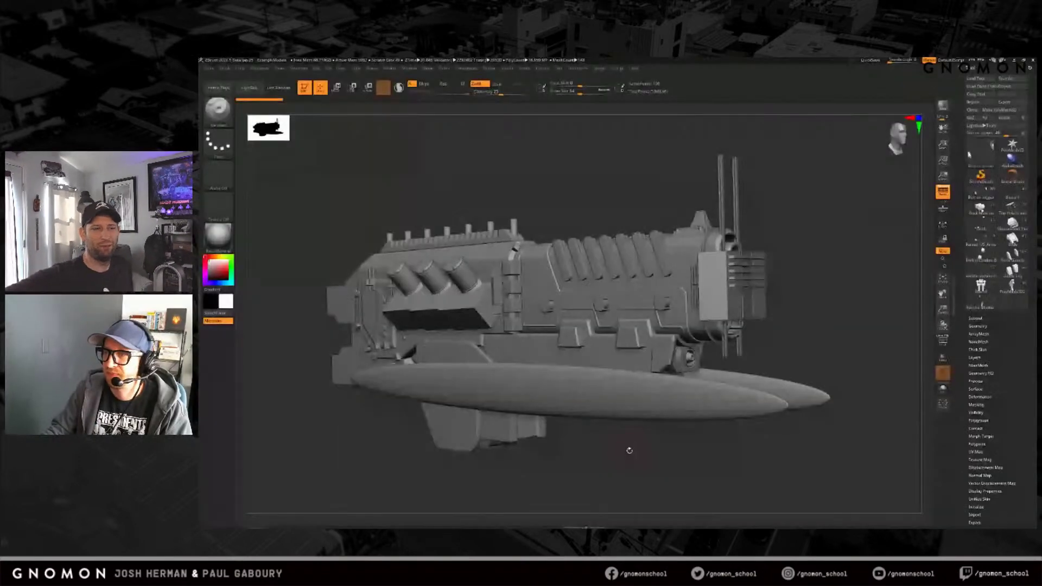
left_click(629, 451)
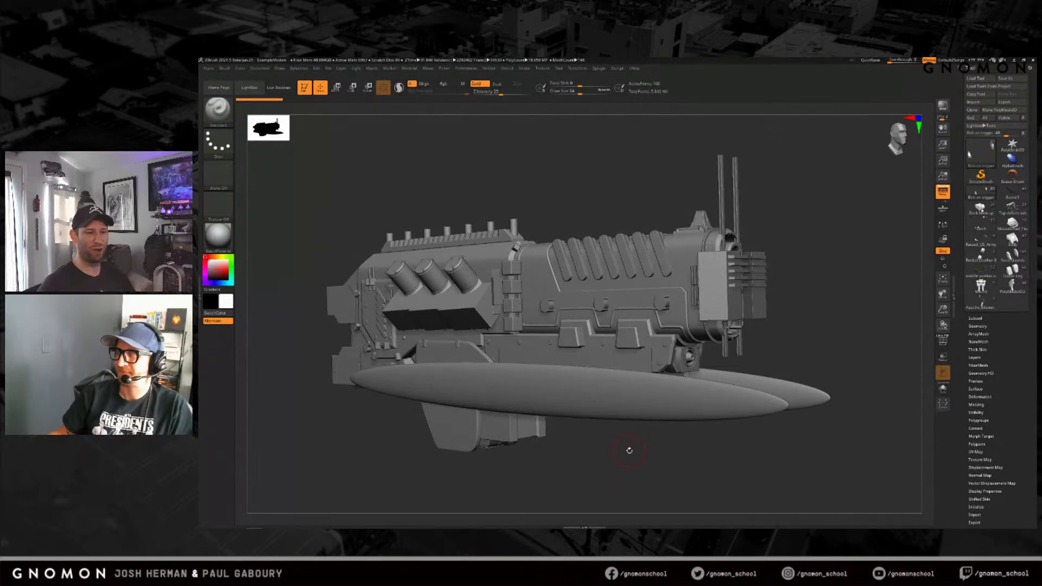
left_click_drag(636, 455, 633, 454)
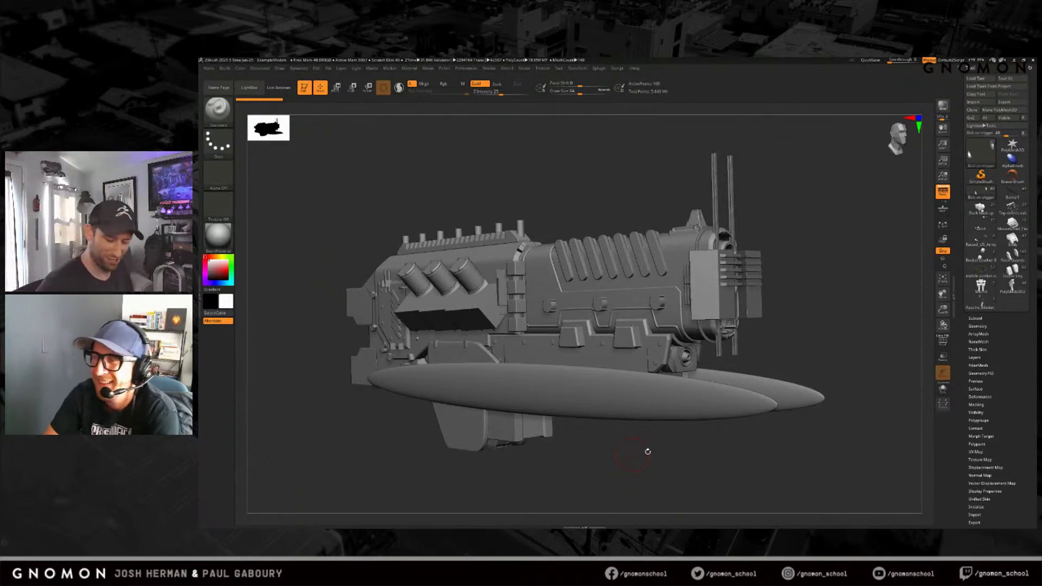
left_click_drag(643, 454, 654, 453)
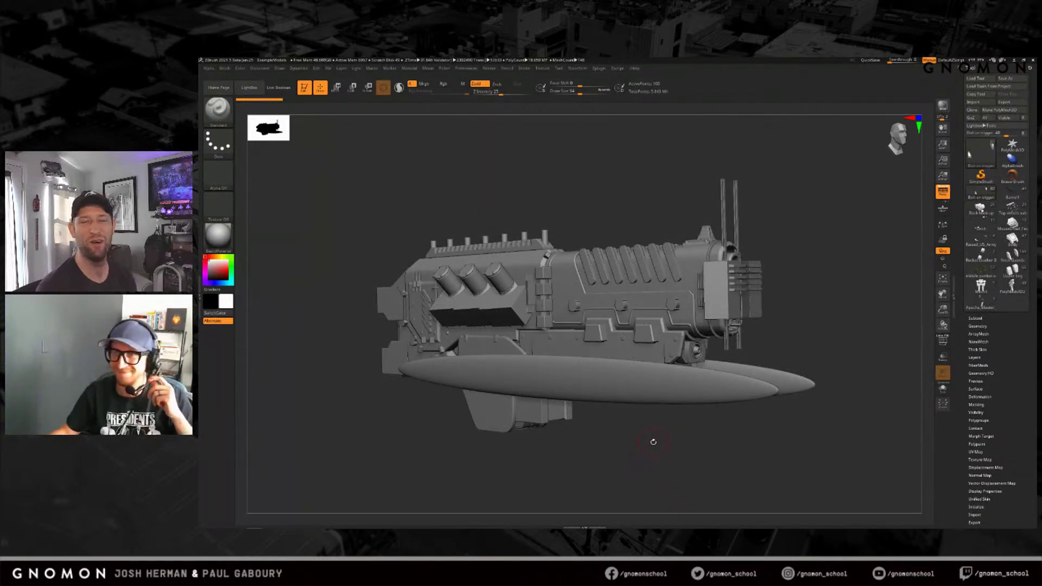
left_click_drag(606, 438, 607, 437)
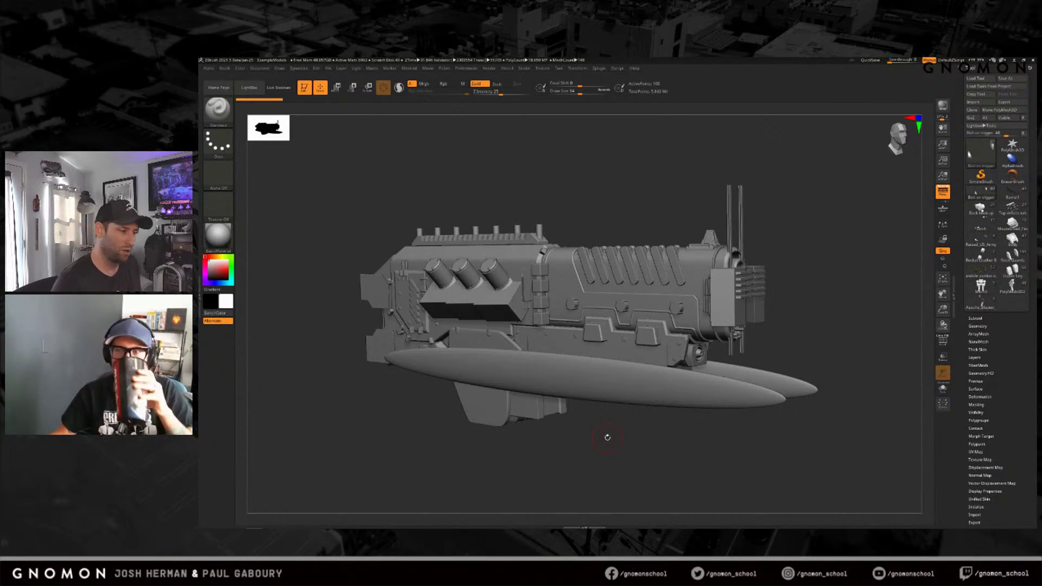
Step: Turn on Live Boolean for the rifle model and view the resulting cuts from its side
left_click(277, 88)
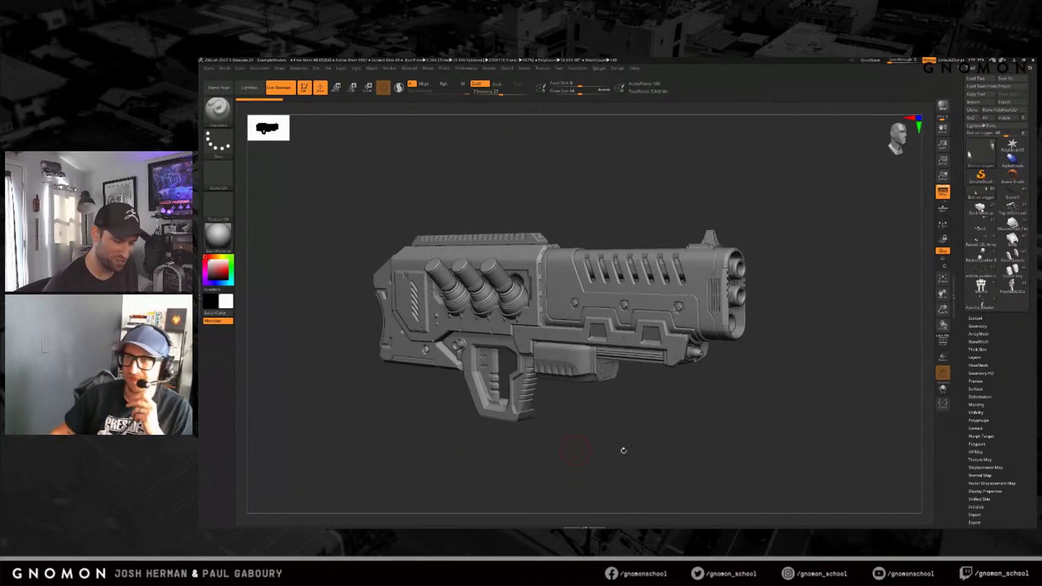
left_click_drag(628, 449, 637, 415)
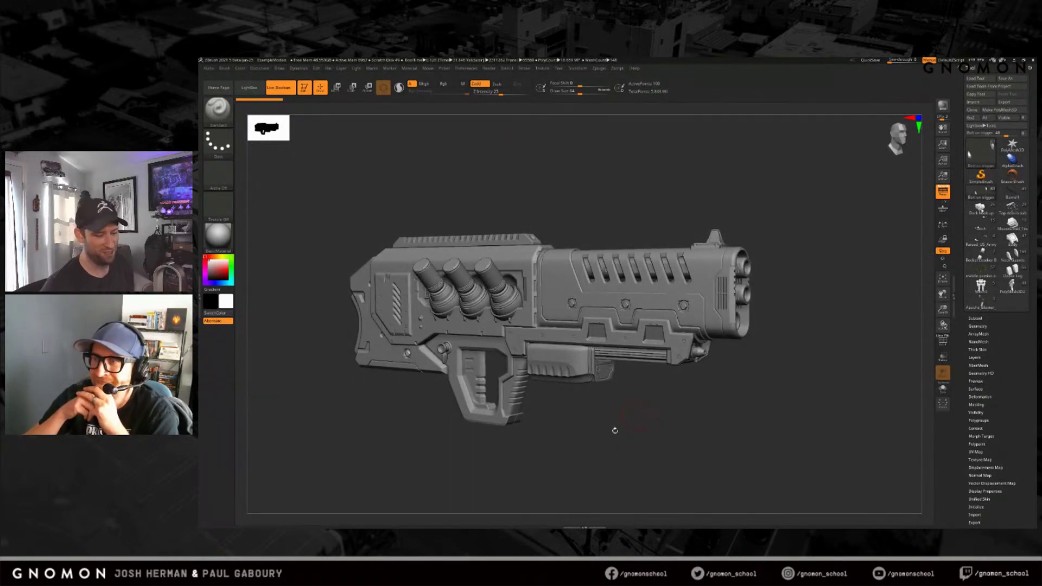
left_click_drag(624, 443, 686, 432)
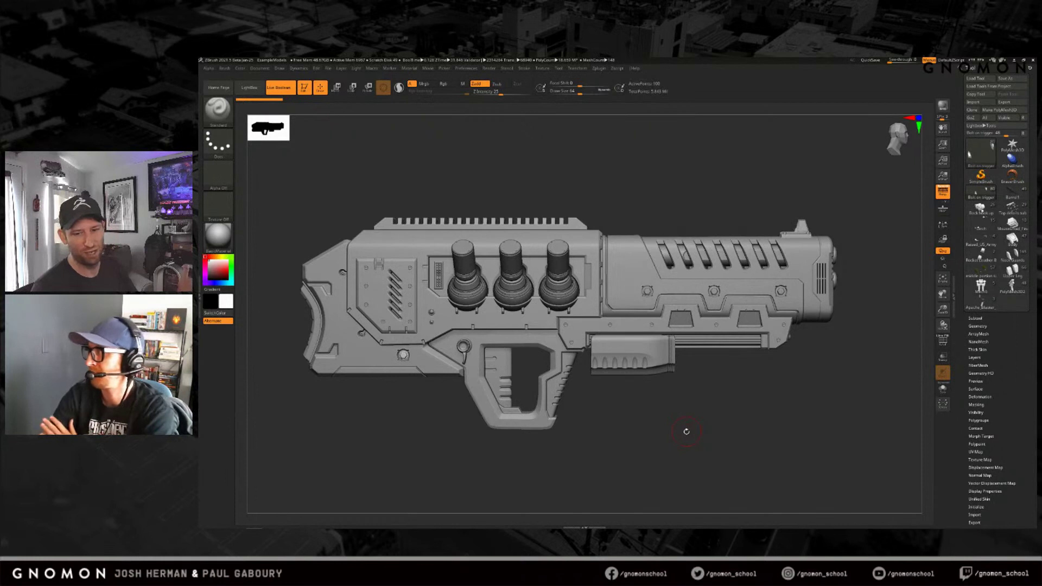
Step: Bring up the pistol with the red grip, frame it in side view and reduce the brush size
left_click(1009, 191)
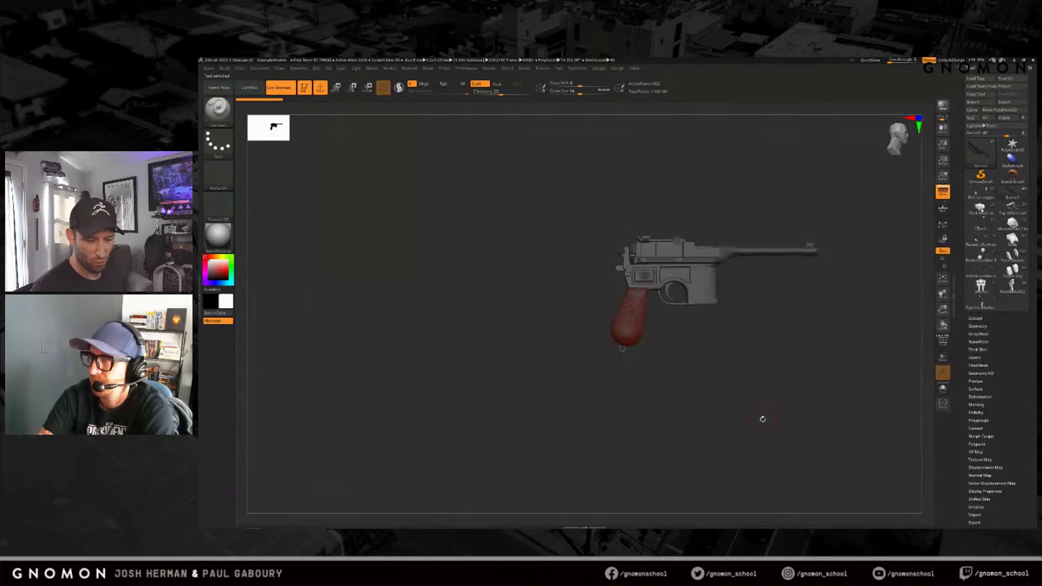
mouse_move(732, 419)
left_mouse_down("alt")
mouse_move(612, 435)
mouse_move(698, 414)
mouse_move(624, 419)
left_mouse_up("alt")
mouse_move(606, 354)
right_mouse_down("alt")
mouse_move(582, 365)
mouse_move(593, 388)
right_mouse_up("alt")
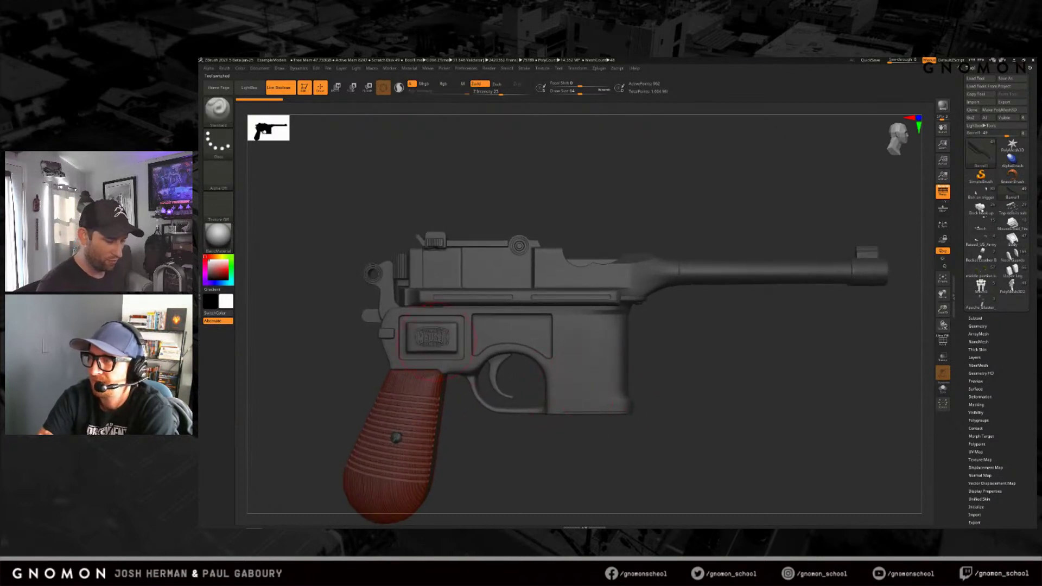
key("s")
left_click_drag(436, 342, 427, 342)
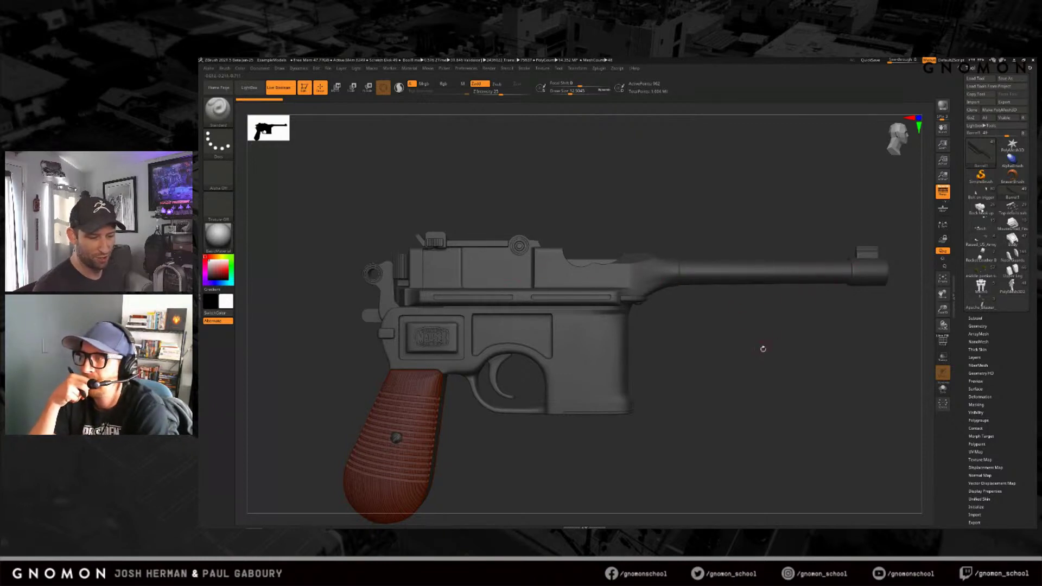
Step: Isolate the pistol's barrel and receiver part with its polygroups and wireframe shown, and view its base mesh without smoothing
key("shift+f")
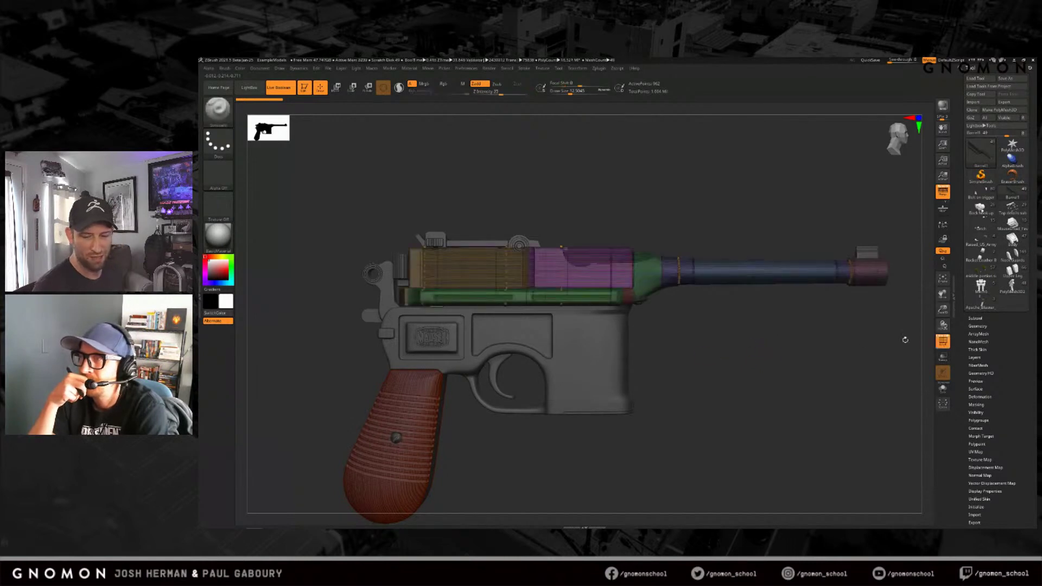
left_click(943, 388)
left_click_drag(746, 381, 688, 407)
key("f")
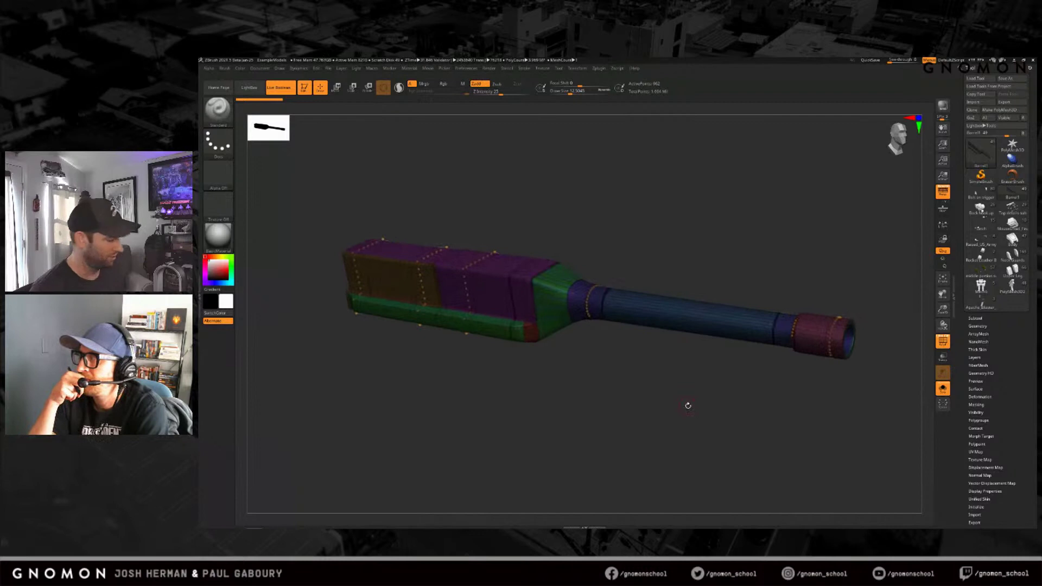
key("shift")
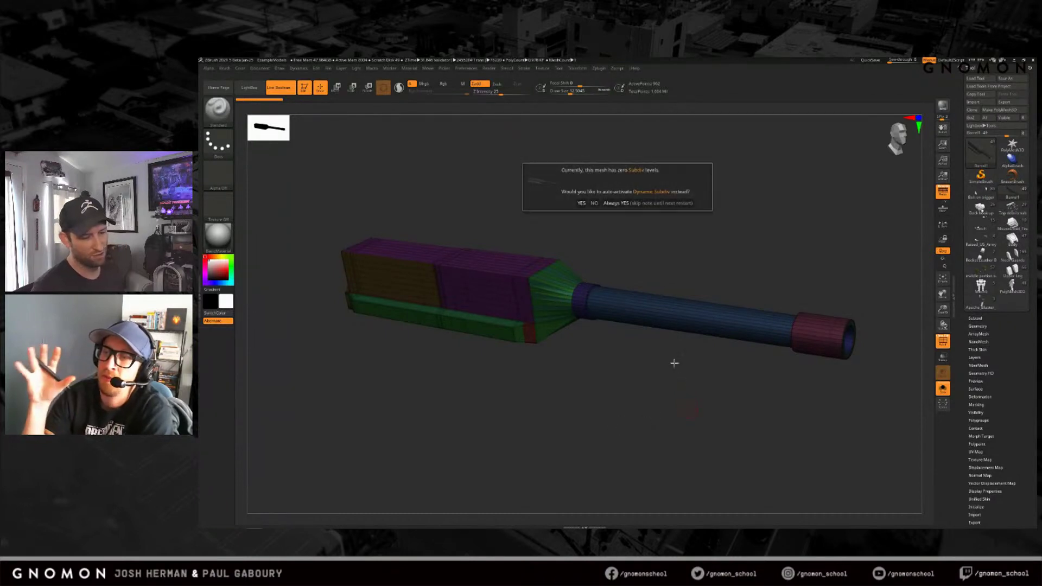
Step: Show the complete pistol again without the wireframe, with subdivision smoothing back on, and view it from a distance
left_click(943, 388)
key("shift+f")
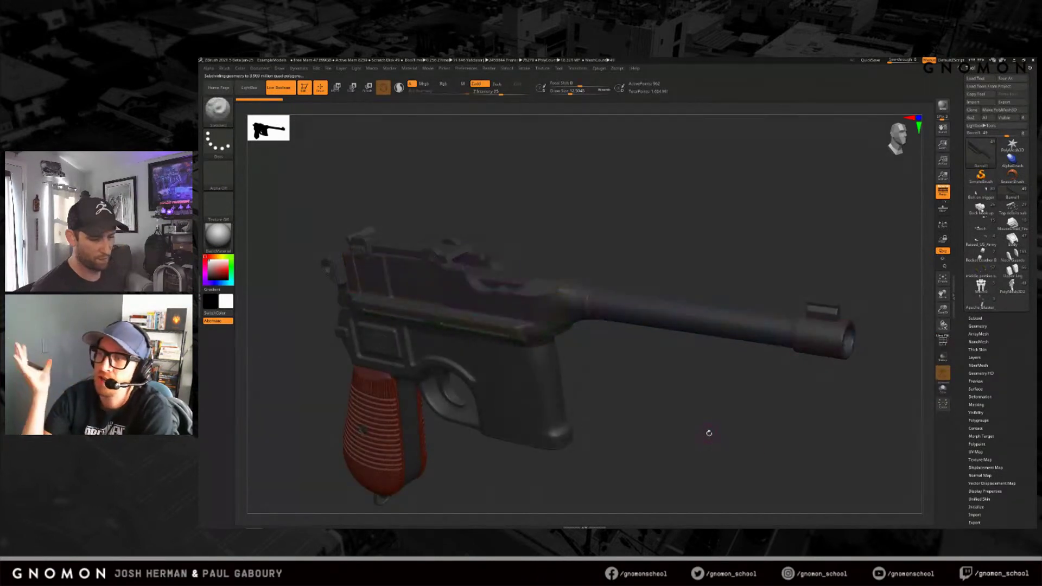
right_click_drag(703, 432, 684, 411, "ctrl")
left_click_drag(653, 421, 672, 397)
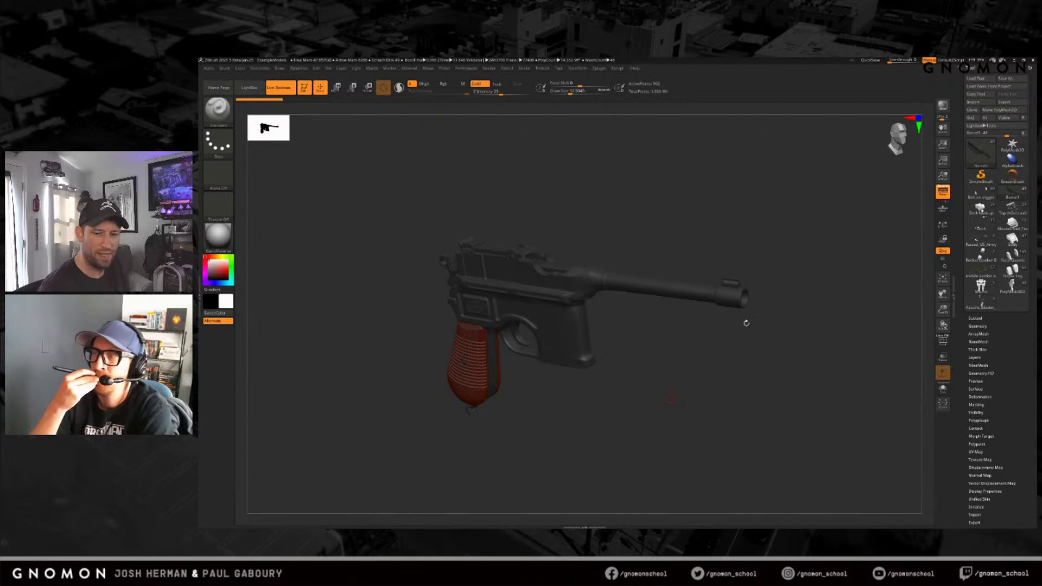
key("ctrl+d")
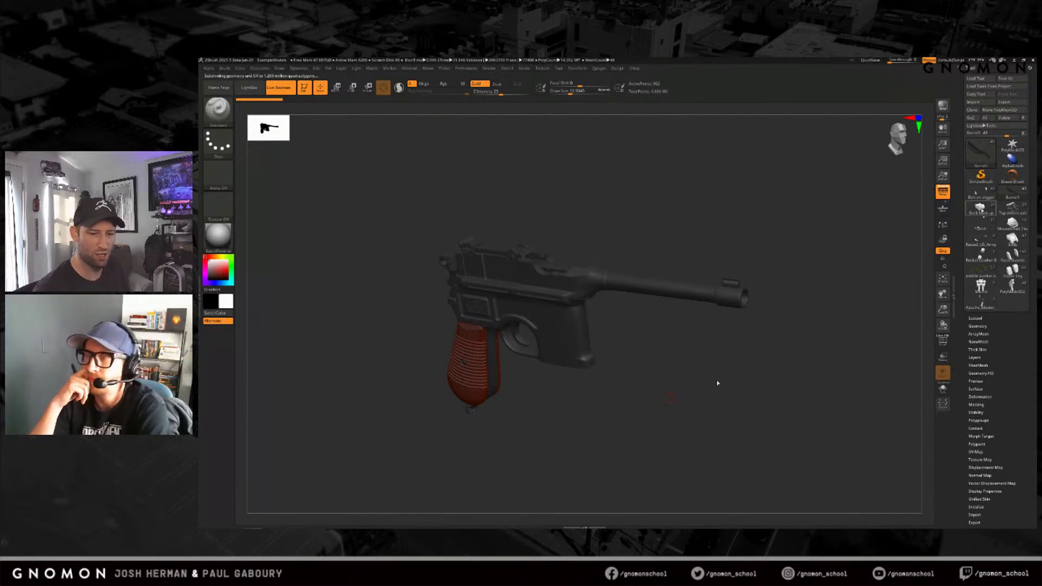
Step: Bring up the domed sensor turret model and view it whole, including its ribbed base
left_click(980, 209)
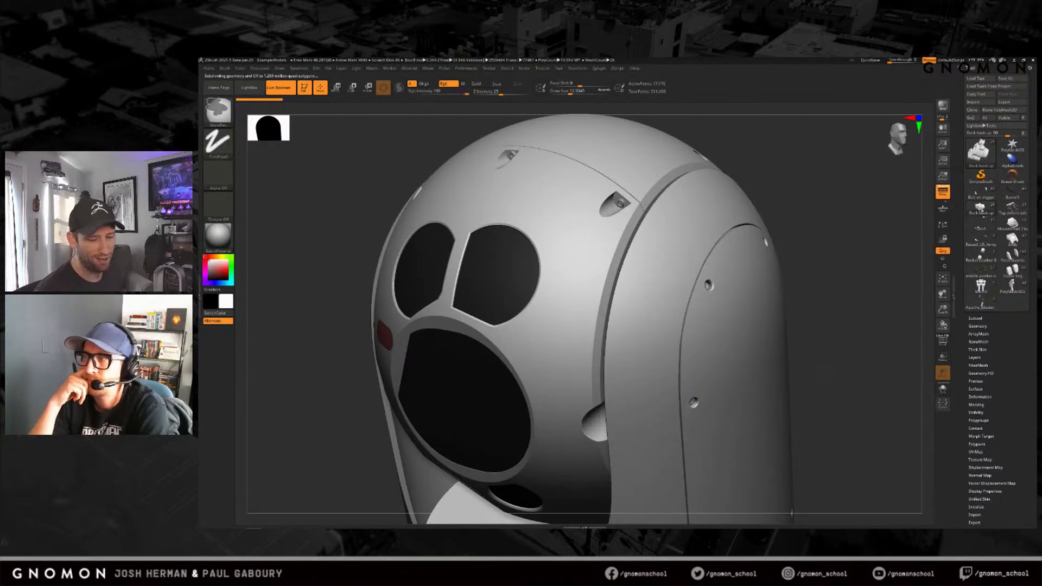
right_click_drag(826, 377, 753, 263, "ctrl")
right_click_drag(730, 388, 748, 376, "alt")
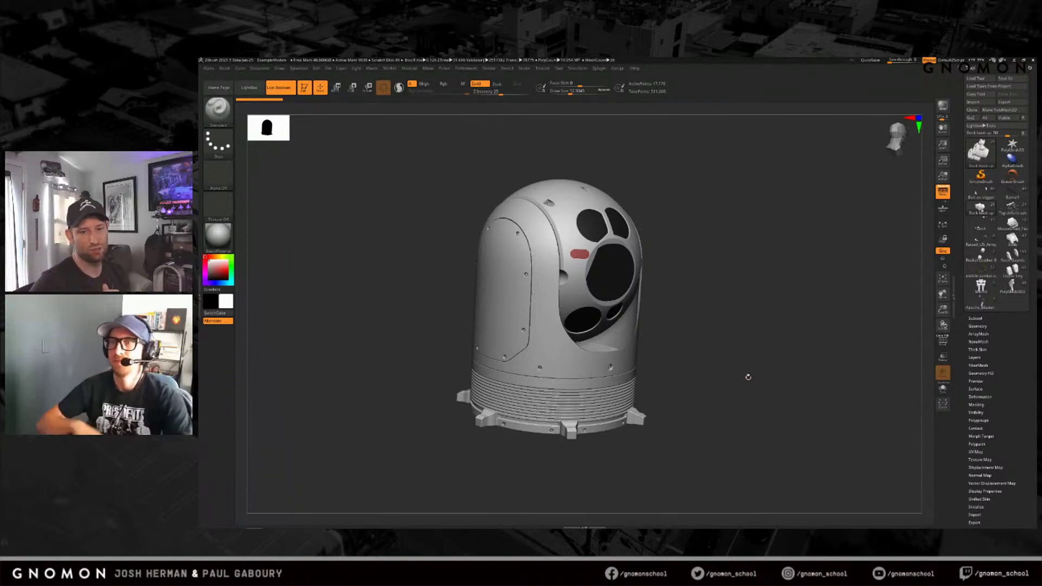
Step: Bring up the rectangular panelled device model and examine its top surface details up close
left_click(1012, 208)
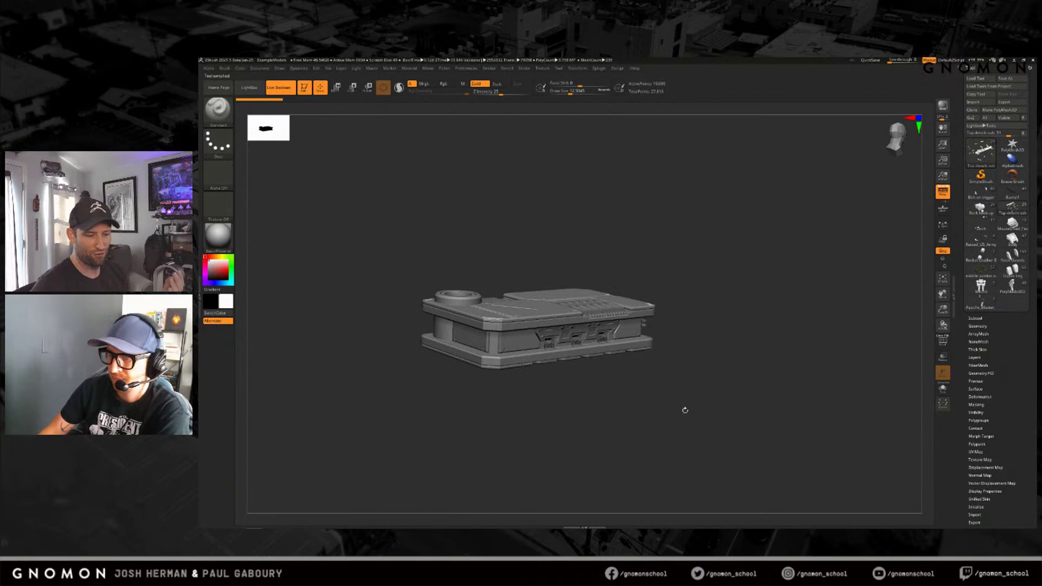
left_click_drag(672, 387, 636, 428)
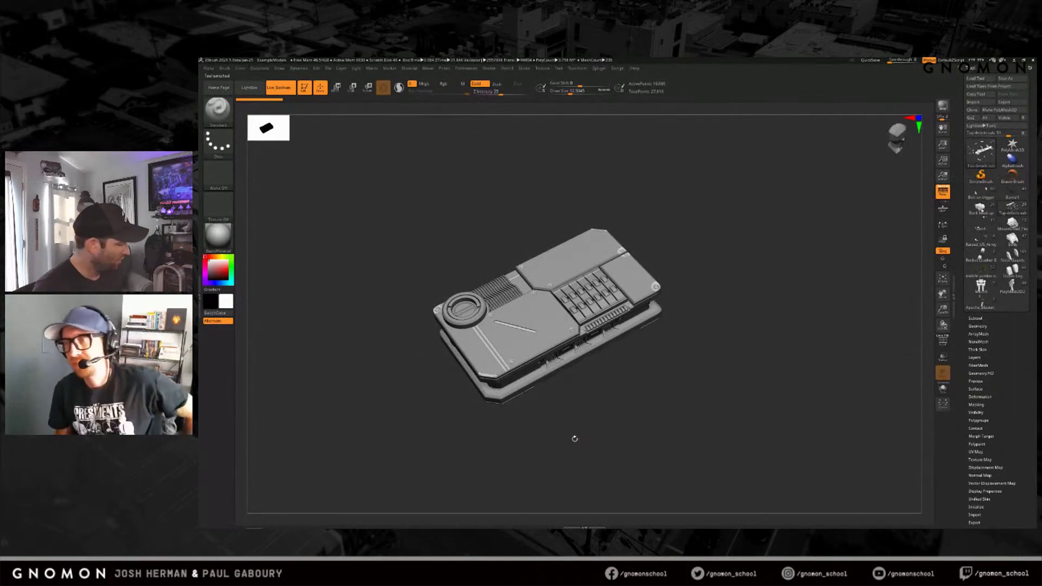
mouse_move(569, 440)
right_mouse_down("alt")
mouse_move(614, 426)
mouse_move(618, 487)
right_mouse_up("alt")
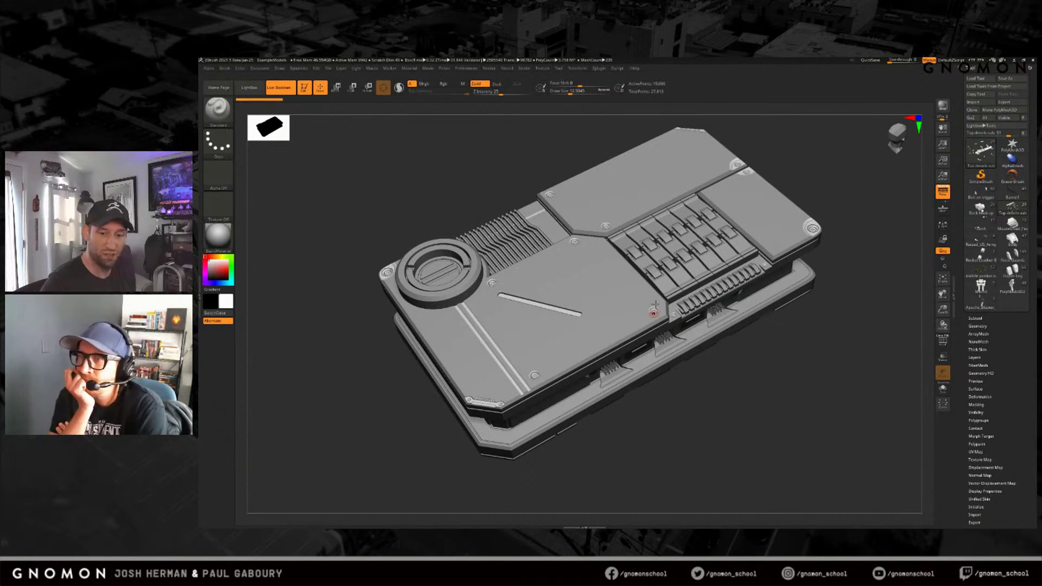
Step: Bring up the cylindrical canister model, fit it in view and examine its cap and side grooves
left_click(980, 210)
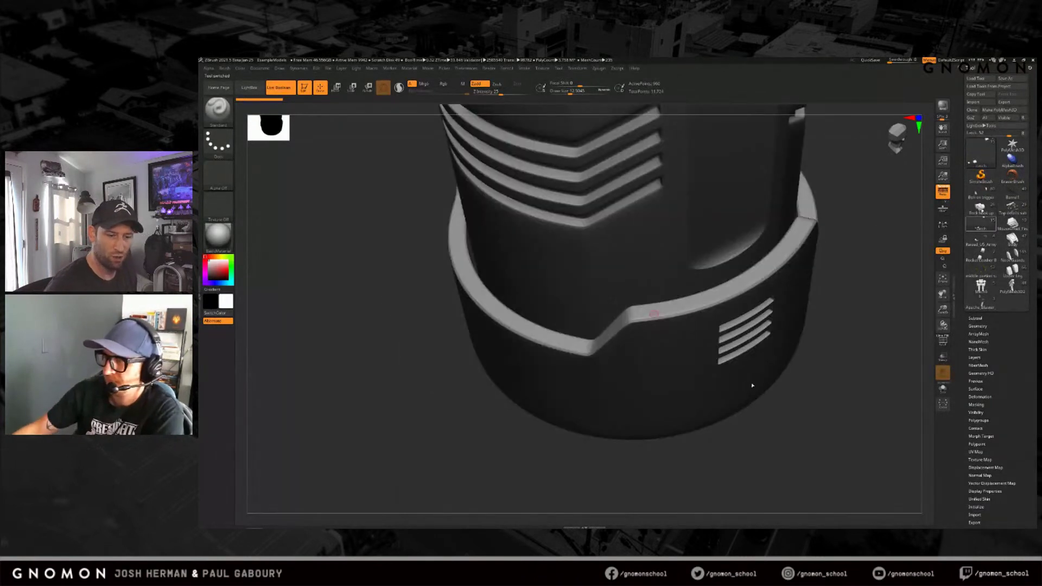
key("f")
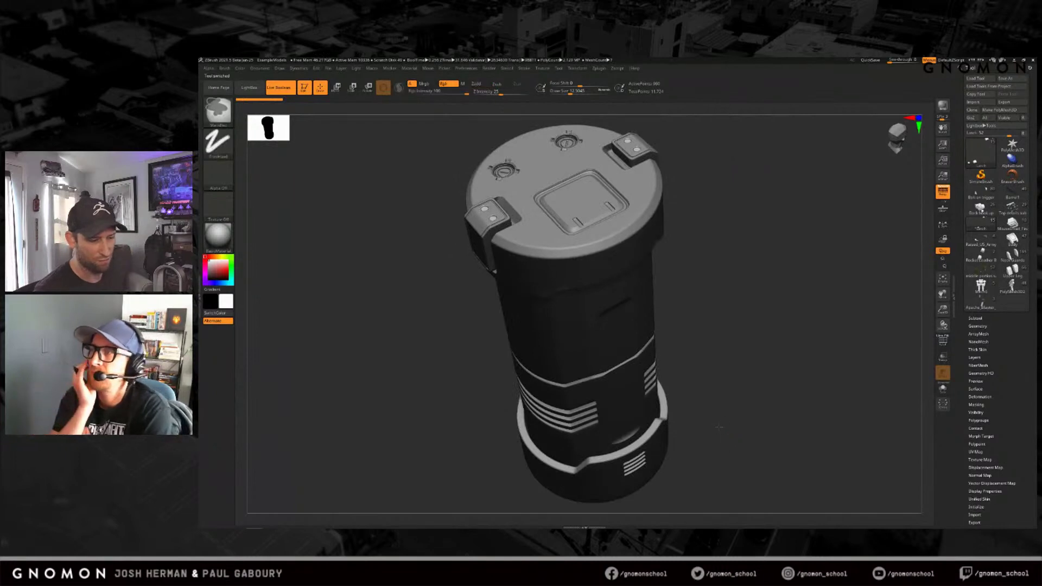
mouse_move(700, 391)
left_mouse_down()
mouse_move(757, 412)
mouse_move(734, 427)
left_mouse_up()
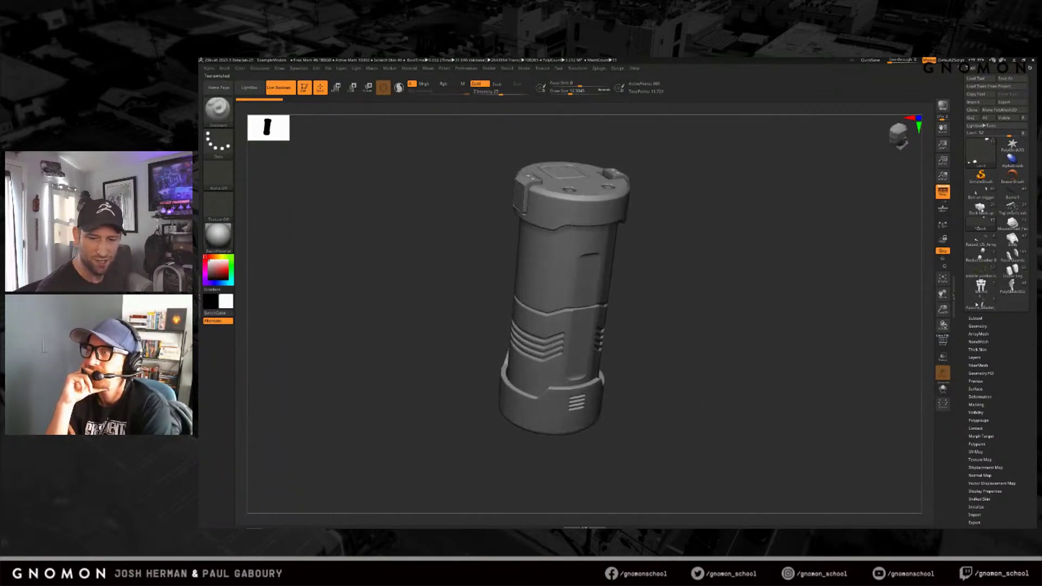
Step: Inspect the side panel of the small wheeled droid model, and bring up the round U.S. Army button to view its face
mouse_move(1013, 223)
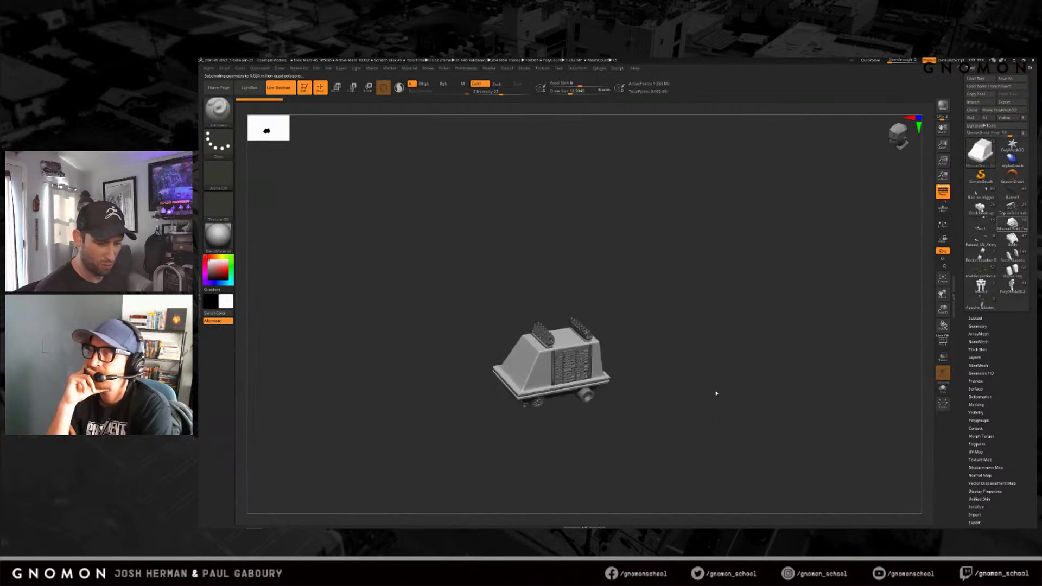
mouse_move(714, 398)
right_mouse_down()
mouse_move(730, 469)
mouse_move(624, 432)
mouse_move(551, 427)
right_mouse_up()
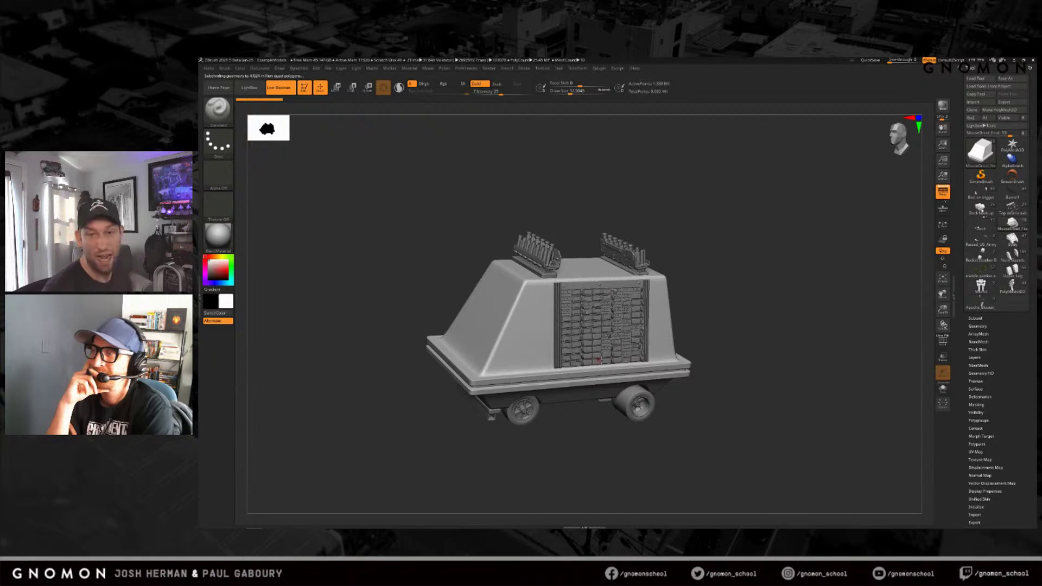
right_click_drag(749, 442, 746, 431)
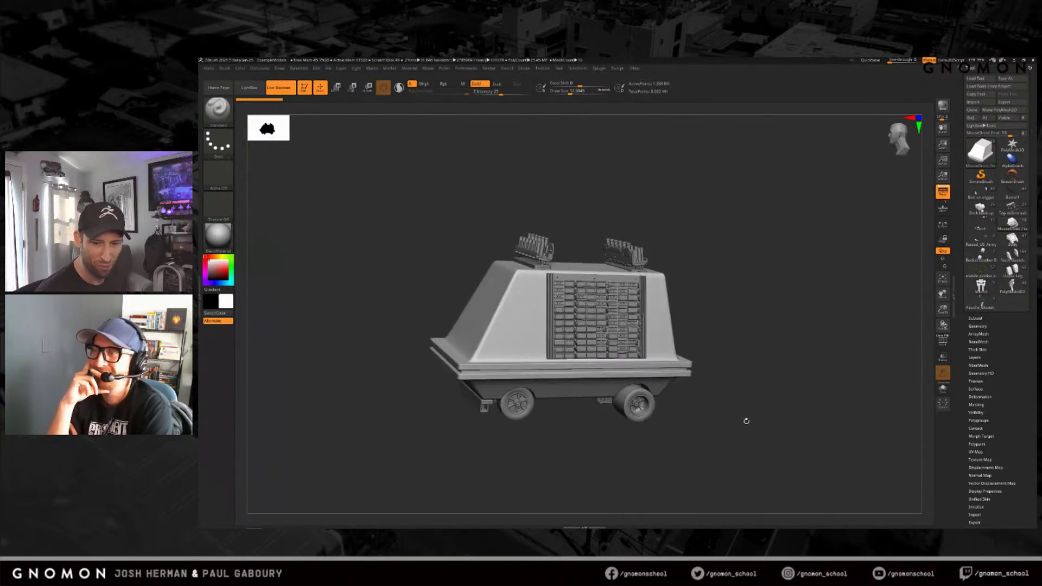
left_click(981, 240)
right_click_drag(766, 409, 746, 425)
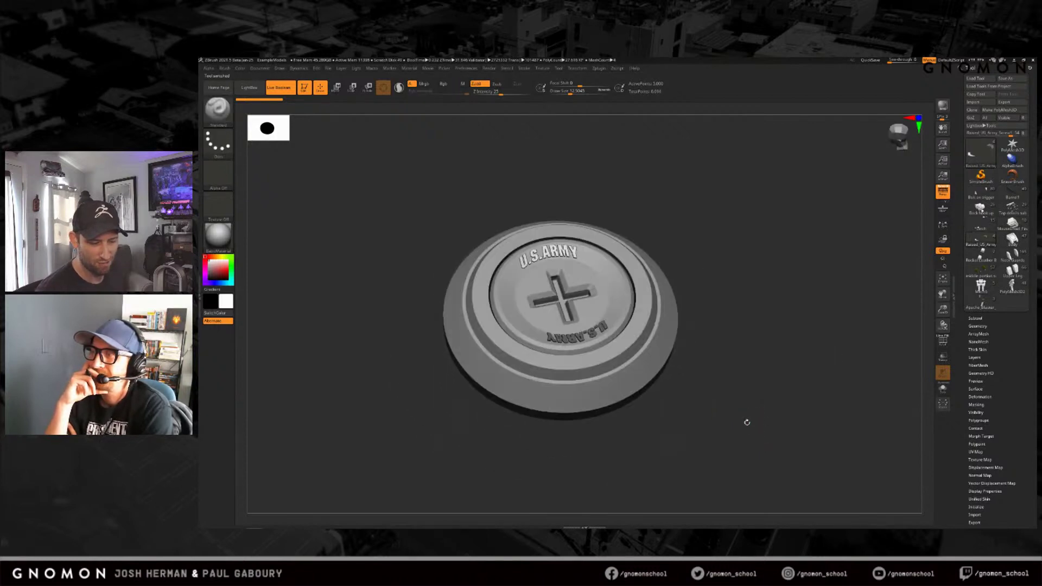
Step: Bring up the robot bust model with subdivision smoothing on and examine its head and chest armor from the front
key("ctrl+d")
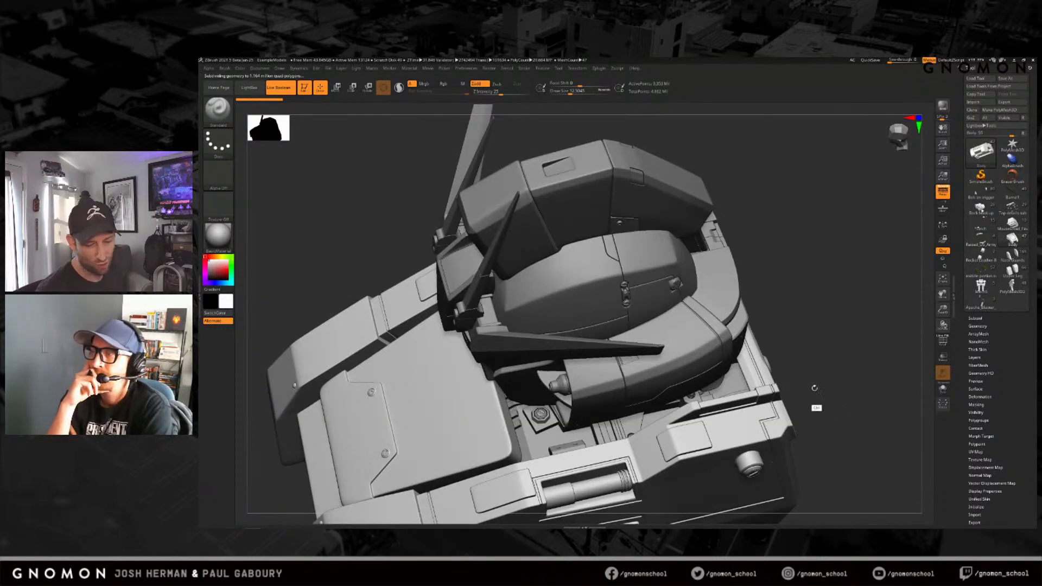
left_click_drag(816, 408, 782, 347)
mouse_move(797, 411)
left_mouse_down()
mouse_move(728, 360)
mouse_move(729, 422)
mouse_move(705, 415)
mouse_move(722, 401)
left_mouse_up()
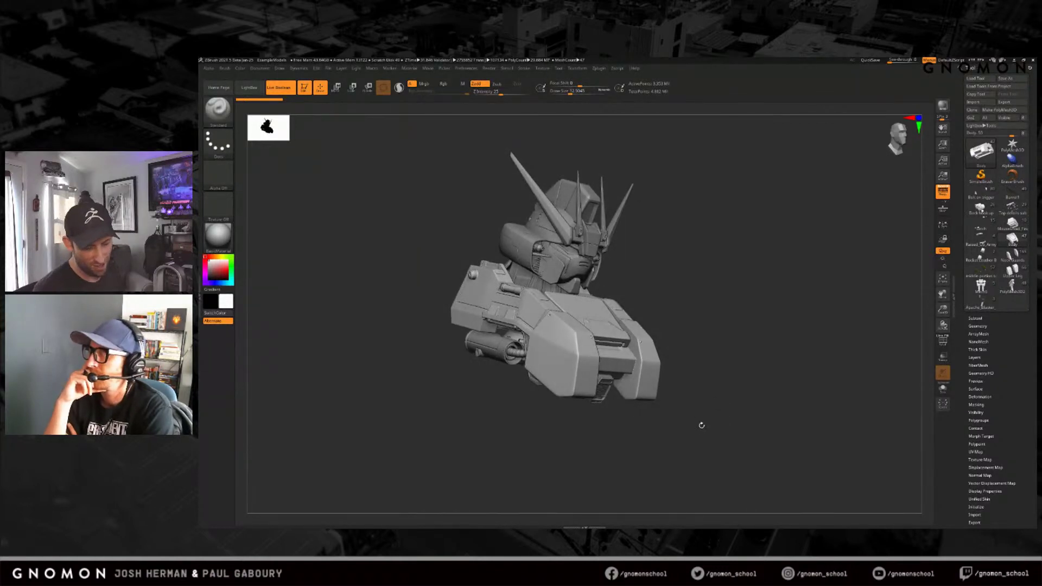
mouse_move(702, 425)
left_mouse_down()
mouse_move(720, 361)
mouse_move(715, 424)
mouse_move(707, 414)
mouse_move(750, 323)
mouse_move(724, 401)
left_mouse_up()
right_click_drag(725, 400, 730, 398, "ctrl")
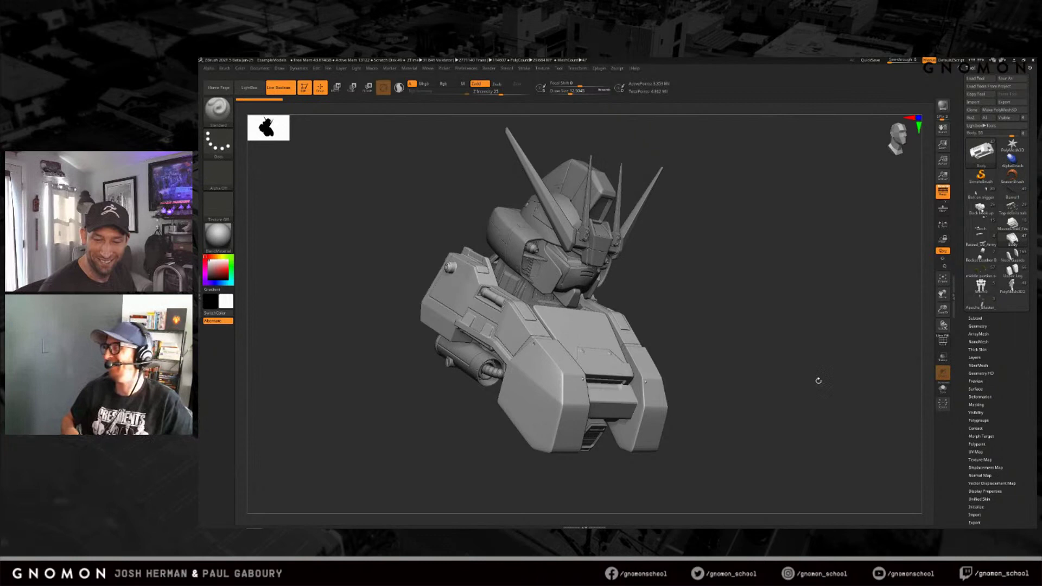
Step: Bring up the helmeted rocket-pack bust and examine it from the side, back and front
left_click(980, 255)
mouse_move(663, 400)
right_mouse_down("ctrl")
mouse_move(658, 330)
mouse_move(660, 412)
mouse_move(684, 401)
right_mouse_up("ctrl")
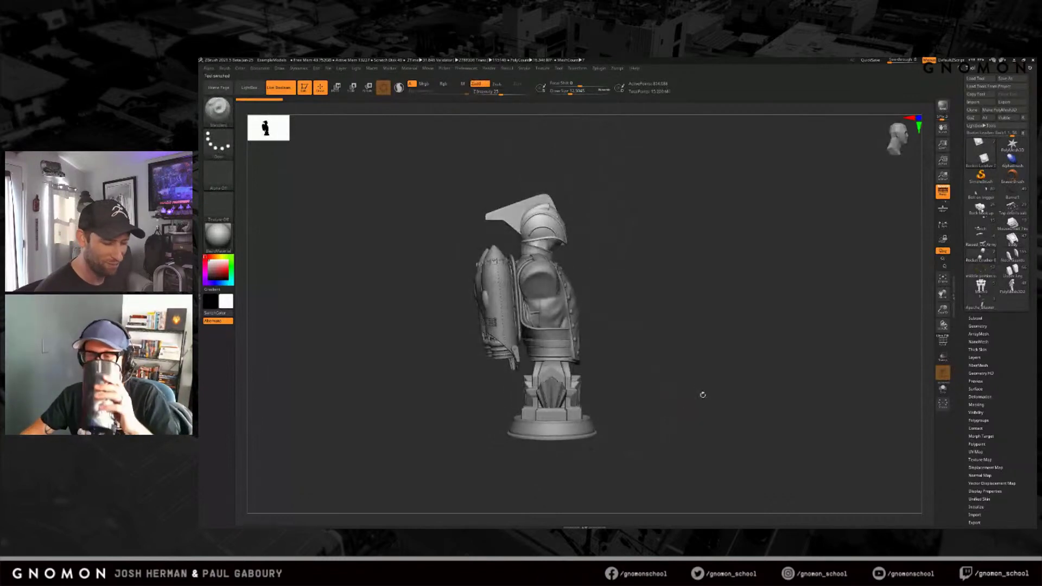
mouse_move(693, 409)
right_mouse_down()
mouse_move(713, 431)
mouse_move(712, 414)
right_mouse_up()
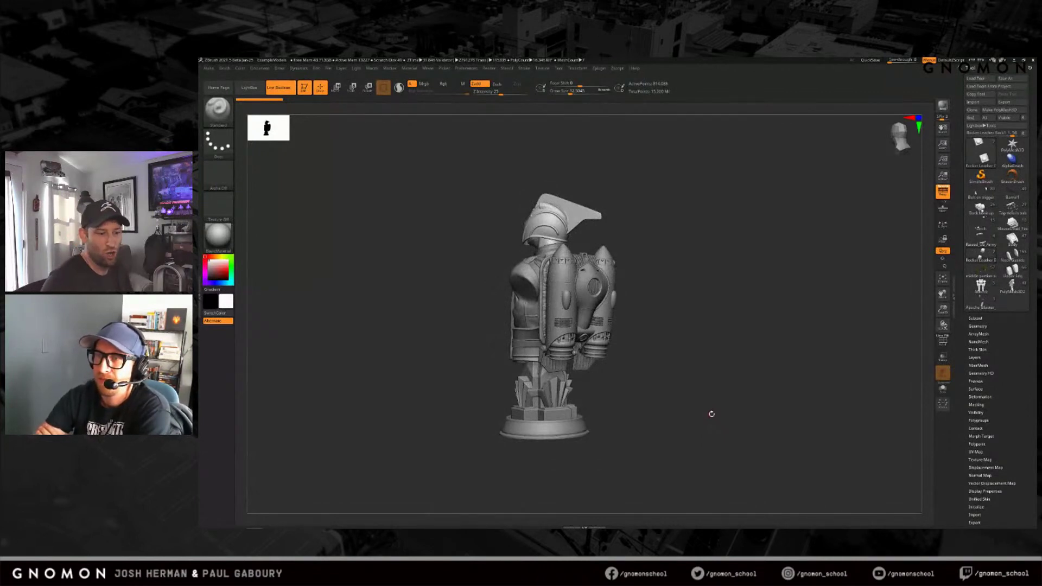
mouse_move(652, 416)
left_mouse_down()
mouse_move(678, 428)
mouse_move(688, 412)
mouse_move(698, 416)
mouse_move(684, 425)
mouse_move(684, 409)
mouse_move(682, 419)
mouse_move(693, 416)
mouse_move(659, 417)
left_mouse_up()
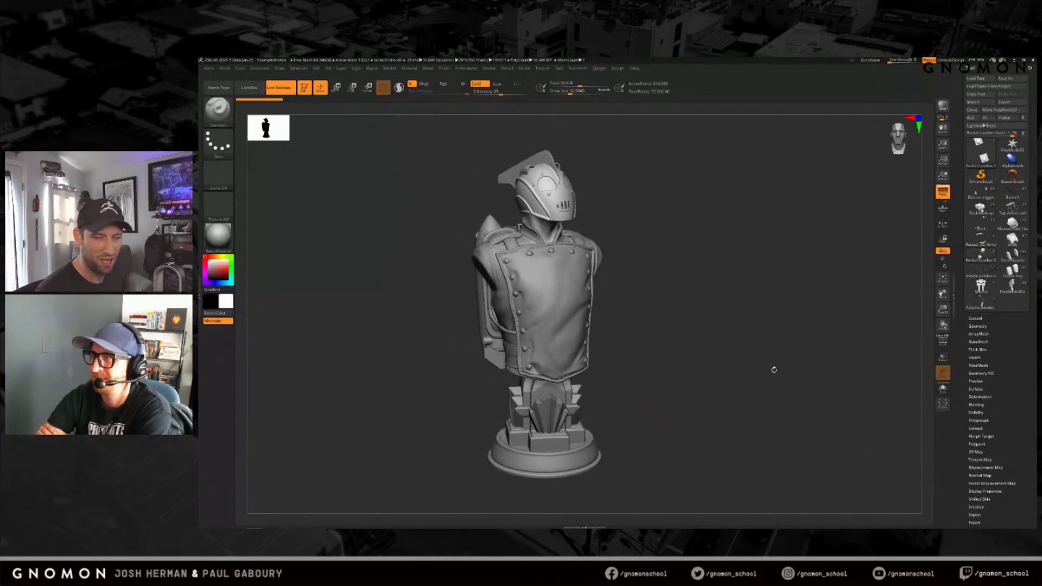
Step: Bring up the winged giant robot model with subdivision smoothing and examine its chest armor and neck details against the full figure
key("ctrl+d")
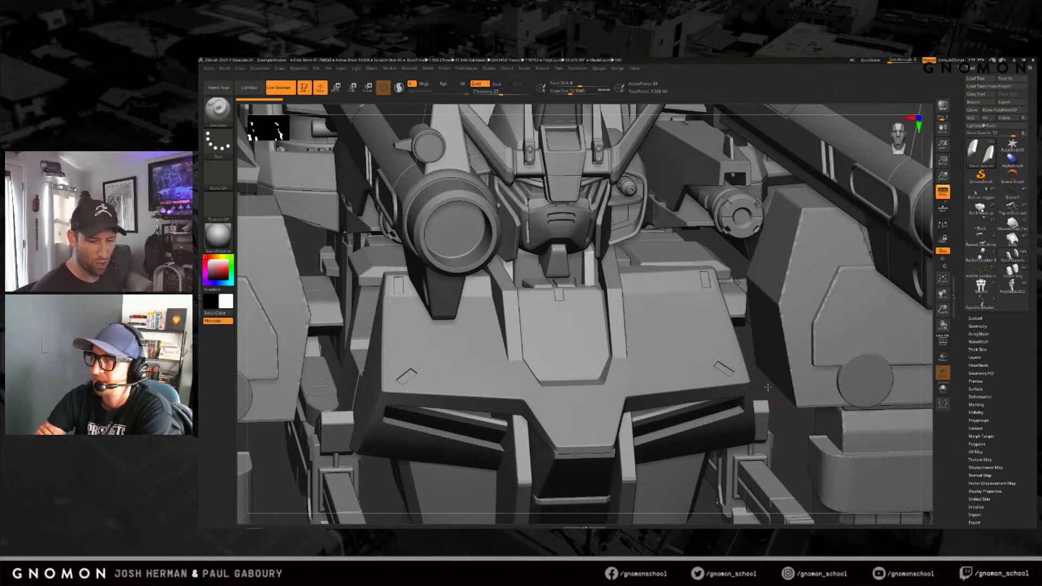
left_click_drag(776, 402, 767, 386, "alt")
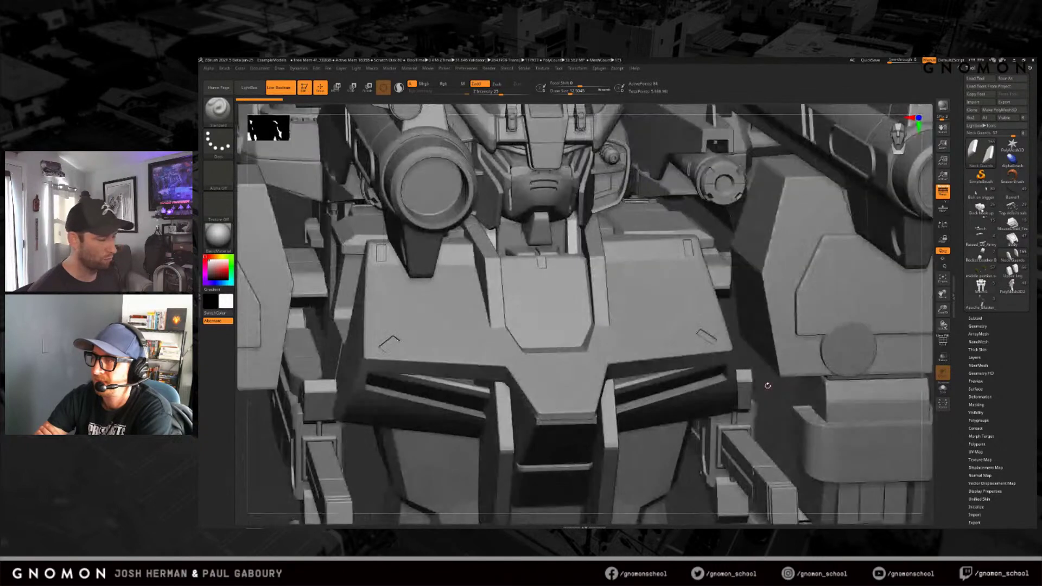
key("f")
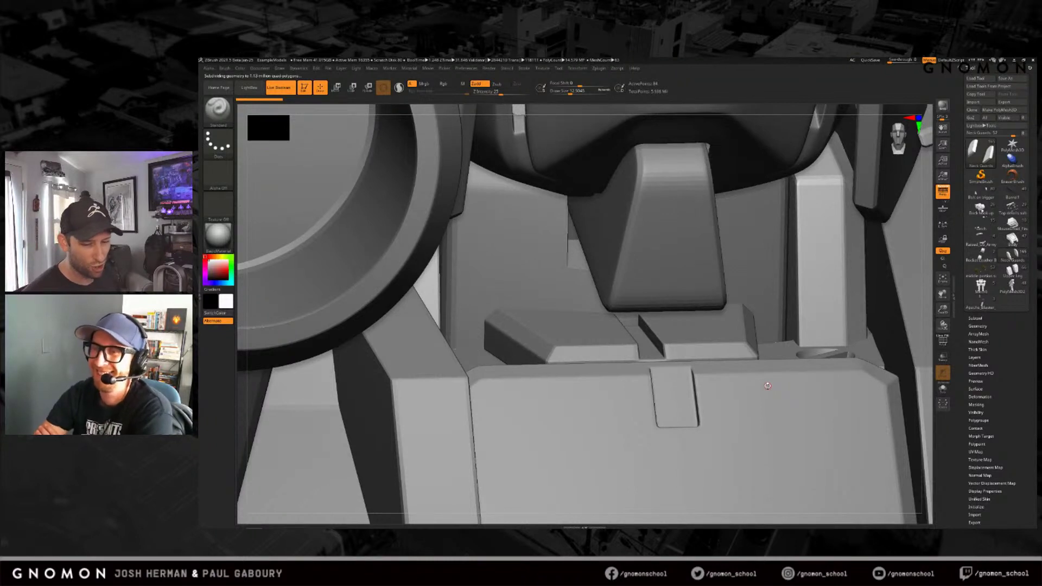
key("f")
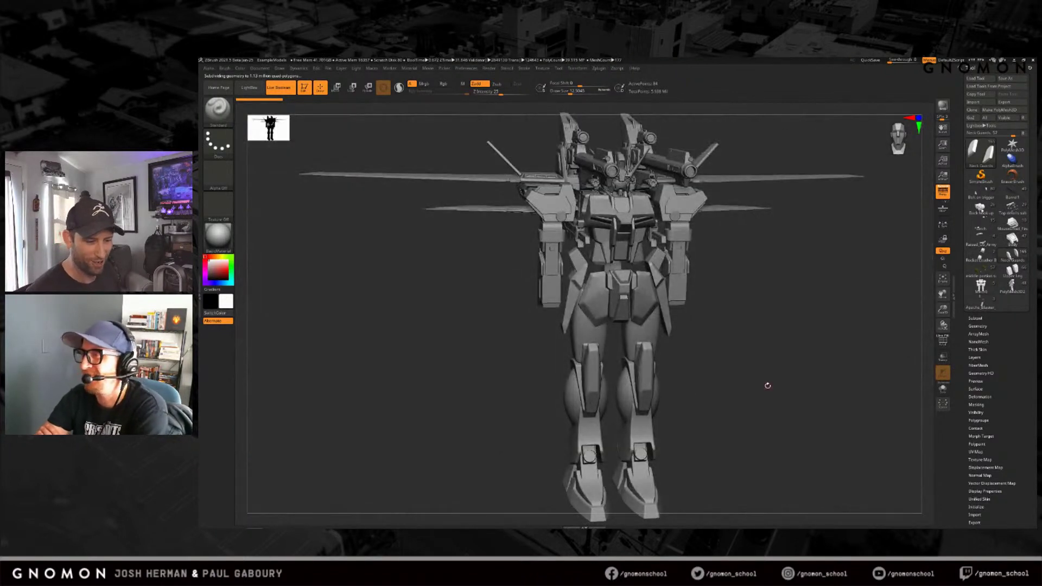
key("f")
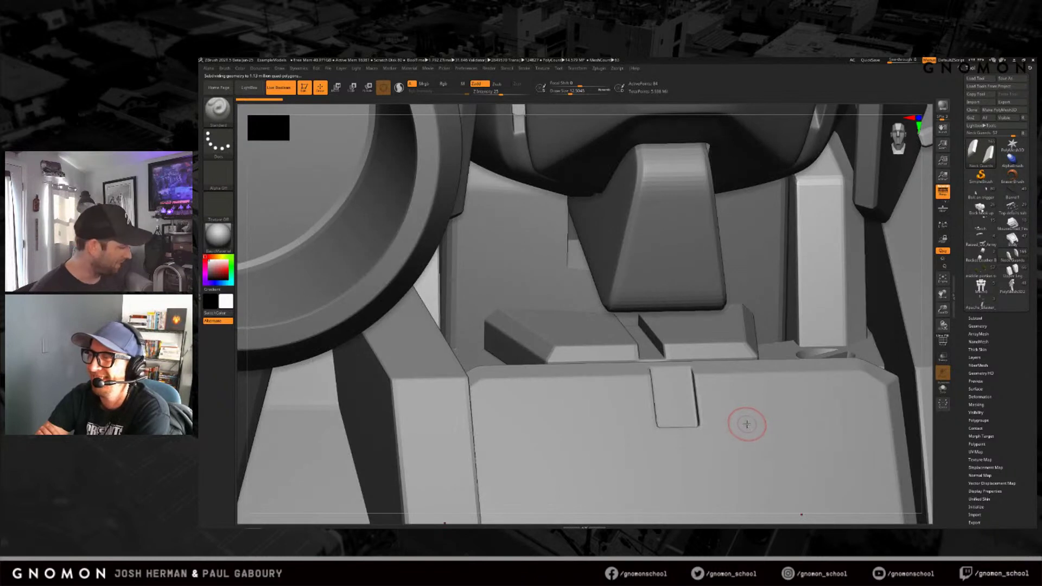
key("f")
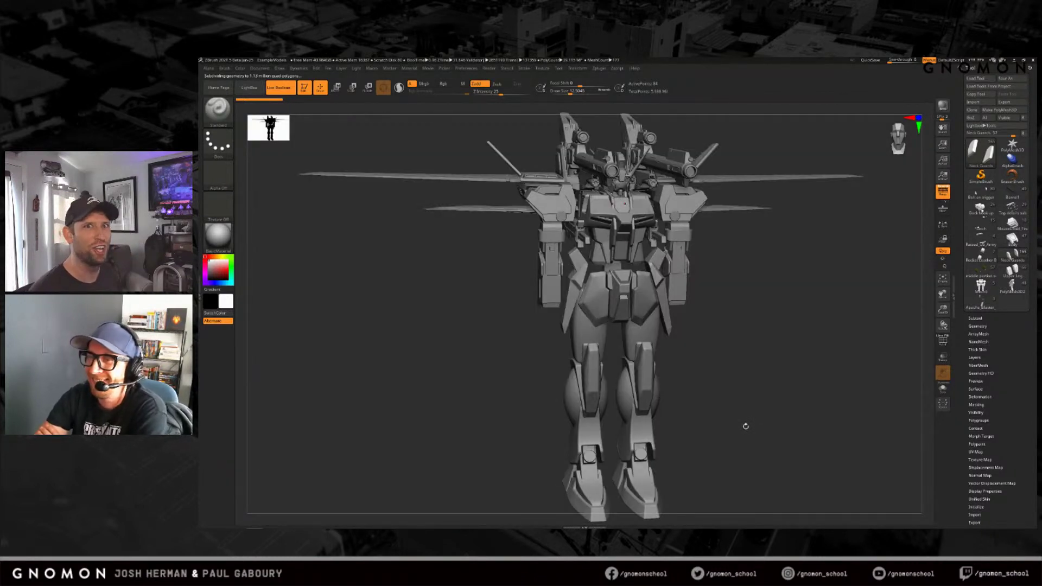
Step: Examine the winged robot's wings, shoulder cannons and legs from above and at an angle
mouse_move(746, 424)
left_mouse_down()
mouse_move(771, 416)
mouse_move(741, 420)
left_mouse_up()
mouse_move(741, 420)
right_mouse_down("ctrl")
mouse_move(744, 399)
mouse_move(731, 409)
mouse_move(733, 439)
mouse_move(711, 502)
right_mouse_up("ctrl")
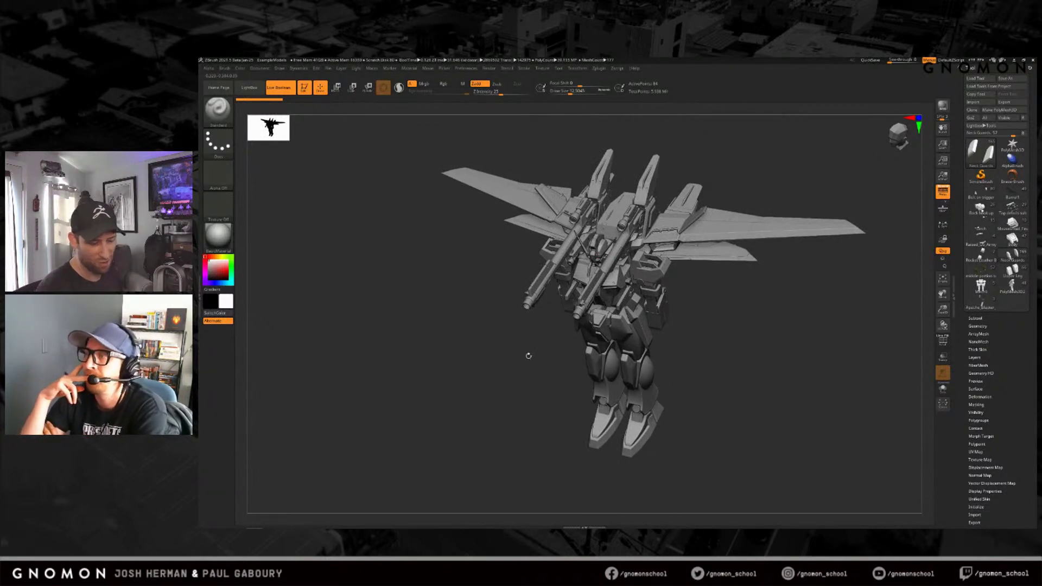
left_click_drag(726, 420, 713, 392)
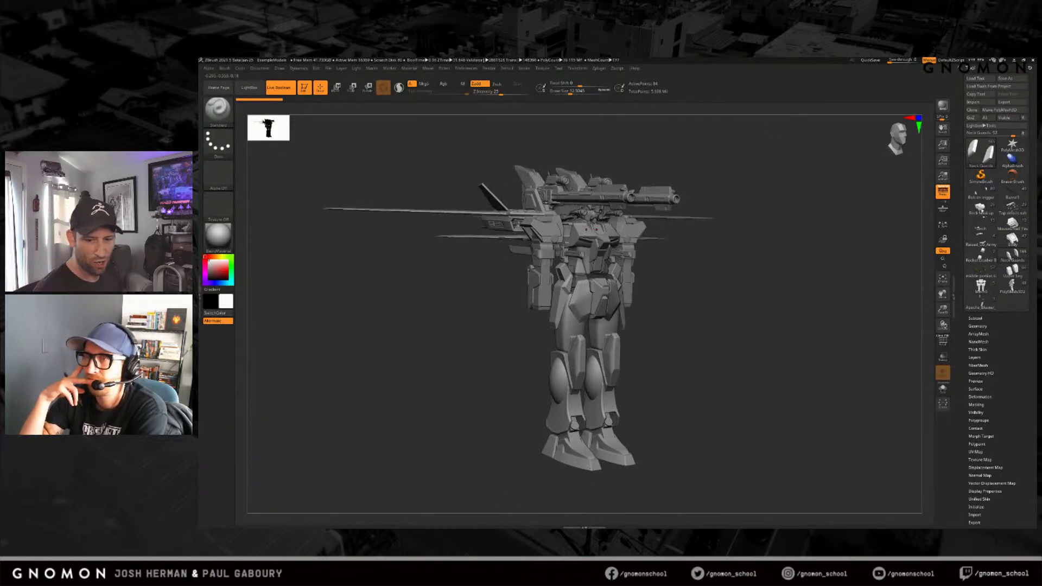
Step: Bring up the green winged dropship model and examine its hull panels and markings from above
key("ctrl+d")
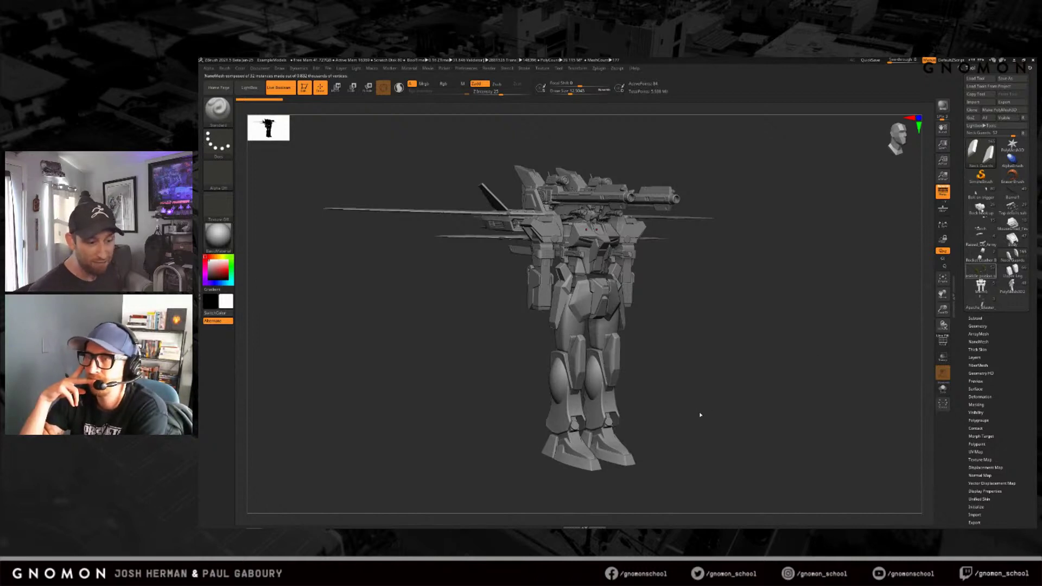
left_click(983, 277)
left_click(983, 277)
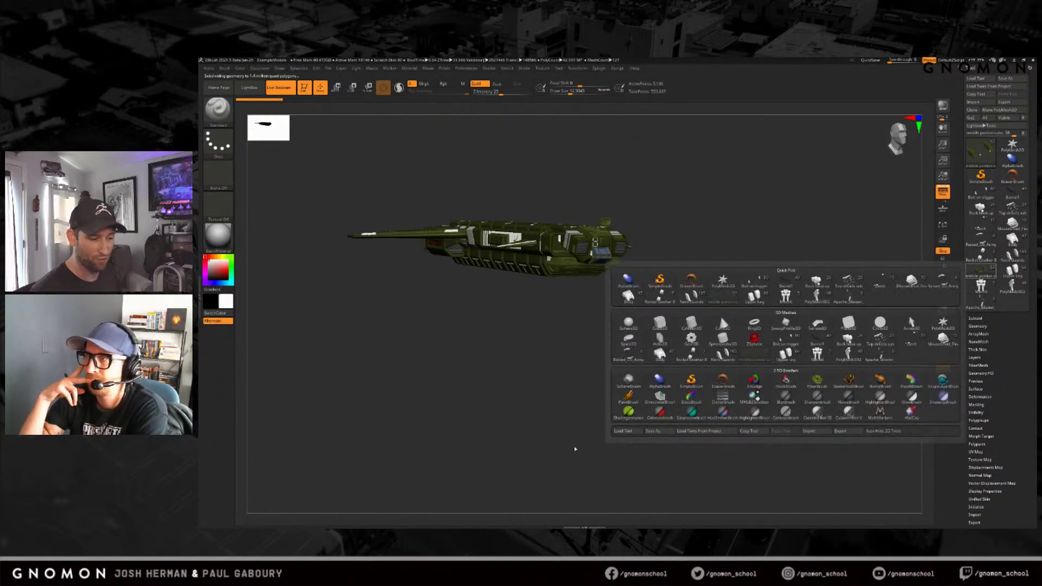
left_click_drag(708, 408, 663, 432)
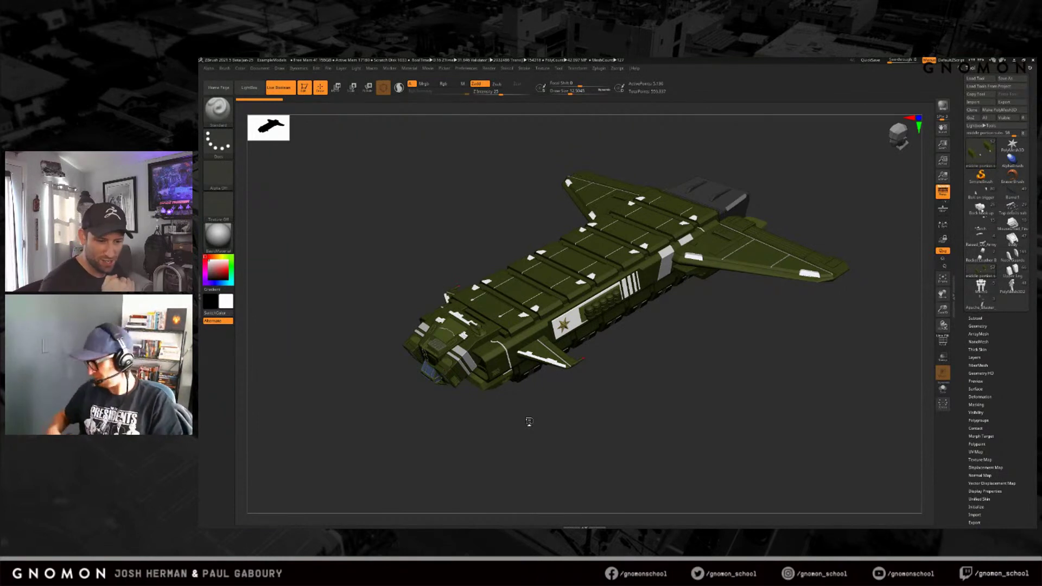
Step: Smooth the dropship with subdivision, and bring up the blue cassette-player robot model to view it from the front
key("ctrl+d")
left_click(1010, 269)
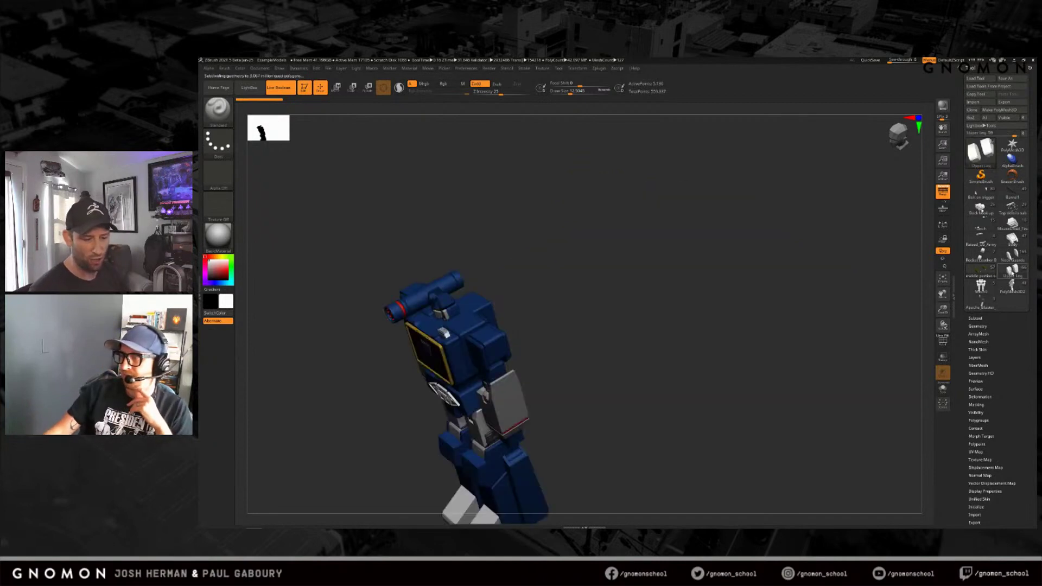
left_click_drag(627, 438, 745, 309)
mouse_move(727, 372)
left_mouse_down()
mouse_move(744, 371)
mouse_move(672, 373)
mouse_move(737, 384)
mouse_move(786, 365)
left_mouse_up()
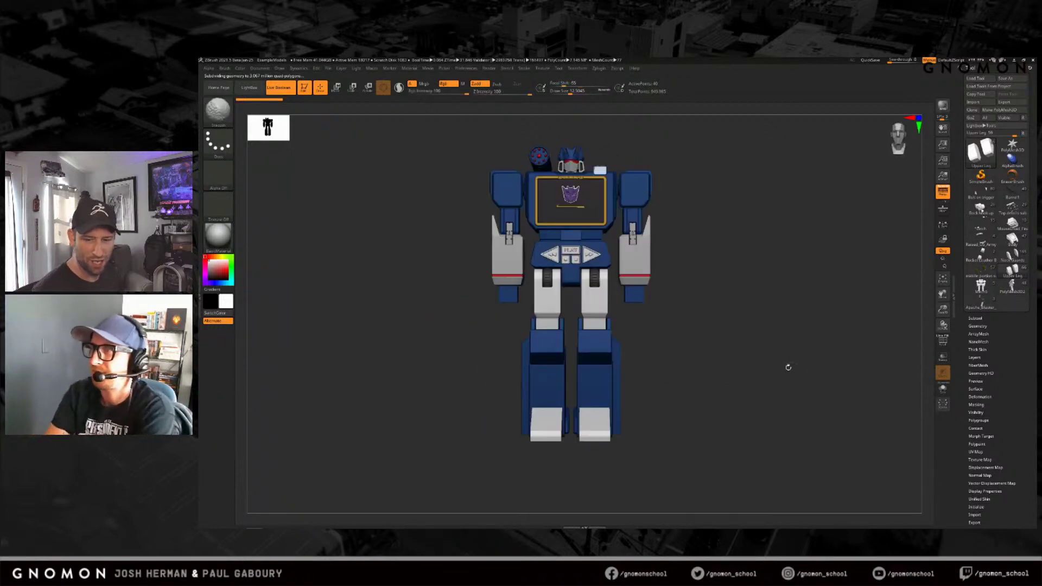
Step: Bring up the two-grip blaster rifle model and examine its barrel, magazine and ribbed grips from the side
left_click(1011, 286)
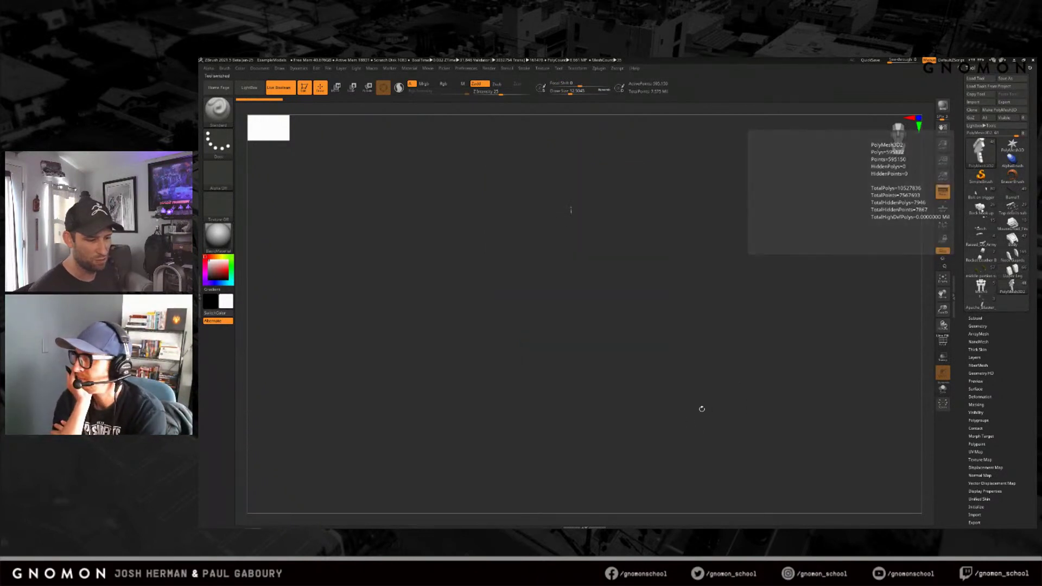
left_click_drag(705, 411, 732, 426)
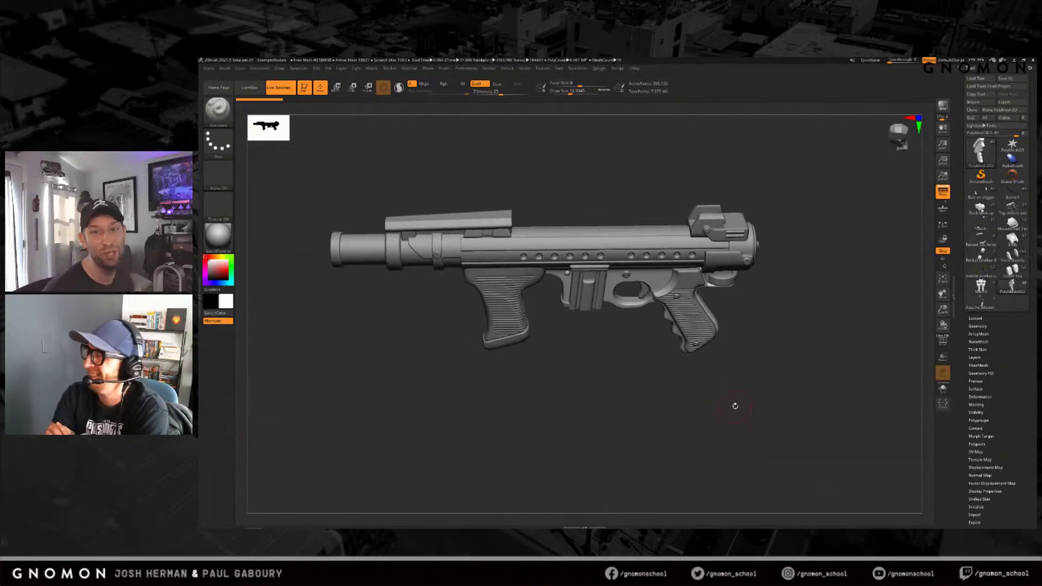
mouse_move(747, 435)
left_mouse_down()
mouse_move(740, 391)
mouse_move(710, 421)
left_mouse_up()
key("s")
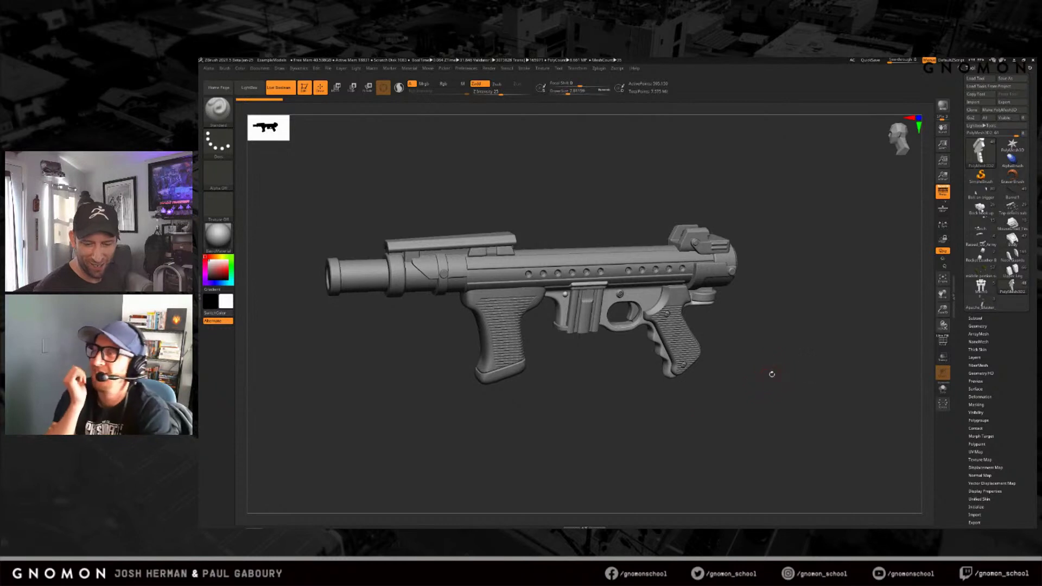
Step: Bring up the blaster pistol model, fit it in view, and examine its side profile with perspective turned off
left_click(980, 305)
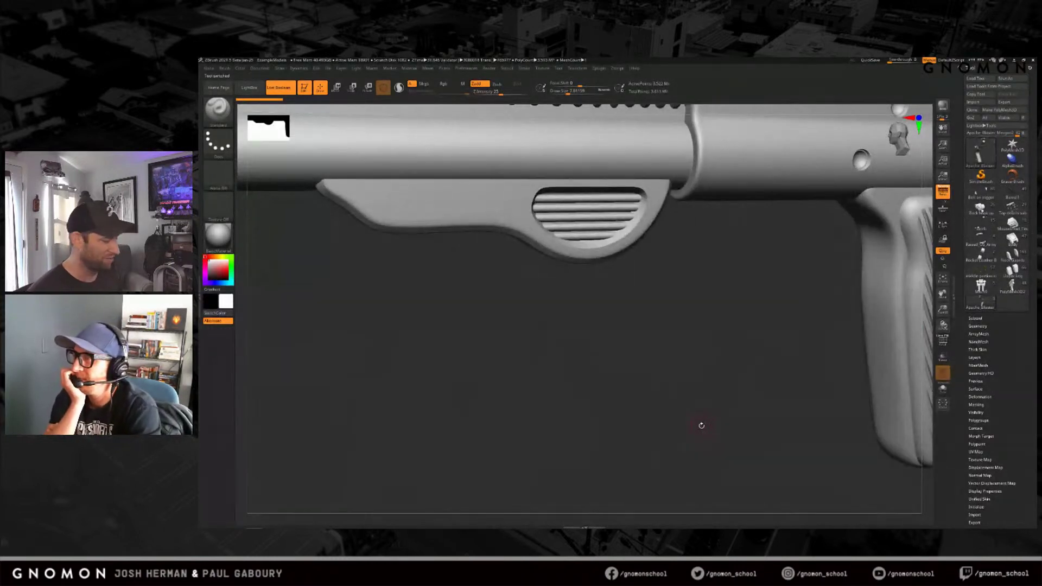
key("f")
left_click_drag(693, 438, 703, 411, "alt")
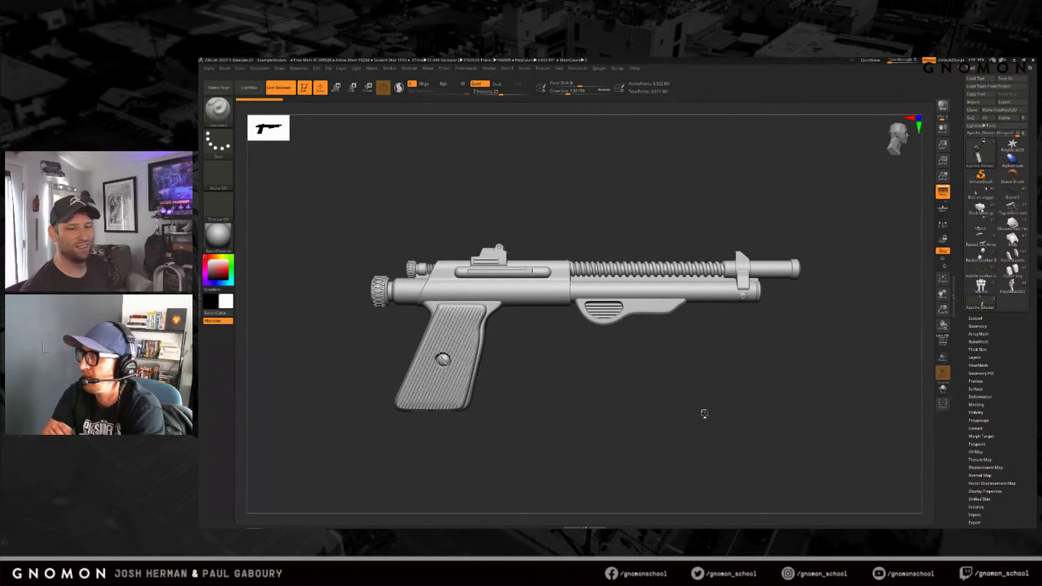
left_click_drag(712, 400, 708, 405)
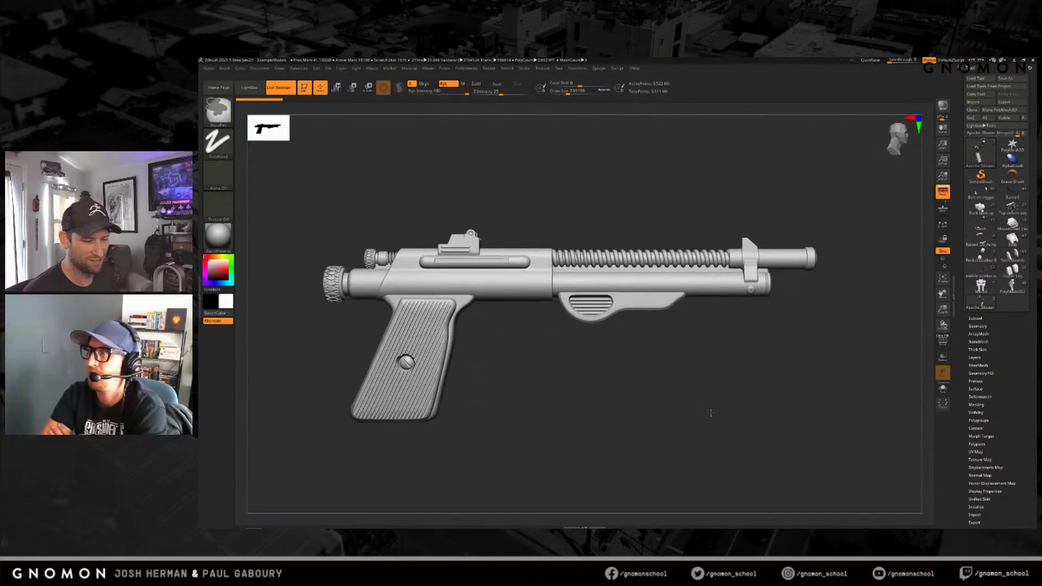
left_click(943, 192)
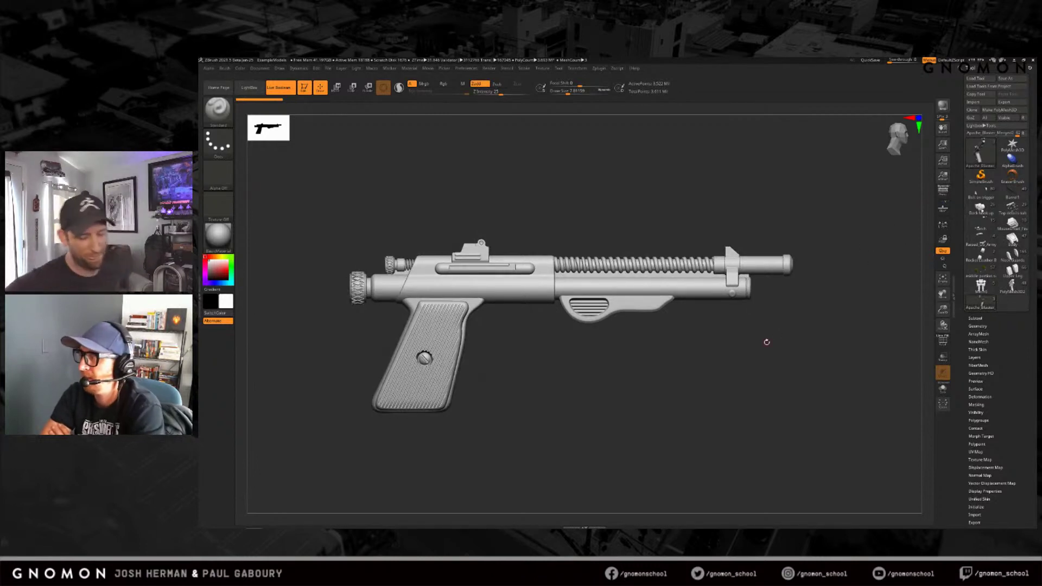
mouse_move(718, 409)
left_mouse_down()
mouse_move(695, 418)
mouse_move(709, 409)
mouse_move(692, 388)
mouse_move(679, 449)
mouse_move(676, 413)
mouse_move(710, 413)
mouse_move(683, 411)
mouse_move(687, 403)
left_mouse_up()
right_click(688, 403)
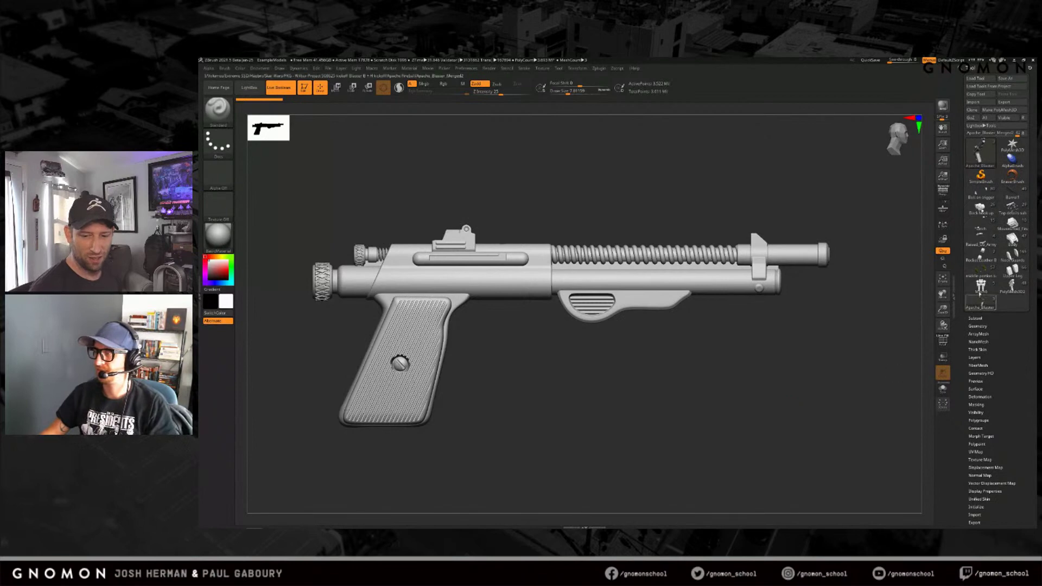
Step: Bring up the blocky mech with the rotary arm cannon, and examine the full figure from the front and at an angle
left_click(980, 285)
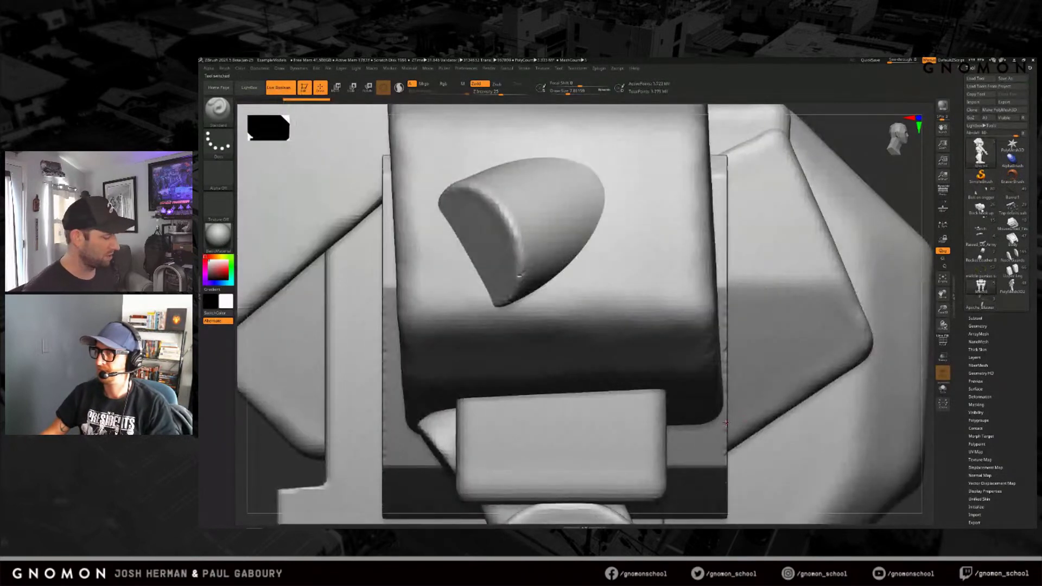
key("f")
left_click_drag(726, 421, 675, 415)
mouse_move(675, 416)
right_mouse_down("ctrl")
mouse_move(678, 426)
mouse_move(678, 408)
right_mouse_up("ctrl")
right_click(678, 408, "ctrl")
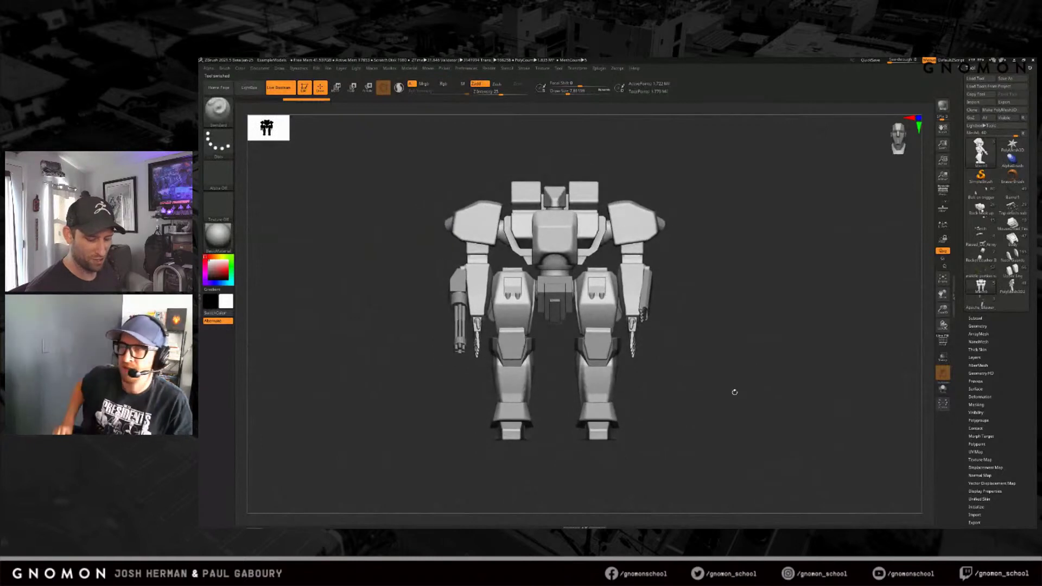
right_click(724, 392, "ctrl")
left_click_drag(711, 409, 698, 421)
mouse_move(698, 421)
right_mouse_down("ctrl")
mouse_move(721, 407)
mouse_move(718, 420)
right_mouse_up("ctrl")
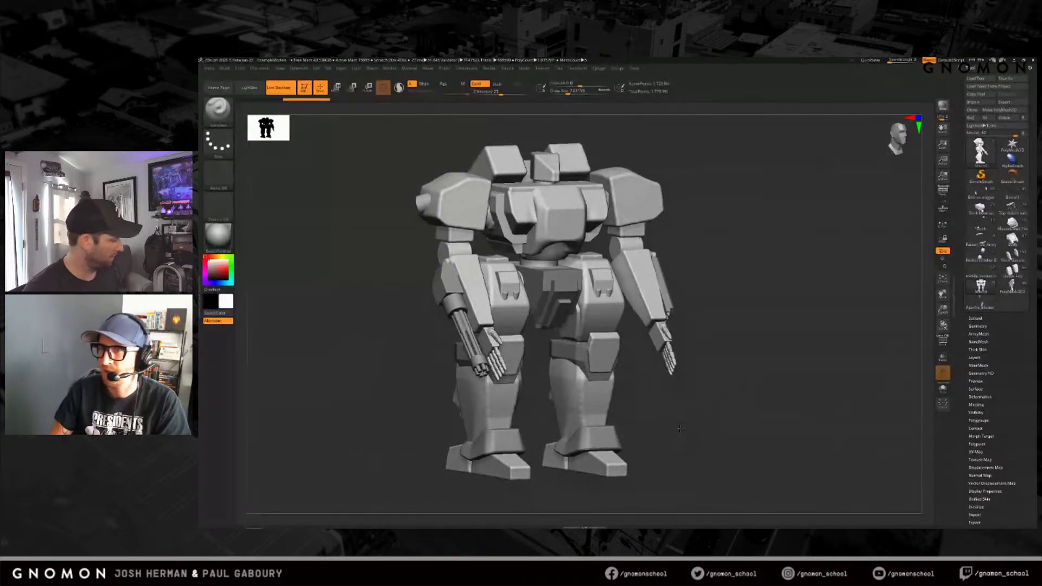
Step: Show the reference images, arrange the robotic creatures and red jet around the mech, and move the engine and winged-shuttle images off the canvas
key("alt+Tab")
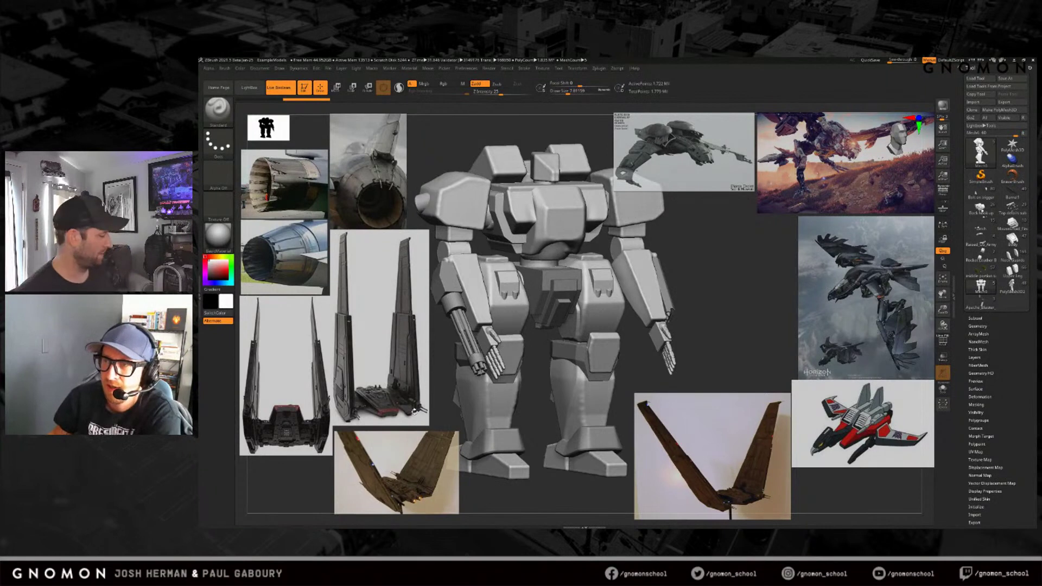
key("z")
left_click(708, 315)
left_click_drag(691, 330, 542, 399)
left_click_drag(614, 277, 856, 170)
left_click_drag(643, 402, 856, 298)
left_click_drag(477, 275, 350, 183)
left_click_drag(636, 516, 856, 435)
left_click_drag(480, 510, 288, 472)
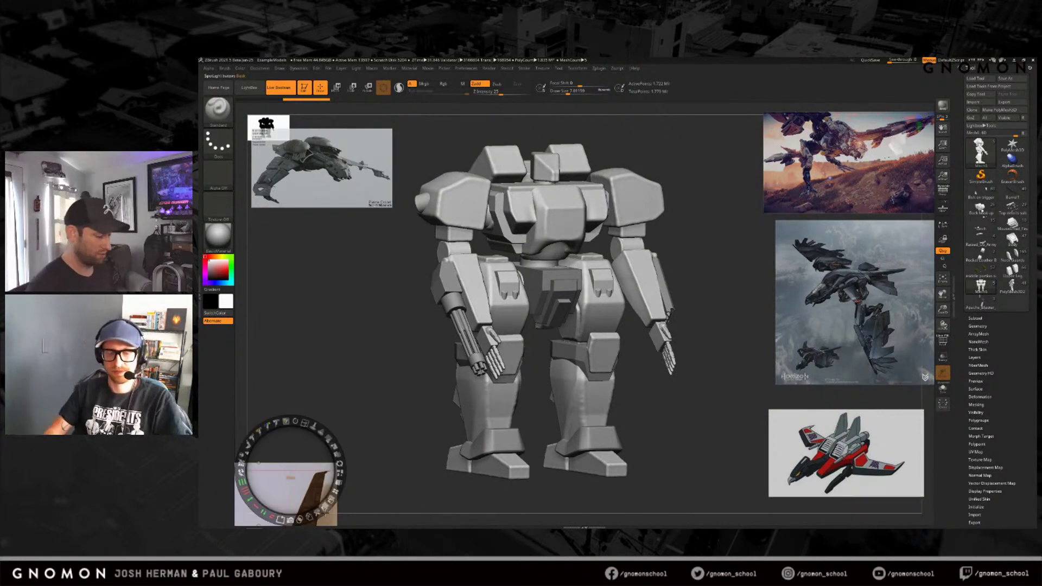
key("shift+z")
Step: Turn on PolyFrame for the mech and examine its colored polygroups from the front and back
left_click_drag(647, 414, 709, 385)
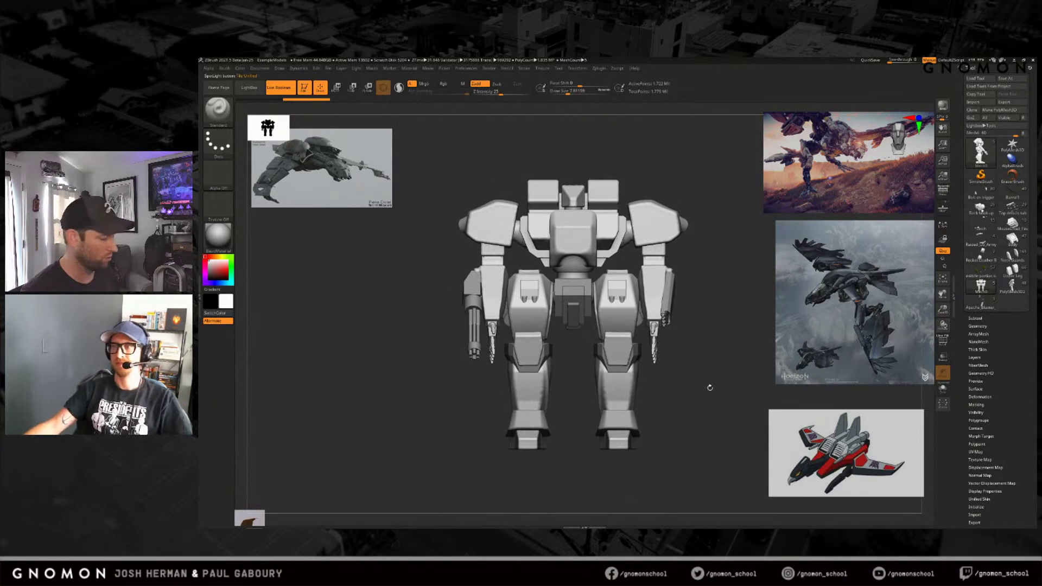
key("shift+f")
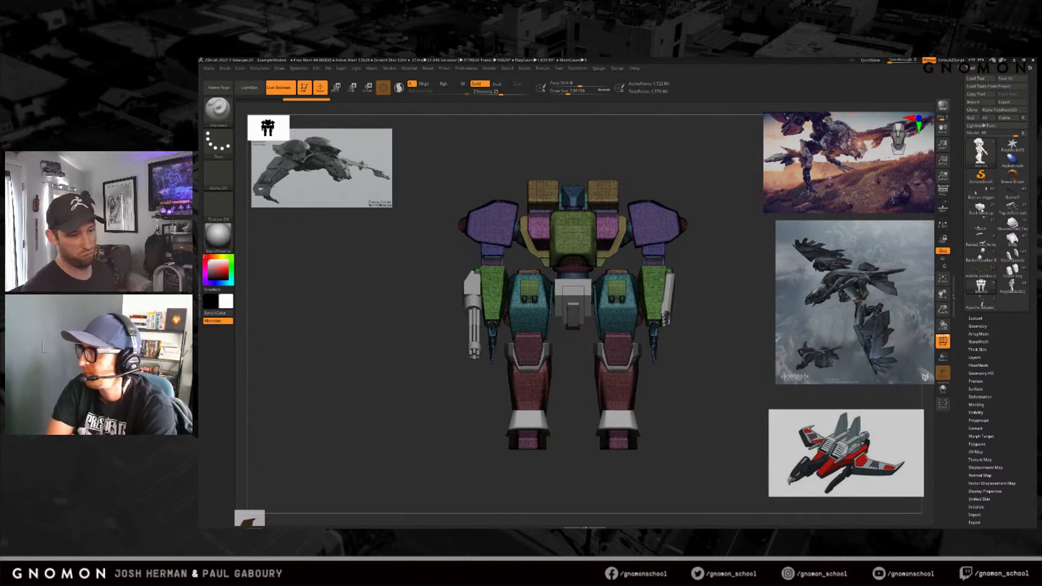
mouse_move(668, 421)
left_mouse_down()
mouse_move(643, 423)
mouse_move(671, 425)
mouse_move(670, 440)
mouse_move(700, 399)
mouse_move(683, 410)
left_mouse_up()
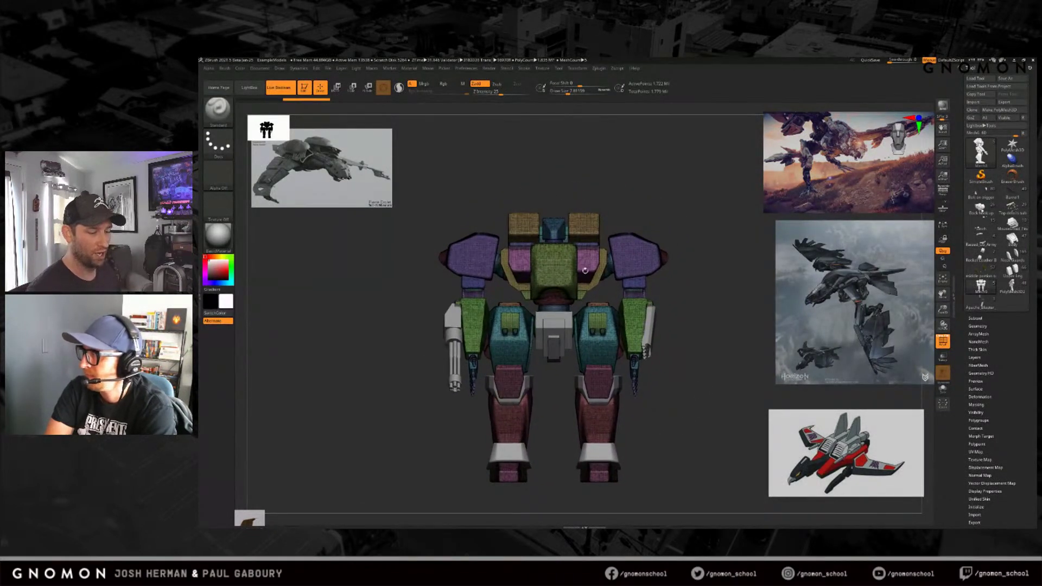
left_click_drag(607, 293, 624, 305, "alt")
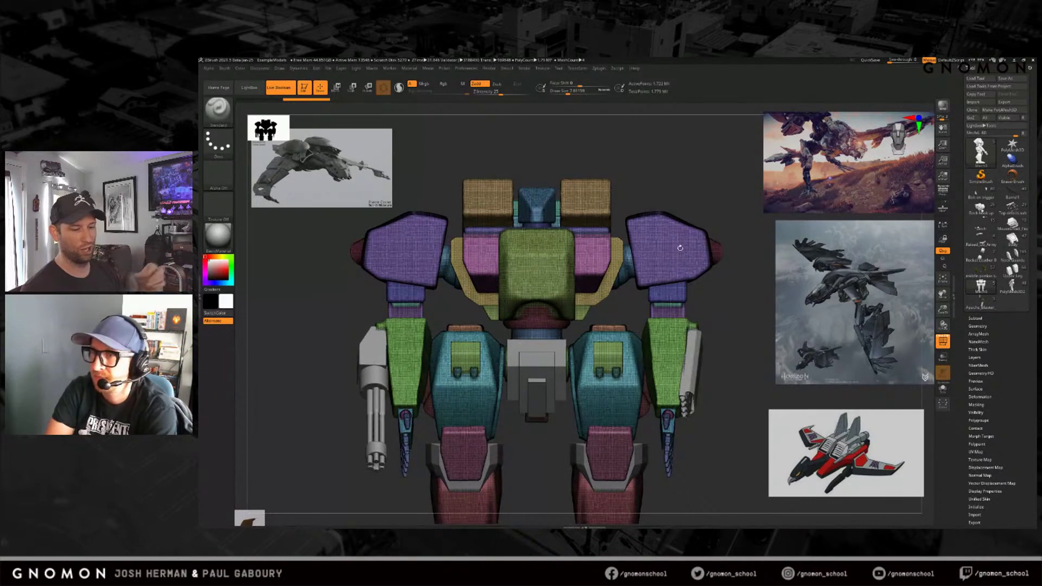
left_click_drag(730, 324, 691, 245)
left_click_drag(737, 337, 701, 339)
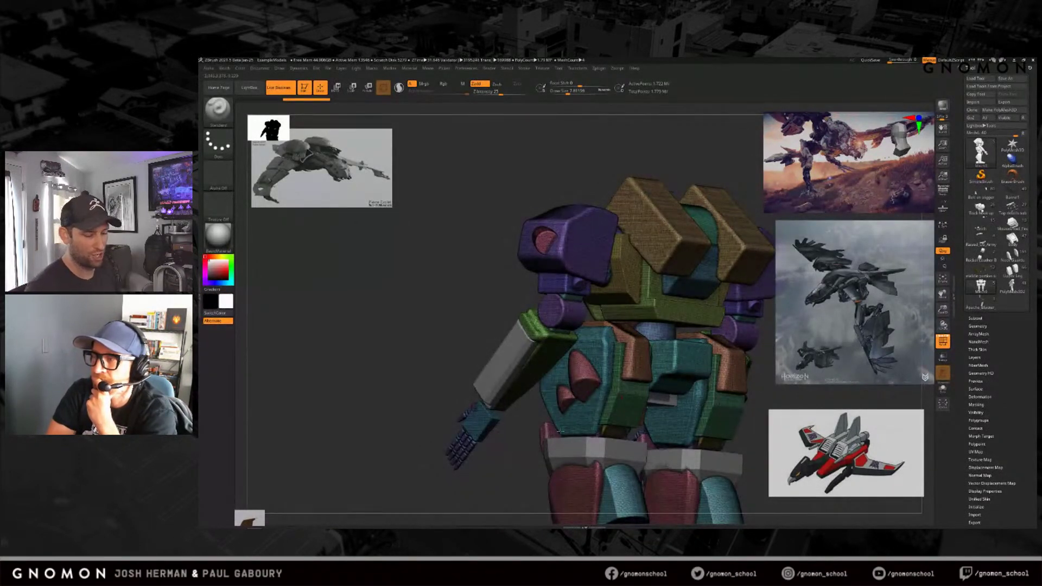
mouse_move(523, 444)
left_mouse_down()
mouse_move(653, 398)
mouse_move(667, 364)
left_mouse_up()
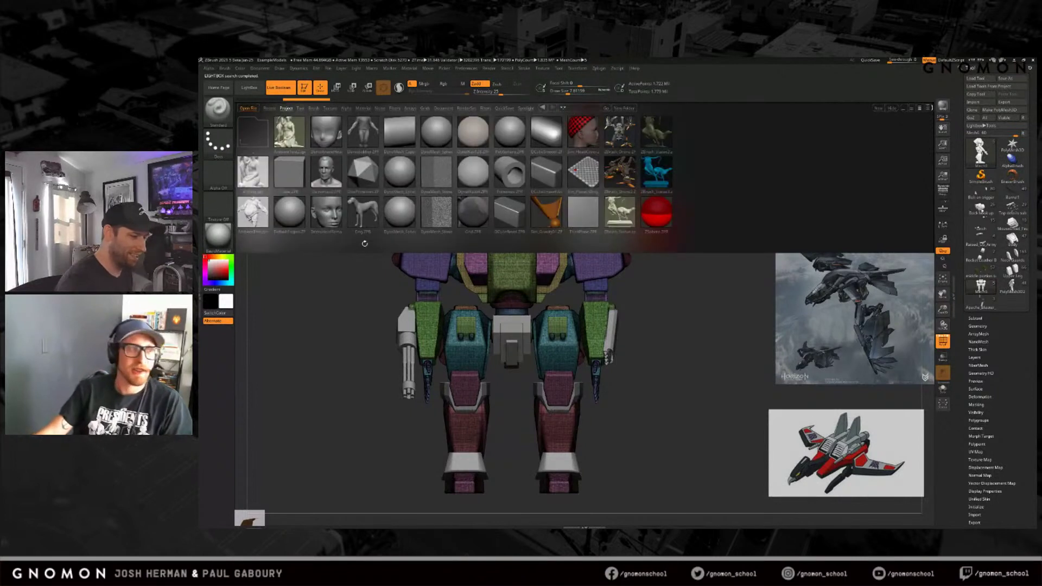
Step: Load the cube project from the LightBox project library and face it front-on between the reference images
double_click(293, 173)
left_click(641, 319)
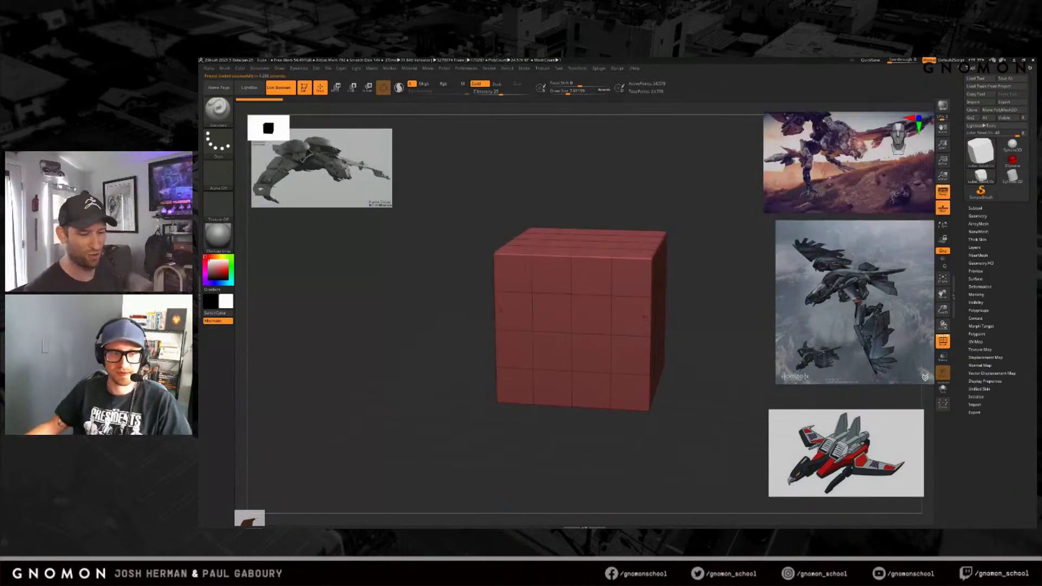
mouse_move(690, 440)
left_mouse_down()
mouse_move(693, 428)
mouse_move(692, 446)
left_mouse_up()
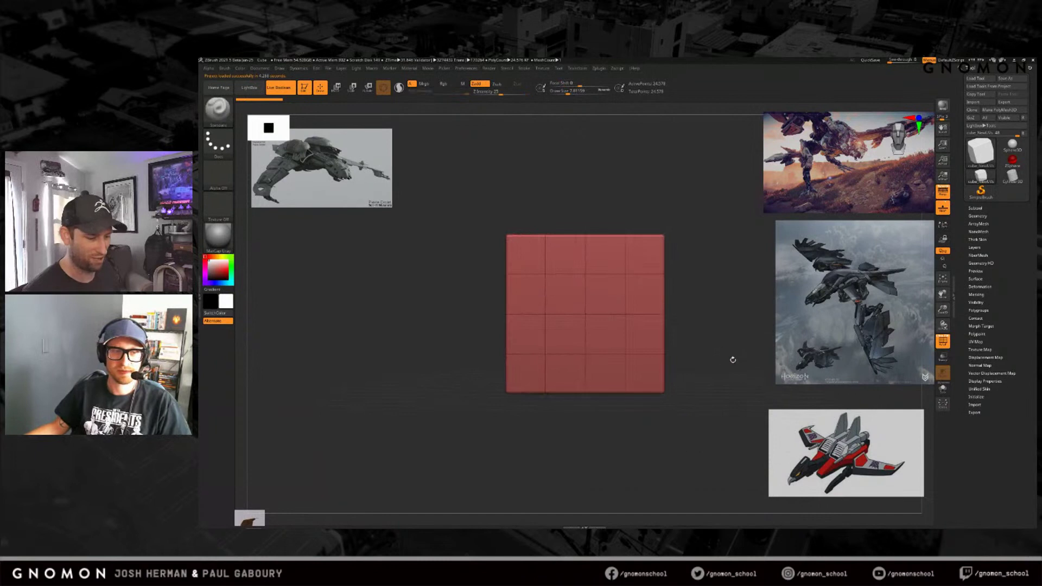
left_click_drag(726, 362, 693, 387, "alt")
left_click_drag(673, 396, 680, 391, "alt")
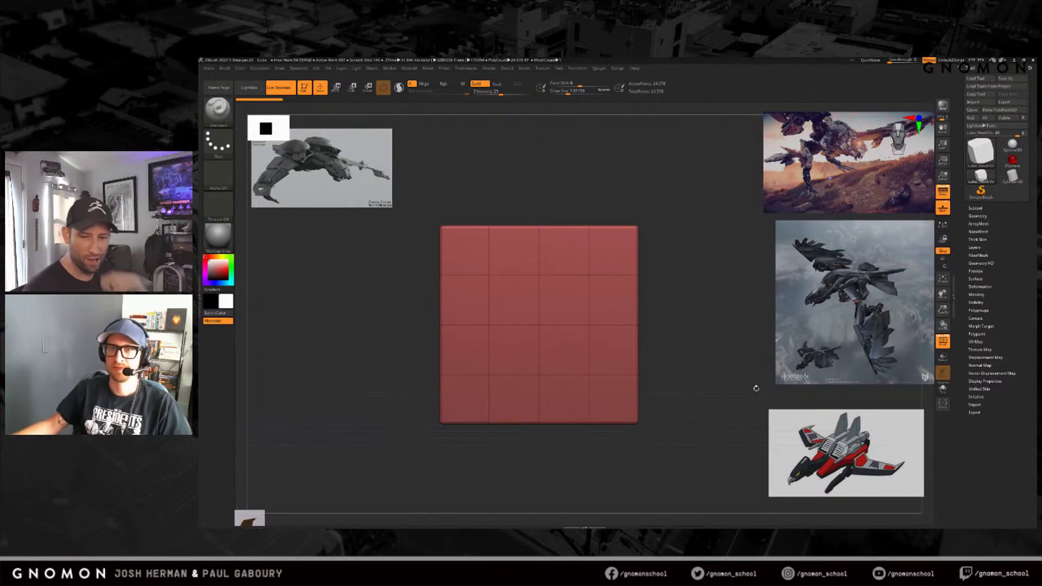
Step: Delete the cube's lower subdivision levels and check the dense mesh from an angle and from the front
left_click(979, 216)
left_click(976, 238)
left_click_drag(688, 392, 684, 405)
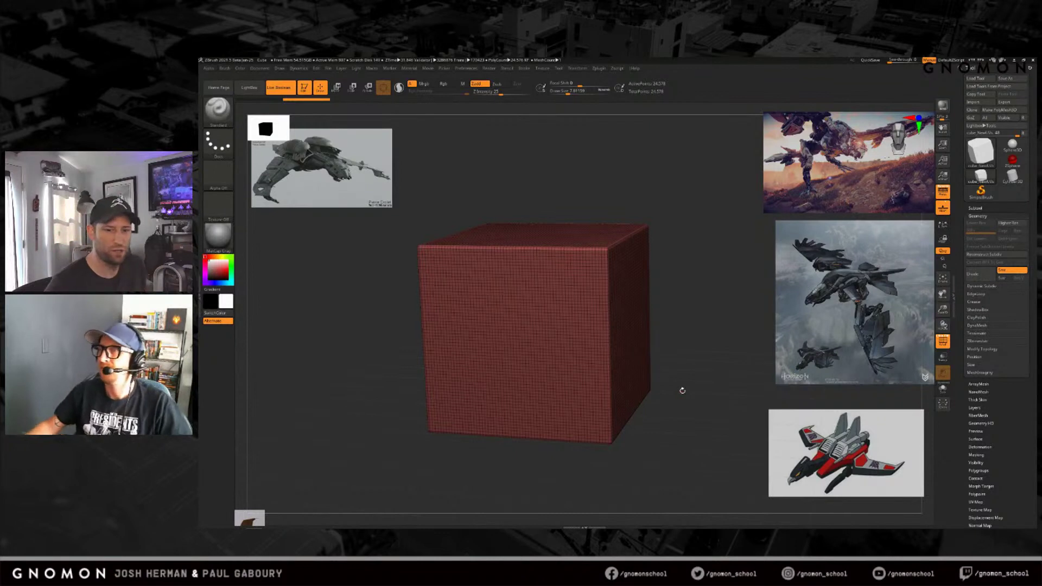
left_click_drag(682, 390, 751, 358)
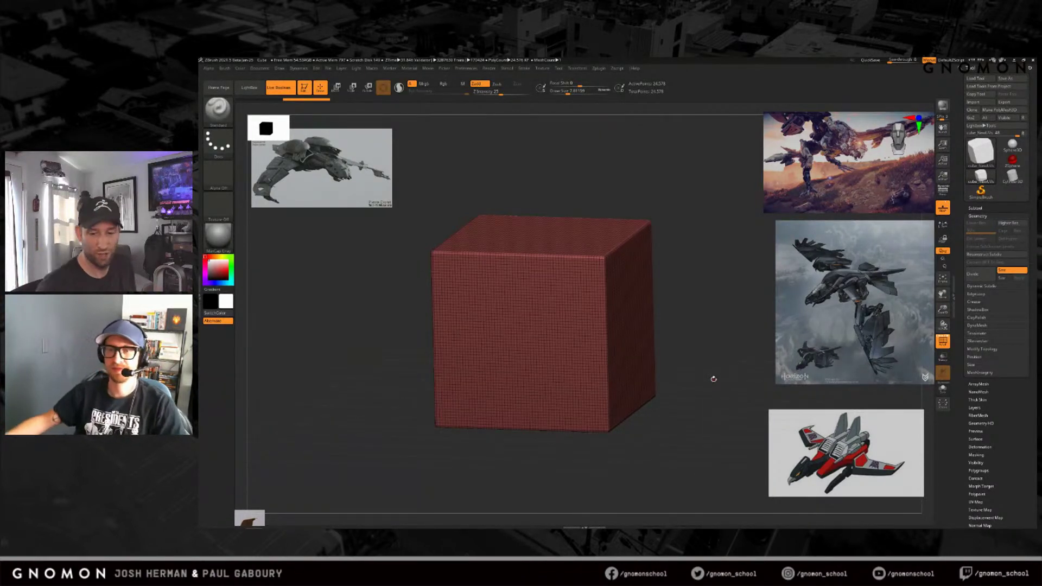
left_click_drag(677, 432, 681, 428, "shift")
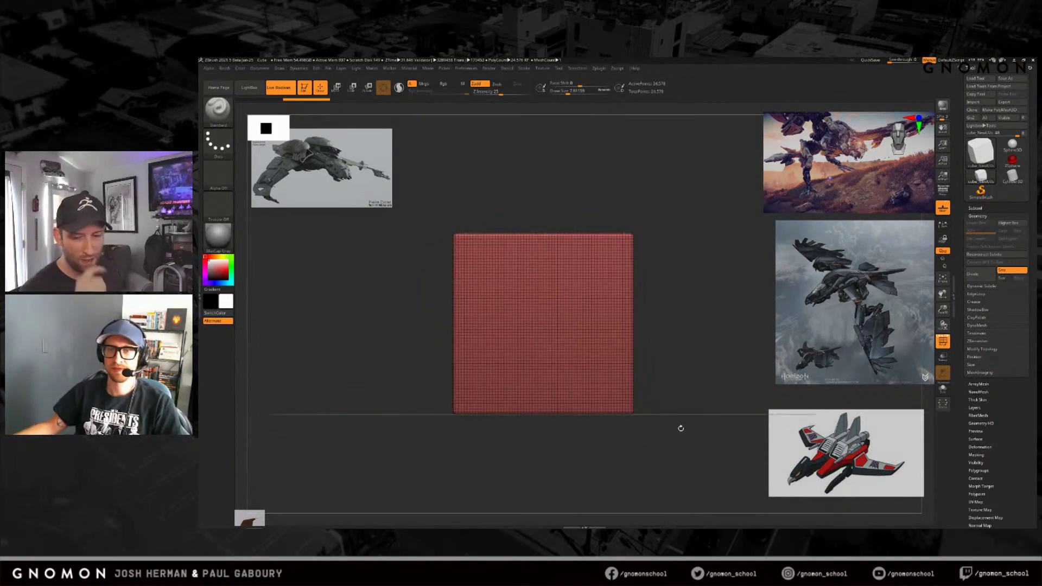
Step: Convert the cube into a DynaMesh using the existing resolution setting
left_click(976, 325)
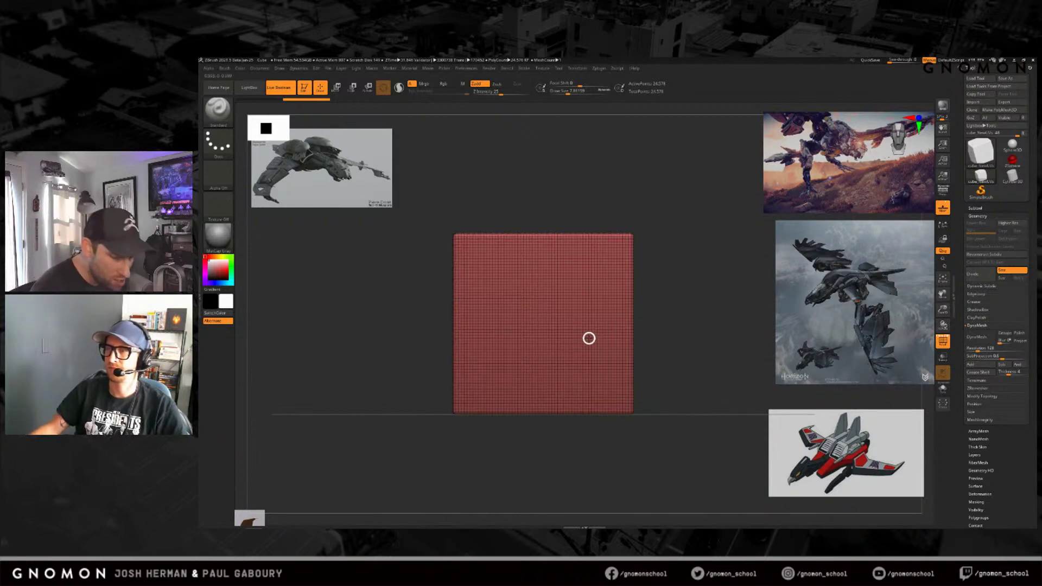
left_click_drag(660, 326, 657, 335)
right_click_drag(657, 334, 650, 314, "ctrl")
right_click_drag(663, 371, 630, 352, "alt")
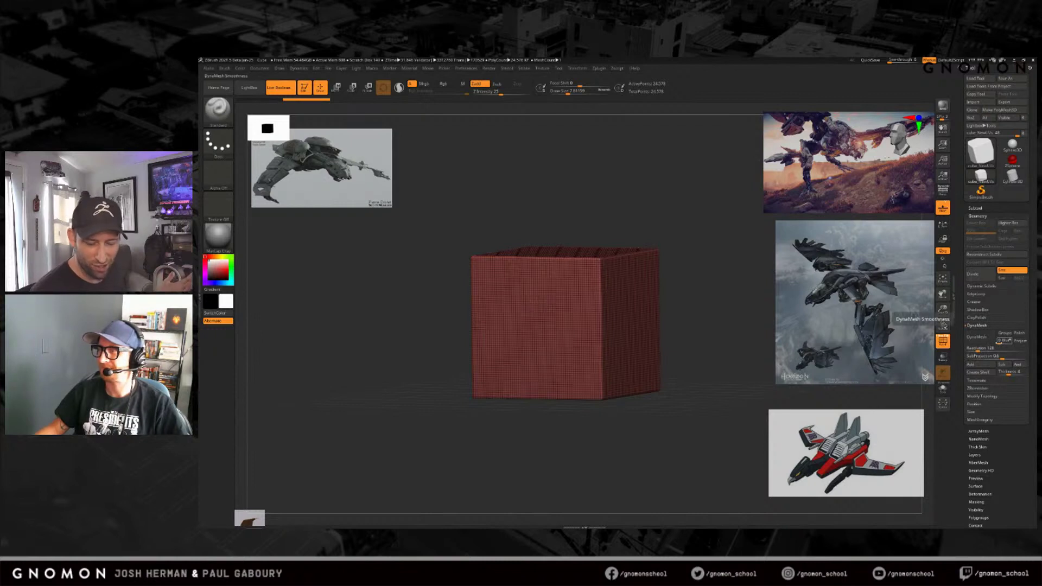
left_click(980, 337)
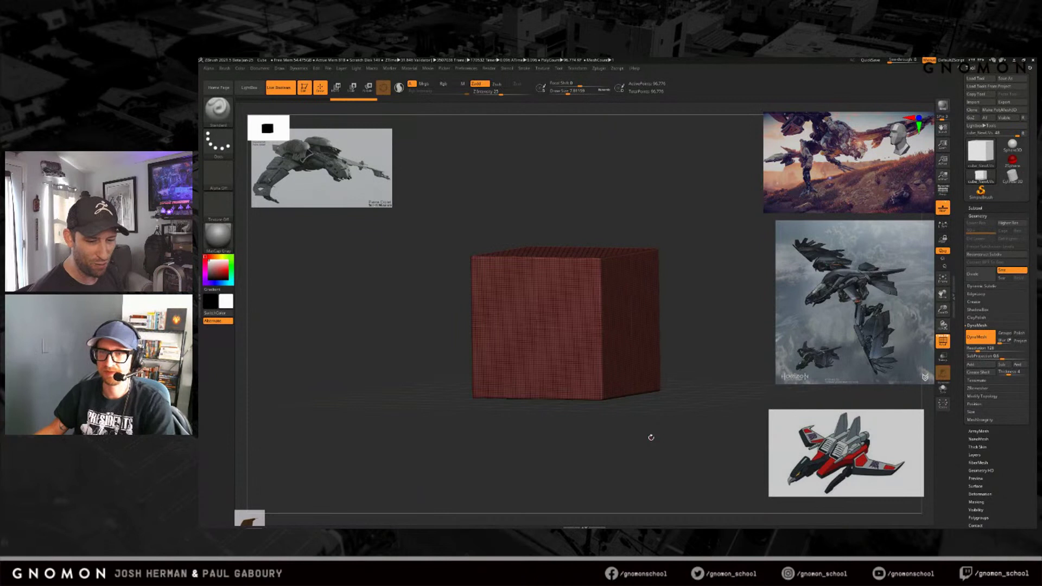
mouse_move(675, 414)
left_mouse_down()
mouse_move(693, 404)
mouse_move(684, 411)
left_mouse_up()
mouse_move(684, 409)
right_mouse_down("ctrl")
mouse_move(682, 381)
mouse_move(634, 392)
right_mouse_up("ctrl")
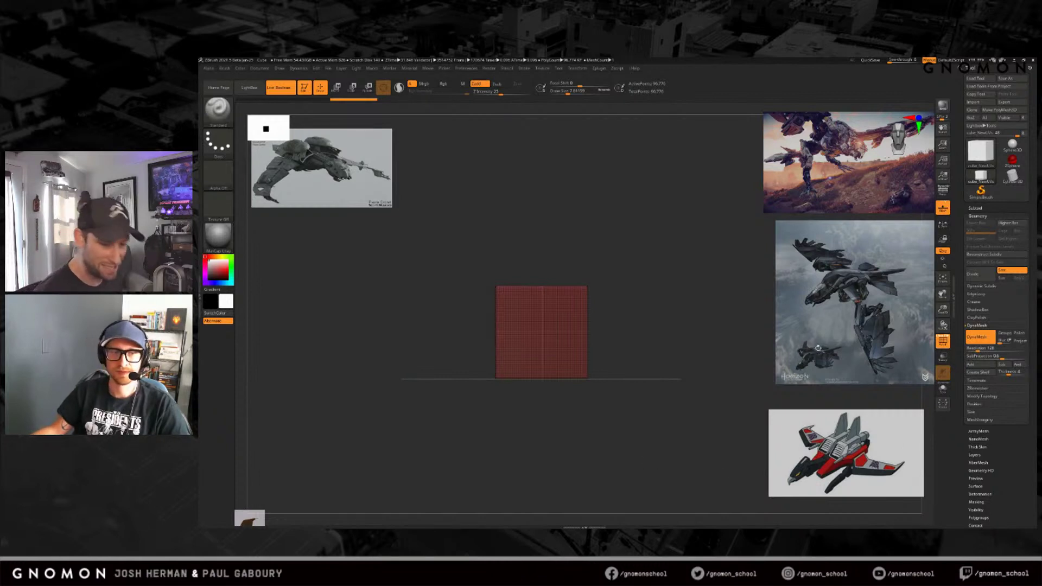
Step: Face the cube front-on and choose the ClipCurve brush
left_click_drag(630, 426, 611, 434)
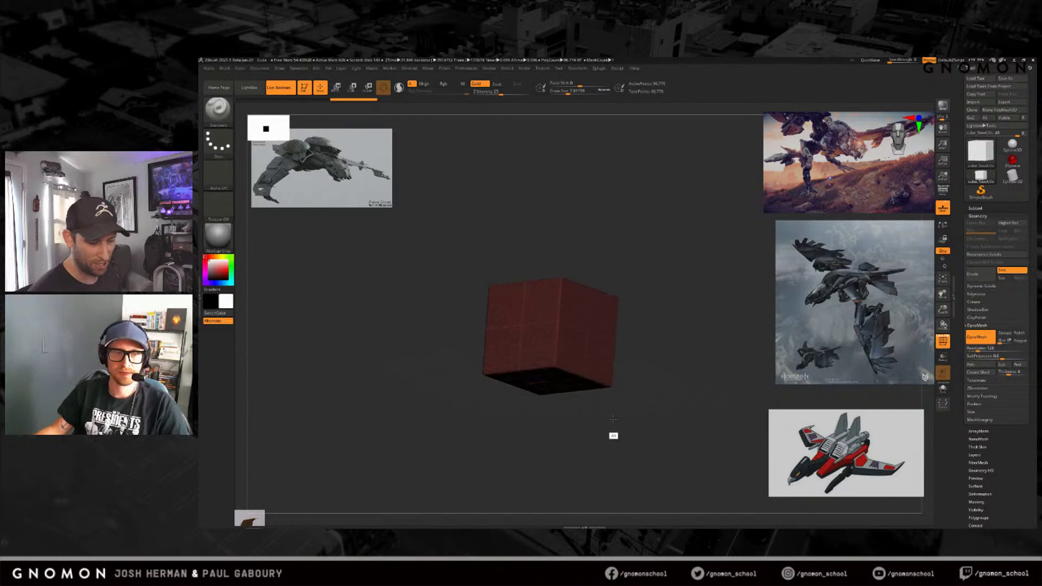
left_click_drag(663, 374, 758, 333, "shift")
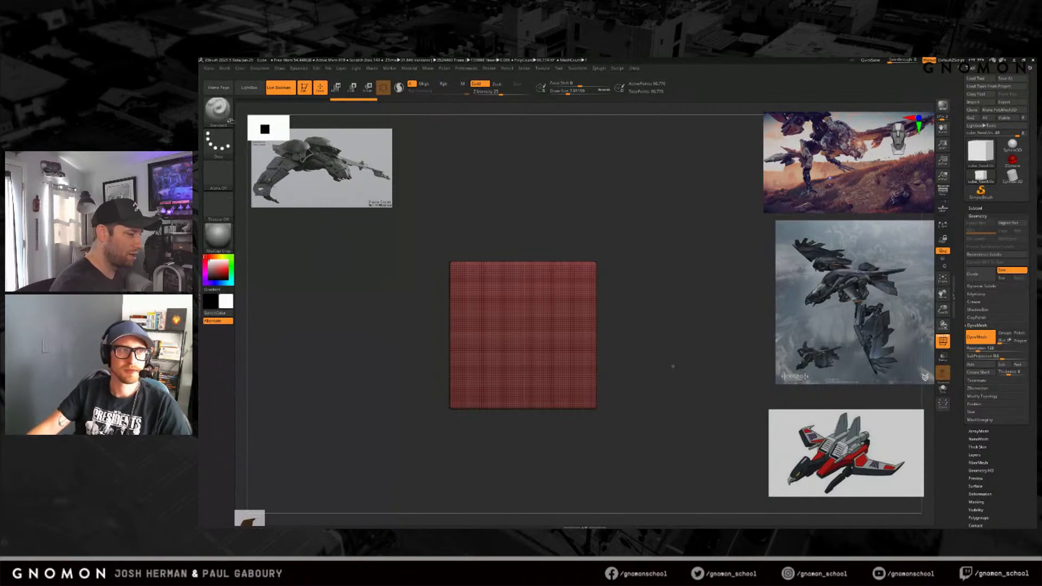
left_click(218, 110, "ctrl+shift")
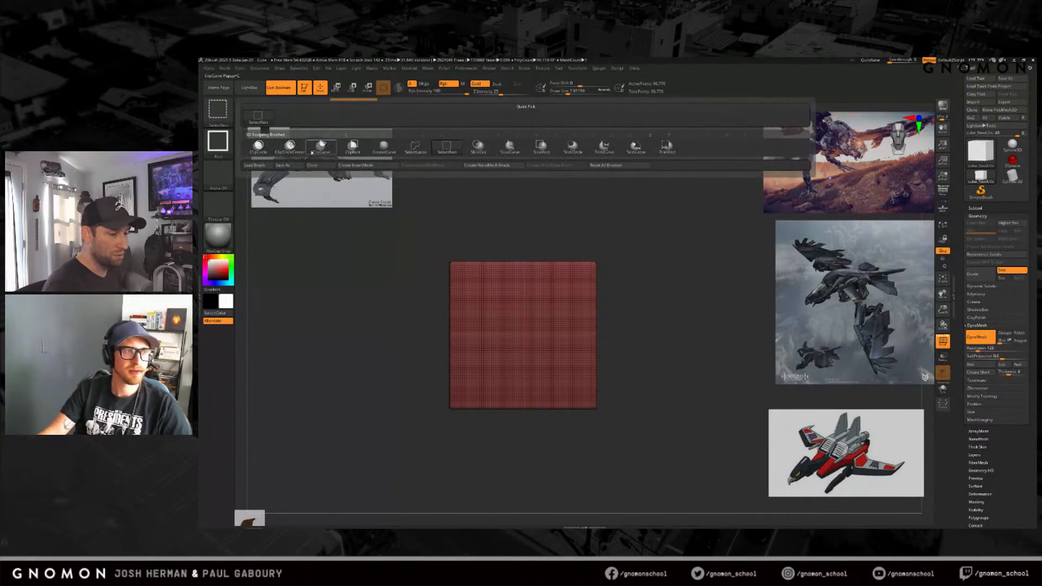
mouse_move(637, 150)
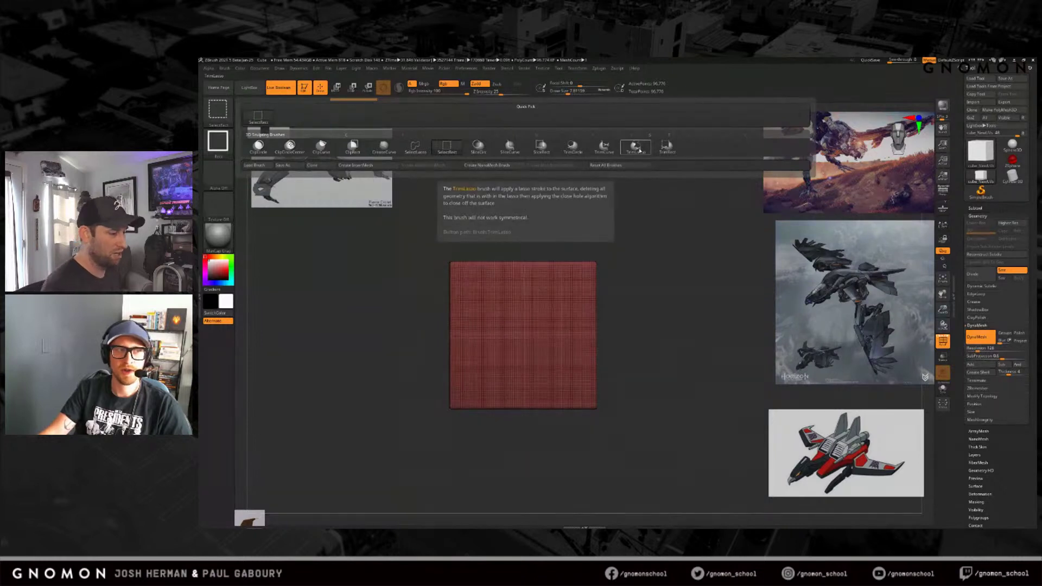
left_click(321, 145)
left_click(297, 165)
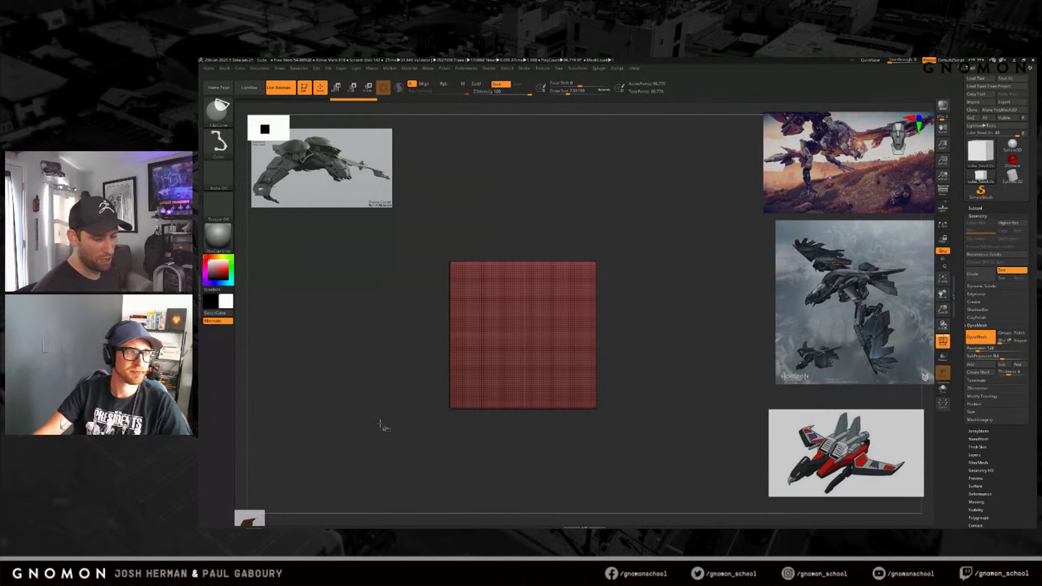
Step: Clip away the cube's upper part with a straight horizontal cut, leaving a low, flat slab
key("ctrl+shift")
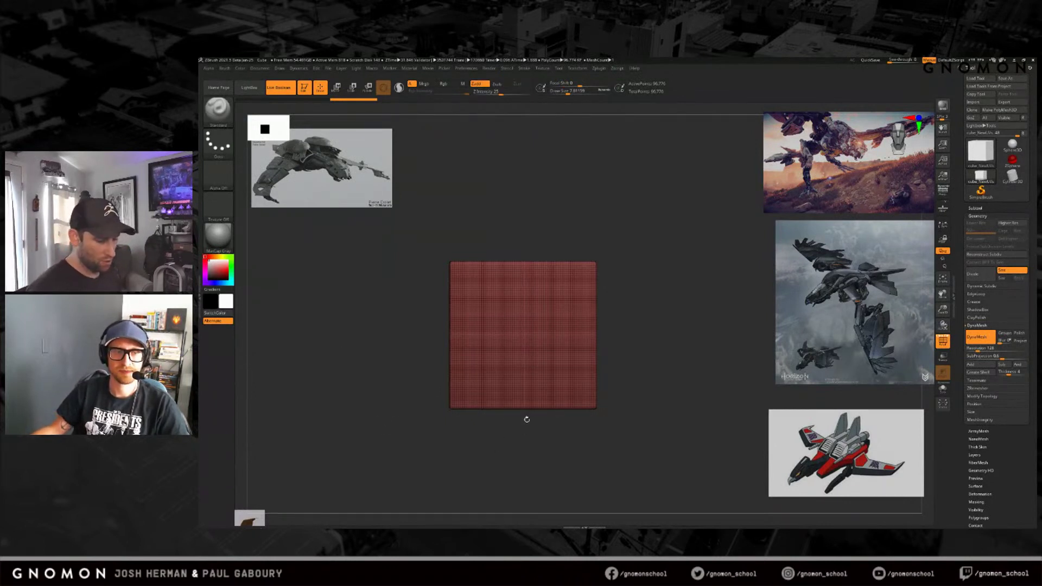
mouse_move(616, 363)
left_mouse_down("alt")
mouse_move(698, 363)
mouse_move(639, 357)
left_mouse_up("alt")
left_click_drag(421, 368, 691, 367, "ctrl+shift")
mouse_move(647, 434)
left_mouse_down()
mouse_move(623, 414)
mouse_move(616, 433)
mouse_move(616, 419)
left_mouse_up()
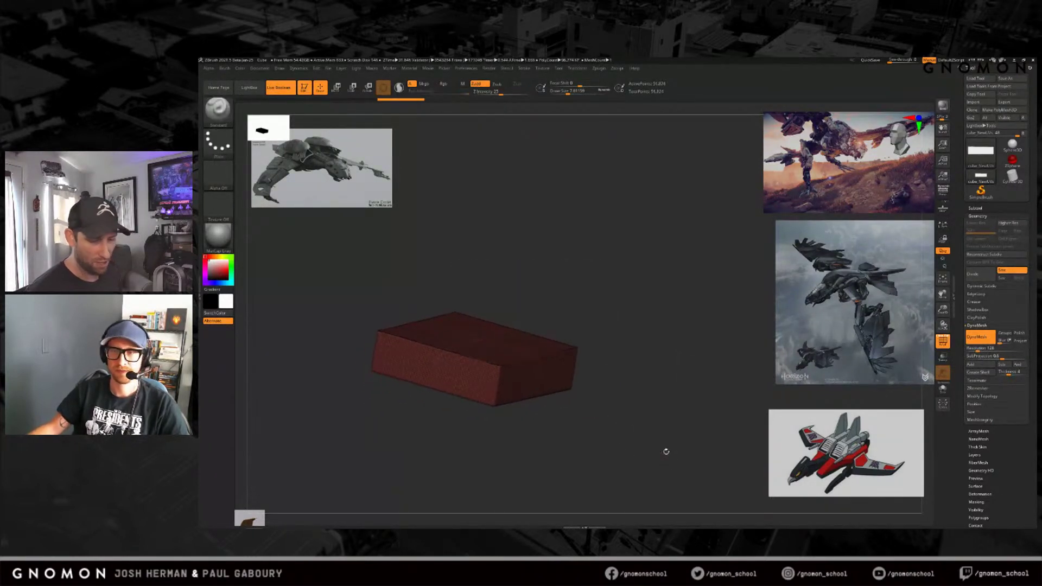
left_click_drag(649, 395, 644, 440)
left_click_drag(590, 413, 636, 390, "alt")
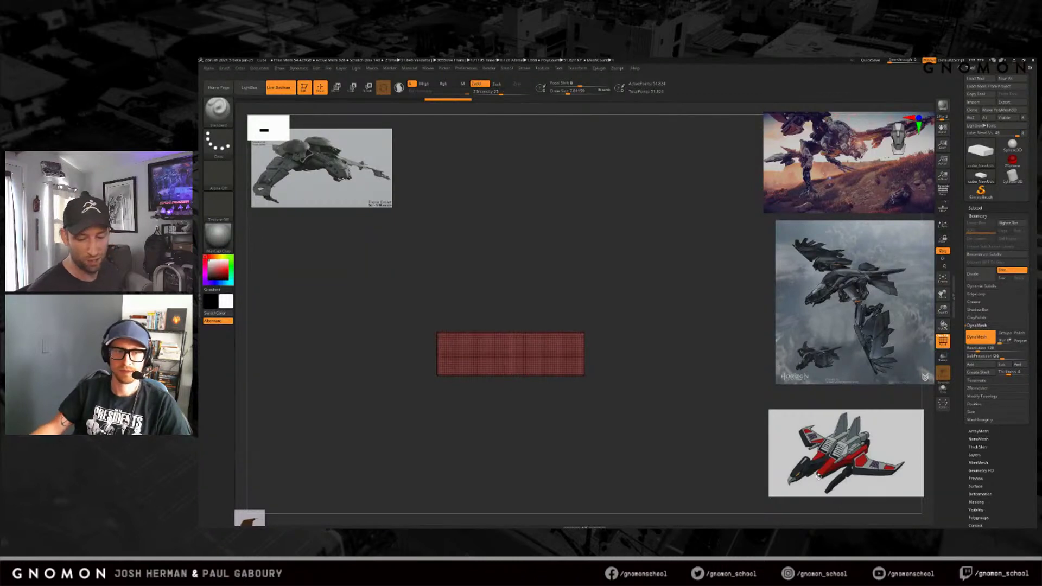
Step: Examine the slab from above and from the front, switching orientations with the camera view head
left_click_drag(637, 384, 626, 414)
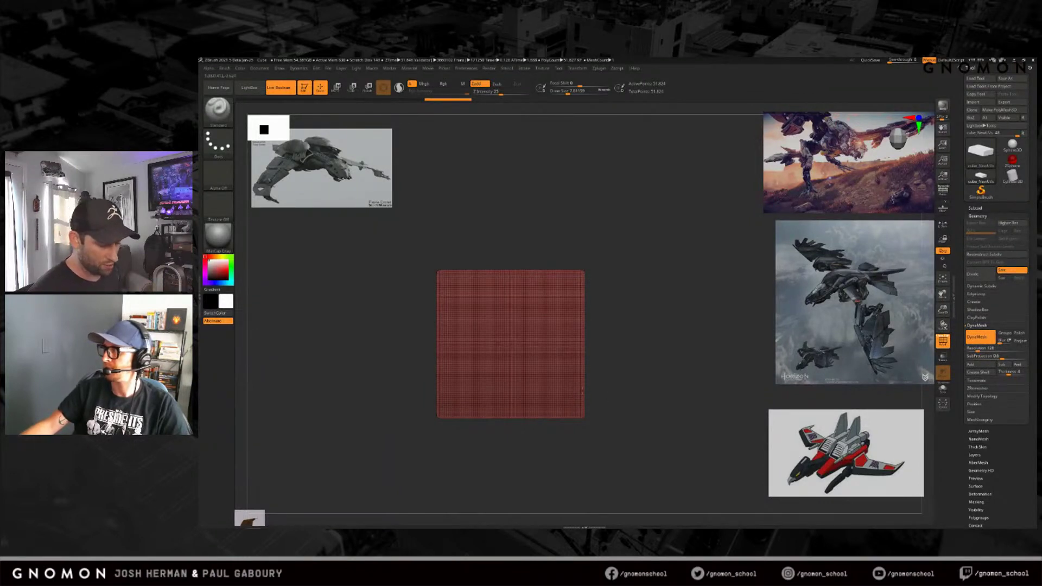
left_click_drag(584, 414, 587, 414)
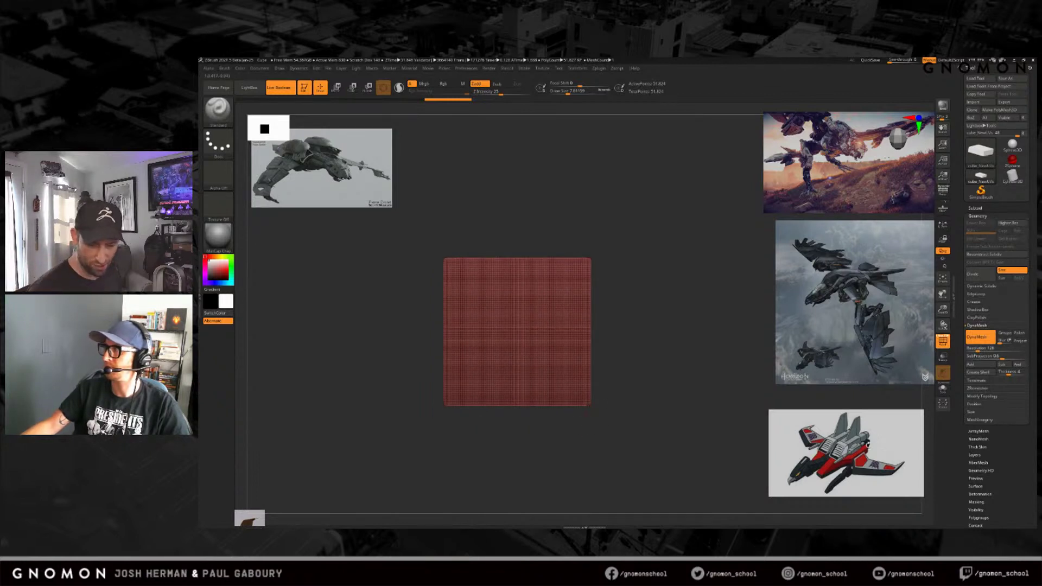
left_click_drag(565, 249, 647, 352)
left_click(907, 137)
left_click(907, 139)
left_click(913, 152)
left_click(912, 150)
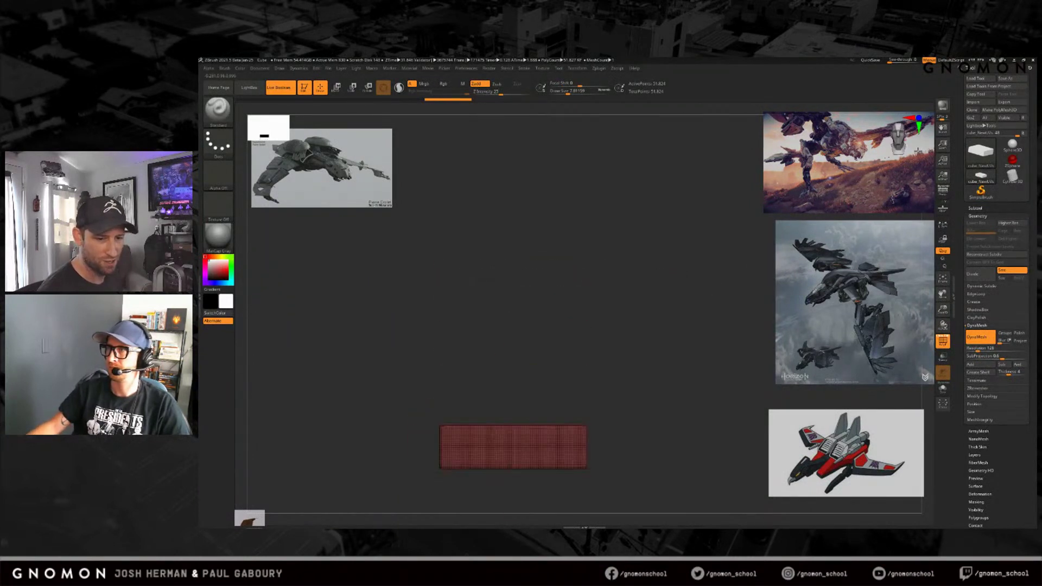
left_click(908, 131)
left_click(907, 149)
left_click(909, 141)
left_click_drag(909, 141, 905, 145)
left_click(916, 153)
left_click(915, 152)
left_click(915, 152)
left_click_drag(917, 146, 916, 151, "shift")
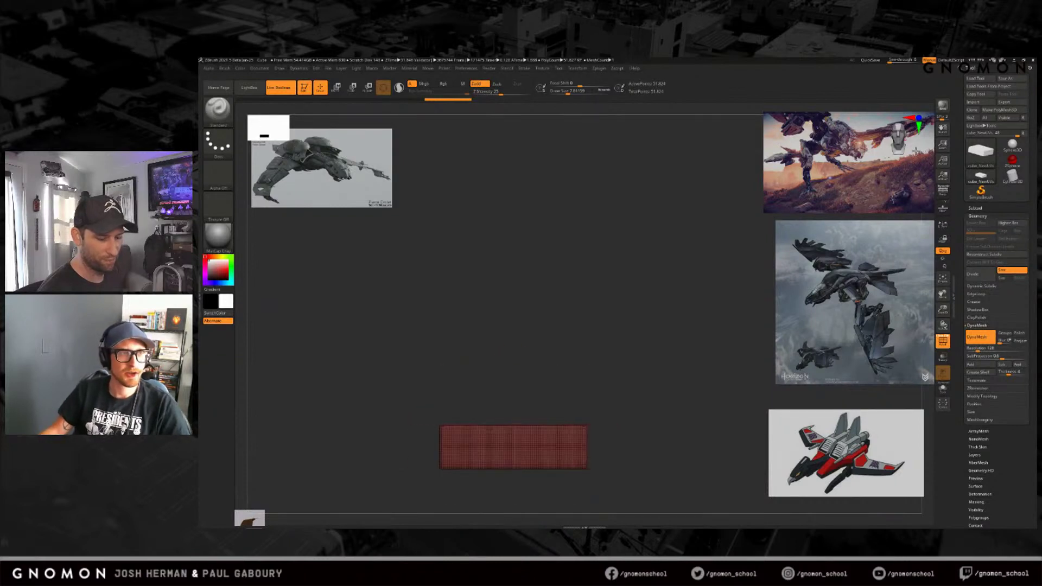
Step: Face the slab's square top and clip its two upper corners diagonally and symmetrically
left_click_drag(636, 421, 630, 365, "alt")
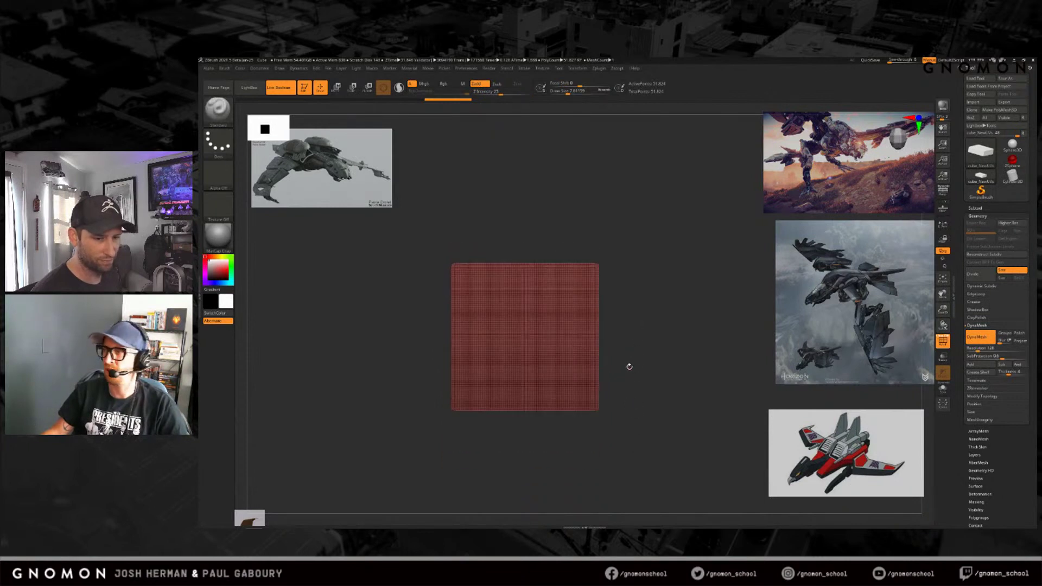
mouse_move(629, 368)
left_mouse_down()
mouse_move(633, 332)
mouse_move(637, 374)
left_mouse_up()
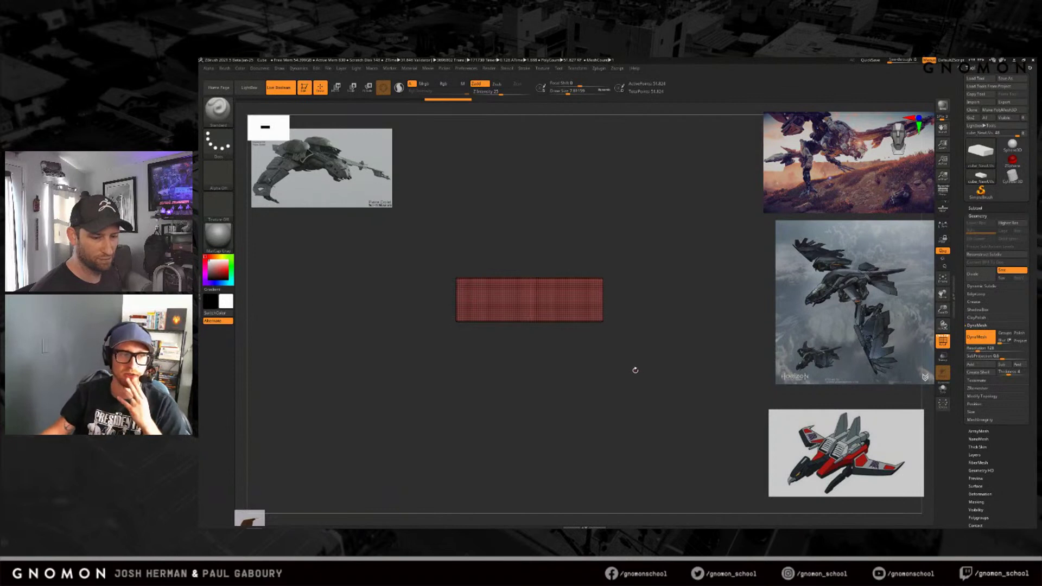
left_click_drag(642, 356, 643, 395, "shift")
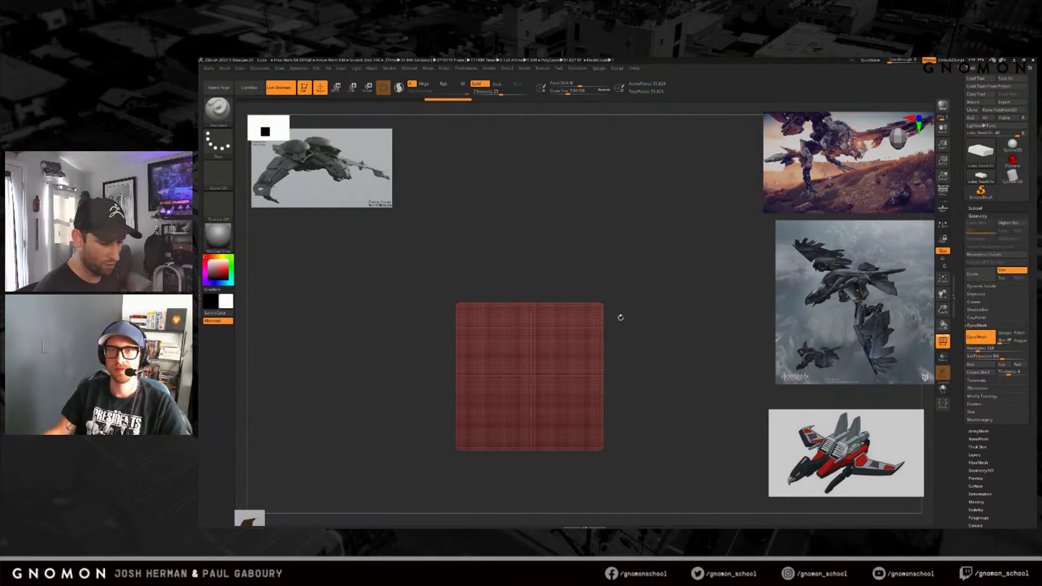
left_click_drag(570, 283, 646, 374, "ctrl+shift")
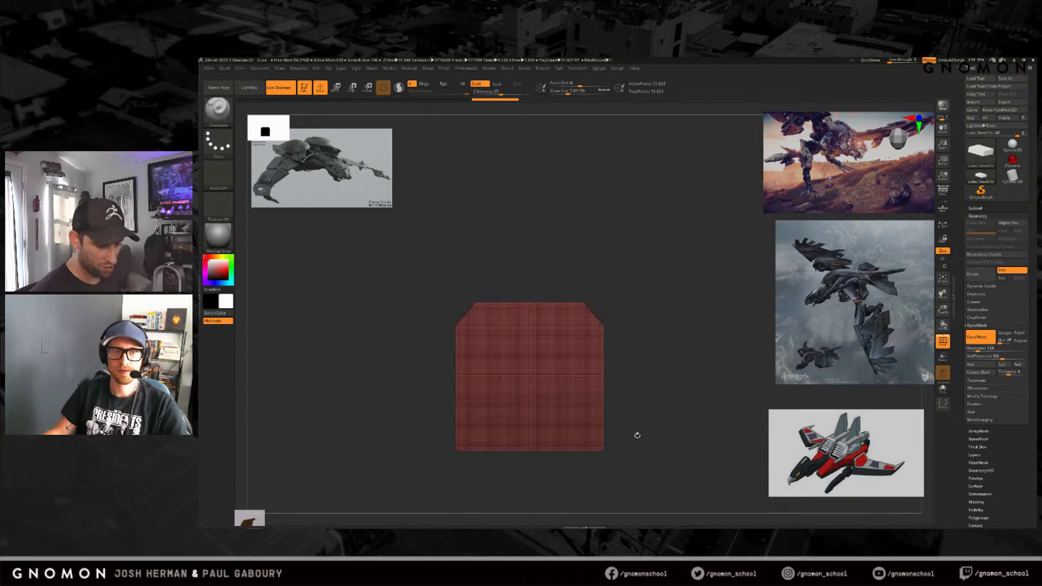
left_click_drag(637, 435, 632, 385, "alt")
left_click_drag(619, 439, 608, 432, "alt")
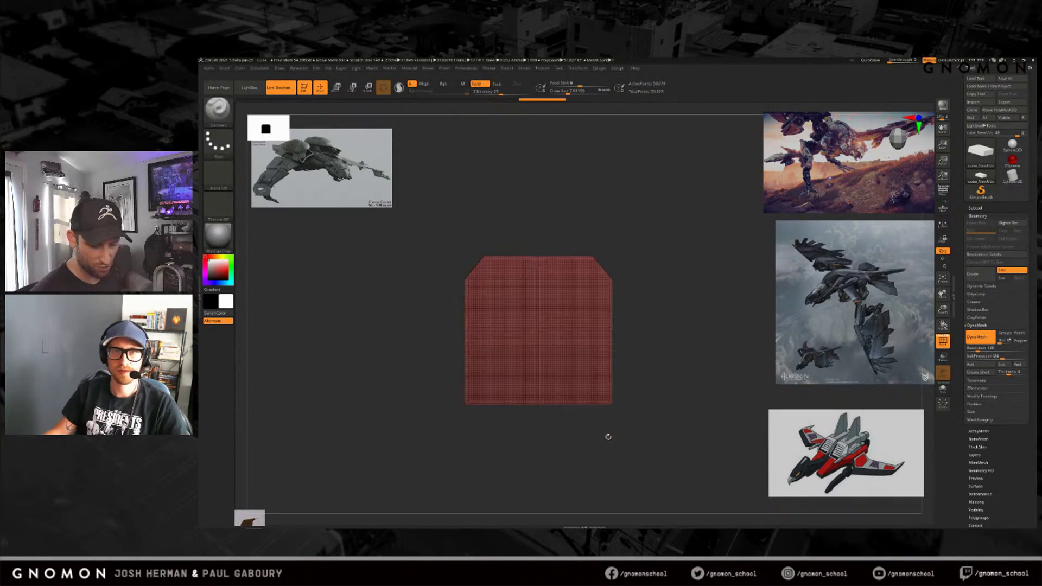
Step: Try to clip the slab's lower sides with a bent curve so they taper to a narrow base
mouse_move(630, 315)
left_mouse_down("ctrl+shift")
mouse_move(590, 363)
mouse_move(580, 438)
left_mouse_up("ctrl+shift")
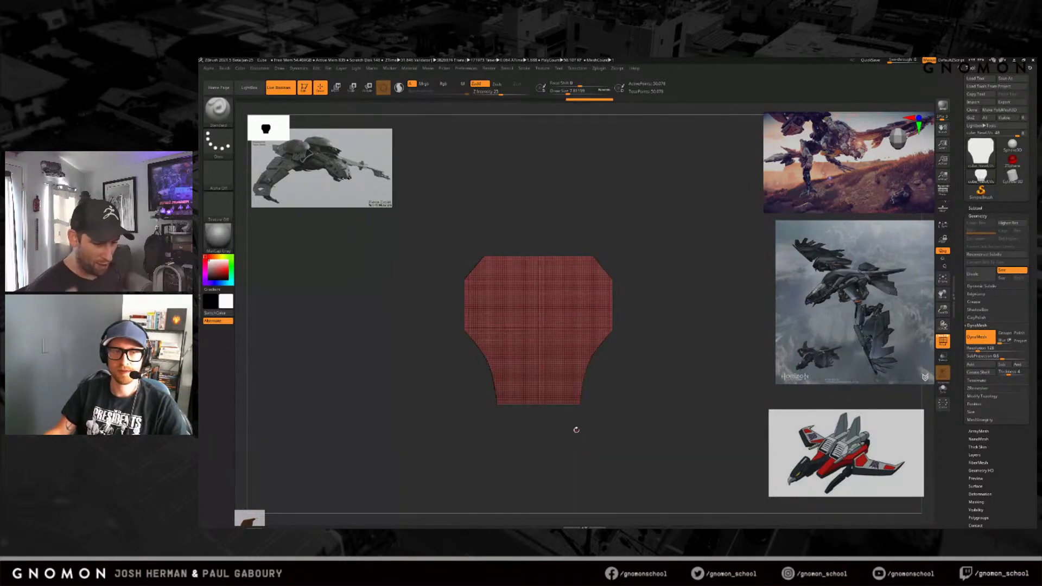
left_click_drag(576, 430, 586, 417, "ctrl")
left_click_drag(639, 313, 564, 293)
left_click_drag(597, 326, 630, 333)
Step: Try to clip the lower sides into a narrower straight-sided stem, and undo back to the slab with chamfered corners
mouse_move(645, 295)
left_mouse_down("ctrl+shift")
mouse_move(592, 347)
mouse_move(591, 448)
left_mouse_up("ctrl+shift")
key("alt")
key("alt")
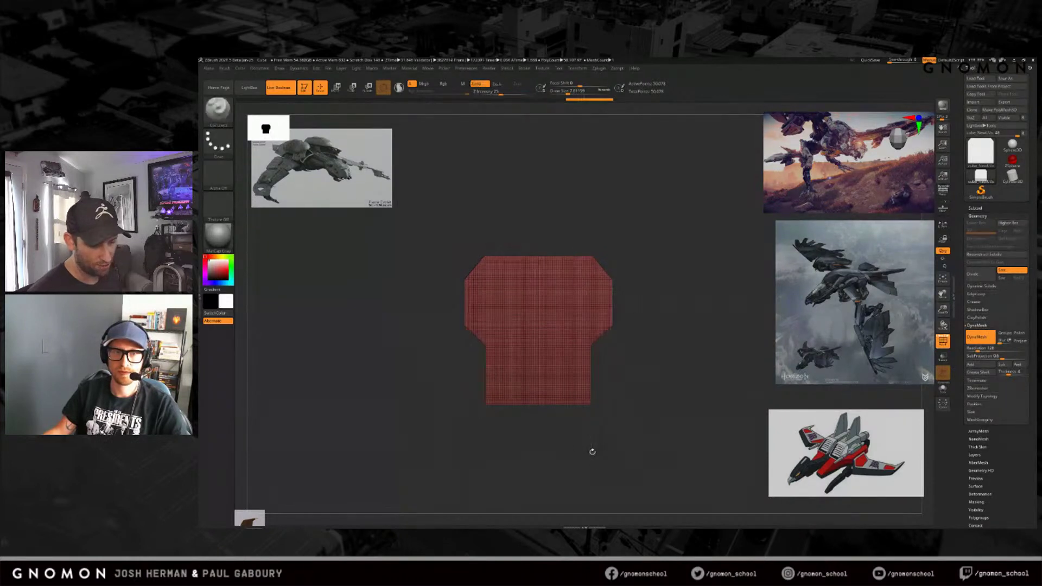
mouse_move(617, 440)
left_mouse_down("ctrl")
mouse_move(618, 456)
mouse_move(619, 418)
mouse_move(626, 436)
left_mouse_up("ctrl")
key("ctrl+z")
key("ctrl+z")
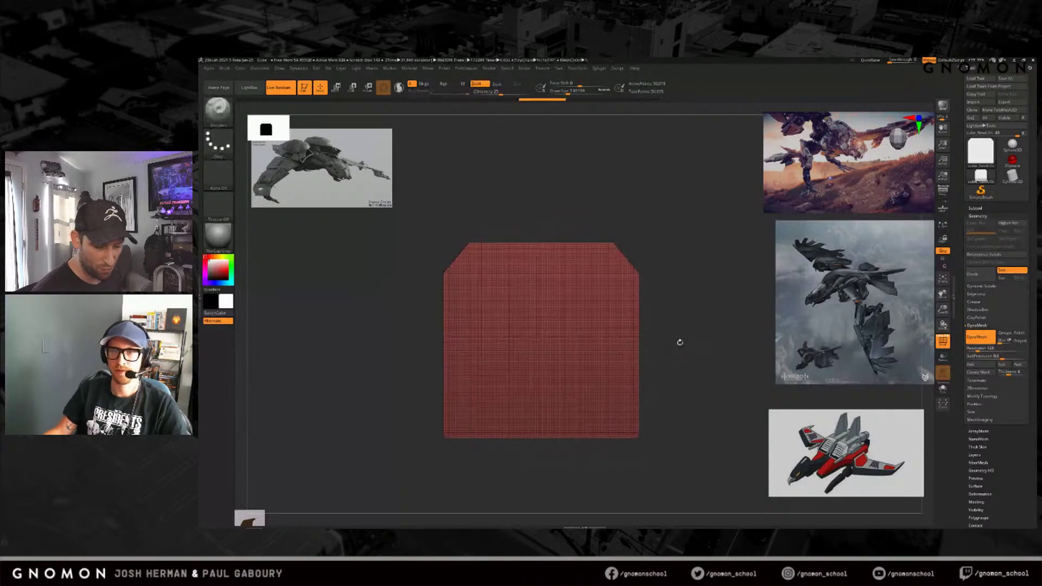
Step: Try a BRadius clip down the slab's lower sides with a changed brush size, turn off PolyFrame, and undo the clip
key("s")
mouse_move(674, 304)
left_mouse_down("ctrl+shift")
mouse_move(609, 357)
mouse_move(606, 476)
mouse_move(646, 435)
mouse_move(638, 434)
mouse_move(674, 428)
mouse_move(650, 419)
mouse_move(661, 439)
left_mouse_up("ctrl+shift")
key("shift+f")
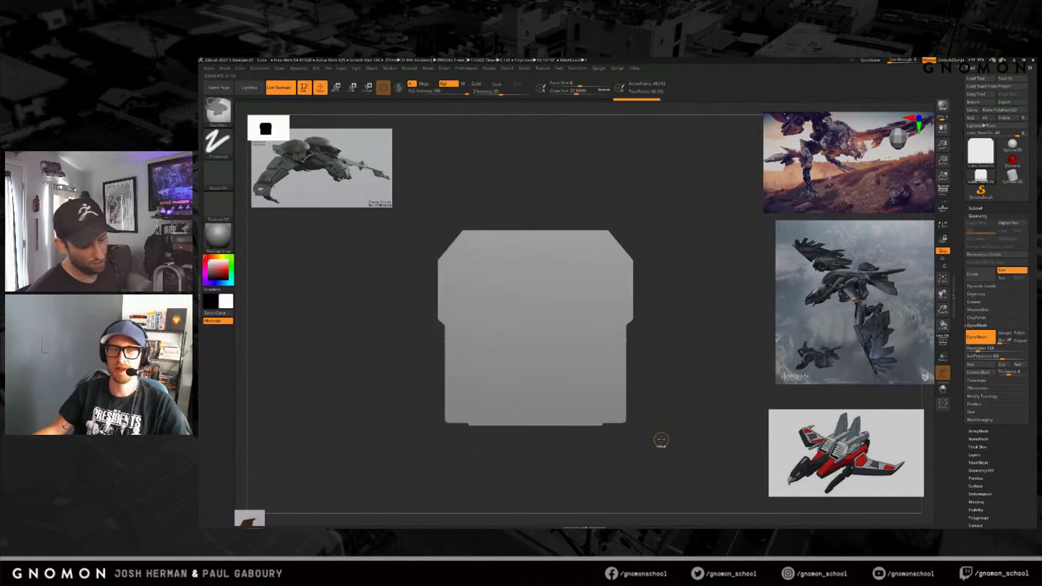
key("ctrl+z")
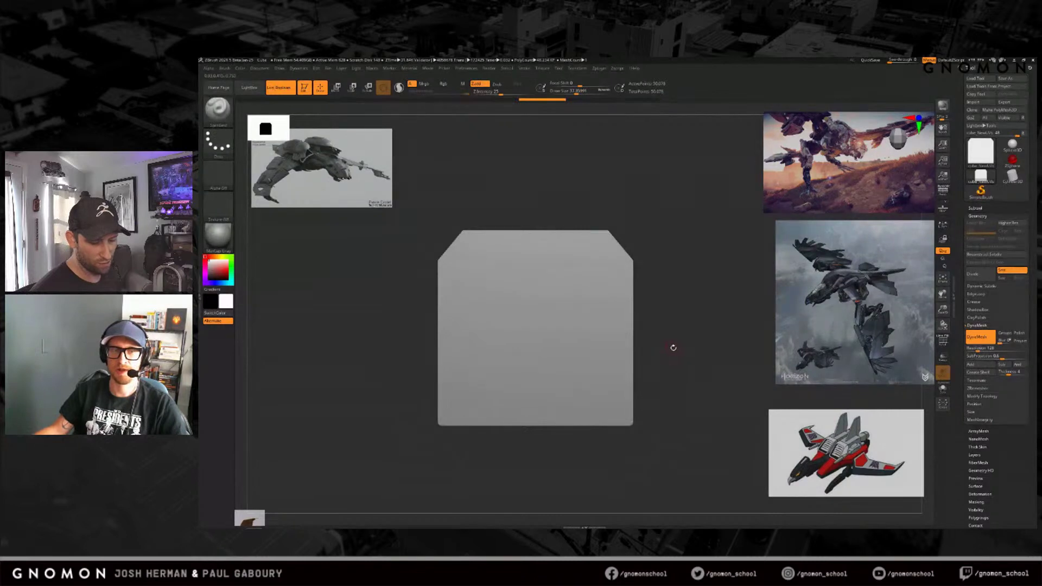
Step: Increase the brush size and clip the slab's lower sides inward with BRadius, making a deeper stepped notch
key("s")
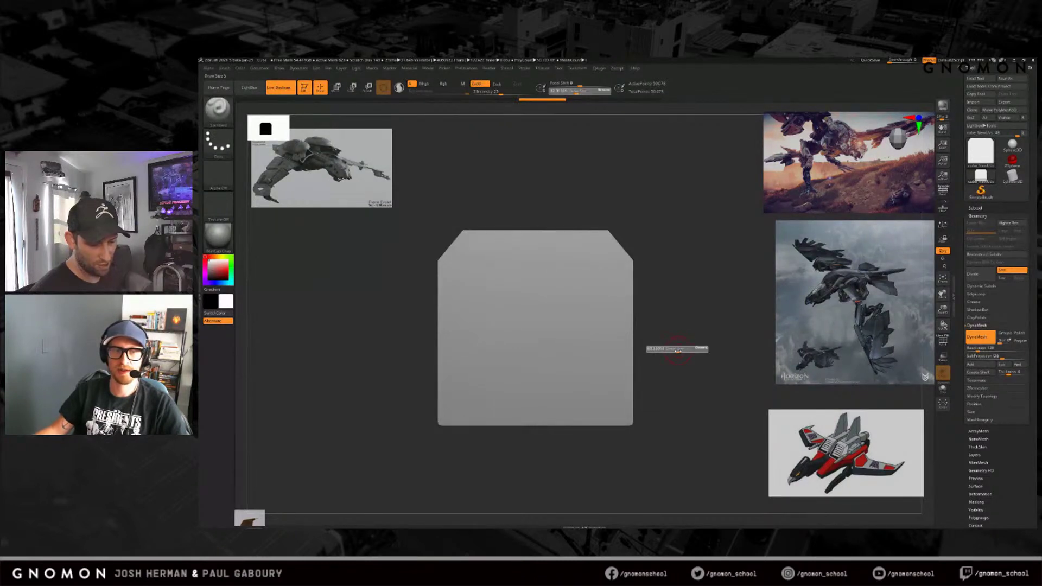
mouse_move(674, 304)
left_mouse_down("ctrl+shift")
mouse_move(605, 349)
mouse_move(604, 466)
left_mouse_up("ctrl+shift")
key("alt")
key("alt")
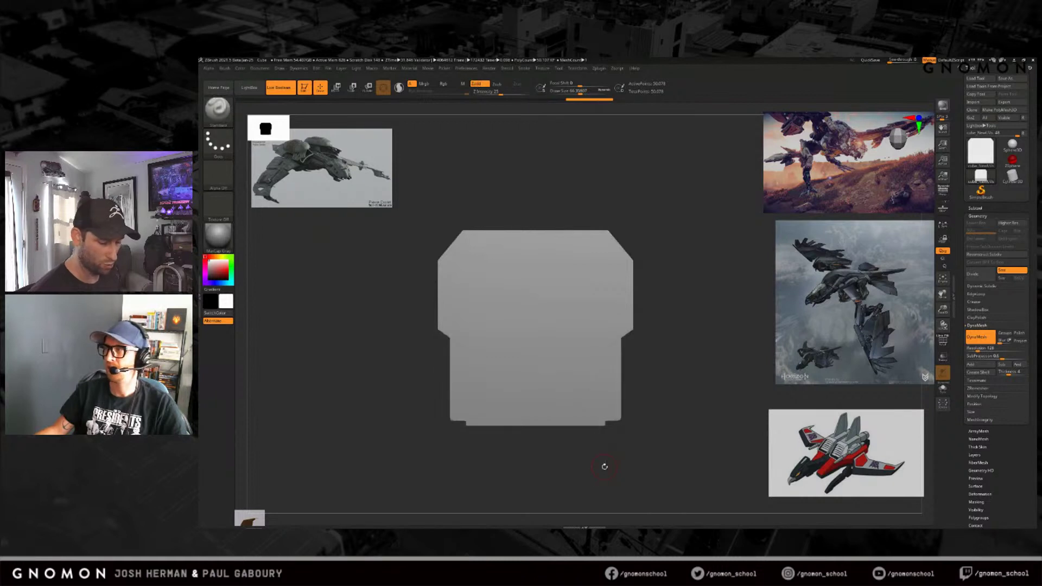
Step: Bring up the clip brush modifiers and examine the BRadius and PolyGroup options
key("ctrl+space")
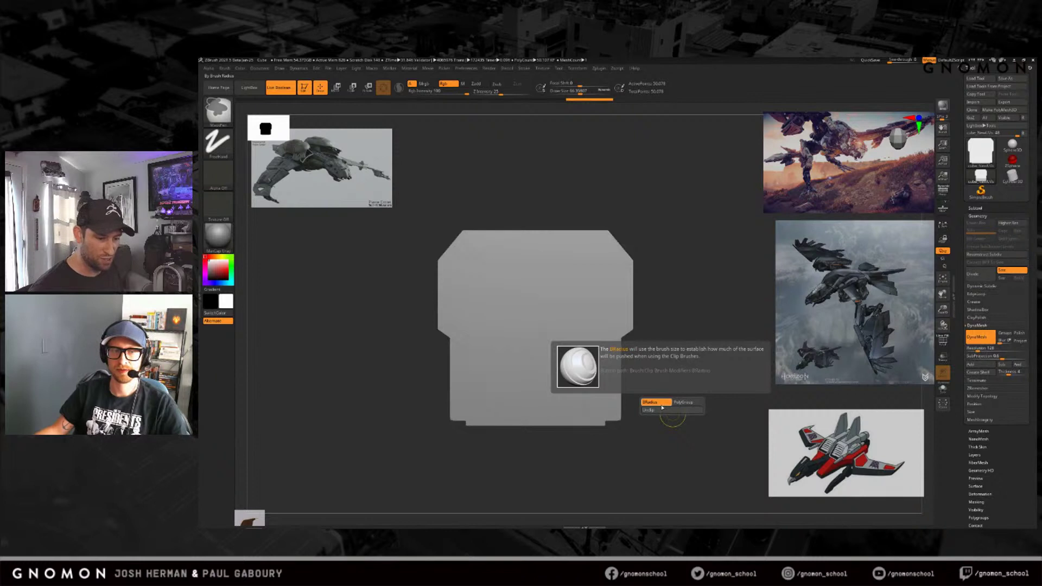
key("ctrl")
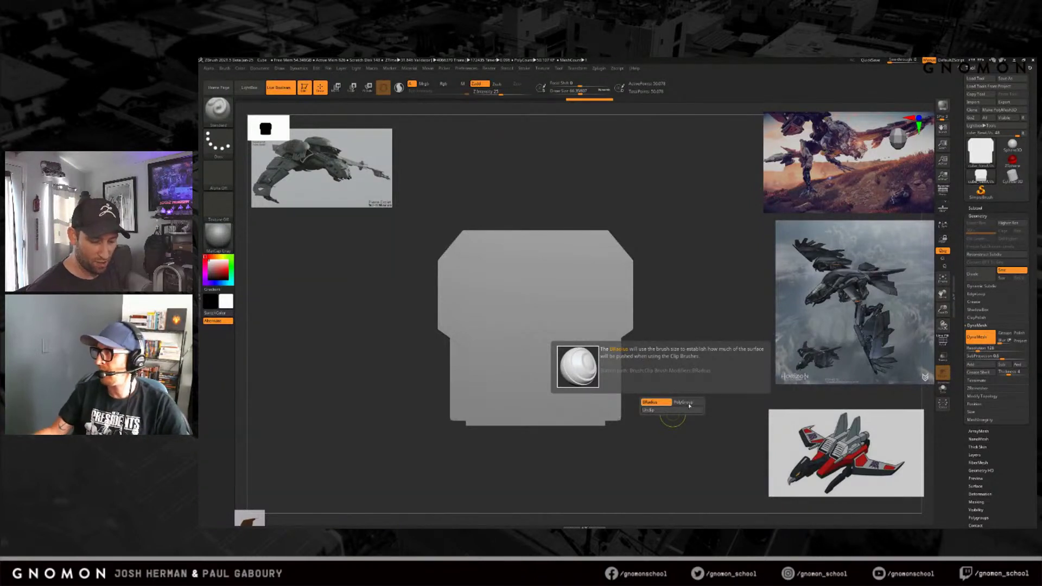
key("ctrl")
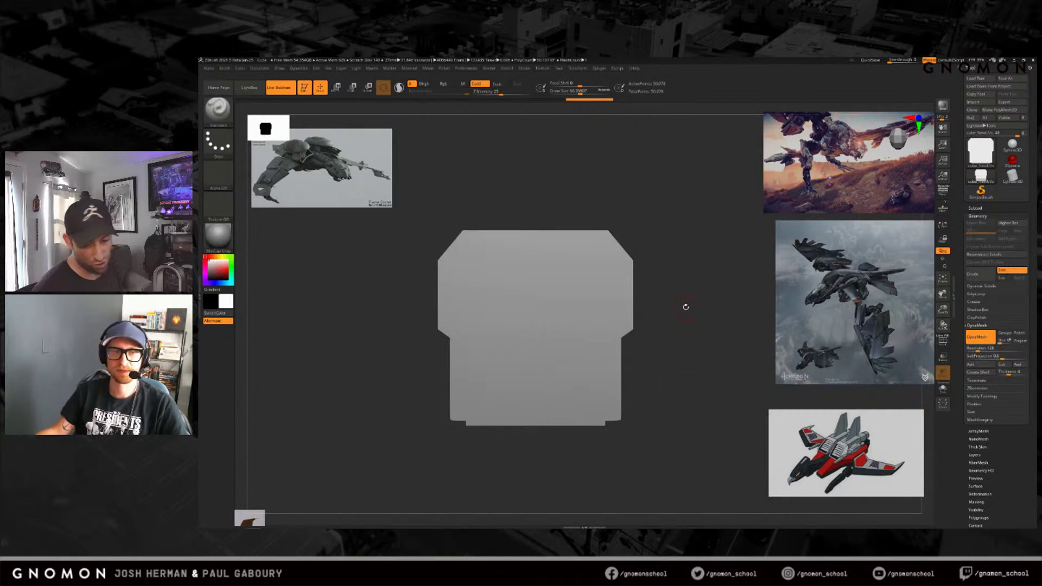
key("ctrl")
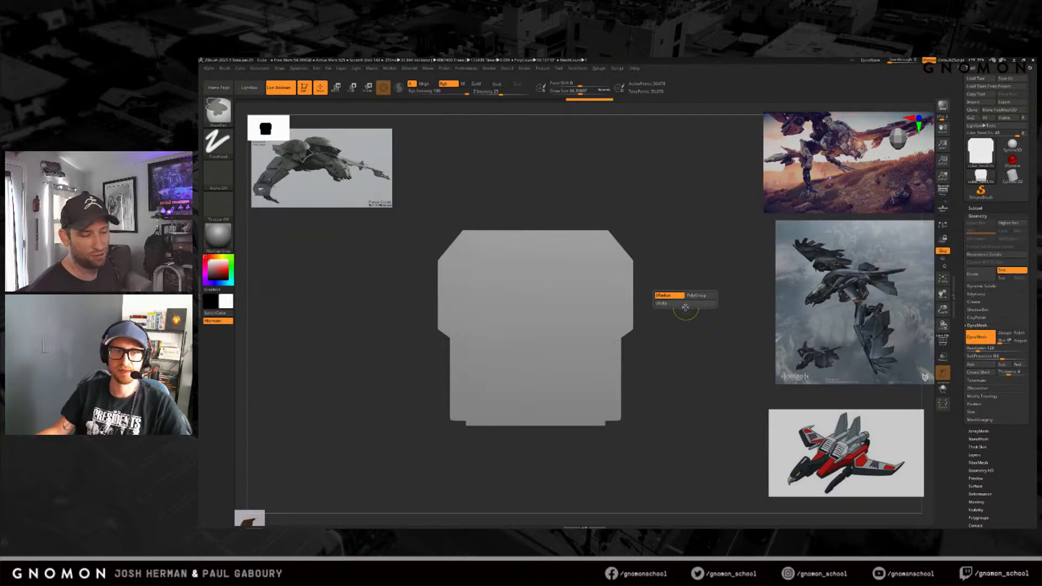
Step: Clip the slab's two lower corners diagonally so that its bottom end tapers inward
left_click(225, 69)
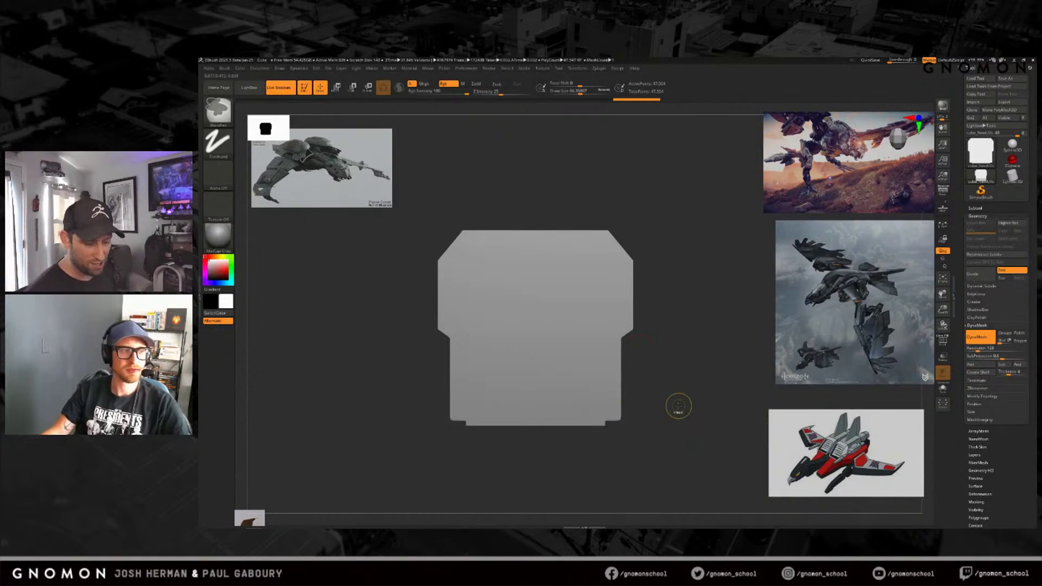
mouse_move(660, 373)
left_mouse_down()
mouse_move(666, 401)
mouse_move(651, 428)
mouse_move(657, 410)
left_mouse_up()
left_click_drag(653, 354, 553, 480, "ctrl+shift")
mouse_move(658, 326)
left_mouse_down("ctrl+shift")
mouse_move(565, 458)
mouse_move(634, 449)
mouse_move(654, 384)
mouse_move(647, 424)
left_mouse_up("ctrl+shift")
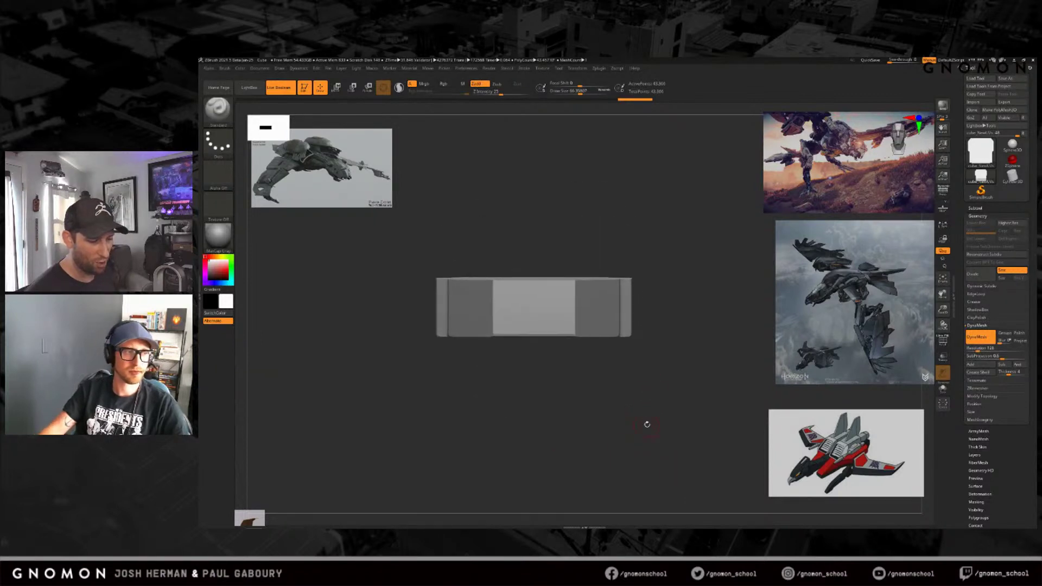
Step: Clip sloping facets along both upper side edges of the slab, seen from its end
mouse_move(656, 377)
left_mouse_down()
mouse_move(657, 403)
mouse_move(677, 349)
left_mouse_up()
key("ctrl+shift")
left_click_drag(523, 296, 711, 364, "ctrl+shift")
left_click_drag(679, 404, 667, 422)
right_click_drag(667, 423, 656, 403, "ctrl")
left_click_drag(647, 385, 648, 439, "ctrl")
left_click_drag(645, 447, 657, 415, "shift")
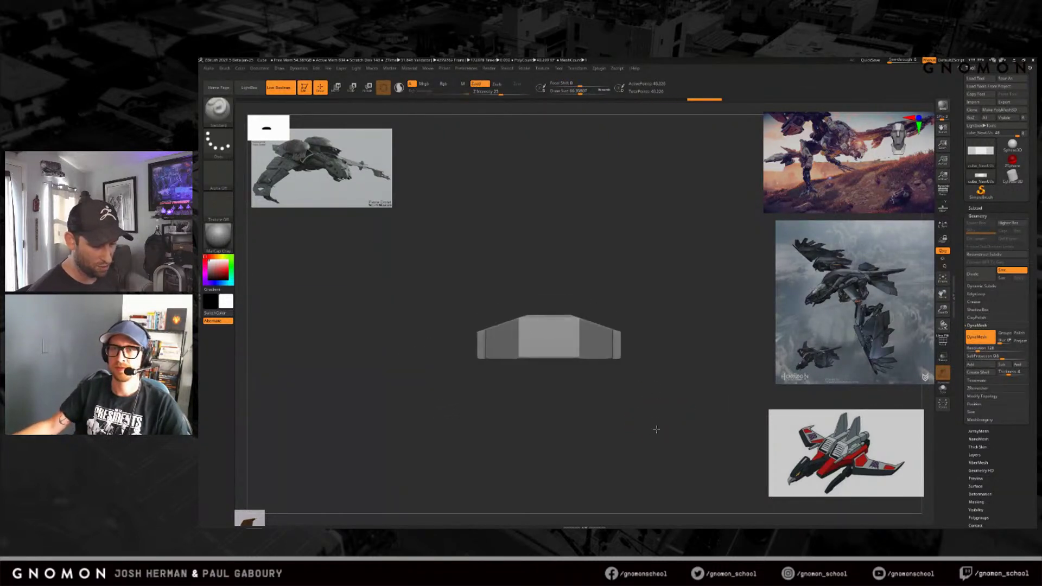
Step: Clip matching slopes along the slab's underside edges so both sides taper symmetrically
left_click_drag(690, 363, 396, 374, "ctrl+shift")
left_click_drag(667, 351, 535, 386, "ctrl+shift")
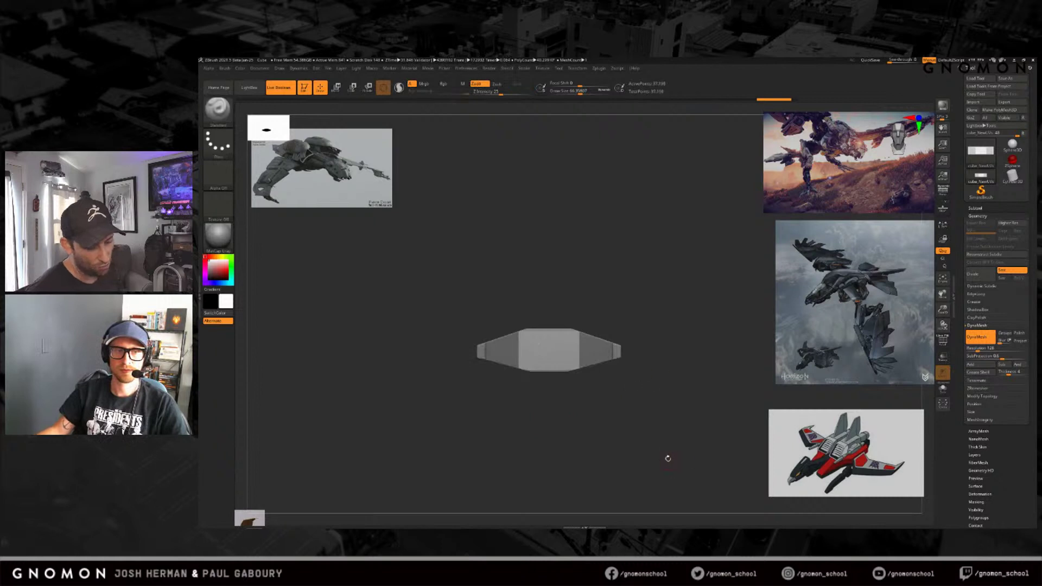
mouse_move(654, 421)
left_mouse_down()
mouse_move(653, 442)
mouse_move(639, 423)
mouse_move(619, 426)
mouse_move(625, 437)
left_mouse_up()
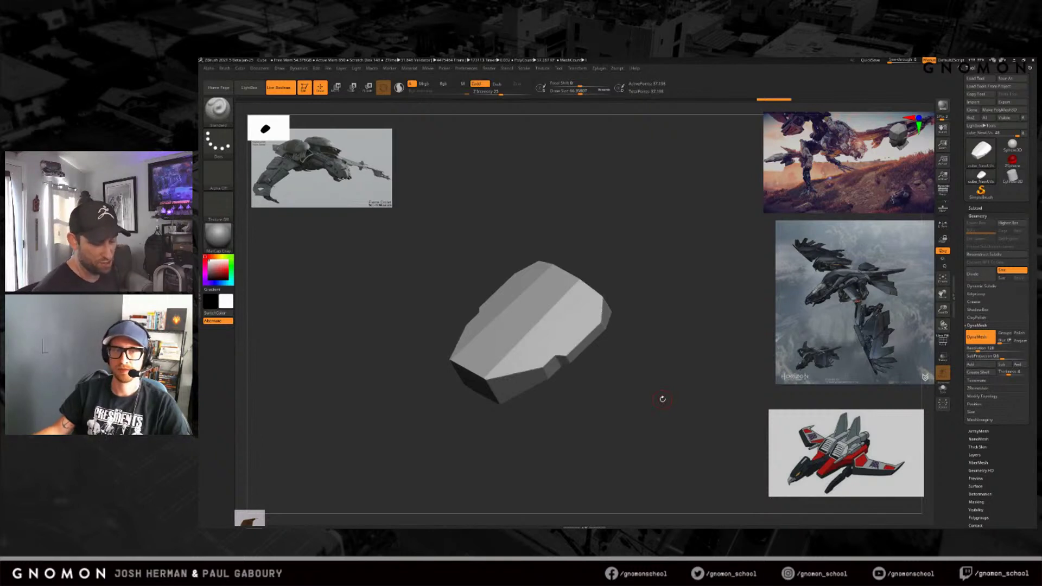
left_click_drag(654, 387, 596, 277)
mouse_move(630, 381)
left_mouse_down()
mouse_move(628, 407)
mouse_move(607, 400)
mouse_move(625, 406)
mouse_move(624, 389)
mouse_move(593, 366)
mouse_move(619, 407)
mouse_move(589, 431)
mouse_move(590, 416)
mouse_move(635, 425)
mouse_move(621, 416)
mouse_move(659, 396)
mouse_move(643, 408)
left_mouse_up()
Step: Show the PolyFrame wireframe on the slab and activate the Move gizmo
key("shift+f")
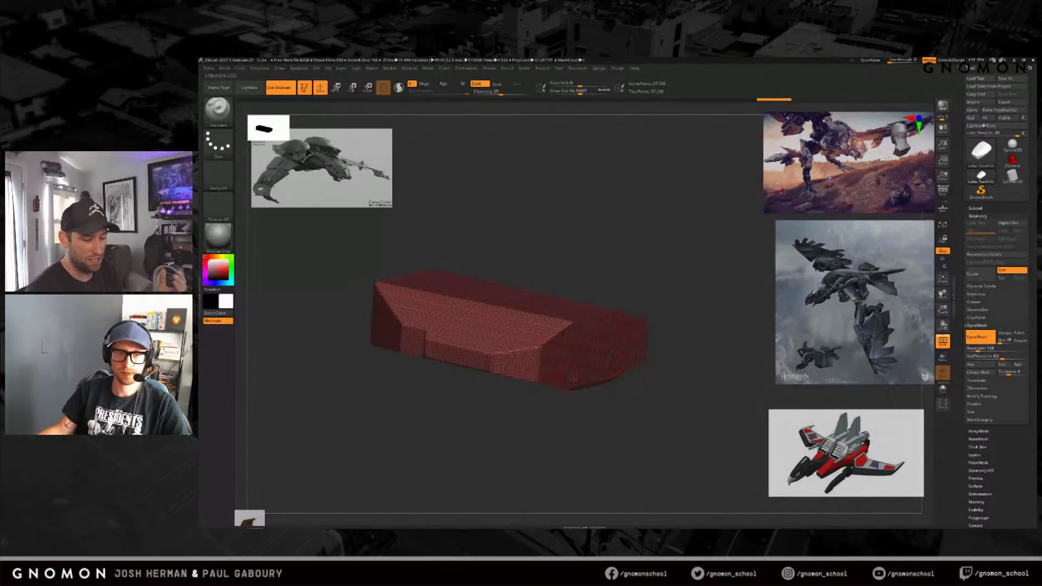
key("shift+f")
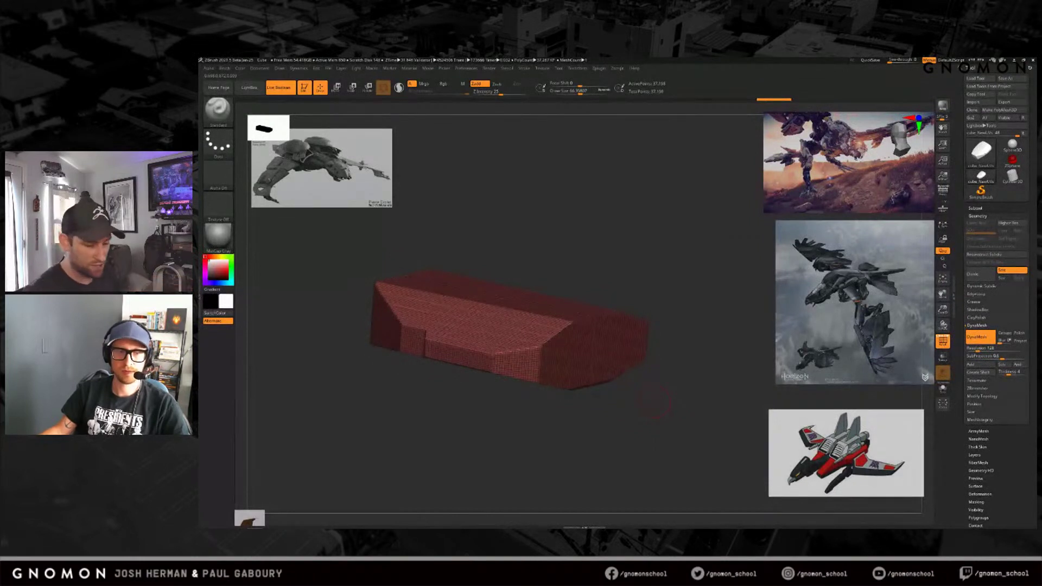
mouse_move(672, 431)
left_mouse_down()
mouse_move(645, 426)
mouse_move(668, 433)
left_mouse_up()
left_click_drag(688, 393, 626, 397)
key("w")
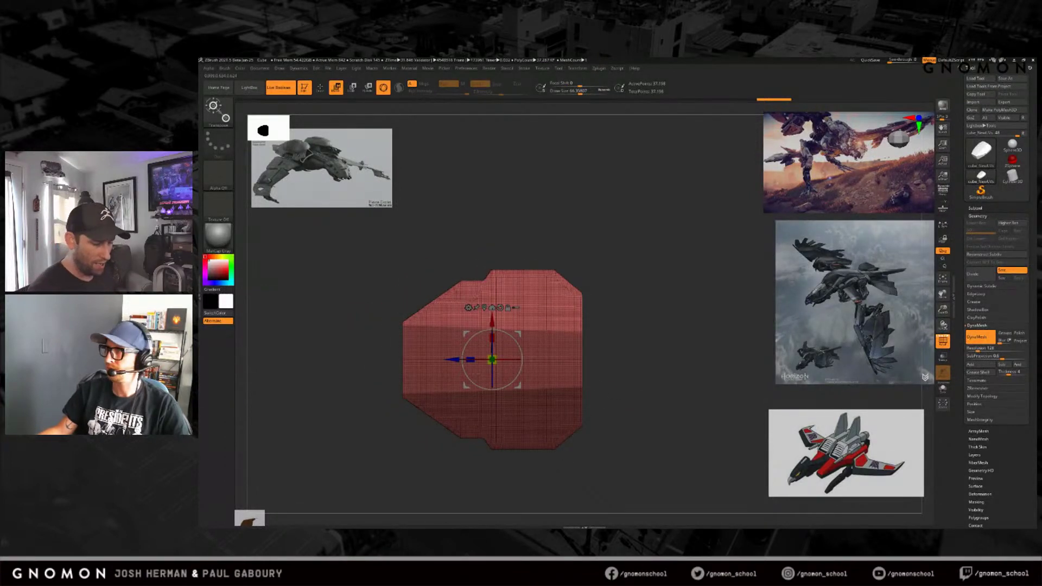
Step: Try duplicating the slab along its length with the gizmo, overlapping the original, and undo the copy
left_click_drag(452, 360, 573, 360, "ctrl")
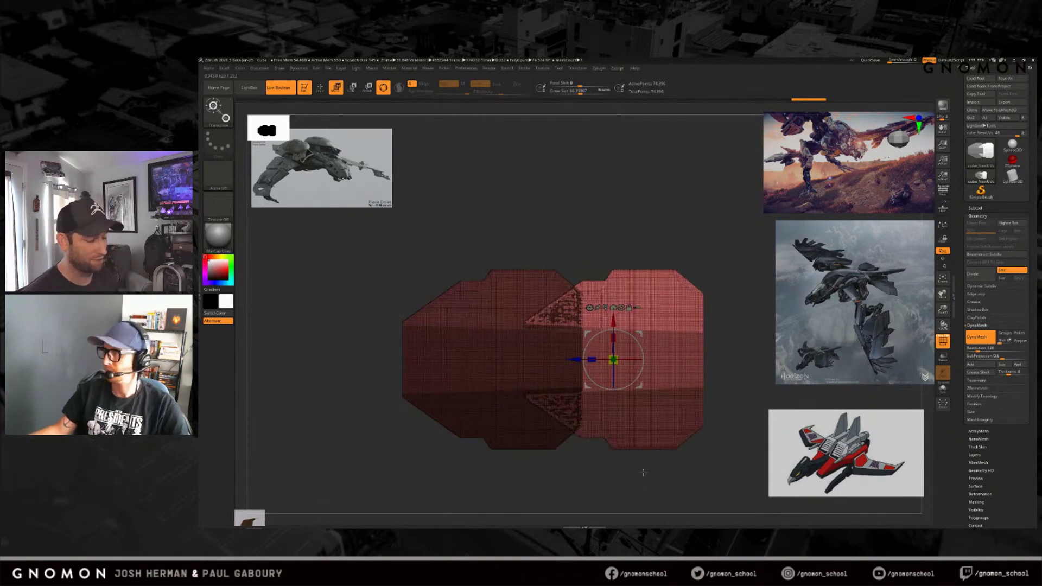
left_click_drag(652, 480, 627, 448, "alt")
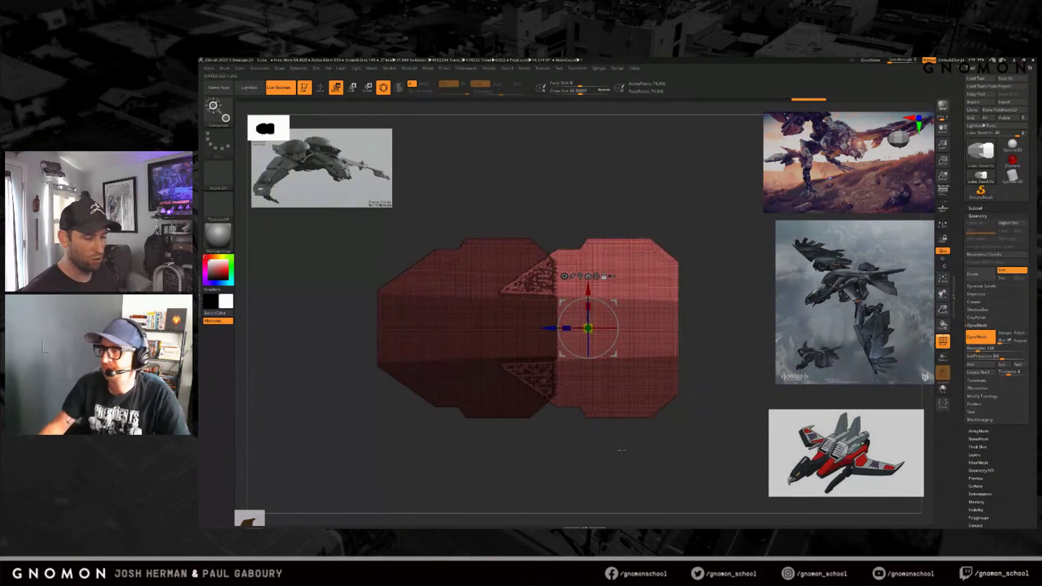
key("ctrl+z")
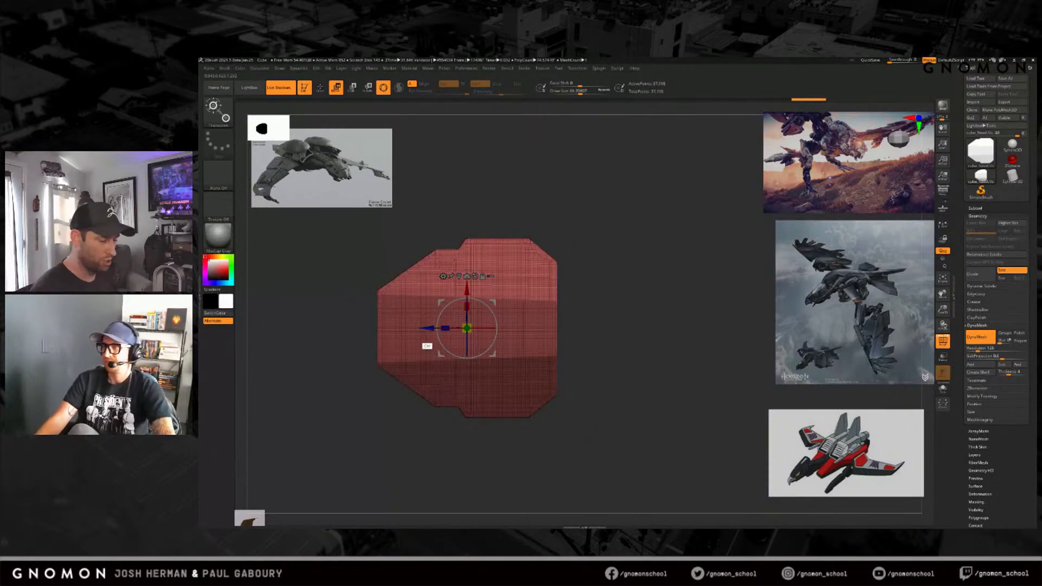
Step: Duplicate the slab lengthwise with the gizmo and repeat the spaced copy into a row of six
left_click_drag(434, 328, 553, 337, "ctrl")
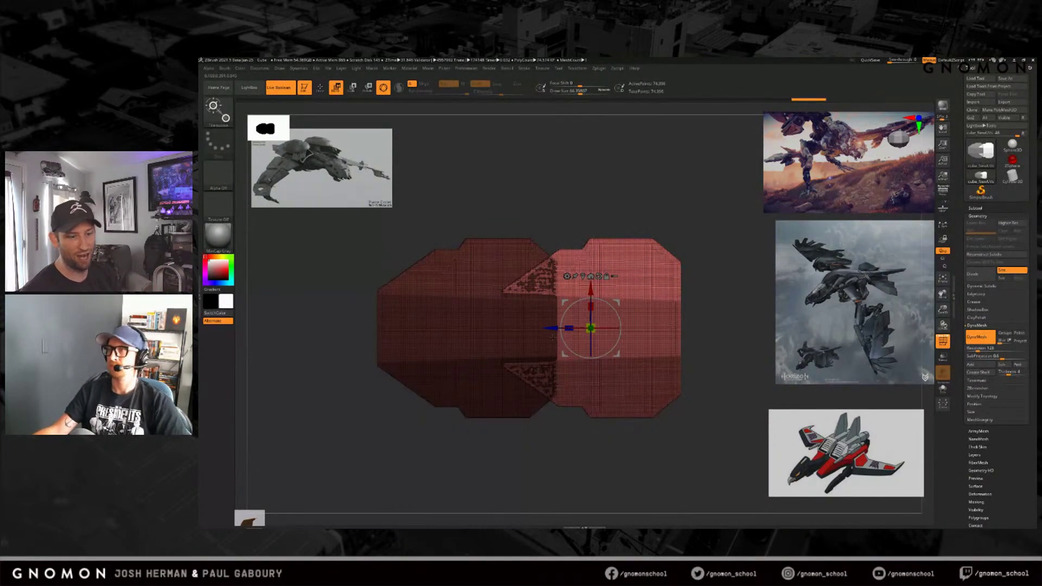
left_click_drag(635, 457, 526, 341)
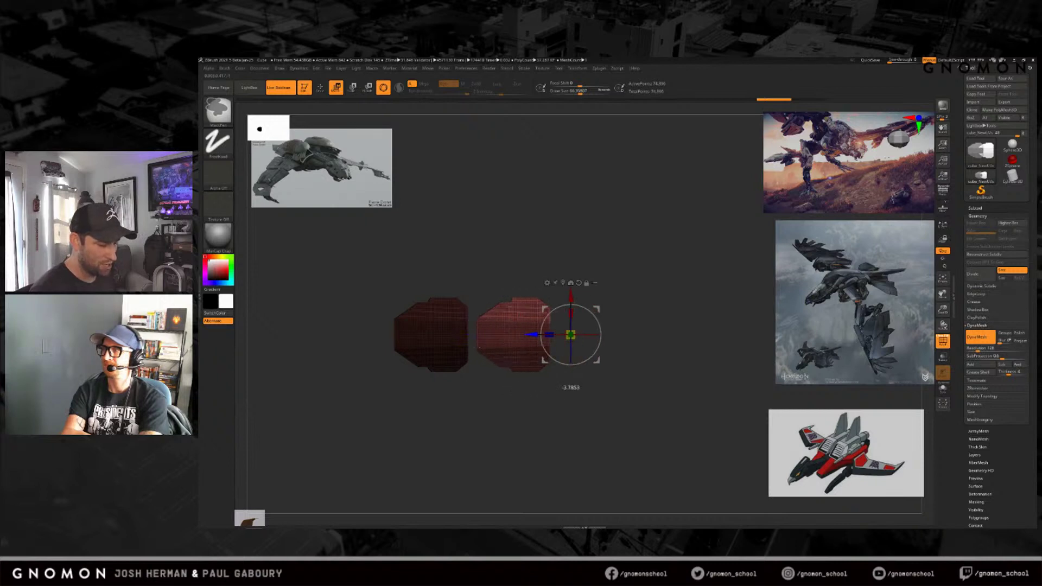
key("1")
key("1")
key("1")
key("1")
key("f")
left_click_drag(542, 411, 573, 449, "alt")
Step: Duplicate the last slab in the row upward and repeat that copy twice
left_click_drag(608, 320, 607, 239, "ctrl")
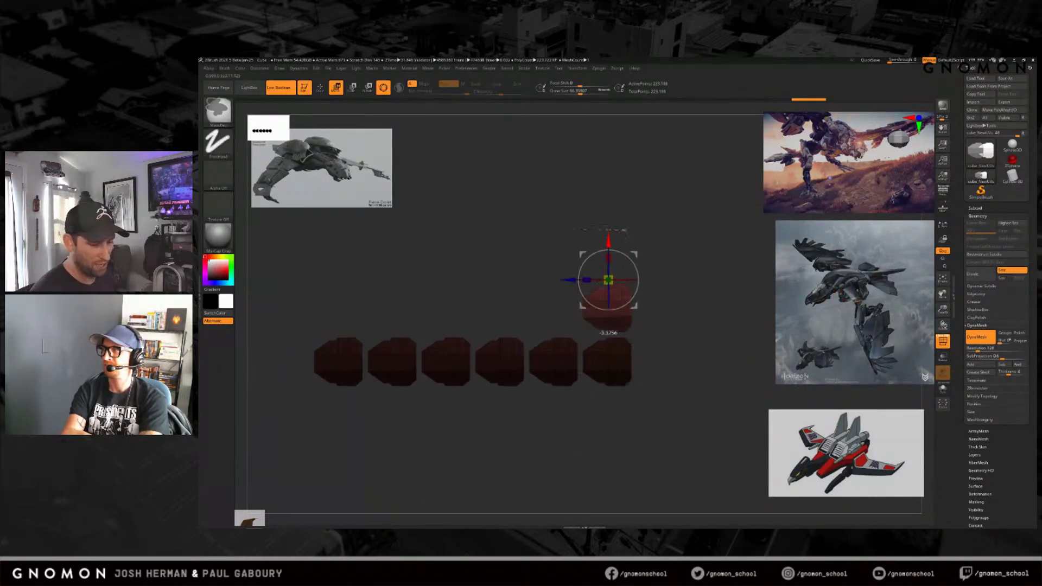
key("1")
key("1")
left_click_drag(624, 380, 633, 420, "alt")
Step: Undo all the duplicates until only the single slab is left
key("ctrl+z")
key("ctrl+z")
key("ctrl+z")
key("ctrl+z")
key("ctrl+z")
key("ctrl+z")
key("ctrl+z")
key("ctrl+z")
key("ctrl+z")
key("ctrl+z")
key("ctrl+z")
key("ctrl+z")
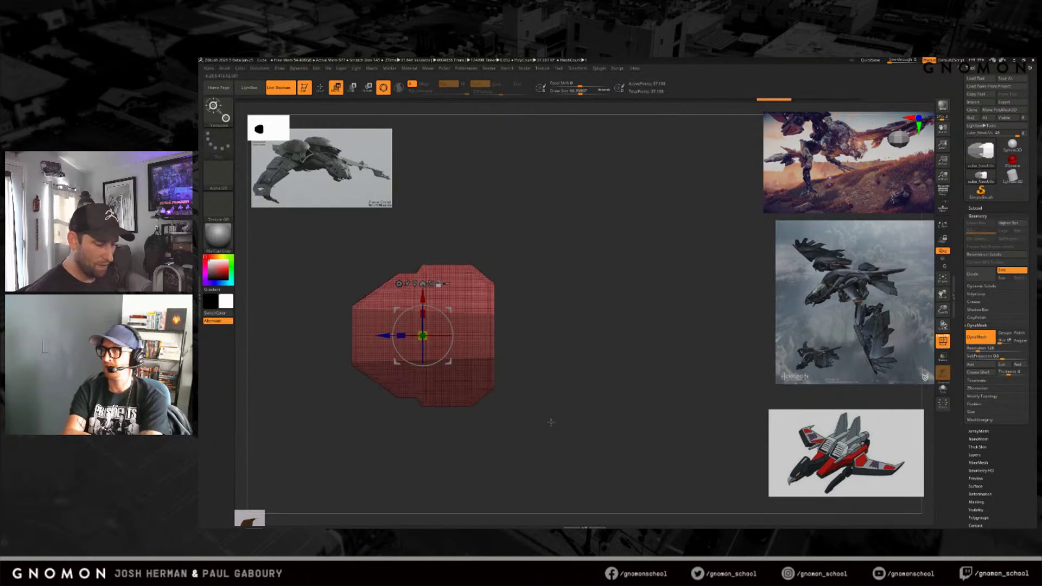
key("ctrl+z")
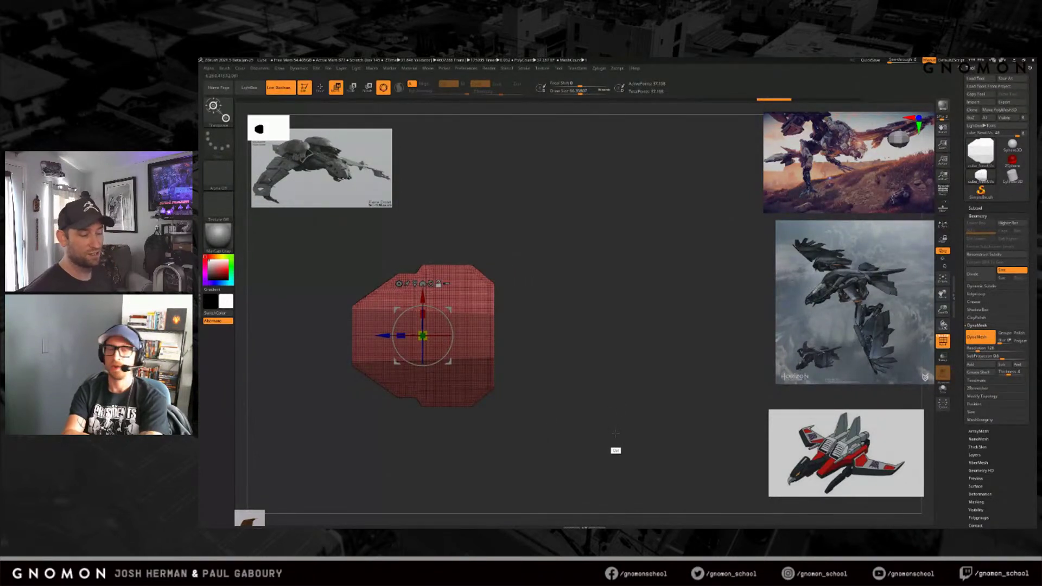
key("ctrl+z")
key("ctrl+shift+z")
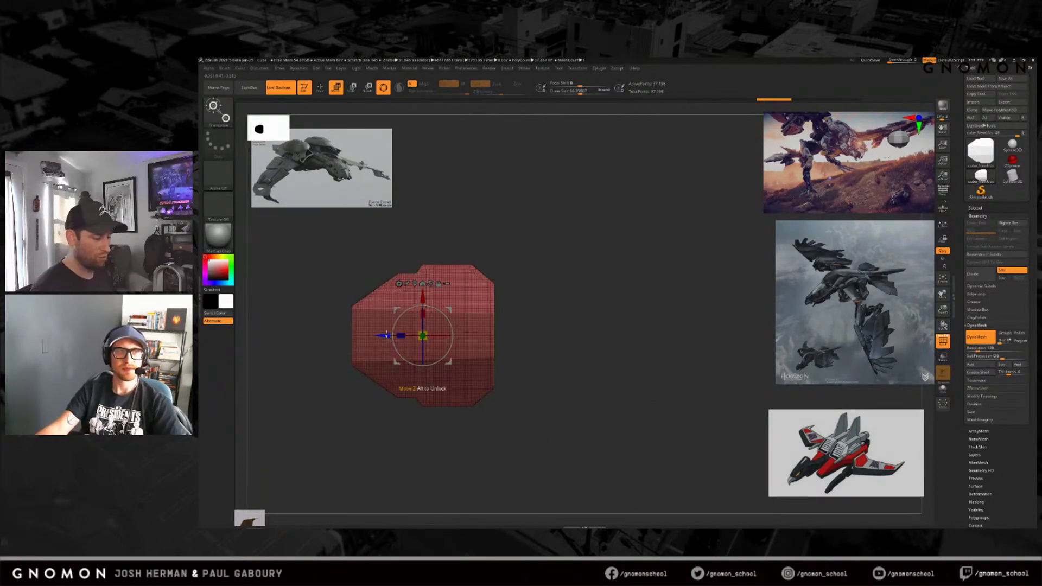
Step: Try repeated gizmo duplication of the block along its length into a row, and undo it
left_click_drag(385, 335, 923, 337, "ctrl")
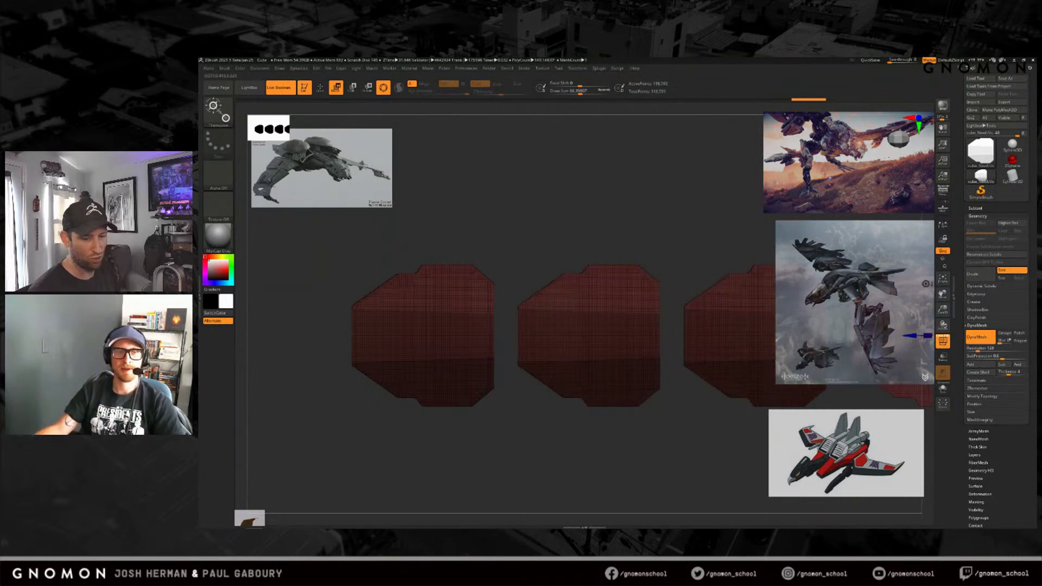
left_click_drag(671, 445, 672, 466, "alt")
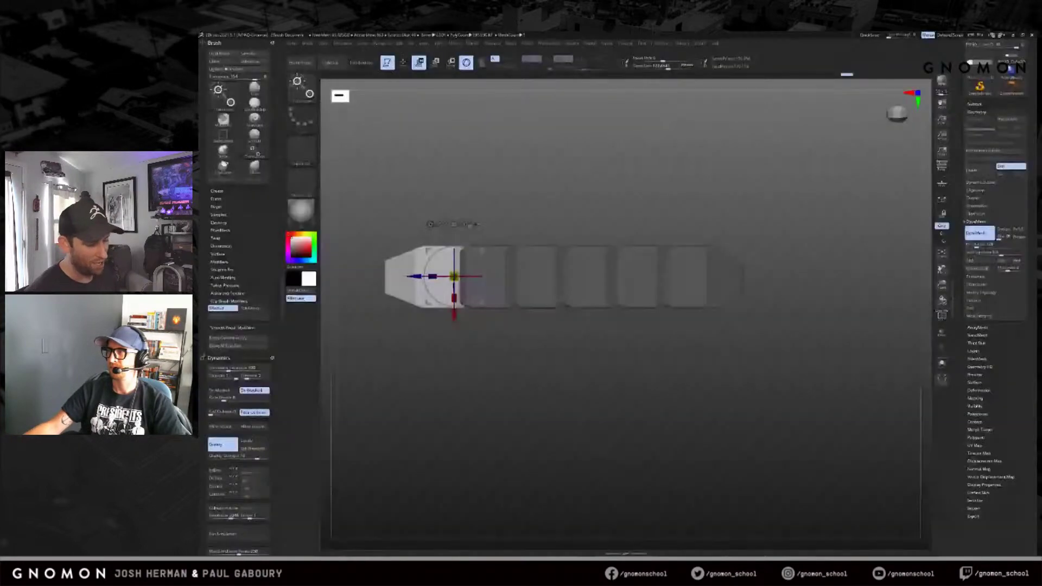
mouse_move(767, 401)
left_mouse_down()
mouse_move(761, 337)
mouse_move(749, 347)
mouse_move(755, 355)
left_mouse_up()
key("ctrl+z")
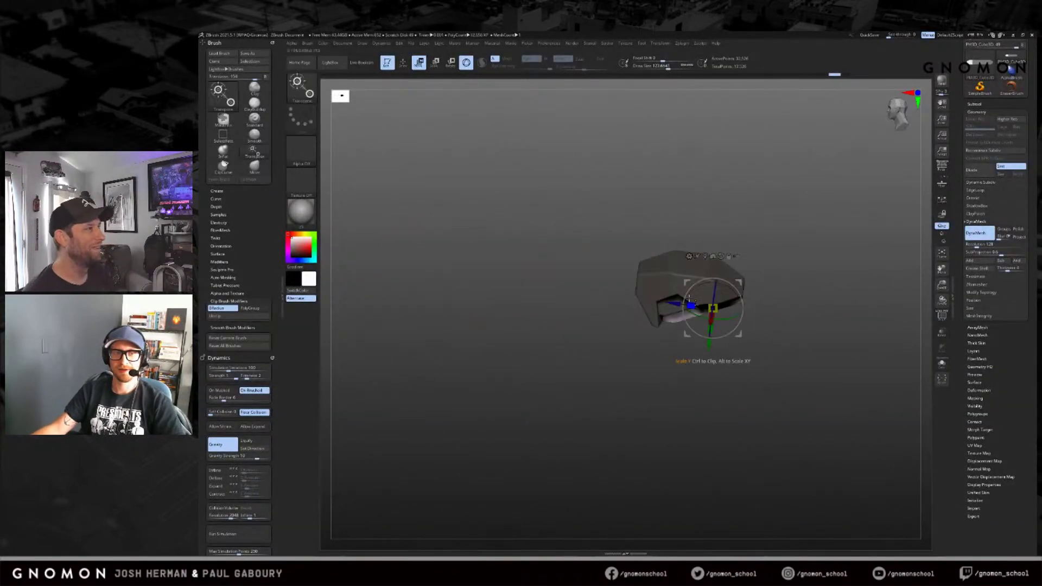
Step: Try a gizmo transform on the hollowed block in the second ZBrush session, and undo it
left_click_drag(674, 304, 557, 291)
key("ctrl+z")
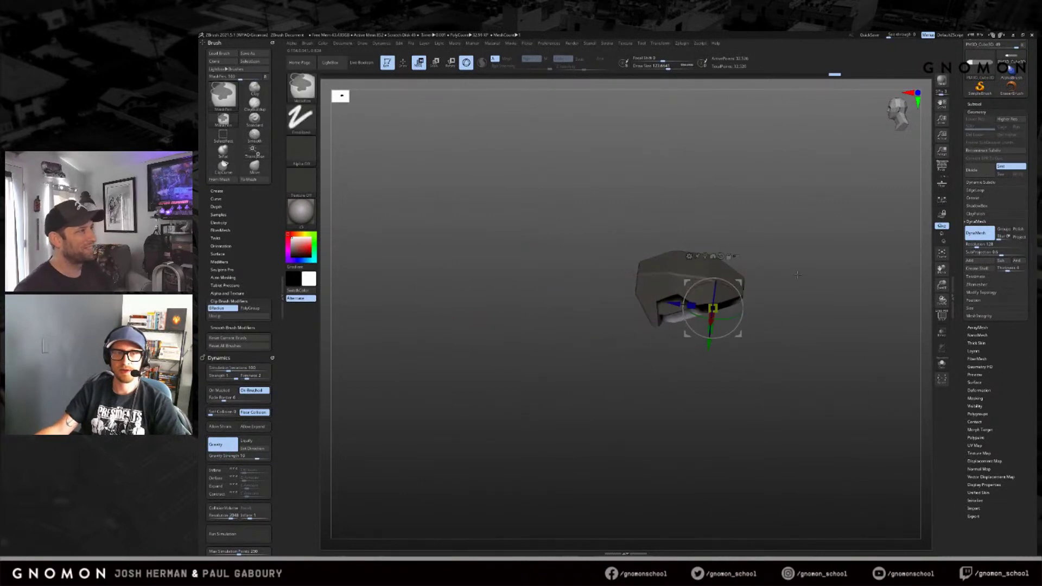
key("ctrl+z")
mouse_move(808, 269)
left_mouse_down()
mouse_move(803, 320)
mouse_move(808, 272)
mouse_move(830, 296)
mouse_move(785, 311)
mouse_move(798, 296)
mouse_move(787, 312)
mouse_move(806, 325)
mouse_move(814, 312)
mouse_move(808, 320)
mouse_move(798, 304)
mouse_move(819, 316)
mouse_move(826, 366)
mouse_move(858, 353)
left_mouse_up()
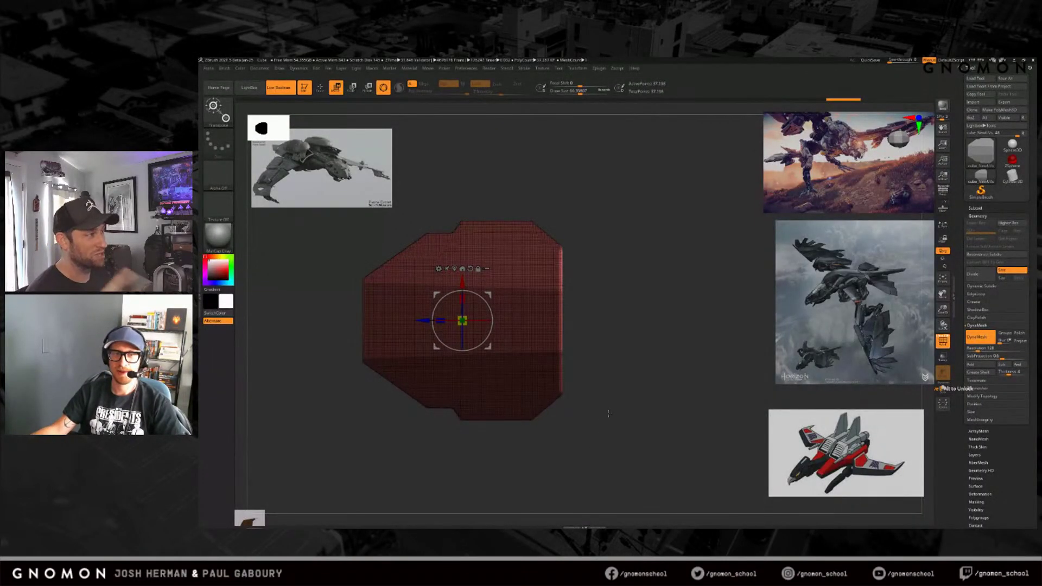
Step: Try lengthening the masked slab by moving its unmasked end face outward with the gizmo
left_click_drag(423, 321, 625, 321)
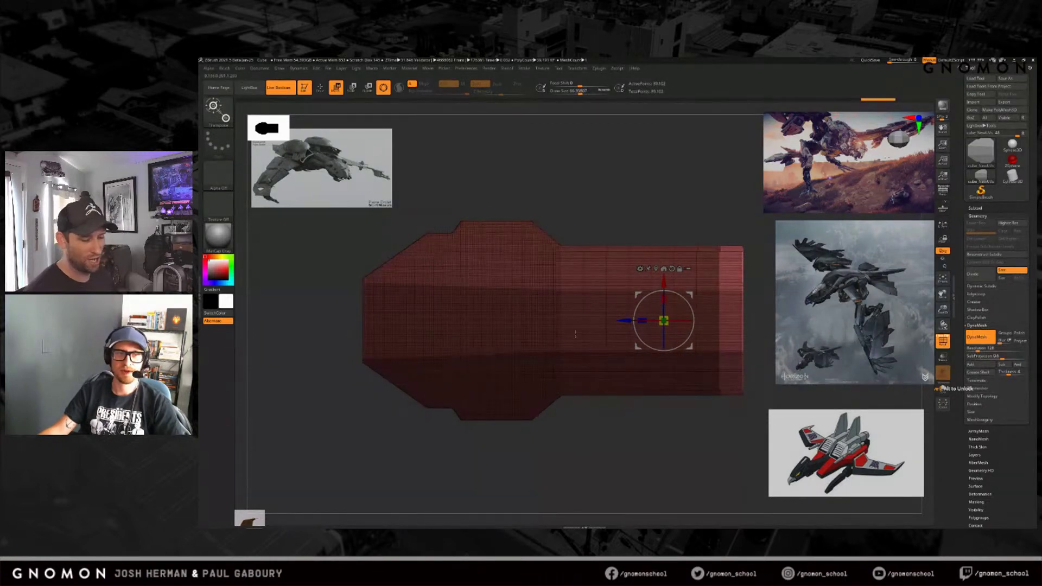
mouse_move(634, 452)
left_mouse_down()
mouse_move(574, 439)
mouse_move(622, 421)
mouse_move(613, 423)
mouse_move(595, 389)
left_mouse_up()
left_click_drag(539, 341, 550, 348)
Step: Hide the PolyFrame lines and switch the slab's material to SkinShade4
left_click(946, 338)
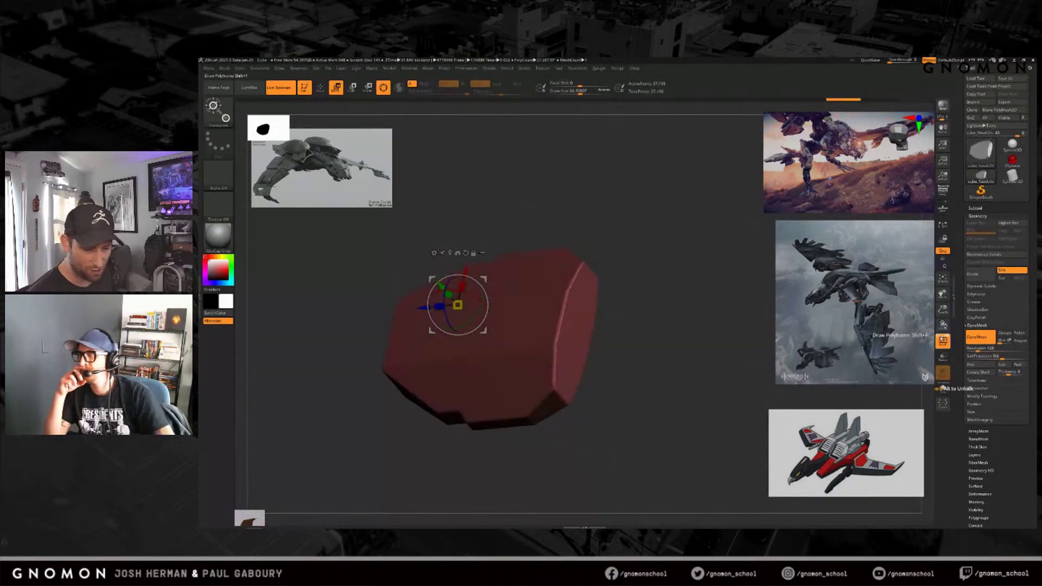
left_click_drag(639, 418, 635, 421)
key("space")
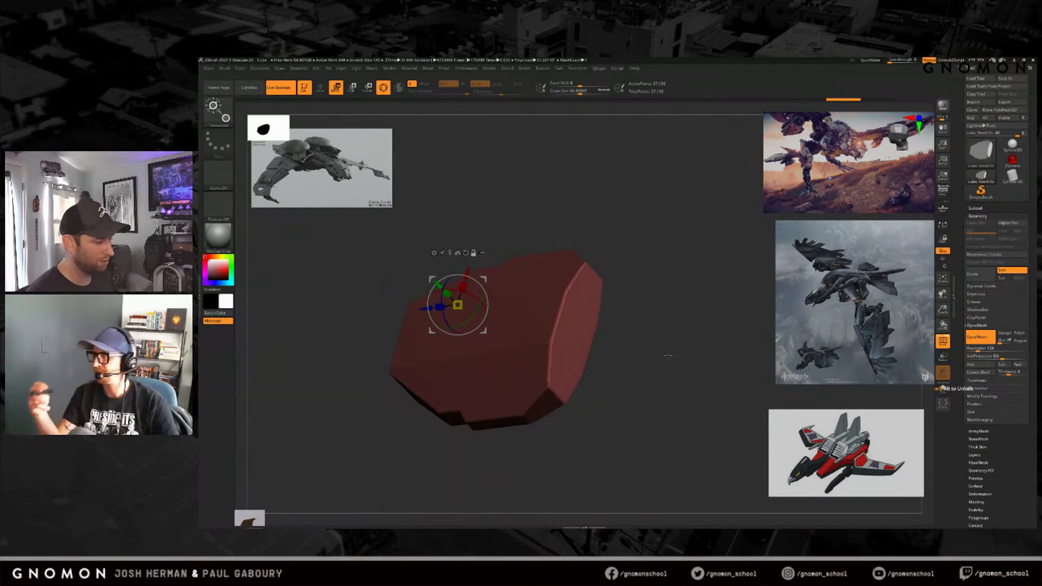
left_click(217, 236)
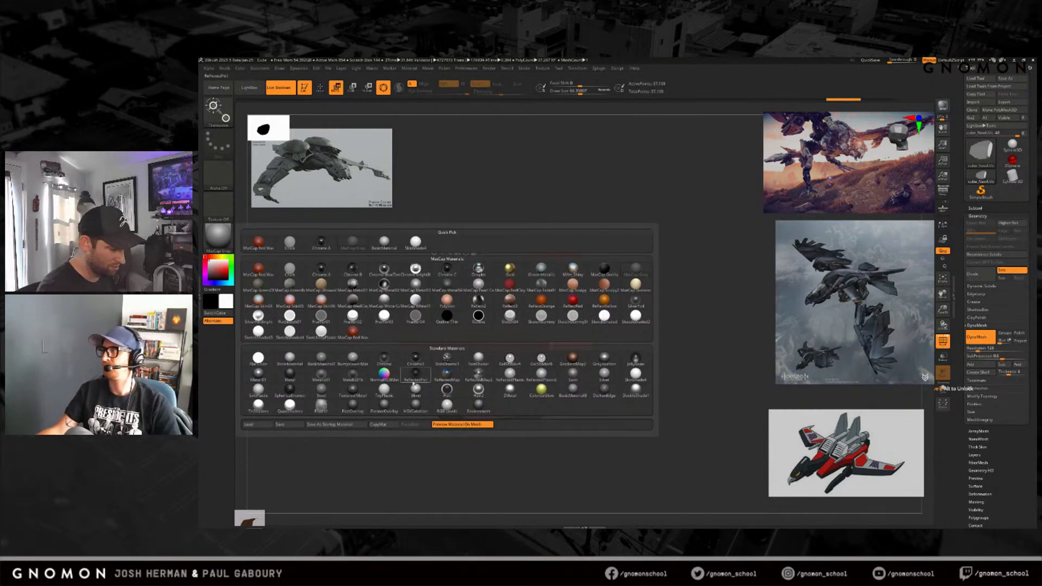
left_click(624, 374)
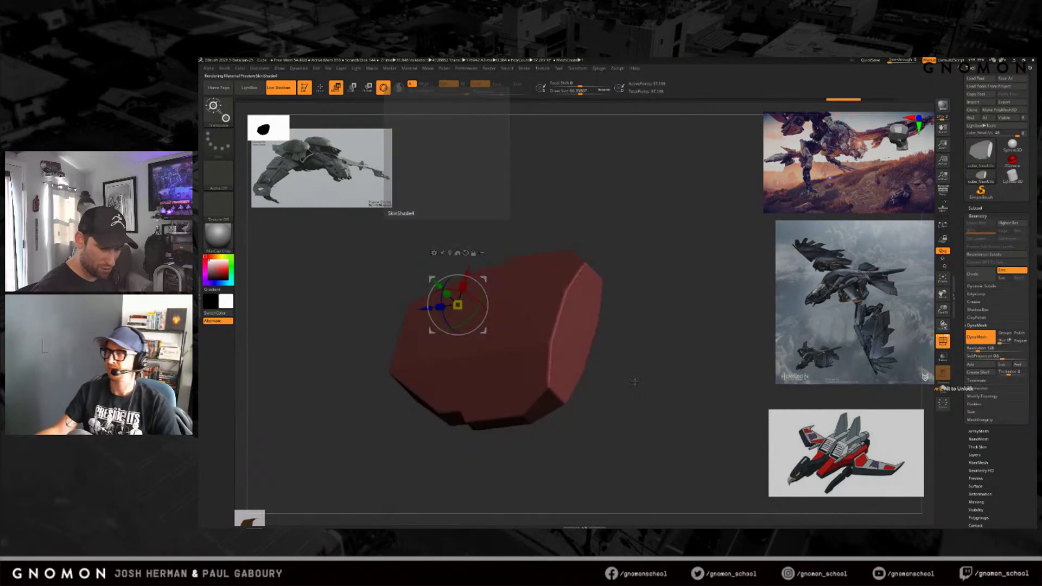
left_click_drag(619, 436, 624, 422, "alt")
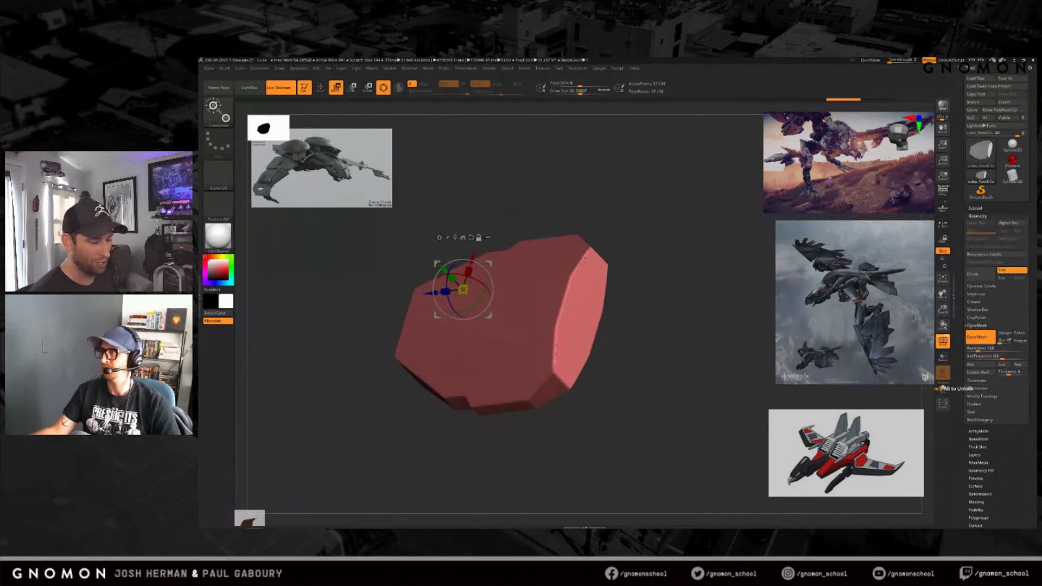
Step: Try stretching the slab again by pulling its unmasked end far outward, and toggle PolyFrame to inspect the surface
left_click_drag(445, 291, 632, 296)
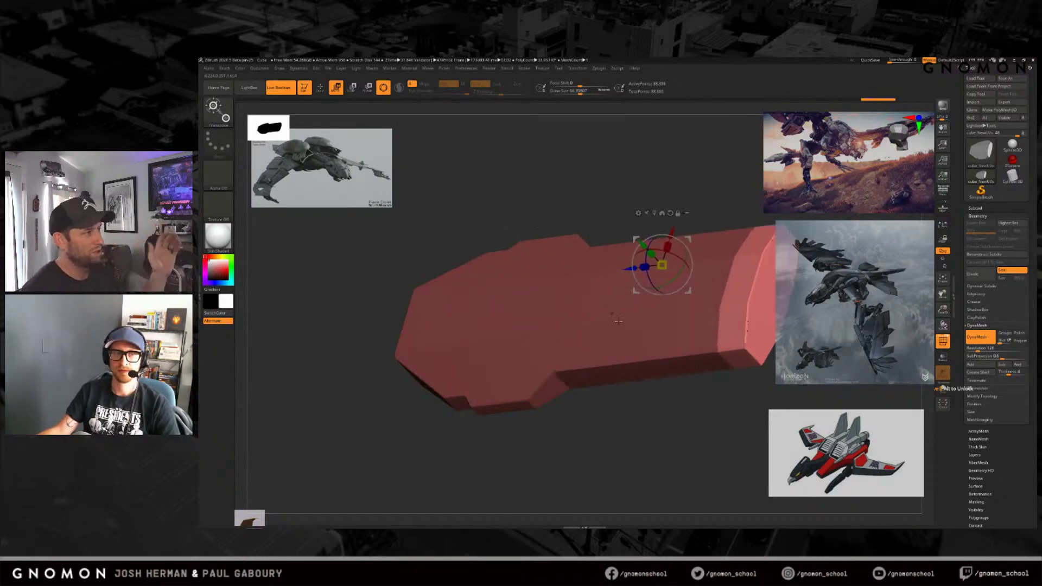
key("shift+f")
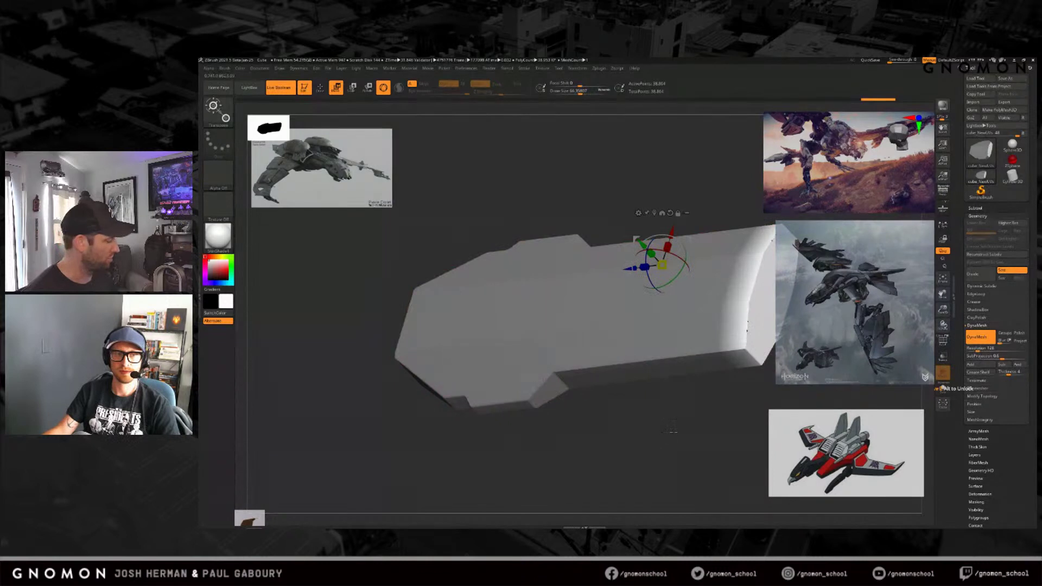
key("shift+f")
Step: Show the PolyFrame lines and undo the stretch and the mask, back to the plain slab
left_click(939, 336)
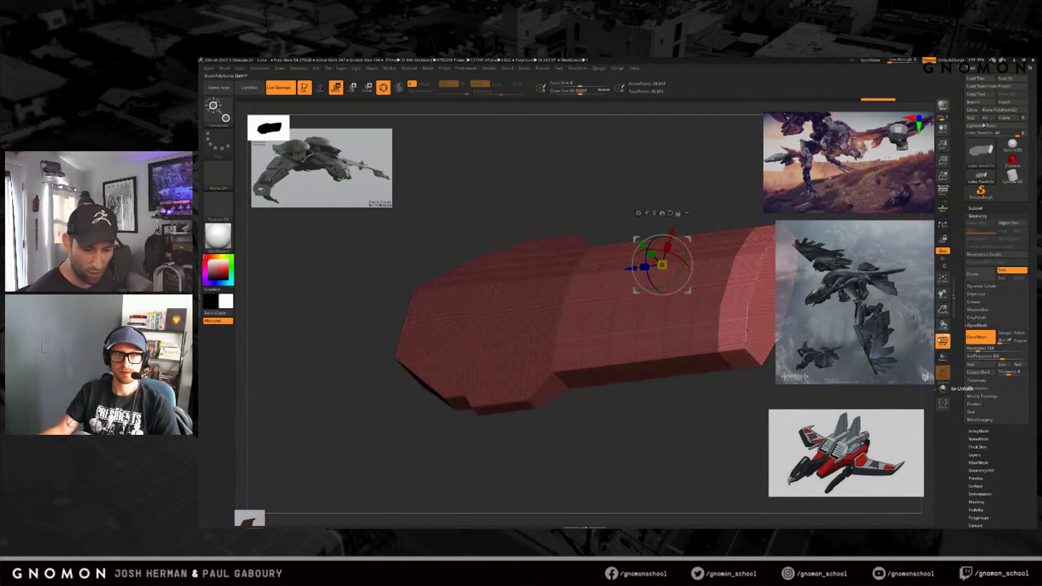
key("ctrl+z")
key("ctrl+z")
key("ctrl+z")
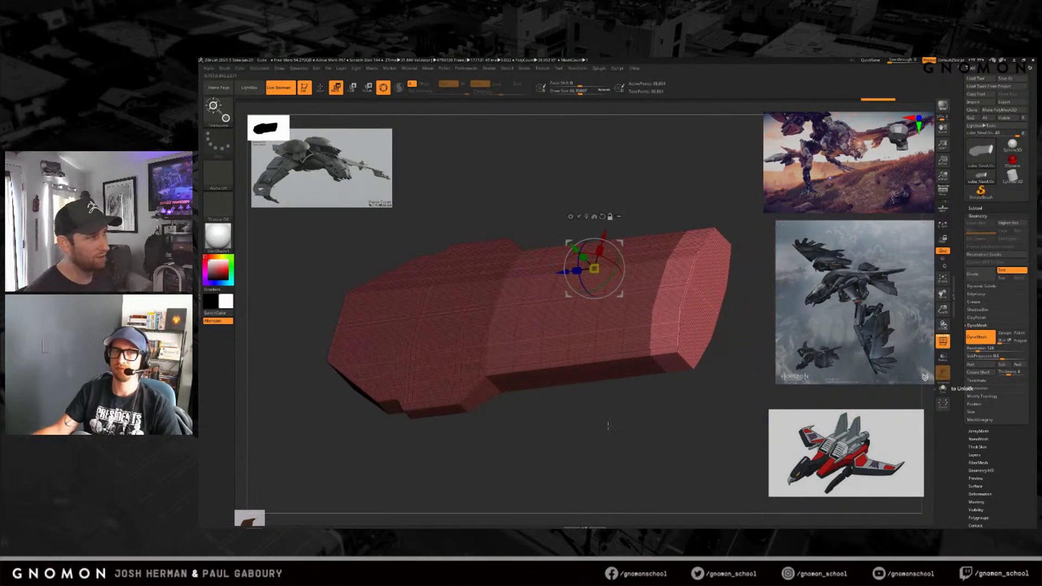
key("ctrl+shift+z")
key("ctrl+shift+z")
key("ctrl+shift+z")
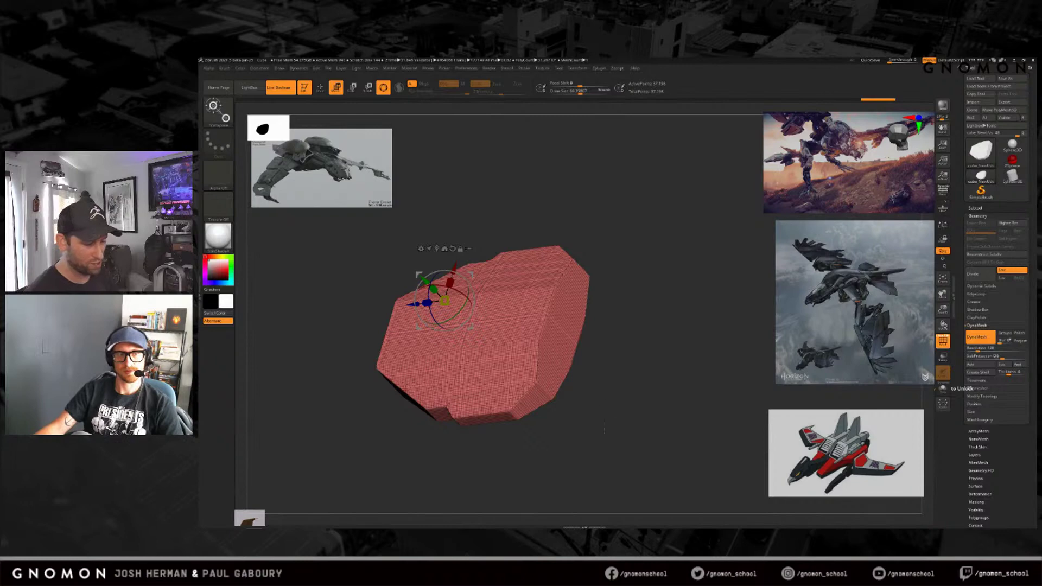
Step: Duplicate the slab sideways with the gizmo, leaving the original half masked beside the unmasked copy
left_click_drag(611, 420, 615, 420, "shift")
left_click_drag(406, 304, 542, 306, "ctrl")
mouse_move(610, 429)
left_mouse_down()
mouse_move(596, 418)
mouse_move(623, 422)
left_mouse_up()
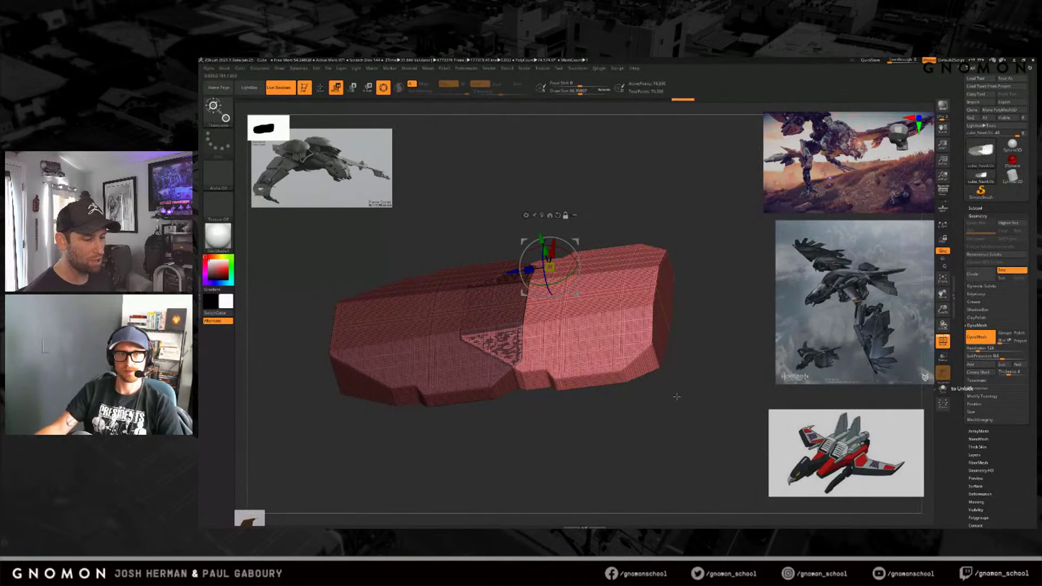
Step: Replace the slab's unmasked copy with a PolyCube primitive, undoing and redoing the swap to compare both states
left_click(526, 215)
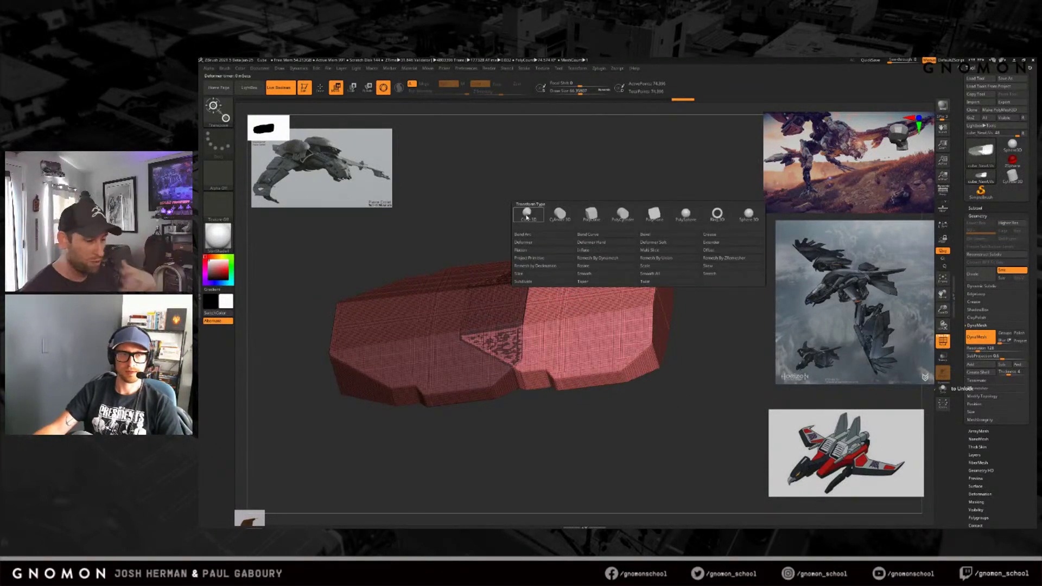
left_click(591, 214)
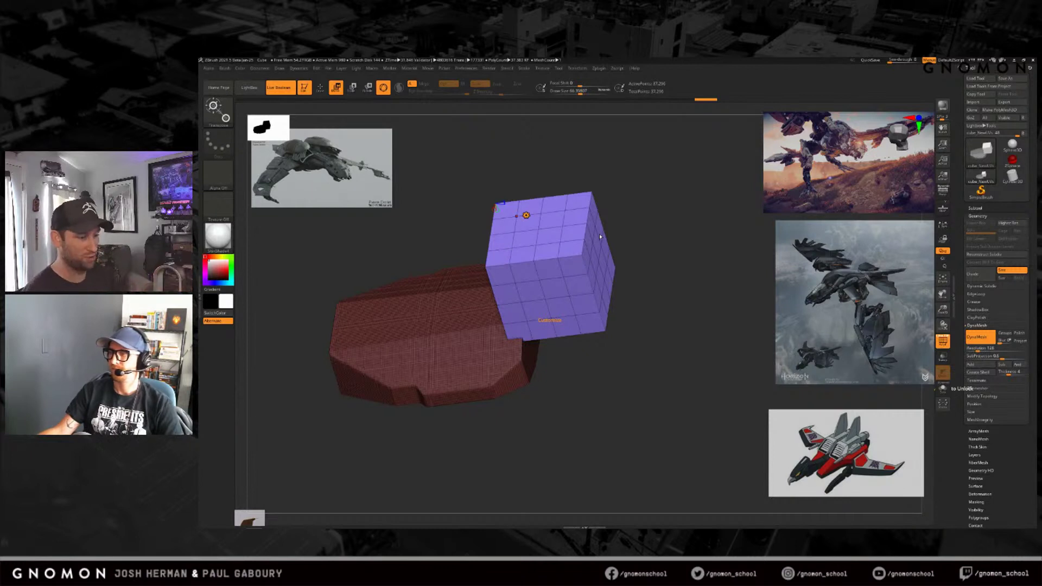
key("ctrl+z")
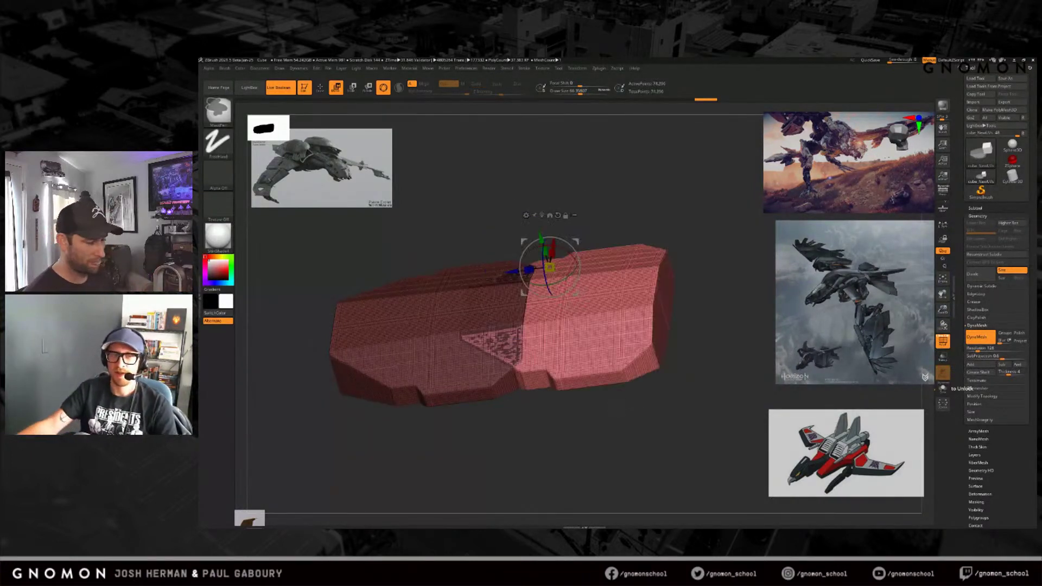
mouse_move(614, 438)
left_mouse_down()
mouse_move(617, 377)
mouse_move(640, 336)
left_mouse_up()
key("ctrl+shift+z")
mouse_move(630, 358)
right_mouse_down()
mouse_move(606, 431)
mouse_move(636, 434)
right_mouse_up()
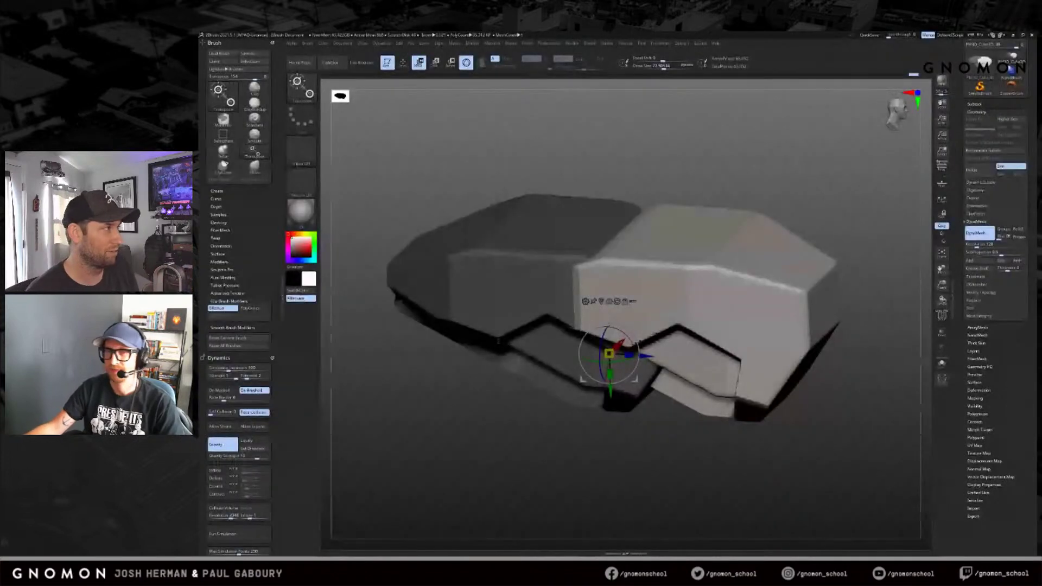
Step: Move the unmasked copy up and clear of the masked body, and recentre the gizmo on the unmasked mesh
mouse_move(851, 194)
left_mouse_down()
mouse_move(816, 243)
mouse_move(835, 231)
mouse_move(844, 239)
mouse_move(837, 205)
left_mouse_up()
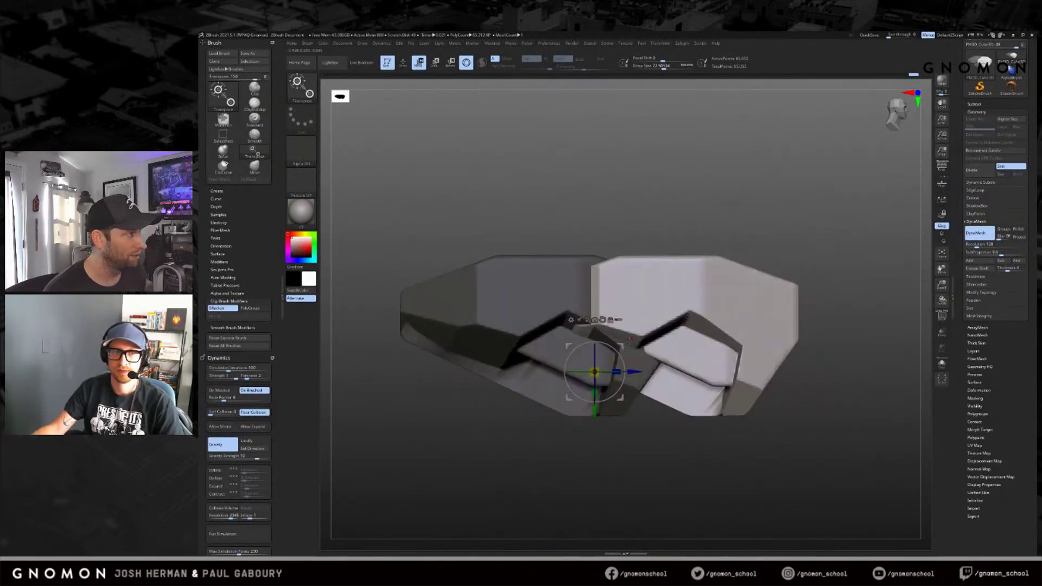
left_click_drag(594, 372, 667, 293)
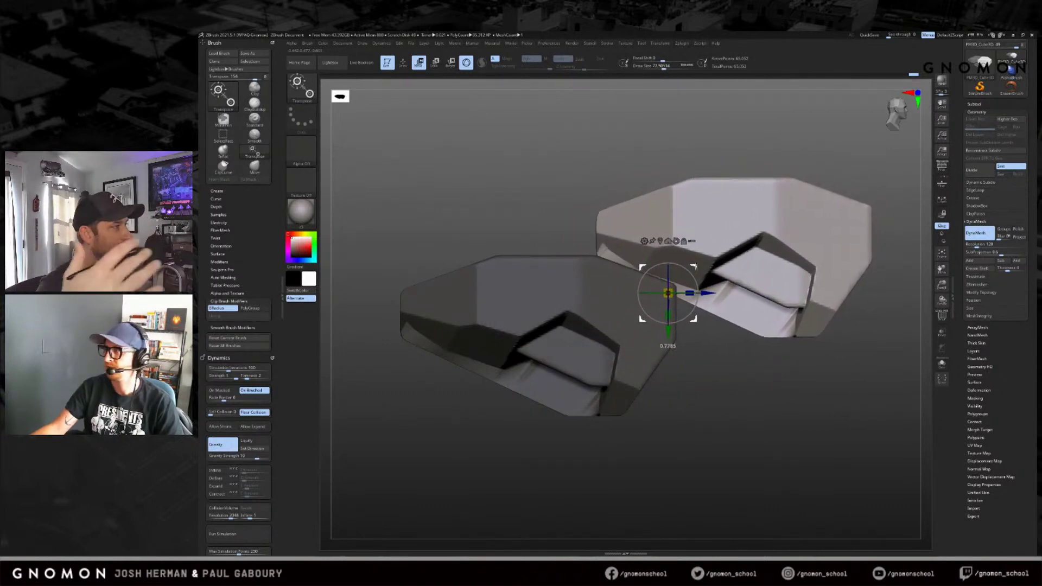
mouse_move(772, 403)
left_mouse_down()
mouse_move(759, 428)
mouse_move(760, 417)
left_mouse_up()
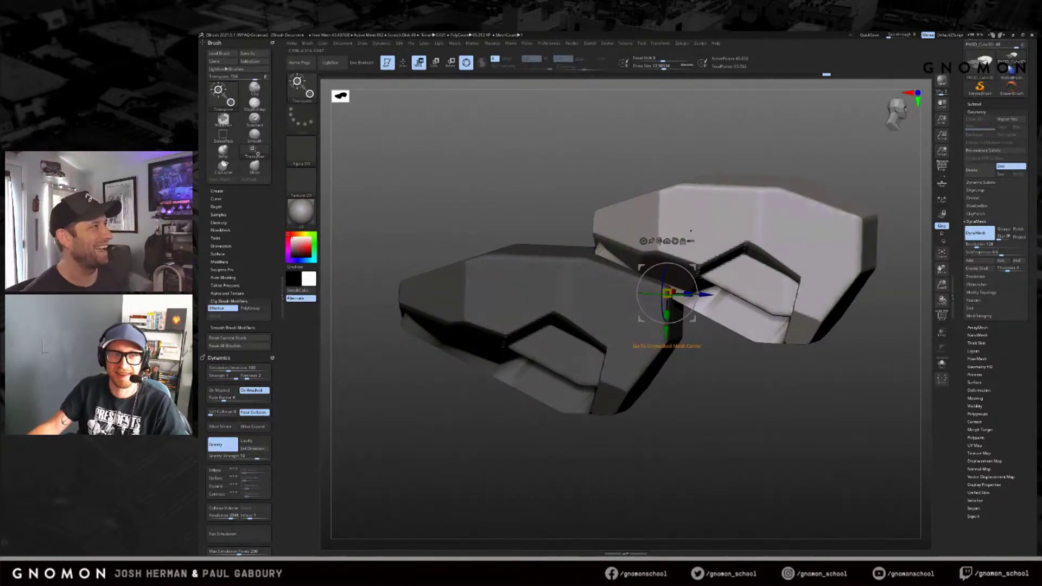
left_click(668, 241)
right_click_drag(716, 320, 700, 312)
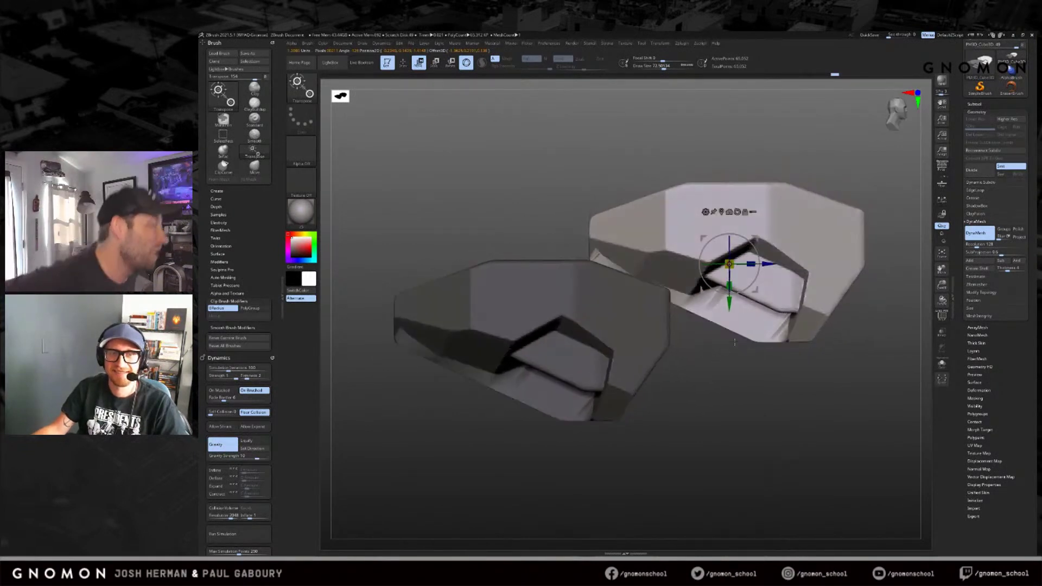
left_click_drag(755, 239, 693, 272)
mouse_move(797, 197)
right_mouse_down()
mouse_move(756, 189)
mouse_move(810, 170)
mouse_move(789, 186)
right_mouse_up()
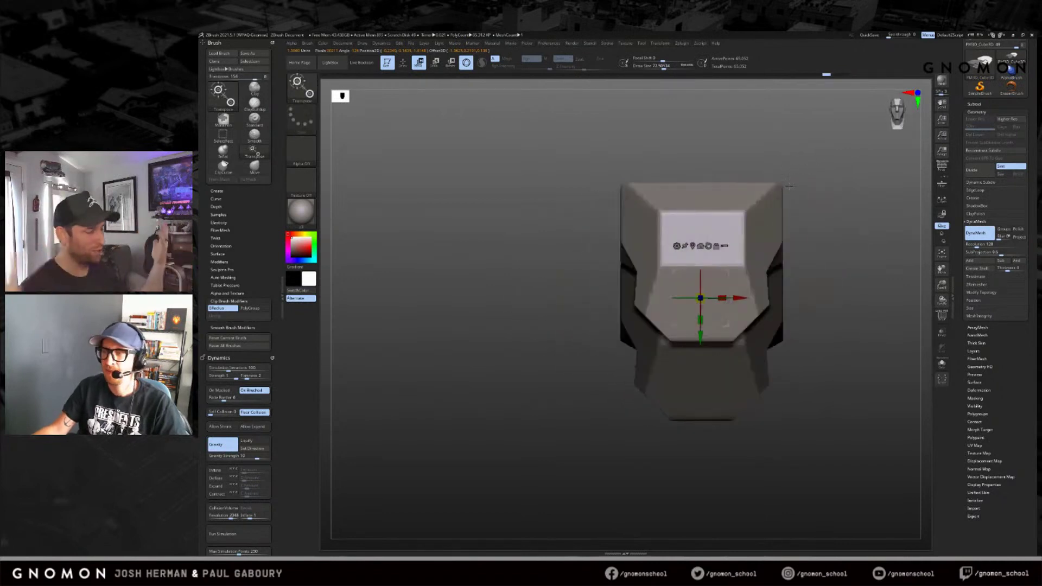
right_click_drag(748, 168, 838, 159)
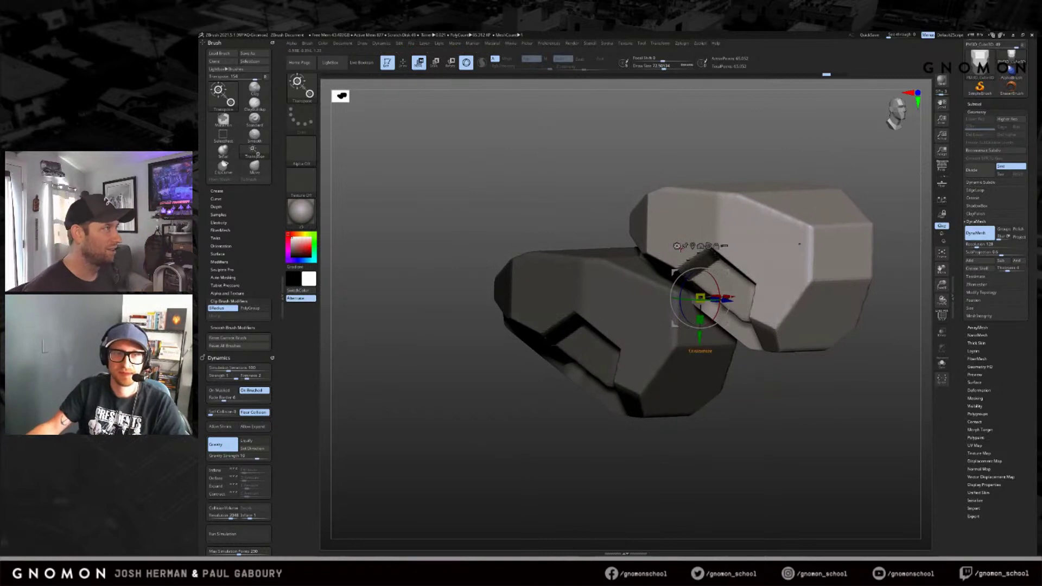
Step: Swap the body's raised unmasked copy for a PolyCube primitive and narrow the cube across its width
left_click(676, 245)
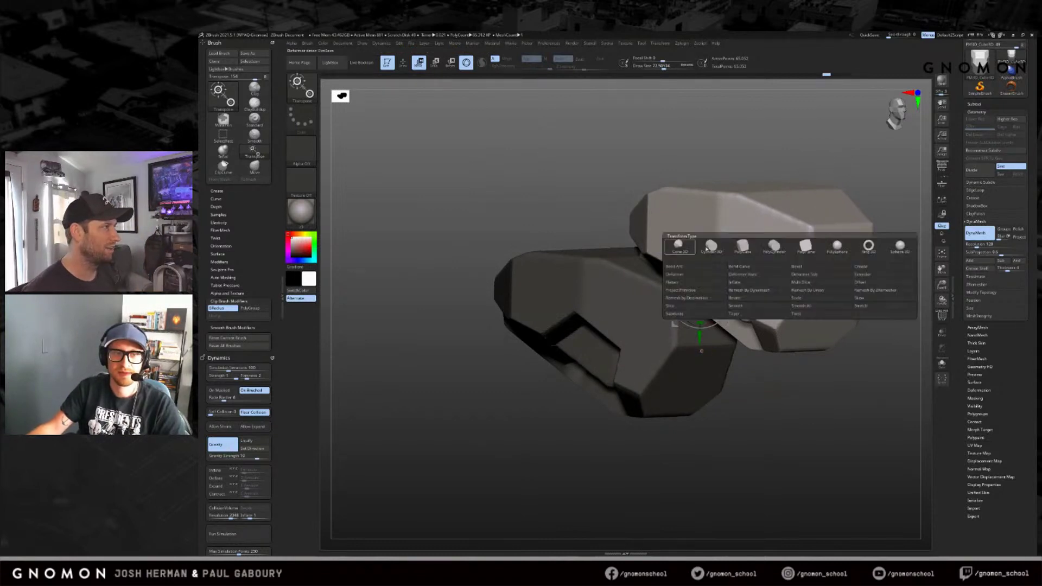
left_click(742, 247)
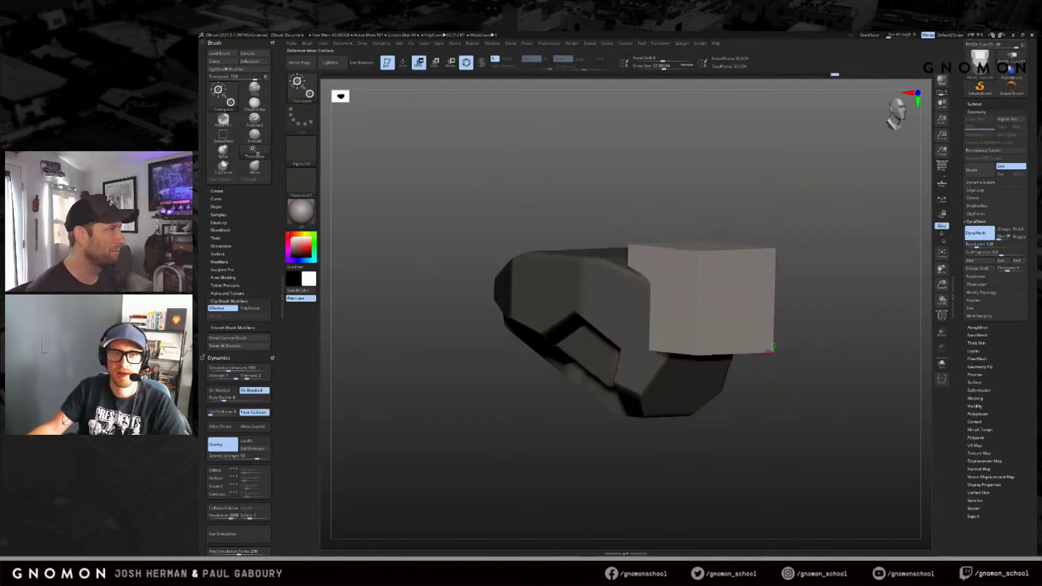
left_click_drag(752, 197, 776, 224)
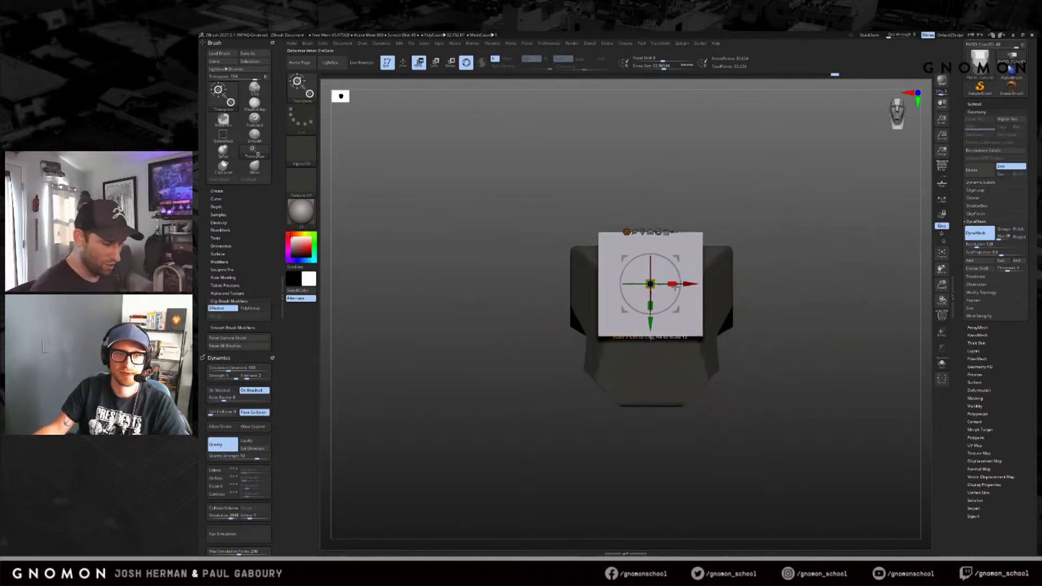
left_click_drag(673, 284, 625, 293)
left_click_drag(749, 211, 811, 213)
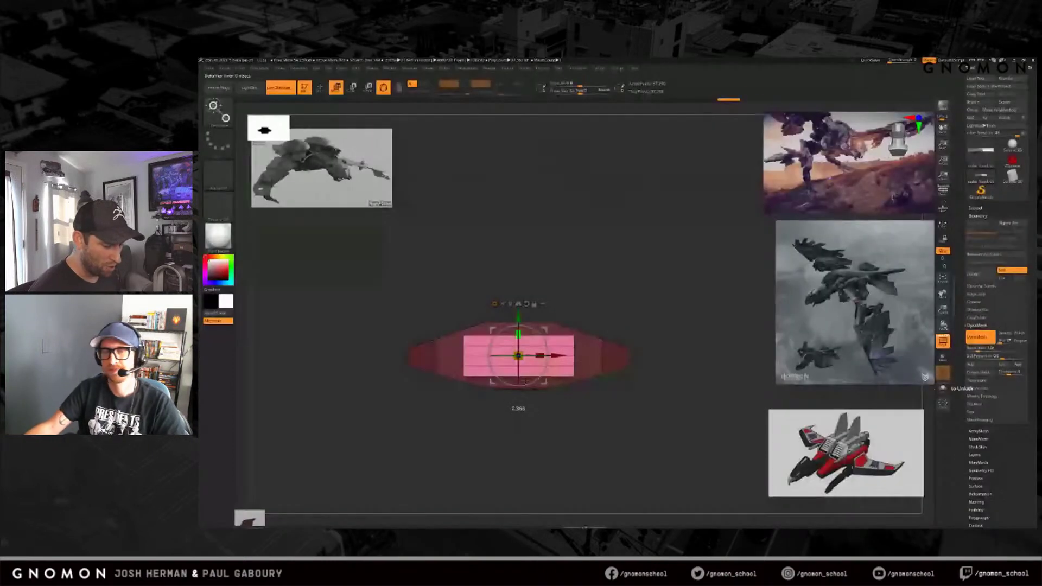
Step: Flatten the cube at the slab's end, try fusing both parts with DynaMesh, and undo the fusion
left_click_drag(525, 381, 515, 356)
key("q")
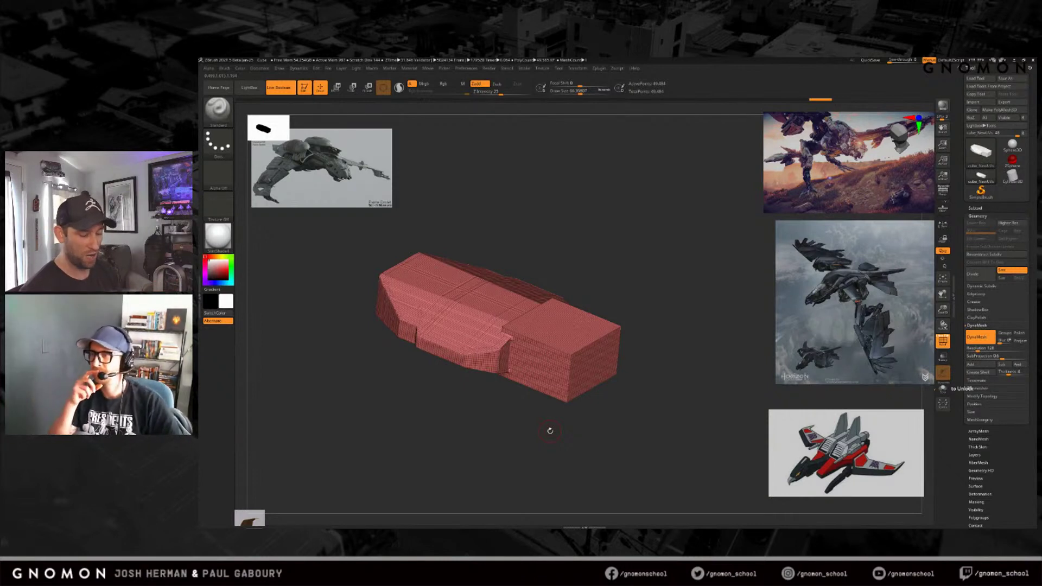
left_click_drag(605, 441, 621, 398)
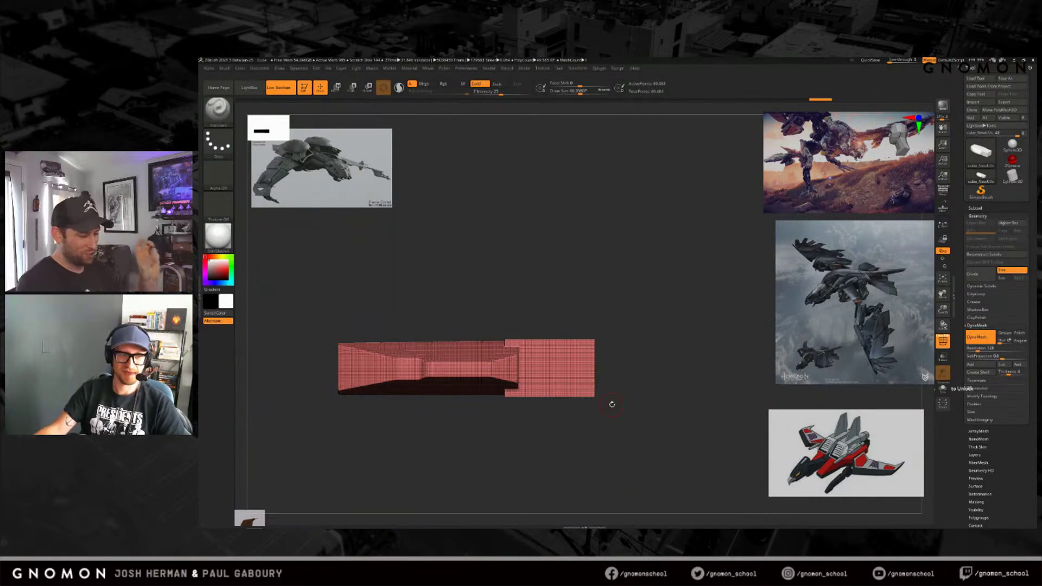
key("ctrl+z")
Step: Turn on DynaMesh Groups and remesh the slab and the cube as separate polygroups
left_click_drag(674, 412, 668, 406)
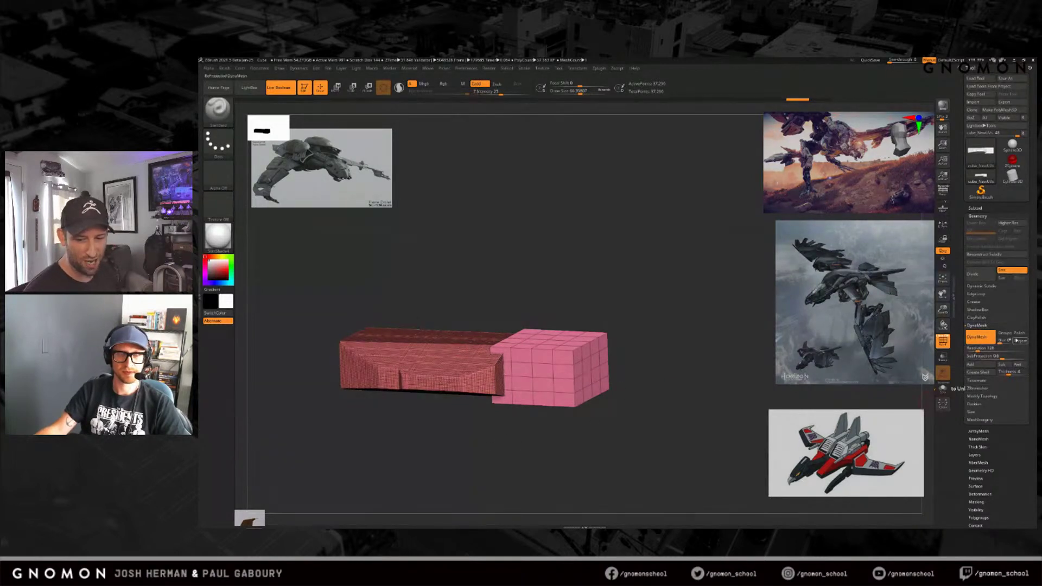
left_click_drag(651, 435, 681, 465, "ctrl")
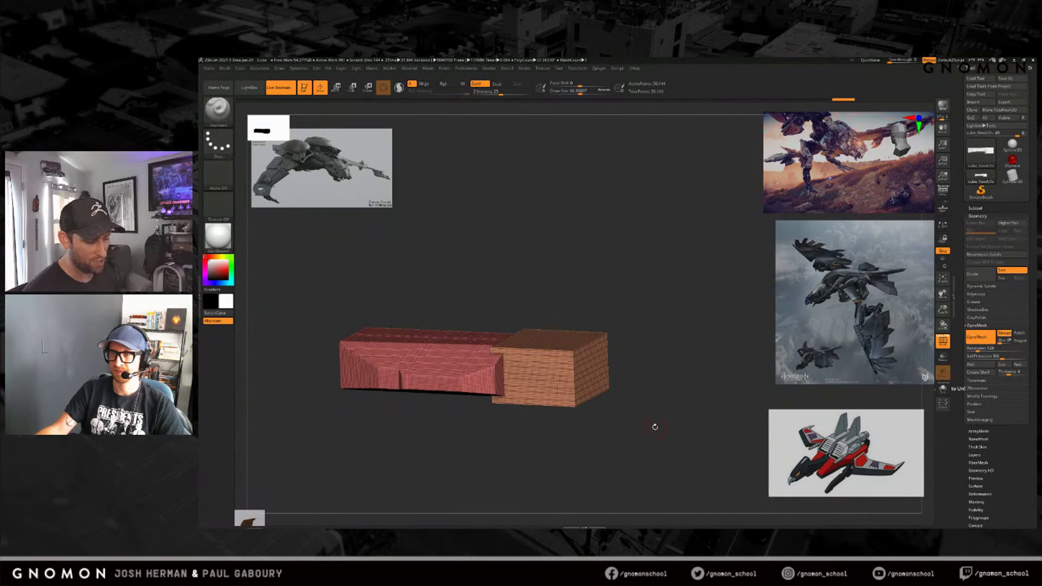
left_click_drag(657, 433, 655, 427)
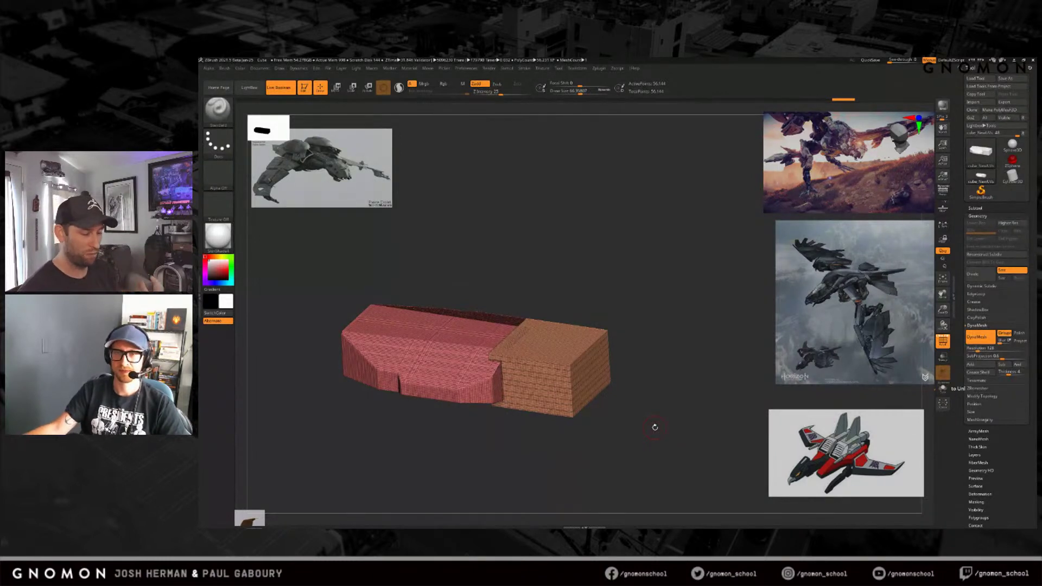
Step: Mask the slab body so that only the cube's polygroup stays editable, and align the model to an end-on view
mouse_move(651, 426)
left_mouse_down()
mouse_move(641, 422)
mouse_move(644, 442)
left_mouse_up()
key("w")
left_click(597, 372, "ctrl")
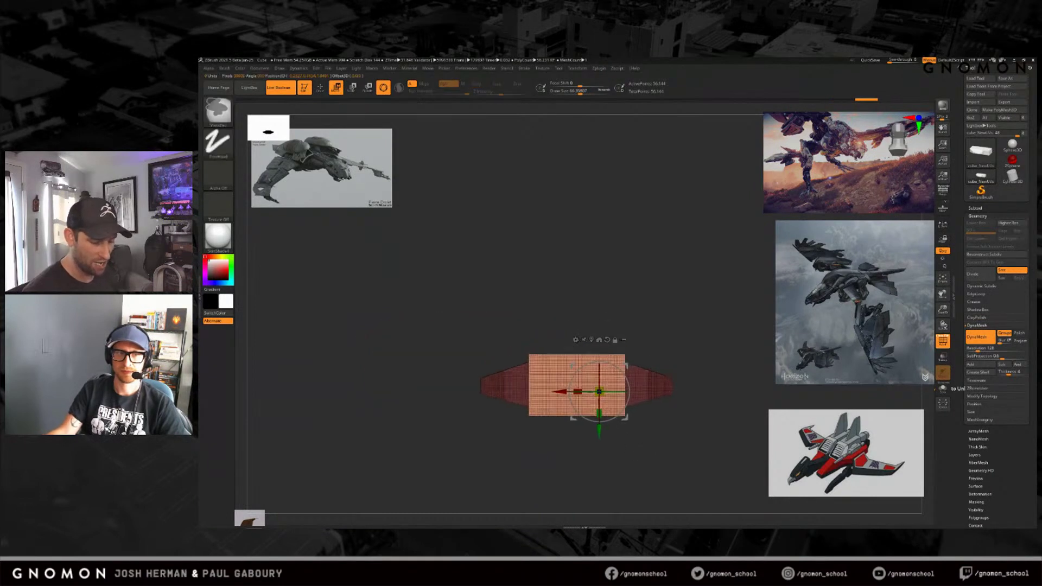
right_click_drag(644, 441, 672, 460, "ctrl")
right_click_drag(672, 460, 645, 433, "alt")
key("q")
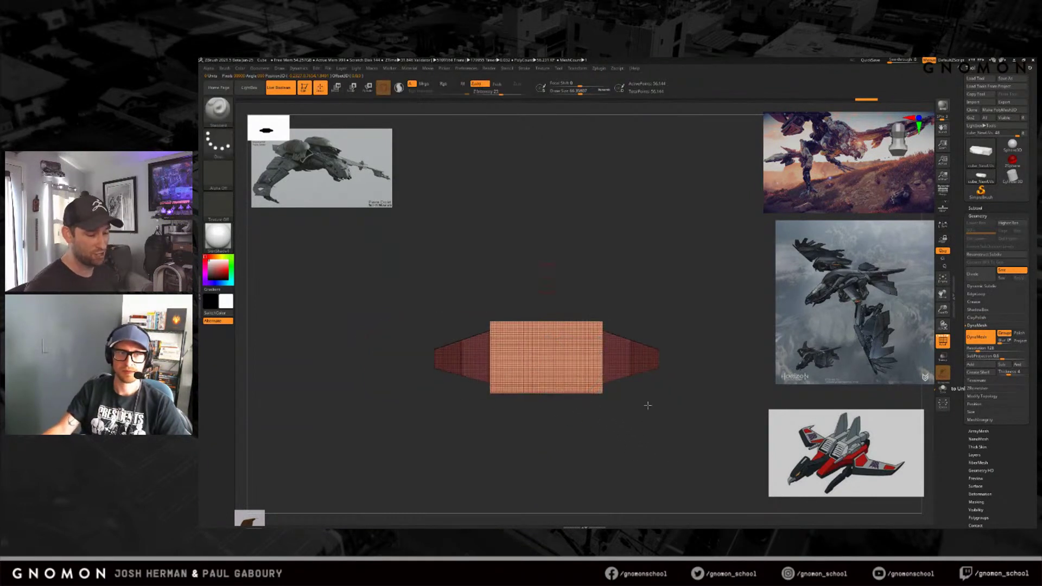
left_click_drag(658, 407, 673, 434)
Step: Clip the cube's corners with slanted cuts from the end view and trim its length with a straight side cut
mouse_move(546, 325)
left_mouse_down("ctrl+shift")
mouse_move(688, 384)
mouse_move(687, 373)
left_mouse_up("ctrl+shift")
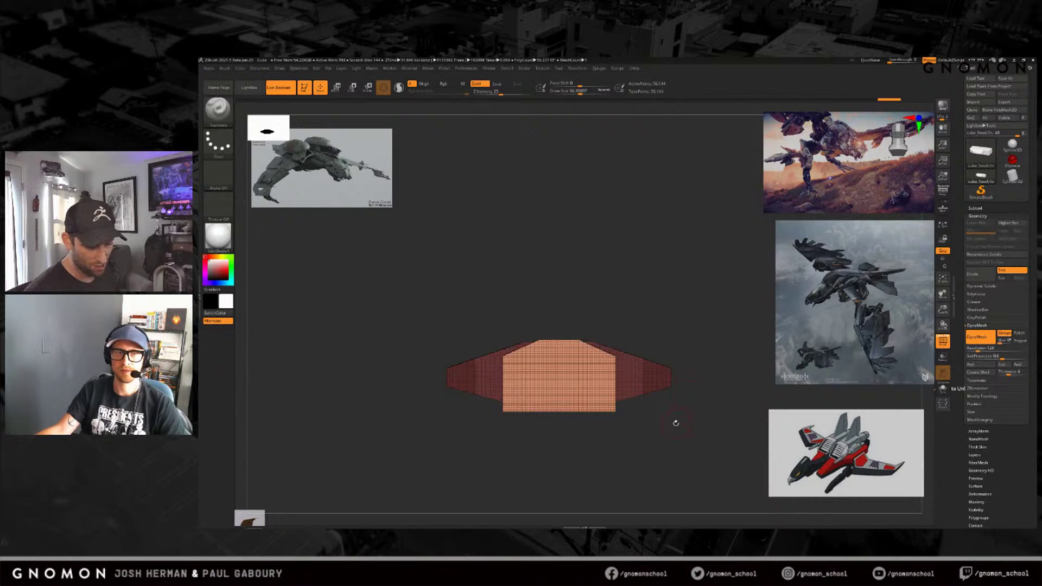
mouse_move(472, 345)
left_mouse_down("ctrl+shift")
mouse_move(681, 346)
mouse_move(572, 413)
left_mouse_up("ctrl+shift")
mouse_move(699, 396)
left_mouse_down("ctrl+shift")
mouse_move(448, 424)
mouse_move(444, 412)
mouse_move(458, 449)
left_mouse_up("ctrl+shift")
mouse_move(699, 406)
left_mouse_down("ctrl+shift")
mouse_move(473, 404)
mouse_move(465, 414)
left_mouse_up("ctrl+shift")
mouse_move(654, 432)
left_mouse_down()
mouse_move(648, 416)
mouse_move(548, 375)
left_mouse_up()
left_click_drag(516, 293, 513, 448, "ctrl+shift")
Step: Isolate the trimmed end block by masking the rest of the slab, with the gizmo placed on the block
mouse_move(608, 434)
left_mouse_down()
mouse_move(616, 428)
mouse_move(622, 468)
left_mouse_up()
right_click_drag(597, 456, 641, 457, "alt")
right_click_drag(641, 421, 645, 455, "ctrl")
right_click_drag(645, 454, 621, 474, "alt")
key("w")
left_click(577, 415, "ctrl")
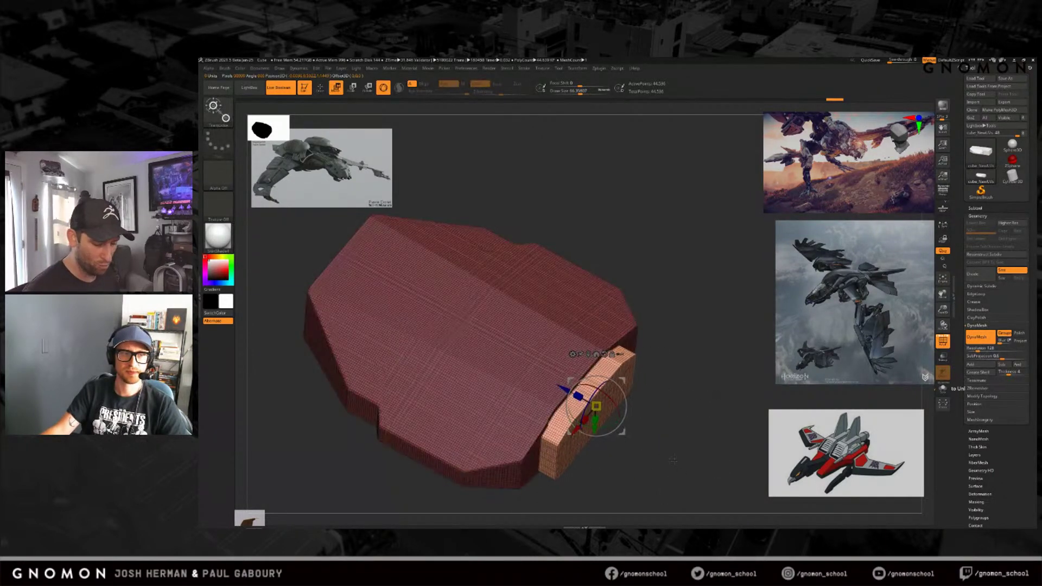
right_click_drag(575, 412, 557, 386, "alt")
left_click_drag(562, 369, 585, 465)
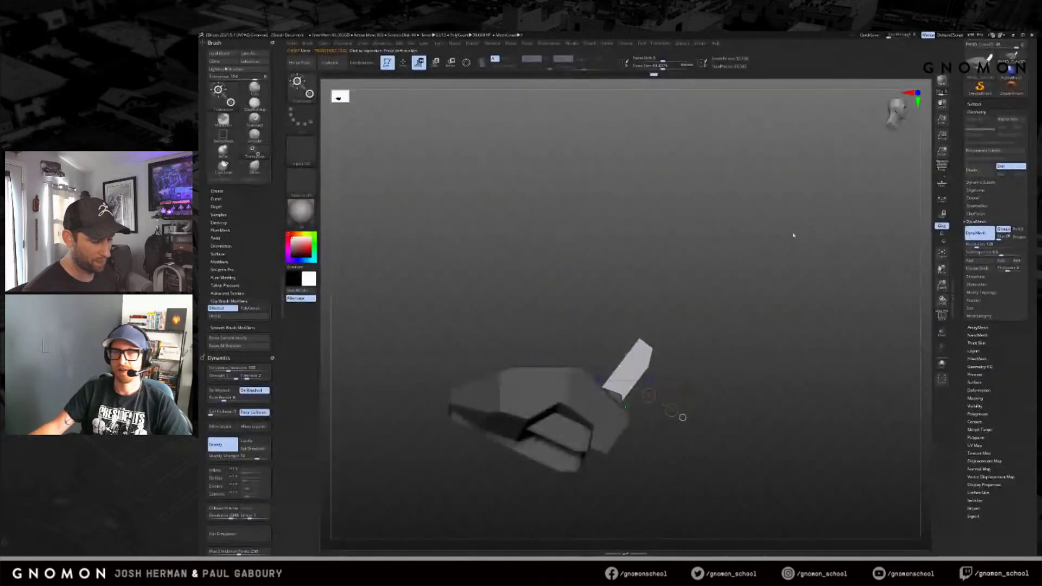
Step: Show the PolyFrame lines and examine the separate polygroups of the slanted bar and the body up close
left_click_drag(794, 235, 759, 247)
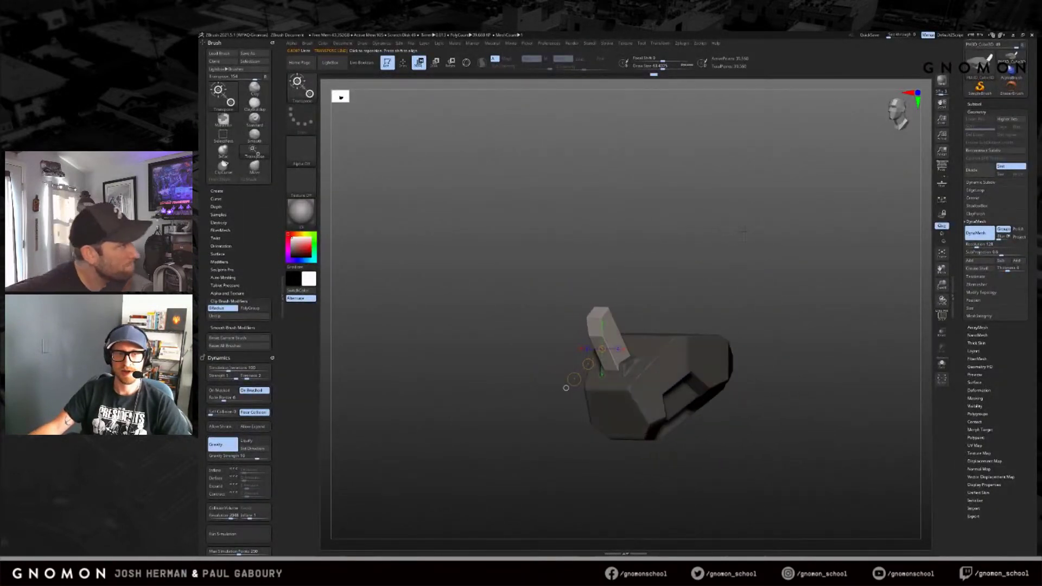
key("shift+f")
mouse_move(802, 288)
left_mouse_down("alt")
mouse_move(756, 204)
mouse_move(776, 231)
left_mouse_up("alt")
mouse_move(776, 230)
left_mouse_down("alt")
mouse_move(781, 270)
mouse_move(834, 352)
left_mouse_up("alt")
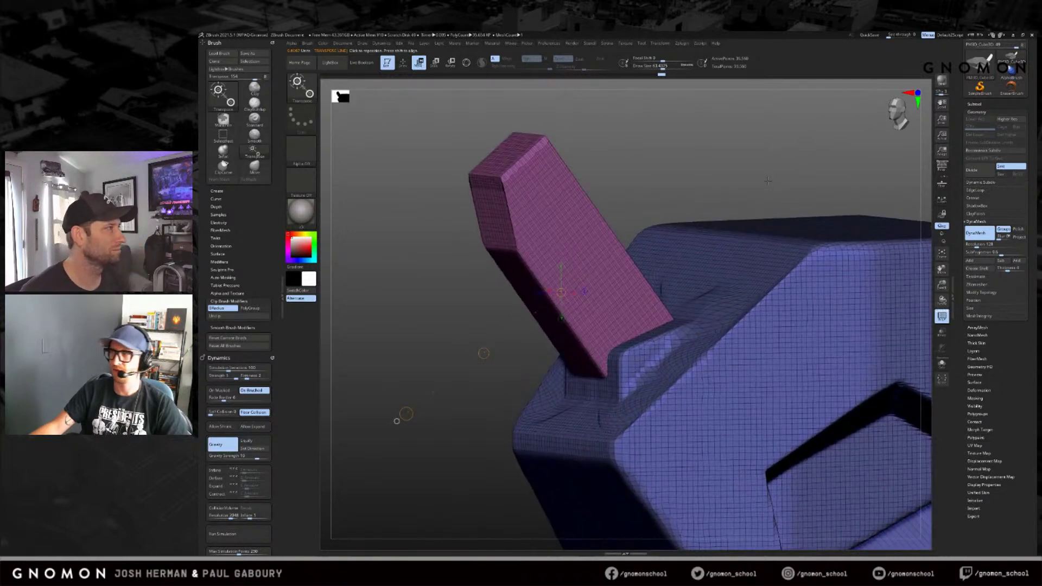
key("f")
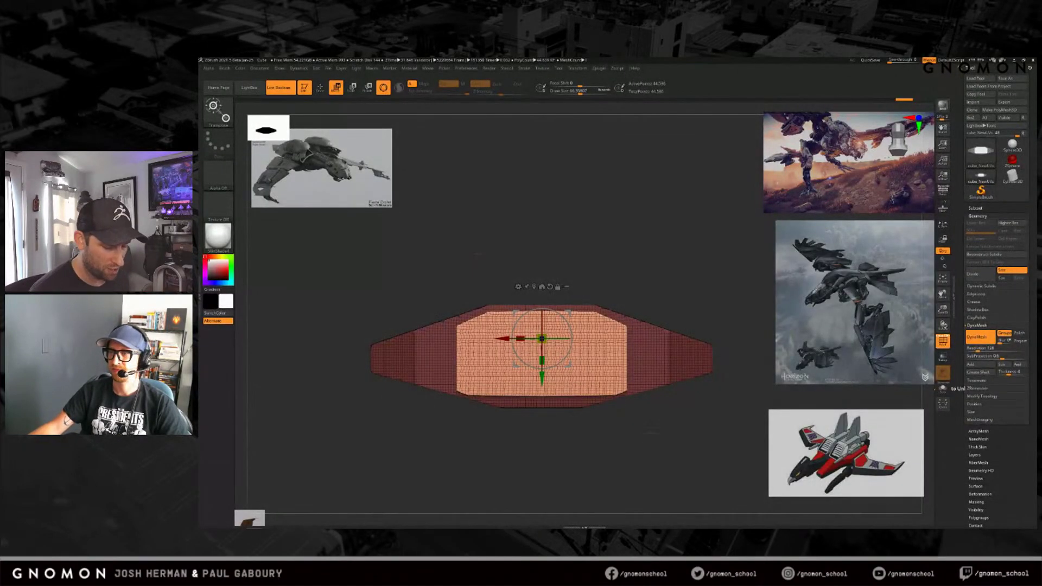
Step: Widen the unmasked end block across the slab with the gizmo's horizontal scale handle
left_click_drag(663, 432, 574, 375)
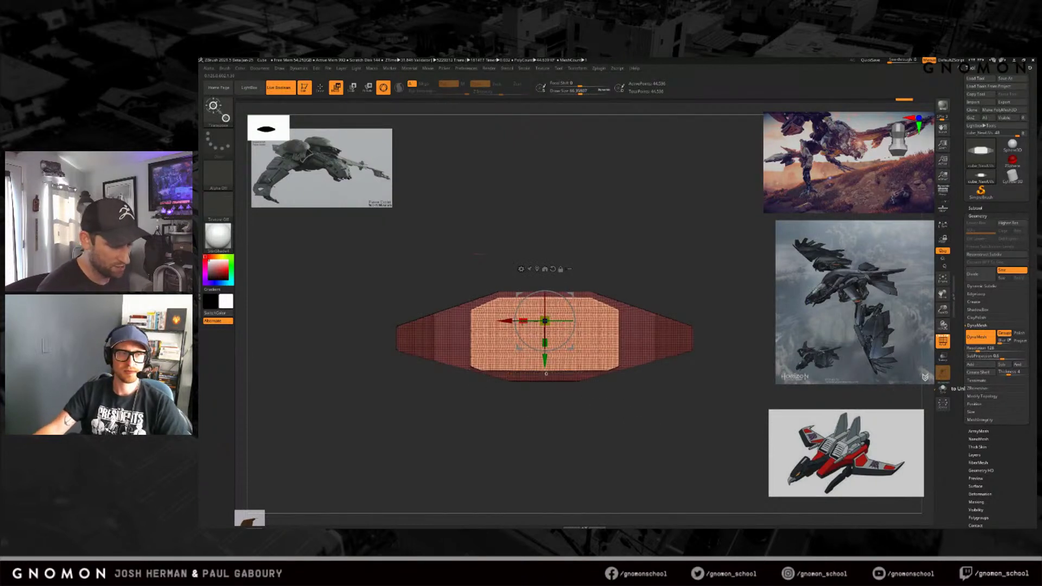
left_click_drag(524, 321, 506, 338)
left_click_drag(644, 439, 631, 444)
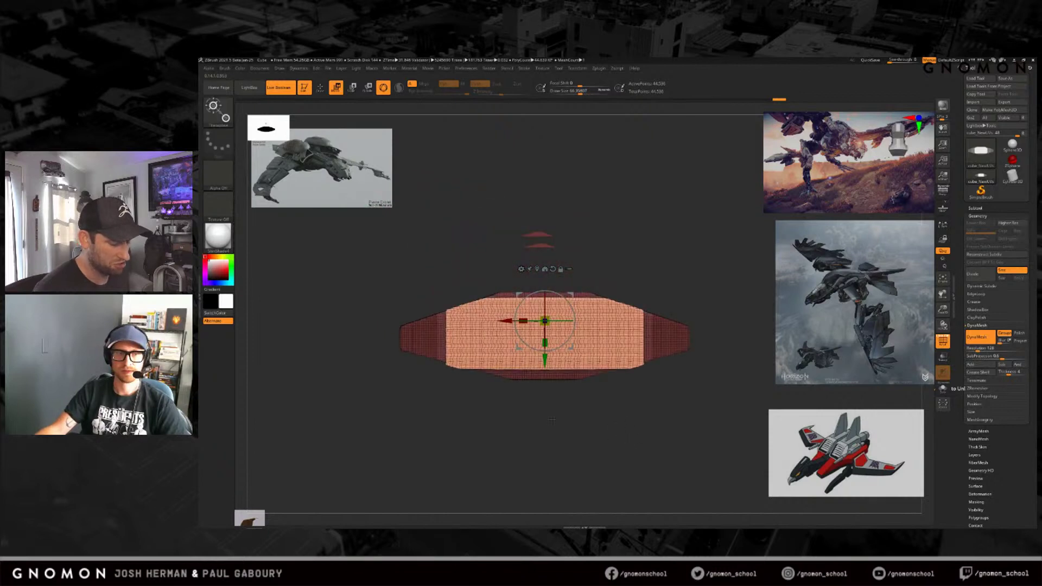
Step: Clip the widened end block's corners at an angle to follow the slab's tapered outline
key("ctrl+shift")
mouse_move(374, 352)
left_mouse_down("ctrl+shift")
mouse_move(600, 242)
mouse_move(610, 263)
left_mouse_up("ctrl+shift")
mouse_move(363, 345)
left_mouse_down("ctrl+shift")
mouse_move(593, 266)
mouse_move(609, 249)
mouse_move(632, 252)
left_mouse_up("ctrl+shift")
left_click_drag(722, 311, 570, 392, "ctrl+shift")
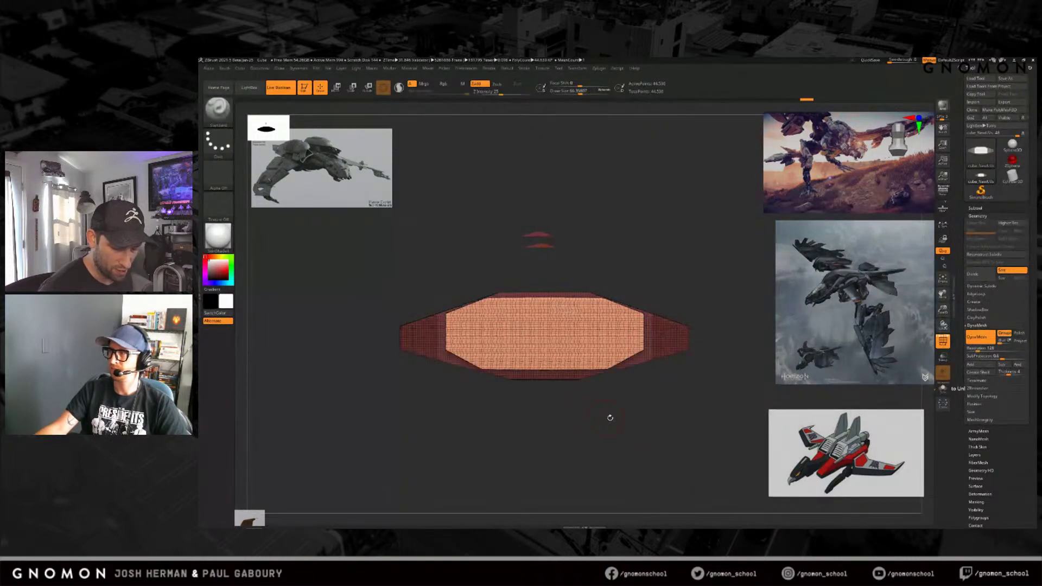
mouse_move(639, 430)
left_mouse_down()
mouse_move(653, 448)
mouse_move(652, 392)
left_mouse_up()
Step: Bring back the gizmo and centre it on the unmasked end block
key("w")
left_click_drag(596, 333, 558, 325, "alt")
left_click_drag(662, 393, 636, 400)
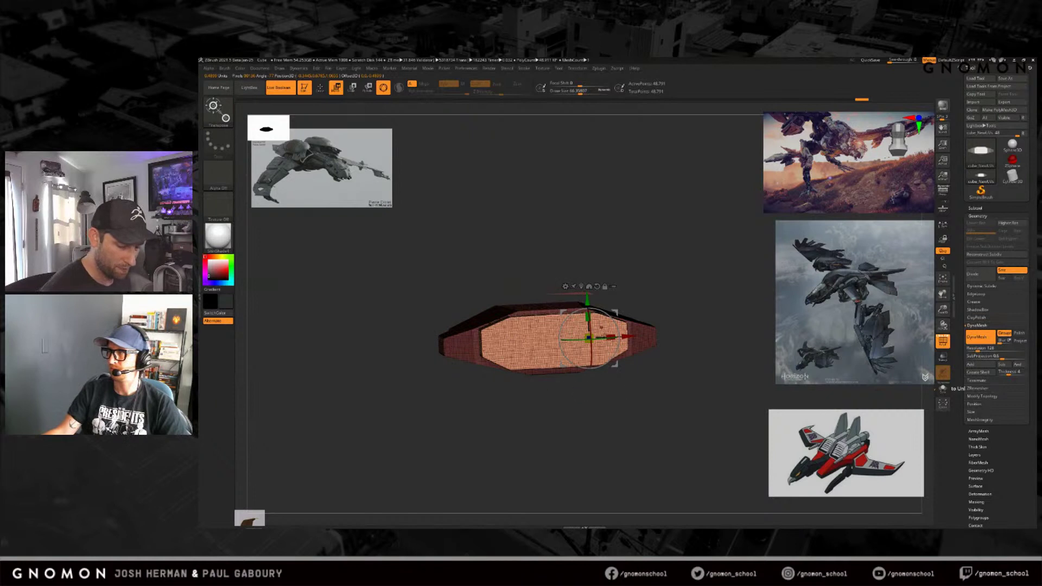
left_click(581, 286)
left_click_drag(605, 386, 641, 425)
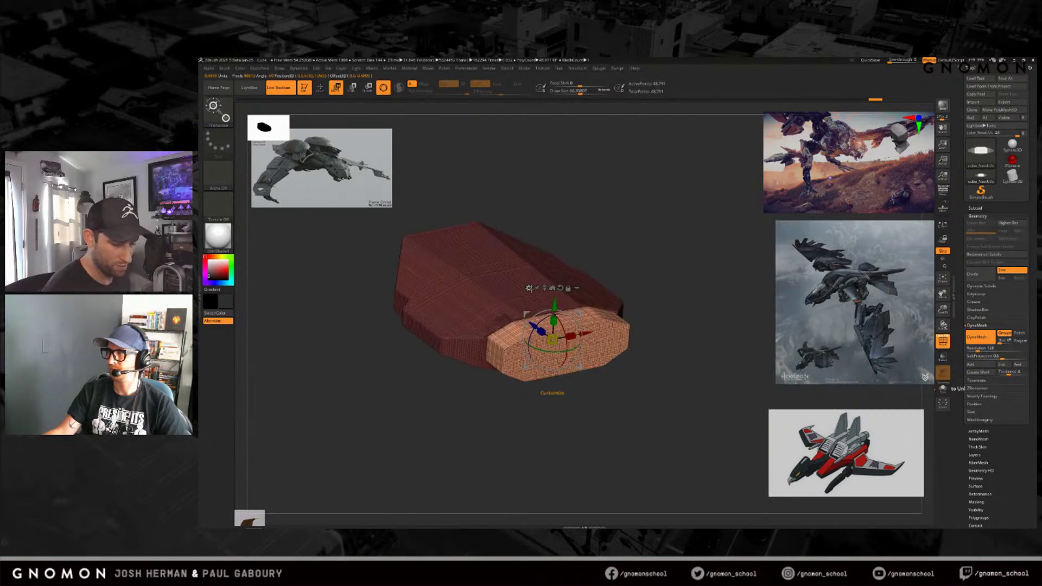
Step: Apply the gizmo's Deformer cage to the unmasked end block
left_click(530, 290)
left_click(557, 327)
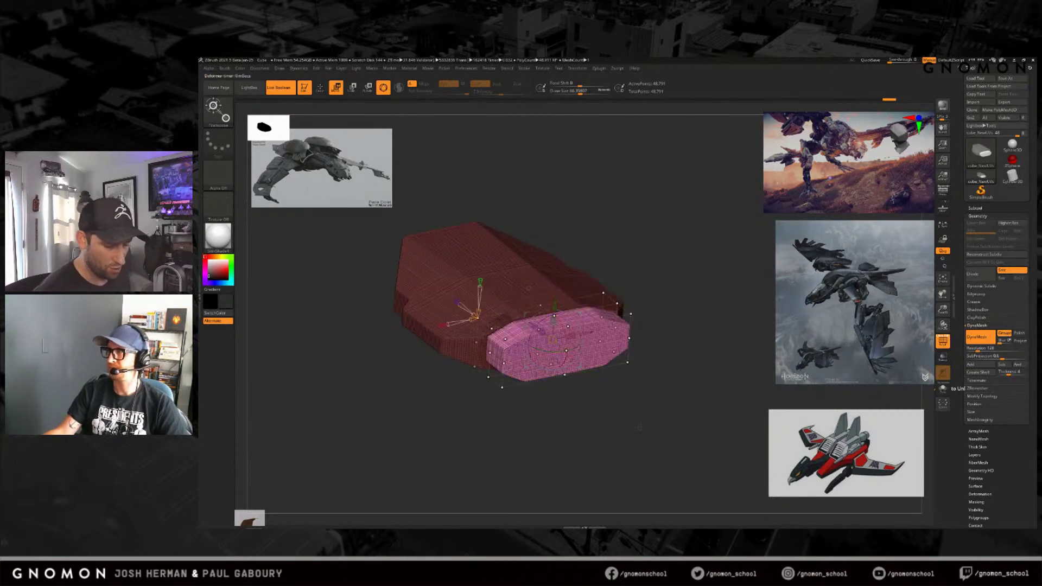
mouse_move(623, 438)
right_mouse_down("ctrl")
mouse_move(633, 451)
mouse_move(620, 444)
mouse_move(631, 432)
right_mouse_up("ctrl")
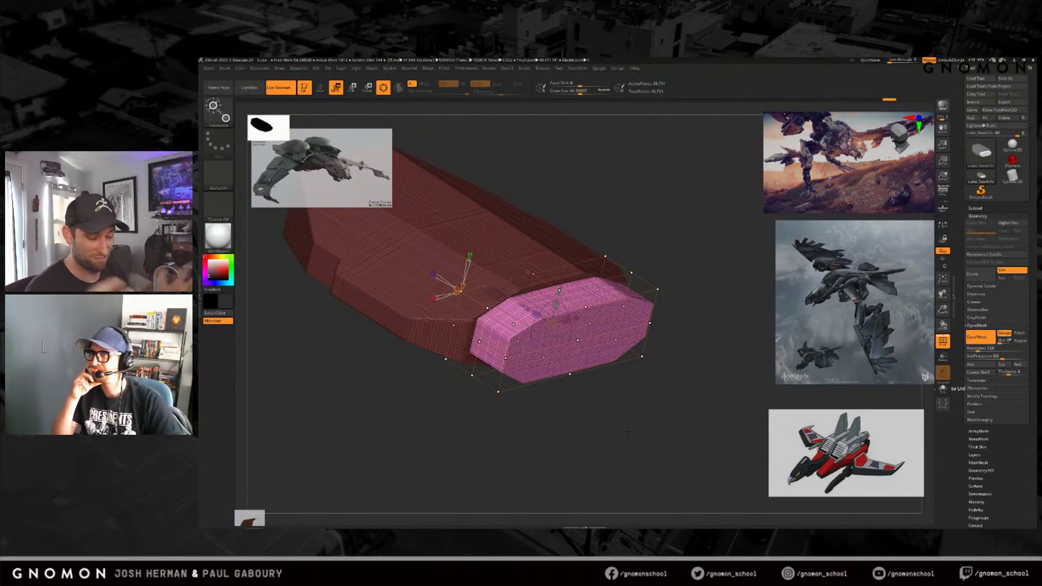
Step: Try applying the Deformer cage to the end block with the gizmo rotated to a diagonal angle
right_click_drag(626, 431, 623, 417)
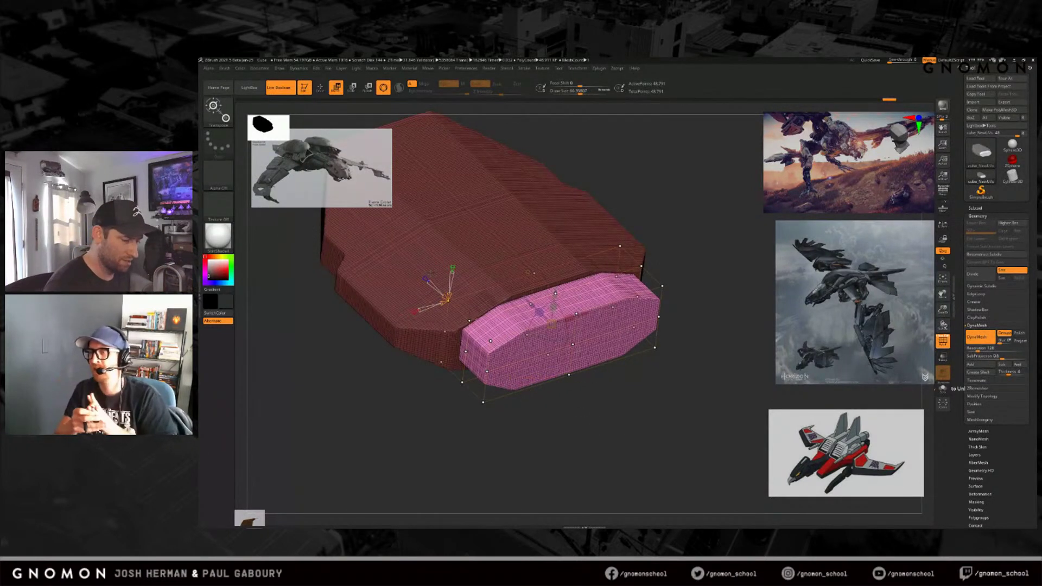
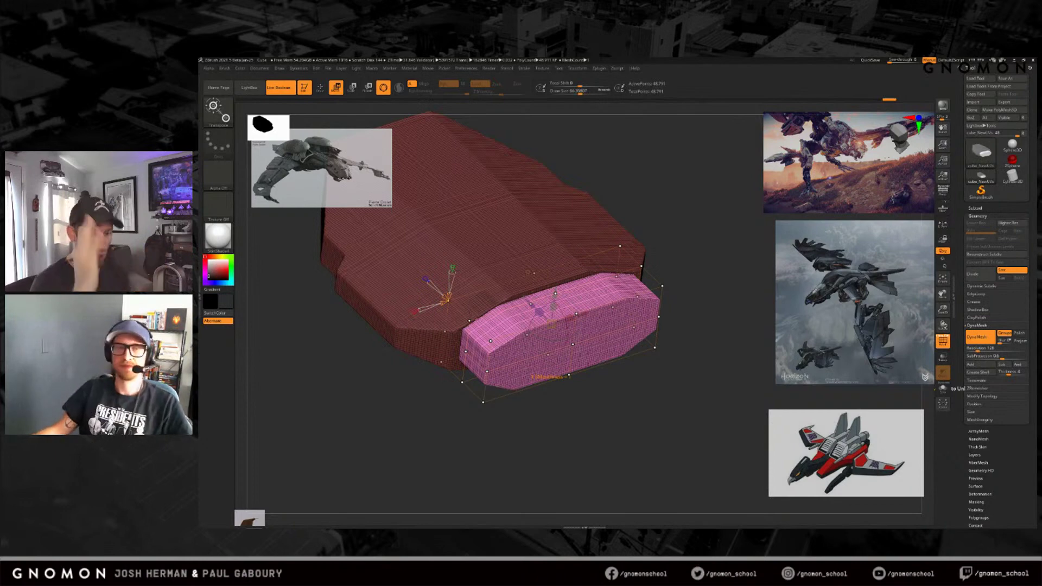
left_click_drag(679, 435, 666, 412)
key("q")
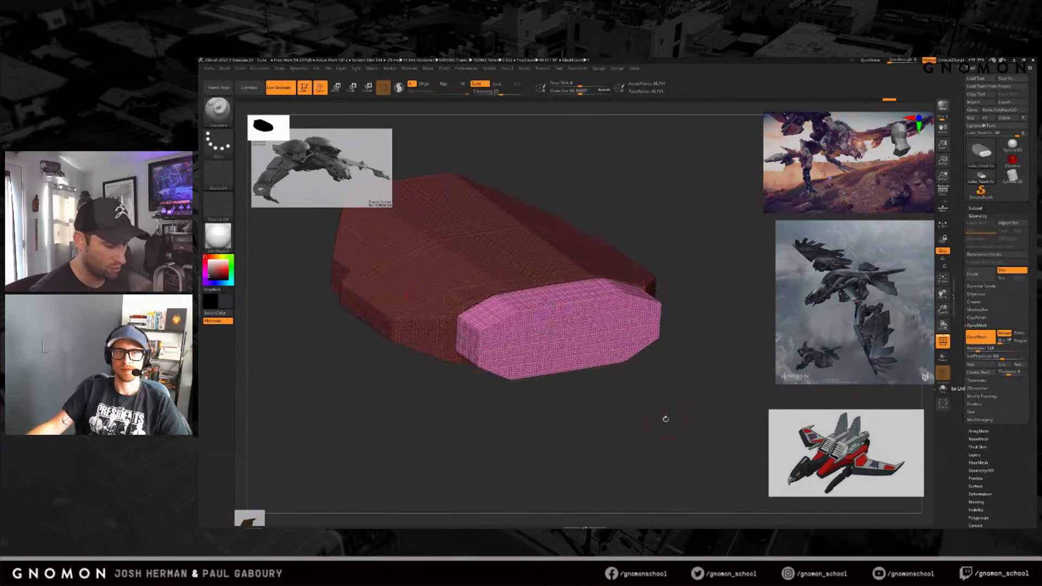
key("w")
left_click_drag(665, 421, 649, 407)
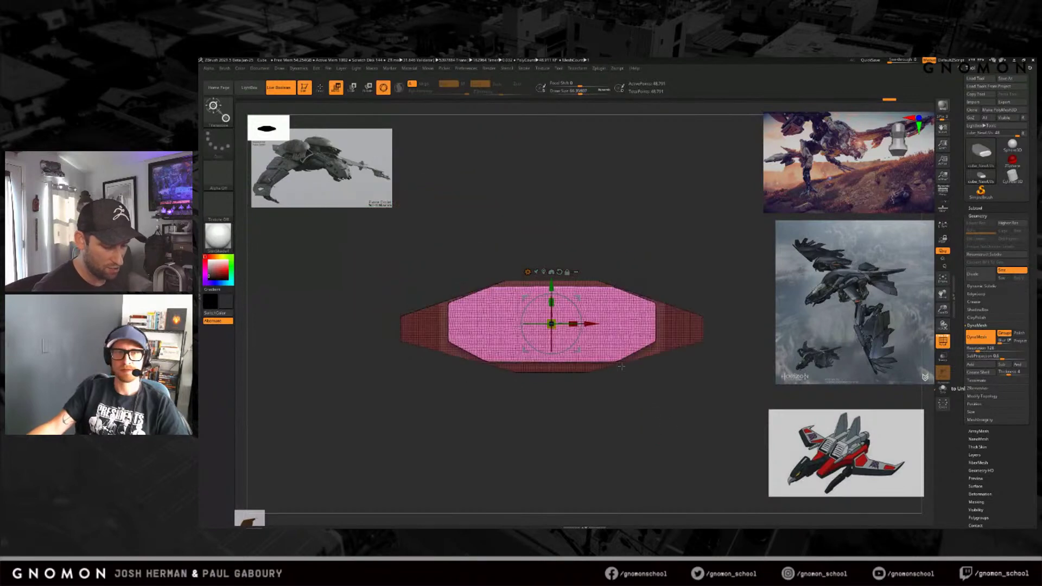
left_click_drag(578, 337, 551, 325)
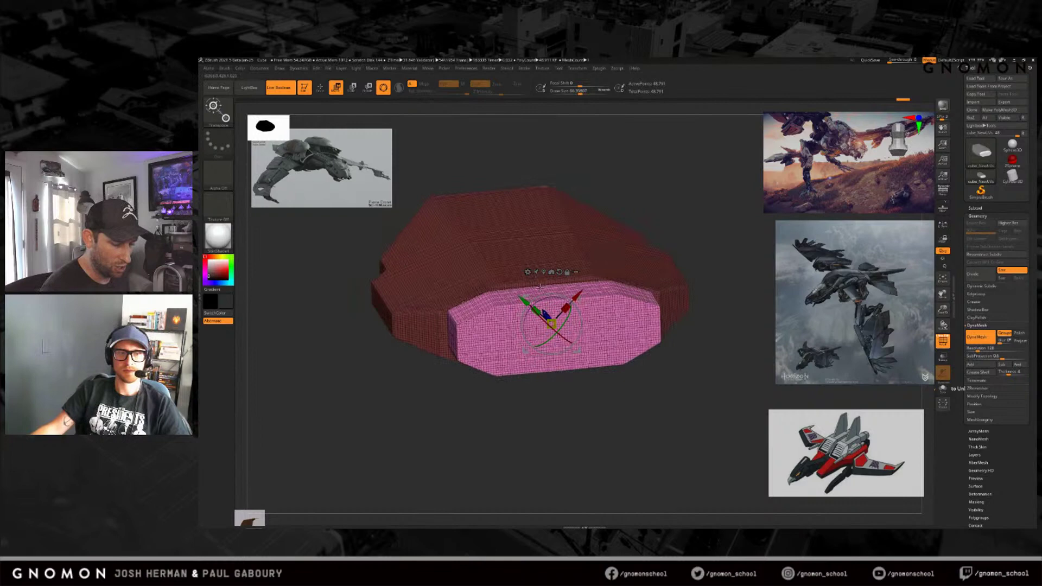
left_click(529, 272)
left_click(542, 300)
left_click_drag(639, 442, 637, 438, "shift")
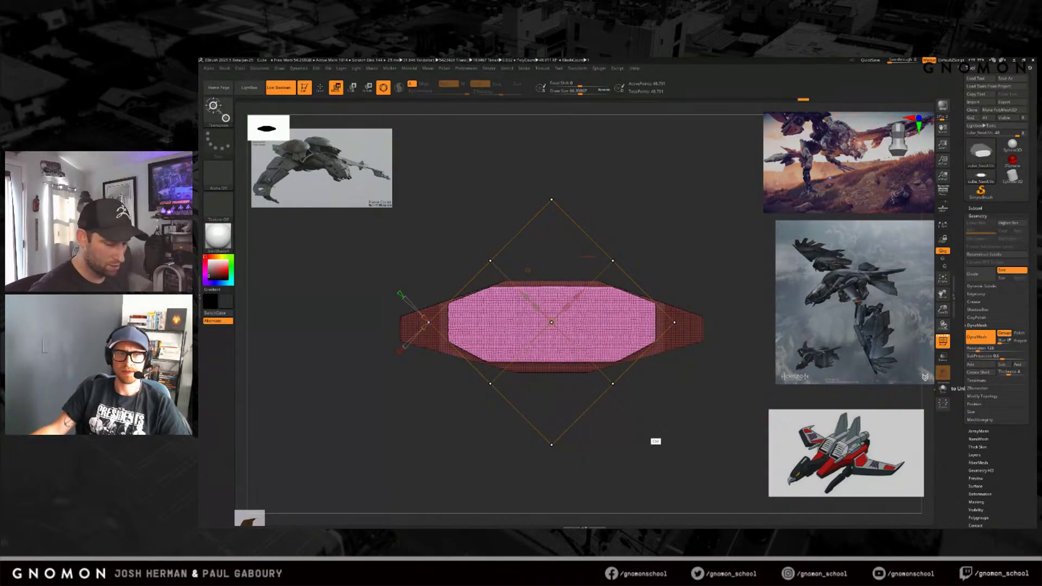
Step: Return to the axis-aligned gizmo and apply its Deformer cage to the end block
key("w")
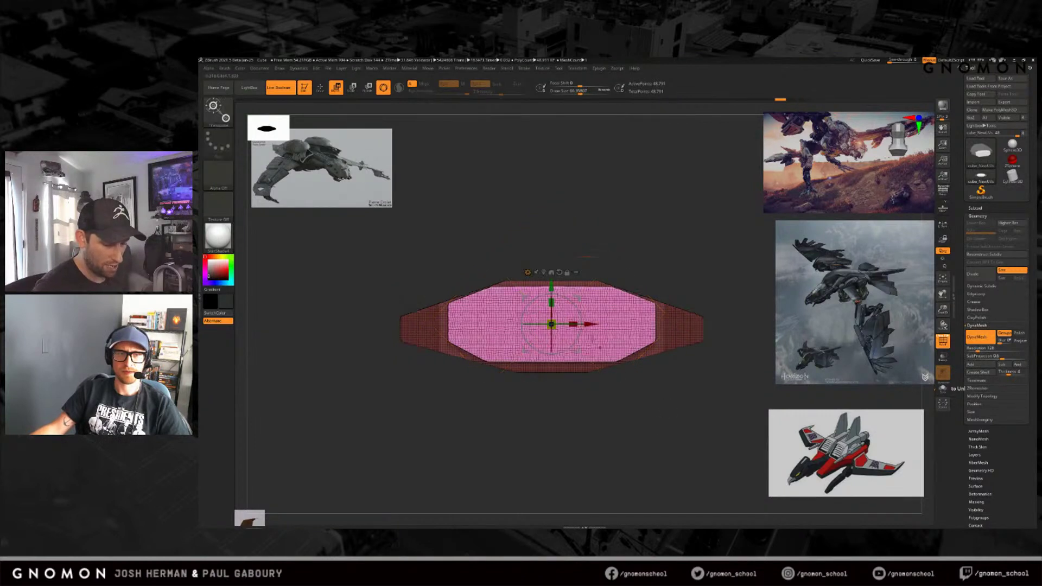
left_click(527, 272)
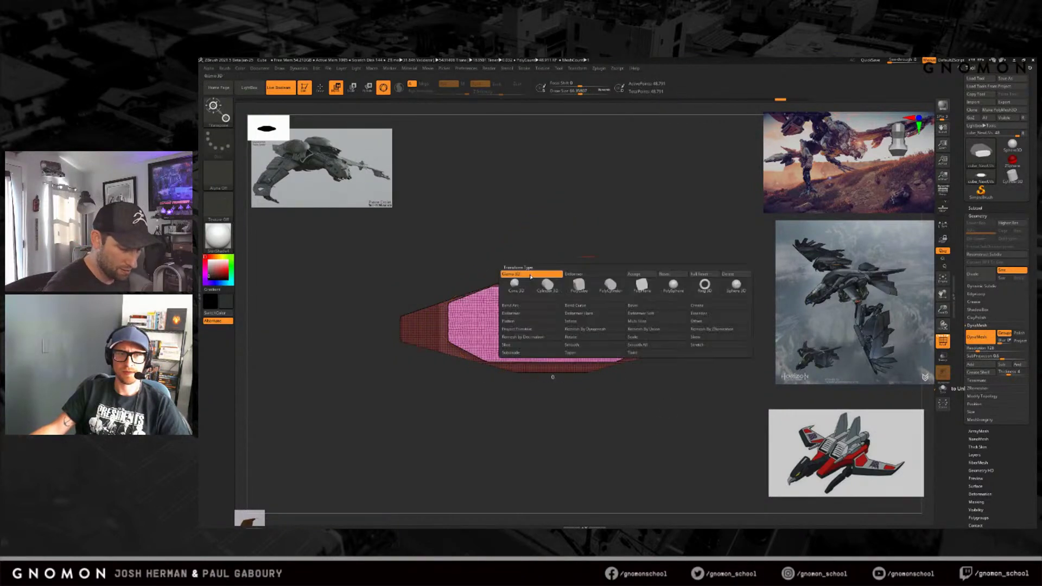
left_click(531, 314)
left_click_drag(683, 325, 652, 242)
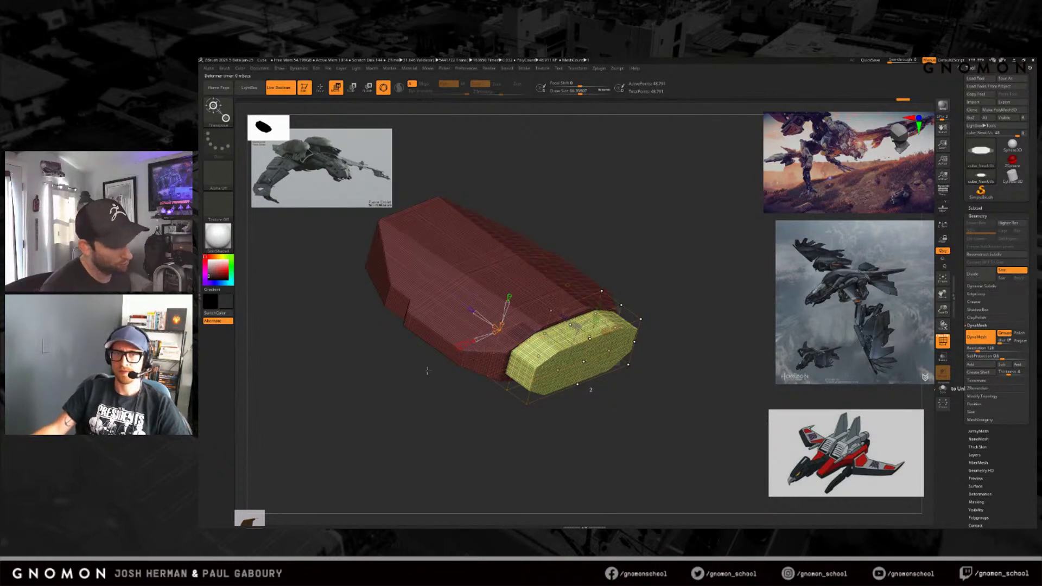
Step: Reduce the divisions of the end block's Deformer cage so it has fewer control points
left_click_drag(602, 448, 640, 449)
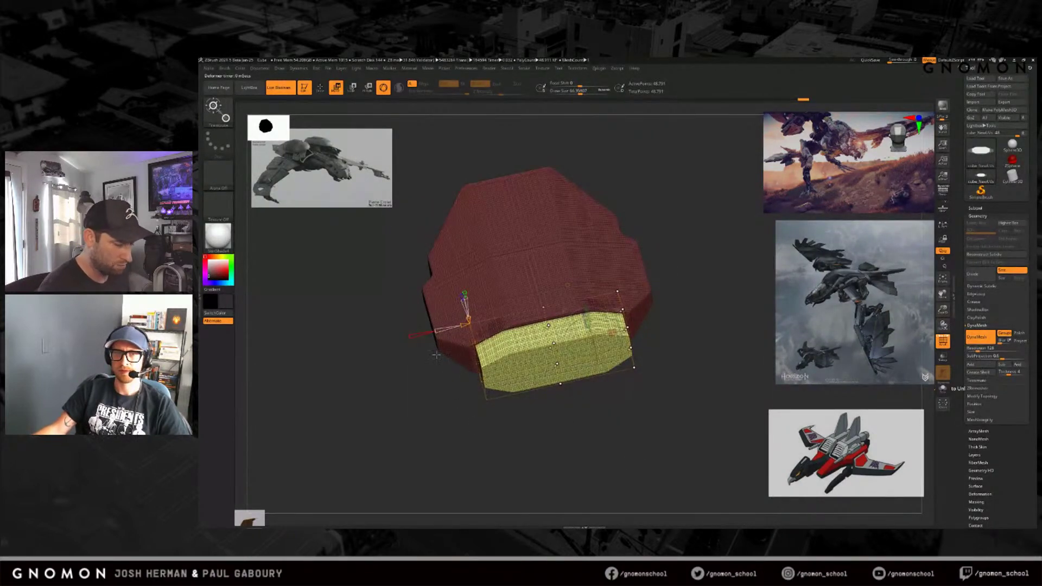
left_click_drag(589, 435, 565, 436, "alt")
mouse_move(565, 455)
right_mouse_down()
mouse_move(567, 423)
mouse_move(578, 461)
right_mouse_up()
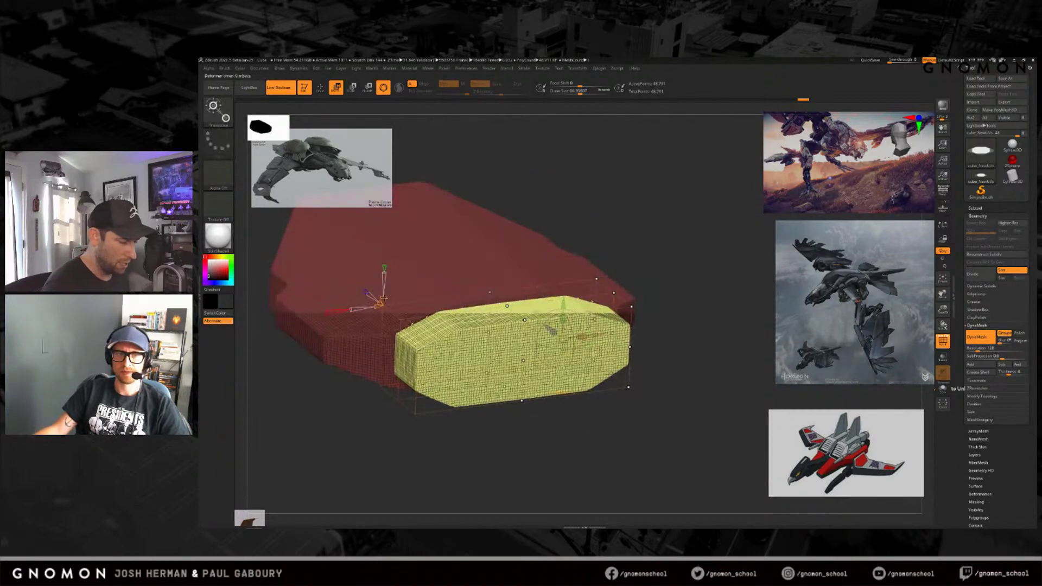
mouse_move(383, 299)
left_mouse_down()
mouse_move(383, 289)
mouse_move(381, 300)
left_mouse_up()
right_click_drag(567, 412, 622, 419, "alt")
right_click_drag(621, 419, 534, 397)
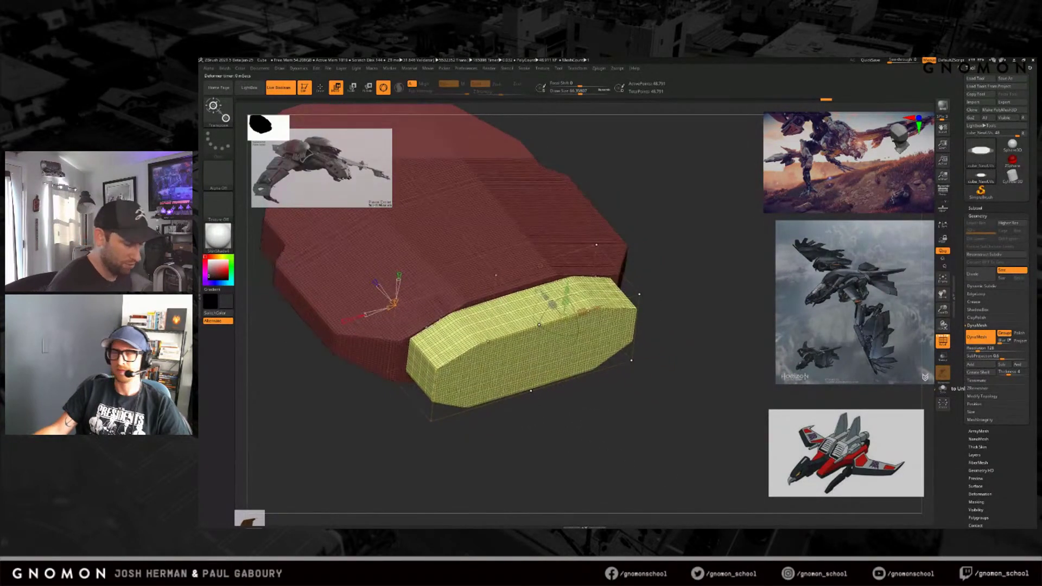
right_click_drag(621, 405, 650, 443)
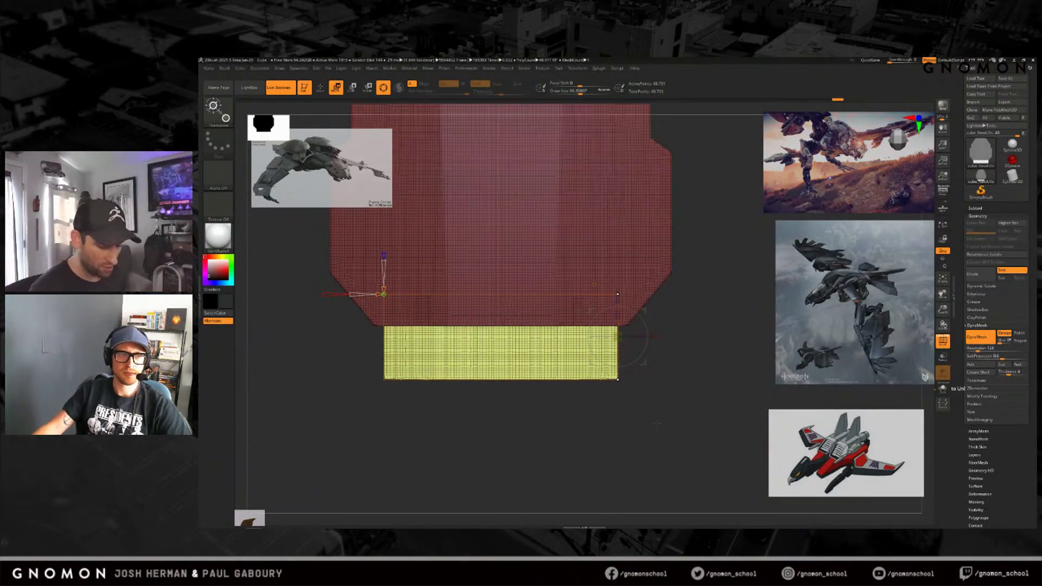
Step: Taper the end block by moving only the outer-end control points of its cage inward, and hide the polyframe
left_click_drag(676, 440, 589, 351, "ctrl")
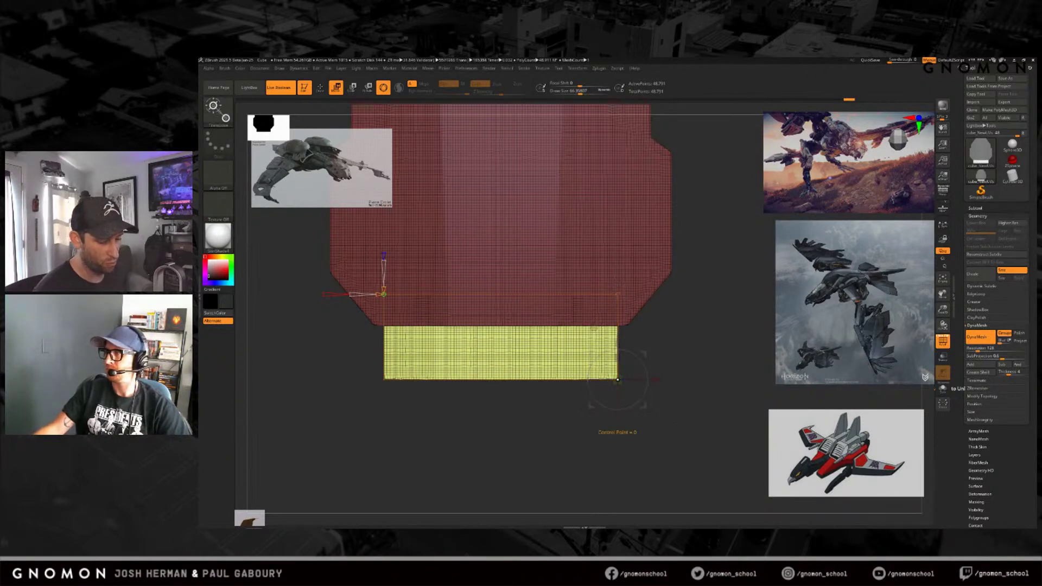
mouse_move(617, 380)
left_mouse_down()
mouse_move(646, 383)
mouse_move(634, 381)
mouse_move(678, 455)
mouse_move(565, 374)
mouse_move(576, 374)
mouse_move(559, 389)
mouse_move(593, 388)
mouse_move(575, 377)
mouse_move(586, 384)
mouse_move(573, 389)
mouse_move(604, 389)
mouse_move(594, 378)
mouse_move(584, 388)
left_mouse_up()
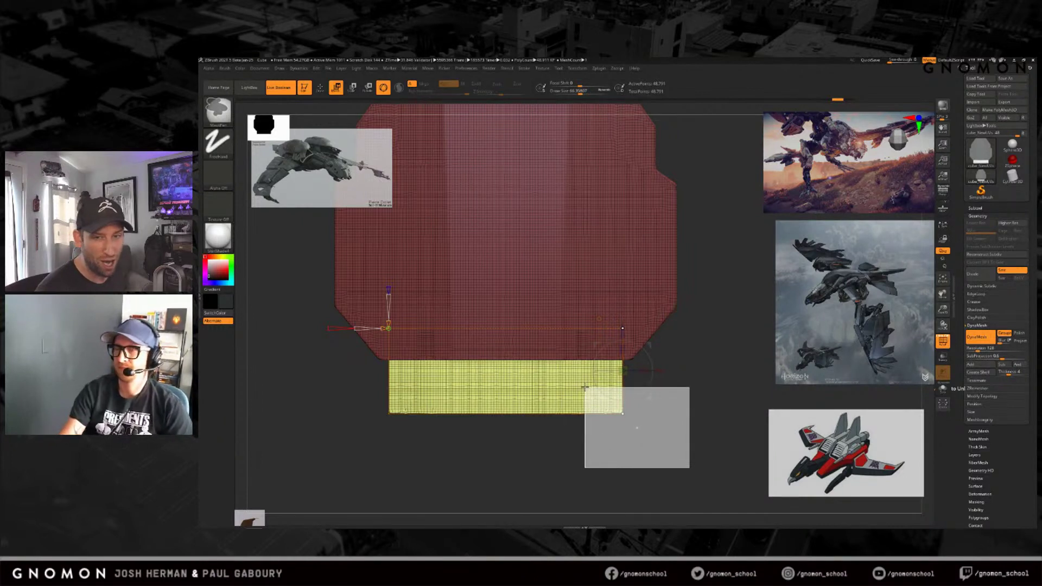
left_click_drag(583, 387, 580, 389, "ctrl+alt")
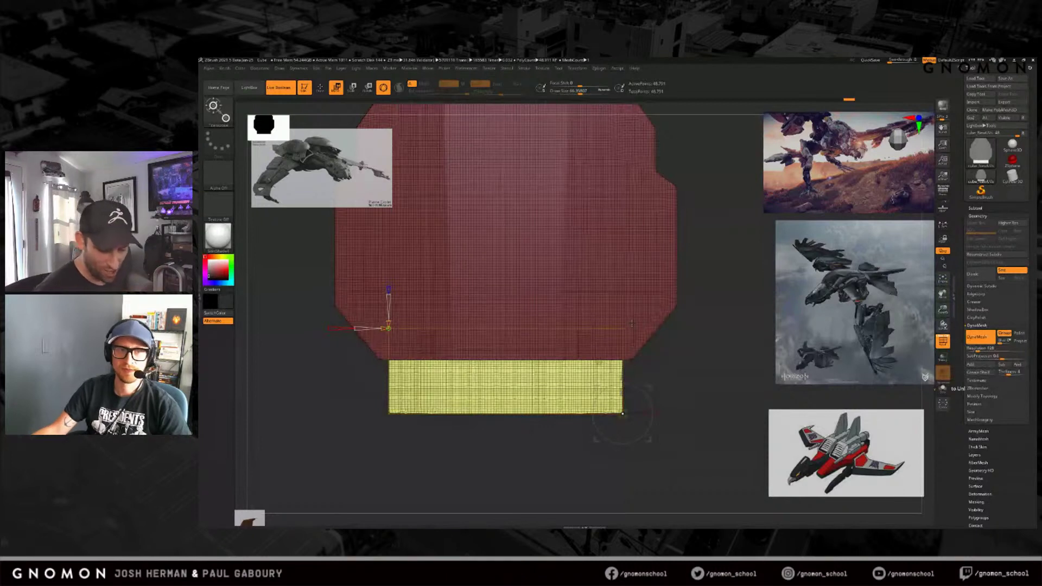
left_click_drag(622, 414, 593, 414)
left_click_drag(654, 465, 702, 401, "shift")
left_click_drag(618, 355, 620, 366)
mouse_move(638, 429)
left_mouse_down()
mouse_move(656, 445)
mouse_move(628, 447)
mouse_move(643, 465)
mouse_move(665, 447)
mouse_move(653, 414)
mouse_move(659, 434)
mouse_move(628, 416)
mouse_move(610, 442)
mouse_move(633, 437)
left_mouse_up()
key("q")
key("shift+f")
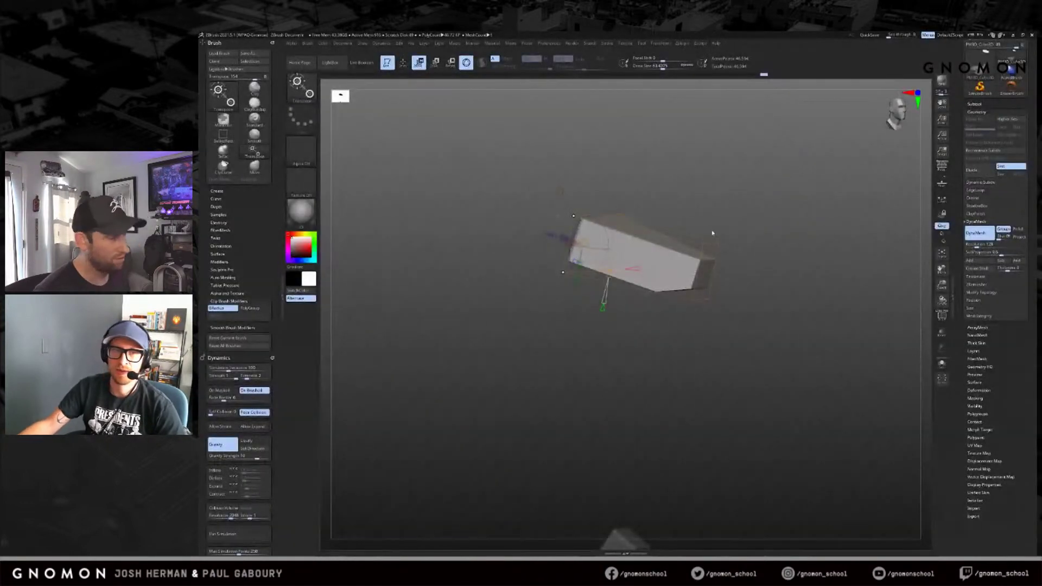
Step: On the plain block, undo the last edit and isolate the upper control point at one end of its Deformer cage
mouse_move(712, 233)
left_mouse_down()
mouse_move(790, 239)
mouse_move(702, 217)
mouse_move(769, 219)
mouse_move(822, 299)
mouse_move(841, 269)
left_mouse_up()
key("ctrl+z")
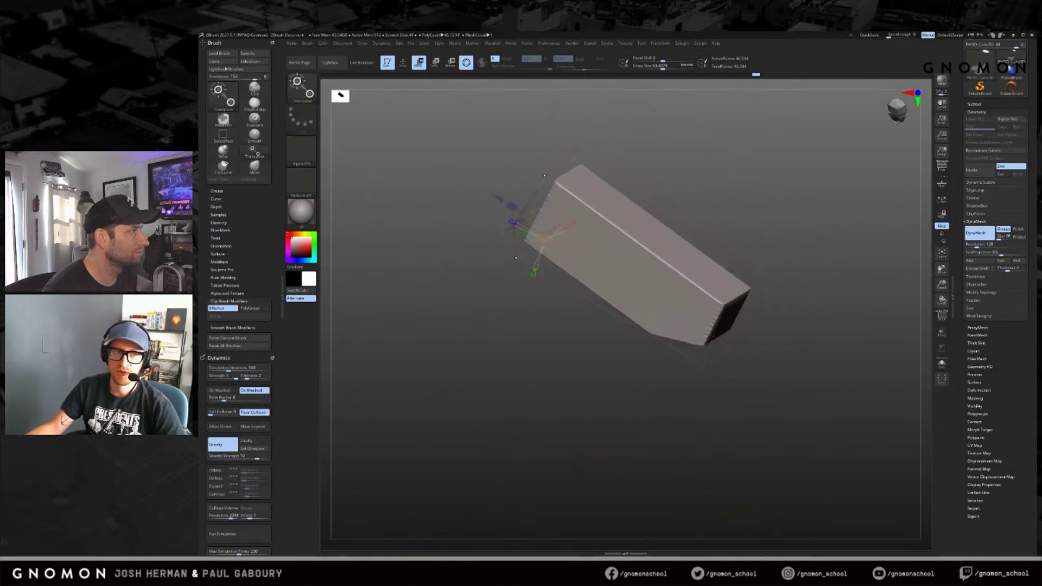
left_click_drag(749, 255, 675, 256)
left_click_drag(620, 211, 540, 173)
left_click_drag(862, 162, 651, 164)
key("ctrl")
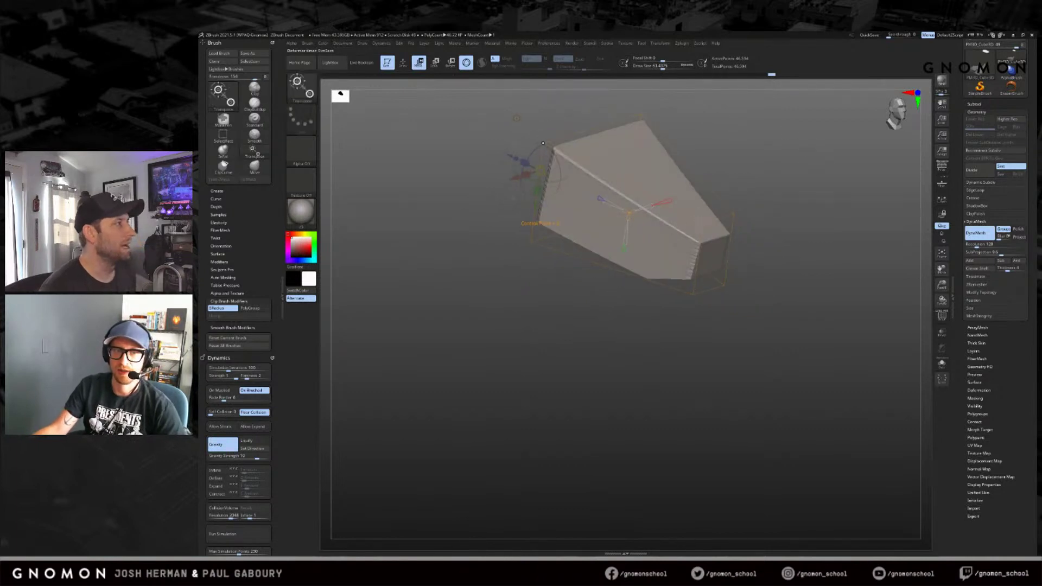
key("ctrl")
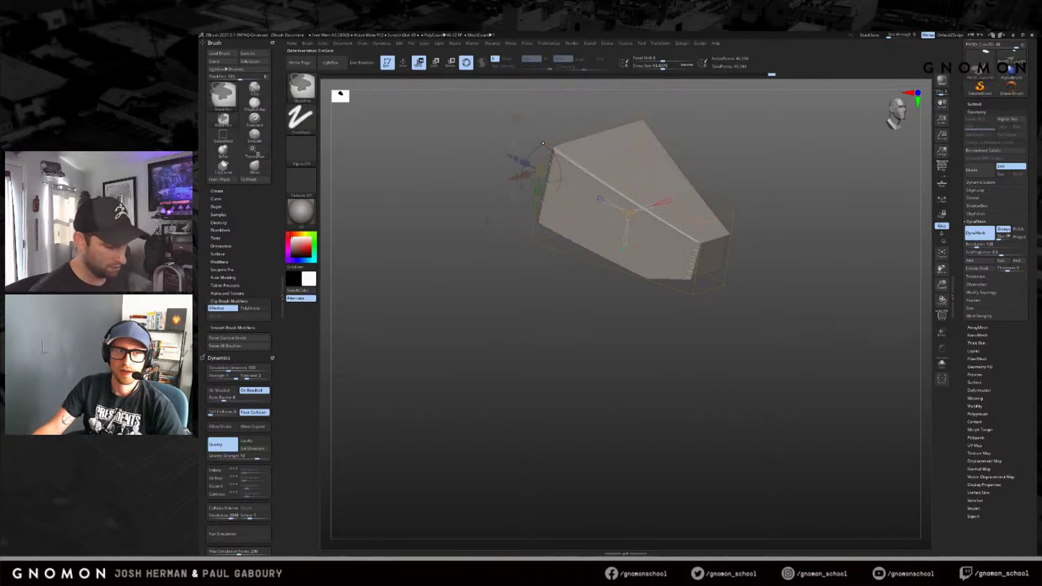
mouse_move(489, 230)
left_mouse_down()
mouse_move(624, 217)
mouse_move(809, 152)
mouse_move(795, 164)
mouse_move(755, 157)
mouse_move(786, 162)
left_mouse_up()
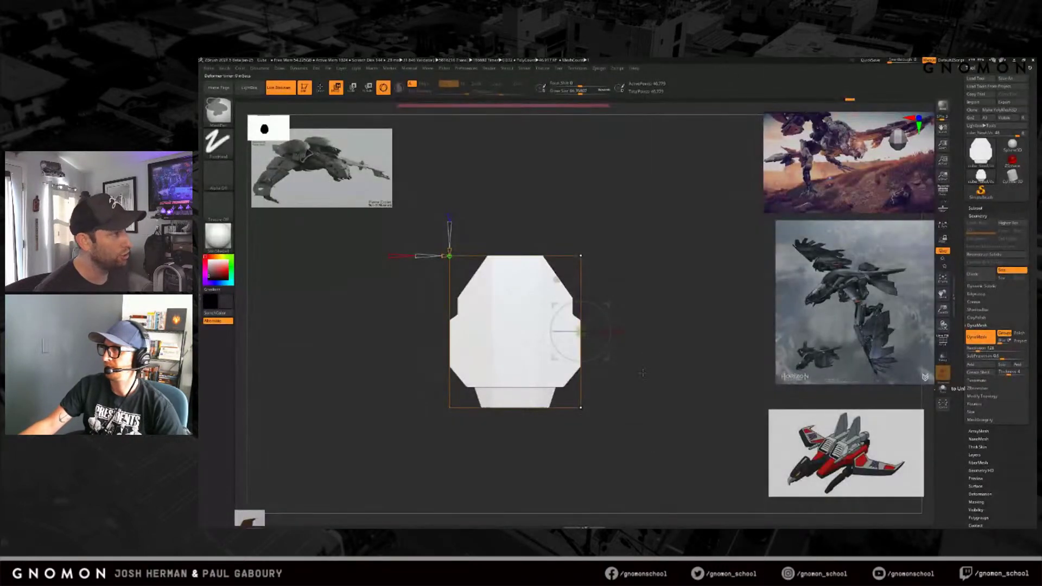
Step: Clear the control-point selection of the slab's Deformer cage and step back and forth through the edit history to restore it
left_click_drag(653, 375, 701, 464, "ctrl")
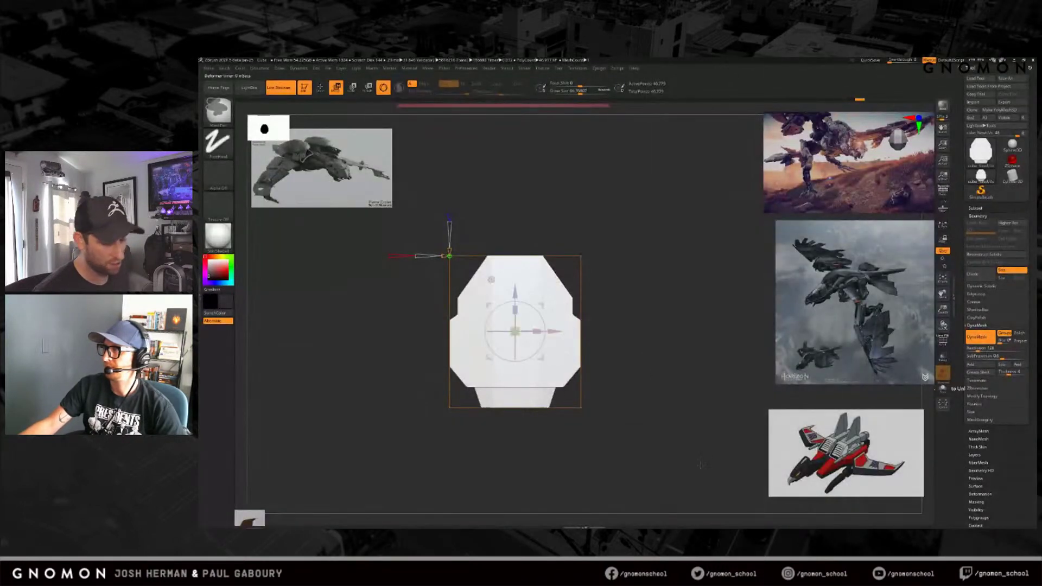
key("ctrl+shift+z")
key("ctrl+shift+z")
key("ctrl+shift+z")
key("ctrl+shift+z")
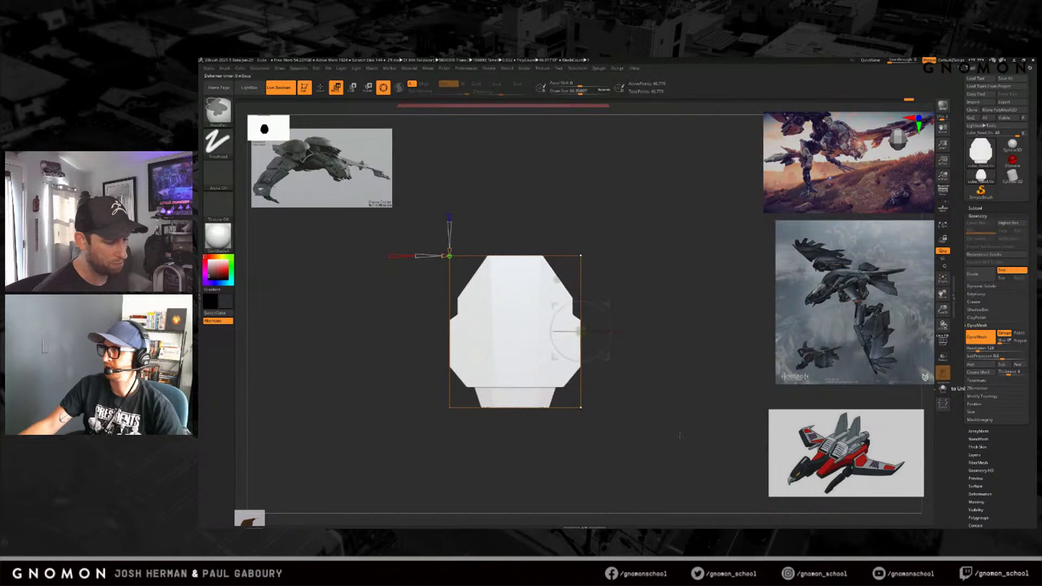
key("ctrl+z")
key("ctrl+z")
key("ctrl+z")
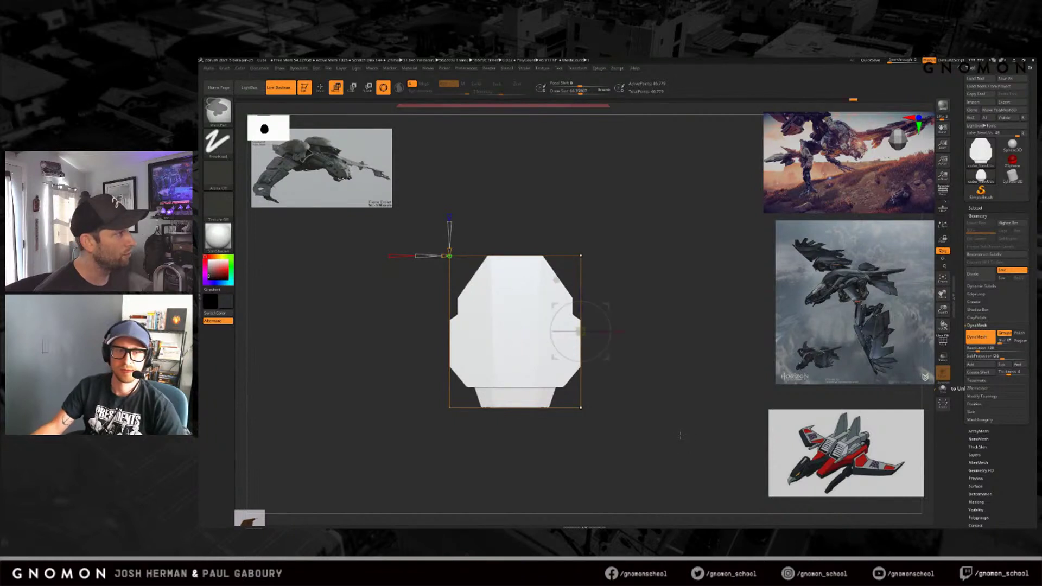
key("ctrl+z")
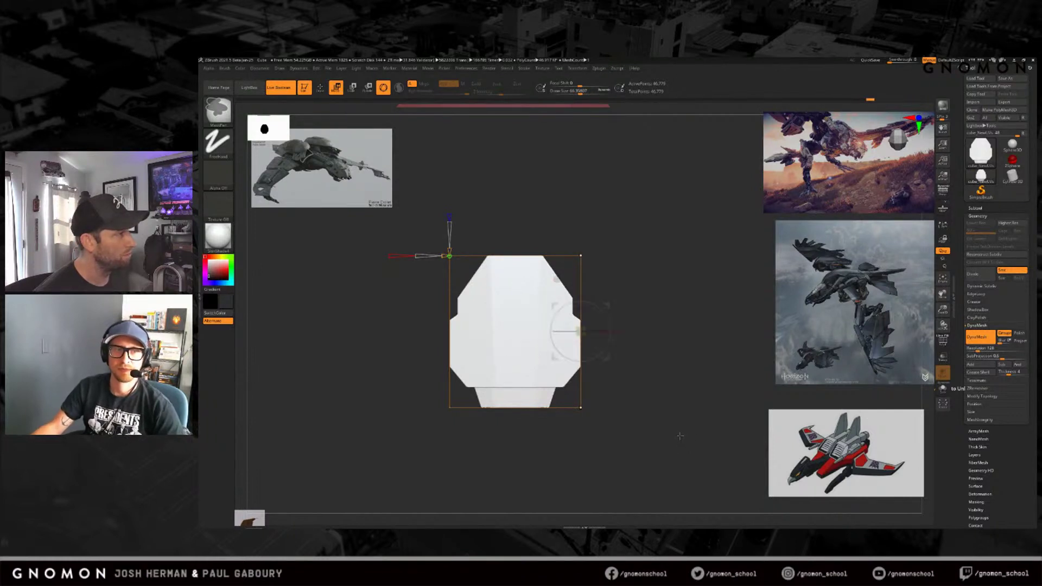
key("ctrl+shift+z")
key("ctrl+shift+z")
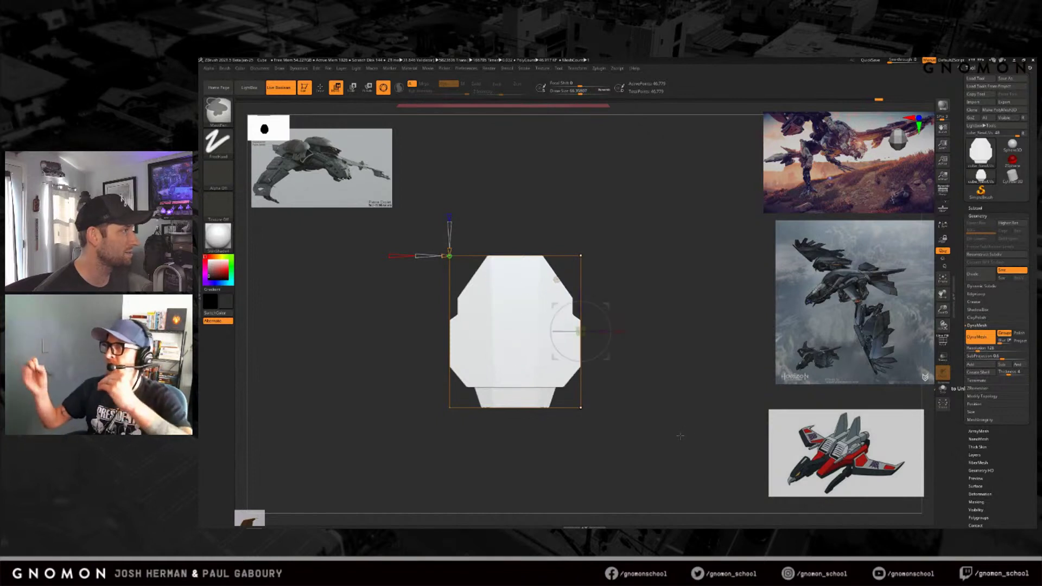
key("ctrl+shift+z")
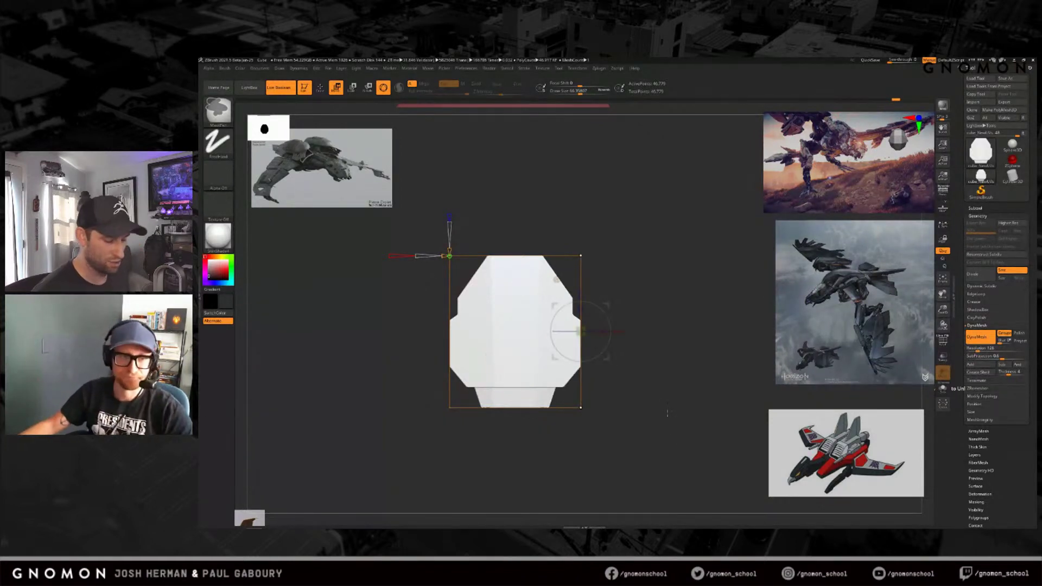
key("ctrl+shift+z")
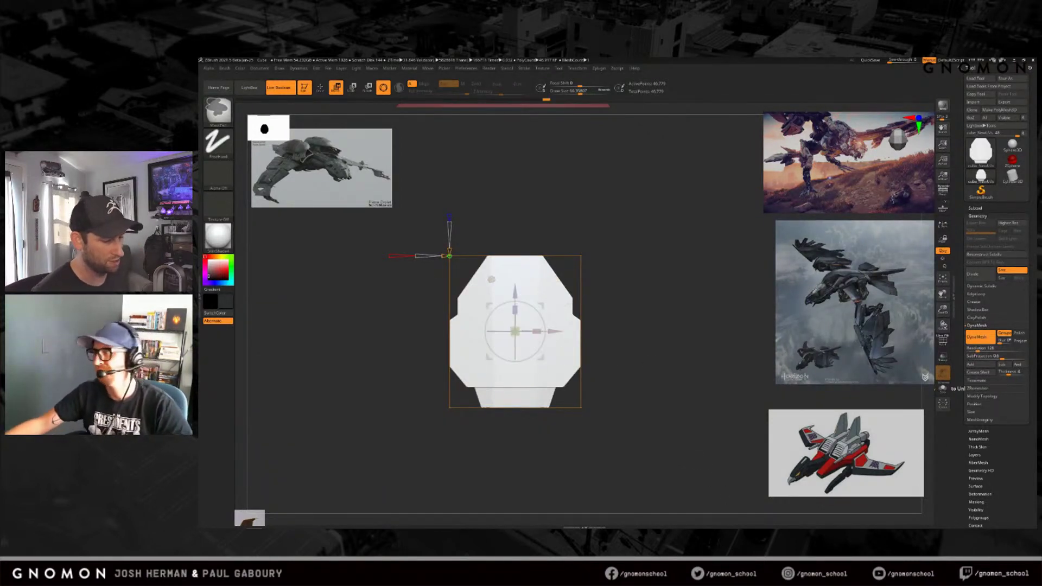
key("ctrl+shift+z")
key("ctrl+shift+z")
key("ctrl+shift+z")
key("ctrl+shift+z")
key("ctrl+shift+z")
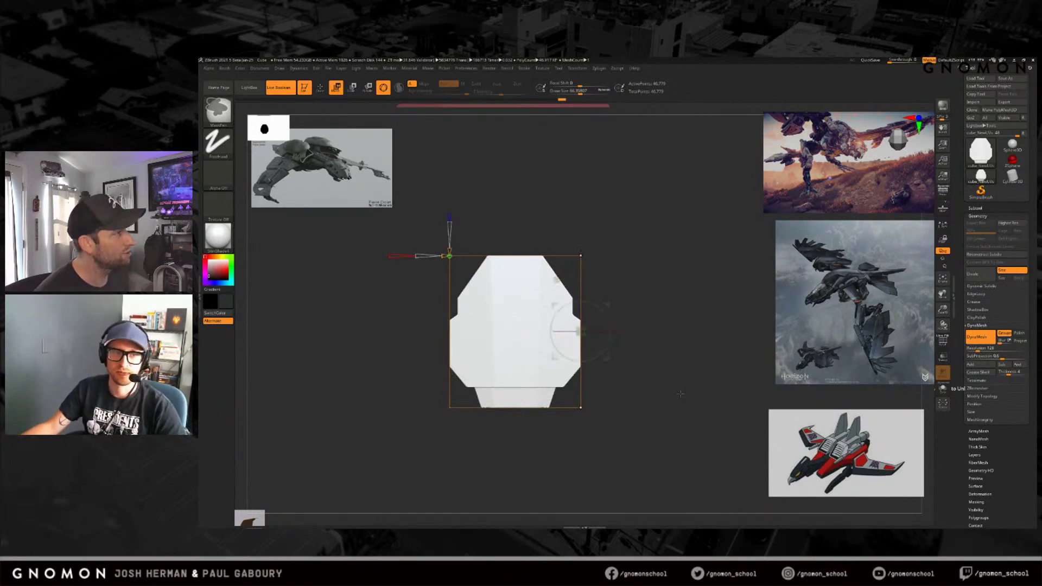
key("ctrl+shift+z")
Step: Show the slab's polyframe from the opposite side and switch from the Deformer cage back to the standard gizmo
mouse_move(660, 437)
left_mouse_down()
mouse_move(654, 396)
mouse_move(661, 411)
left_mouse_up()
key("q")
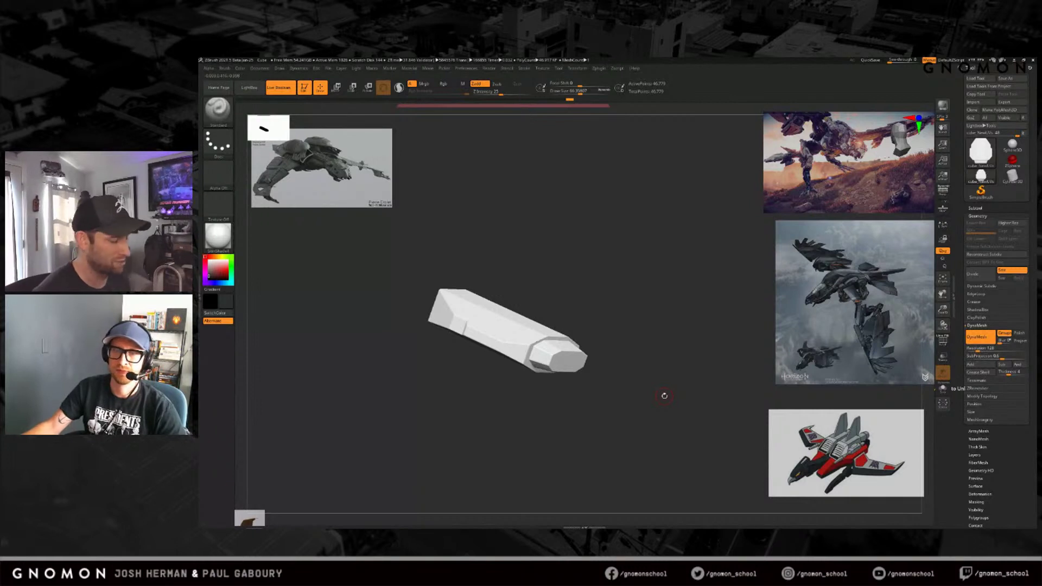
mouse_move(644, 409)
left_mouse_down()
mouse_move(620, 407)
mouse_move(613, 448)
mouse_move(637, 431)
mouse_move(637, 397)
mouse_move(673, 413)
mouse_move(658, 390)
mouse_move(651, 437)
left_mouse_up()
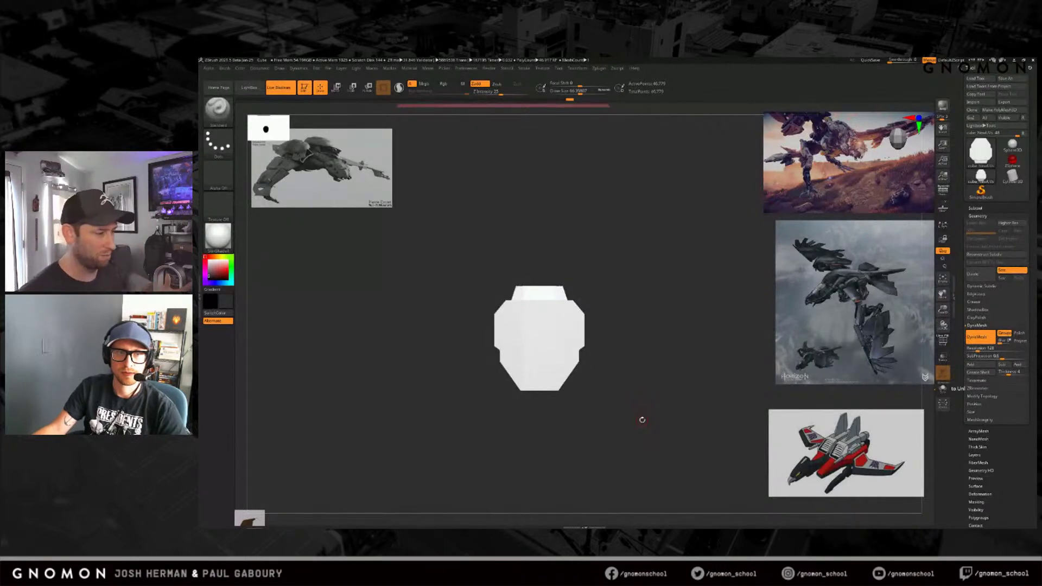
left_click_drag(633, 414, 661, 375)
key("shift+f")
left_click_drag(646, 433, 648, 375)
key("w")
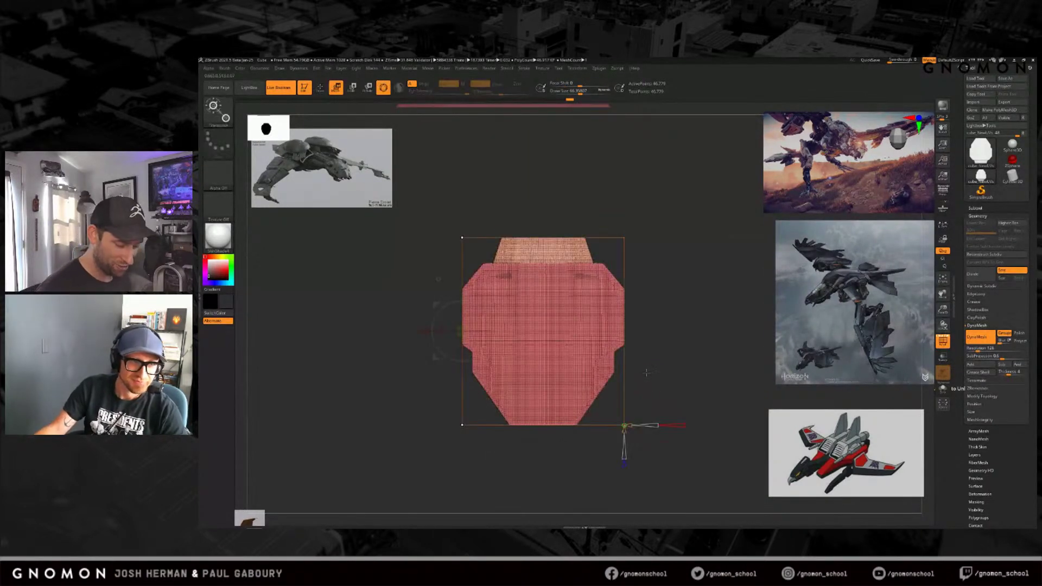
left_click(542, 331)
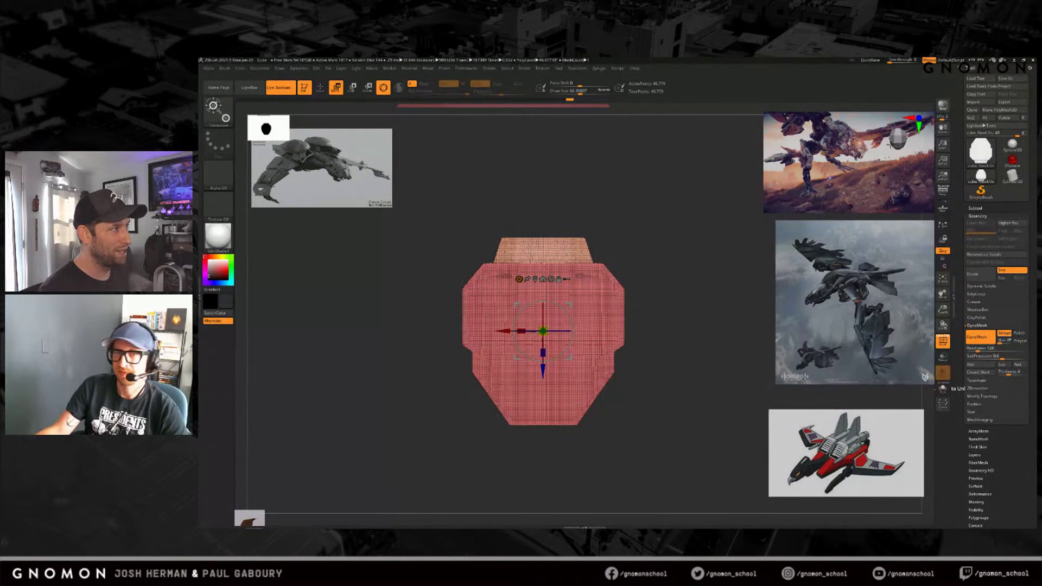
Step: Enlarge the silhouette thumbnail of the model
left_click_drag(288, 140, 422, 239)
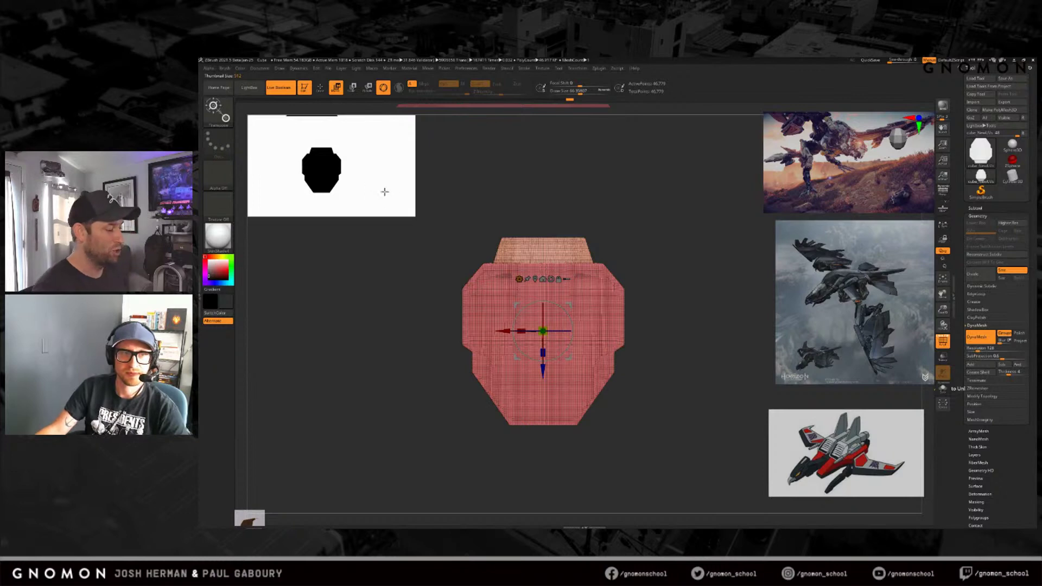
Step: Try the star texture as the silhouette thumbnail's background and turn the texture off again
key("t")
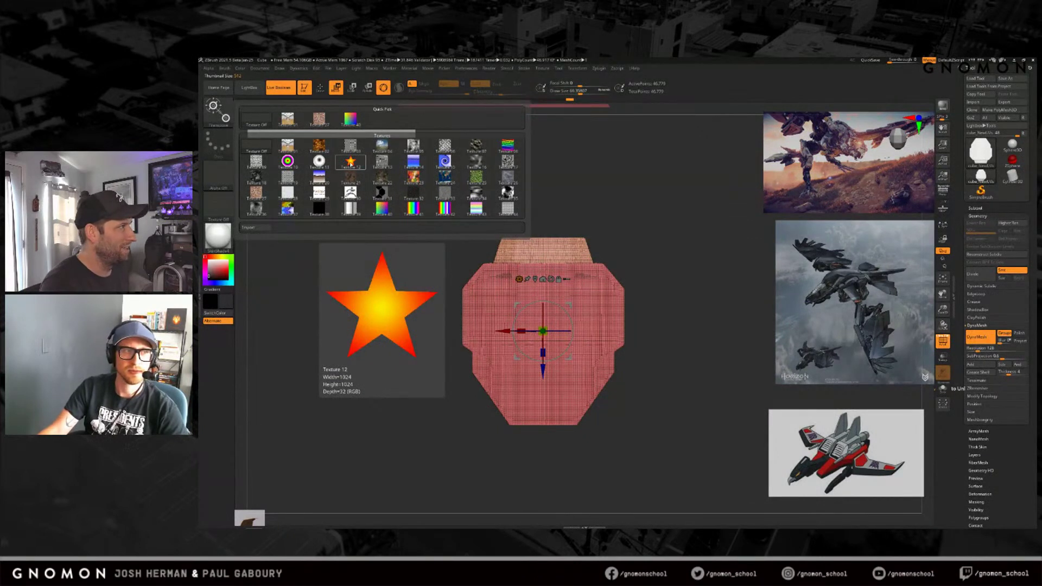
left_click(350, 162)
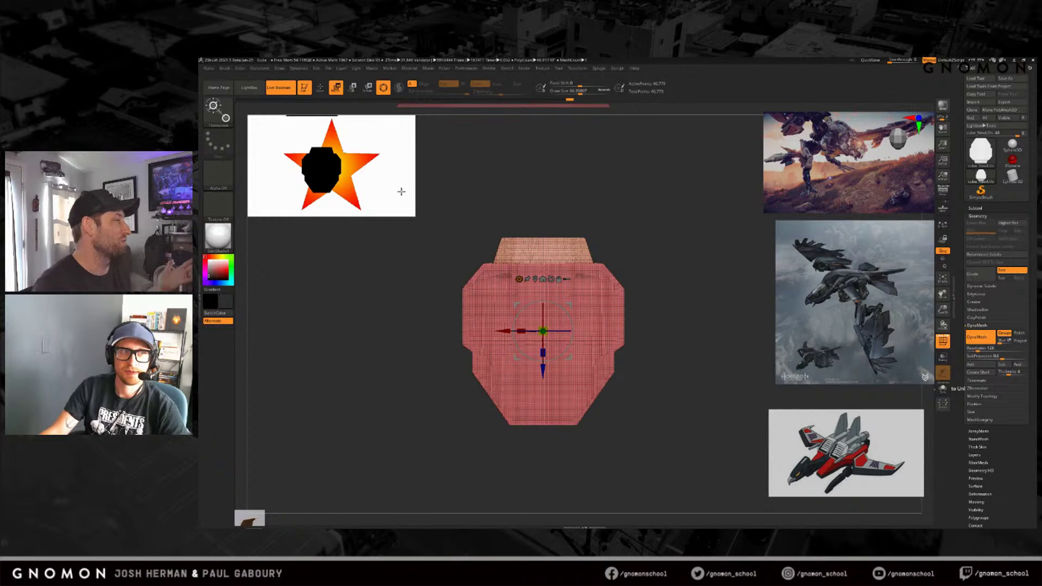
left_click(406, 211)
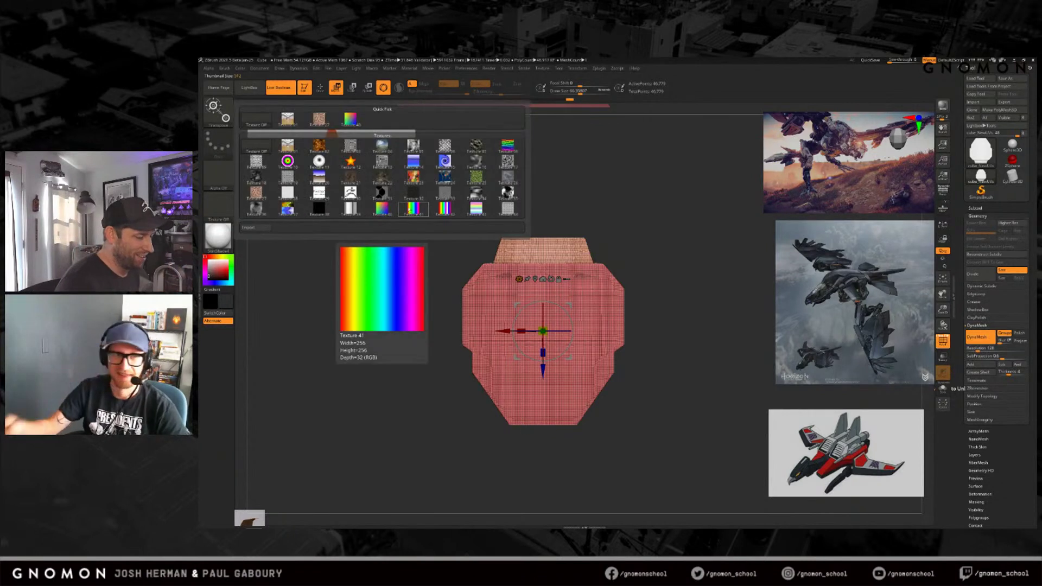
left_click(257, 121)
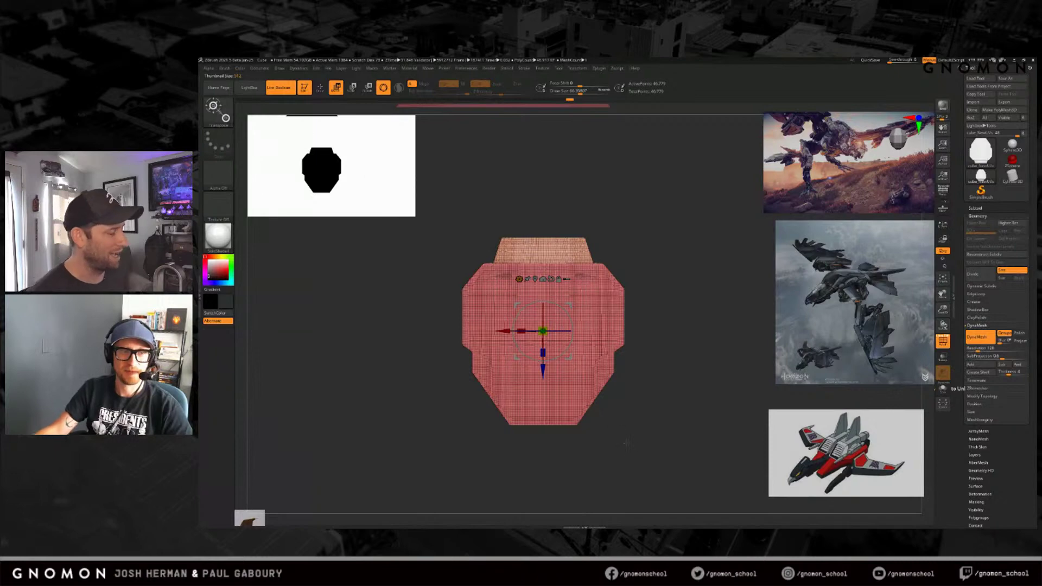
Step: Duplicate the slab sideways with the gizmo and replace the copy with a cube primitive
left_click_drag(592, 399, 687, 370)
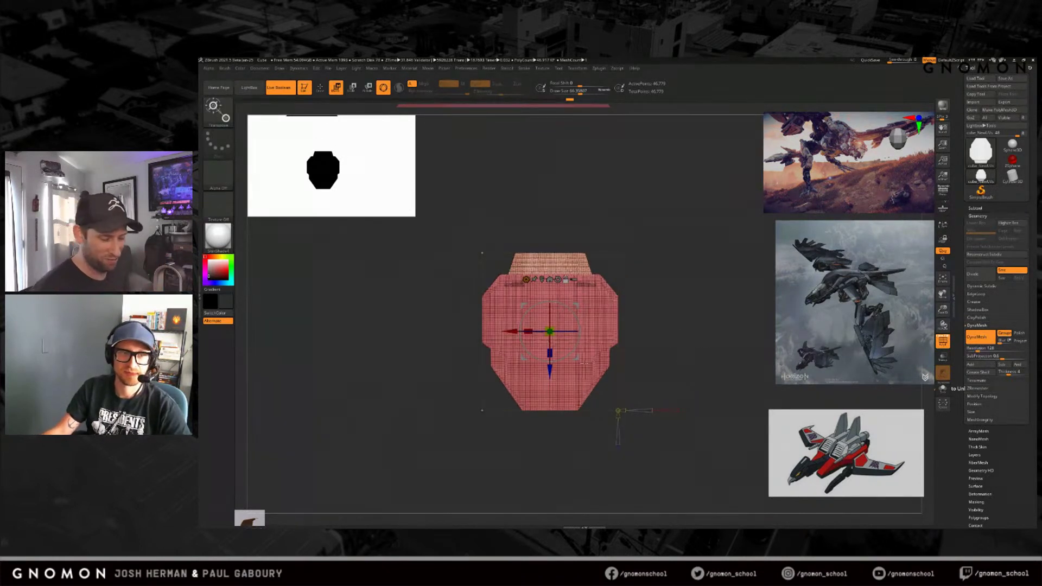
left_click_drag(584, 362, 464, 425)
left_click(434, 288)
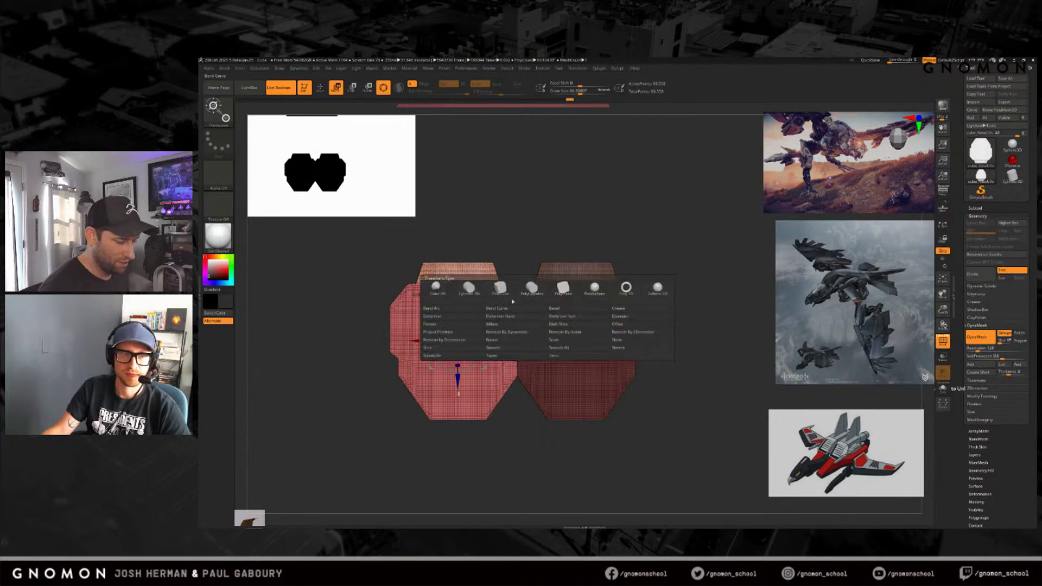
left_click(505, 292)
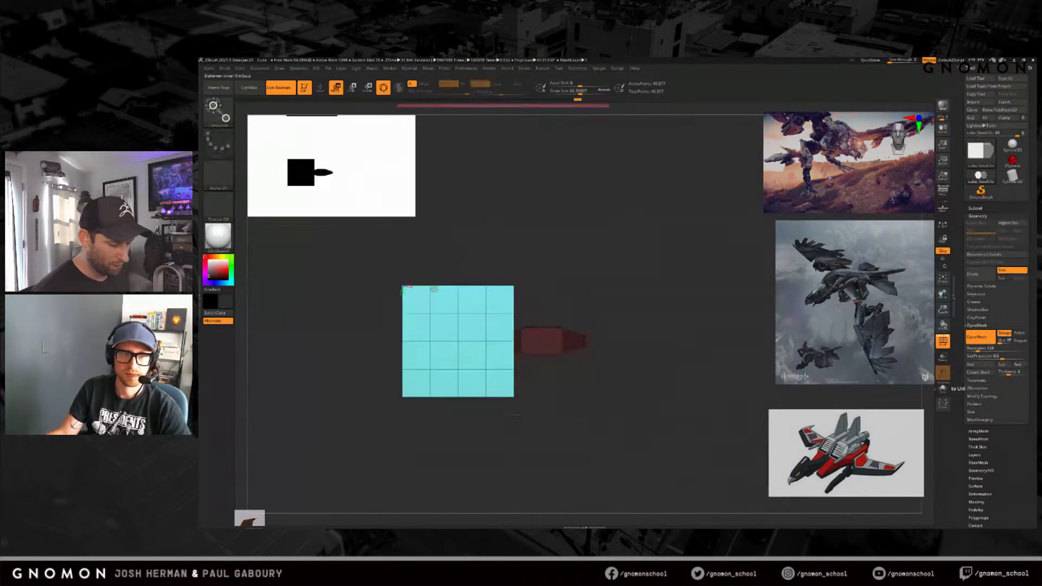
Step: Scale the new cube down in height into a thin flat plate that overlaps the slab's side
left_click_drag(556, 429, 555, 449, "alt")
left_click_drag(499, 313, 506, 357)
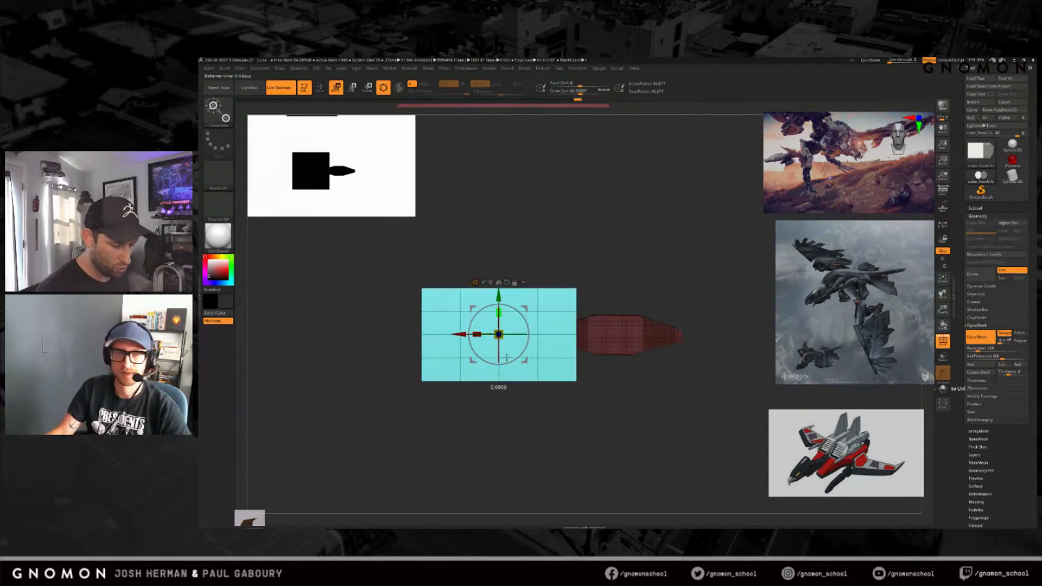
left_click_drag(562, 392, 587, 455)
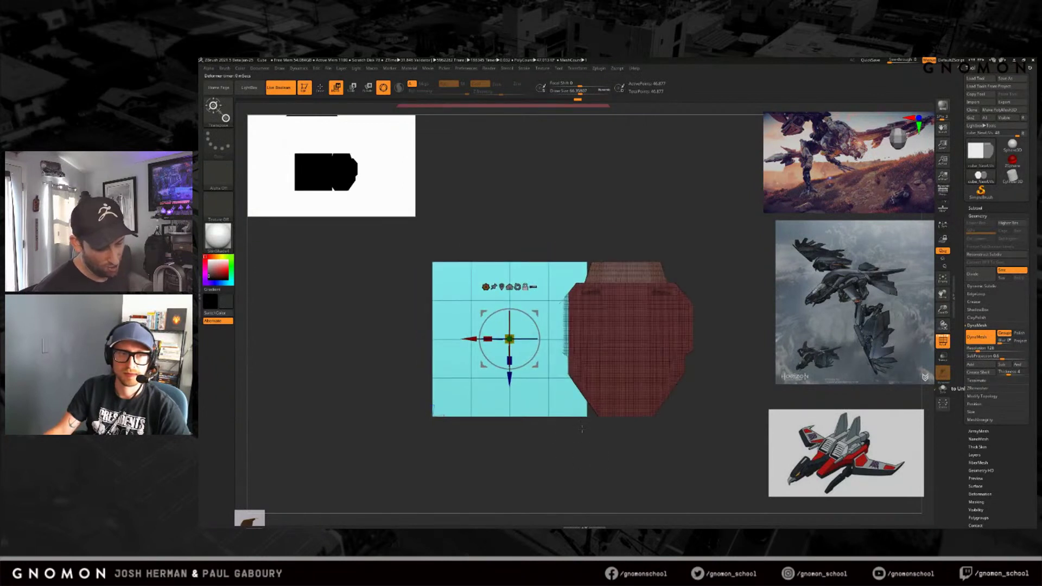
left_click_drag(510, 362, 510, 319)
left_click_drag(604, 467, 594, 415, "alt")
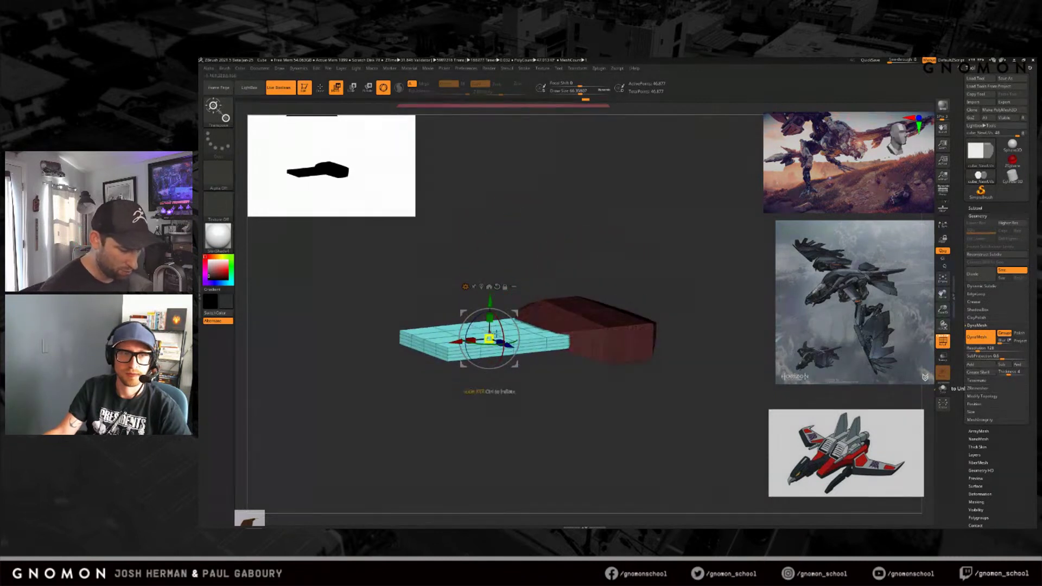
mouse_move(564, 413)
left_mouse_down()
mouse_move(562, 434)
mouse_move(558, 413)
left_mouse_up()
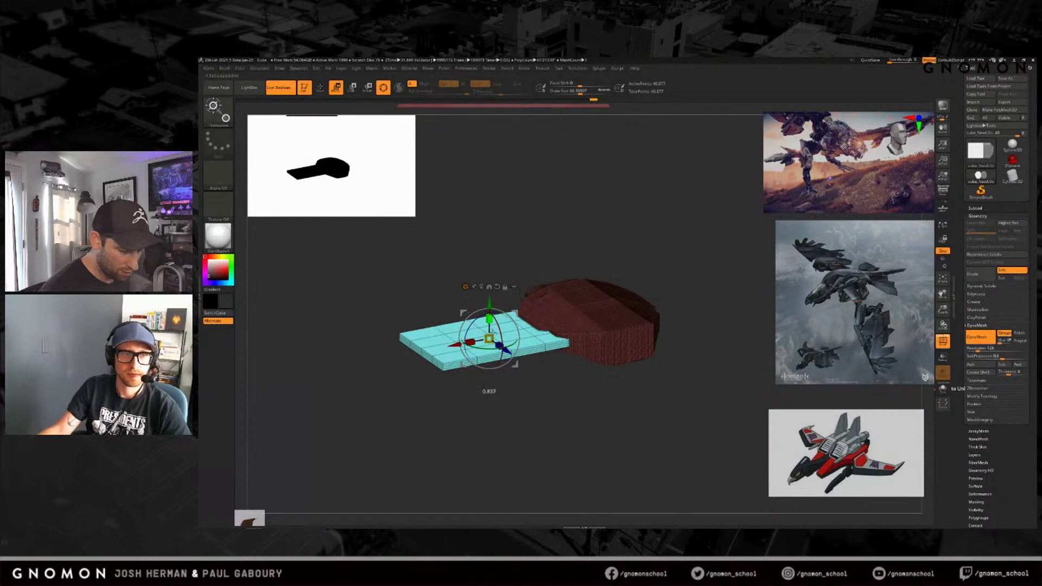
Step: Clear the mask to re-DynaMesh the plate with the slab, and mask everything except the plate's polygroup
mouse_move(551, 411)
left_mouse_down("ctrl")
mouse_move(573, 455)
mouse_move(610, 486)
mouse_move(600, 421)
mouse_move(568, 414)
left_mouse_up("ctrl")
mouse_move(637, 400)
left_mouse_down("alt")
mouse_move(612, 399)
mouse_move(630, 419)
left_mouse_up("alt")
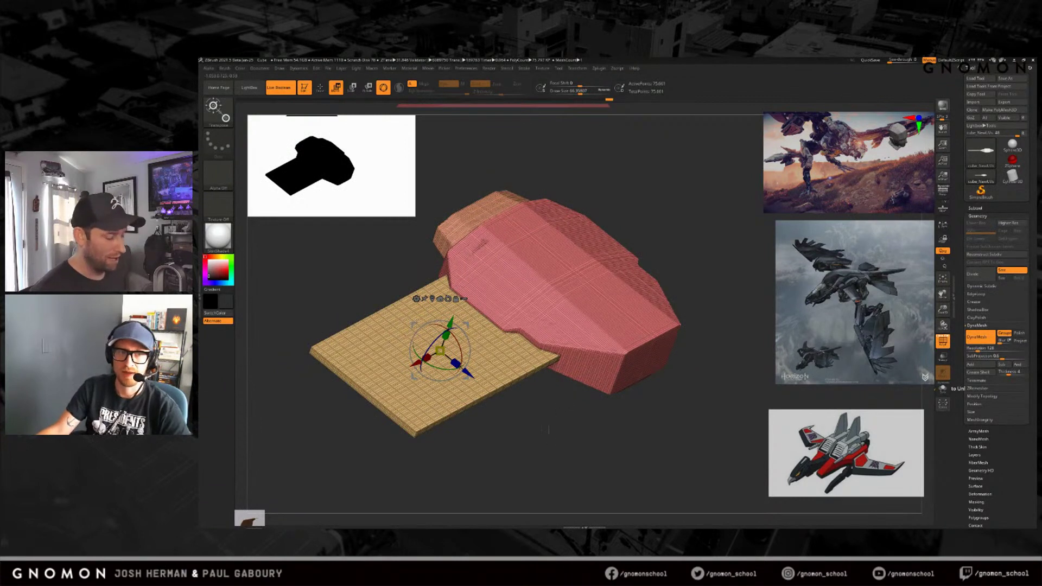
left_click(490, 350, "ctrl")
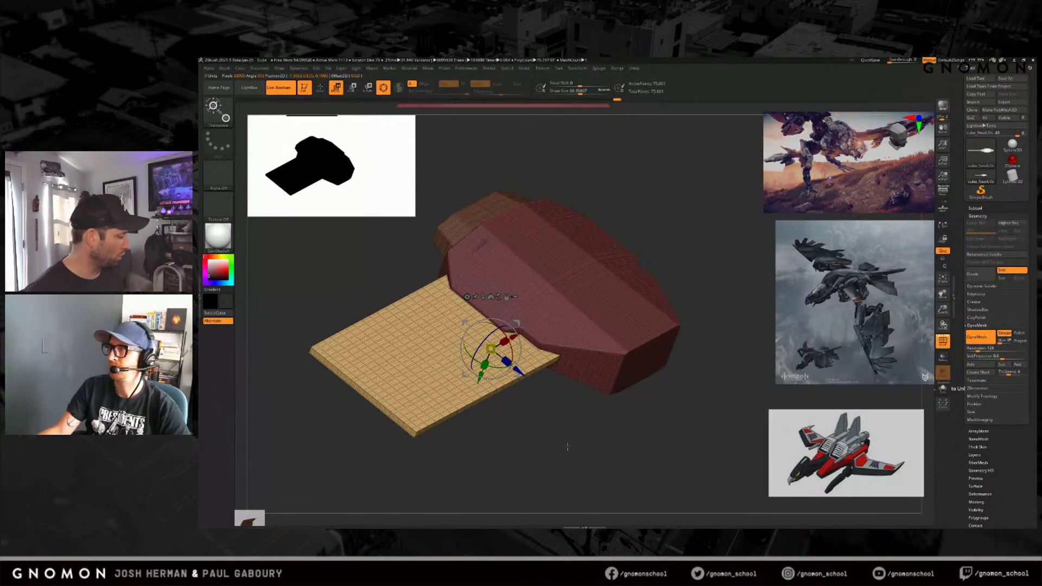
Step: Load the DemoSoldier figure from the LightBox tool library and solo its polygrouped body
key("comma")
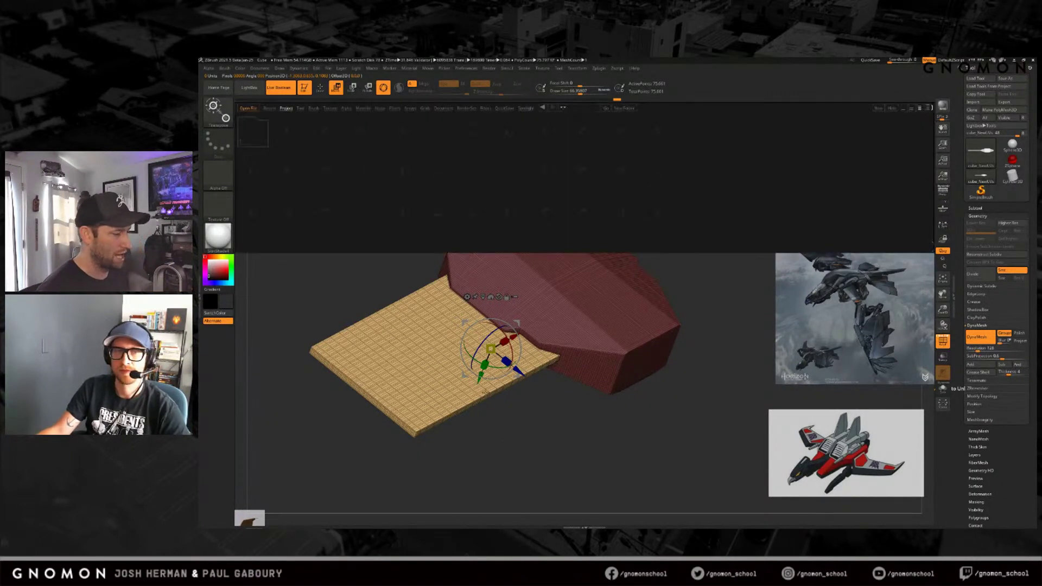
left_click(300, 108)
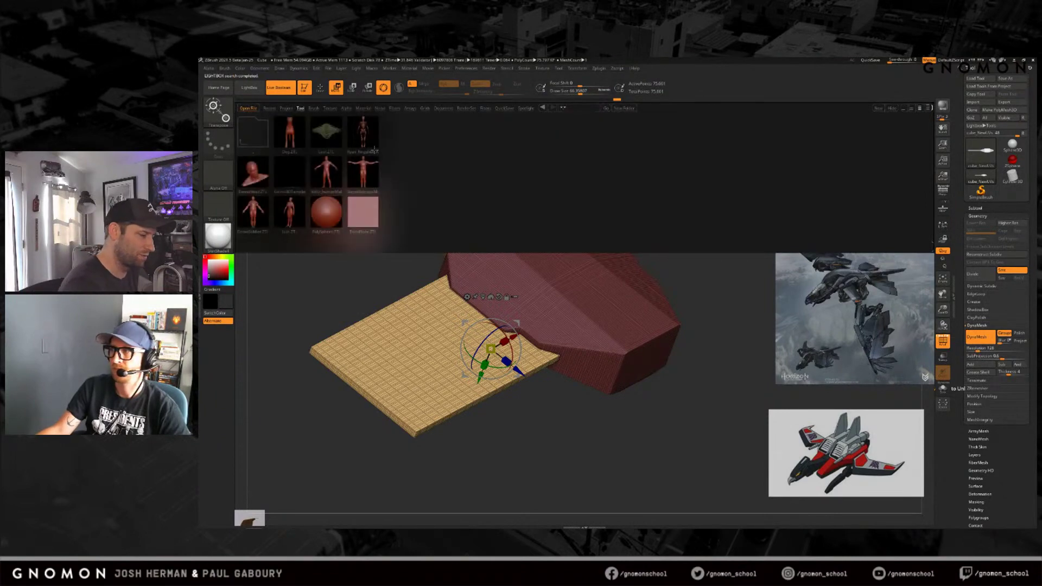
double_click(253, 211)
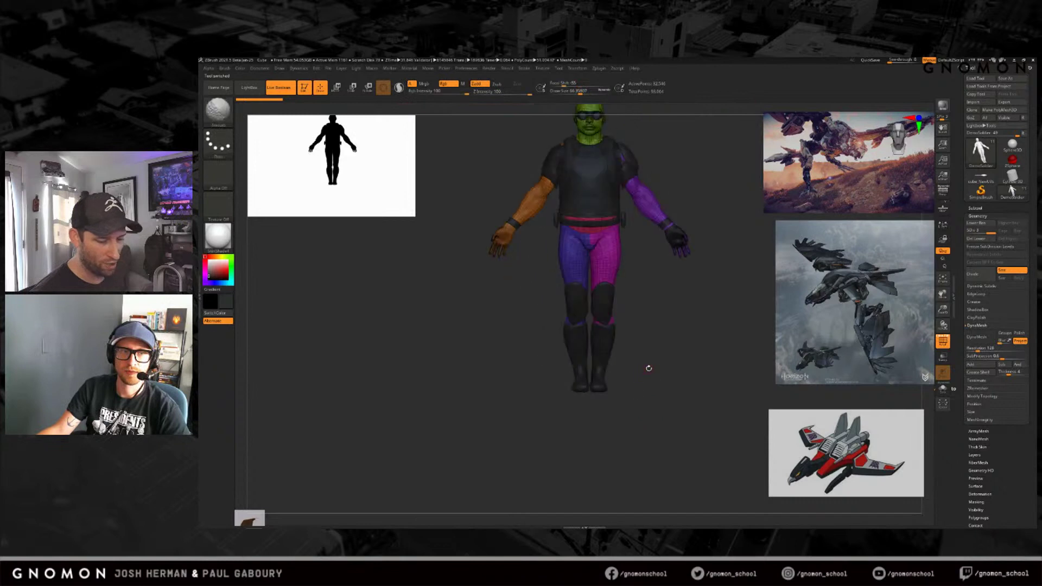
left_click(942, 388)
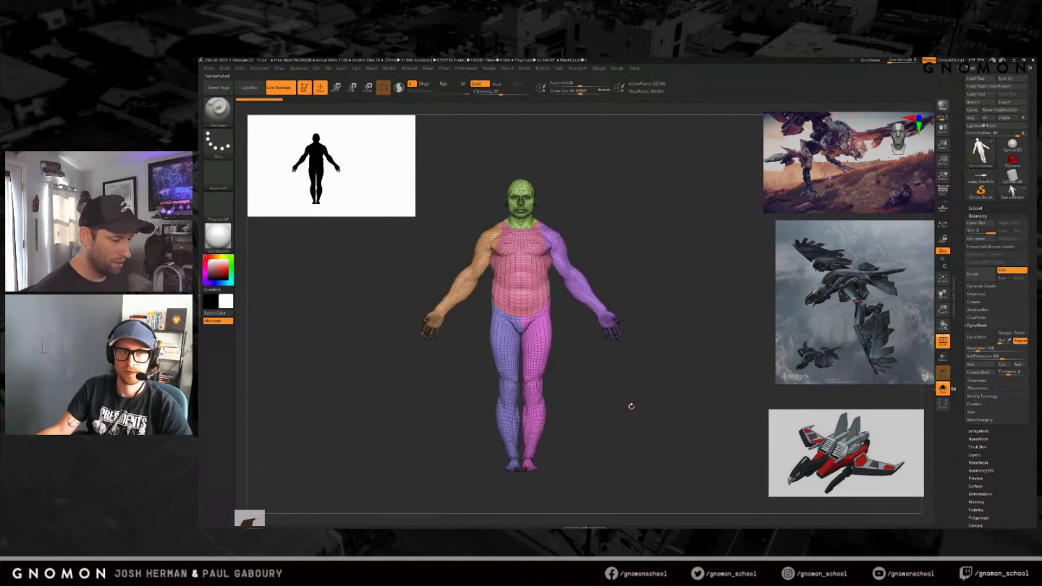
right_click_drag(625, 411, 628, 386, "ctrl")
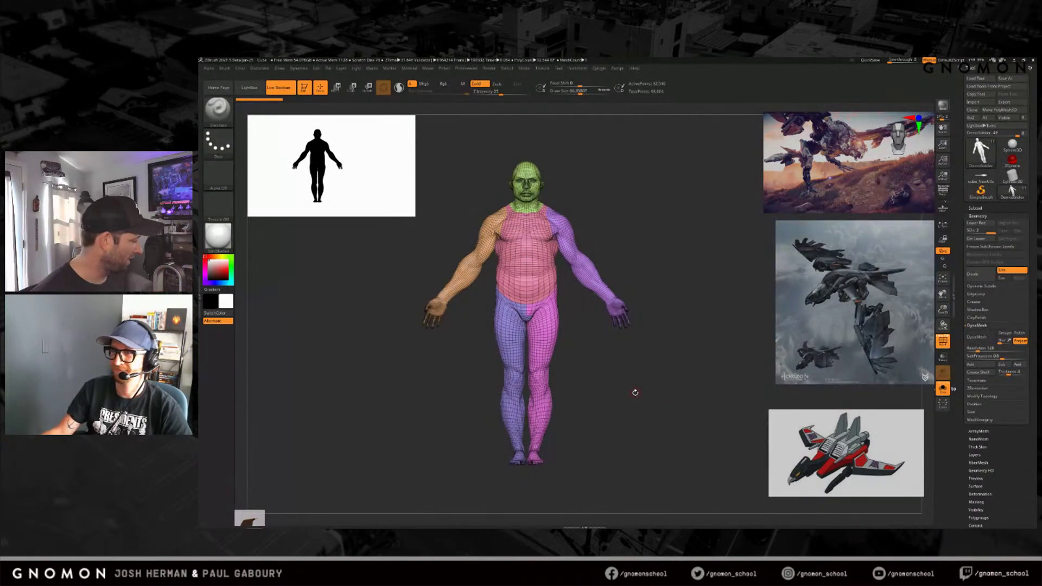
Step: Mask everything except the figure's purple arm using the gizmo, and switch back to the slab model
key("w")
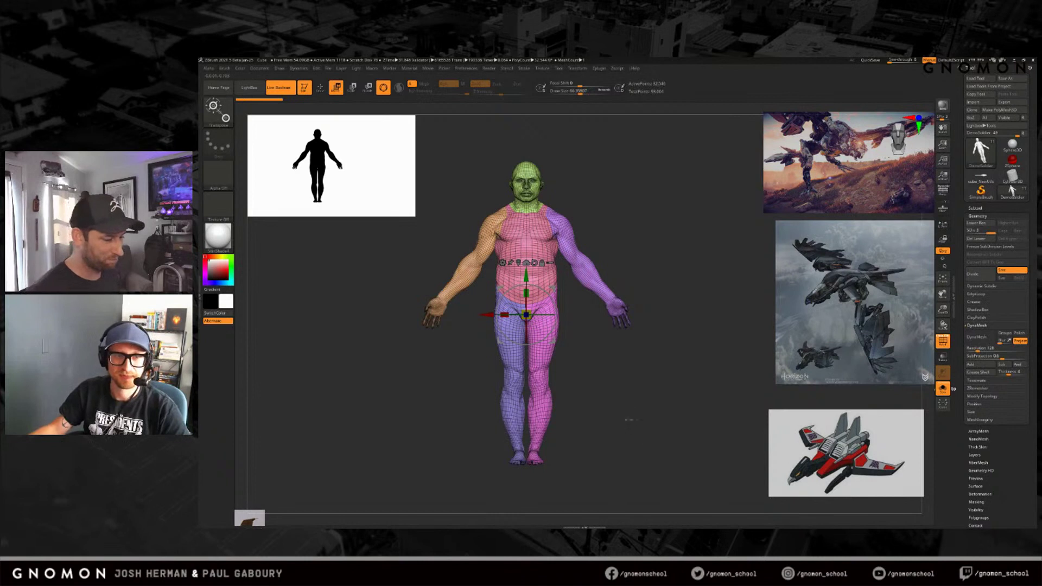
left_click(572, 259, "ctrl")
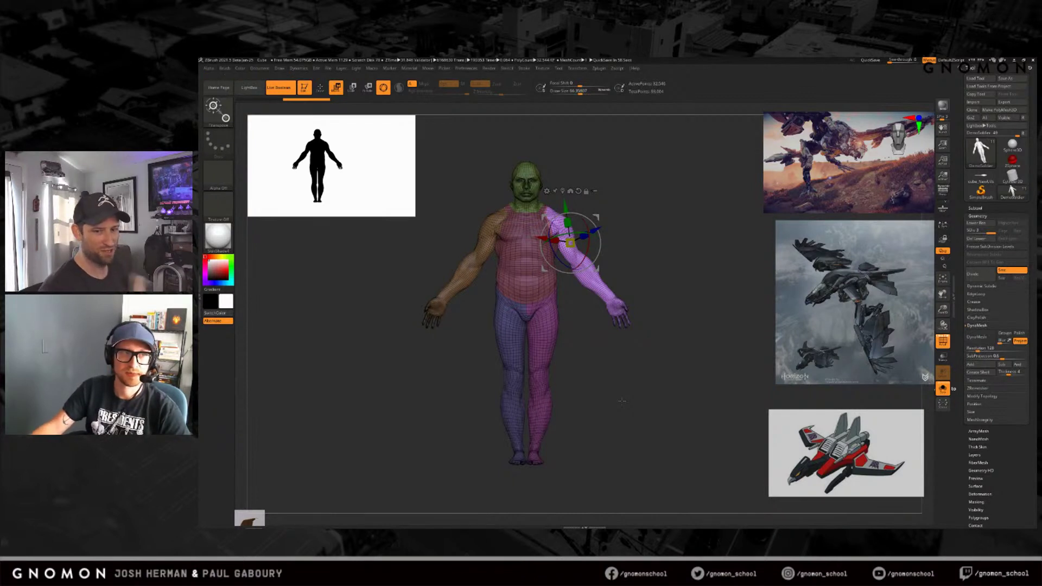
left_click(981, 179)
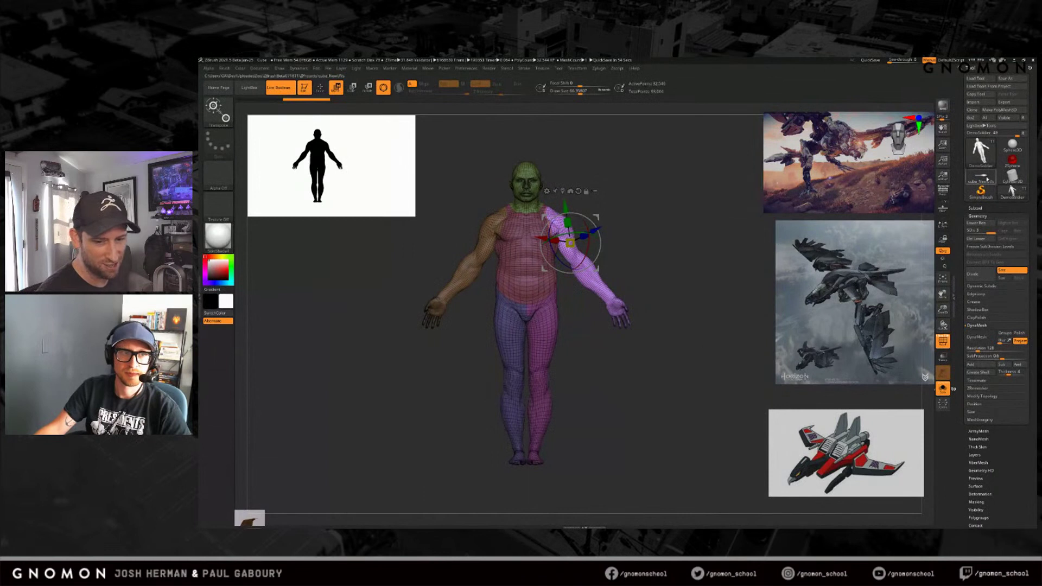
Step: Move the grey creature reference image directly below the silhouette thumbnail
left_click_drag(575, 418, 634, 408)
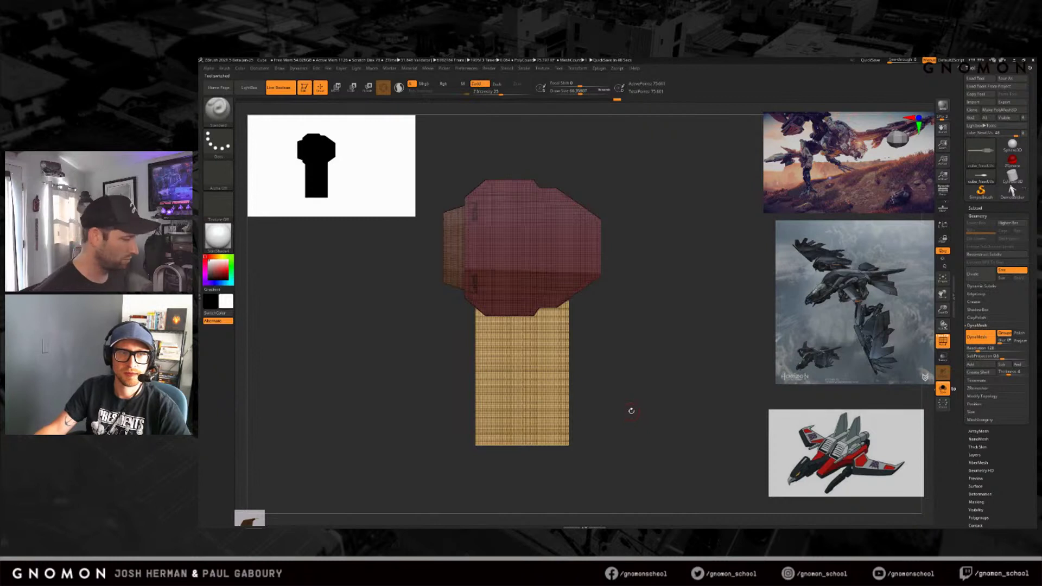
key("z")
left_click_drag(353, 171, 310, 276)
key("z")
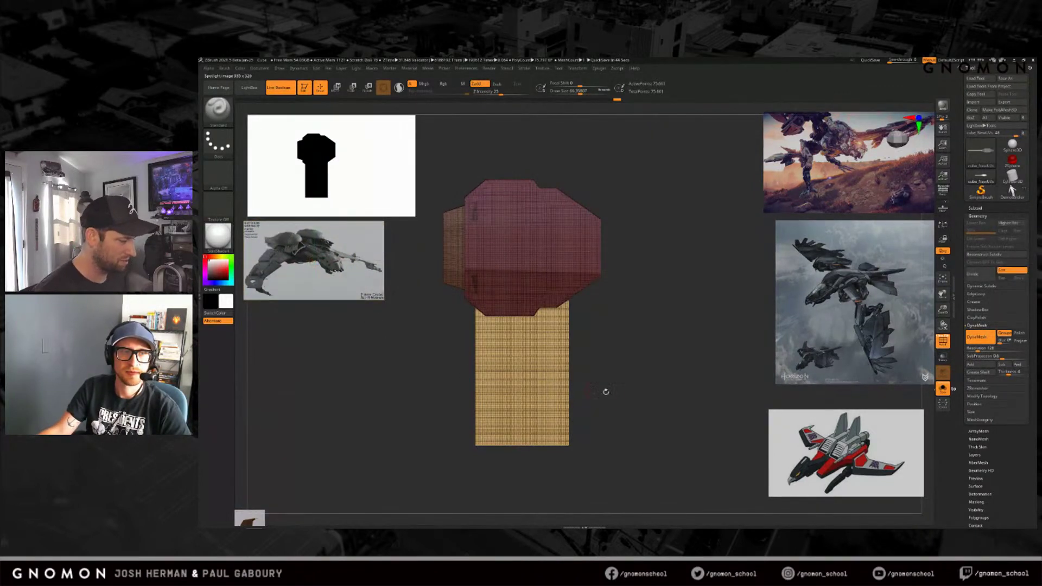
Step: Clip both long sides of the plate at an angle so it narrows toward its outer end
left_click_drag(621, 411, 637, 392, "alt")
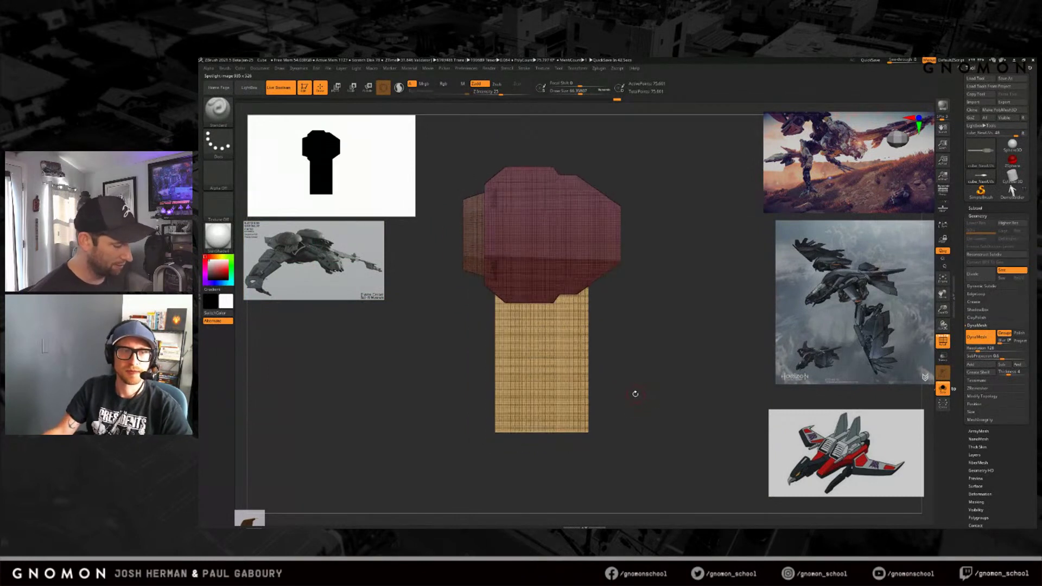
left_click_drag(523, 474, 491, 222, "ctrl+shift")
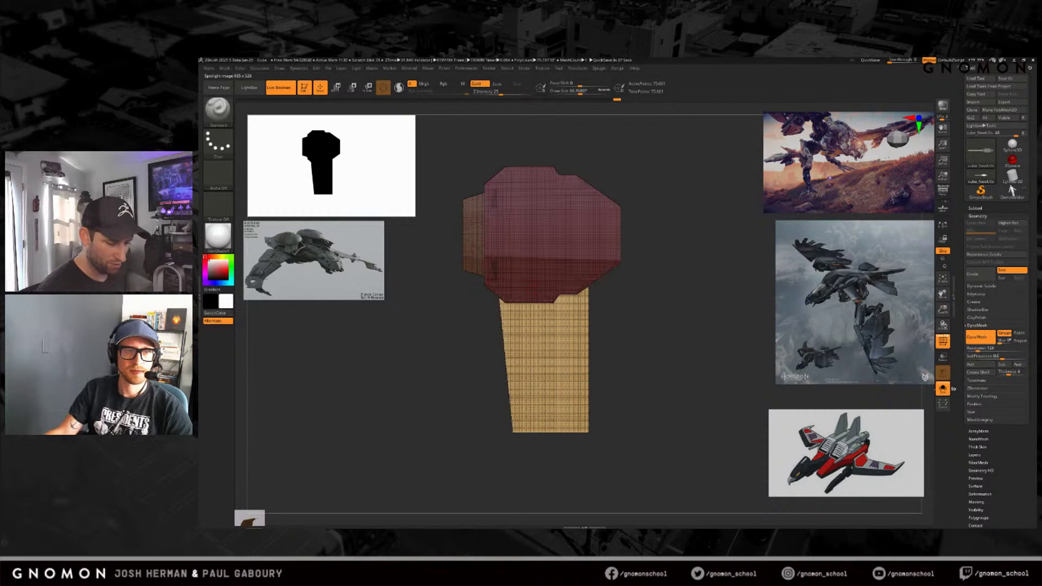
left_click_drag(605, 154, 545, 475, "ctrl+shift")
Step: Keep only the plate's polygroup unmasked and place the gizmo pivot at its inner end beside the slab
left_click_drag(601, 444, 570, 398, "alt")
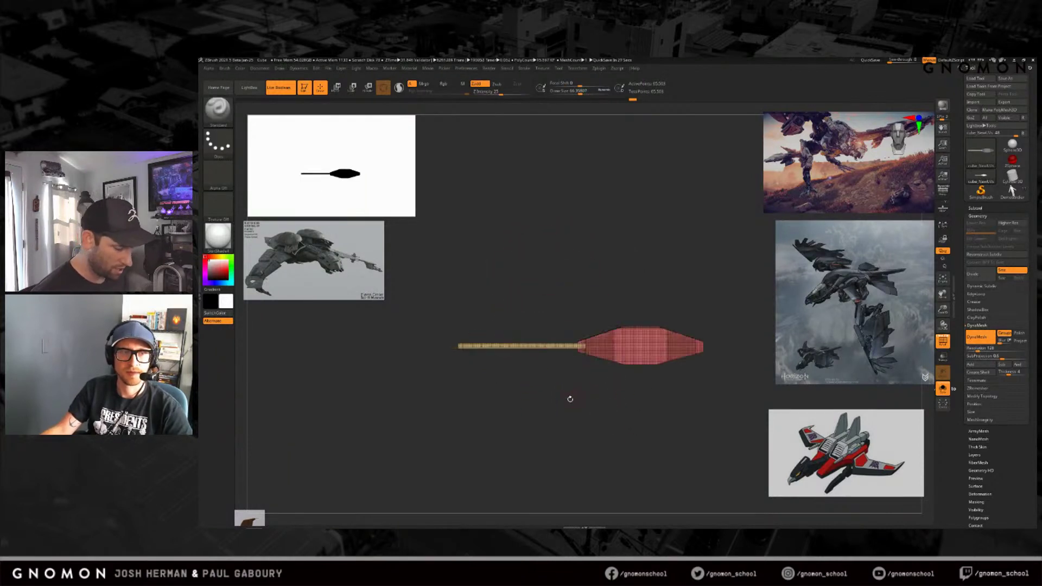
key("w")
left_click(494, 345, "ctrl")
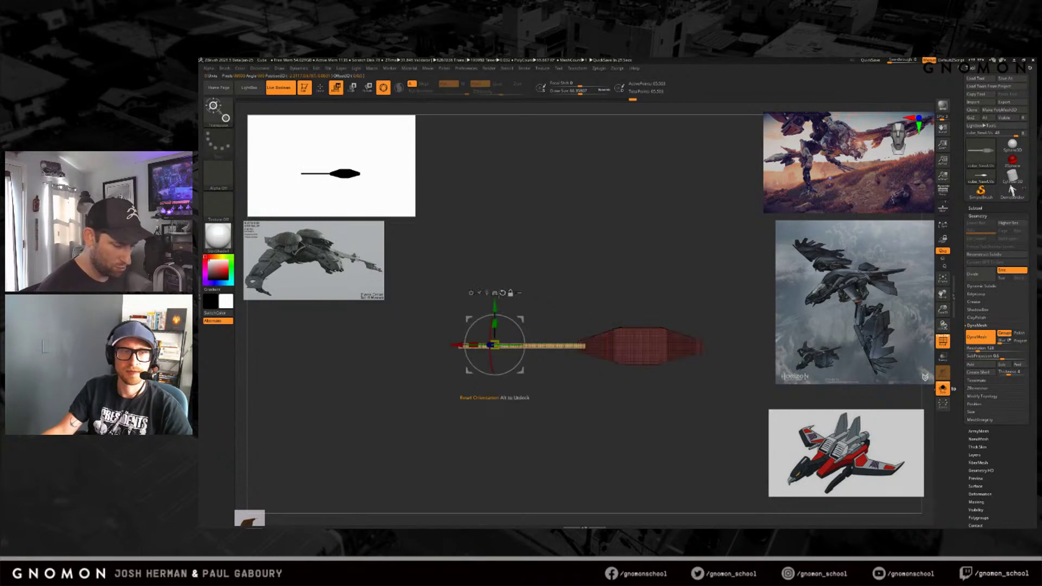
left_click_drag(457, 345, 543, 345, "alt")
right_click_drag(570, 326, 607, 359, "ctrl")
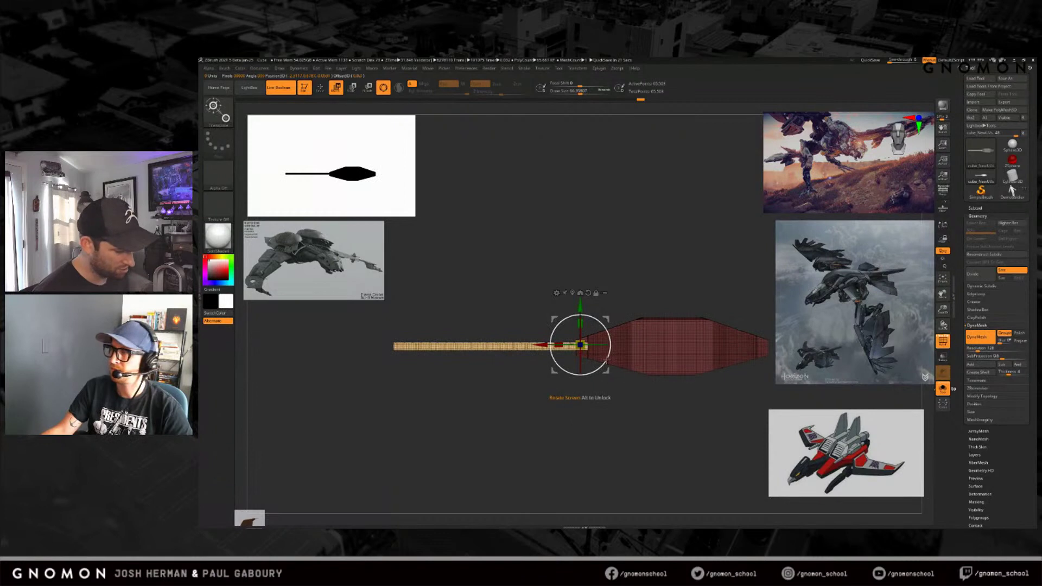
Step: Try tilting the plate downward about its inner end and undo the rotation
left_click_drag(606, 360, 609, 354)
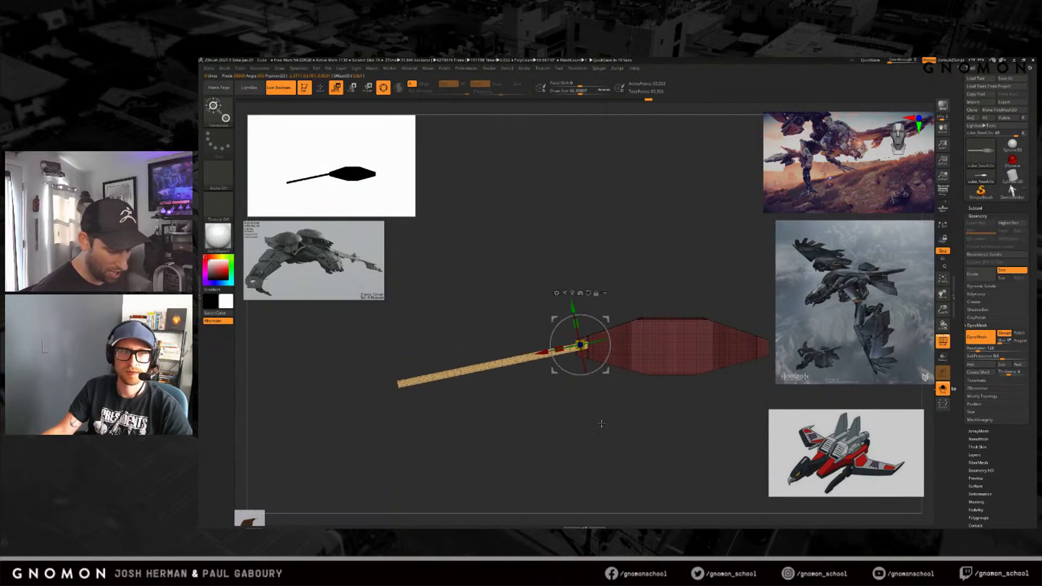
key("ctrl+z")
key("w")
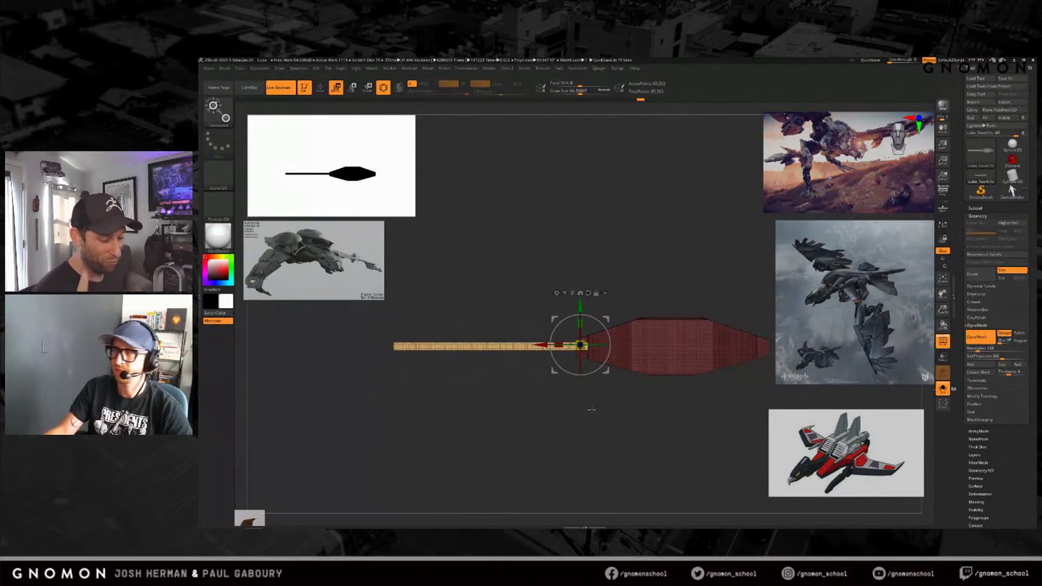
Step: Viewed from the plate's outer end, clip its thickness at an angle toward one edge, then clear the mask and re-DynaMesh
left_click_drag(591, 423, 597, 428)
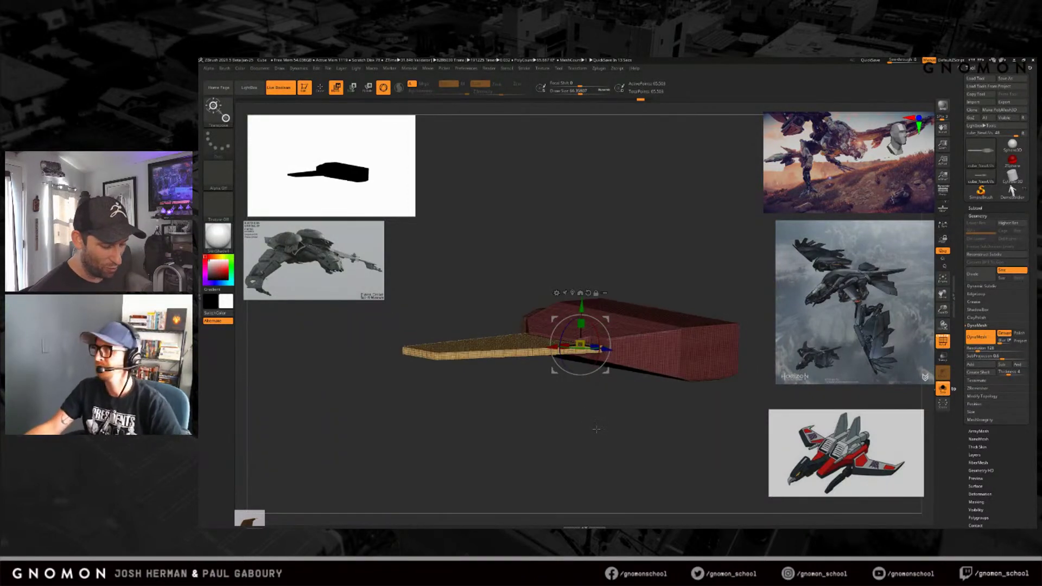
key("q")
mouse_move(596, 429)
right_mouse_down()
mouse_move(613, 420)
mouse_move(610, 441)
mouse_move(496, 397)
right_mouse_up()
left_click_drag(387, 384, 673, 367, "ctrl+shift")
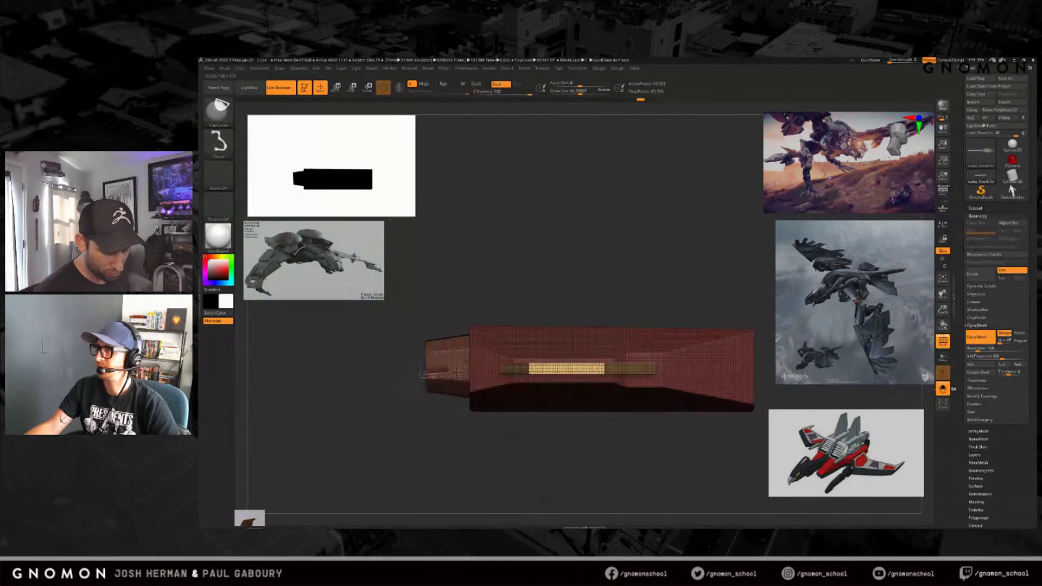
mouse_move(599, 431)
left_mouse_down()
mouse_move(582, 448)
mouse_move(591, 439)
mouse_move(584, 431)
mouse_move(602, 424)
mouse_move(574, 444)
mouse_move(581, 449)
left_mouse_up()
key("Escape")
key("ctrl+shift")
mouse_move(444, 324)
left_mouse_down("ctrl+shift")
mouse_move(668, 353)
mouse_move(721, 382)
mouse_move(833, 408)
mouse_move(823, 407)
left_mouse_up("ctrl+shift")
mouse_move(573, 433)
left_mouse_down()
mouse_move(653, 479)
mouse_move(628, 446)
mouse_move(620, 473)
mouse_move(614, 433)
mouse_move(592, 437)
left_mouse_up()
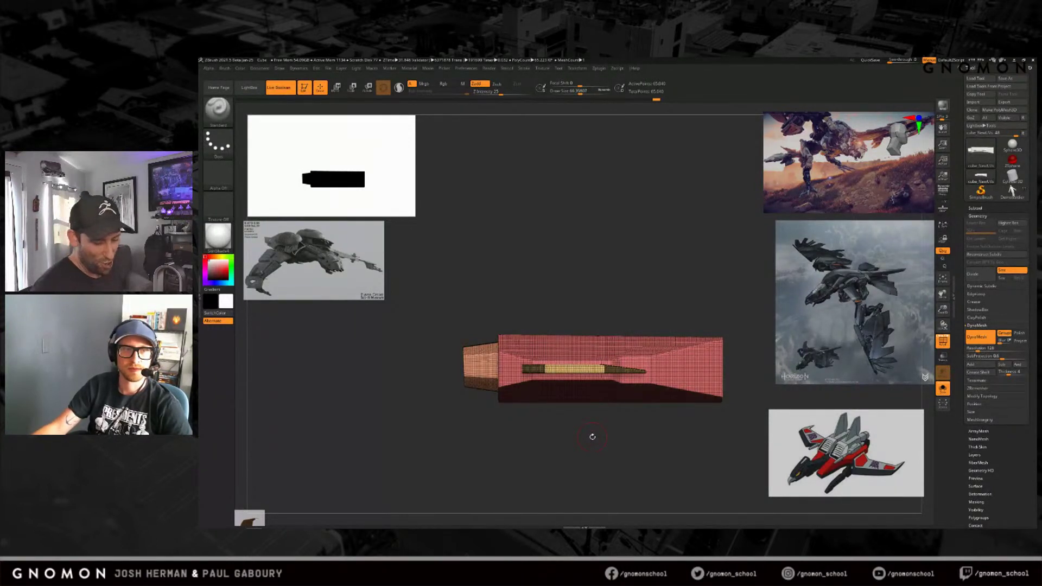
Step: Change the model's display to a darker grey standard material without the polygroup wireframe
mouse_move(680, 448)
left_mouse_down()
mouse_move(628, 438)
mouse_move(617, 446)
mouse_move(631, 434)
mouse_move(617, 447)
left_mouse_up()
left_click(230, 242)
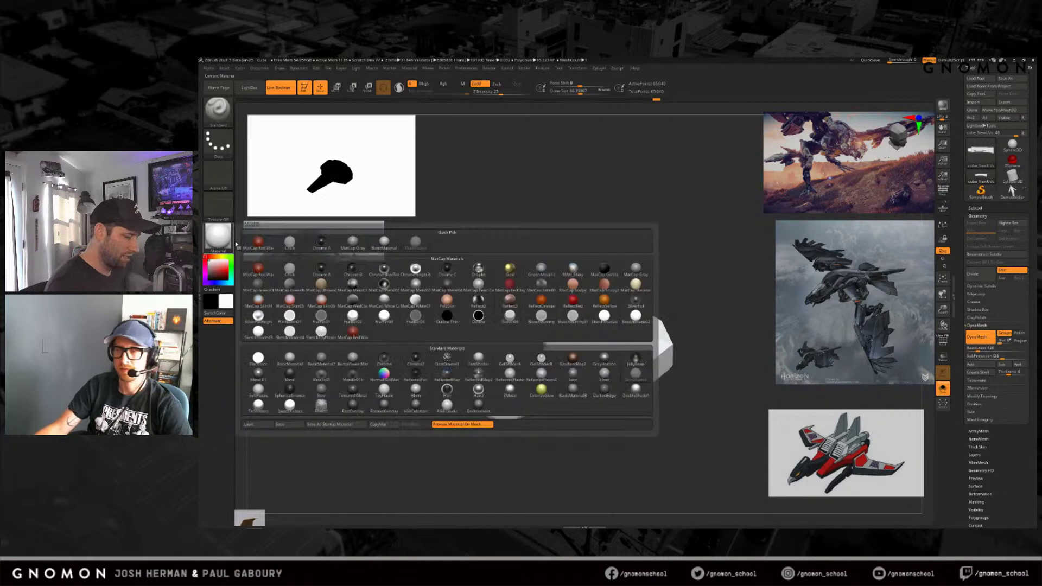
left_click(321, 357)
left_click_drag(626, 445, 556, 366)
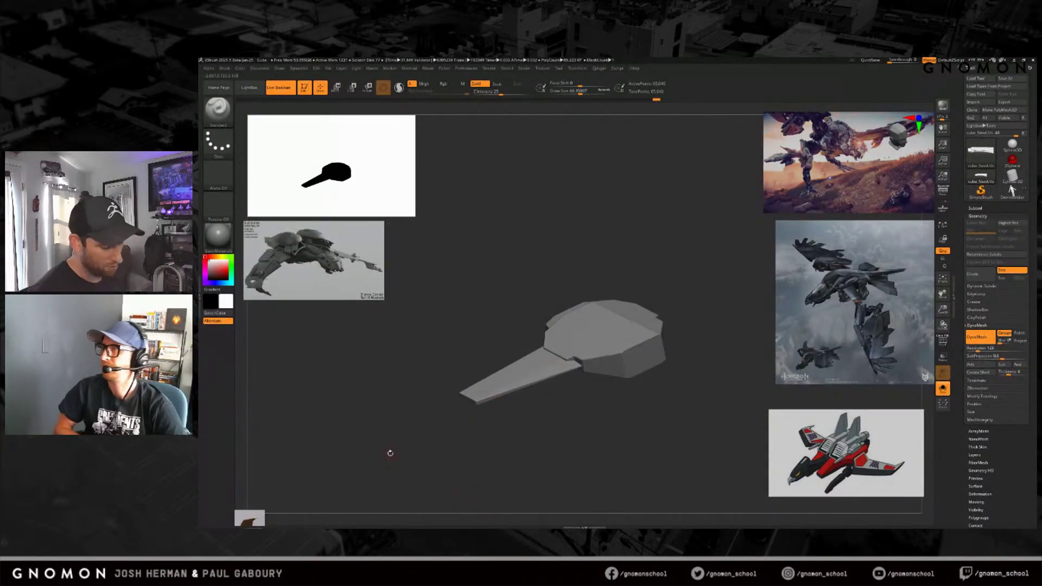
Step: Clip the wing plate's thickness at a shallow angle so it thins toward its outer tip, then re-DynaMesh
left_click_drag(531, 438, 524, 407)
key("ctrl+shift")
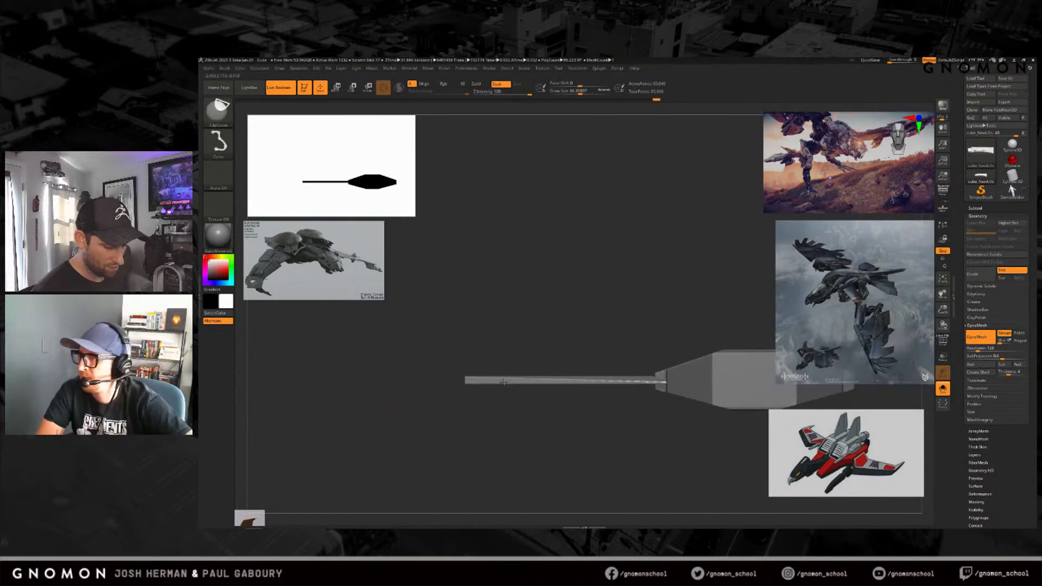
left_click(503, 382, "ctrl+shift")
left_click(512, 431, "ctrl+shift")
left_click_drag(409, 382, 742, 372, "ctrl+shift")
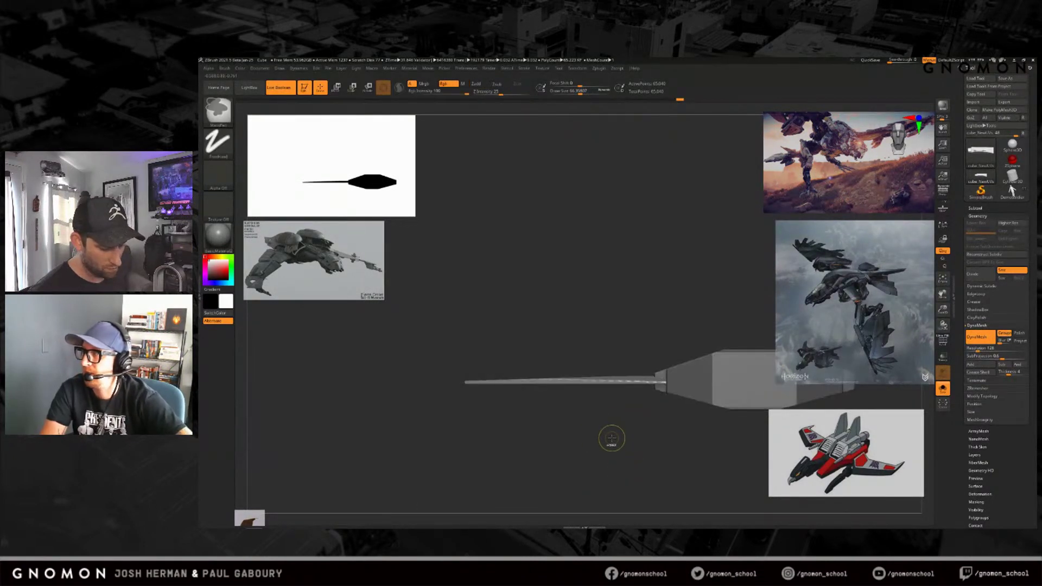
left_click_drag(673, 456, 603, 423, "alt")
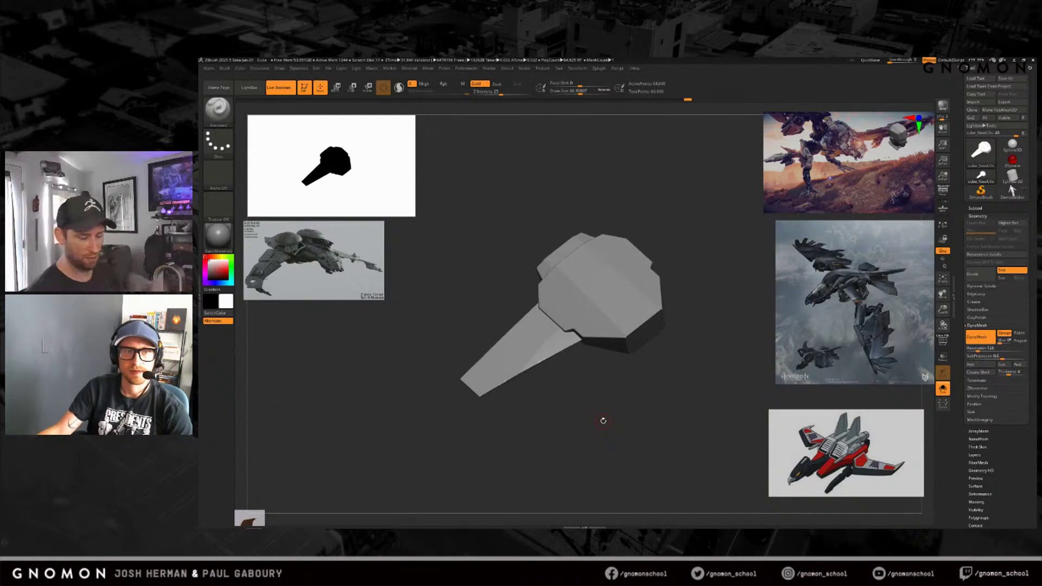
left_click_drag(606, 414, 579, 412)
Step: Keep only the wing plate unmasked and rotate it slightly downward about its inner end beside the body
key("w")
right_click_drag(533, 404, 530, 428, "ctrl")
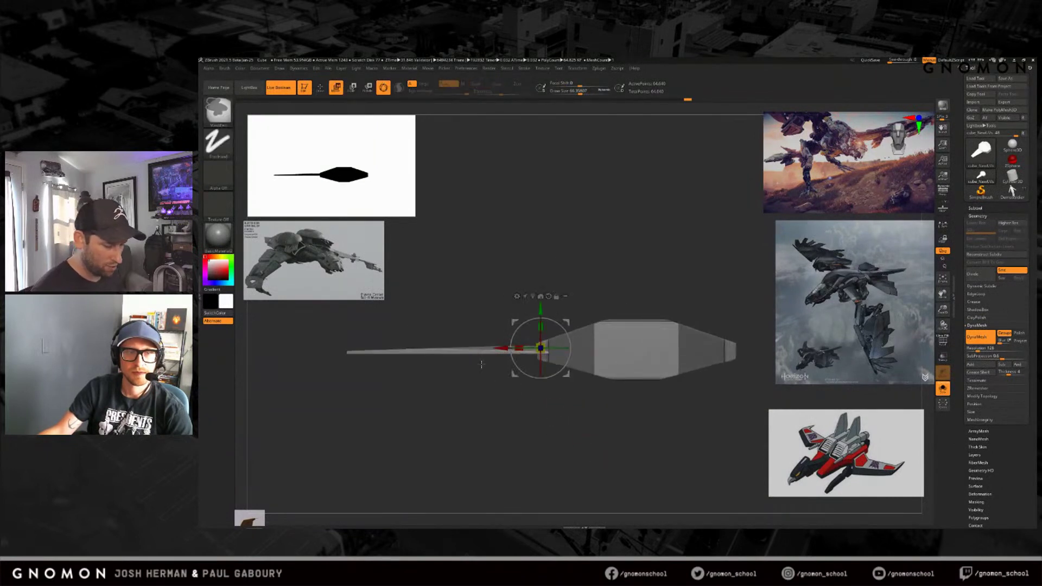
left_click(510, 351, "ctrl")
left_click_drag(439, 352, 515, 359, "alt")
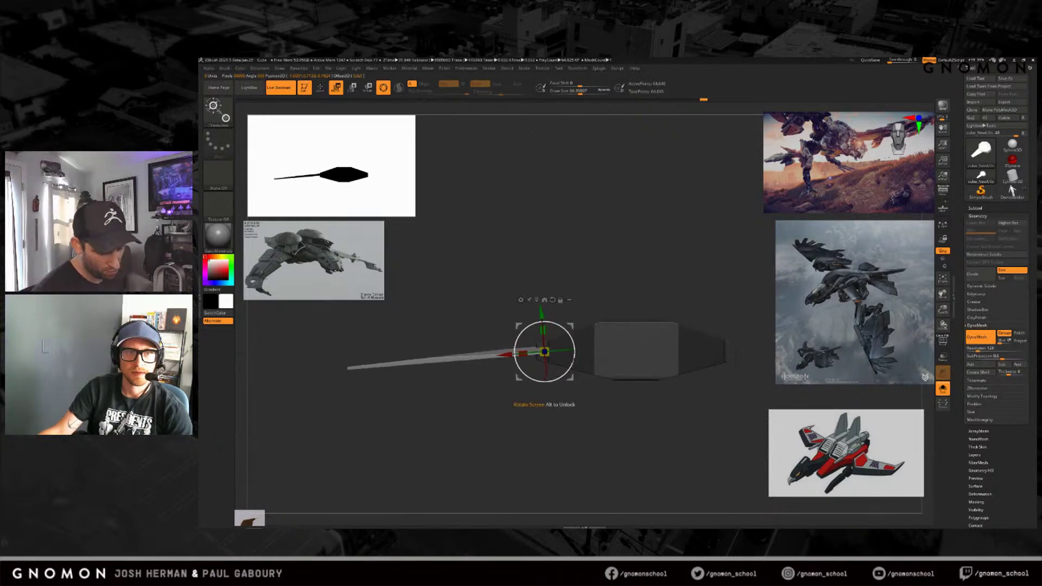
mouse_move(586, 417)
left_mouse_down()
mouse_move(615, 421)
mouse_move(605, 423)
mouse_move(628, 450)
left_mouse_up()
Step: Mirror and weld the model so the wing plate also appears on the body's opposite side
key("q")
left_click(983, 396)
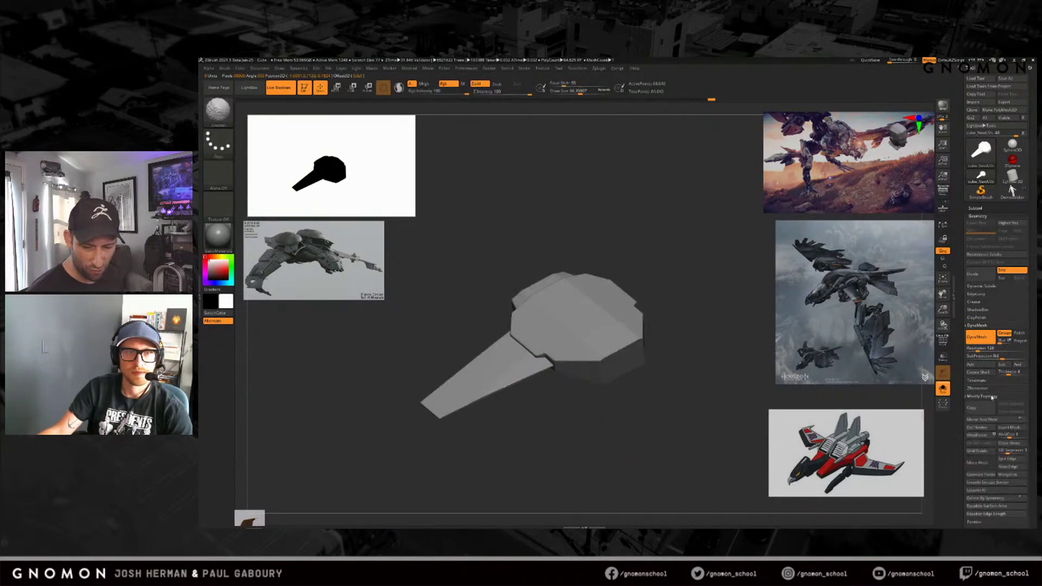
left_click(1000, 421)
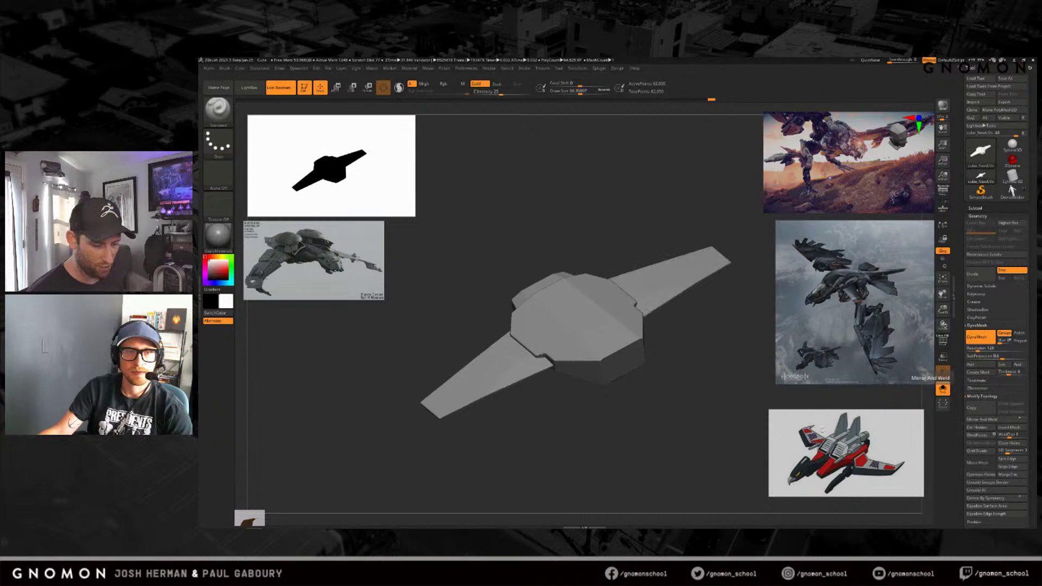
left_click_drag(667, 450, 633, 429)
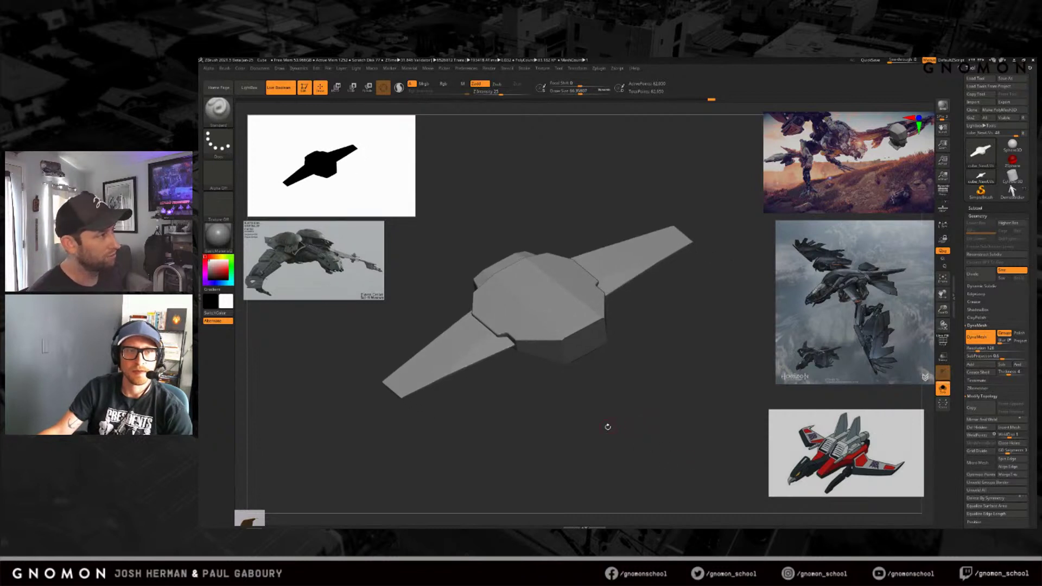
mouse_move(619, 418)
left_mouse_down()
mouse_move(615, 451)
mouse_move(630, 405)
mouse_move(632, 415)
mouse_move(627, 403)
left_mouse_up()
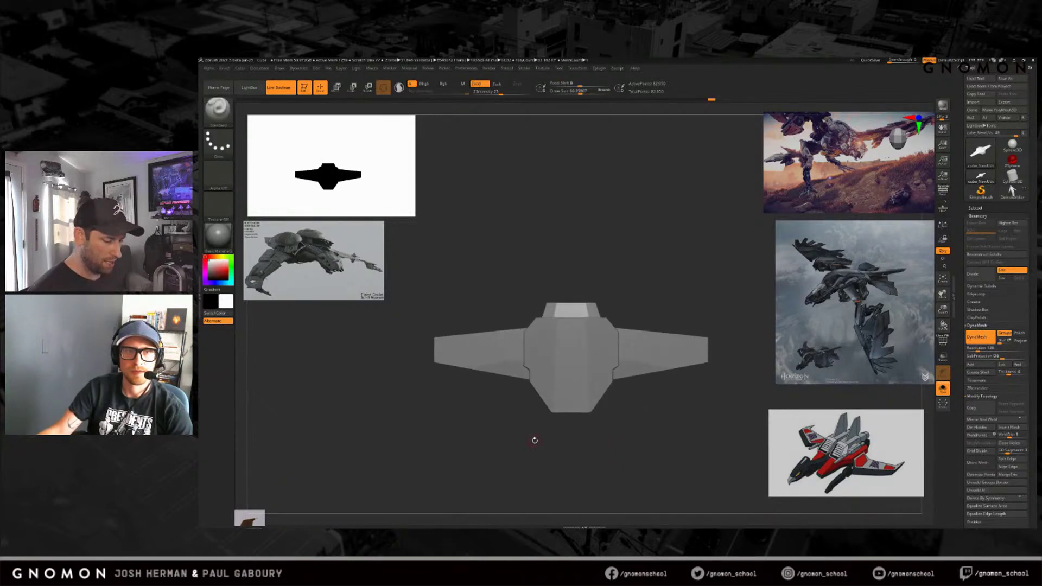
Step: Isolate the wing polygroup, duplicate it outward past the tip, and replace the copy with a cylinder
key("w")
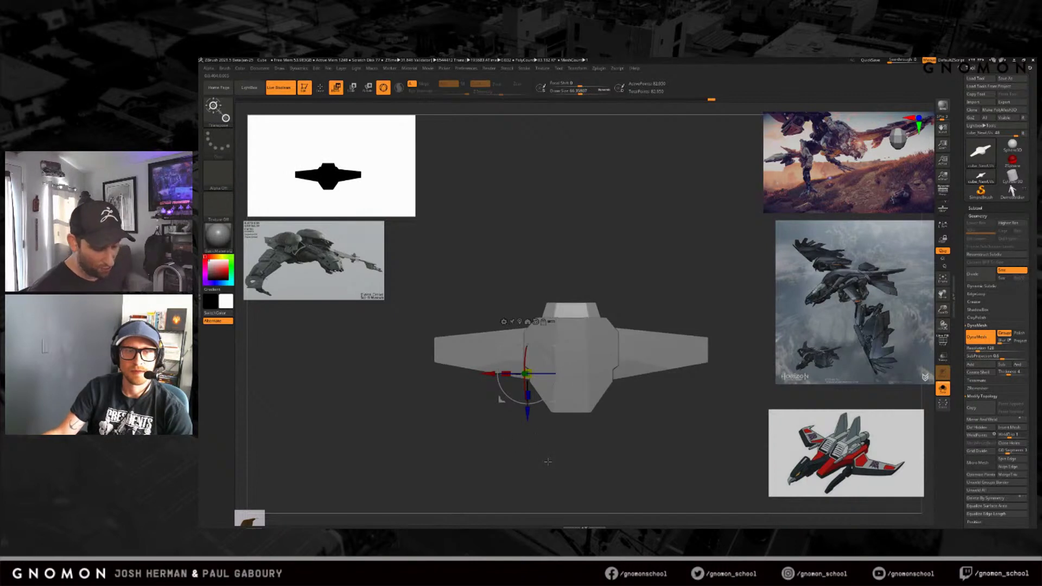
left_click(479, 353, "ctrl")
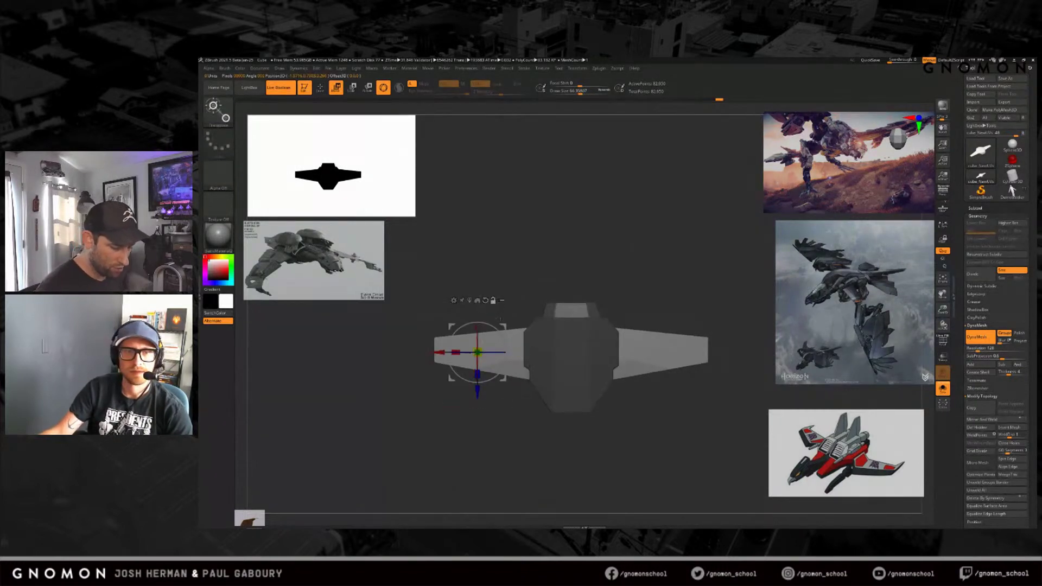
left_click_drag(448, 355, 370, 353)
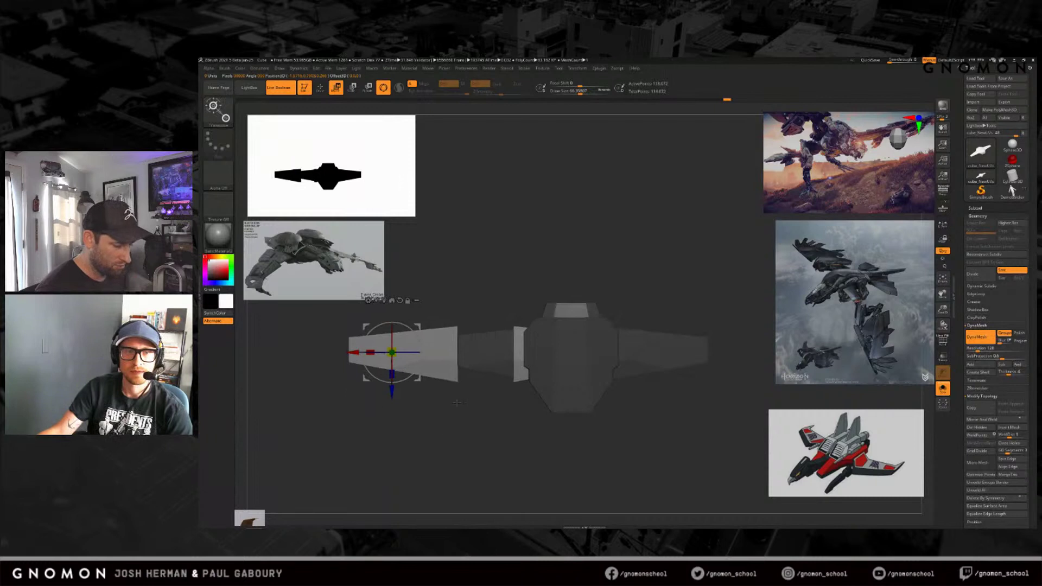
left_click(368, 300)
left_click(465, 299)
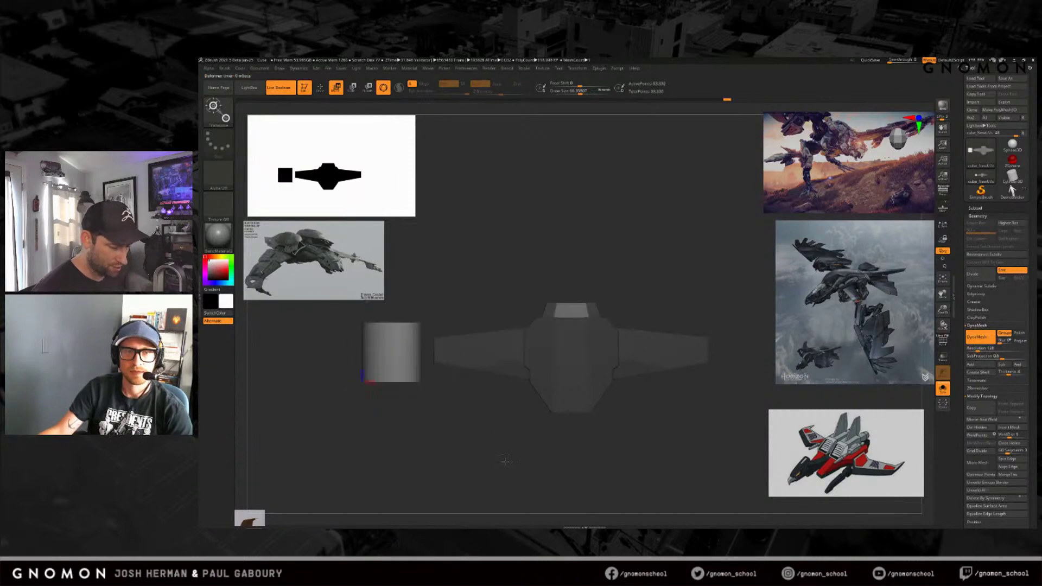
Step: Shrink the cylinder into a thin rod and position it lengthwise along the wing's outer tip
mouse_move(391, 352)
left_mouse_down()
mouse_move(380, 359)
mouse_move(398, 352)
left_mouse_up()
right_click_drag(471, 398, 478, 443, "ctrl")
left_click_drag(477, 443, 549, 436, "shift")
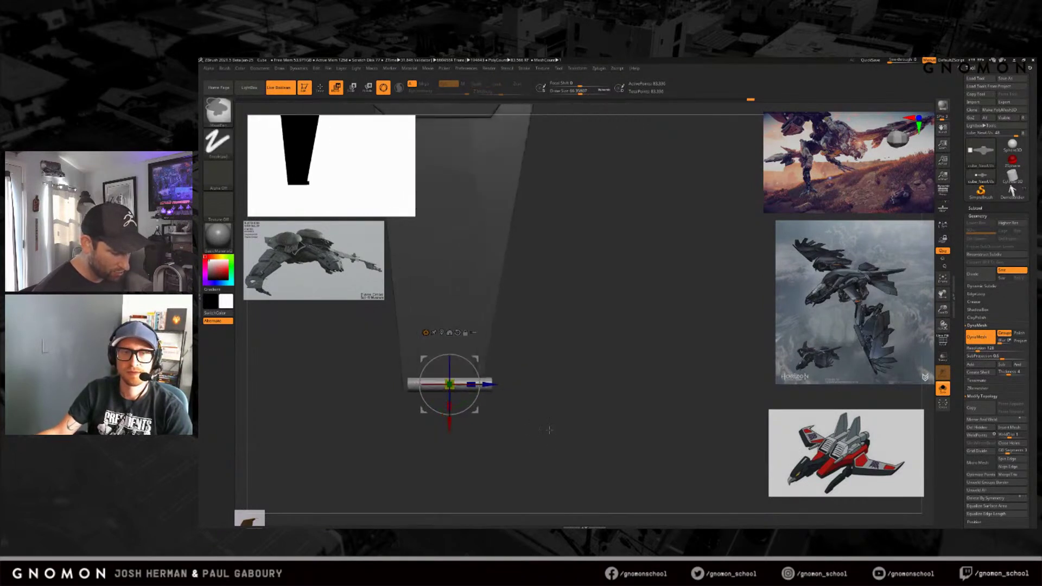
left_click_drag(489, 384, 504, 384)
mouse_move(464, 426)
left_mouse_down()
mouse_move(515, 449)
mouse_move(550, 426)
mouse_move(541, 379)
mouse_move(494, 376)
left_mouse_up()
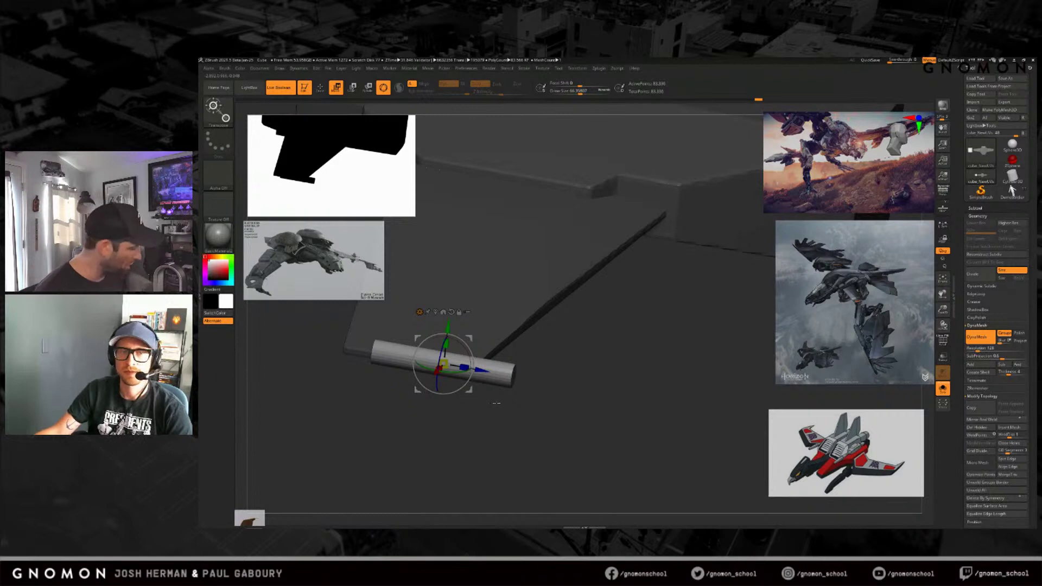
Step: Duplicate the wingtip cylinder forward as a thinner barrel with its own polygroup, viewing the model with polyframe on
key("shift+f")
left_click_drag(476, 370, 615, 394, "ctrl")
right_click_drag(623, 459, 623, 438, "ctrl")
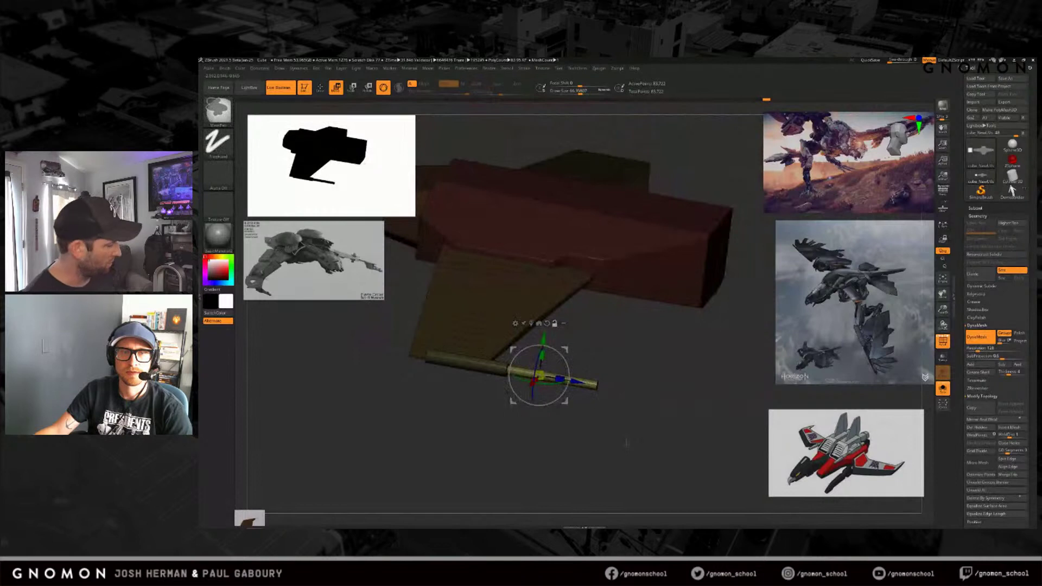
key("shift+f")
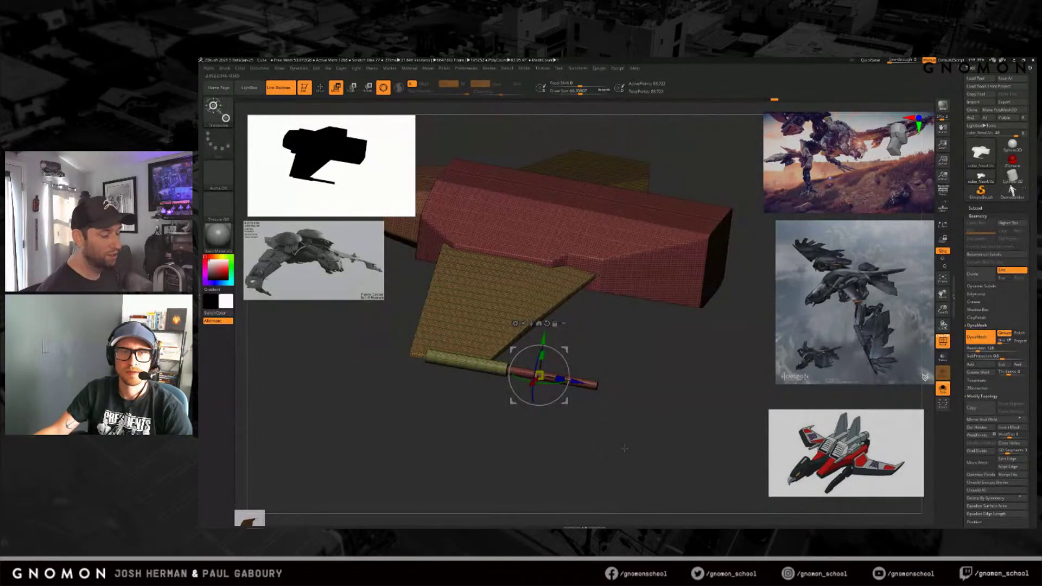
Step: Re-DynaMesh the wingtip cannon into the model, hide the polyframe, and mirror and weld it onto the opposite wing
key("q")
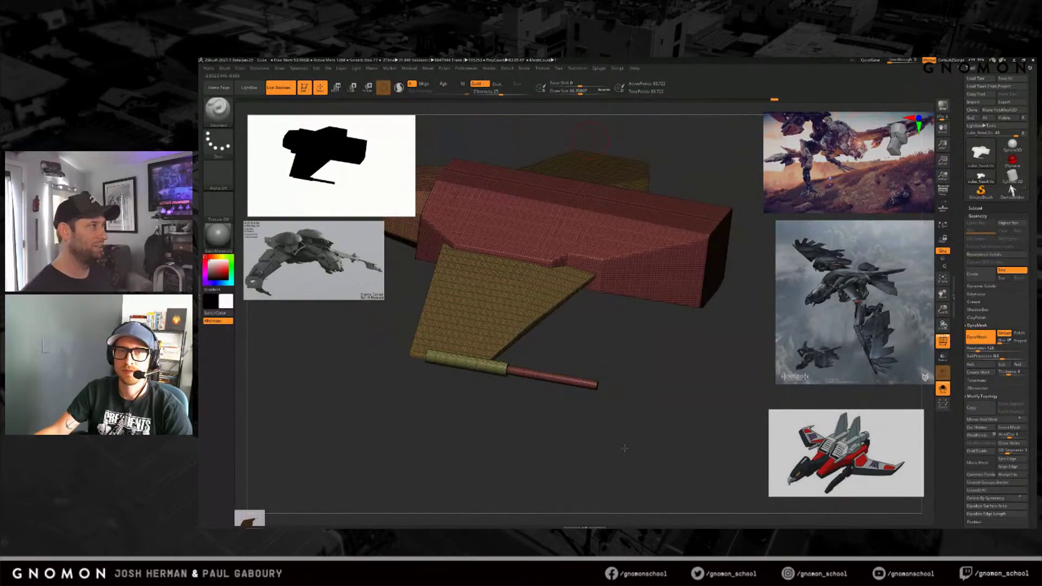
mouse_move(624, 448)
left_mouse_down()
mouse_move(693, 456)
mouse_move(653, 397)
left_mouse_up()
left_click_drag(669, 432, 600, 396)
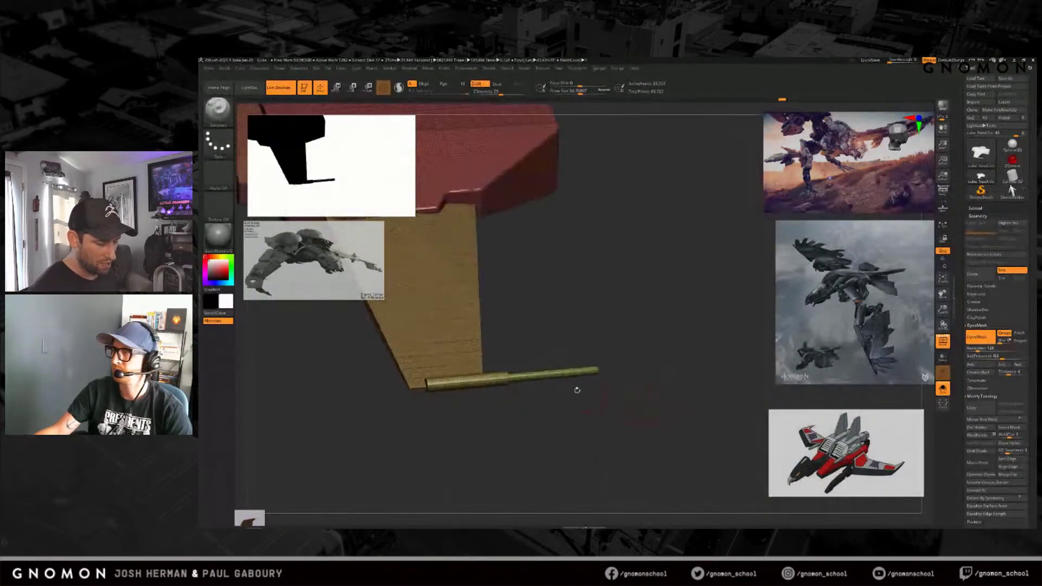
mouse_move(484, 387)
left_mouse_down()
mouse_move(584, 400)
mouse_move(608, 415)
mouse_move(600, 422)
left_mouse_up()
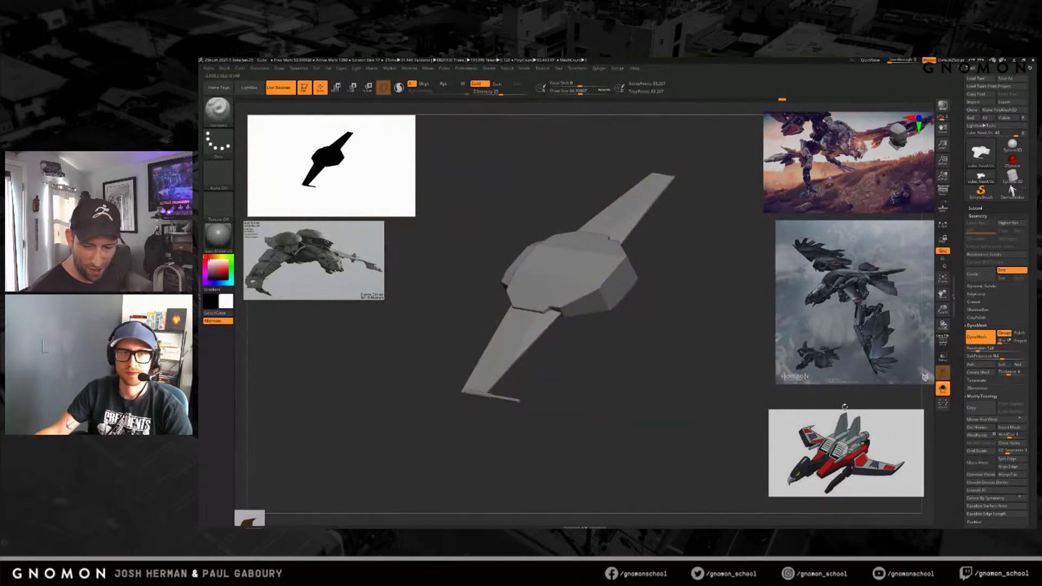
left_click_drag(630, 414, 653, 373)
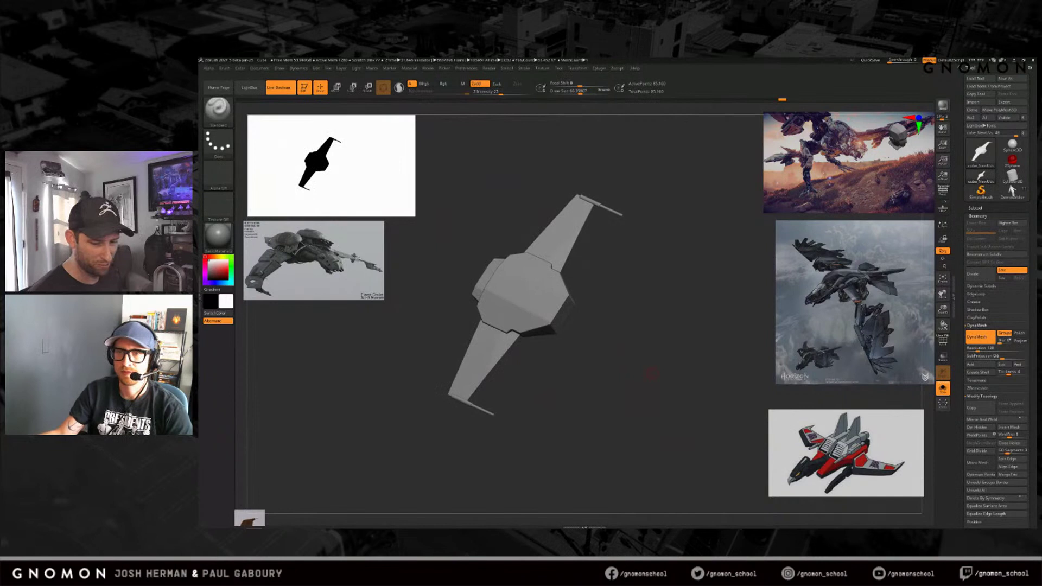
mouse_move(632, 444)
left_mouse_down()
mouse_move(644, 414)
mouse_move(626, 428)
mouse_move(642, 425)
mouse_move(632, 435)
left_mouse_up()
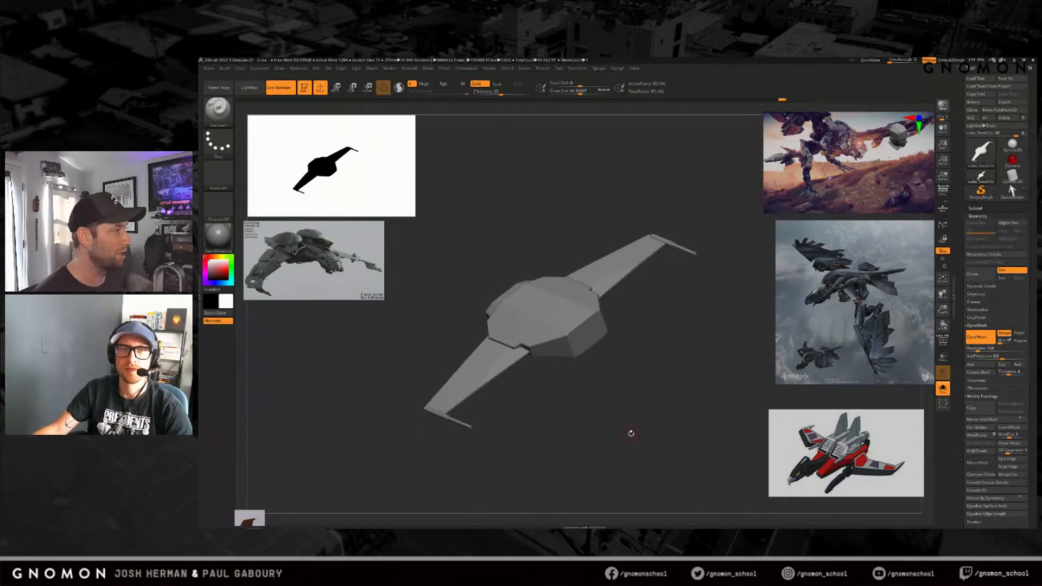
left_click_drag(630, 434, 626, 416)
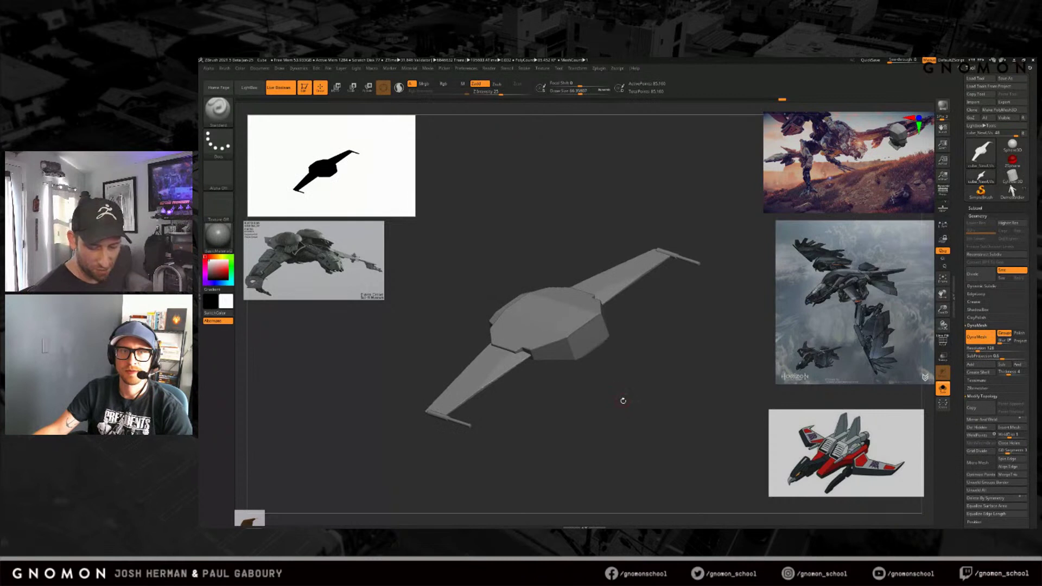
Step: From the front view, duplicate the whole ship to one side and replace the copy with a cube
left_click_drag(659, 389, 593, 438, "shift")
key("w")
left_click_drag(374, 407, 497, 442)
left_click_drag(535, 369, 536, 343)
left_click_drag(588, 448, 540, 438, "alt")
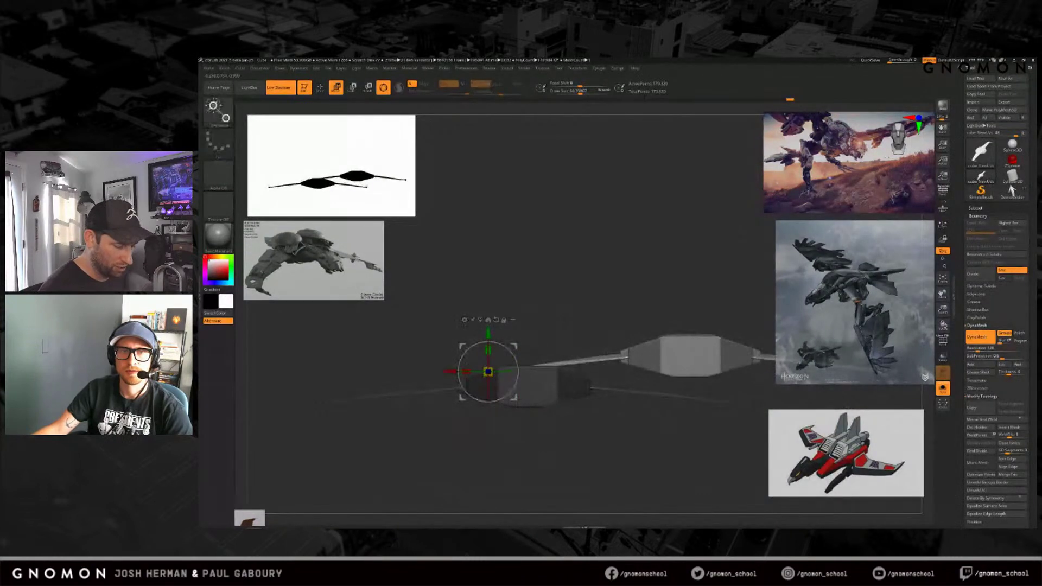
left_click(464, 319)
left_click(533, 327)
Step: Resize the cube into an elongated block and seat it on the rear top of the body, offset to one side
left_click_drag(543, 423, 571, 472)
left_click_drag(488, 410, 488, 371)
left_click_drag(449, 308, 464, 308)
left_click_drag(502, 347, 502, 350)
left_click_drag(564, 466, 651, 399)
left_click_drag(502, 273, 503, 265)
left_click_drag(640, 396, 600, 450)
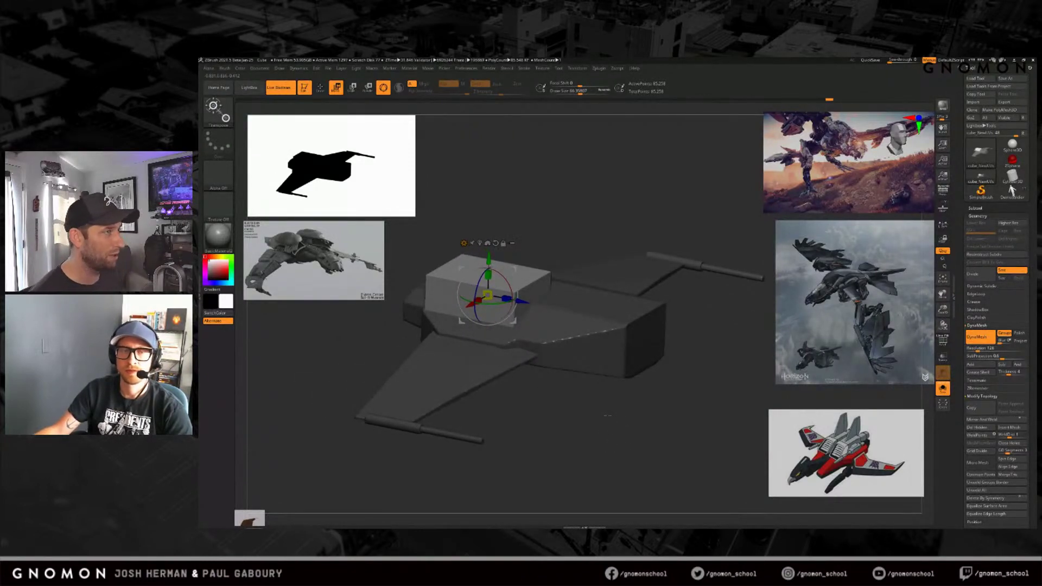
left_click_drag(621, 436, 631, 461, "shift")
left_click_drag(462, 317, 453, 318)
Step: Clear the mask and re-DynaMesh the block into the ship
right_click_drag(471, 404, 645, 442, "ctrl")
right_click_drag(546, 422, 593, 450)
key("q")
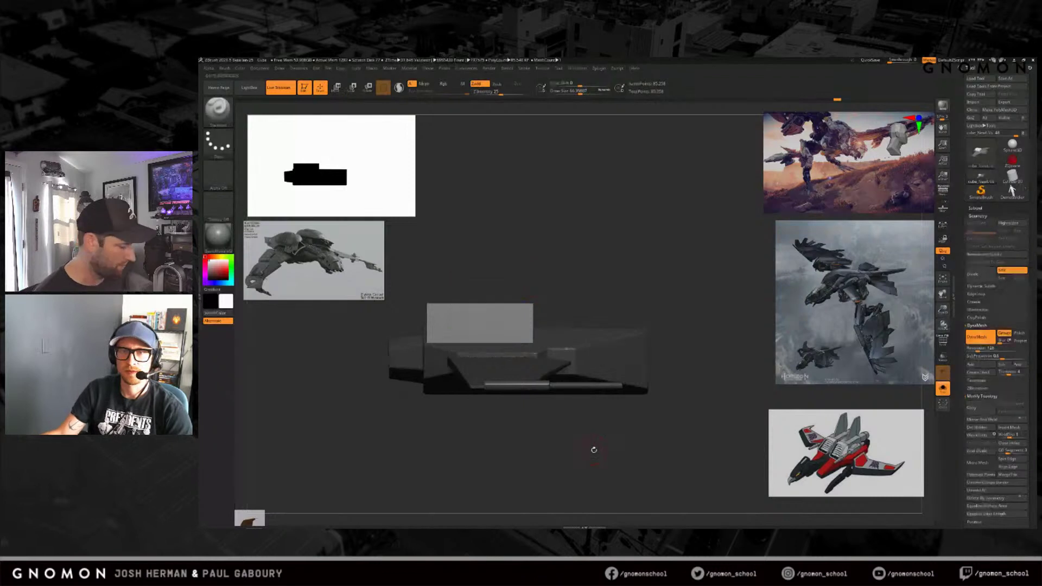
left_click_drag(594, 450, 622, 457, "ctrl")
Step: Keep only the block unmasked, clip its top to slope toward the nose, and clip its outer upper side at an angle
key("w")
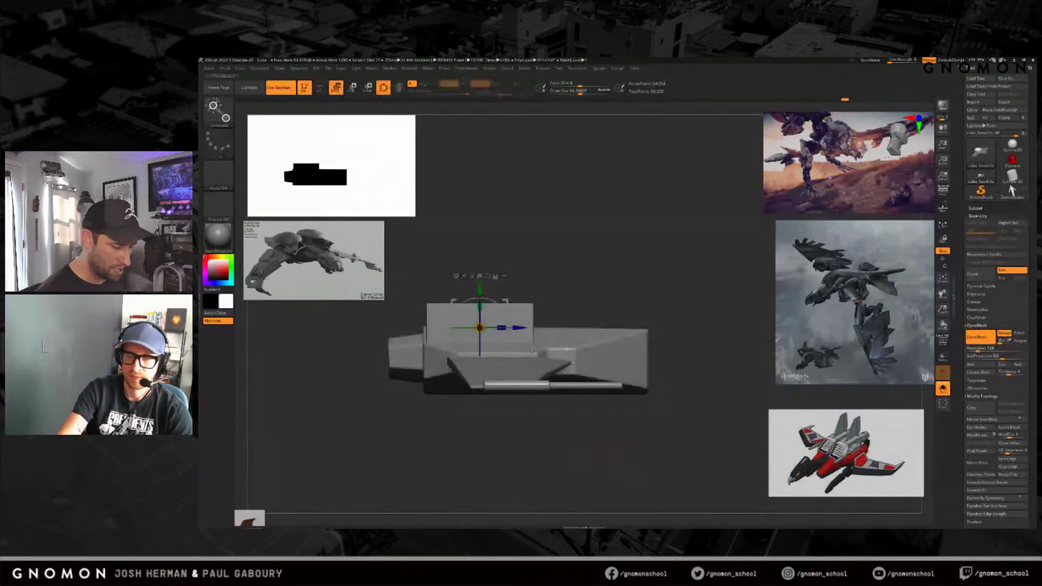
left_click(549, 353, "ctrl")
key("q")
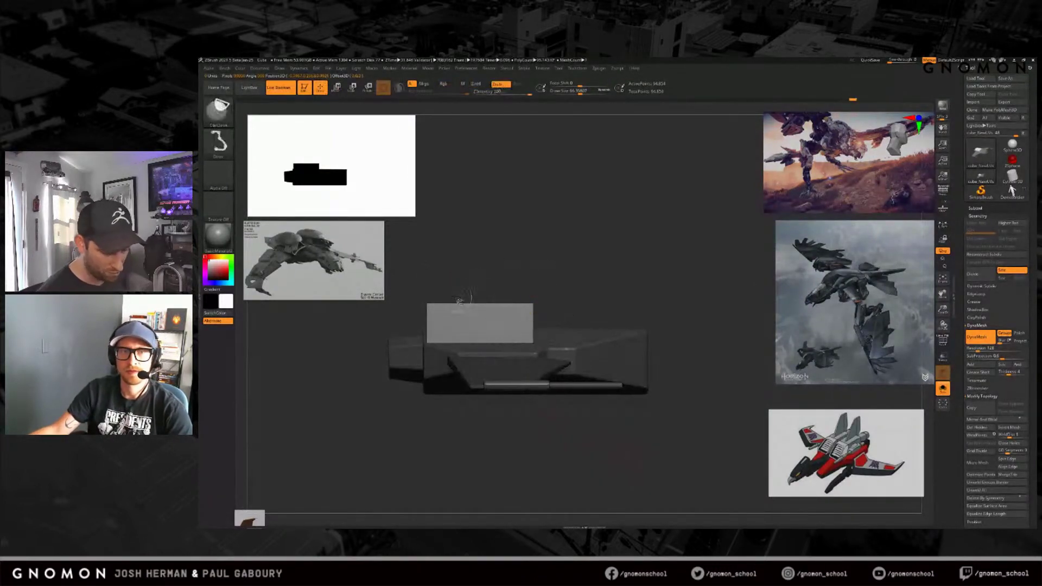
left_click_drag(654, 374, 680, 398, "ctrl+shift")
mouse_move(649, 431)
left_mouse_down()
mouse_move(636, 447)
mouse_move(646, 419)
left_mouse_up()
left_click_drag(459, 298, 666, 355, "ctrl+shift")
mouse_move(613, 417)
left_mouse_down()
mouse_move(633, 457)
mouse_move(513, 440)
mouse_move(529, 410)
left_mouse_up()
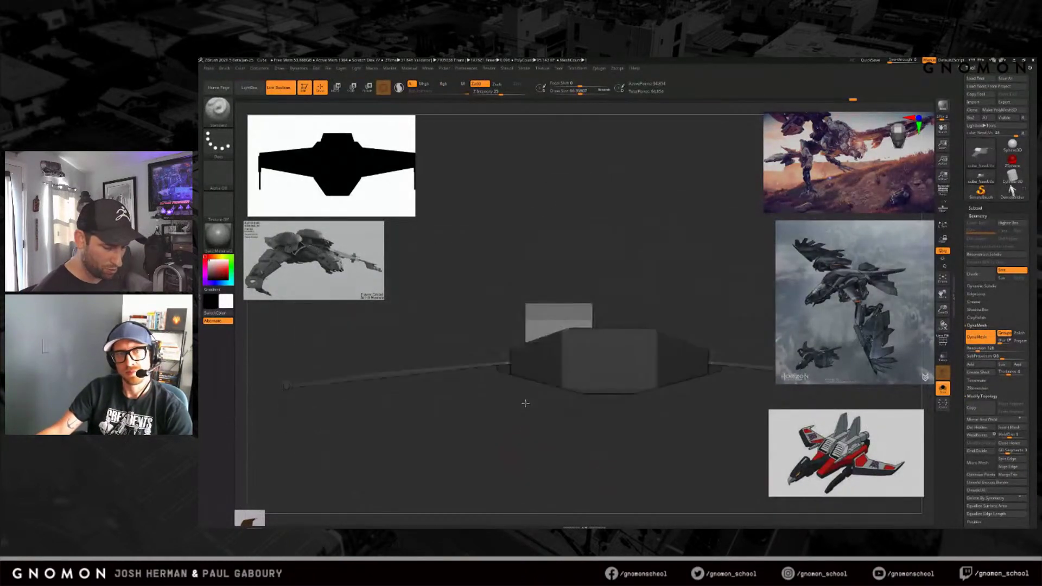
left_click_drag(454, 420, 599, 236, "ctrl+shift")
left_click_drag(520, 436, 654, 421)
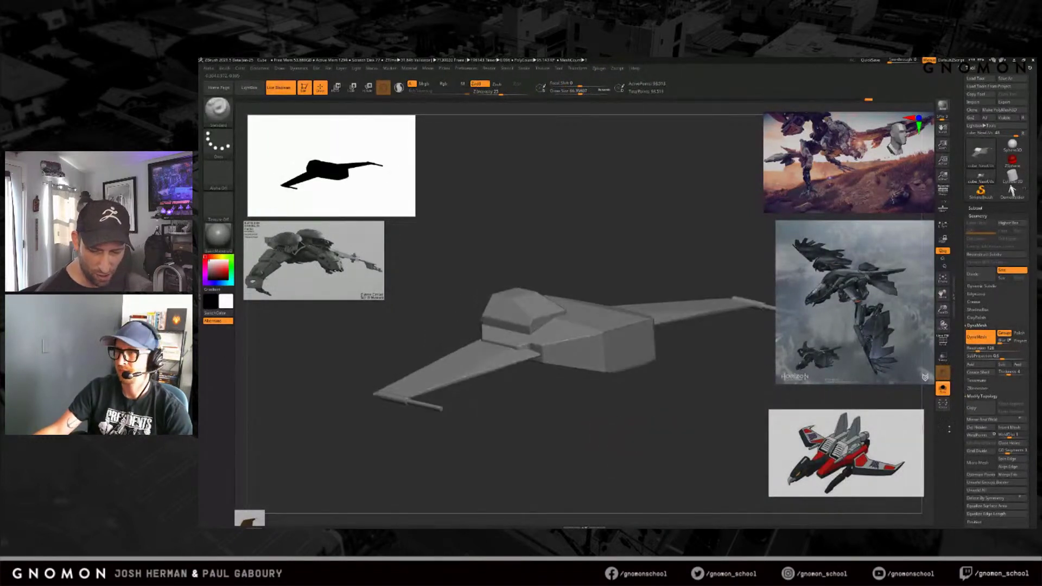
Step: Mirror and weld the block across the body, then isolate both blocks and slide them closer to the centerline
left_click_drag(723, 430, 612, 418)
key("w")
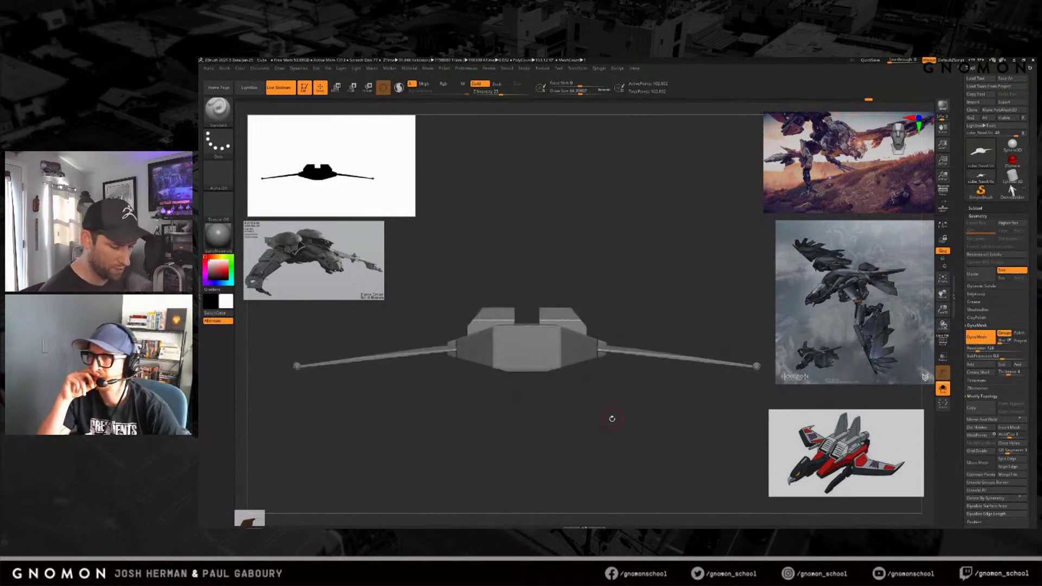
left_click(559, 316, "alt")
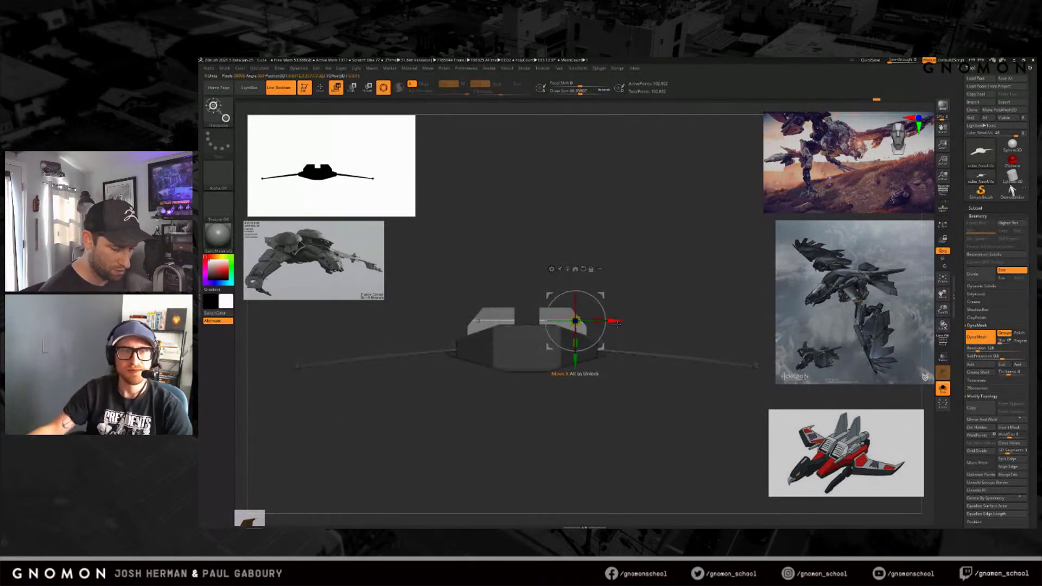
left_click_drag(611, 321, 605, 321)
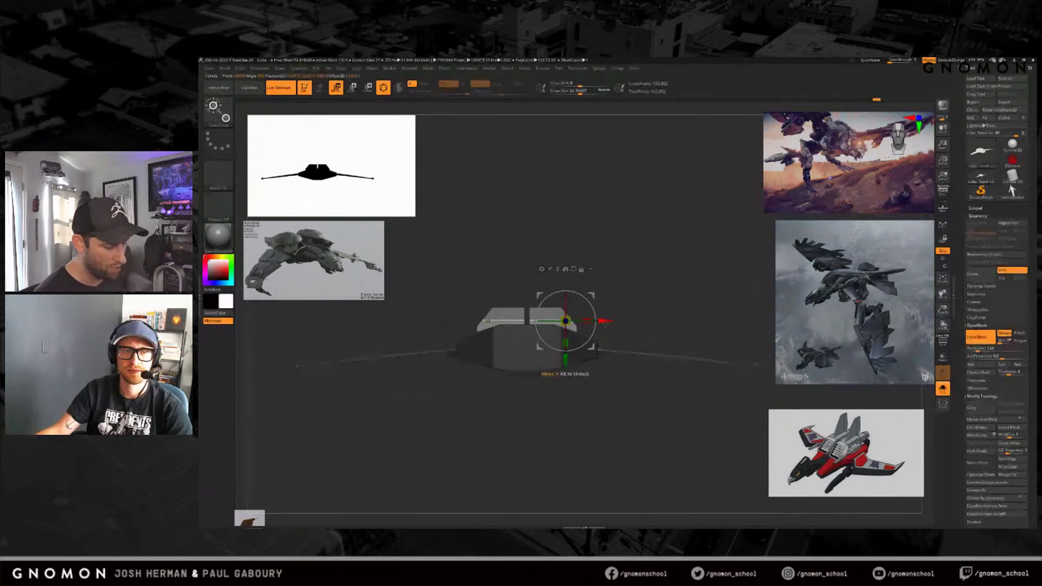
Step: Clip the body's nose in side profile, sloping its top down toward the front and cutting its underside upward
left_click_drag(596, 402, 603, 427)
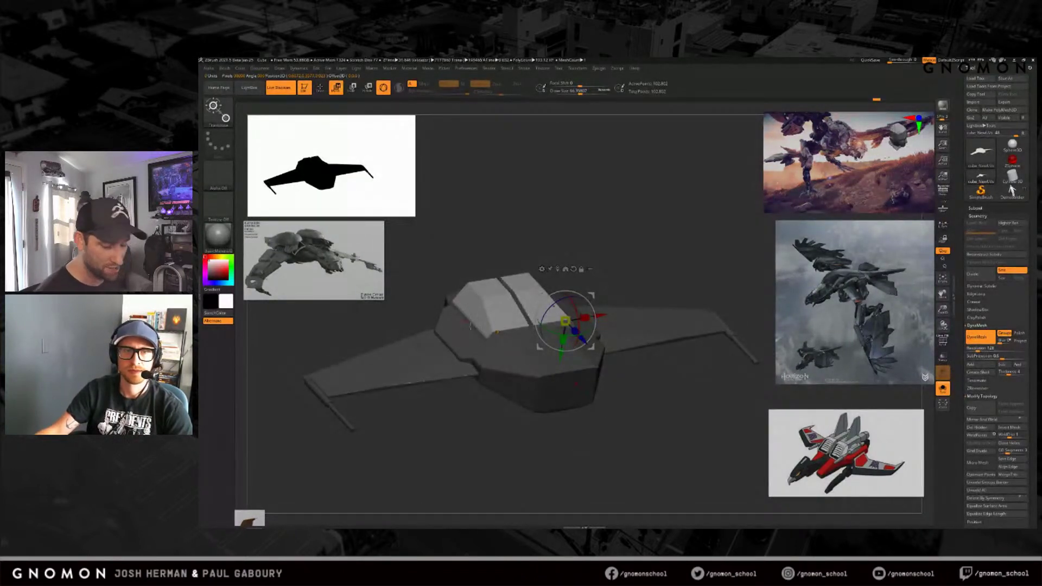
mouse_move(602, 428)
left_mouse_down()
mouse_move(605, 441)
mouse_move(651, 415)
mouse_move(671, 420)
mouse_move(658, 440)
left_mouse_up()
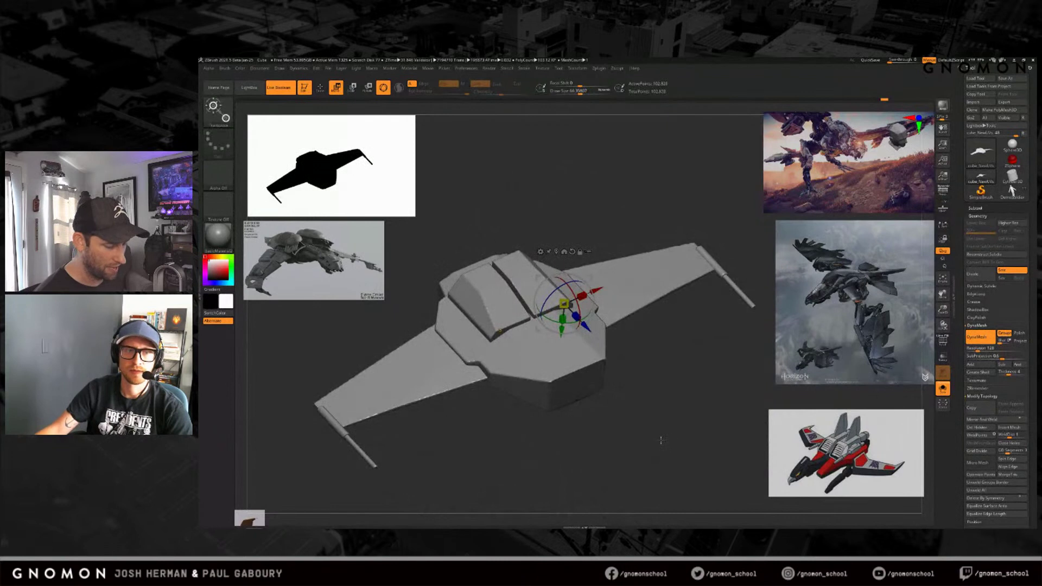
key("q")
left_click_drag(641, 425, 607, 413)
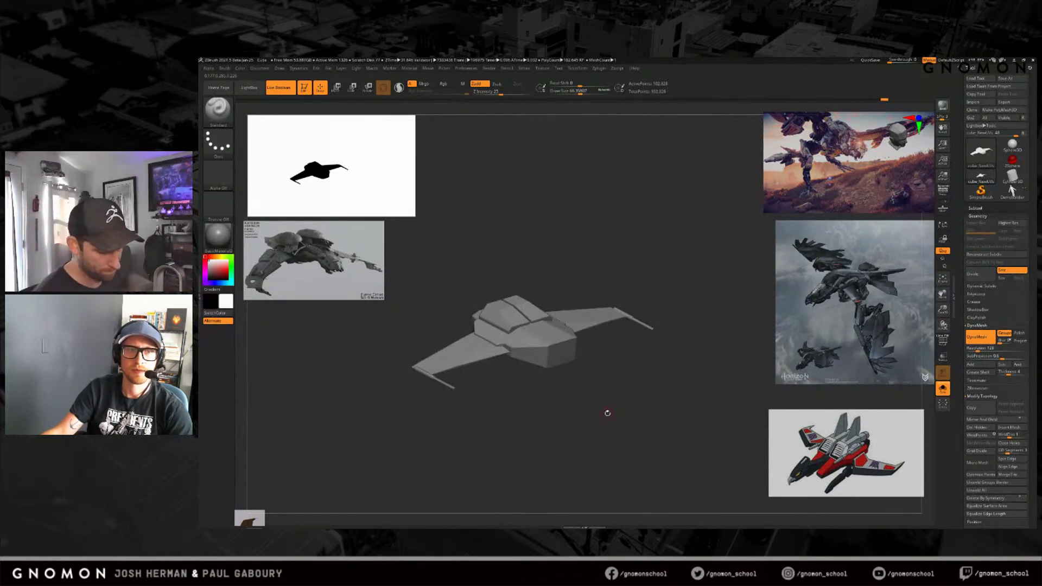
mouse_move(613, 408)
left_mouse_down()
mouse_move(624, 388)
mouse_move(596, 404)
left_mouse_up()
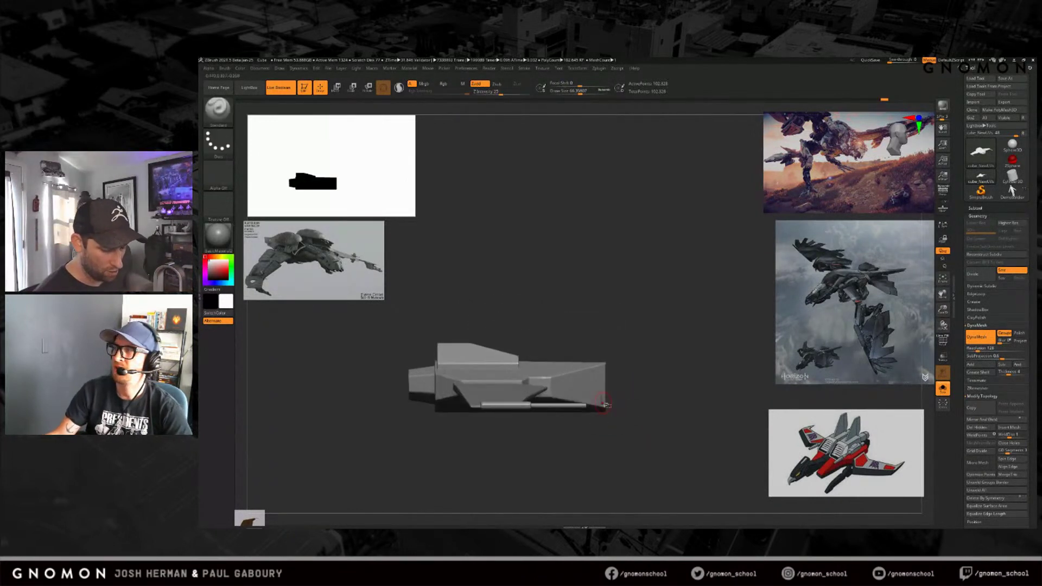
left_click(639, 417, "ctrl+shift")
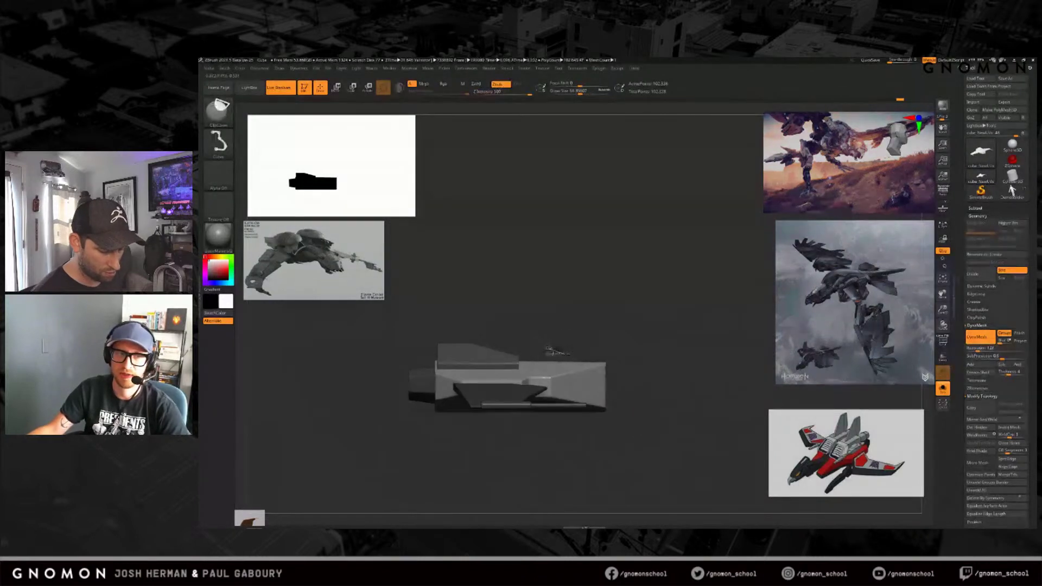
left_click_drag(689, 369, 701, 382, "ctrl+shift")
left_click_drag(794, 395, 796, 395, "ctrl+shift")
mouse_move(690, 412)
left_mouse_down()
mouse_move(679, 433)
mouse_move(688, 437)
left_mouse_up()
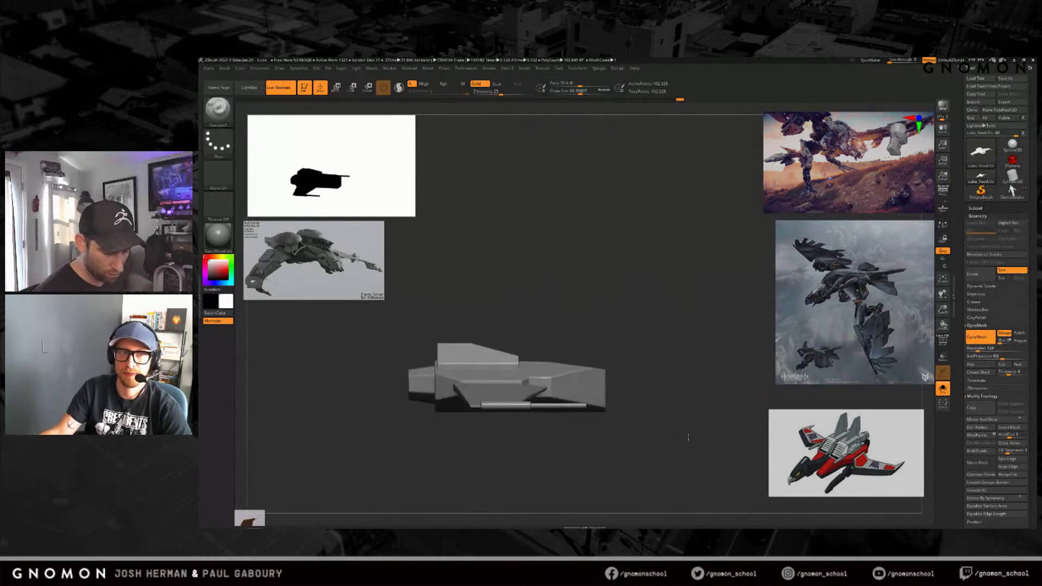
mouse_move(676, 378)
left_mouse_down("ctrl+shift")
mouse_move(496, 437)
mouse_move(455, 436)
left_mouse_up("ctrl+shift")
Step: Duplicate the ship forward along its length with the original masked, and replace the unmasked copy with a cube primitive
mouse_move(618, 445)
left_mouse_down()
mouse_move(645, 447)
mouse_move(653, 435)
mouse_move(661, 451)
mouse_move(634, 416)
mouse_move(611, 432)
left_mouse_up()
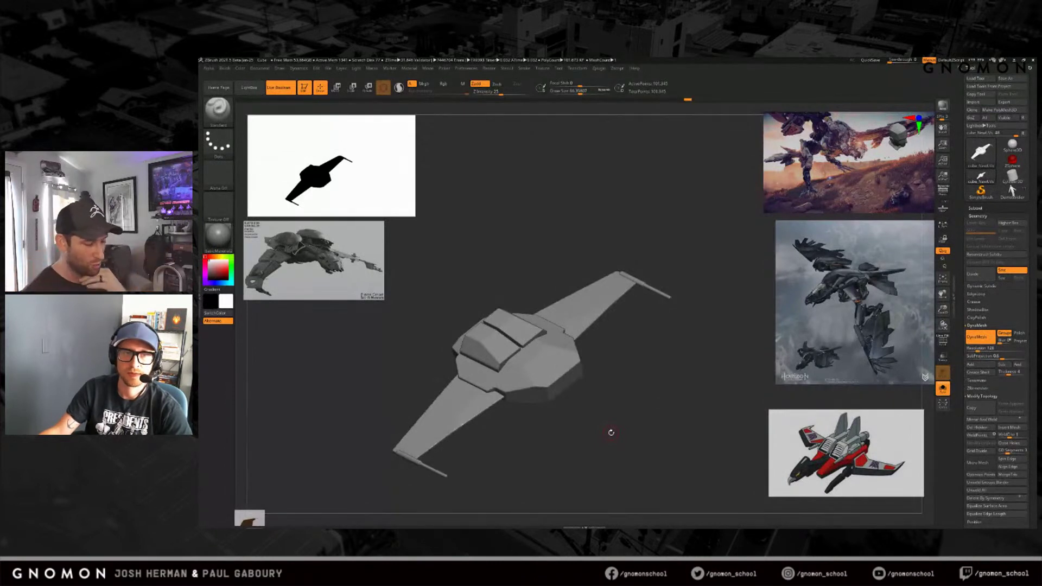
left_click_drag(623, 381, 628, 380)
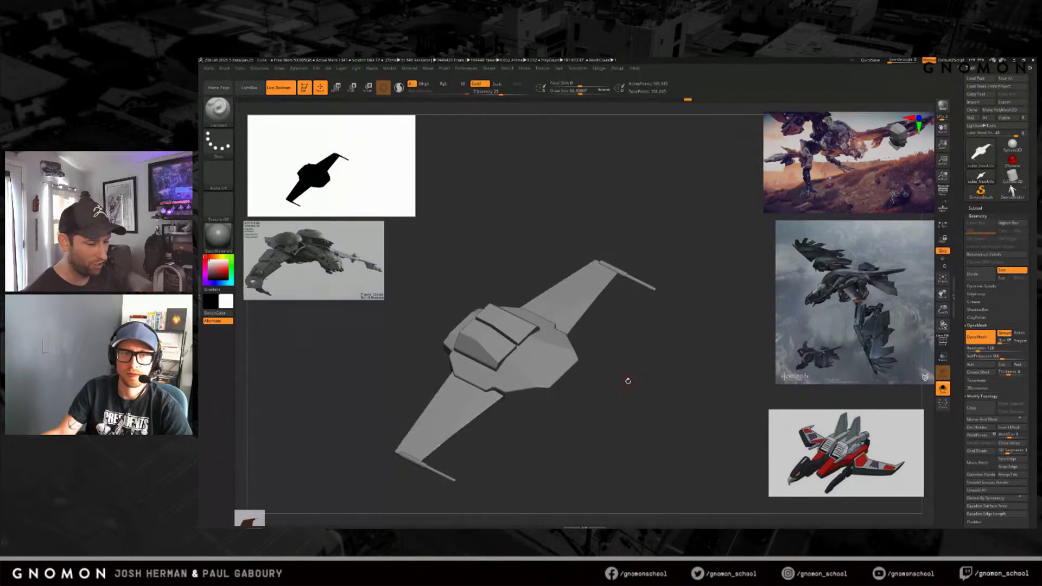
mouse_move(633, 411)
left_mouse_down()
mouse_move(611, 441)
mouse_move(633, 397)
mouse_move(641, 412)
mouse_move(652, 373)
mouse_move(640, 420)
left_mouse_up()
key("w")
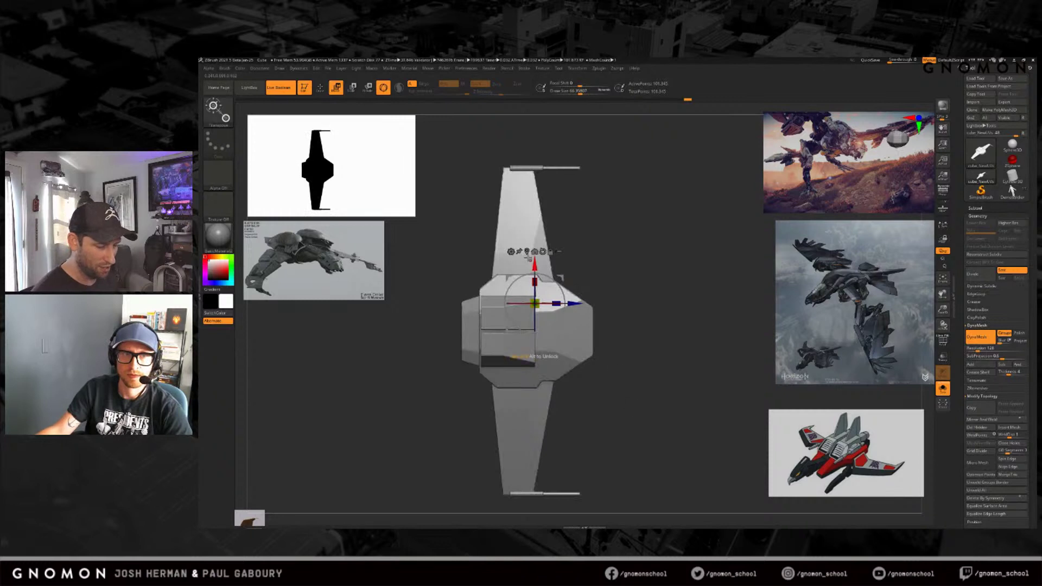
left_click(527, 251)
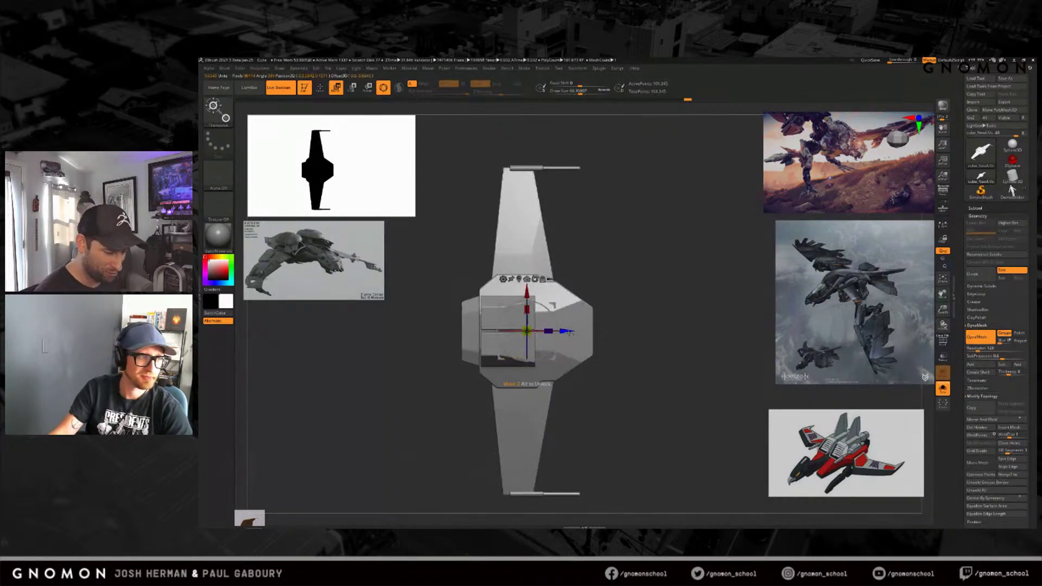
left_click_drag(571, 333, 651, 333, "ctrl")
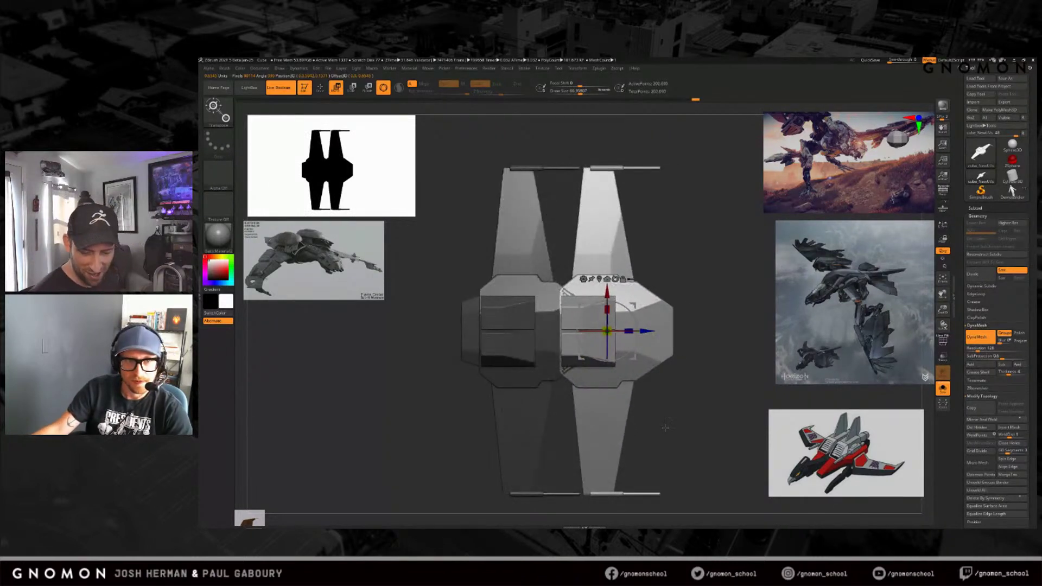
left_click_drag(657, 423, 626, 426, "alt")
left_click(539, 279)
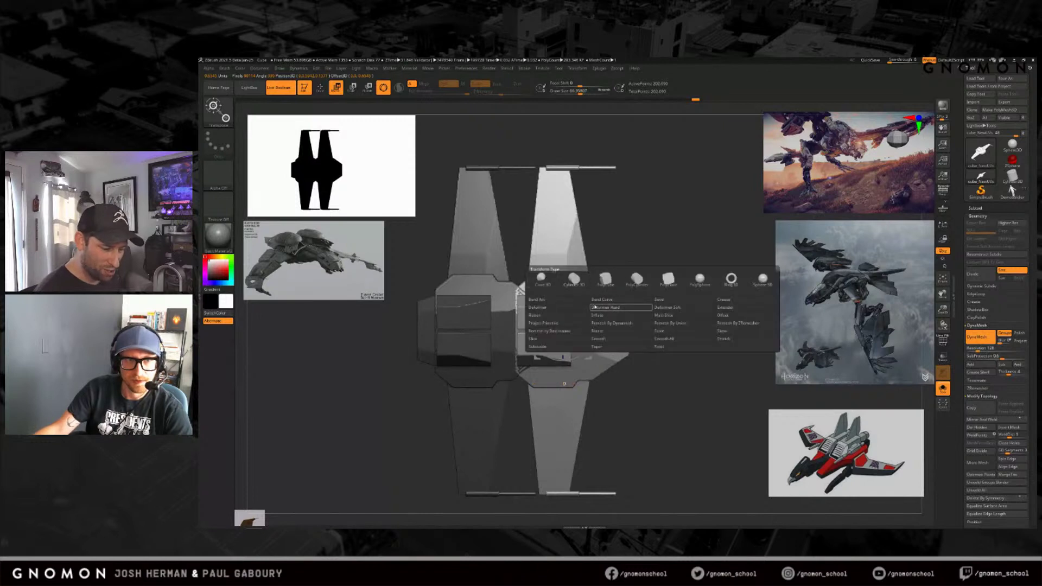
left_click(610, 282)
Step: Seat the cube on the ship's nose along the centerline and scale it into a slim block projecting forward as the neck base
left_click_drag(627, 461, 637, 413)
left_click_drag(607, 335, 574, 340)
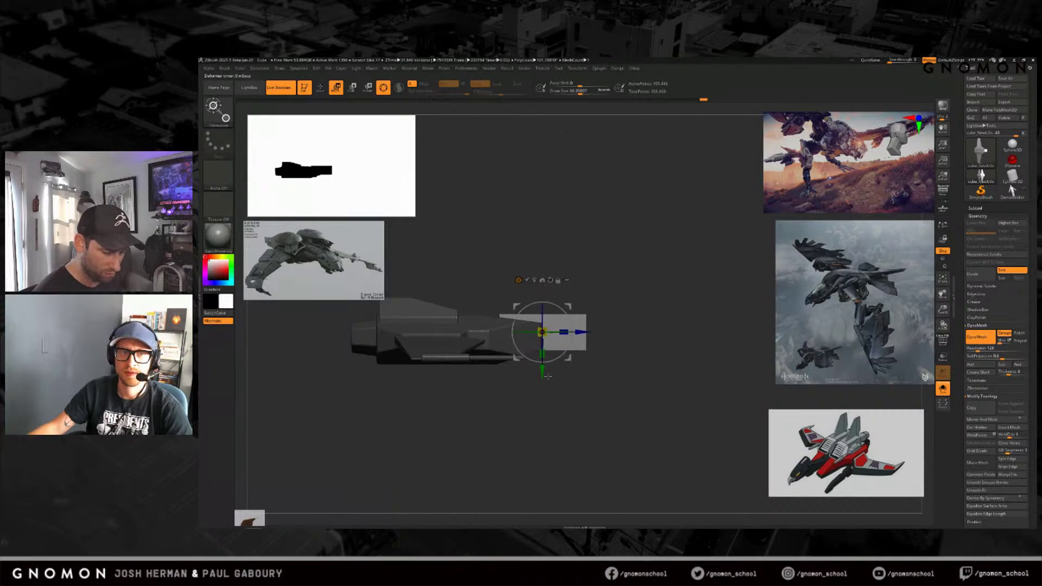
left_click_drag(573, 351, 561, 361)
left_click_drag(542, 315, 544, 338)
left_click_drag(635, 451, 589, 412)
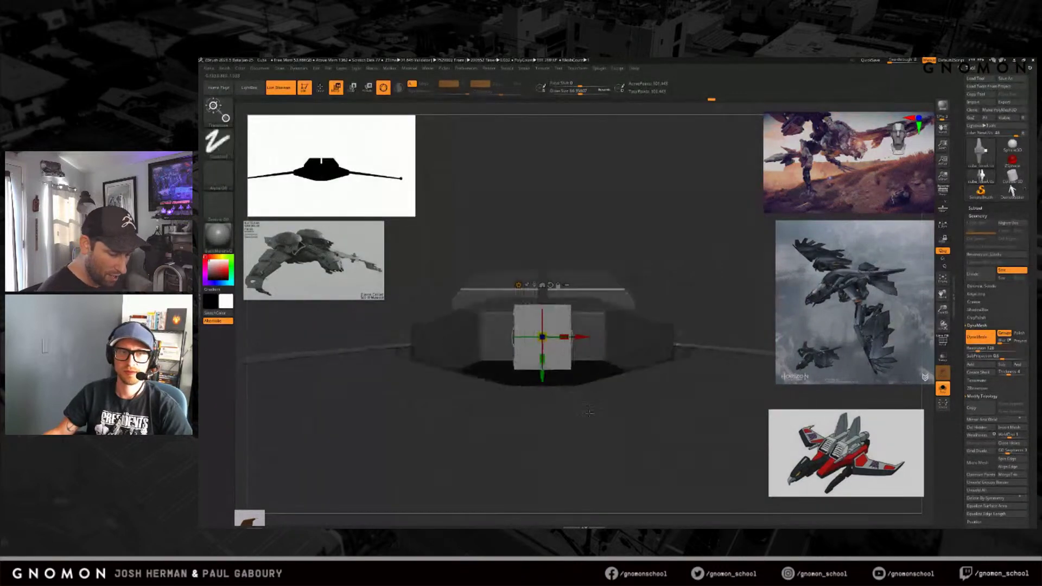
right_click_drag(588, 412, 589, 422, "ctrl")
left_click_drag(543, 357, 544, 358)
left_click_drag(551, 415, 550, 370)
left_click_drag(548, 413, 597, 419)
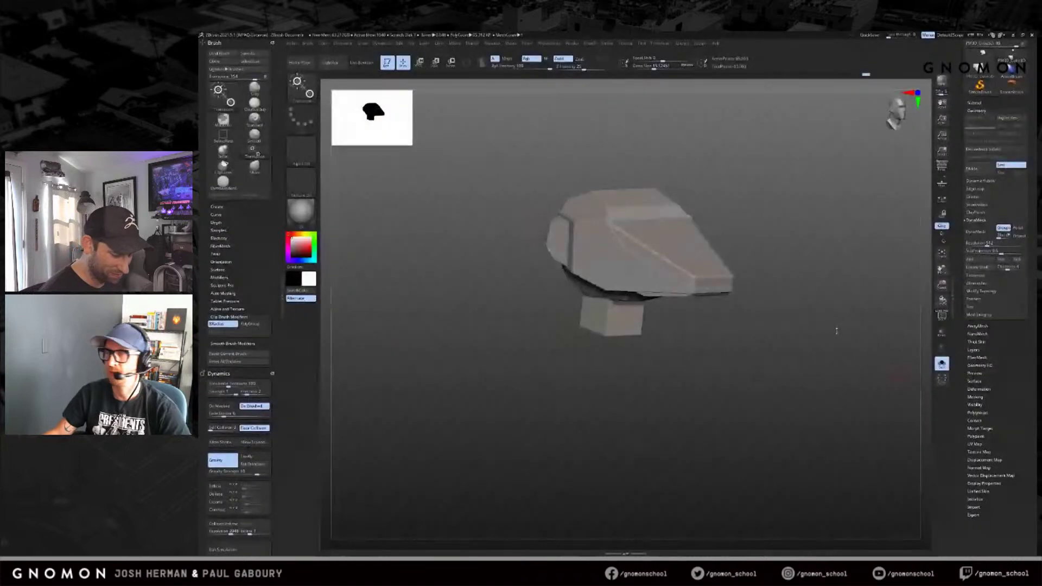
Step: Examine the faceted head and neck blockout from the front, from both sides and up close
mouse_move(706, 326)
left_mouse_down()
mouse_move(651, 331)
mouse_move(793, 312)
mouse_move(790, 326)
mouse_move(819, 319)
mouse_move(699, 361)
mouse_move(744, 374)
mouse_move(765, 356)
mouse_move(830, 349)
mouse_move(787, 350)
left_mouse_up()
key("w")
key("q")
left_click_drag(776, 272, 751, 263)
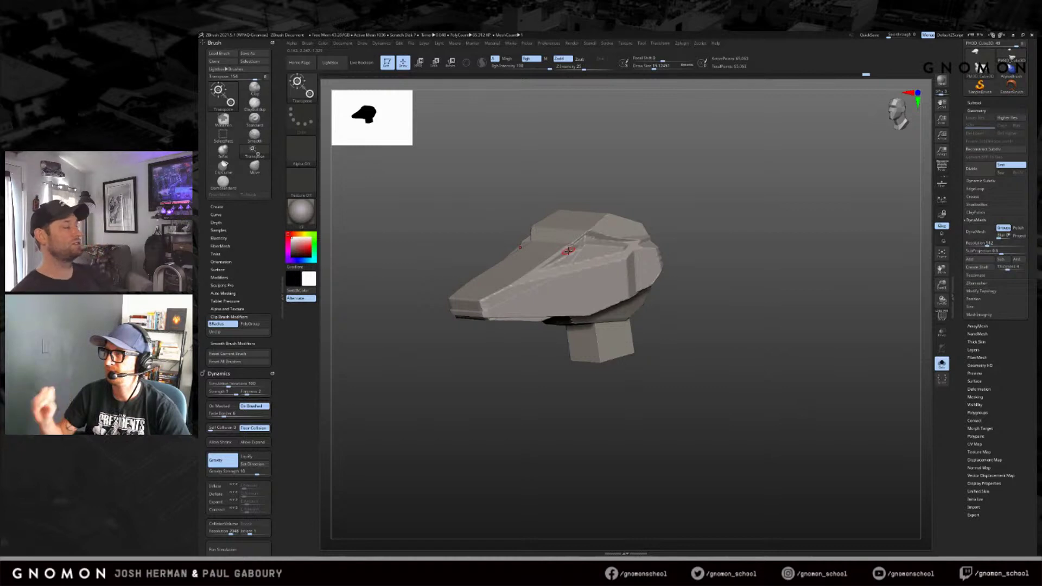
mouse_move(782, 282)
left_mouse_down()
mouse_move(769, 248)
mouse_move(849, 266)
mouse_move(802, 250)
mouse_move(835, 251)
mouse_move(797, 251)
mouse_move(762, 220)
left_mouse_up()
key("w")
key("q")
key("w")
key("q")
key("w")
key("q")
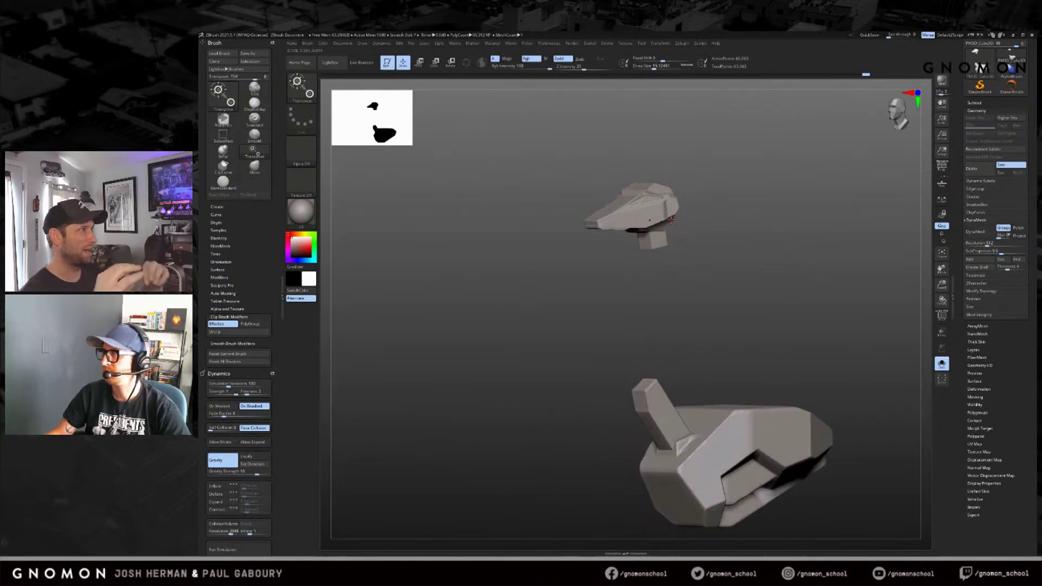
key("f")
key("ctrl")
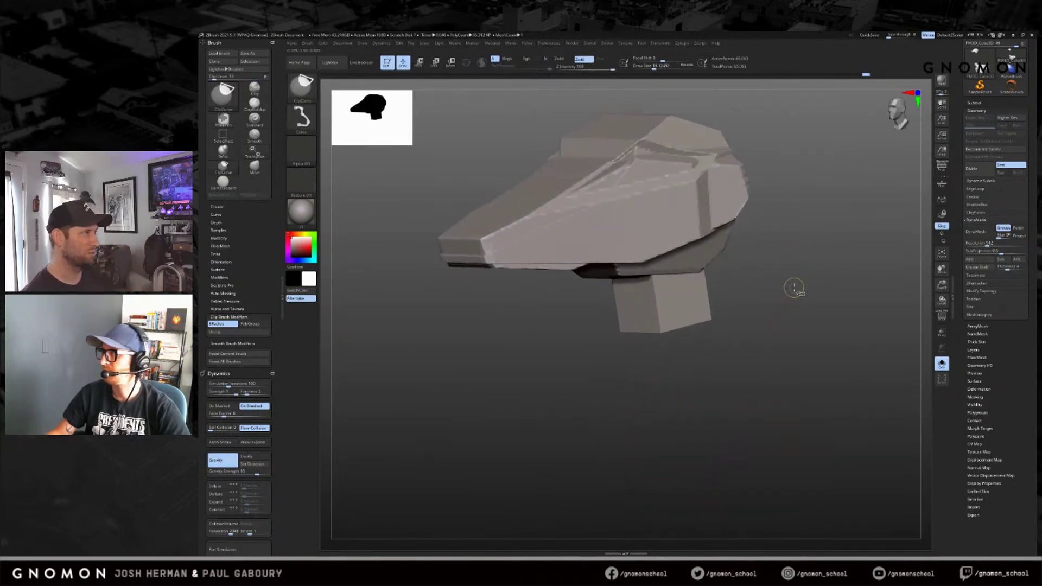
key("w")
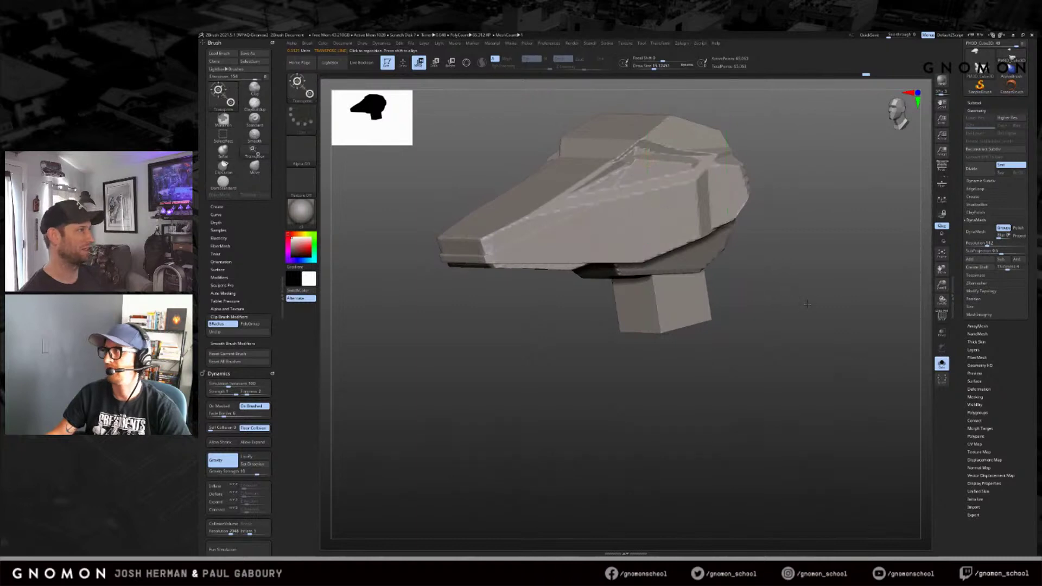
left_click_drag(802, 300, 821, 312, "shift")
key("q")
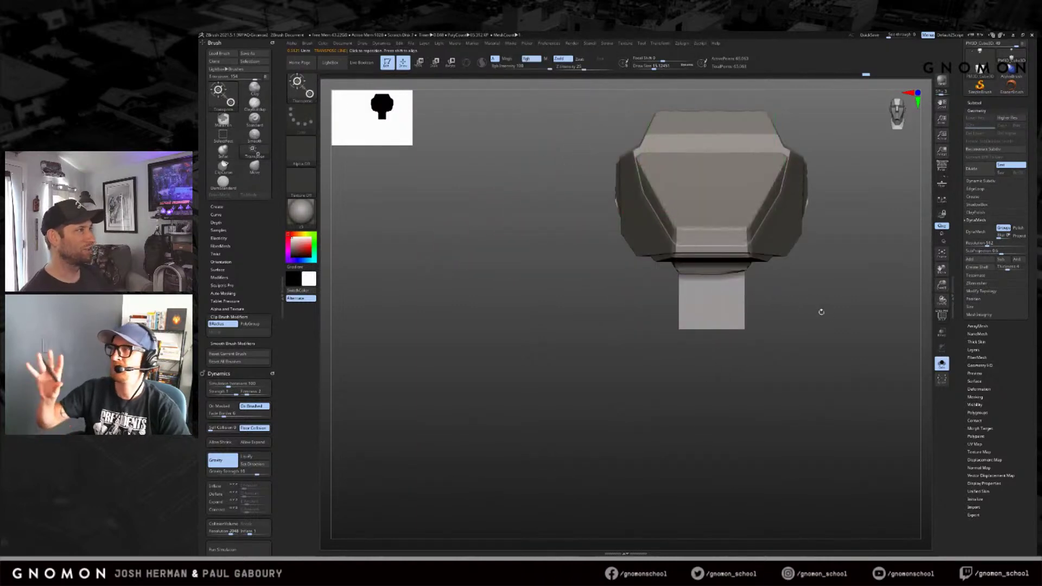
key("f")
left_click_drag(812, 309, 871, 301)
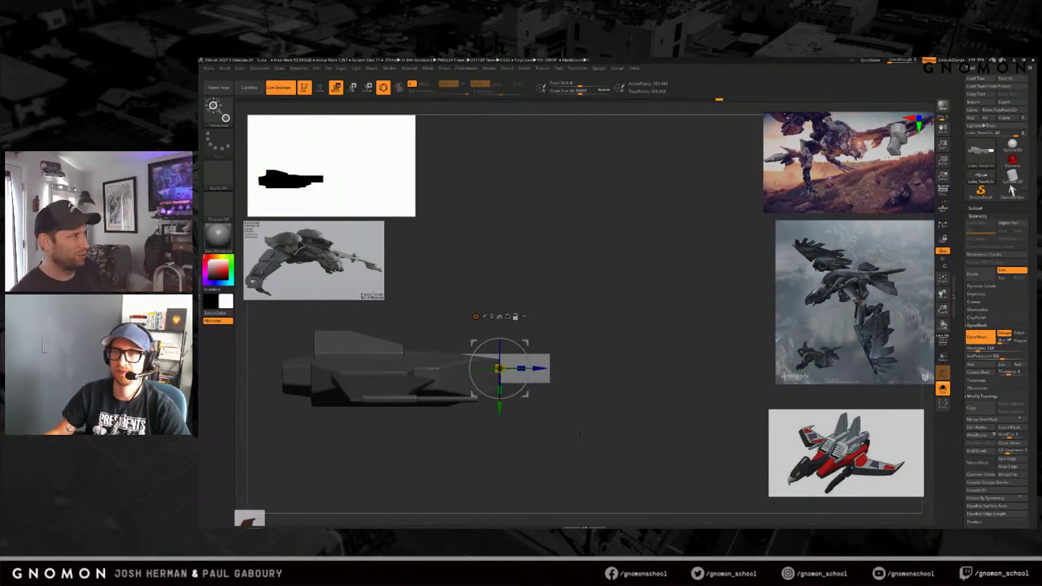
Step: Clip the neck block's underside to slope up toward the front and cut off its upper rear corner
left_click_drag(579, 412, 622, 414, "alt")
left_click_drag(672, 354, 440, 397, "ctrl+shift")
left_click_drag(603, 406, 627, 418)
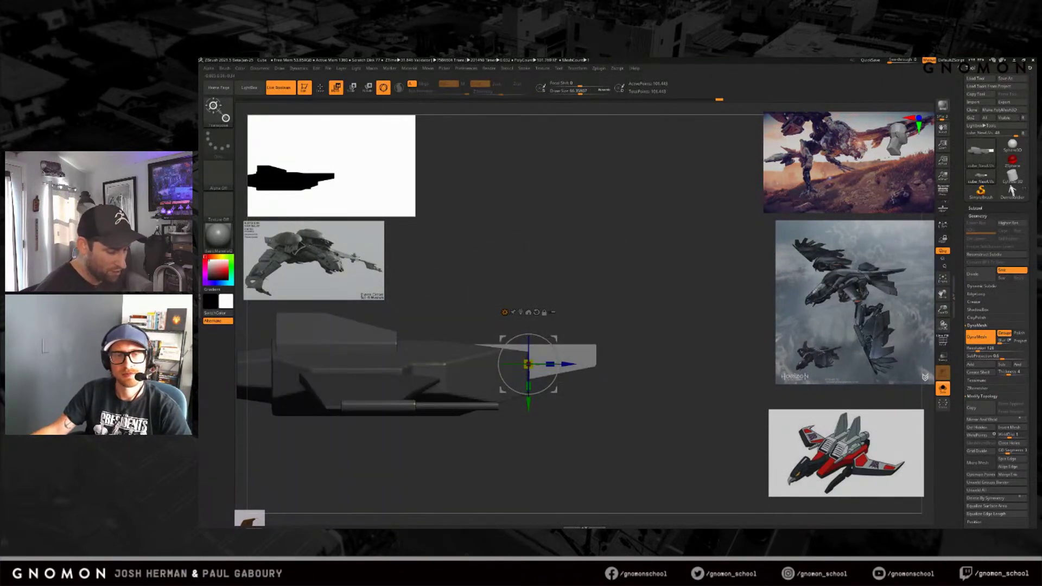
left_click_drag(329, 428, 637, 264, "ctrl+shift")
left_click_drag(629, 380, 627, 423)
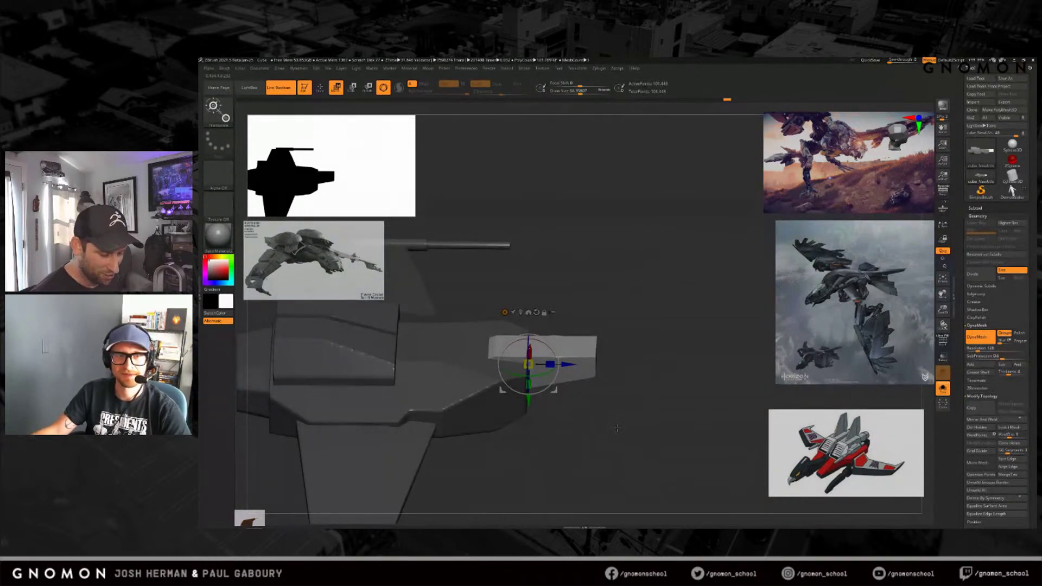
Step: Duplicate the neck block forward and rotate the copy steeply upward as the second neck segment
mouse_move(617, 428)
left_mouse_down("ctrl")
mouse_move(629, 443)
mouse_move(619, 472)
left_mouse_up("ctrl")
left_click(569, 360, "ctrl")
left_click_drag(568, 365, 648, 337)
left_click_drag(662, 382, 698, 416)
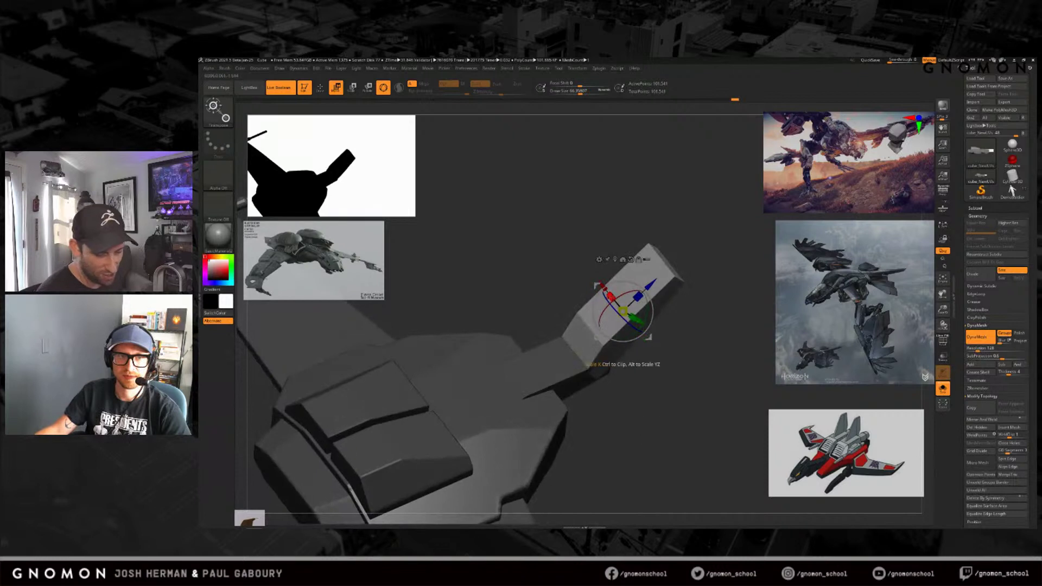
left_click_drag(643, 418, 596, 406)
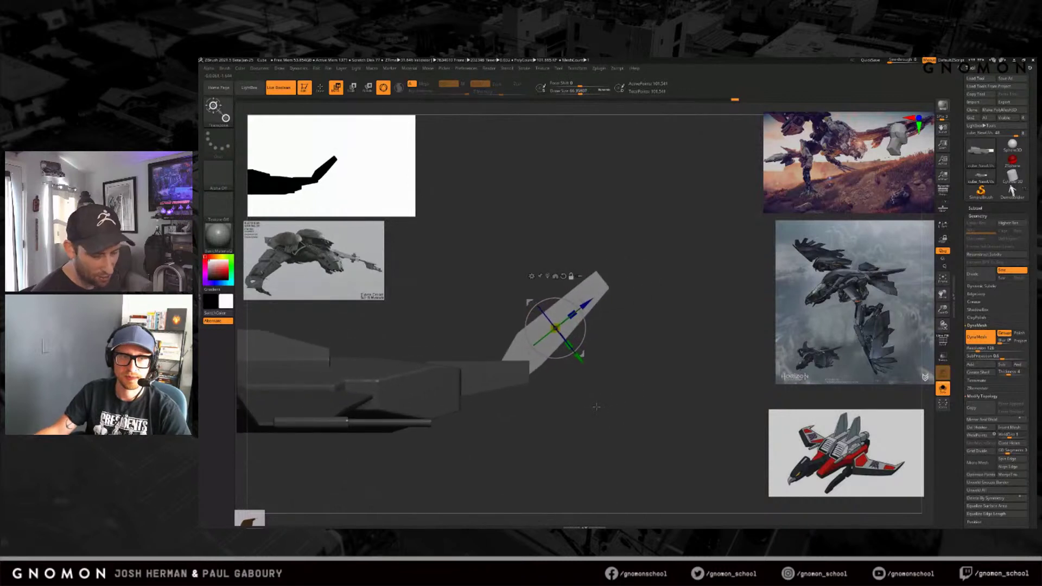
Step: Duplicate the angled segment as a head block, rotate it level, and set it over the neck's upper end
left_click_drag(585, 305, 675, 298)
left_click_drag(679, 391, 670, 472)
left_click_drag(676, 320, 682, 320)
left_click_drag(655, 375, 616, 349)
left_click_drag(597, 389, 600, 391)
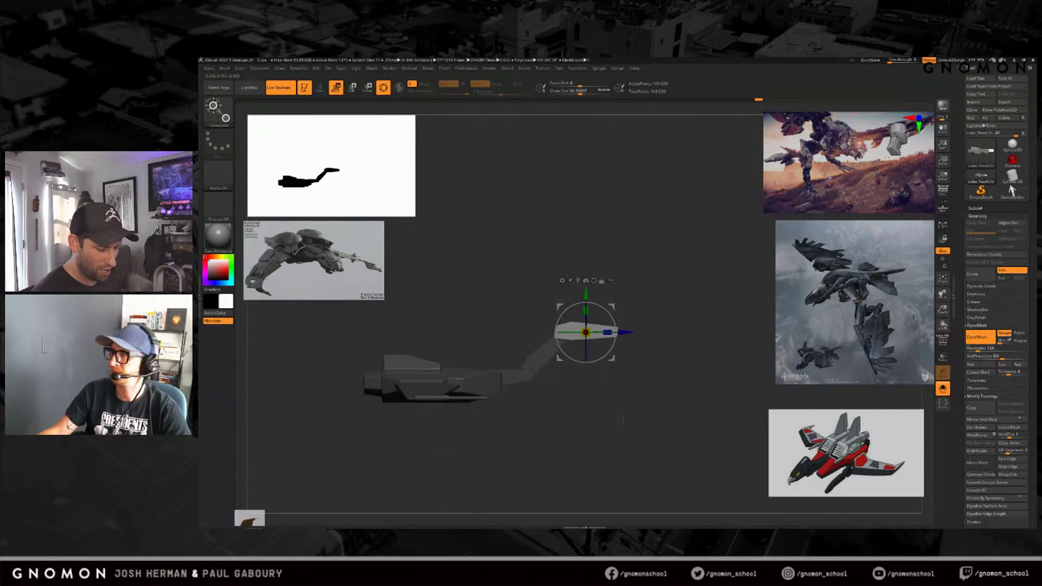
left_click_drag(585, 332, 565, 349)
mouse_move(631, 428)
right_mouse_down("ctrl")
mouse_move(631, 452)
mouse_move(615, 466)
mouse_move(599, 438)
mouse_move(604, 453)
mouse_move(608, 428)
mouse_move(629, 419)
right_mouse_up("ctrl")
Step: Turn on the polyframe display and isolate the neck segments to check their polygroups, restoring the full ship when done
key("shift+f")
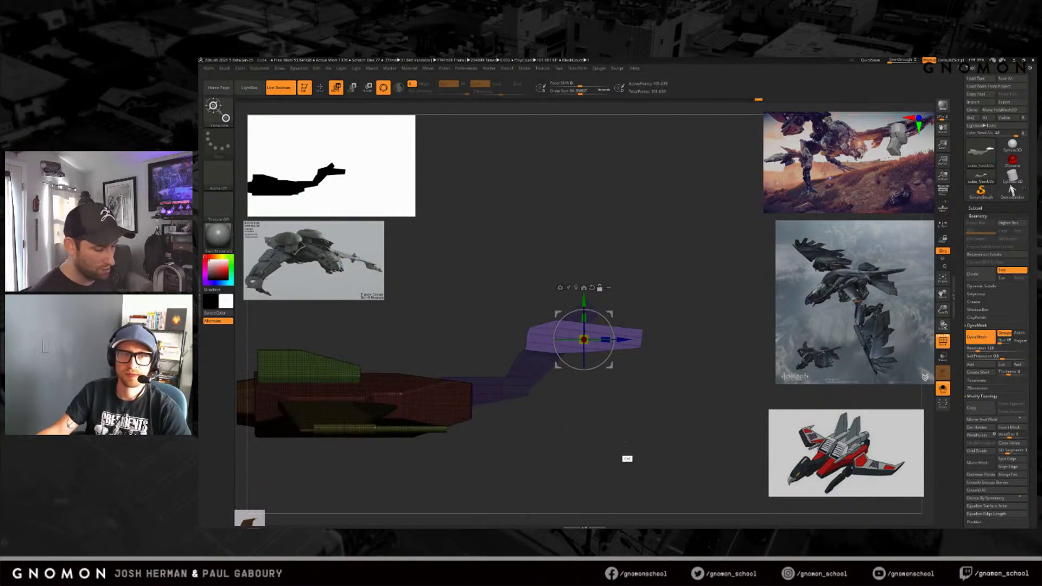
key("q")
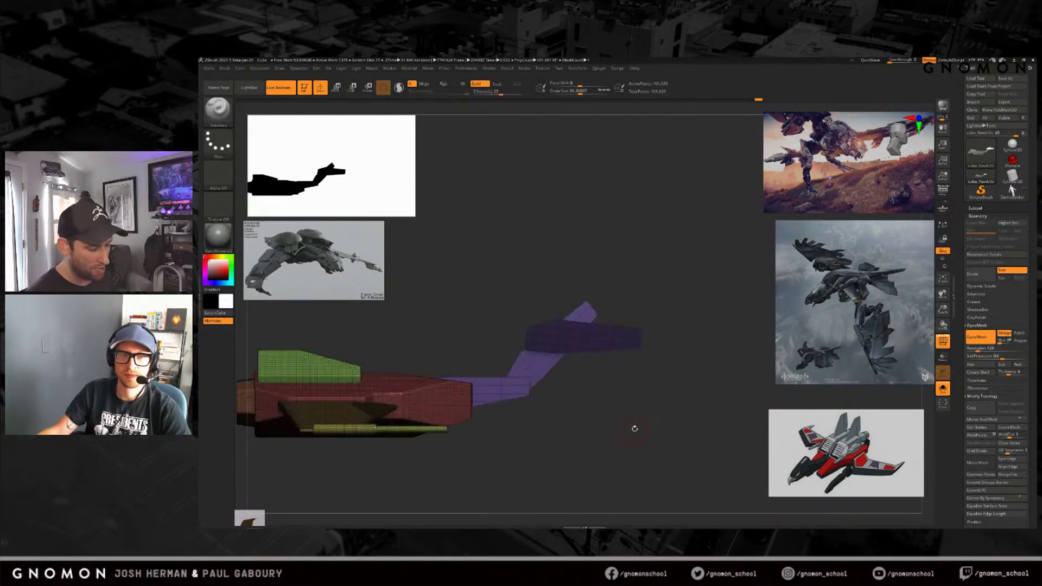
left_click_drag(635, 378, 639, 358)
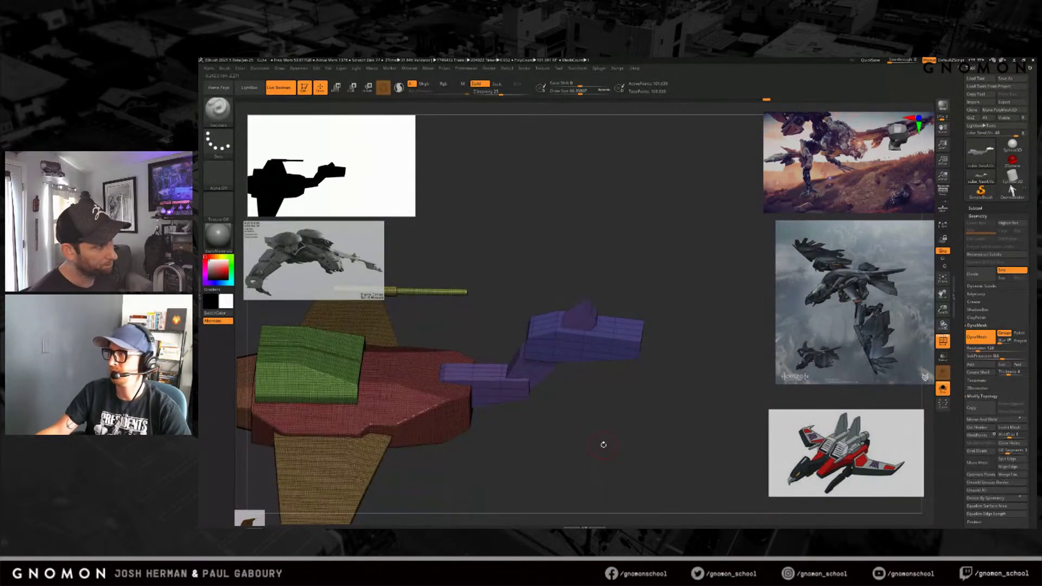
left_click_drag(604, 444, 628, 420)
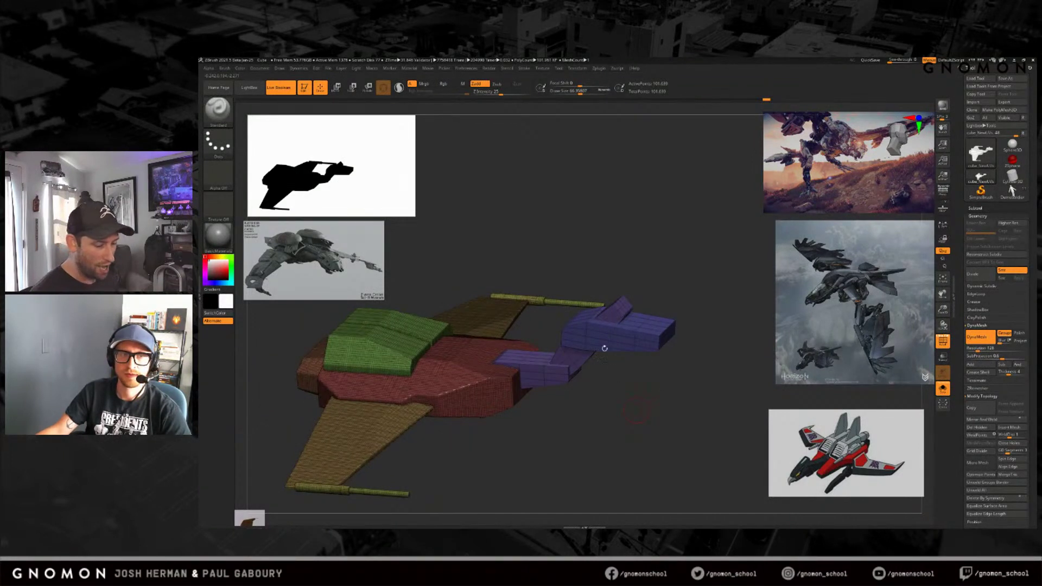
left_click(542, 369, "ctrl+shift")
left_click_drag(601, 415, 607, 395)
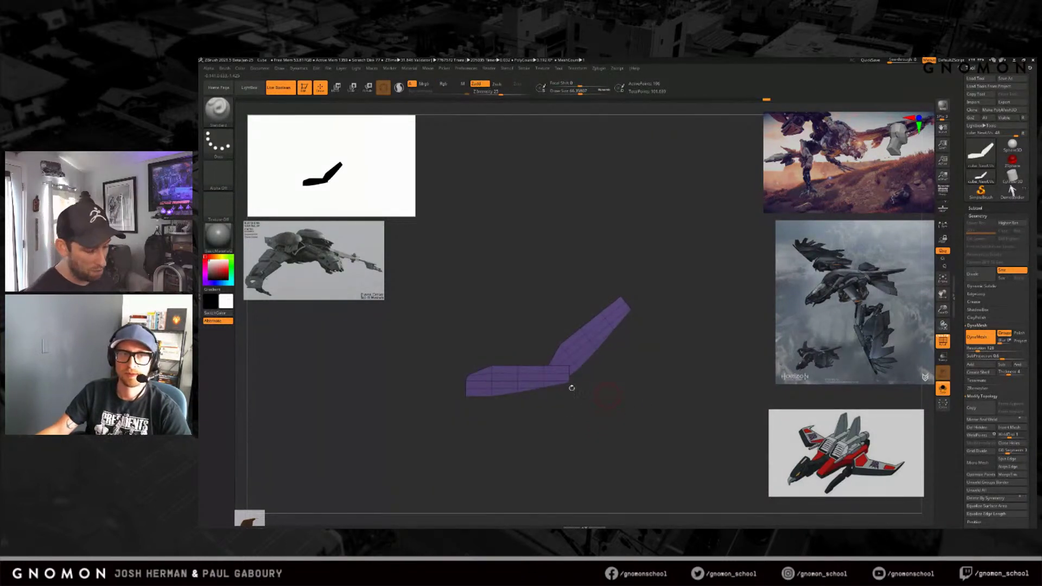
left_click(599, 422, "ctrl+shift")
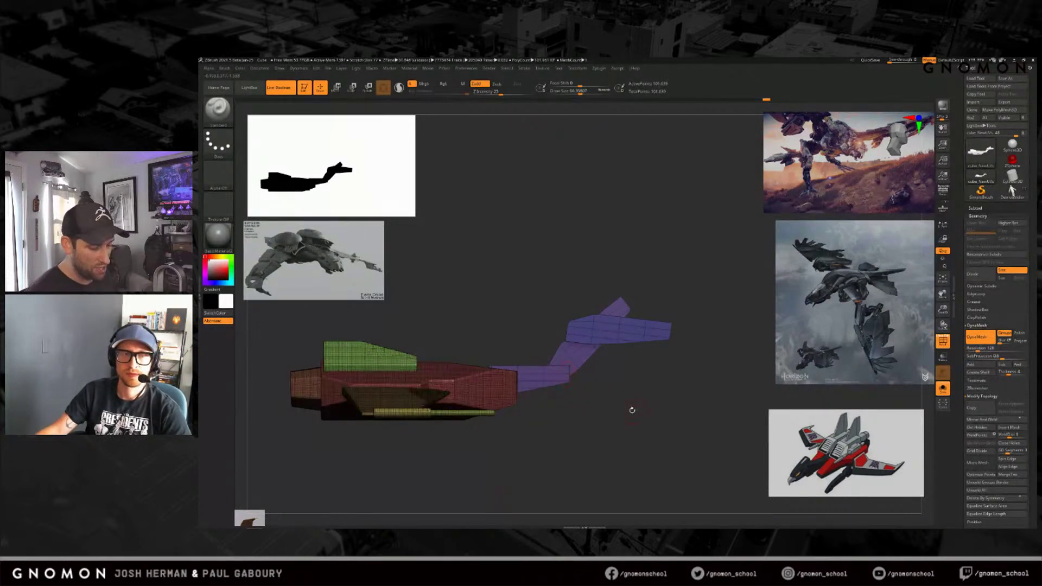
Step: Try Auto Groups to give each separate piece of the ship its own polygroup
left_click_drag(608, 436, 653, 472)
left_click(977, 216)
left_click(979, 310)
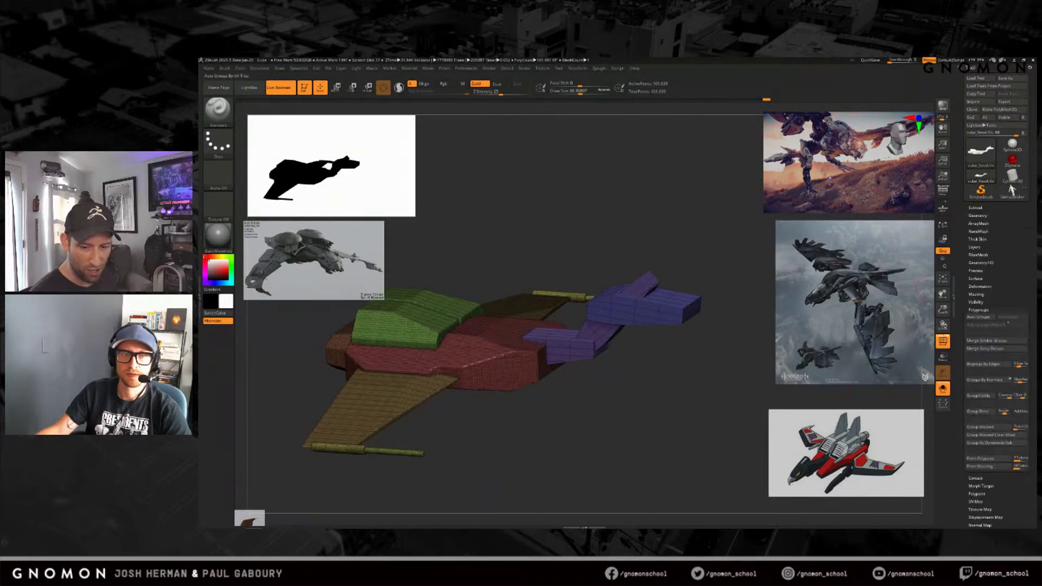
left_click(983, 318)
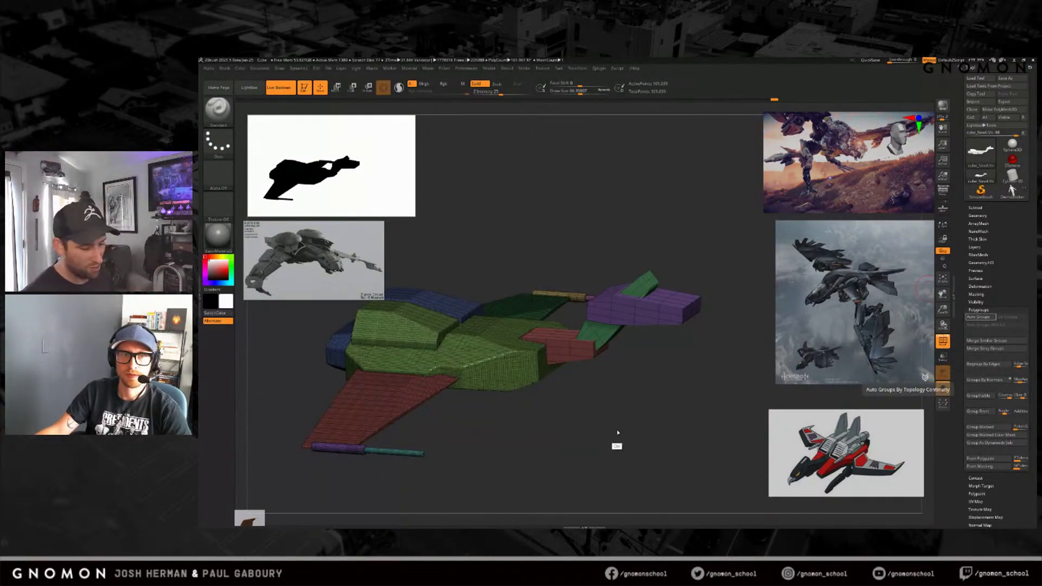
Step: Isolate the angled middle neck segment, assign it its own polygroup, and show the whole ship again
left_click_drag(617, 436, 677, 293)
left_click_drag(682, 370, 659, 398)
right_click_drag(658, 398, 658, 361, "ctrl")
mouse_move(649, 377)
left_mouse_down()
mouse_move(630, 436)
mouse_move(642, 401)
left_mouse_up()
key("ctrl+shift+a")
key("ctrl+w")
left_click(639, 424, "ctrl+shift")
left_click_drag(616, 463, 654, 411)
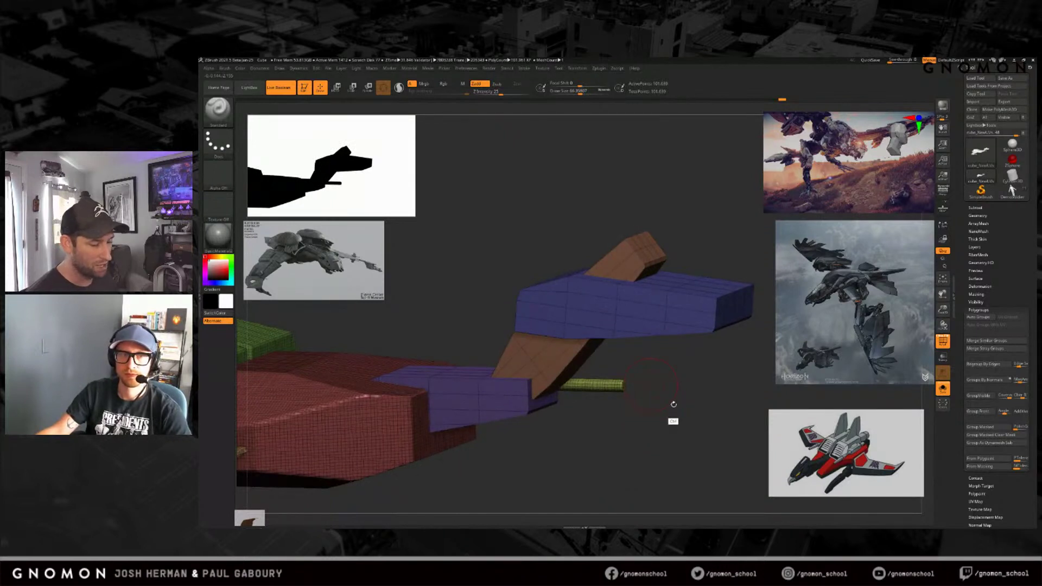
Step: Isolate the angled neck segment by growing the visibility from its protruding end, then show the full ship again
mouse_move(679, 395)
left_mouse_down()
mouse_move(684, 259)
mouse_move(595, 195)
left_mouse_up()
key("ctrl+shift")
mouse_move(677, 391)
left_mouse_down()
mouse_move(667, 414)
mouse_move(684, 396)
left_mouse_up()
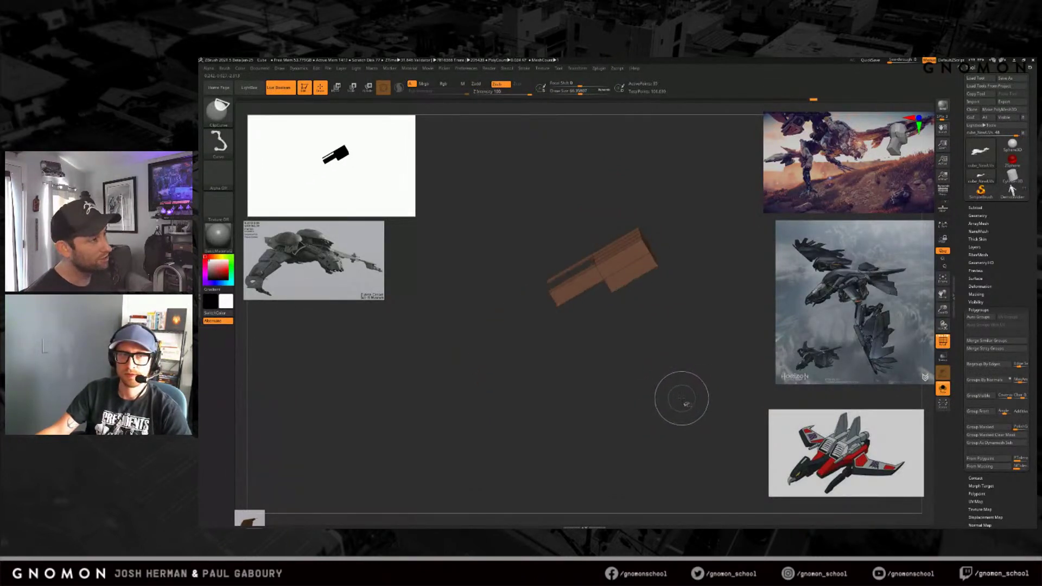
left_click_drag(677, 400, 668, 377)
key("s")
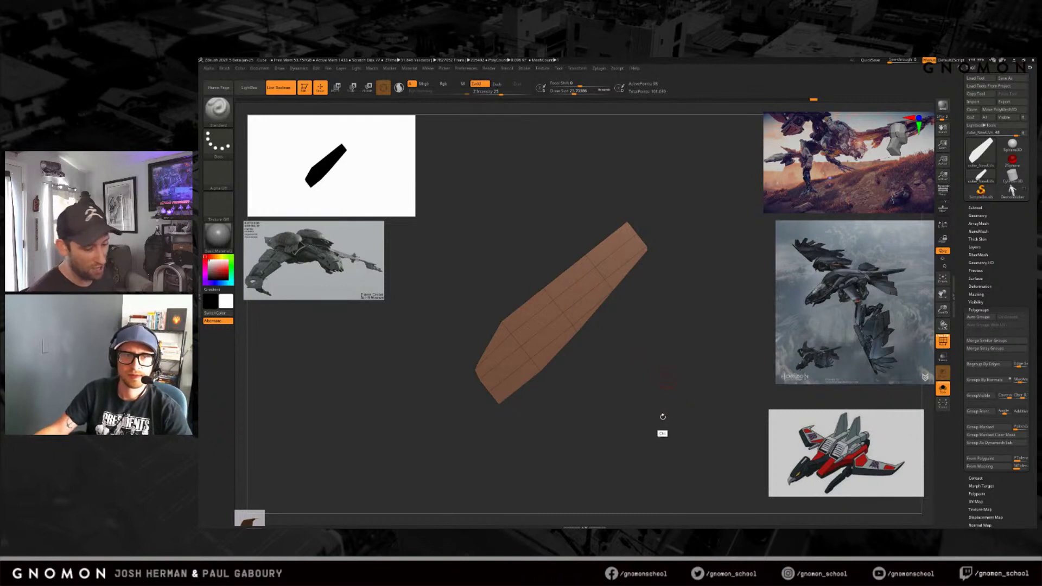
left_click(674, 400, "ctrl+shift")
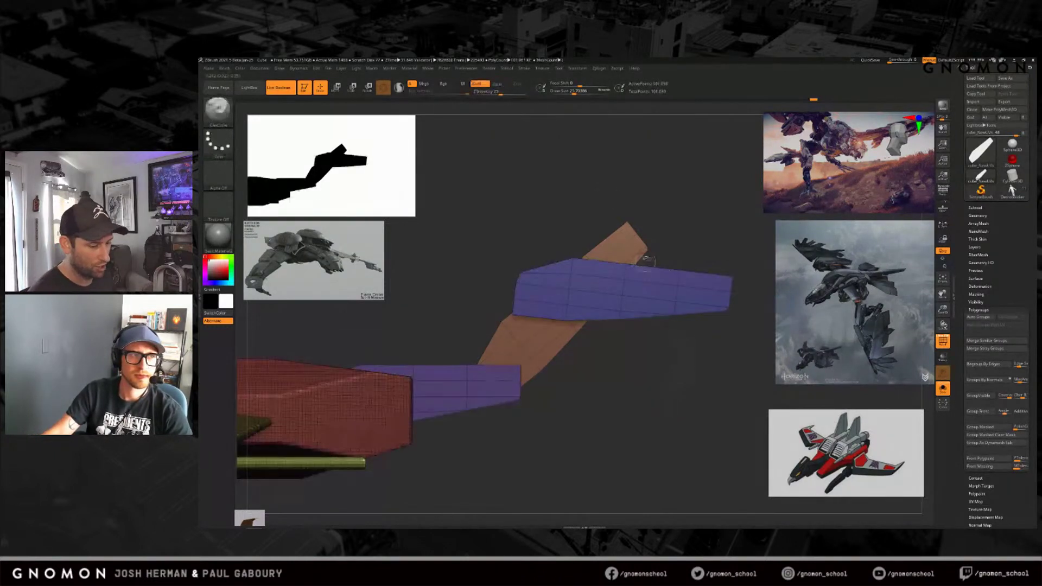
Step: Isolate the protruding tip of the angled neck segment and grow the visibility until the whole segment shows
left_click_drag(642, 230, 668, 249, "ctrl+shift")
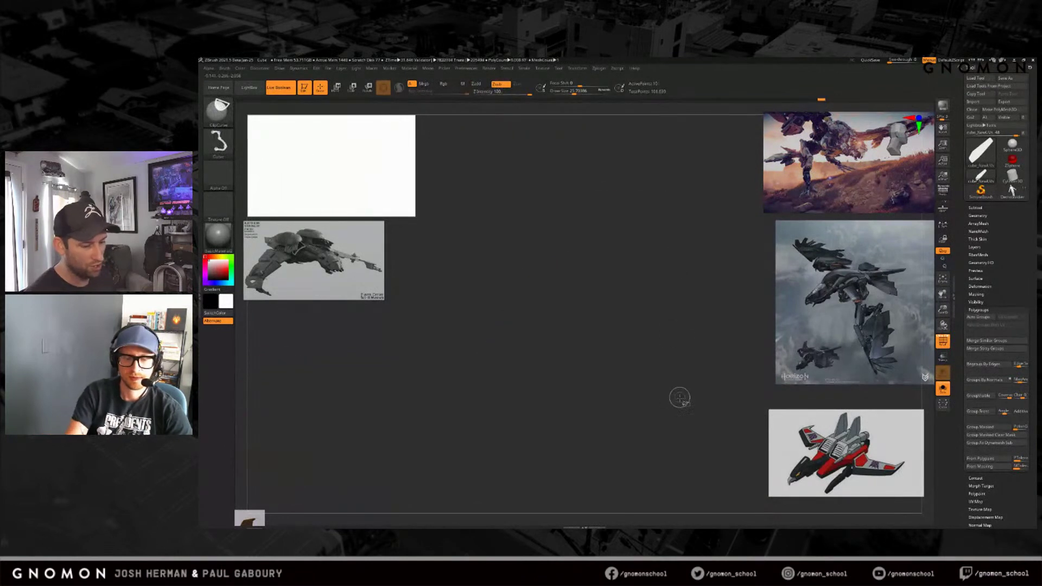
left_click_drag(685, 391, 670, 419)
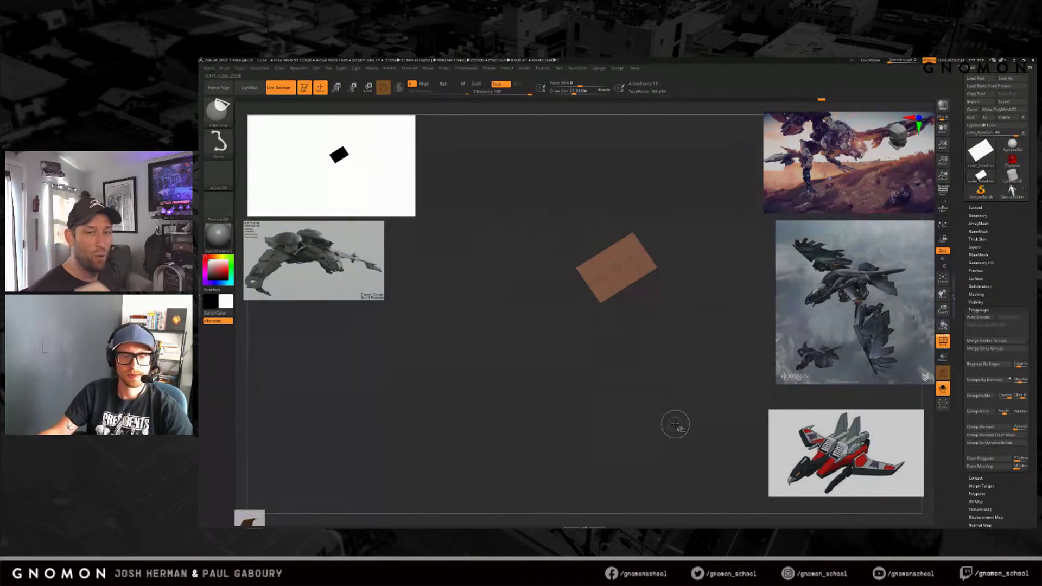
left_click_drag(675, 424, 675, 424)
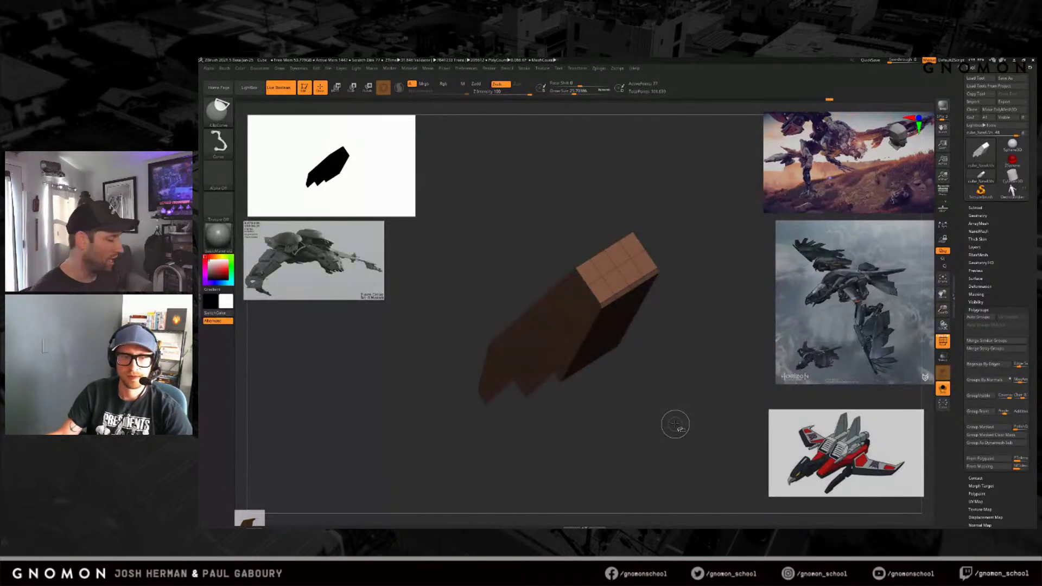
left_click_drag(675, 424, 675, 424)
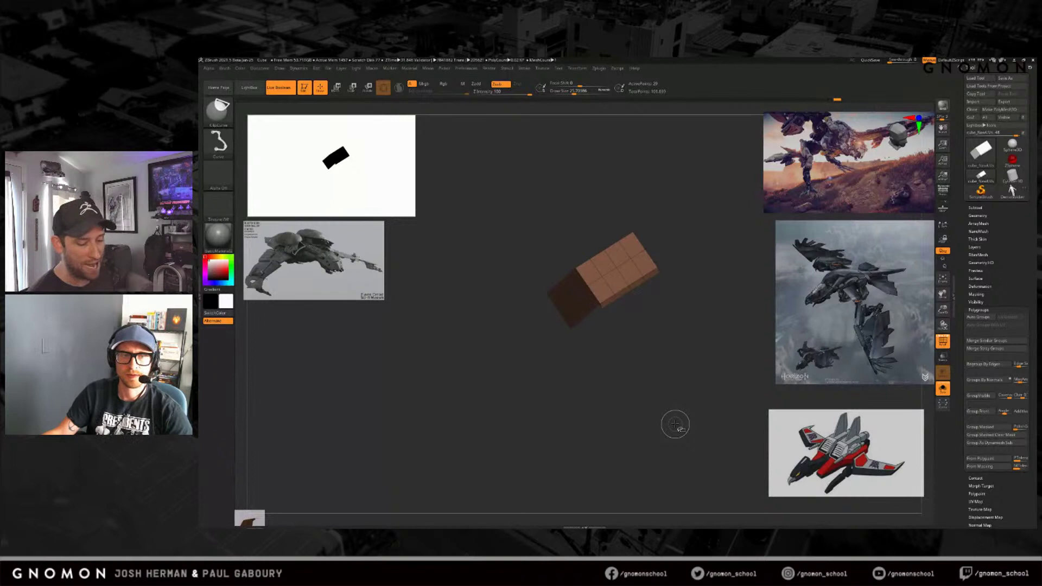
key("ctrl+z")
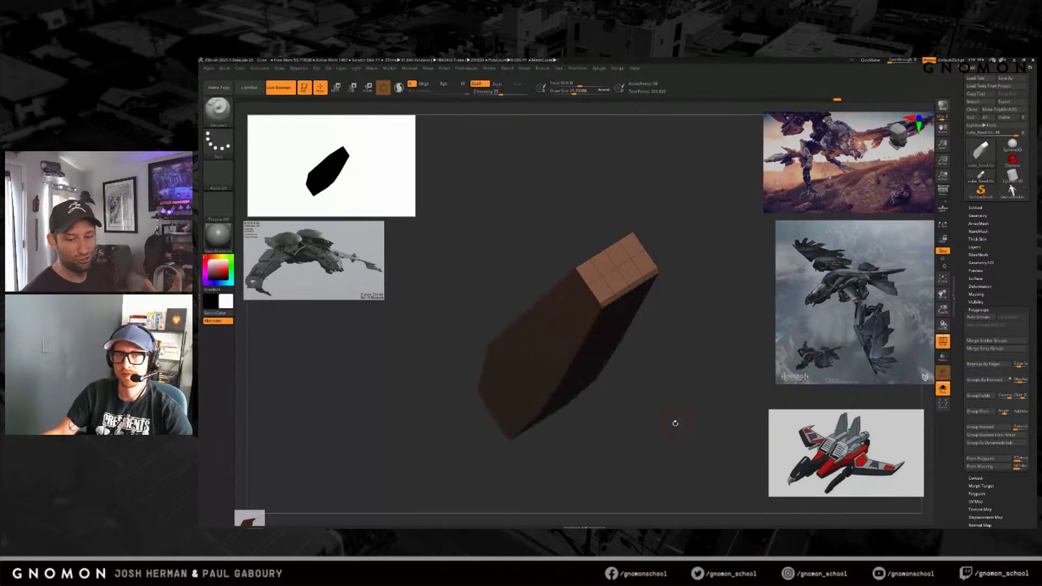
Step: Assign a new polygroup to the isolated angled neck segment and bring the rest of the ship back
left_click(977, 302)
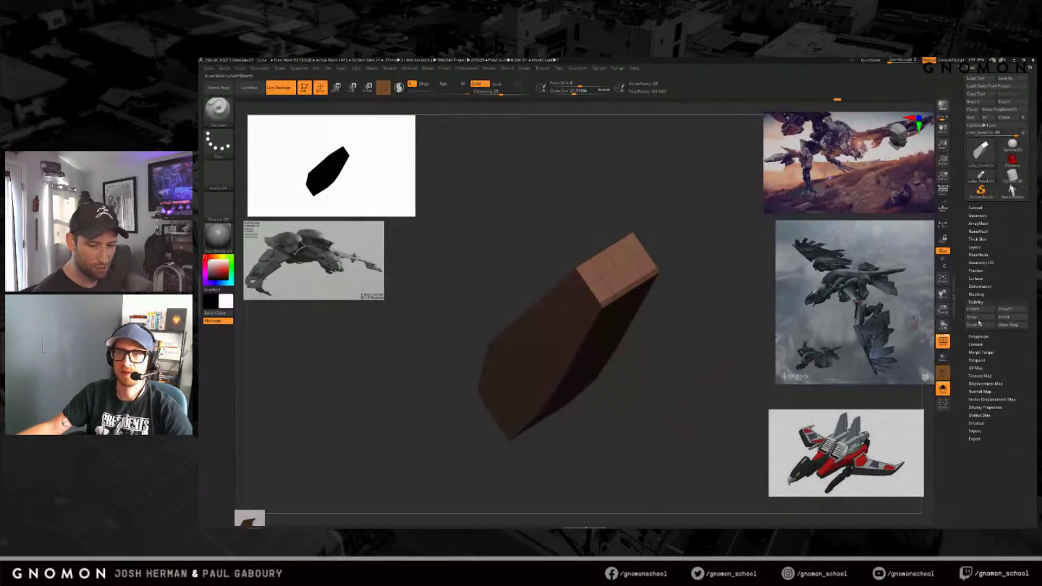
mouse_move(618, 441)
right_mouse_down()
mouse_move(640, 419)
mouse_move(627, 415)
mouse_move(635, 432)
right_mouse_up()
key("ctrl+w")
left_click(627, 418, "ctrl+shift")
left_click_drag(628, 422, 653, 468, "ctrl")
Step: Mask everything except the angled neck segment, clip off the end protruding above the head, and clear the mask
mouse_move(647, 417)
right_mouse_down()
mouse_move(625, 446)
mouse_move(682, 406)
mouse_move(658, 408)
mouse_move(670, 391)
mouse_move(666, 405)
right_mouse_up()
key("w")
left_click(572, 379, "ctrl")
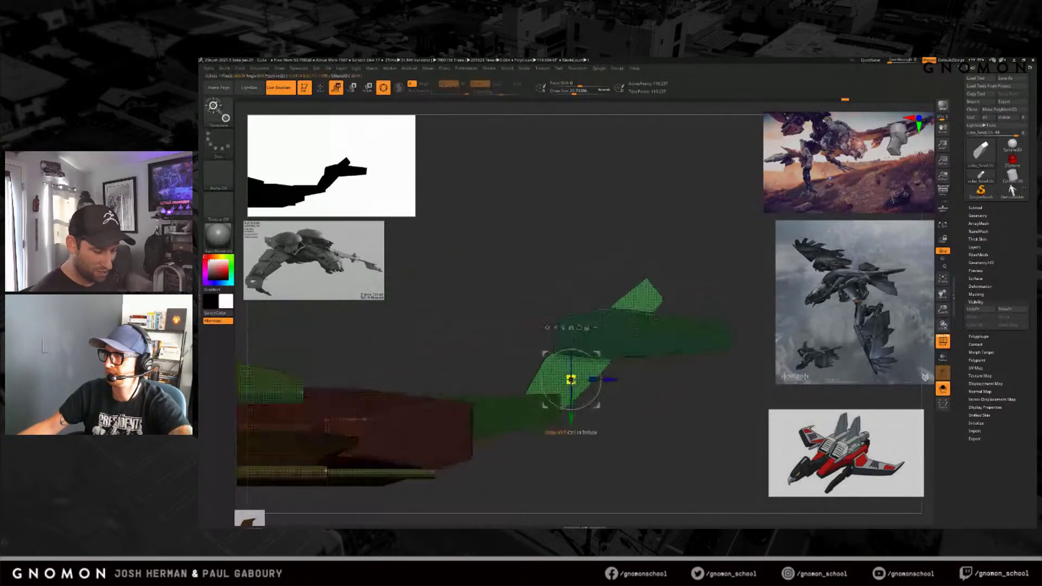
left_click(579, 326)
key("q")
mouse_move(513, 326)
left_mouse_down("ctrl+shift")
mouse_move(758, 327)
mouse_move(760, 346)
left_mouse_up("ctrl+shift")
mouse_move(654, 417)
right_mouse_down()
mouse_move(683, 427)
mouse_move(660, 417)
right_mouse_up()
left_click_drag(503, 387, 640, 318, "ctrl+shift")
mouse_move(651, 419)
left_mouse_down()
mouse_move(609, 395)
mouse_move(596, 344)
mouse_move(609, 251)
mouse_move(589, 246)
mouse_move(602, 391)
mouse_move(581, 233)
left_mouse_up()
left_click_drag(588, 436, 538, 450, "ctrl+shift")
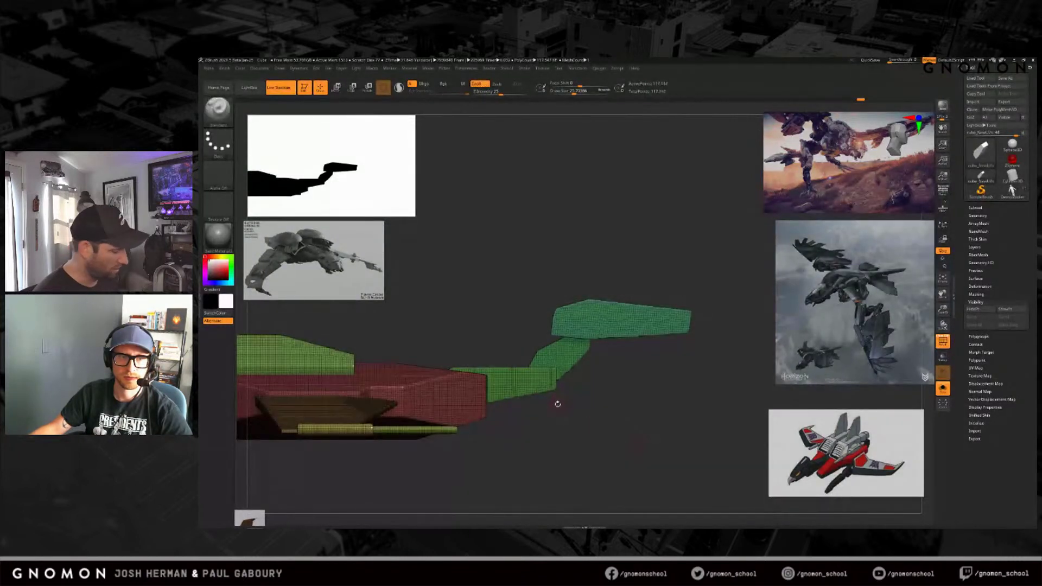
Step: Mask everything except the neck's base block, clip its lower front corner diagonally, and clear the mask
key("w")
left_click(524, 386, "ctrl")
left_click_drag(531, 347, 565, 362, "alt")
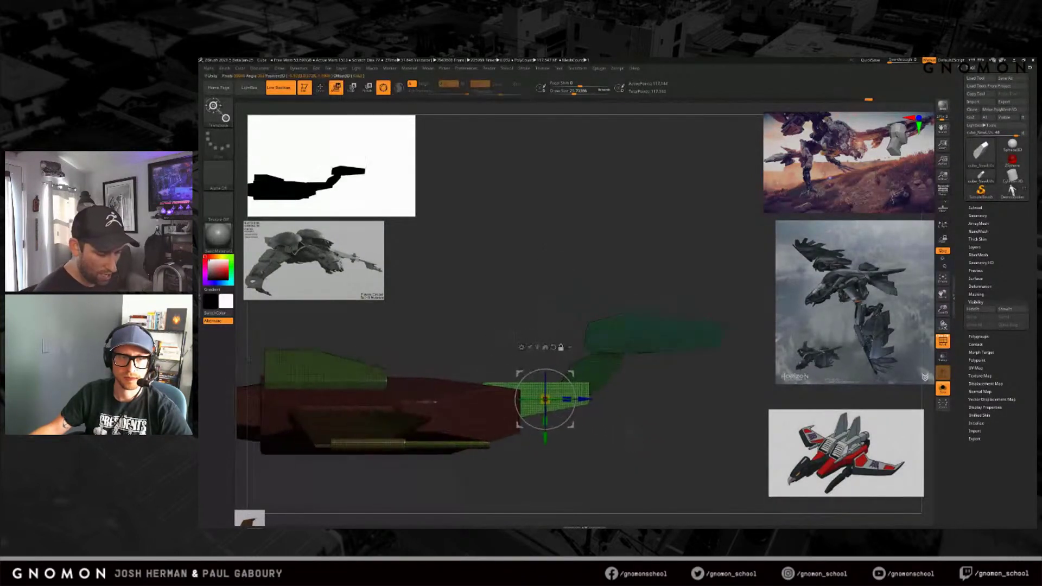
key("q")
left_click_drag(599, 419, 606, 447, "alt")
mouse_move(671, 378)
left_mouse_down("ctrl+shift")
mouse_move(548, 428)
mouse_move(540, 462)
mouse_move(552, 448)
left_mouse_up("ctrl+shift")
left_click_drag(641, 432, 660, 403, "ctrl")
Step: Clip the head block's upper side corner with a diagonal cut made from the front view
mouse_move(660, 404)
left_mouse_down()
mouse_move(645, 428)
mouse_move(653, 414)
mouse_move(627, 420)
mouse_move(624, 461)
left_mouse_up()
key("w")
key("q")
left_click_drag(646, 362, 658, 374, "alt")
key("ctrl+shift")
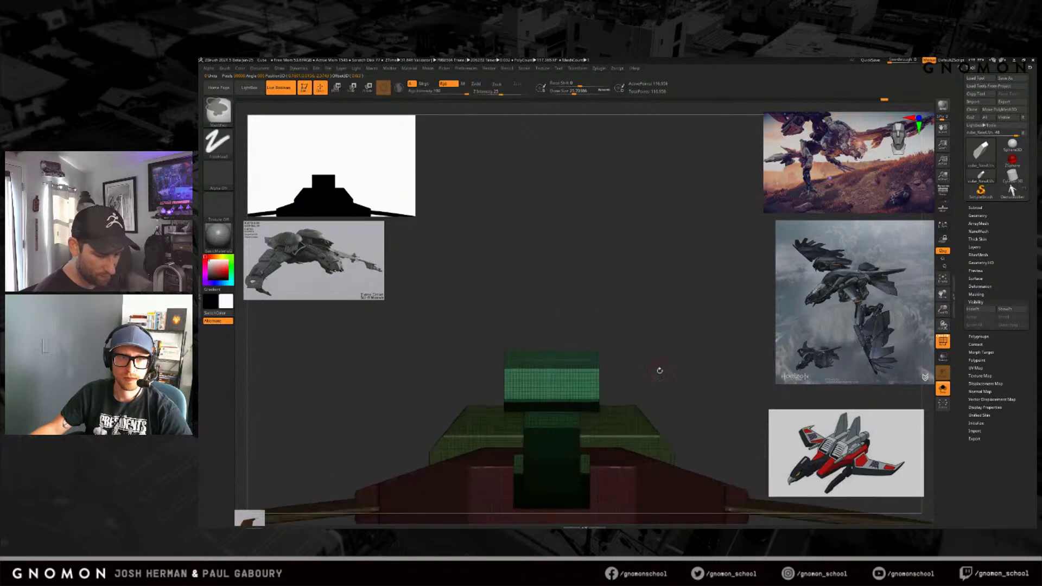
mouse_move(566, 337)
left_mouse_down("ctrl+shift")
mouse_move(643, 423)
mouse_move(628, 392)
left_mouse_up("ctrl+shift")
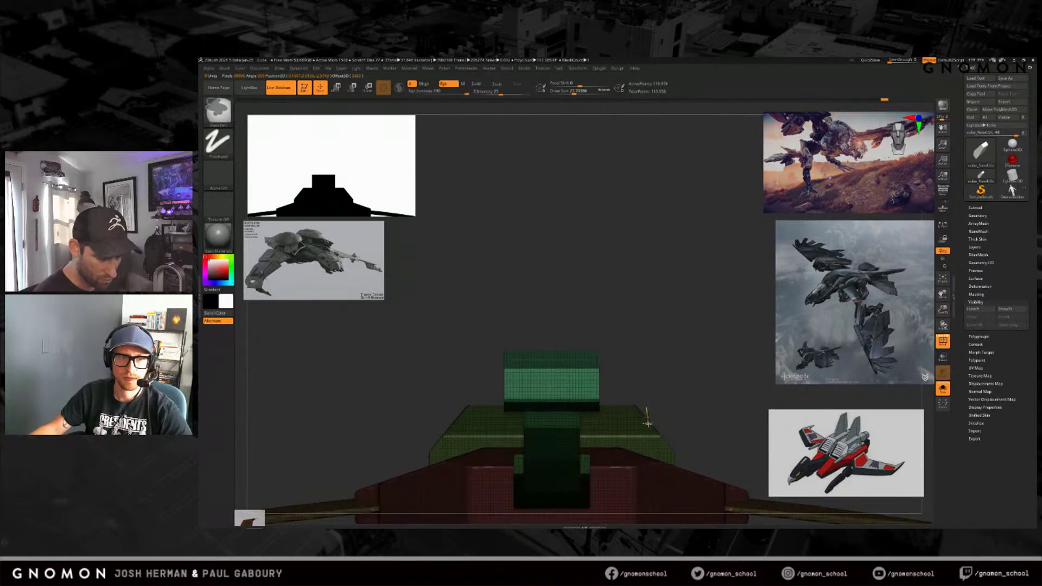
mouse_move(548, 318)
left_mouse_down("ctrl+shift")
mouse_move(643, 422)
mouse_move(685, 395)
mouse_move(698, 407)
mouse_move(667, 425)
mouse_move(649, 417)
mouse_move(658, 405)
left_mouse_up("ctrl+shift")
key("ctrl+shift")
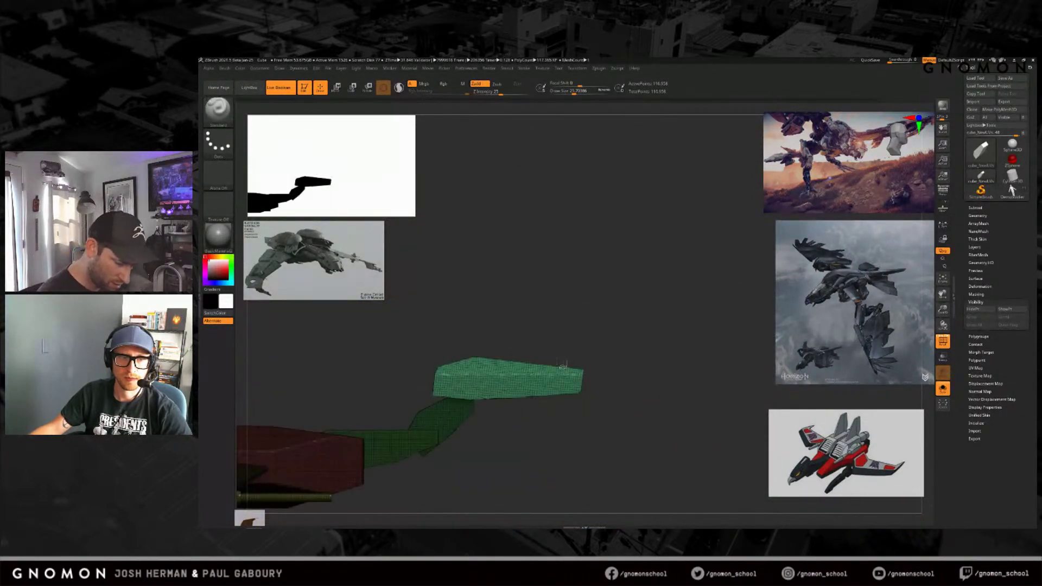
Step: Clip the back of the head block with a slanted cut and review the ship with the polyframe off and on
key("ctrl+shift")
mouse_move(474, 343)
left_mouse_down("ctrl+shift")
mouse_move(697, 431)
mouse_move(653, 425)
mouse_move(637, 435)
mouse_move(637, 421)
mouse_move(632, 454)
mouse_move(576, 412)
mouse_move(628, 389)
mouse_move(581, 383)
mouse_move(456, 404)
left_mouse_up("ctrl+shift")
mouse_move(605, 459)
left_mouse_down()
mouse_move(586, 445)
mouse_move(617, 419)
mouse_move(644, 454)
mouse_move(660, 423)
mouse_move(617, 430)
mouse_move(667, 396)
mouse_move(651, 353)
mouse_move(695, 421)
mouse_move(645, 420)
mouse_move(665, 413)
mouse_move(663, 431)
mouse_move(657, 417)
mouse_move(674, 392)
mouse_move(662, 431)
mouse_move(668, 412)
left_mouse_up()
key("shift+f")
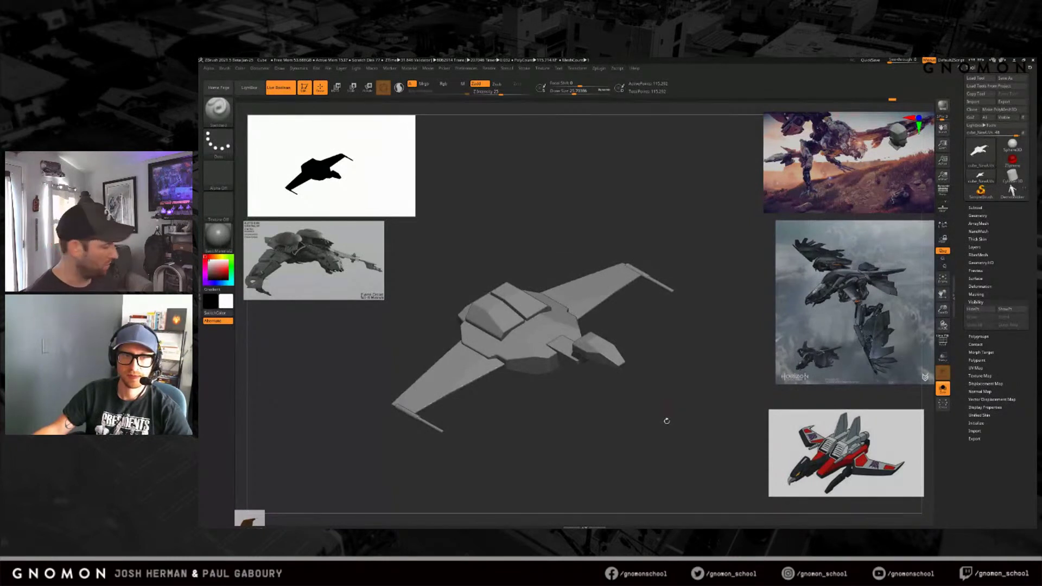
key("shift+f")
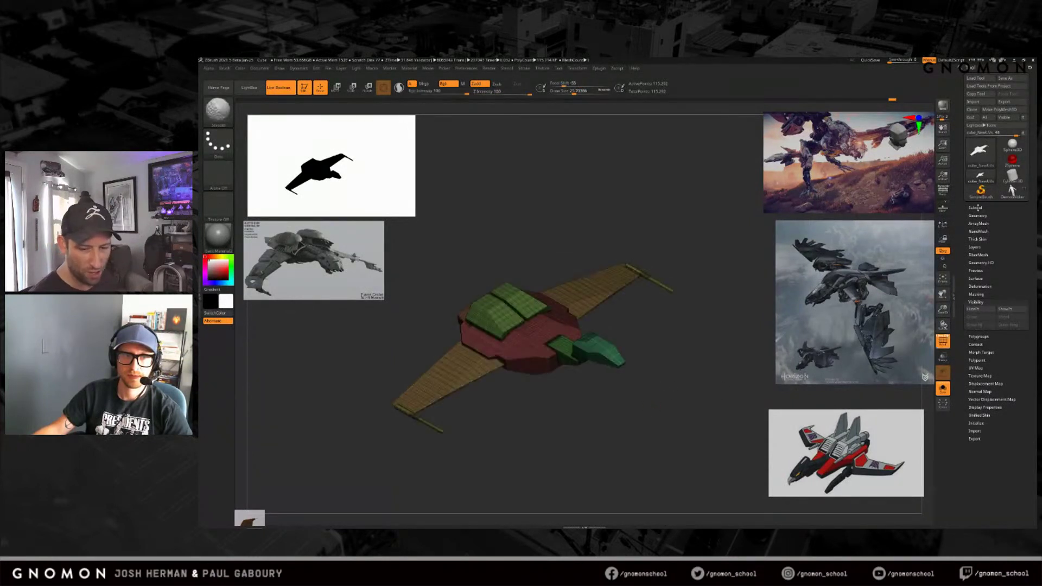
Step: Isolate the red main hull and split the hidden parts off into a separate subtool
left_click(975, 207)
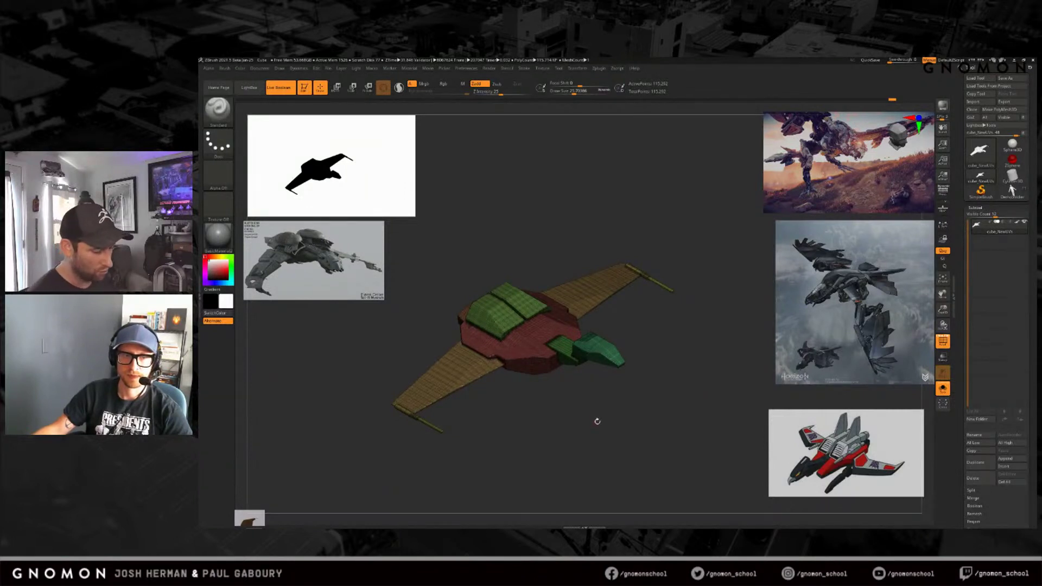
left_click(553, 362, "ctrl+shift")
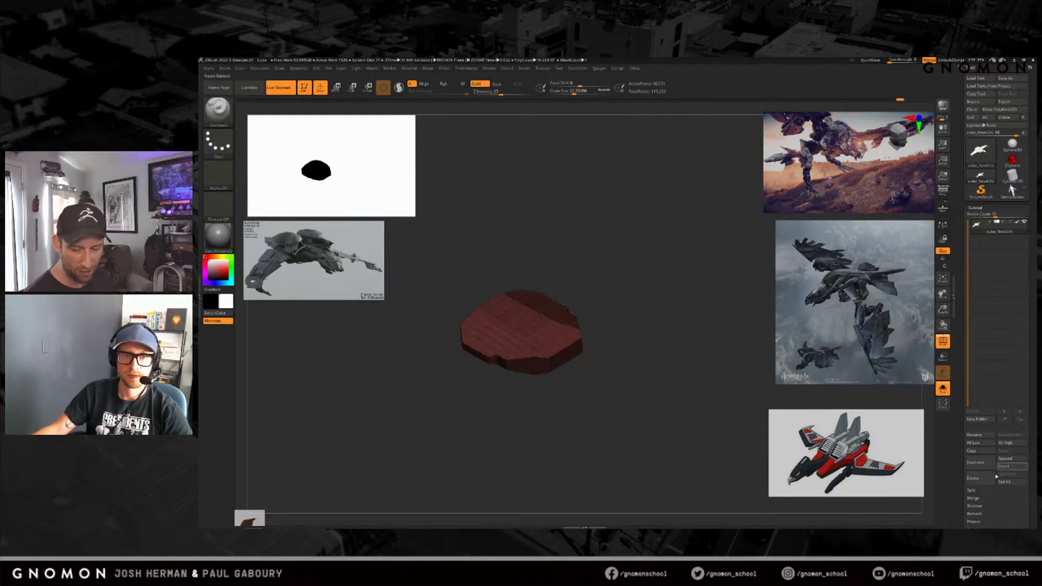
left_click(971, 490)
left_click(976, 498)
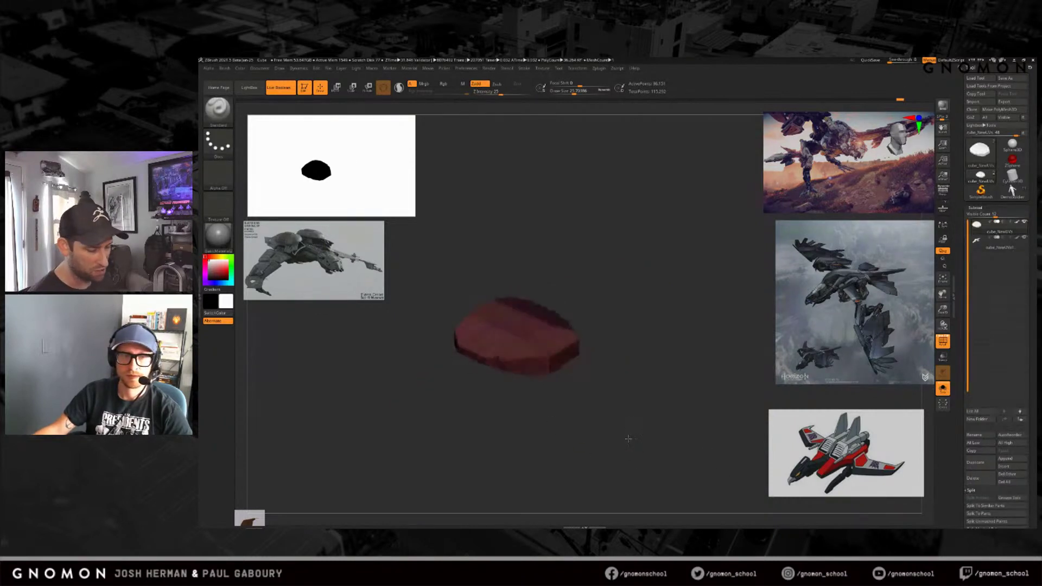
Step: Split the wings and the green top hull block off the remaining parts into their own subtools
left_click(1001, 242)
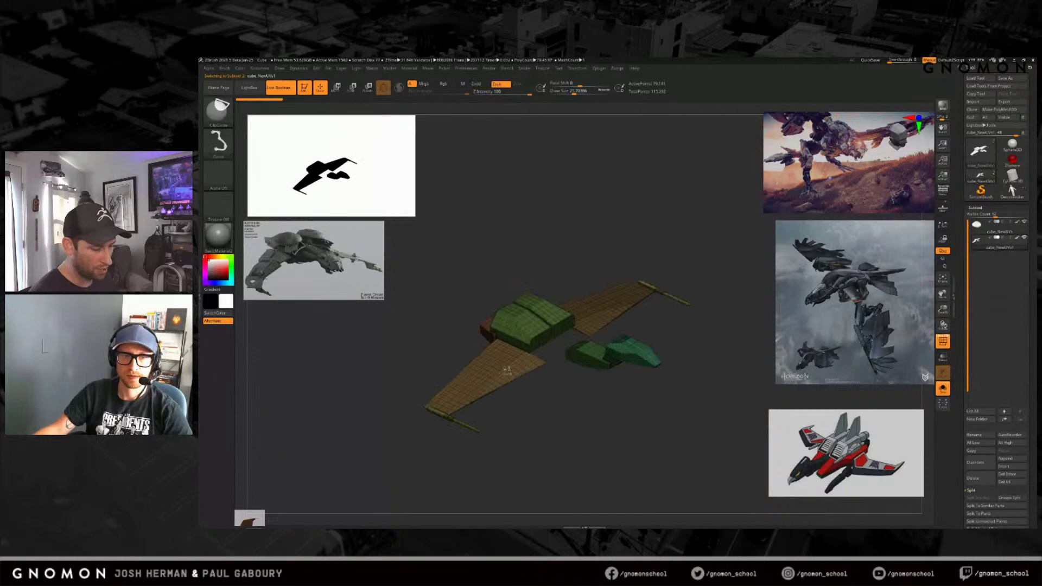
left_click(521, 369, "ctrl+shift")
left_click(977, 498)
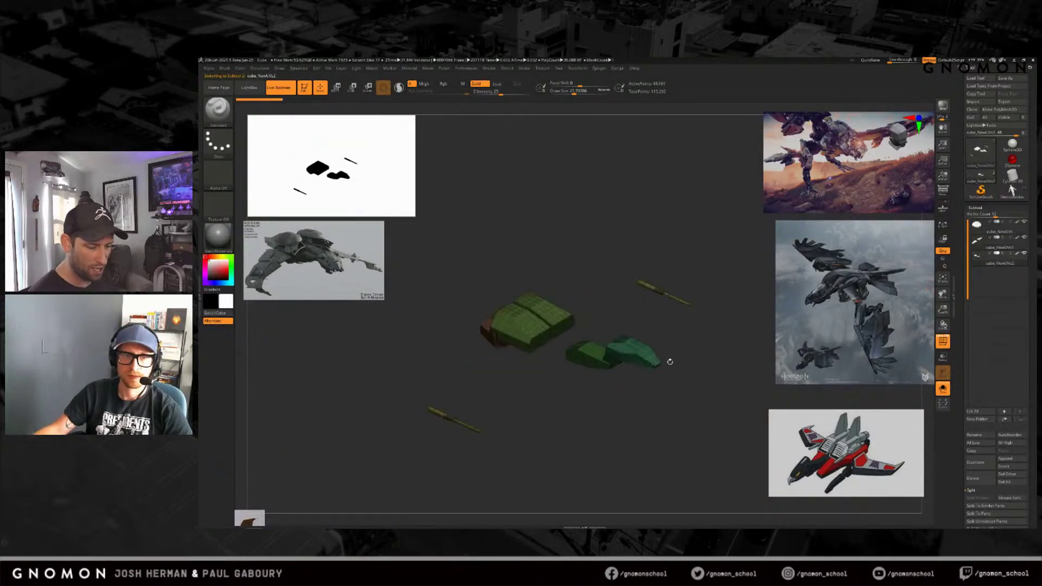
left_click(571, 332, "alt")
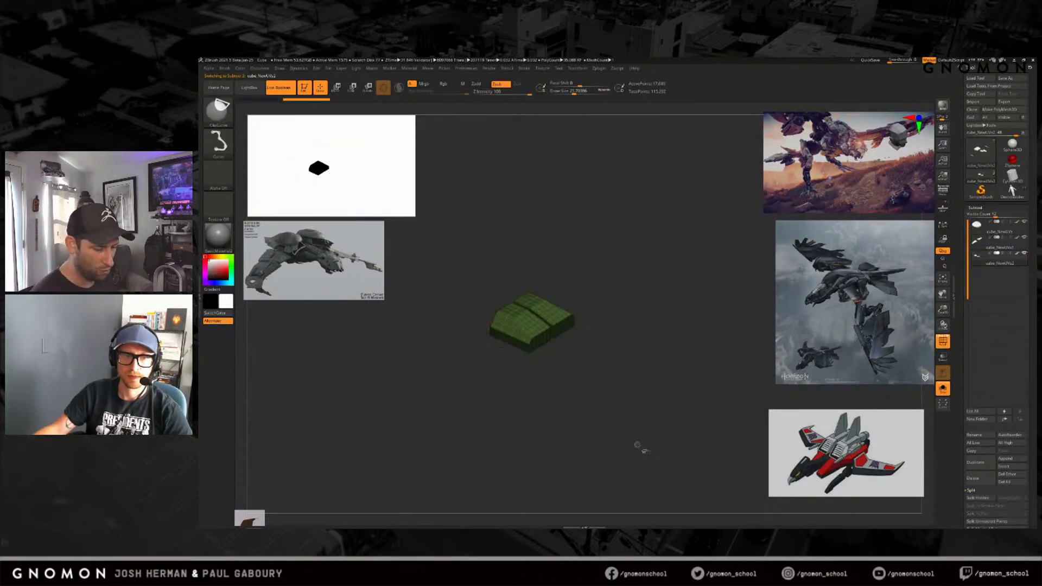
left_click(978, 498)
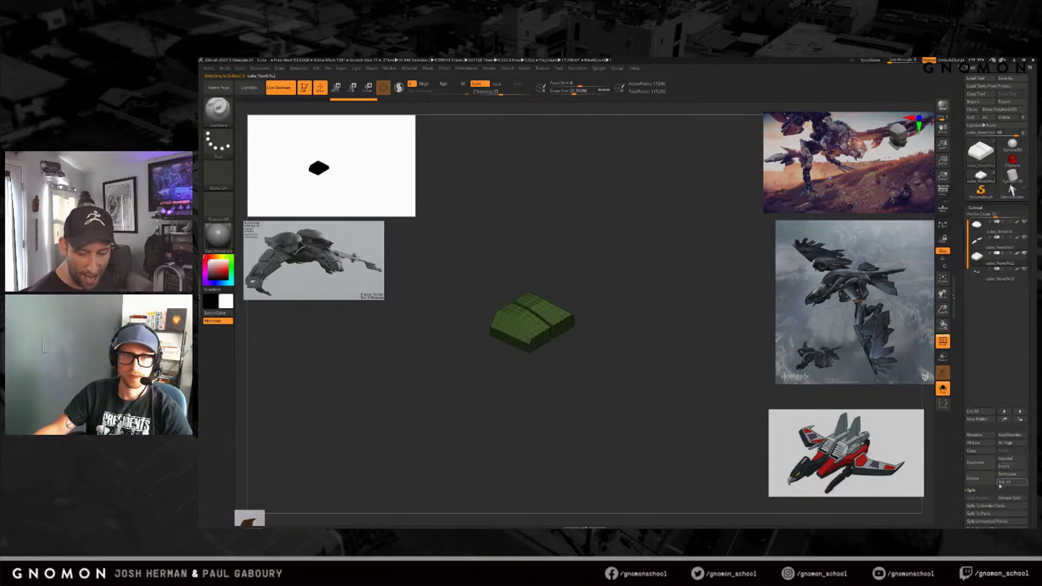
Step: Select the subtool with the remaining tail, neck, head and wingtip pieces and run Split To Similar Parts on it
left_click(996, 274)
left_click_drag(637, 448, 657, 413, "alt")
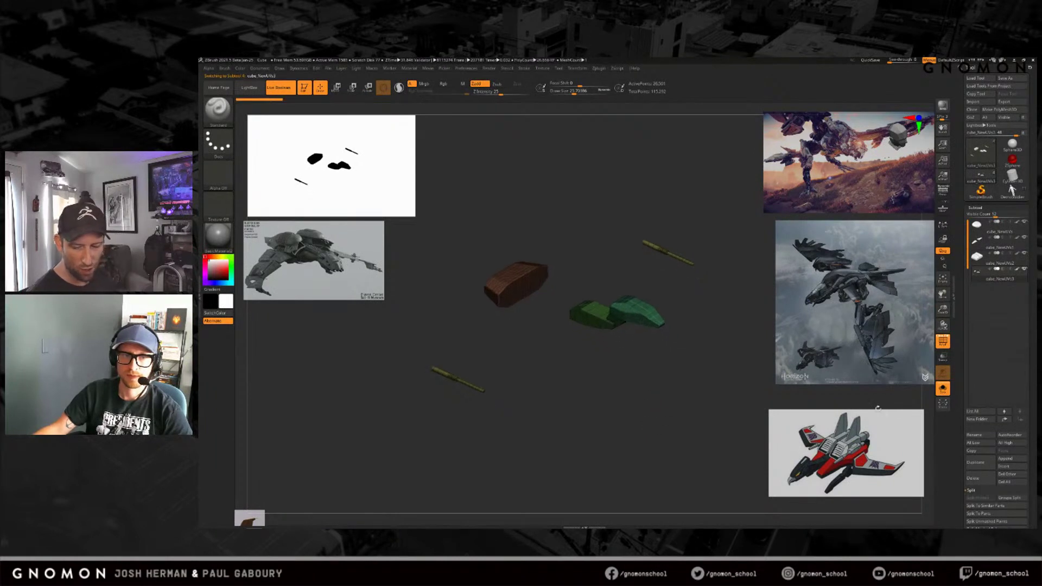
scroll(1027, 419, "down", 3)
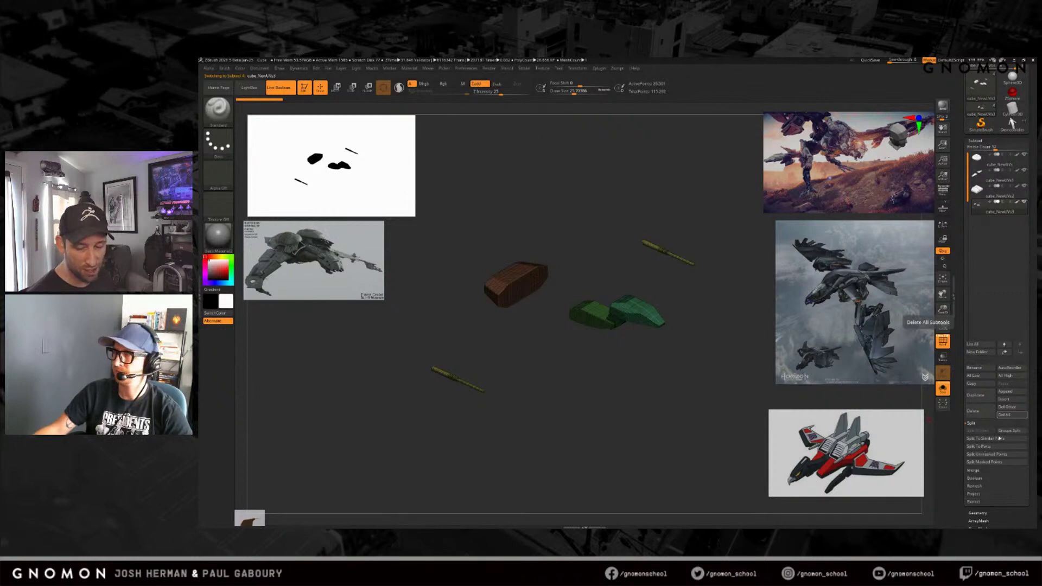
left_click(995, 439)
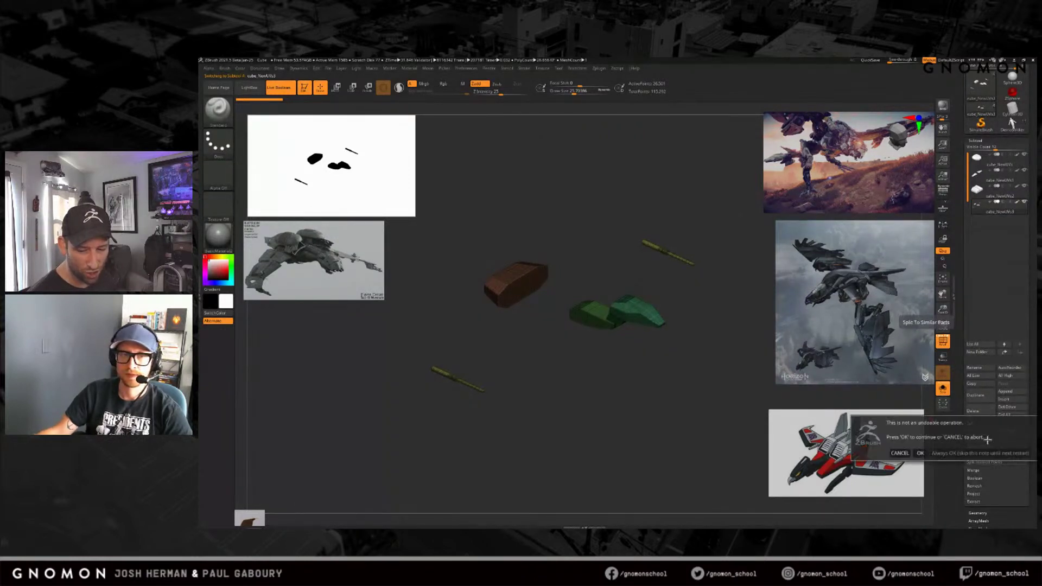
Step: Confirm splitting the subtool into similar parts
left_click_drag(693, 372, 705, 352)
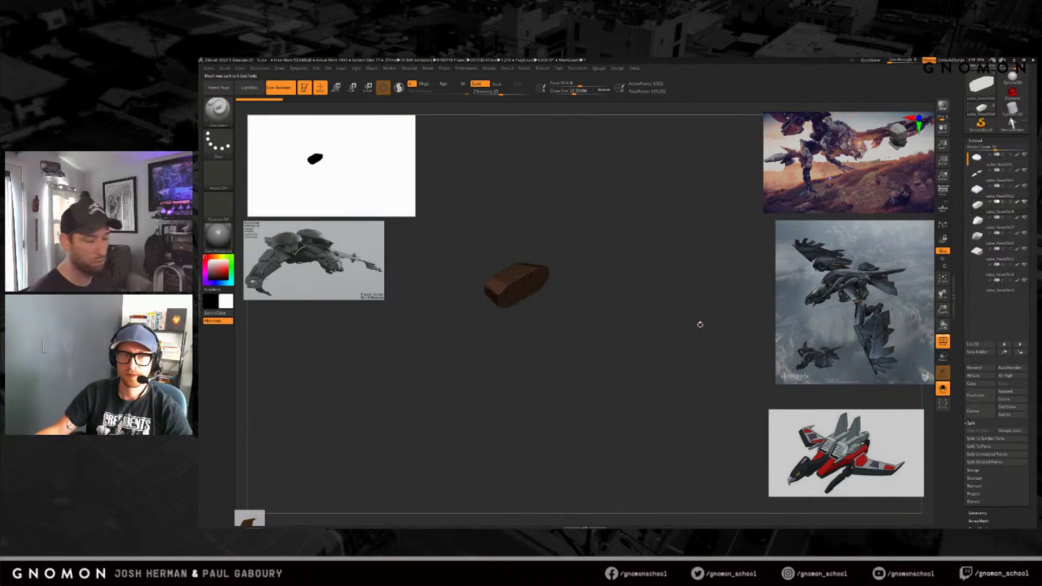
Step: Go through the split subtools one by one in solo view to examine which part each contains
key("Down")
key("Down")
key("Down")
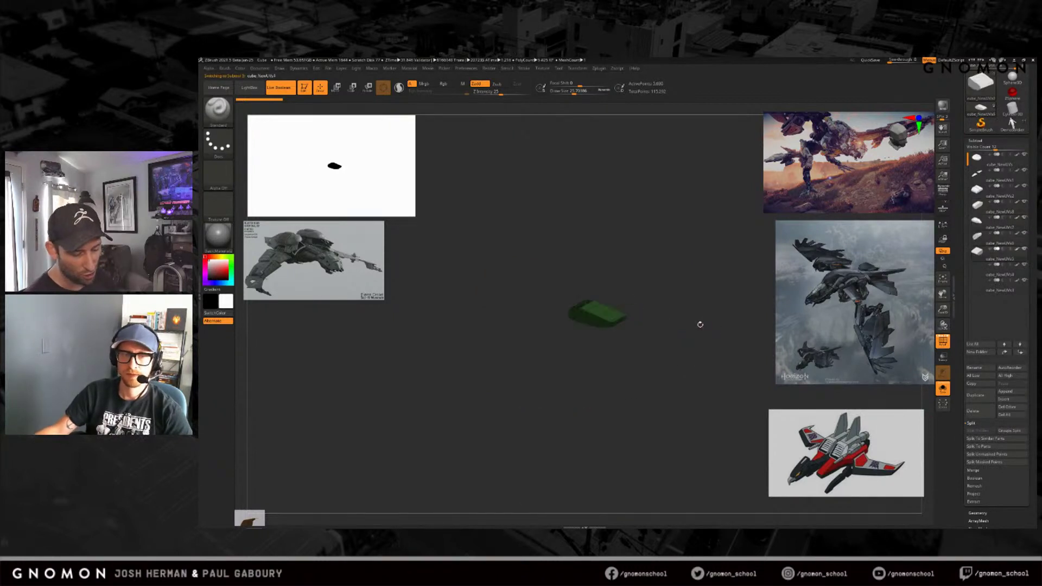
key("Down")
key("Down")
key("Down")
key("Down")
key("Down")
key("Down")
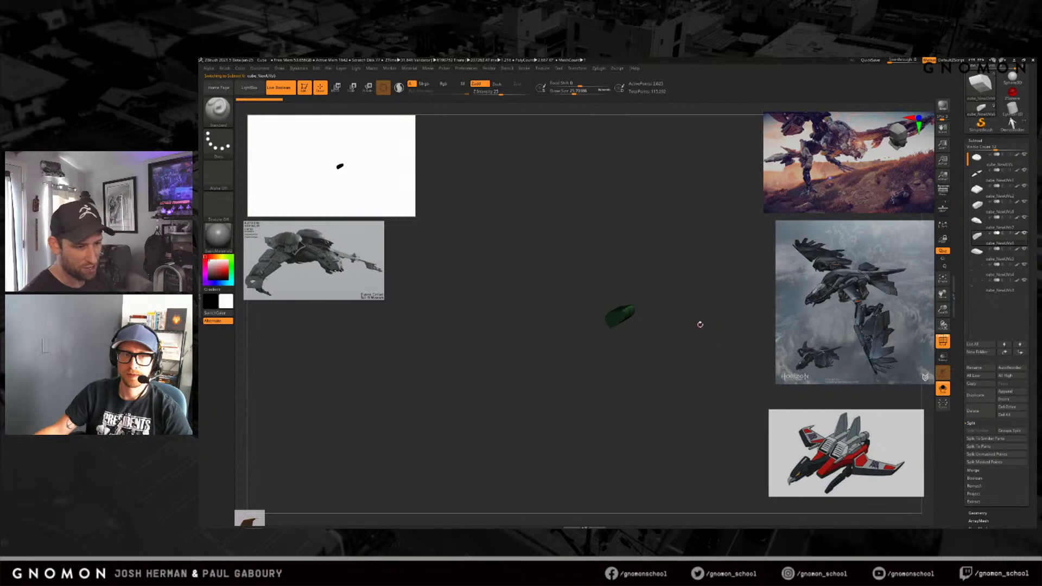
key("Down")
key("Down")
key("Down")
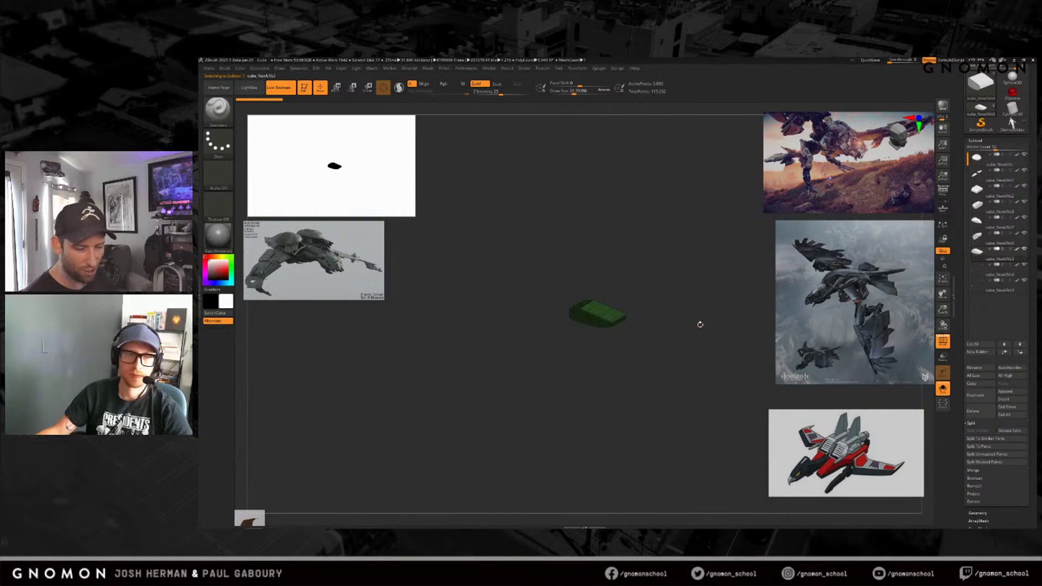
key("Down")
key("Down")
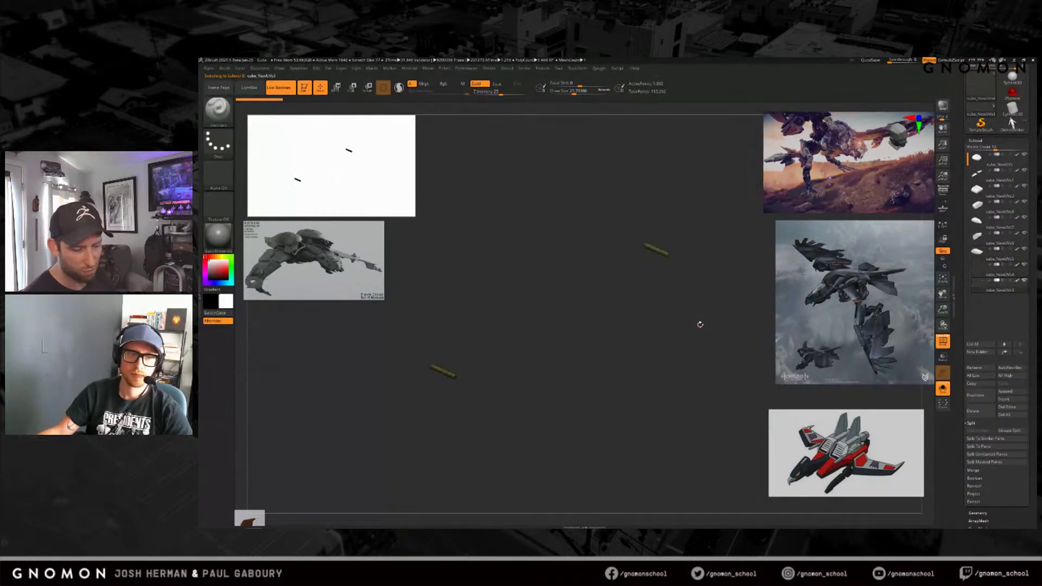
key("Down")
key("Down")
key("Down")
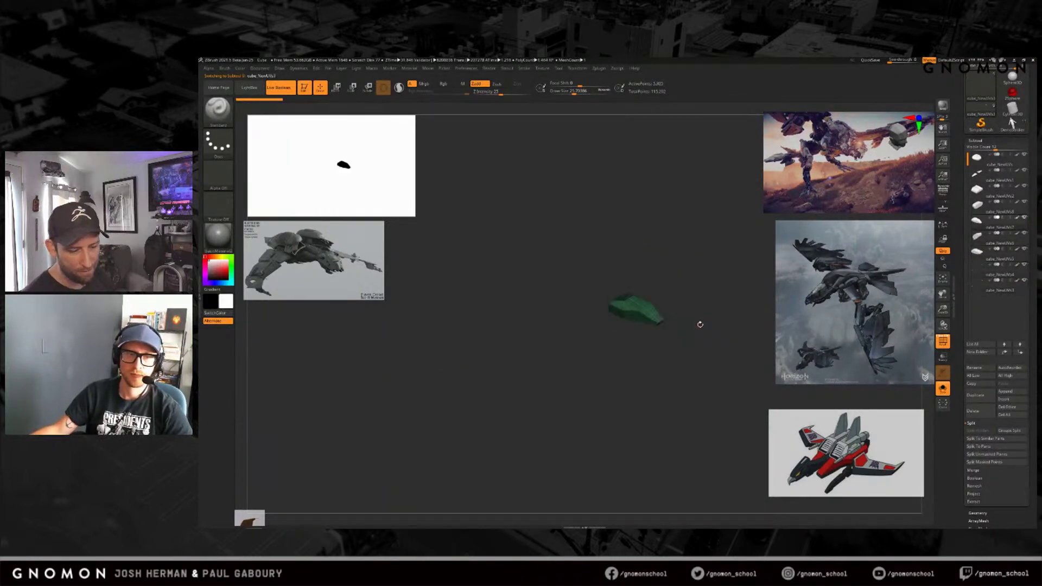
key("Down")
key("Down")
key("Down")
key("Up")
key("Down")
key("Down")
key("Down")
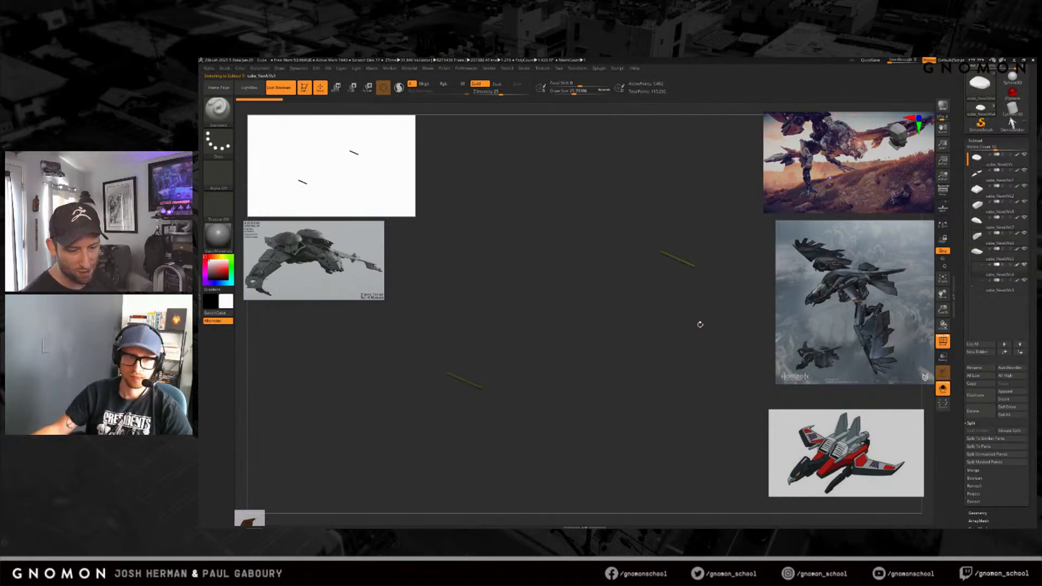
Step: Turn off solo so the whole ship is displayed again
mouse_move(691, 435)
left_mouse_down()
mouse_move(686, 426)
mouse_move(702, 429)
left_mouse_up()
left_click(942, 388)
right_click_drag(680, 470, 676, 430, "ctrl")
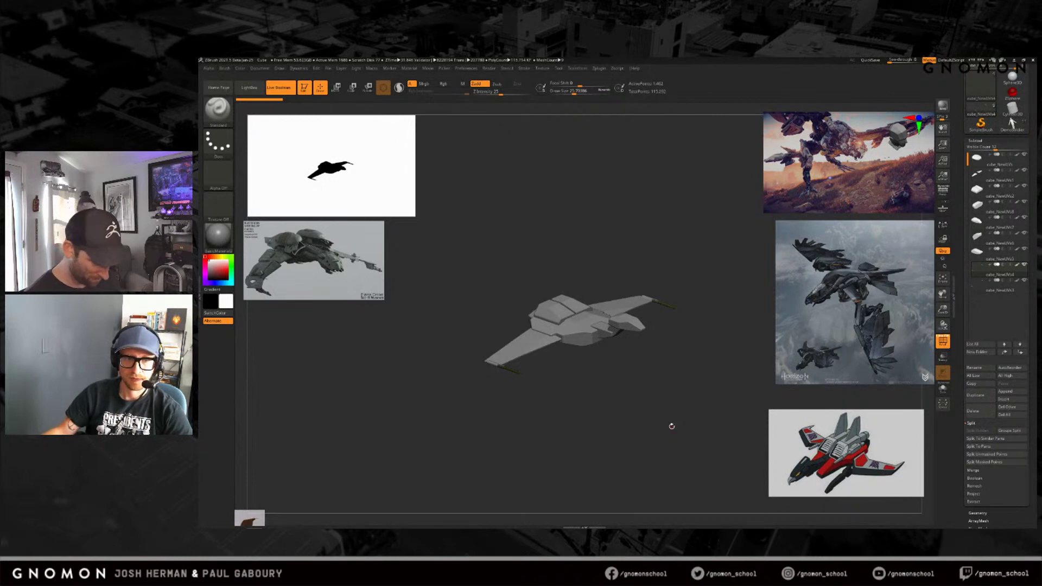
left_click_drag(671, 426, 637, 426)
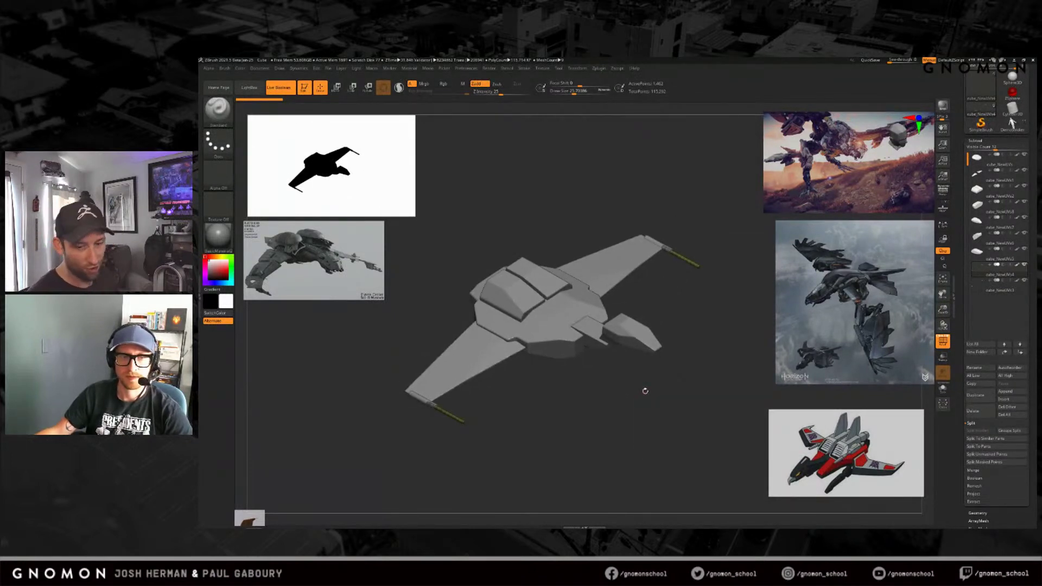
Step: Select the main fuselage subtool and create a subtool folder named Main Parts for it
left_click(979, 159)
key("ctrl+f")
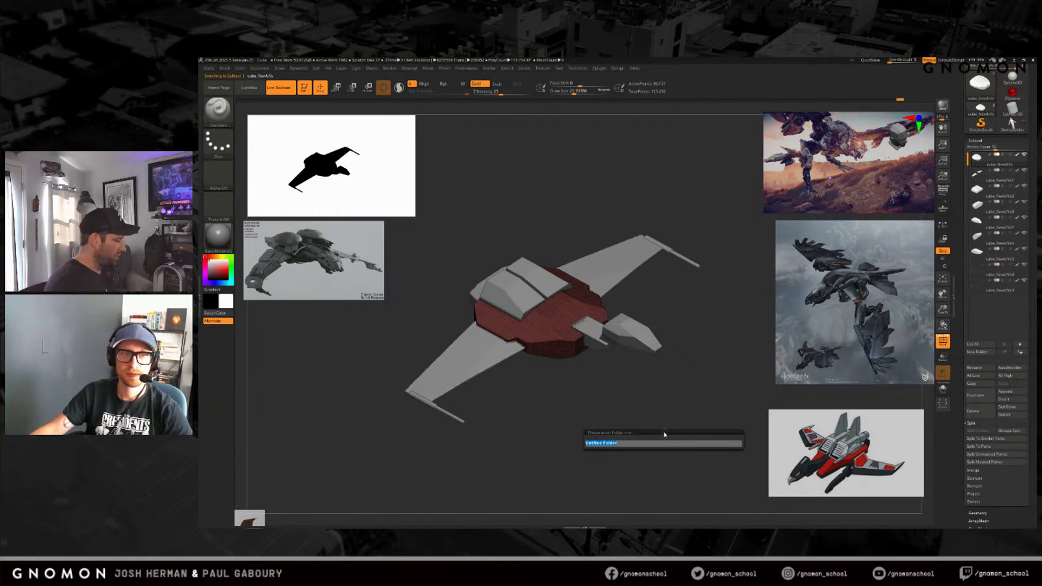
key("BackSpace")
type("Main Fu")
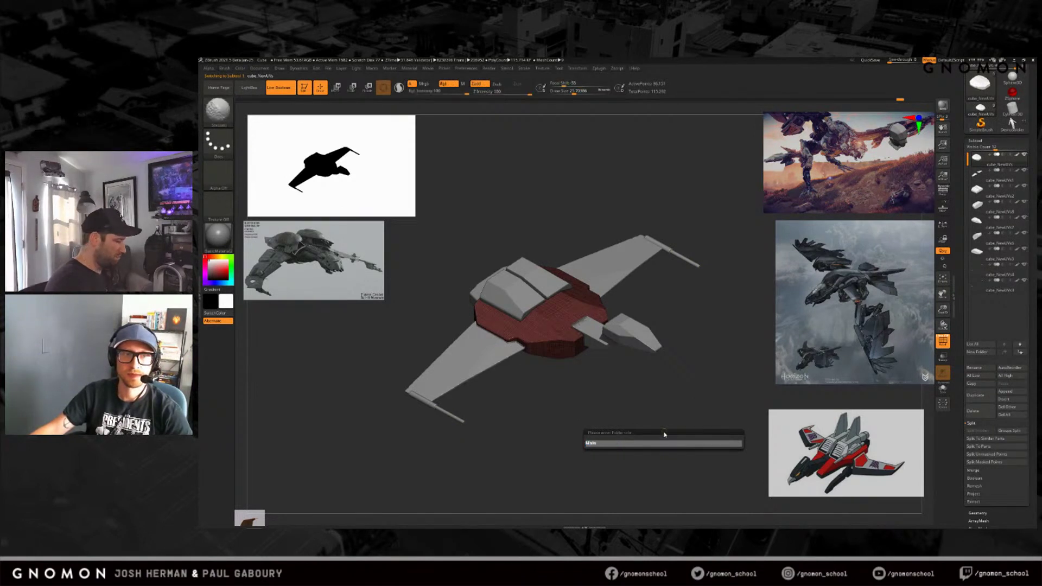
key("Return")
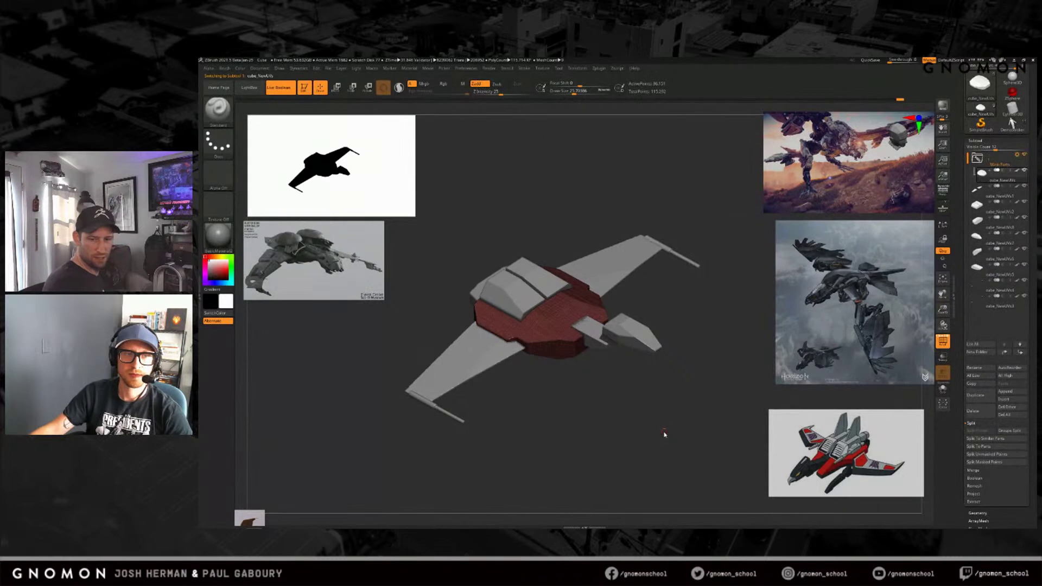
left_click_drag(672, 428, 680, 407)
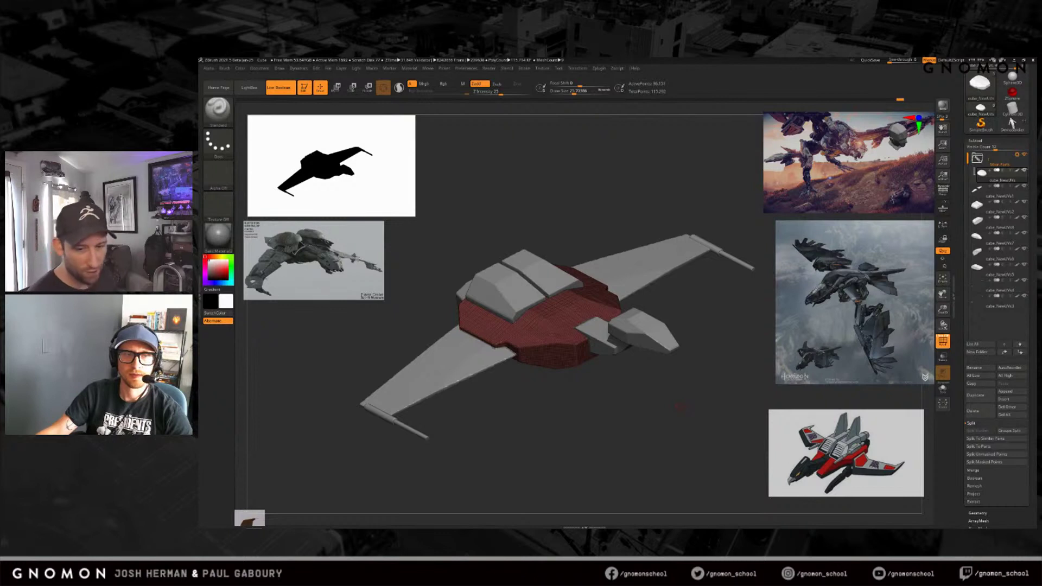
Step: Move further ship subtools from the list into the Main Parts folder
left_click_drag(980, 193, 983, 222)
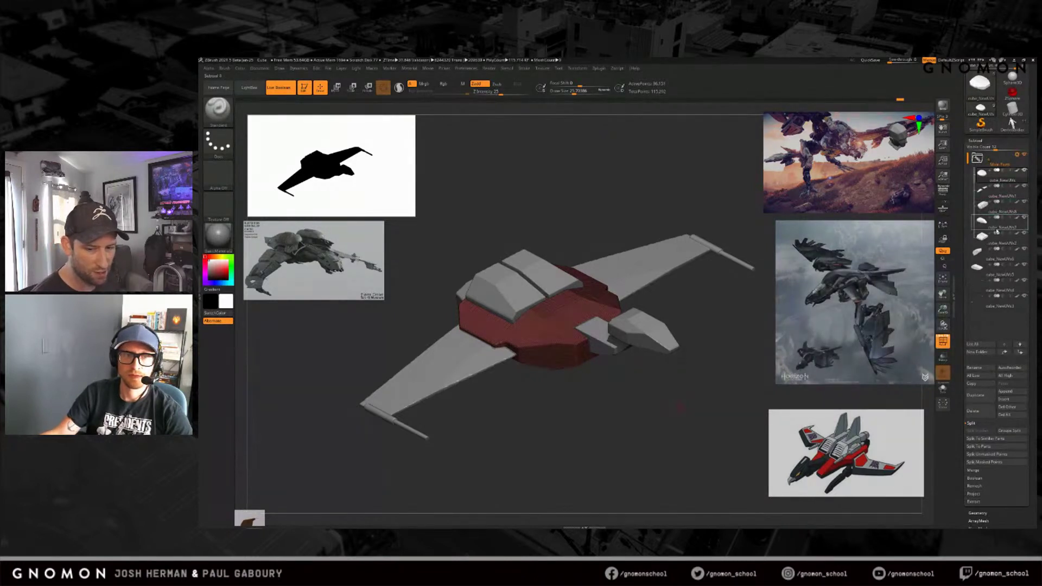
mouse_move(673, 406)
left_mouse_down()
mouse_move(682, 417)
mouse_move(673, 417)
mouse_move(679, 392)
left_mouse_up()
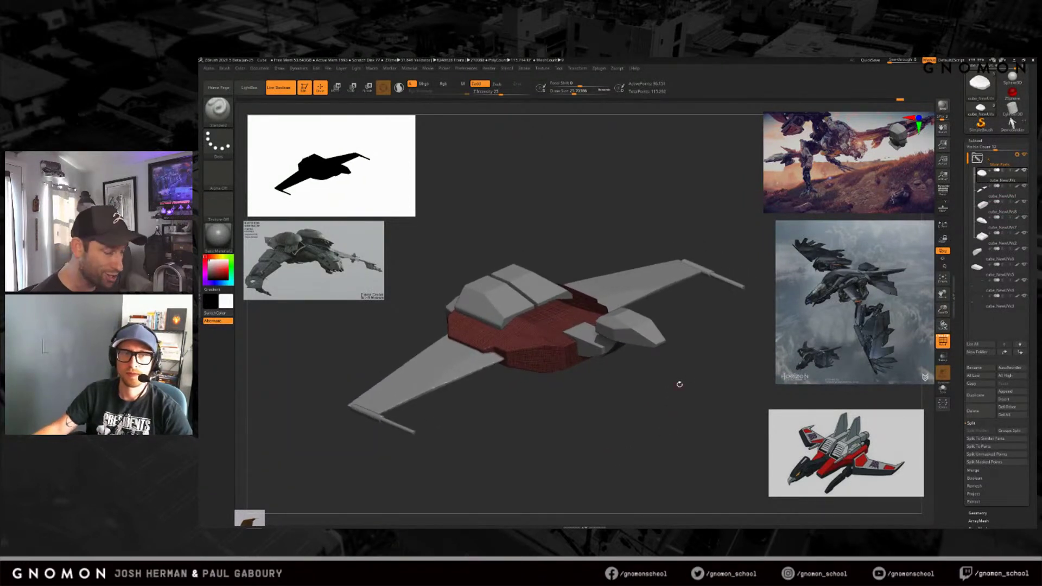
left_click_drag(675, 429, 675, 419)
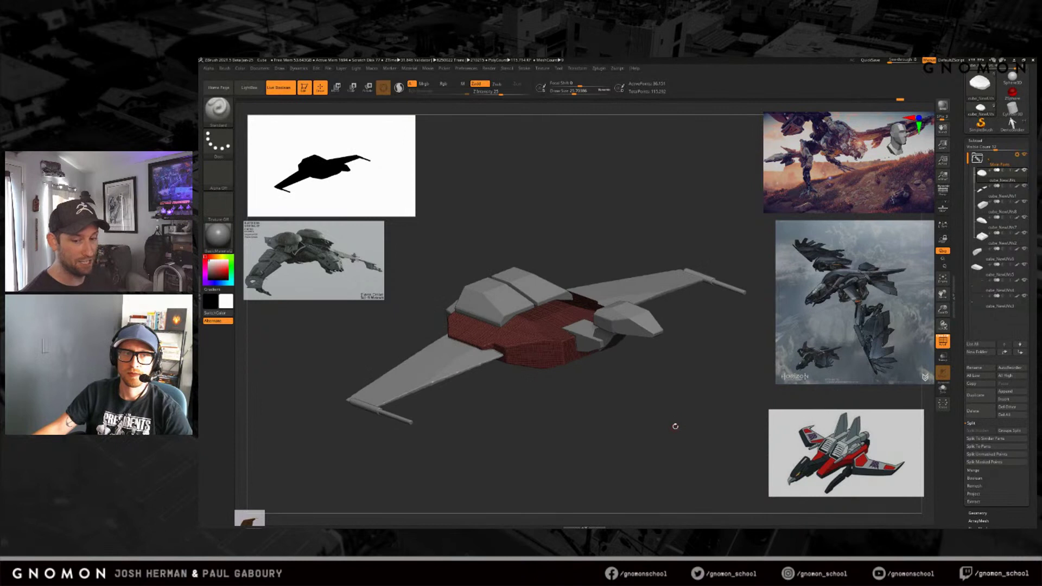
key("shift+f")
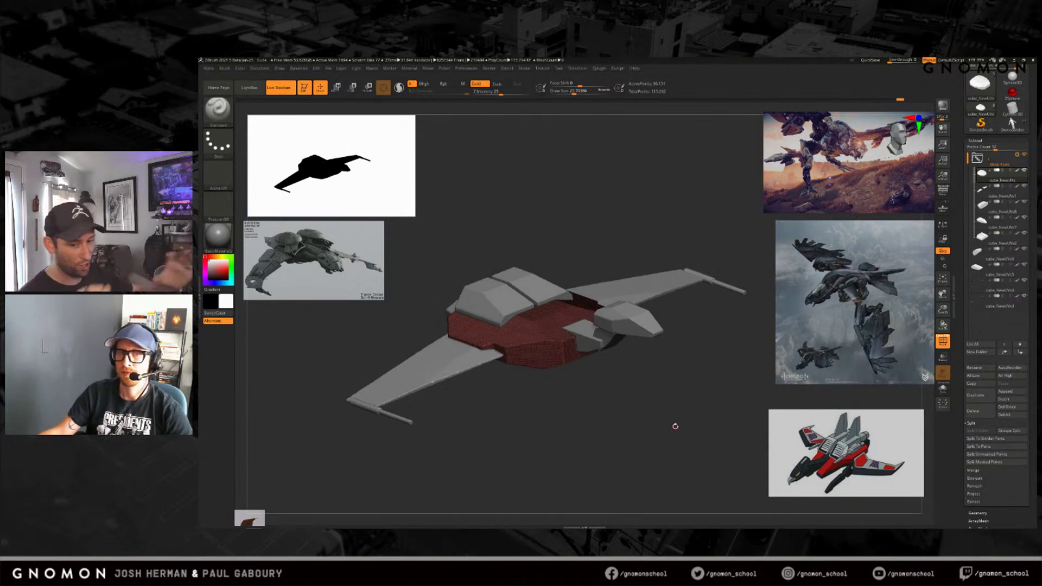
key("shift+f")
Step: Select the head subtool at the ship's nose and centre the transform gizmo on it
left_click_drag(660, 406, 657, 326)
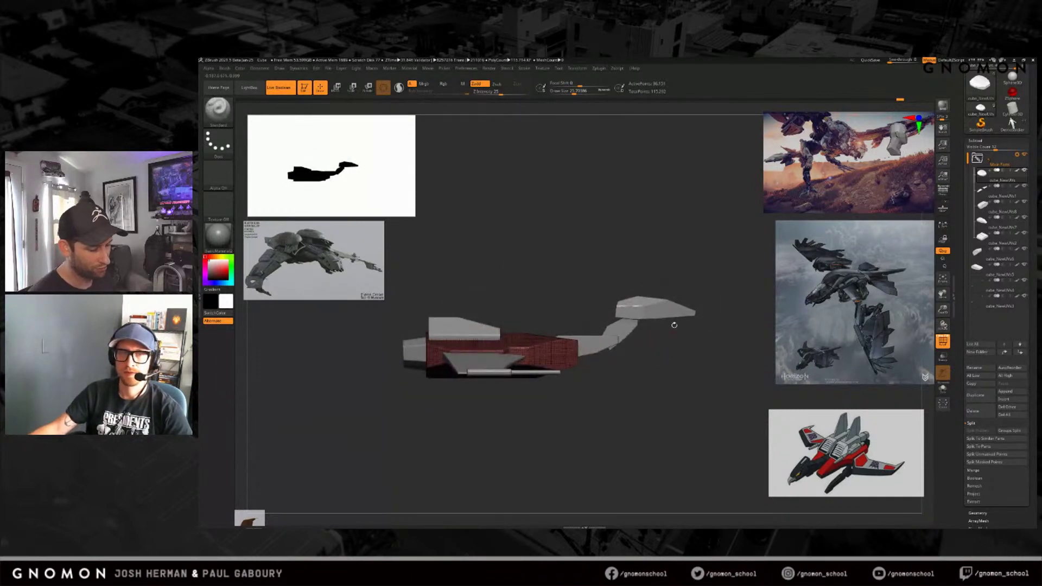
left_click(654, 308, "alt")
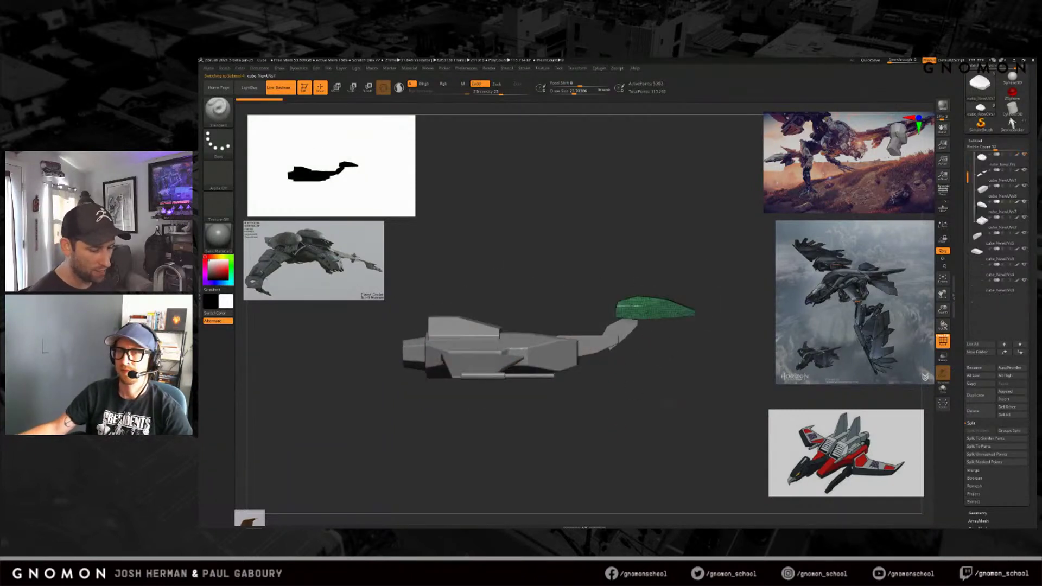
key("w")
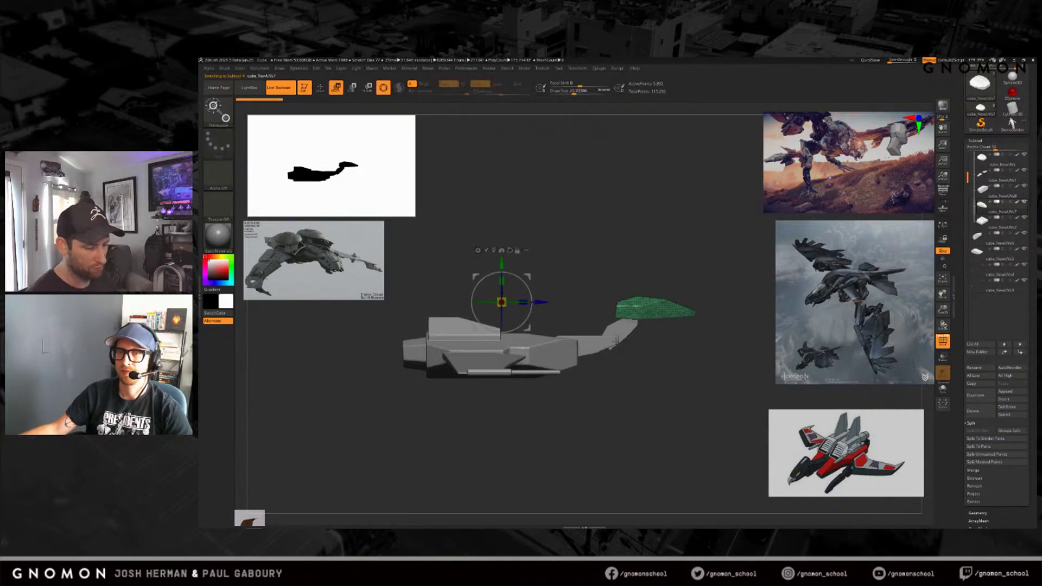
left_click(655, 307)
left_click_drag(733, 358, 690, 428)
left_click(647, 255)
left_click_drag(667, 365, 681, 398)
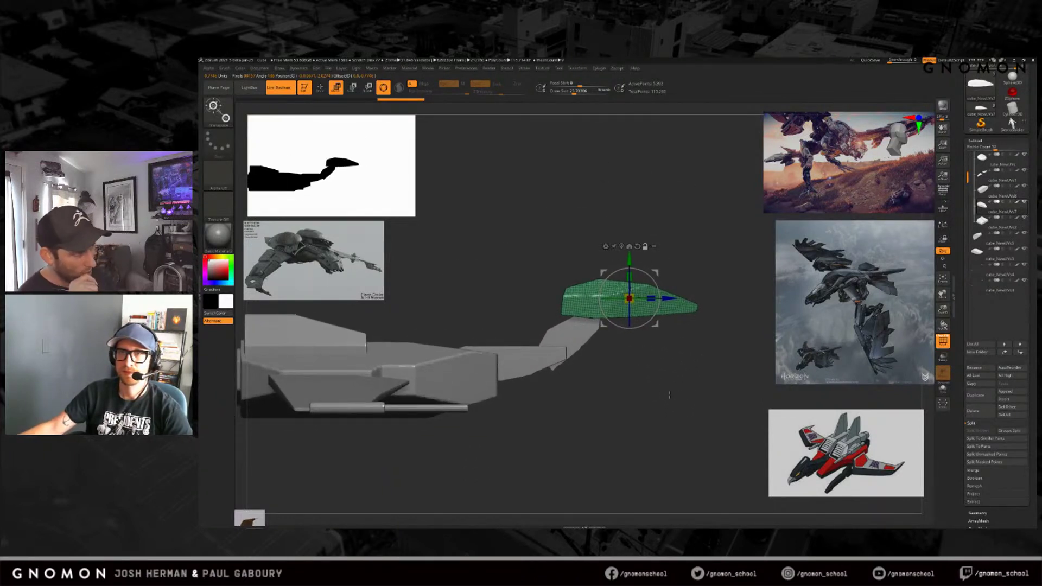
Step: Enable Transpose All Selected Subtools and select only the head and neck parts, leaving out the rest of the ship
mouse_move(648, 420)
right_mouse_down()
mouse_move(636, 410)
mouse_move(673, 404)
right_mouse_up()
mouse_move(673, 403)
right_mouse_down("ctrl")
mouse_move(674, 390)
mouse_move(663, 396)
right_mouse_up("ctrl")
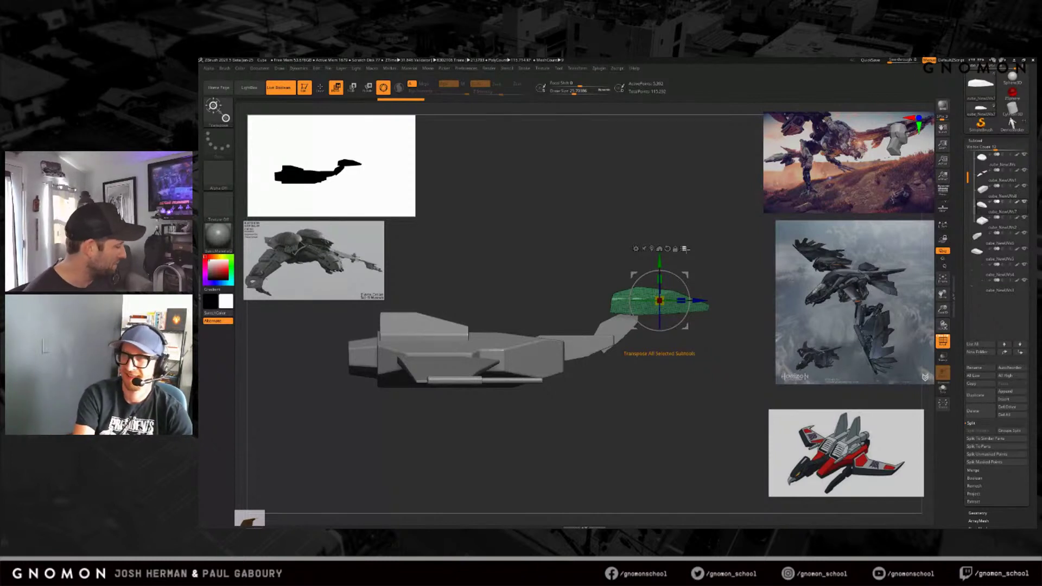
right_click_drag(663, 323, 678, 291)
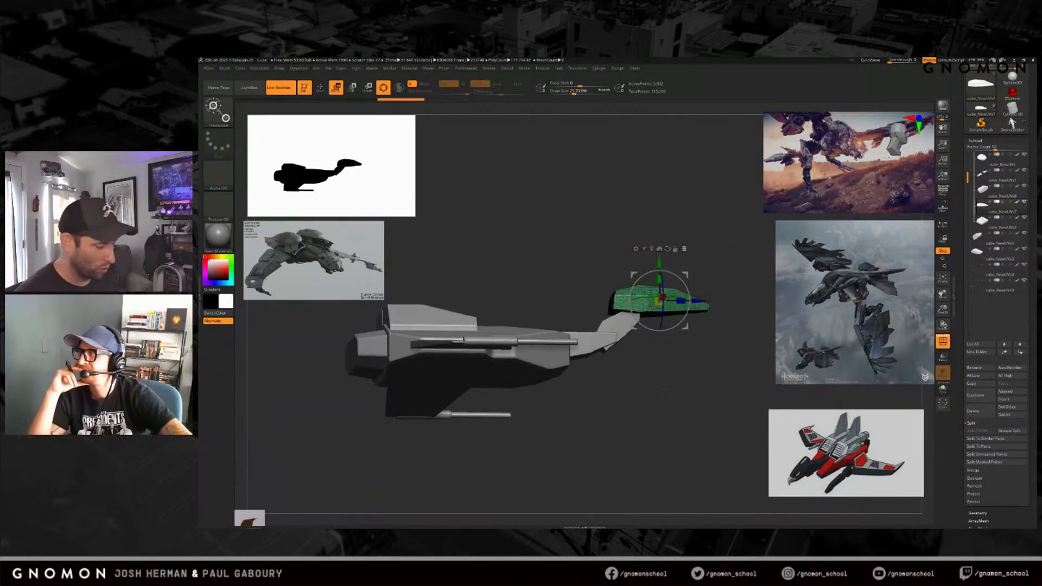
key("ctrl+z")
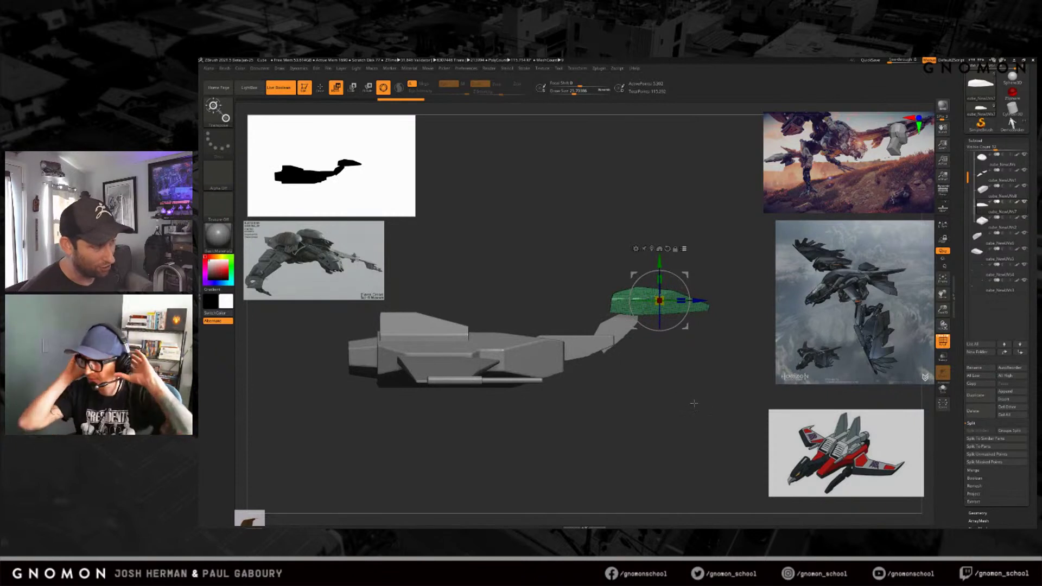
key("ctrl+z")
key("ctrl+z")
key("ctrl+z")
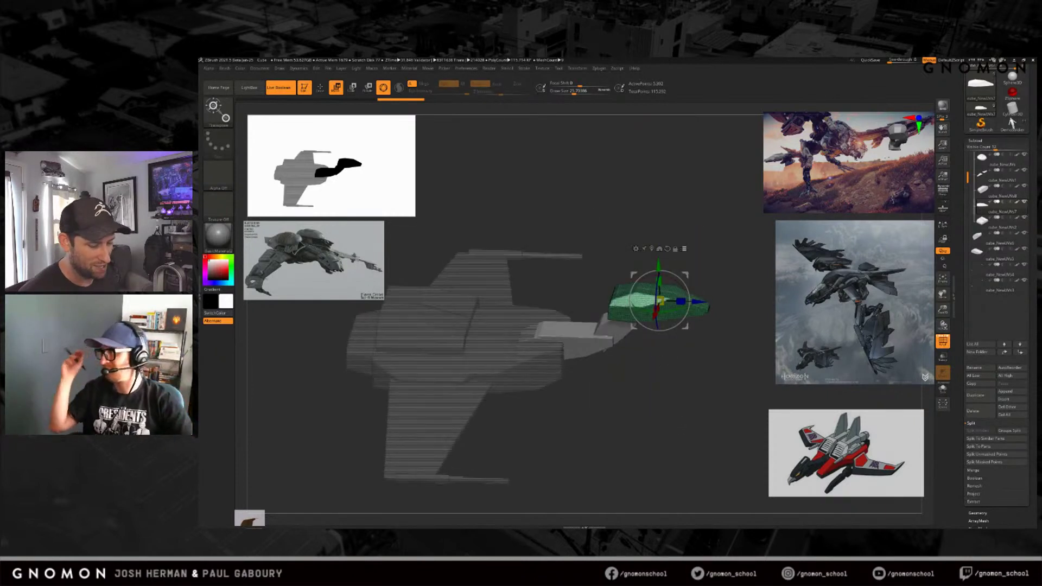
key("ctrl+z")
key("ctrl+z")
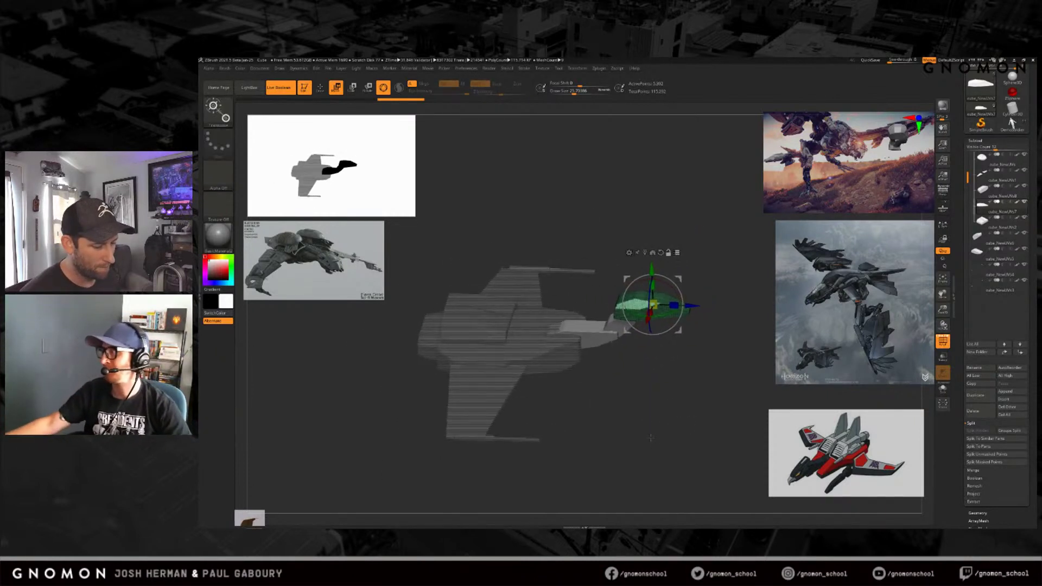
left_click_drag(673, 305, 691, 403)
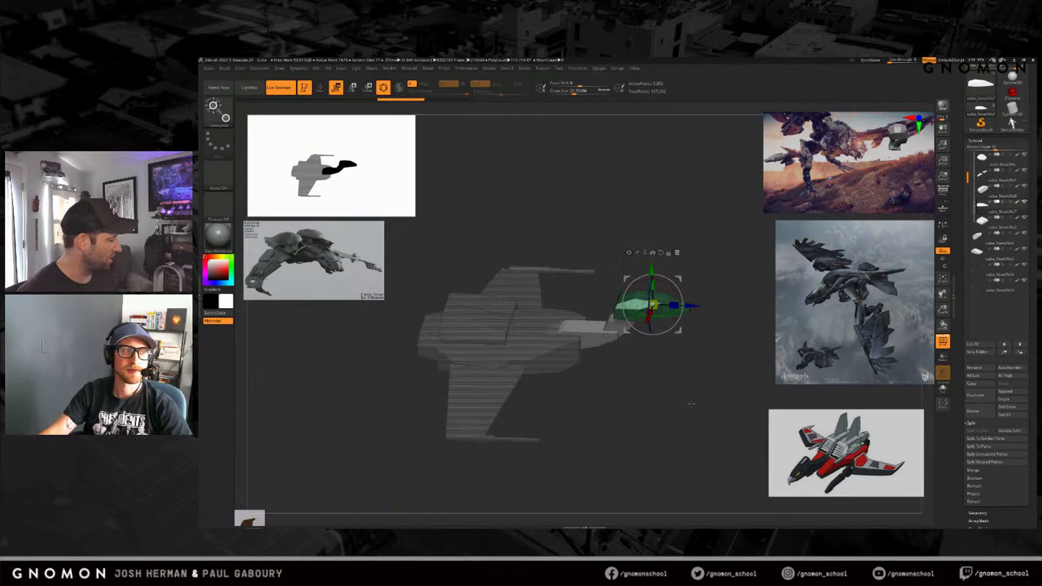
Step: Leave transposing and group the selected head and neck subtools in a new folder named Head Parts
key("q")
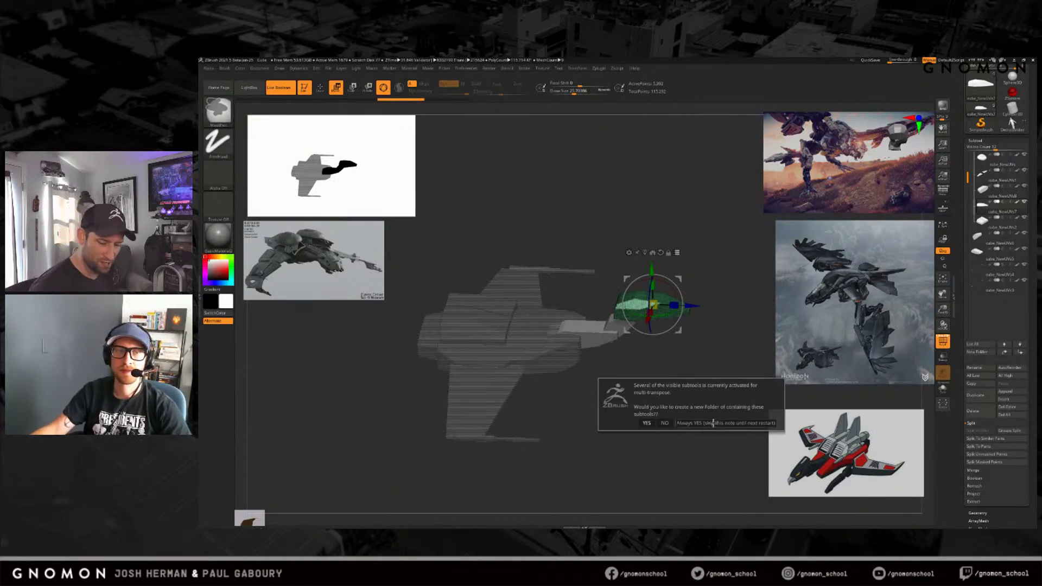
left_click(714, 423)
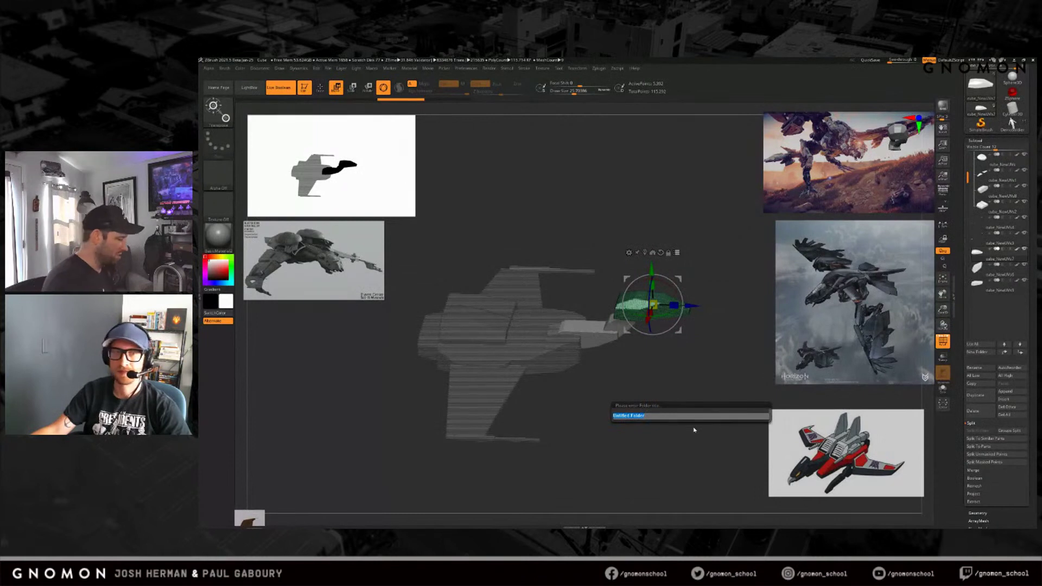
type("New")
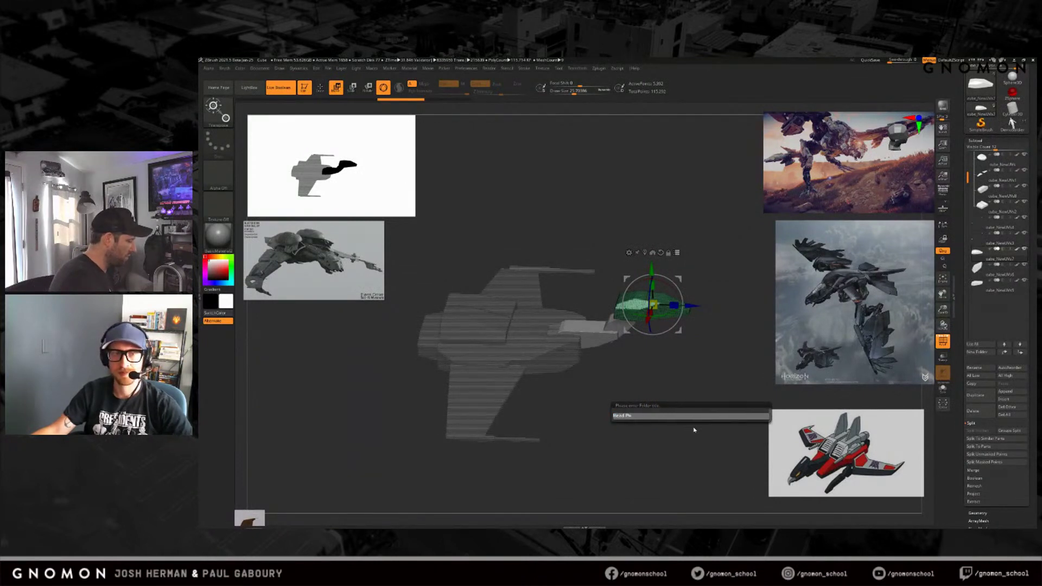
key("Return")
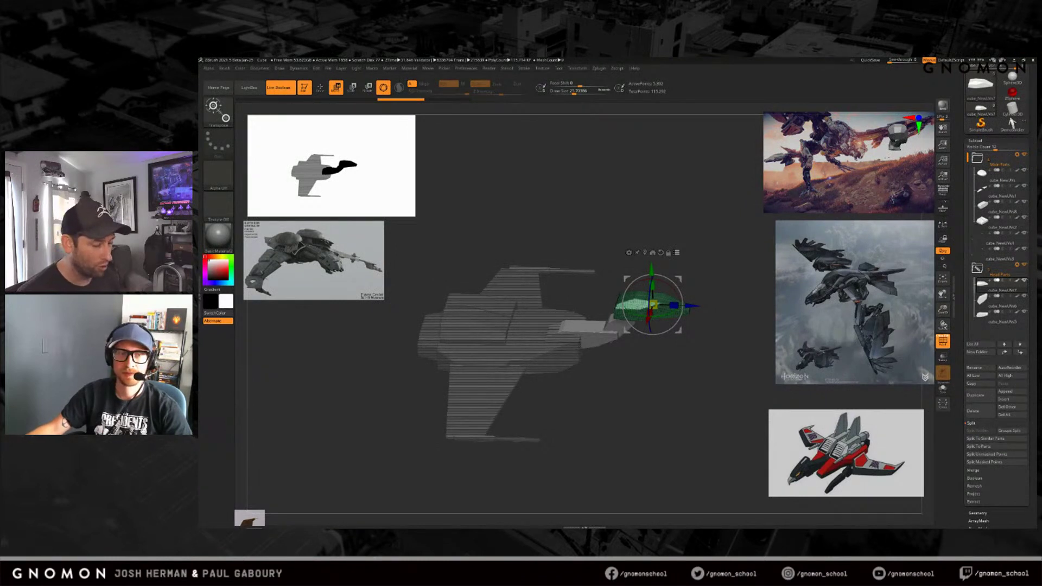
key("q")
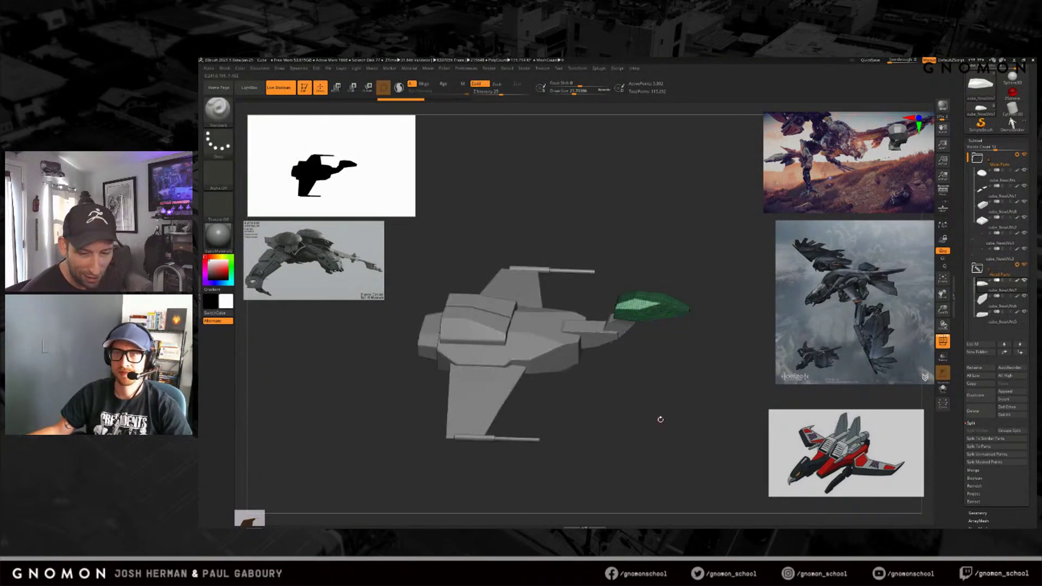
Step: Apply Transpose Set to the Head Parts folder so its head and neck subtools are the ones being transformed
left_click_drag(649, 255, 650, 285)
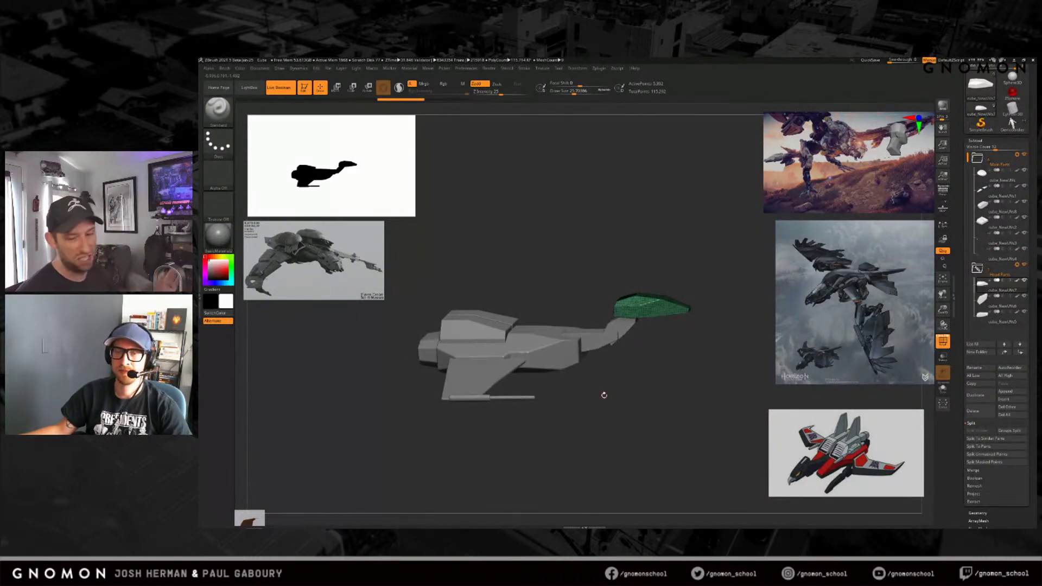
left_click_drag(684, 383, 683, 392)
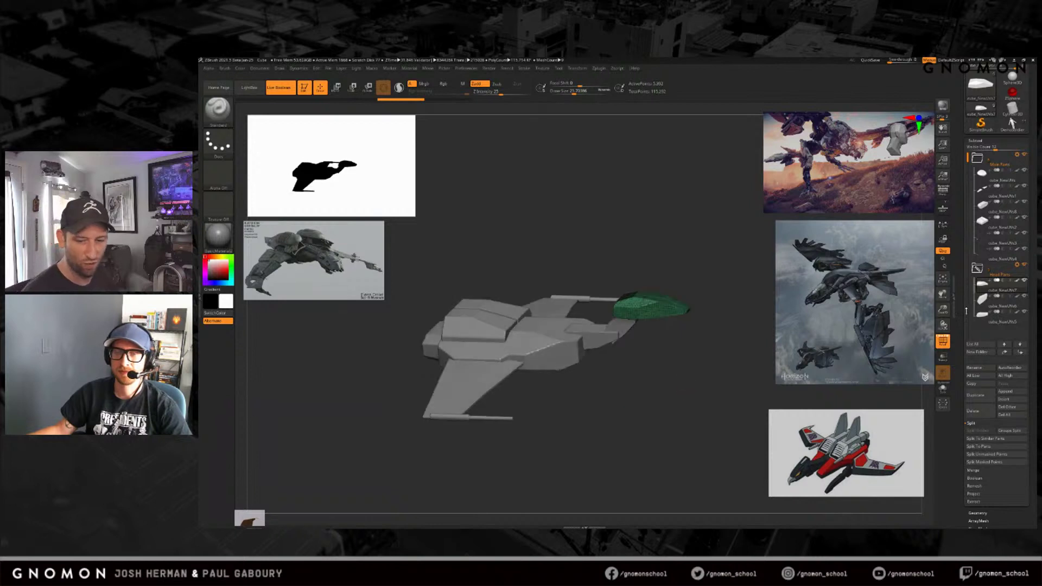
left_click(1018, 266)
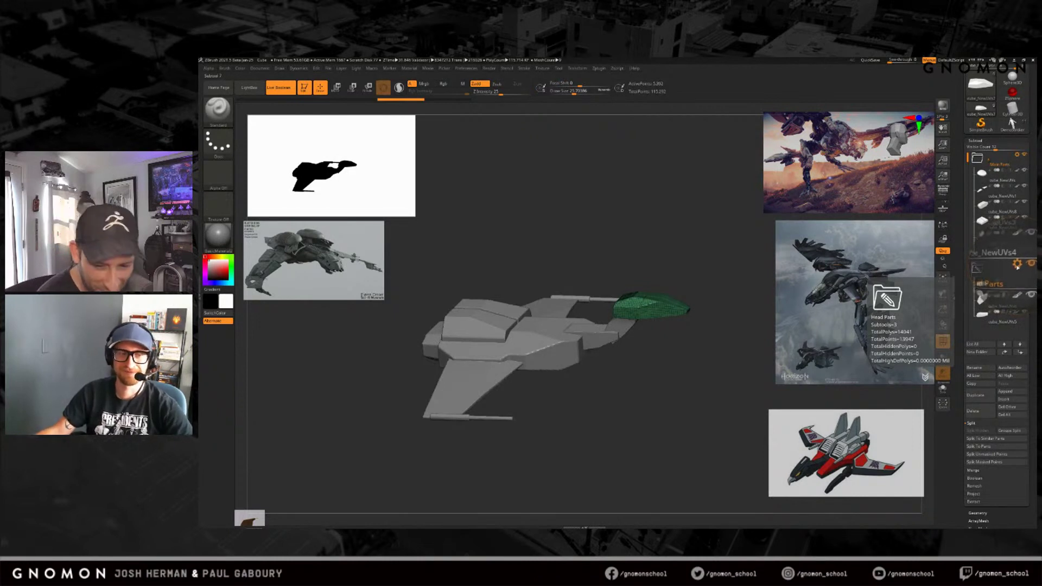
left_click(1016, 265)
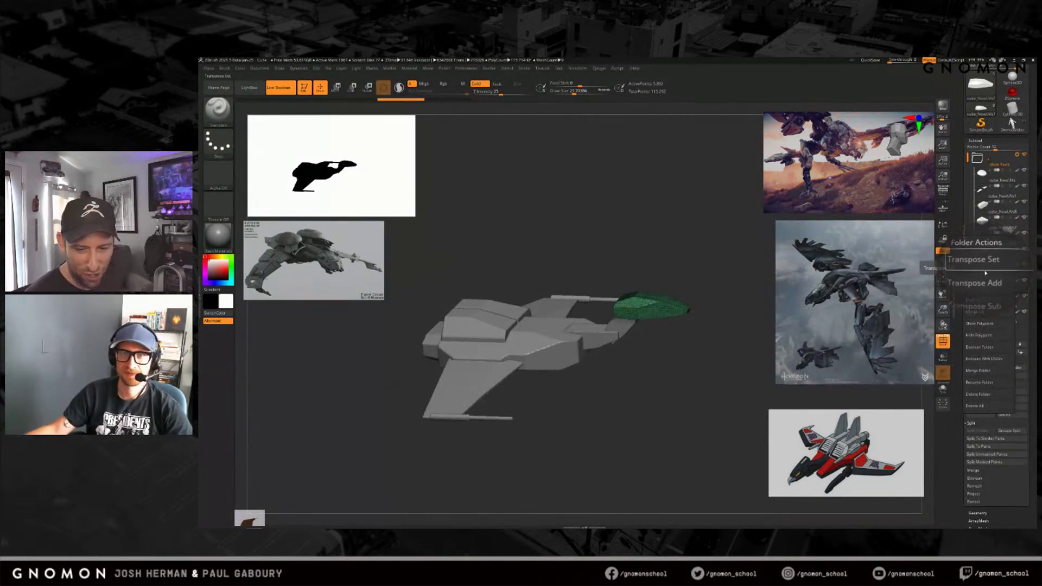
left_click(980, 263)
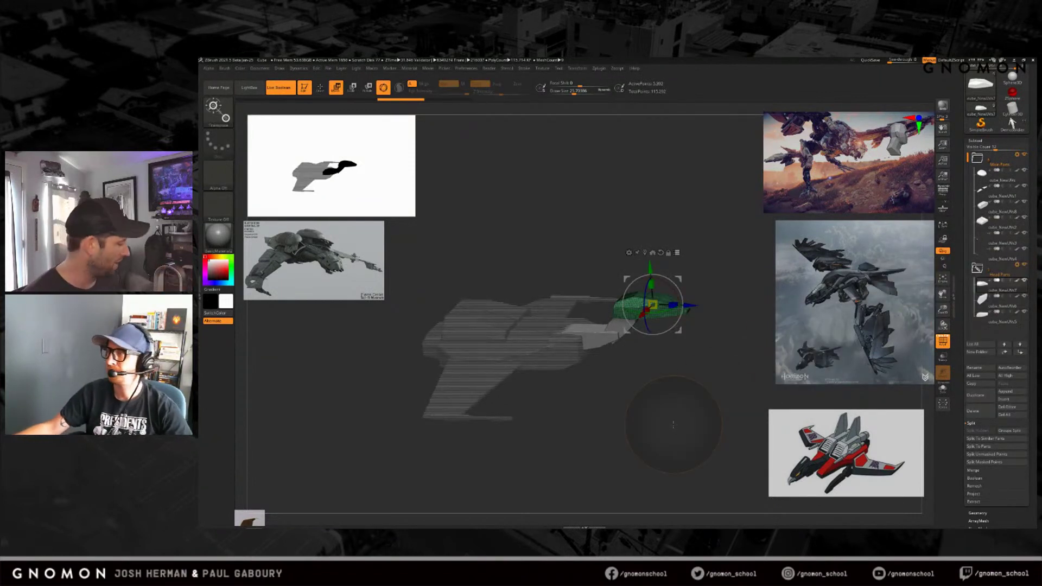
Step: Shift the head and neck subtools together slightly with the gizmo, and return to drawing mode
left_click_drag(689, 306, 693, 330)
left_click_drag(658, 267, 659, 257)
left_click_drag(692, 355, 698, 390)
left_click_drag(658, 262, 658, 268)
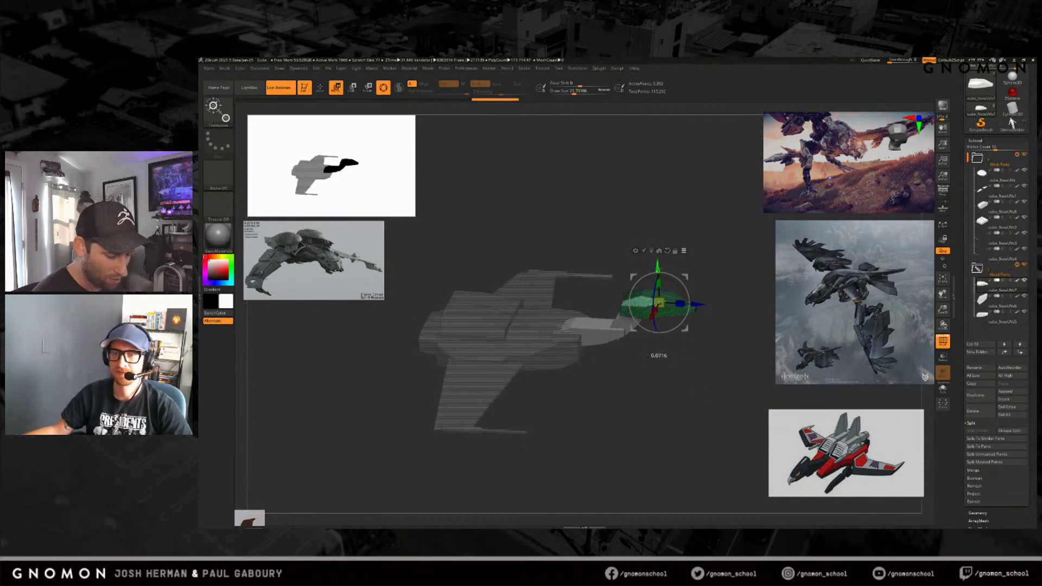
mouse_move(695, 403)
right_mouse_down("ctrl")
mouse_move(694, 389)
mouse_move(687, 414)
mouse_move(660, 384)
mouse_move(676, 405)
mouse_move(664, 427)
mouse_move(674, 417)
mouse_move(674, 426)
right_mouse_up("ctrl")
key("q")
right_click_drag(674, 426, 666, 406, "alt")
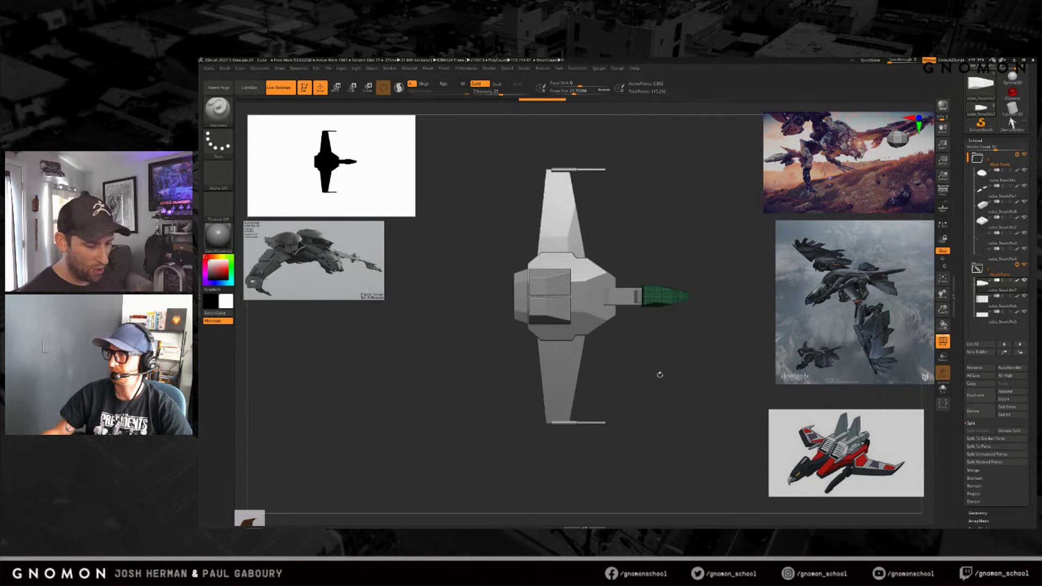
Step: From the top view, select the ship's main body subtool and switch the selection to the wings
left_click(596, 309, "alt")
left_click_drag(634, 332, 671, 386, "alt")
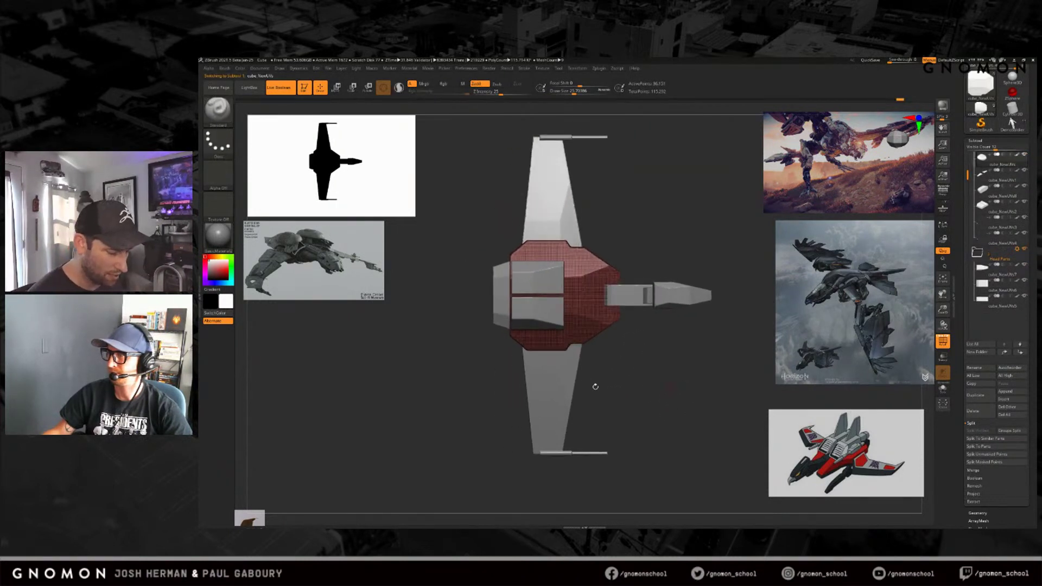
left_click(568, 391, "alt")
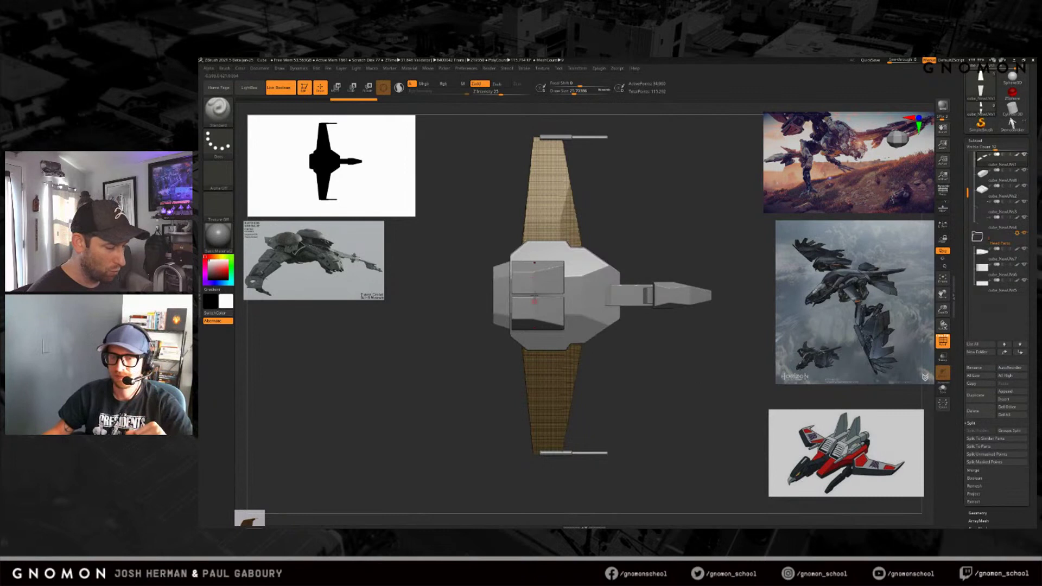
mouse_move(688, 414)
left_mouse_down("alt")
mouse_move(695, 424)
mouse_move(700, 402)
left_mouse_up("alt")
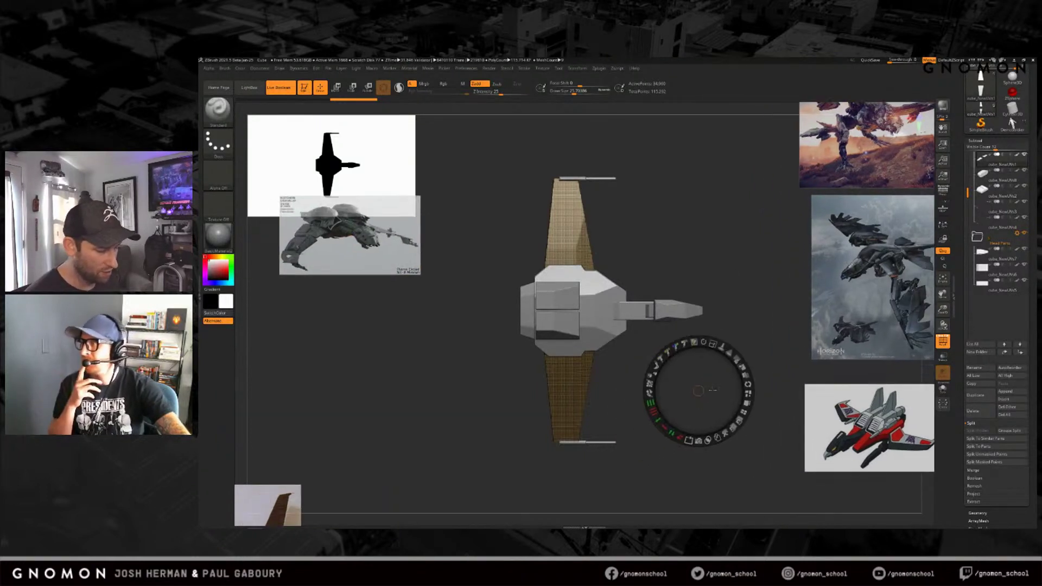
Step: Load the first hard-surface shape set from the Spotlight library and place the Spotlight dial beside the shapes
key("comma")
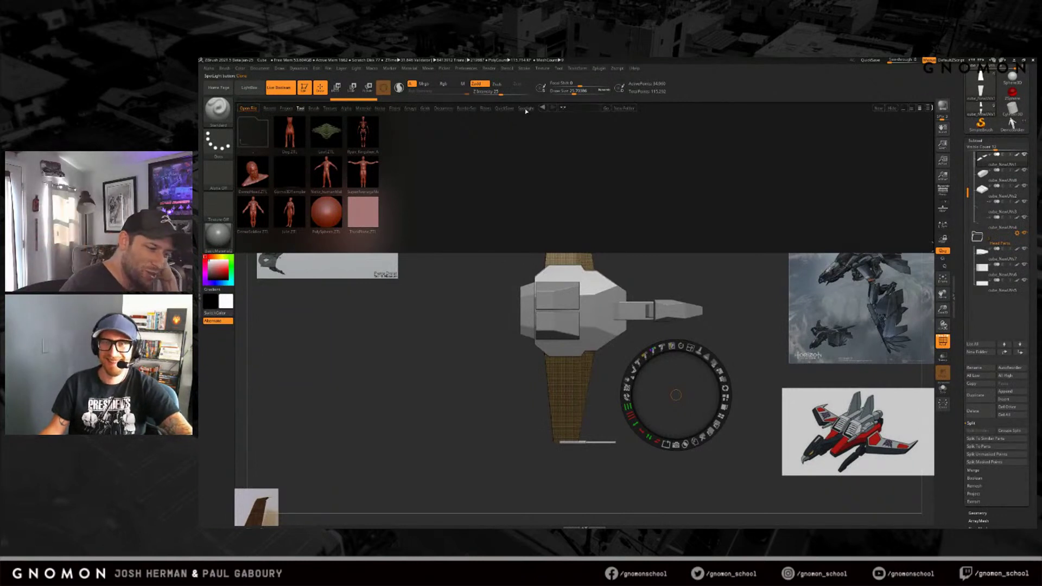
left_click(525, 109)
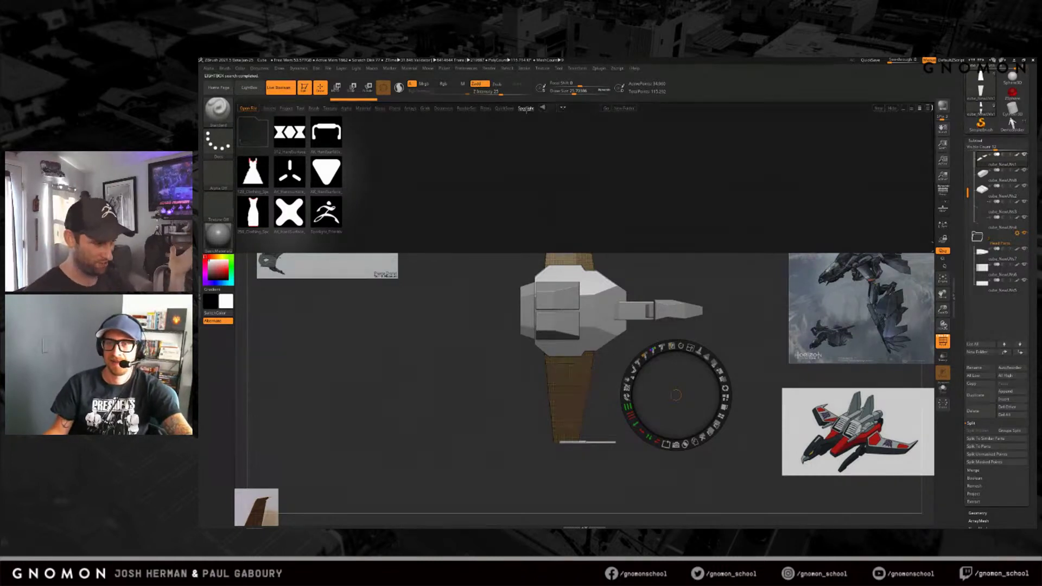
double_click(293, 133)
left_click_drag(503, 380, 461, 419)
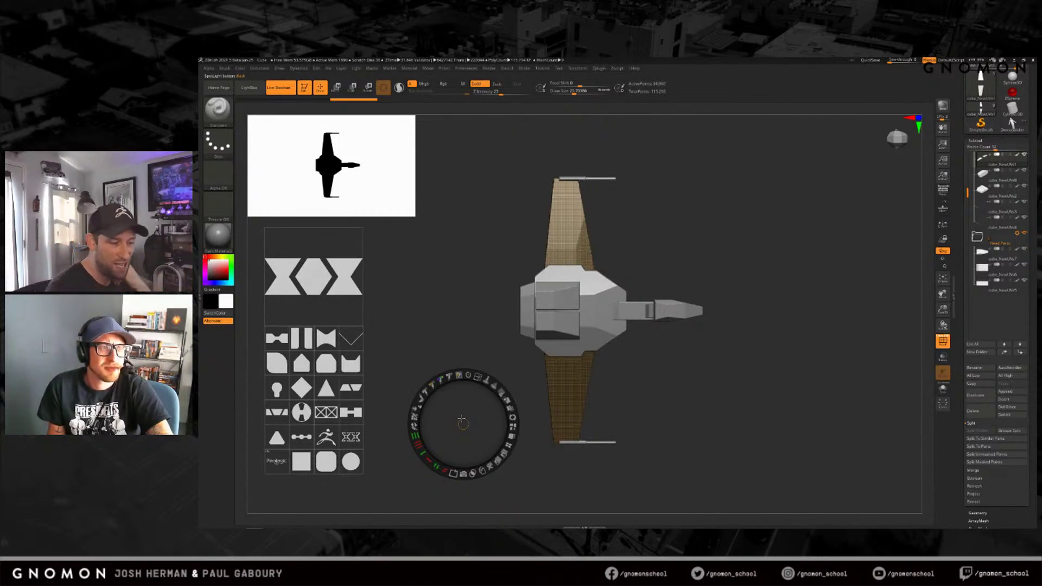
left_click(542, 68)
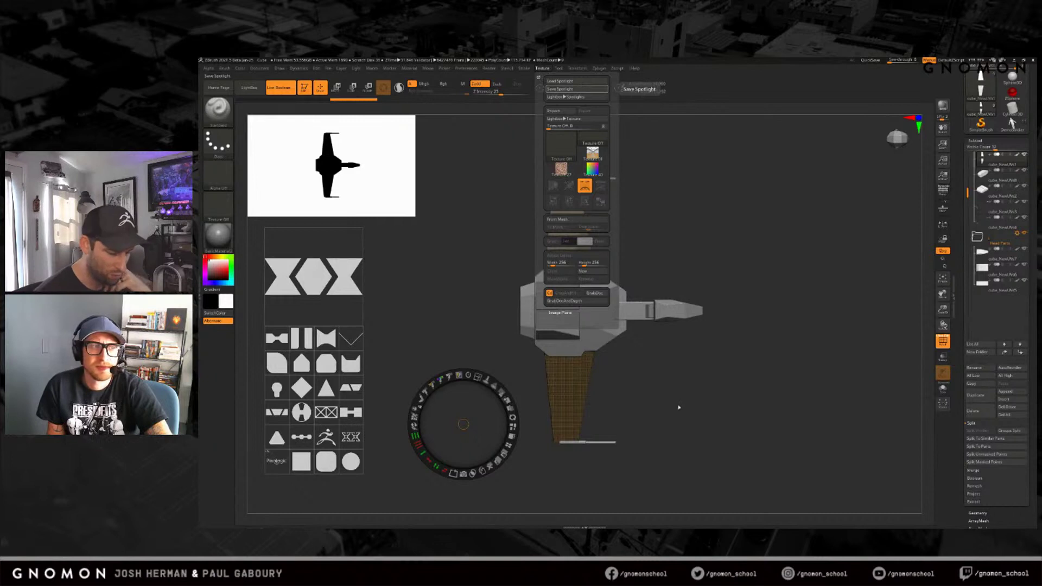
left_click_drag(414, 391, 380, 307)
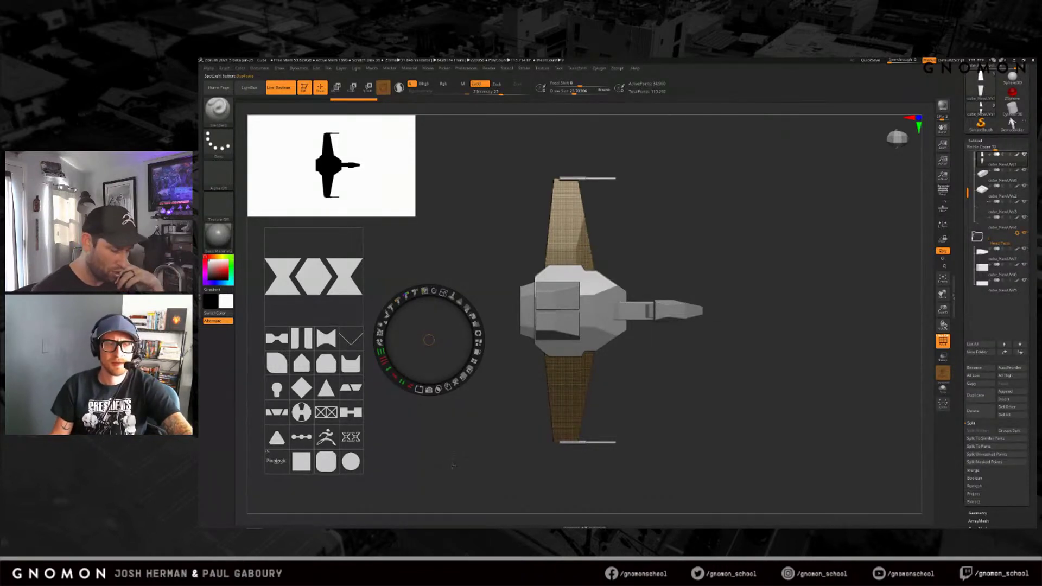
Step: Pull the plain square out of the shape set and place it beside the ship's body
left_click_drag(301, 462, 492, 363)
mouse_move(490, 308)
left_mouse_down()
mouse_move(515, 332)
mouse_move(485, 300)
left_mouse_up()
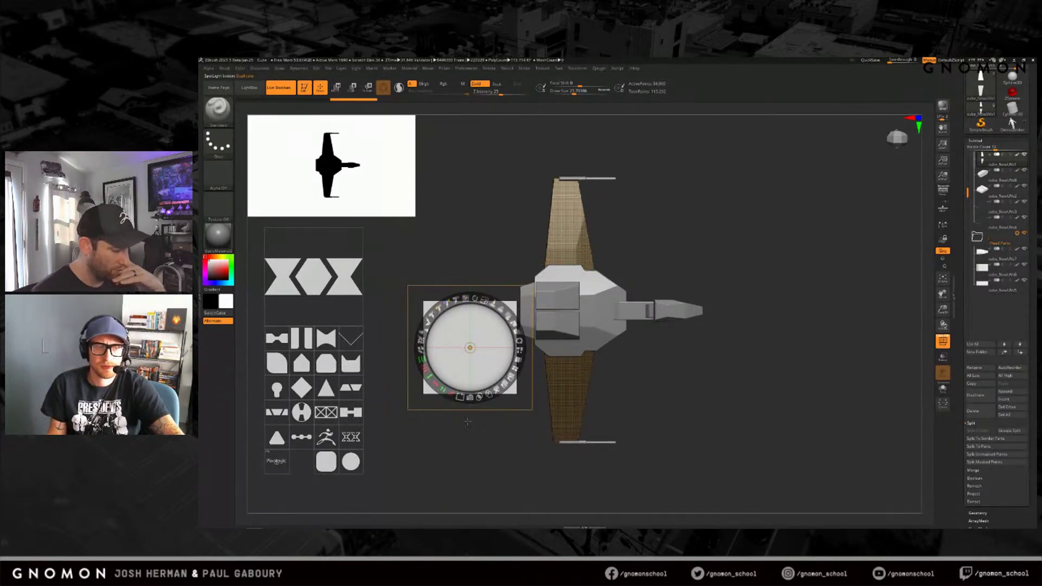
mouse_move(485, 363)
left_mouse_down()
mouse_move(717, 360)
mouse_move(478, 390)
mouse_move(472, 358)
left_mouse_up()
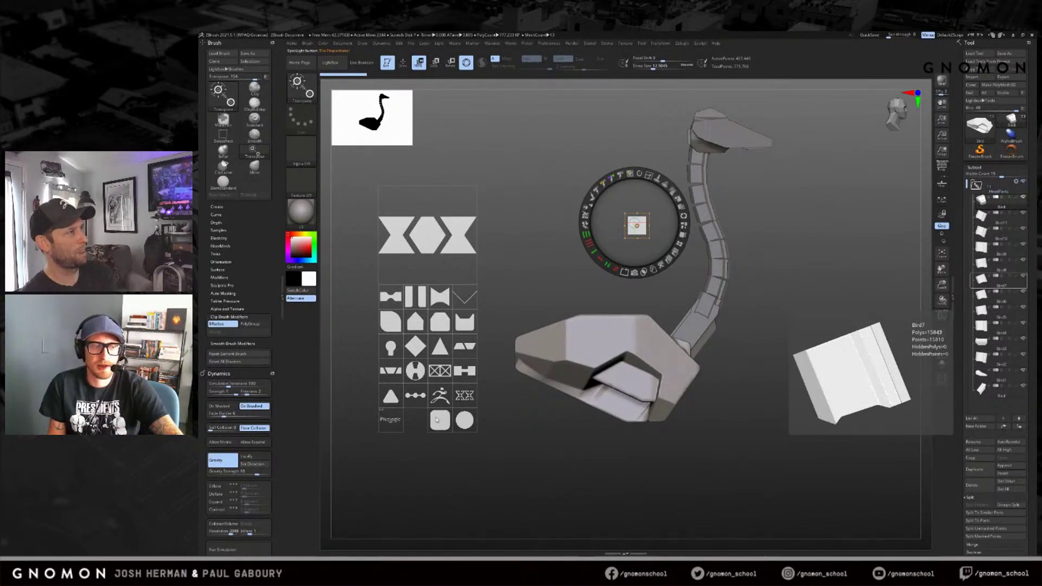
Step: On the bird model, enlarge the square Spotlight shape beside the neck and move it to the empty space beside the body
left_click_drag(636, 225, 440, 420)
left_click(635, 227)
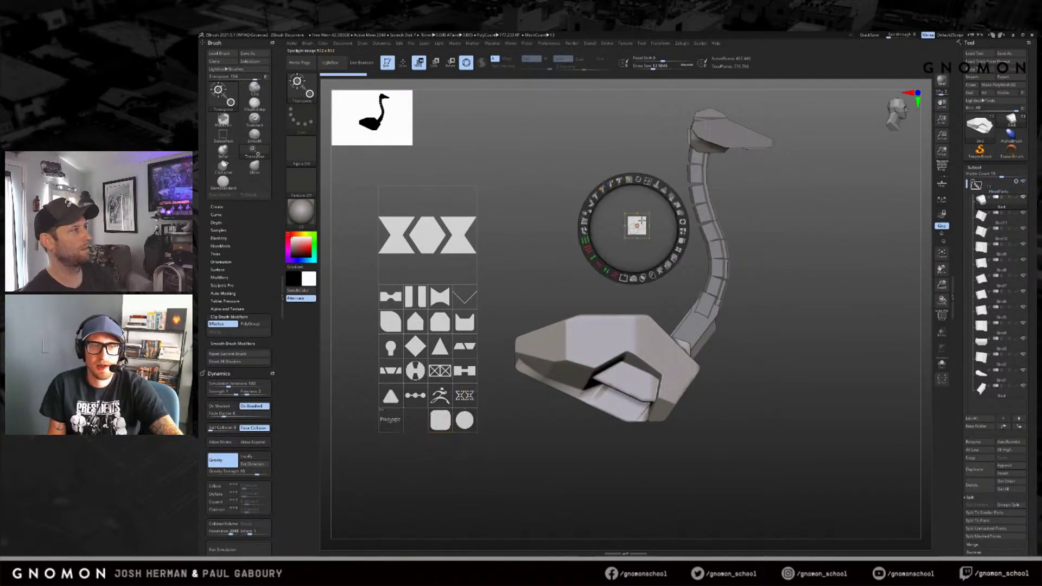
left_click_drag(663, 196, 679, 211)
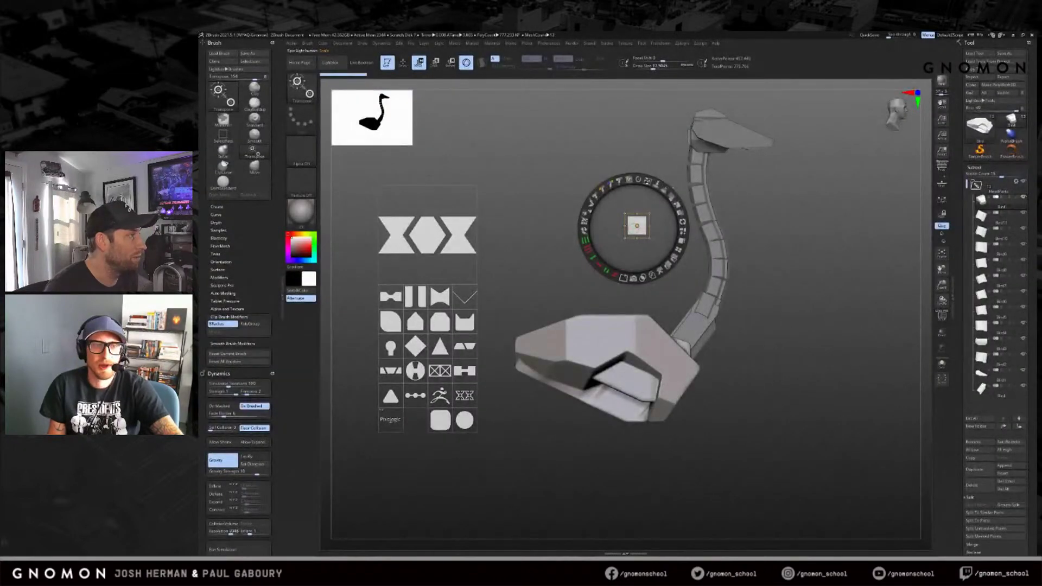
left_click_drag(648, 181, 672, 276)
left_click_drag(650, 215, 790, 246)
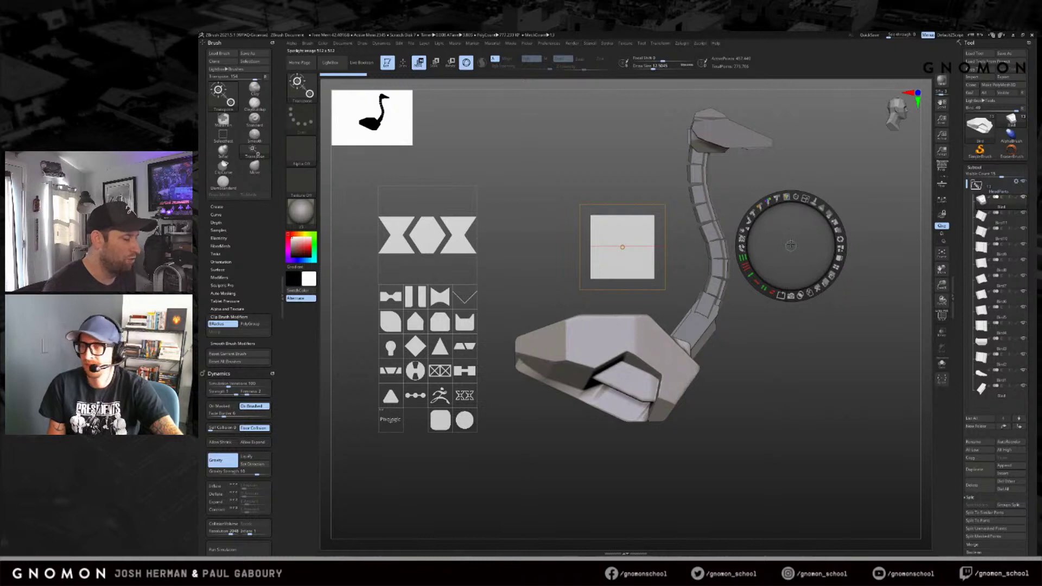
left_click_drag(798, 236, 598, 236)
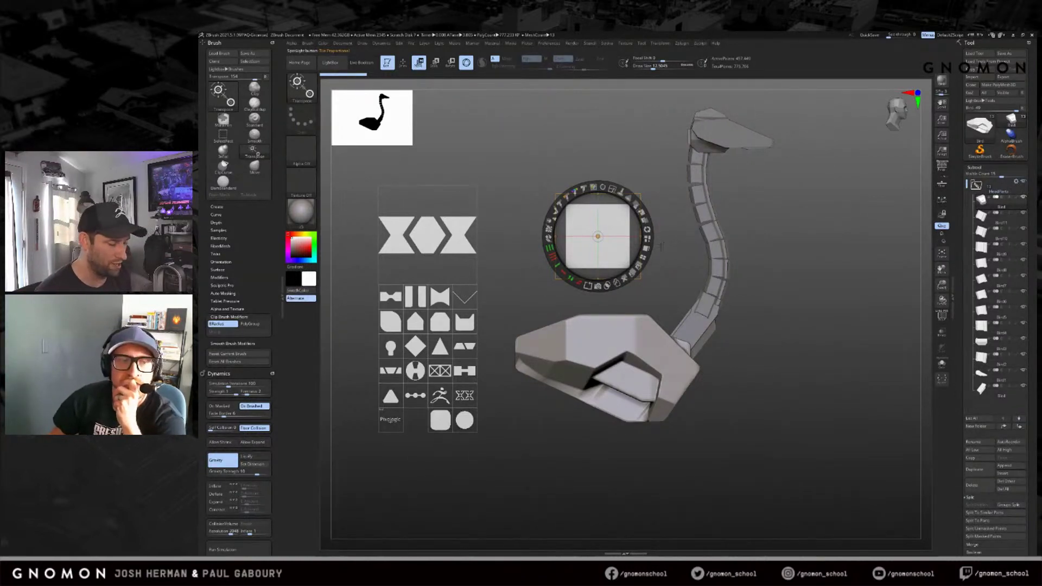
left_click_drag(606, 231, 781, 386)
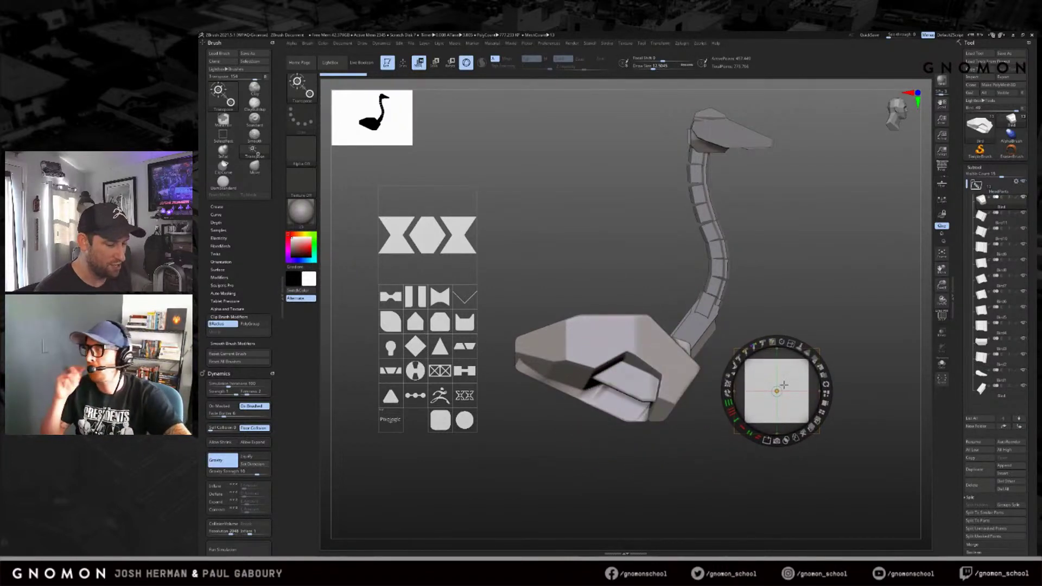
Step: Move the square Spotlight shape around over the ship and place it on the lower wing
mouse_move(981, 326)
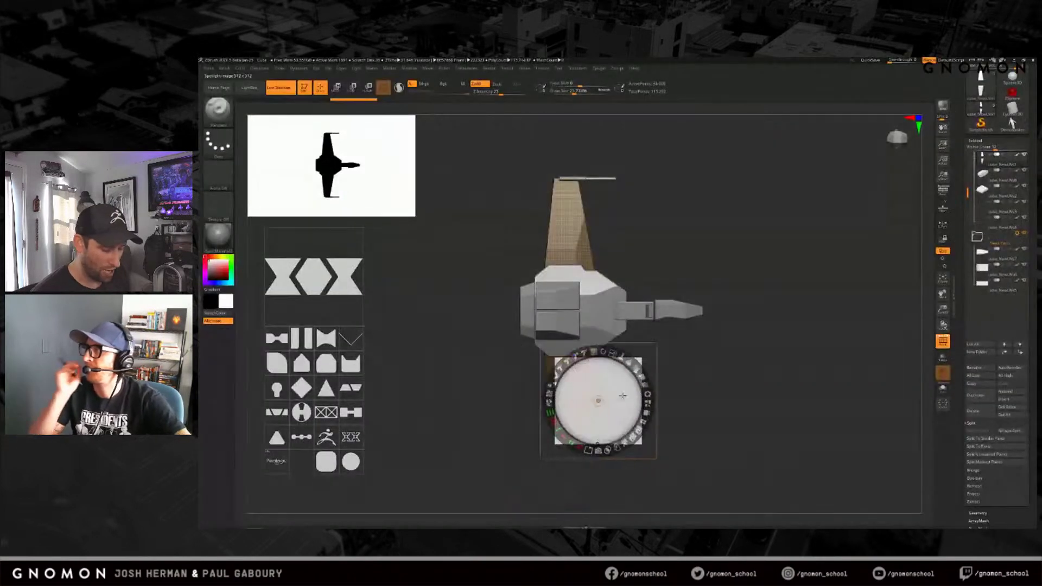
left_click_drag(622, 396, 587, 457)
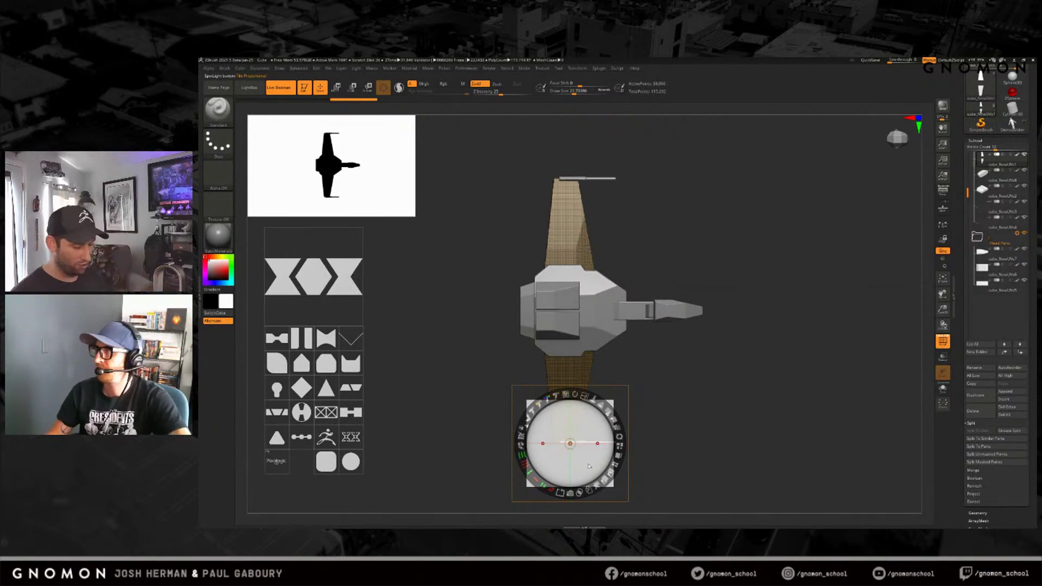
left_click_drag(588, 466, 590, 343)
left_click_drag(627, 307, 626, 228)
left_click_drag(590, 262, 590, 454)
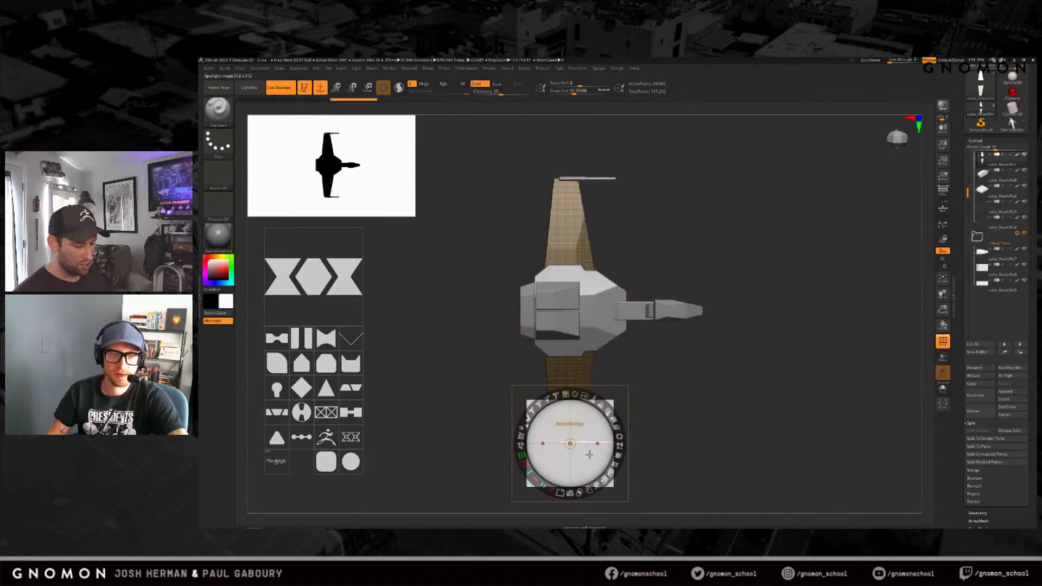
left_click_drag(587, 456, 588, 454)
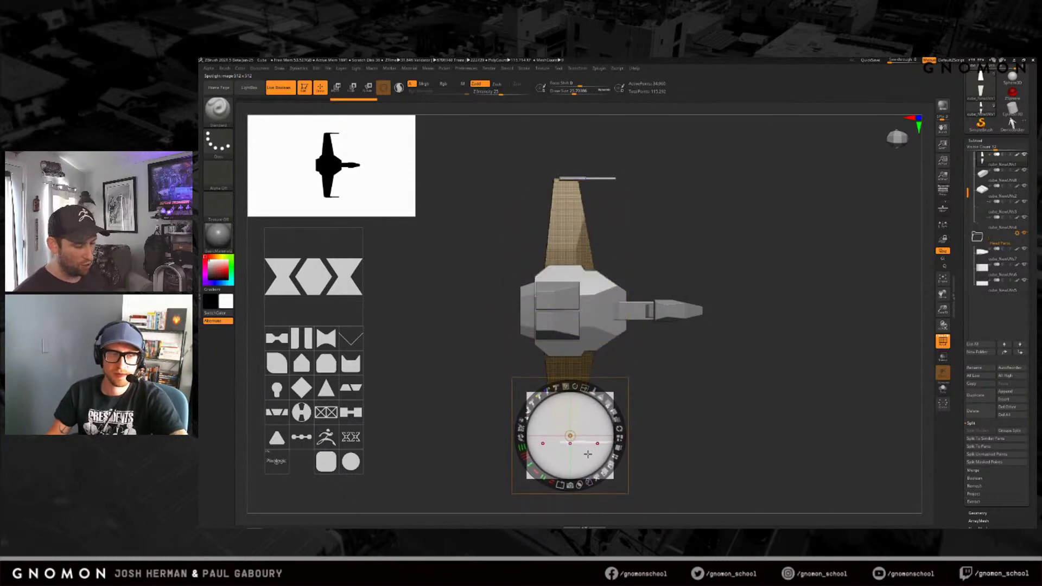
mouse_move(587, 430)
left_mouse_down()
mouse_move(588, 353)
mouse_move(584, 442)
left_mouse_up()
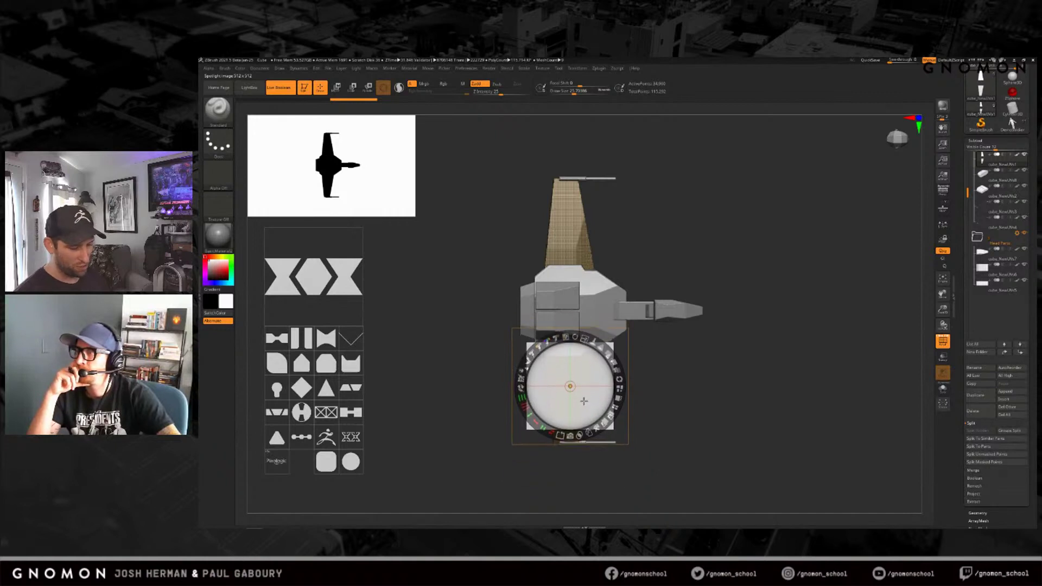
Step: Shrink the square on the lower wing and extend it horizontally into a thin bar across the wing
left_click_drag(570, 386, 610, 378)
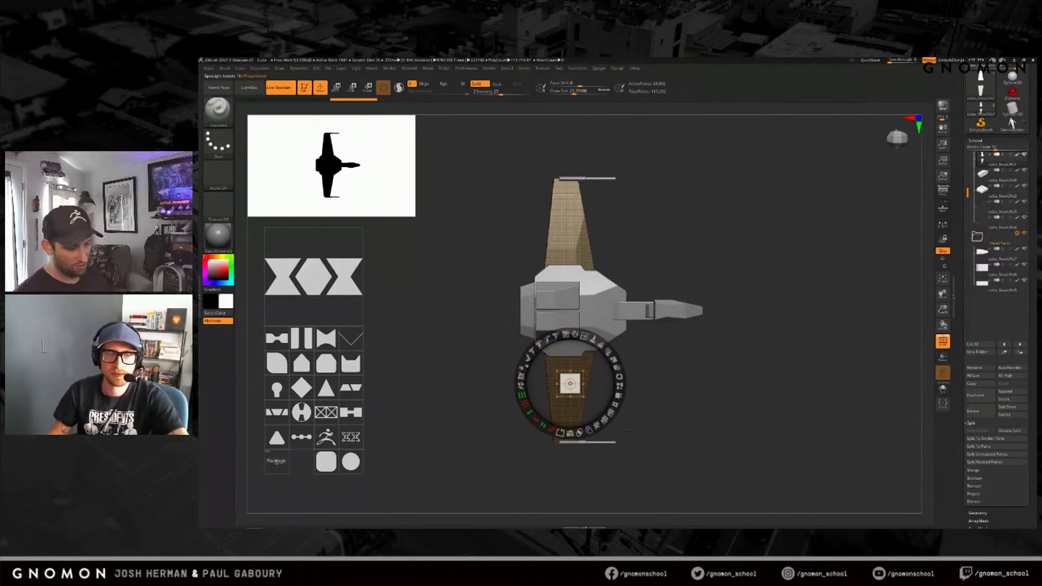
left_click_drag(610, 378, 619, 377)
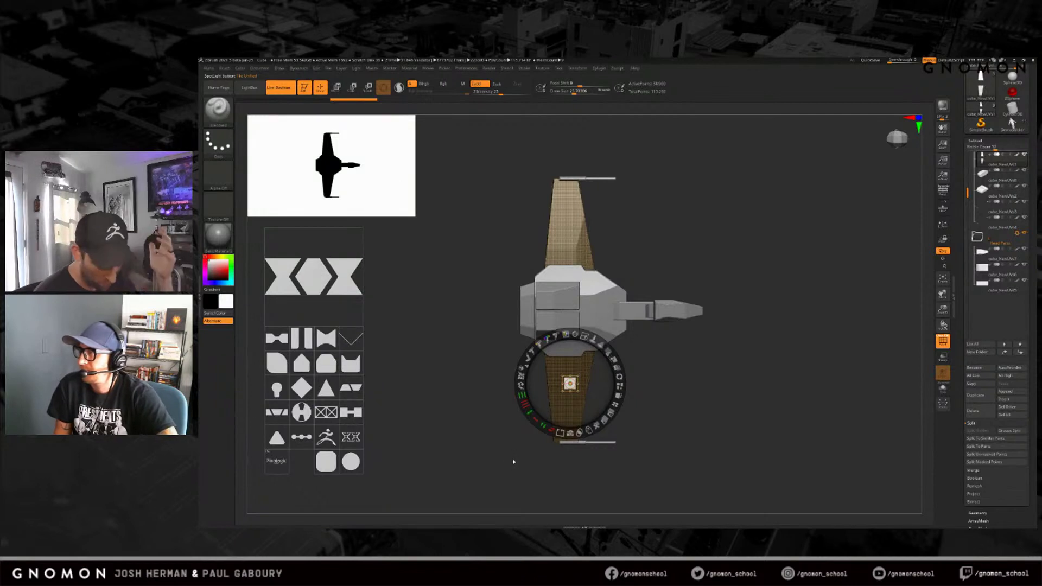
mouse_move(538, 420)
left_mouse_down()
mouse_move(606, 282)
mouse_move(583, 355)
mouse_move(532, 416)
left_mouse_up()
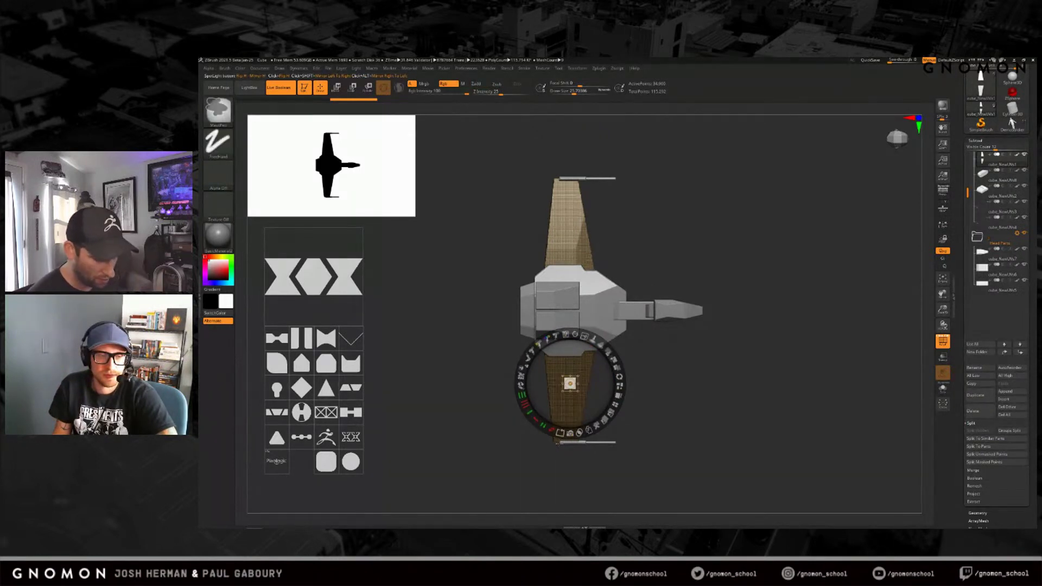
mouse_move(535, 419)
left_mouse_down()
mouse_move(519, 389)
mouse_move(534, 419)
mouse_move(509, 451)
left_mouse_up()
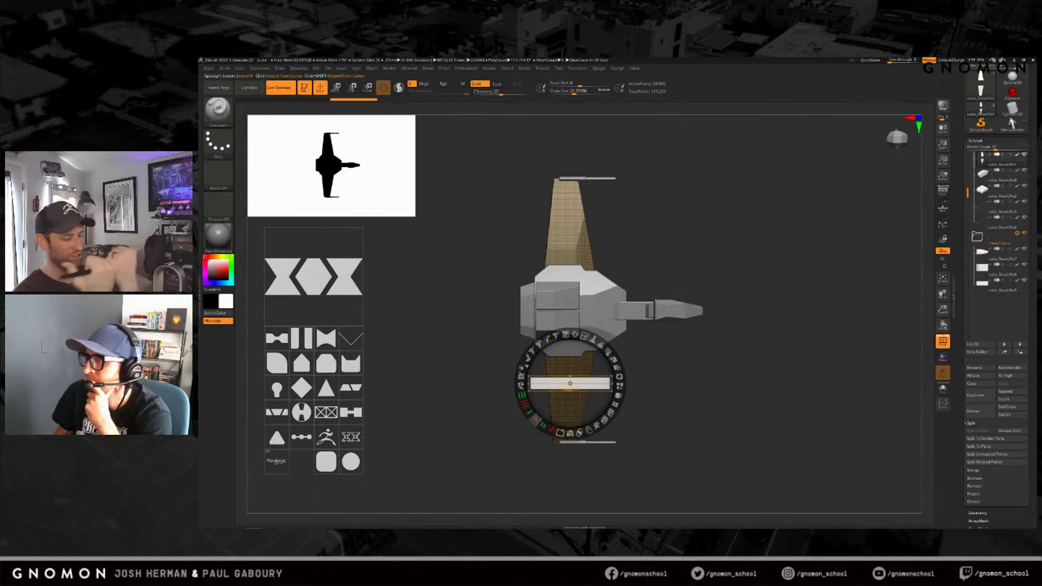
left_click_drag(529, 414, 551, 460)
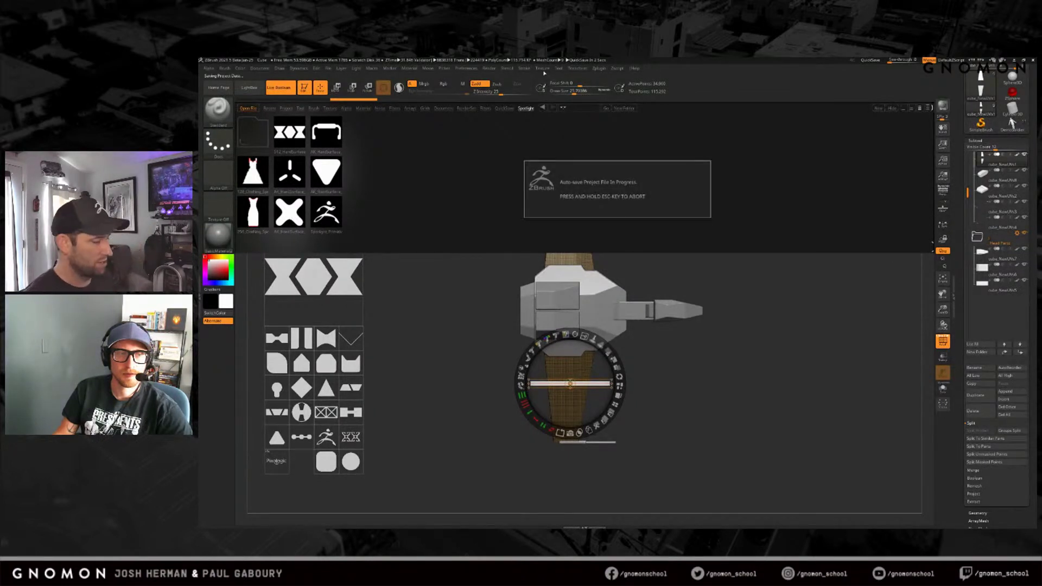
Step: Choose the wood-chip texture and add it to Spotlight
left_click(543, 68)
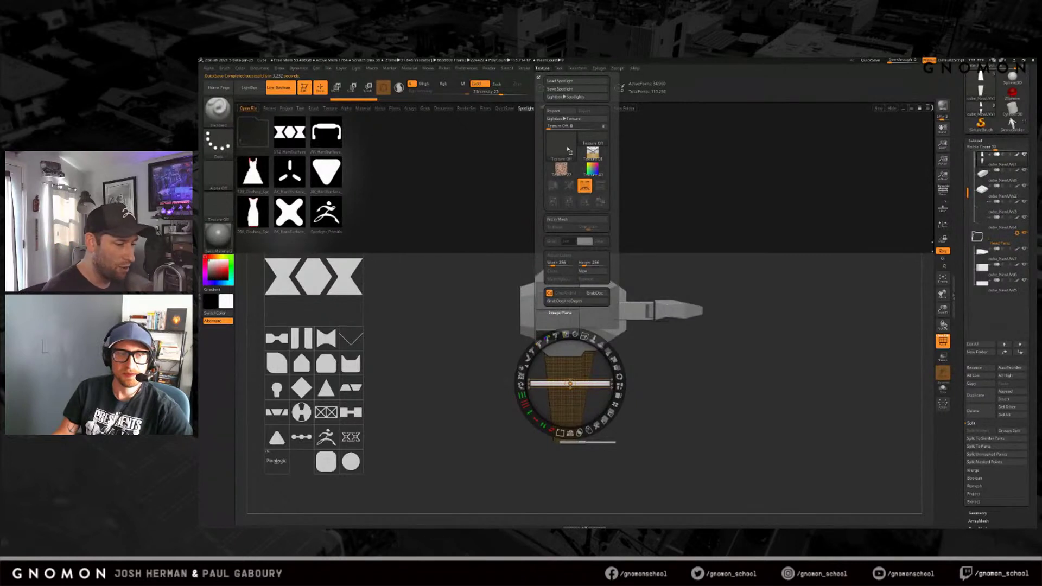
left_click(567, 173)
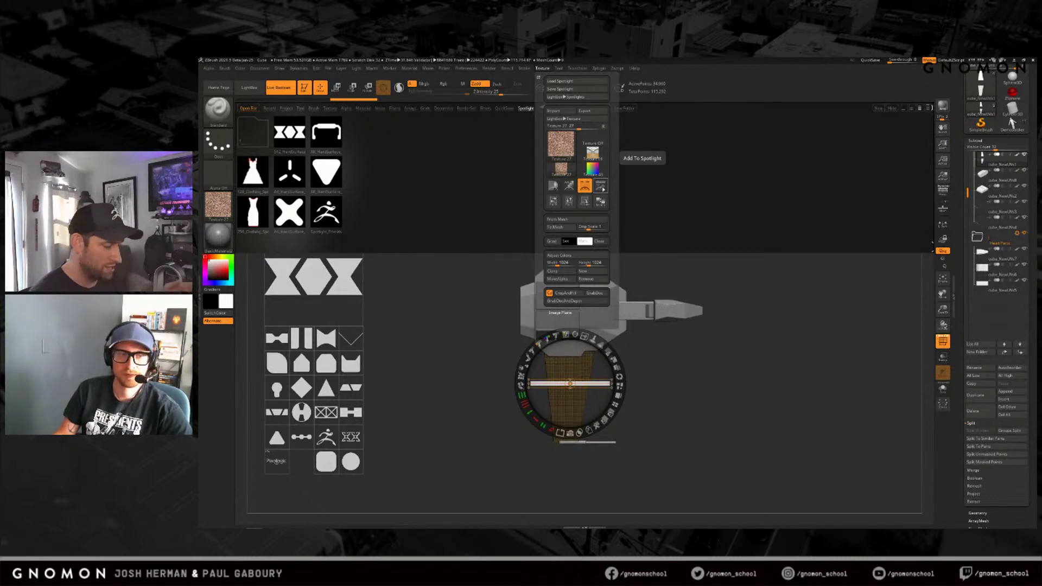
left_click(600, 186)
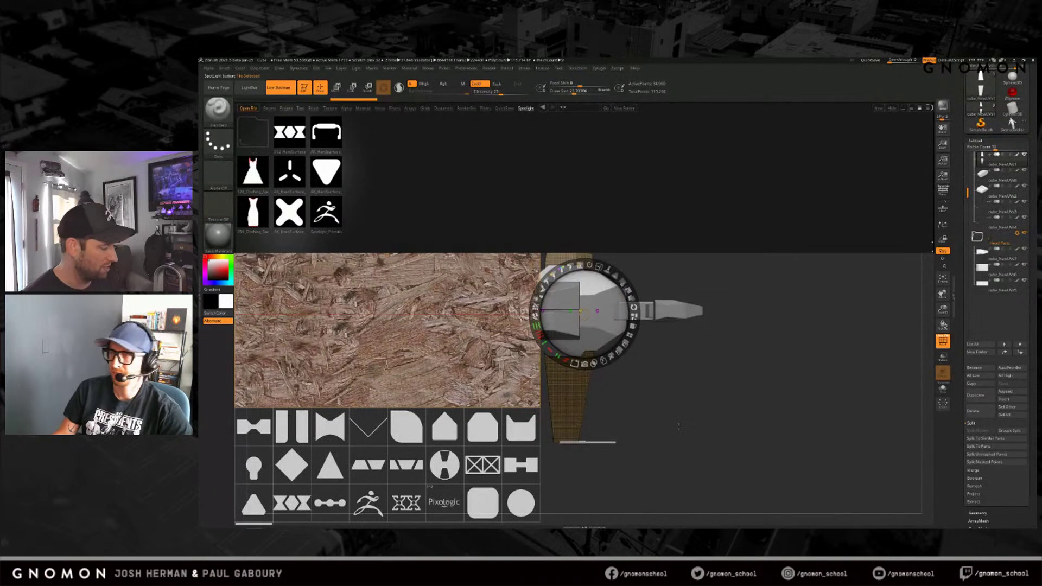
Step: Close the texture browser and cycle the Spotlight tiling modes, leaving the images arranged as an equal-sized grid
key("comma")
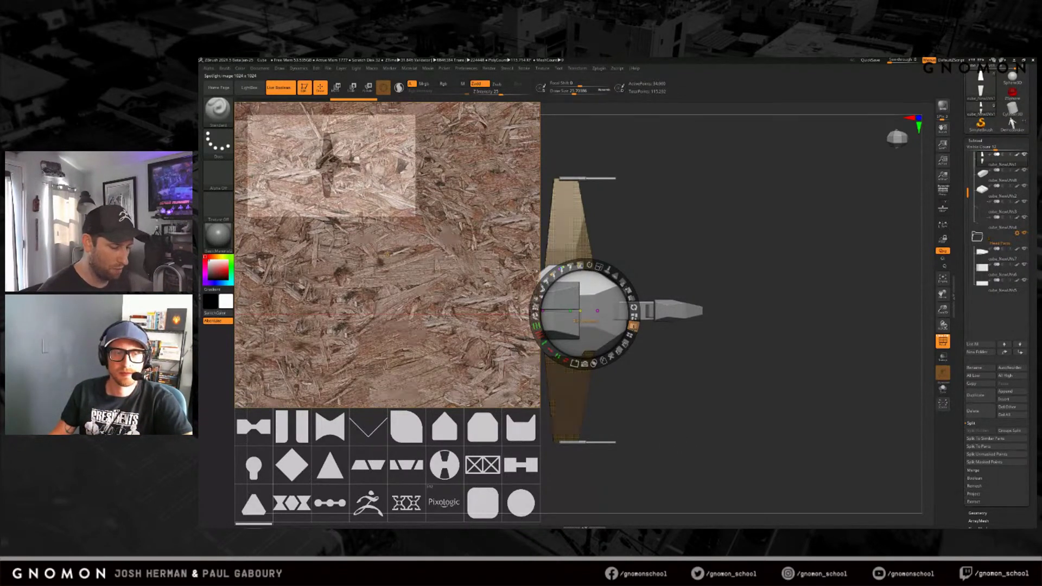
left_click(632, 326)
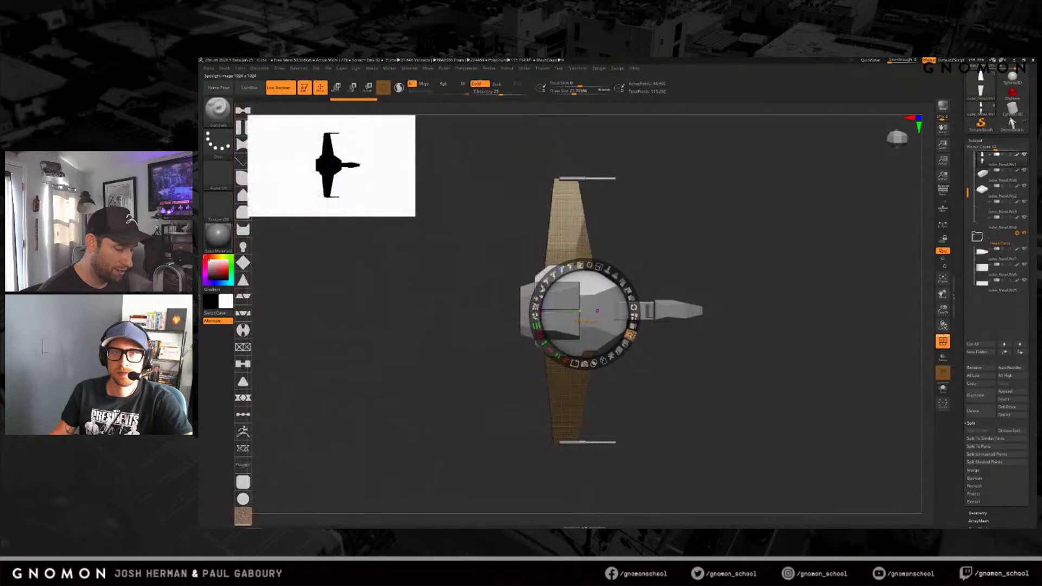
left_click(633, 325)
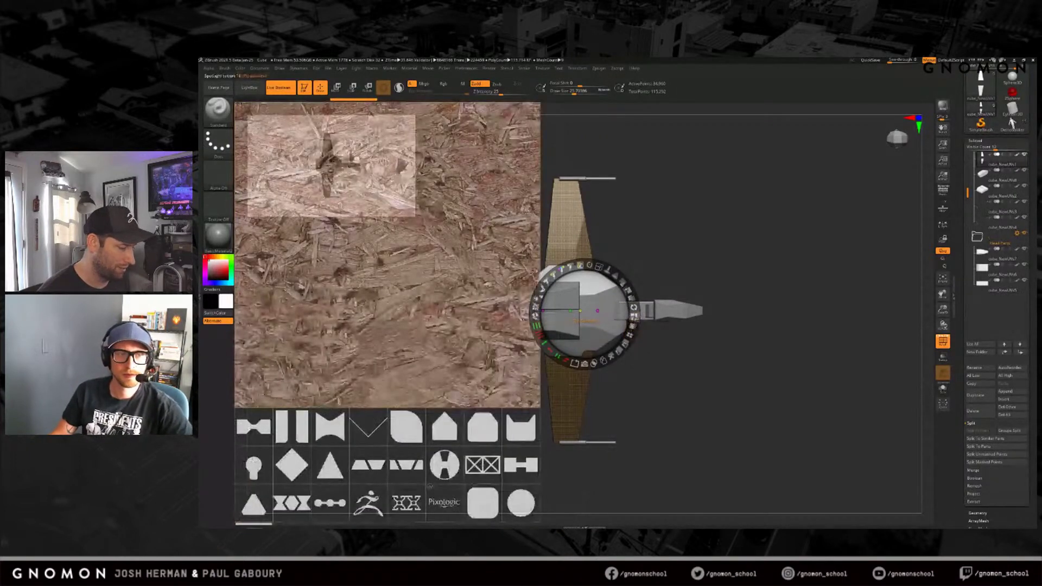
left_click(633, 326)
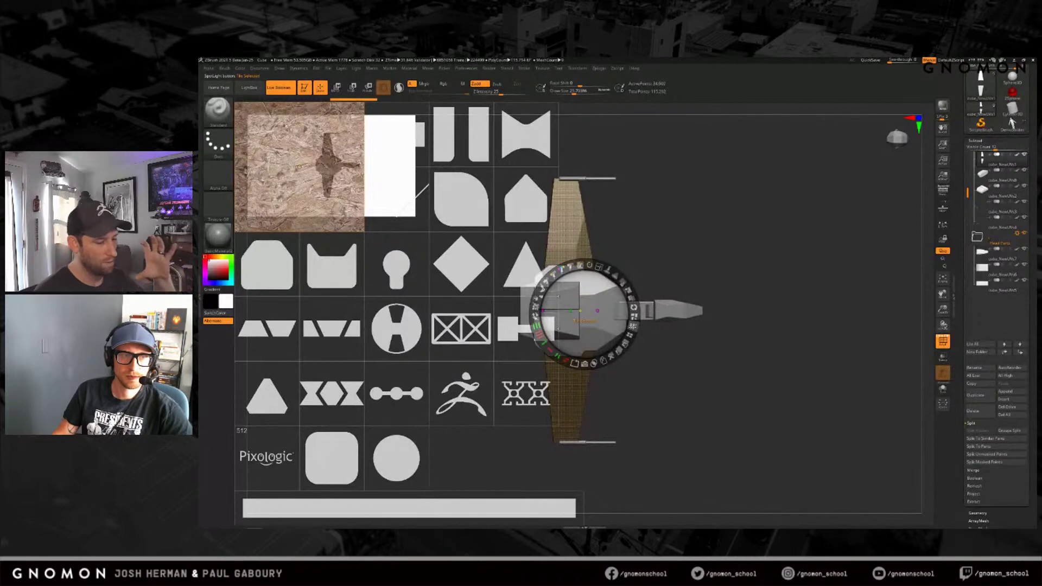
left_click(633, 324)
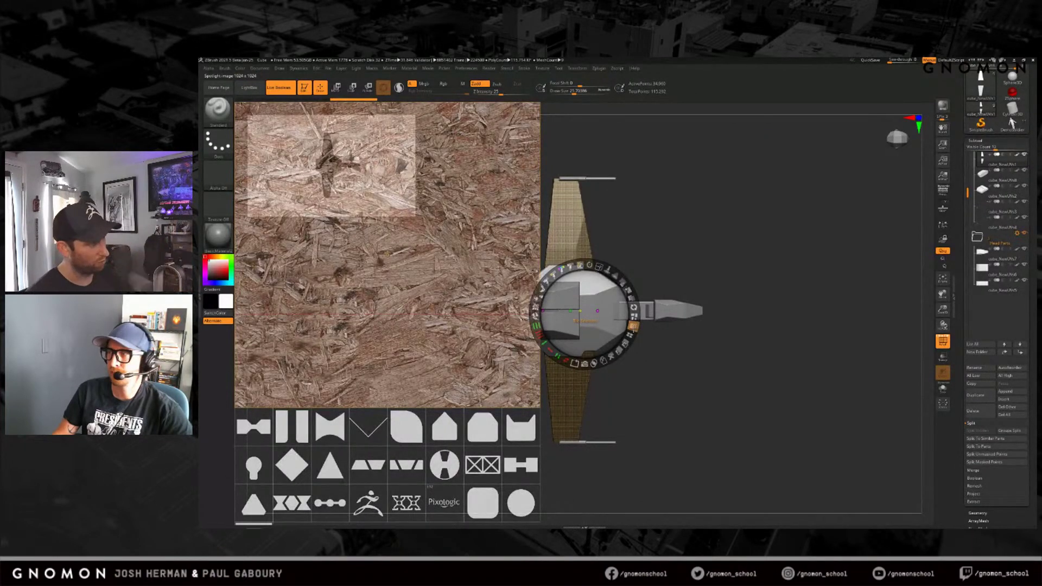
left_click(630, 337)
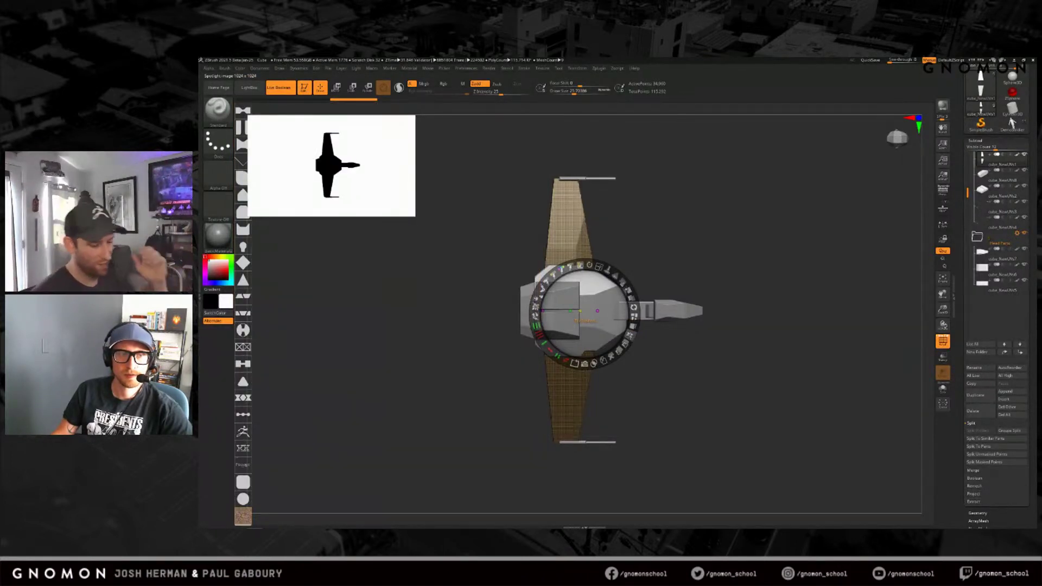
left_click(633, 314)
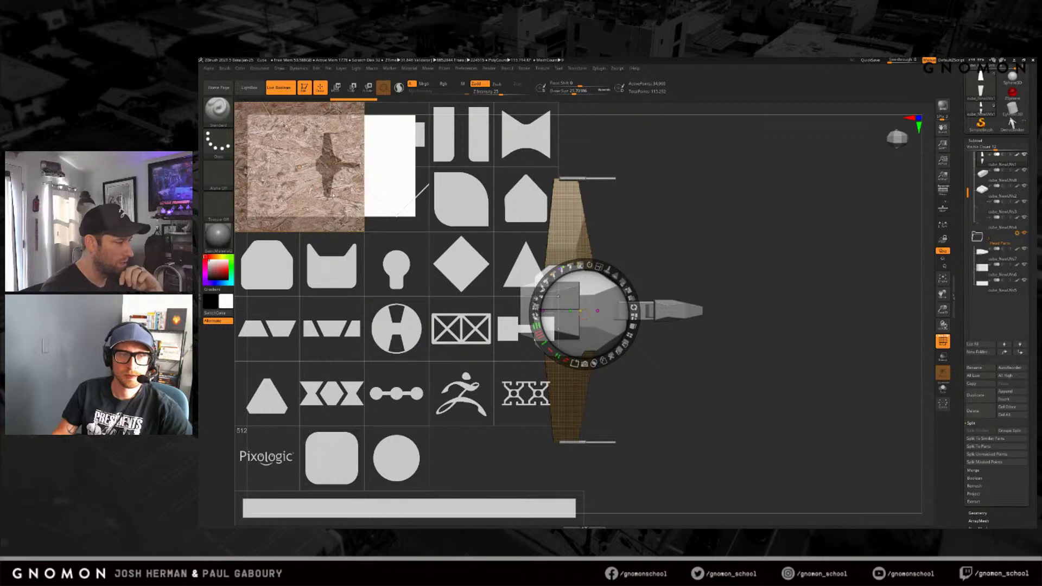
Step: Focus the Spotlight dial on several grid shapes in turn, including the keyhole, the slotted circle and the leaf-like corner shape
left_click(334, 198)
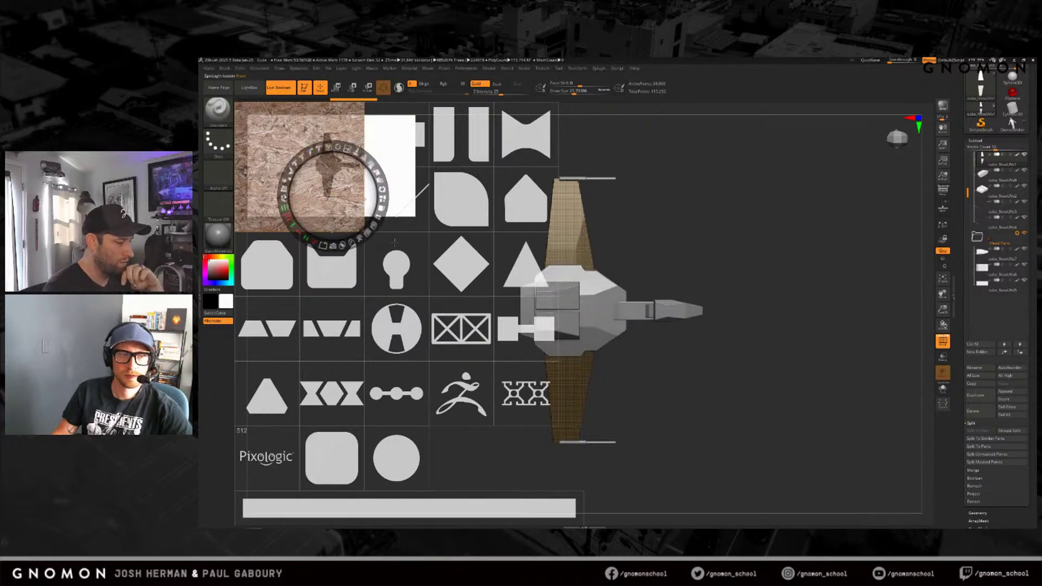
left_click(396, 264)
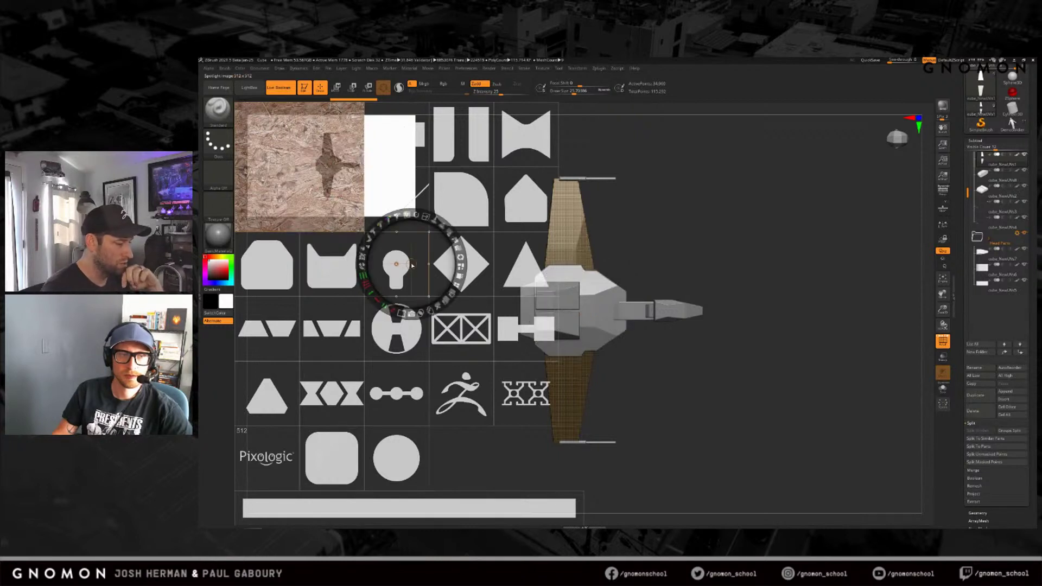
left_click(251, 87)
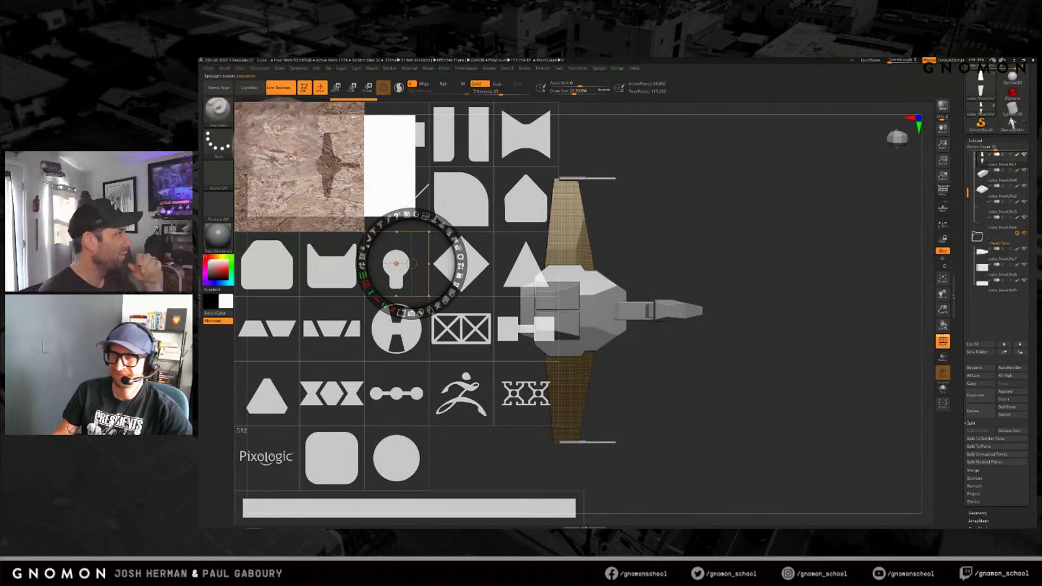
left_click(400, 343)
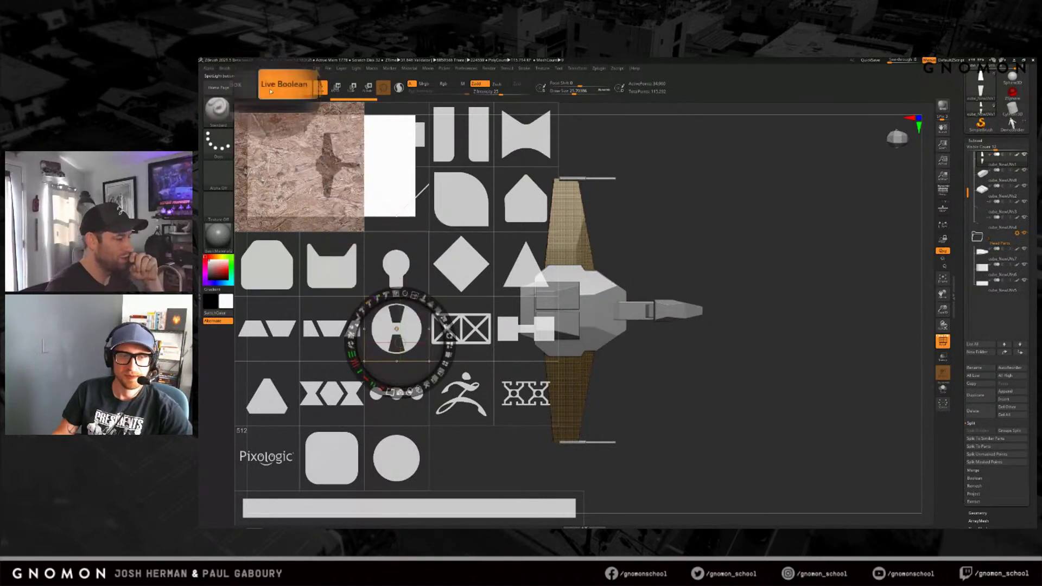
left_click(333, 268)
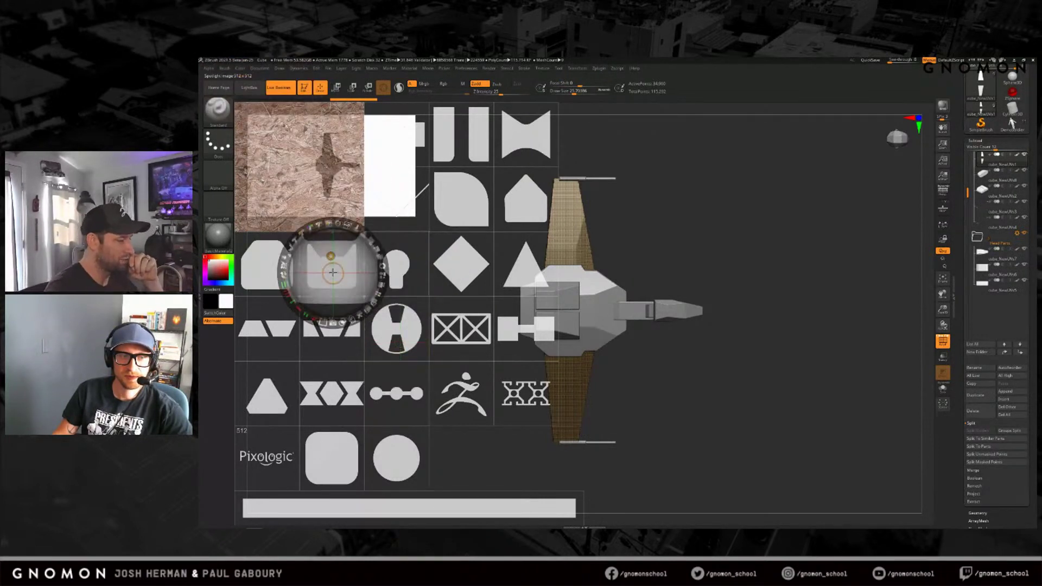
left_click(460, 196)
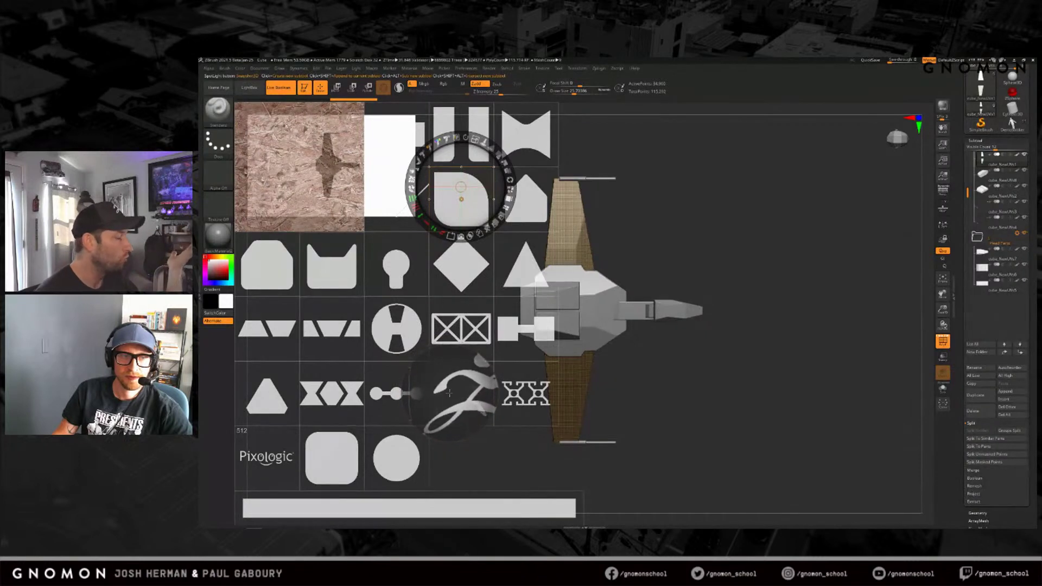
key("shift")
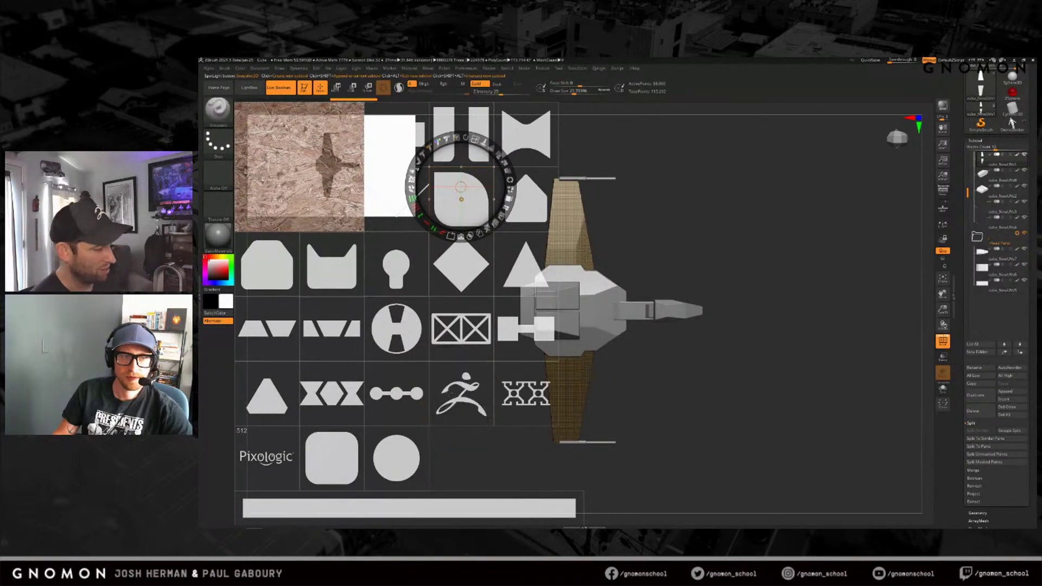
Step: Shrink all Spotlight images together and move them clear of the ship, with the white bar placed across the middle of the lower wing
left_click(703, 273)
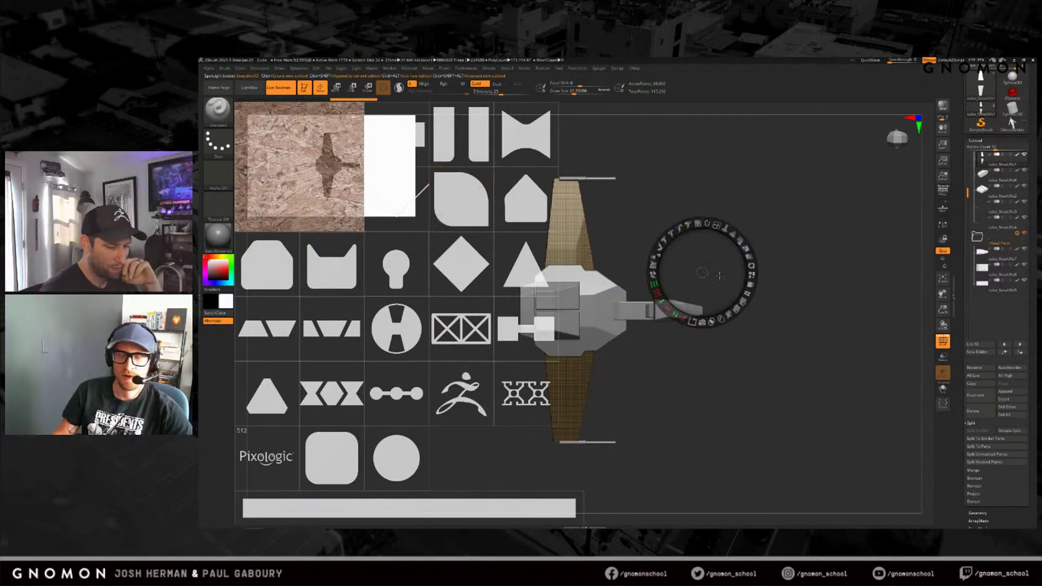
left_click_drag(718, 224, 667, 236)
left_click_drag(703, 273, 400, 386)
left_click_drag(335, 466, 591, 431)
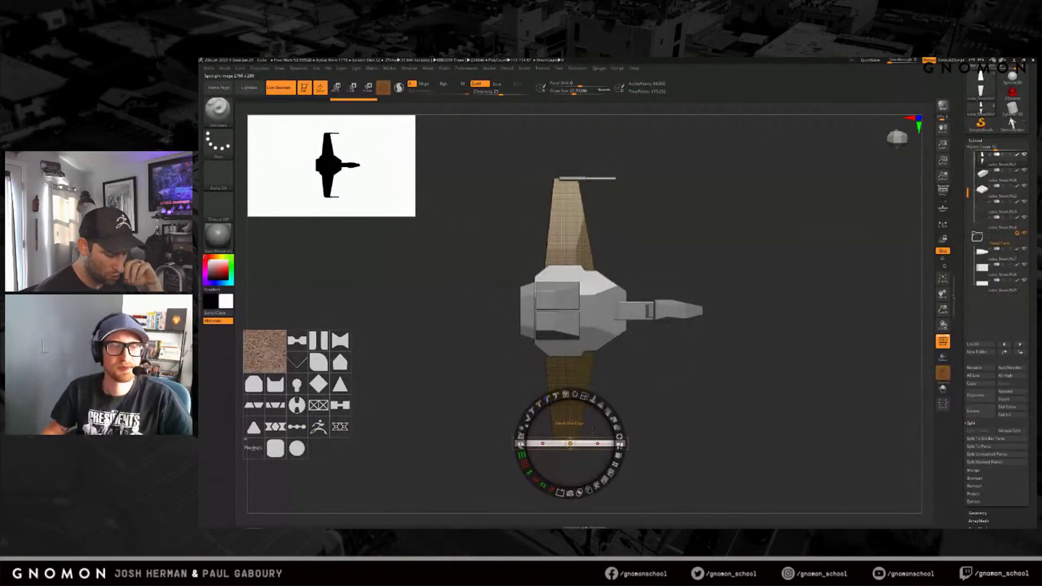
left_click_drag(592, 422, 590, 369)
Step: Toggle the Spotlight display off and on repeatedly over the ship, leaving the images shown
key("shift+z")
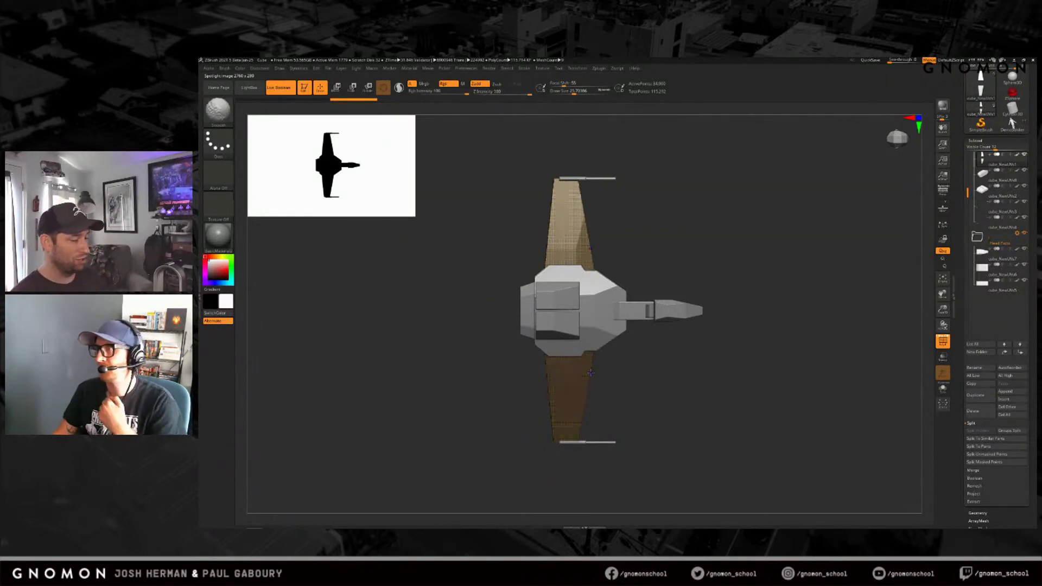
key("shift+z")
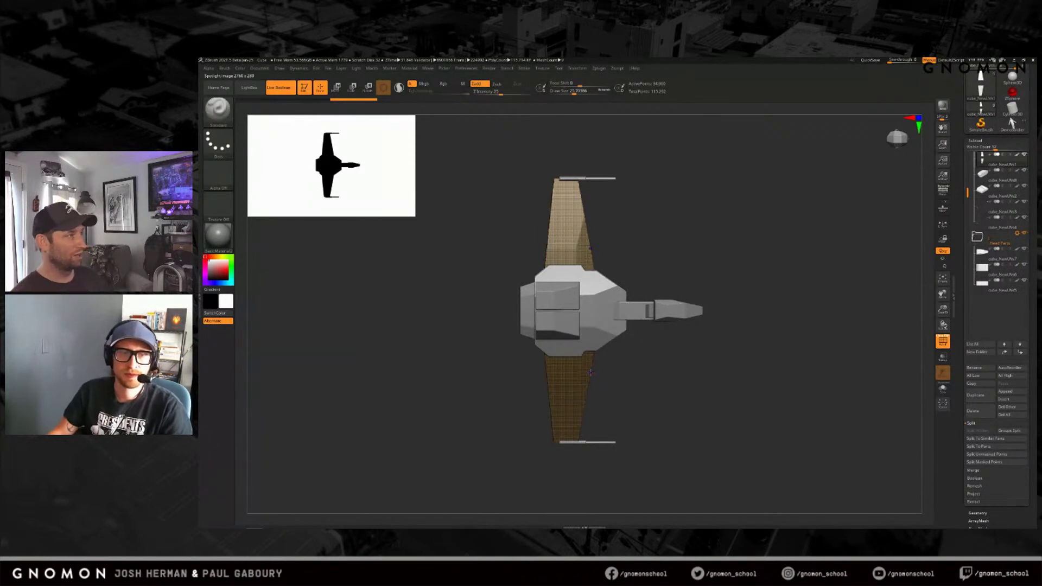
key("shift+z")
key("shift+z")
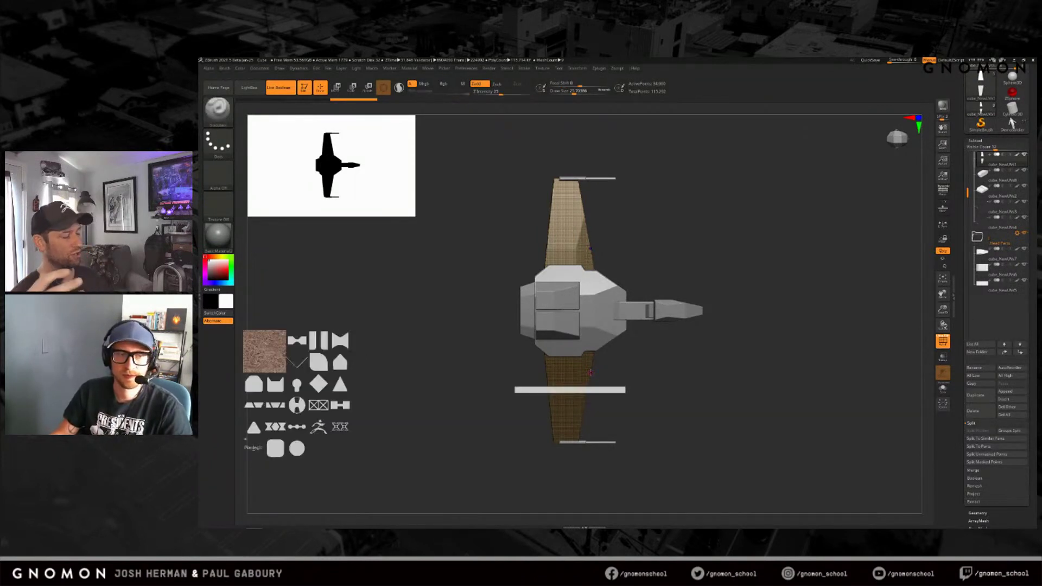
key("shift+z")
key("shift+z")
key("shift+z")
key("shift+z")
key("shift+z")
key("shift+z")
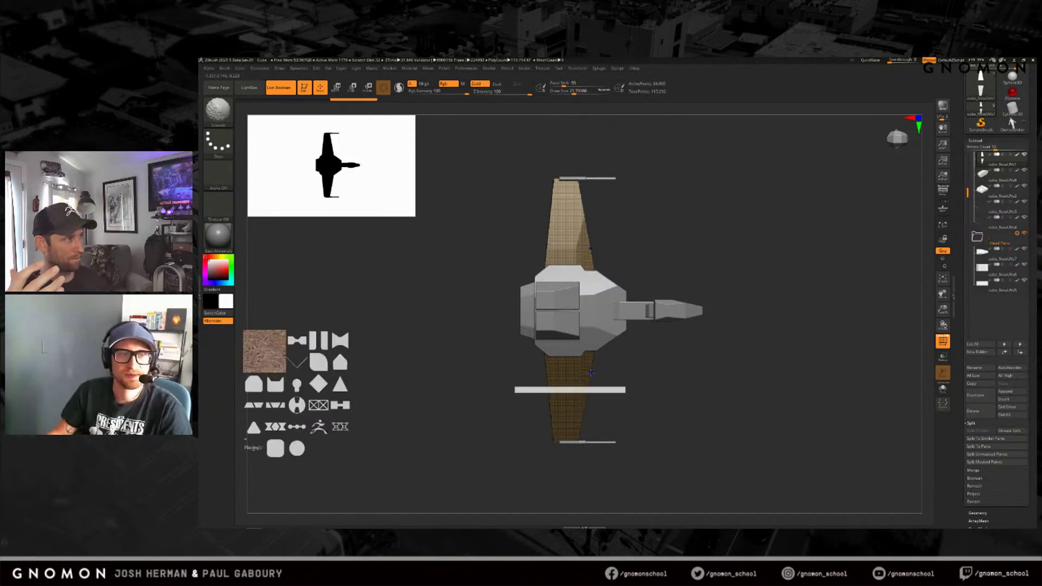
key("shift+z")
key("shift+z")
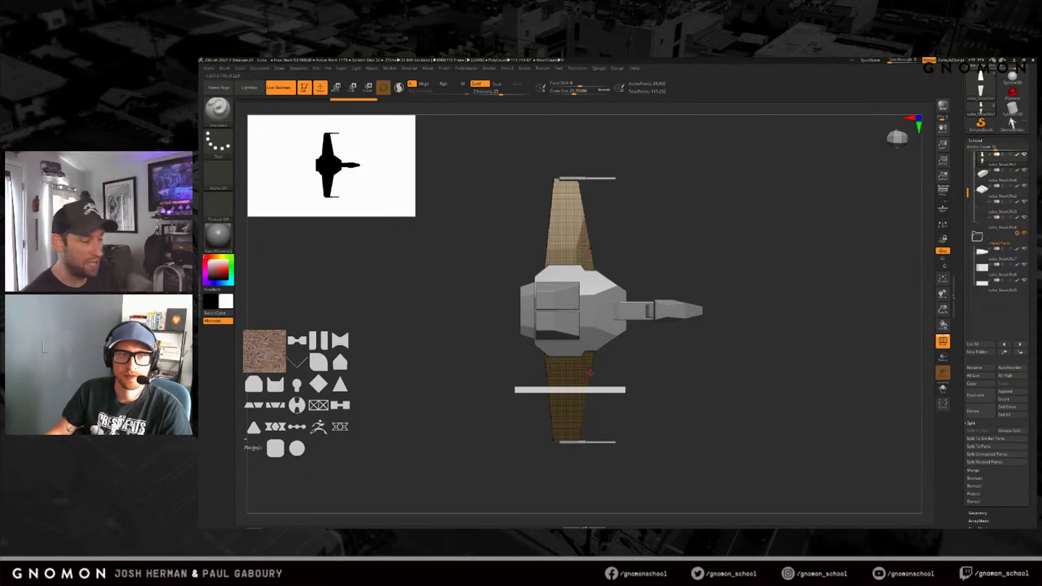
Step: Toggle the Spotlight dial on and off repeatedly, leaving it active over the bar on the lower wing
key("w")
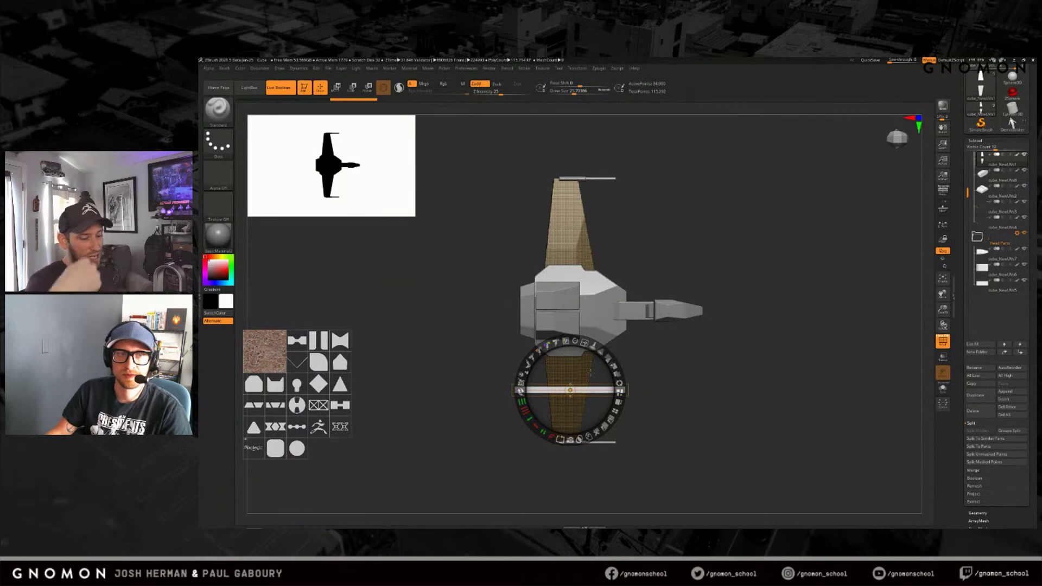
key("q")
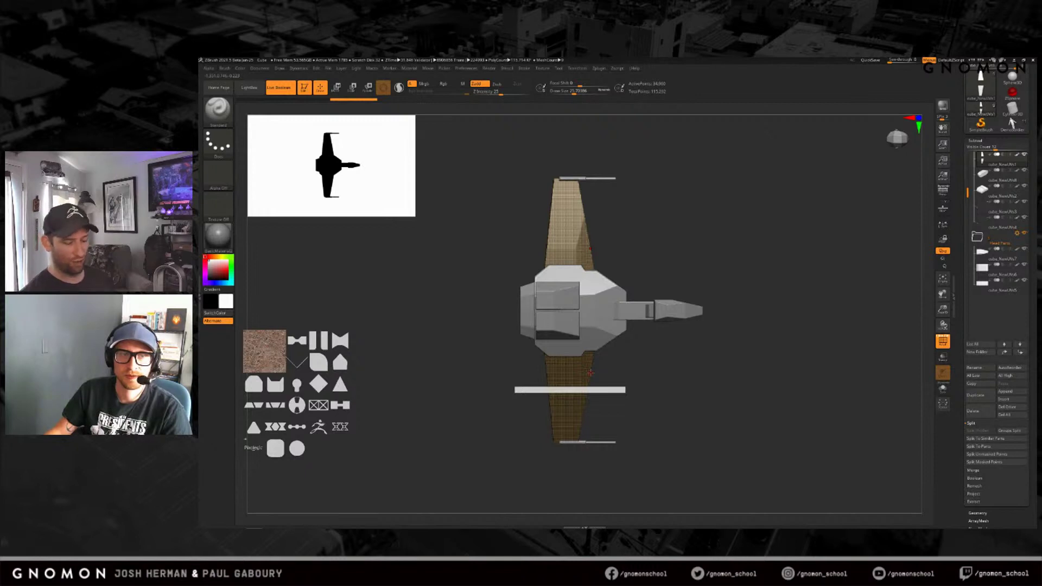
key("w")
key("q")
key("w")
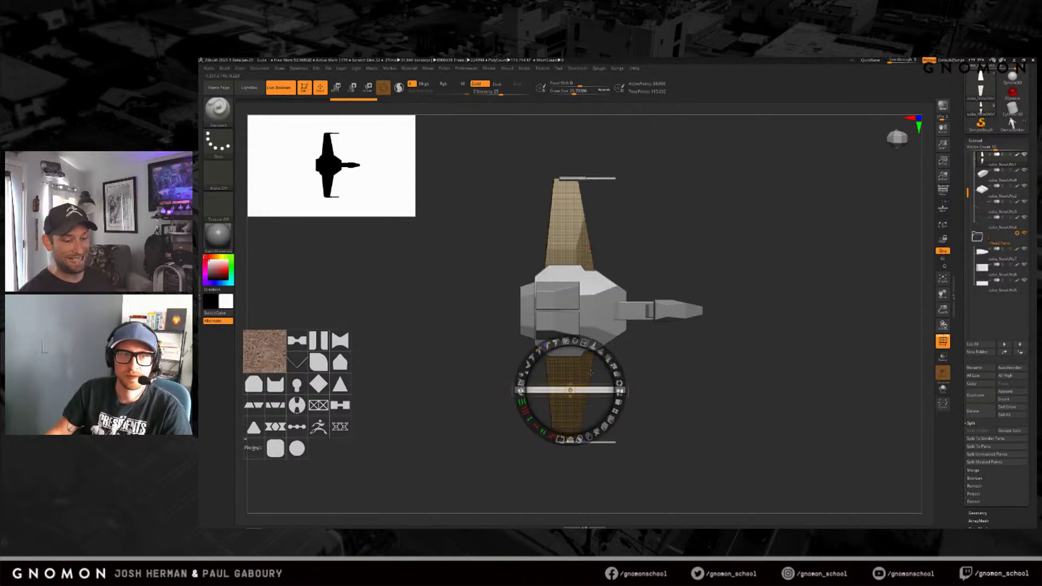
key("q")
key("w")
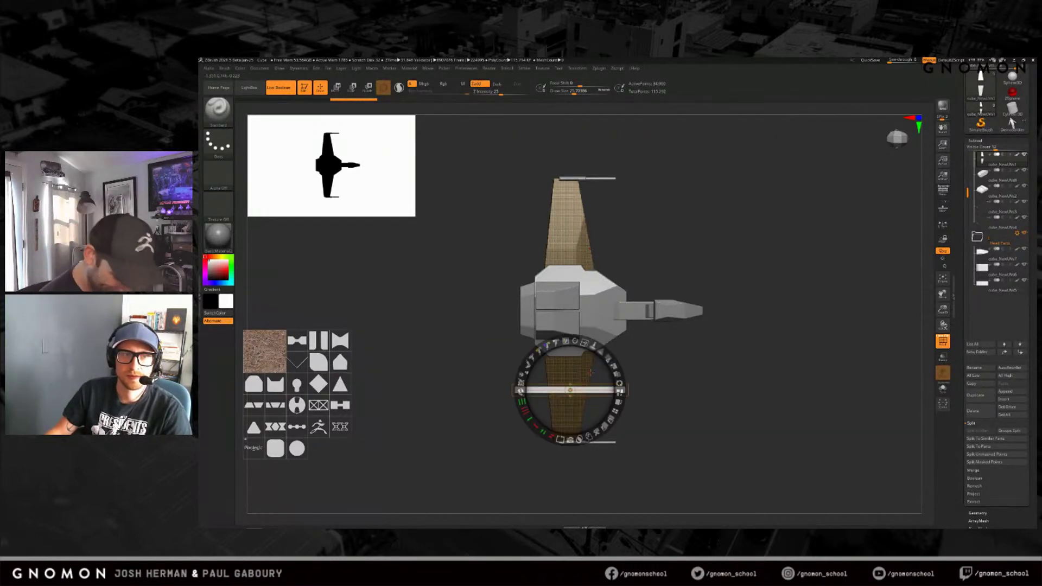
key("q")
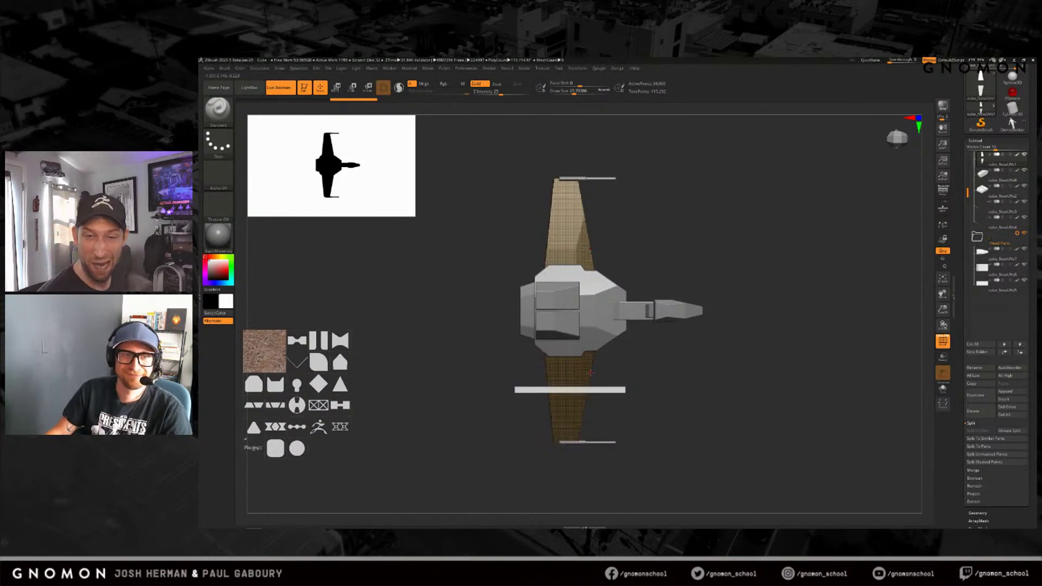
key("w")
key("q")
key("w")
key("q")
key("w")
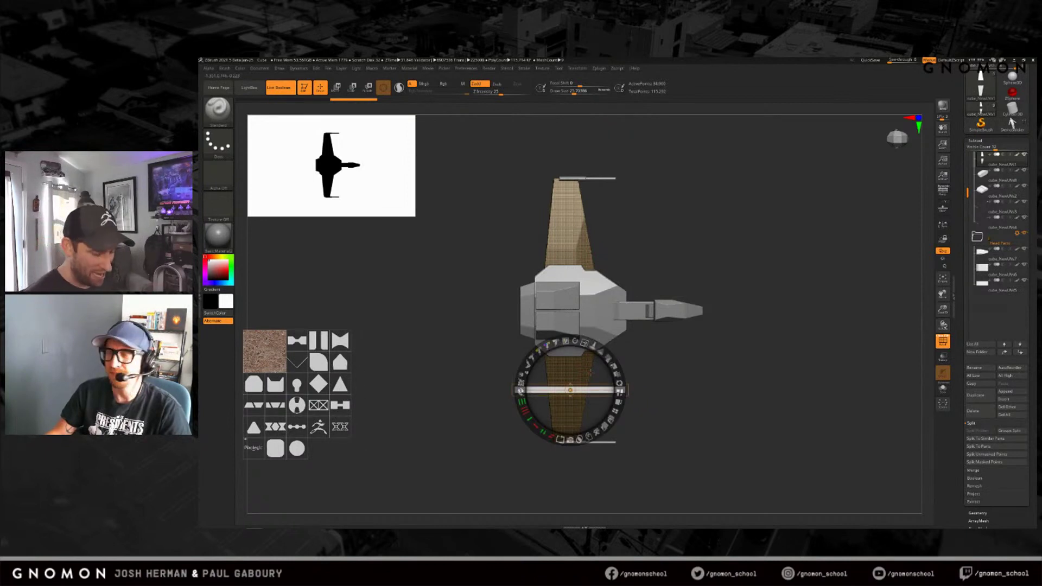
Step: Make the bar across the lower wing thinner with a vertical extend and centre the dial on it
mouse_move(529, 420)
left_mouse_down()
mouse_move(531, 437)
mouse_move(539, 433)
left_mouse_up()
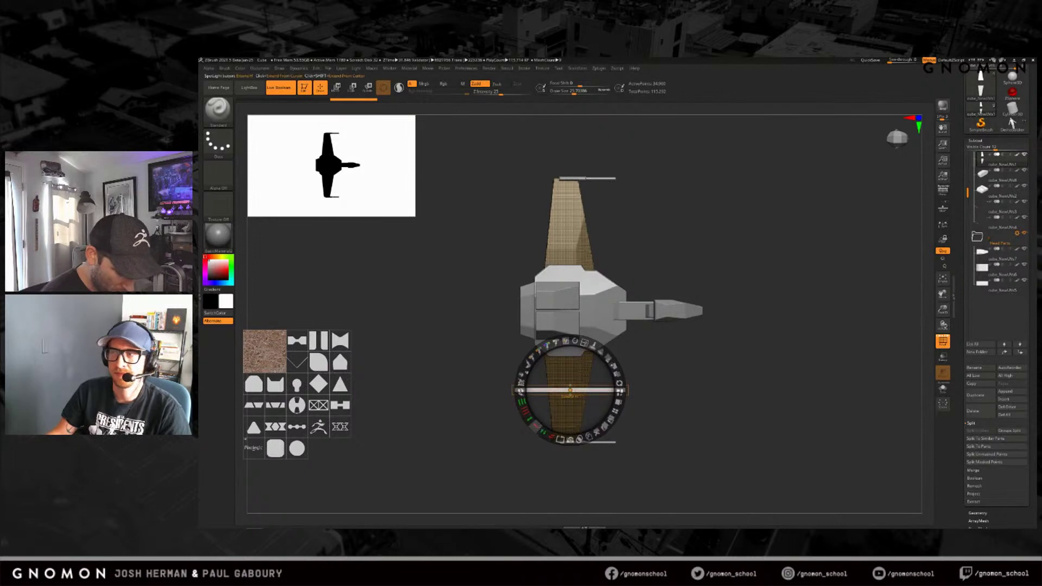
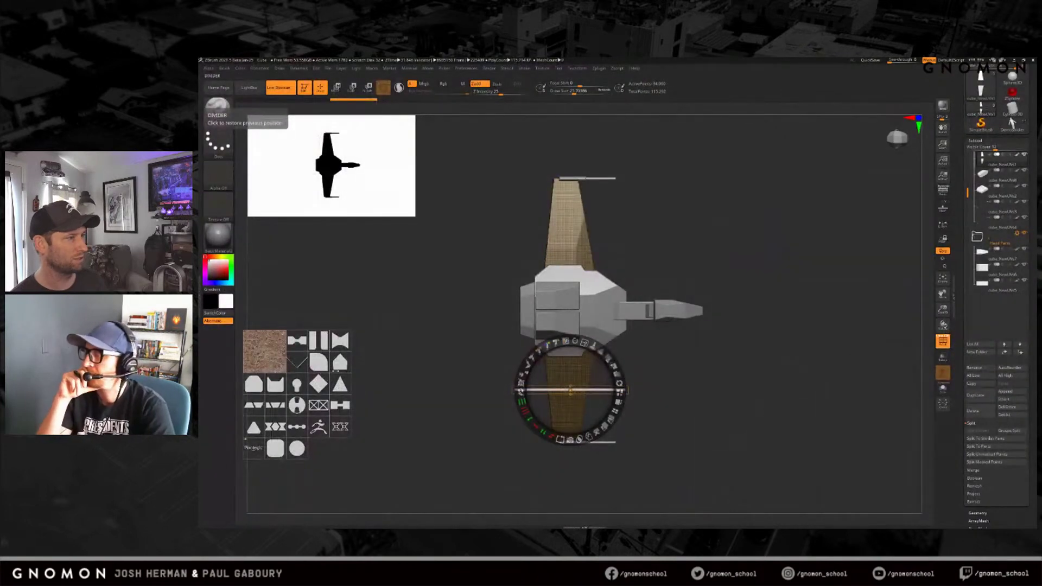
left_click(736, 386)
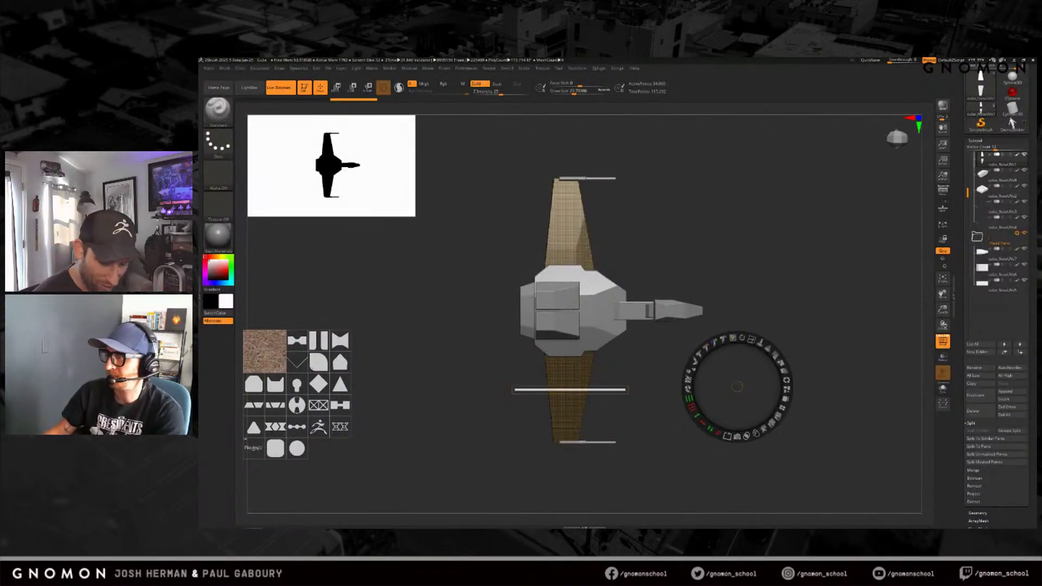
left_click(588, 389)
left_click_drag(588, 389, 570, 390)
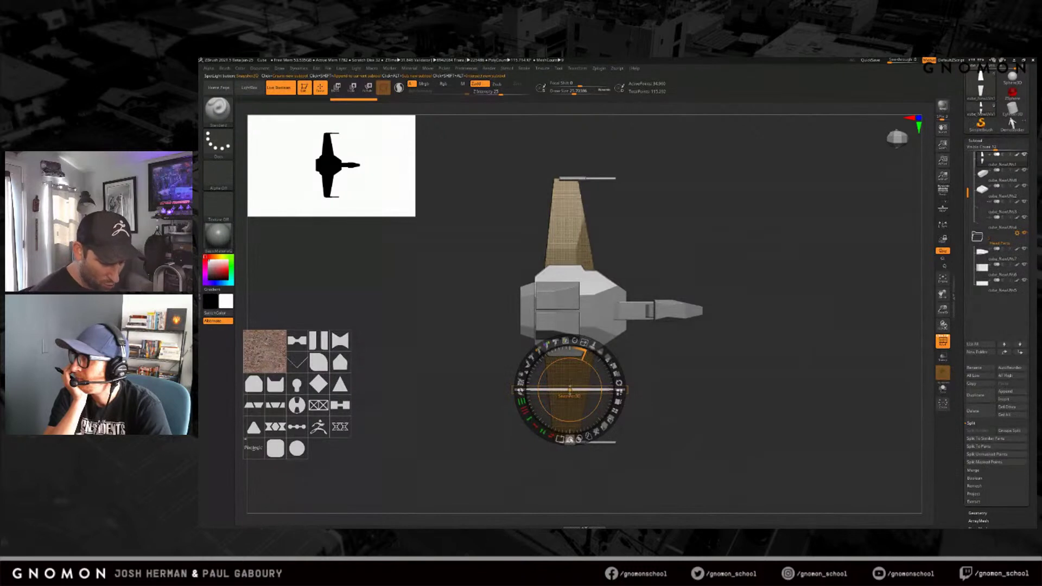
Step: Create a subtractive subtool from the thin bar with Snapshot3D to cut the lower wing, and hide Spotlight
left_click(593, 471)
left_click(570, 389)
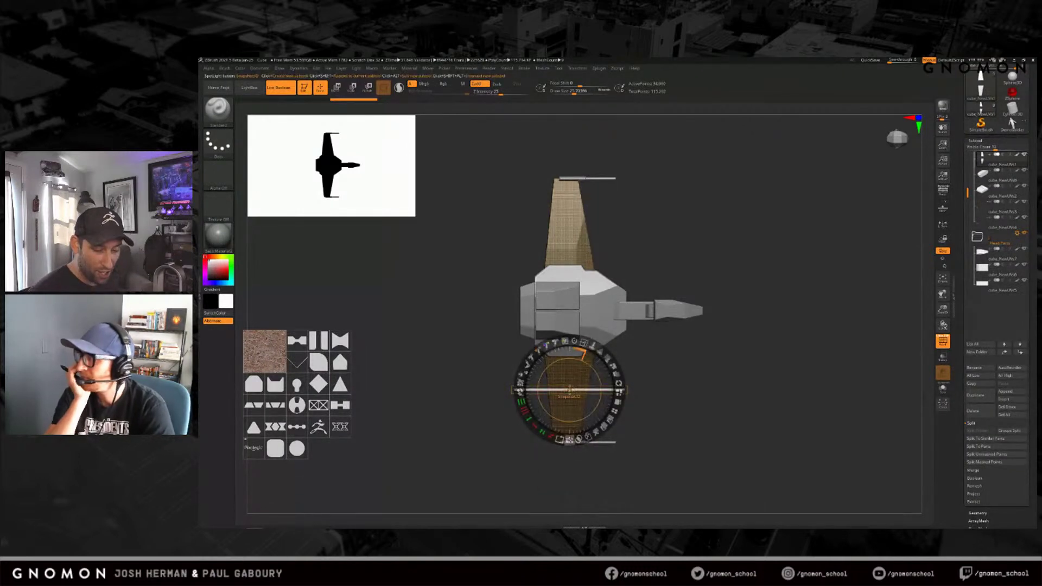
left_click(569, 440)
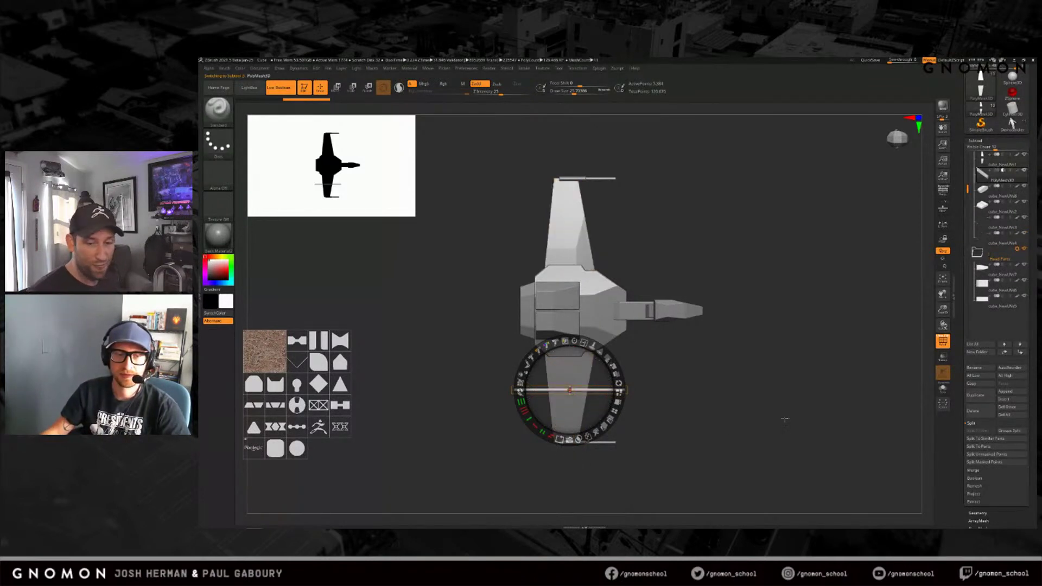
mouse_move(990, 178)
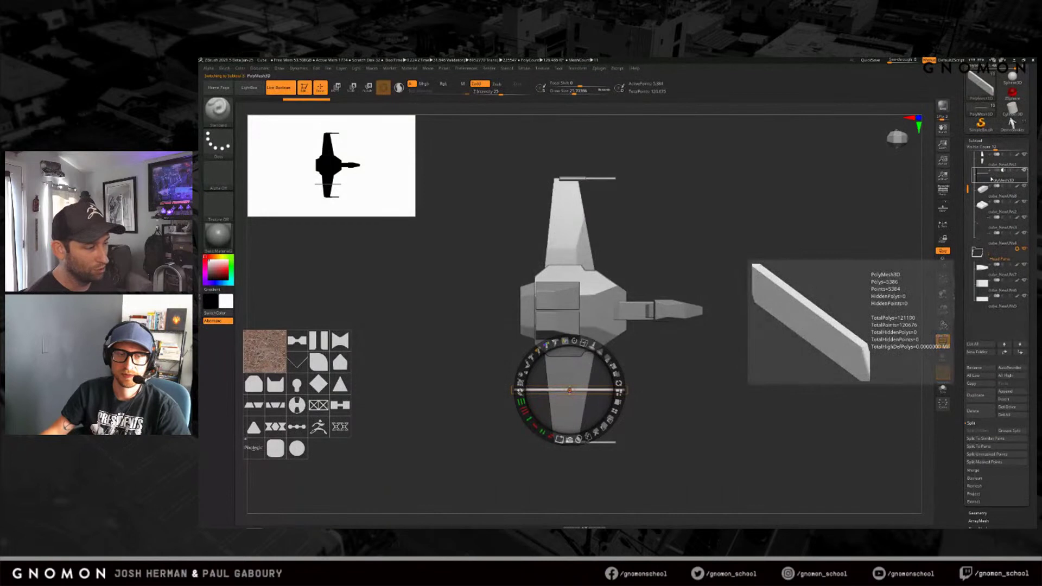
key("shift+z")
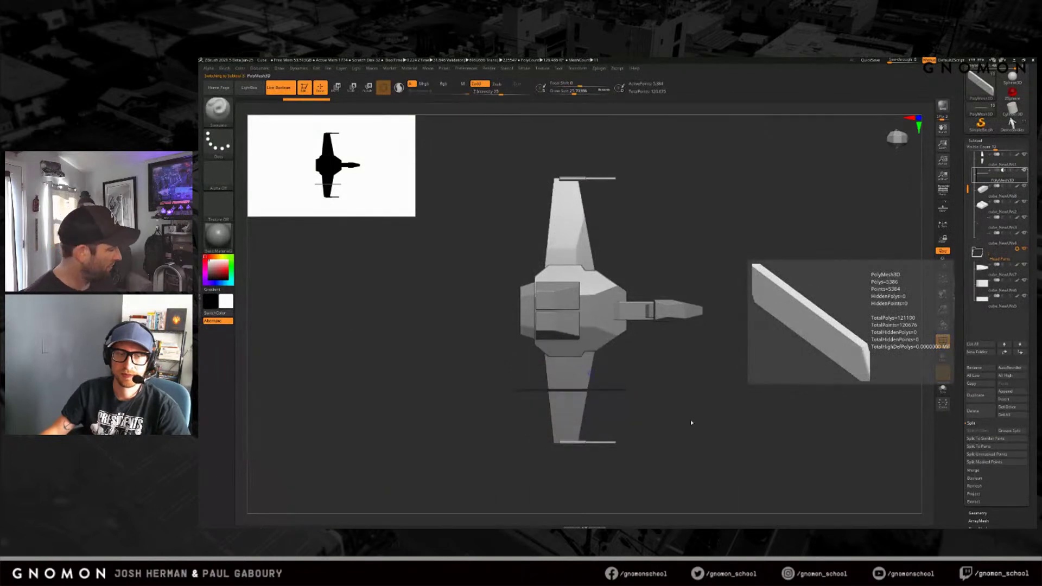
Step: Examine the cut across the lower wing from several angles, along with the wing and subtractive bar subtools
left_click_drag(686, 432, 704, 401)
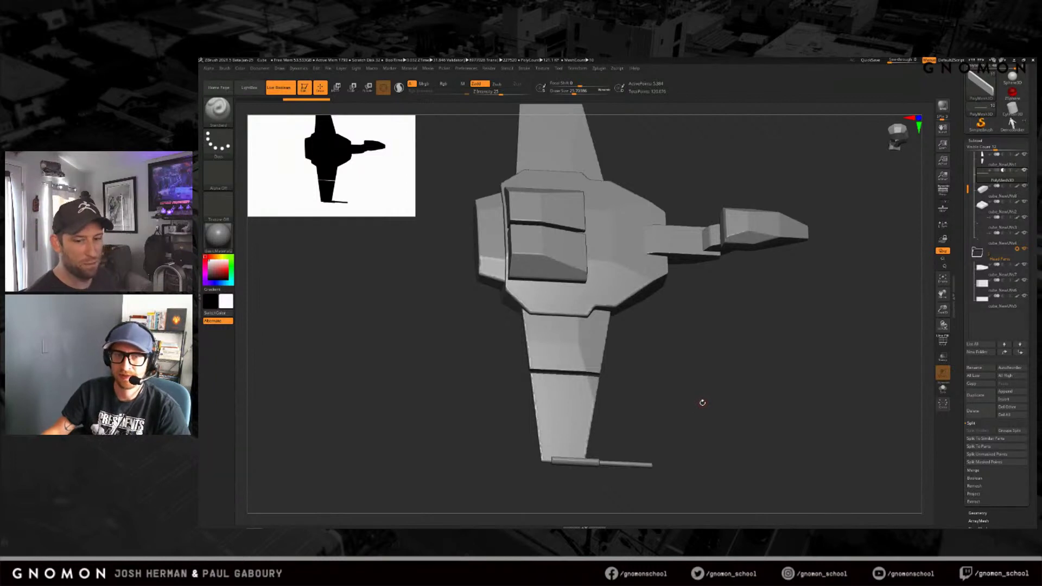
scroll(995, 217, "up", 3)
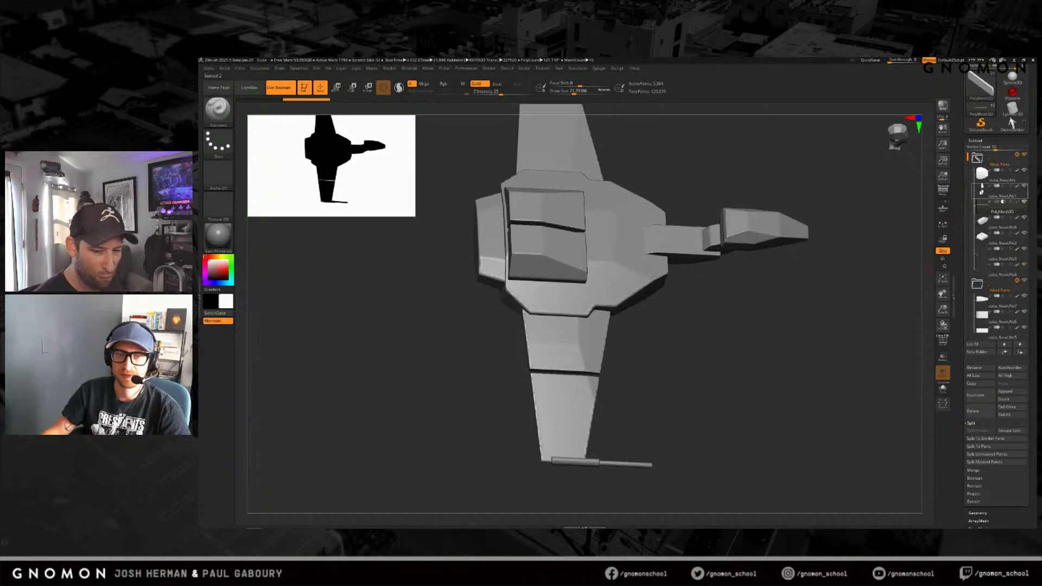
mouse_move(981, 189)
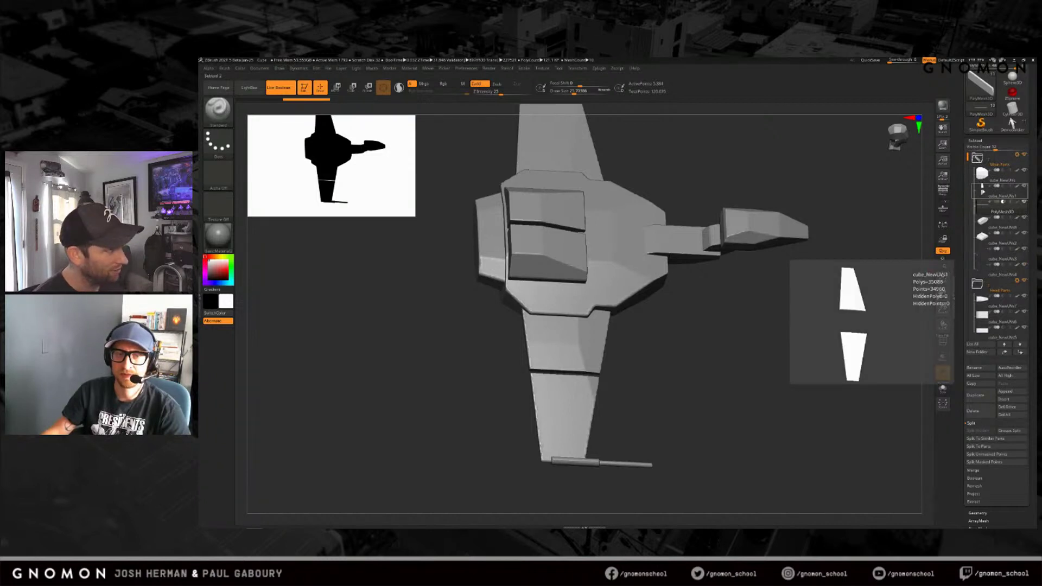
mouse_move(983, 212)
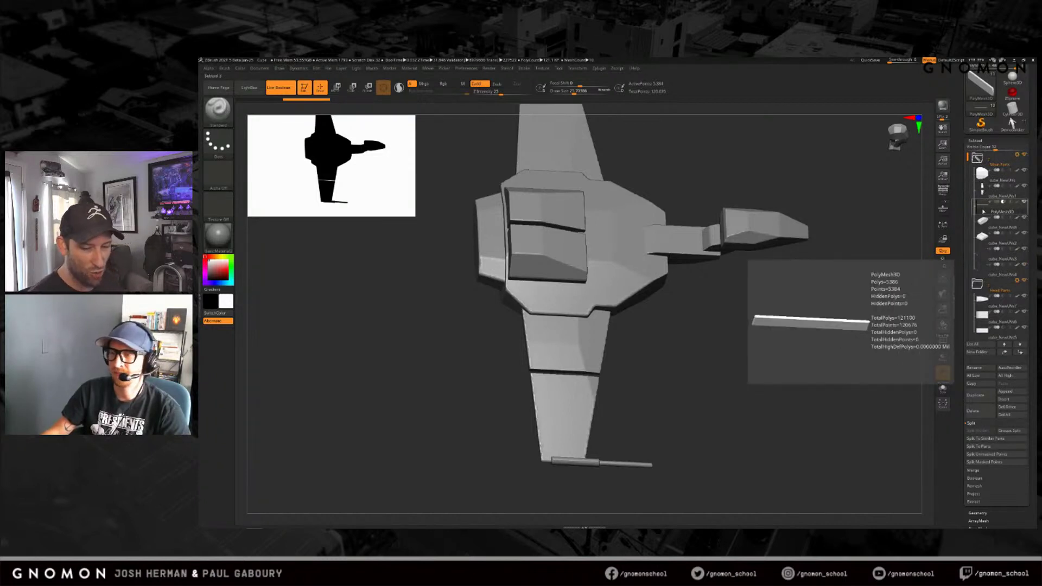
left_click(943, 388)
left_click_drag(700, 429, 735, 414)
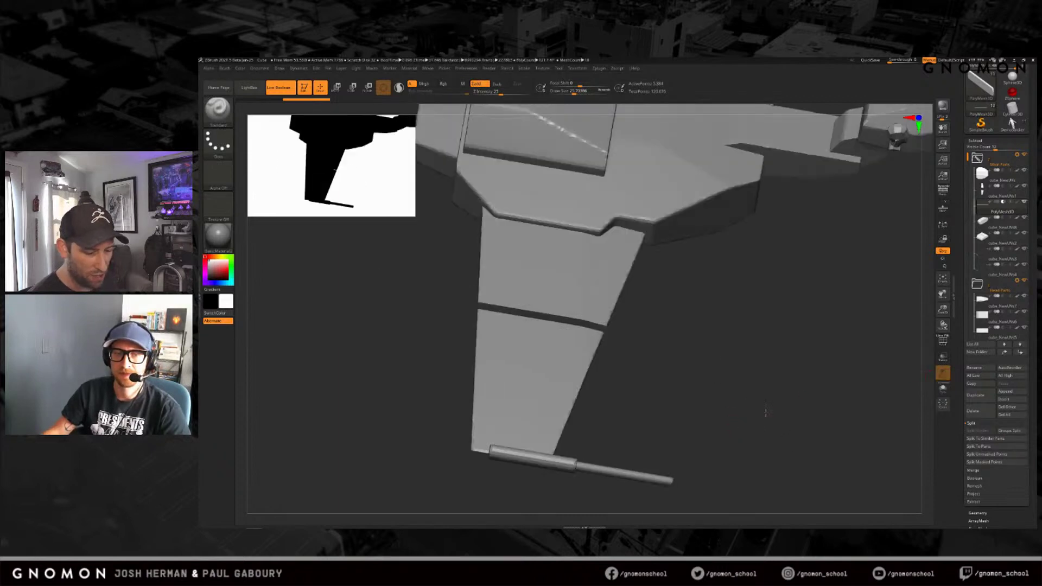
right_click_drag(774, 404, 721, 356, "ctrl")
right_click_drag(650, 314, 638, 379, "alt")
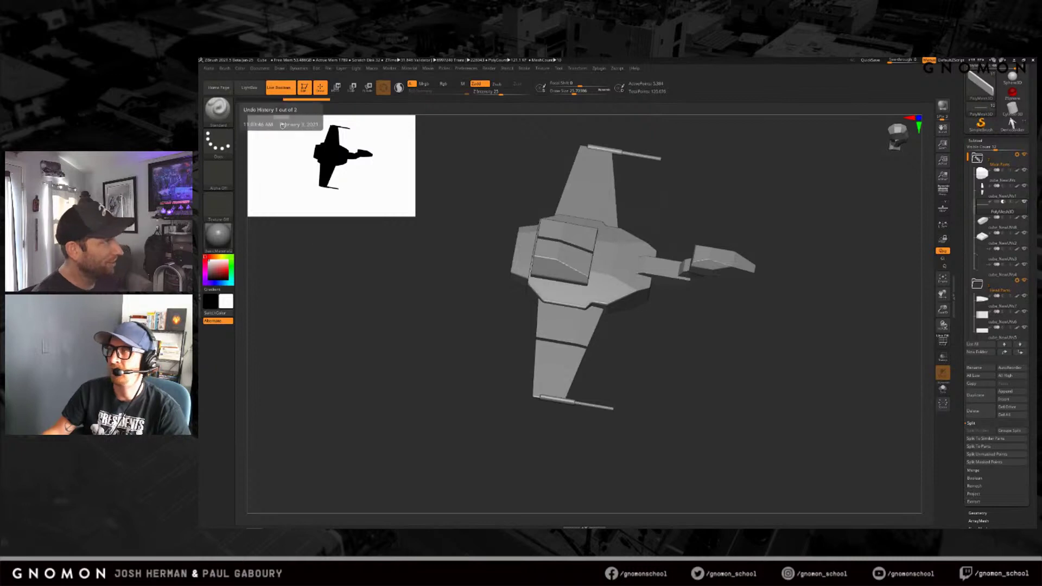
mouse_move(1003, 202)
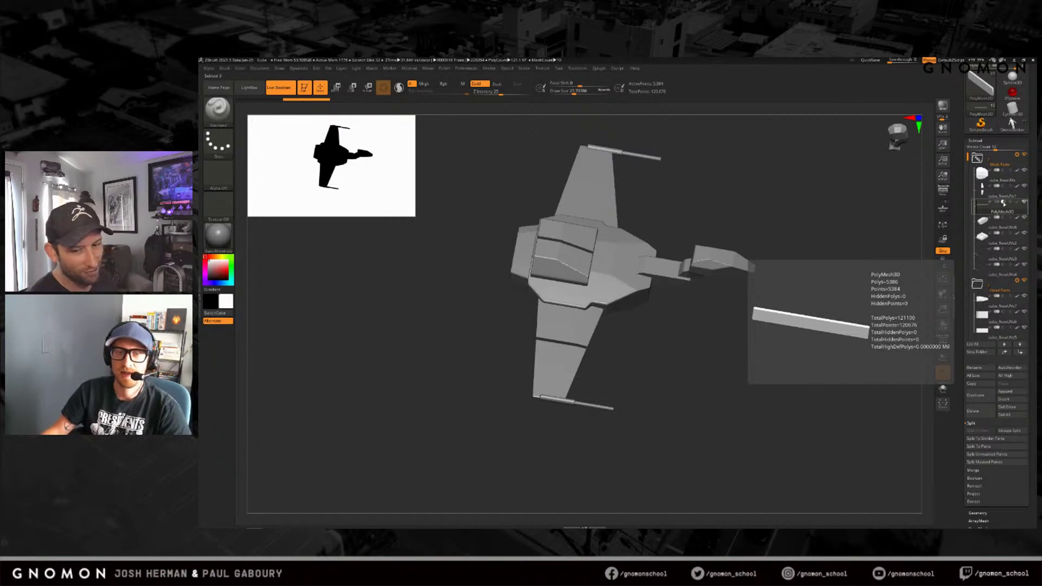
left_click_drag(735, 346, 760, 354, "shift")
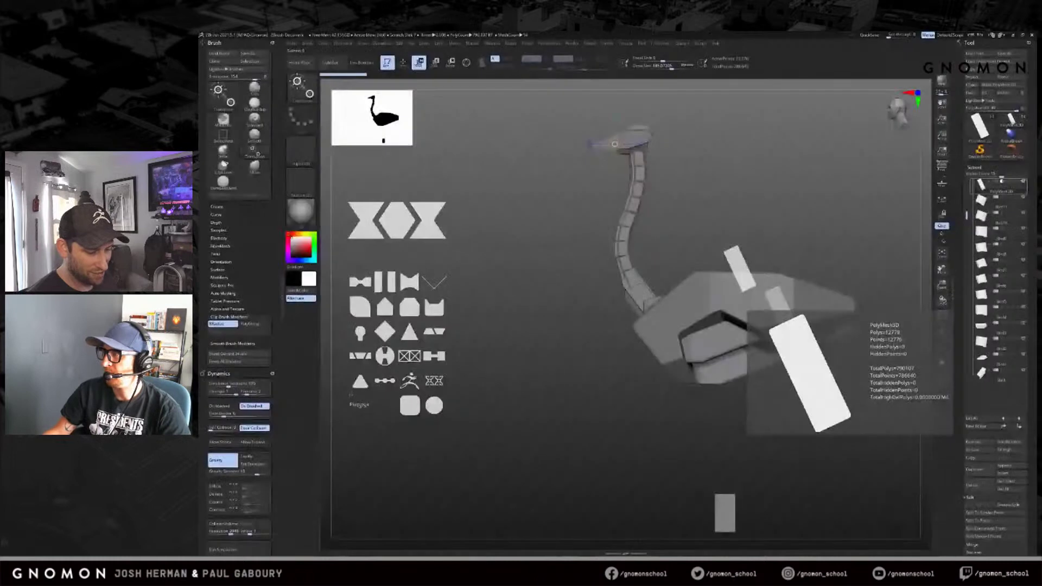
Step: Switch to the swan model, toggle Live Boolean on and off, and inspect the body's cut-outs from the side and the end
left_click_drag(807, 239, 770, 161)
left_click(361, 62)
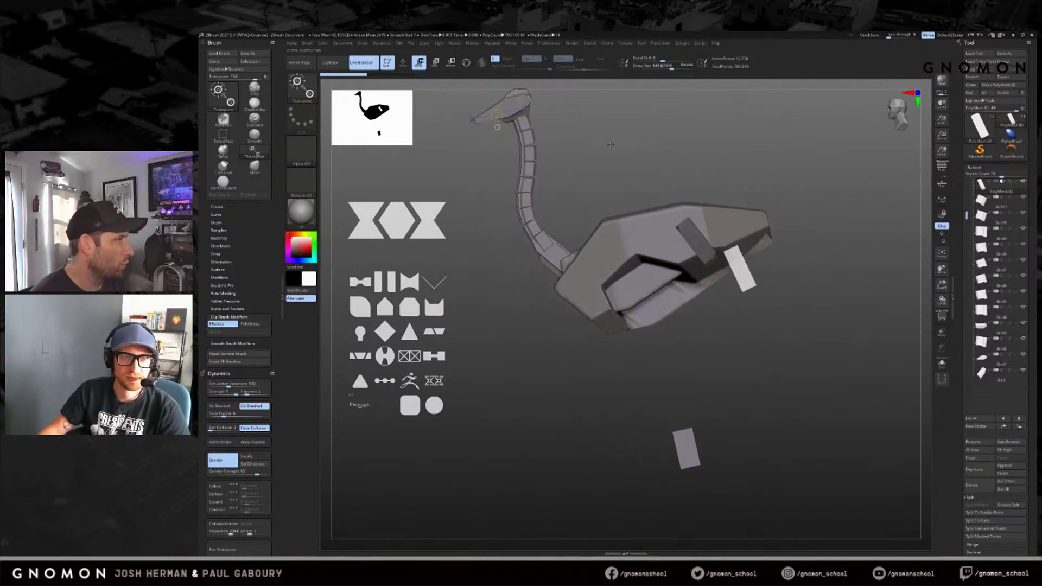
left_click(361, 62)
left_click_drag(678, 163, 825, 219)
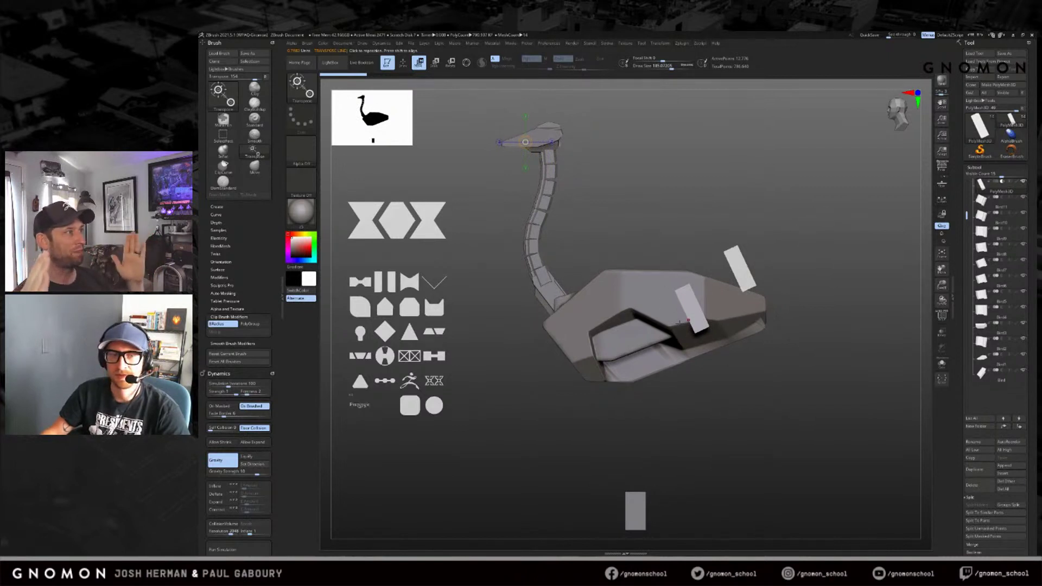
left_click_drag(814, 228, 576, 284)
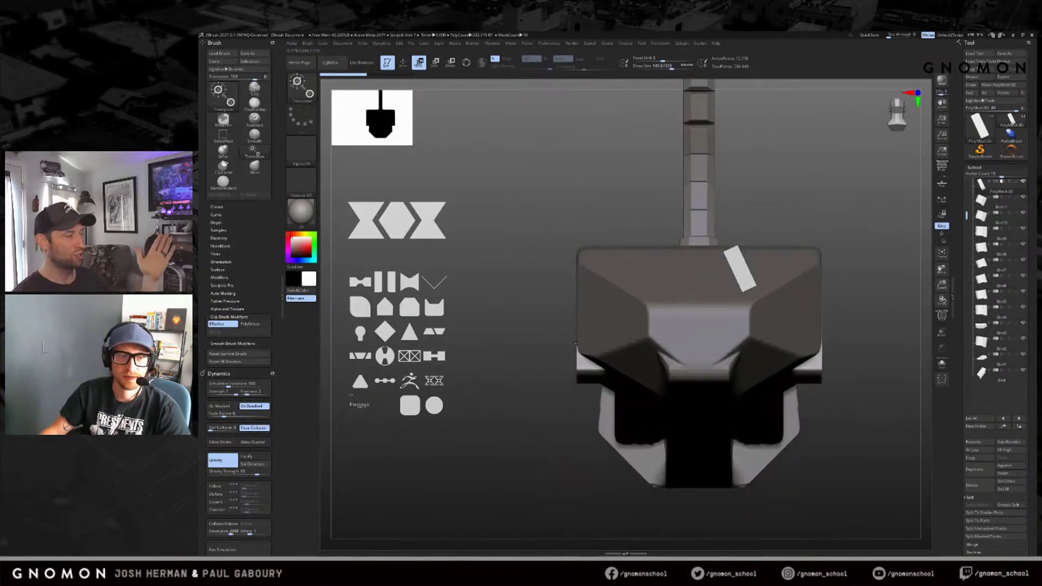
left_click_drag(576, 342, 862, 320)
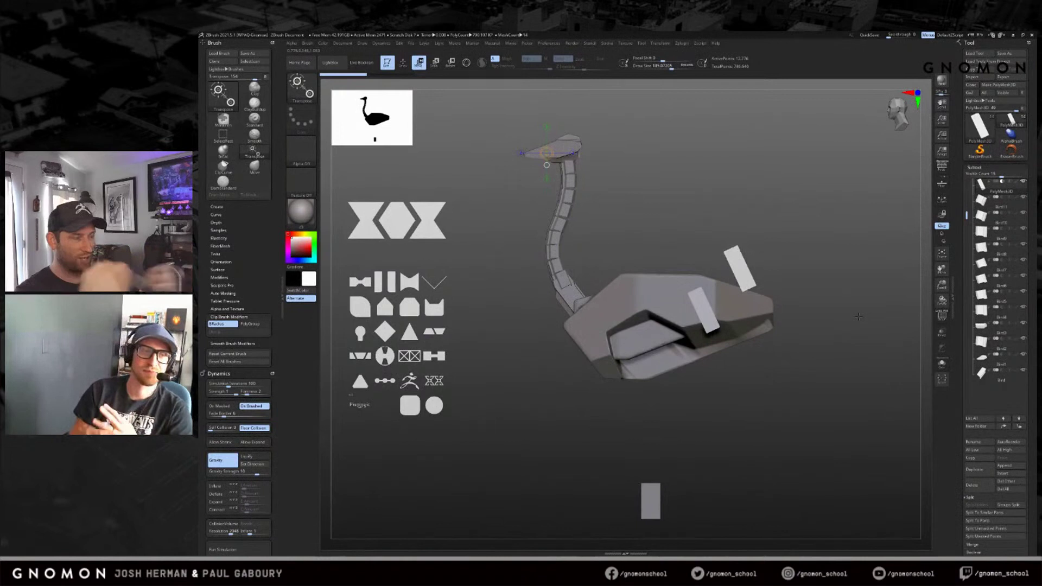
left_click_drag(858, 317, 837, 299)
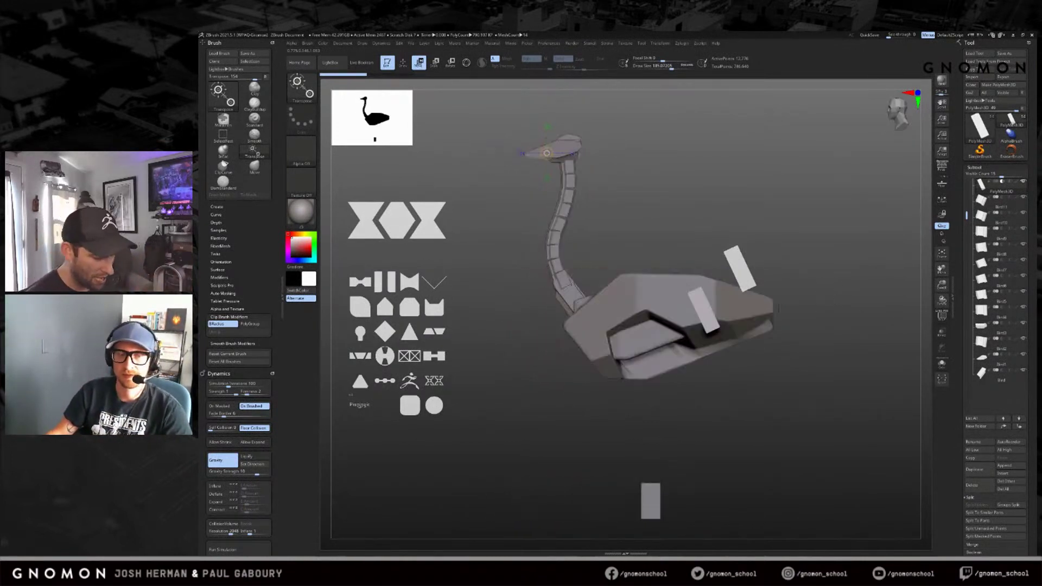
Step: Return to the spaceship and step back through the Spotlight undo history to the small square over the lower wing
key("q")
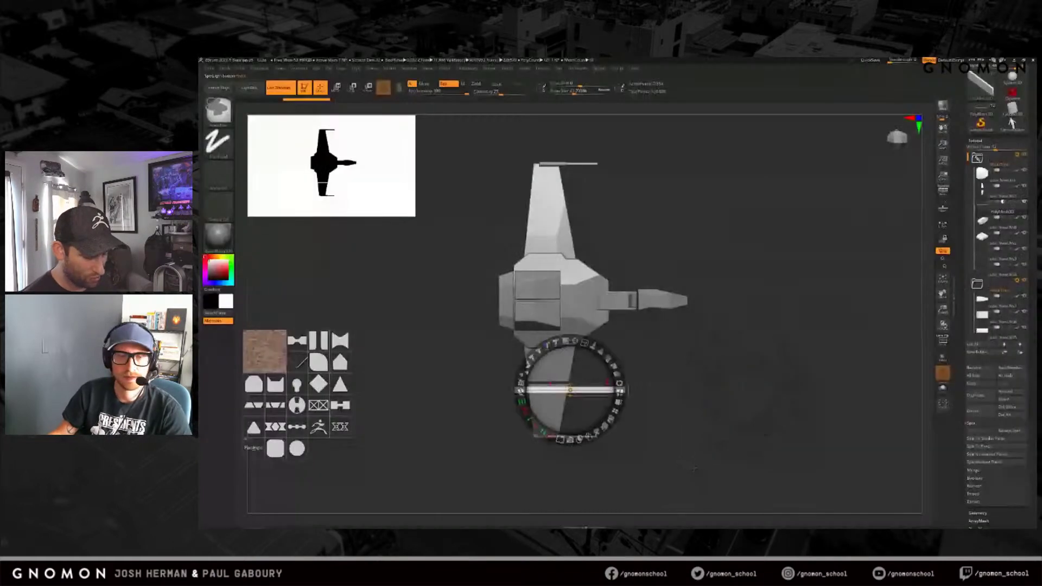
key("ctrl+z")
key("ctrl+z")
key("ctrl+z")
key("ctrl+z")
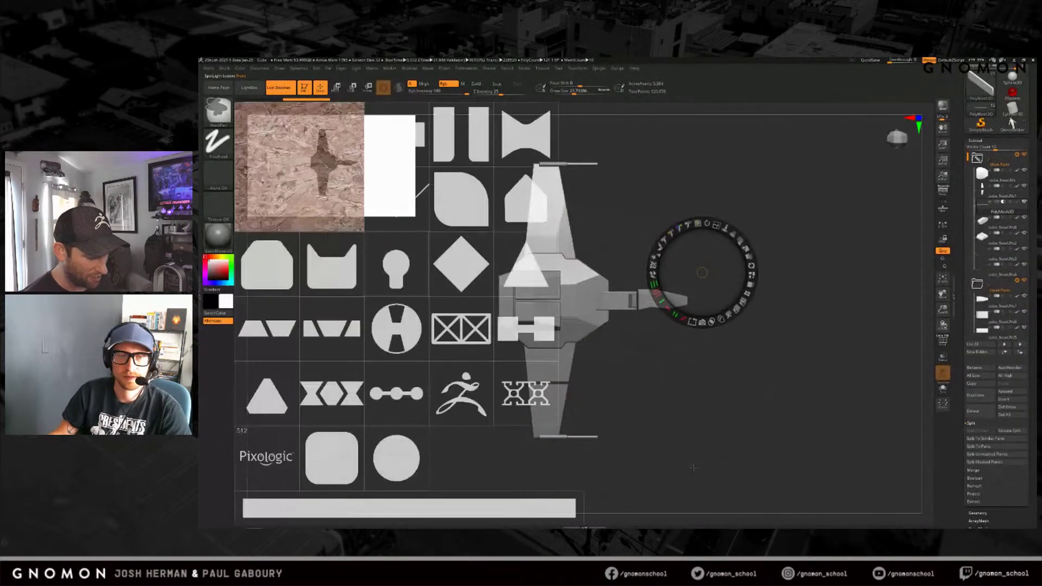
key("ctrl+z")
key("ctrl+z")
key("ctrl+z")
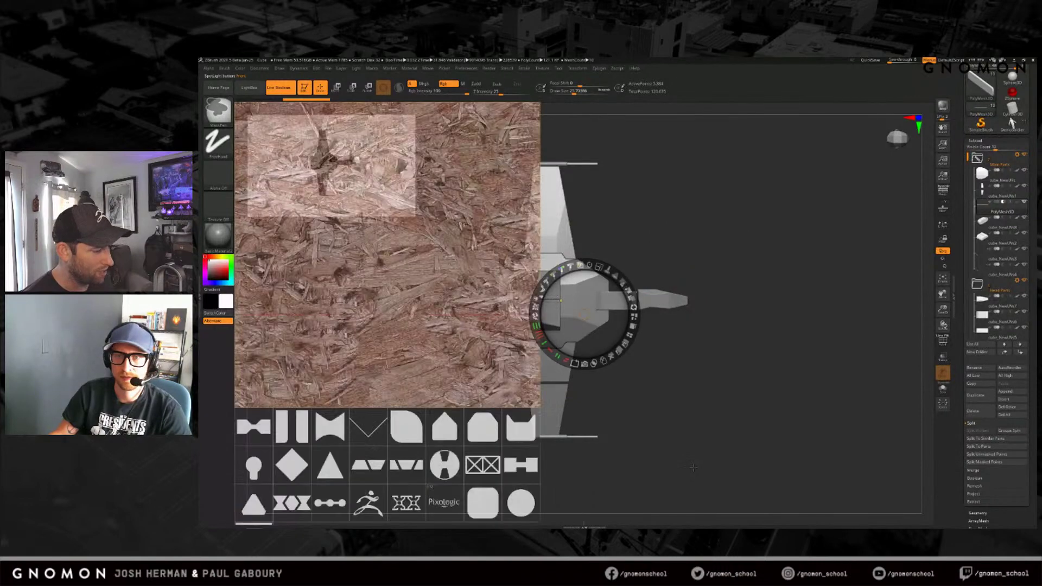
key("ctrl+z")
key("ctrl+z")
key("ctrl+z")
key("ctrl+z")
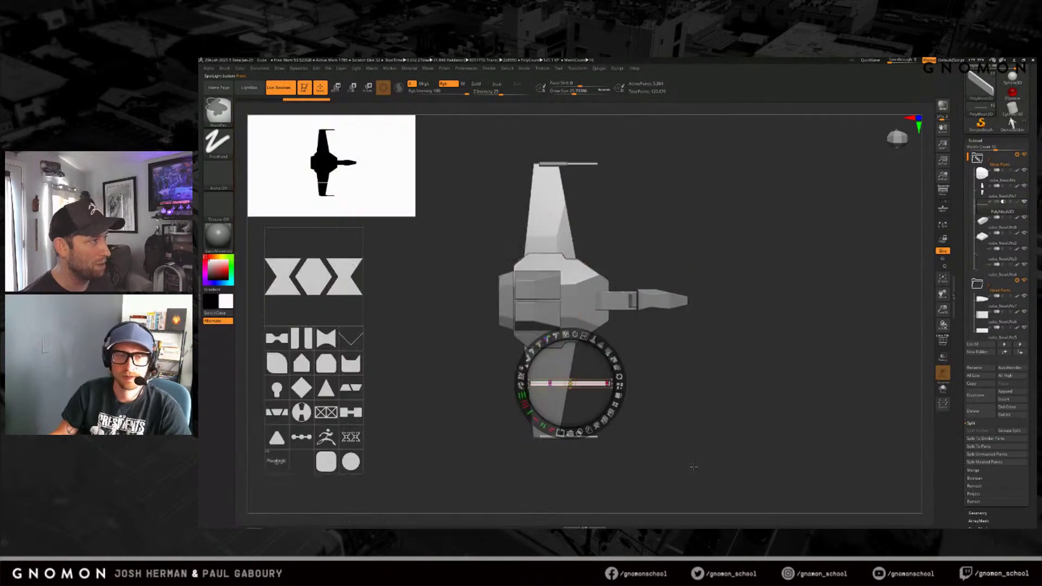
key("ctrl+z")
key("ctrl+z")
key("ctrl+z")
key("ctrl+z")
key("ctrl+z")
key("ctrl+z")
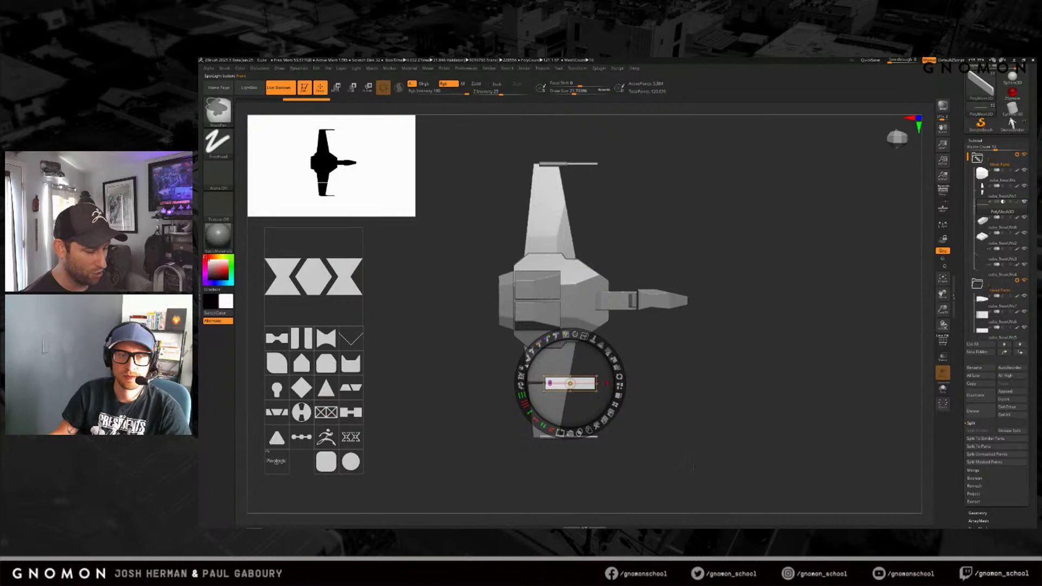
key("ctrl+z")
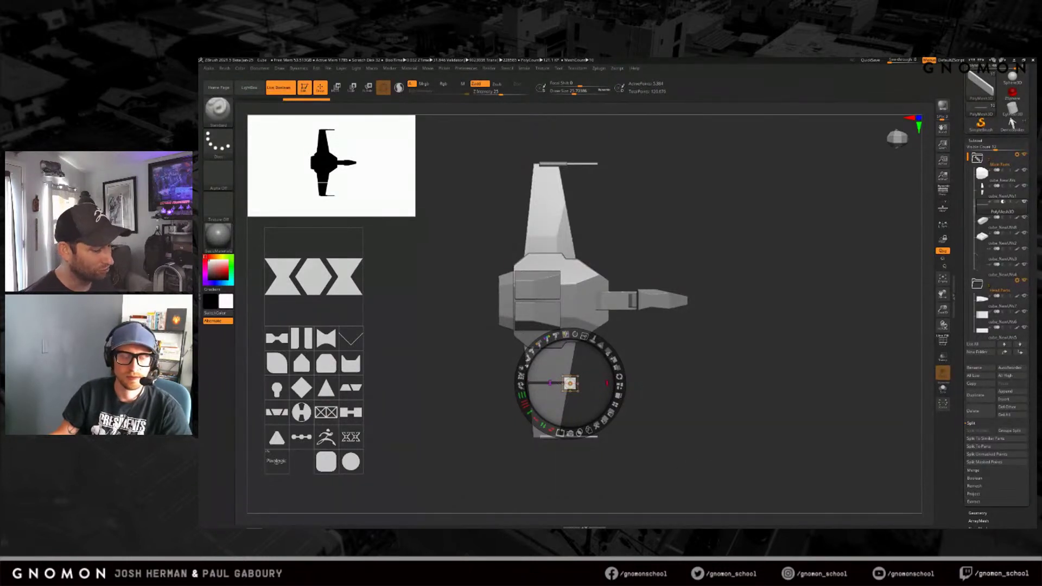
Step: Centre the small Spotlight square on the cut across the lower wing and make it slightly larger
mouse_move(574, 387)
left_mouse_down()
mouse_move(590, 380)
mouse_move(620, 404)
mouse_move(574, 390)
mouse_move(645, 380)
mouse_move(641, 415)
mouse_move(562, 421)
mouse_move(559, 391)
left_mouse_up()
left_click_drag(564, 336, 533, 335)
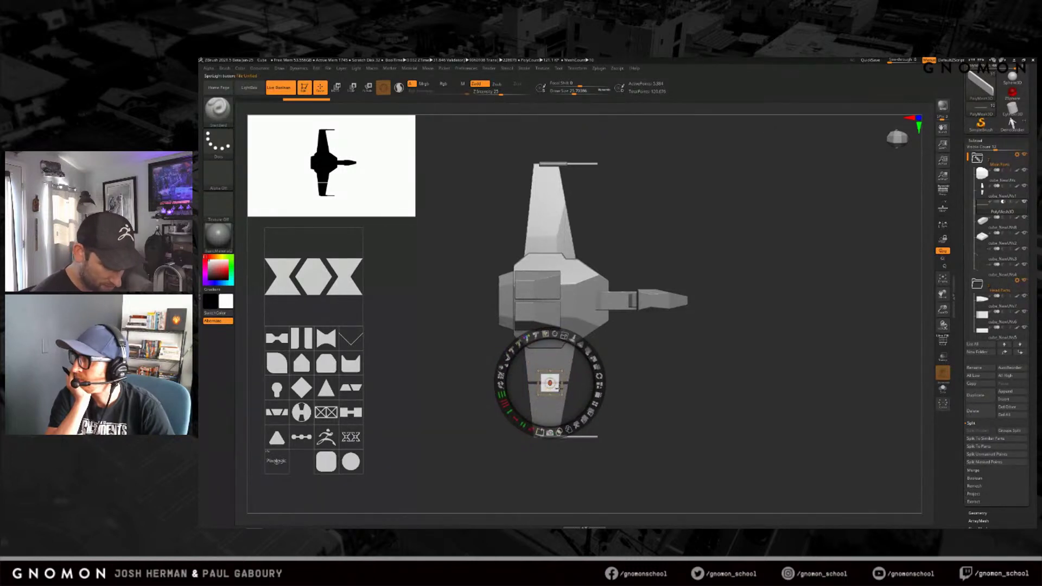
left_click_drag(558, 388, 550, 384)
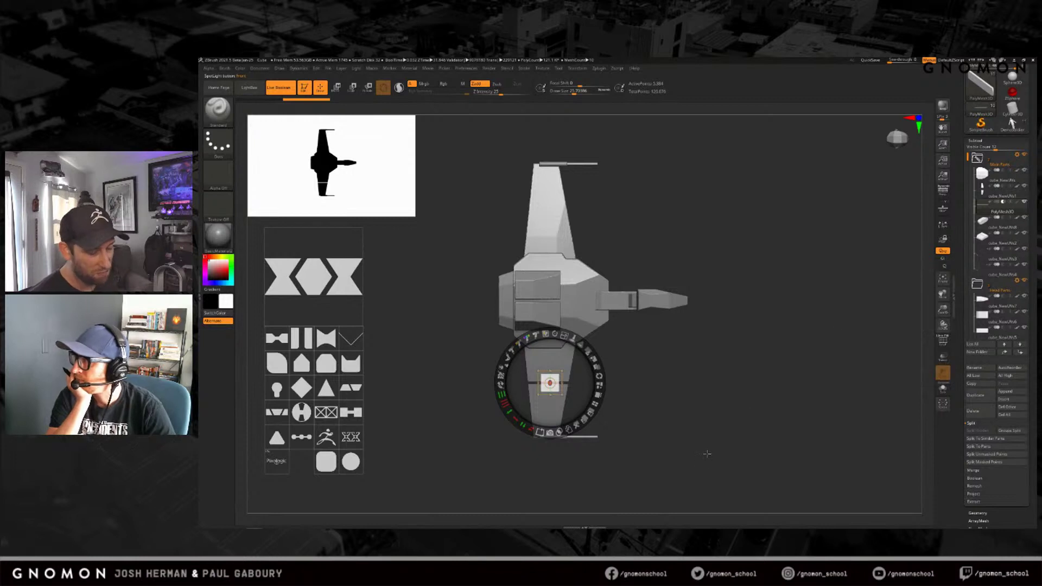
Step: Add the square to the subtractive bar subtool with Snapshot3D to cut the lower wing, and hide Spotlight
key("shift")
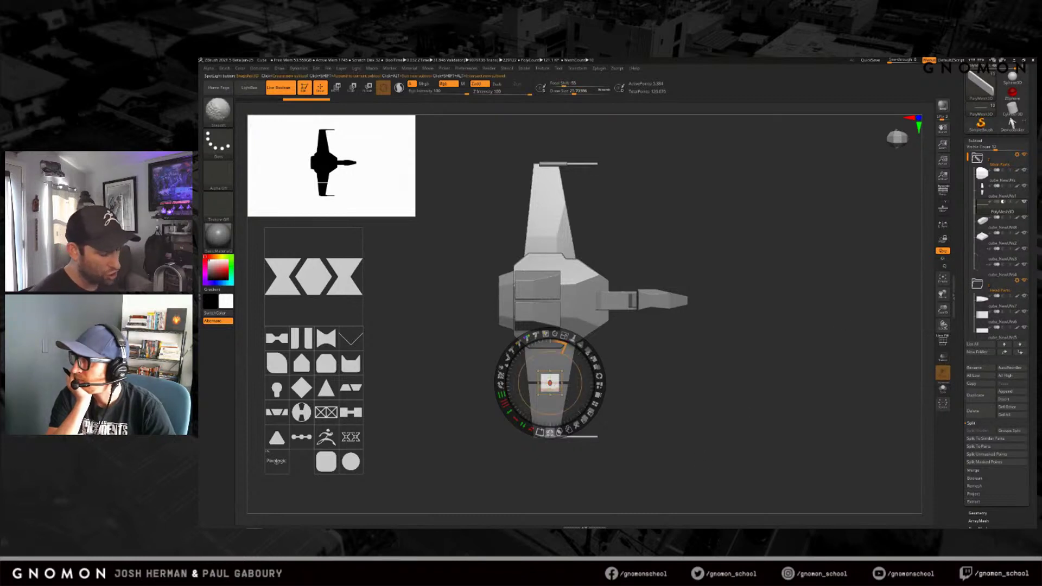
left_click(549, 433)
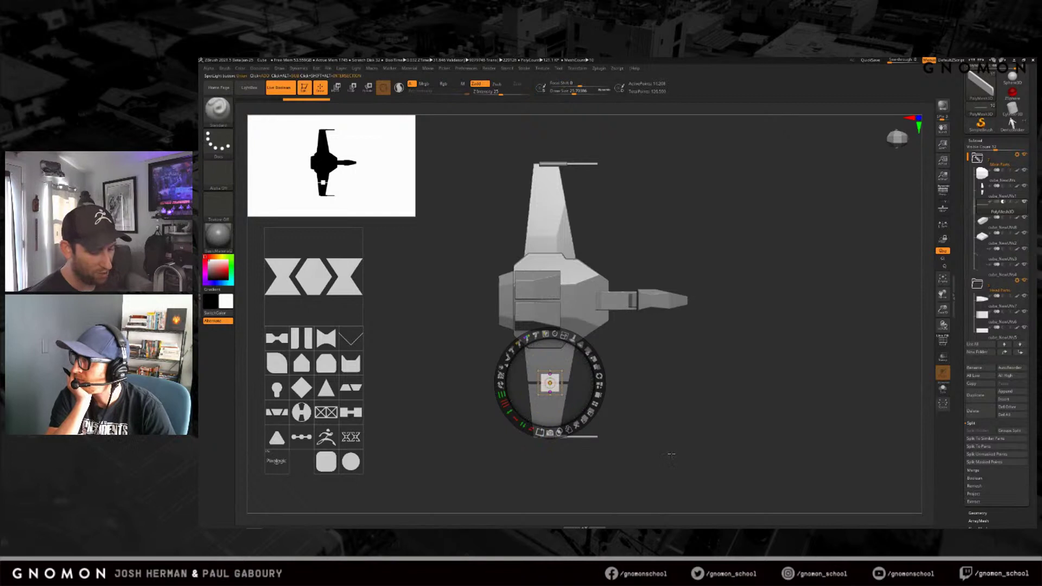
key("shift+z")
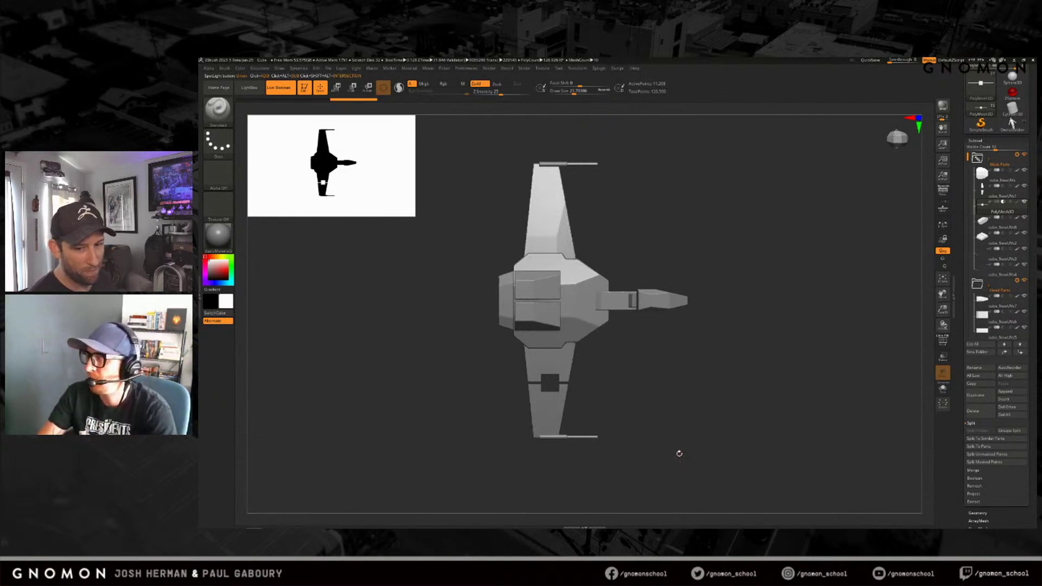
Step: Show Spotlight, shrink the square slightly, create a solid block subtool from it with Snapshot3D, and hide Spotlight
mouse_move(985, 210)
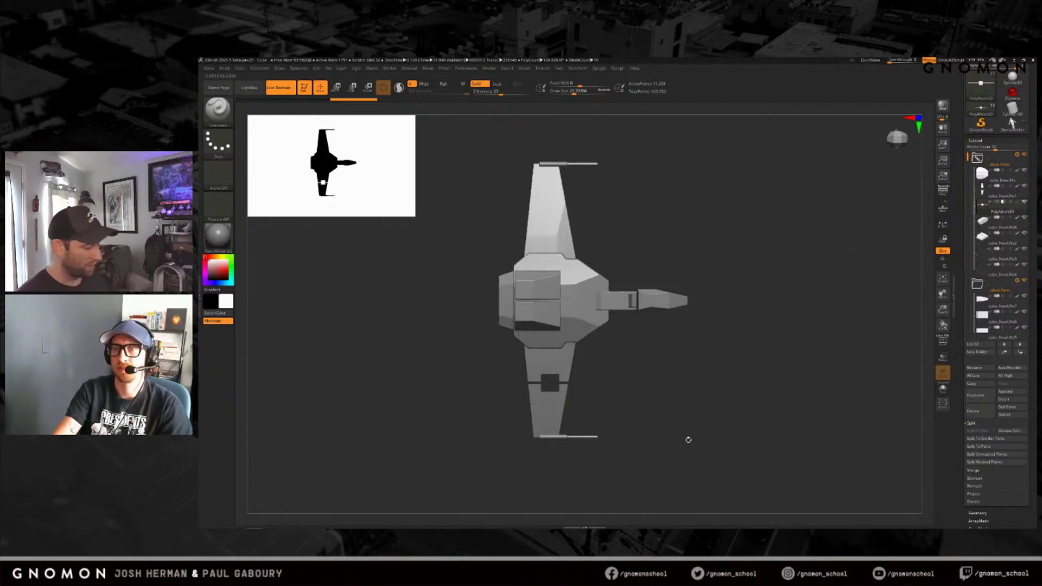
key("shift+z")
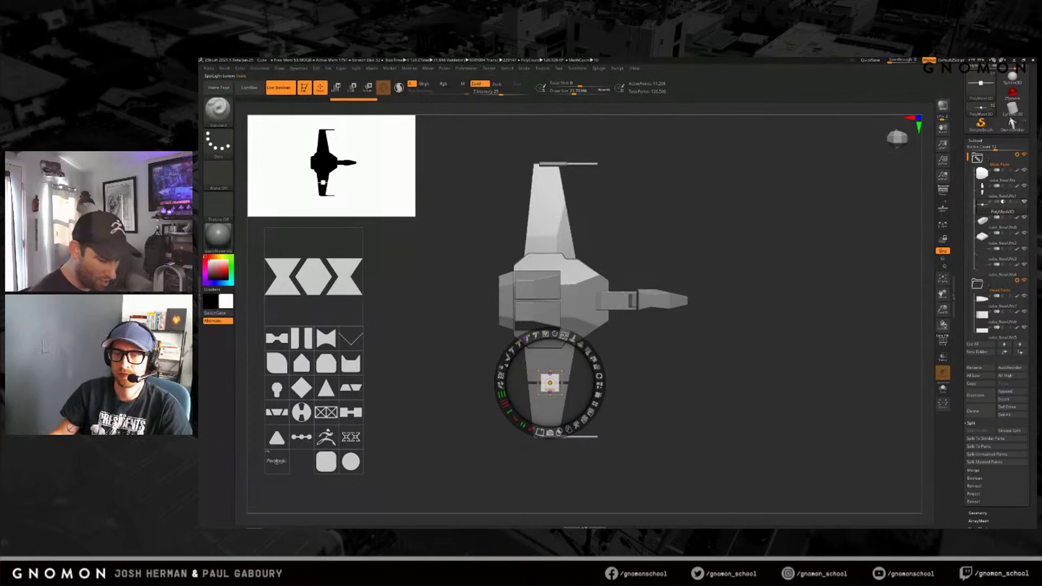
left_click_drag(564, 336, 550, 333)
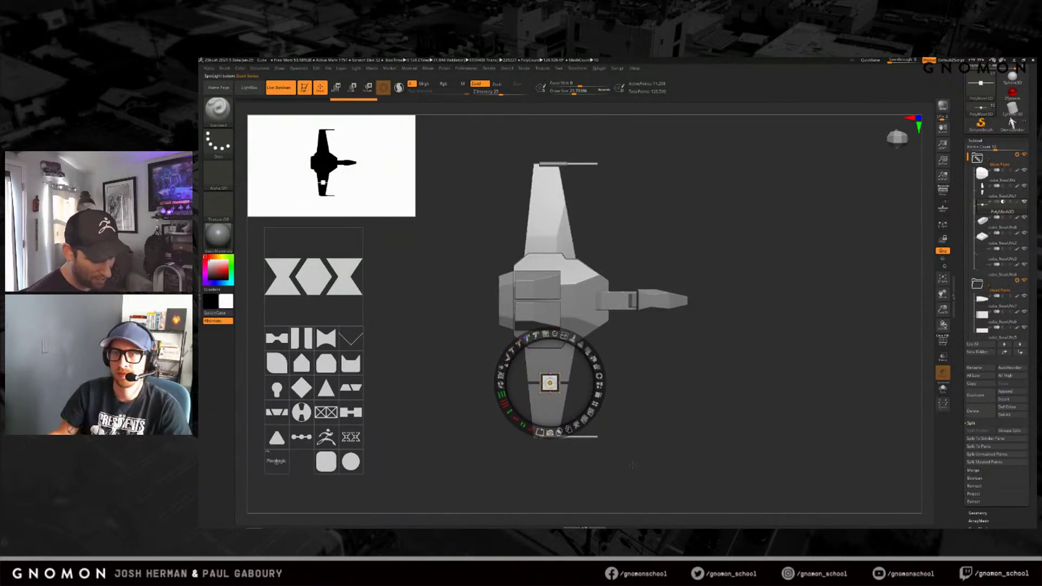
left_click(549, 432)
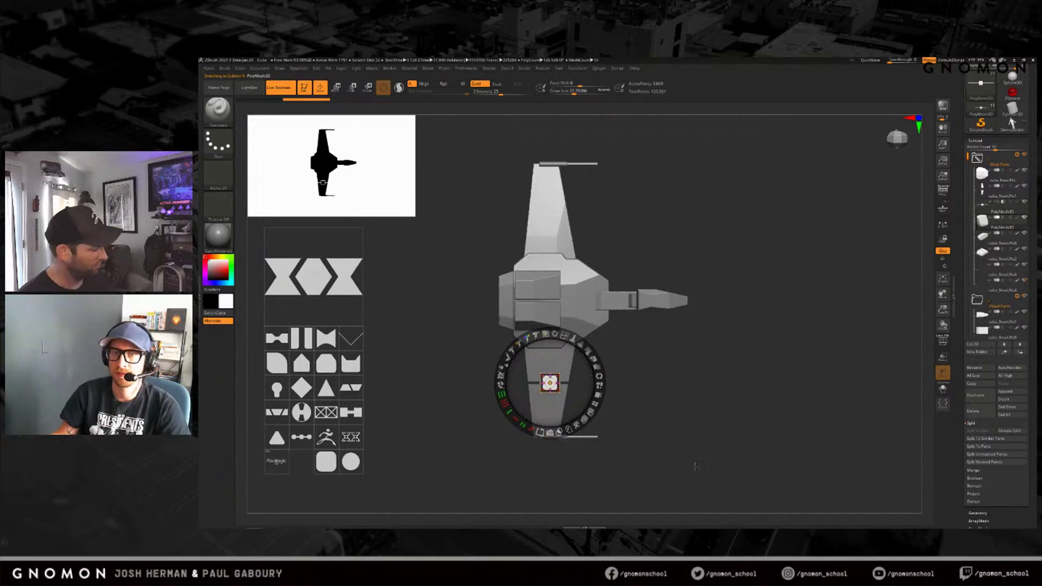
key("shift+z")
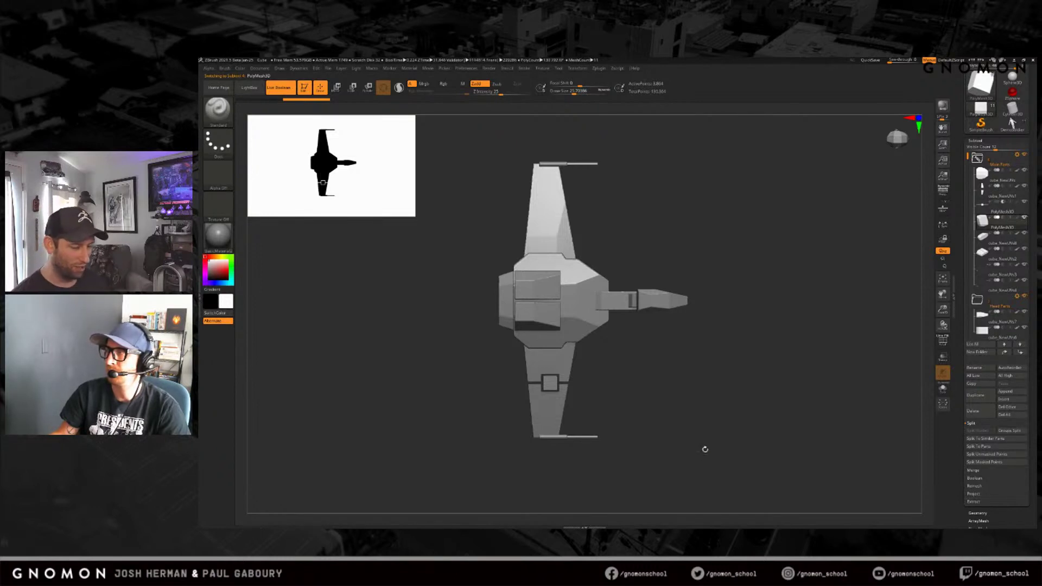
Step: Select the subtractive subtool on the lower wing and turn on polyframe to inspect it from a low angle
mouse_move(702, 442)
left_mouse_down()
mouse_move(666, 409)
mouse_move(640, 432)
mouse_move(663, 462)
mouse_move(630, 458)
left_mouse_up()
right_click(627, 457)
mouse_move(692, 420)
left_mouse_down("alt")
mouse_move(736, 419)
mouse_move(733, 455)
mouse_move(760, 454)
left_mouse_up("alt")
left_click_drag(586, 426, 641, 420)
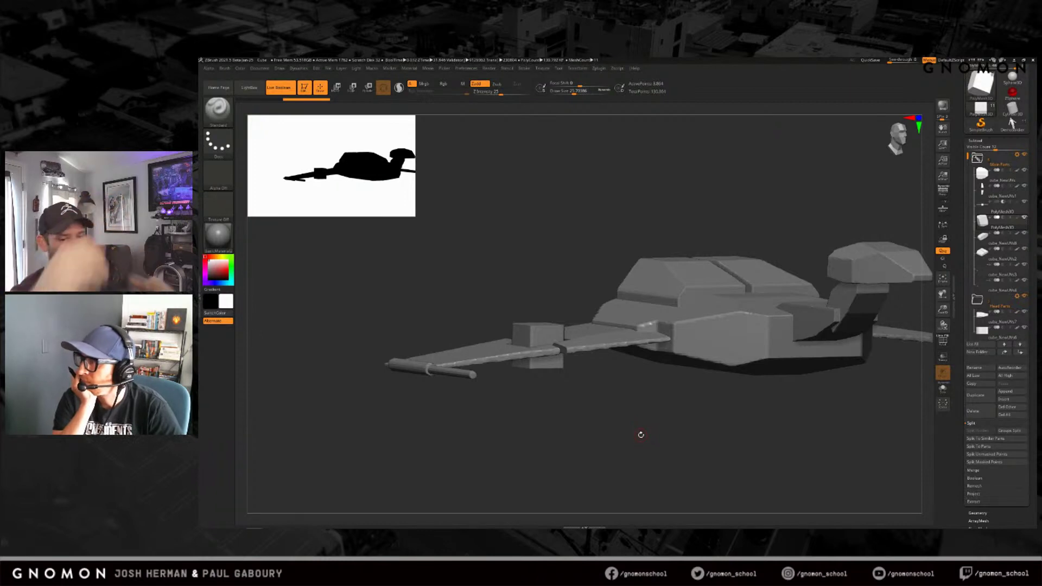
left_click(986, 206)
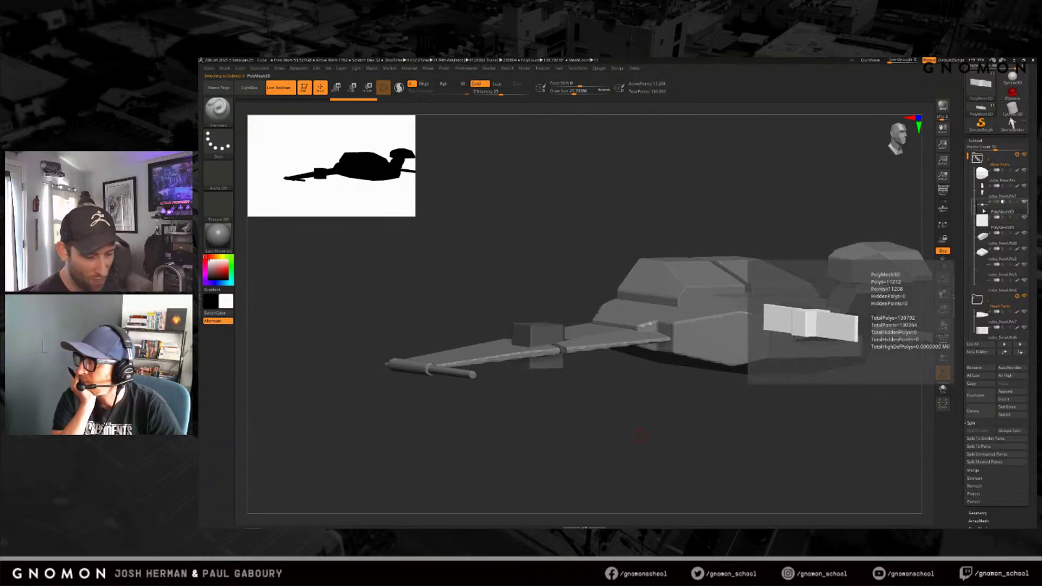
key("shift+f")
left_click_drag(701, 428, 700, 440)
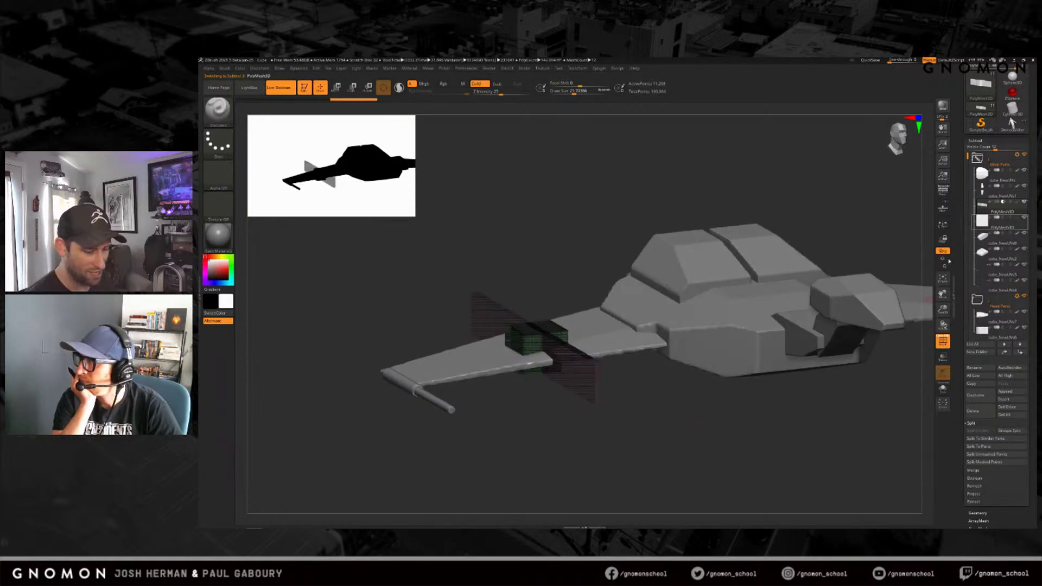
Step: Select the square block subtool and flatten it vertically with the gizmo to fit the wing's thickness
left_click(985, 222)
key("shift")
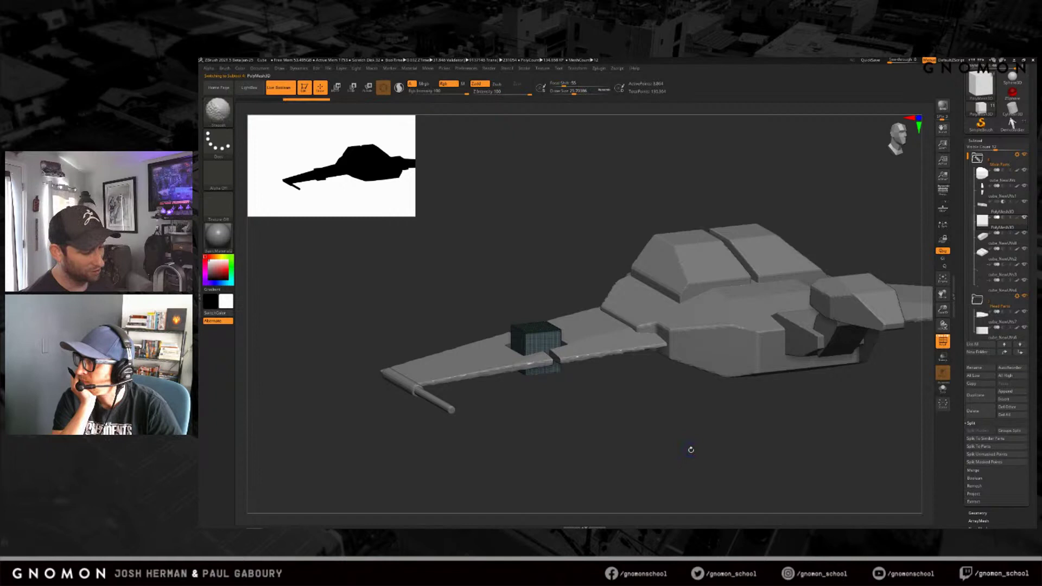
mouse_move(691, 451)
left_mouse_down("shift")
mouse_move(675, 426)
mouse_move(652, 430)
mouse_move(685, 430)
mouse_move(646, 437)
mouse_move(662, 437)
mouse_move(658, 449)
mouse_move(659, 437)
mouse_move(642, 437)
mouse_move(654, 451)
left_mouse_up("shift")
key("w")
left_click_drag(543, 275, 581, 286, "alt")
left_click(562, 351)
left_click_drag(565, 353, 566, 358, "alt")
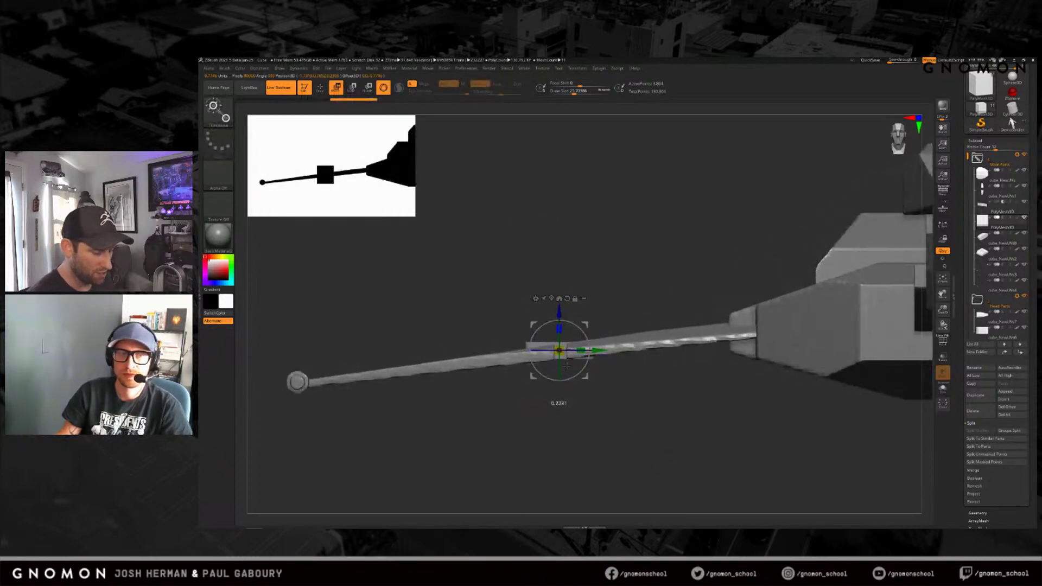
left_click_drag(627, 432, 628, 434)
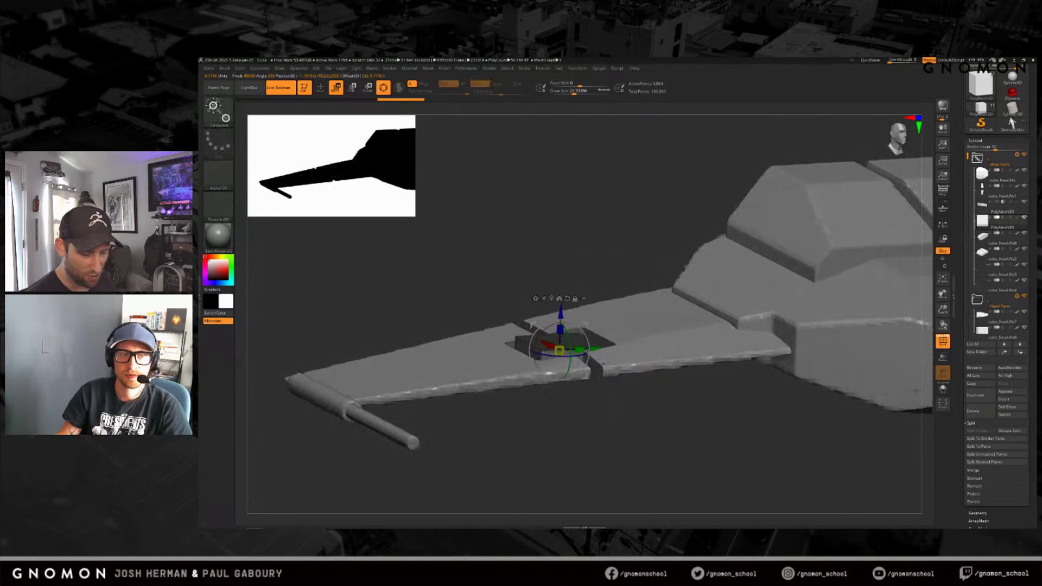
Step: Isolate the square block, rotate it to match the wing's slope, and show it seated in the wing opening with the full ship
key("alt+shift+s")
left_click_drag(714, 448, 730, 440)
left_click_drag(585, 415, 715, 126)
left_click_drag(610, 330, 610, 330)
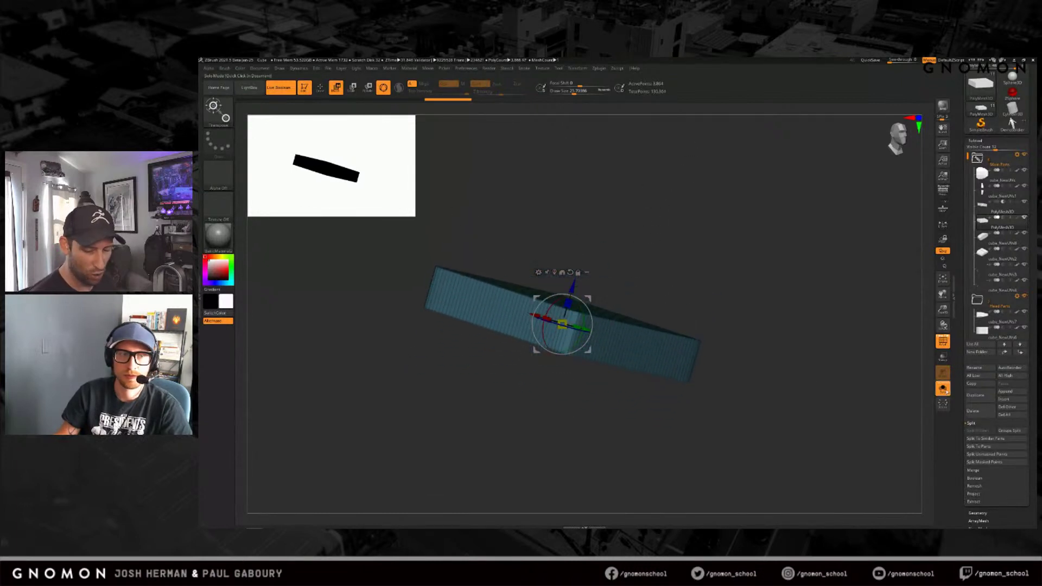
left_click(943, 251)
left_click_drag(640, 380, 558, 343)
mouse_move(608, 413)
right_mouse_down("ctrl")
mouse_move(656, 462)
mouse_move(624, 468)
mouse_move(631, 435)
right_mouse_up("ctrl")
key("q")
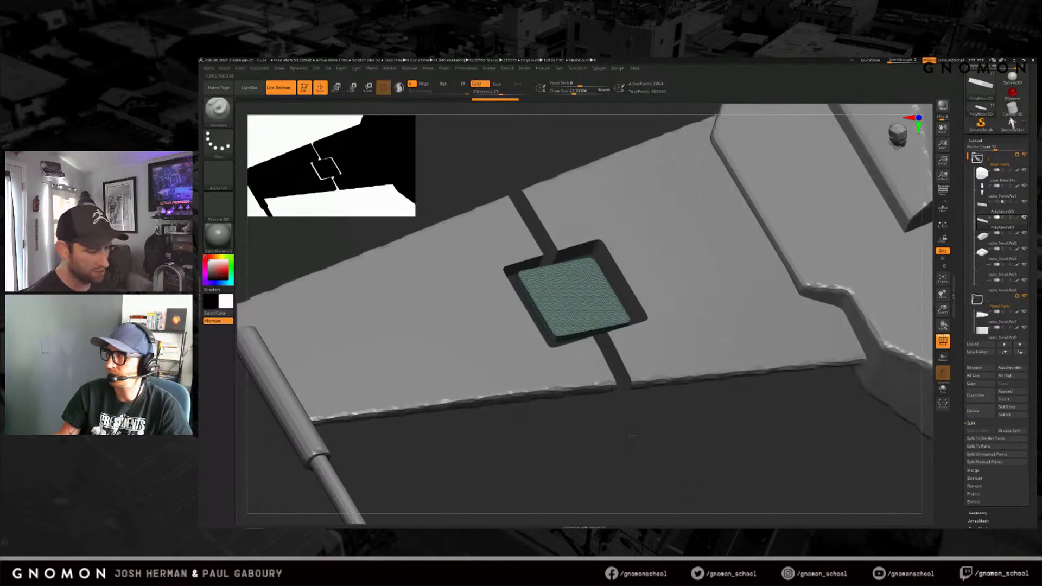
Step: Bevel the square block's edges with the Crease bevel, adjusting the bevel width to a narrow edge
left_click(989, 141)
left_click(978, 148)
left_click(980, 258)
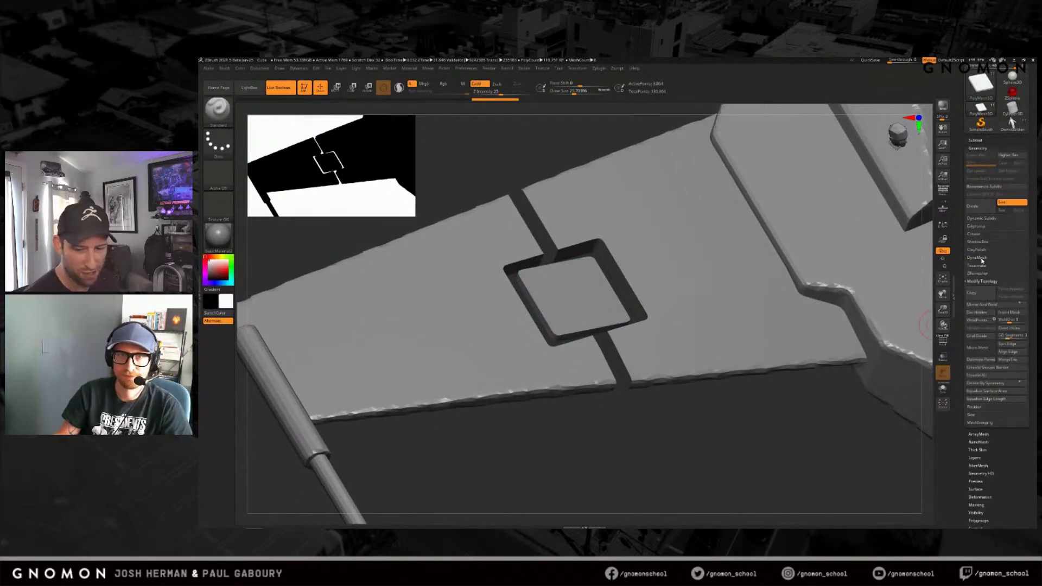
left_click(982, 281)
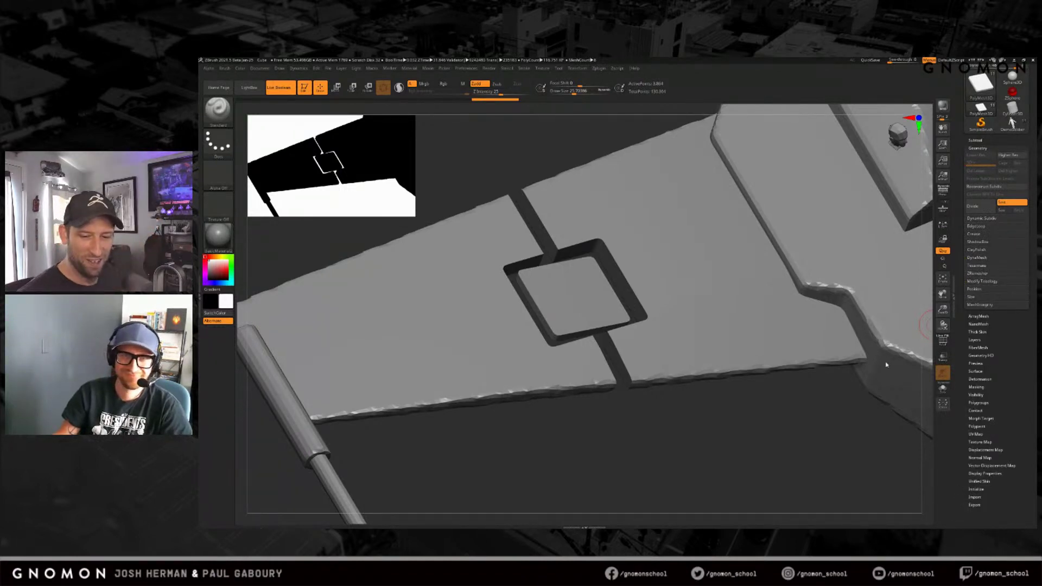
left_click(978, 235)
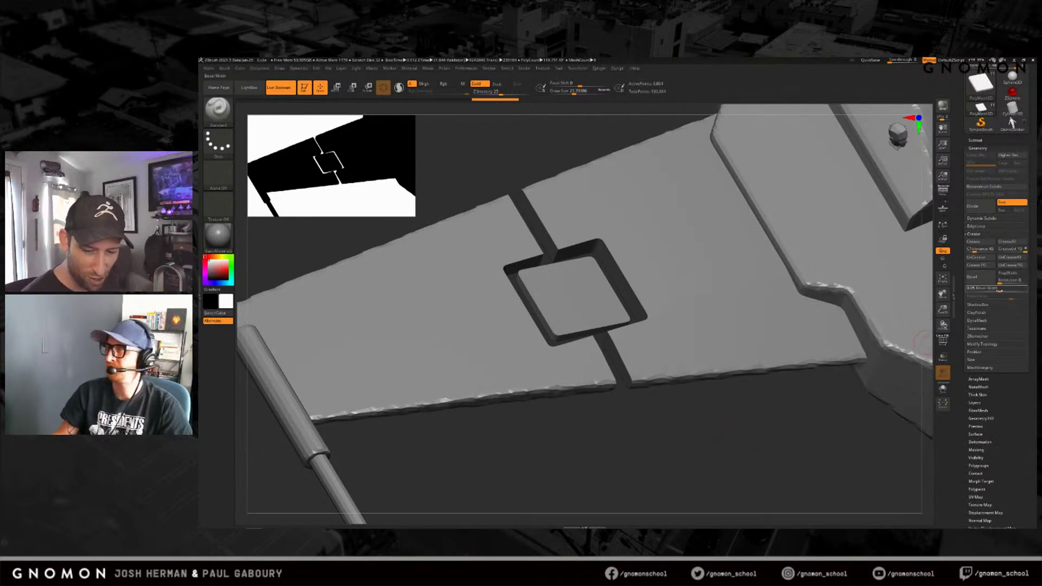
mouse_move(1002, 288)
left_click_drag(1001, 289, 1002, 290)
mouse_move(725, 429)
left_mouse_down()
mouse_move(700, 455)
mouse_move(702, 447)
left_mouse_up()
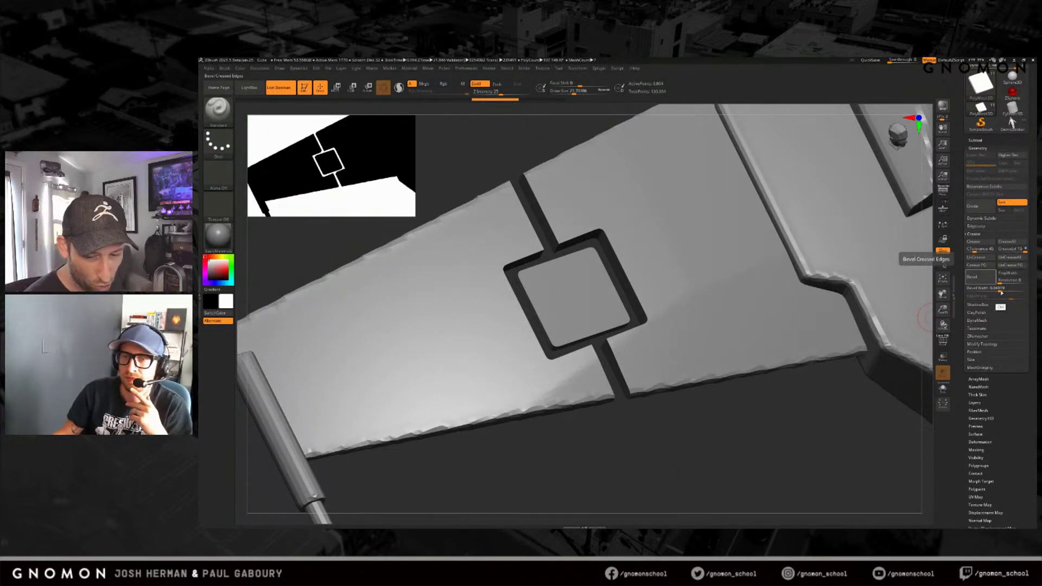
key("ctrl")
left_click_drag(1005, 290, 1001, 292)
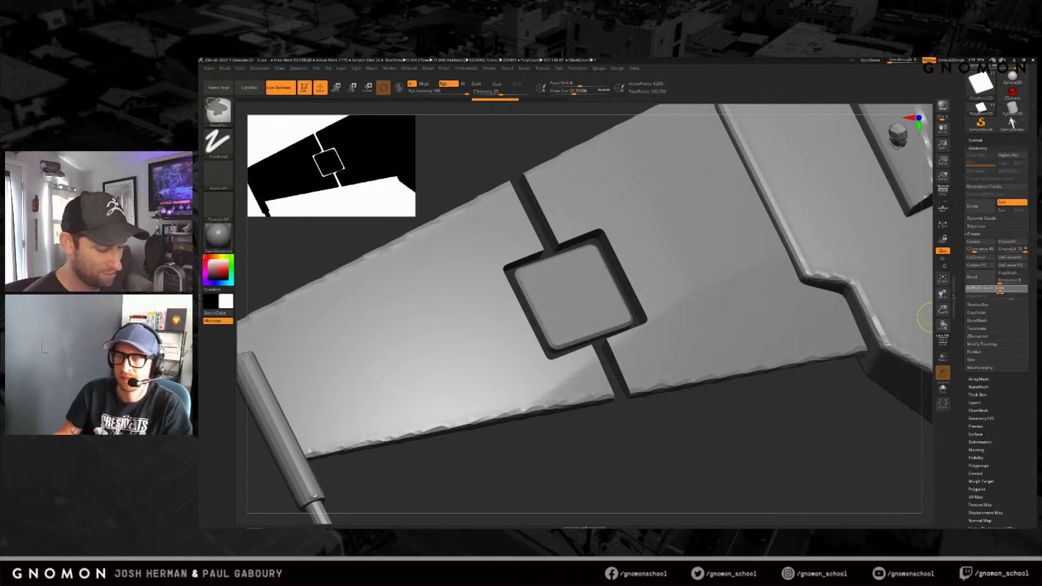
left_click_drag(1000, 292, 999, 292, "ctrl")
Step: Adjust the beveled block's height in the wing opening, turn off polyframe, and frame the whole ship
left_click_drag(707, 442, 602, 309)
key("w")
left_click_drag(570, 261, 567, 261)
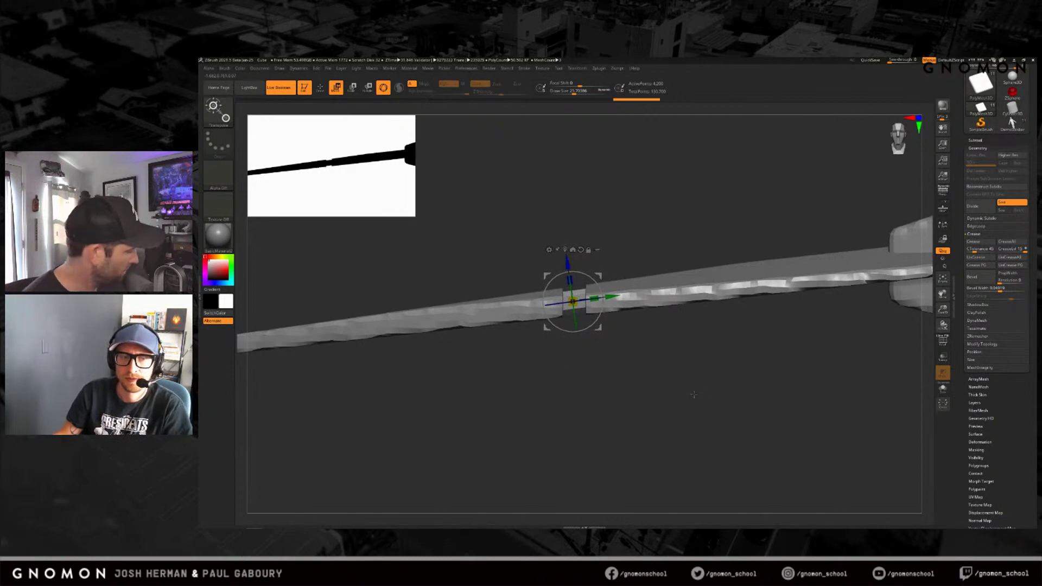
key("q")
mouse_move(758, 414)
right_mouse_down("ctrl")
mouse_move(683, 377)
mouse_move(755, 451)
mouse_move(690, 426)
mouse_move(700, 417)
right_mouse_up("ctrl")
key("shift+f")
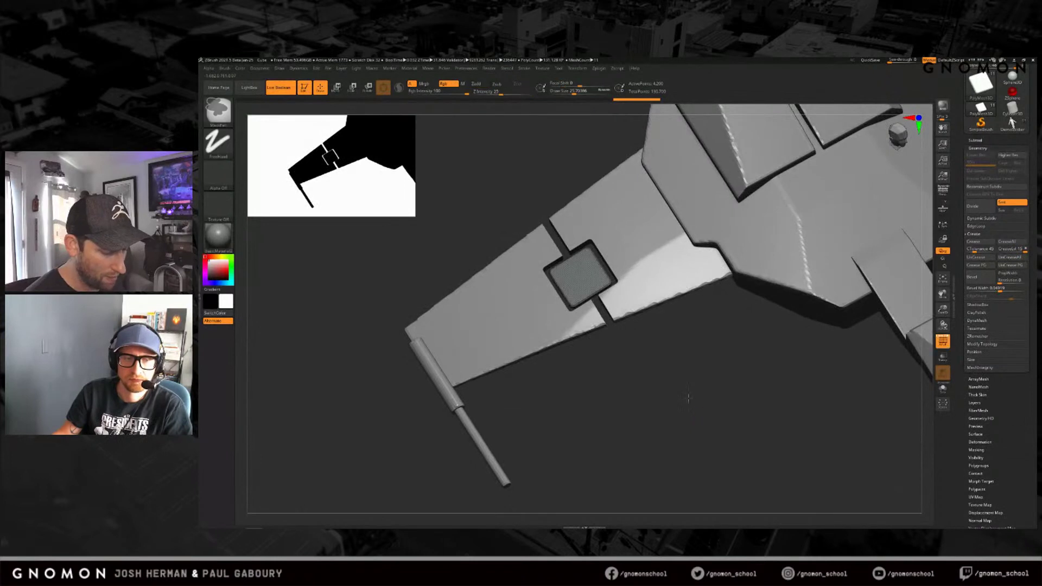
key("f")
right_click_drag(669, 386, 666, 379)
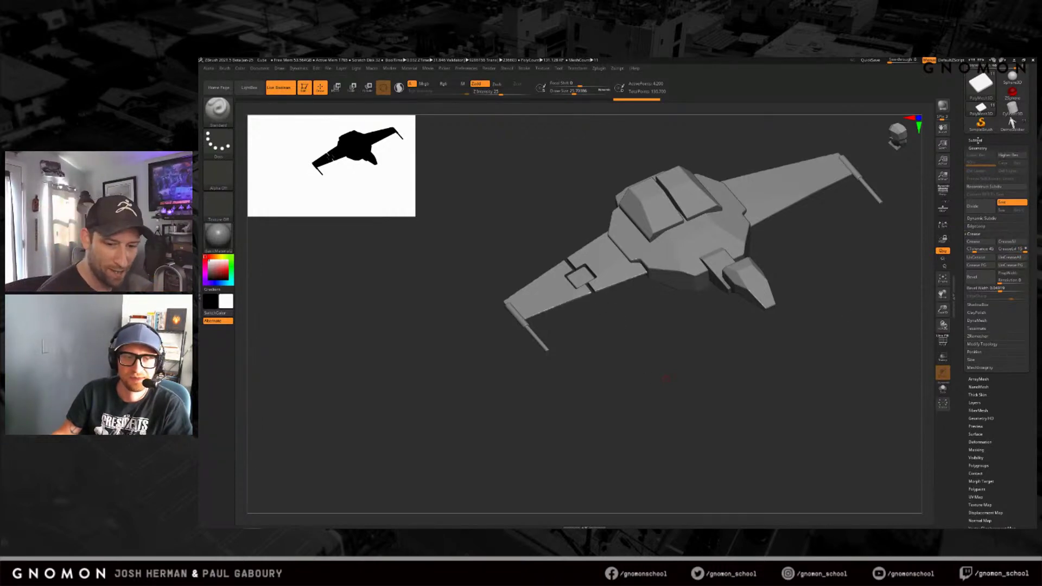
Step: Mirror And Weld the square block and the subtractive cutter onto the opposite wing, then view the ship straight from above
left_click(976, 140)
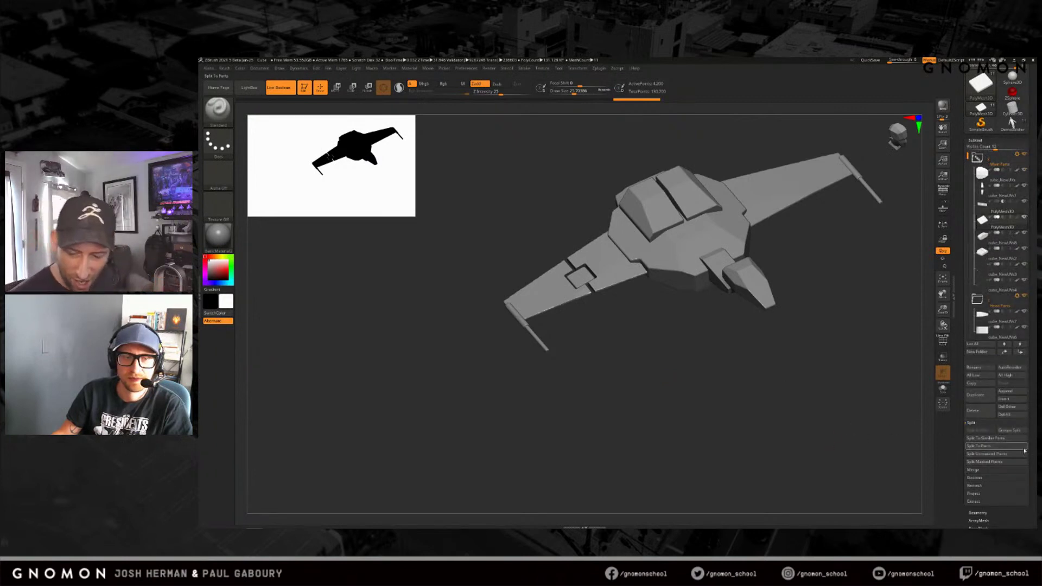
scroll(1031, 456, "down", 3)
left_click_drag(1034, 418, 1034, 414)
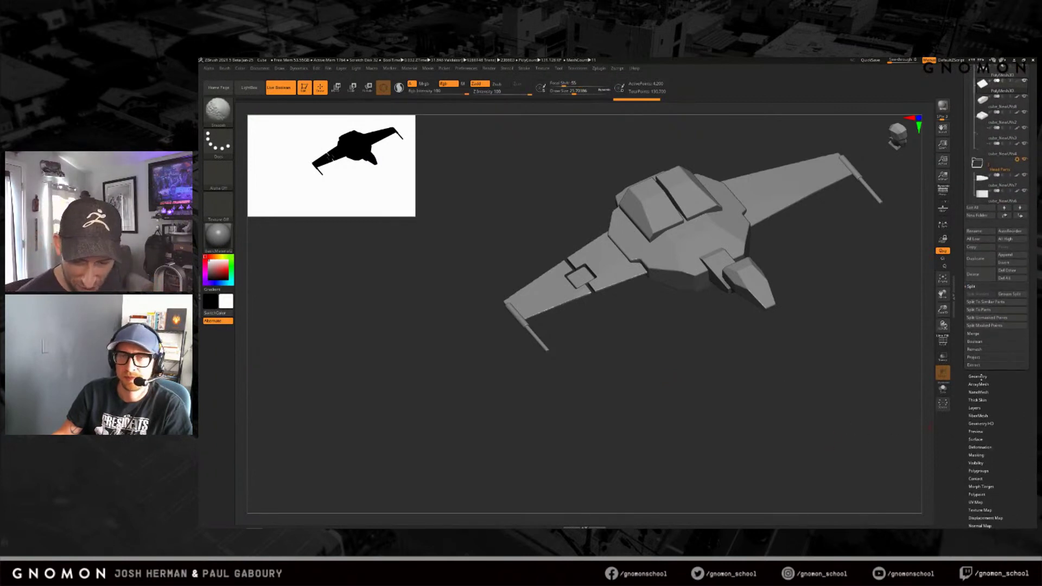
left_click(977, 376)
left_click_drag(1033, 461, 1033, 289)
left_click(972, 290)
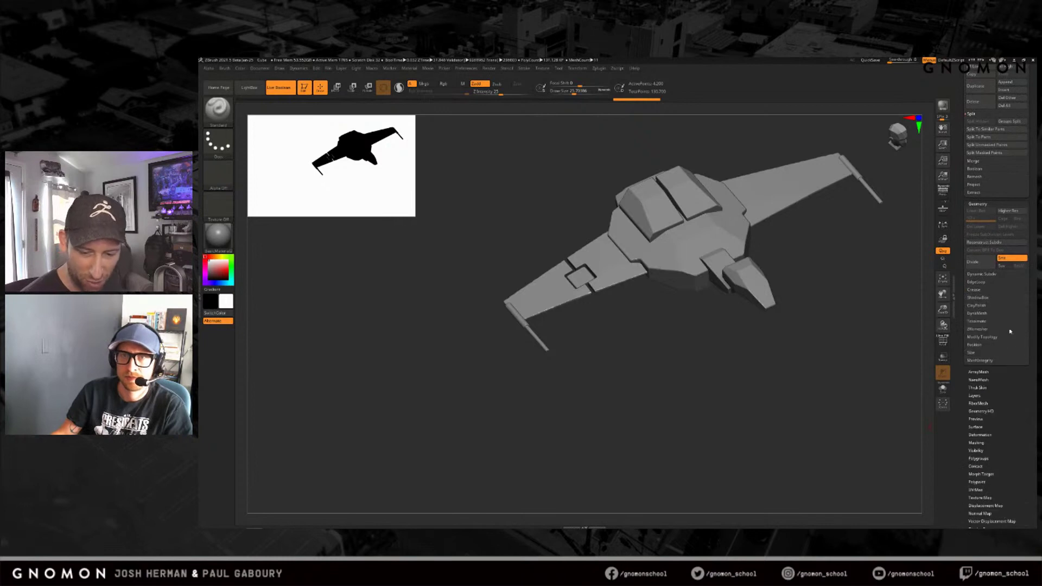
left_click(981, 337)
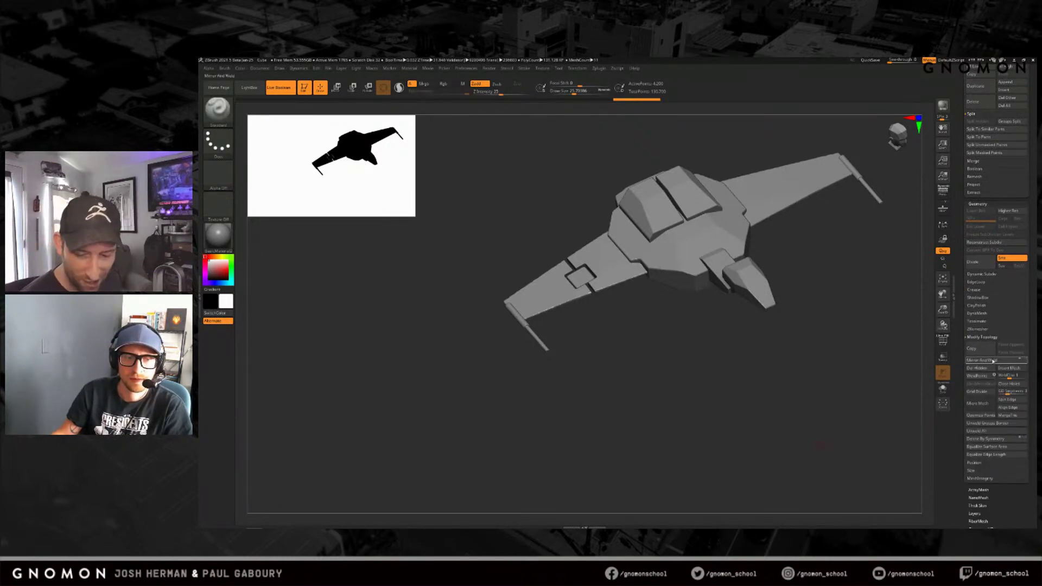
left_click_drag(823, 367, 826, 368)
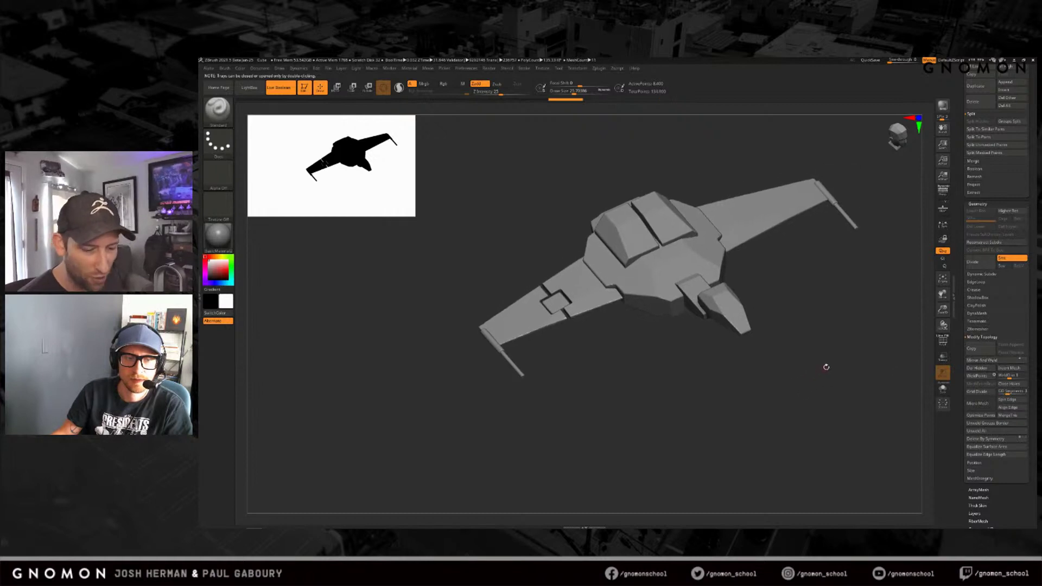
key("shift+f")
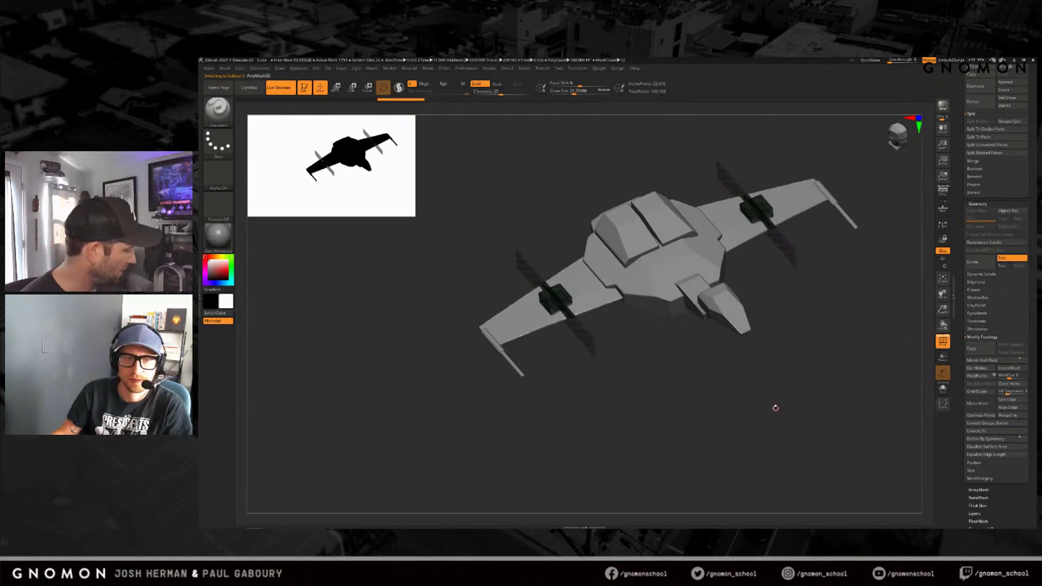
mouse_move(774, 398)
left_mouse_down()
mouse_move(749, 414)
mouse_move(753, 425)
mouse_move(761, 401)
left_mouse_up()
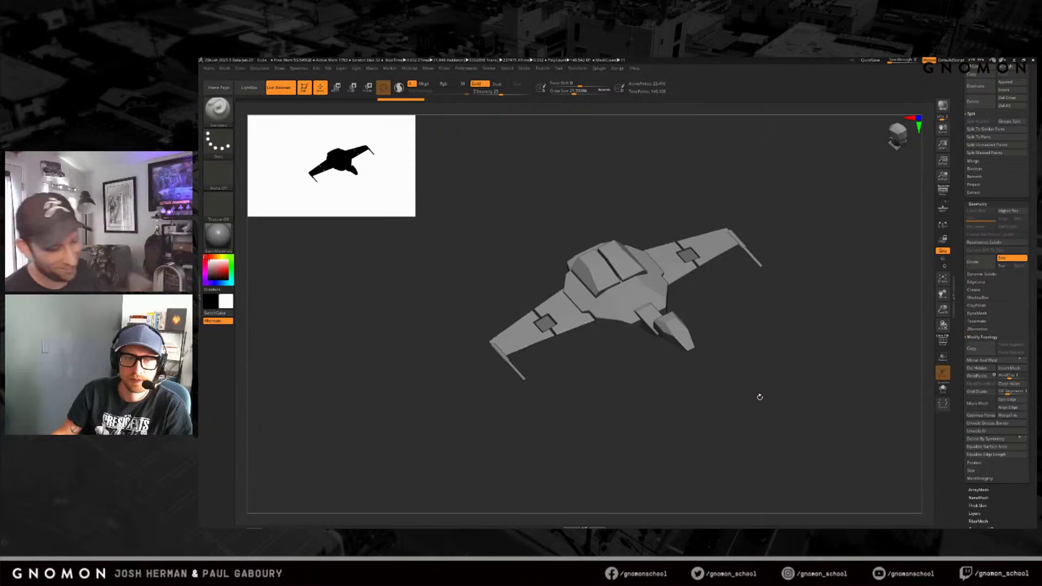
left_click_drag(767, 353, 744, 374, "shift")
scroll(998, 217, "up", 10)
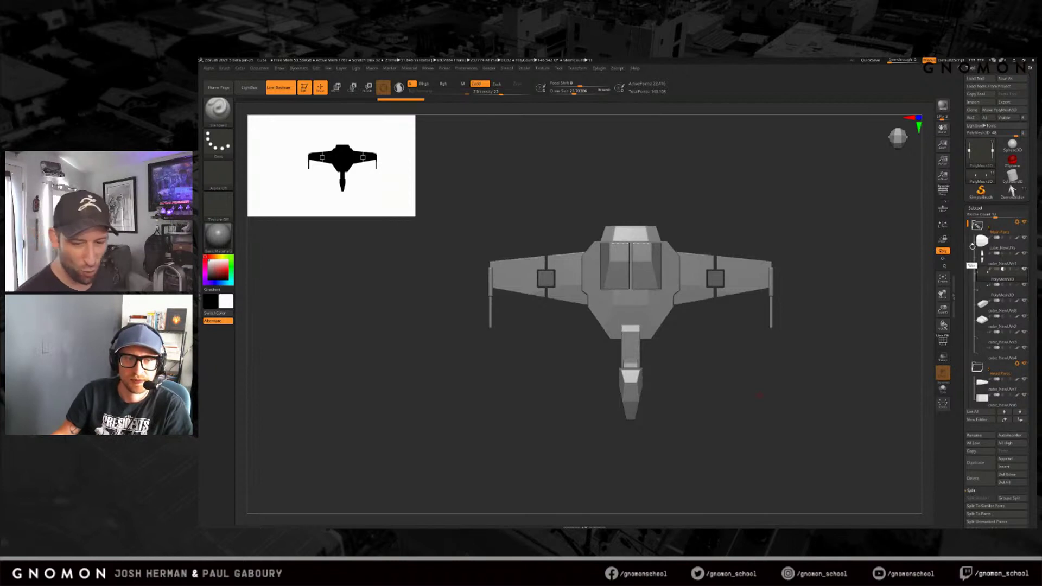
key("super+d")
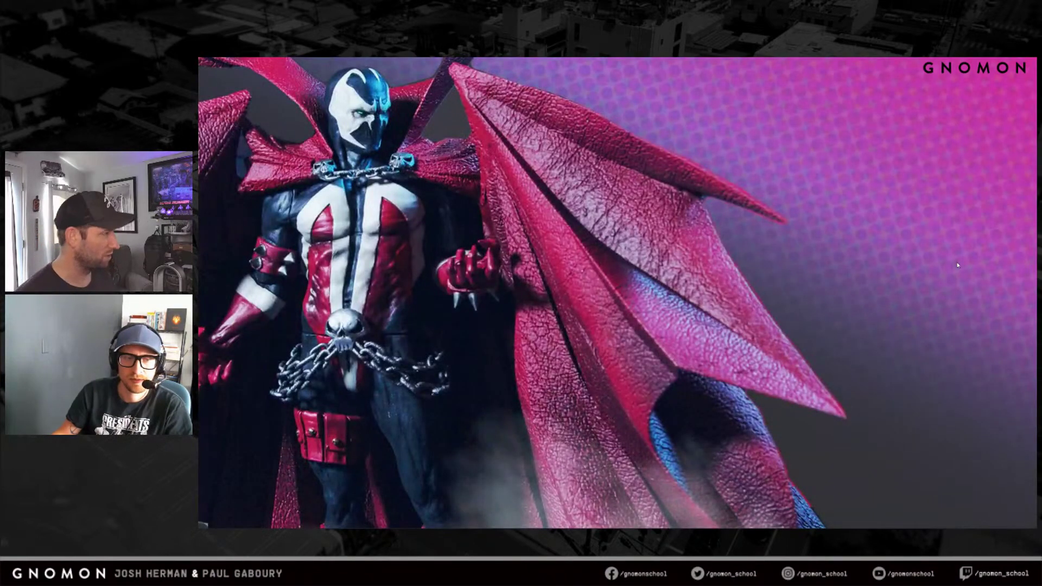
key("super+d")
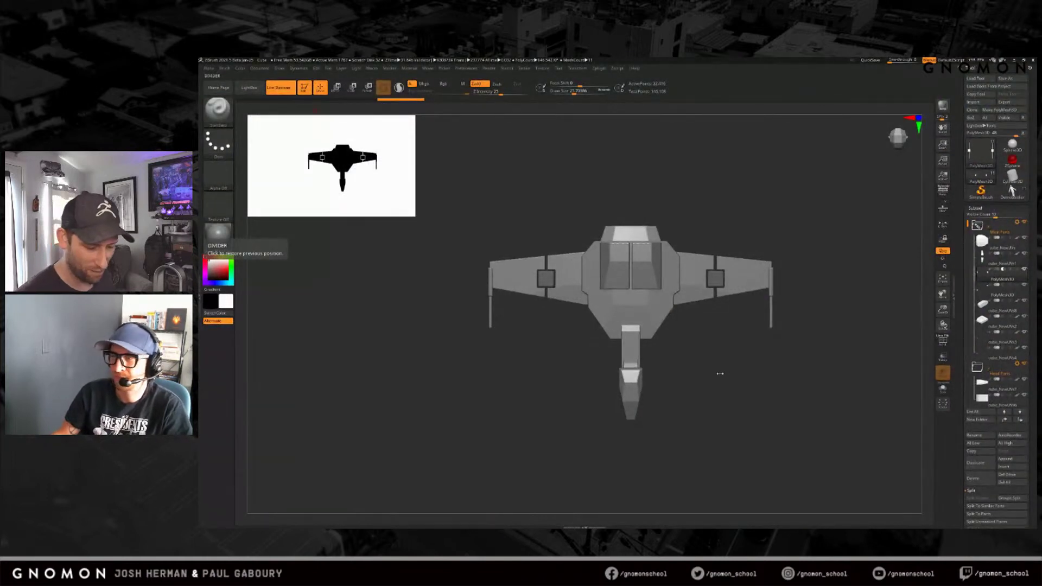
Step: Select the main body subtool, show Spotlight, and place the square shape over the joint between body and neck
right_click_drag(719, 373, 680, 365, "alt")
right_click_drag(680, 365, 637, 362, "ctrl")
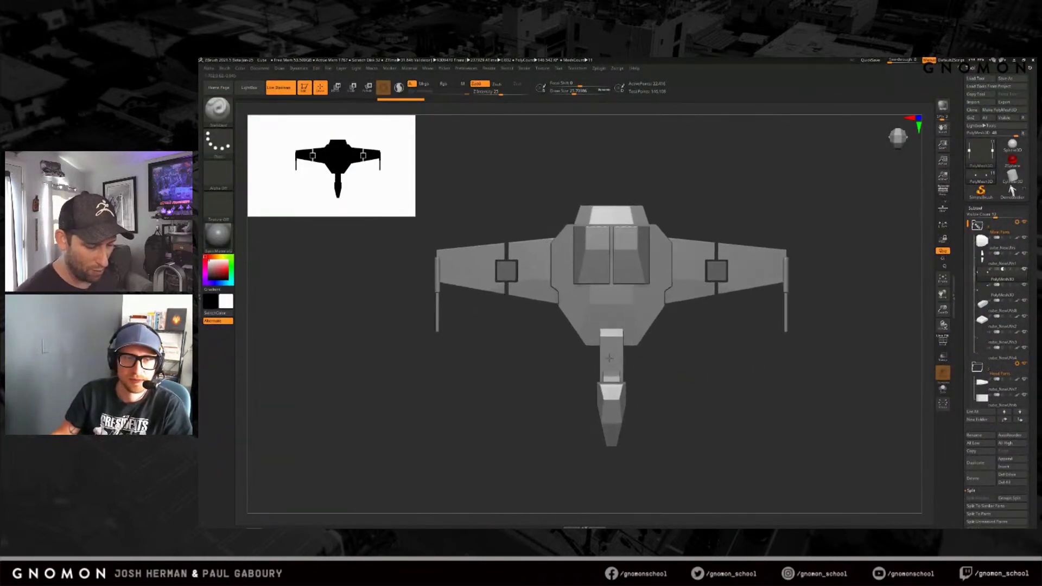
left_click(983, 243)
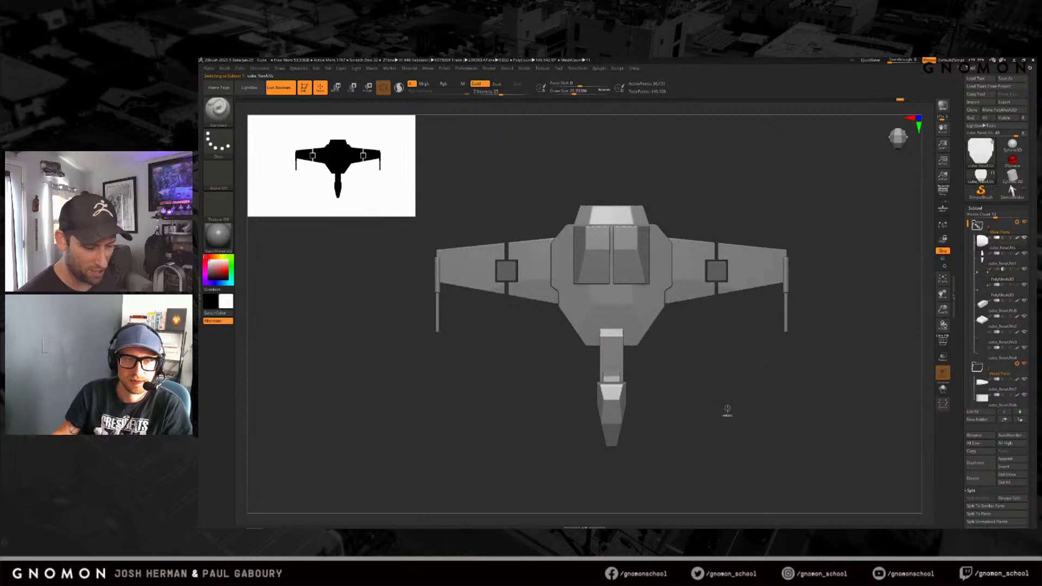
right_click_drag(728, 412, 733, 417, "ctrl")
key("w")
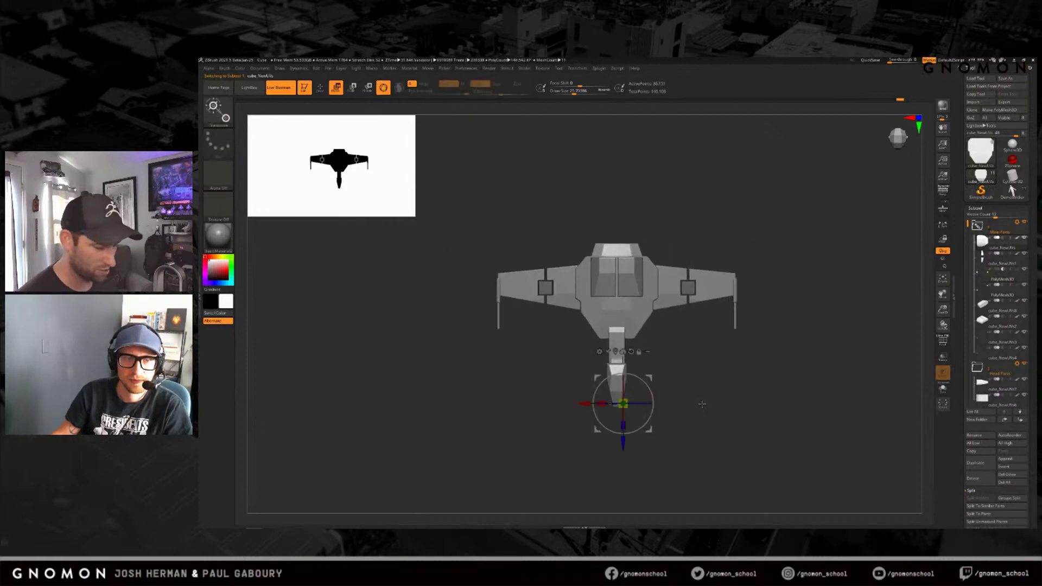
key("shift+z")
left_click_drag(549, 382, 636, 333)
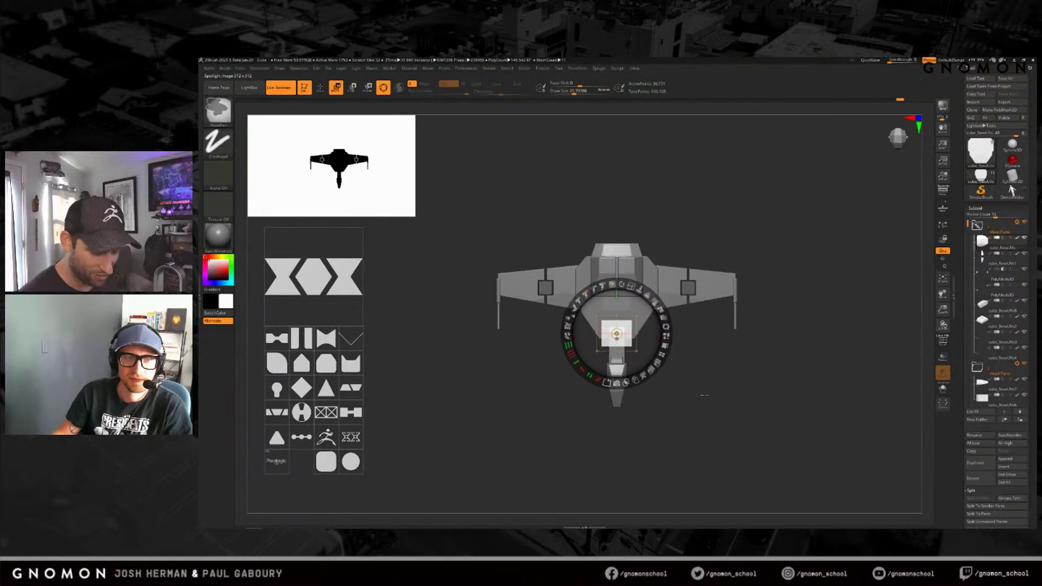
Step: Narrow the square to slightly wider than the neck and create a subtractive subtool from it with Snapshot3D to notch the body
left_click_drag(695, 395, 670, 390, "ctrl")
left_click_drag(662, 391, 683, 369)
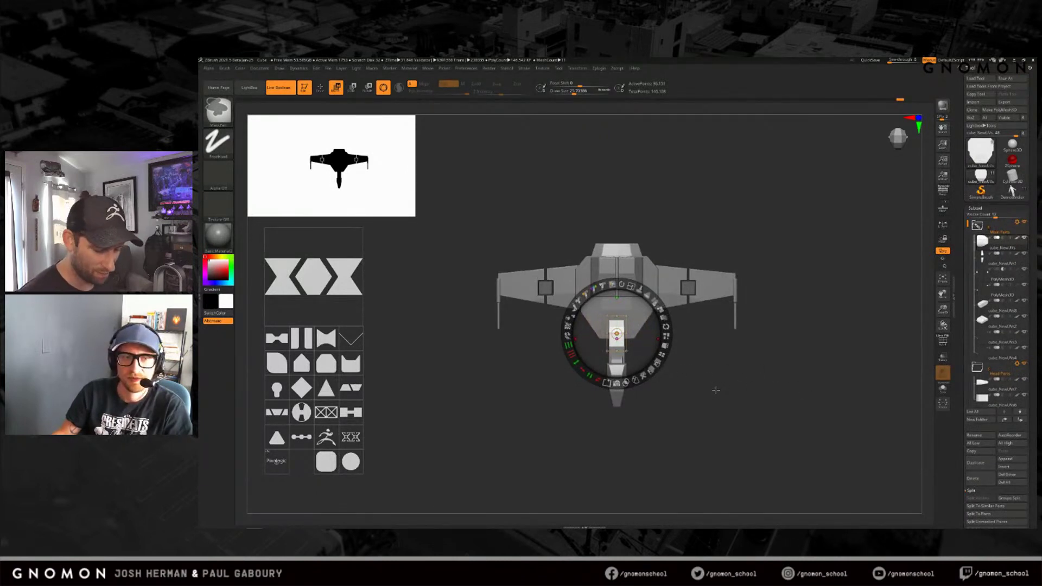
key("ctrl+z")
key("w")
key("q")
key("w")
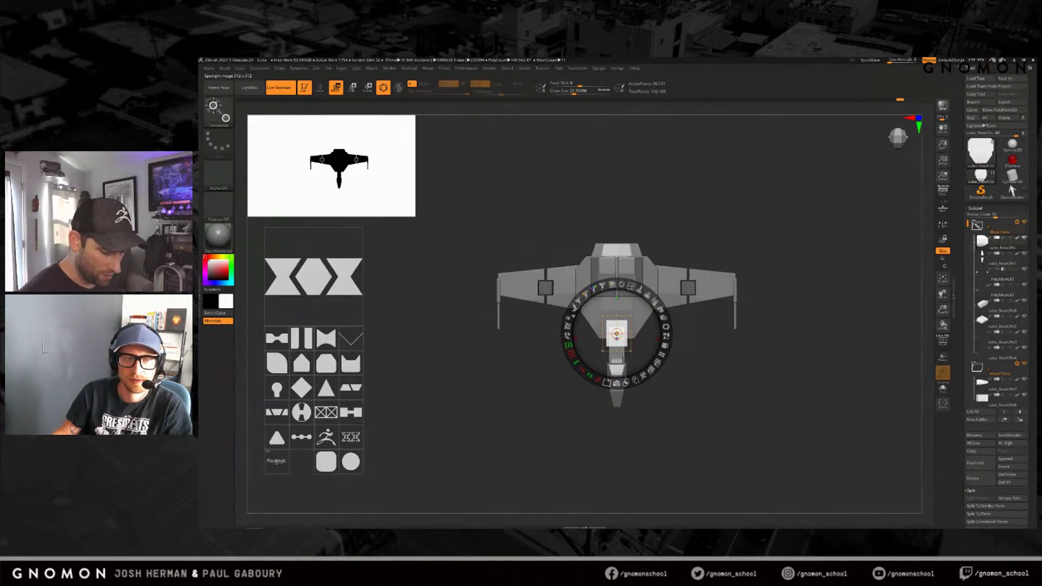
left_click(616, 383)
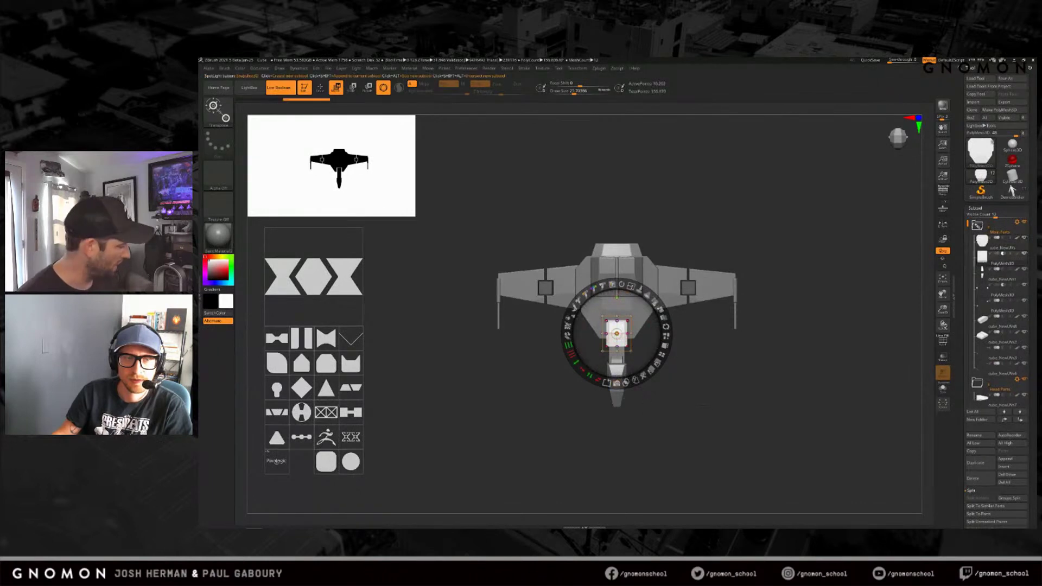
Step: Hide Spotlight, reselect the main body subtool, and inspect the notch around the neck in perspective
key("shift+z")
mouse_move(704, 408)
left_mouse_down()
mouse_move(720, 397)
mouse_move(679, 393)
mouse_move(619, 350)
mouse_move(711, 409)
mouse_move(746, 356)
mouse_move(742, 374)
mouse_move(734, 360)
mouse_move(723, 431)
mouse_move(705, 409)
mouse_move(686, 425)
mouse_move(694, 431)
mouse_move(693, 407)
mouse_move(706, 410)
mouse_move(698, 435)
mouse_move(721, 425)
mouse_move(600, 398)
mouse_move(700, 412)
left_mouse_up()
key("q")
key("Up")
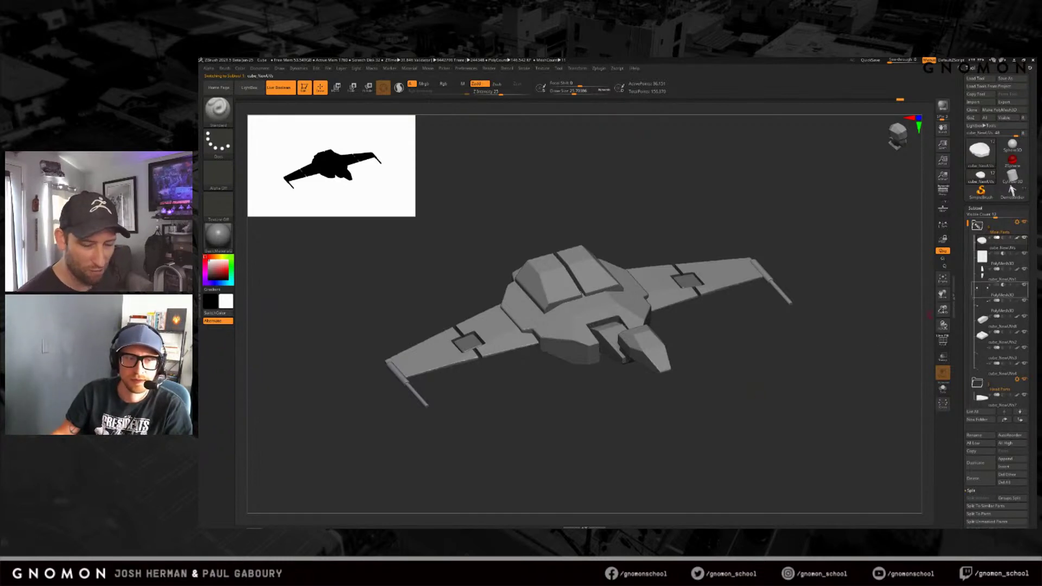
mouse_move(738, 403)
left_mouse_down("shift")
mouse_move(704, 397)
mouse_move(698, 408)
mouse_move(715, 405)
left_mouse_up("shift")
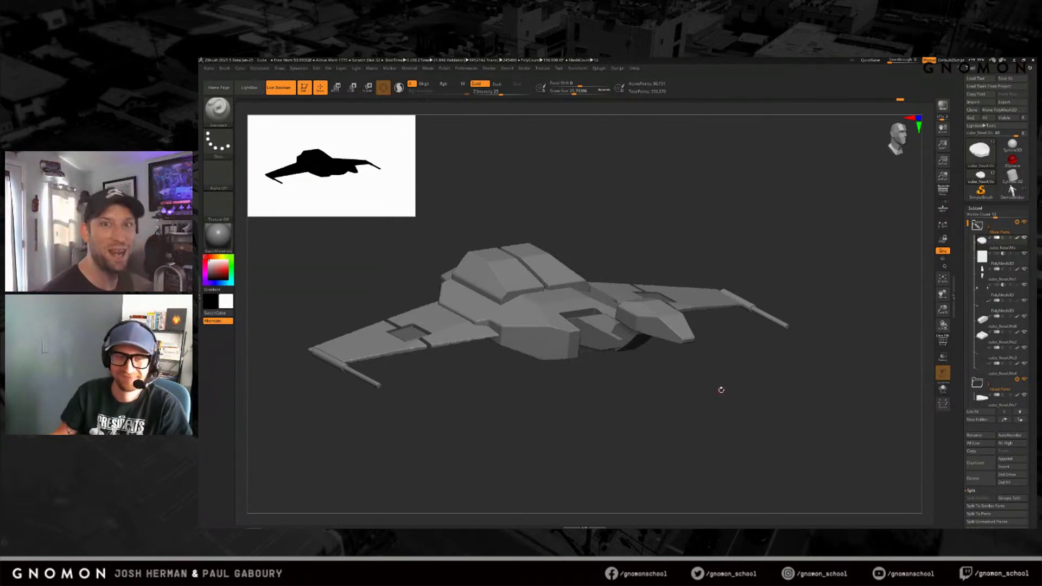
left_click_drag(714, 398, 660, 322, "alt")
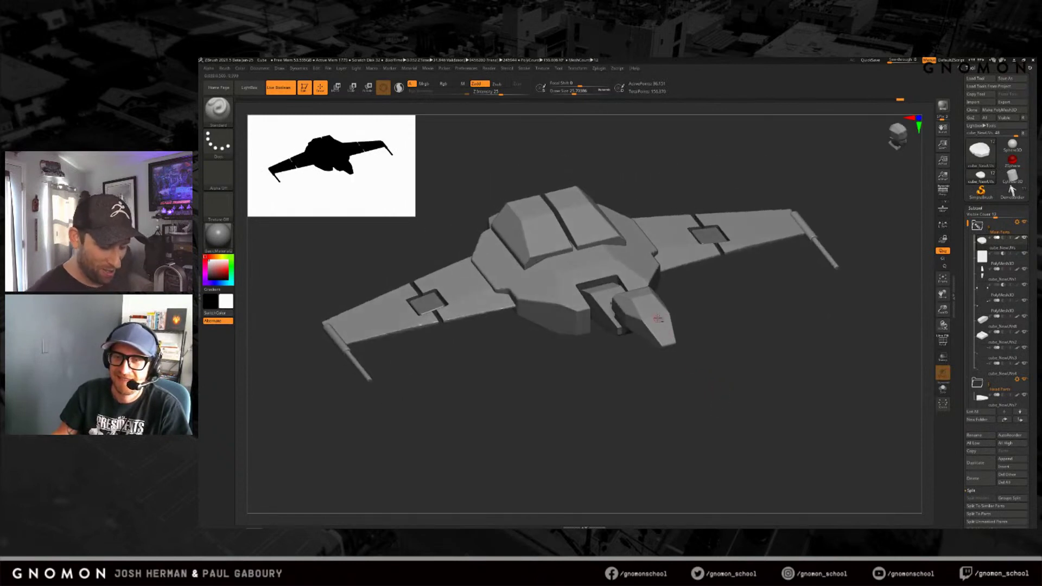
Step: Select the head subtool at the front, turn on polyframe, and isolate it in Solo mode
left_click(659, 322, "alt")
mouse_move(710, 389)
right_mouse_down("alt")
mouse_move(693, 402)
mouse_move(728, 421)
mouse_move(690, 396)
mouse_move(685, 405)
mouse_move(725, 365)
right_mouse_up("alt")
key("shift+f")
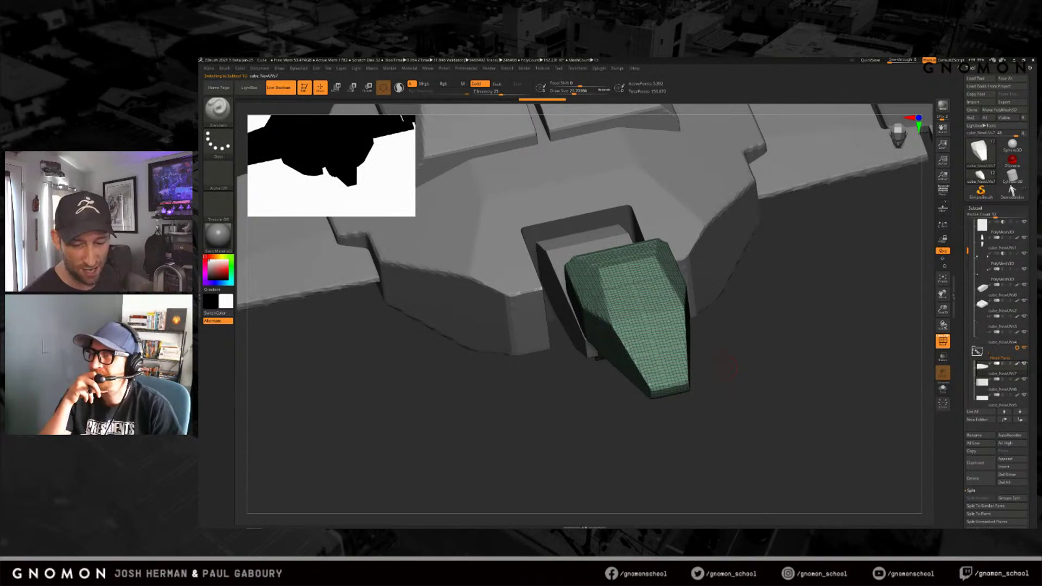
left_click(943, 387)
right_click_drag(832, 411, 710, 414)
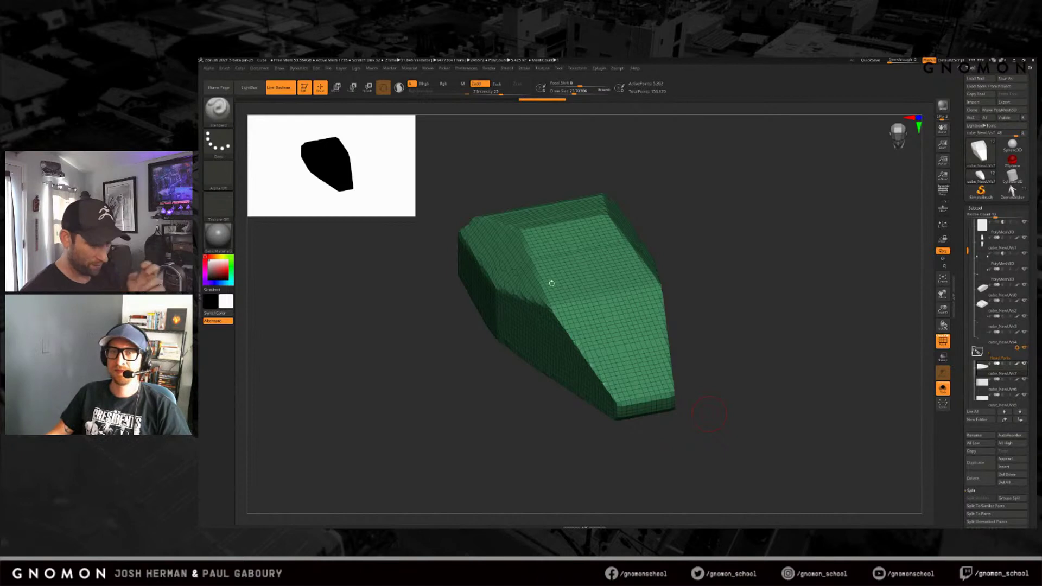
mouse_move(708, 426)
left_mouse_down()
mouse_move(721, 401)
mouse_move(693, 431)
mouse_move(705, 416)
left_mouse_up()
Step: Clip the head's top, sloped front and nose with a clip brush, using its PolyGroup option to give each clipped face its own polygroup
key("ctrl+space")
left_click(722, 406)
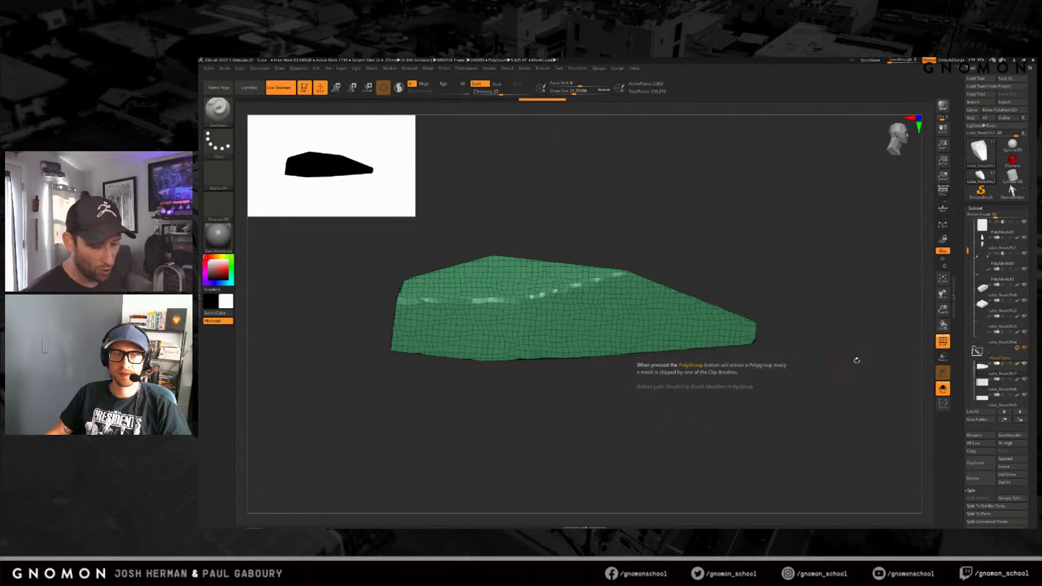
mouse_move(580, 250)
left_mouse_down("ctrl+shift")
mouse_move(864, 349)
mouse_move(872, 373)
left_mouse_up("ctrl+shift")
left_click_drag(781, 376, 728, 368)
mouse_move(746, 411)
left_mouse_down("shift")
mouse_move(725, 370)
mouse_move(632, 373)
left_mouse_up("shift")
mouse_move(471, 247)
left_mouse_down("ctrl+shift")
mouse_move(789, 379)
mouse_move(705, 418)
mouse_move(725, 401)
left_mouse_up("ctrl+shift")
left_click_drag(661, 282, 653, 419, "ctrl+shift")
mouse_move(653, 419)
left_mouse_down()
mouse_move(670, 407)
mouse_move(629, 383)
mouse_move(756, 374)
left_mouse_up()
left_click_drag(626, 399, 719, 407)
left_click_drag(378, 270, 734, 306, "ctrl+shift")
mouse_move(726, 374)
left_mouse_down()
mouse_move(684, 421)
mouse_move(685, 406)
left_mouse_up()
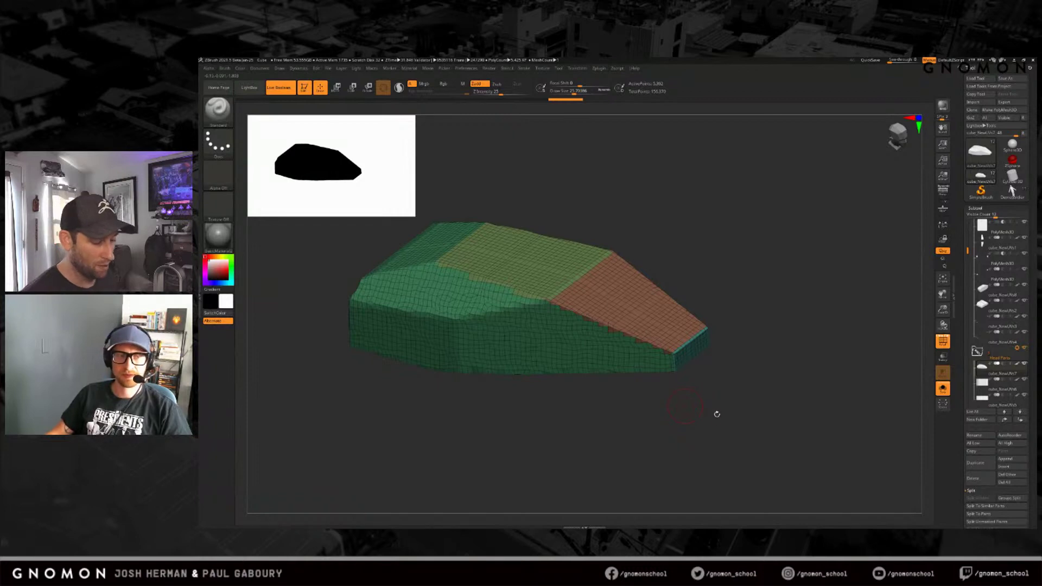
mouse_move(721, 415)
left_mouse_down()
mouse_move(669, 432)
mouse_move(607, 400)
left_mouse_up()
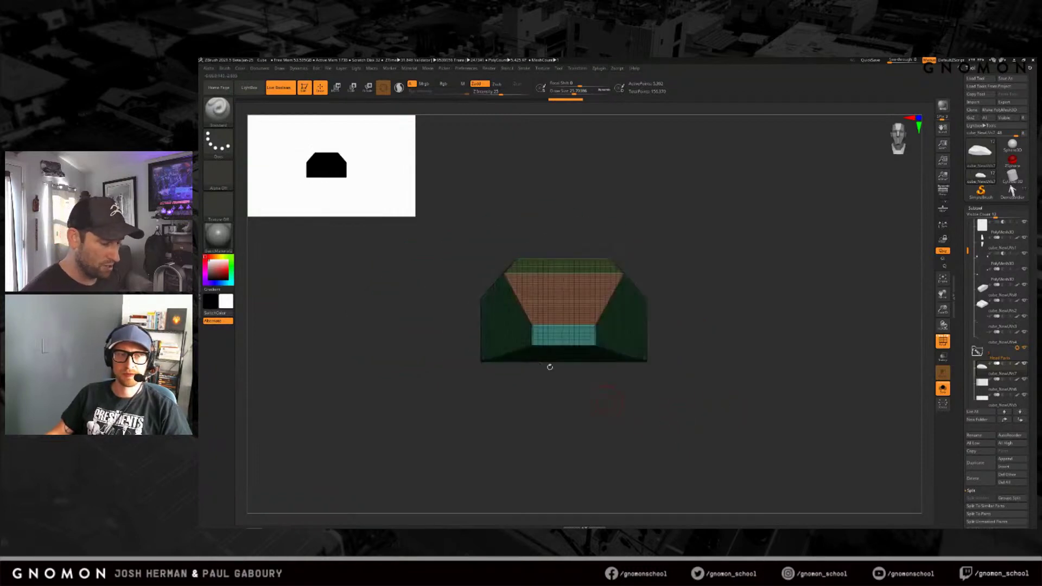
Step: From the front view, clip the head's upper side edges at an angle with the clip brush, keeping its PolyGroup option on
left_click_drag(442, 333, 565, 215, "ctrl+shift")
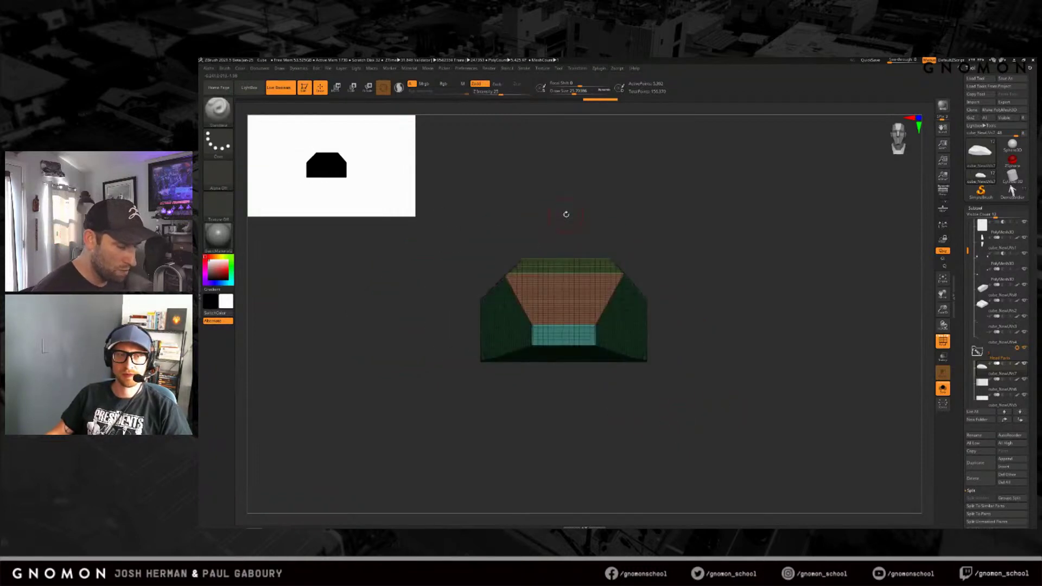
mouse_move(688, 339)
left_mouse_down()
mouse_move(698, 343)
mouse_move(624, 337)
left_mouse_up()
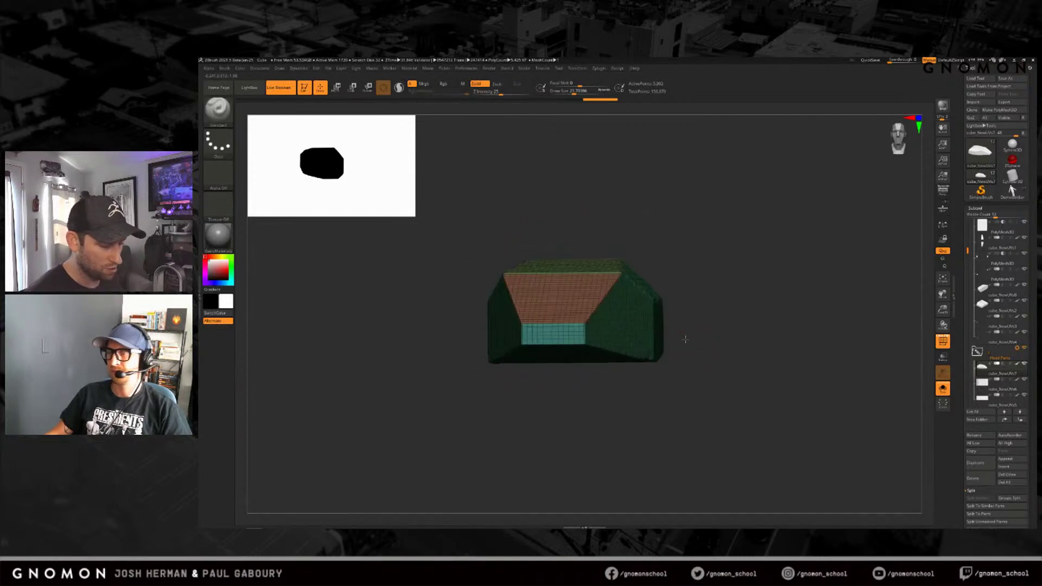
mouse_move(431, 341)
left_mouse_down("ctrl+shift")
mouse_move(590, 187)
mouse_move(587, 195)
left_mouse_up("ctrl+shift")
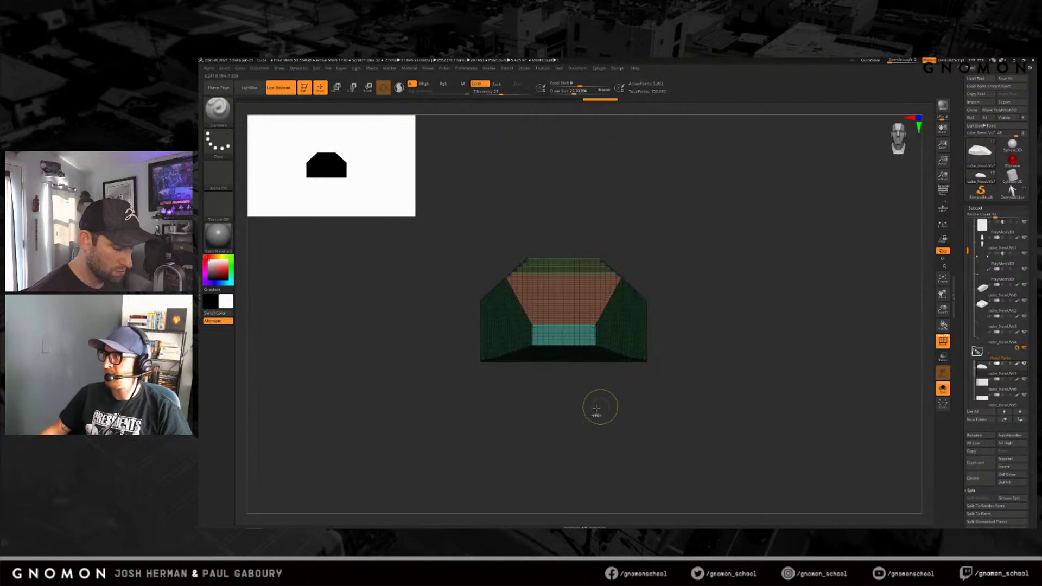
left_click_drag(440, 345, 587, 184, "ctrl+shift")
mouse_move(673, 353)
left_mouse_down()
mouse_move(698, 384)
mouse_move(694, 374)
left_mouse_up()
key("ctrl+space")
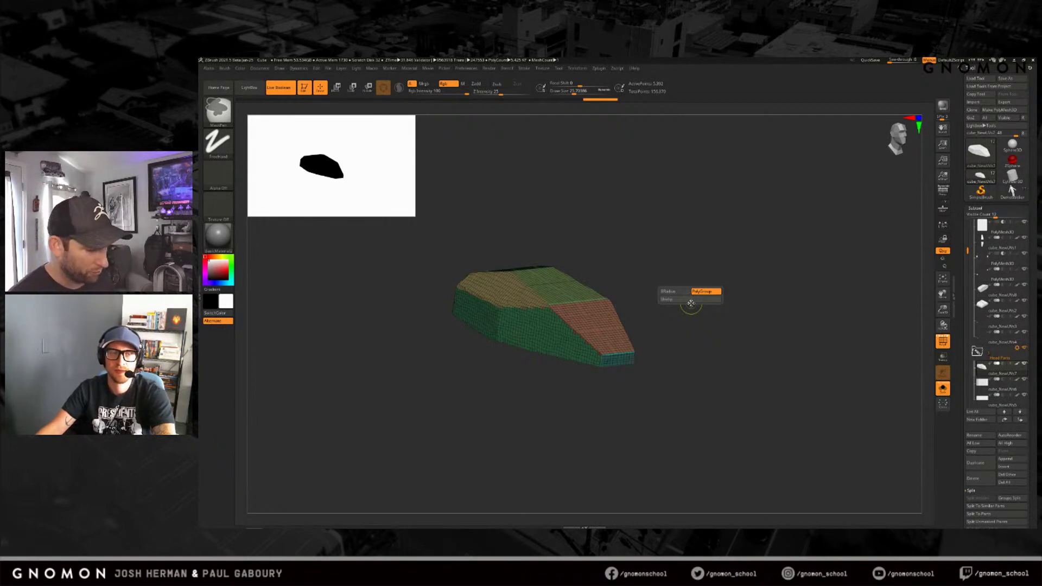
key("ctrl")
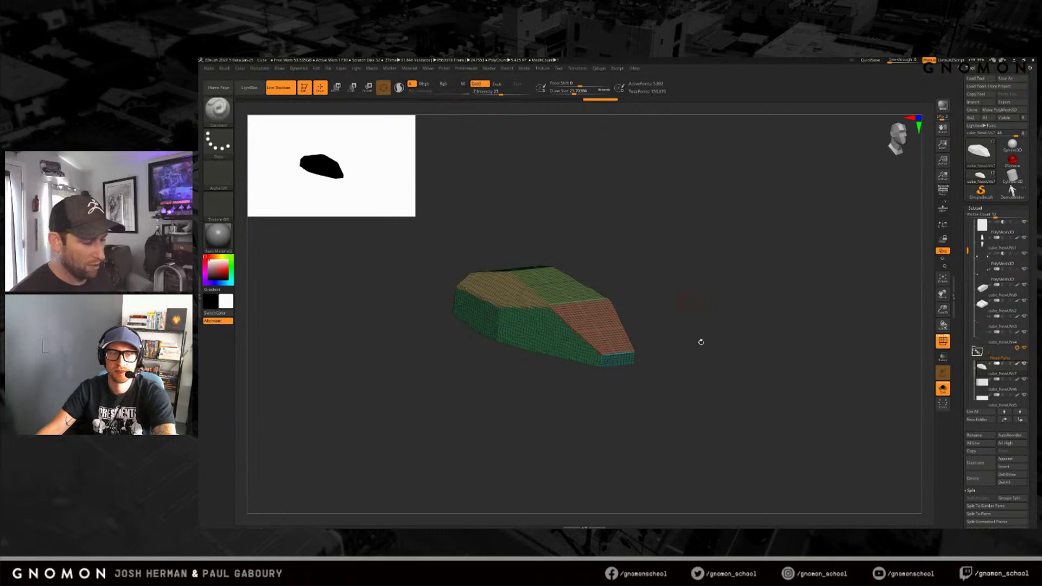
right_click_drag(708, 358, 715, 390)
mouse_move(715, 391)
right_mouse_down("ctrl")
mouse_move(775, 397)
mouse_move(789, 384)
right_mouse_up("ctrl")
key("shift")
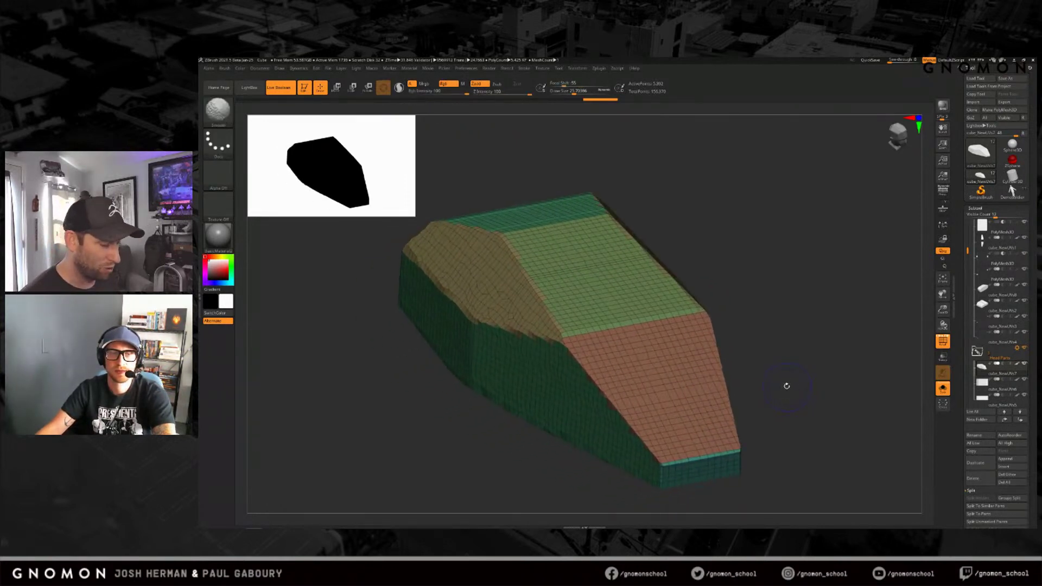
key("shift")
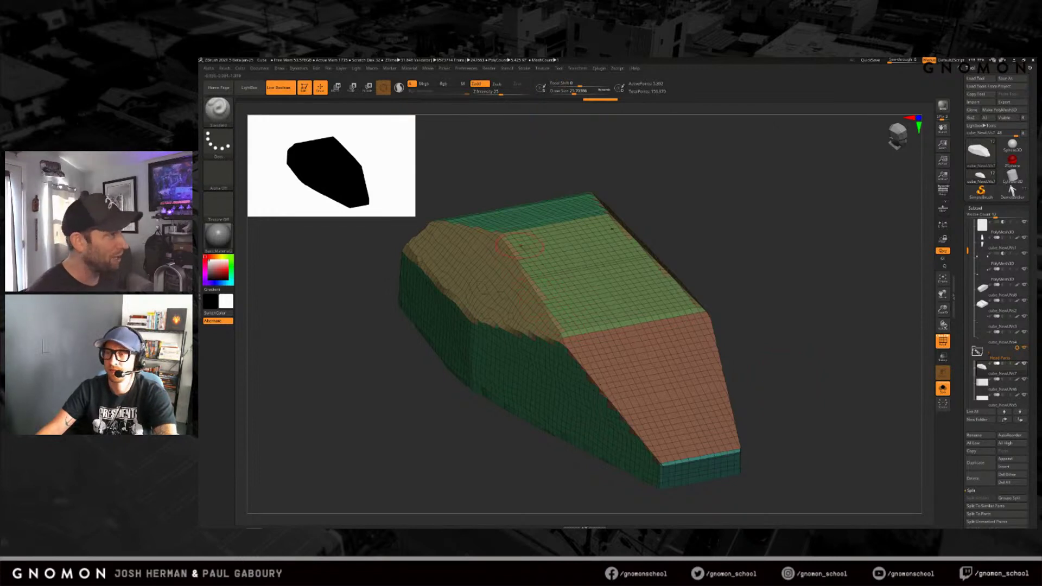
right_click_drag(784, 376, 784, 365)
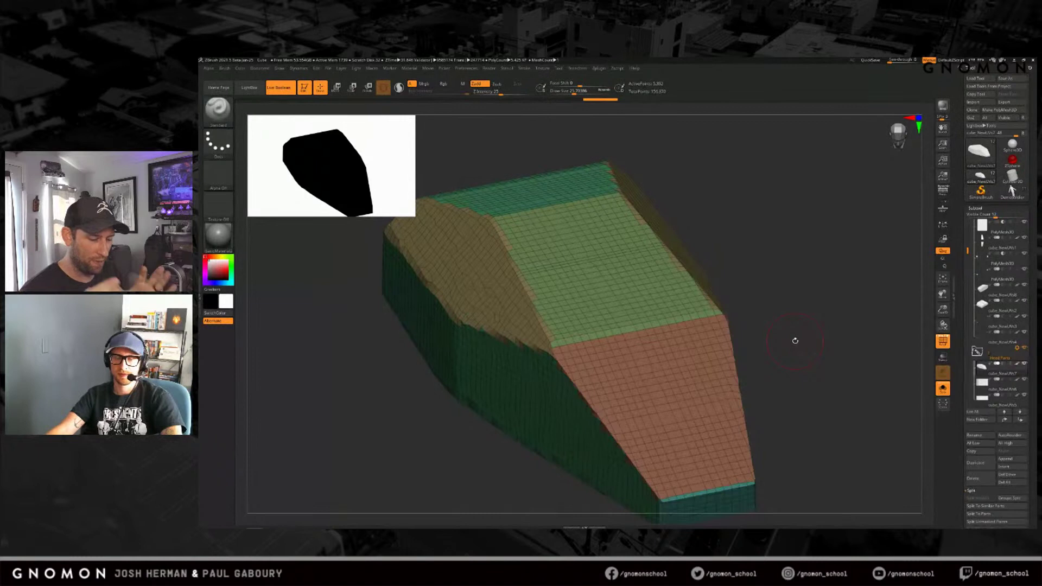
Step: Check the head's DynaMesh Groups setting, isolate the top face's polygroup to examine its border, and restore the full head
left_click(975, 208)
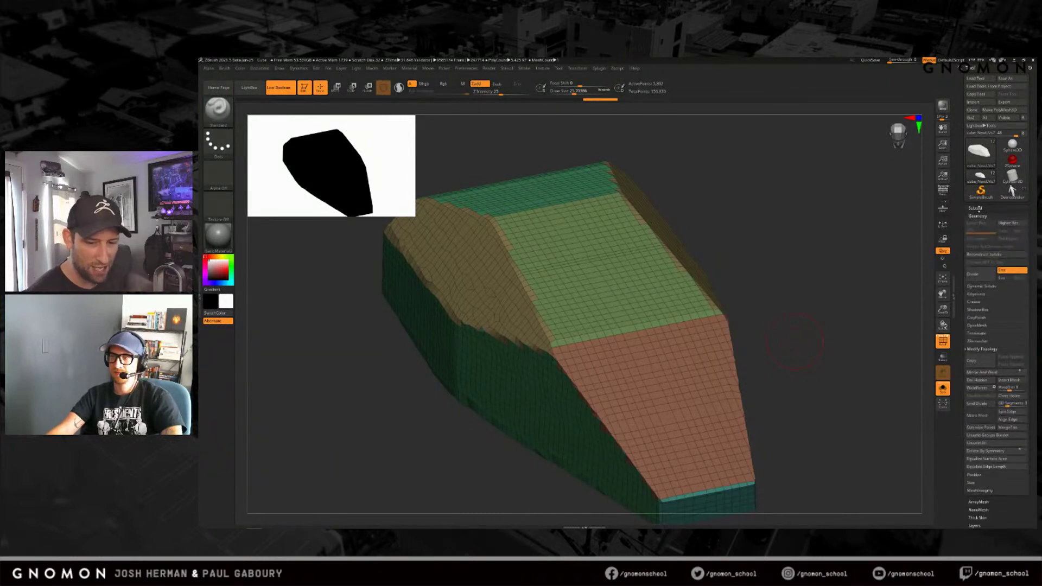
left_click(978, 326)
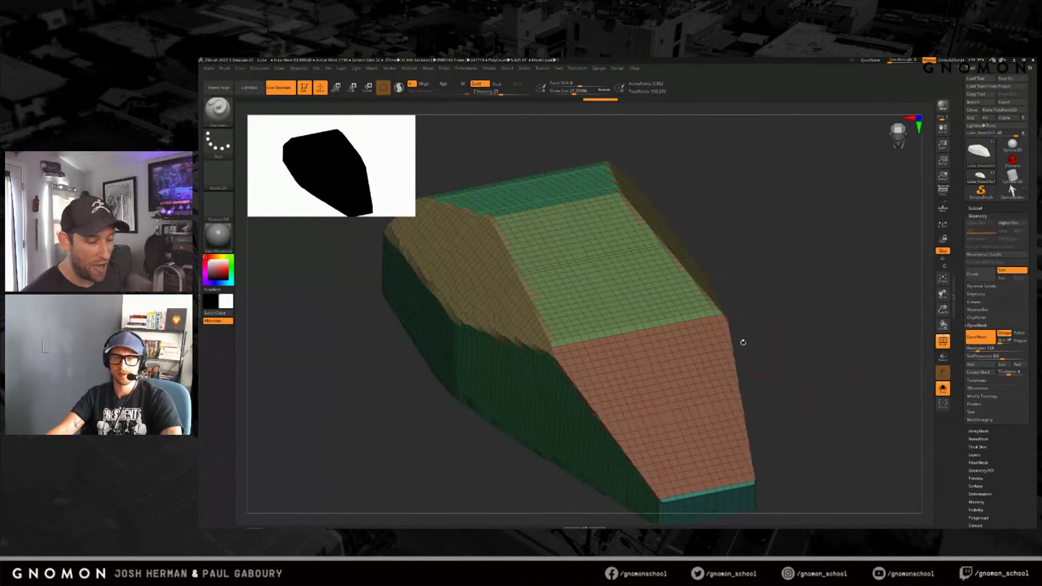
key("ctrl+z")
left_click_drag(756, 396, 755, 386)
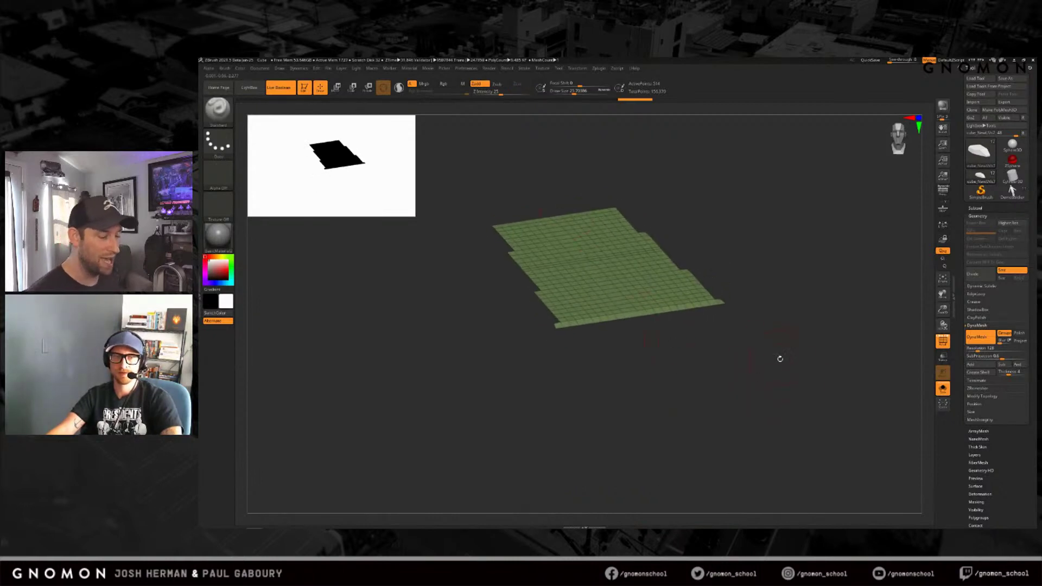
key("ctrl+shift+z")
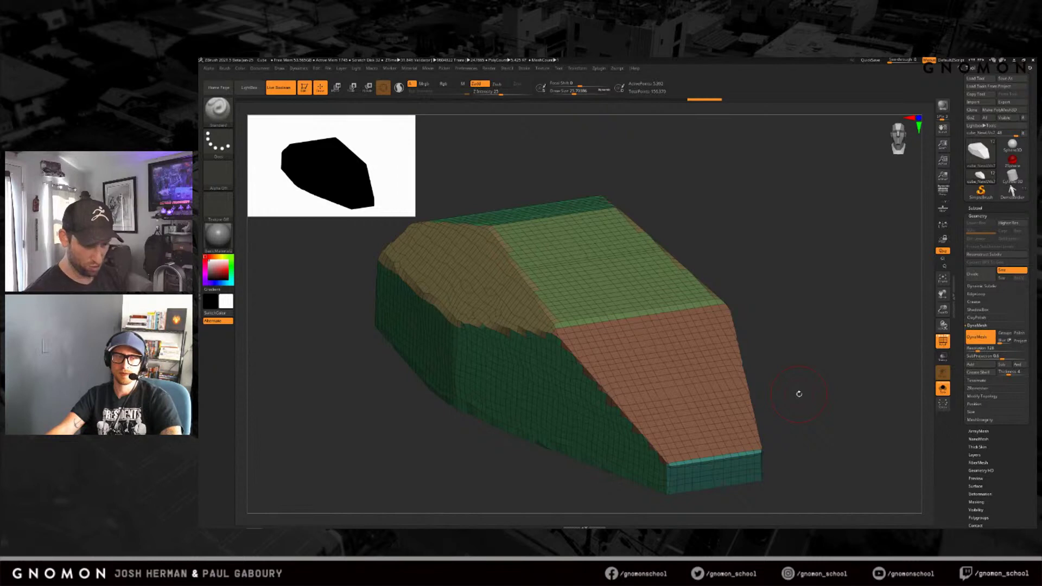
left_click_drag(802, 333, 569, 353)
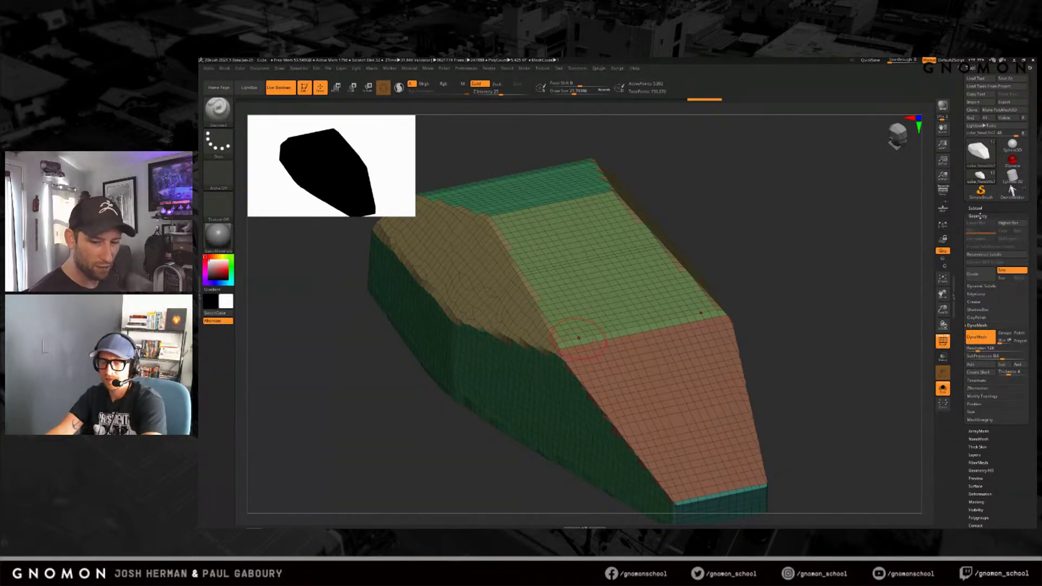
Step: Apply Polish By Groups to the head and inspect the smoothed edges with polyframe off
left_click(978, 216)
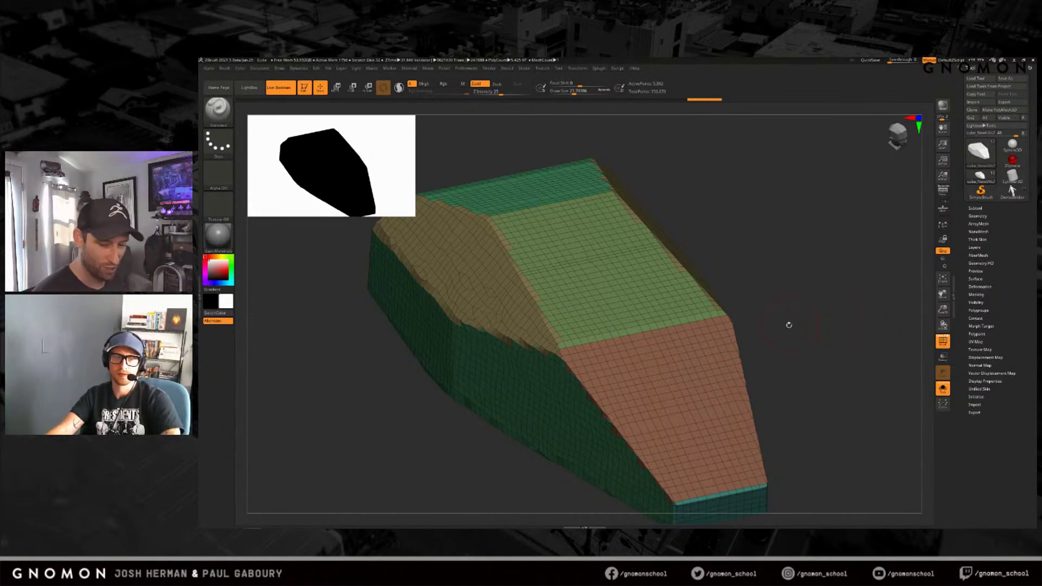
left_click(980, 286)
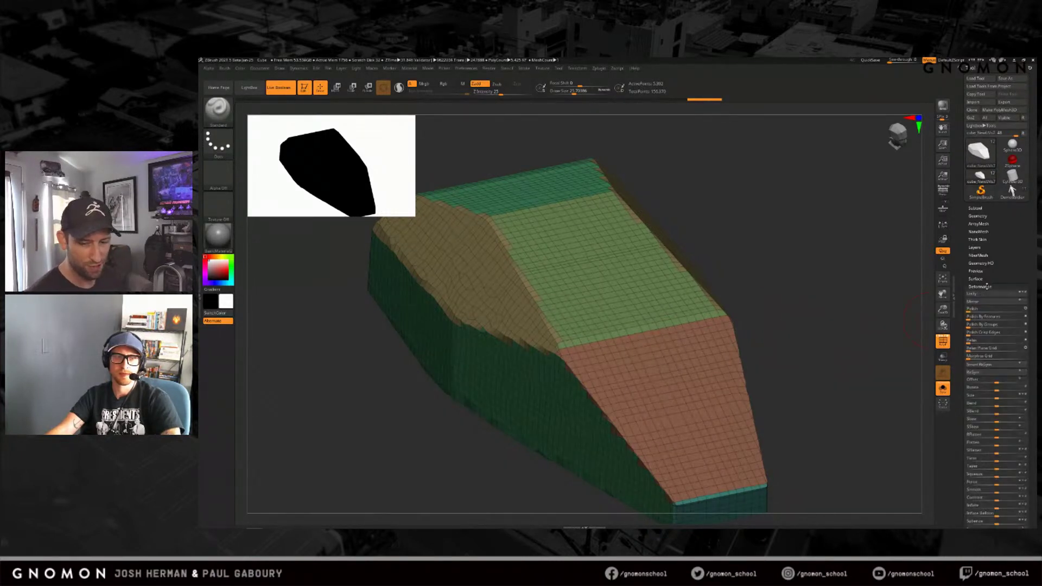
left_click(977, 324)
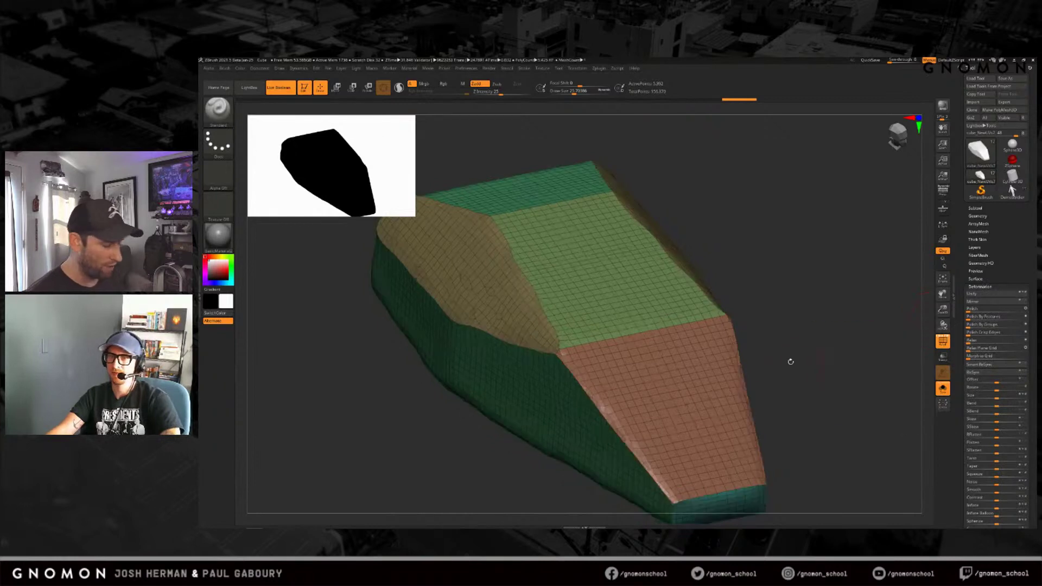
mouse_move(515, 323)
right_mouse_down()
mouse_move(605, 365)
mouse_move(562, 347)
right_mouse_up()
key("shift+f")
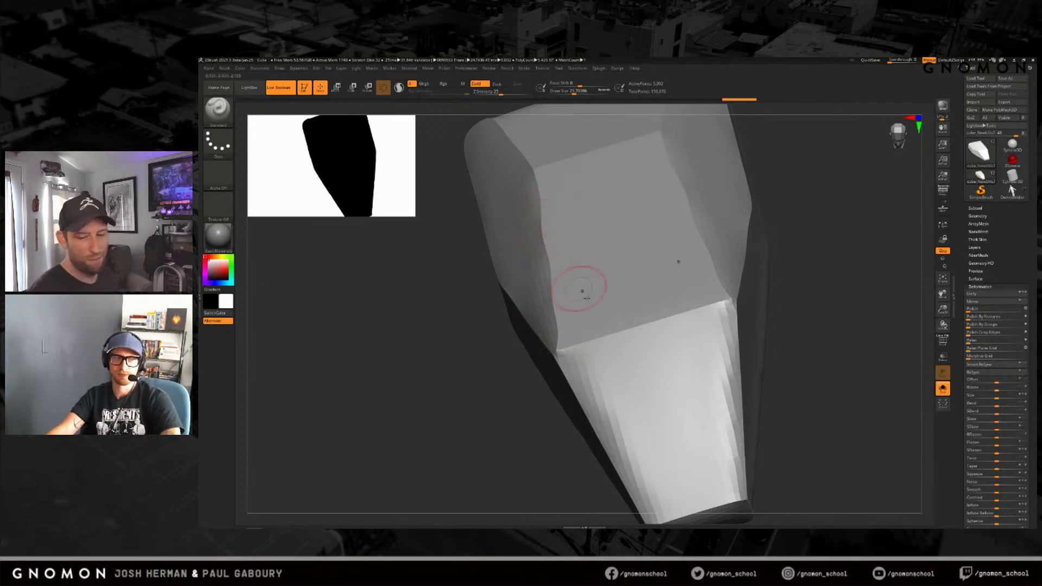
Step: Switch the Polish By Groups mode to compare its effect on the head's edges, and undo the polish
left_click(1024, 324)
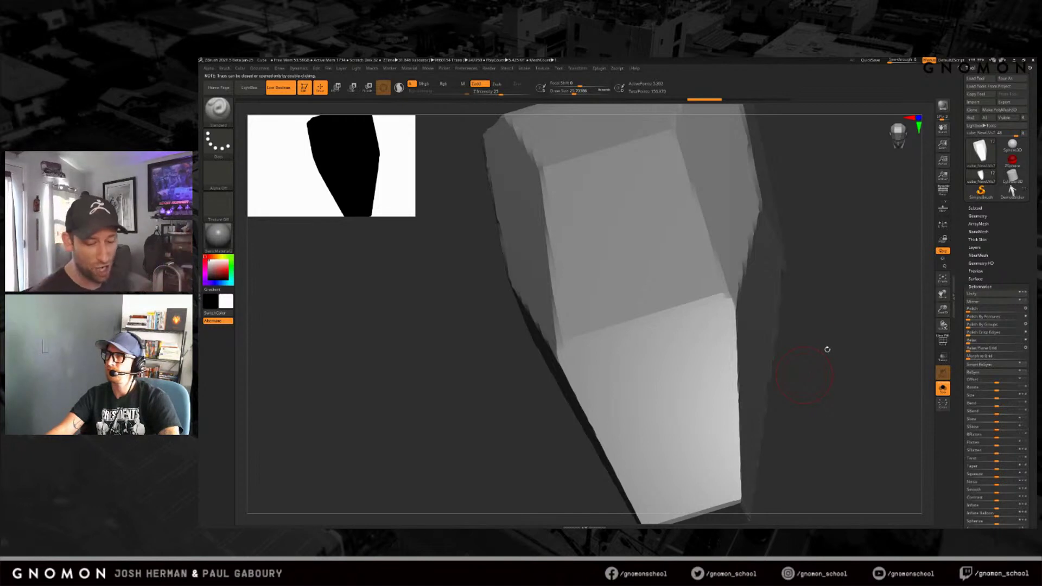
mouse_move(833, 360)
right_mouse_down("ctrl")
mouse_move(806, 351)
mouse_move(890, 379)
right_mouse_up("ctrl")
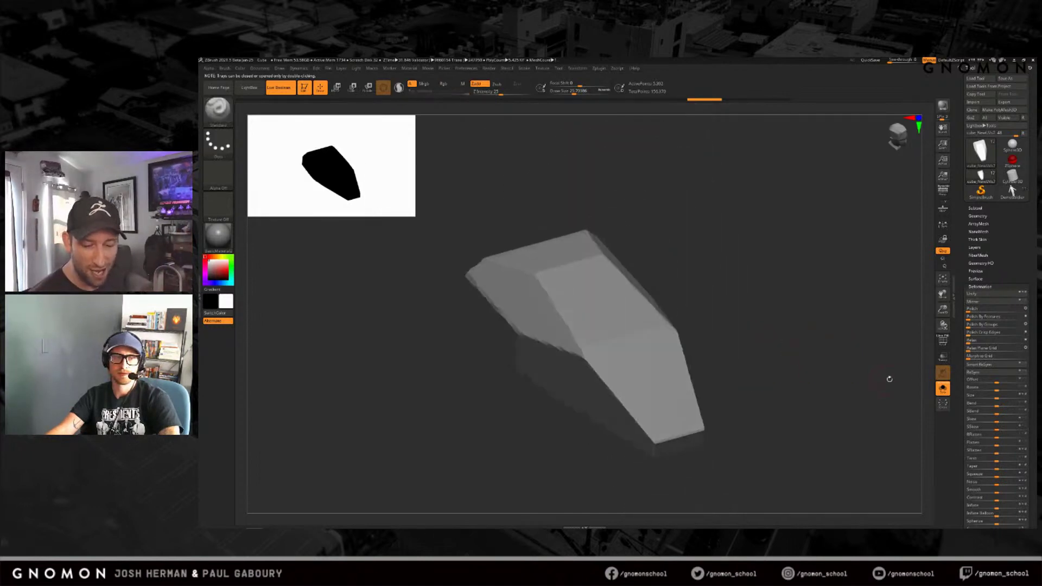
left_click(1024, 325)
left_click_drag(767, 372, 827, 411)
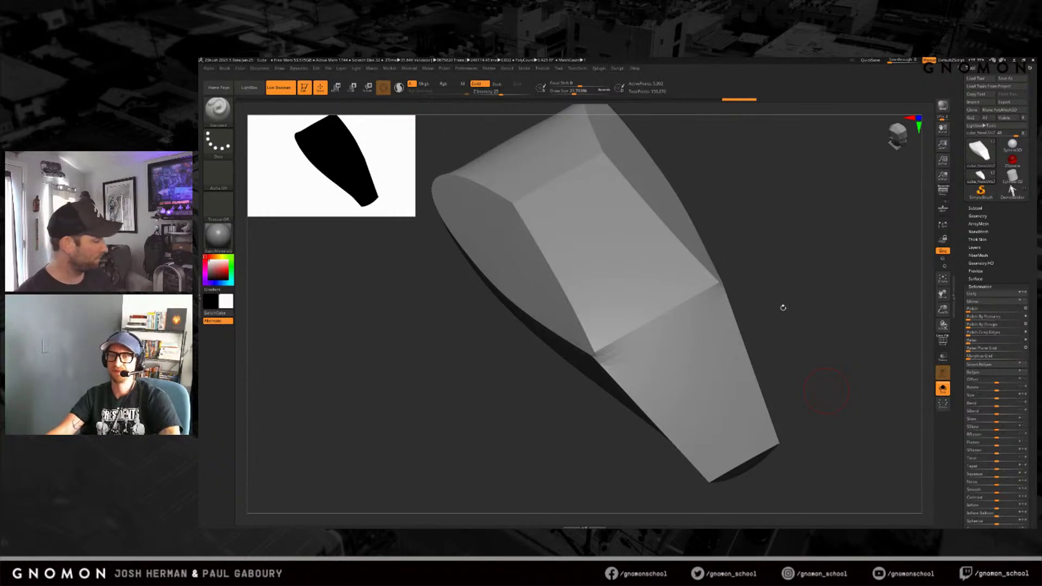
left_click_drag(803, 361, 800, 365, "ctrl")
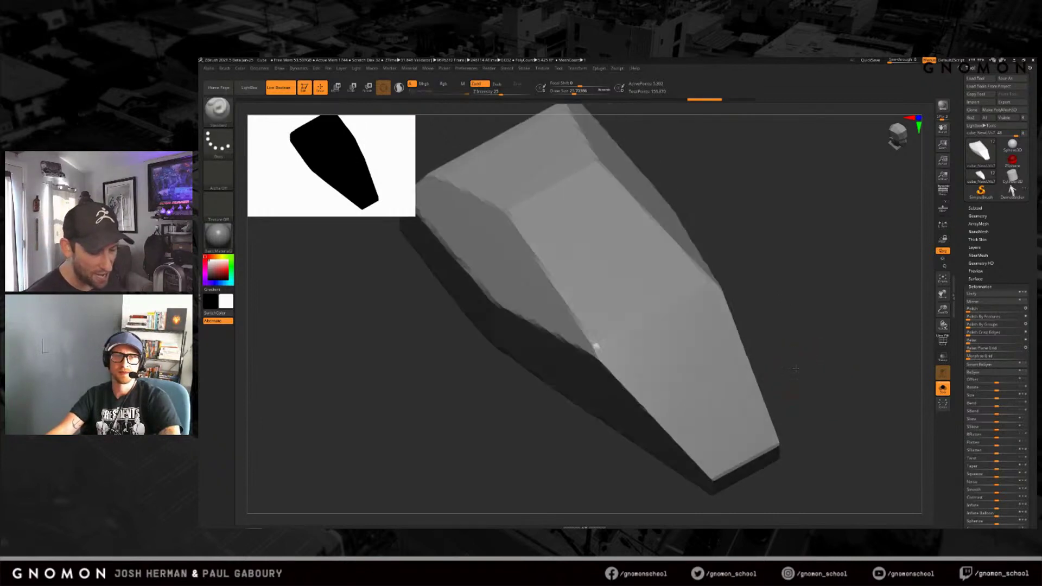
Step: Turn polyframe back on and try a slight Polish By Groups on the head
key("shift+f")
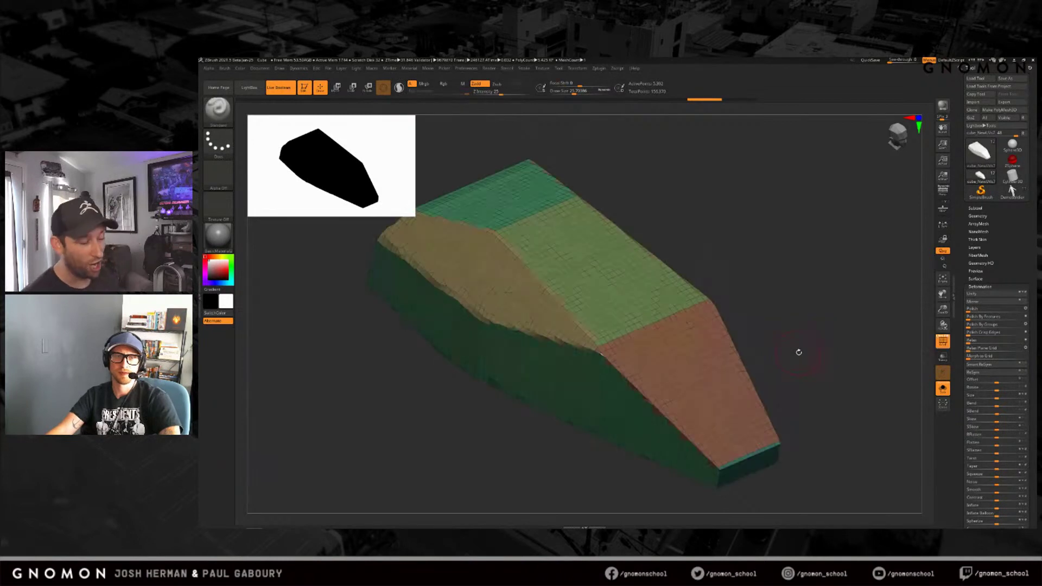
left_click_drag(970, 324, 987, 325)
left_click_drag(789, 450, 815, 404)
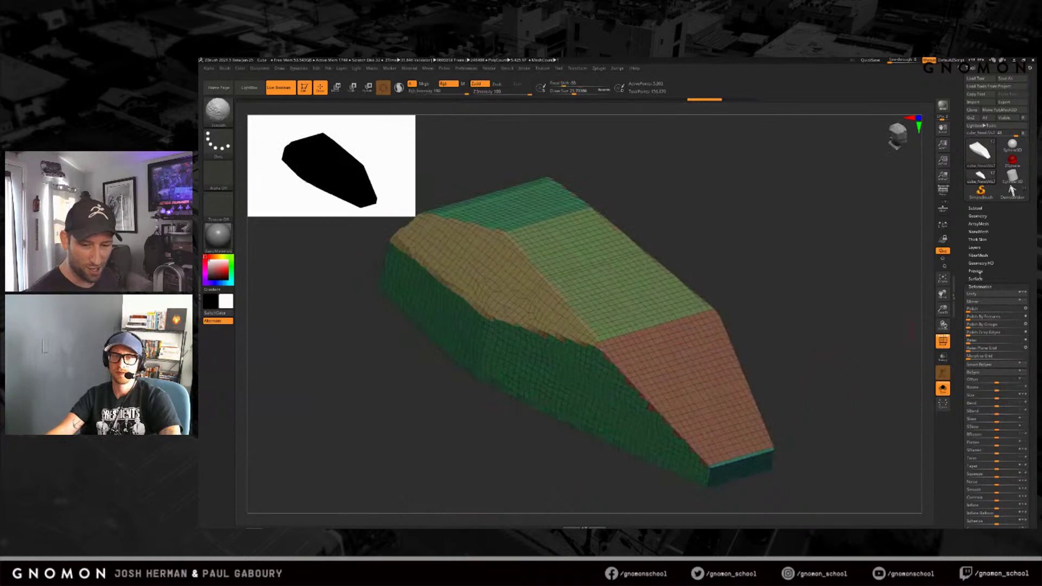
Step: Mask the head's polygroup borders with Mask By Features, leaving only the Groups option on and Border and Crease off
left_click(980, 286)
left_click(978, 295)
left_click_drag(1007, 281, 1006, 245)
left_click(1011, 320)
left_click(1012, 304)
left_click(980, 312)
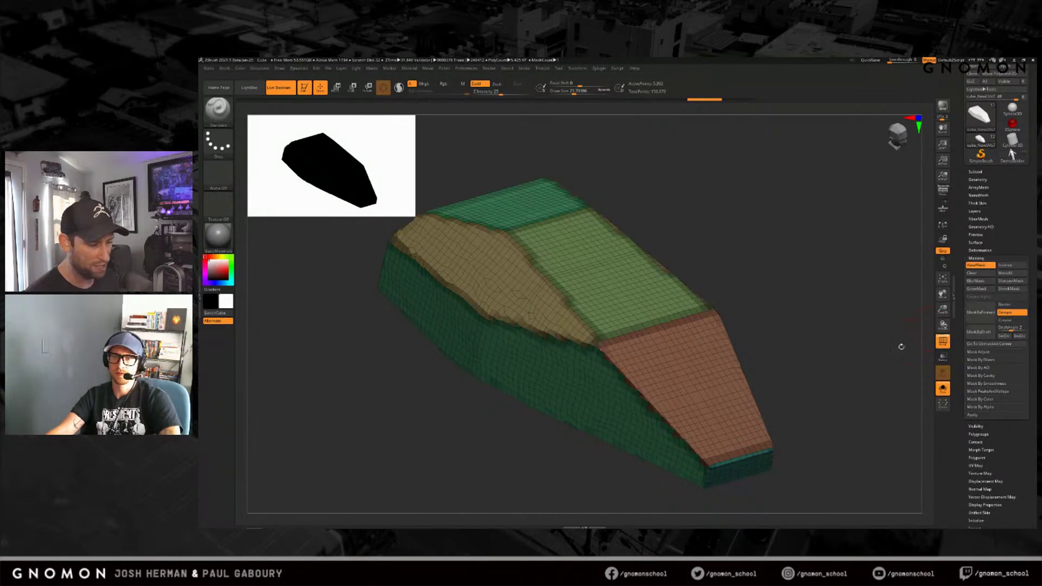
Step: Invert the head's mask so only the polygroup borders stay editable, and blur the mask
right_click_drag(818, 399, 780, 383, "ctrl")
left_click_drag(780, 383, 620, 233)
mouse_move(692, 322)
left_mouse_down()
mouse_move(776, 418)
mouse_move(795, 401)
mouse_move(785, 401)
mouse_move(791, 384)
mouse_move(791, 395)
left_mouse_up()
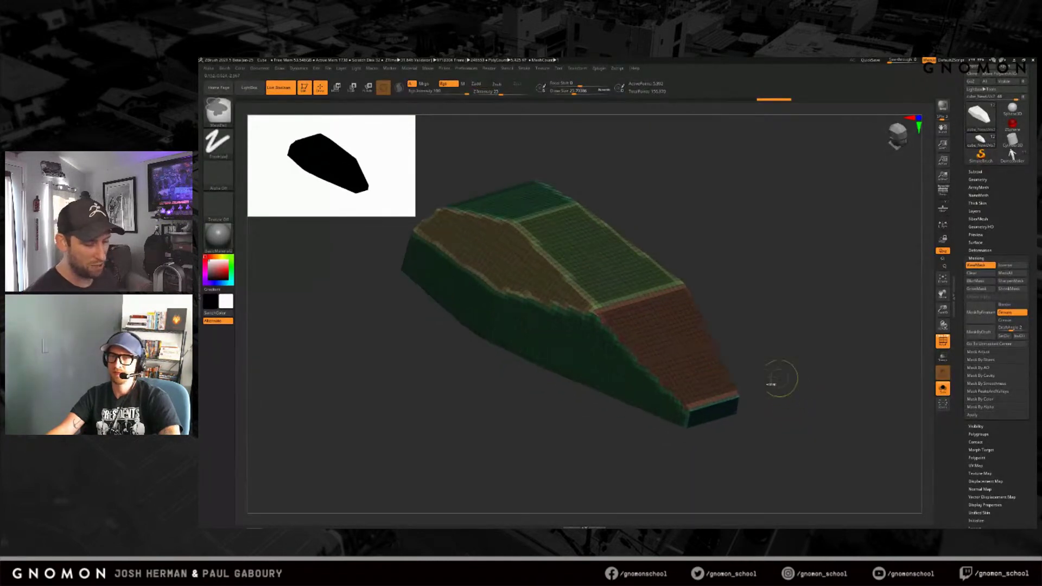
left_click(673, 351, "ctrl")
Step: Apply Polish By Groups to the masked head and inspect the polished borders from the side and front
left_click_drag(1009, 480, 1002, 371)
left_click(981, 181)
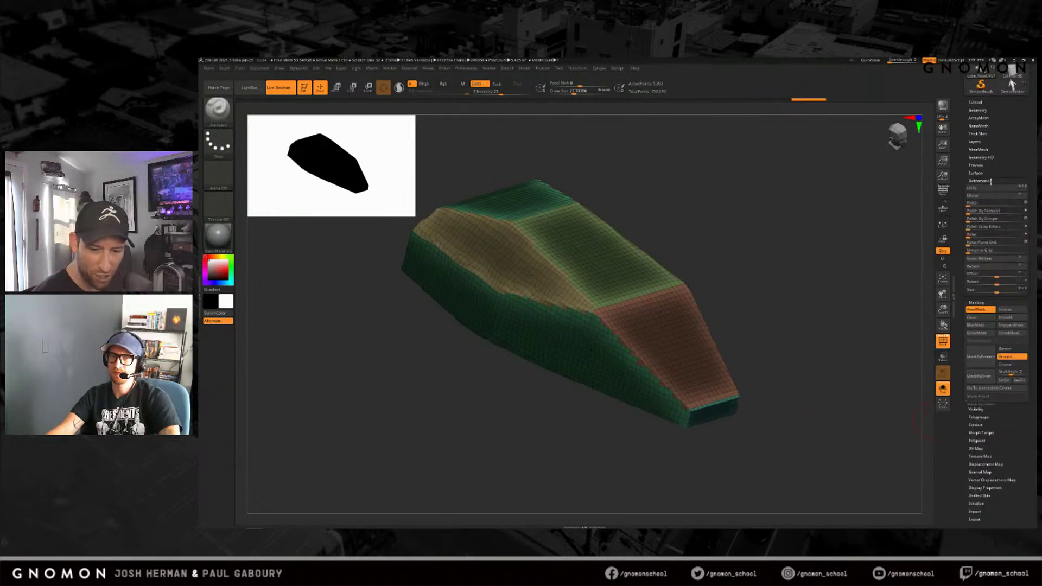
left_click(985, 218)
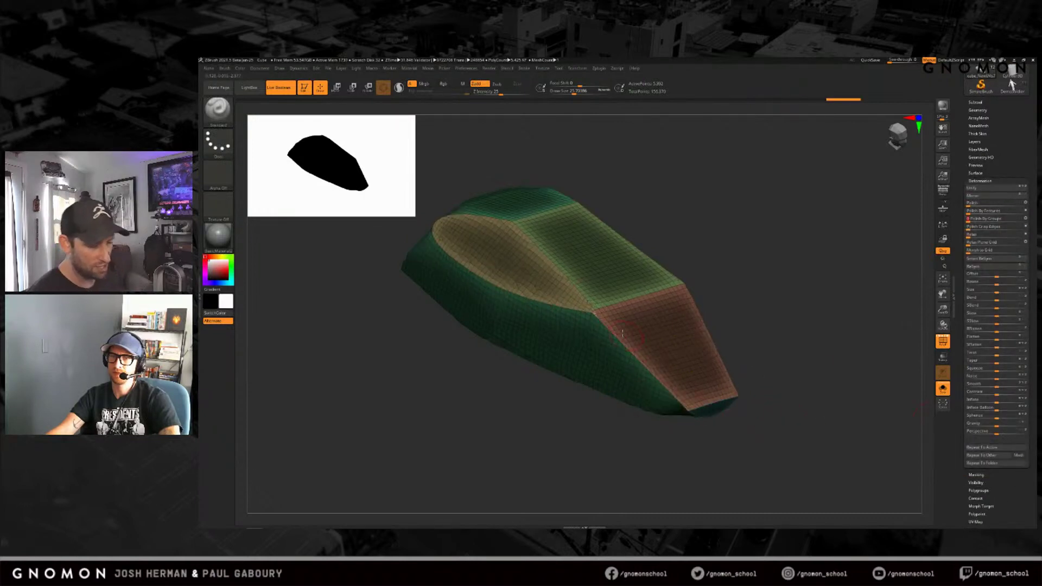
left_click_drag(811, 394, 779, 365)
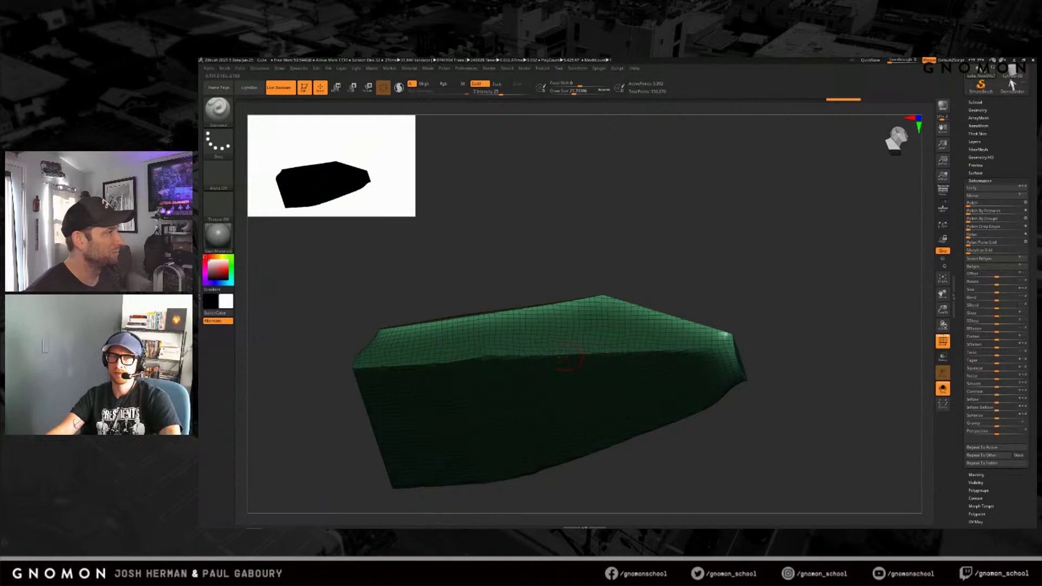
mouse_move(787, 348)
left_mouse_down()
mouse_move(765, 418)
mouse_move(756, 410)
mouse_move(752, 422)
left_mouse_up()
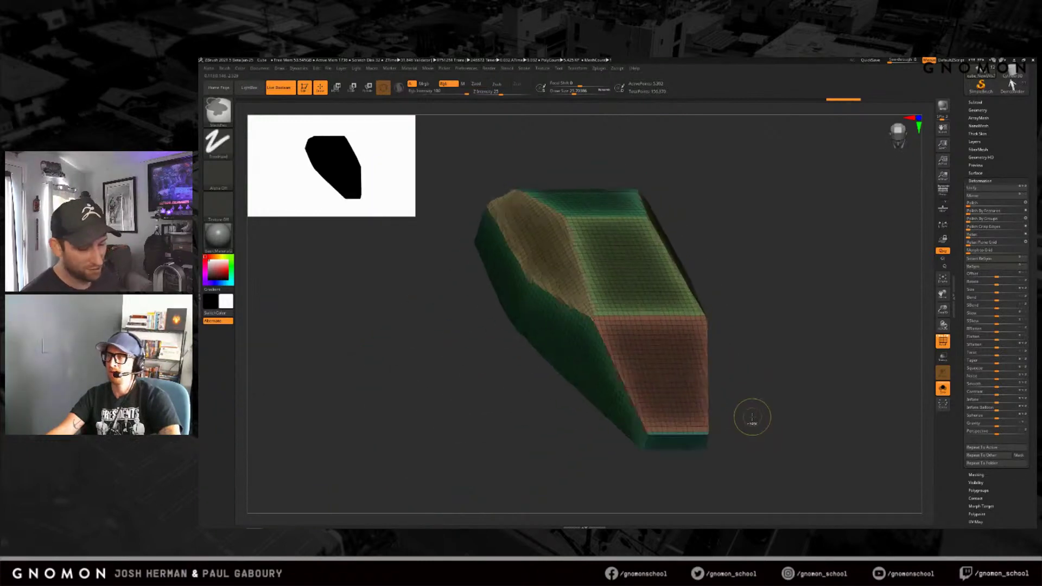
Step: Undo the group polish and the mask on the head, and return to the masking settings
key("ctrl+z")
key("ctrl+z")
key("ctrl+z")
key("ctrl+z")
key("ctrl+z")
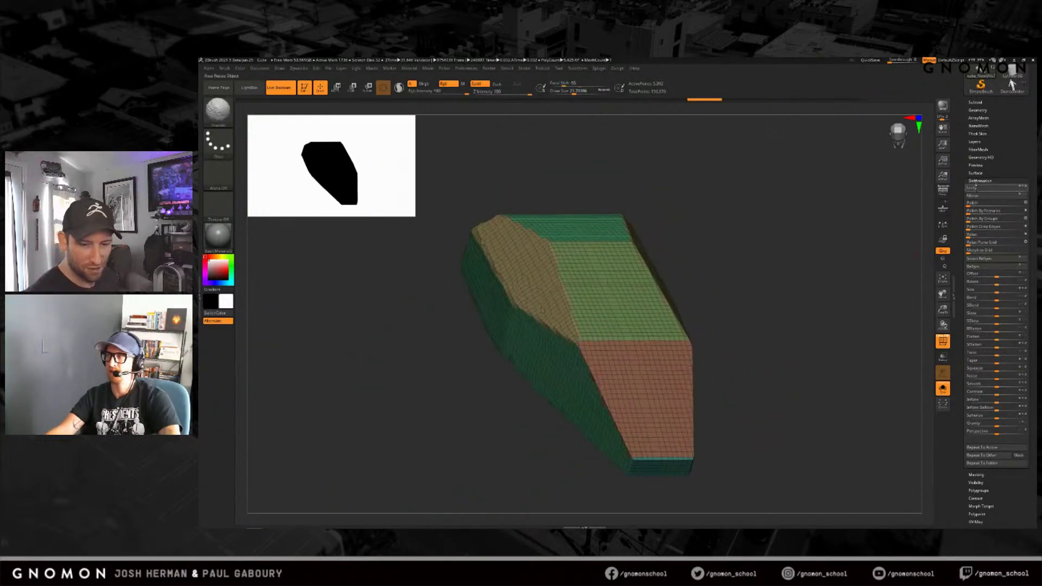
left_click(985, 180)
left_click(975, 198)
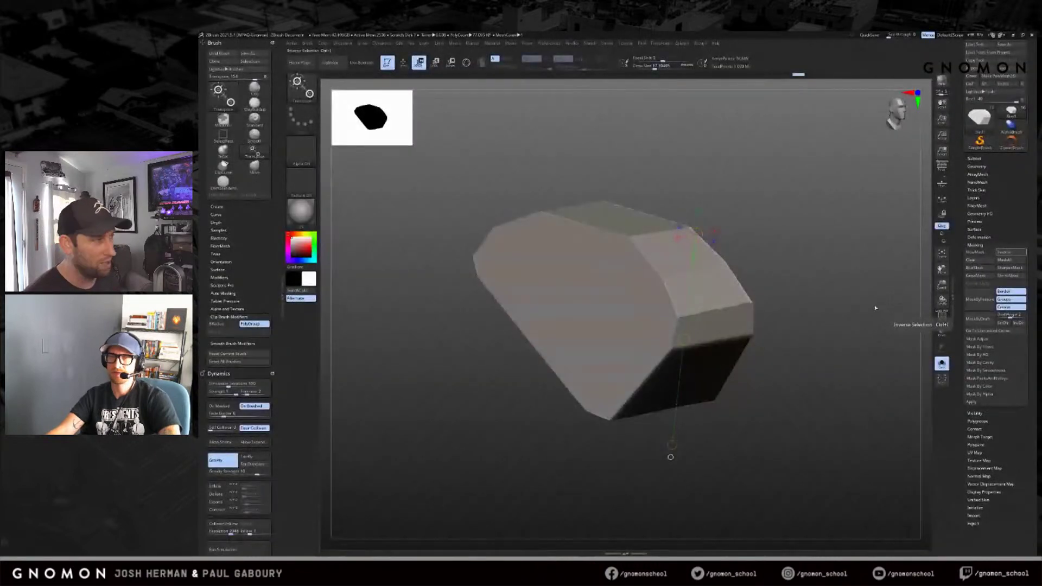
Step: Show the polygroups and mask the head's group borders by features with only Groups on, inverted so the borders stay editable
left_click(943, 314)
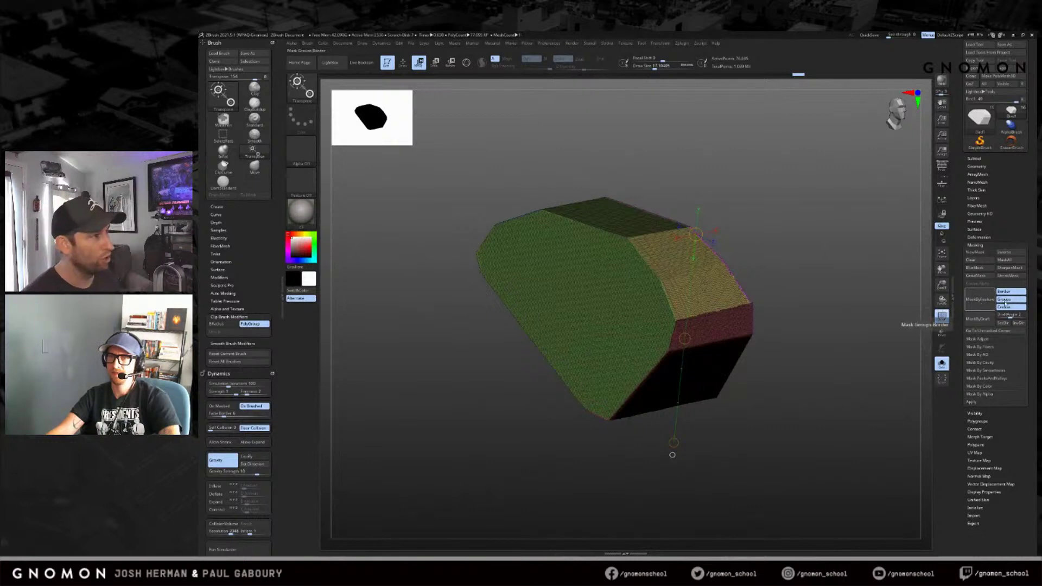
left_click(1003, 291)
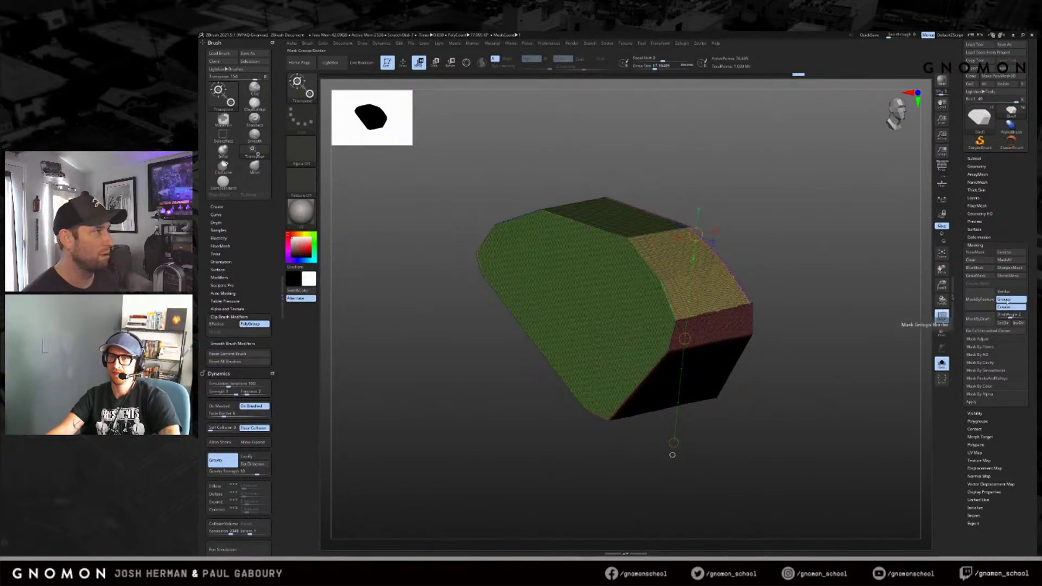
left_click(980, 299)
mouse_move(849, 287)
left_mouse_down()
mouse_move(765, 287)
mouse_move(847, 281)
left_mouse_up()
left_click_drag(895, 238, 917, 244)
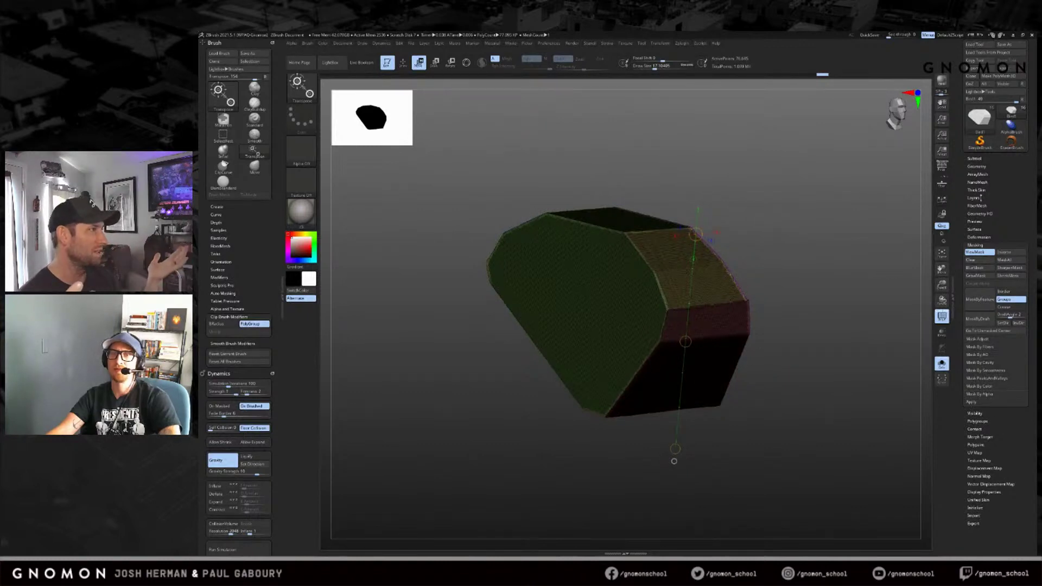
Step: Apply Polish By Groups to the masked head and hide the polygroup display
left_click(979, 238)
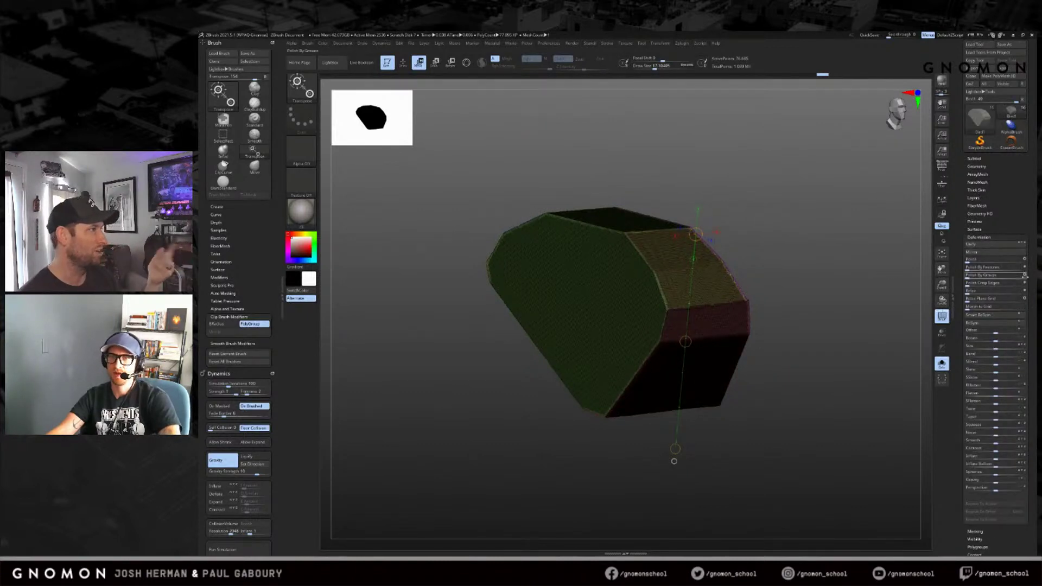
left_click(982, 275)
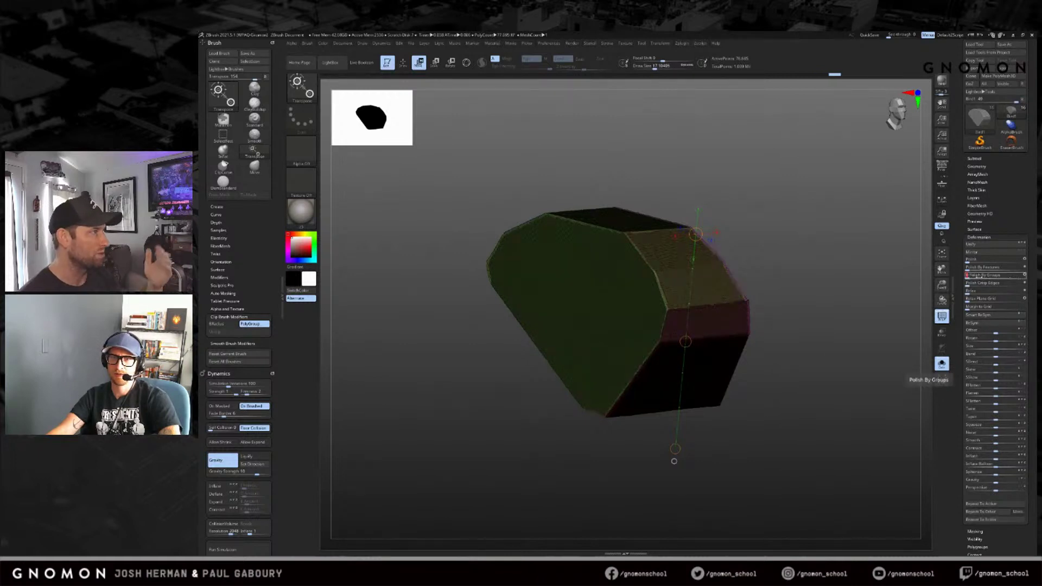
key("shift+f")
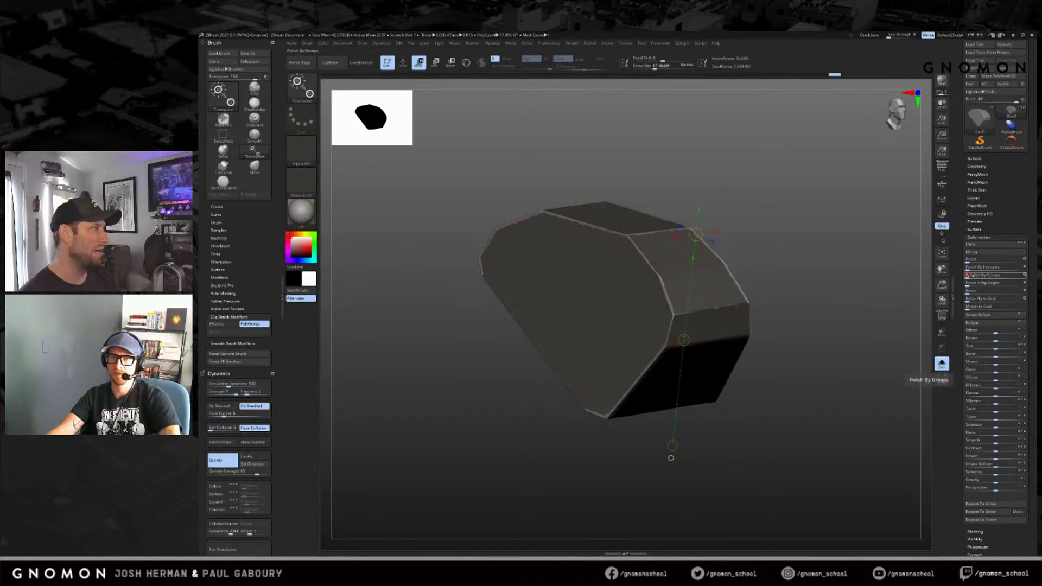
Step: Try a stronger Polish By Groups on the whole unmasked head, undo it, and show the polygroups again
left_click_drag(1010, 275, 979, 276)
key("ctrl+z")
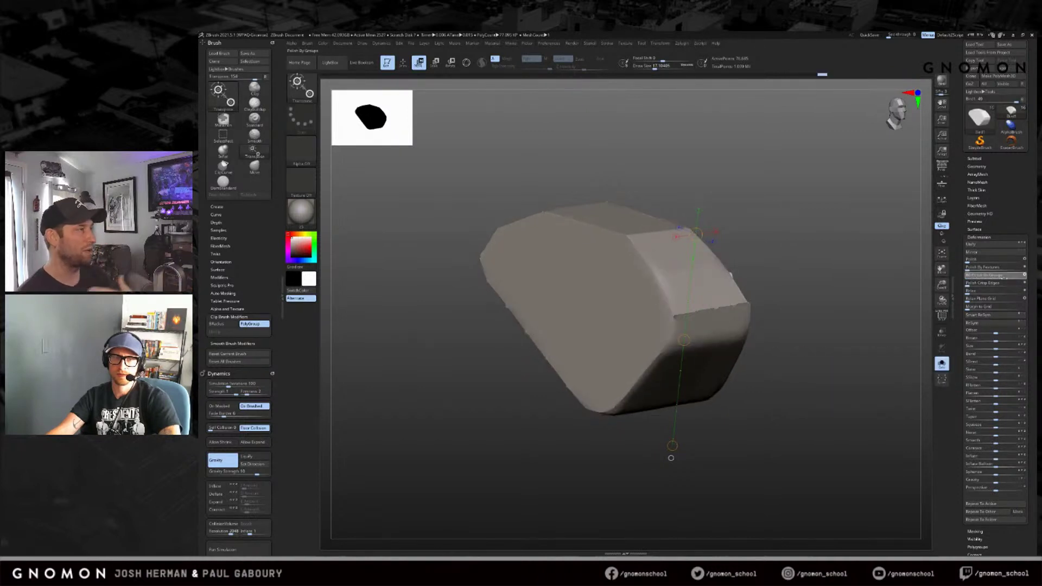
key("shift+f")
mouse_move(814, 271)
left_mouse_down()
mouse_move(854, 272)
mouse_move(854, 294)
left_mouse_up()
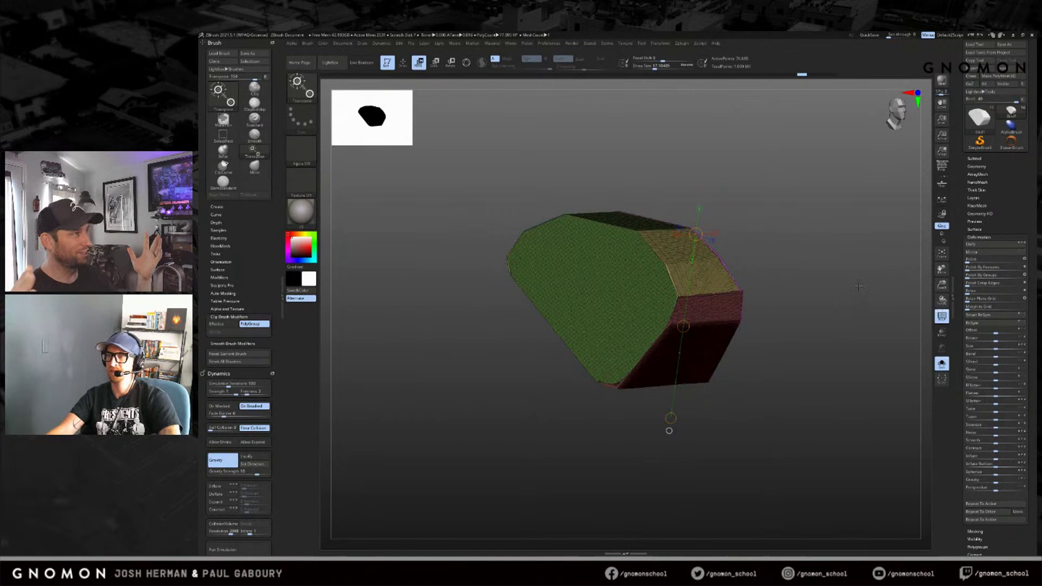
Step: Return to the head with the masked polish, hide its polygroups, and clear the mask
key("shift+f")
mouse_move(858, 286)
left_mouse_down()
mouse_move(864, 291)
mouse_move(850, 274)
mouse_move(856, 289)
left_mouse_up()
key("ctrl")
key("ctrl")
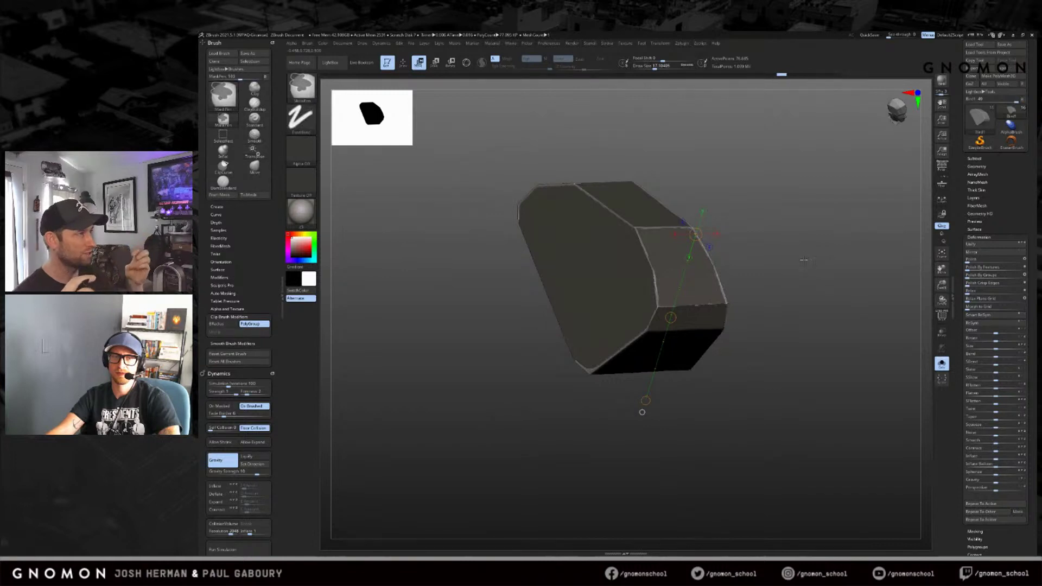
left_click(431, 328, "ctrl")
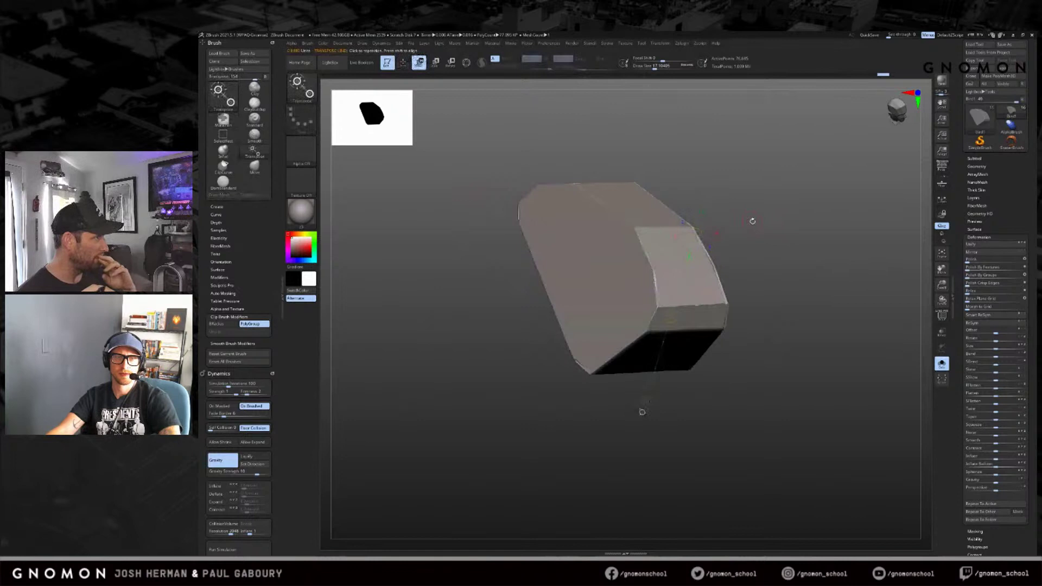
Step: Show the polygroups and examine the topology along the borders between the clipped faces up close
key("q")
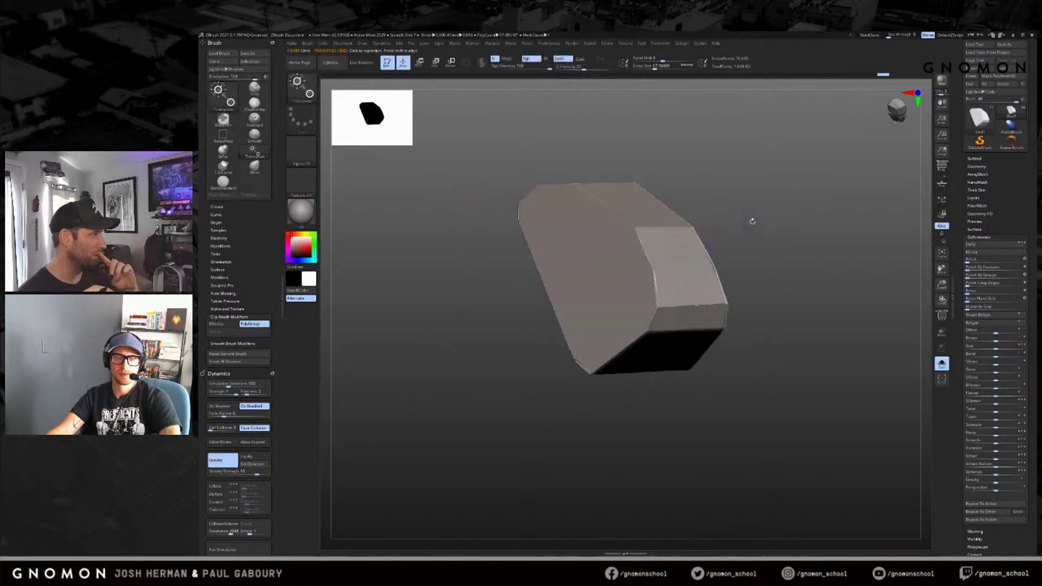
key("w")
key("shift+f")
key("f")
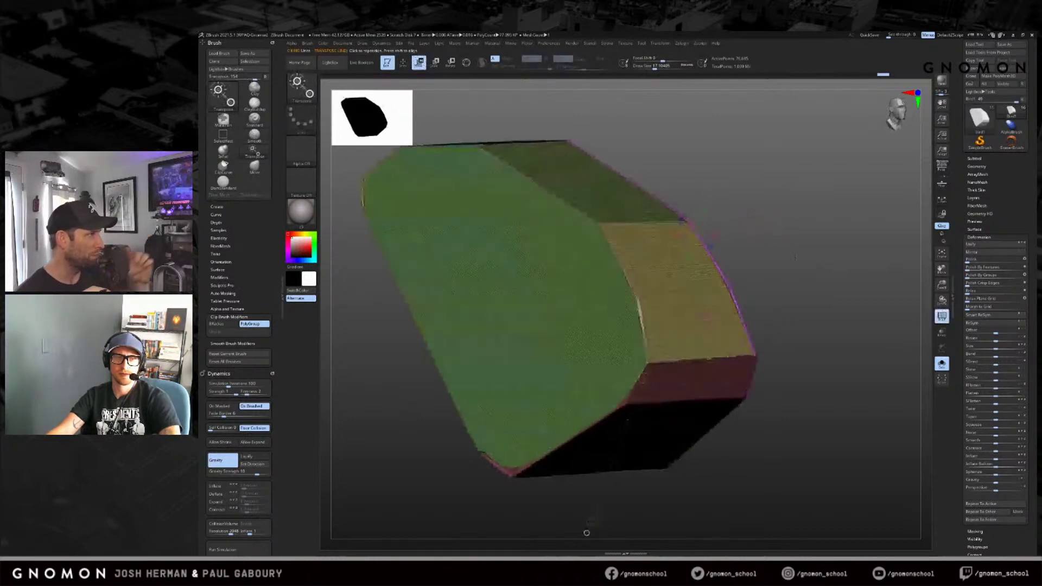
key("q")
left_click_drag(789, 256, 847, 211)
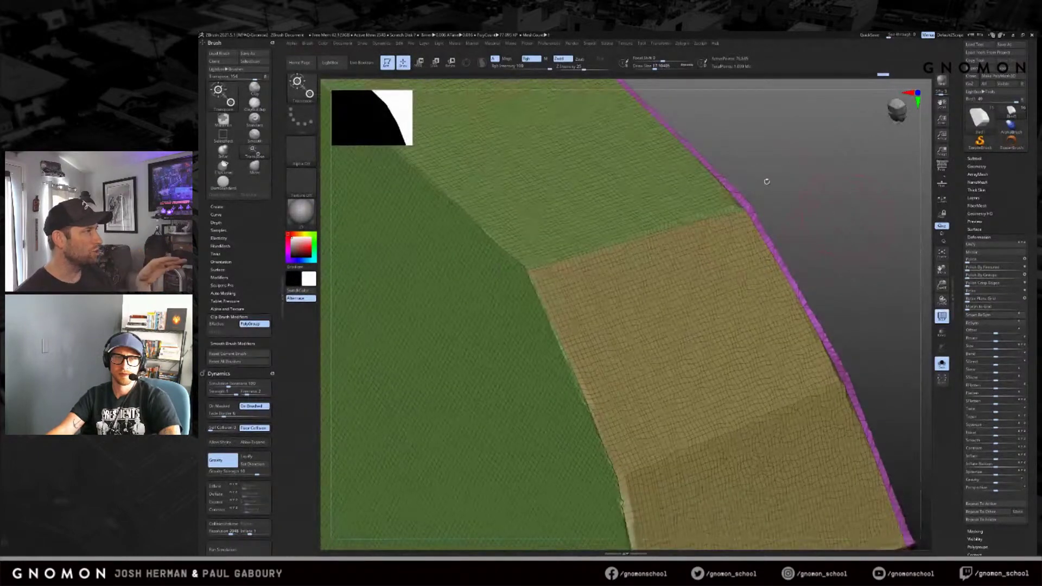
key("shift")
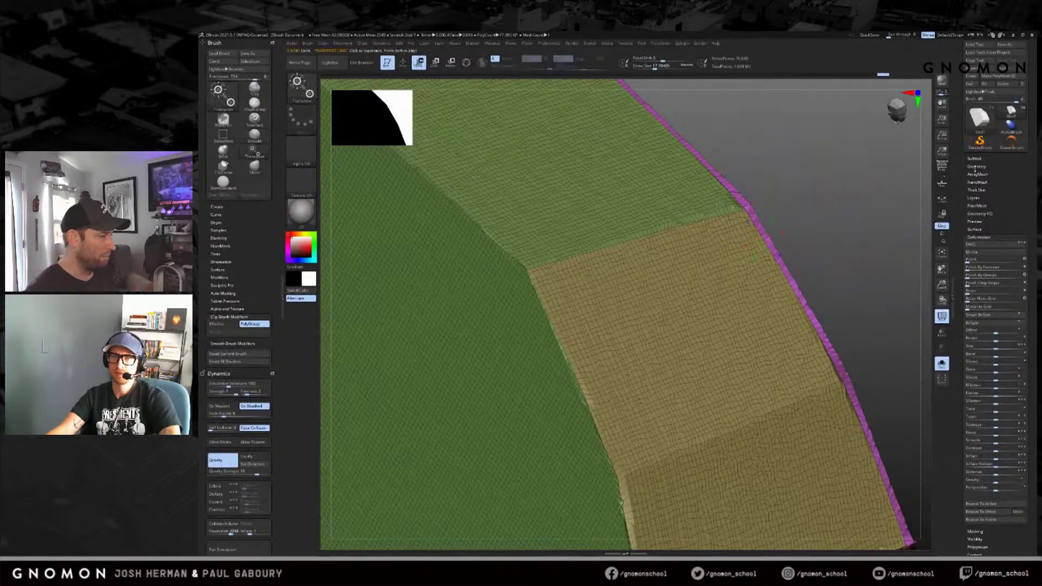
Step: Open the Smooth brush modifiers and change the Weighted Smooth Mode of the Smooth brush
left_click(976, 166)
left_click(977, 167)
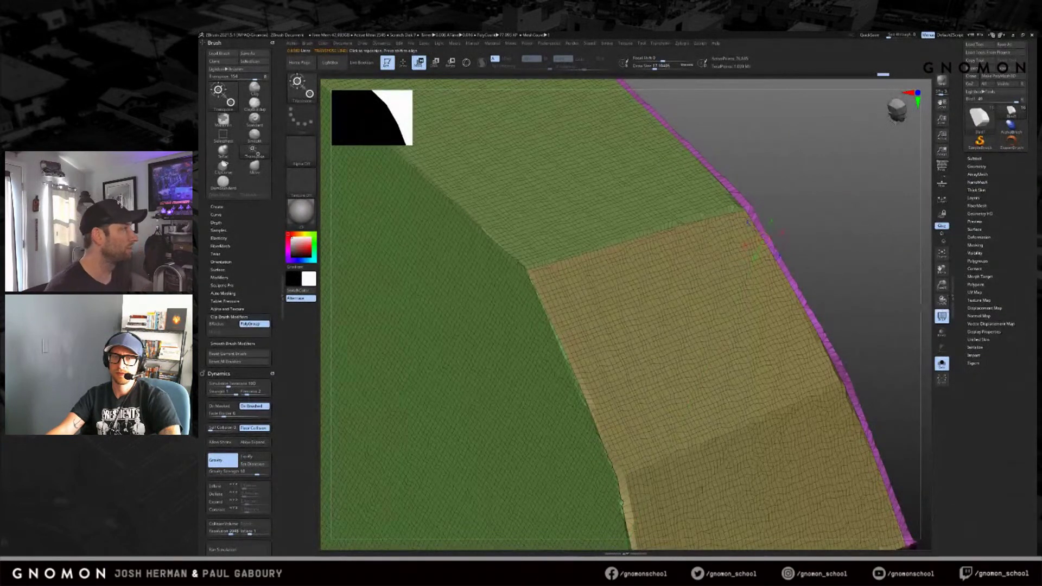
key("w")
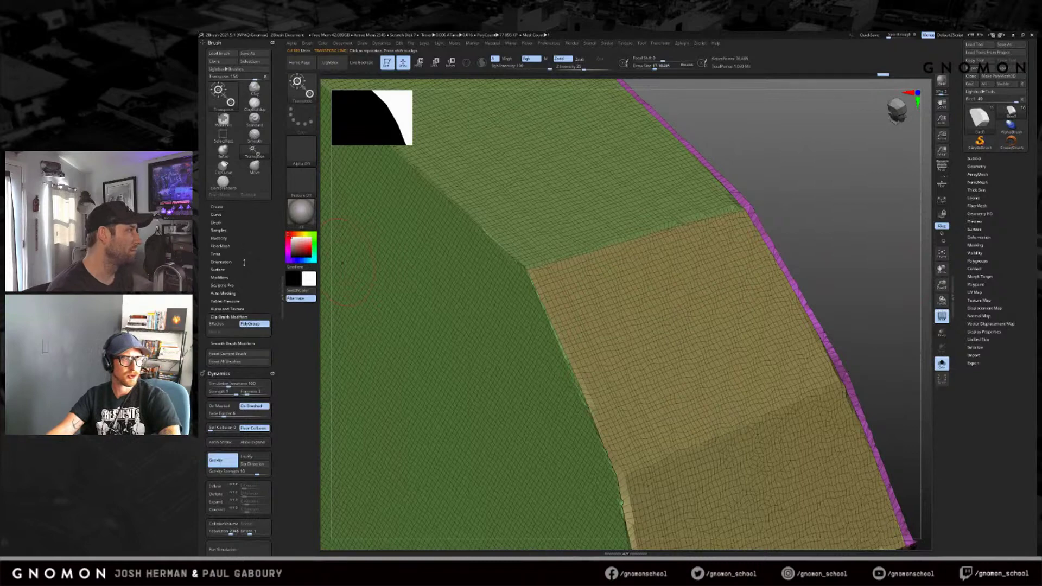
left_click(228, 343)
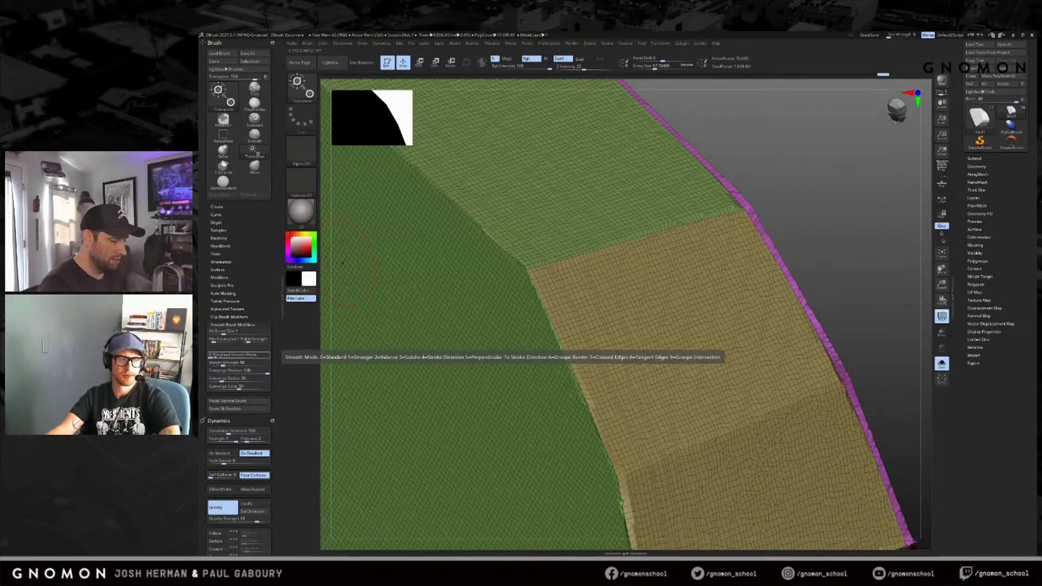
left_click(214, 354)
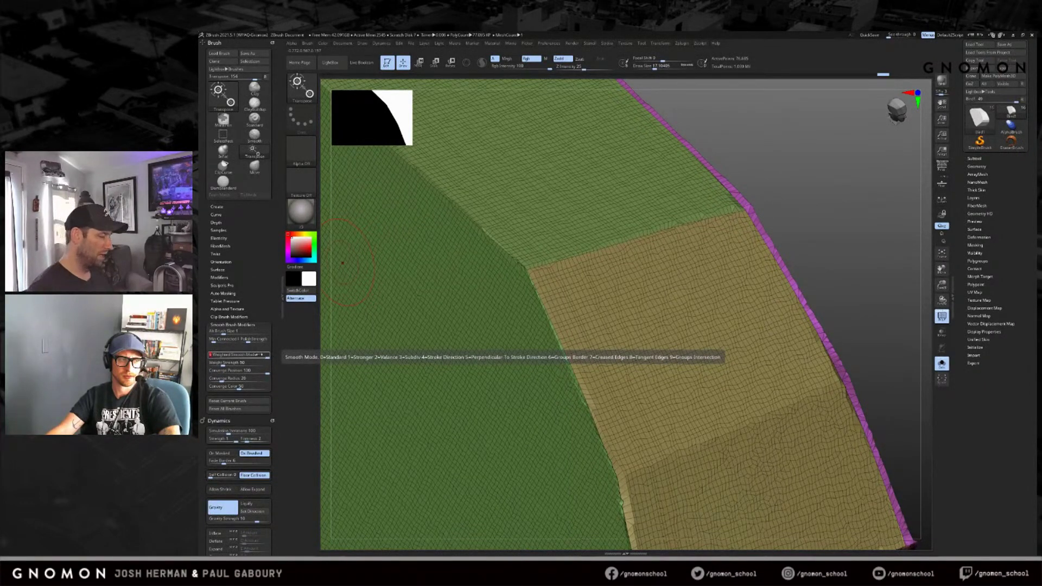
key("shift")
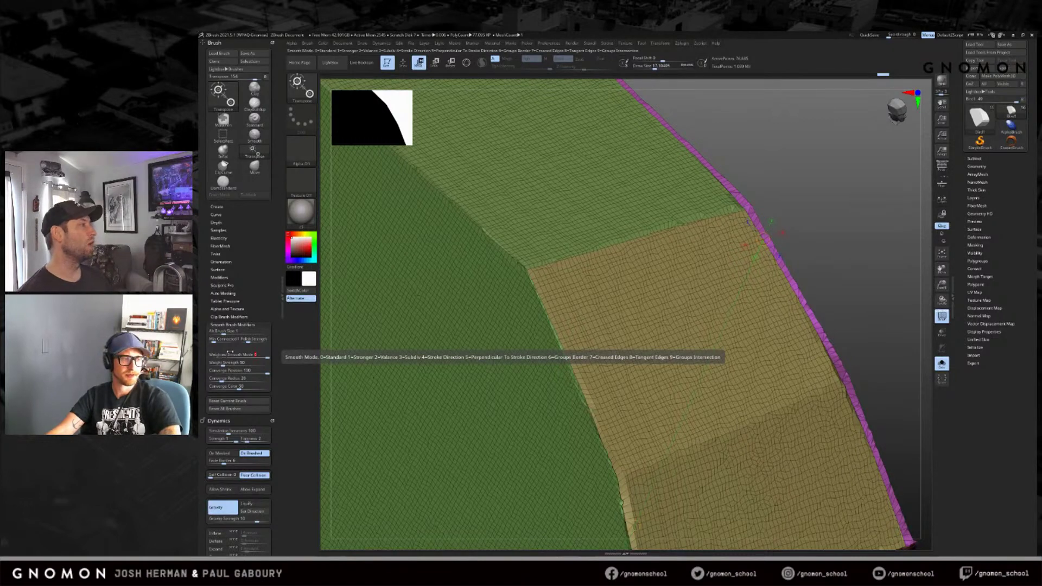
left_click(223, 355)
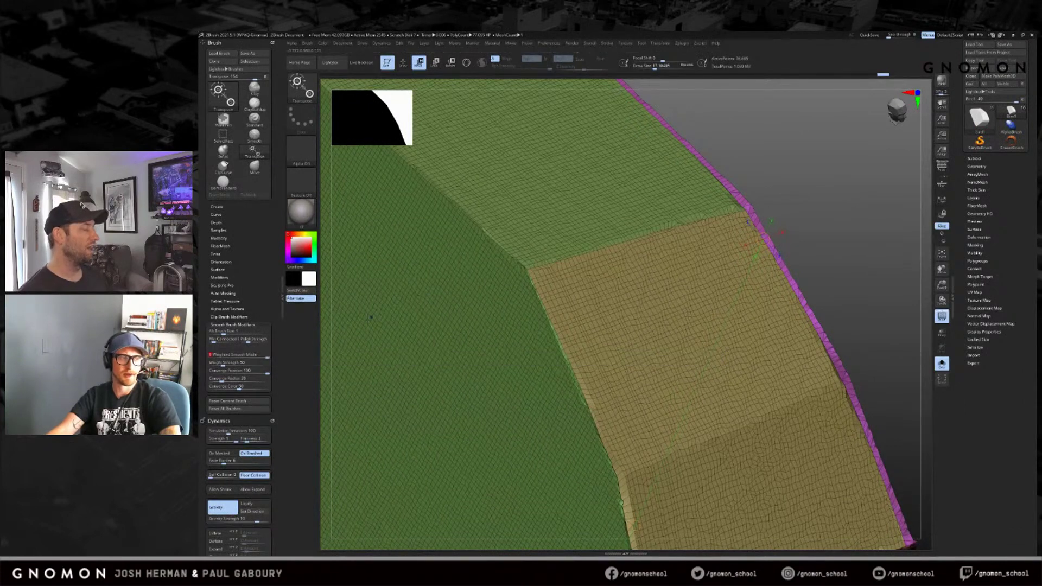
key("q")
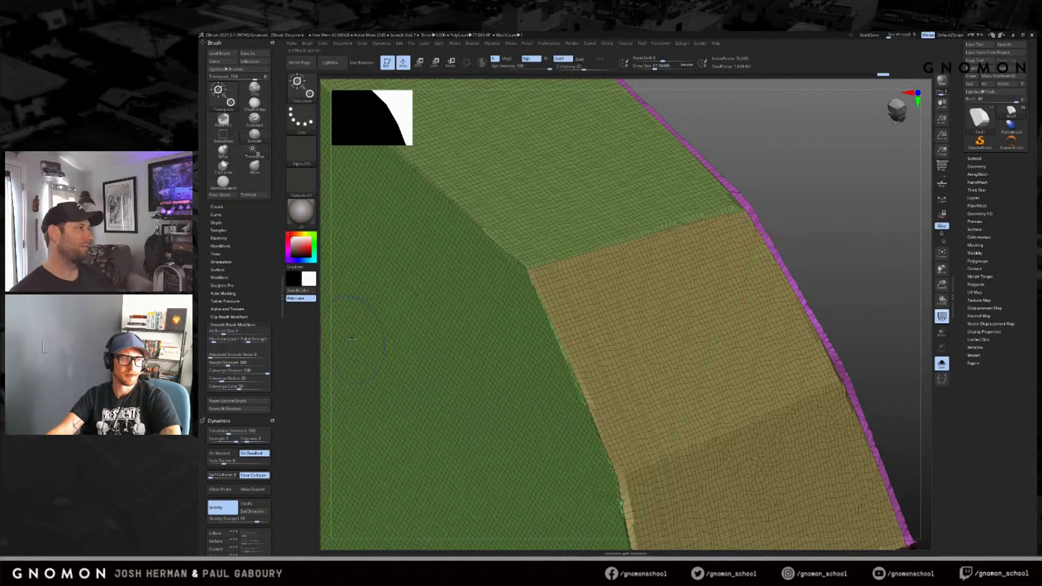
key("w")
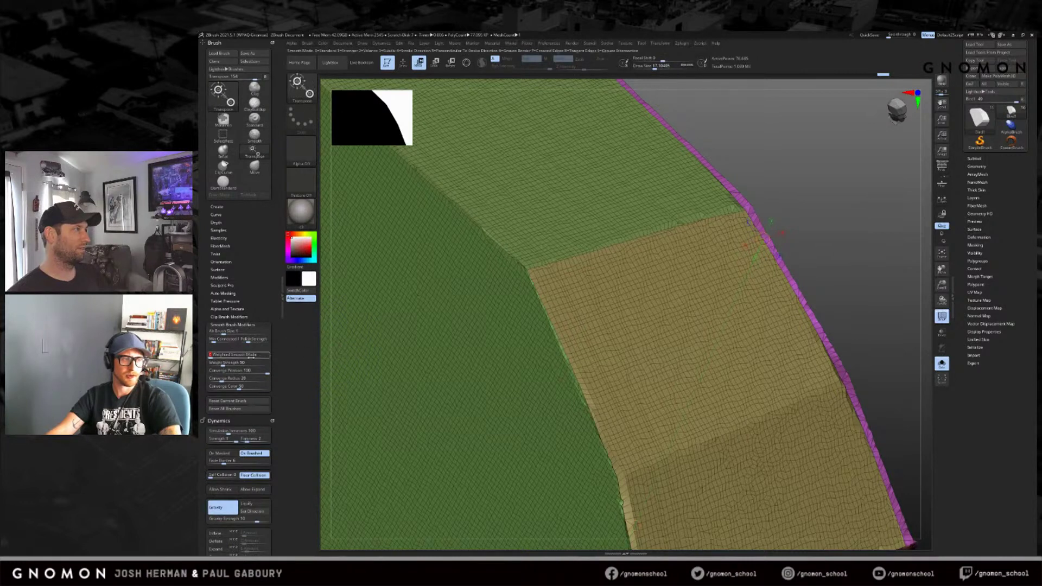
key("q")
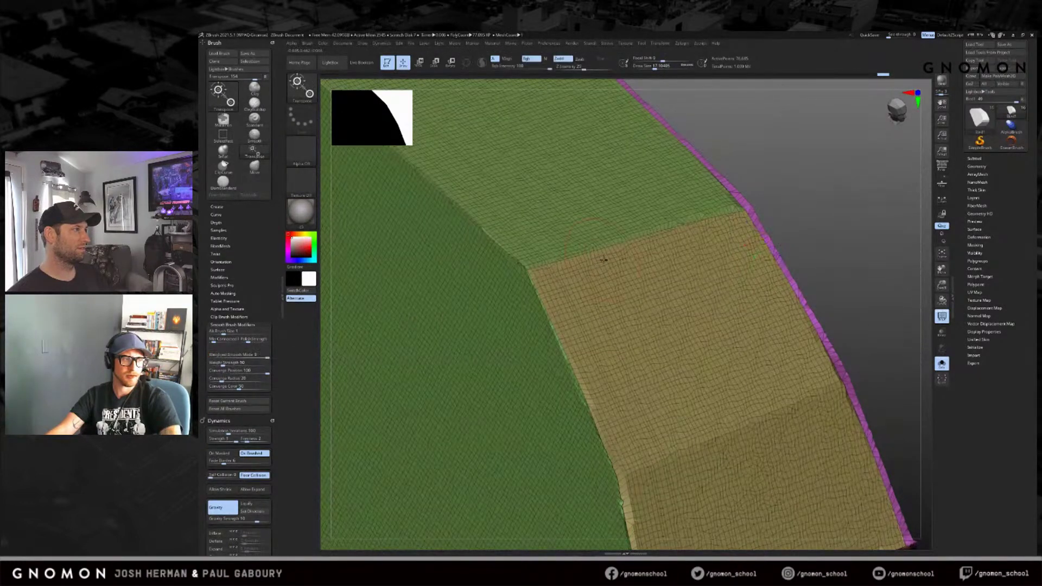
key("w")
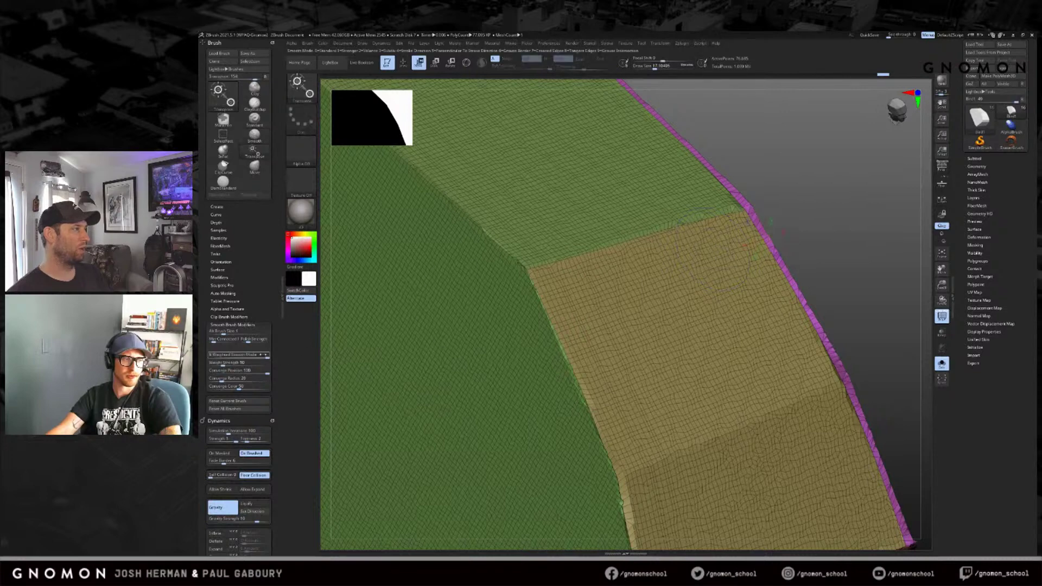
key("q")
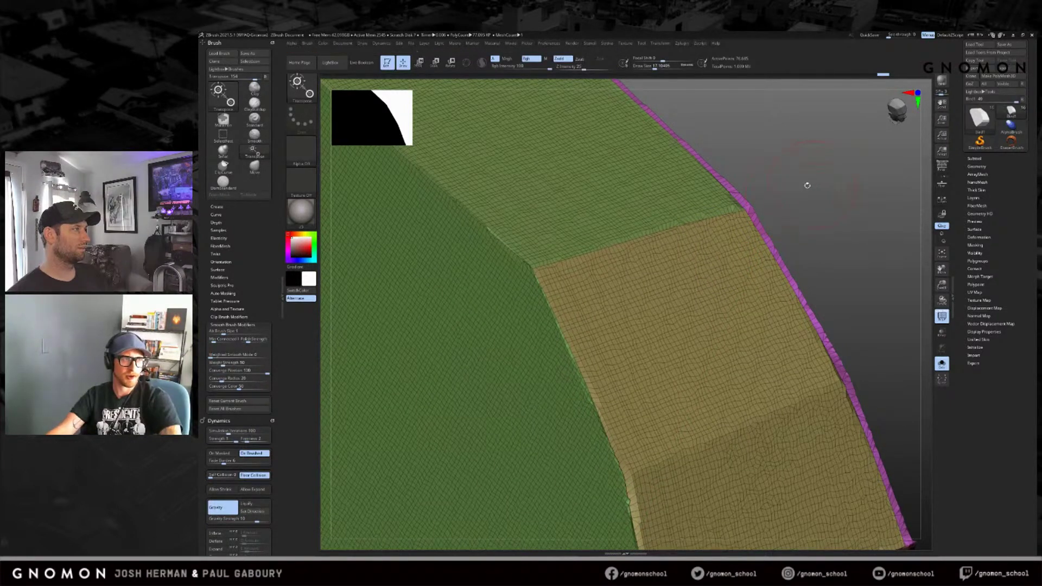
key("shift")
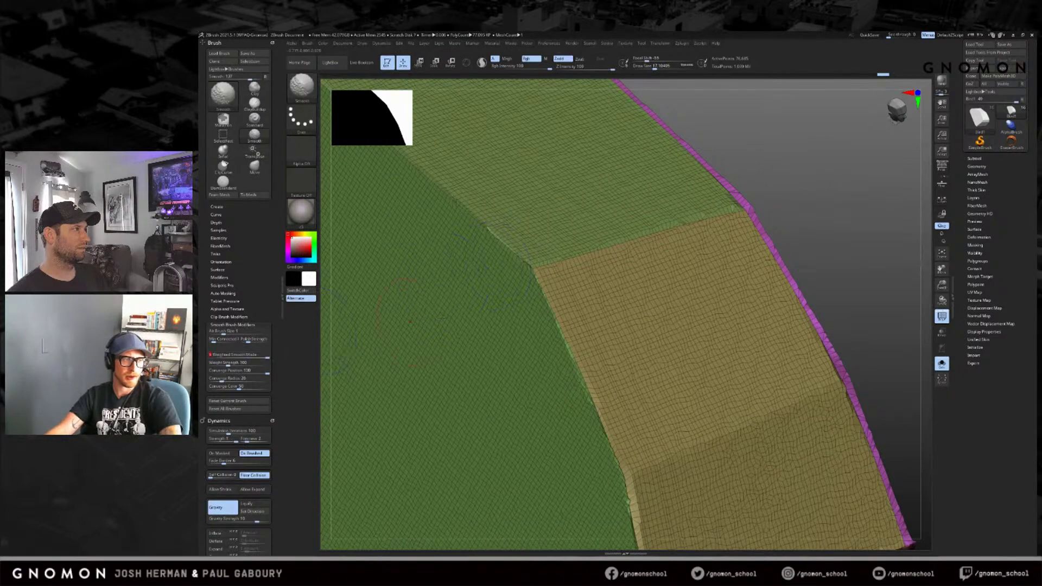
Step: Resize the Smooth brush and smooth the head's surface around the corner where the side, top and front polygroups meet
key("w")
right_click_drag(763, 239, 674, 252, "ctrl")
key("q")
key("s")
left_click(677, 253)
left_click_drag(677, 253, 672, 252, "shift")
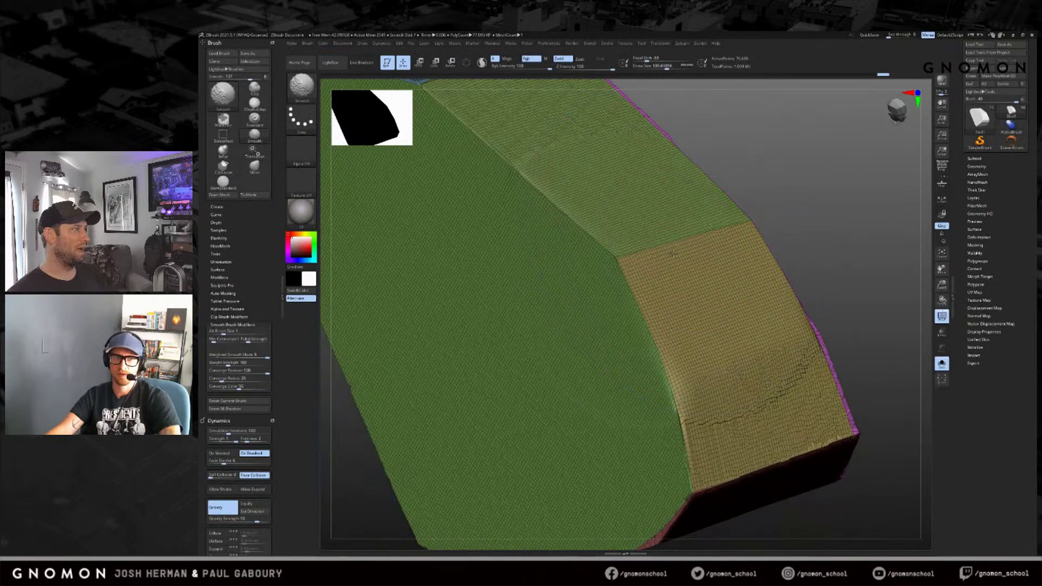
Step: Hide the polygroups, compare the head before and after the smoothing, and smooth the front face further
key("w")
key("f")
key("shift+f")
right_click_drag(808, 240, 859, 241)
key("ctrl+z")
key("ctrl+shift+z")
key("q")
left_click_drag(722, 420, 742, 370, "shift")
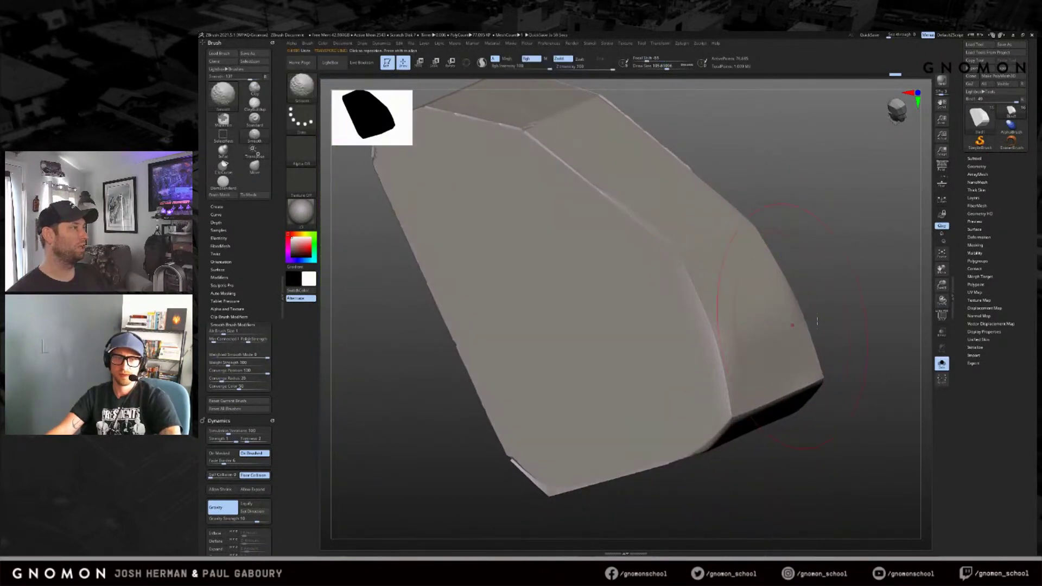
Step: Inspect the smoothed faces and borders of the head from several angles
right_click_drag(743, 369, 862, 286)
right_click_drag(850, 226, 791, 279)
key("shift")
right_click_drag(661, 267, 732, 249)
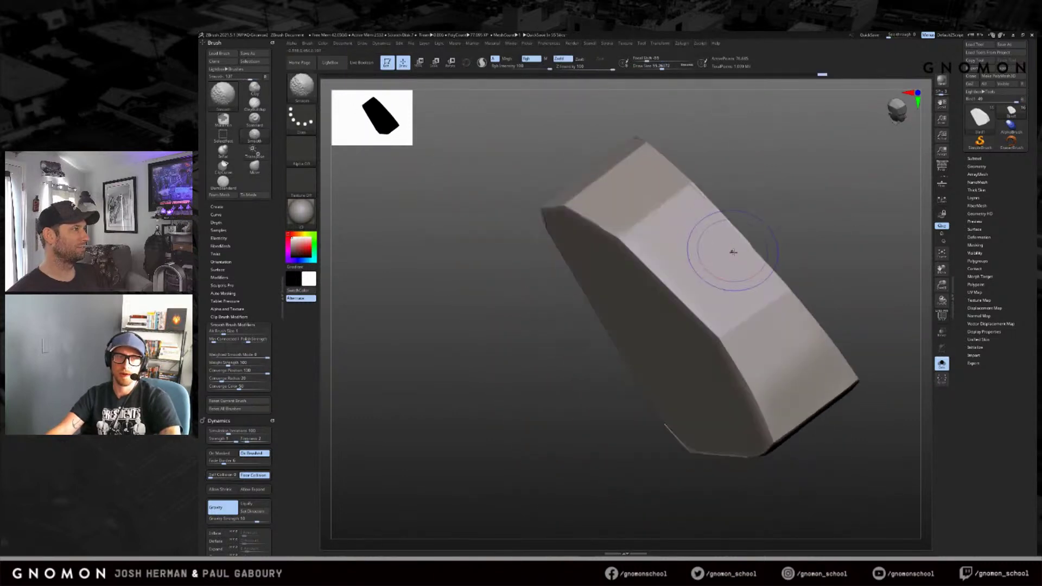
right_click_drag(821, 252, 668, 226)
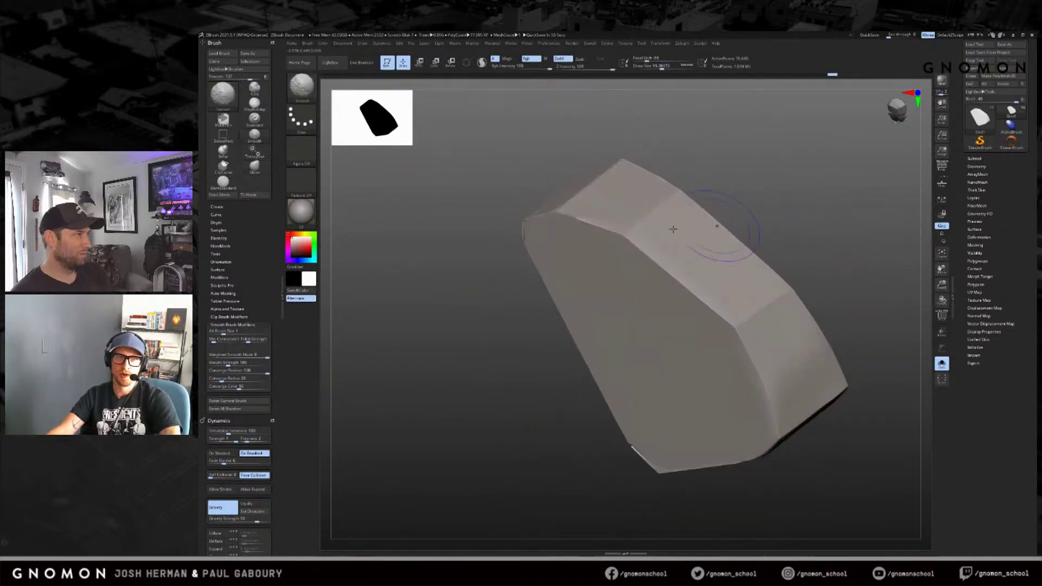
right_click_drag(723, 314, 825, 275)
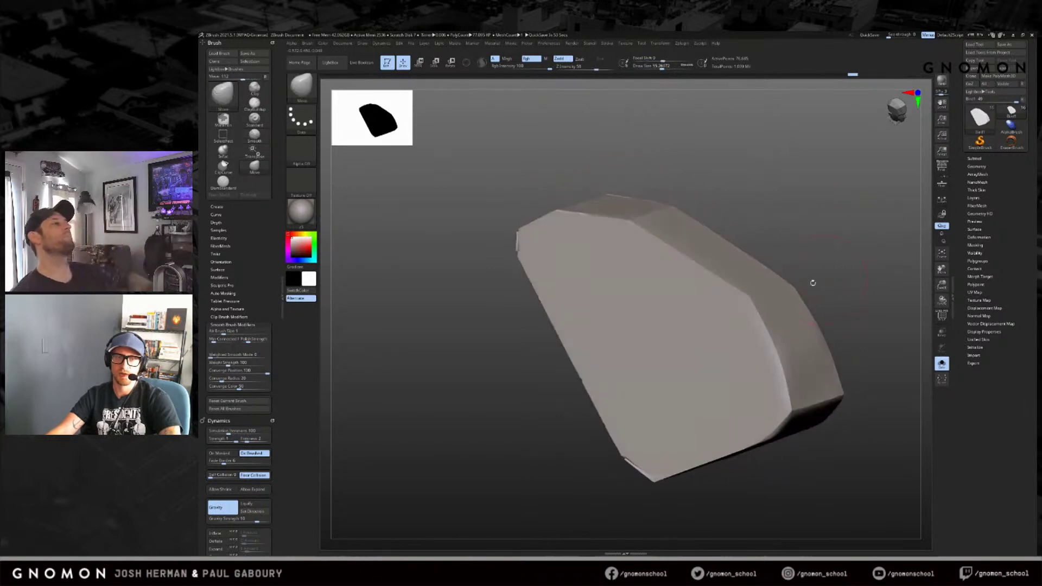
Step: Undo a Move brush test on the head's end face, smooth that face and its borders, and check the result from the side
mouse_move(813, 349)
right_mouse_down()
mouse_move(628, 333)
mouse_move(649, 317)
right_mouse_up()
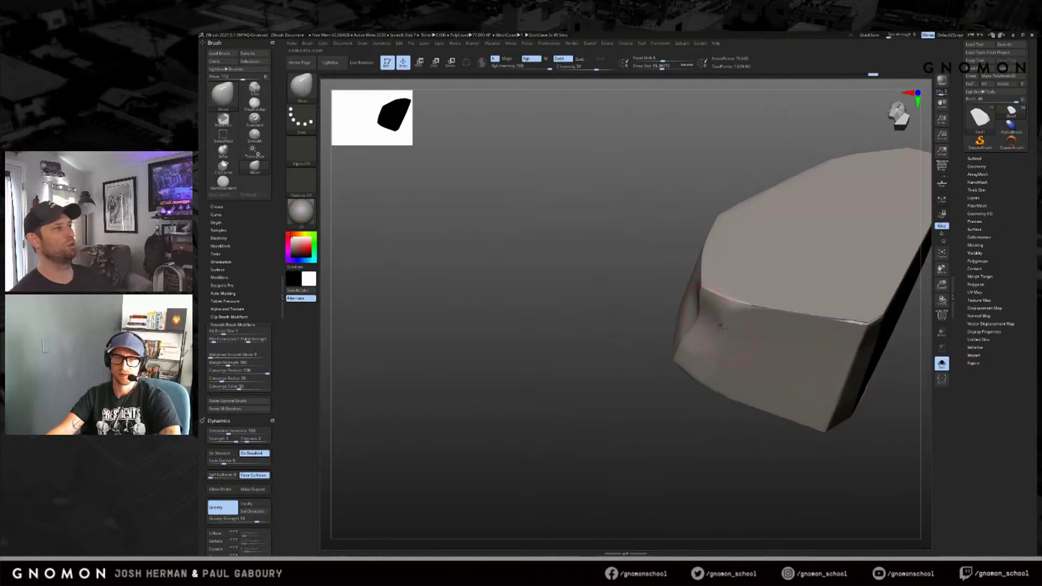
key("ctrl")
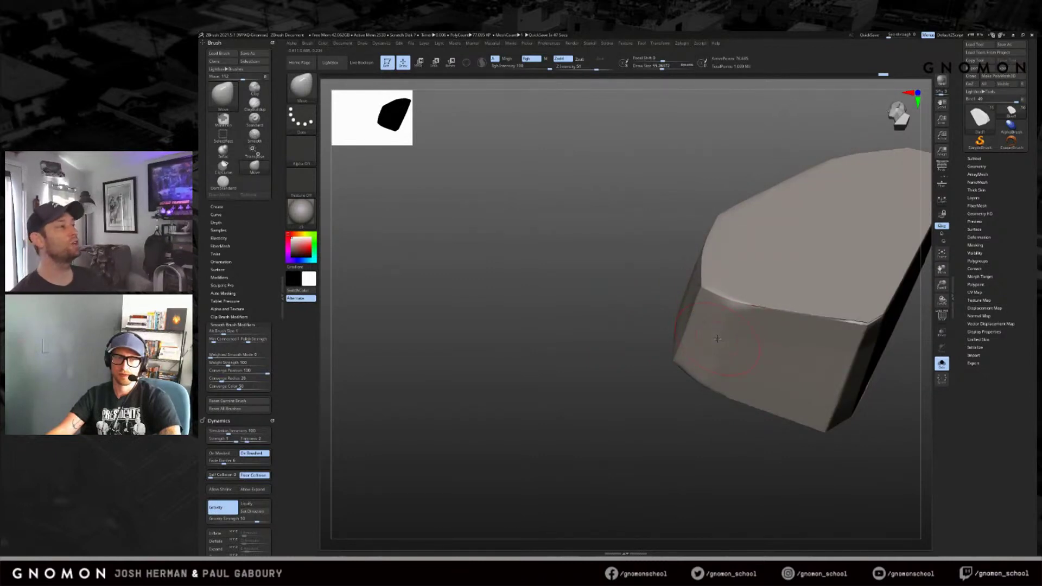
left_click_drag(689, 342, 758, 343, "shift")
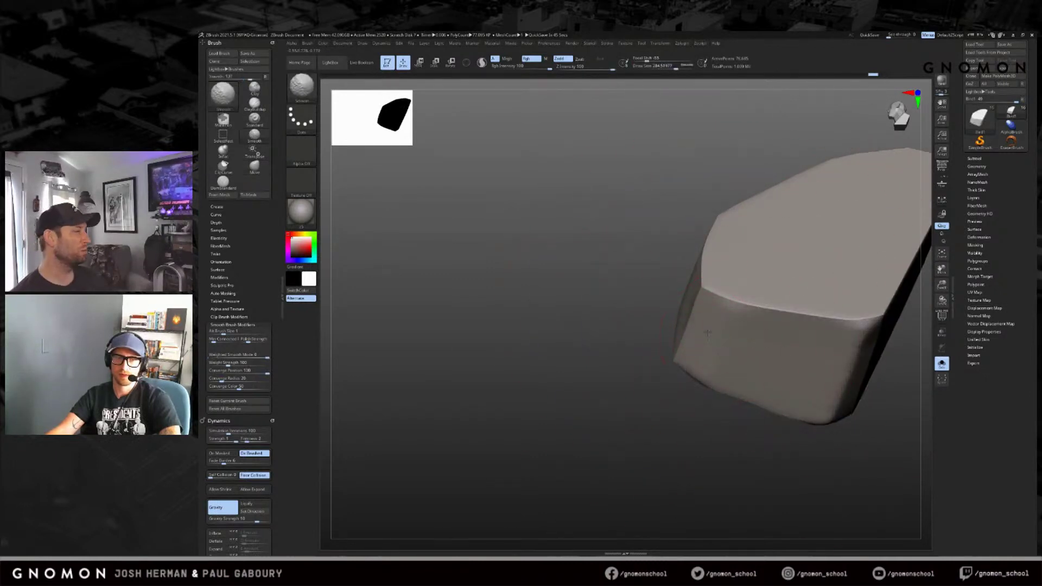
right_click_drag(675, 390, 711, 365)
mouse_move(840, 390)
right_mouse_down()
mouse_move(823, 365)
mouse_move(744, 353)
right_mouse_up()
key("shift")
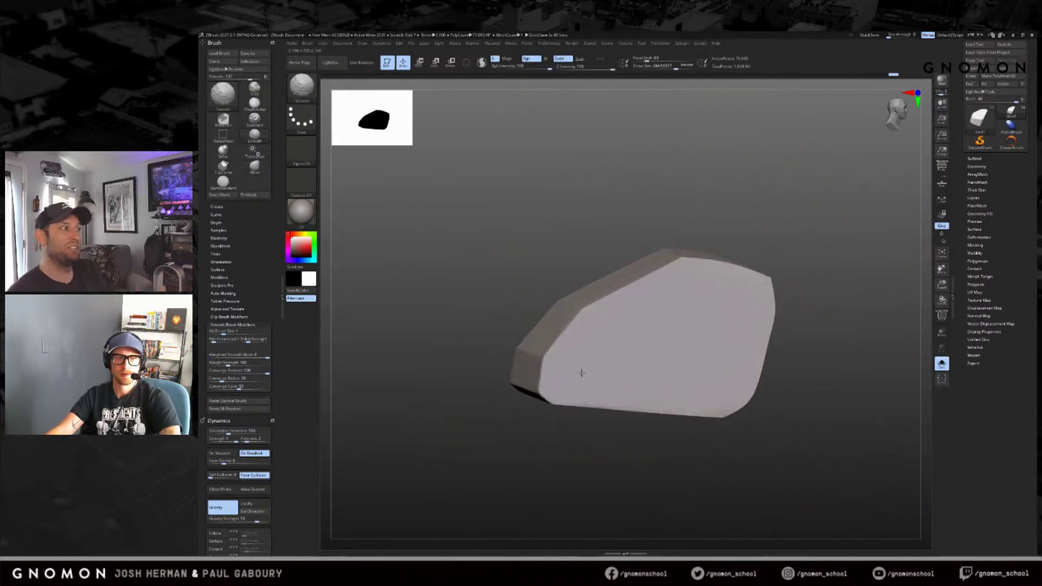
mouse_move(644, 434)
right_mouse_down()
mouse_move(691, 470)
mouse_move(624, 348)
mouse_move(564, 329)
mouse_move(842, 330)
mouse_move(842, 307)
mouse_move(842, 317)
right_mouse_up()
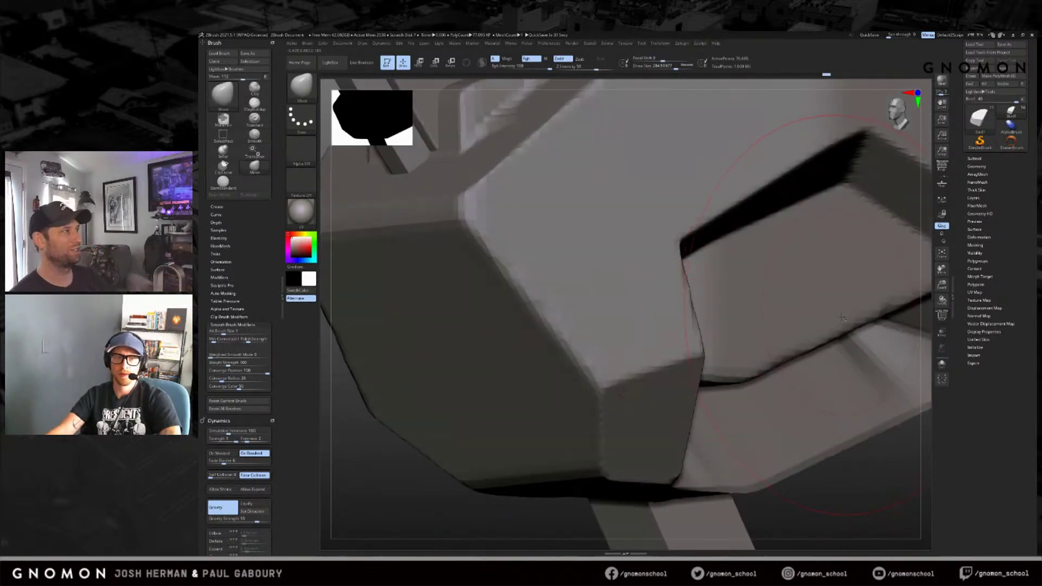
right_click_drag(870, 456, 792, 290, "ctrl")
right_click_drag(792, 290, 879, 302)
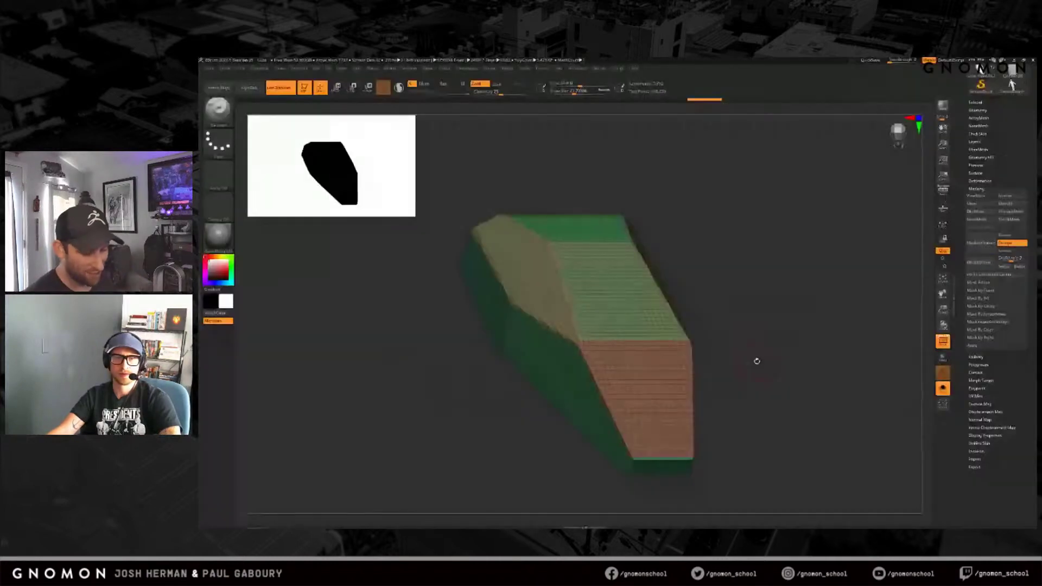
Step: Open the head block in the PolyGroupIt plugin, enlarge its window and orient the model for placing seeds
right_click_drag(757, 361, 729, 380)
left_click(599, 68)
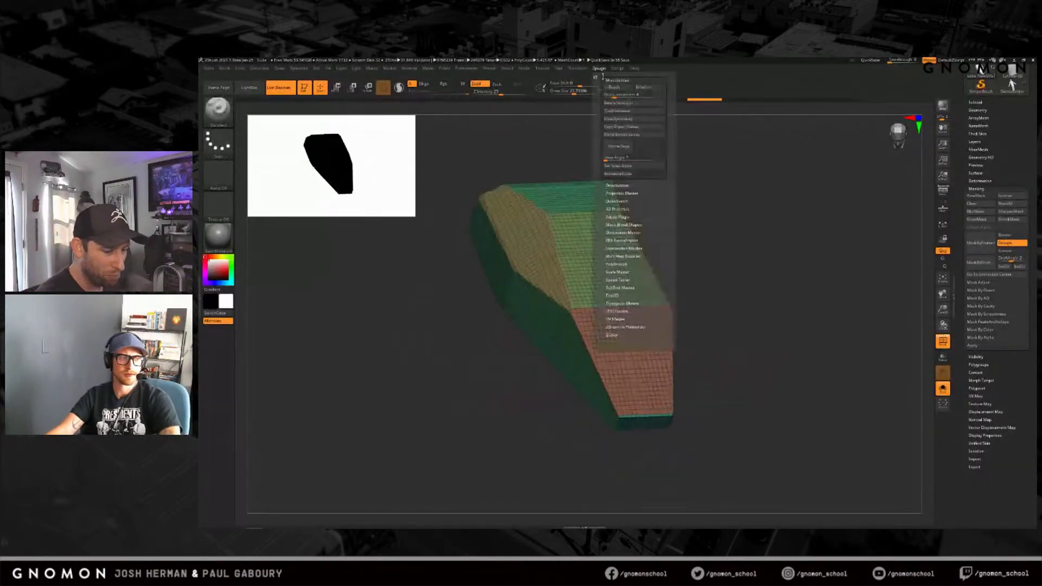
left_click(617, 80)
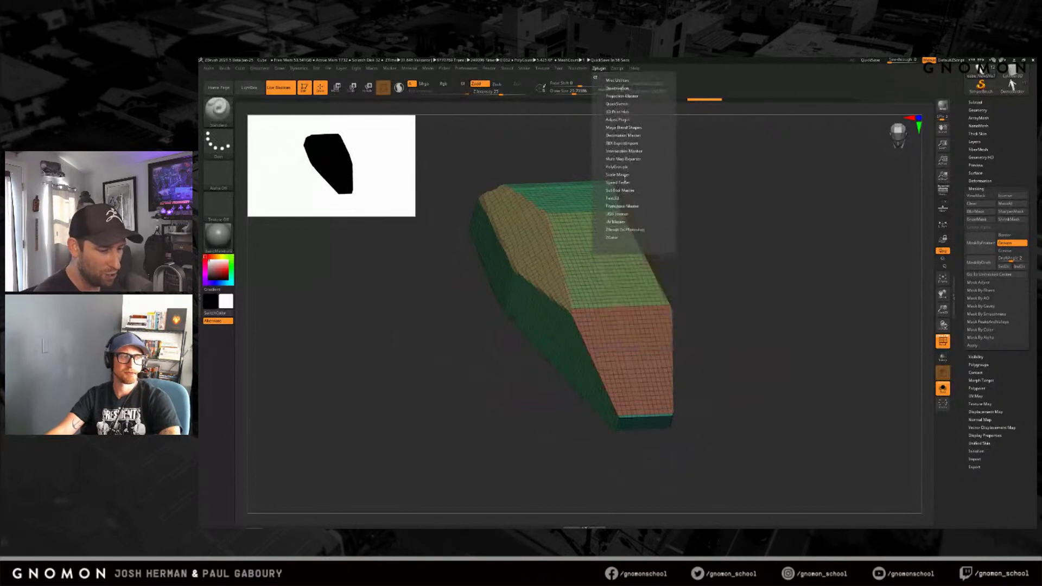
left_click(624, 167)
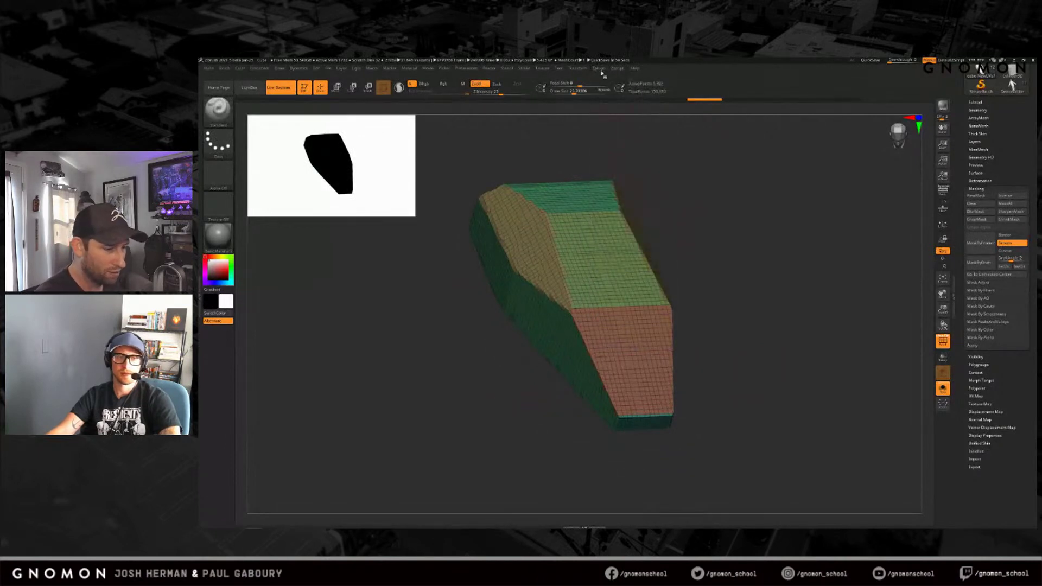
left_click(600, 69)
left_click(624, 174)
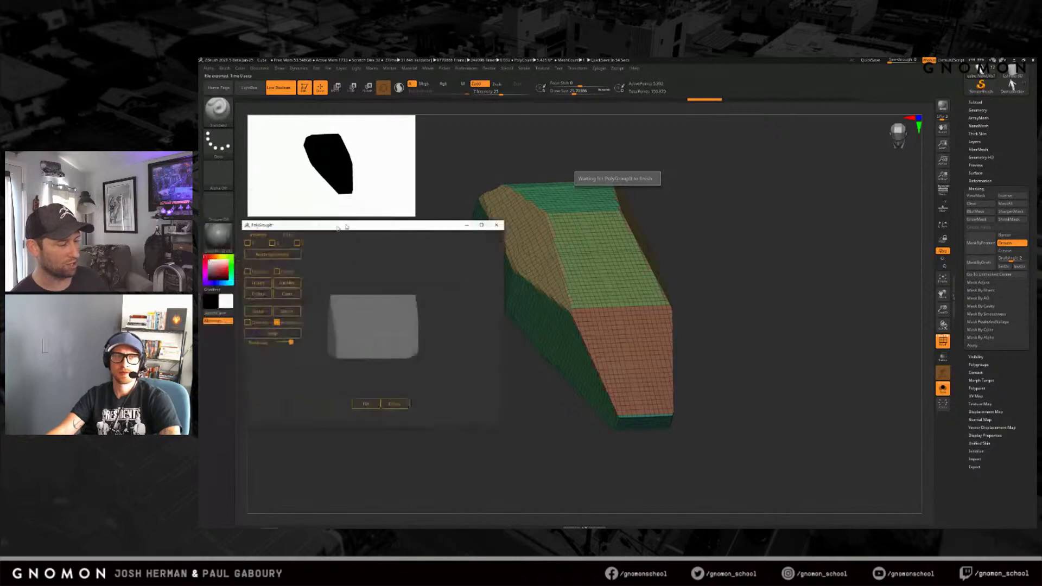
left_click_drag(510, 162, 416, 123)
left_click_drag(584, 317, 875, 489)
left_click_drag(728, 398, 770, 412)
left_click_drag(774, 359, 738, 348)
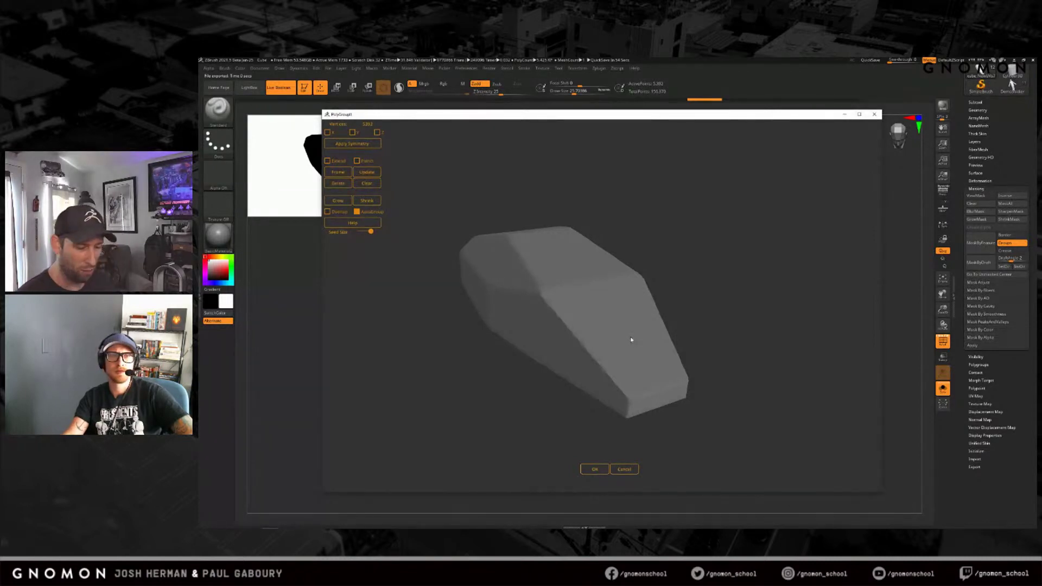
Step: Place PolyGroupIt seeds on the sloped front face, the top face and one side's faces, adjusting their spread to fill each face
left_click(605, 349)
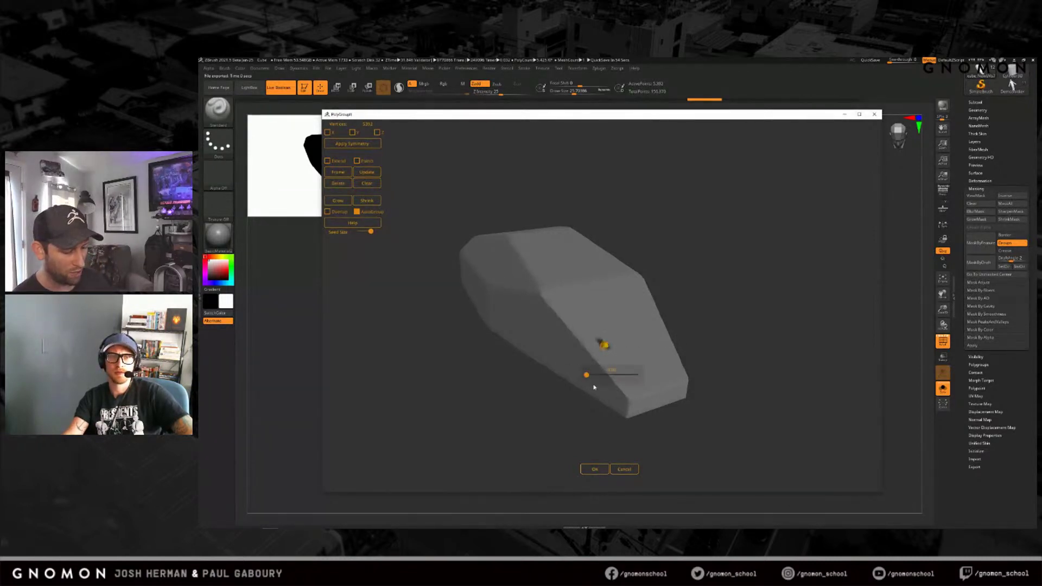
left_click_drag(587, 376, 628, 346)
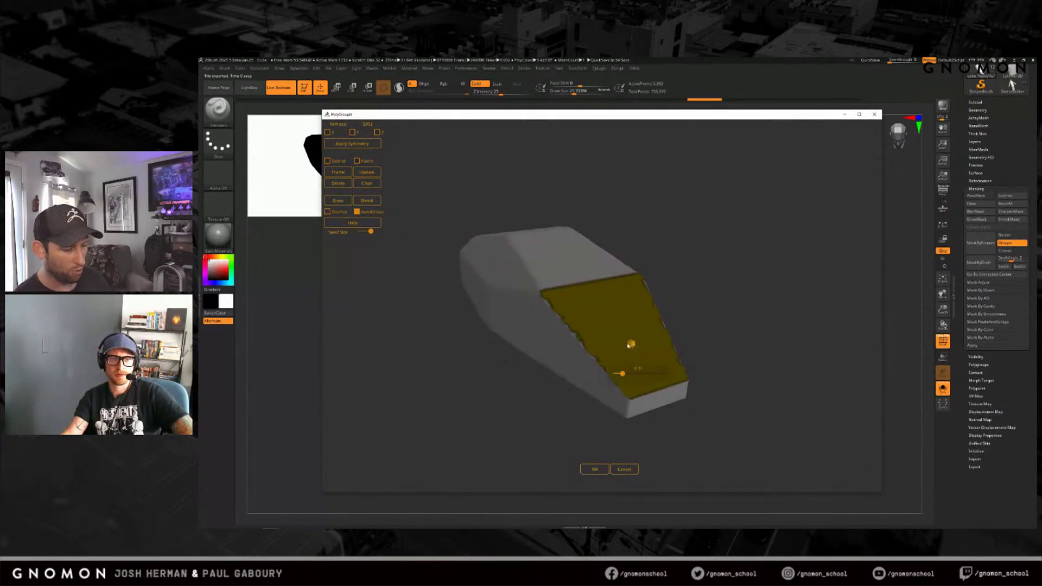
left_click(566, 266)
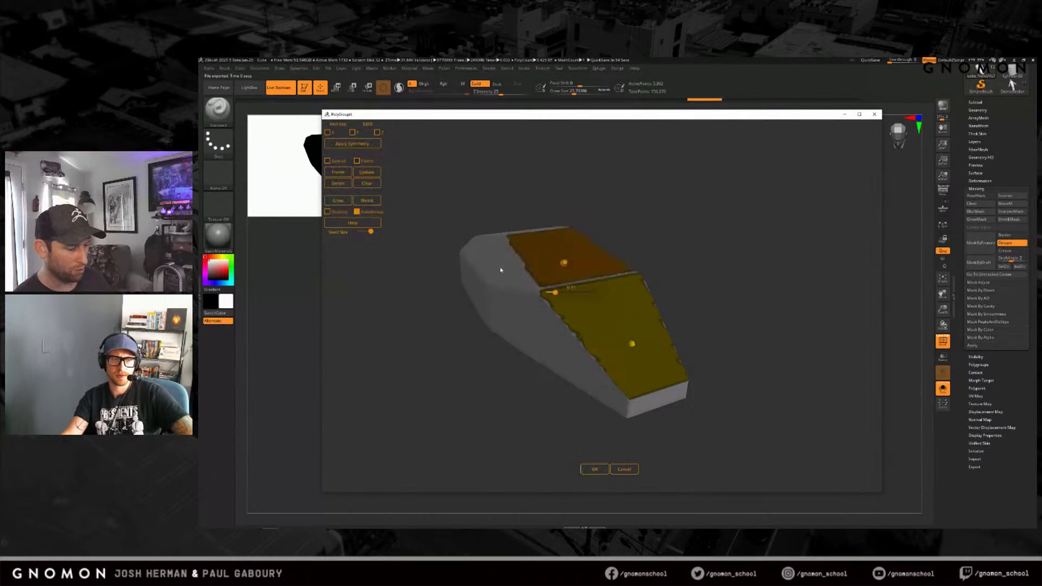
left_click(502, 267)
left_click(569, 355)
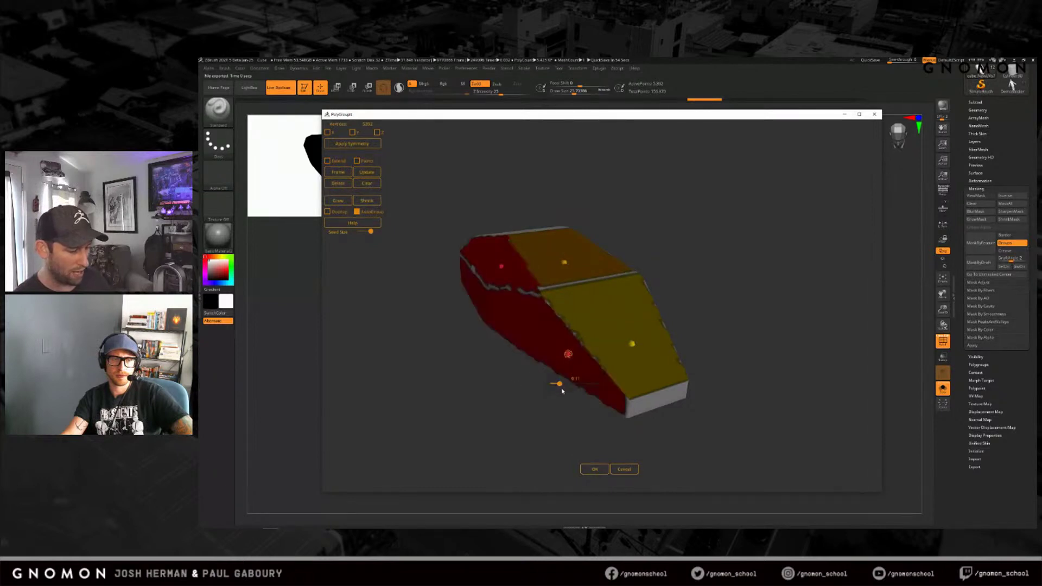
left_click_drag(557, 384, 441, 380)
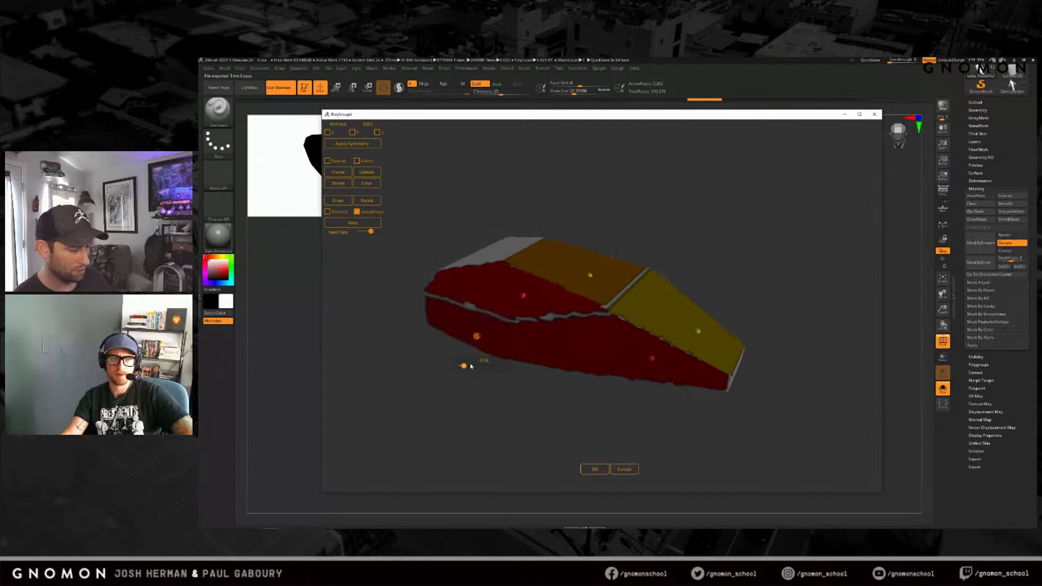
Step: Add PolyGroupIt seeds to the head's rear end and the sloped face above it, covering the strip between them
left_click_drag(392, 290, 523, 325)
left_click(493, 315)
left_click_drag(402, 376, 482, 347)
left_click(508, 369)
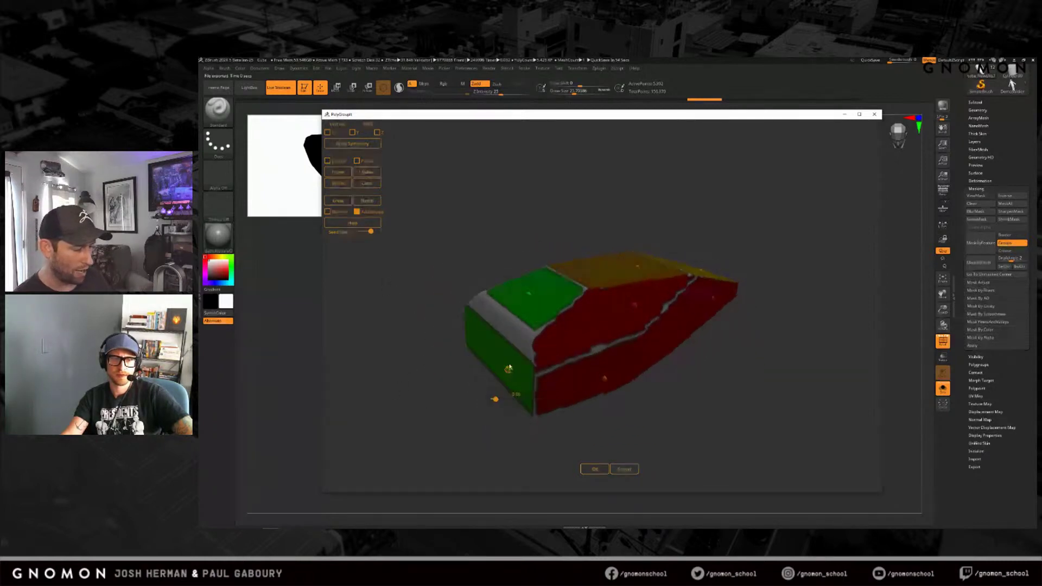
left_click(497, 325)
left_click_drag(493, 355, 492, 355)
Step: Place PolyGroupIt seeds on the faces of the head's opposite side
left_click_drag(343, 385, 699, 327)
left_click(629, 326)
left_click(556, 306)
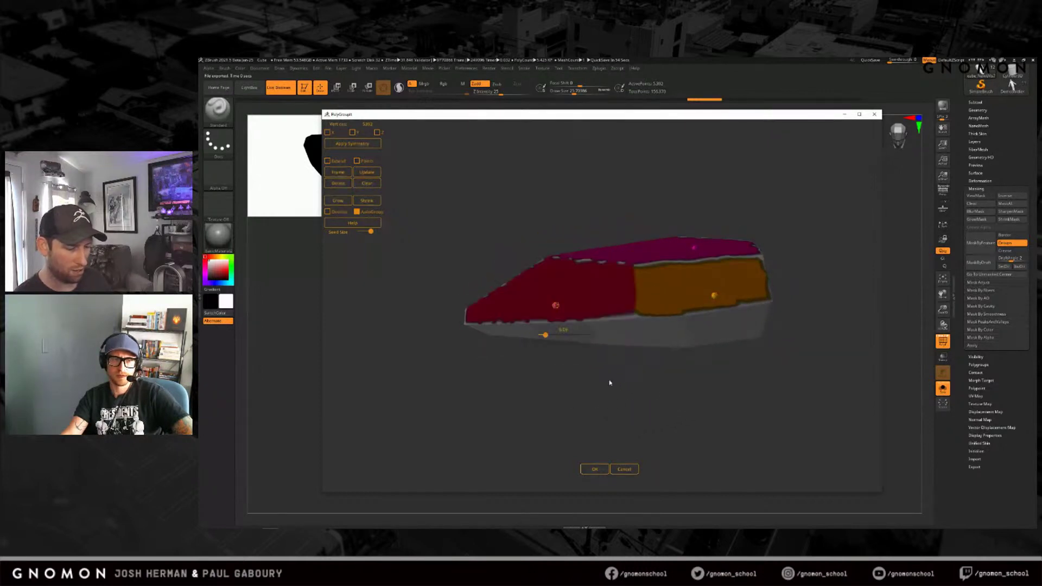
Step: Place seeds on the remaining ungrouped faces along the head's lower part and adjust how far each group spreads
left_click_drag(610, 383, 640, 330)
left_click(654, 341)
left_click_drag(644, 372, 636, 371)
left_click(720, 331)
left_click_drag(702, 362, 709, 361)
left_click(553, 363)
left_click_drag(546, 413, 776, 425)
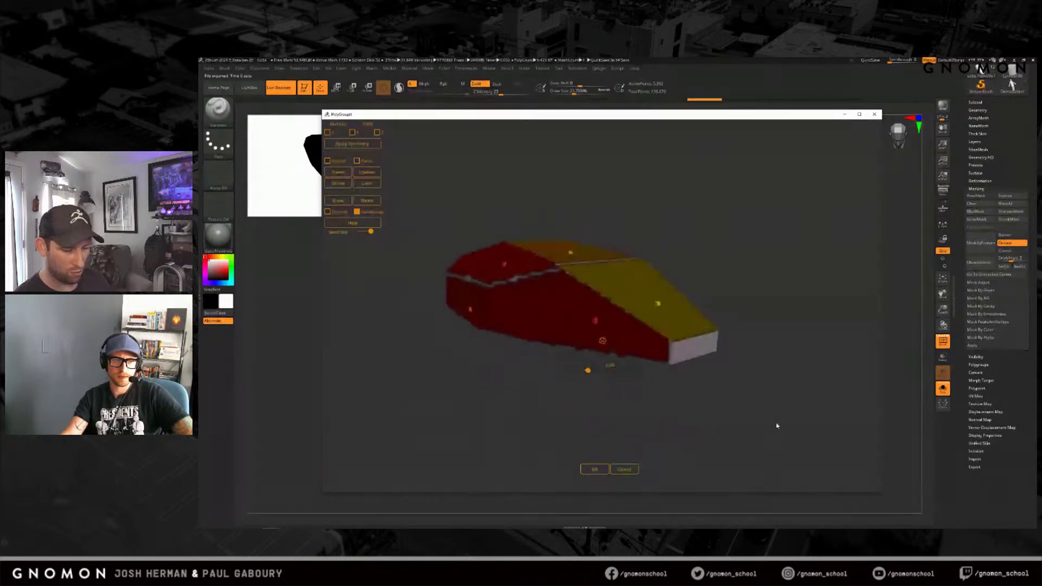
Step: Place a seed on the small front tip face, check the groups all around and apply the polygroups to the head
left_click(688, 345)
left_click_drag(731, 399, 574, 384)
left_click_drag(705, 399, 773, 356)
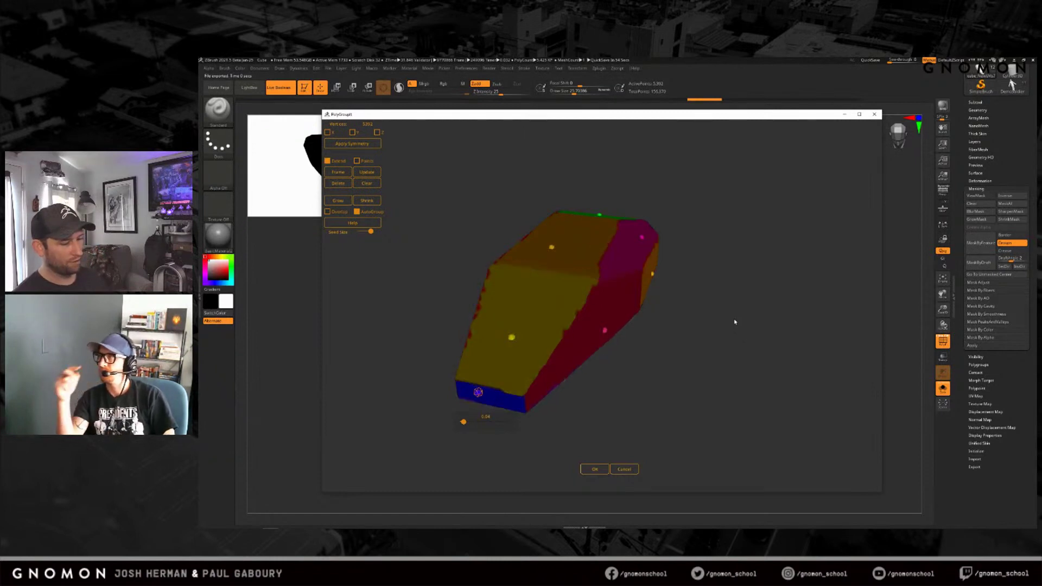
left_click(595, 468)
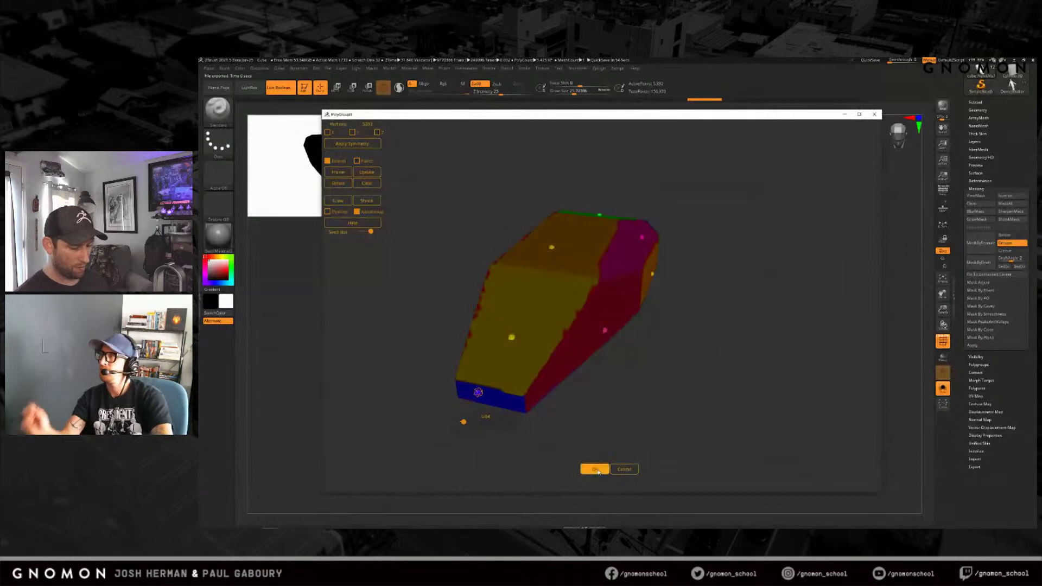
left_click(595, 469)
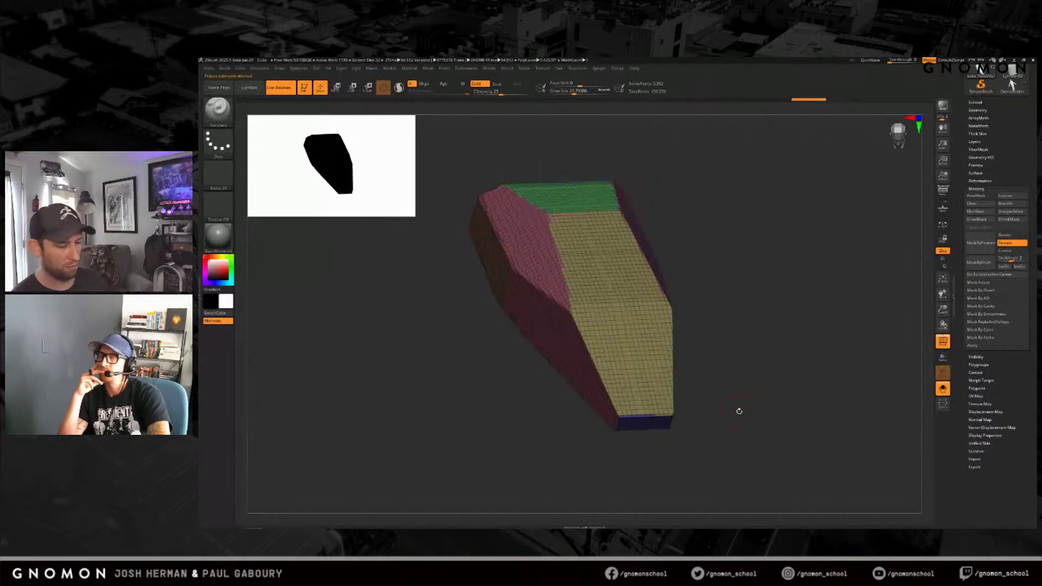
Step: Check the new polygroups, open the deformation settings and view the head from the side without the polygroup display
left_click_drag(724, 414, 684, 440)
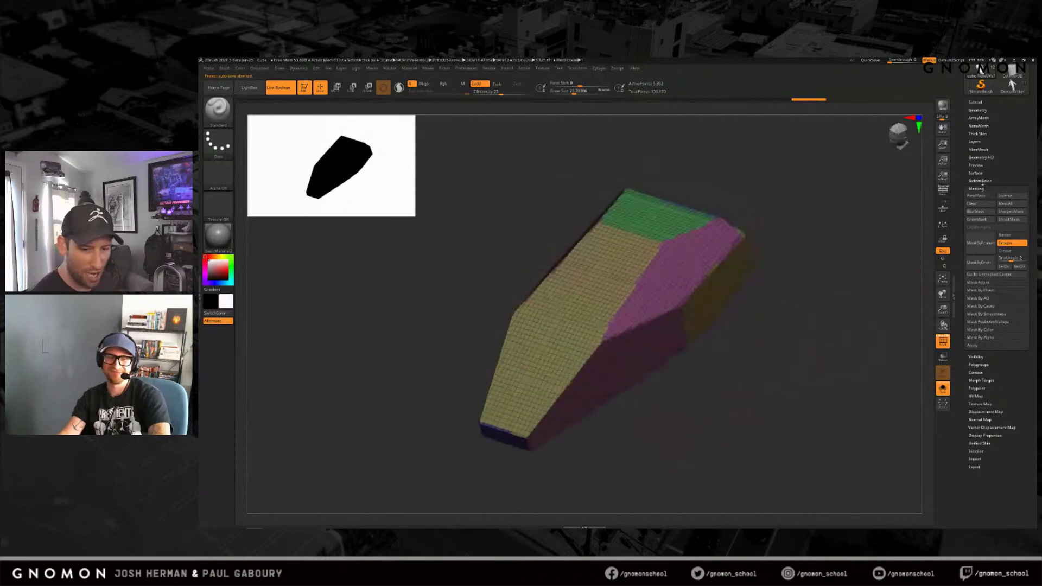
left_click(979, 181)
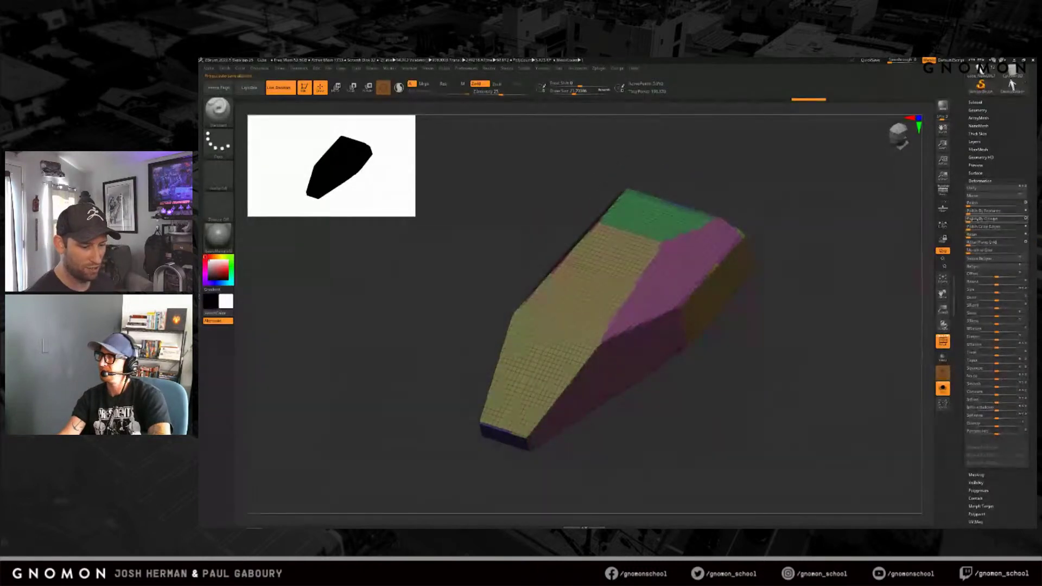
key("shift+f")
left_click_drag(749, 407, 796, 416)
right_click(979, 226)
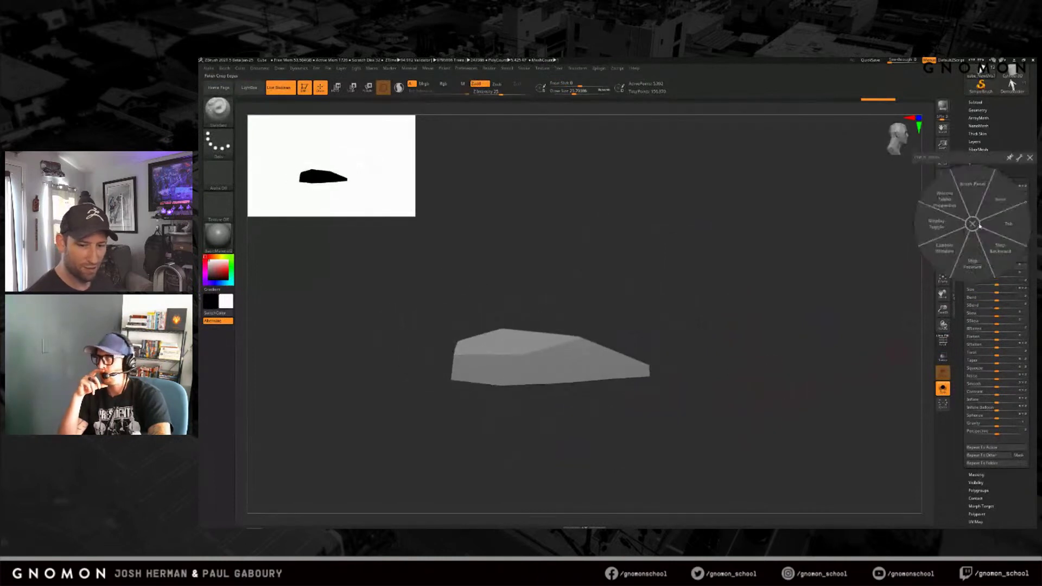
left_click(973, 185)
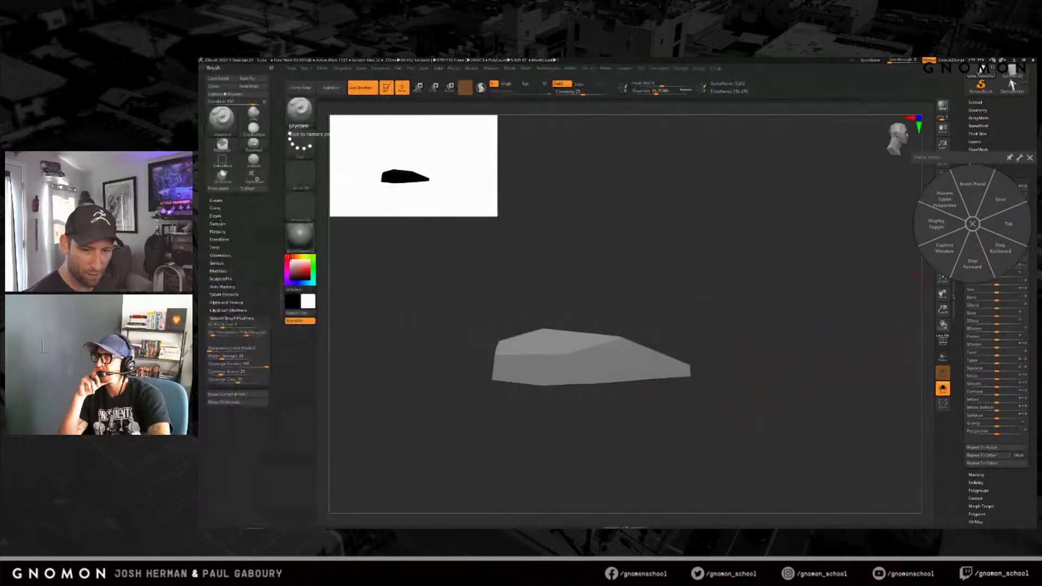
left_click(1029, 158)
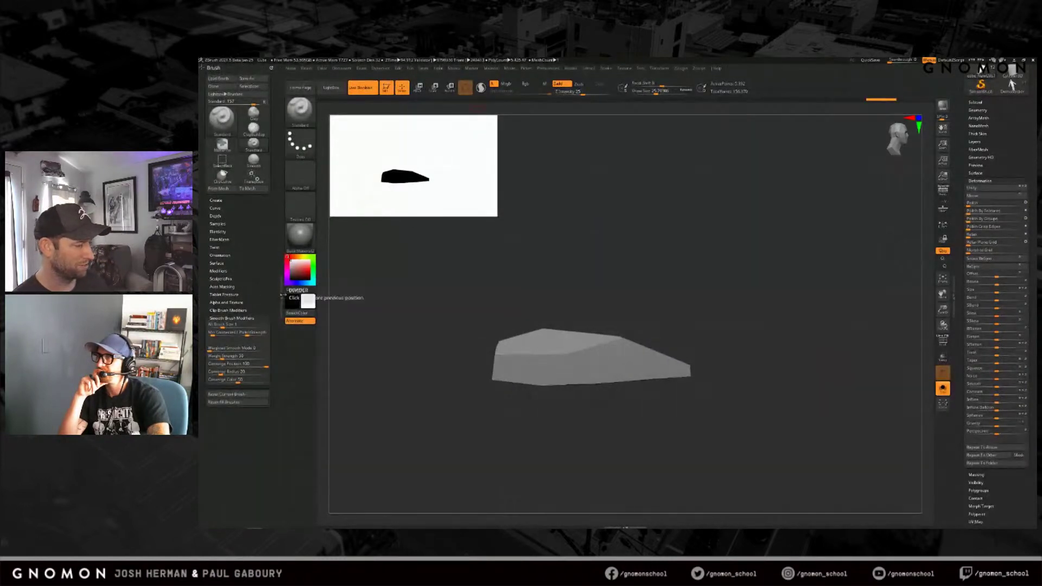
left_click(276, 294)
Step: Show the polygroups again and ZRemesh the head with Keep Groups enabled
left_click_drag(741, 358, 720, 420)
key("shift+f")
left_click(978, 110)
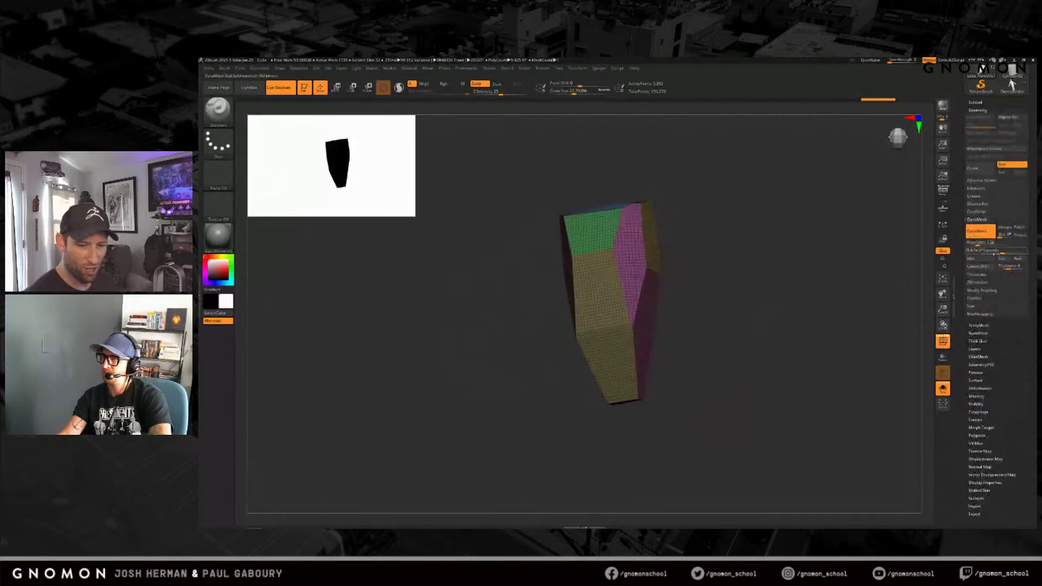
left_click(977, 219)
left_click(980, 234)
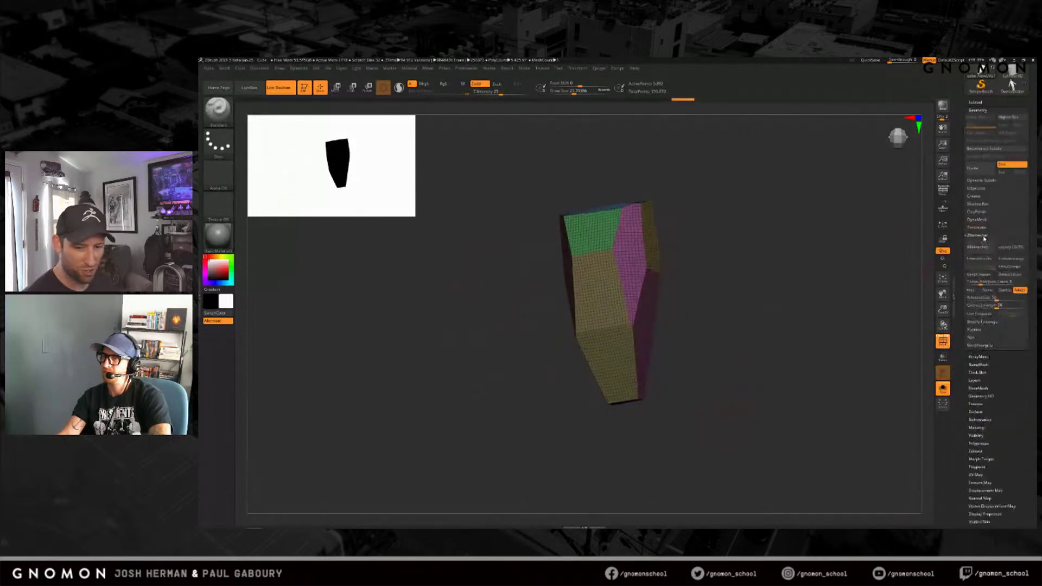
left_click(1010, 266)
left_click_drag(751, 417, 762, 418)
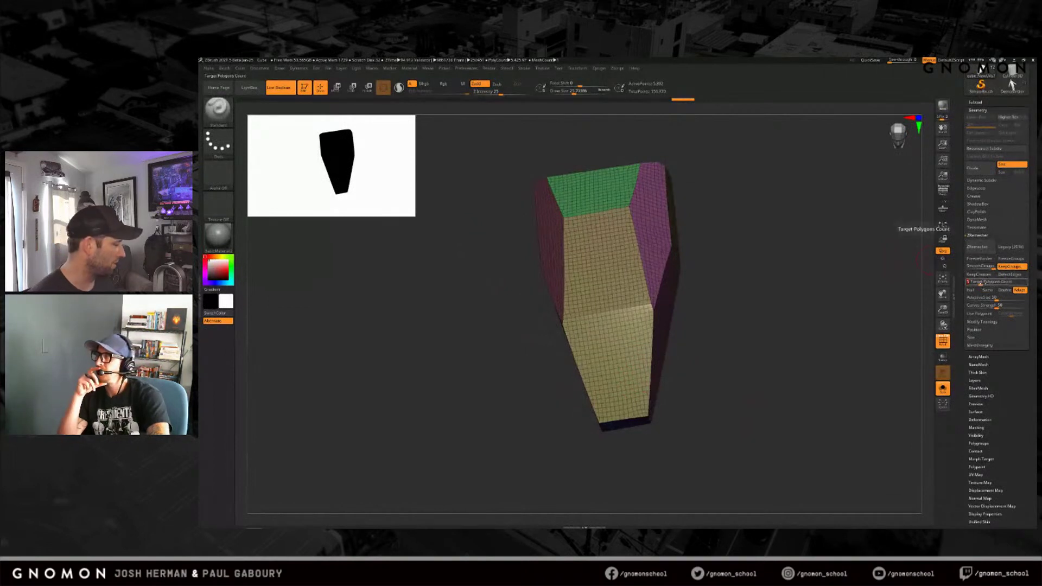
left_click(978, 247)
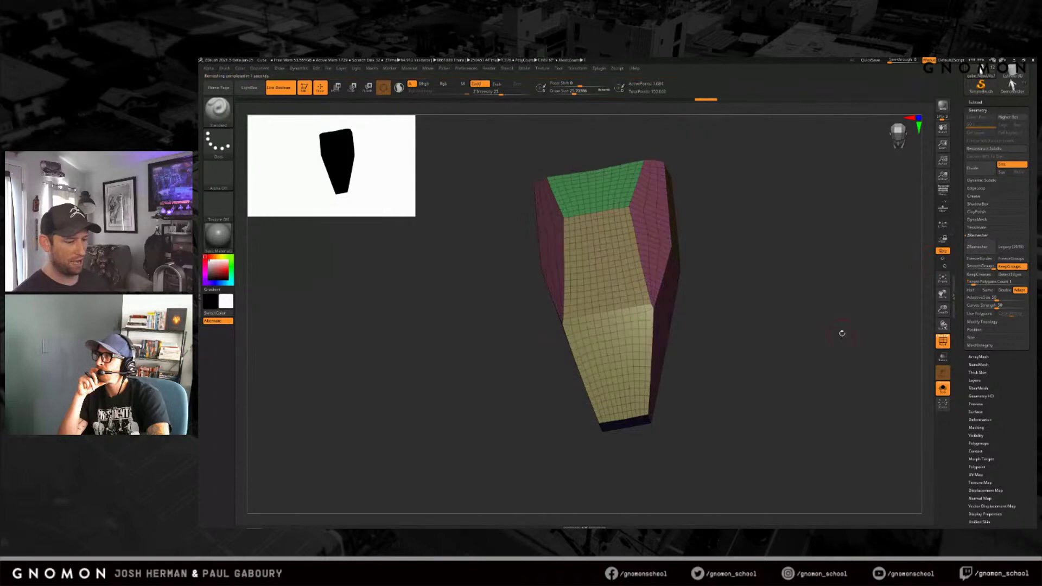
Step: Examine the remeshed head's edges at a higher subdivision level, with and without the polygroup display
mouse_move(734, 417)
left_mouse_down()
mouse_move(745, 420)
mouse_move(759, 402)
mouse_move(748, 418)
mouse_move(717, 415)
mouse_move(734, 384)
mouse_move(729, 431)
mouse_move(695, 442)
mouse_move(758, 423)
mouse_move(758, 342)
mouse_move(751, 409)
mouse_move(734, 395)
mouse_move(761, 381)
mouse_move(763, 396)
mouse_move(749, 396)
mouse_move(740, 424)
mouse_move(758, 377)
mouse_move(742, 405)
mouse_move(751, 396)
mouse_move(747, 426)
mouse_move(730, 419)
mouse_move(739, 428)
mouse_move(749, 405)
left_mouse_up()
key("shift+f")
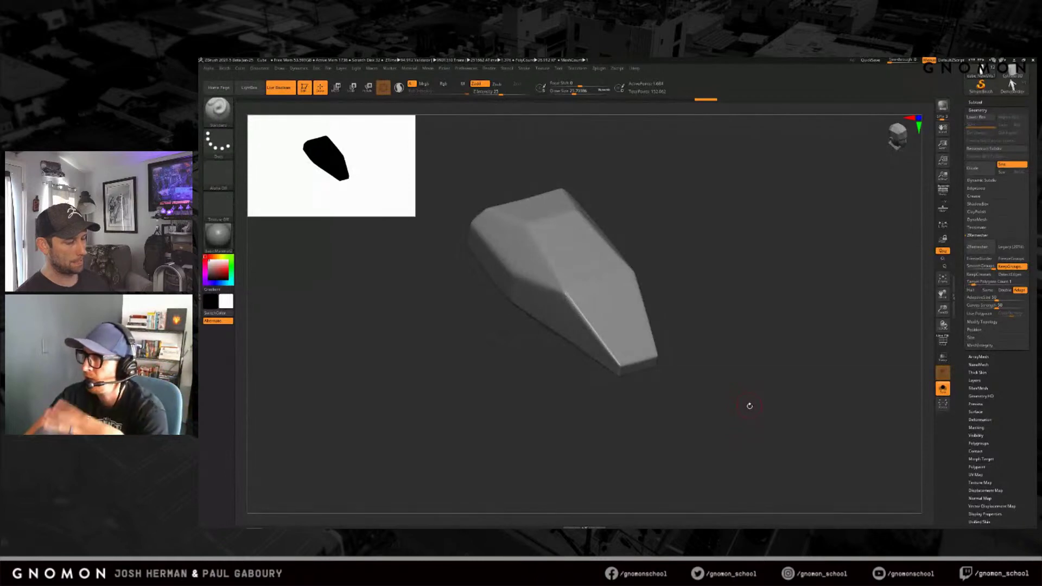
left_click_drag(752, 416, 766, 392)
key("shift+f")
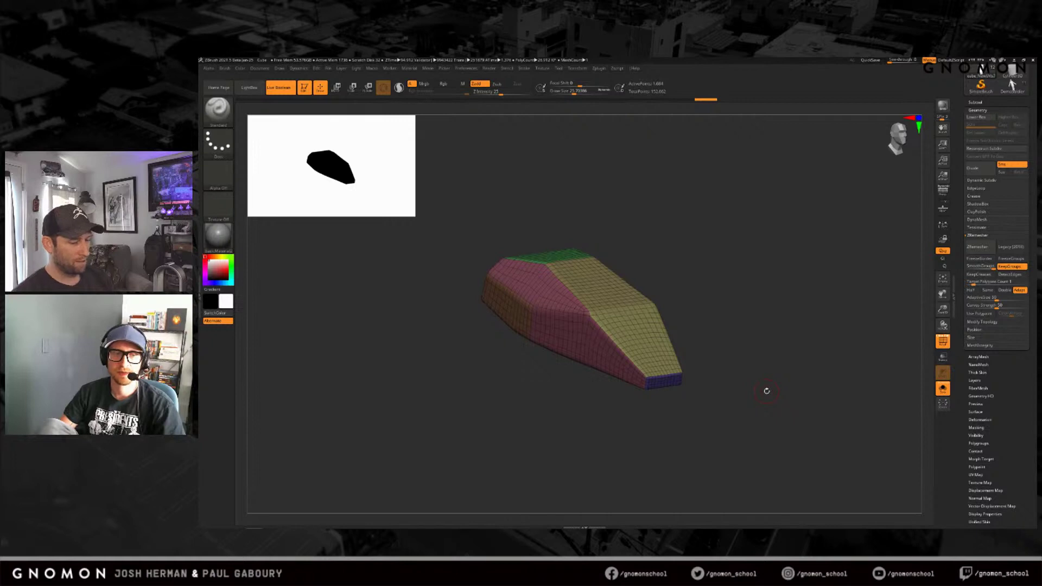
key("shift+f")
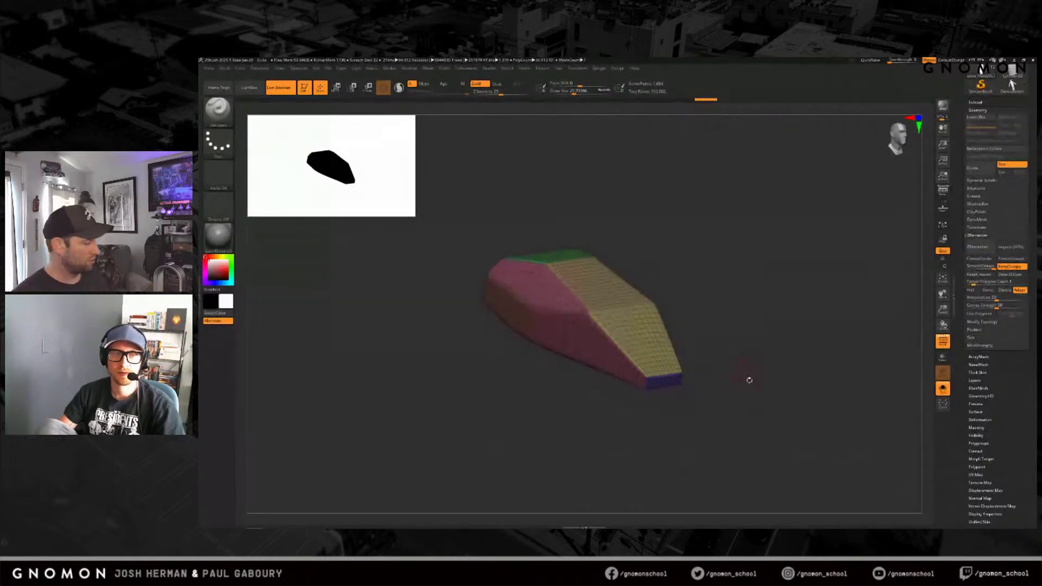
Step: ZRemesh the head again with Keep Groups on and a lower Smooth Groups value, and check the group borders
left_click_drag(768, 374, 774, 310)
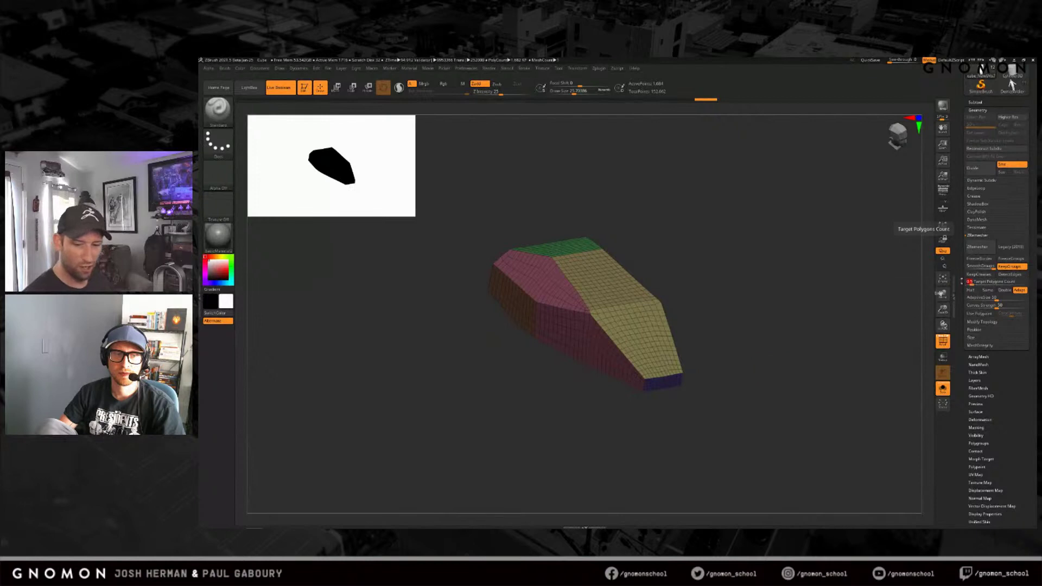
left_click(983, 247)
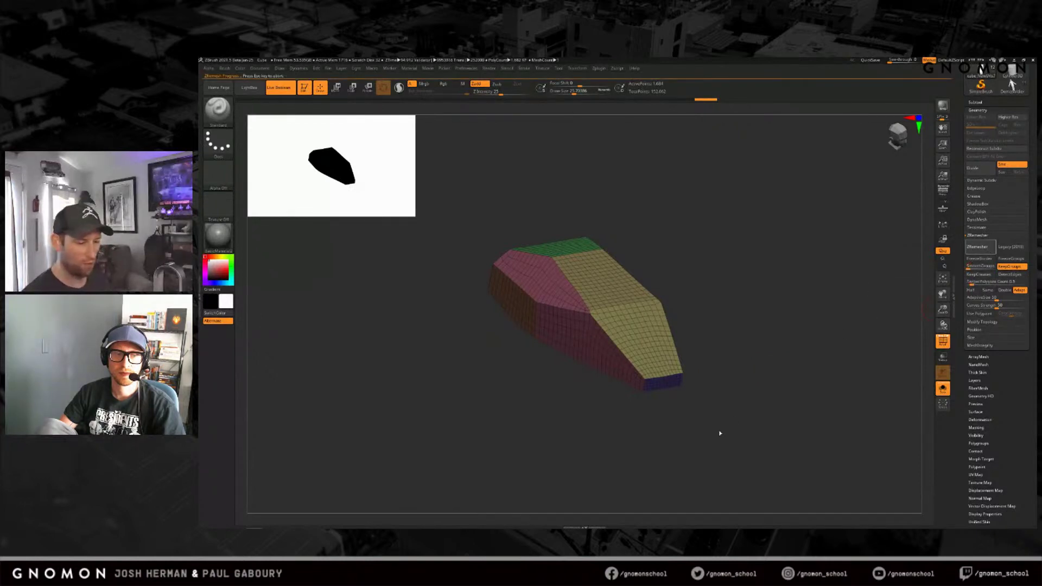
left_click_drag(721, 438, 728, 420)
mouse_move(734, 418)
left_mouse_down()
mouse_move(718, 423)
mouse_move(738, 412)
left_mouse_up()
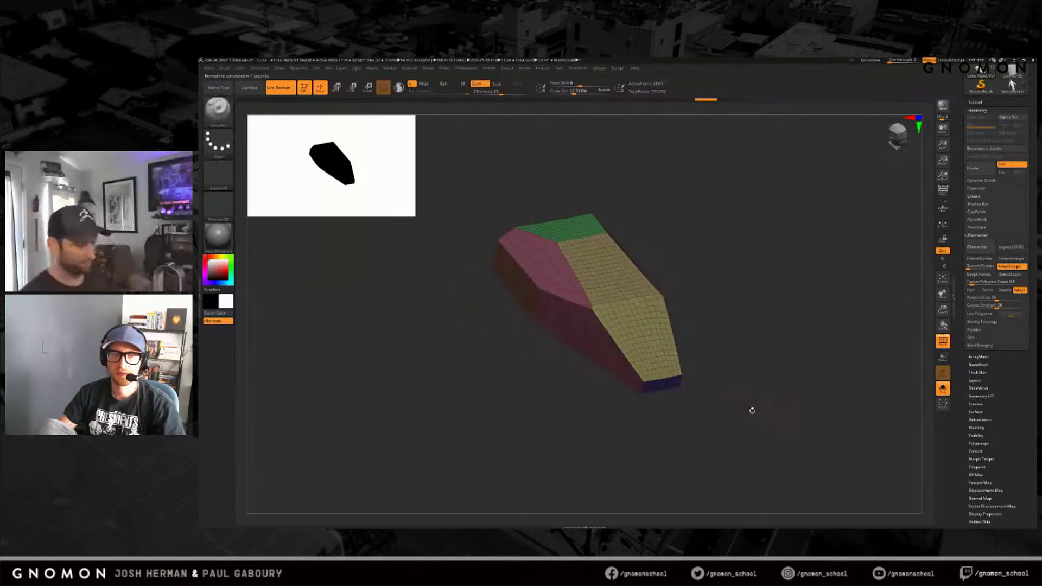
left_click_drag(734, 435, 754, 388)
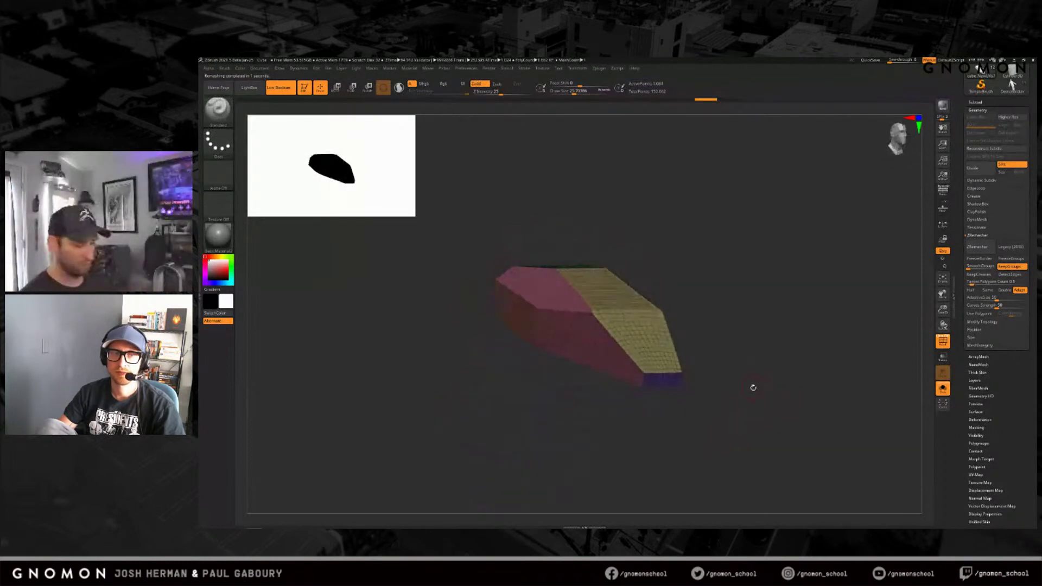
Step: Hide the polygroup display and toggle Dynamic Subdiv on and off to compare the head's edges
key("shift+f")
left_click_drag(749, 396, 819, 385)
left_click(984, 181)
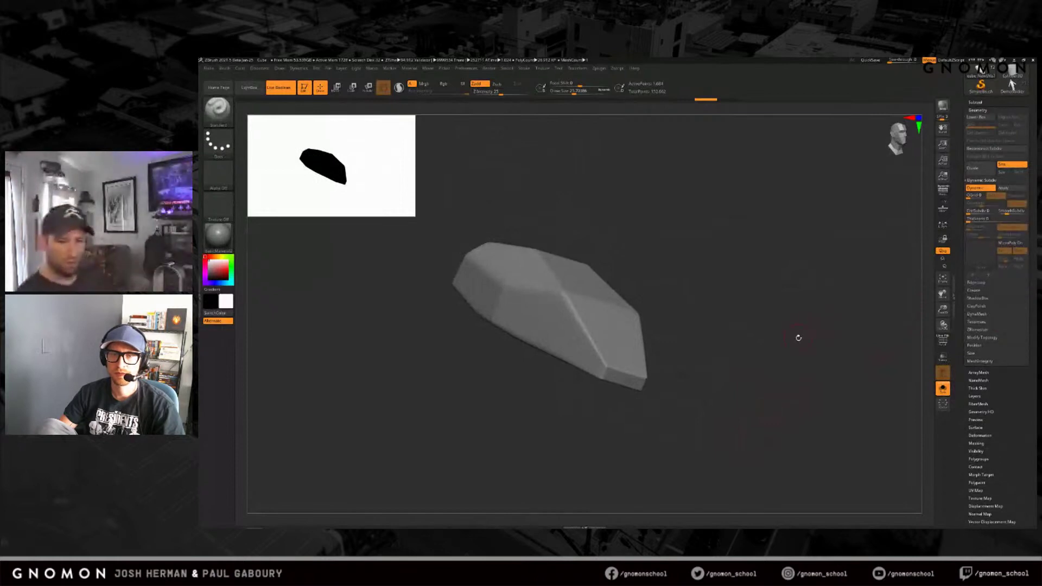
left_click_drag(797, 337, 798, 338)
key("d")
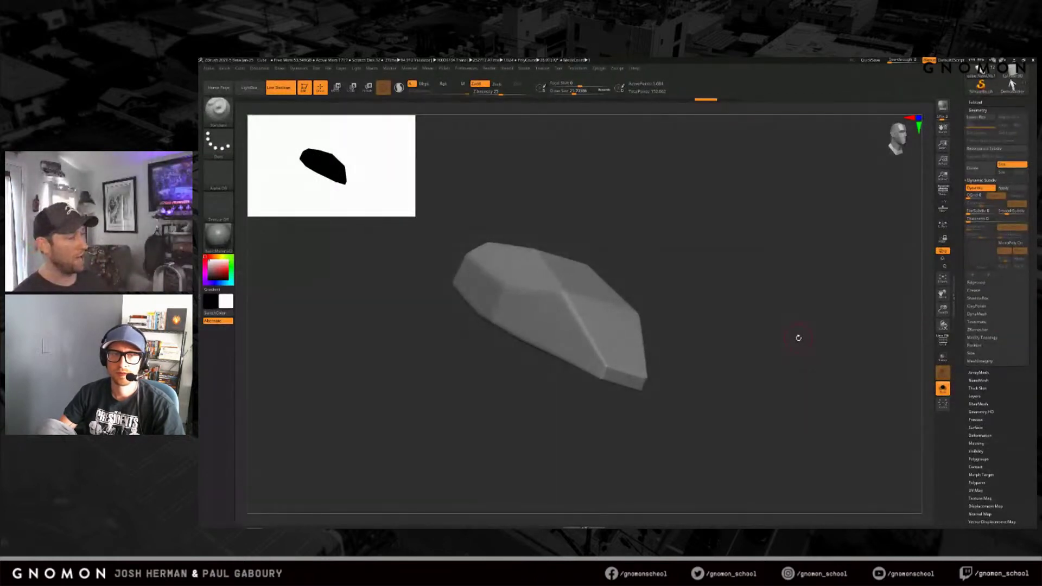
key("shift+d")
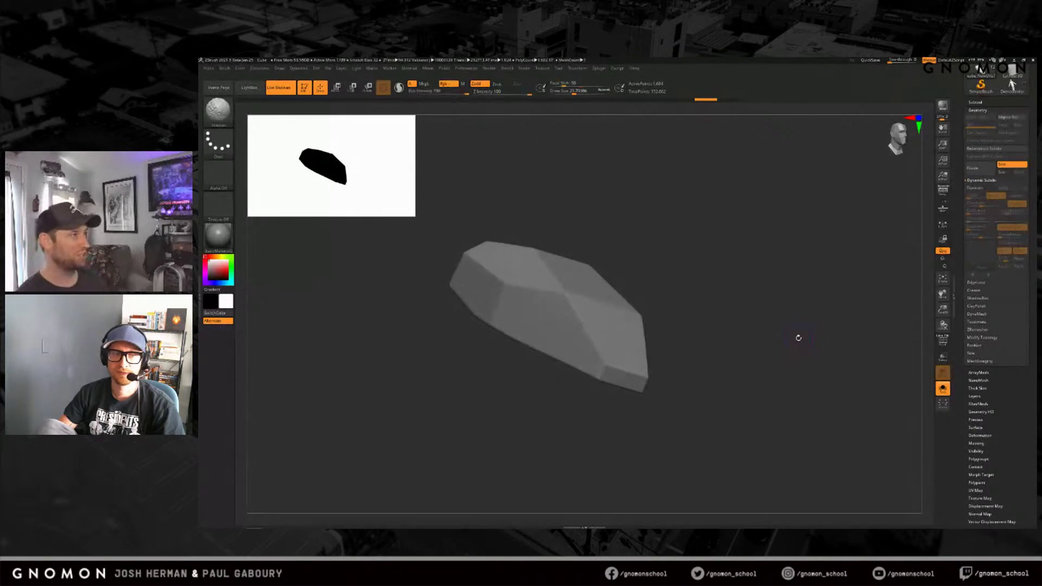
key("d")
key("shift+d")
key("d")
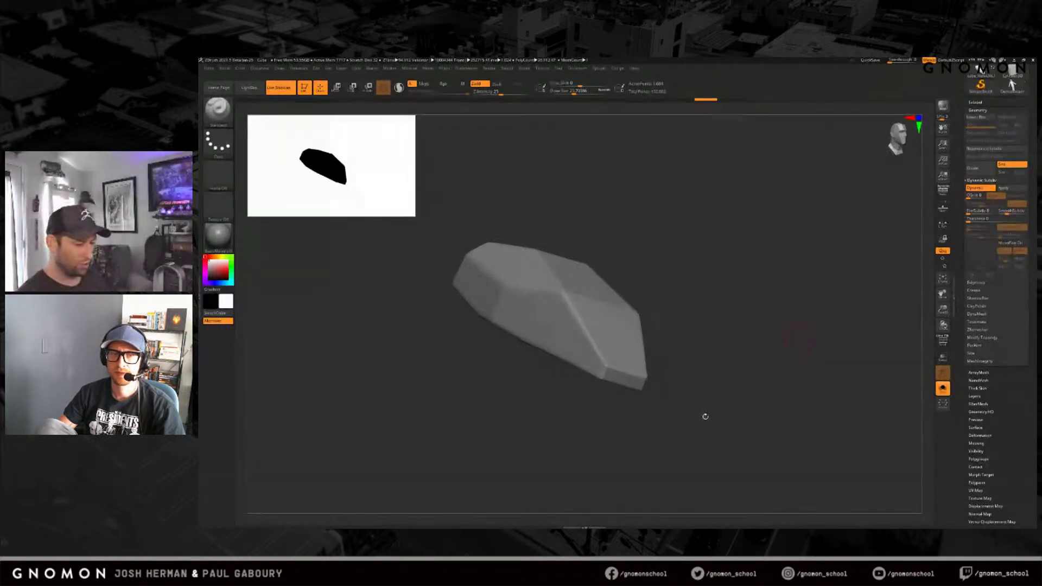
Step: Examine the dynamically subdivided head's edges from several sides, with and without the polygroup display
left_click_drag(705, 416, 663, 395)
left_click_drag(736, 400, 695, 414)
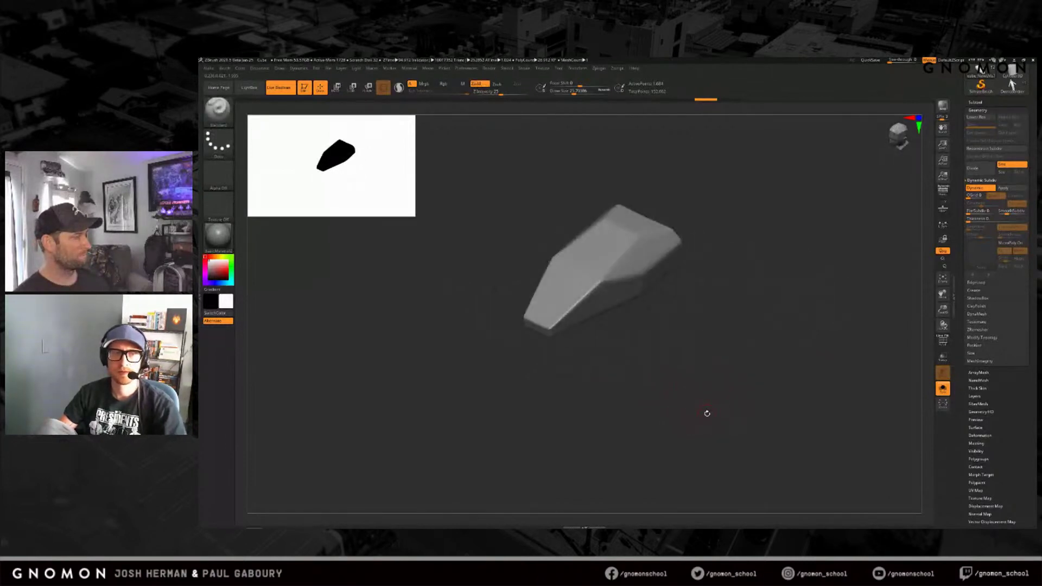
left_click_drag(698, 421, 683, 366)
right_click_drag(683, 366, 657, 410, "ctrl")
right_click_drag(716, 426, 709, 411, "ctrl")
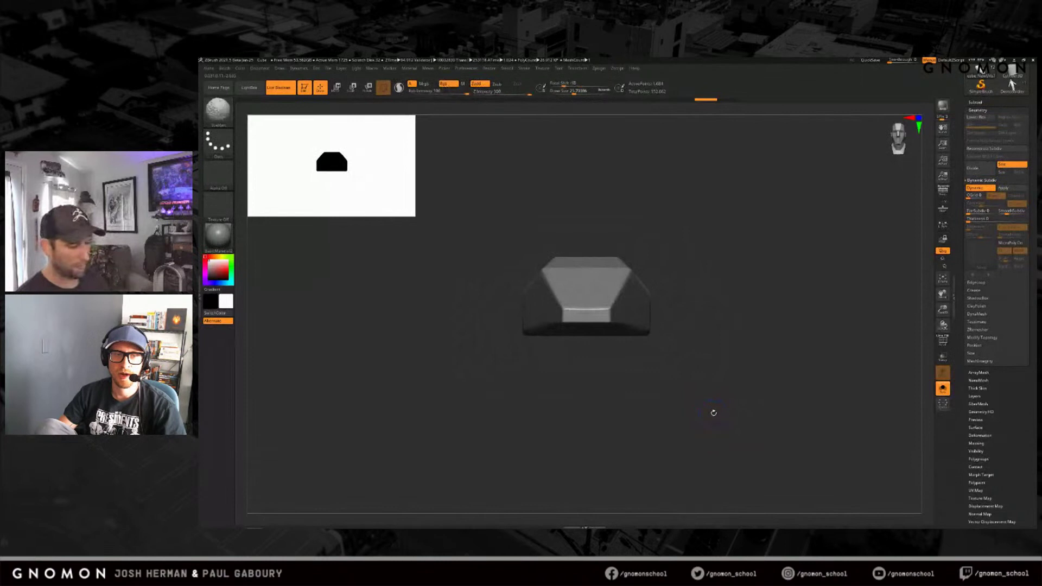
key("shift+f")
left_click_drag(714, 413, 718, 374)
mouse_move(718, 374)
right_mouse_down("ctrl")
mouse_move(725, 402)
mouse_move(747, 377)
right_mouse_up("ctrl")
key("s")
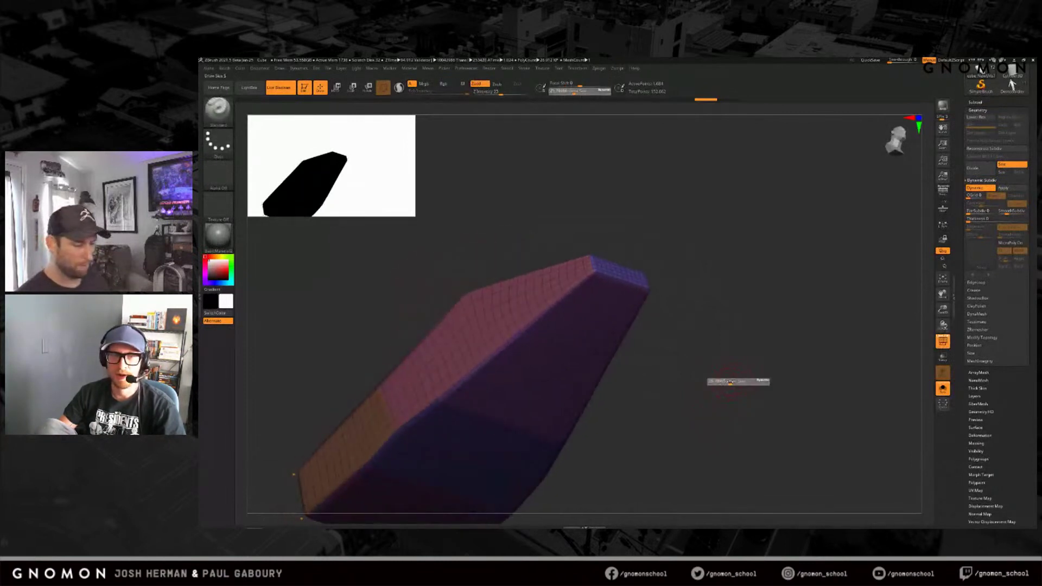
mouse_move(726, 389)
left_mouse_down()
mouse_move(742, 372)
mouse_move(718, 376)
mouse_move(705, 404)
mouse_move(711, 389)
mouse_move(711, 418)
left_mouse_up()
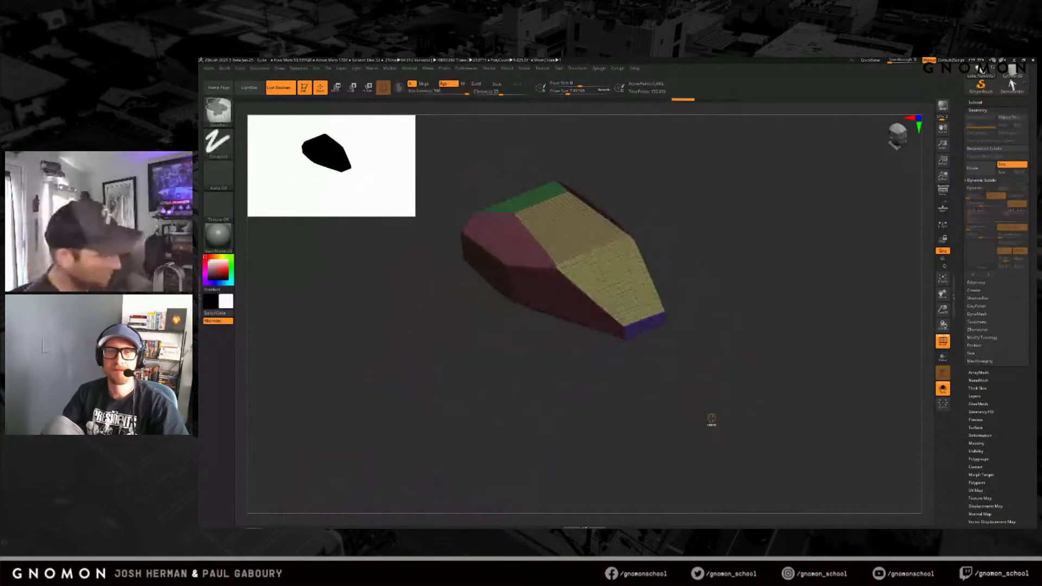
Step: Undo the head's remeshing and PolyGroupIt grouping to restore the denser mesh, and open the polygroup settings
key("ctrl+z")
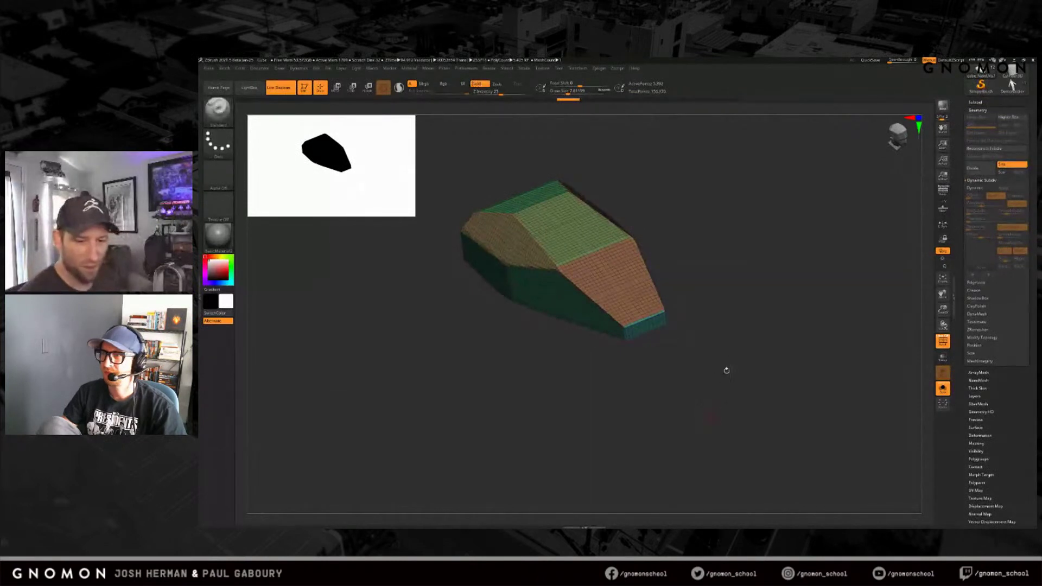
left_click(978, 110)
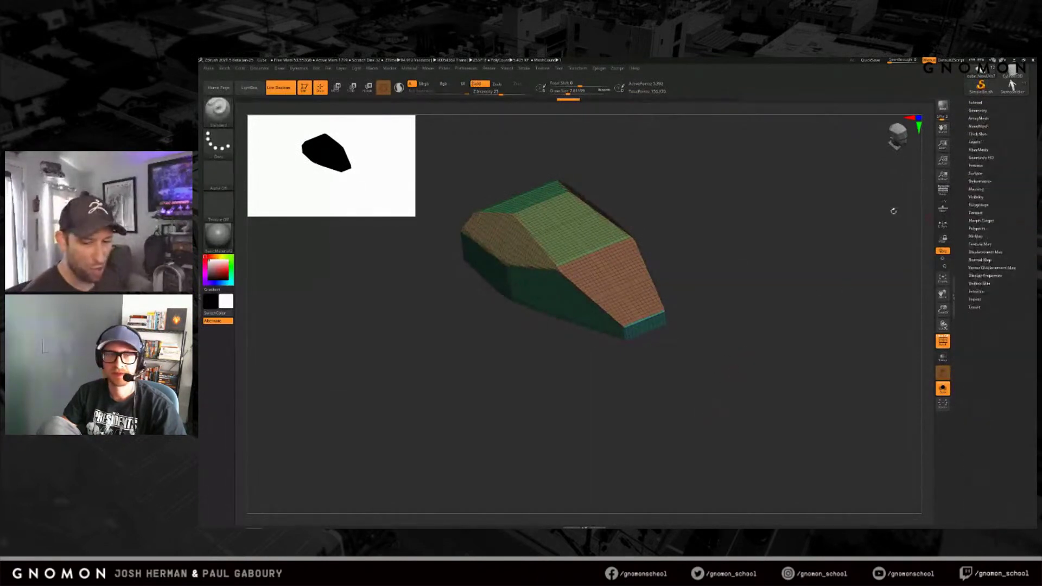
left_click(982, 205)
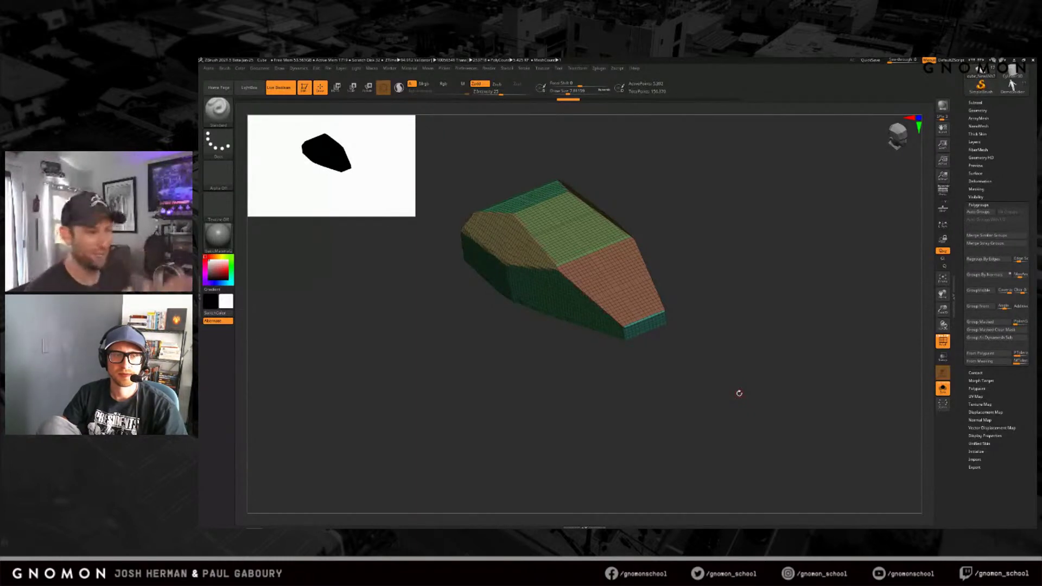
key("shift+f")
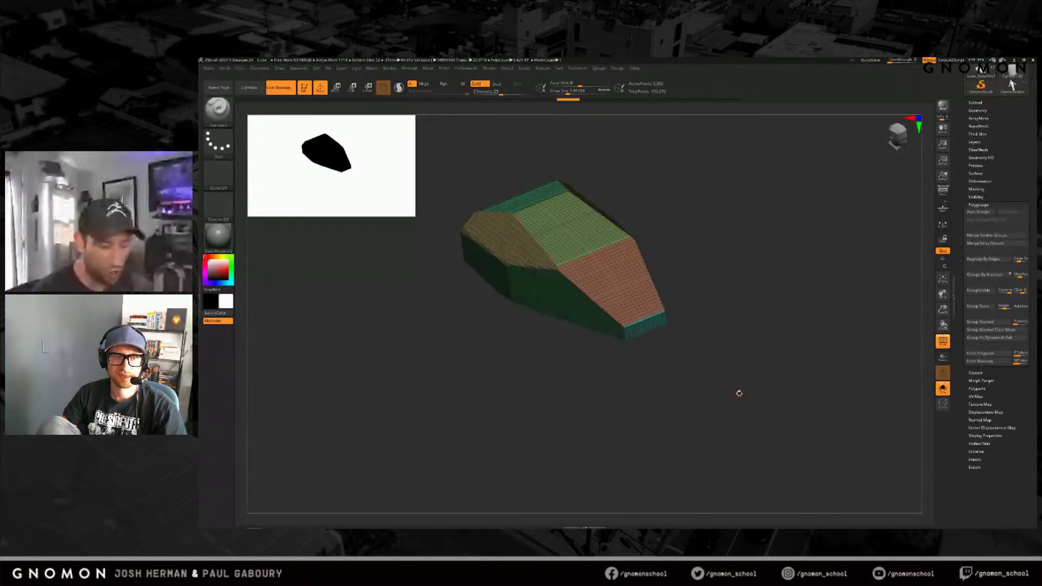
key("ctrl+d")
left_click_drag(747, 410, 749, 395)
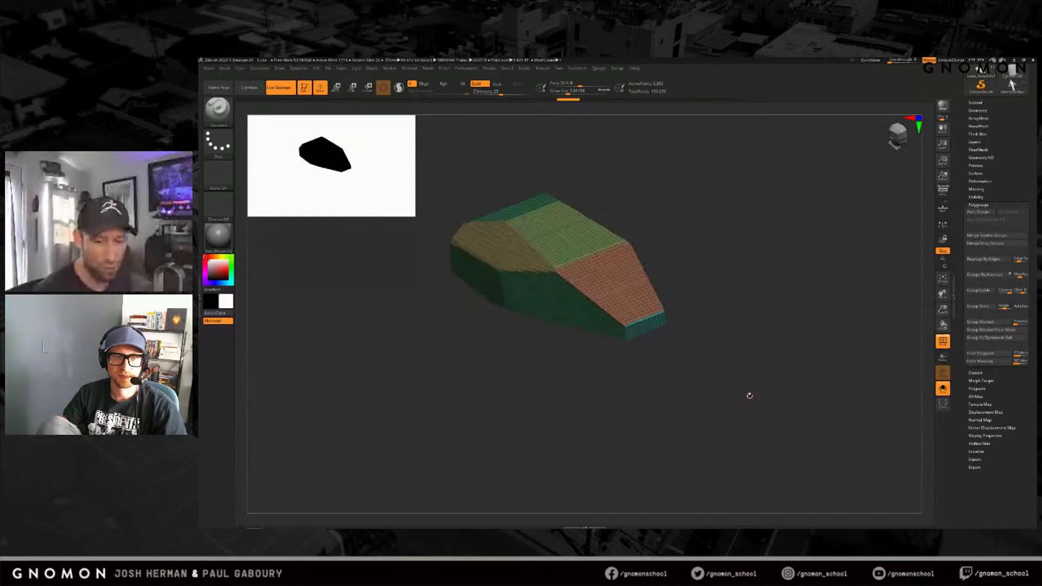
Step: Try regrouping the head's faces with Groups By Normals using a different Maximum Angle Tolerance
left_click(987, 275)
left_click_drag(749, 394, 643, 357)
mouse_move(699, 388)
left_mouse_down()
mouse_move(750, 374)
mouse_move(724, 394)
mouse_move(740, 373)
mouse_move(612, 321)
left_mouse_up()
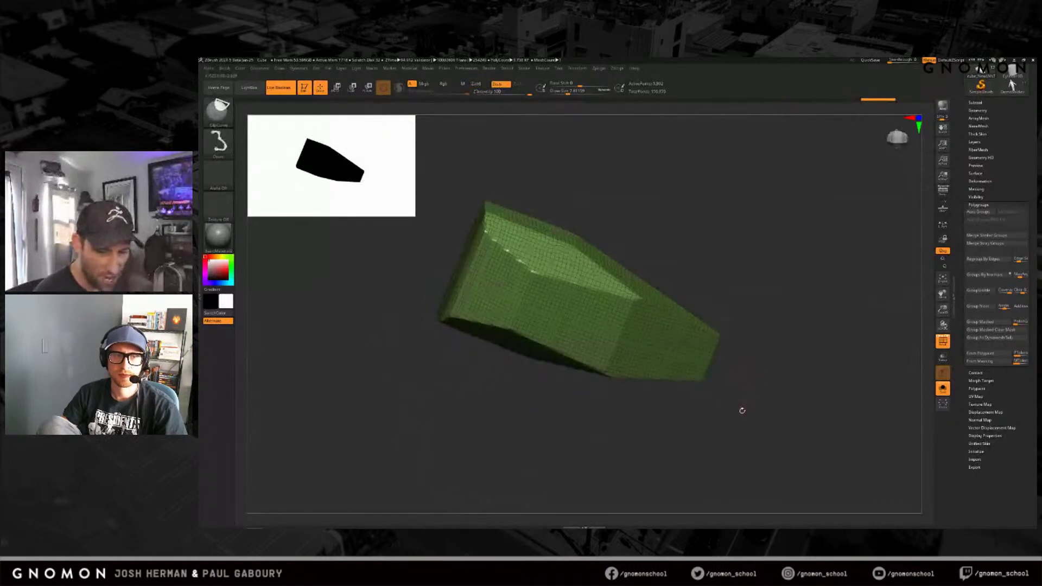
left_click_drag(741, 409, 805, 344)
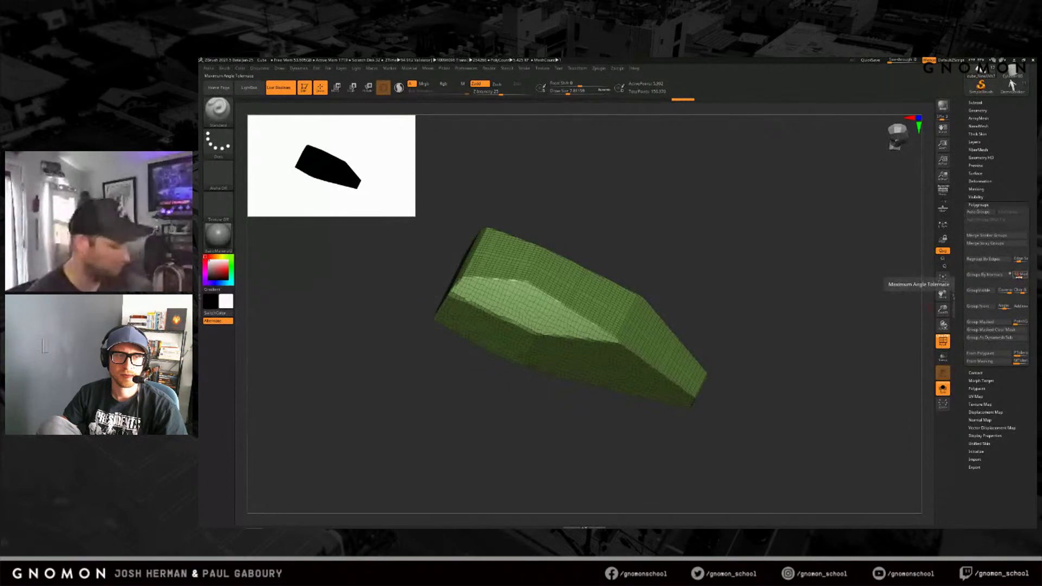
left_click(984, 275)
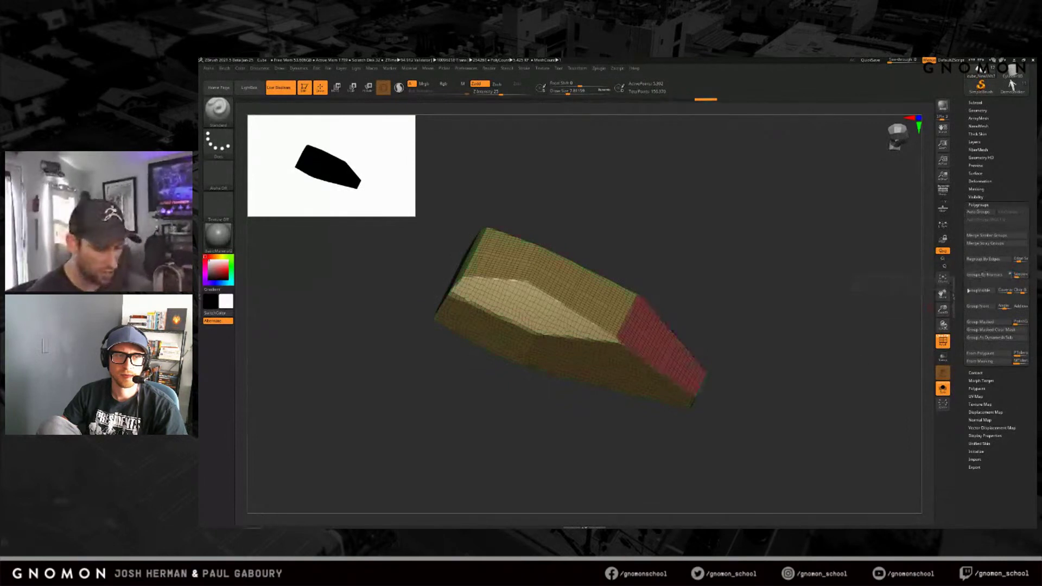
Step: Try Groups By Normals again from a single polygroup and check the resulting borders around the head
left_click_drag(746, 445, 833, 380)
key("shift+f")
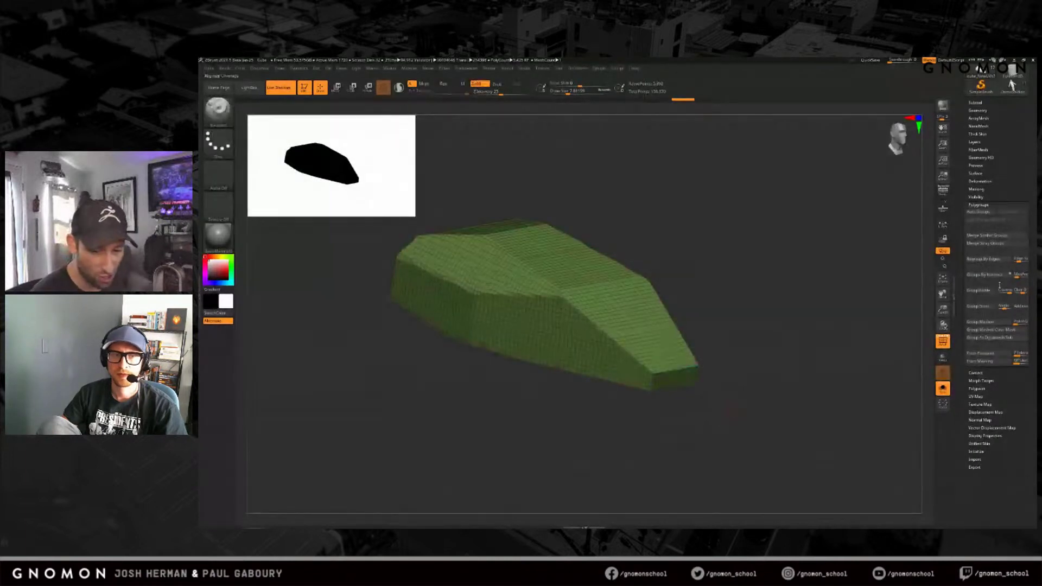
left_click(985, 274)
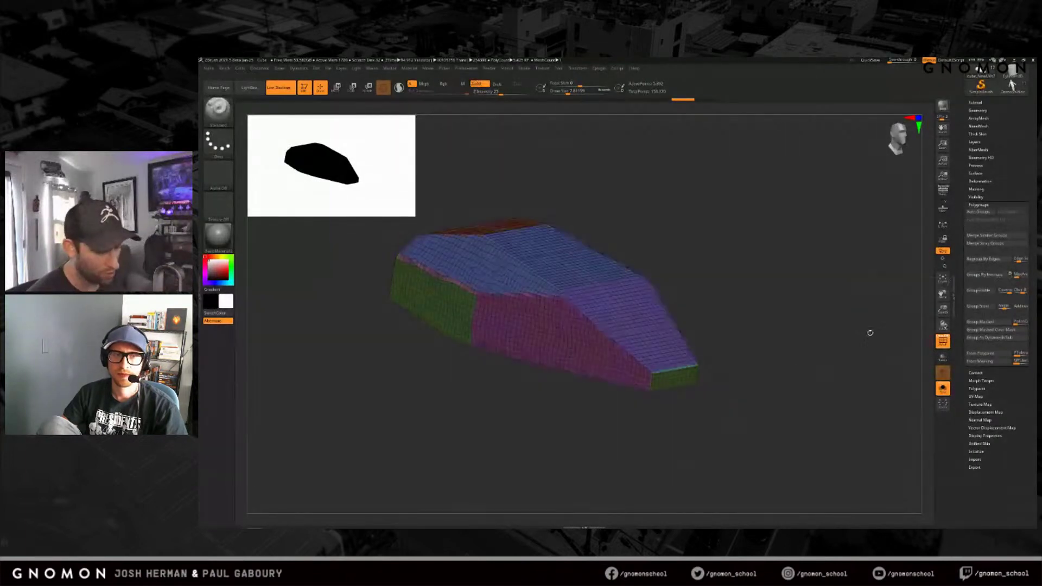
left_click_drag(735, 417, 670, 415)
right_click_drag(670, 409, 669, 416, "ctrl")
key("shift+f")
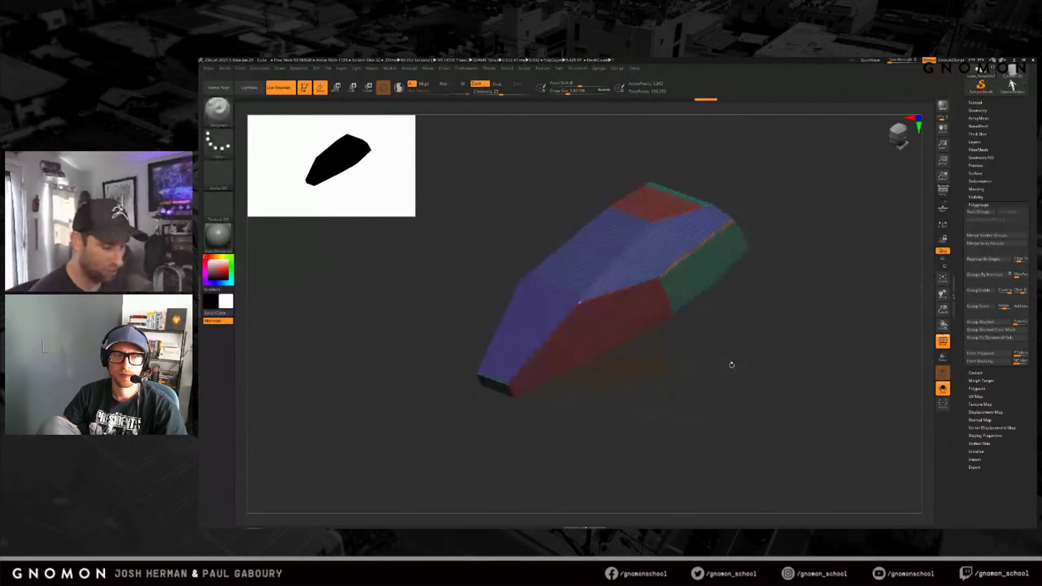
Step: Try merging the head into one polygroup, and step back and forth through the undo history to the normals-based groups
mouse_move(715, 400)
left_mouse_down()
mouse_move(725, 383)
mouse_move(751, 388)
mouse_move(733, 356)
mouse_move(732, 406)
left_mouse_up()
key("ctrl+w")
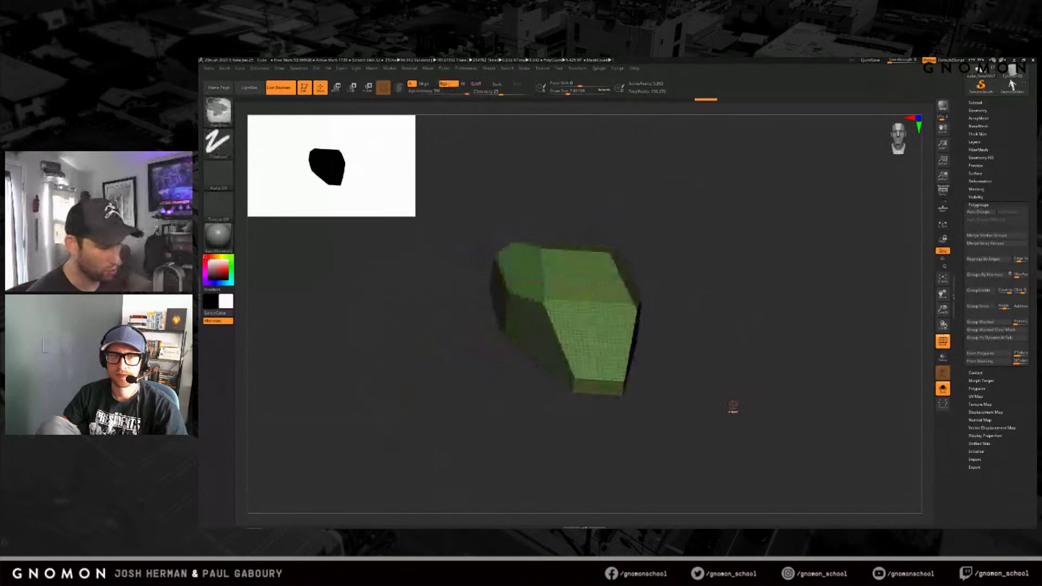
key("ctrl+z")
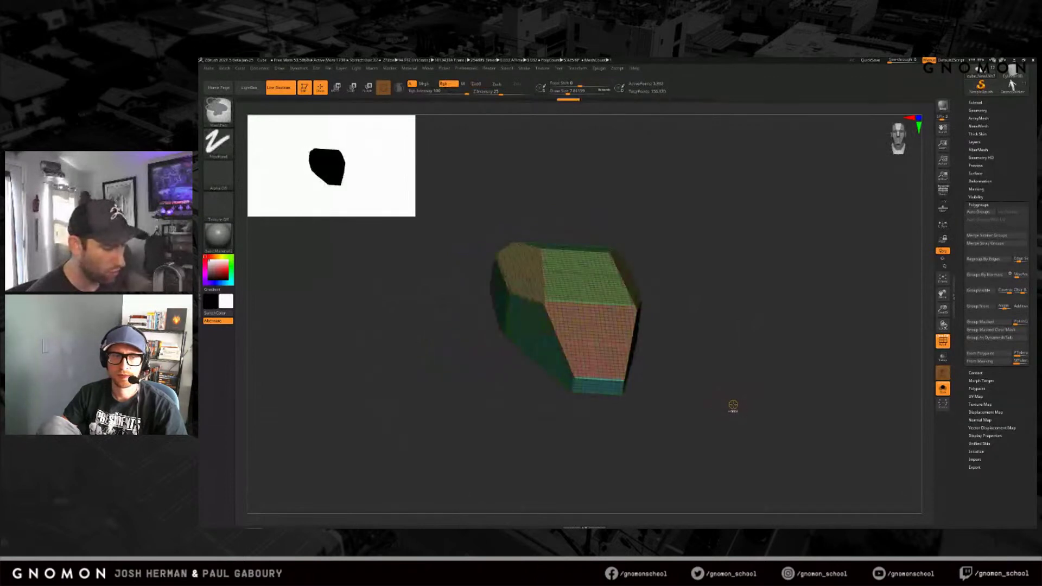
key("ctrl+z")
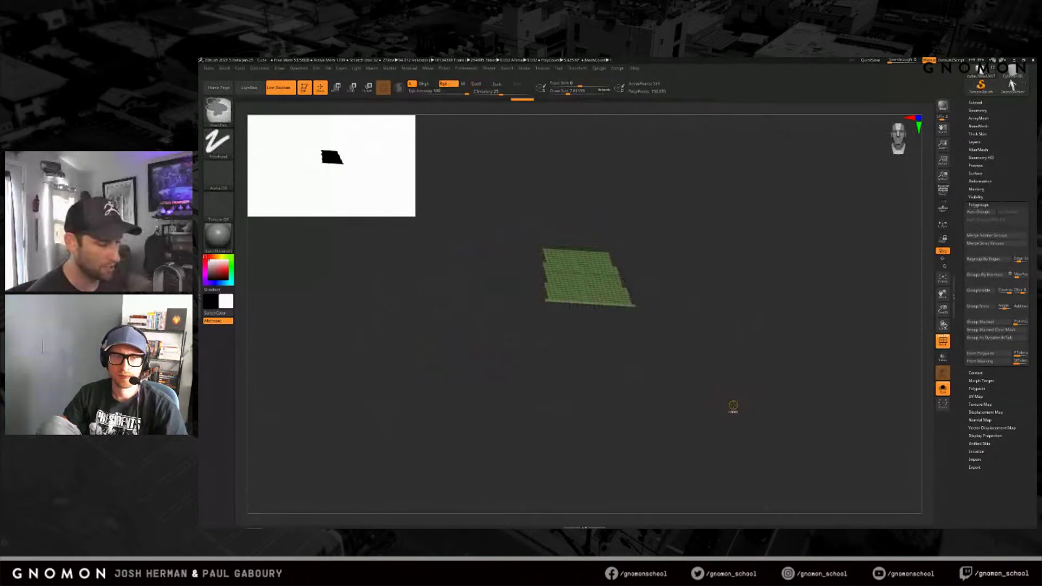
key("ctrl+z")
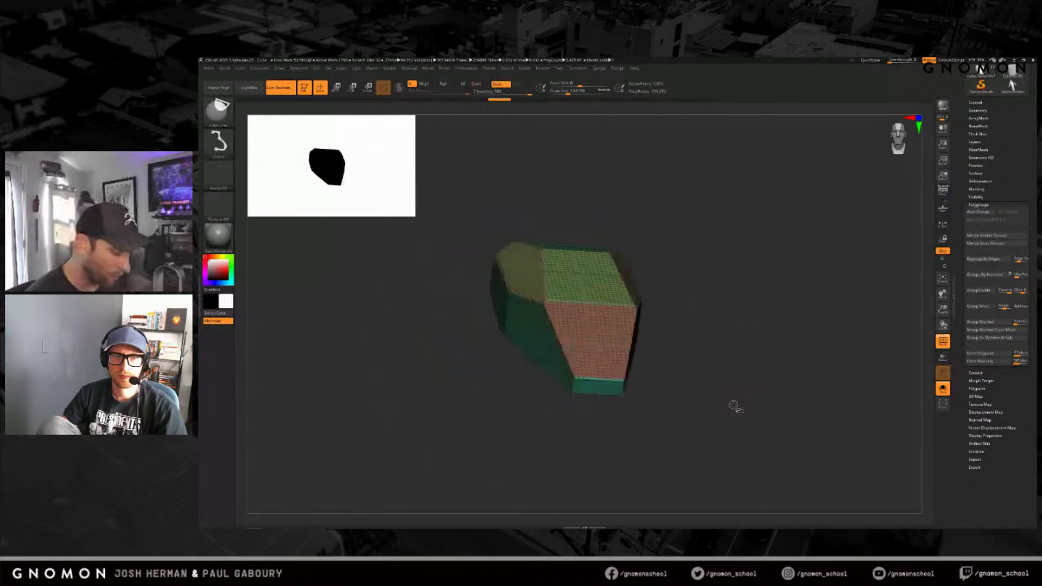
key("ctrl+shift+z")
key("ctrl+shift+z")
key("ctrl+shift+z")
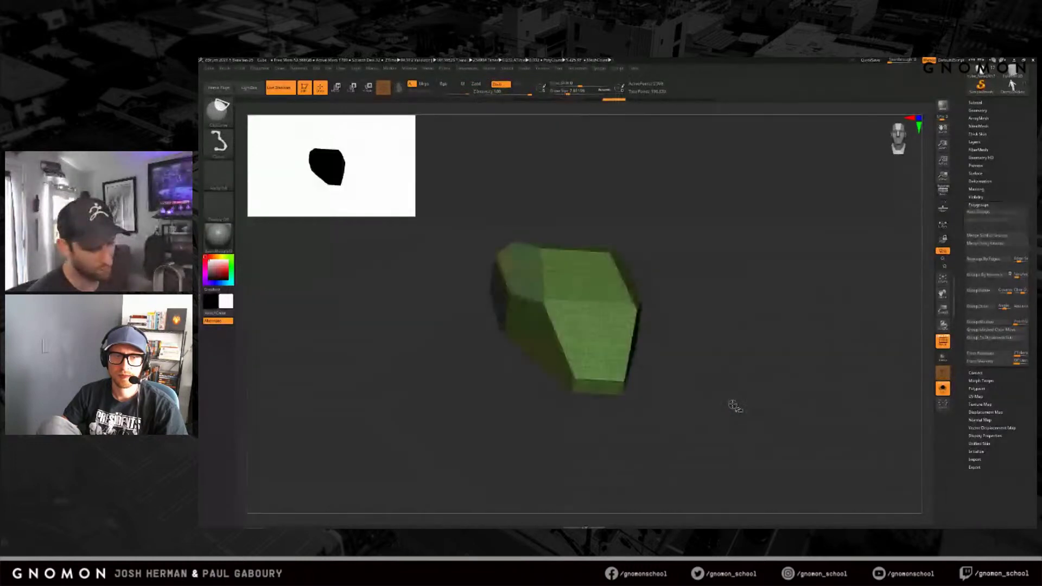
key("ctrl+shift+z")
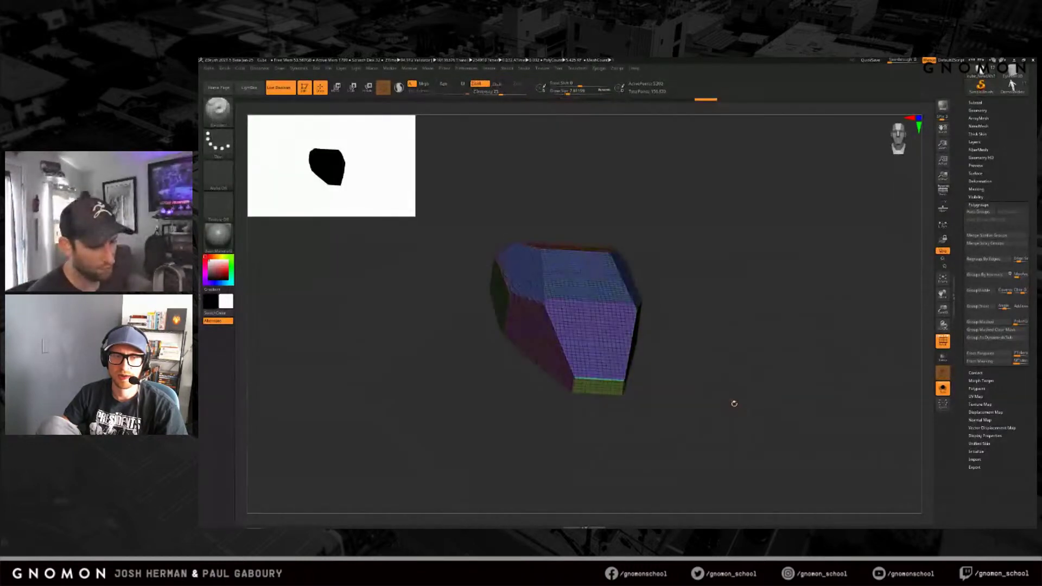
Step: Merge all of the head's faces into a single polygroup and turn the head to a side view
key("ctrl+shift+z")
left_click_drag(717, 399, 732, 400)
key("ctrl+w")
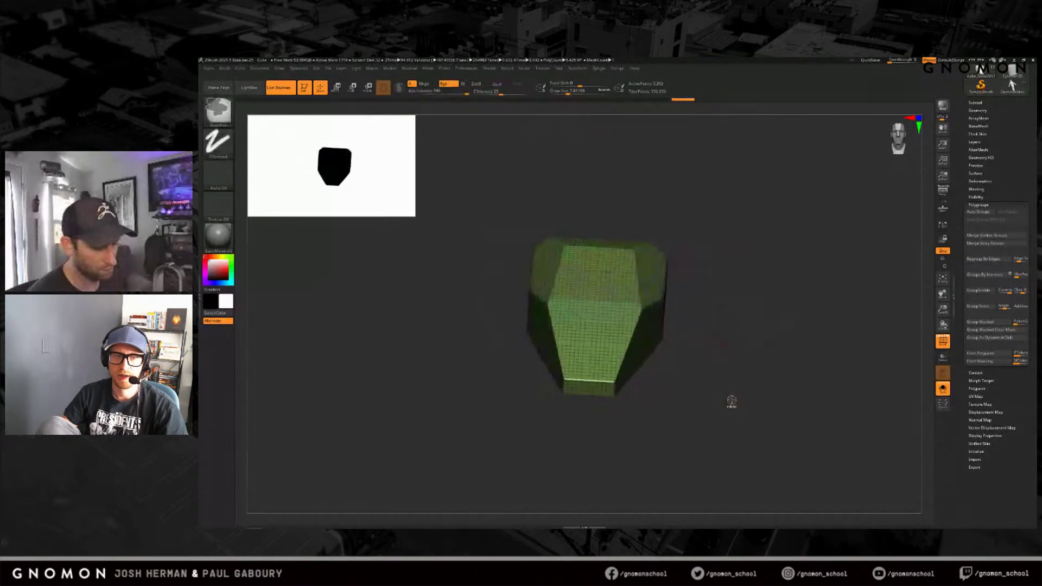
key("ctrl+z")
left_click_drag(731, 401, 777, 365)
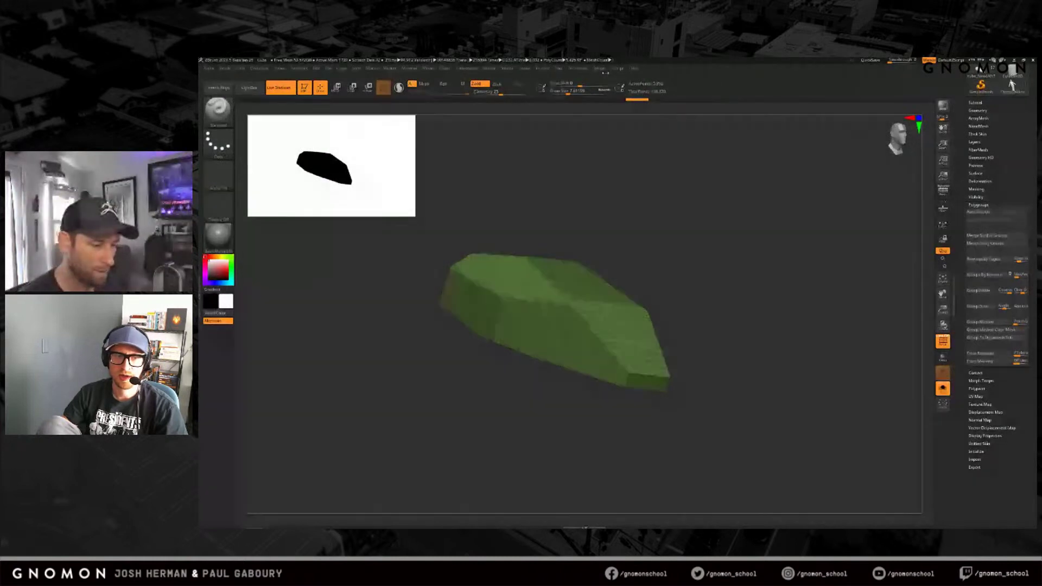
Step: Run PolyGroupIt on the head and accept its automatic face groups
left_click(599, 69)
left_click(619, 174)
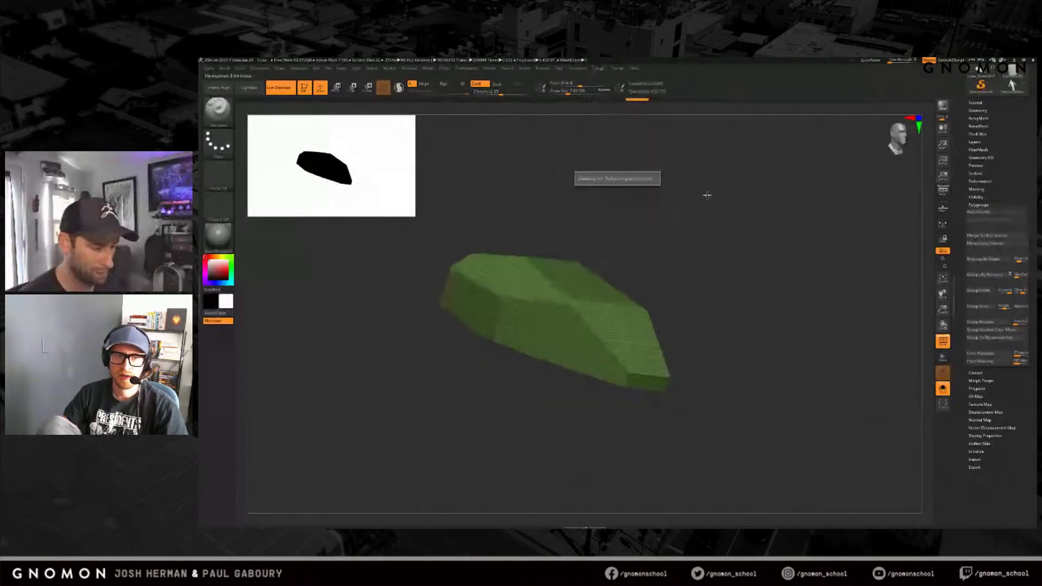
left_click_drag(697, 320, 855, 327)
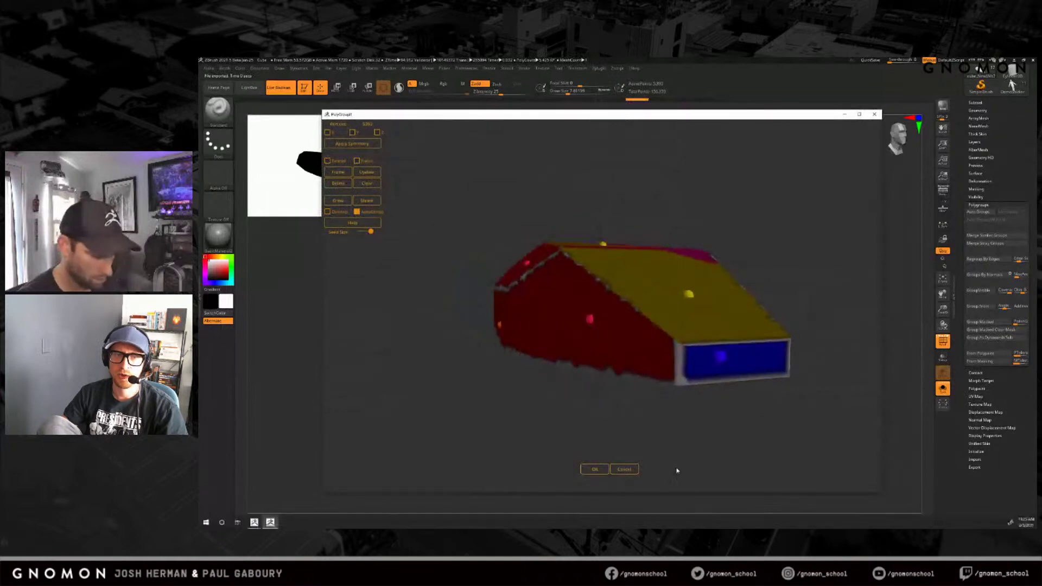
left_click(594, 469)
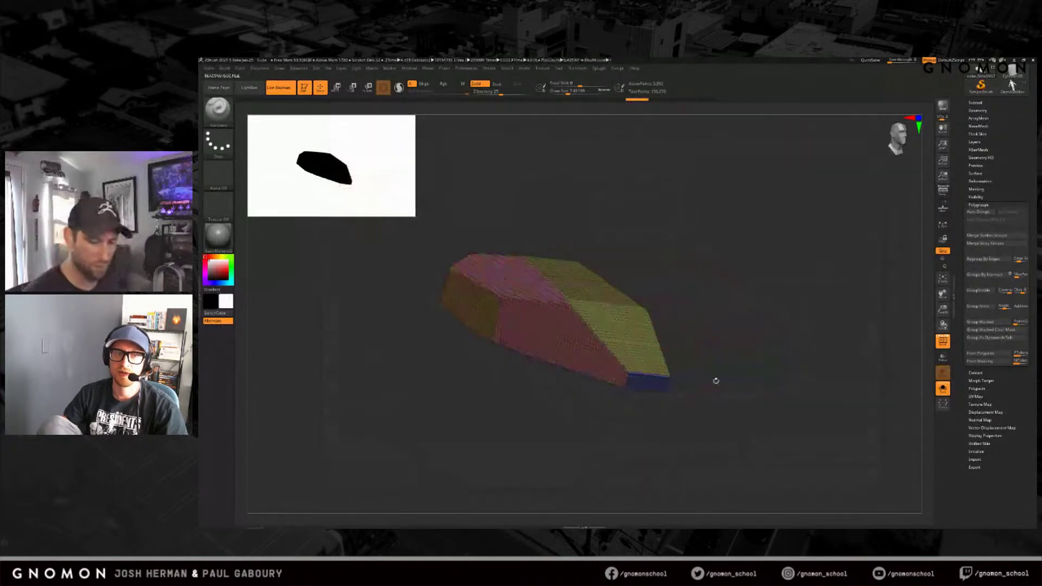
Step: Straighten the head's jagged group borders with Polish By Groups and check them from above
left_click_drag(761, 387, 812, 384)
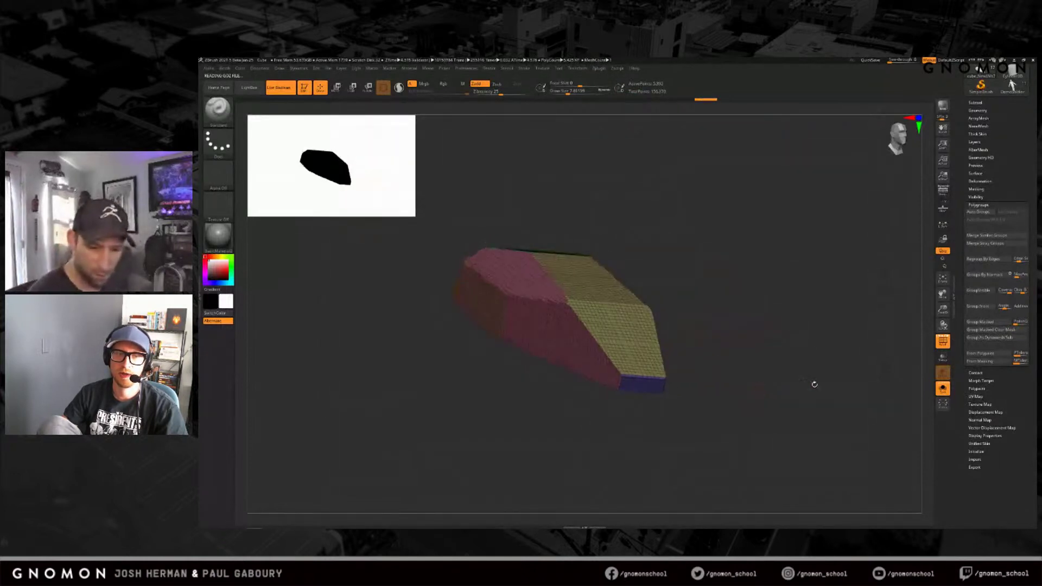
left_click(980, 205)
left_click(980, 182)
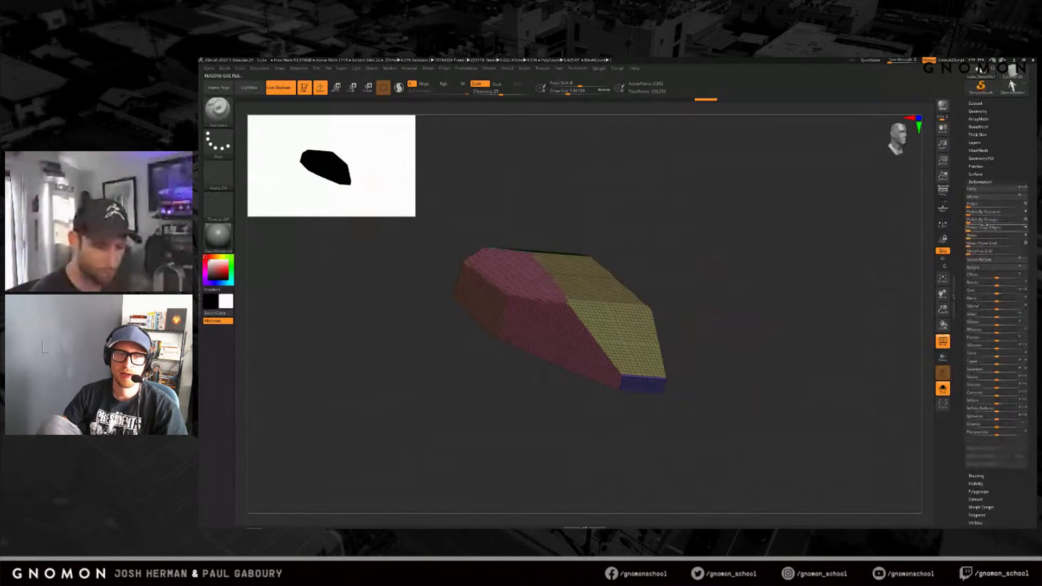
left_click(1024, 219)
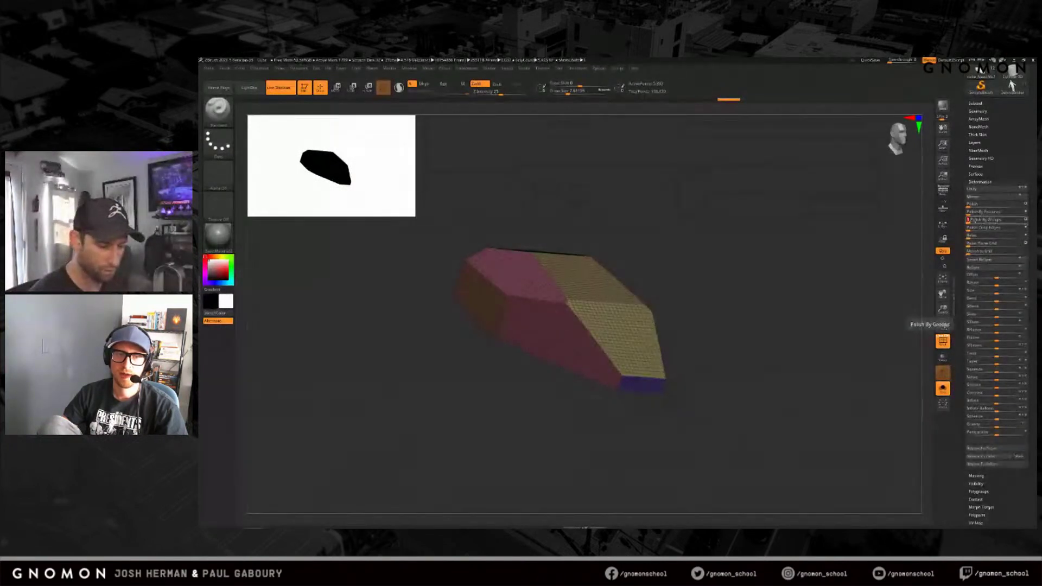
left_click_drag(737, 352, 729, 375)
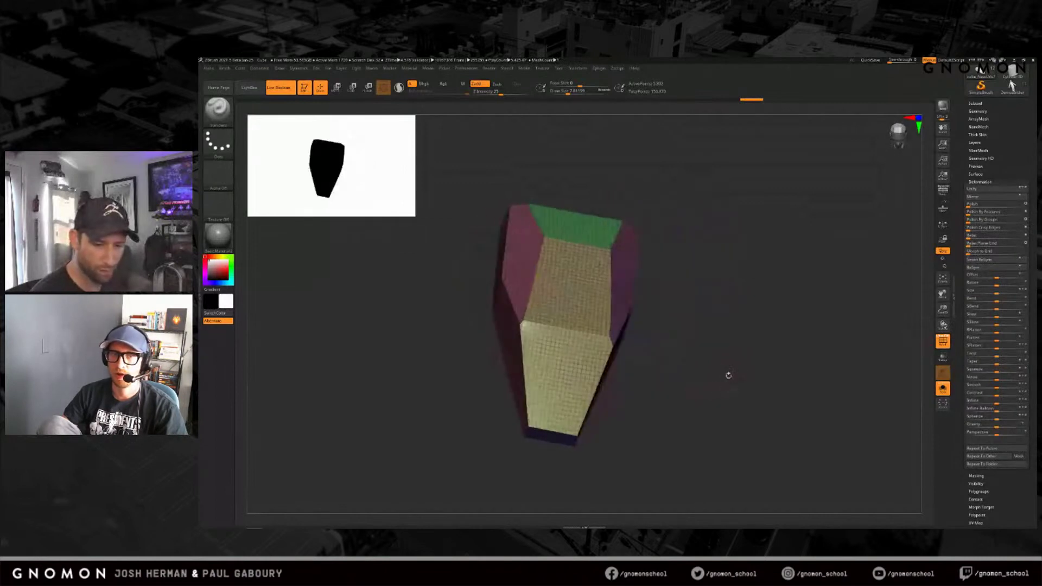
left_click(997, 182)
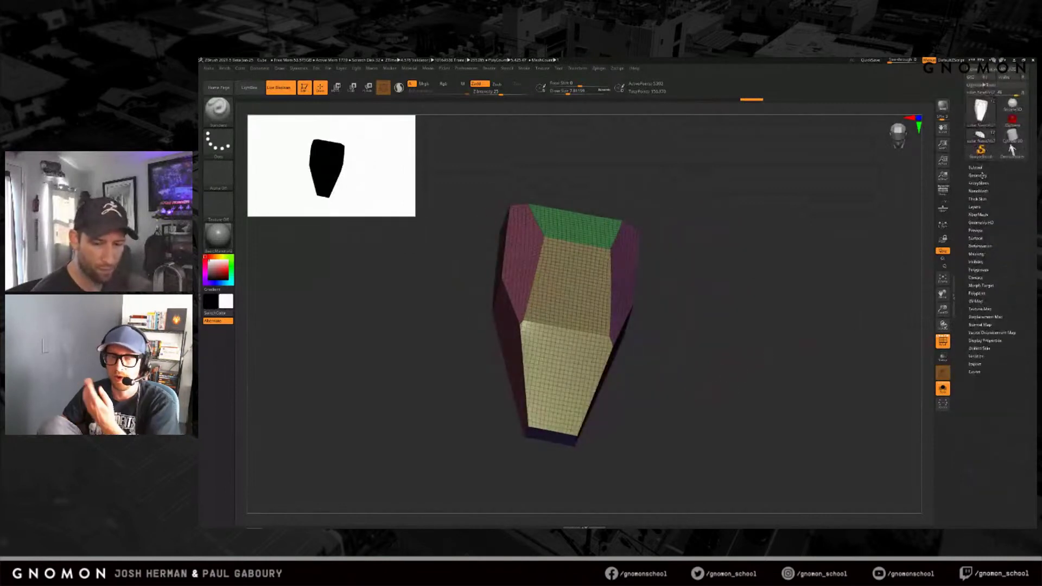
Step: Remesh the head with ZRemesher, keeping its polygroups, and check the new topology
left_click(997, 177)
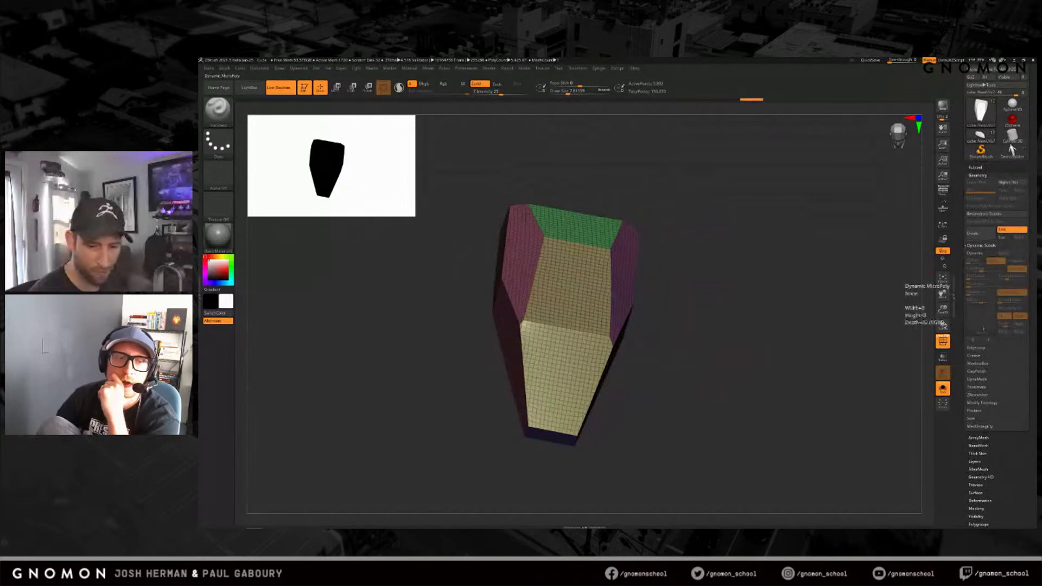
left_click(981, 245)
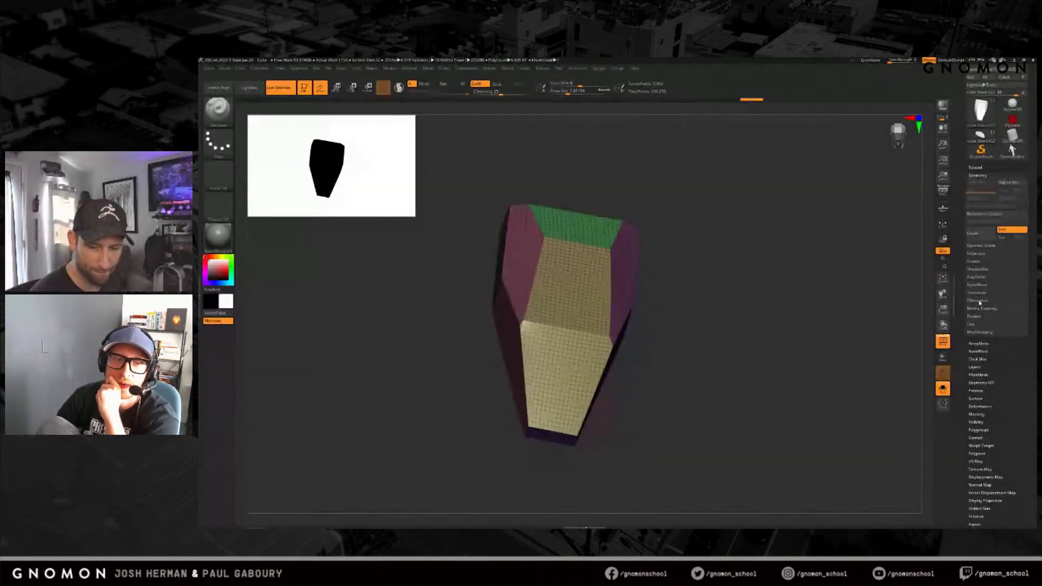
left_click(978, 301)
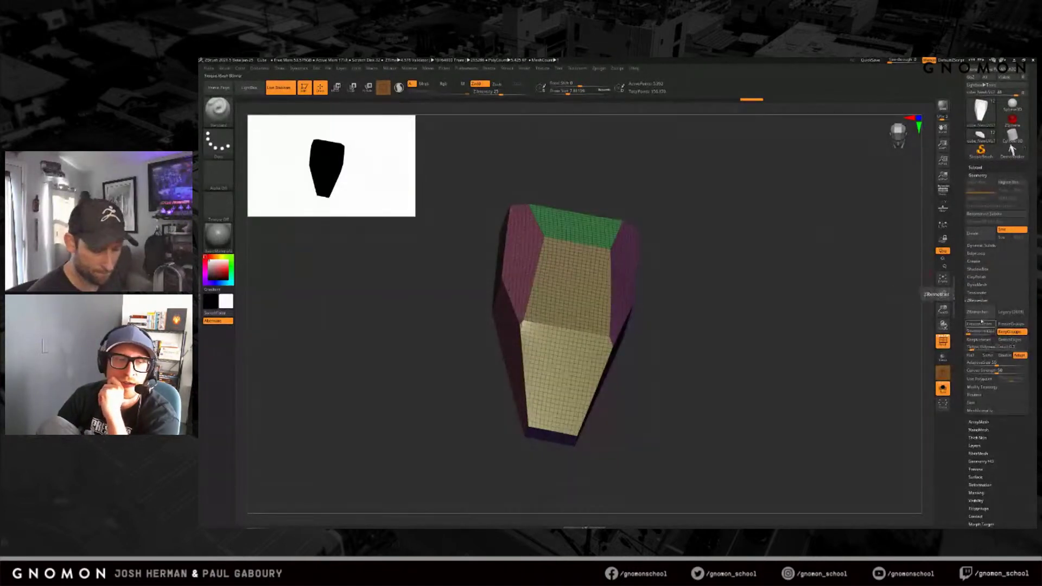
left_click(979, 312)
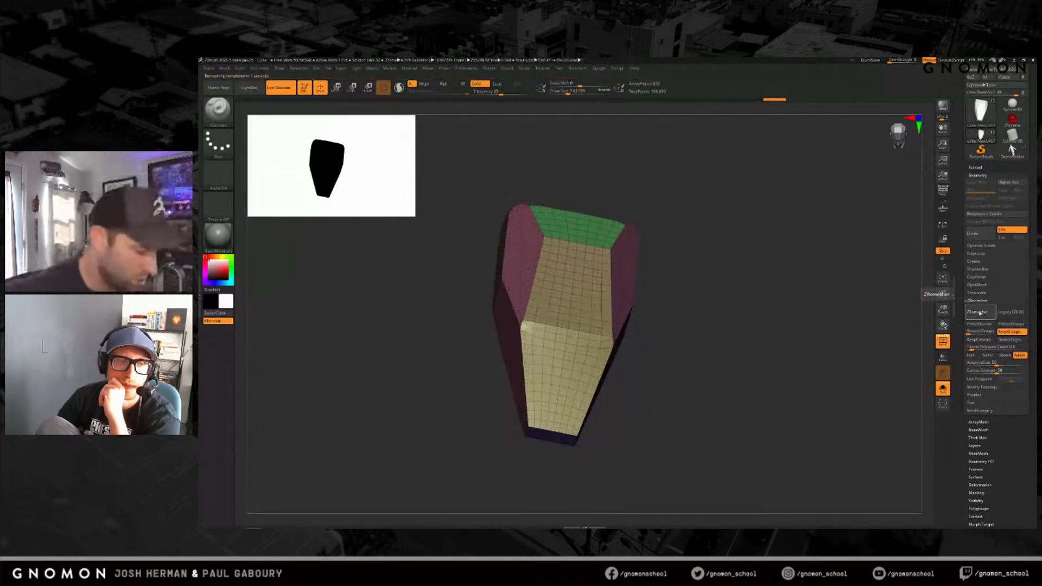
left_click_drag(694, 431, 704, 401)
Step: Select the Standard brush and toggle the polyframe while inspecting the remeshed head
key("b")
key("s")
key("t")
key("shift+f")
key("b")
key("s")
key("t")
mouse_move(698, 400)
left_mouse_down()
mouse_move(709, 397)
mouse_move(710, 412)
left_mouse_up()
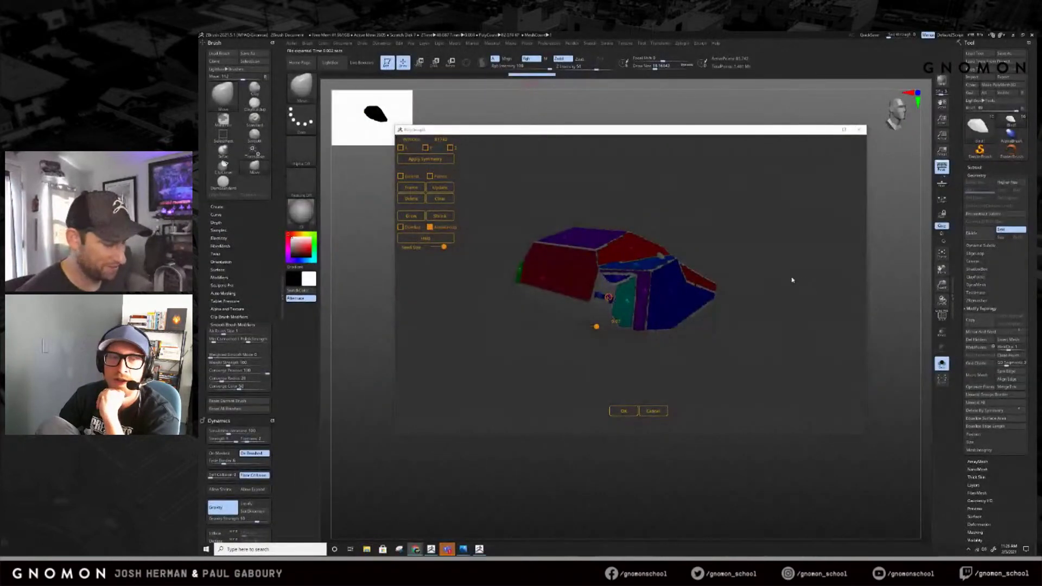
Step: Review the head's groups from all sides in PolyGroupIt, enable the Natural option and accept the grouping
left_click_drag(793, 280, 719, 302)
left_click(681, 245)
left_click_drag(812, 210, 704, 324)
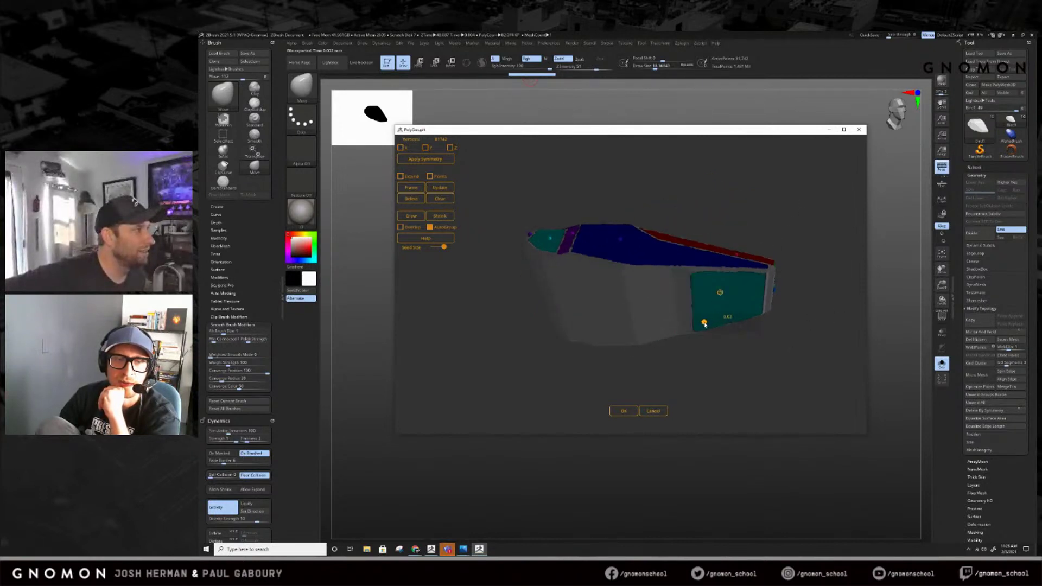
left_click_drag(587, 304, 757, 282)
right_click_drag(661, 246, 743, 298)
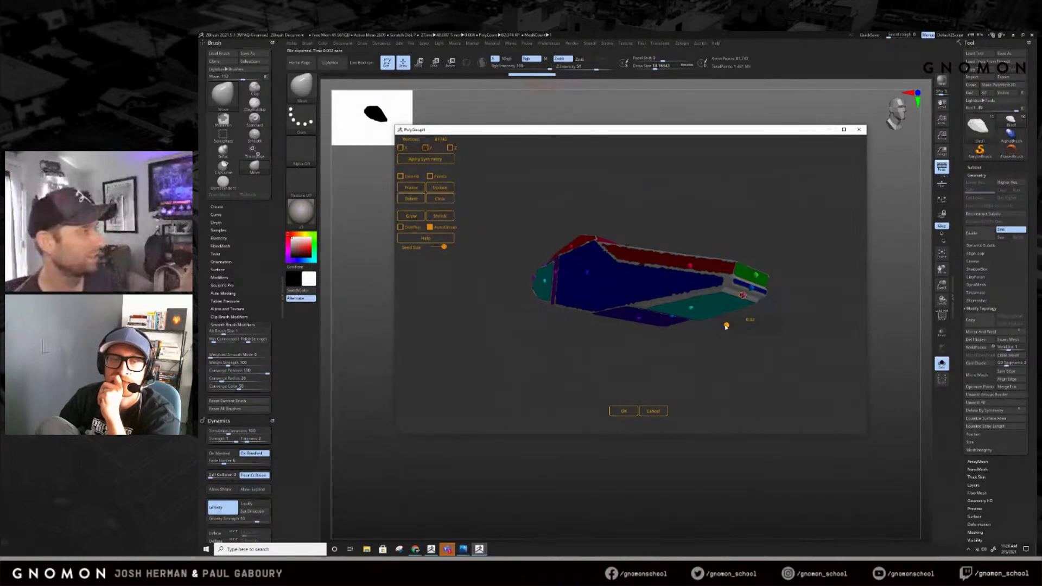
right_click_drag(686, 389, 778, 259)
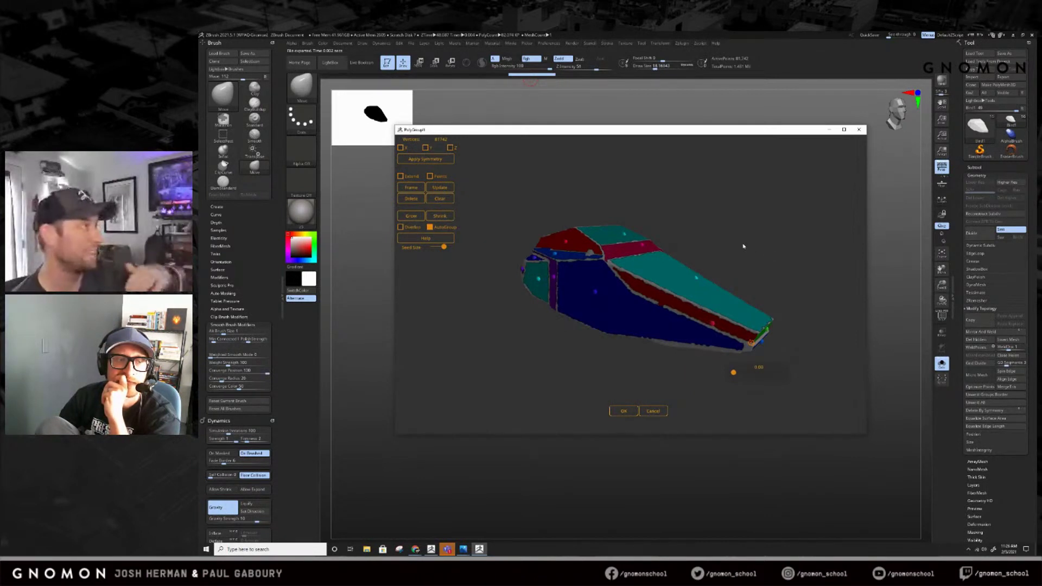
right_click_drag(738, 242, 811, 360)
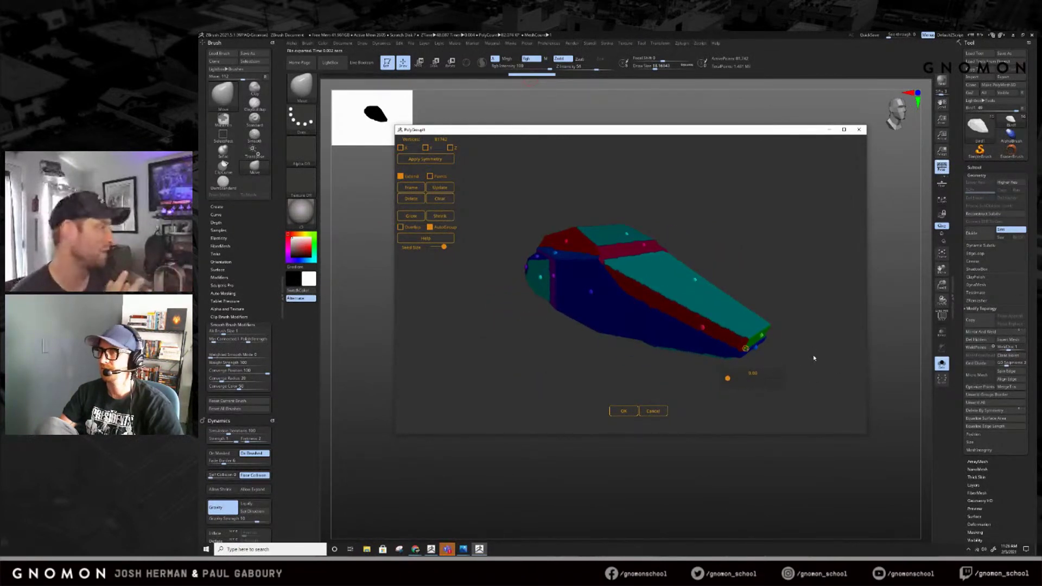
left_click(623, 411)
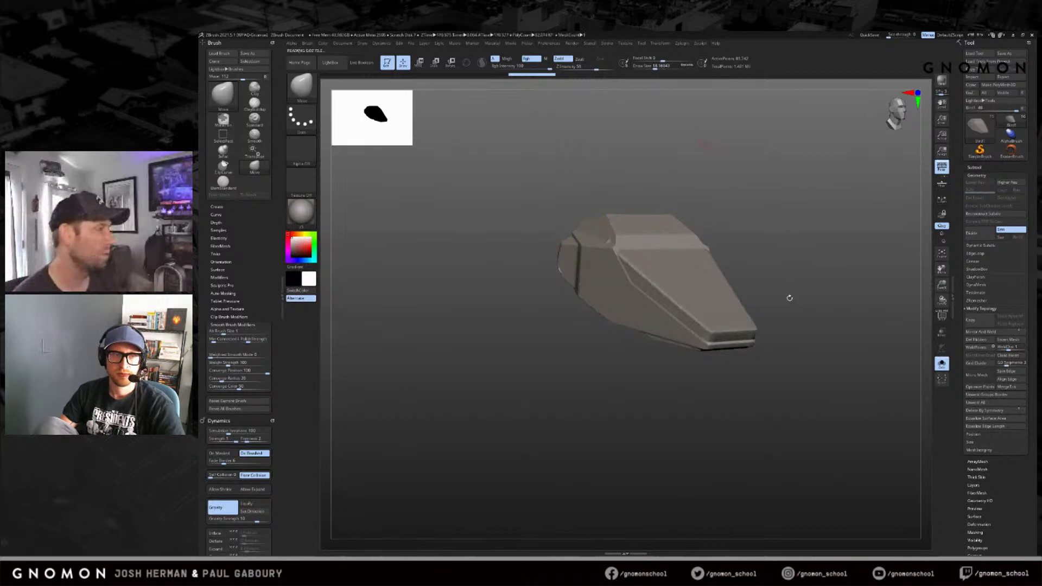
Step: Straighten the new group borders on the head with Polish By Groups and check the underside with the polyframe hidden
mouse_move(793, 288)
left_mouse_down()
mouse_move(757, 293)
mouse_move(782, 340)
mouse_move(864, 336)
left_mouse_up()
left_click(978, 524)
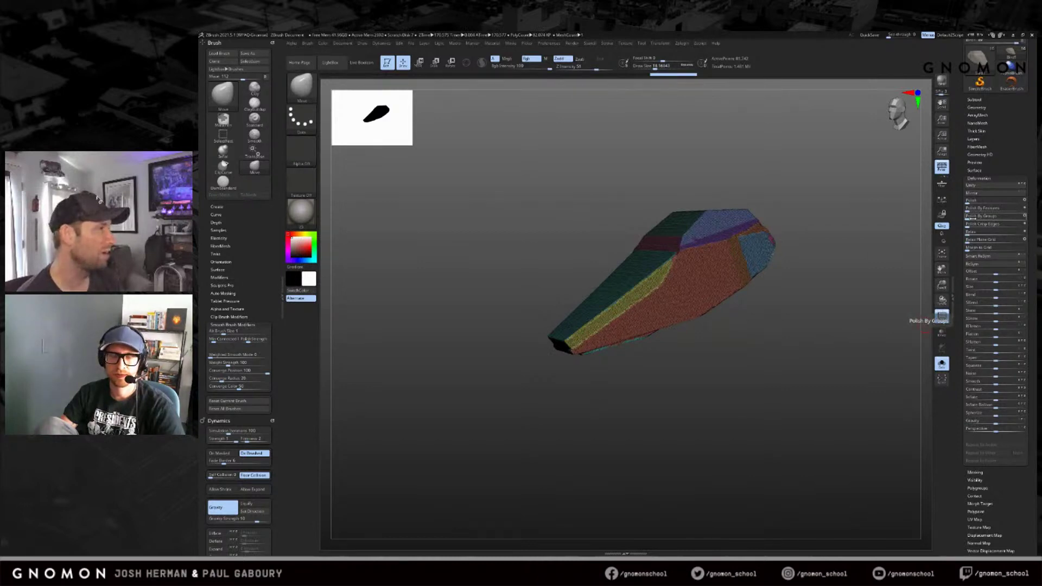
left_click_drag(890, 235, 830, 243)
key("shift+f")
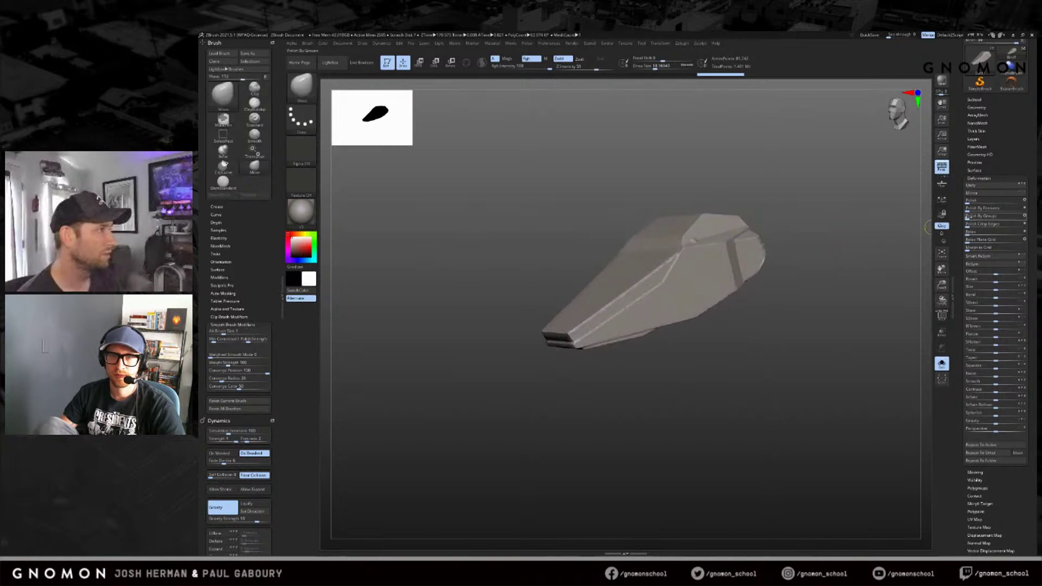
left_click_drag(803, 304, 800, 232)
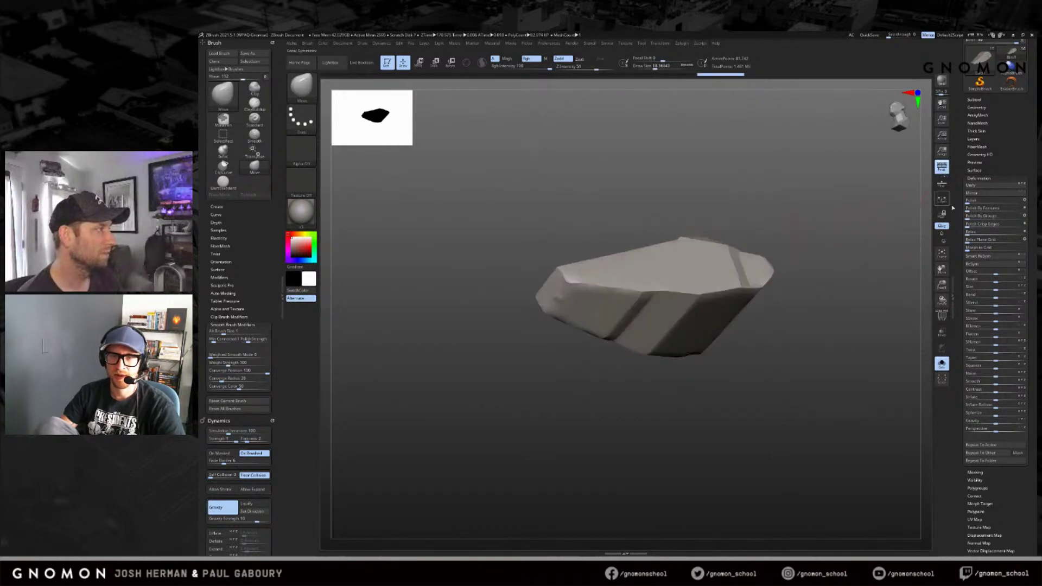
left_click(976, 216)
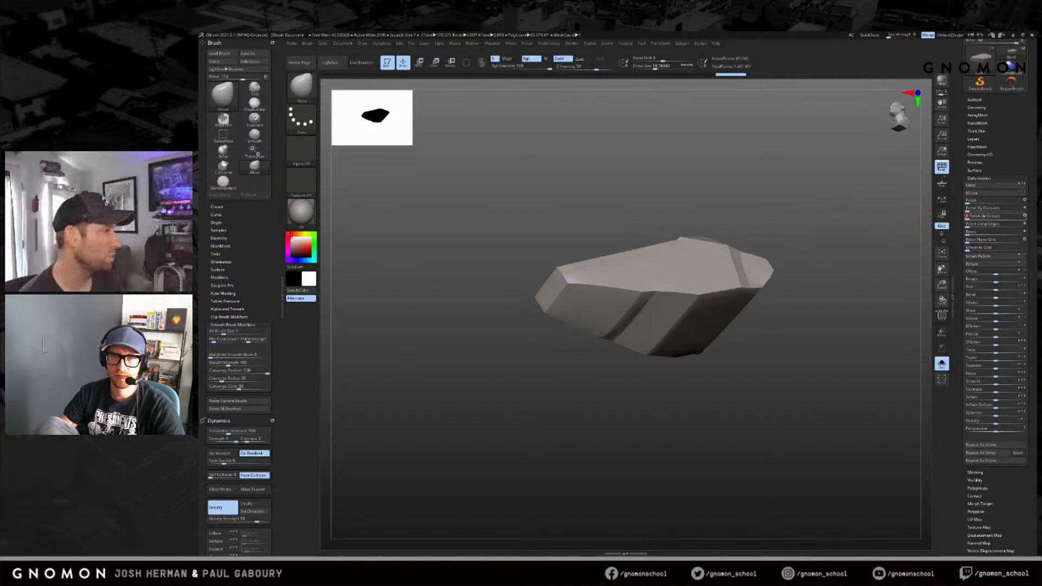
mouse_move(819, 228)
left_mouse_down()
mouse_move(839, 247)
mouse_move(851, 242)
mouse_move(848, 217)
mouse_move(834, 240)
mouse_move(763, 223)
mouse_move(728, 174)
mouse_move(770, 205)
mouse_move(848, 198)
left_mouse_up()
Step: Isolate the head's three adjoining underside polygroups, combine them into one group and unhide the whole head
key("shift+f")
left_click(723, 201, "ctrl+shift")
left_click(716, 206, "ctrl+shift")
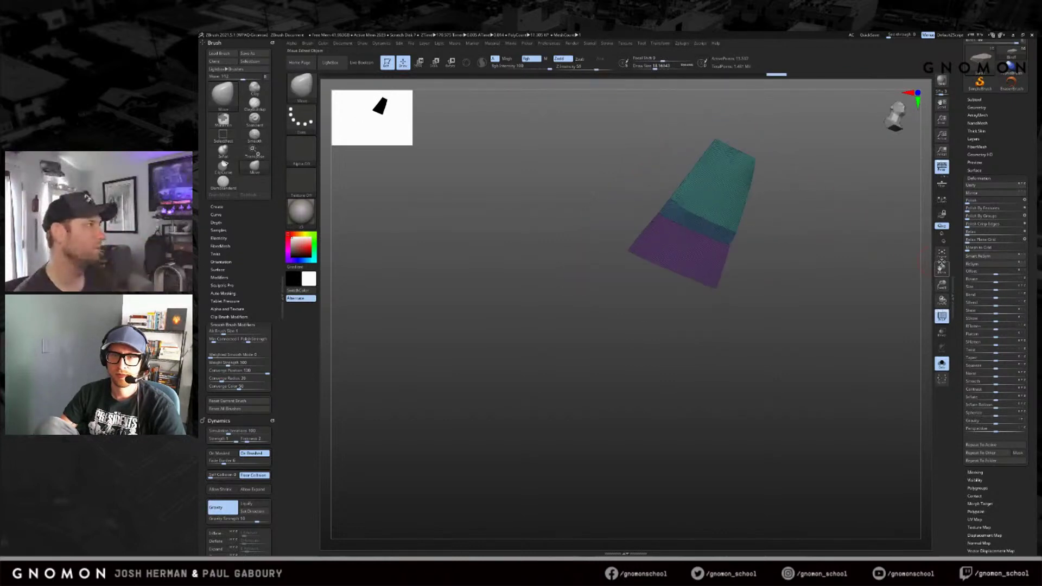
left_click_drag(960, 266, 959, 215)
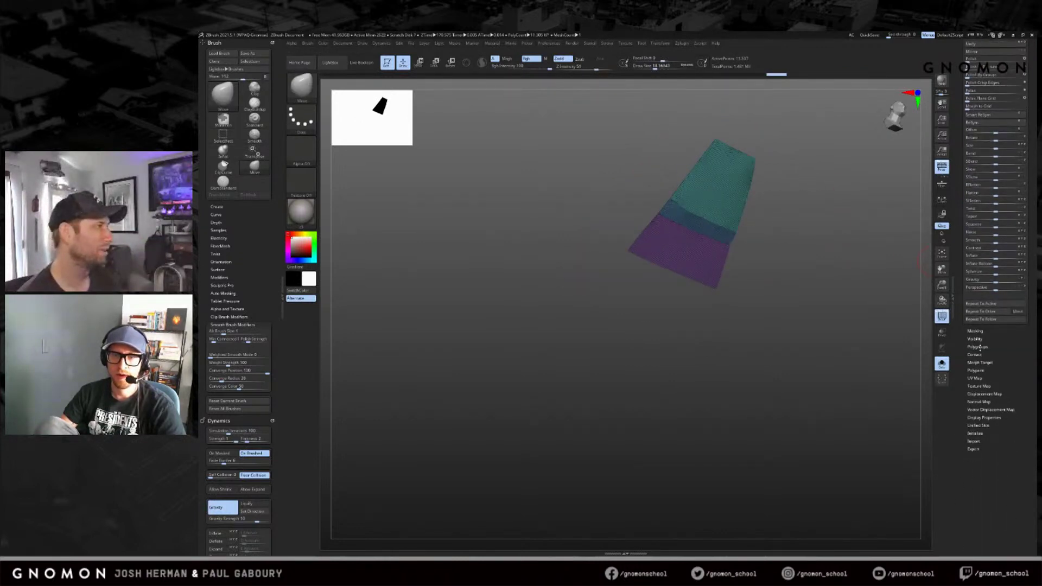
left_click(979, 347)
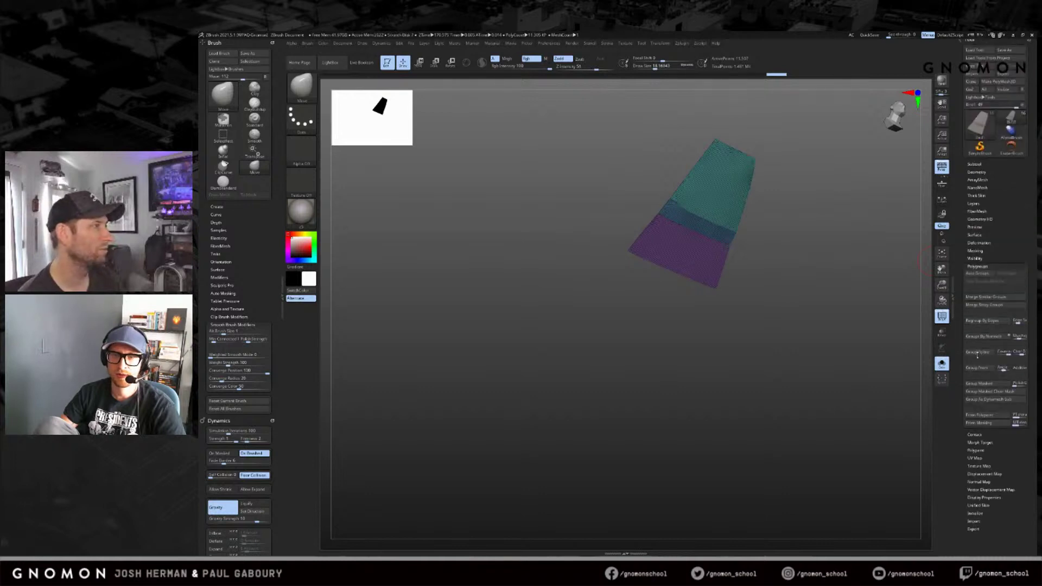
mouse_move(827, 310)
left_mouse_down()
mouse_move(821, 318)
mouse_move(833, 291)
left_mouse_up()
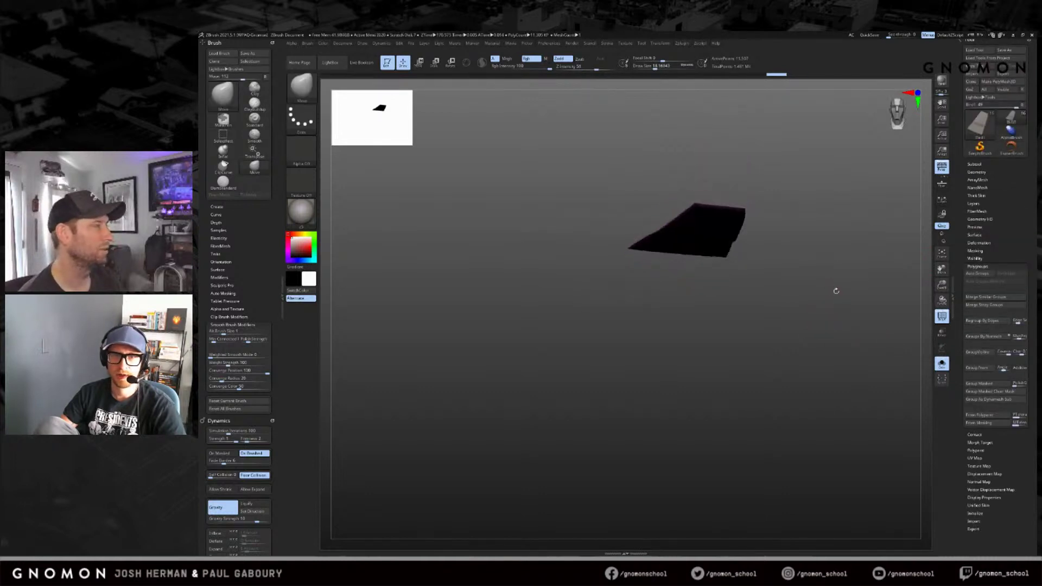
left_click(985, 266)
left_click_drag(898, 223, 906, 207)
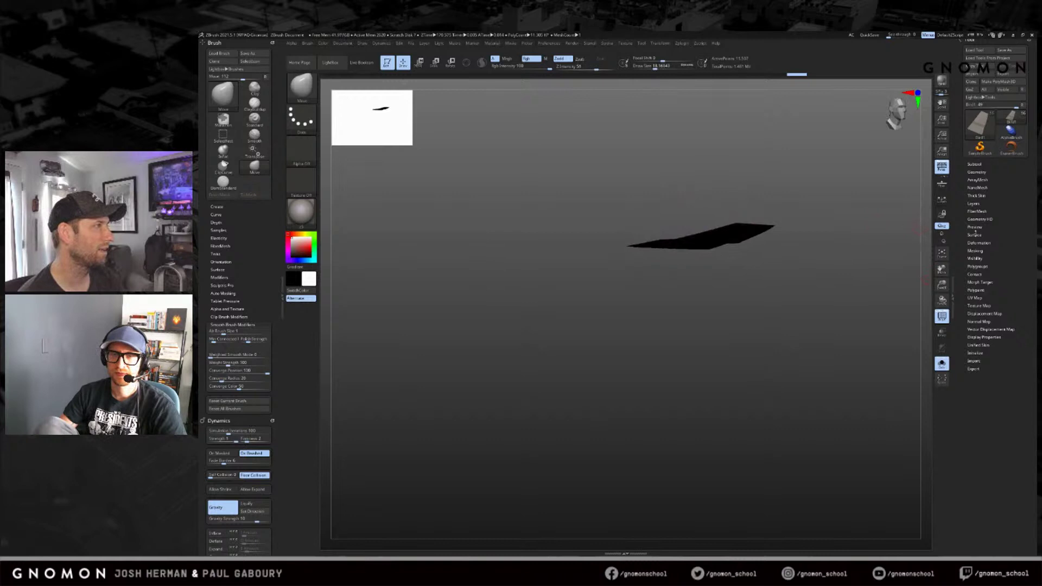
left_click(979, 243)
left_click(877, 302, "ctrl+shift")
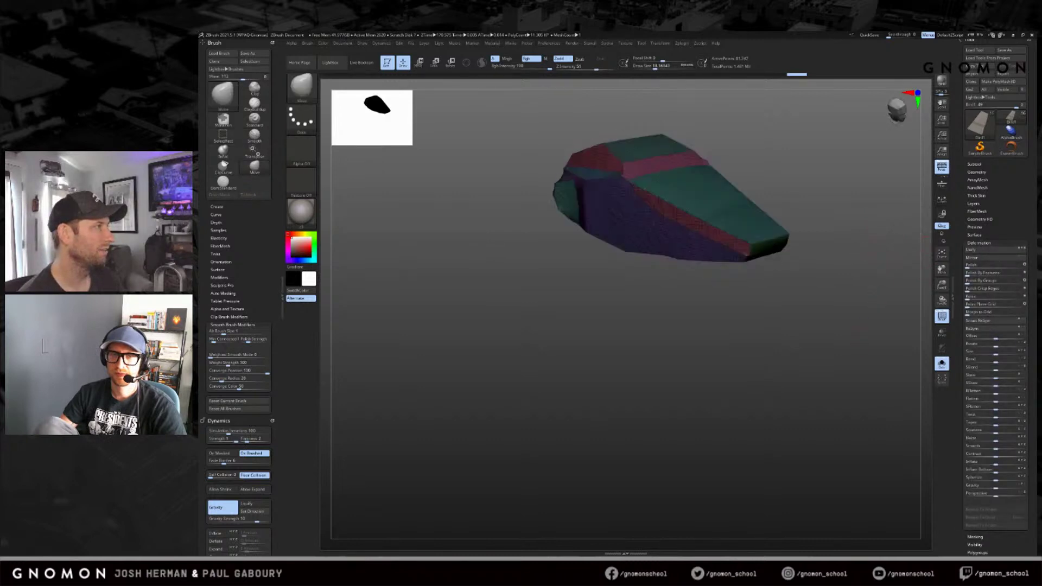
Step: Apply Polish By Groups repeatedly to the regrouped head, checking its underside and side surfaces
left_click_drag(898, 342, 865, 267)
key("shift+f")
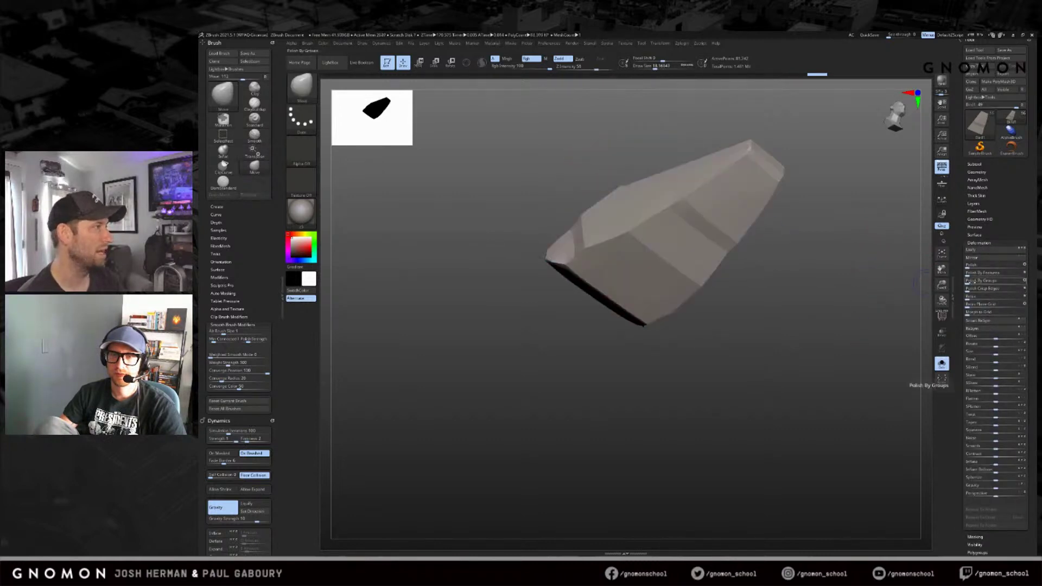
left_click(977, 281)
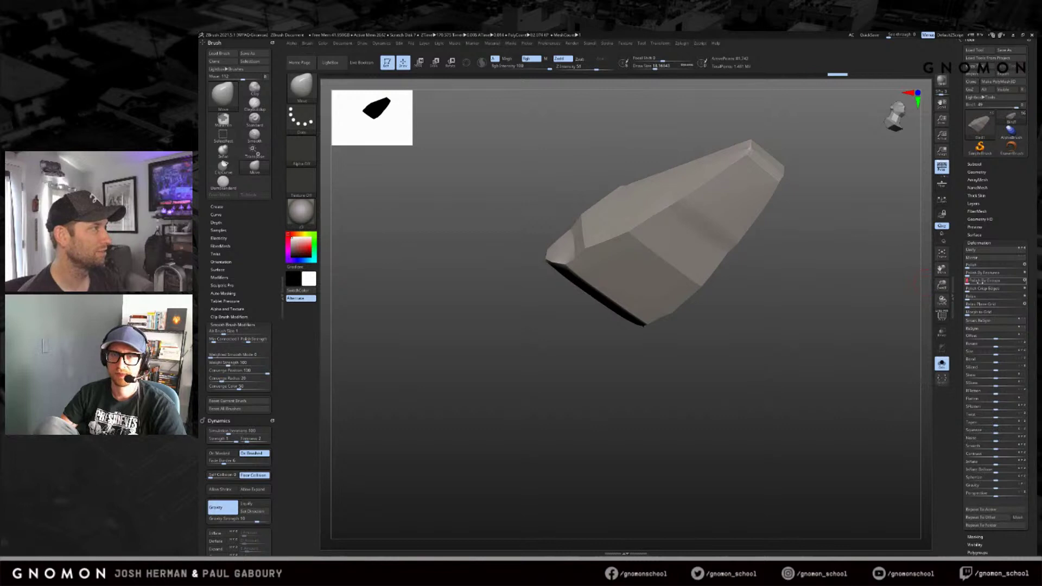
left_click_drag(862, 315, 997, 283)
left_click(983, 282)
left_click_drag(834, 280, 829, 318)
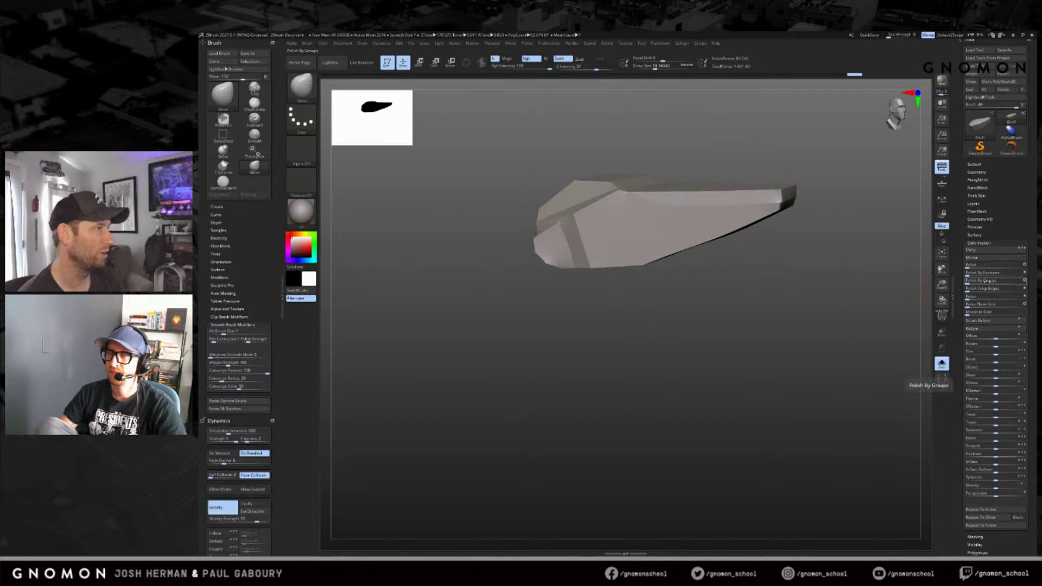
left_click(988, 280)
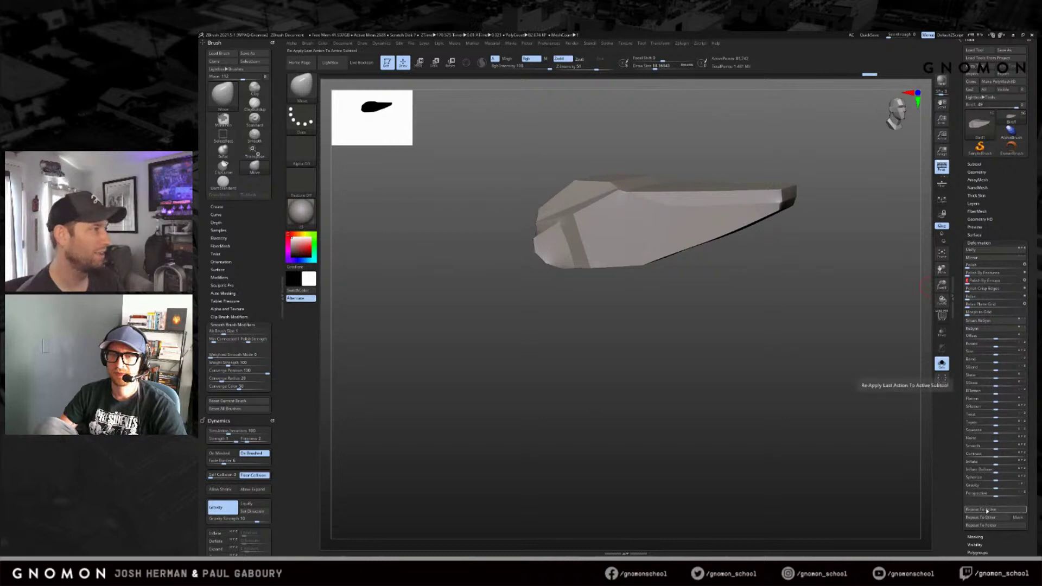
Step: Isolate the head's large rear panel with its small neighbouring faces, make them one polygroup and unhide the head
left_click_drag(838, 405, 730, 426)
key("shift+f")
left_click_drag(650, 306, 713, 409)
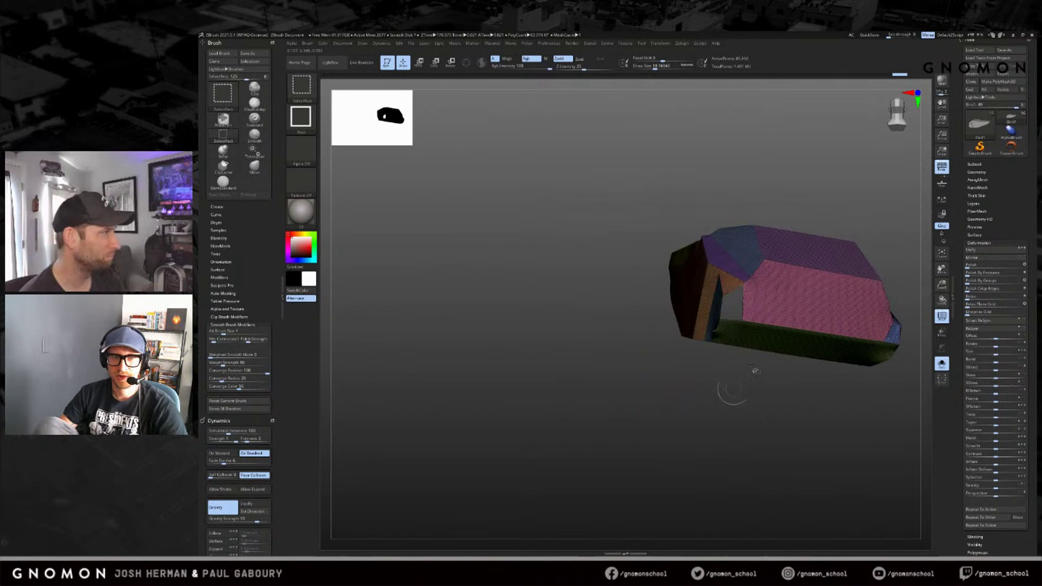
left_click(881, 321, "ctrl+alt+shift")
left_click_drag(890, 347, 902, 338)
left_click_drag(870, 398, 847, 412, "ctrl+shift")
key("ctrl+w")
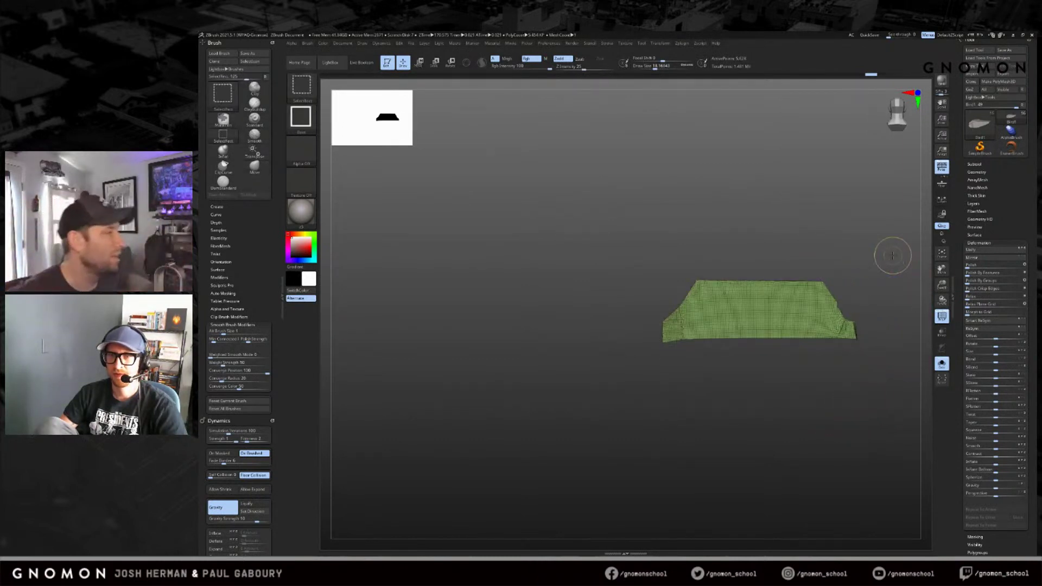
left_click(891, 251, "ctrl+shift")
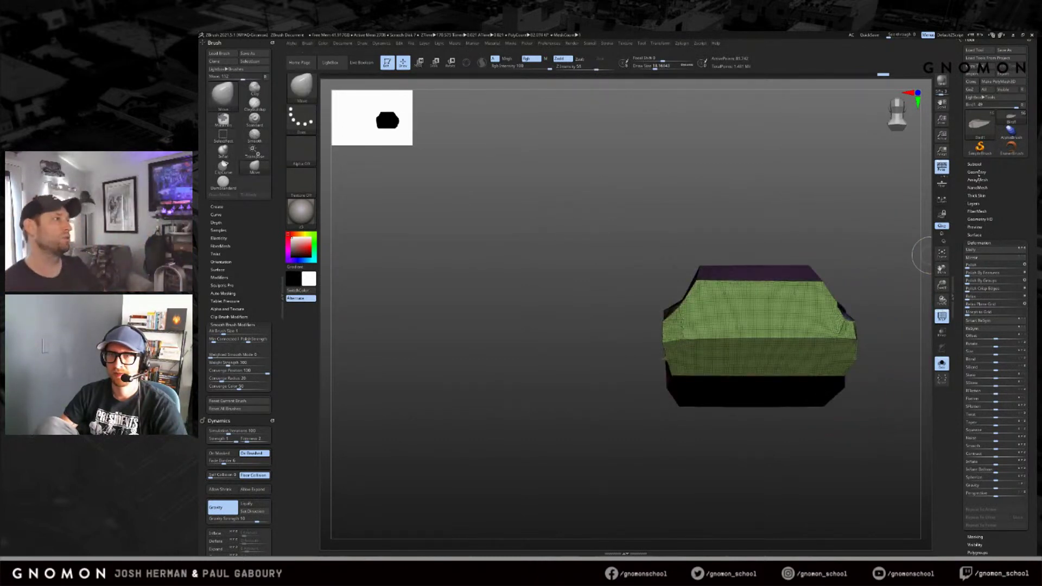
Step: Mirror and weld the head, then isolate the merged rear polygroup to check it and unhide everything
left_click(976, 172)
left_click(993, 328)
left_click_drag(873, 296, 894, 297)
left_click(800, 302, "ctrl+shift")
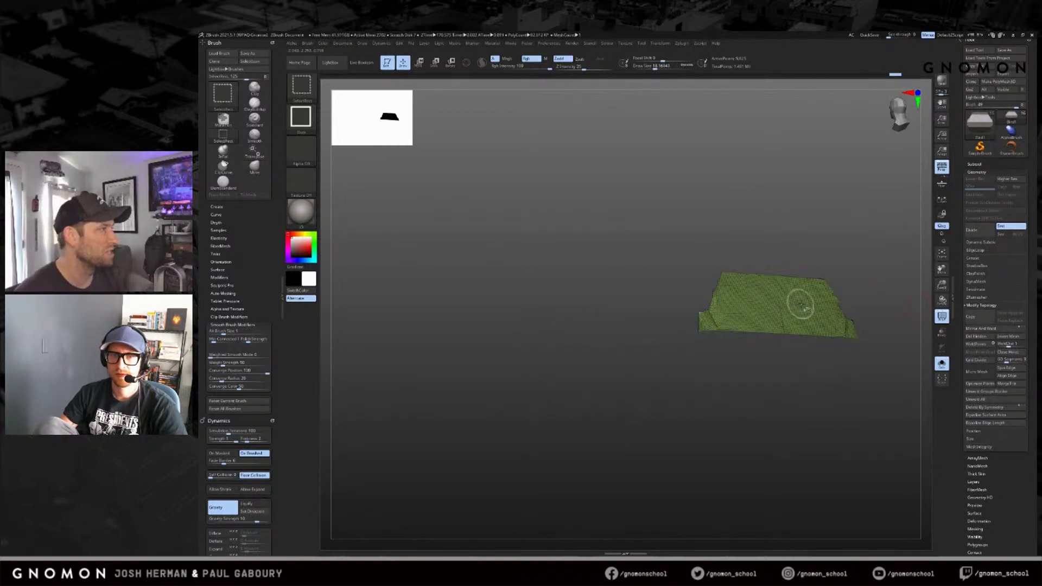
left_click(871, 286, "ctrl+shift")
left_click_drag(890, 290, 760, 367)
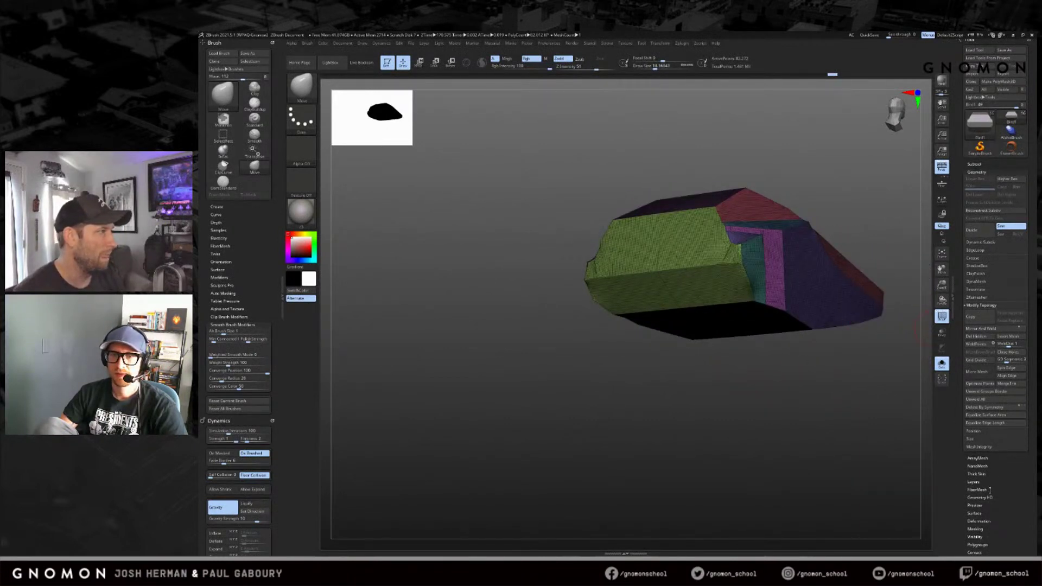
Step: Polish the faceted block by its polygroups and check the group borders with the polyframe shown and hidden
left_click(979, 521)
left_click(1009, 280)
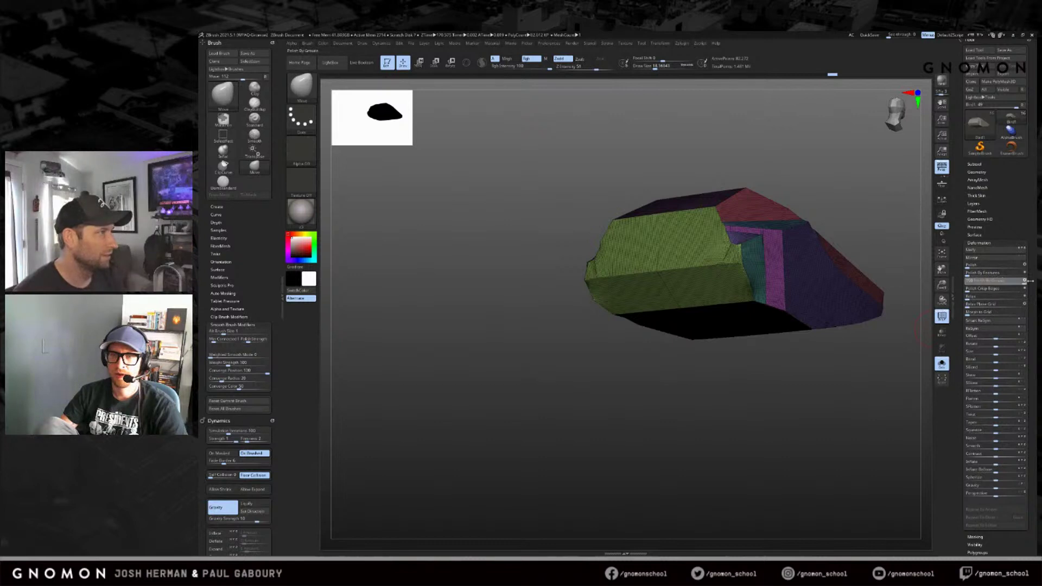
key("shift+f")
mouse_move(823, 435)
left_mouse_down()
mouse_move(844, 434)
mouse_move(791, 410)
mouse_move(759, 379)
left_mouse_up()
key("shift+f")
key("shift+f")
mouse_move(627, 280)
left_mouse_down()
mouse_move(797, 293)
mouse_move(807, 281)
mouse_move(732, 263)
mouse_move(758, 270)
left_mouse_up()
key("shift+f")
key("shift+f")
Step: Remesh the faceted block with ZRemesher, with KeepGroups enabled
left_click(977, 172)
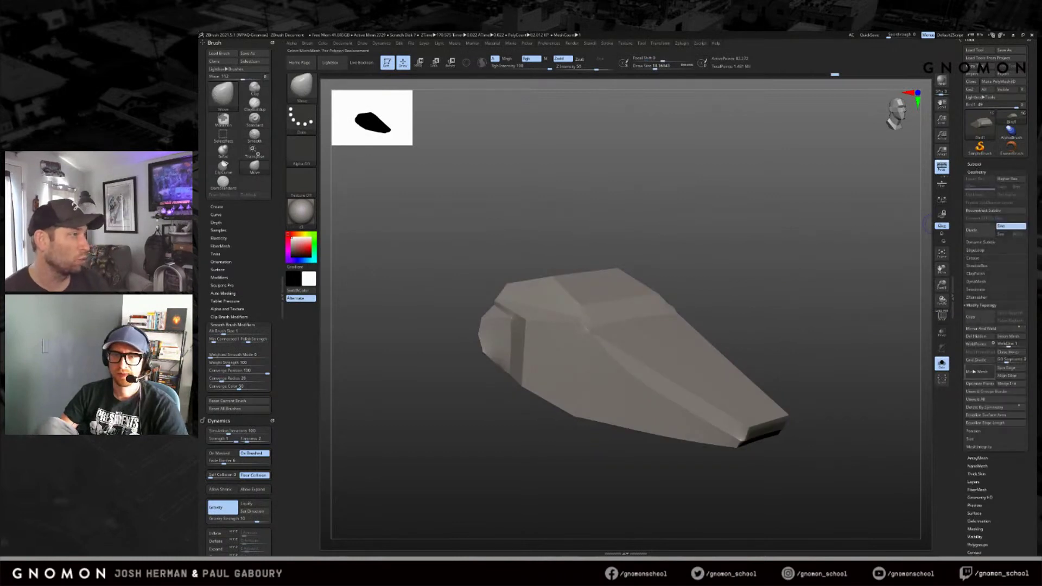
left_click(970, 299)
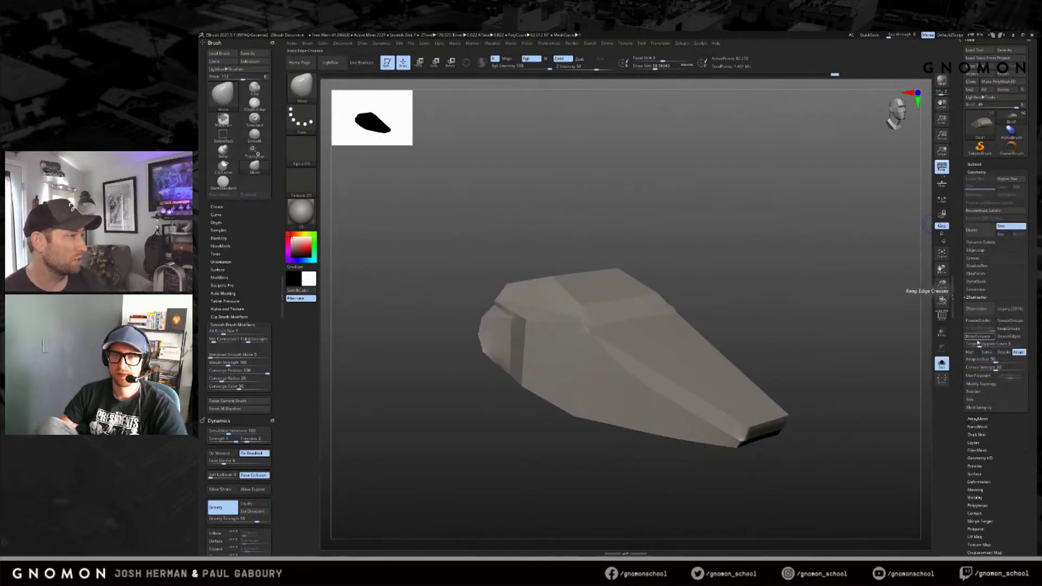
left_click(1007, 328)
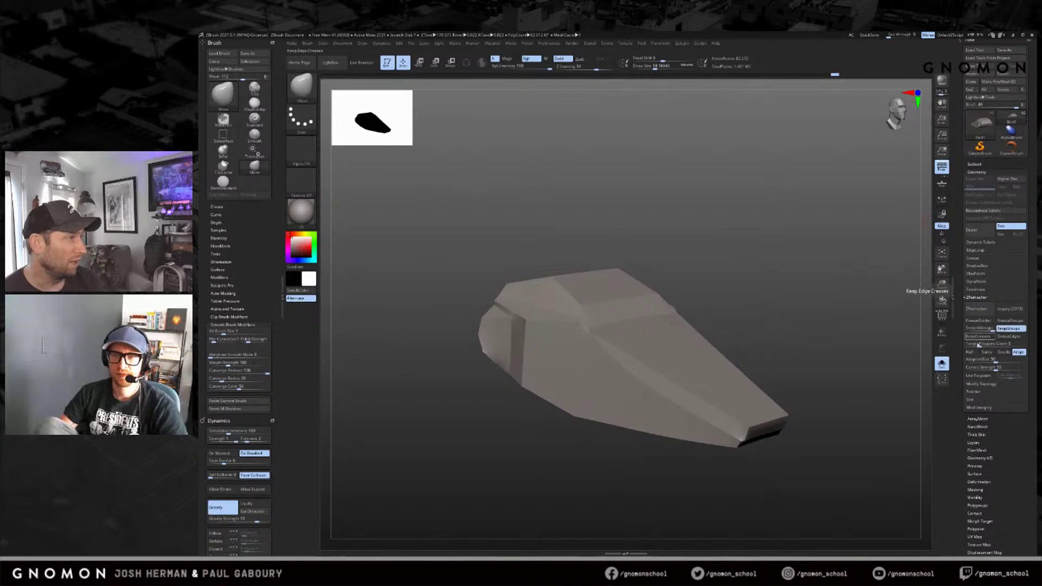
left_click_drag(895, 293, 844, 285)
key("ctrl")
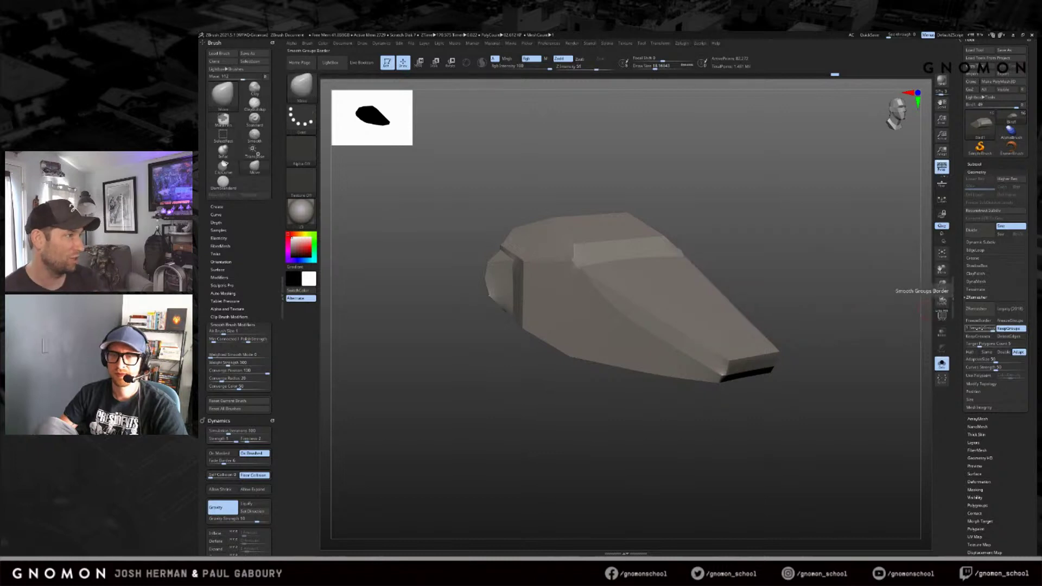
key("ctrl")
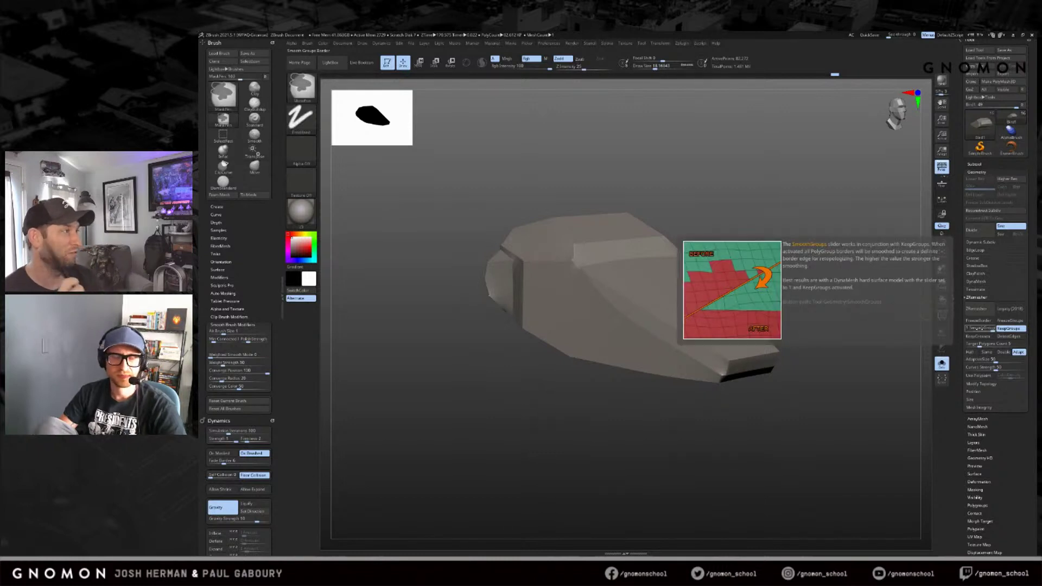
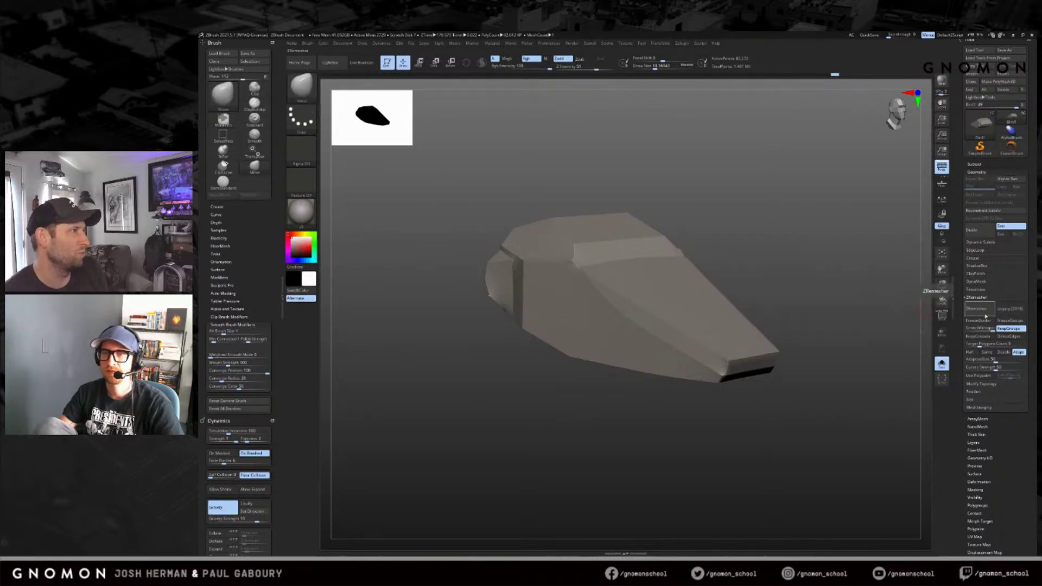
left_click(980, 309)
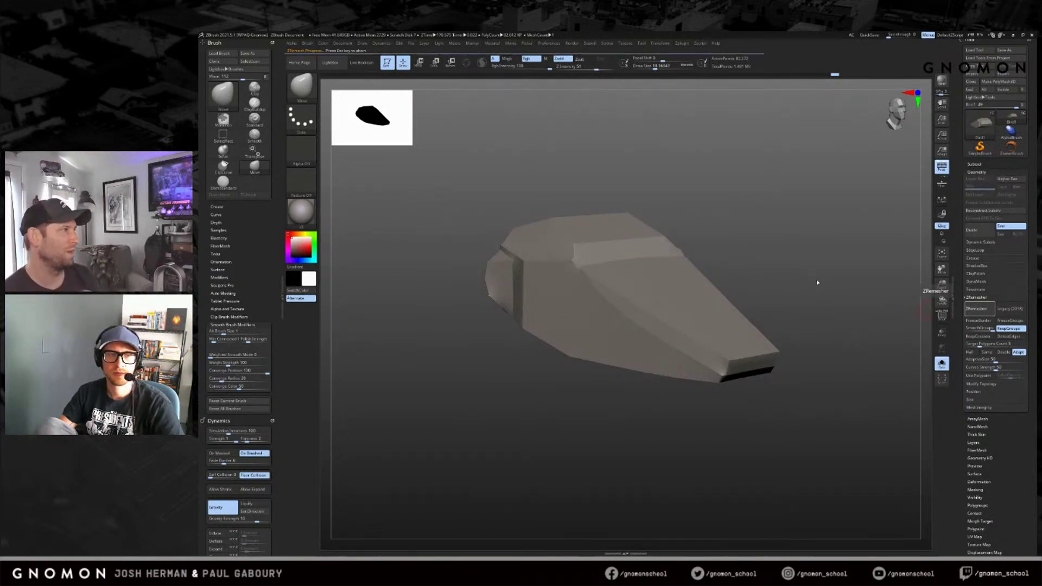
Step: Activate Dynamic Subdiv on the remeshed block and hide its polyframe
mouse_move(819, 279)
left_mouse_down()
mouse_move(838, 280)
mouse_move(807, 271)
mouse_move(779, 288)
mouse_move(831, 290)
left_mouse_up()
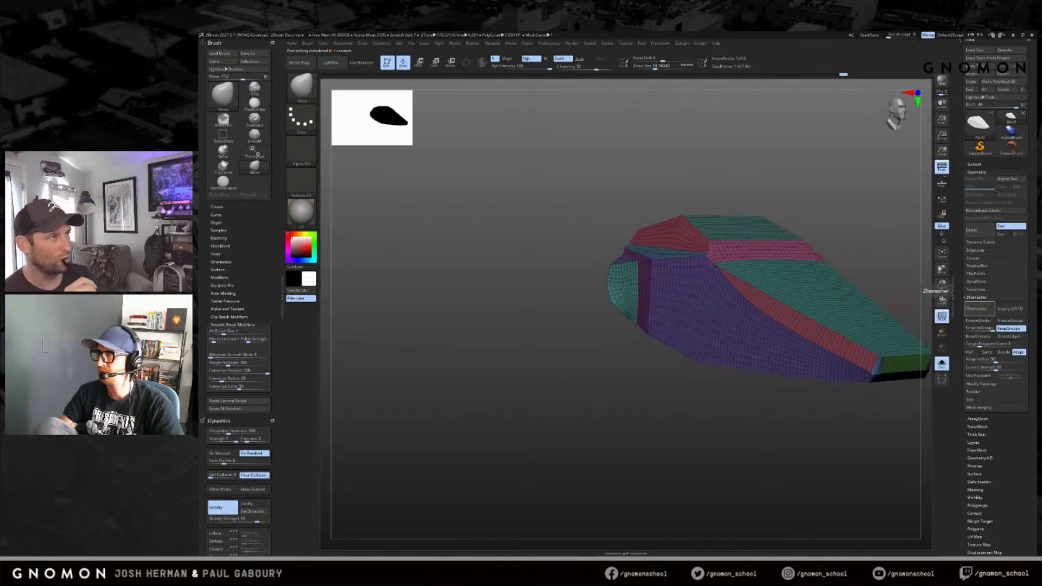
left_click_drag(898, 257, 782, 248, "alt")
key("d")
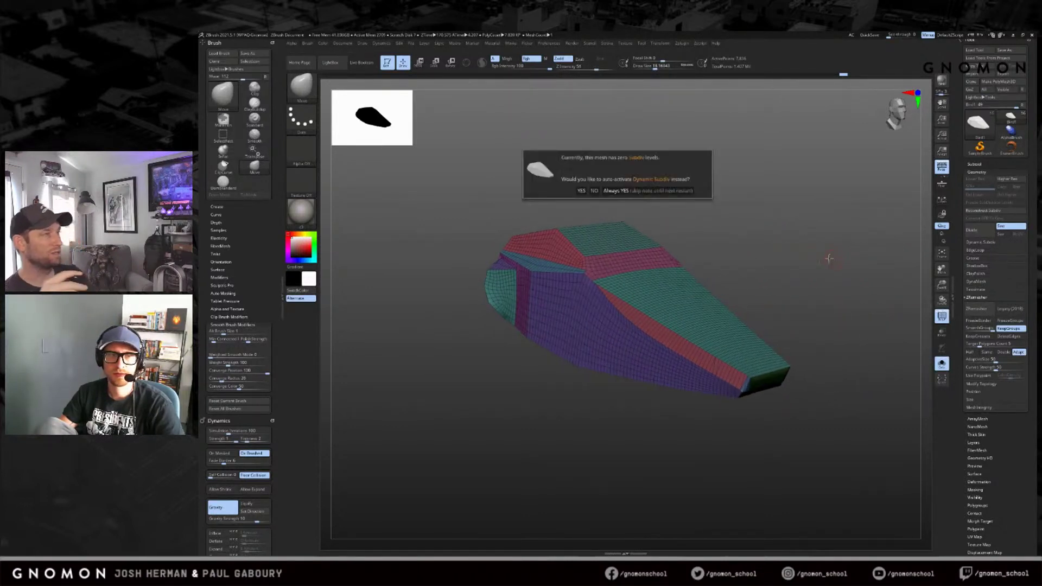
left_click(582, 191)
left_click_drag(759, 212, 795, 221)
key("shift+f")
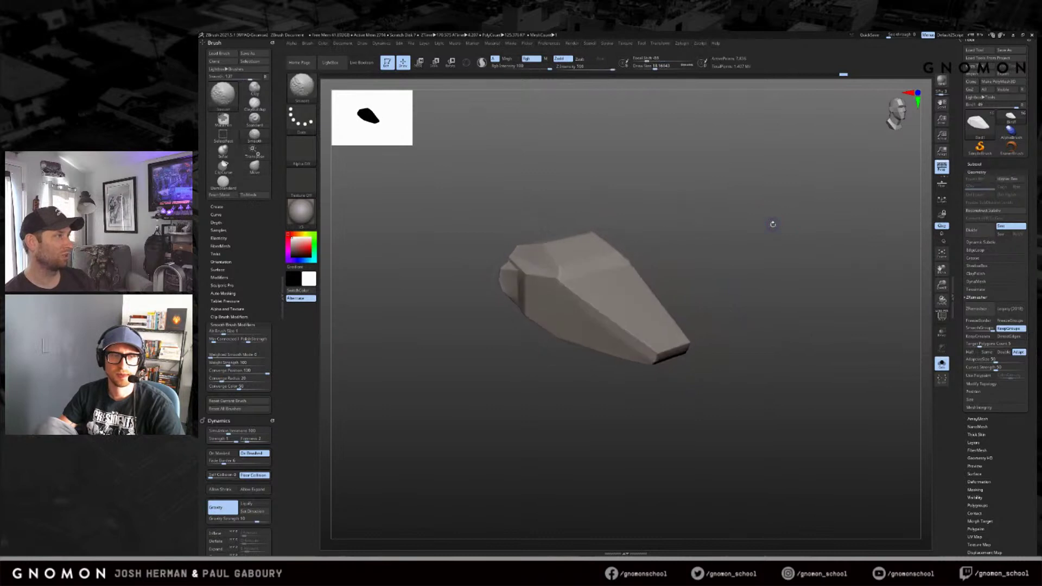
Step: Compare the remeshed block with and without the dynamic subdivision preview
key("d")
left_click(594, 191)
left_click_drag(678, 225, 771, 231)
key("shift+d")
key("d")
key("f")
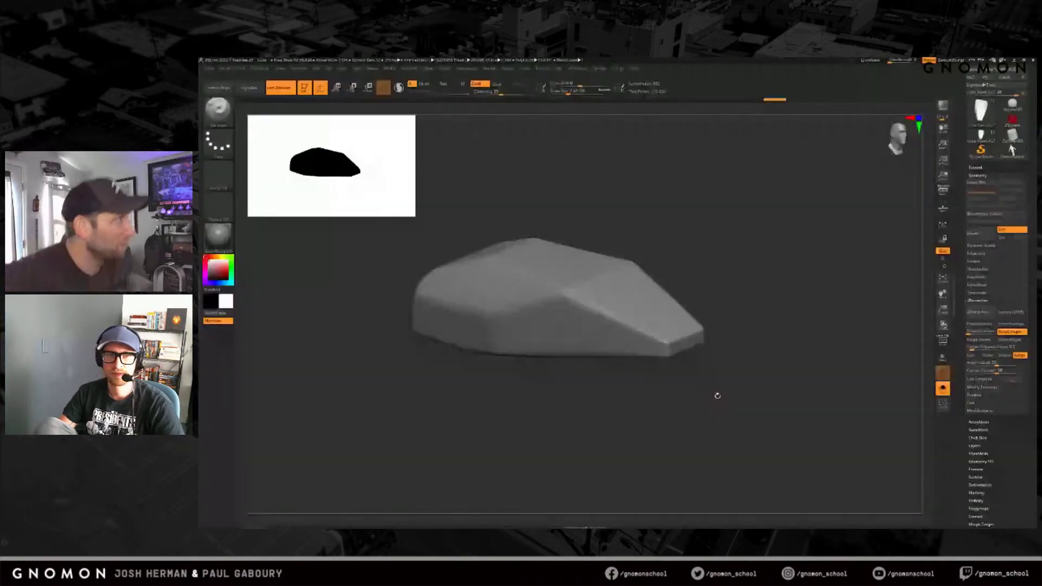
Step: Select the rounded block's subtool in the other ZBrush scene and display its polyframe
left_click_drag(734, 404, 700, 405)
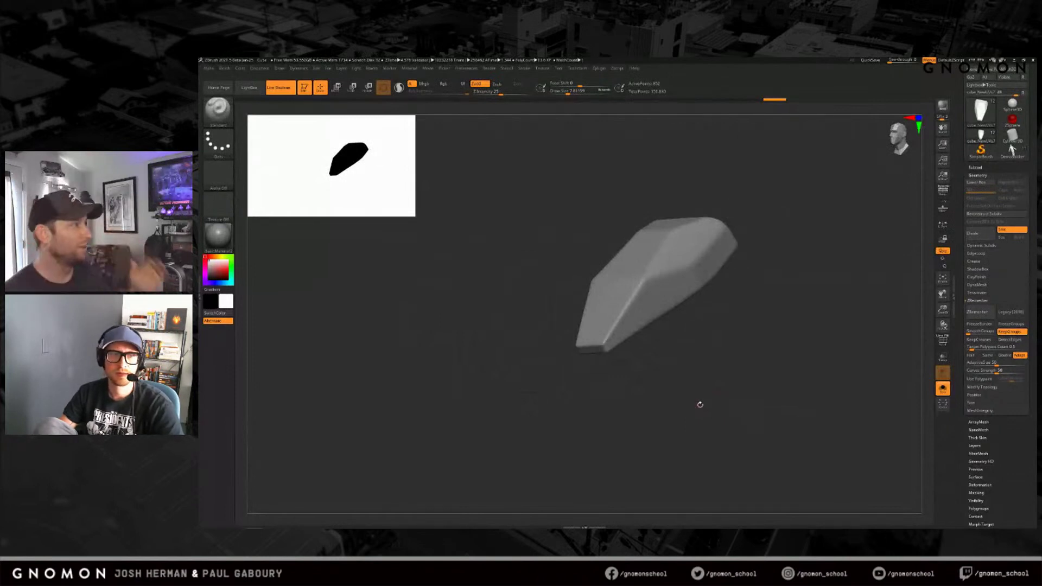
mouse_move(740, 407)
left_mouse_down()
mouse_move(737, 391)
mouse_move(747, 418)
left_mouse_up()
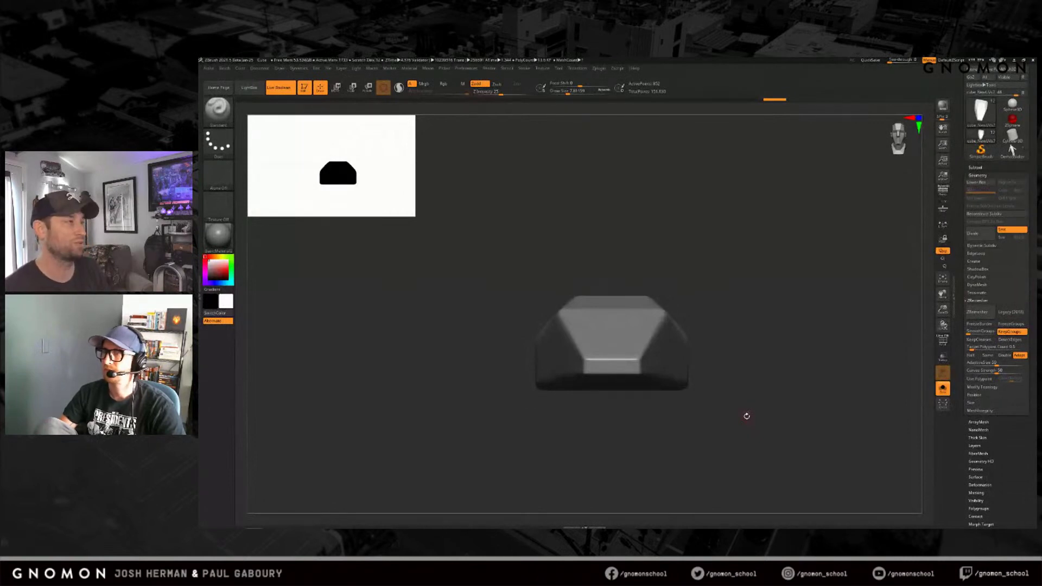
left_click_drag(754, 390, 779, 366)
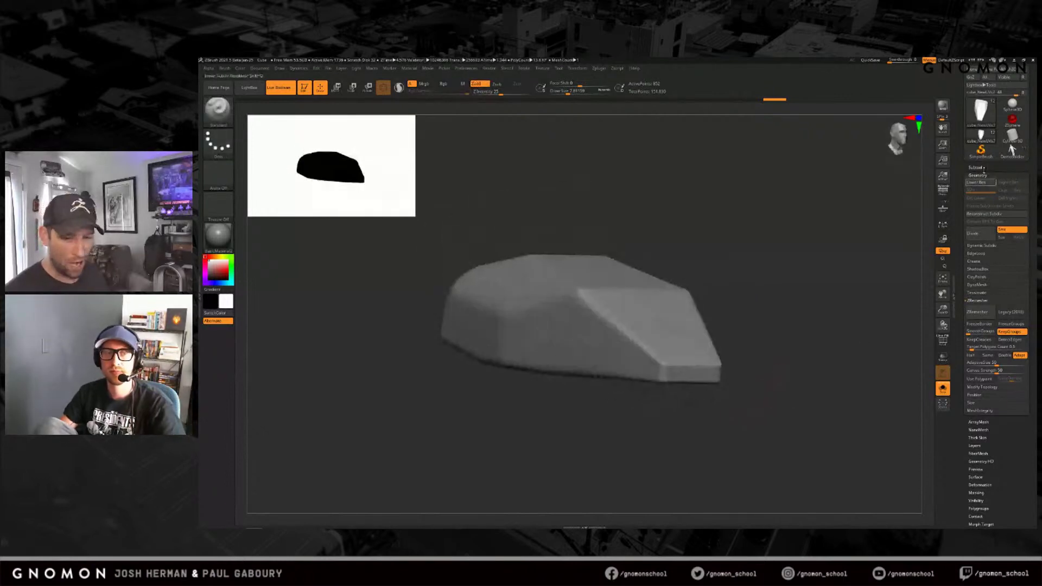
left_click(975, 167)
left_click(1001, 314)
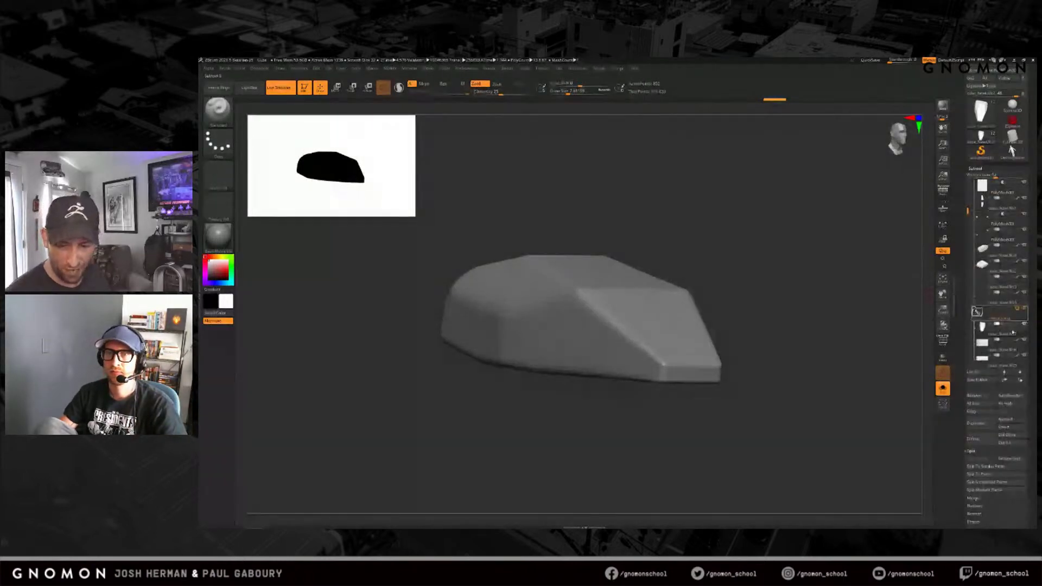
left_click(1013, 332)
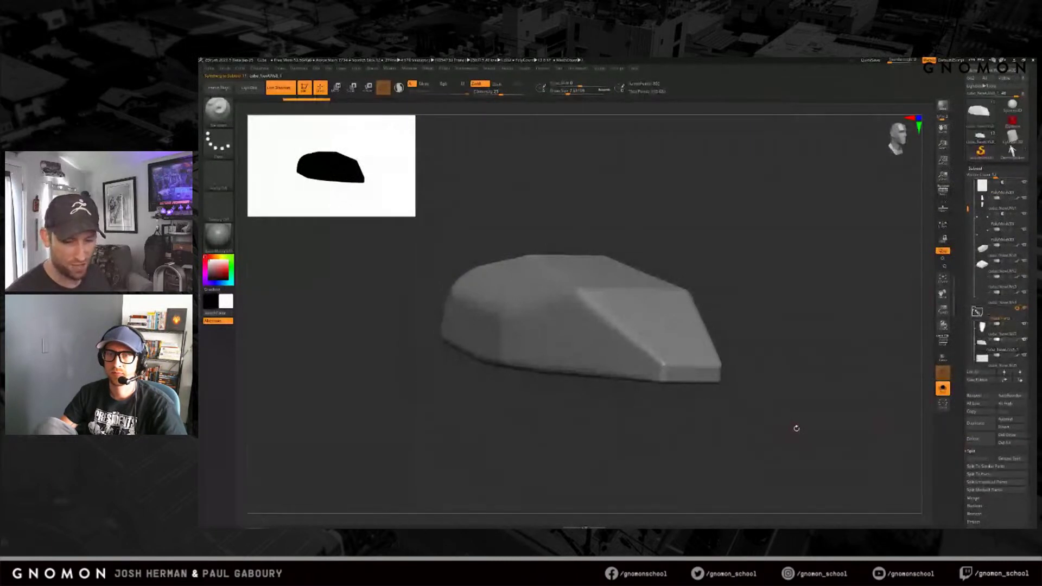
left_click_drag(798, 434, 698, 384)
key("shift+f")
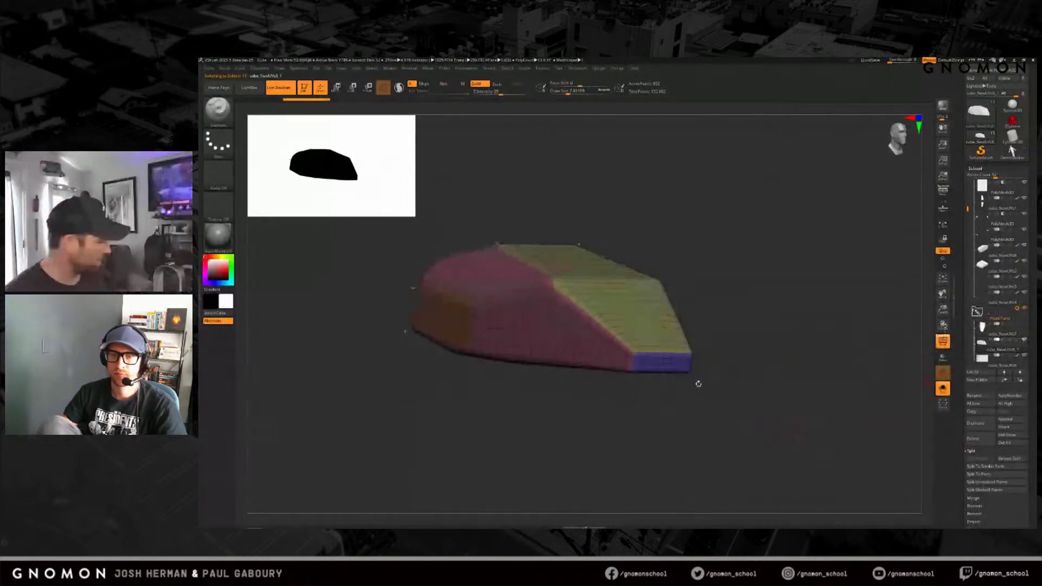
Step: Choose the ZModeler brush and bring the block's narrow blue end face into close view
key("b")
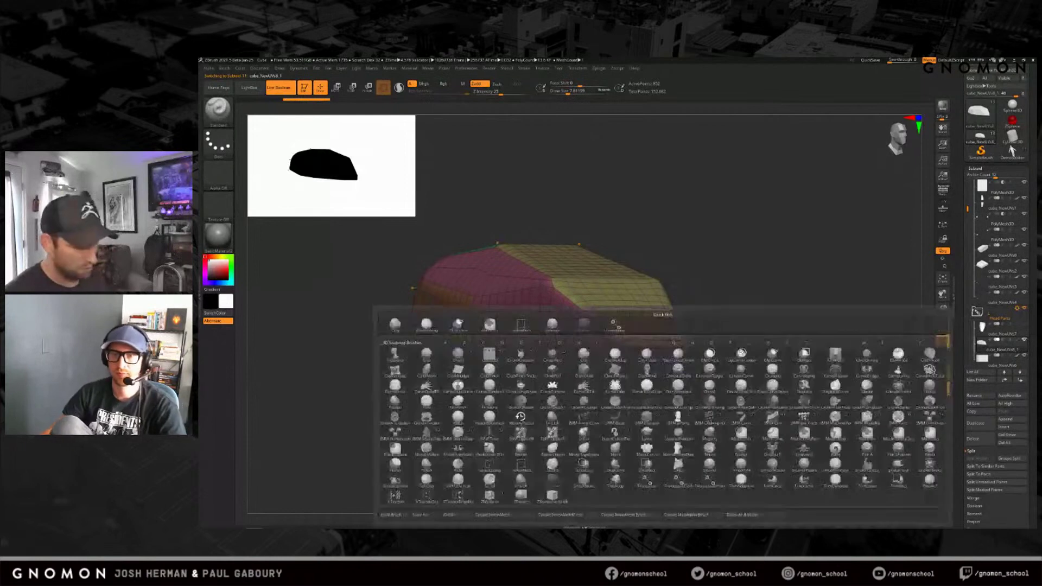
key("z")
key("m")
left_click_drag(680, 396, 669, 374)
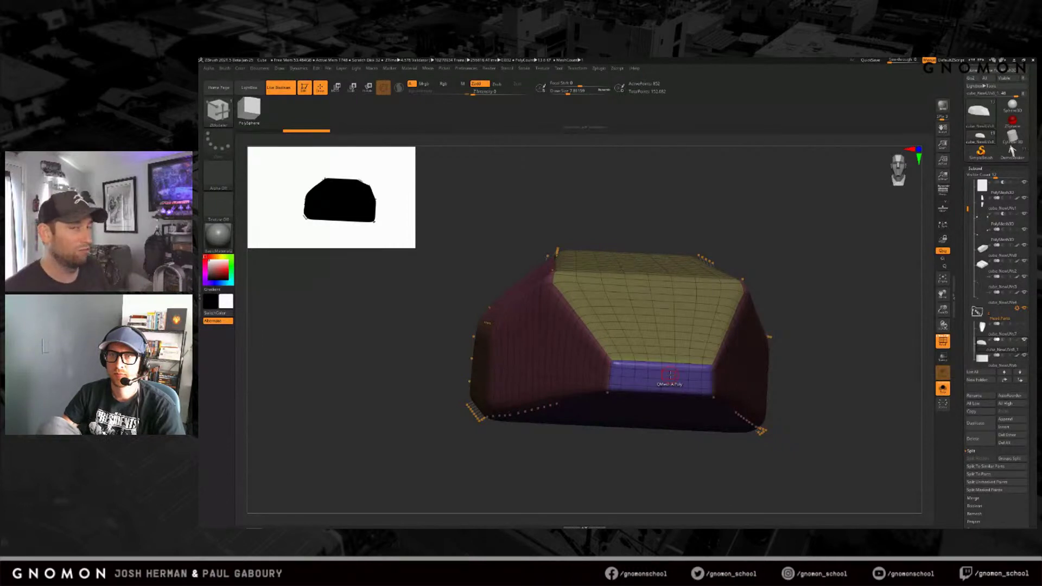
right_click_drag(670, 374, 650, 313)
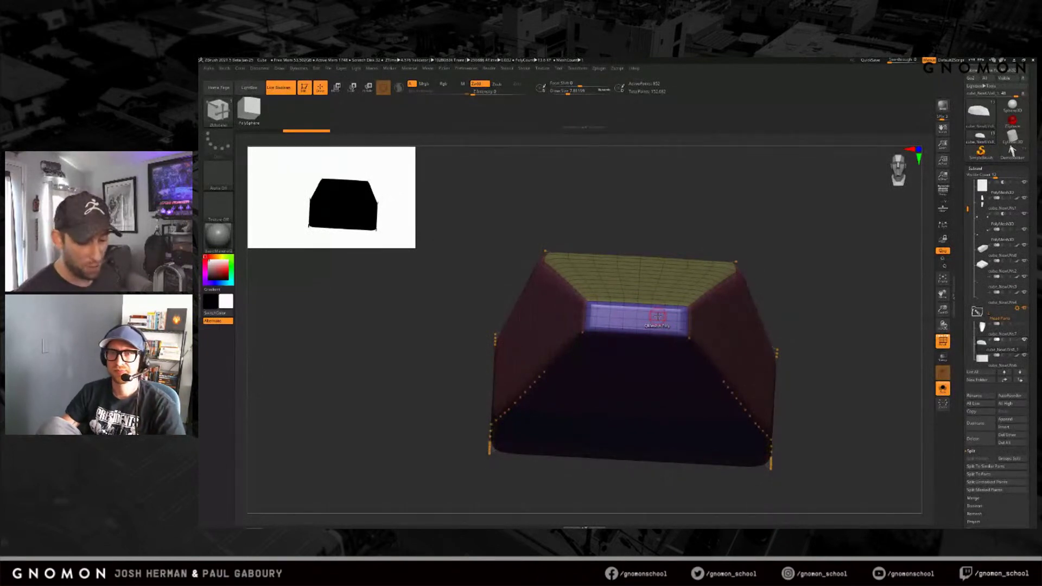
right_click_drag(657, 315, 645, 318)
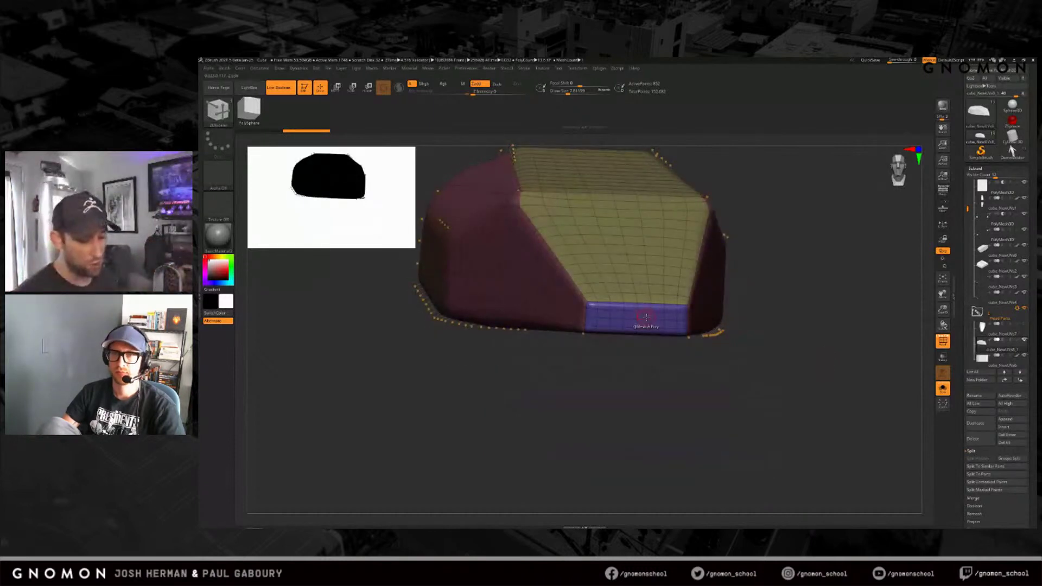
right_click_drag(646, 316, 691, 426)
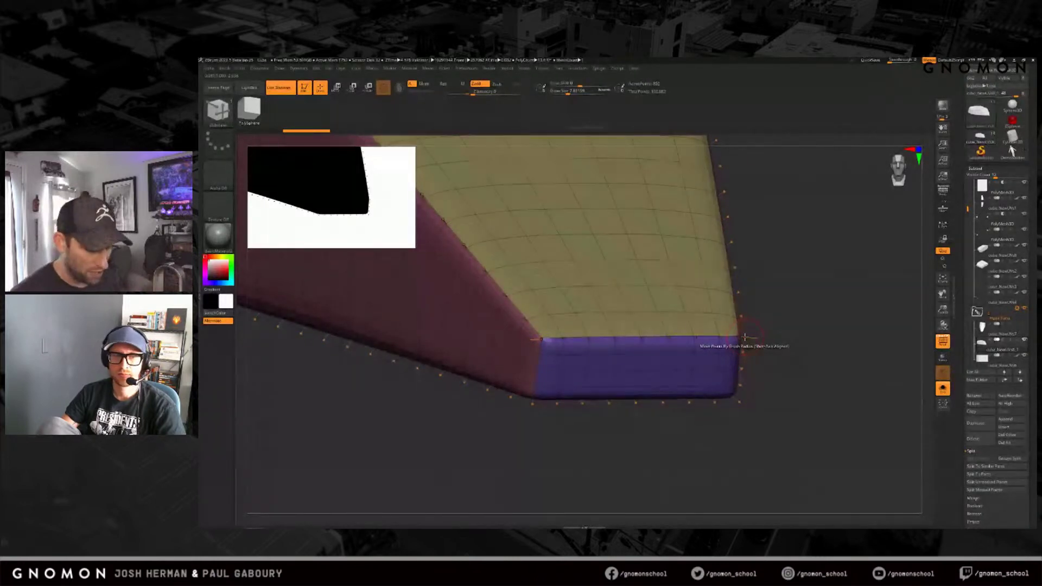
left_click_drag(784, 409, 780, 407, "shift")
left_click(663, 360, "alt")
left_click(610, 360, "alt")
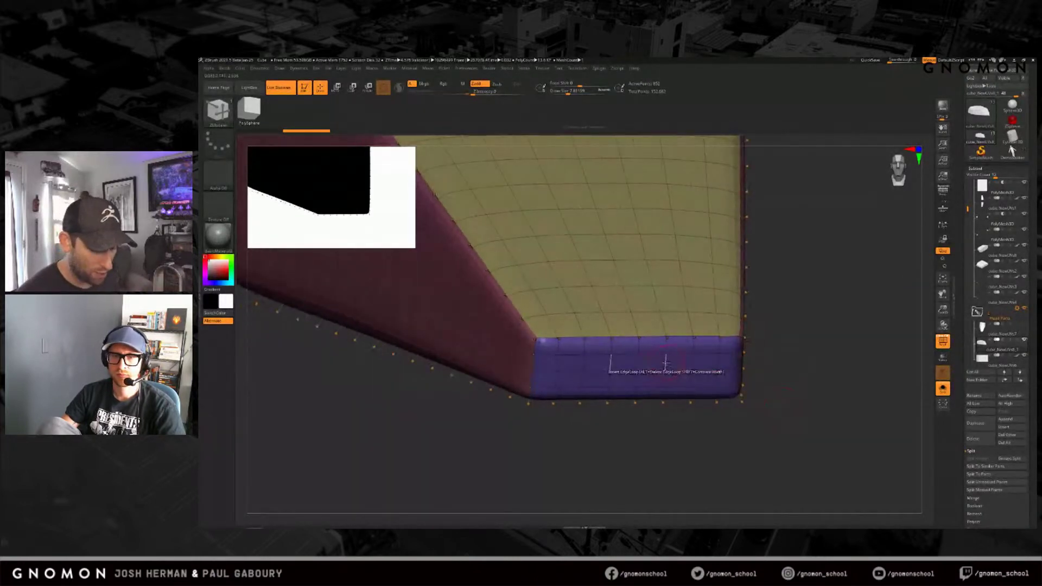
left_click(639, 360, "alt")
left_click(697, 368, "alt")
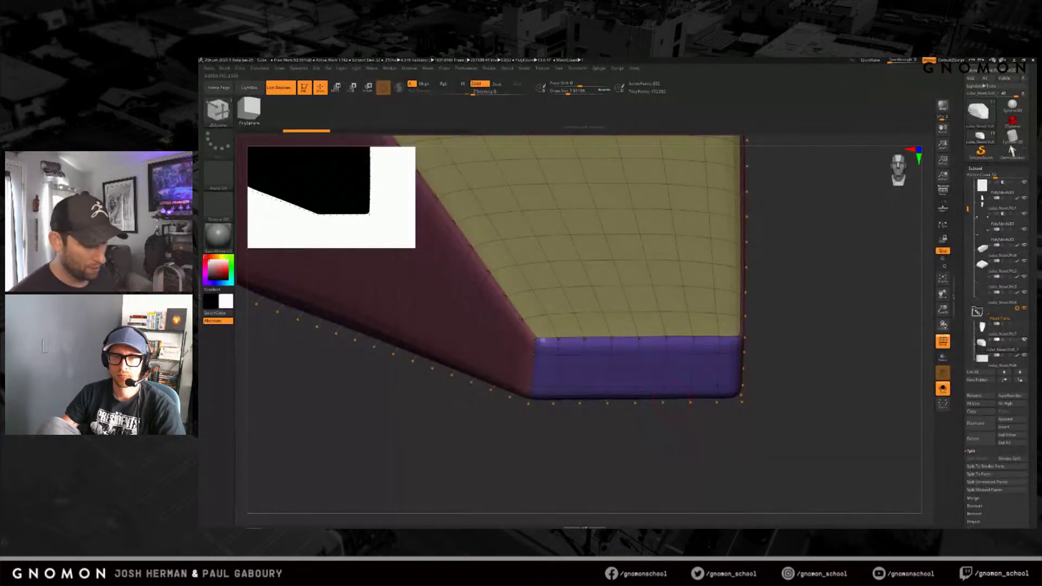
mouse_move(699, 441)
right_mouse_down()
mouse_move(749, 386)
mouse_move(669, 263)
mouse_move(679, 307)
right_mouse_up()
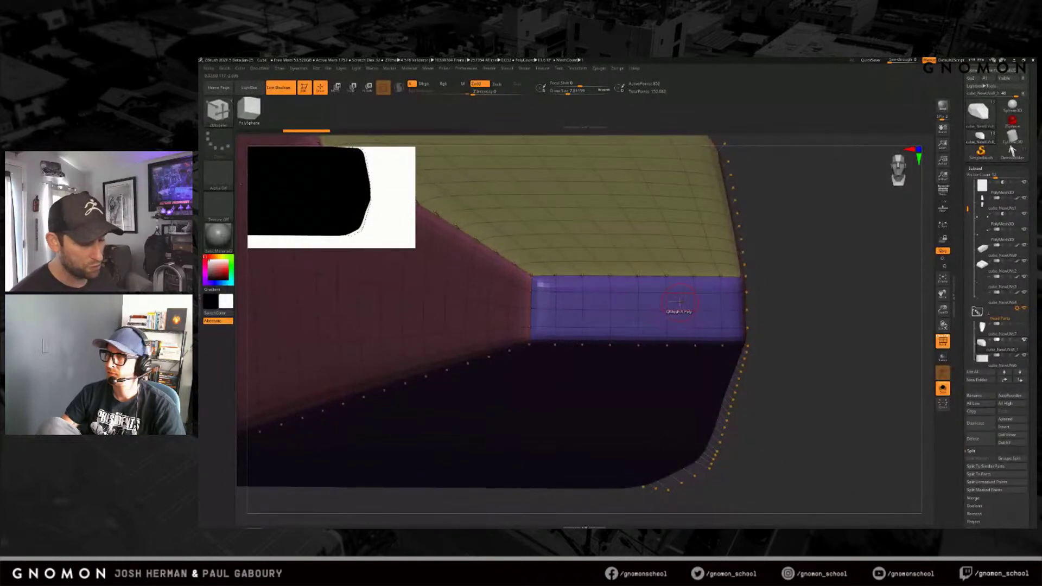
Step: Examine the ZModeler polygon and point actions over the blue end face, keeping QMesh as the polygon action
key("space")
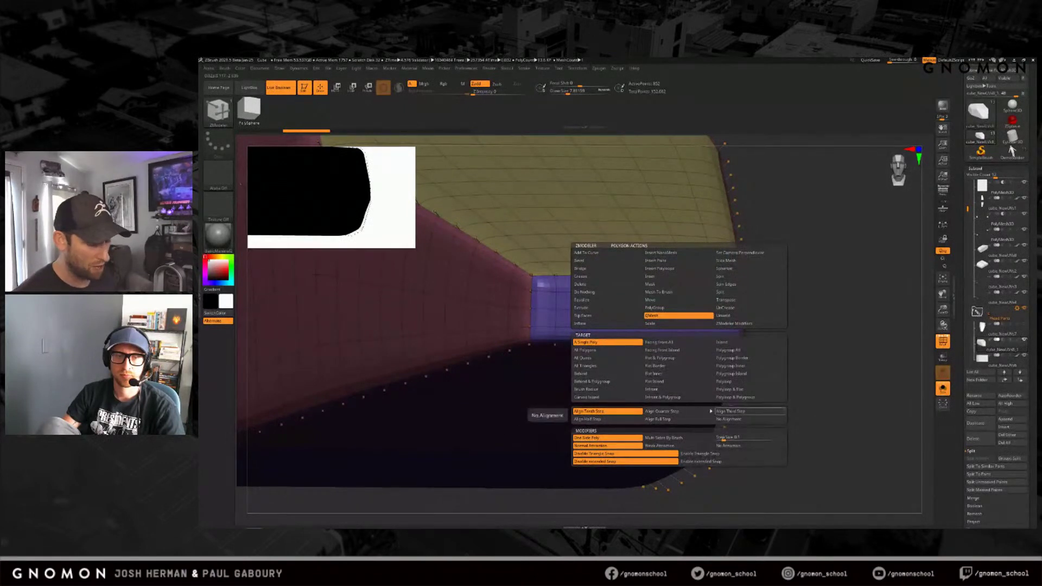
left_click(586, 284)
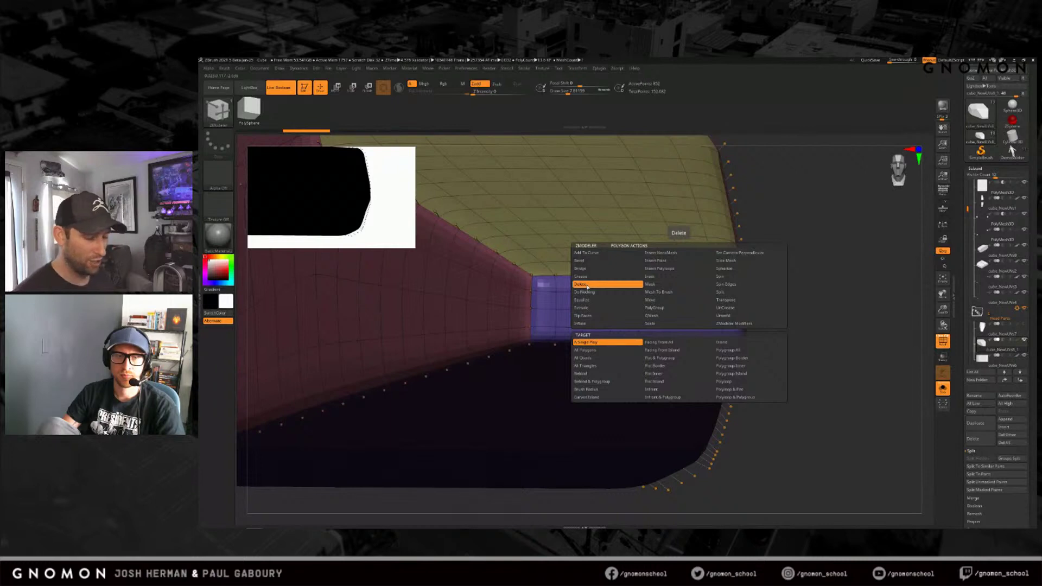
left_click(664, 316)
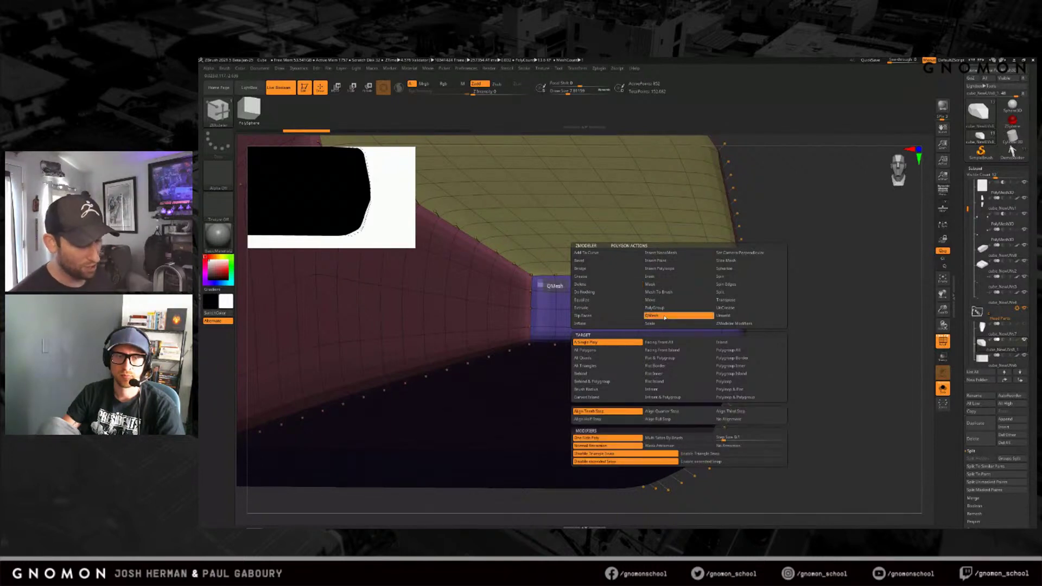
key("space")
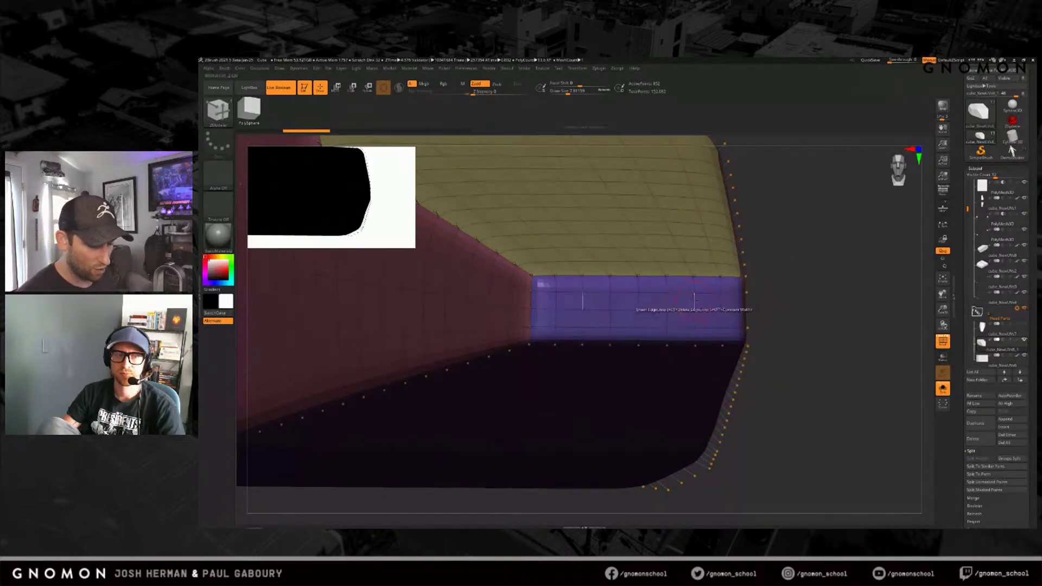
key("space")
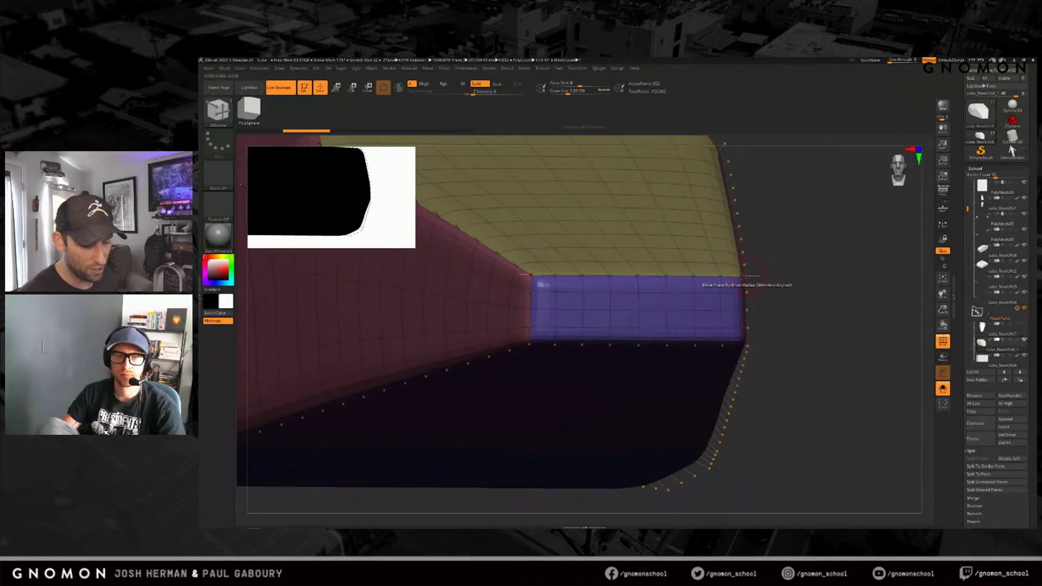
key("space")
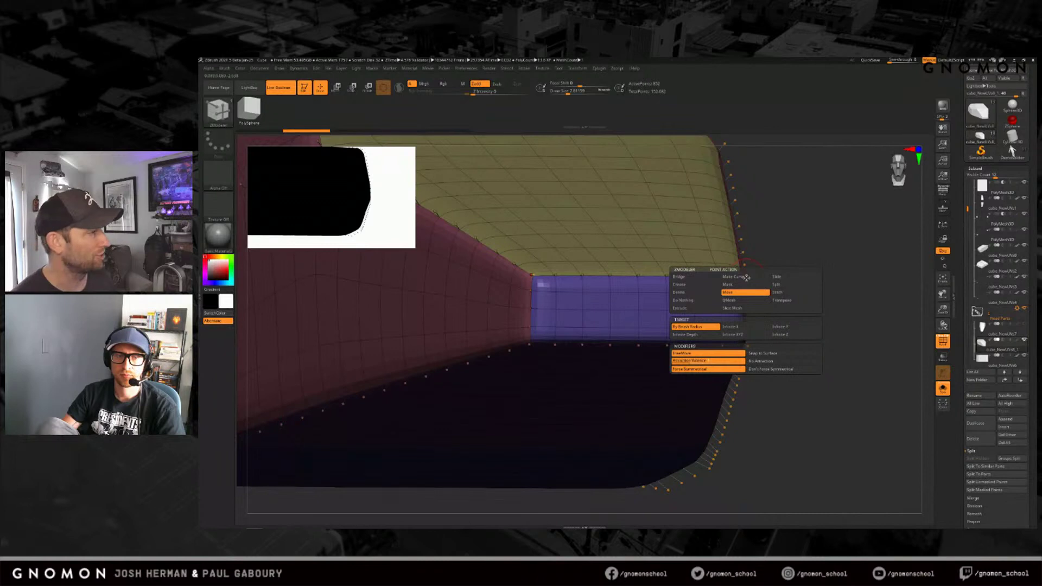
Step: Mark the inner polygons of the blue end face and the adjoining underside patch as a temporary polygroup
mouse_move(790, 389)
left_mouse_down()
mouse_move(733, 363)
mouse_move(681, 321)
left_mouse_up()
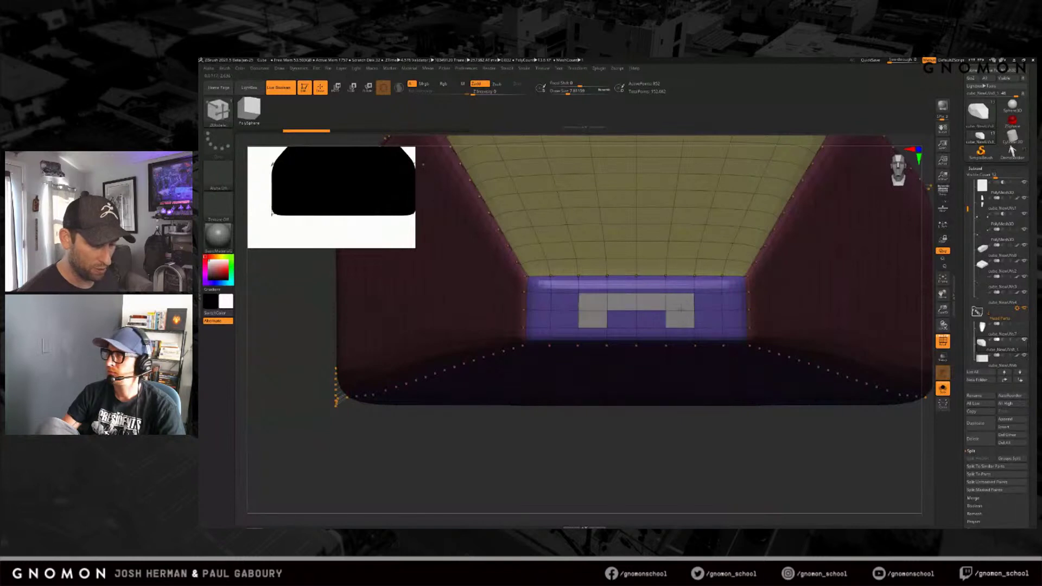
left_click_drag(656, 334, 705, 333, "alt")
right_click_drag(709, 359, 700, 255)
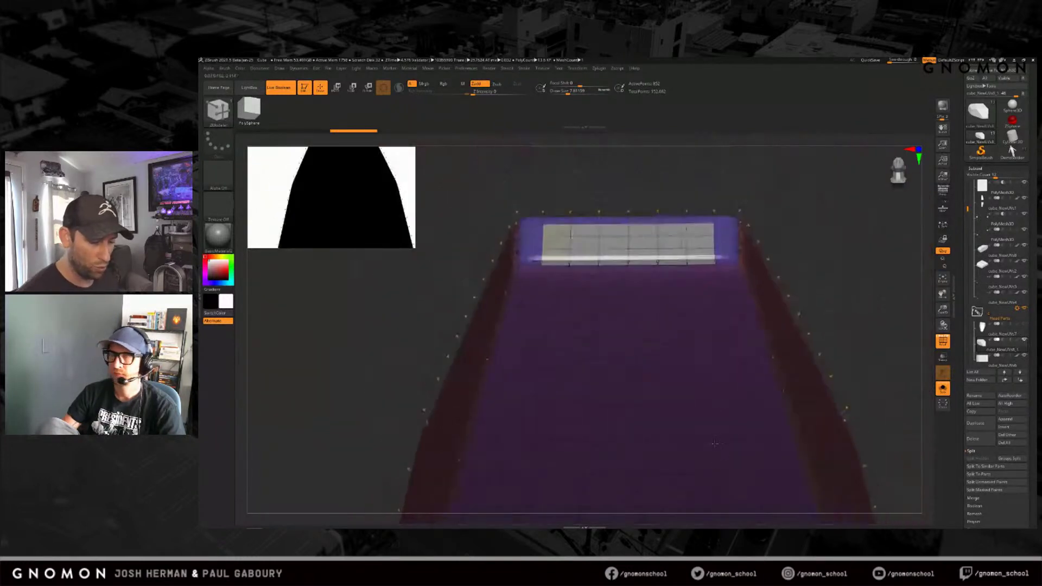
mouse_move(700, 268)
left_mouse_down("alt")
mouse_move(715, 364)
mouse_move(630, 318)
mouse_move(674, 282)
mouse_move(624, 282)
left_mouse_up("alt")
right_click_drag(709, 373, 770, 367)
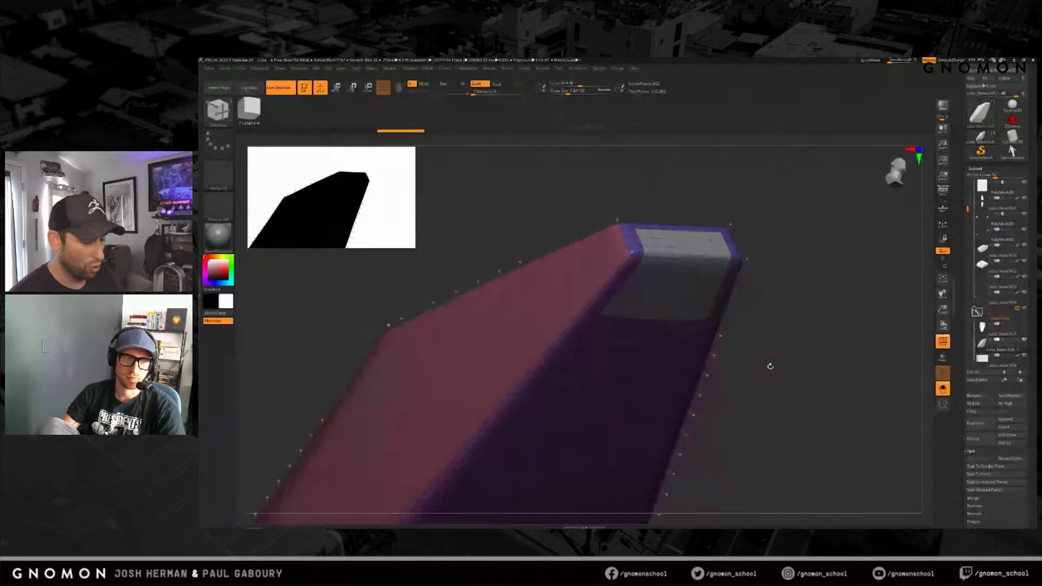
Step: Inset the marked end-face and underside polygons as one region, using the Inset polygon action with A Single Poly, Inset Region and Equidistant
left_click_drag(770, 366, 762, 340)
mouse_move(659, 313)
left_mouse_down("alt")
mouse_move(633, 340)
mouse_move(652, 338)
mouse_move(645, 359)
mouse_move(624, 356)
left_mouse_up("alt")
left_click_drag(748, 361, 789, 342)
key("ctrl+z")
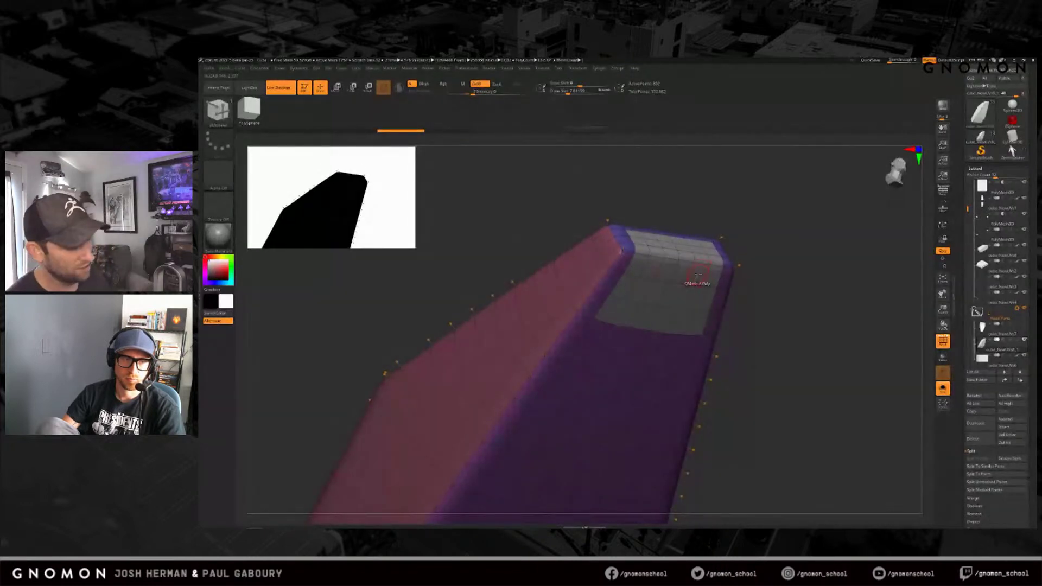
key("space")
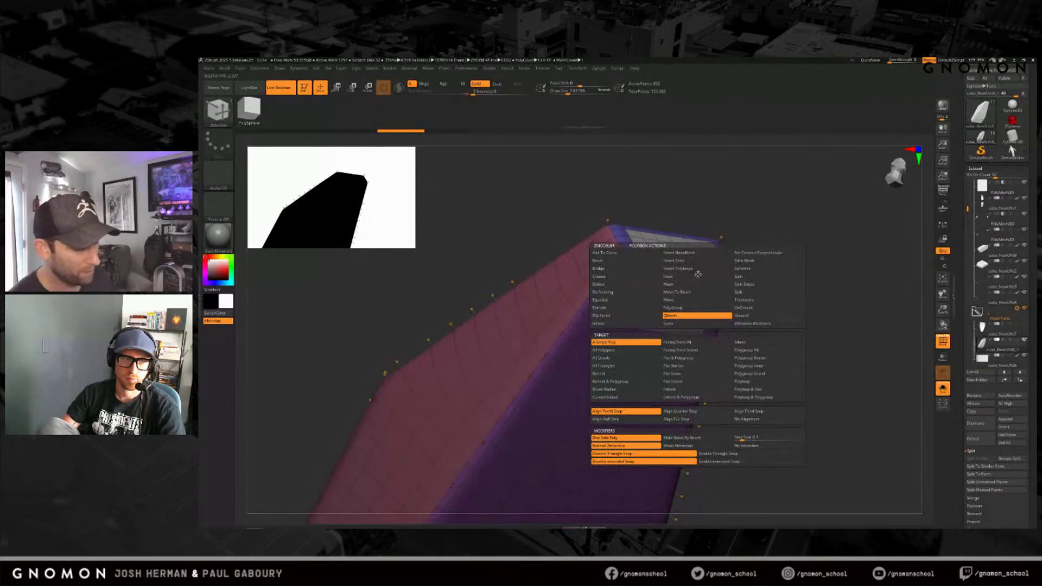
left_click(676, 277)
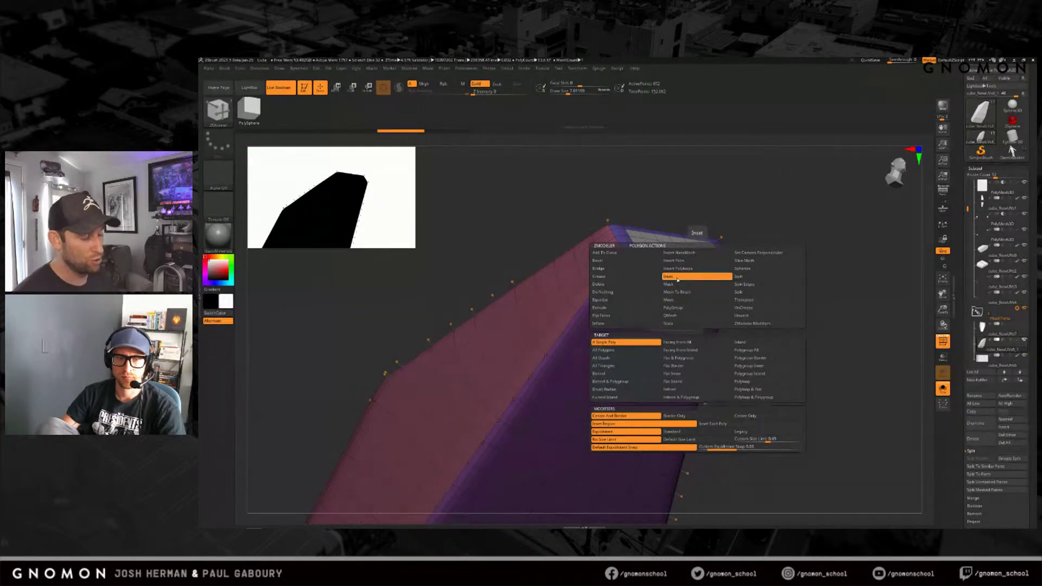
left_click(695, 432)
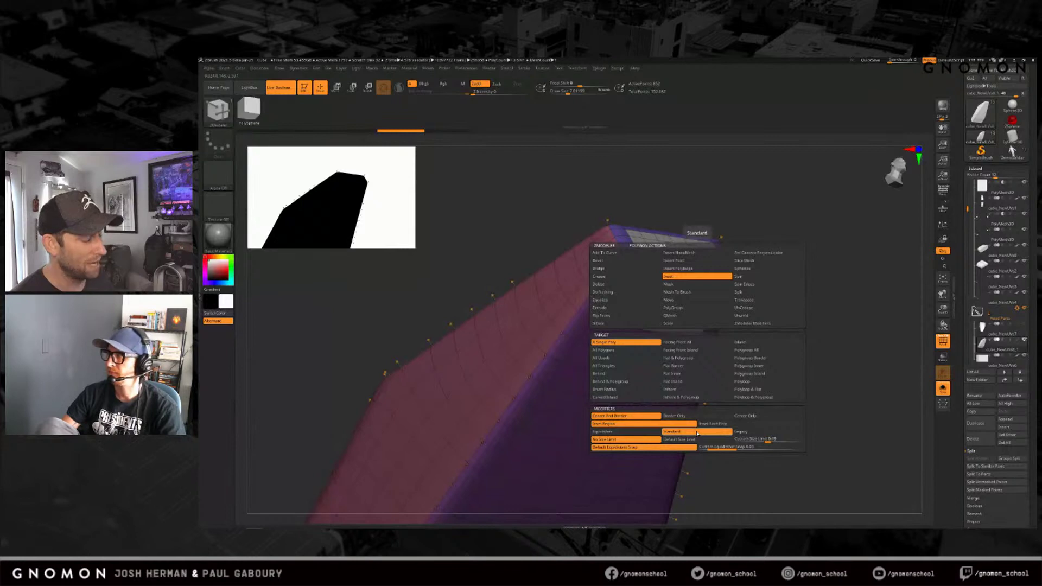
left_click(629, 432)
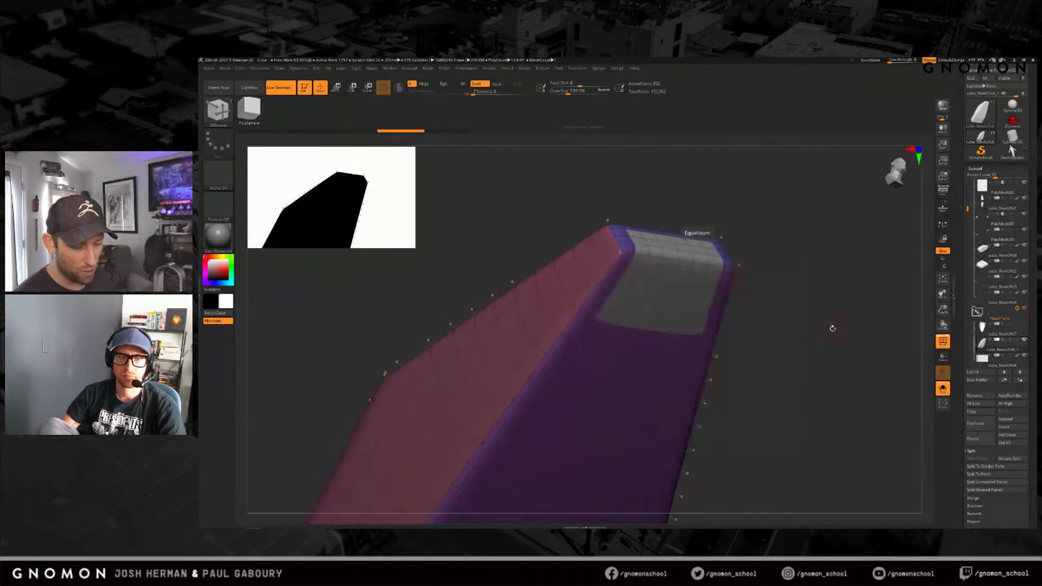
left_click_drag(712, 278, 710, 274)
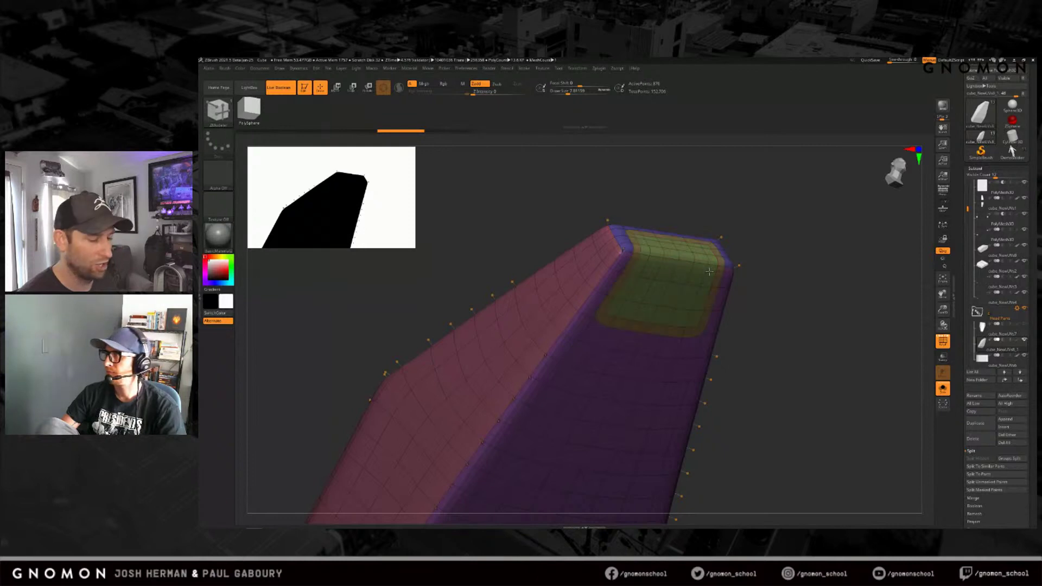
mouse_move(802, 391)
left_mouse_down()
mouse_move(812, 379)
mouse_move(789, 372)
mouse_move(790, 395)
mouse_move(809, 374)
left_mouse_up()
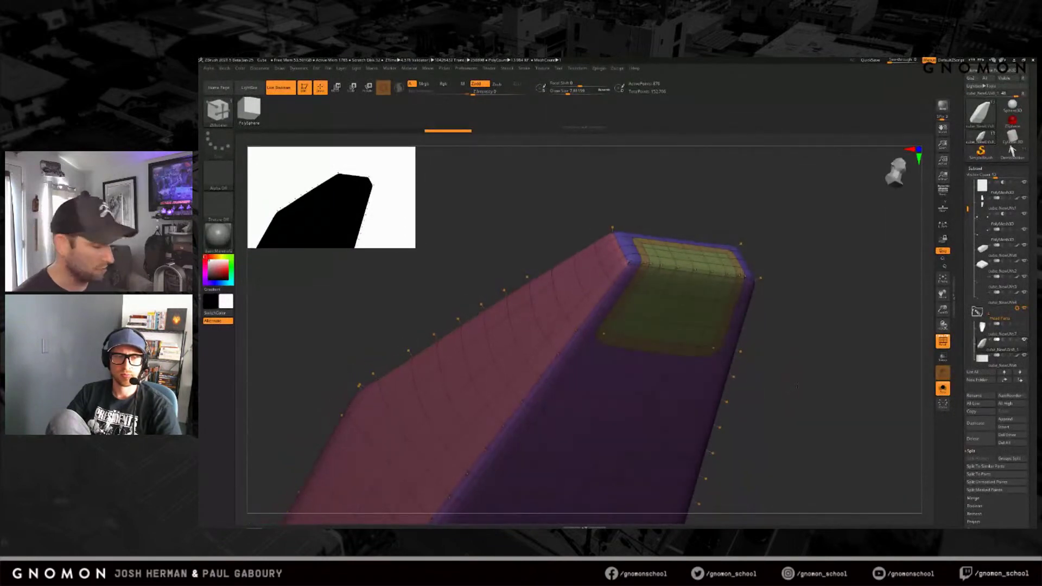
Step: Turn off the block's dynamic subdivision preview, keep ZModeler as the brush, and collapse the Subtool section
key("b")
key("s")
key("t")
key("b")
key("z")
key("m")
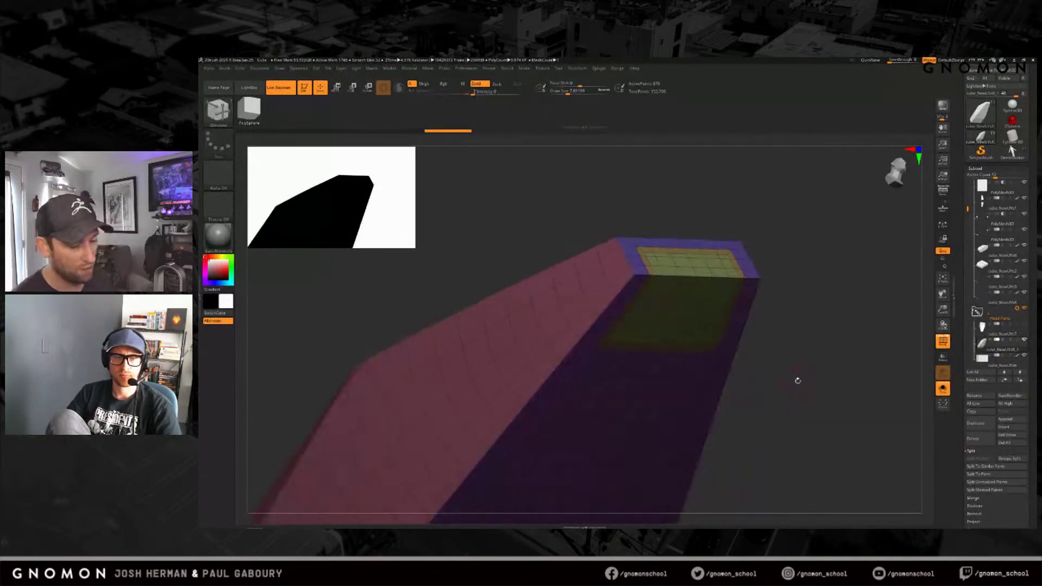
left_click_drag(797, 382, 801, 369)
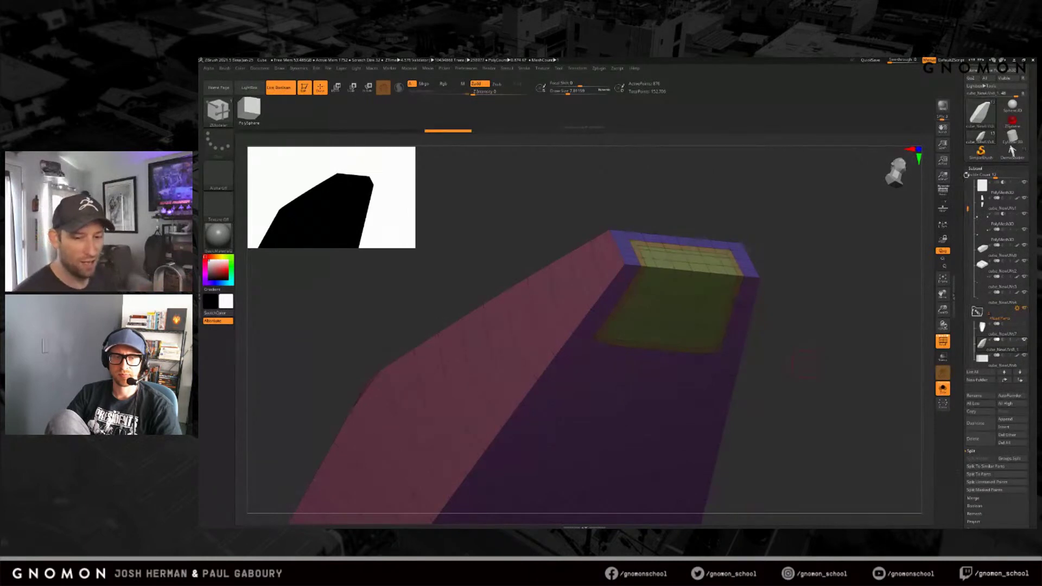
left_click(975, 168)
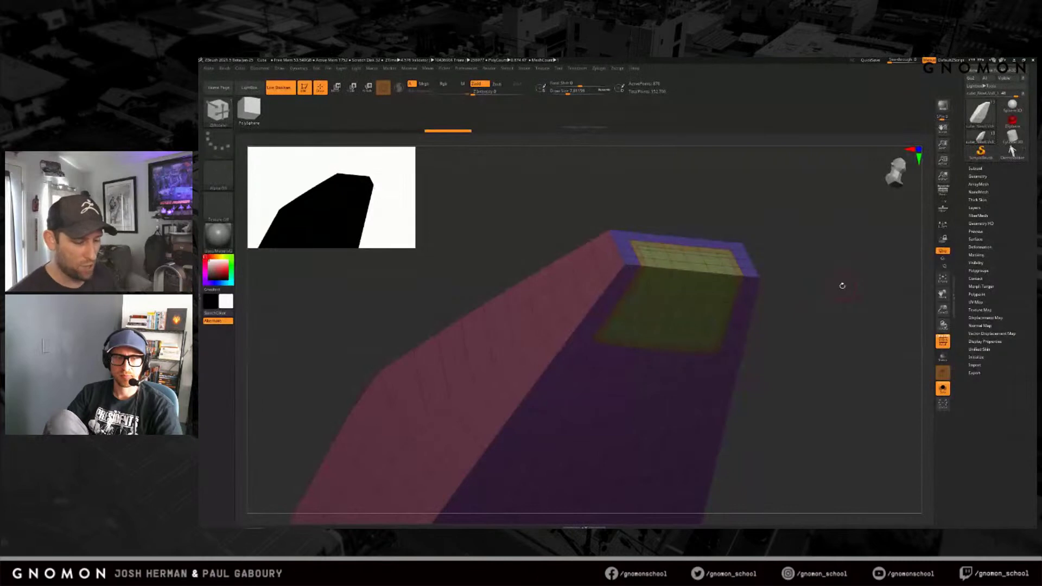
left_click_drag(842, 285, 798, 353)
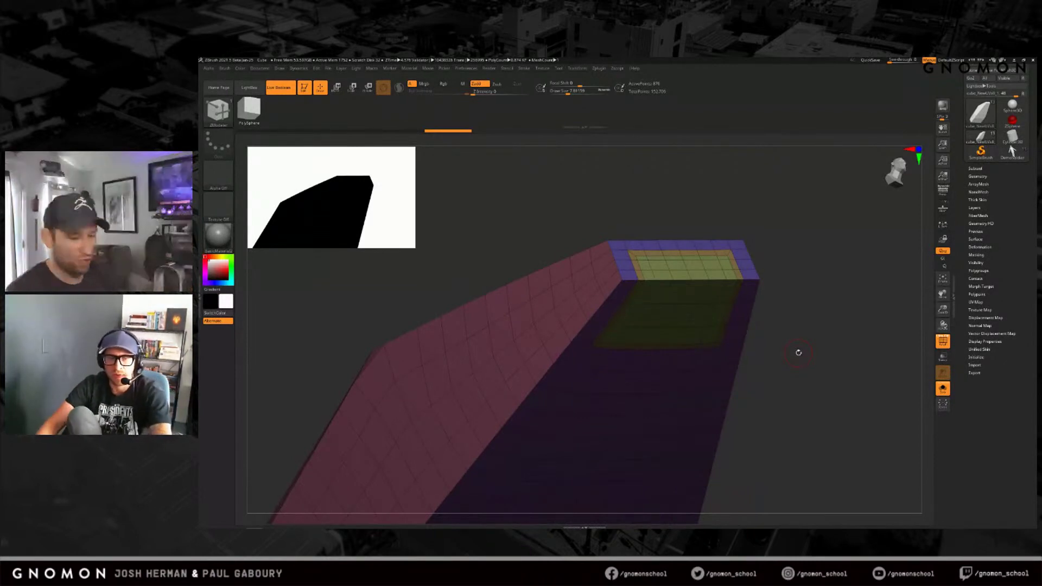
Step: Set the ZModeler polygon action to QMesh with Polygroup All as its target
left_click_drag(807, 327, 774, 336)
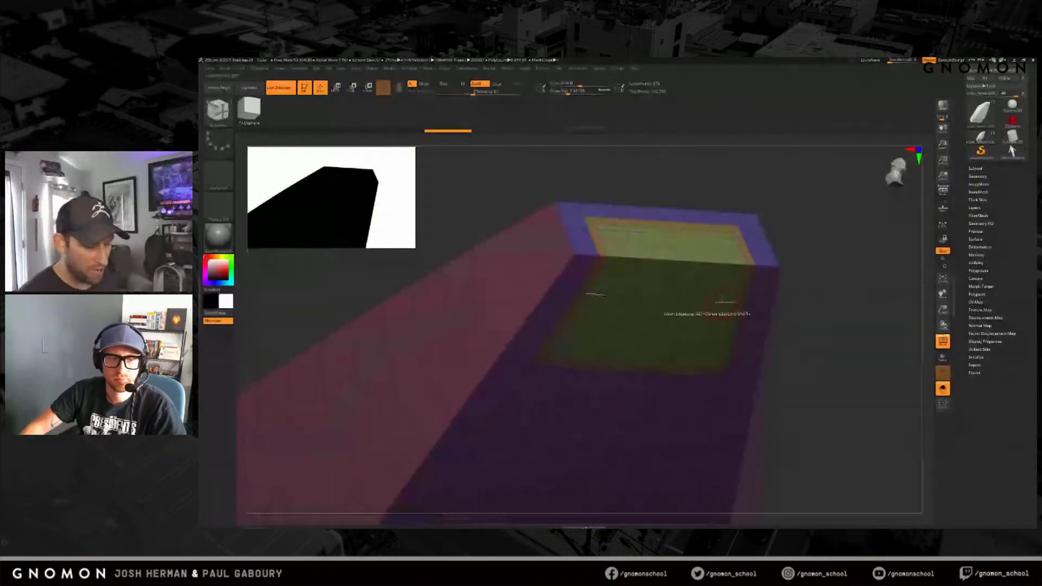
key("space")
left_click(698, 315)
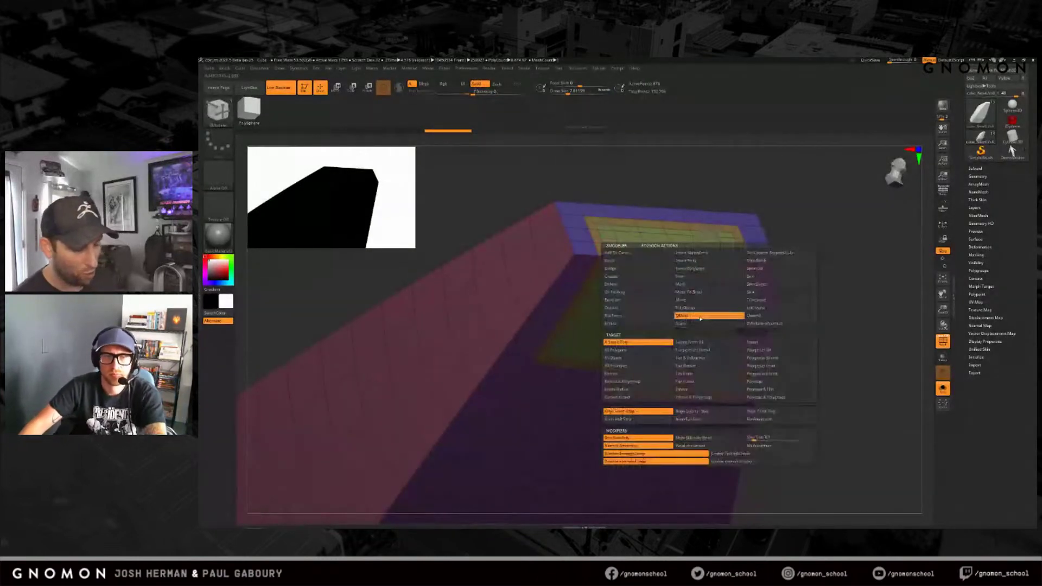
left_click(779, 350)
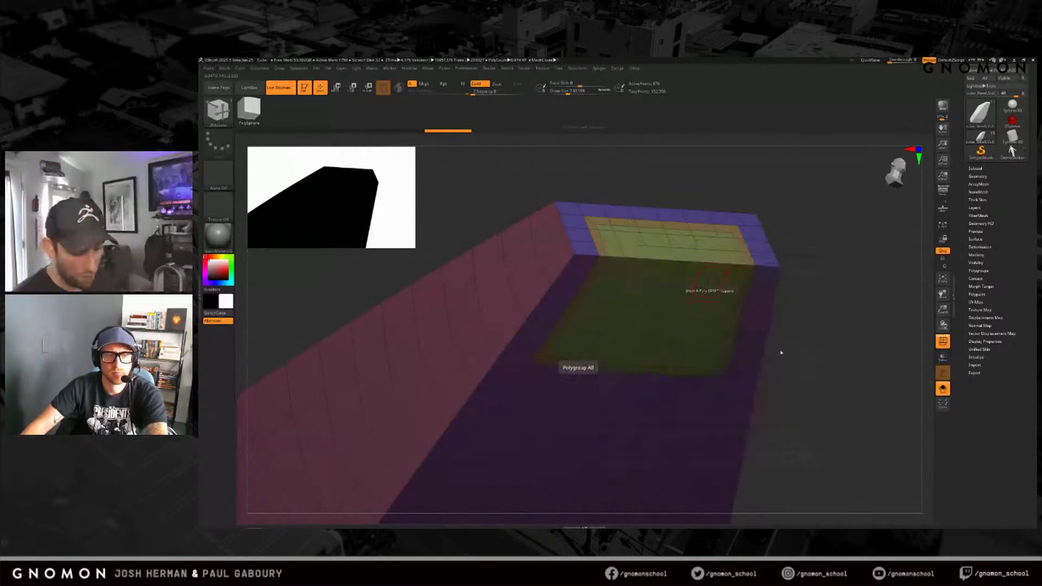
Step: Try recessing the inset patch with QMesh, undo it, and briefly preview the flat patch with dynamic subdivision
mouse_move(700, 290)
left_mouse_down()
mouse_move(711, 278)
mouse_move(695, 275)
left_mouse_up()
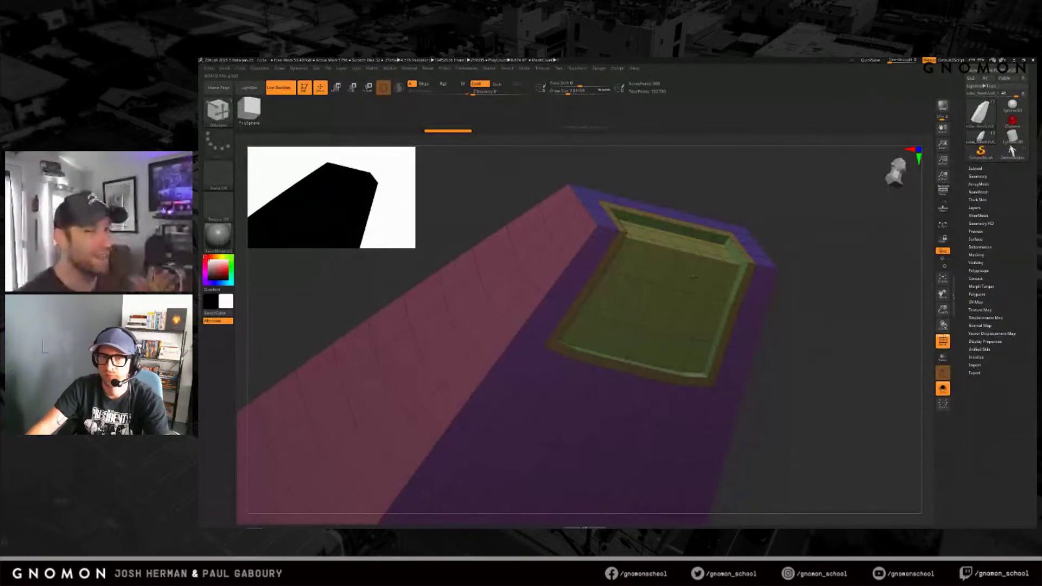
left_click(702, 277)
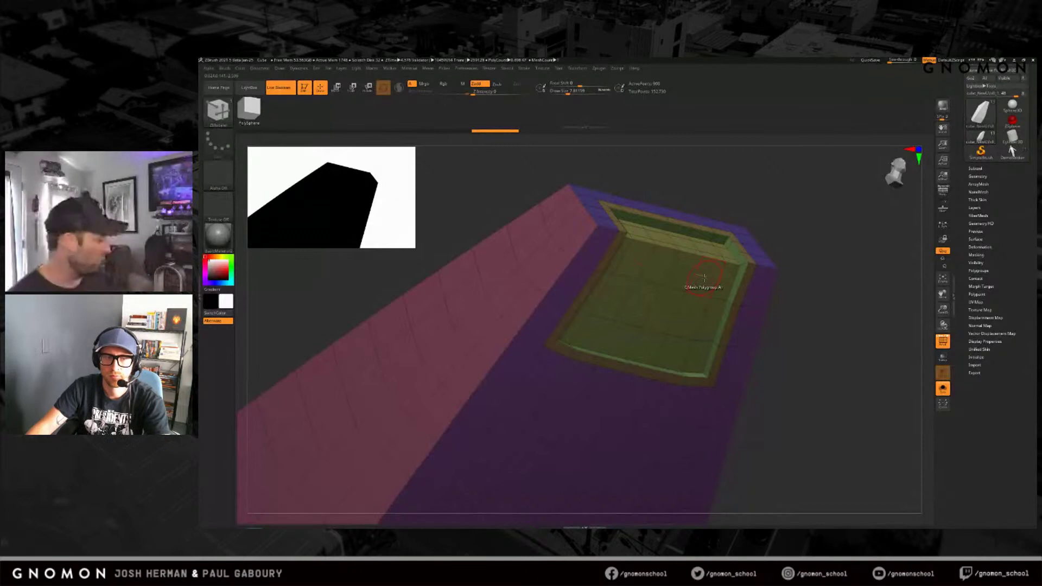
key("ctrl")
key("ctrl+z")
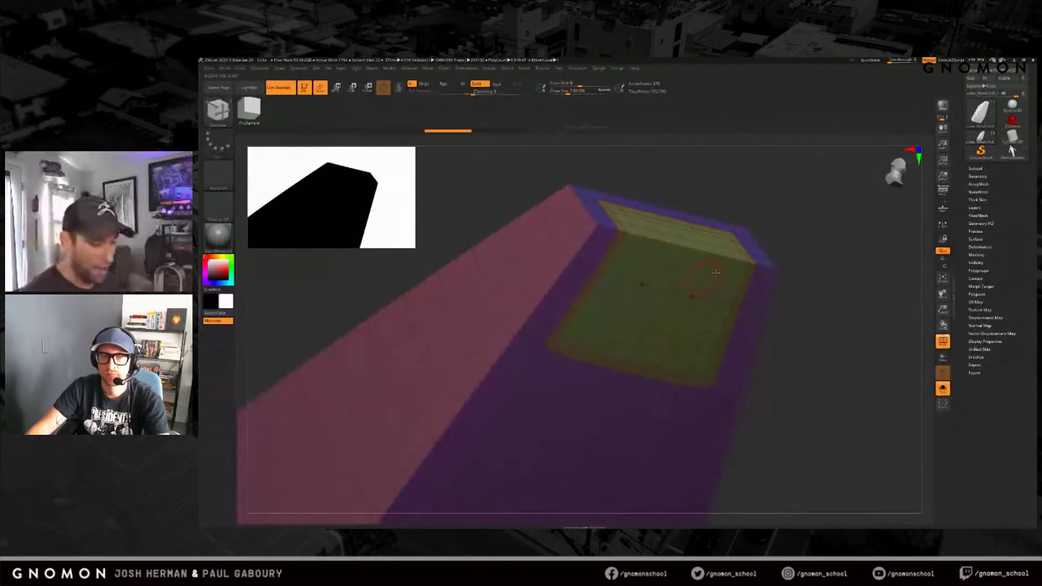
key("d")
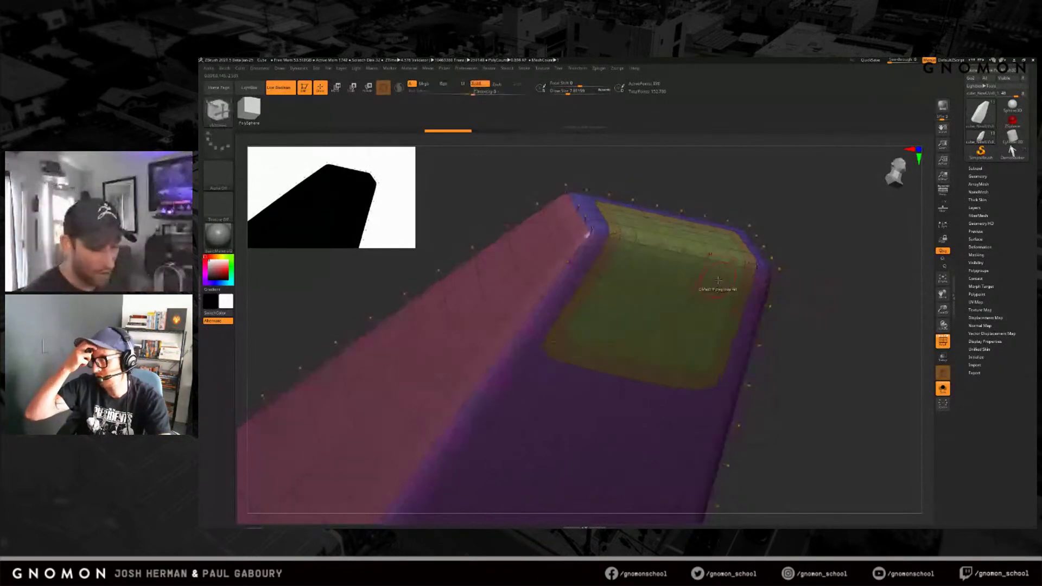
key("shift+d")
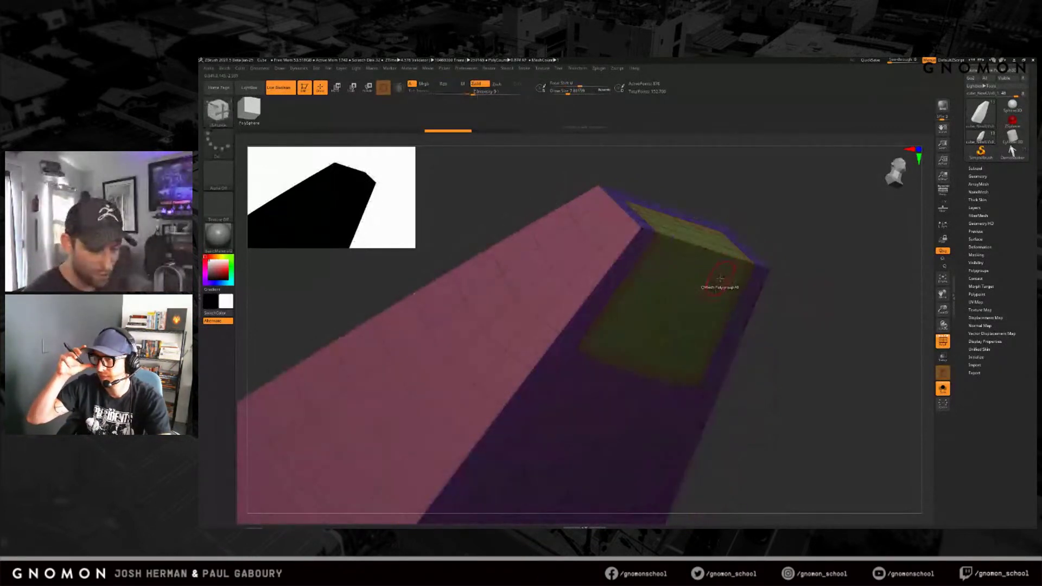
Step: Move the inset patch slightly inward without adding side walls so its border slopes, checking the shape with dynamic subdivision
key("shift+f")
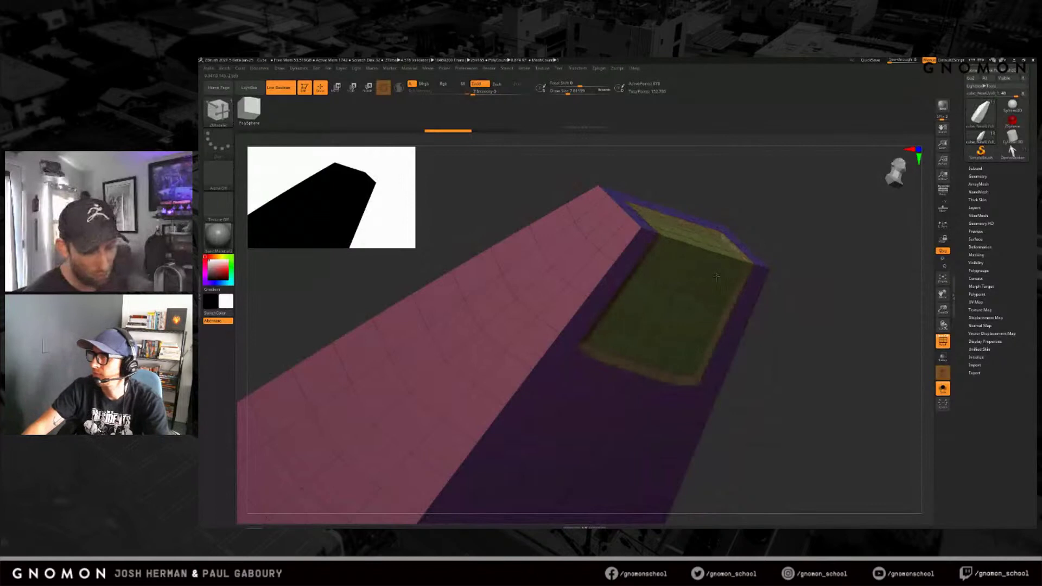
key("ctrl+shift+z")
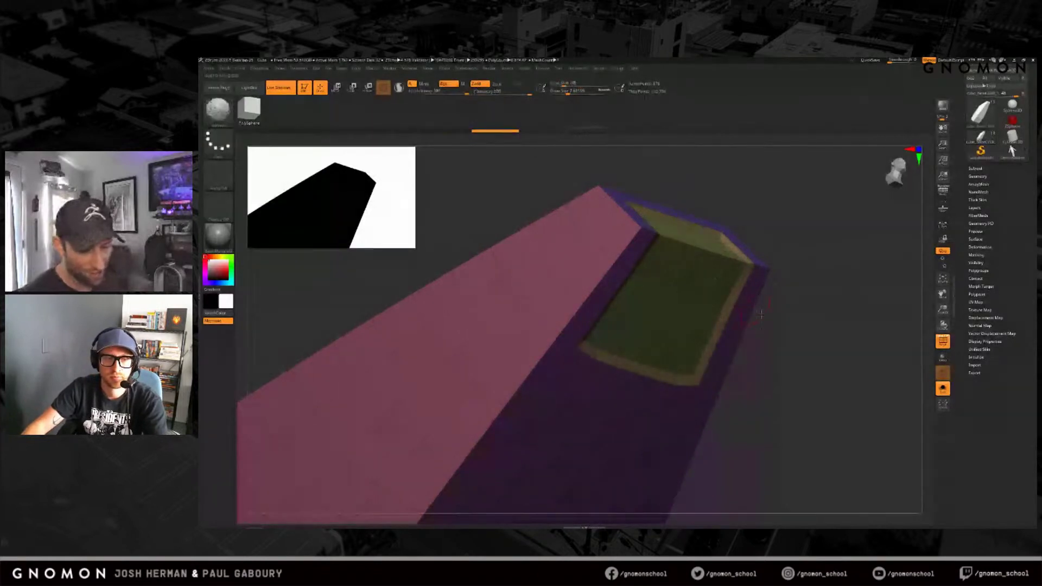
mouse_move(773, 326)
left_mouse_down()
mouse_move(761, 361)
mouse_move(797, 330)
left_mouse_up()
key("ctrl+z")
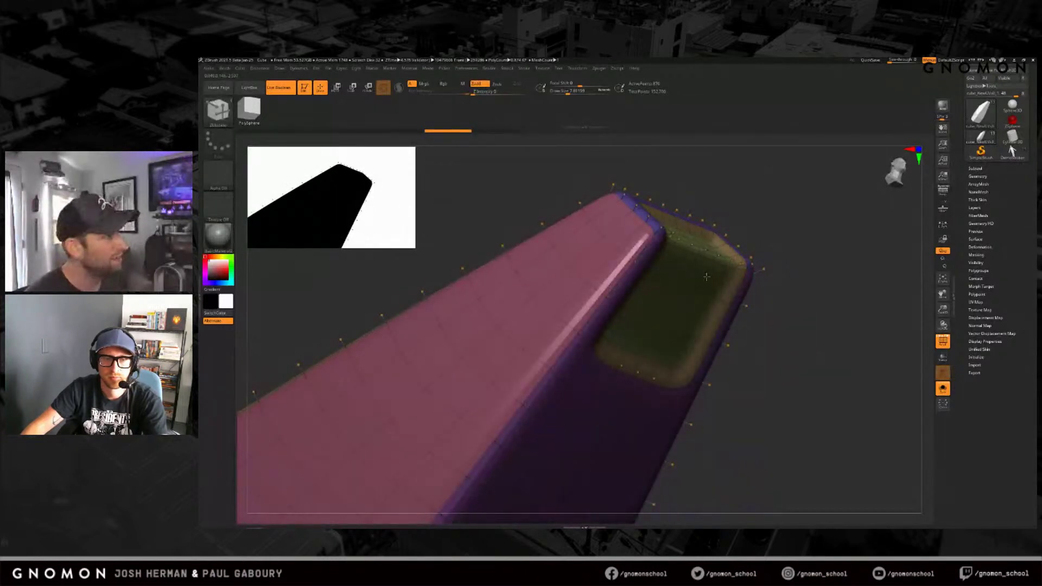
key("ctrl+shift+z")
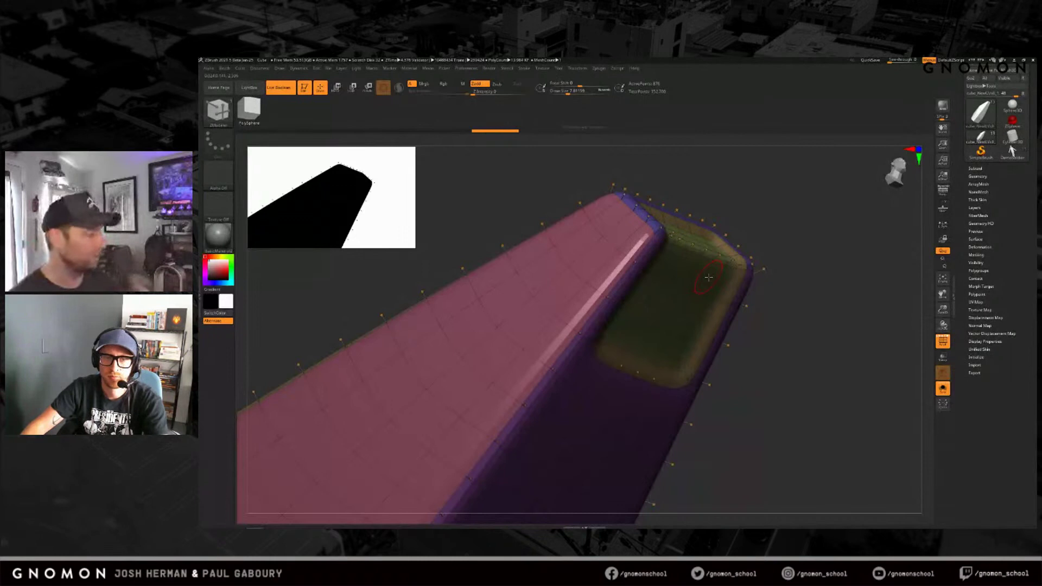
key("ctrl+z")
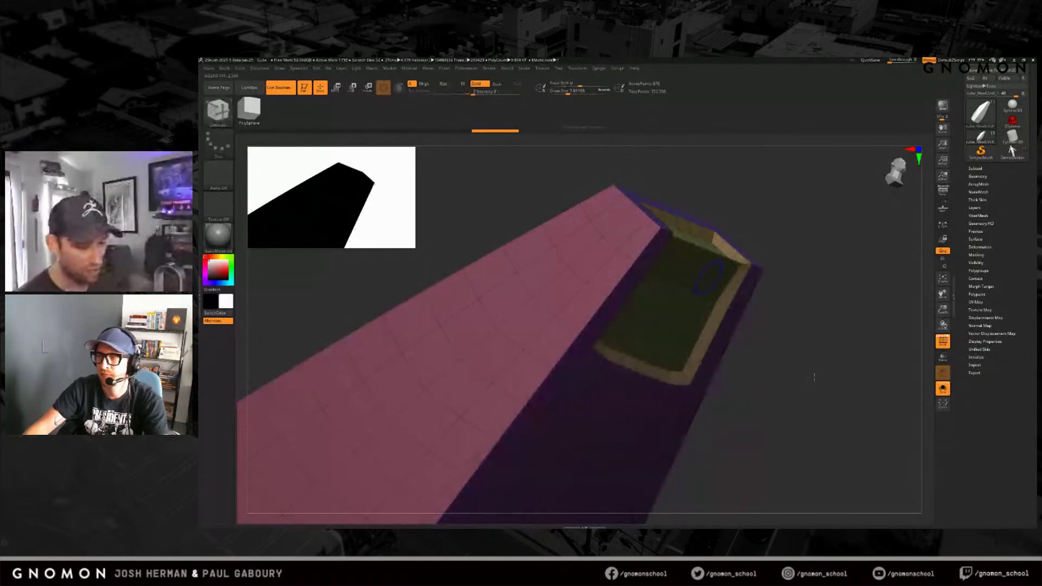
Step: QMesh the sunken patch further inward to add recess walls, and preview it with dynamic subdivision and the polyframe hidden
left_click_drag(816, 372, 784, 363)
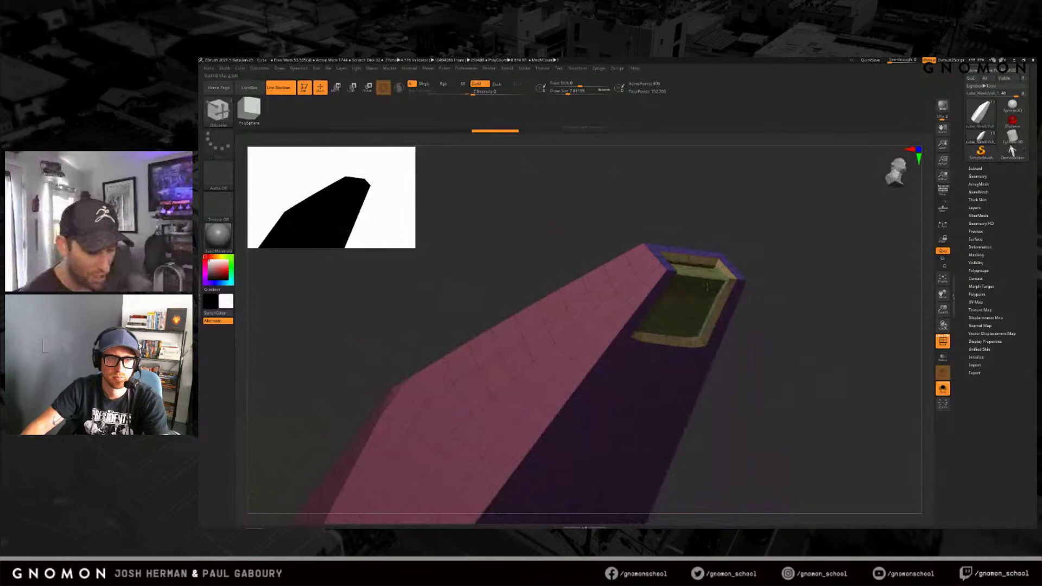
left_click_drag(770, 325, 784, 265)
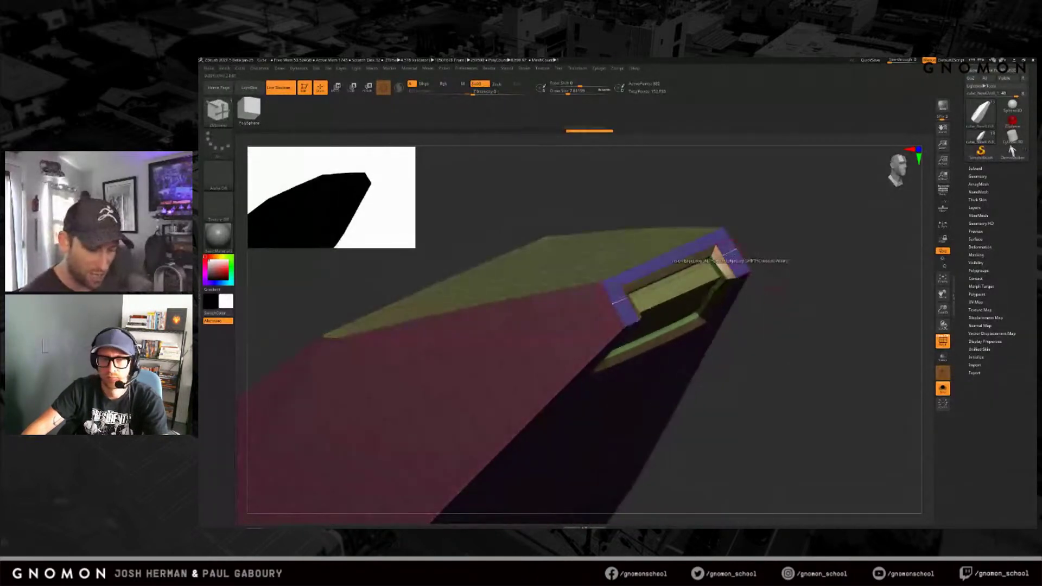
left_click_drag(781, 349, 744, 260)
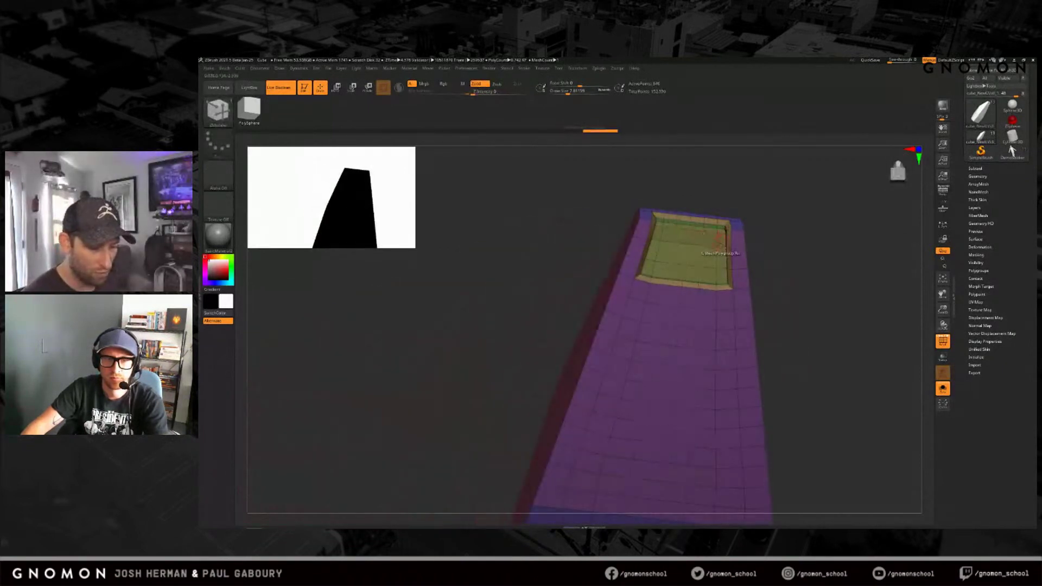
left_click_drag(790, 300, 799, 360)
key("d")
key("shift+f")
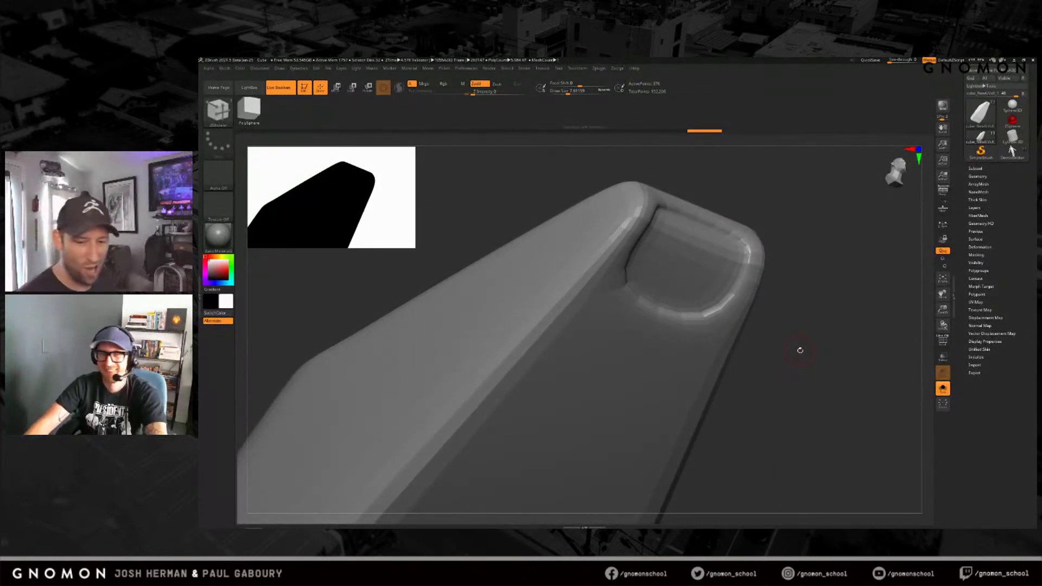
Step: Crease the block's polygroup borders with Crease PG and show the polyframe again to inspect the recess
left_click(977, 177)
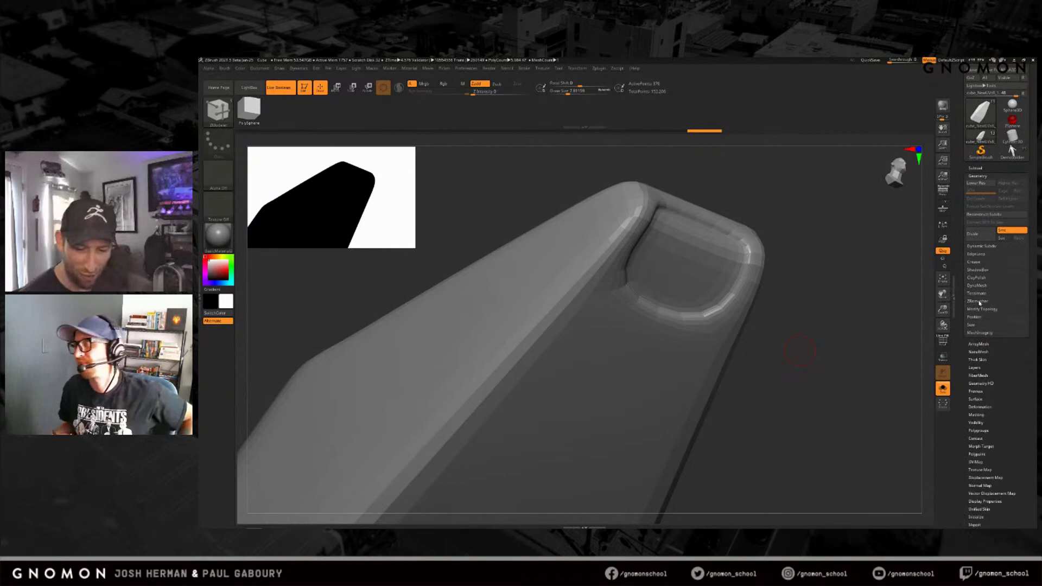
left_click(973, 262)
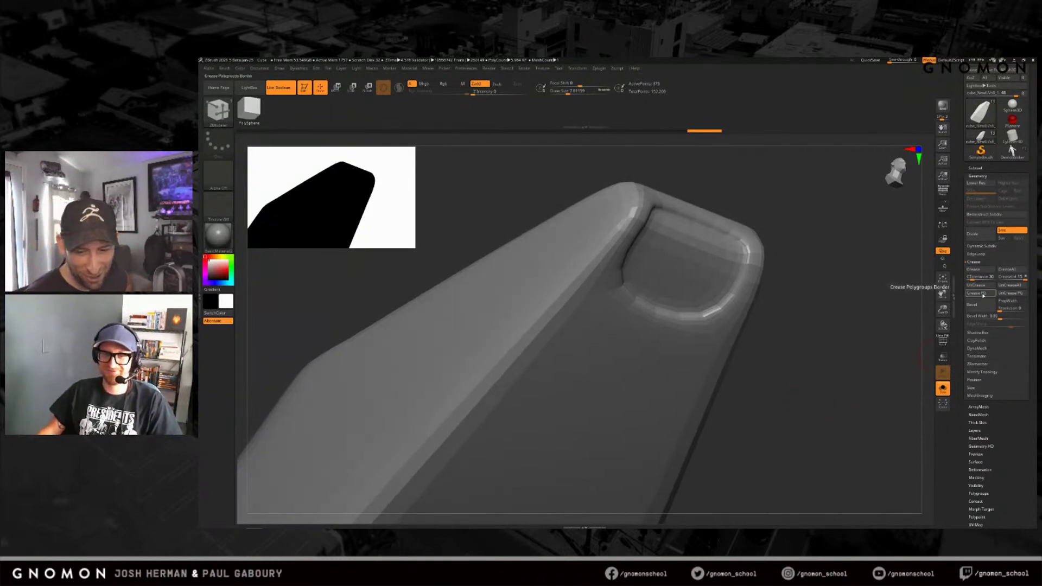
left_click(969, 294)
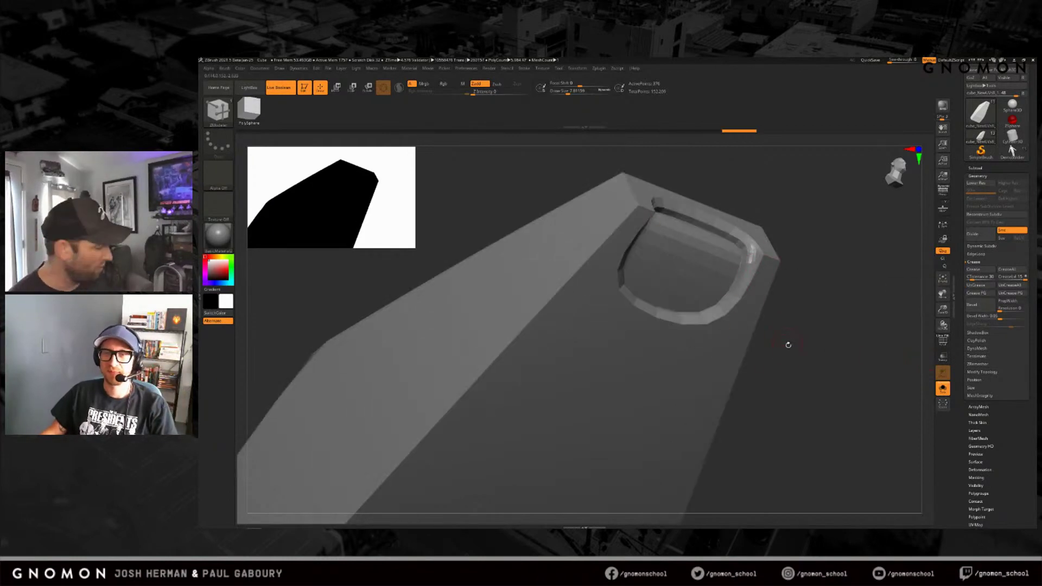
key("shift")
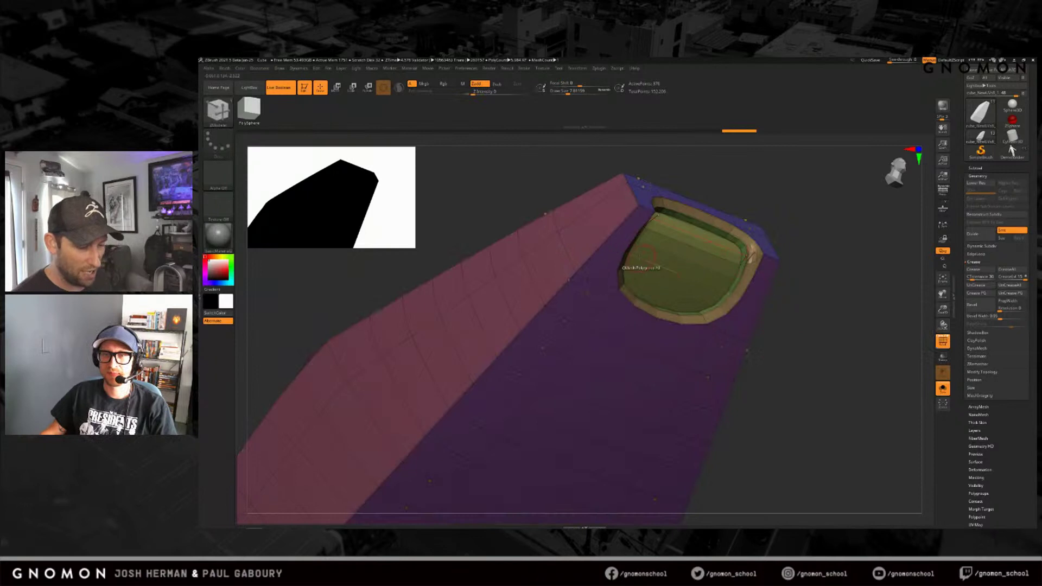
left_click_drag(803, 320, 770, 308)
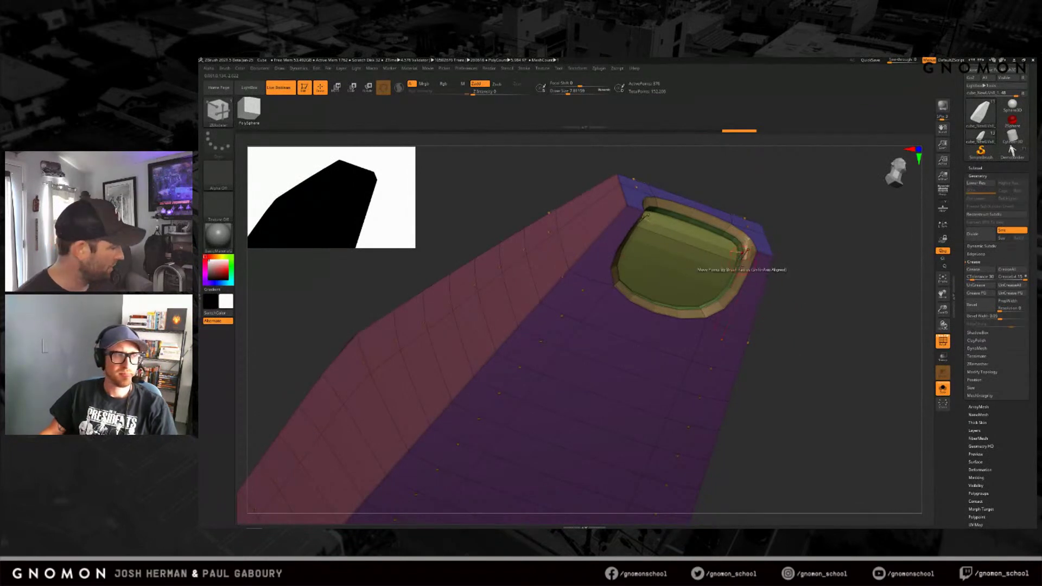
Step: Turn off dynamic subdivision, reselect the ZModeler brush and bring the recess's border into close view
key("shift+d")
right_click_drag(746, 252, 765, 264)
key("b")
key("z")
key("m")
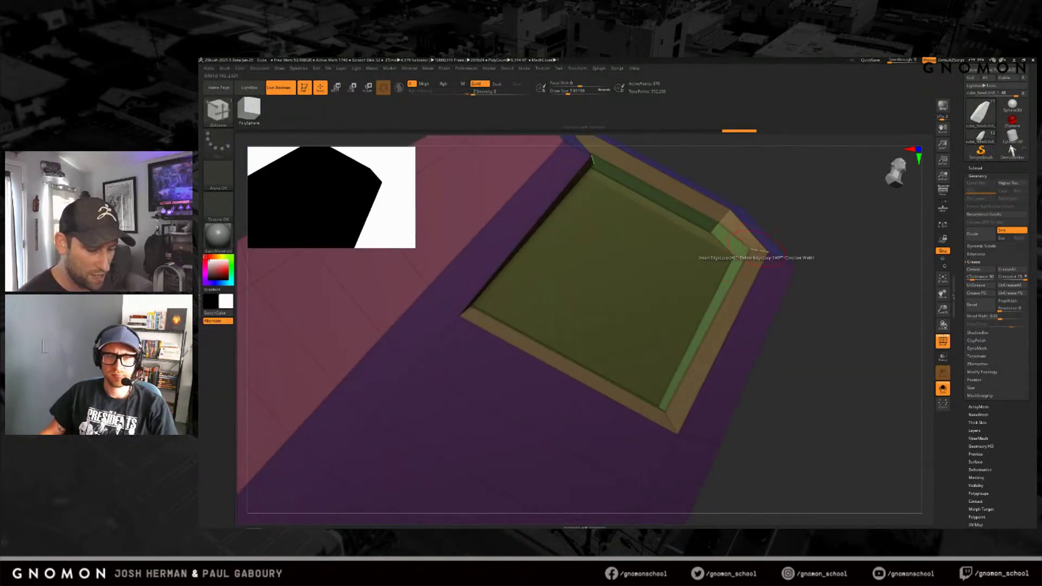
right_click_drag(775, 260, 770, 286)
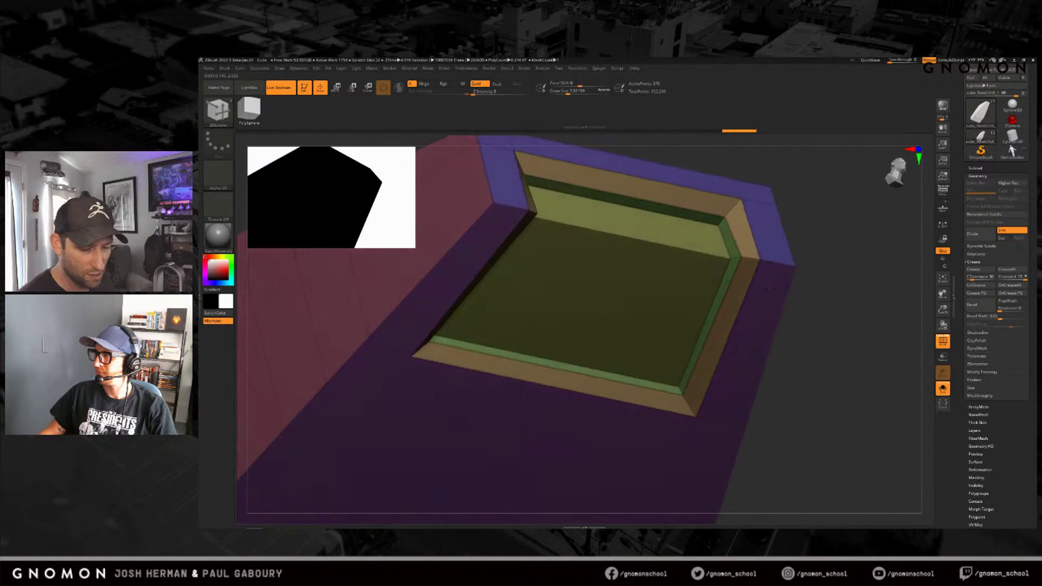
Step: Set ZModeler's edge action to Crease with EdgeLoop Partial, crease the recess border's corner edge and preview it with dynamic subdivision
key("space")
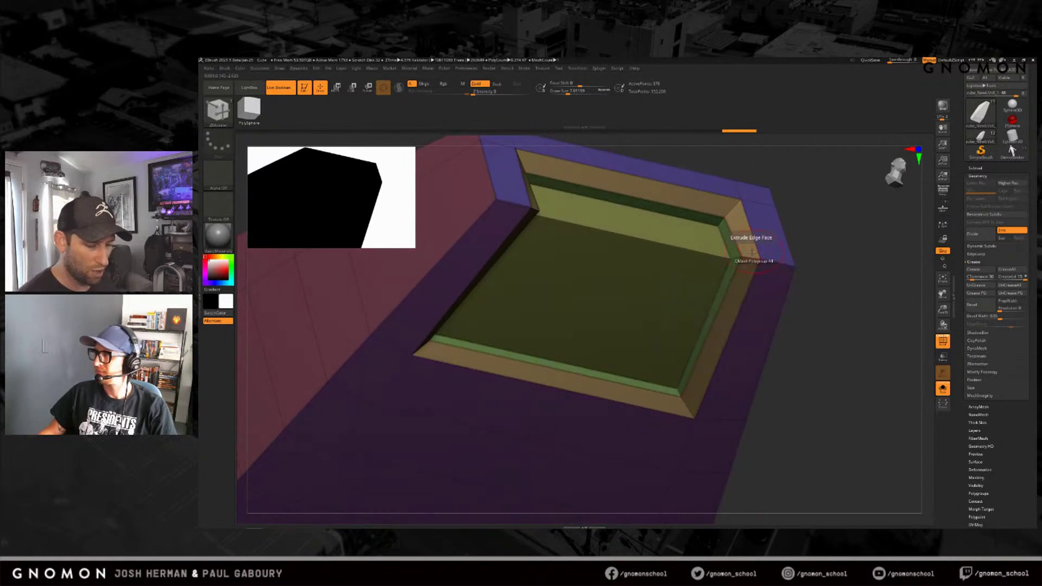
key("space")
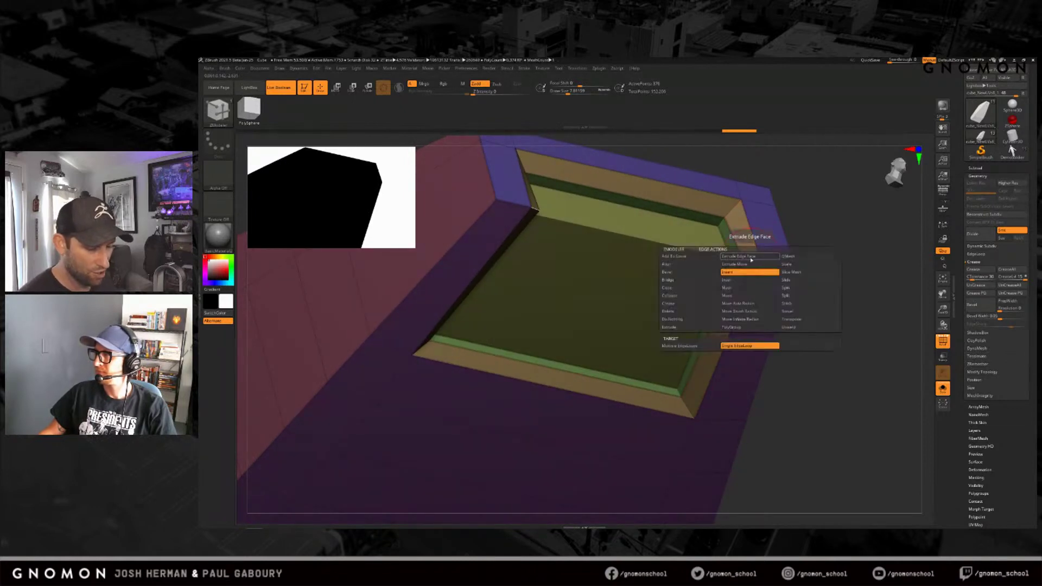
left_click(696, 306)
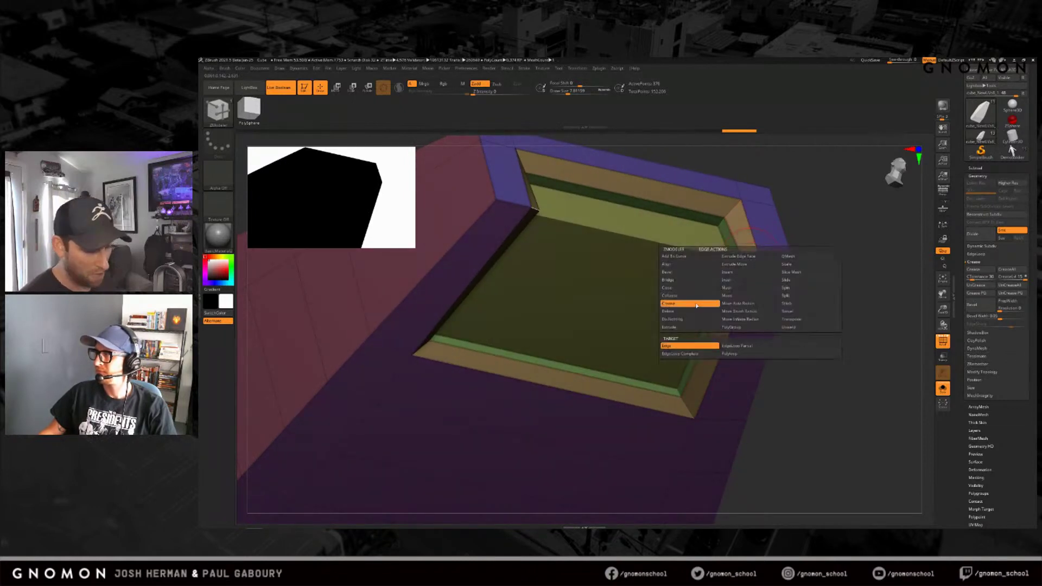
left_click(743, 346)
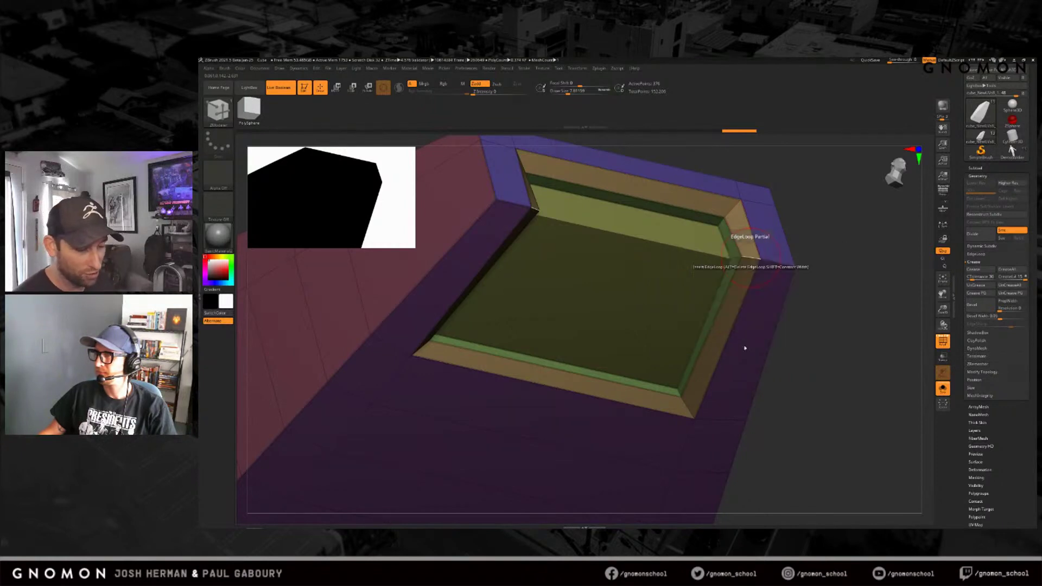
left_click(749, 260)
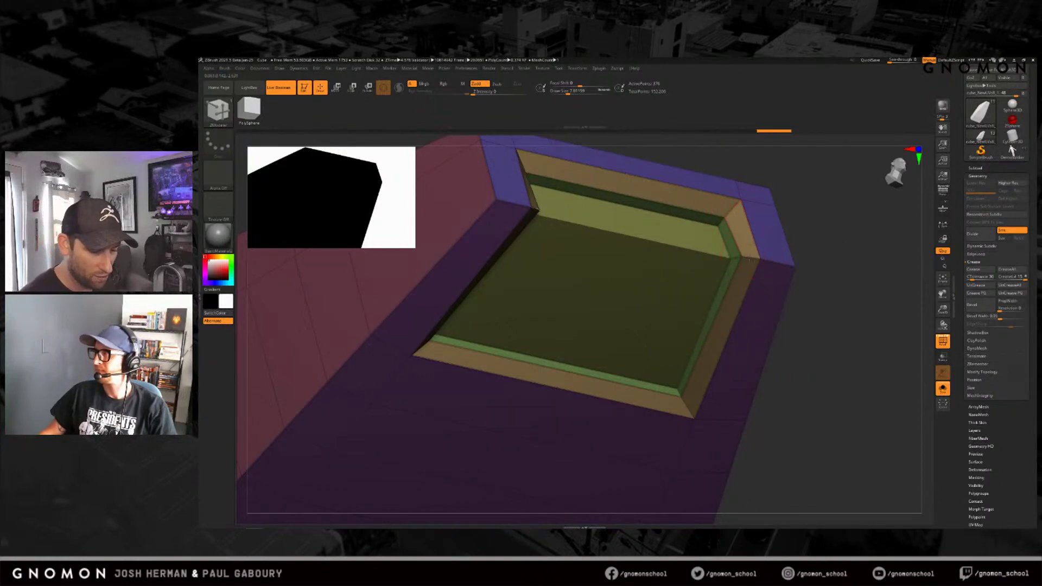
key("ctrl+d")
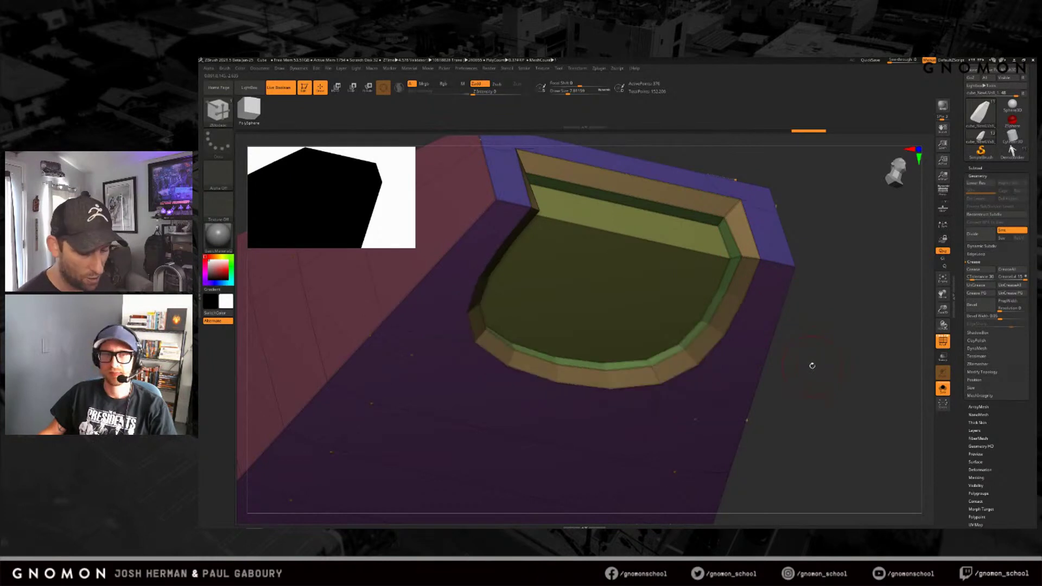
left_click(642, 351)
key("shift+d")
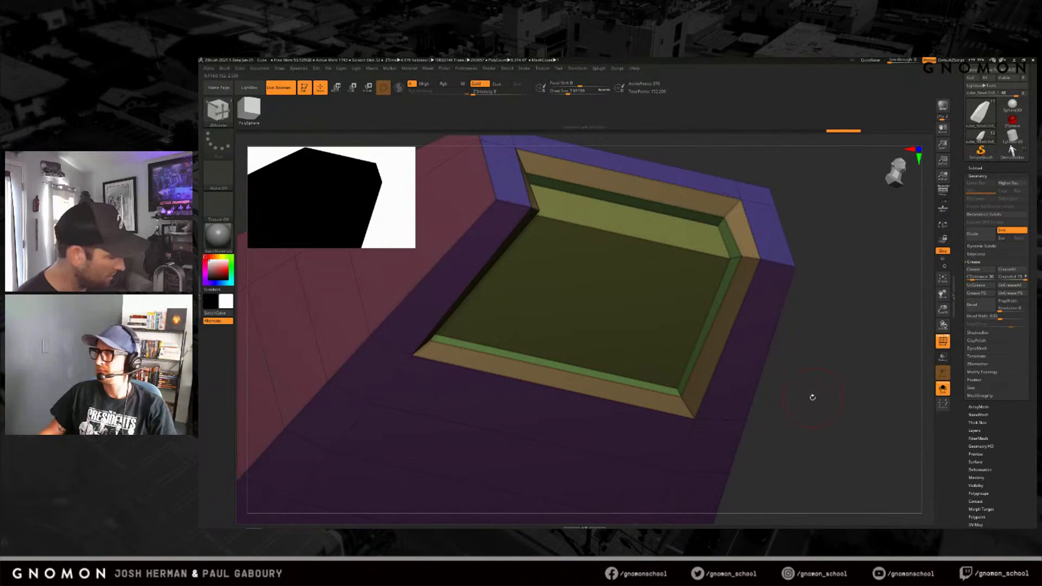
Step: View the whole block with dynamic subdivision on and the polyframe hidden, then reselect the ZModeler brush
key("d")
mouse_move(812, 397)
left_mouse_down()
mouse_move(786, 357)
mouse_move(756, 374)
mouse_move(745, 328)
mouse_move(755, 412)
mouse_move(754, 359)
mouse_move(755, 402)
left_mouse_up()
key("b")
key("m")
key("v")
key("shift+f")
key("b")
key("z")
key("m")
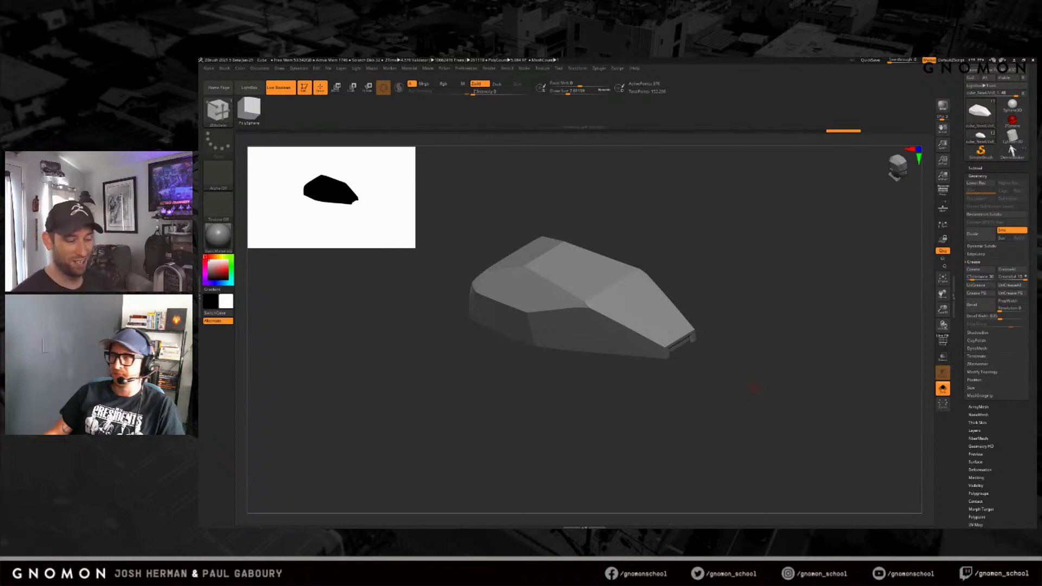
left_click_drag(753, 388, 734, 357)
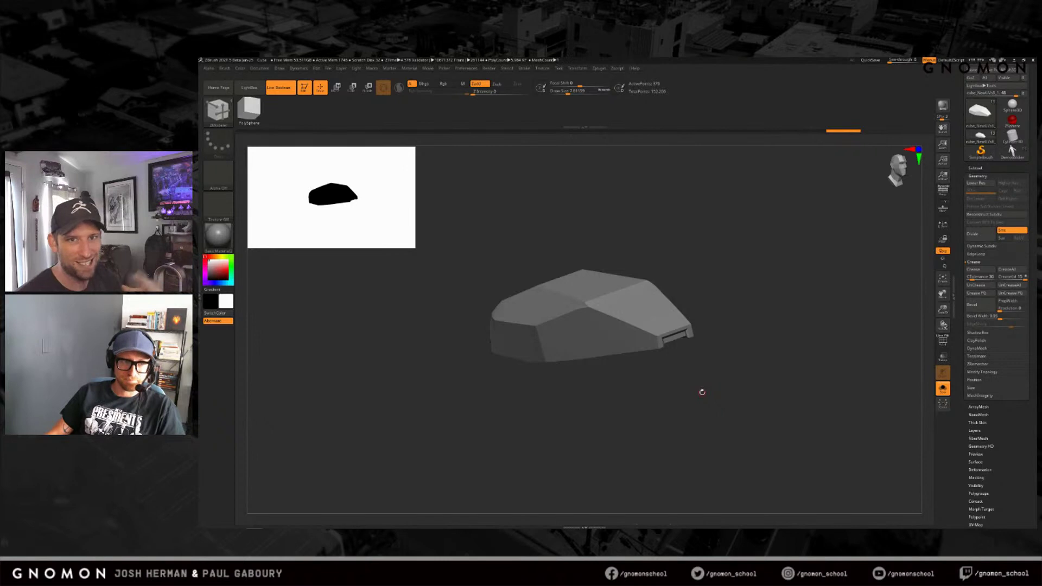
left_click_drag(777, 428, 777, 424)
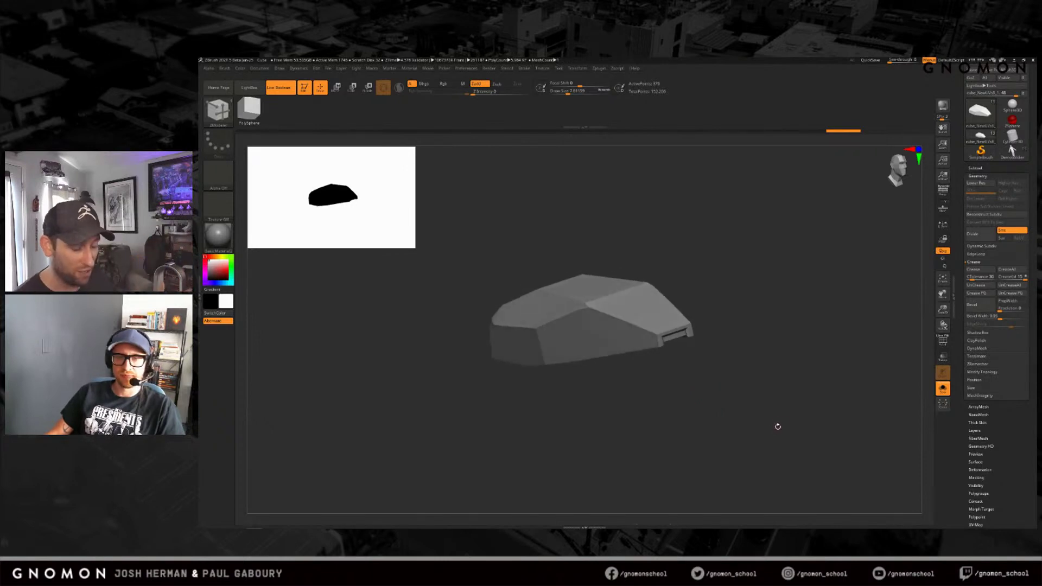
mouse_move(774, 418)
left_mouse_down()
mouse_move(750, 438)
mouse_move(765, 439)
mouse_move(774, 398)
mouse_move(763, 420)
mouse_move(765, 400)
mouse_move(749, 395)
mouse_move(757, 409)
left_mouse_up()
Step: Set the block's Crease Level to 2 and check the edges before turning dynamic subdivision off
left_click(984, 246)
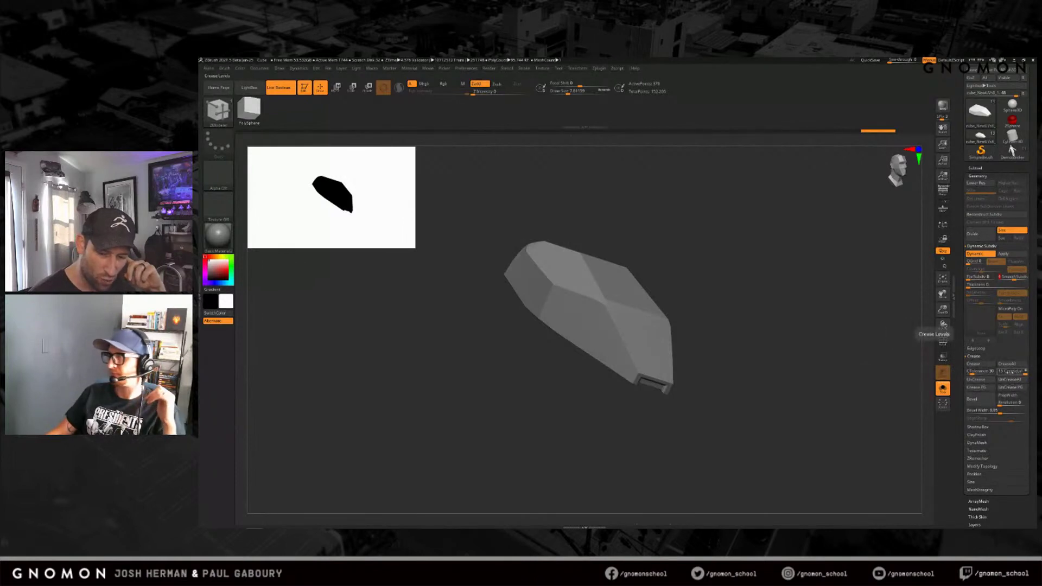
left_click(1023, 373)
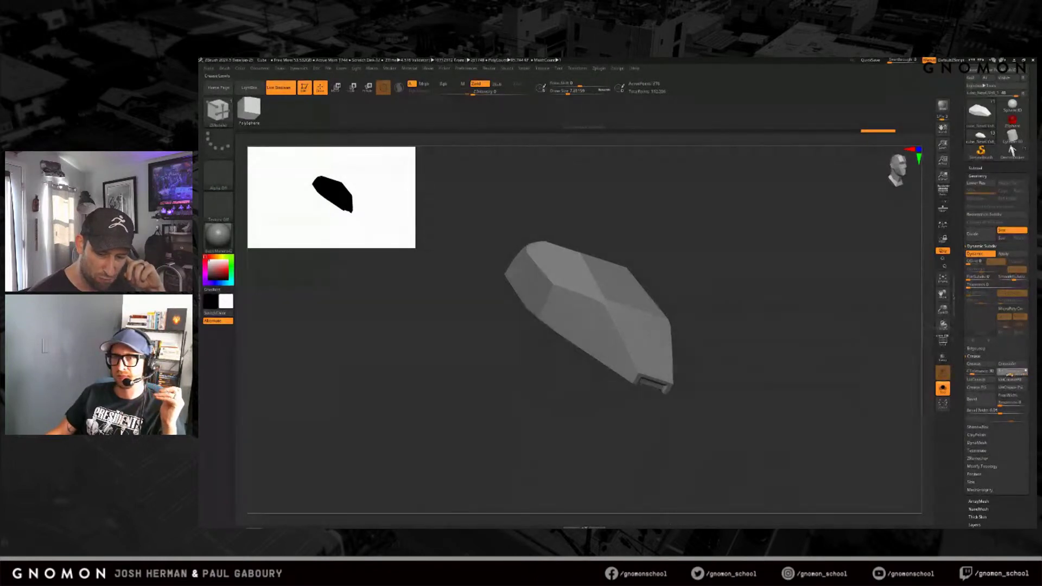
left_click_drag(1005, 375, 1003, 375)
mouse_move(769, 431)
left_mouse_down()
mouse_move(740, 437)
mouse_move(758, 447)
mouse_move(762, 405)
mouse_move(754, 438)
mouse_move(776, 412)
left_mouse_up()
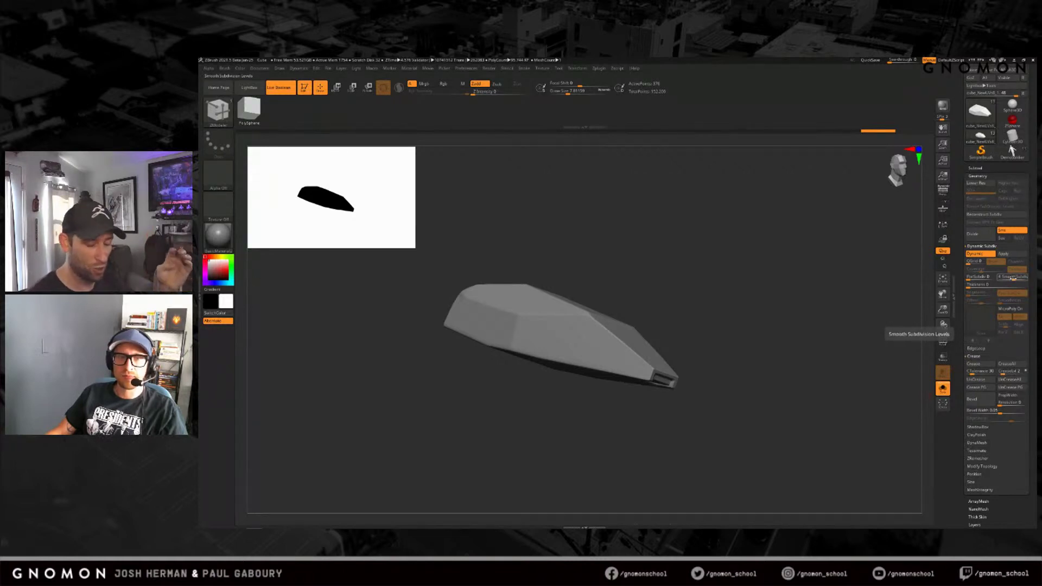
key("Return")
left_click_drag(783, 390, 637, 389)
key("shift")
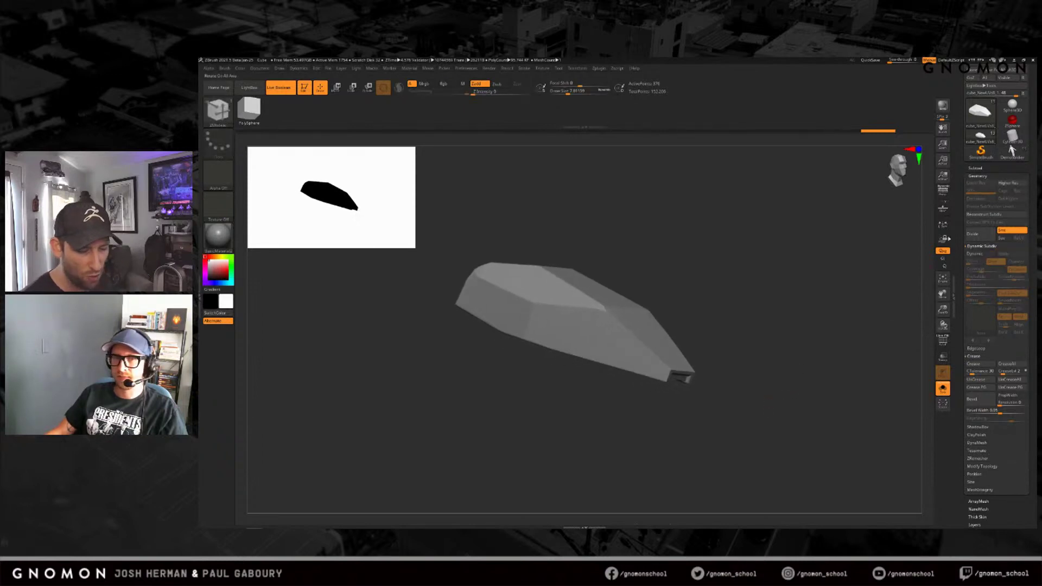
Step: Compare the block's polygroup borders and creased edges from several sides, toggling the polyframe and dynamic subdivision
key("shift+f")
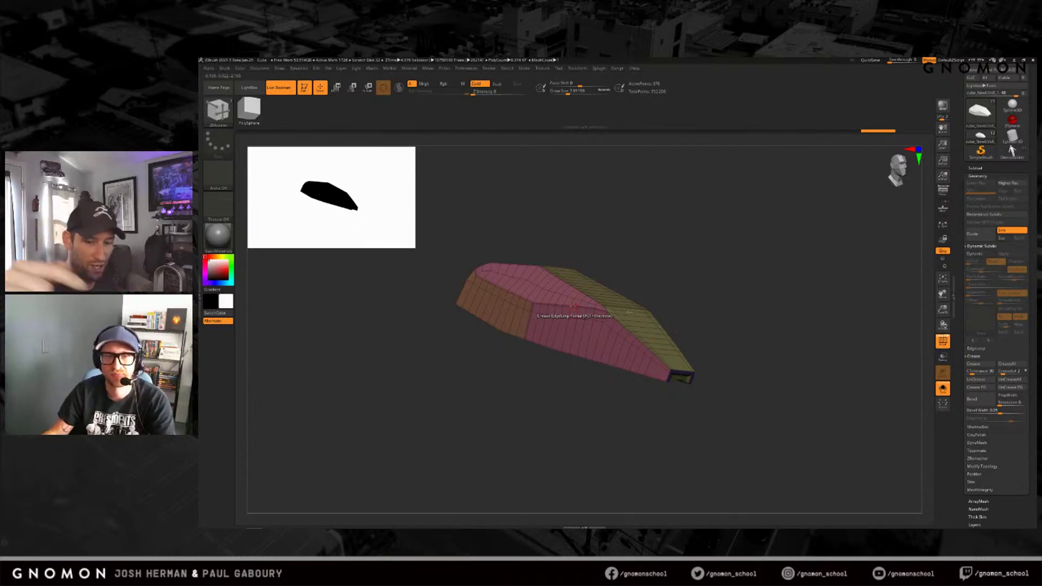
key("d")
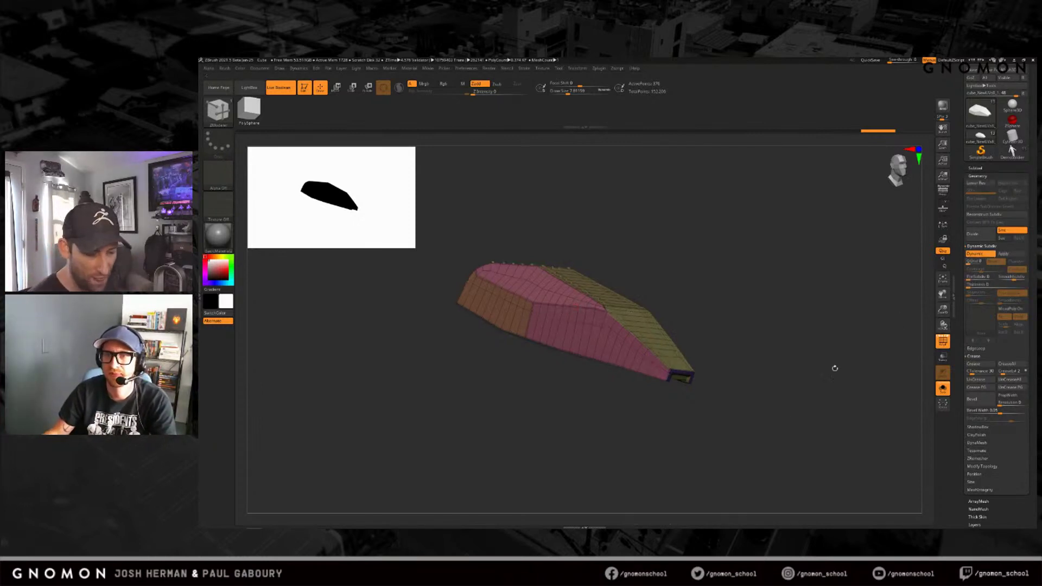
left_click_drag(834, 368, 774, 427)
key("shift+f")
key("shift+f")
mouse_move(772, 365)
left_mouse_down()
mouse_move(767, 402)
mouse_move(740, 414)
left_mouse_up()
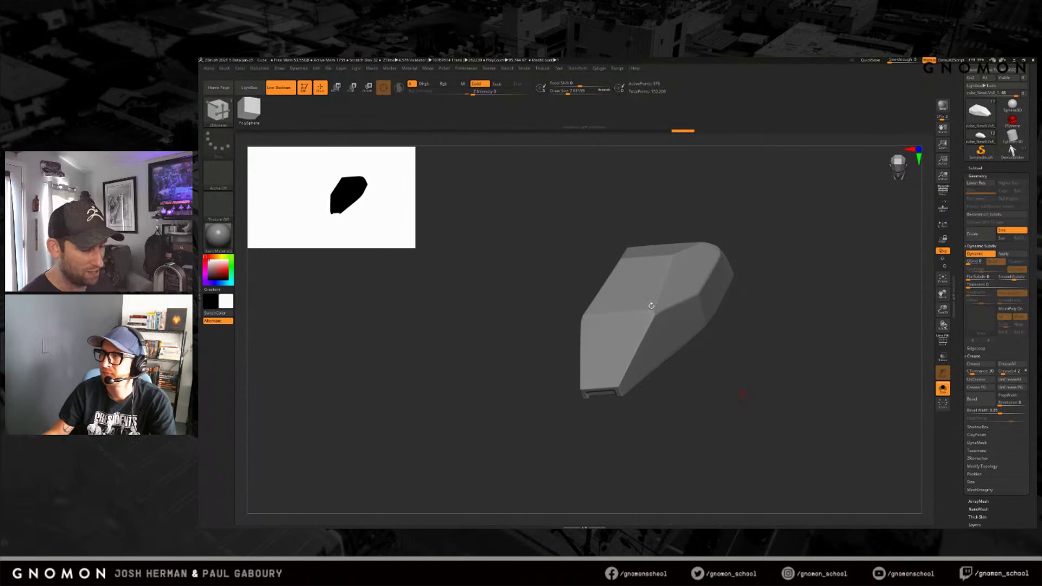
left_click_drag(703, 399, 726, 411)
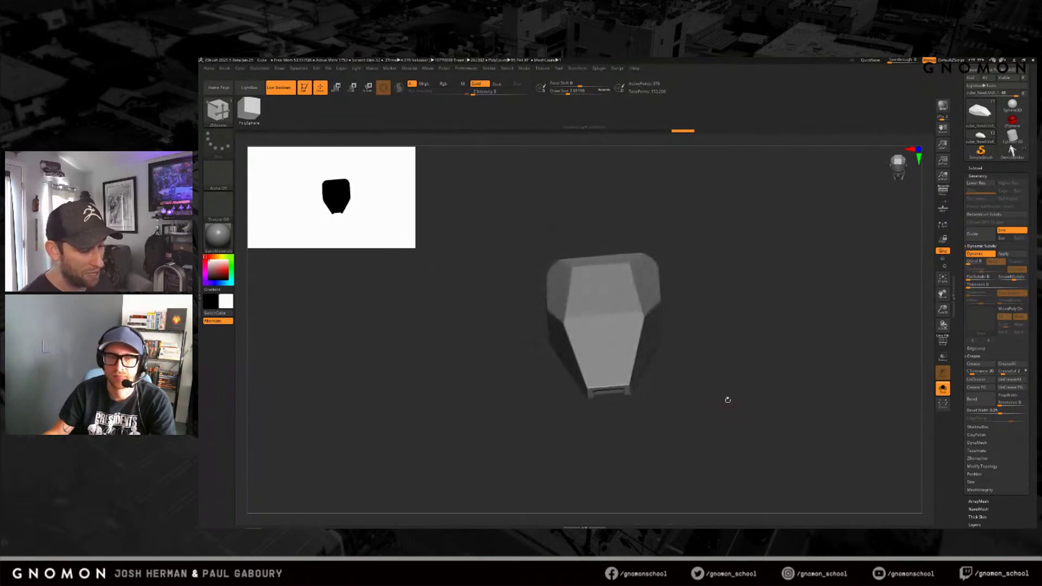
mouse_move(762, 363)
left_mouse_down()
mouse_move(751, 368)
mouse_move(750, 396)
left_mouse_up()
key("shift+f")
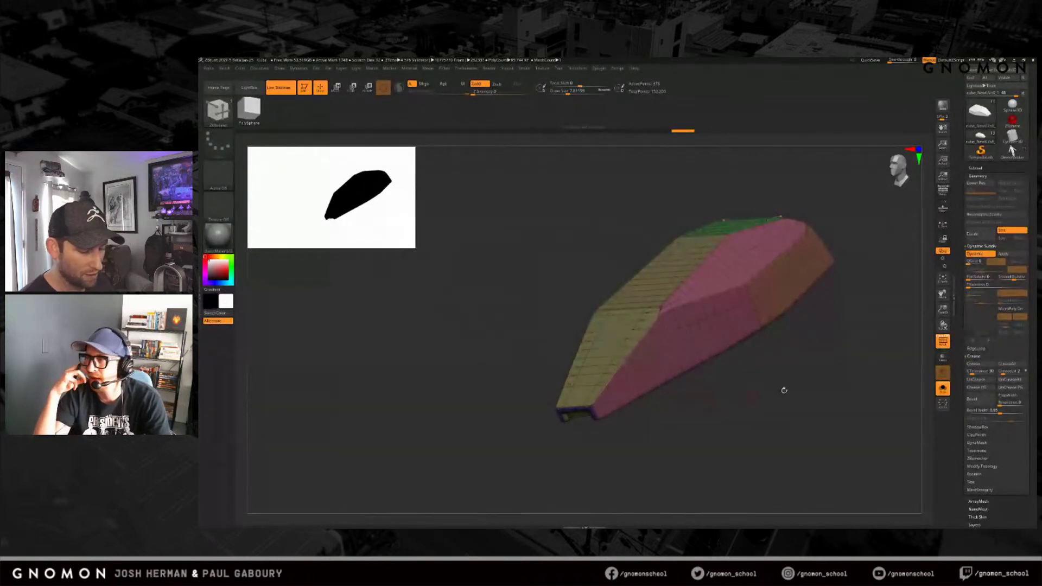
left_click_drag(779, 403, 739, 397)
key("shift+f")
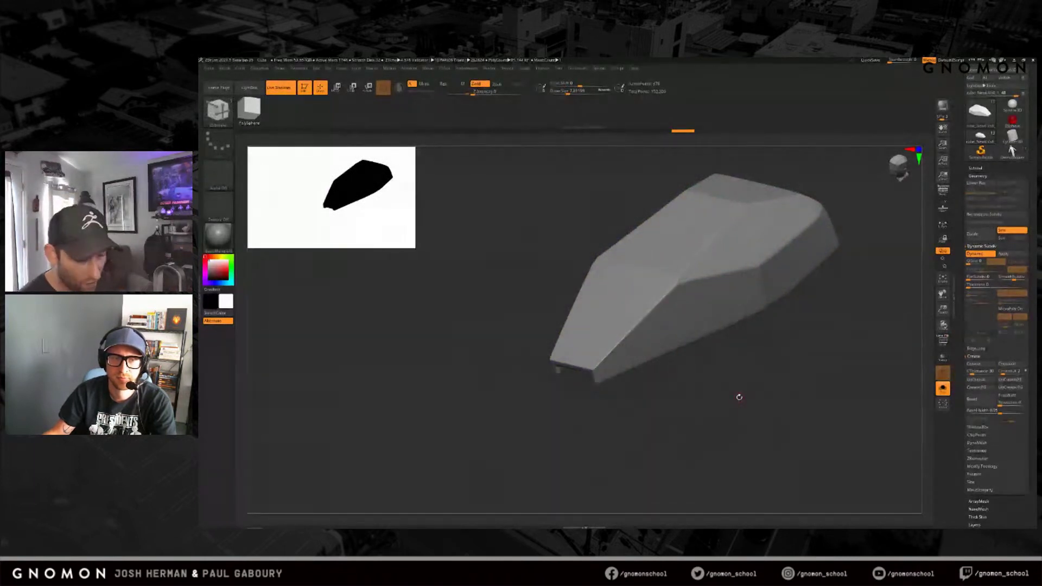
left_click_drag(819, 370, 797, 385)
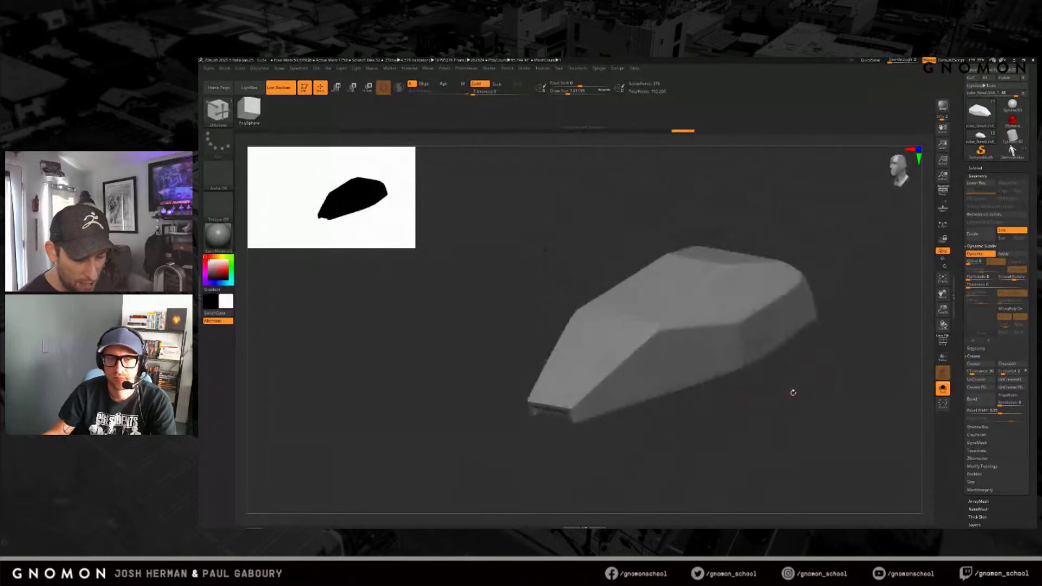
key("shift+f")
left_click_drag(796, 385, 788, 406)
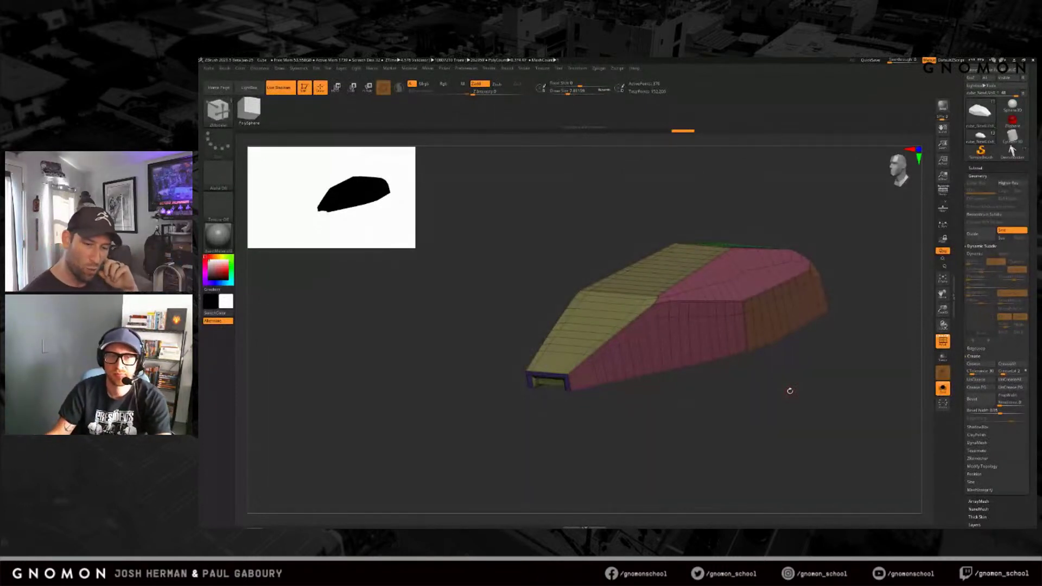
Step: Turn off Solo mode and hide the other subtools and the upper folder, leaving only the faceted block displayed
left_click(976, 169)
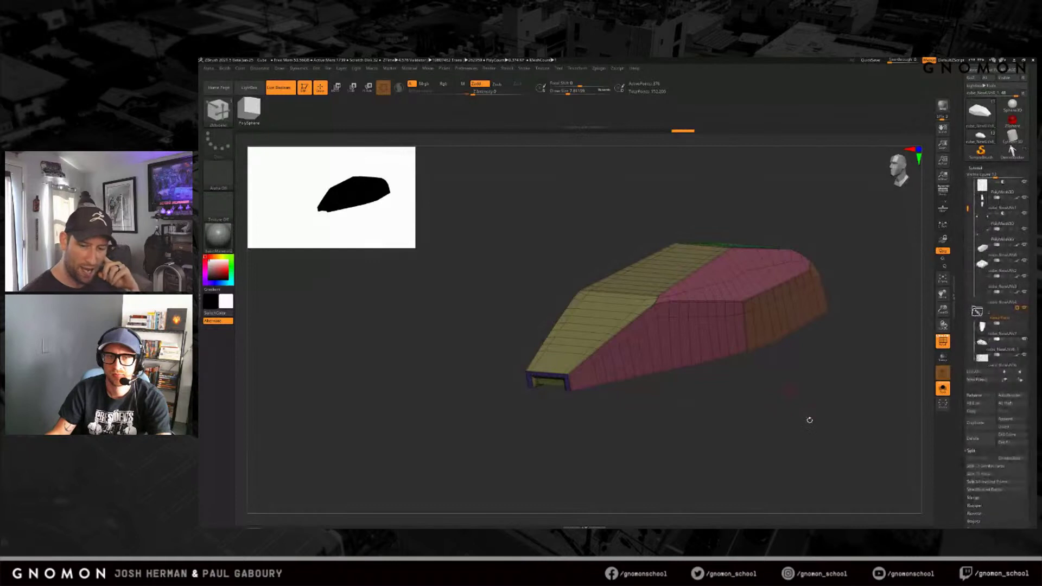
left_click_drag(967, 209, 968, 238)
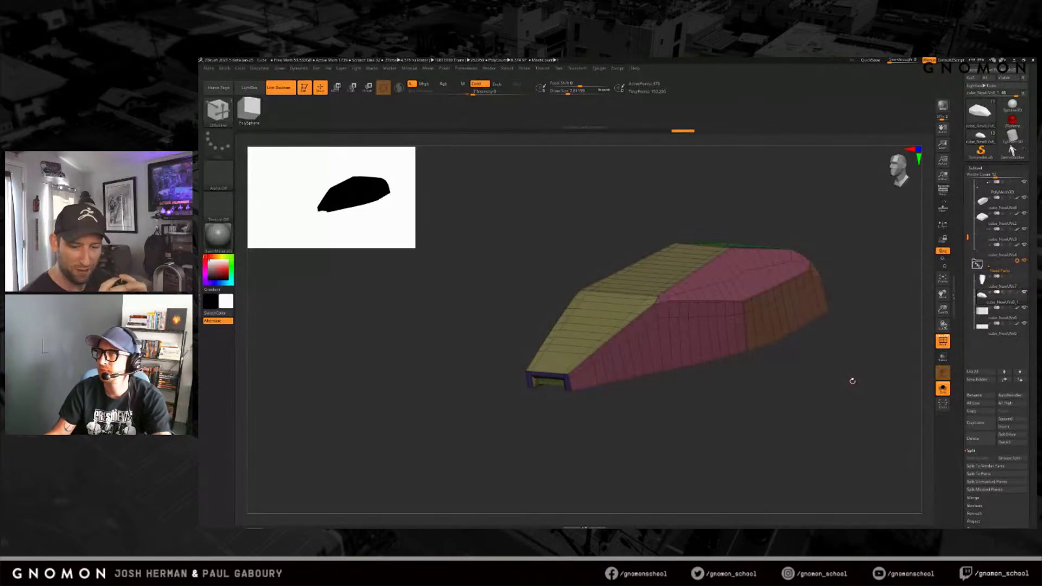
left_click(943, 388)
scroll(1029, 332, "up", 1)
left_click_drag(1028, 332, 1028, 341)
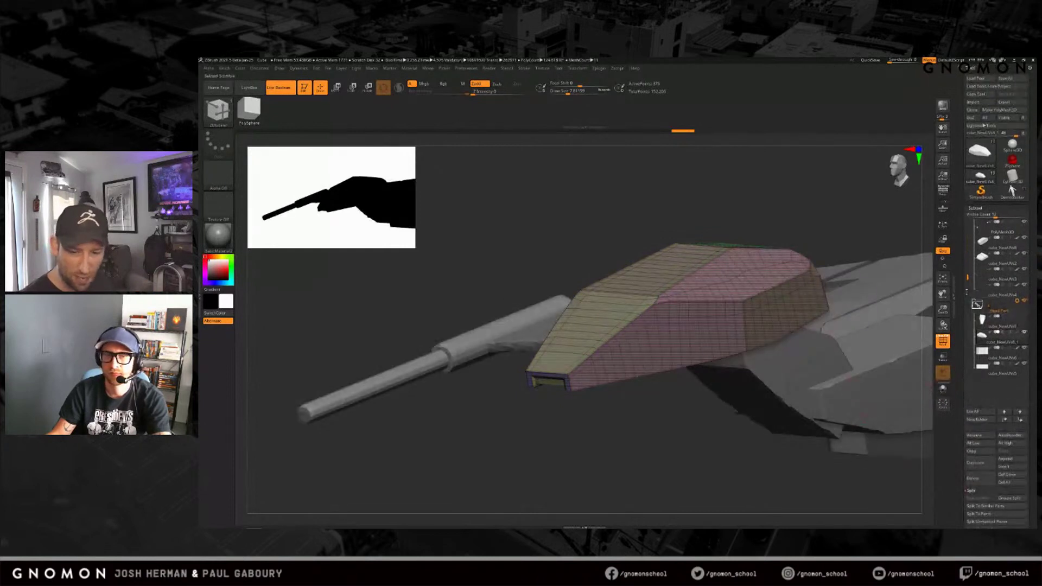
scroll(1023, 337, "up", 5)
left_click(1025, 224)
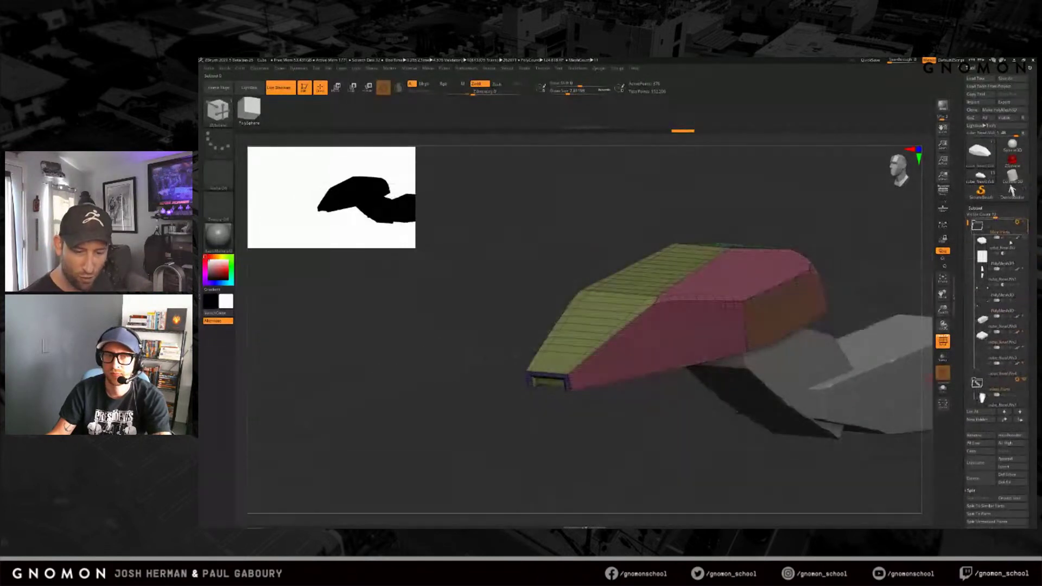
scroll(993, 326, "down", 3)
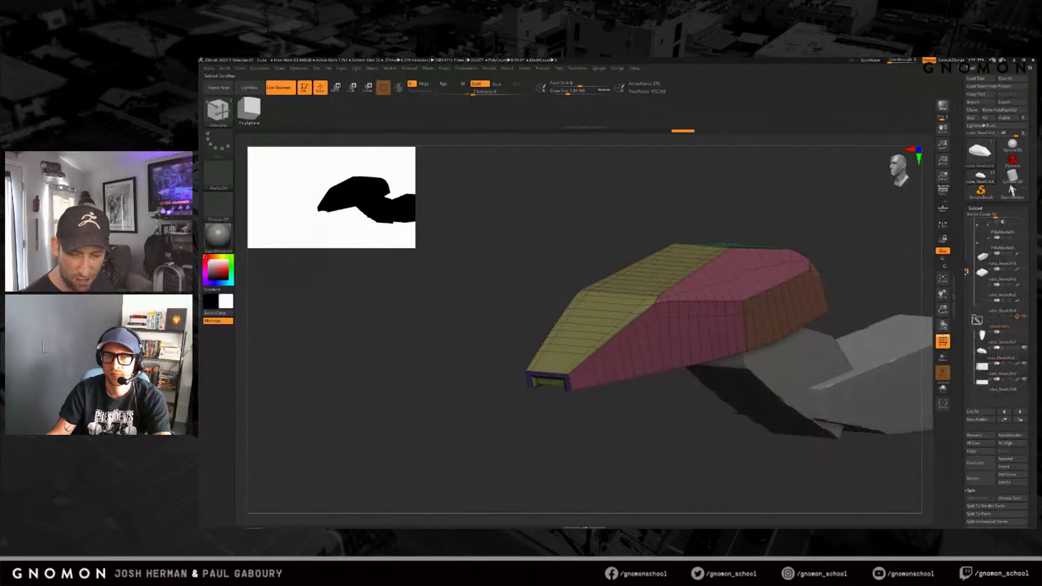
left_click(992, 353)
left_click(1024, 350)
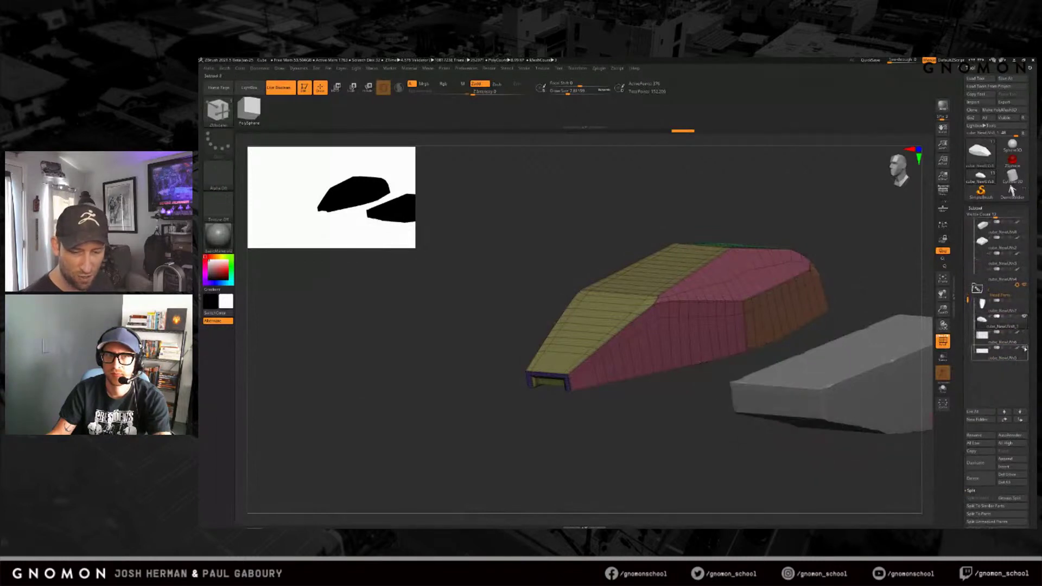
left_click_drag(821, 426, 888, 405)
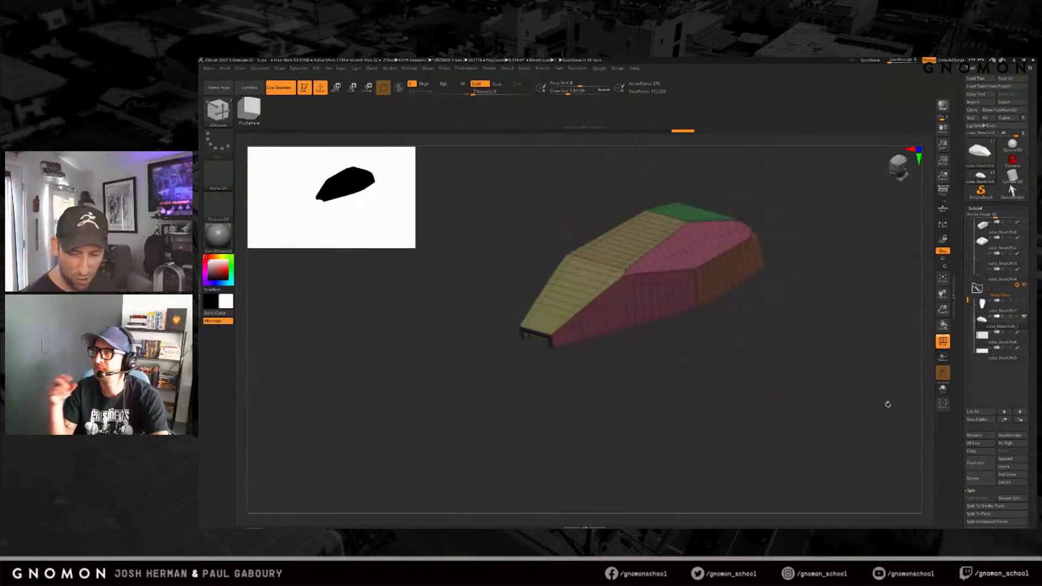
Step: Insert a Cube3D as a new subtool after the block and bring the whole cube into view
scroll(1007, 429, "down", 3)
left_click(1006, 429)
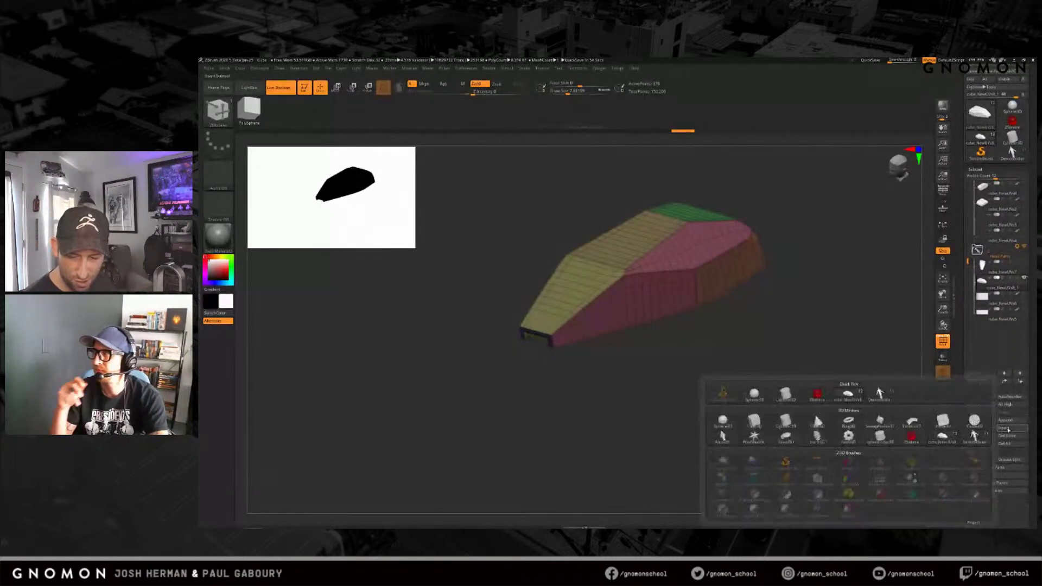
left_click(754, 420)
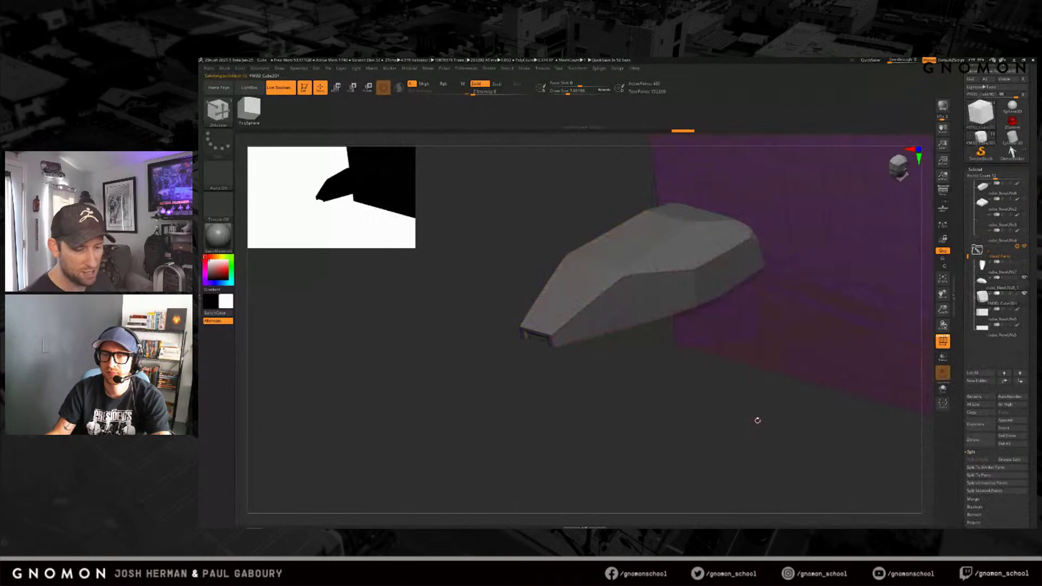
left_click_drag(768, 424, 793, 432)
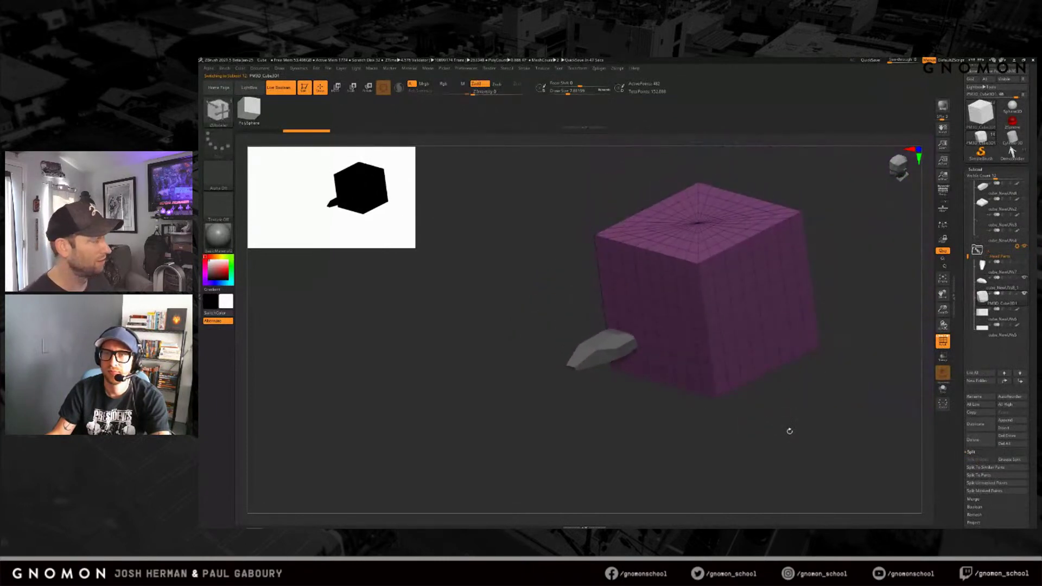
Step: Scale the inserted cube down uniformly with the gizmo until it is much smaller than the block, and return to Draw mode
key("w")
left_click_drag(706, 291, 696, 298)
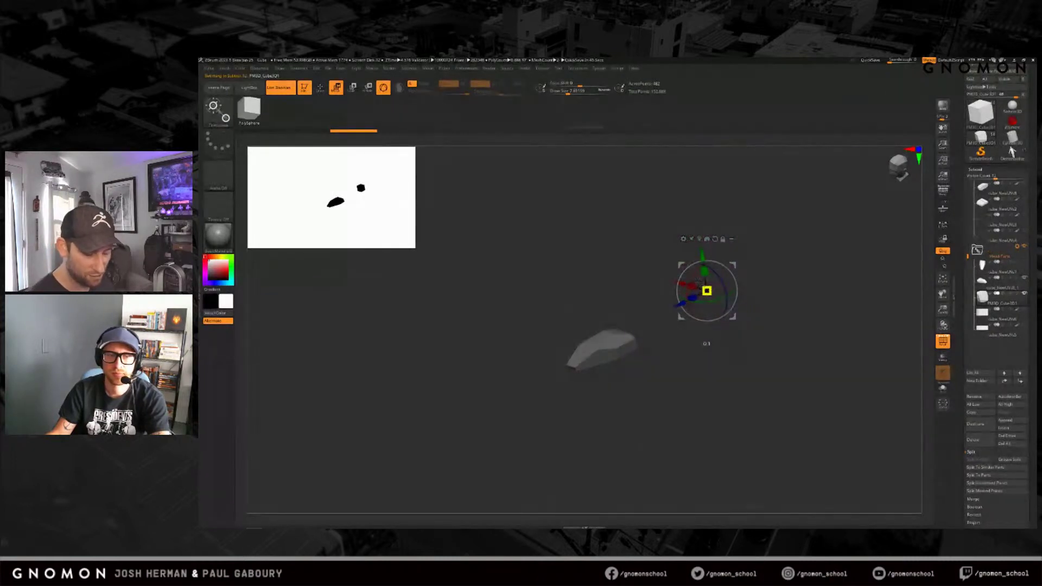
left_click_drag(695, 298, 693, 299)
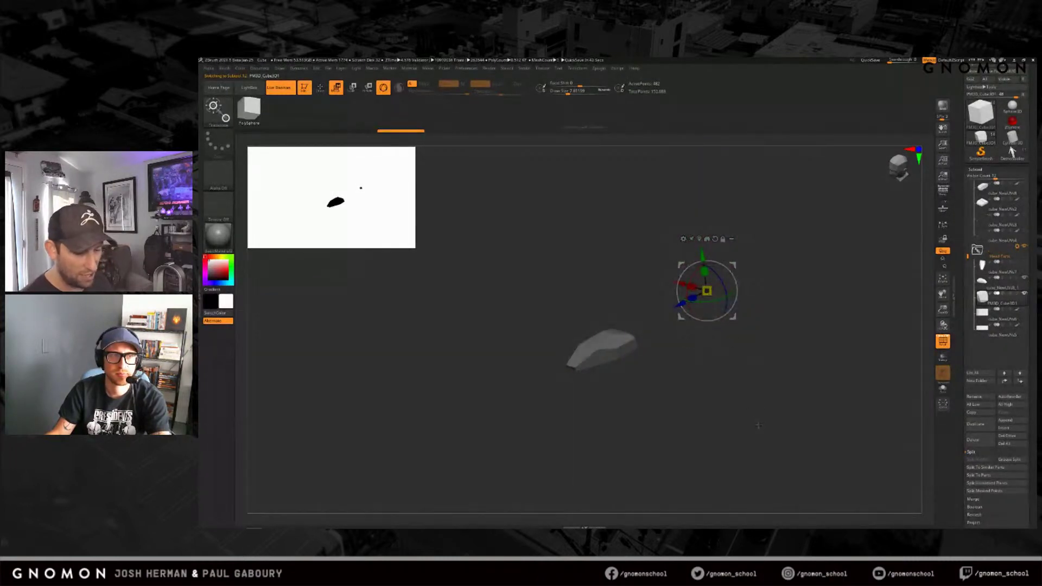
key("q")
left_click_drag(758, 424, 771, 378)
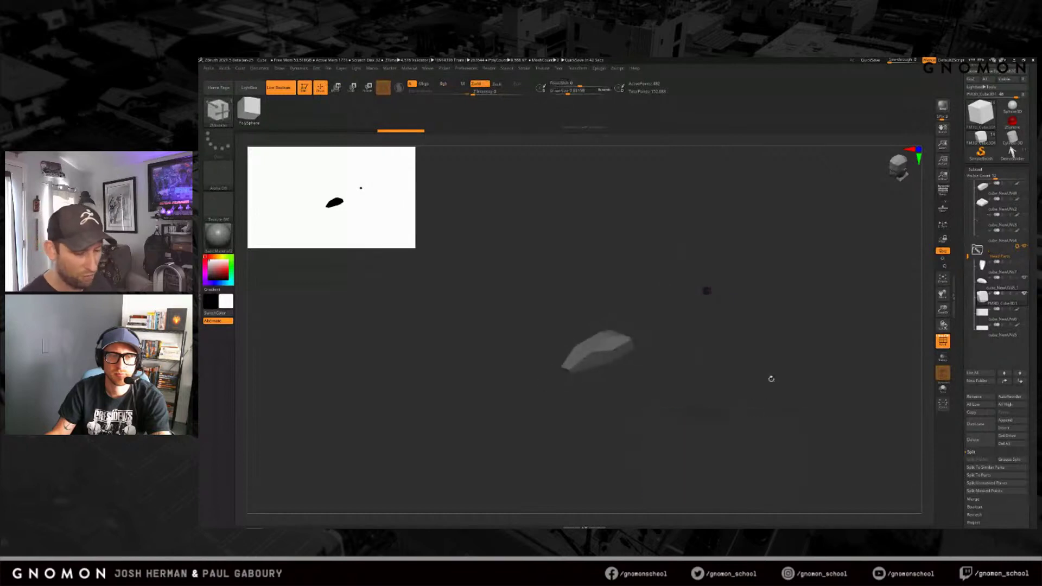
Step: Rename the inserted cube subtool "Head Subs"
mouse_move(751, 363)
right_mouse_down()
mouse_move(730, 344)
mouse_move(726, 309)
mouse_move(749, 371)
right_mouse_up()
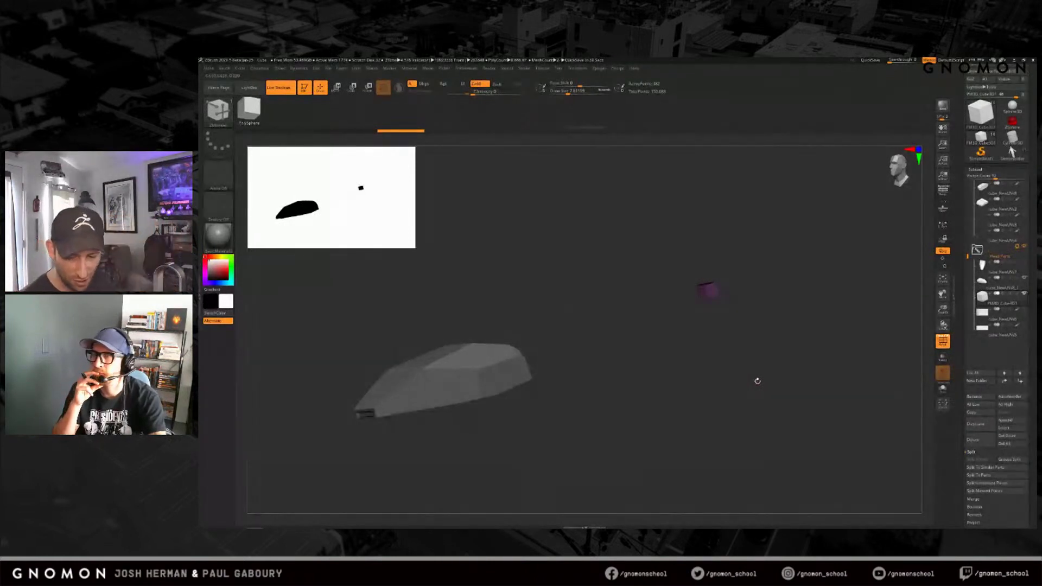
left_click(981, 397)
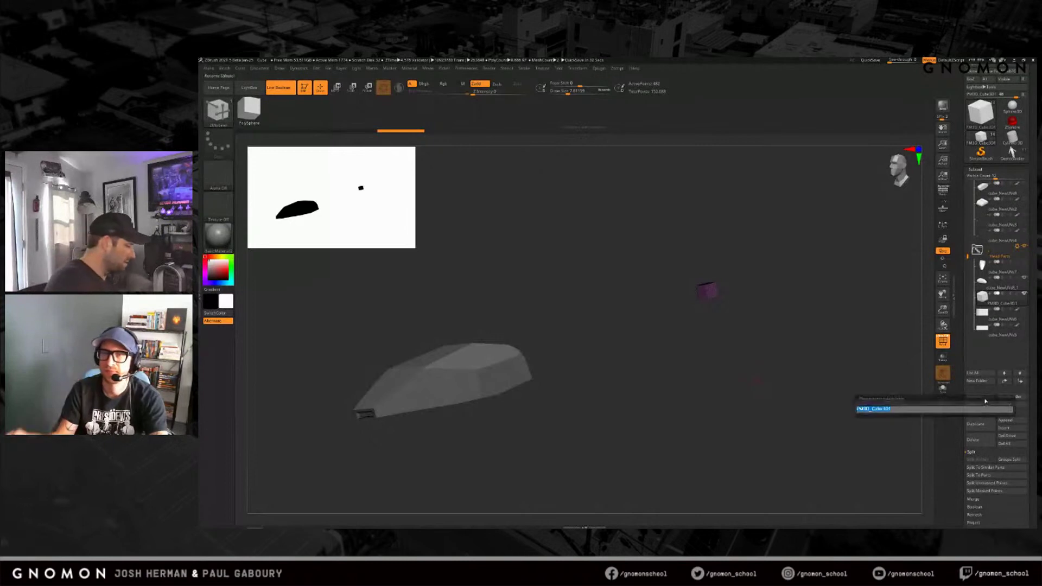
type("Head Extra")
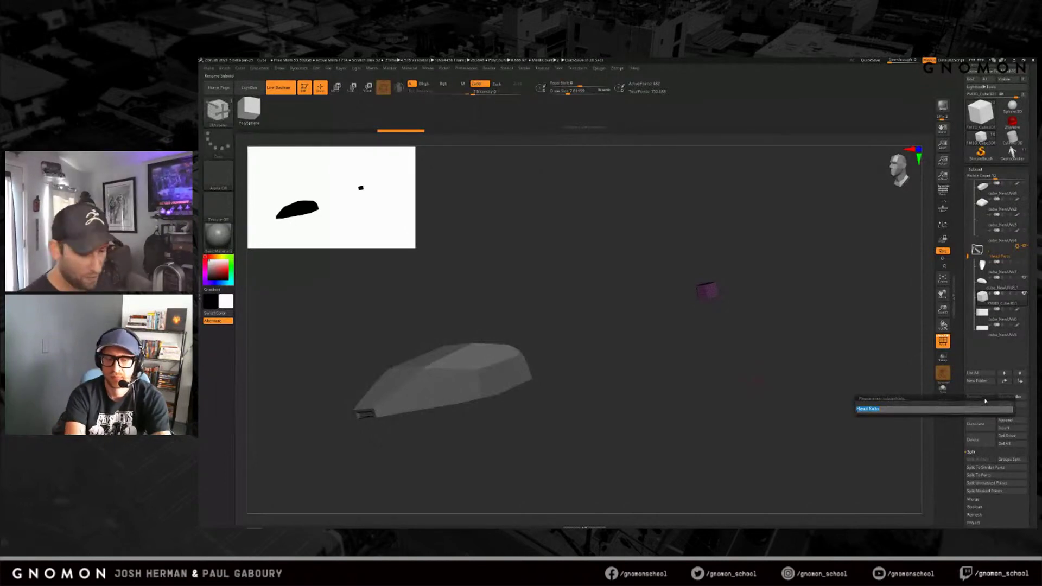
key("Return")
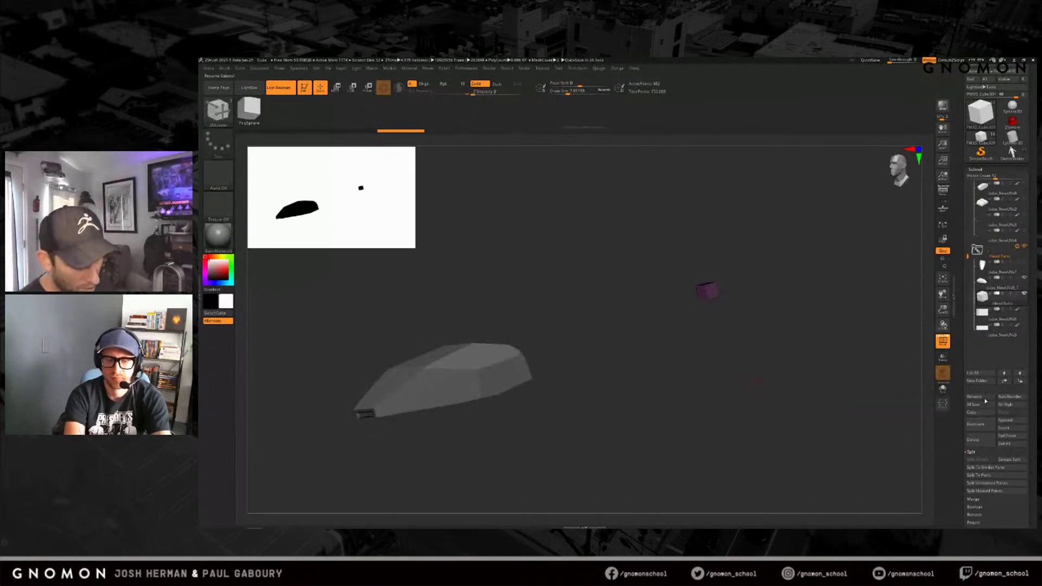
left_click_drag(758, 398, 759, 364)
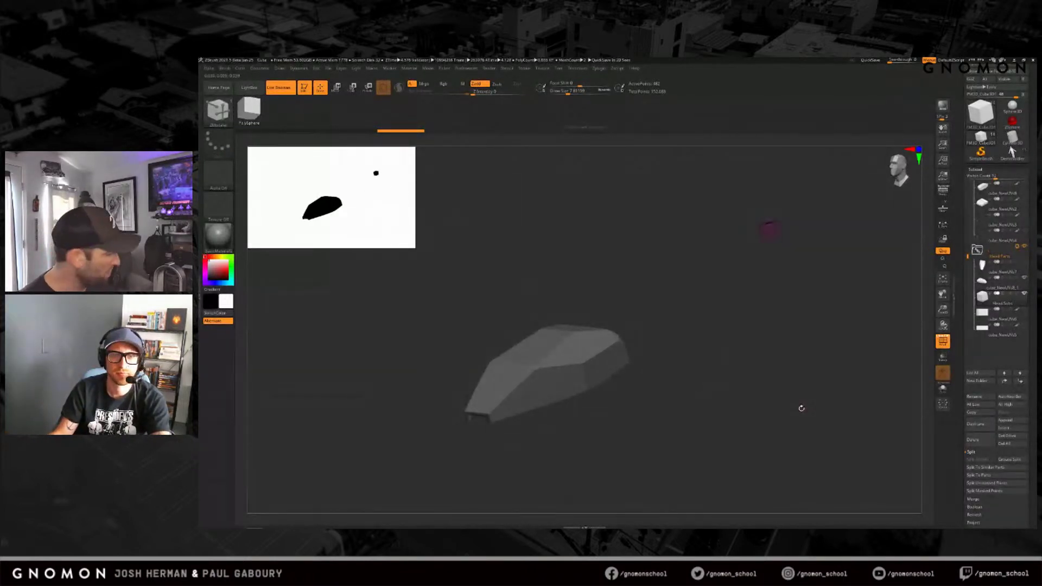
Step: Turn off the polyframe on the faceted block and set the Head Subs cube to boolean subtraction
left_click(996, 284)
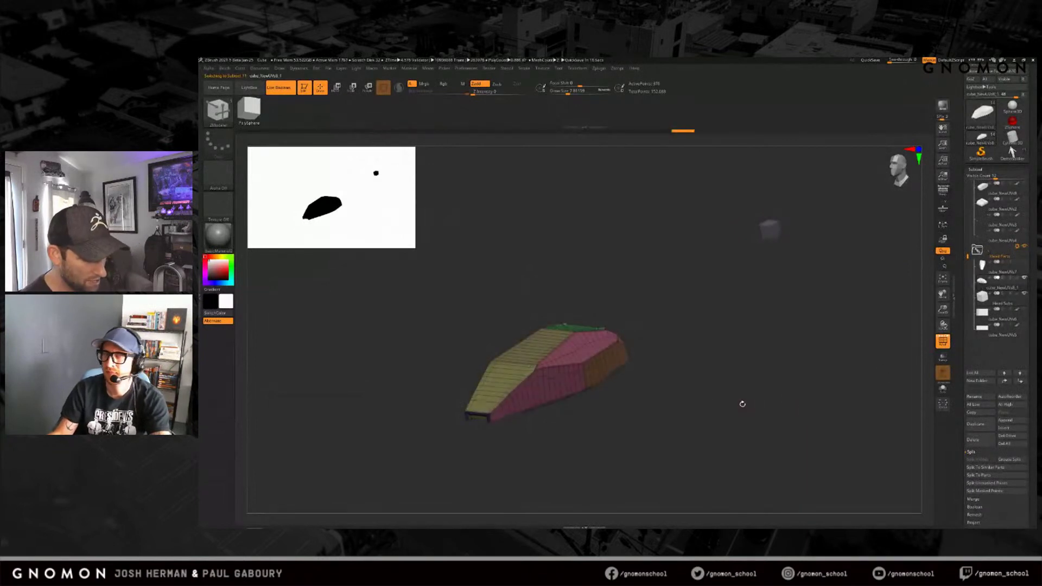
key("shift+f")
left_click_drag(711, 434, 746, 402)
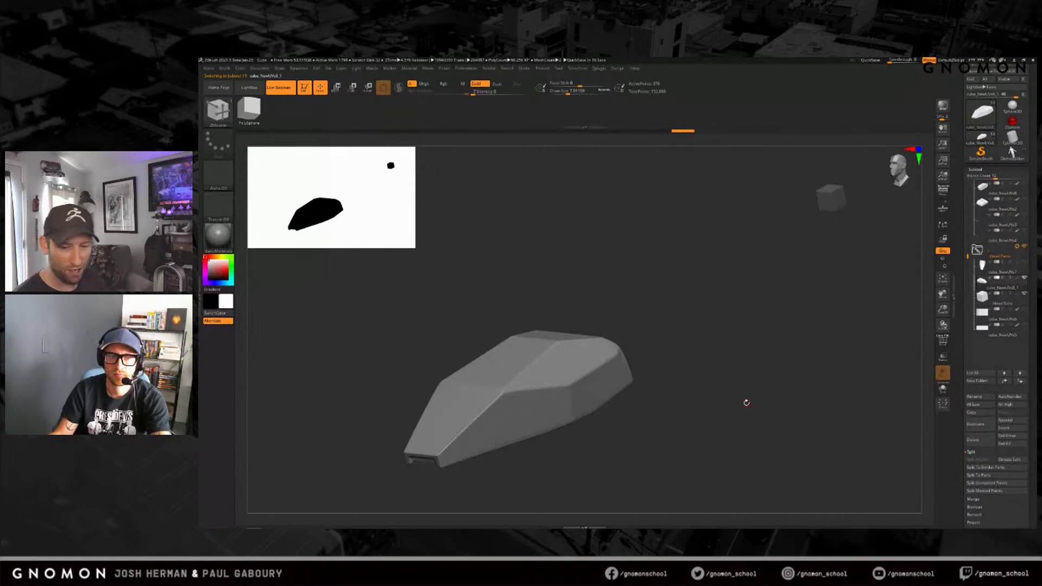
left_click(982, 302)
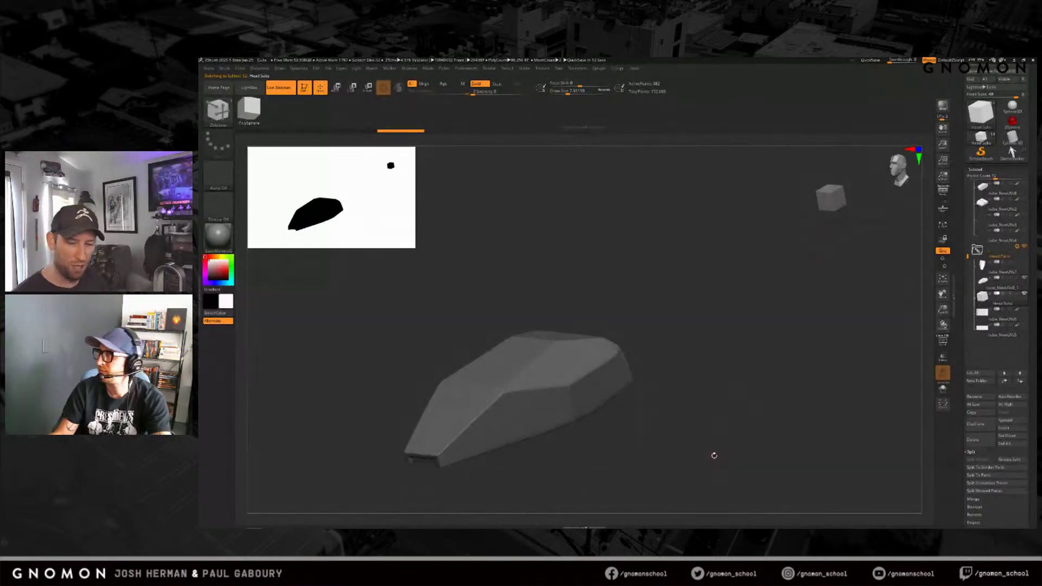
left_click(1002, 295)
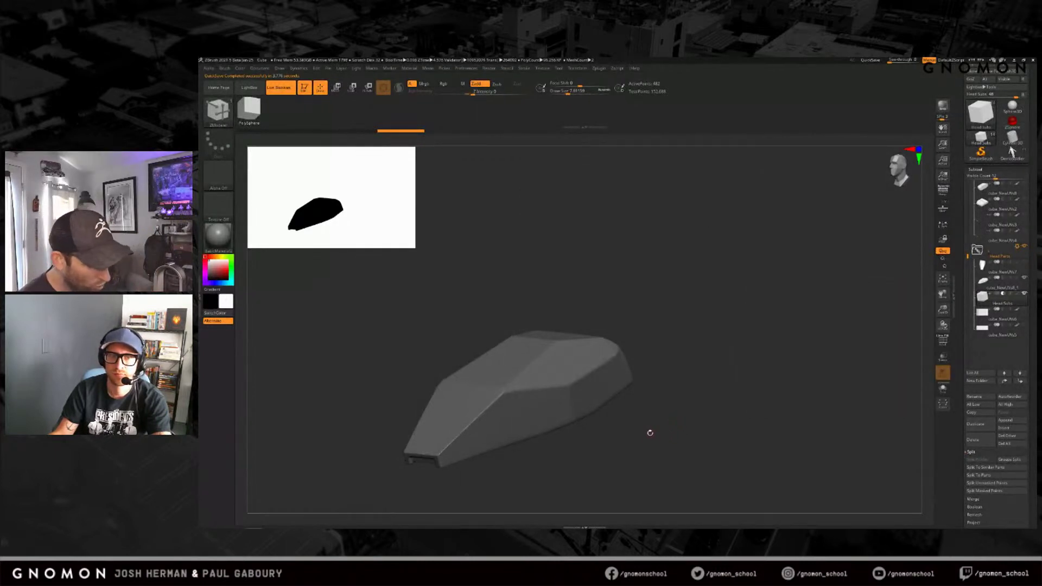
left_click_drag(647, 436, 692, 413, "alt")
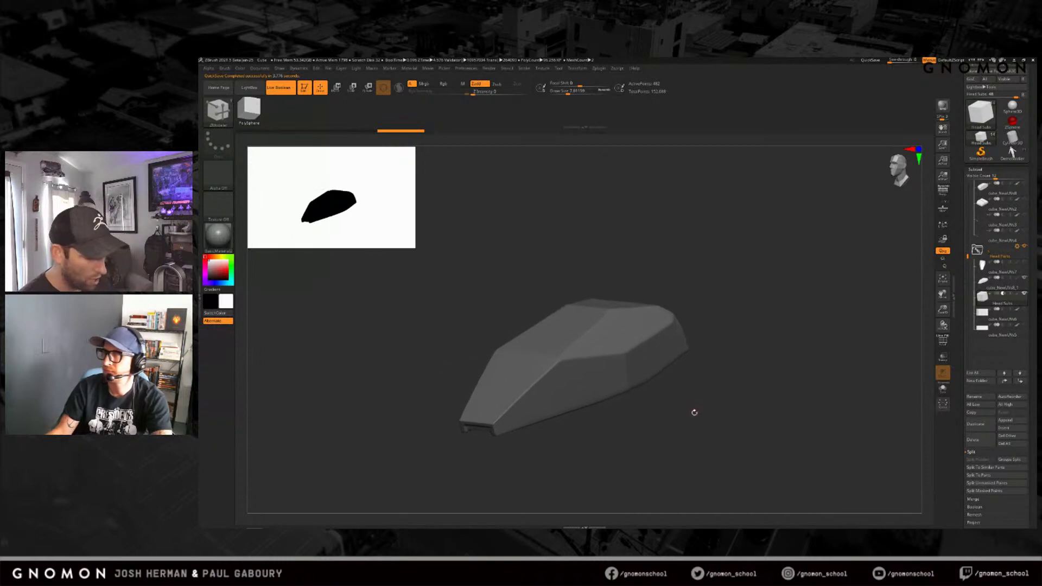
Step: Choose the IMM Boolean brush's panel latch part and insert it into the bright upper facet of the block
key("b")
key("i")
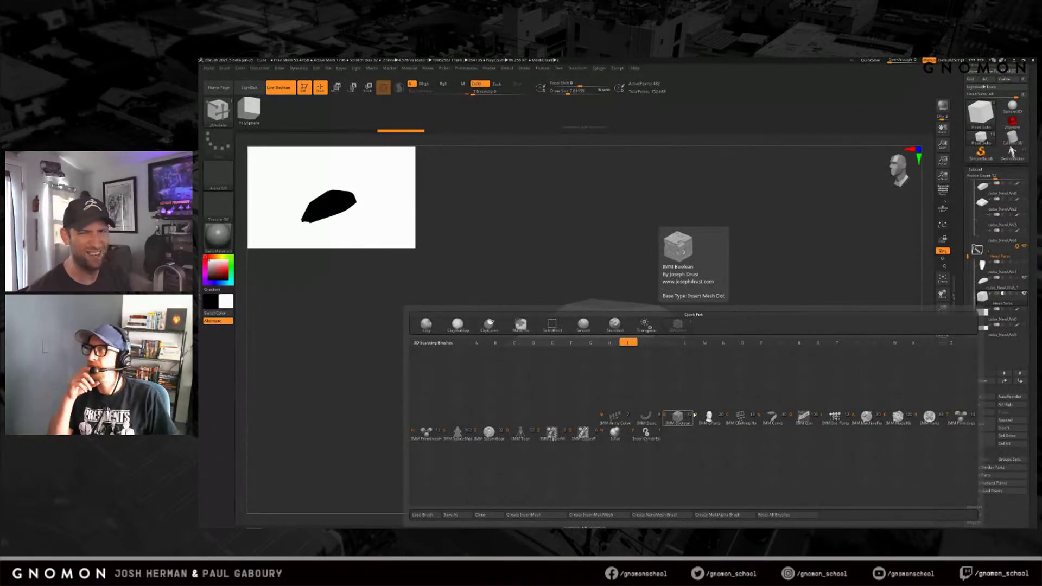
left_click(680, 418)
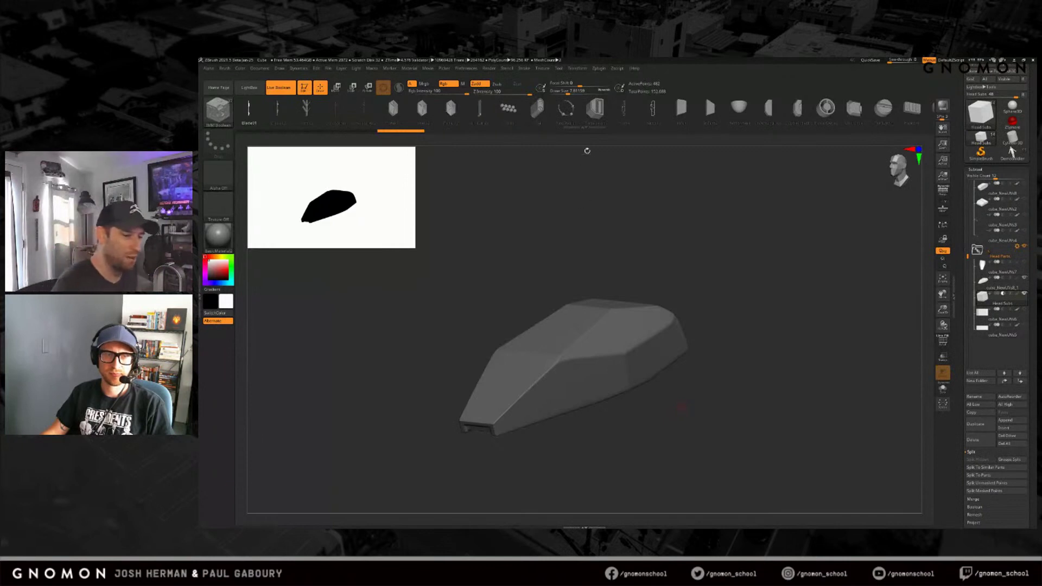
left_click(597, 109)
left_click_drag(682, 408, 711, 270)
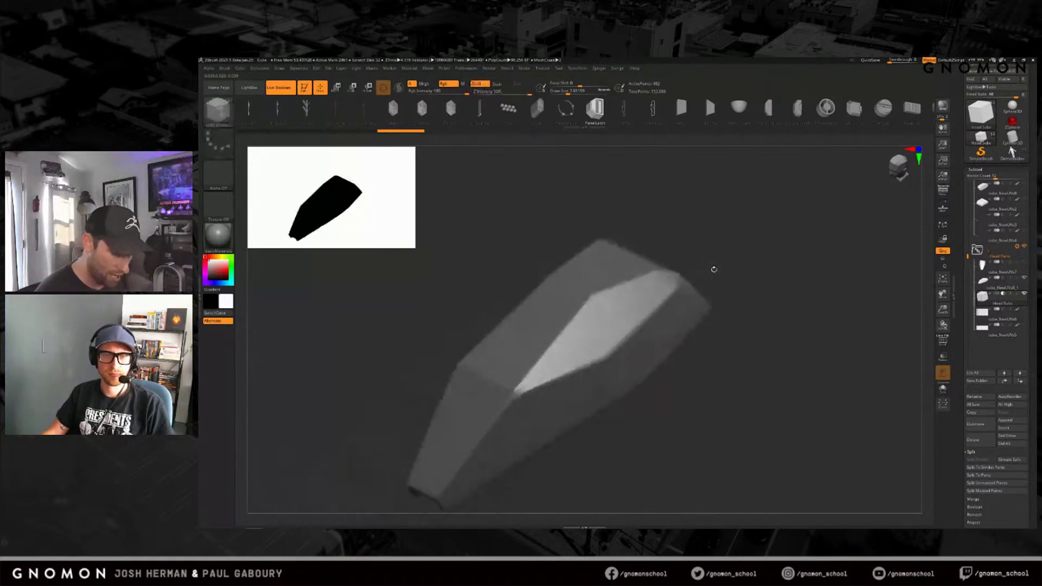
left_click_drag(599, 331, 596, 322)
mouse_move(707, 426)
left_mouse_down()
mouse_move(677, 292)
mouse_move(658, 256)
mouse_move(651, 272)
mouse_move(741, 417)
left_mouse_up()
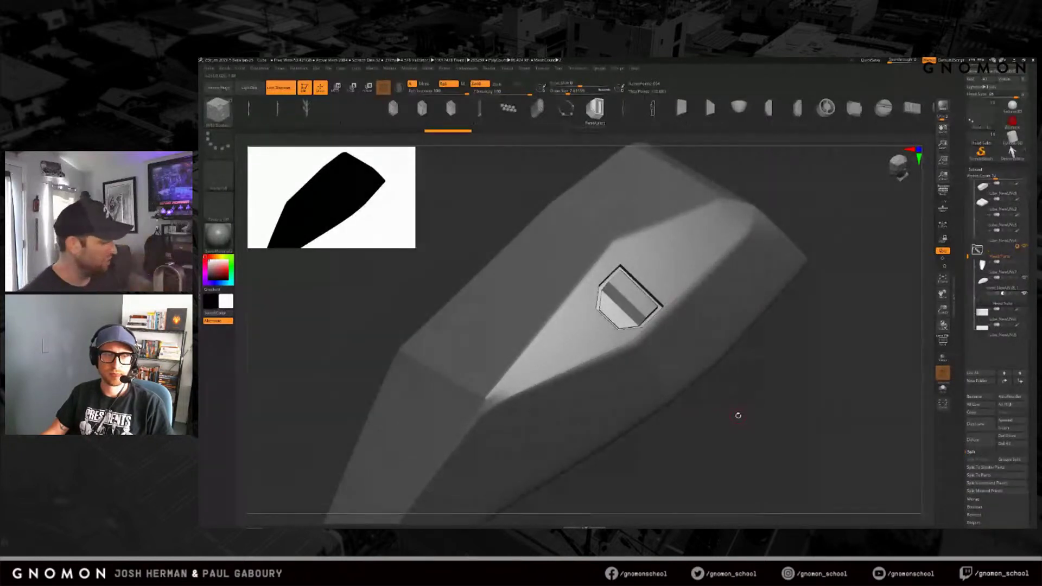
Step: Reposition the panel latch cutter with the gizmo so it cuts across the block's upper ridge, and return to Draw mode
key("w")
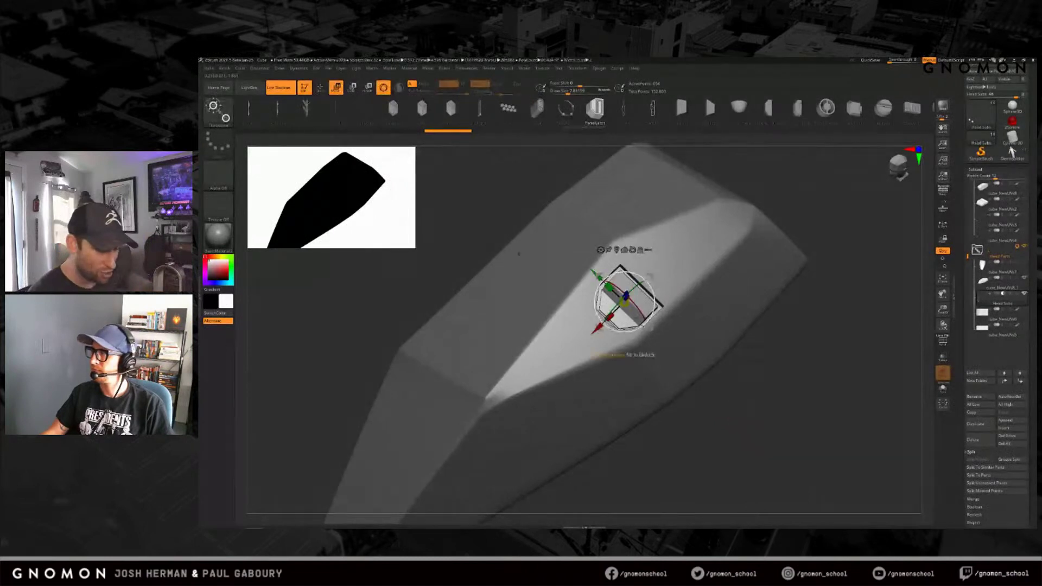
left_click_drag(594, 271, 618, 296)
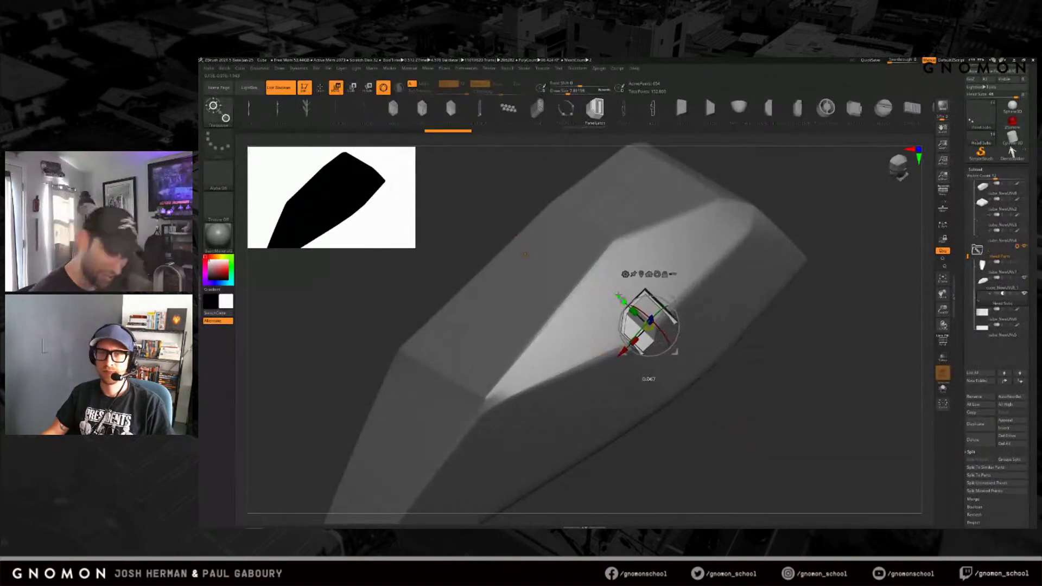
left_click_drag(715, 418, 715, 397)
mouse_move(622, 353)
left_mouse_down()
mouse_move(709, 260)
mouse_move(584, 387)
mouse_move(626, 335)
left_mouse_up()
left_click_drag(625, 283, 577, 237)
left_click_drag(703, 338, 716, 385)
right_click_drag(715, 386, 676, 374)
right_click_drag(675, 375, 682, 423, "ctrl")
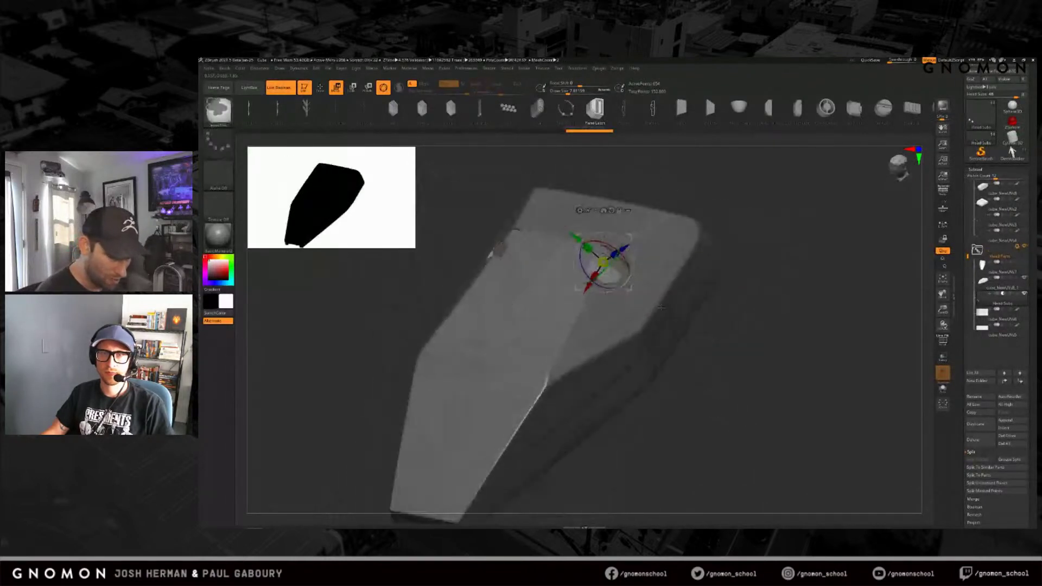
left_click_drag(629, 265, 621, 253)
right_click_drag(622, 254, 580, 244)
mouse_move(664, 407)
right_mouse_down()
mouse_move(702, 408)
mouse_move(728, 430)
right_mouse_up()
key("q")
mouse_move(728, 430)
right_mouse_down()
mouse_move(732, 438)
mouse_move(720, 415)
right_mouse_up()
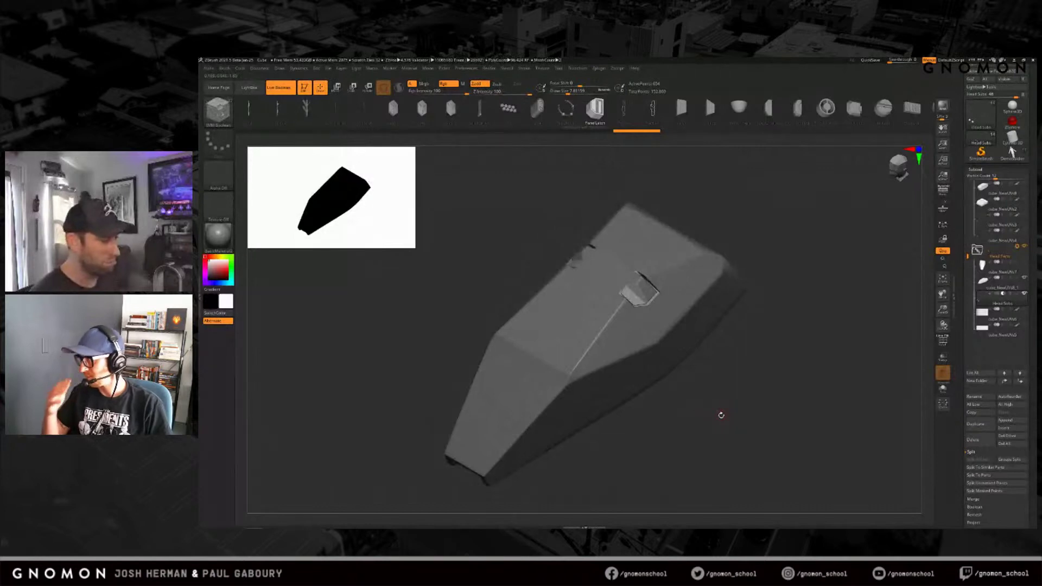
Step: Choose the Blade02 part and use it to cut notches along the block's lower edge
left_click(275, 109)
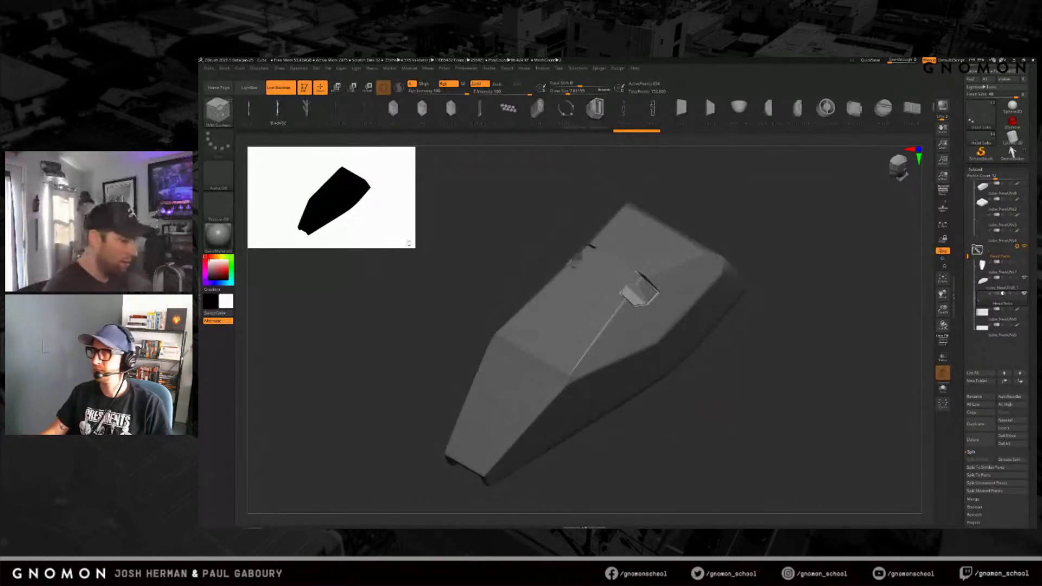
right_click_drag(628, 433, 683, 420)
left_click_drag(645, 430, 679, 437, "alt")
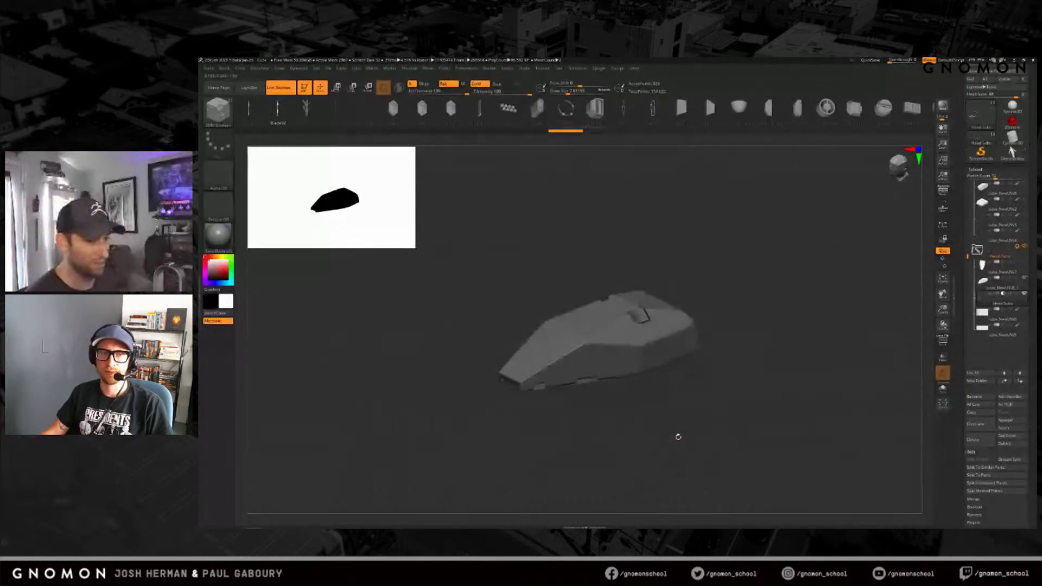
left_click_drag(822, 111, 708, 113)
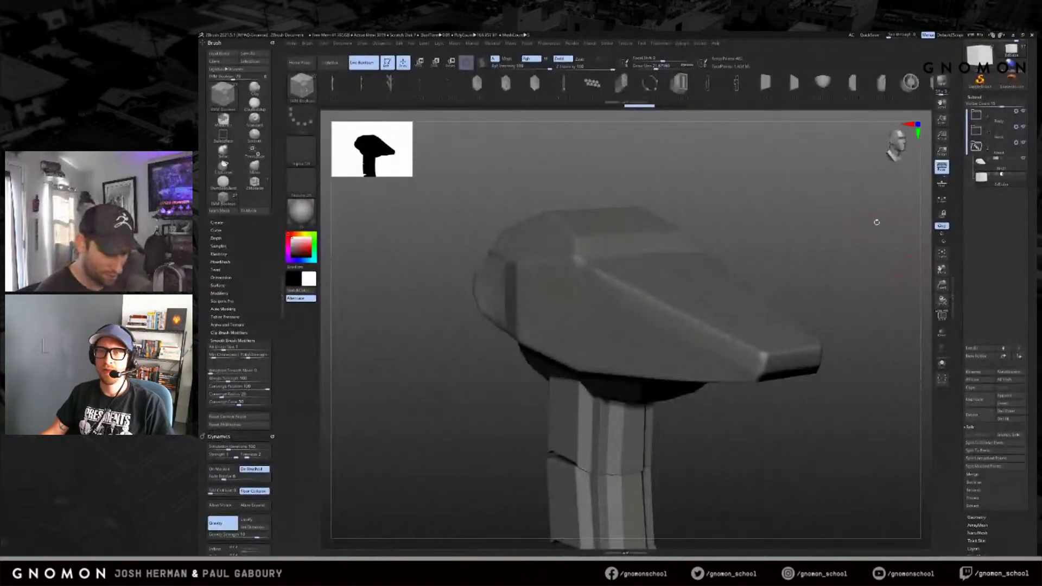
Step: On the creature head model, switch the small cube subtool to additive mode and back to boolean subtraction
left_click_drag(876, 222, 943, 186)
left_click(996, 174)
left_click_drag(856, 196, 776, 200, "alt")
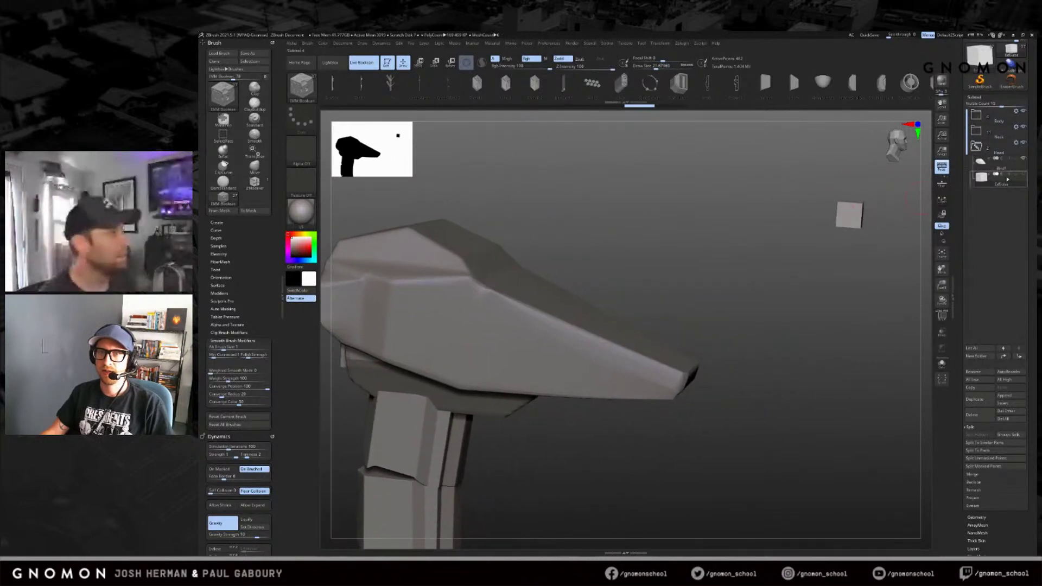
mouse_move(1004, 178)
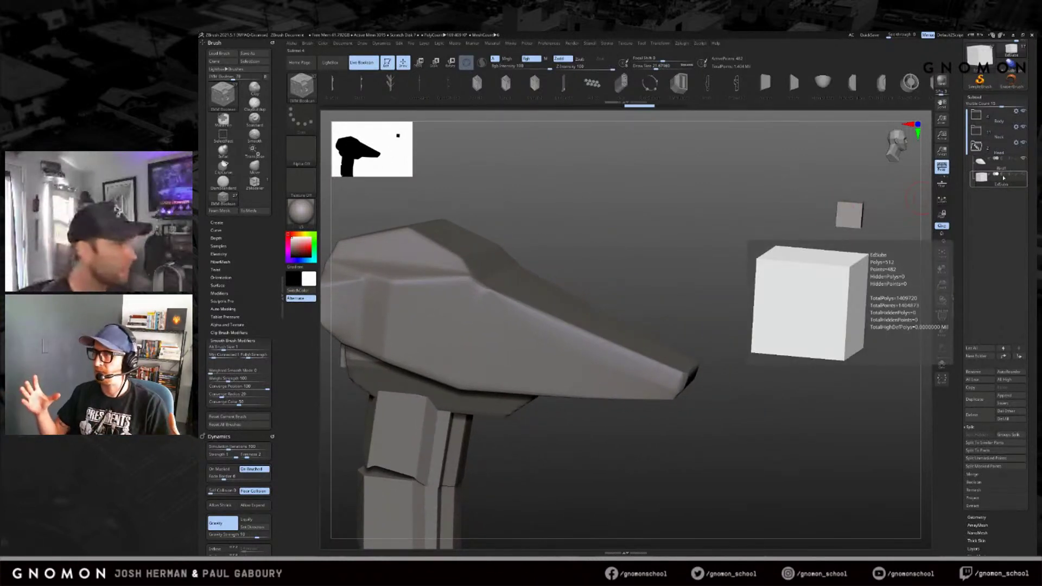
left_click(1001, 174)
left_click_drag(814, 216, 675, 124)
Step: Try to cut the round joint part from the insert mesh palette into the side of the creature's head
key("m")
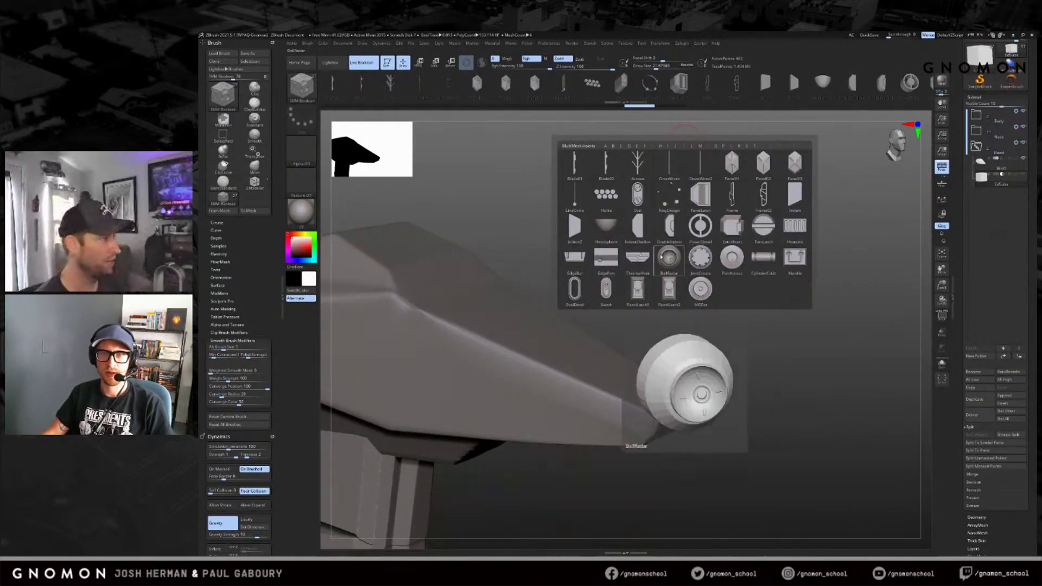
left_click(700, 260)
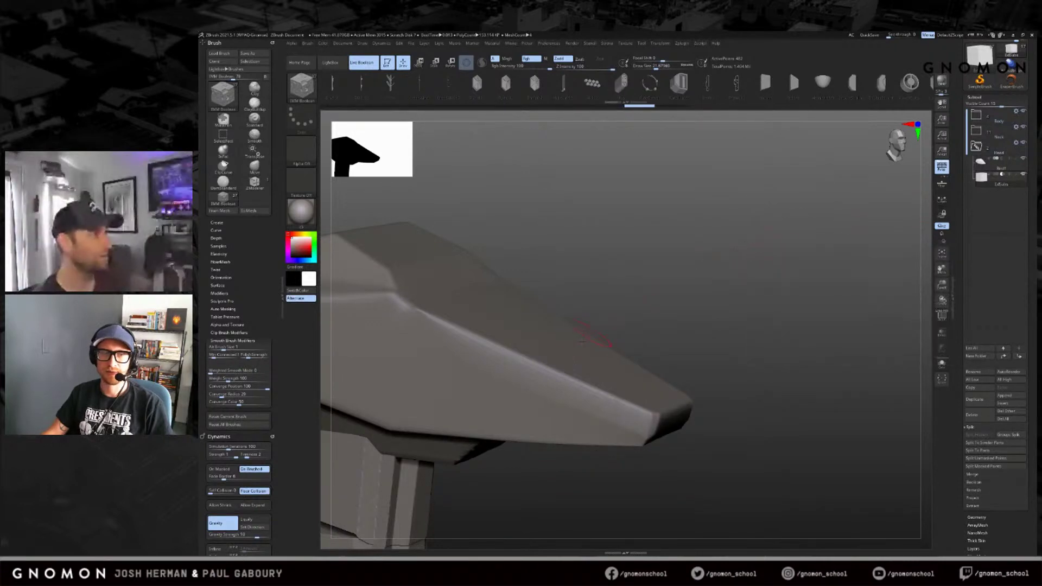
left_click_drag(537, 366, 562, 388)
left_click_drag(707, 342, 757, 273)
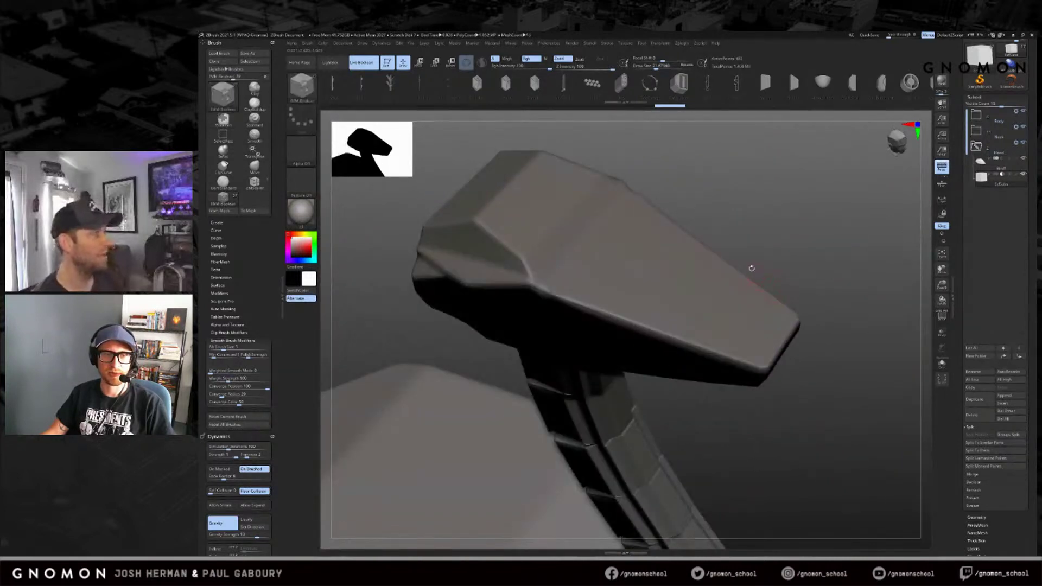
key("m")
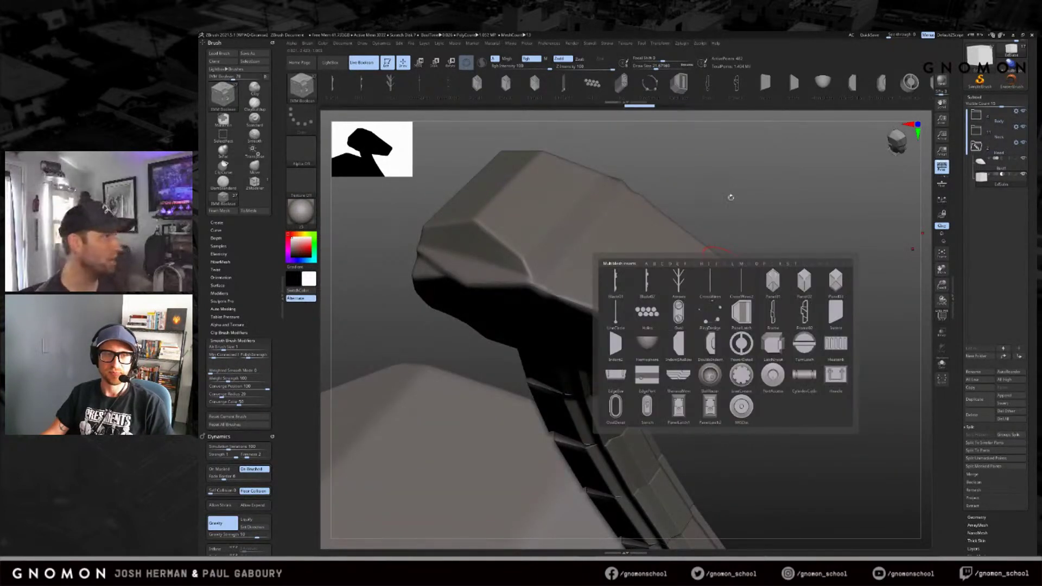
left_click_drag(743, 197, 688, 285)
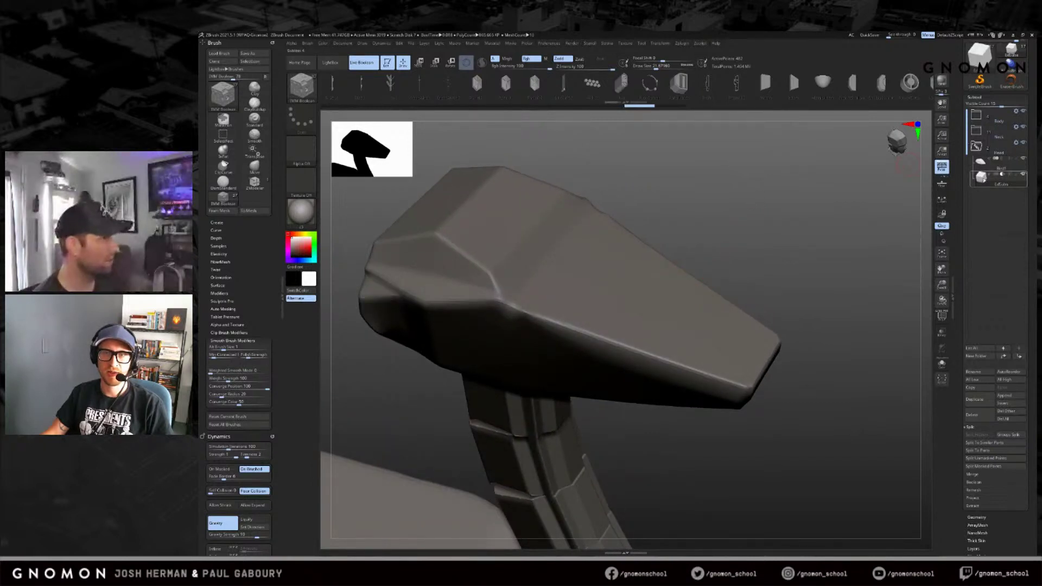
mouse_move(986, 167)
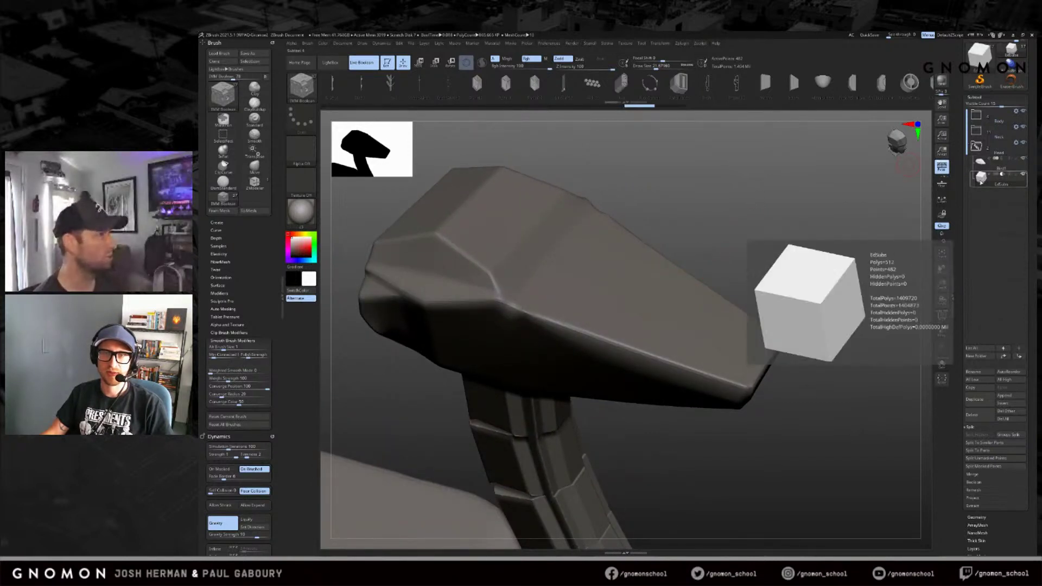
left_click_drag(805, 210, 793, 220)
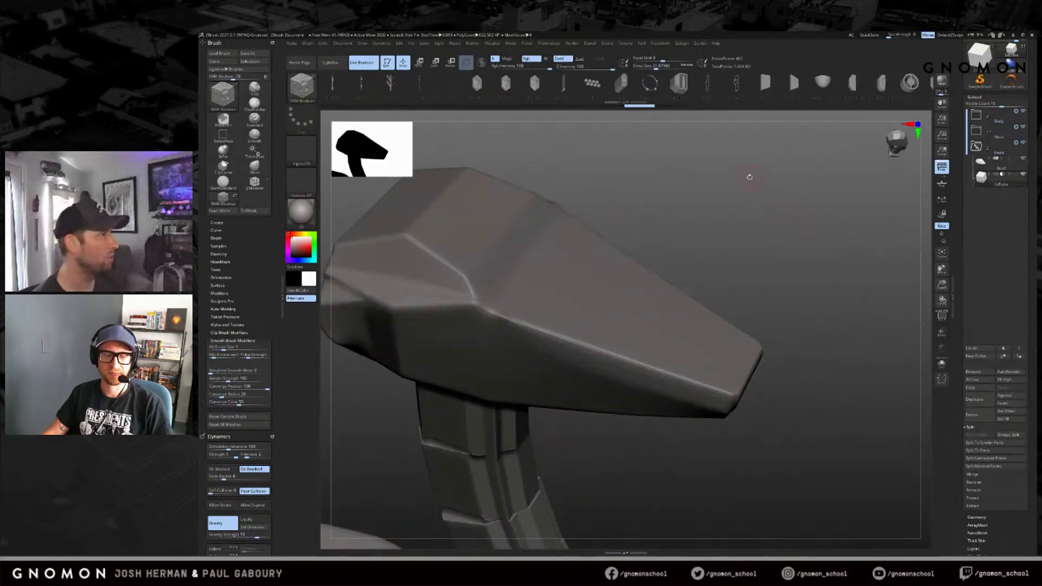
Step: Choose the EdgePort part from the insert mesh palette and cut it into the edge of the creature's snout
key("m")
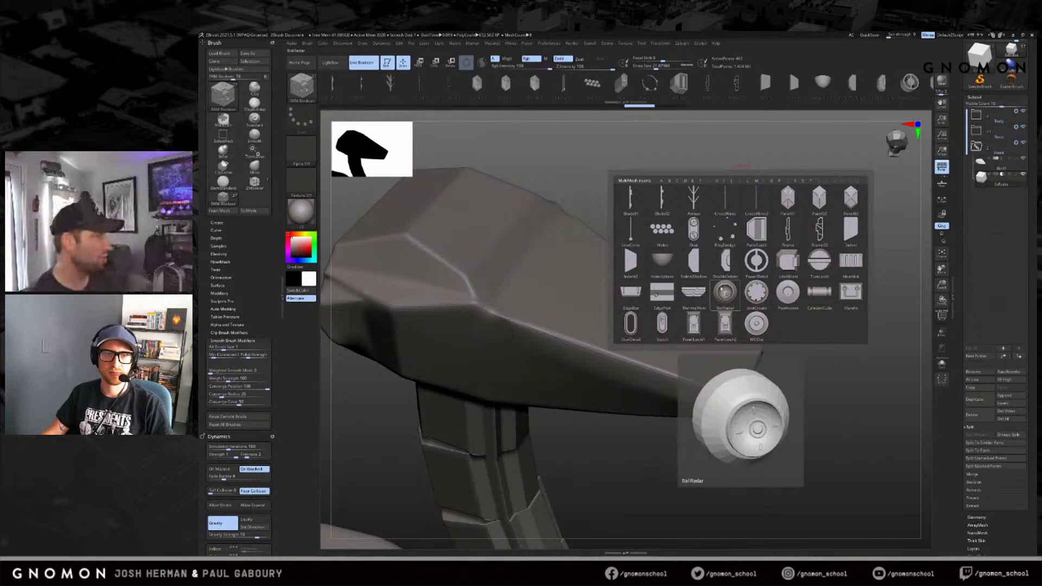
left_click(669, 304)
left_click_drag(587, 346, 679, 387)
mouse_move(806, 337)
left_mouse_down()
mouse_move(806, 255)
mouse_move(797, 256)
left_mouse_up()
Step: Move, rotate and stretch the inserted cutter with the gizmo so it carves long symmetrical grooves along the top of the head
key("w")
left_click(639, 300)
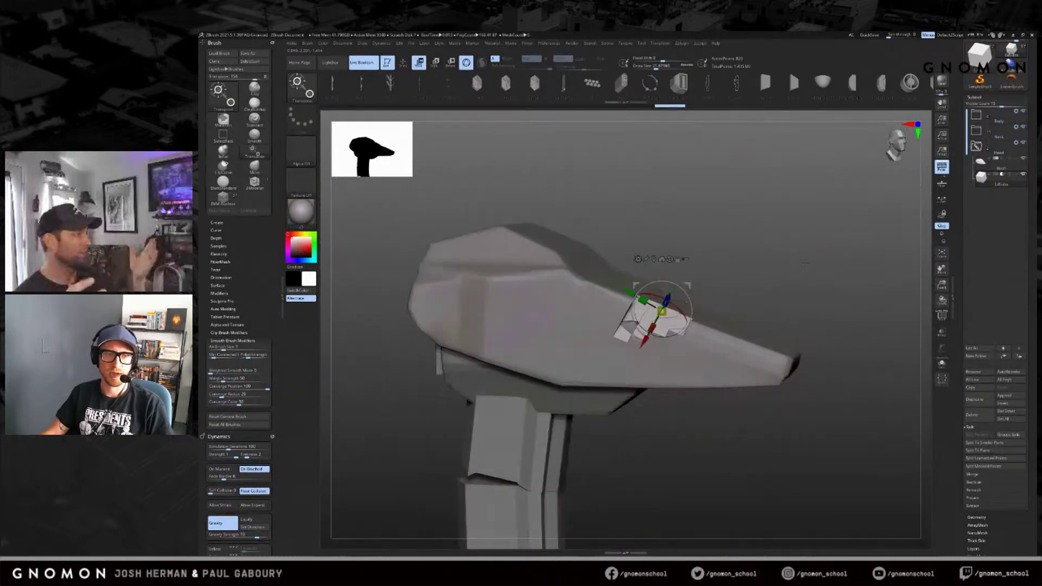
left_click_drag(639, 300, 749, 387)
left_click_drag(792, 347, 696, 306)
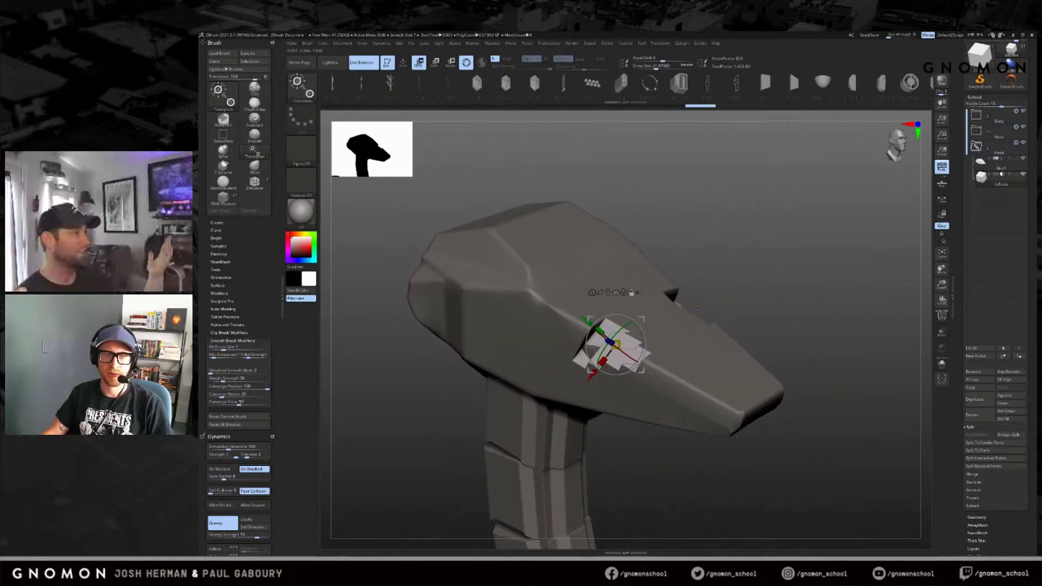
left_click_drag(784, 298, 811, 279)
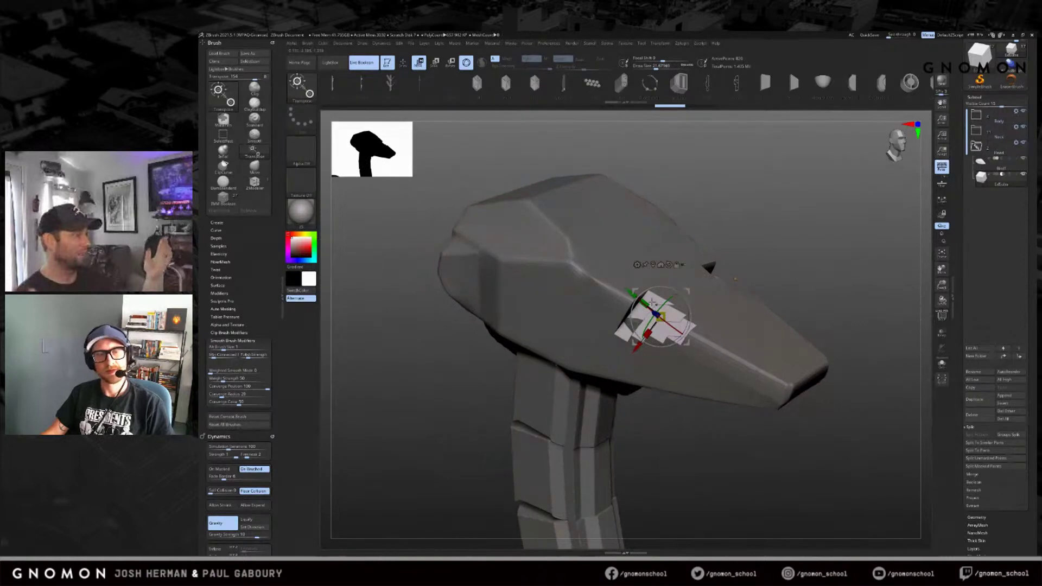
left_click_drag(690, 296, 570, 342)
left_click_drag(777, 320, 793, 387)
left_click_drag(701, 310, 661, 259)
left_click_drag(814, 337, 775, 328)
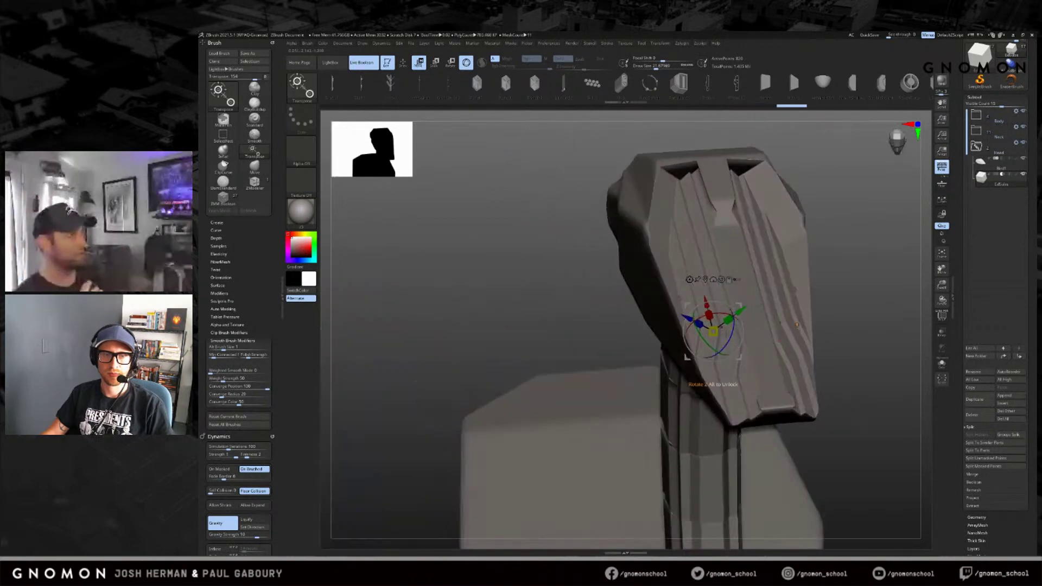
key("q")
left_click_drag(839, 313, 817, 261)
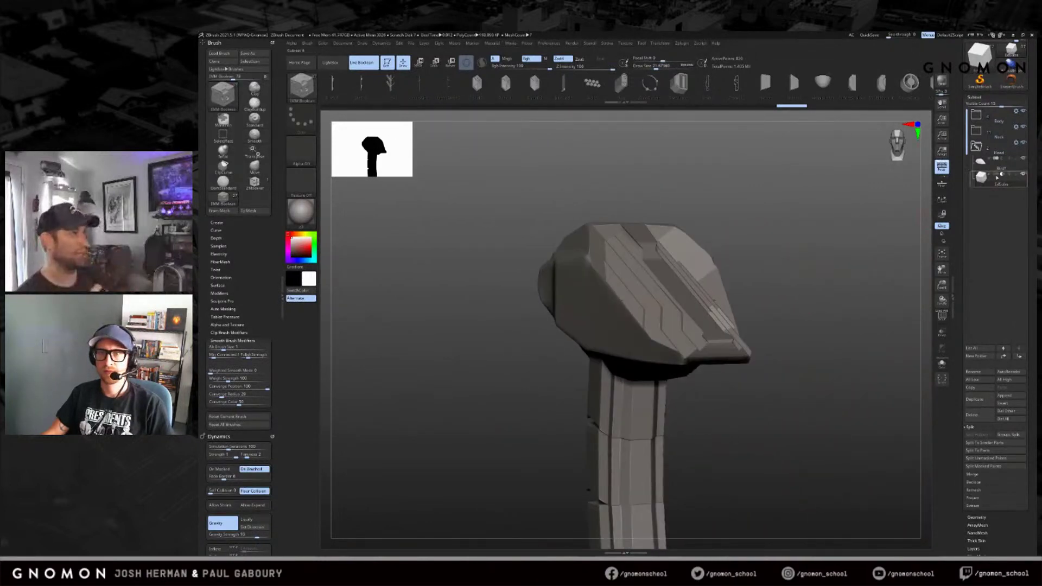
mouse_move(997, 177)
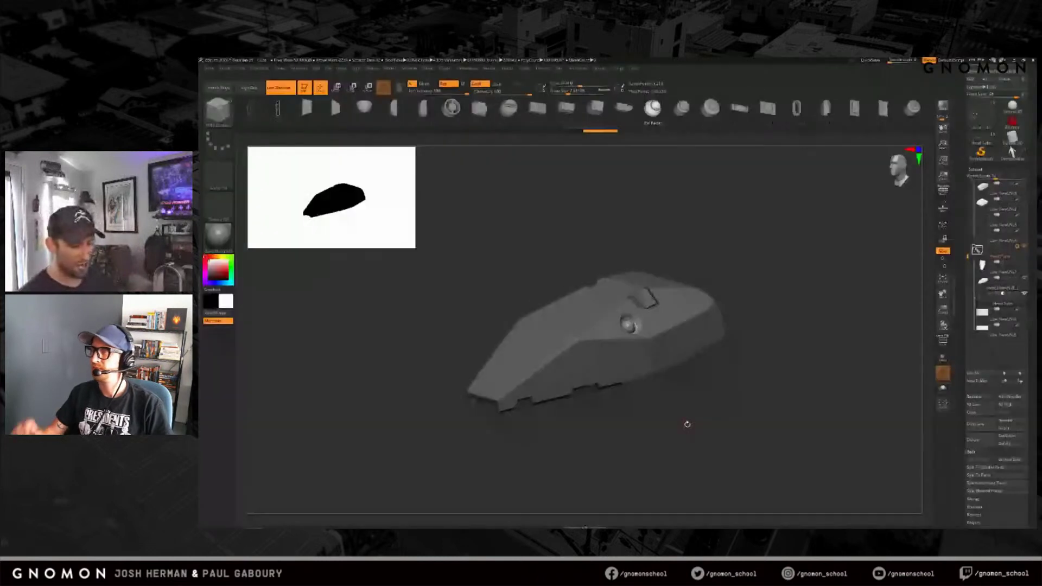
Step: Move the inserted ball cutter with the gizmo from beside the angular pocket to nearer the back of the head shell
left_click_drag(687, 424, 759, 424)
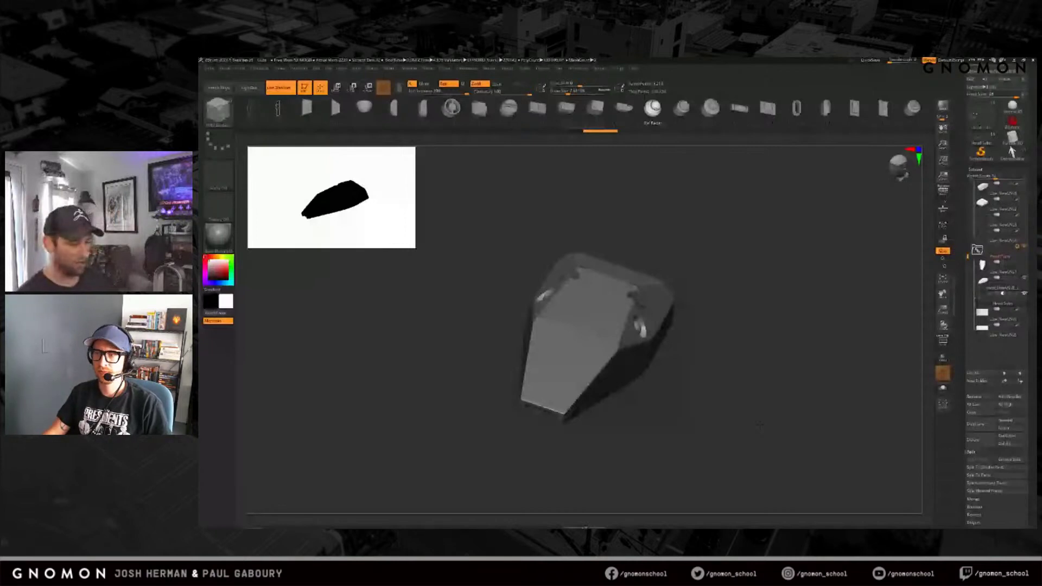
left_click_drag(758, 425, 718, 431)
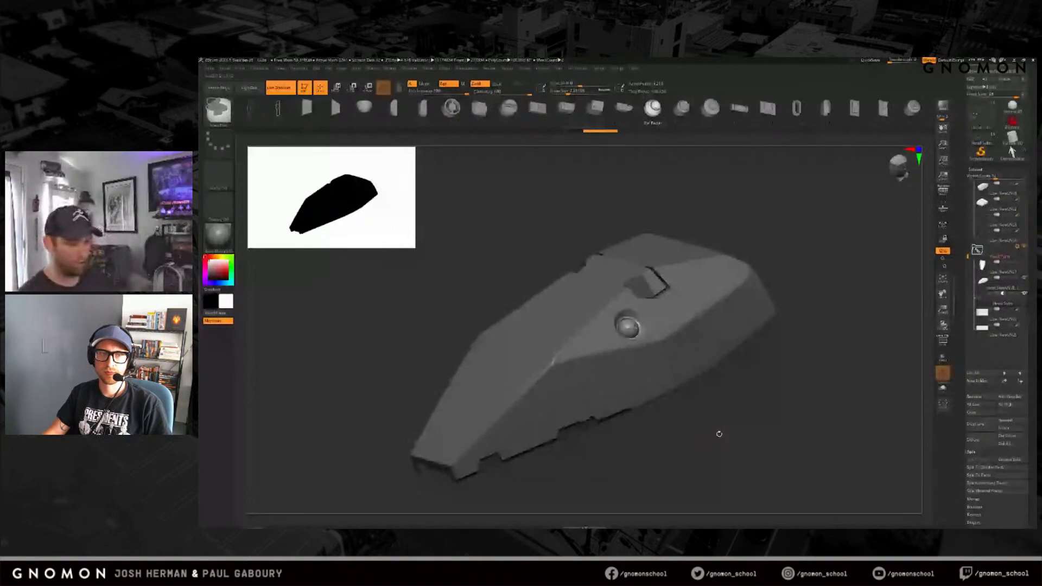
key("w")
left_click_drag(719, 433, 715, 399)
left_click_drag(727, 247, 753, 219)
left_click_drag(757, 271, 788, 428)
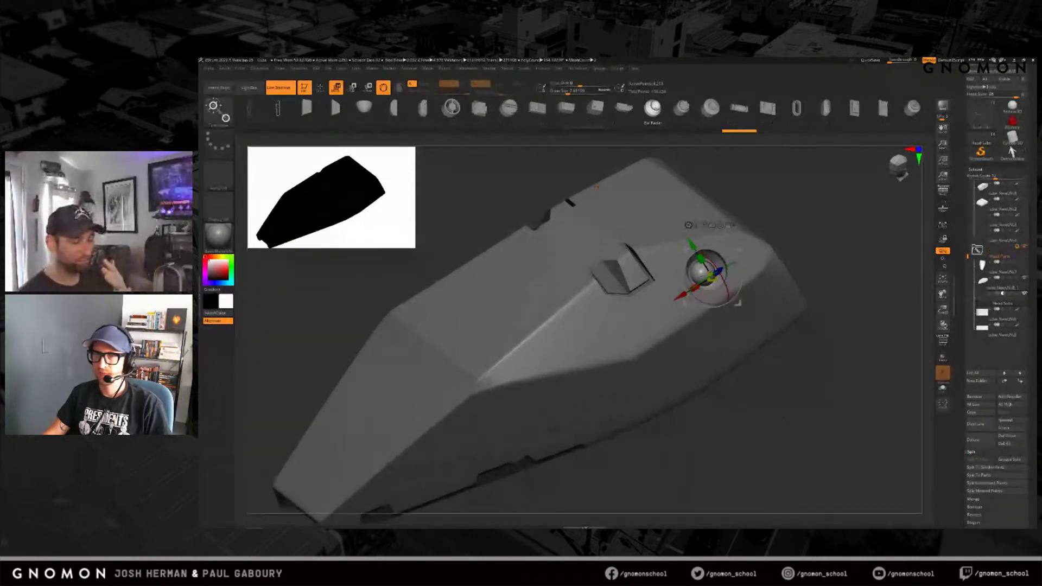
Step: Isolate the cutter subtool to examine the inserted boolean parts, and restore the view of the whole head shell
left_click(942, 388)
mouse_move(761, 454)
right_mouse_down("ctrl")
mouse_move(734, 432)
mouse_move(751, 424)
right_mouse_up("ctrl")
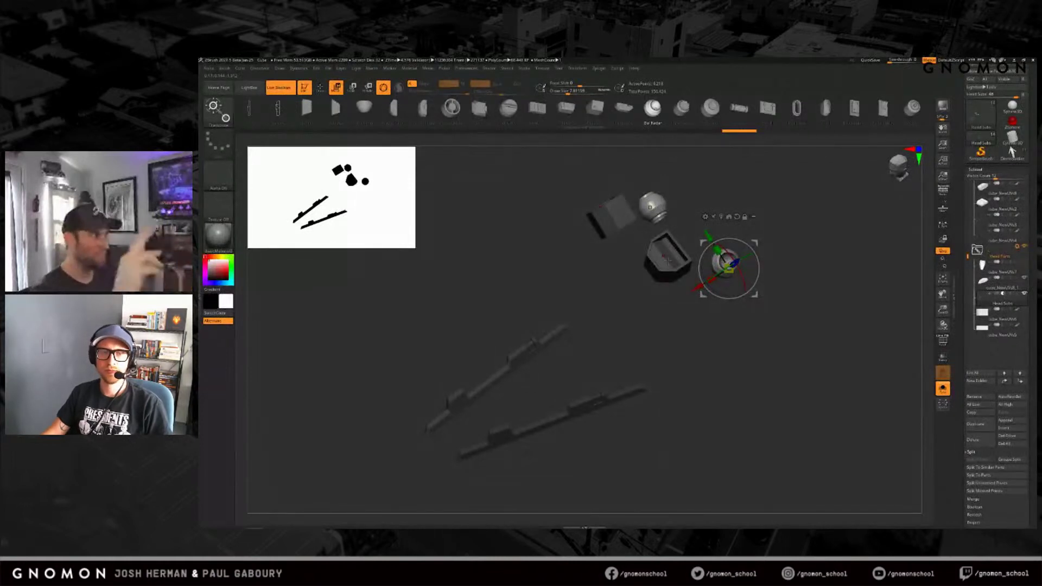
left_click(943, 389)
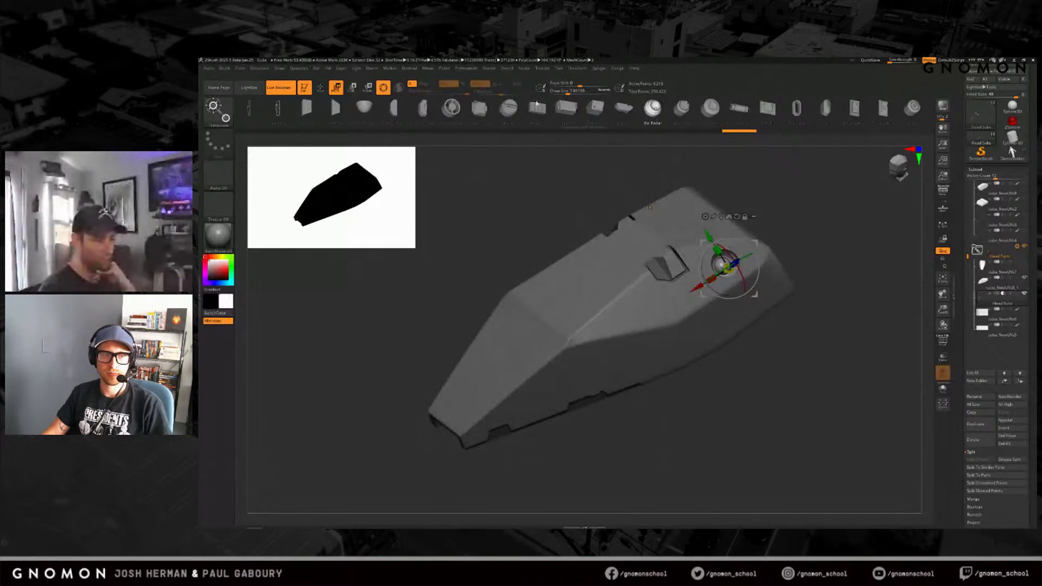
Step: Swap the ball cutter near the back of the head shell for several other parts of the insert mesh palette
left_click(536, 104)
left_click_drag(853, 122, 398, 139)
left_click_drag(748, 426, 753, 404)
right_click_drag(754, 404, 732, 466)
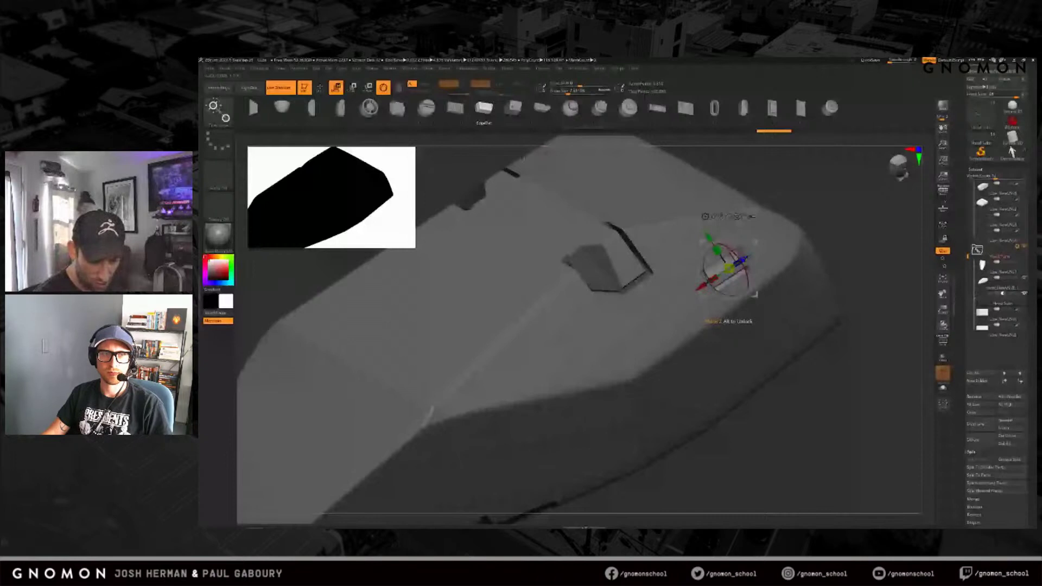
left_click(795, 109)
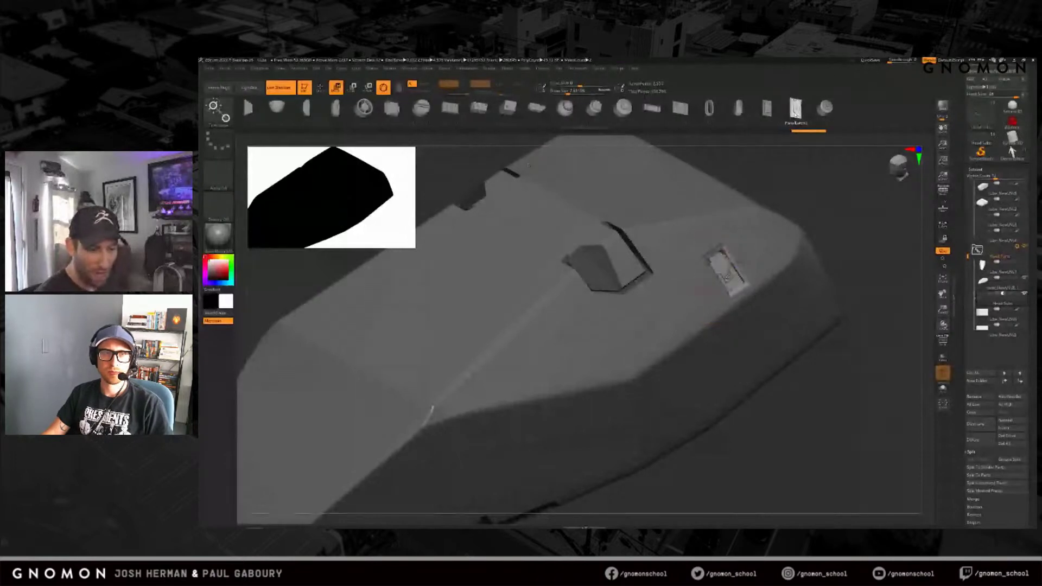
left_click(825, 108)
left_click(638, 107)
left_click_drag(736, 107, 879, 114)
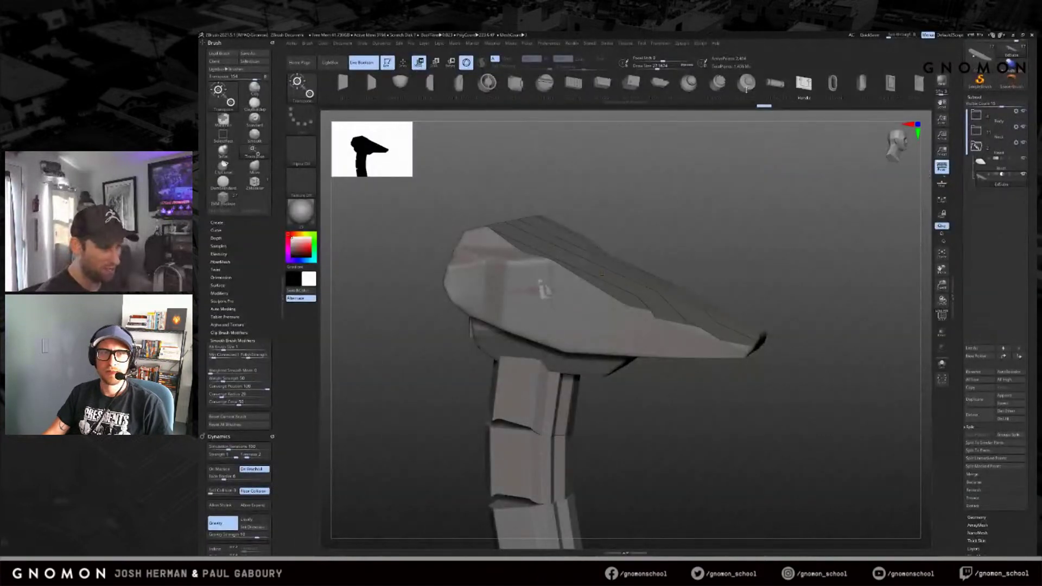
Step: On the creature head model, swap the cutter on the side of the head for the ball joint part from the insert mesh palette
left_click_drag(573, 82, 726, 92)
left_click_drag(661, 88, 728, 91)
left_click_drag(776, 266, 661, 273)
left_click_drag(754, 96, 592, 97)
left_click(791, 91)
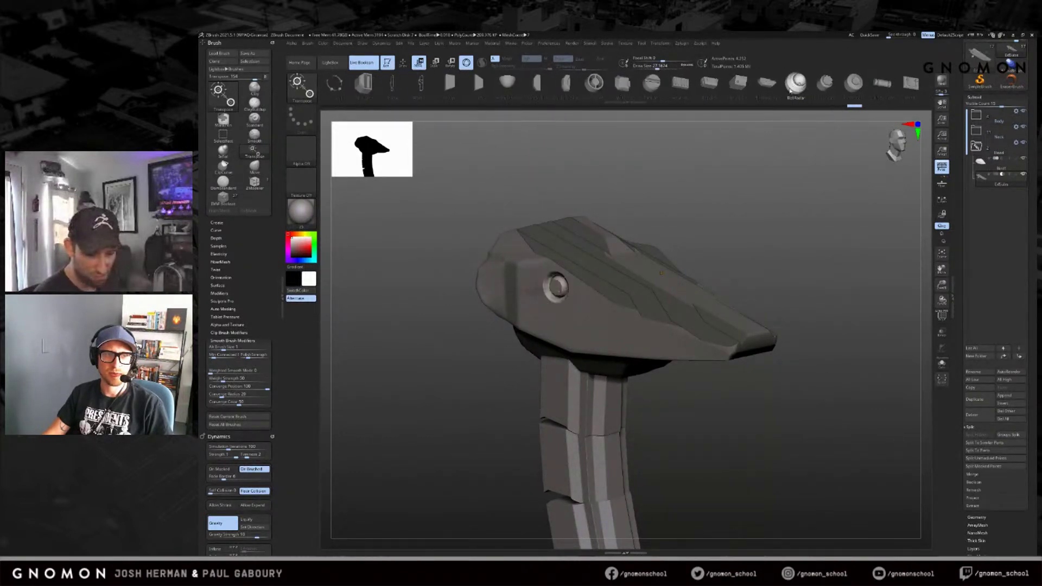
Step: Adjust the size and position of the ball joint cutter in the side of the creature's head with the gizmo
left_click_drag(661, 273, 627, 234)
left_click_drag(569, 276, 568, 269)
left_click_drag(568, 251, 584, 266)
left_click_drag(803, 231, 652, 271)
left_click_drag(536, 304, 673, 282)
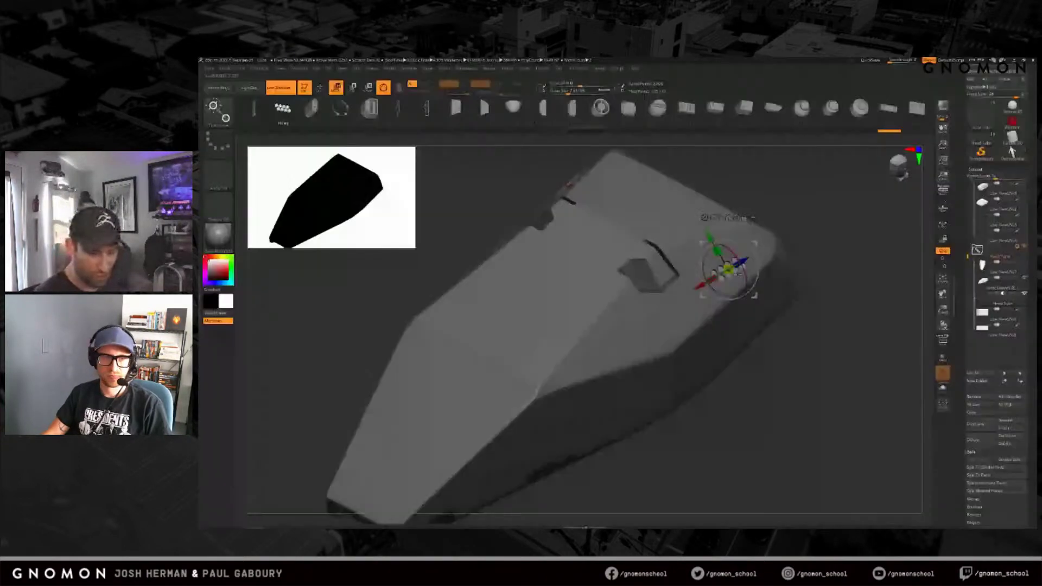
Step: On the head shell, adjust the cluster-of-holes cutter with the gizmo, clear the mask and return to draw mode
left_click_drag(756, 296, 765, 282)
left_click_drag(830, 320, 854, 344, "ctrl")
right_click_drag(830, 375, 814, 388)
right_click_drag(760, 450, 730, 388, "ctrl")
key("q")
mouse_move(782, 418)
right_mouse_down()
mouse_move(725, 445)
mouse_move(751, 437)
mouse_move(732, 428)
mouse_move(752, 427)
mouse_move(750, 414)
right_mouse_up()
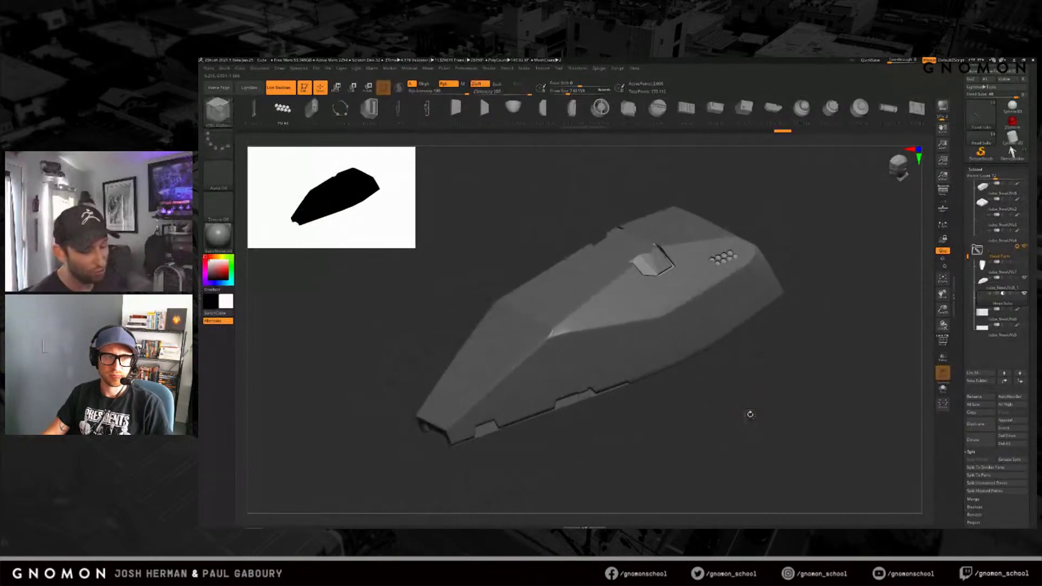
Step: Isolate the cutter subtool and make the hollow angular pocket cutter the only unmasked part for the gizmo
left_click(942, 389)
mouse_move(722, 355)
right_mouse_down()
mouse_move(729, 378)
mouse_move(720, 368)
right_mouse_up()
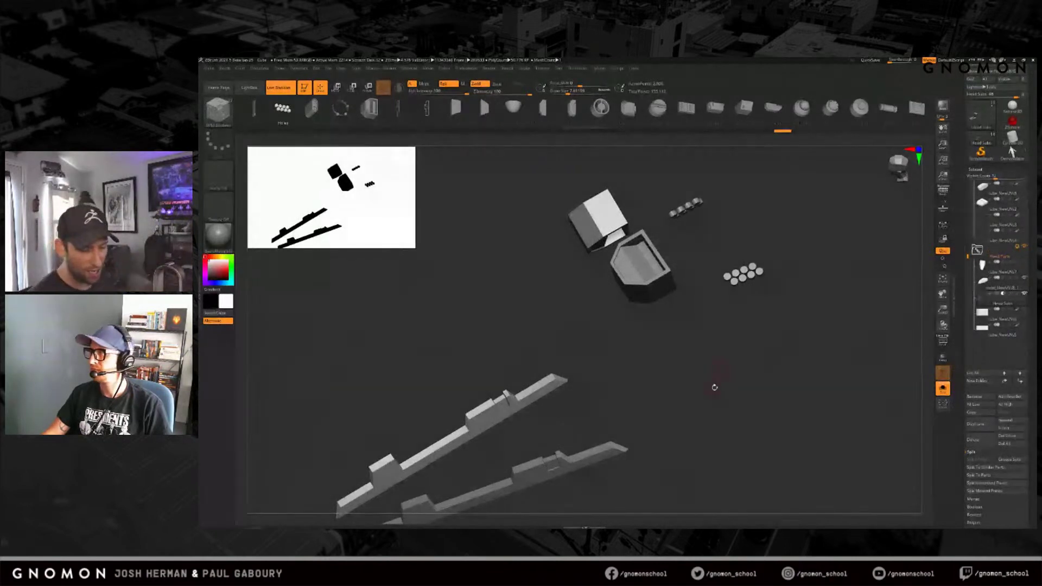
key("w")
left_click(645, 278, "ctrl")
left_click_drag(711, 405, 735, 395)
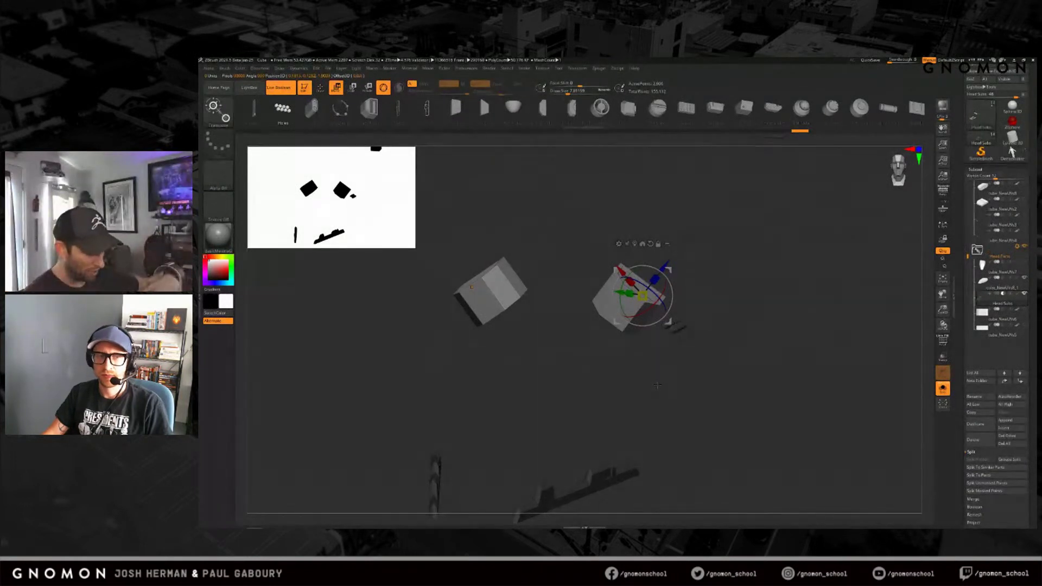
Step: Reposition the unlocked gizmo onto the lower corner of the pocket cutter
left_click_drag(657, 385, 637, 332)
left_click(596, 374, "alt")
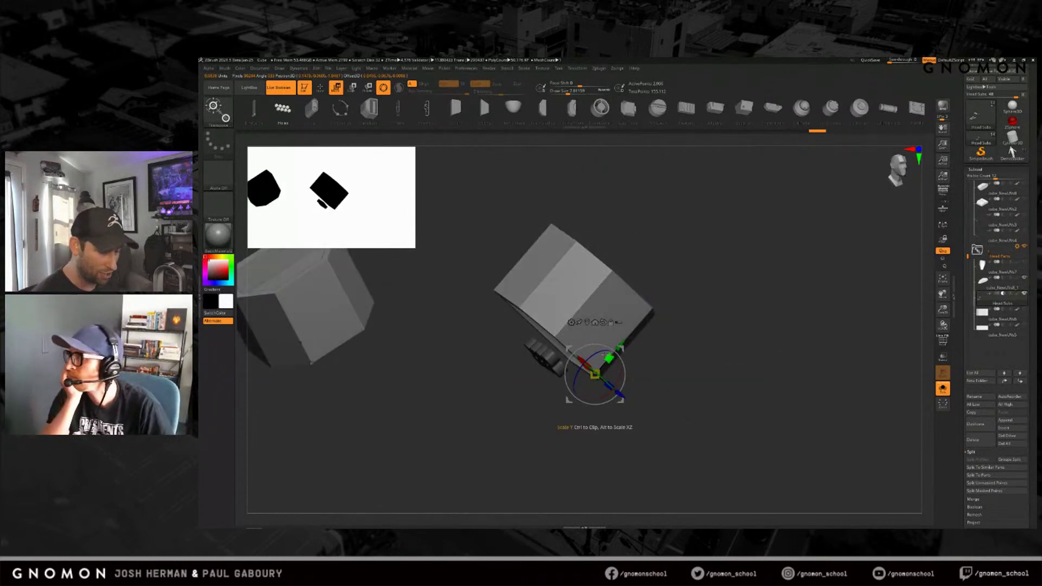
left_click_drag(609, 359, 609, 360)
left_click_drag(412, 390, 683, 404)
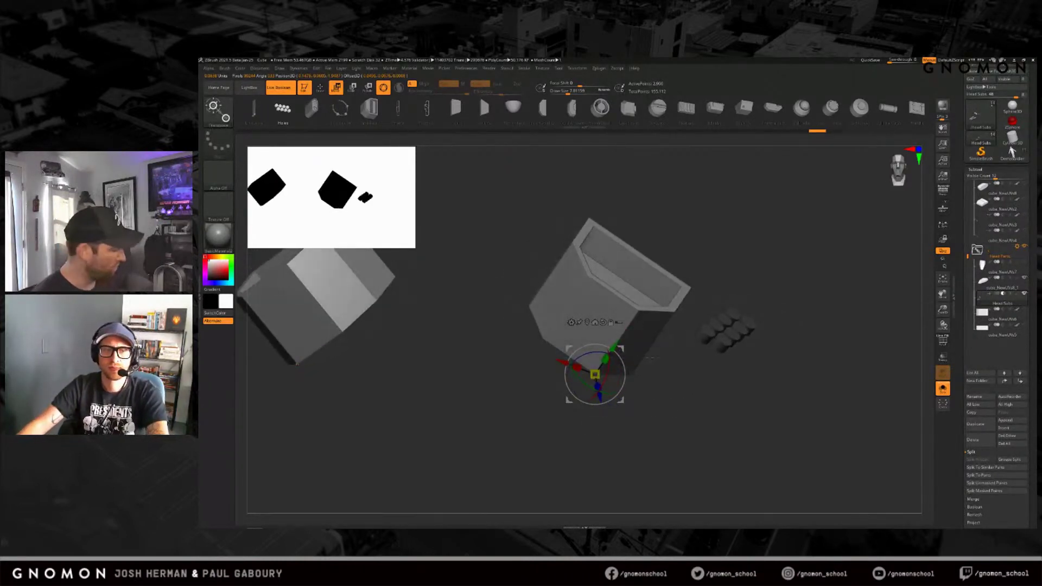
Step: Show the polyframe and snap the gizmo to different faces and edges of the pocket cutter to align its axes
left_click_drag(652, 357, 603, 353, "alt")
left_click(569, 321)
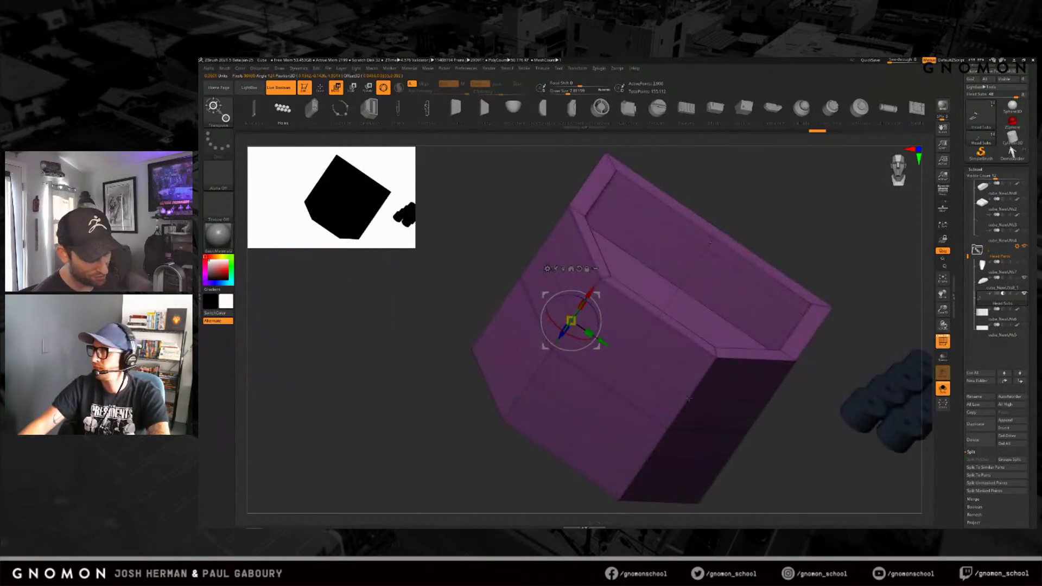
left_click_drag(590, 332, 586, 337, "alt")
left_click_drag(661, 428, 645, 398, "alt")
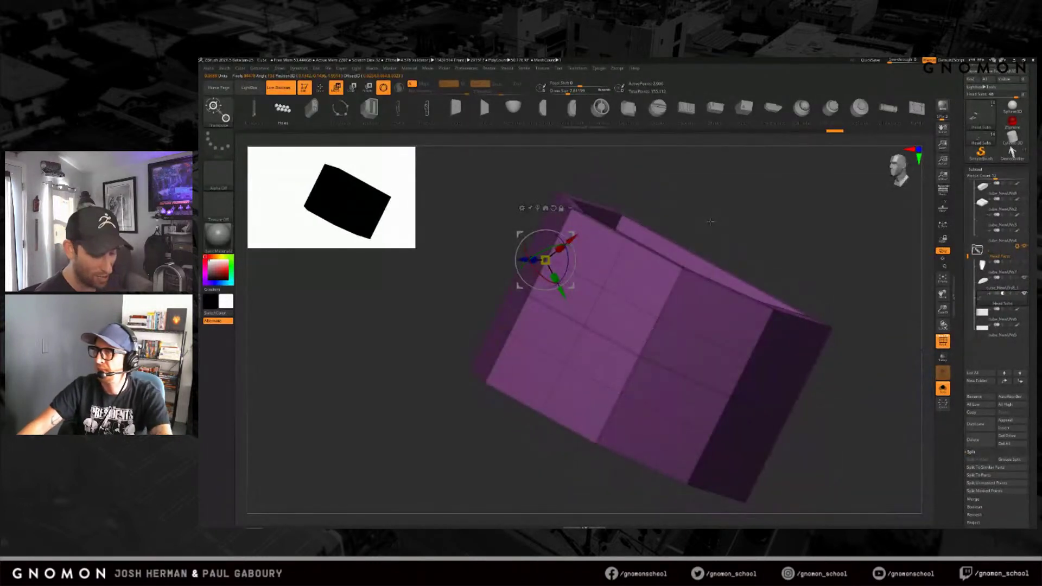
left_click_drag(662, 405, 627, 393)
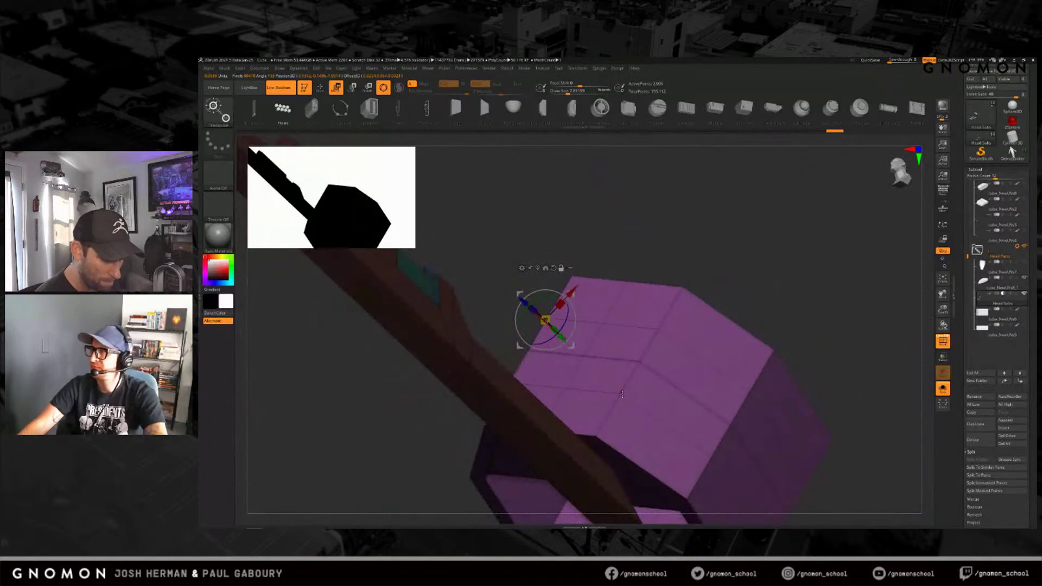
left_click(622, 394)
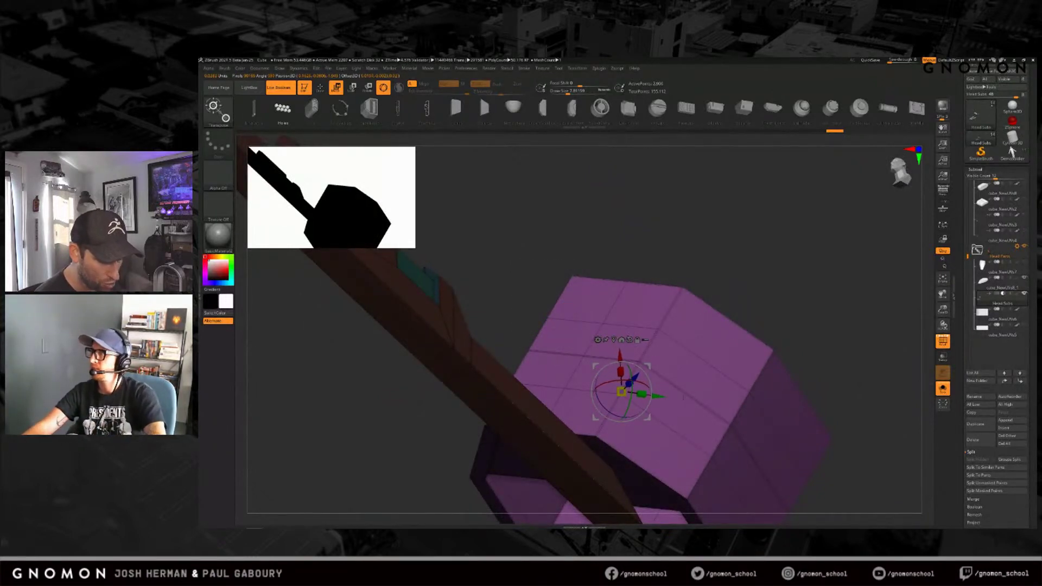
left_click_drag(707, 374, 681, 387, "alt")
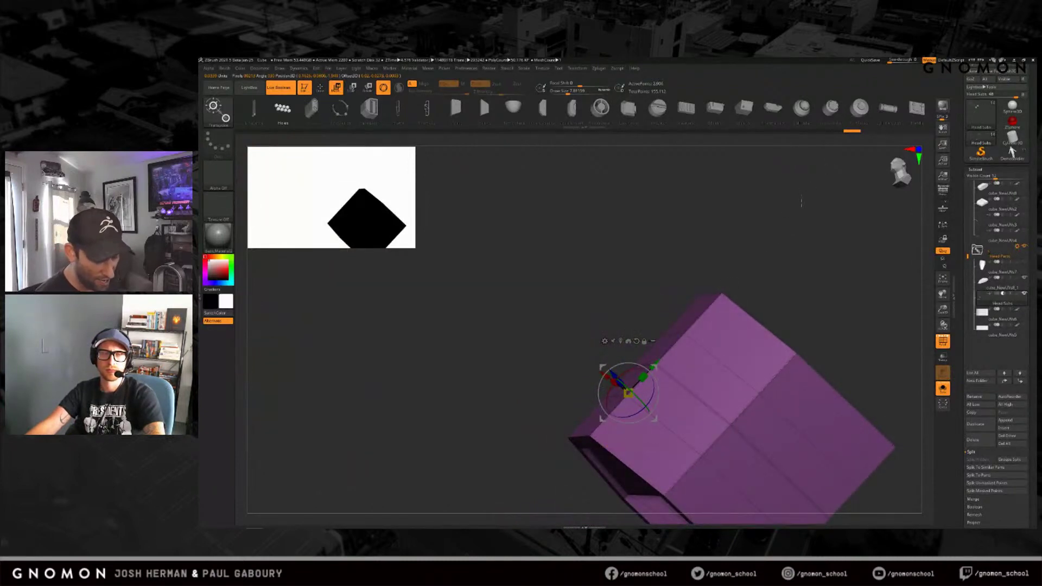
Step: Snap the gizmo to the recessed end of the pocket cutter and reorient its axes there
mouse_move(811, 187)
left_mouse_down()
mouse_move(811, 426)
mouse_move(697, 429)
left_mouse_up()
left_click(578, 379, "ctrl")
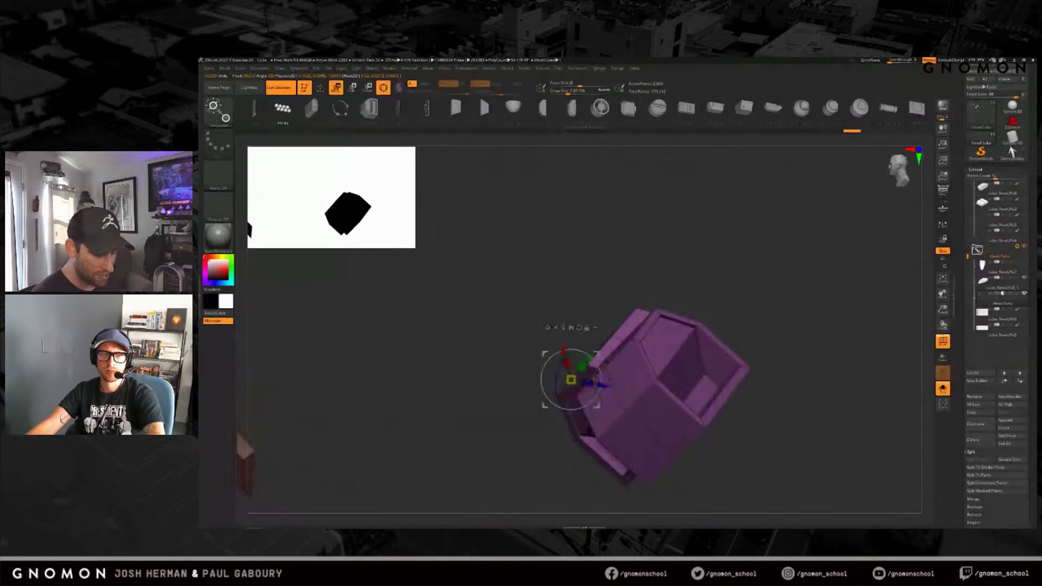
left_click(592, 378, "alt")
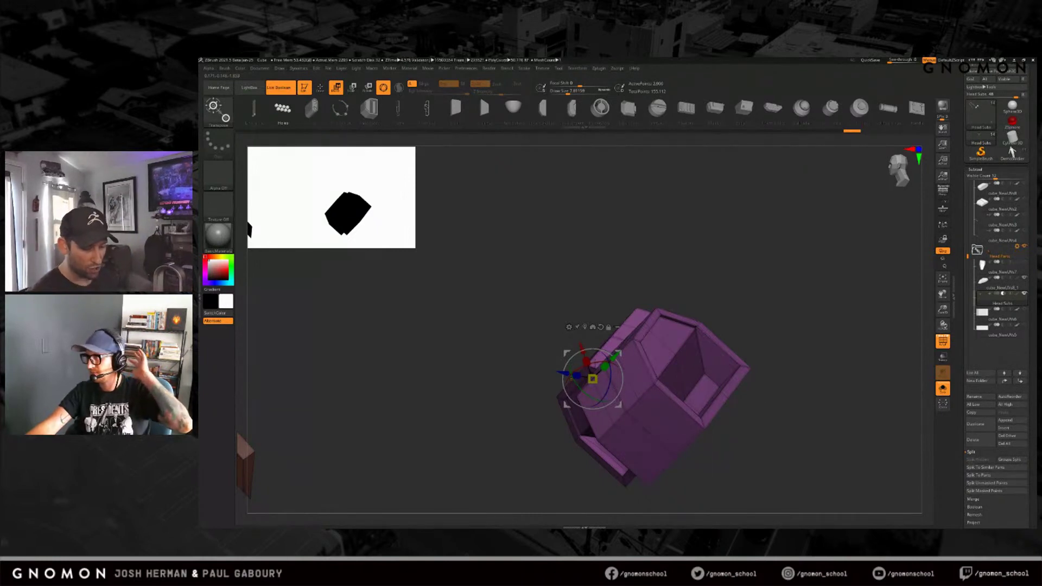
left_click_drag(604, 360, 609, 388)
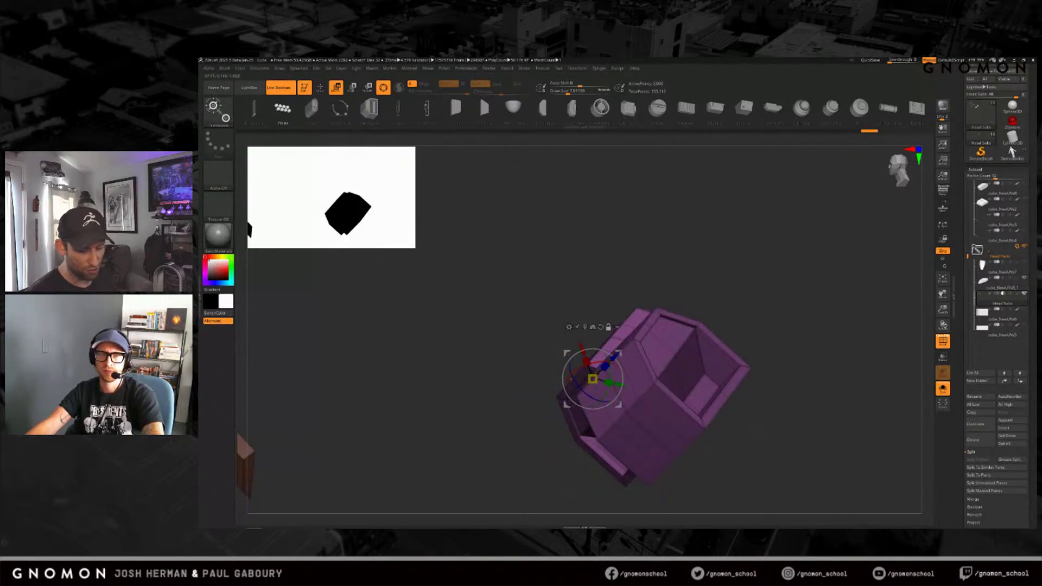
mouse_move(733, 453)
right_mouse_down("ctrl")
mouse_move(735, 407)
mouse_move(752, 430)
right_mouse_up("ctrl")
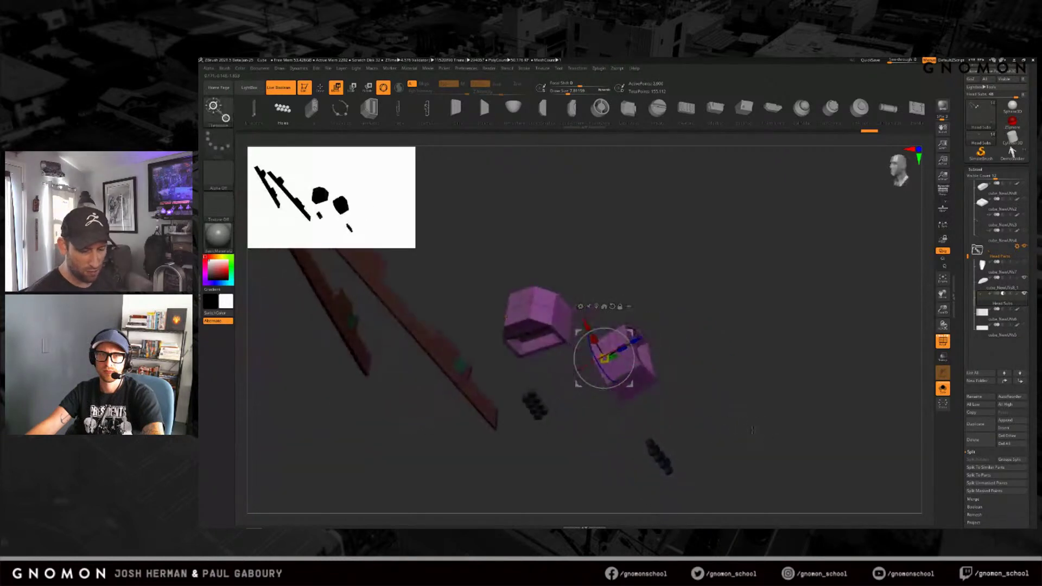
Step: Bring back the whole head shell around the isolated cutters and hide the polyframe
left_click(943, 389)
right_click_drag(803, 390, 792, 429)
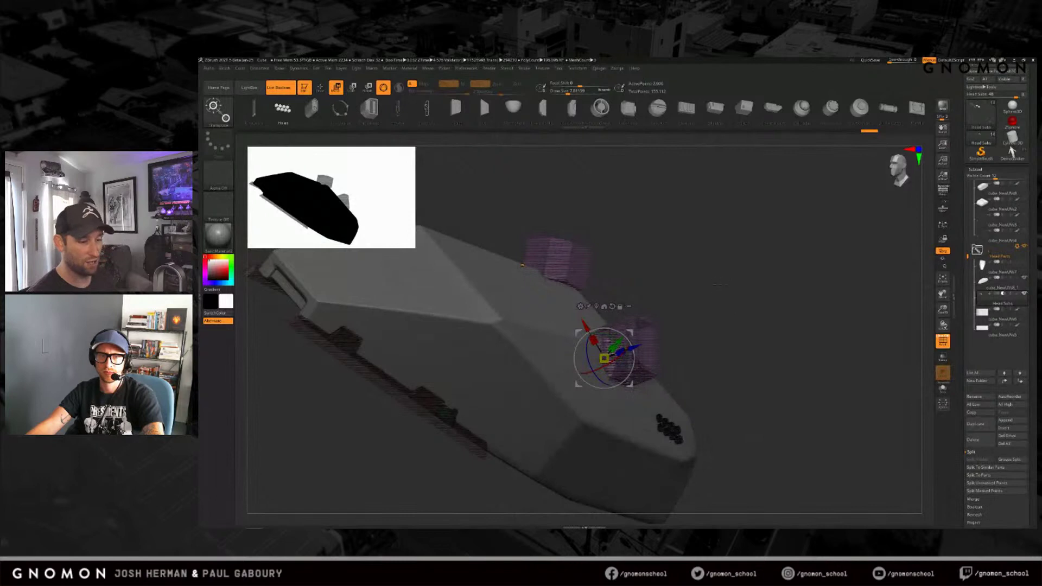
left_click(943, 341)
Step: Swap the pocket cutter through several insert mesh parts, including EdgePort, and settle on the trapezoid-shaped part
left_click(657, 108)
left_click(687, 109)
left_click_drag(632, 348, 627, 350)
left_click(745, 107)
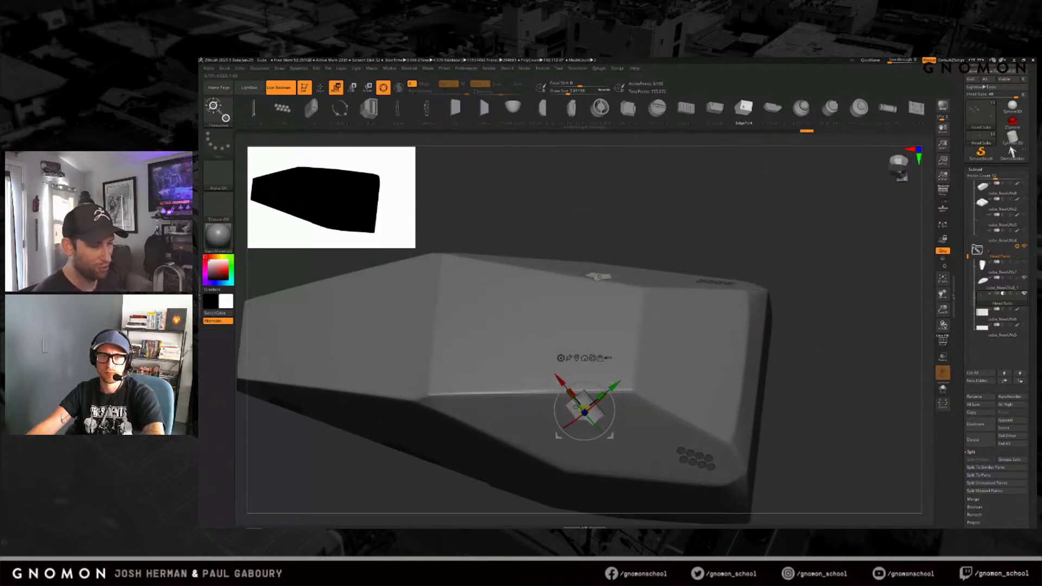
left_click(485, 108)
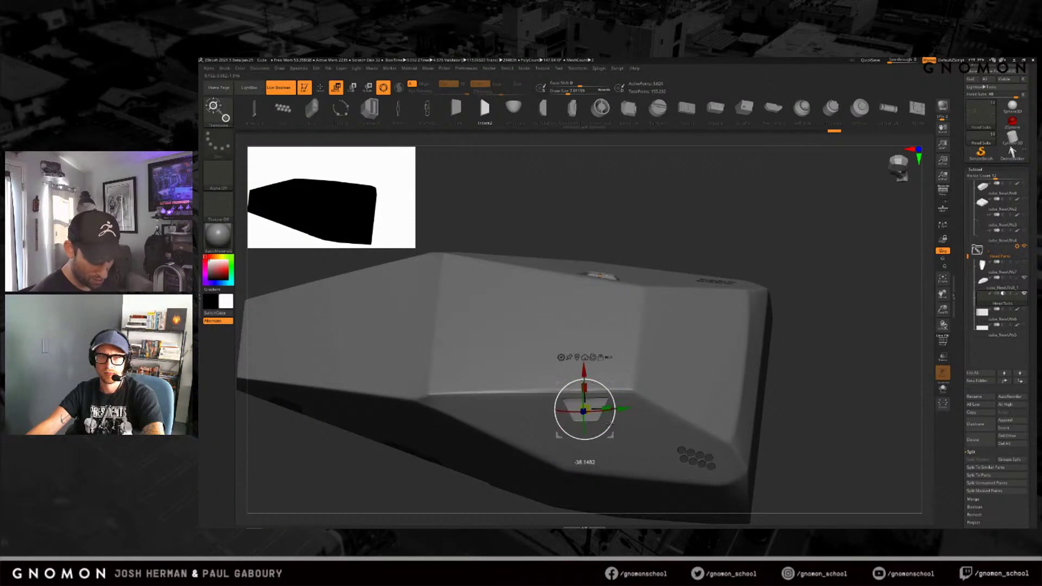
Step: Rotate the trapezoid cutter upright, move it up to the ridge on the side of the head and enlarge it
left_click_drag(610, 424, 611, 426)
right_click_drag(773, 467, 743, 483, "ctrl")
left_click_drag(594, 329, 593, 327)
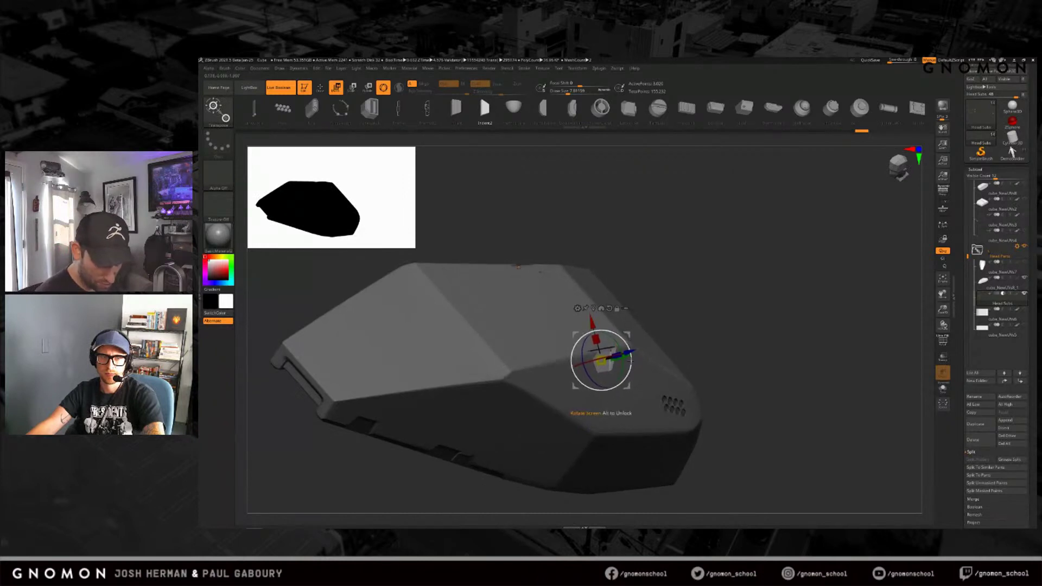
right_click_drag(602, 360, 676, 361)
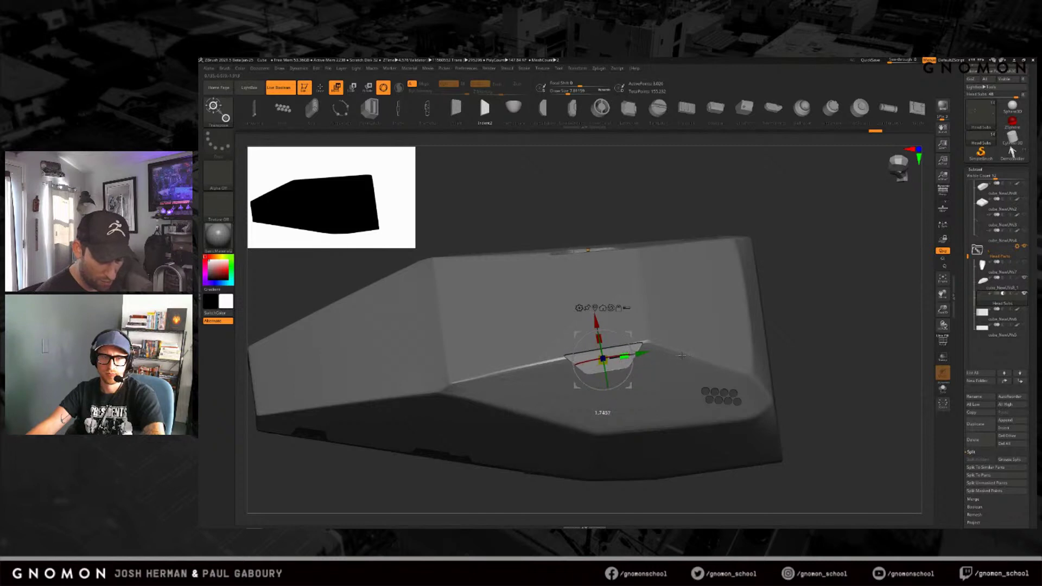
left_click_drag(707, 355, 709, 355)
Step: Shift and slightly tilt the trapezoid cutter so its notch follows the upper side ridge of the head shell
right_click_drag(662, 374, 659, 342, "ctrl")
right_click_drag(659, 341, 690, 377)
left_click_drag(628, 366, 636, 366)
right_click_drag(644, 368, 610, 459)
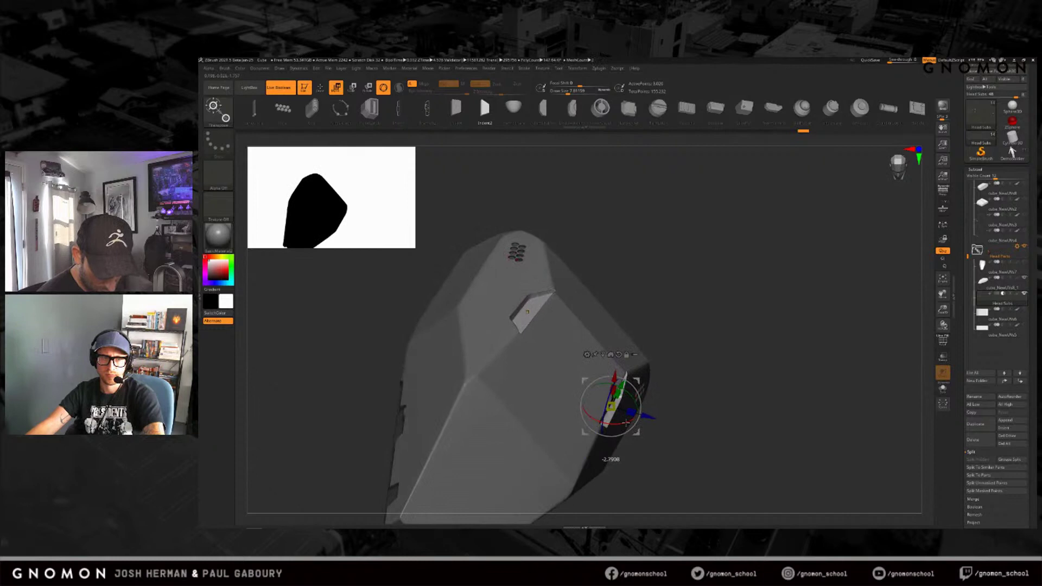
left_click_drag(601, 422, 601, 422)
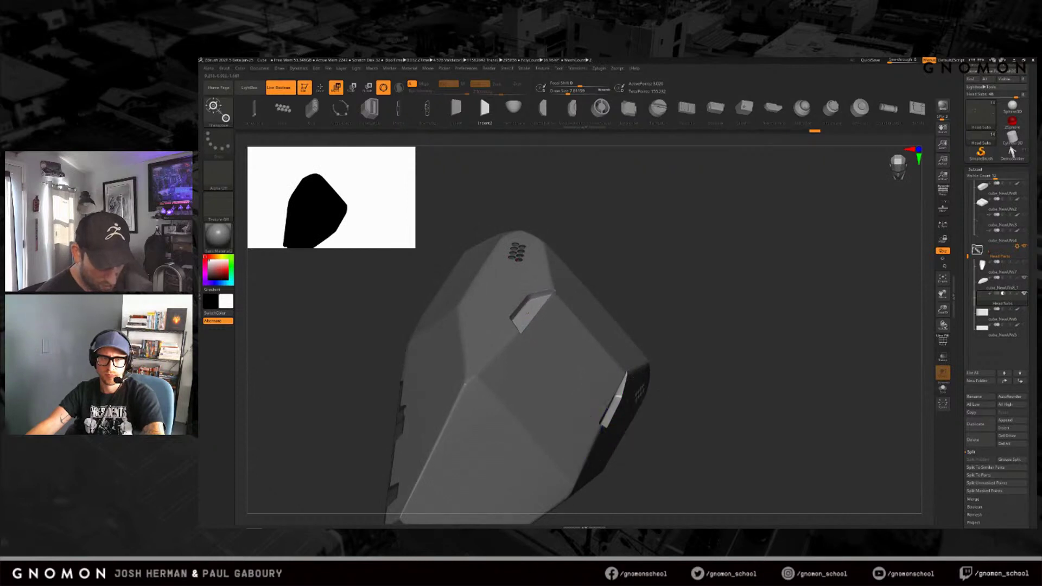
Step: Fine-tune the trapezoid notch's placement on the head shell's ridge and return to draw mode
right_click_drag(601, 423, 608, 385)
left_click_drag(609, 373, 608, 371)
mouse_move(722, 477)
right_mouse_down("ctrl")
mouse_move(720, 396)
mouse_move(723, 447)
mouse_move(704, 423)
mouse_move(709, 435)
mouse_move(712, 418)
mouse_move(735, 428)
mouse_move(719, 403)
mouse_move(697, 406)
mouse_move(702, 388)
mouse_move(720, 413)
right_mouse_up("ctrl")
key("q")
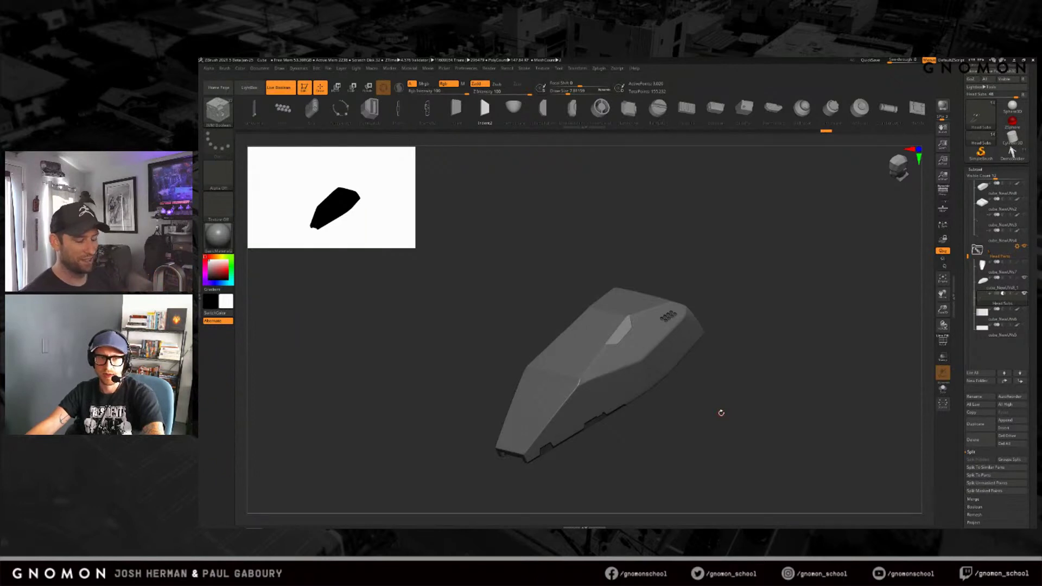
right_click_drag(727, 398, 794, 286)
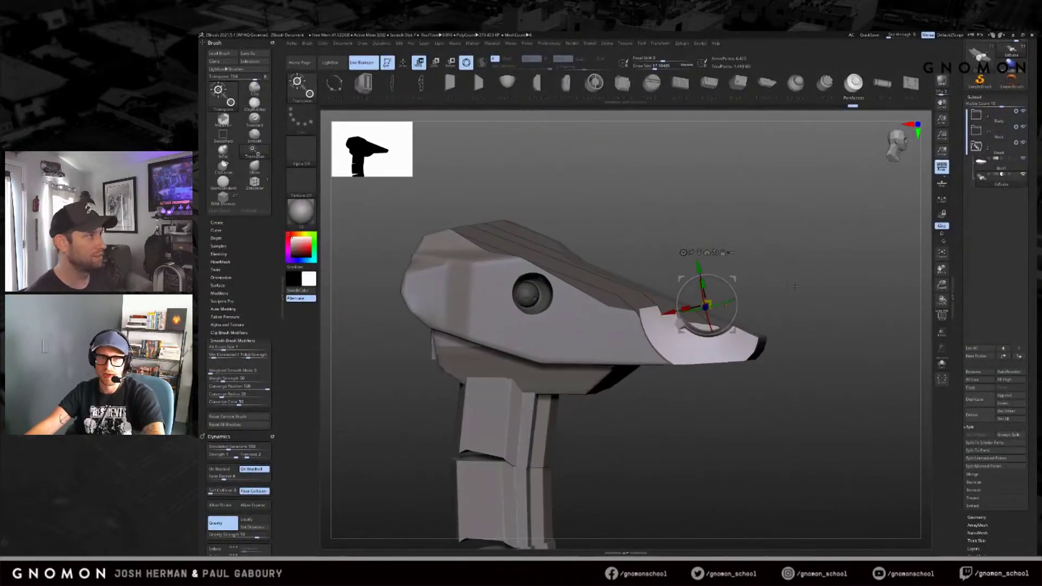
Step: Switch Live Boolean off and back on to compare the raw cutters with the carved head
left_click_drag(733, 278, 727, 283)
right_click_drag(727, 283, 851, 278)
key("q")
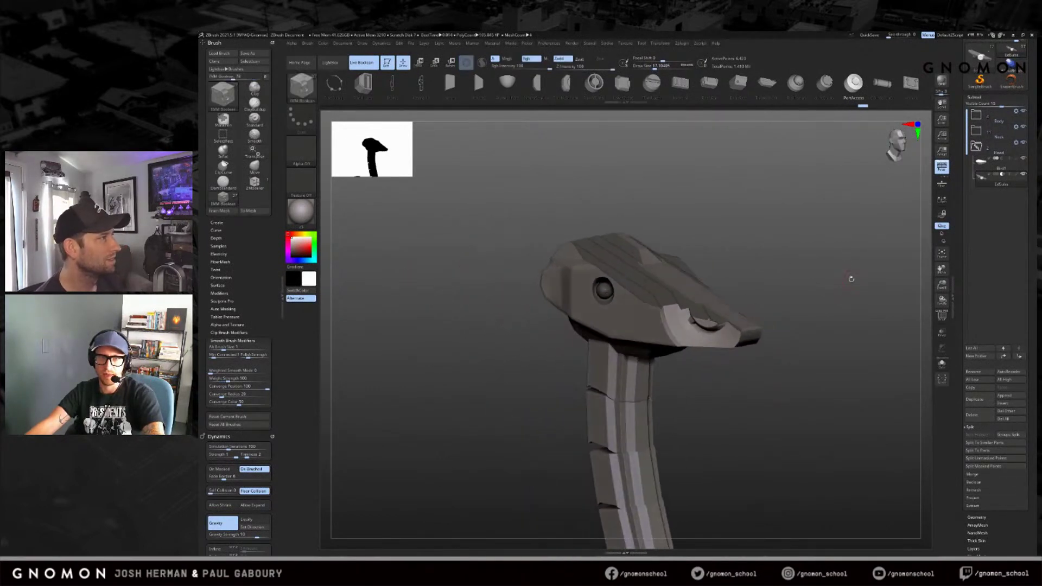
left_click(372, 64)
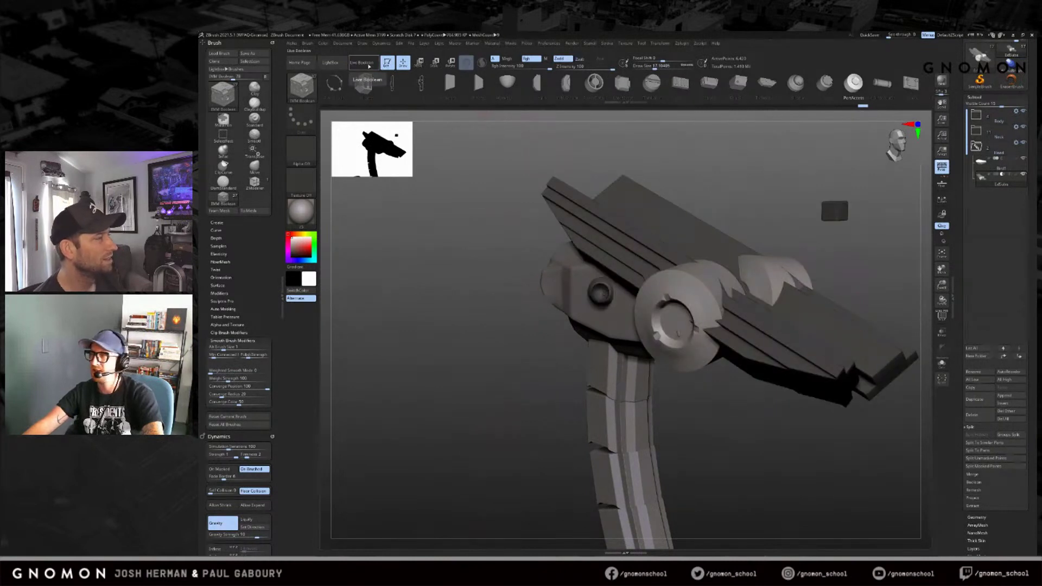
left_click(369, 64)
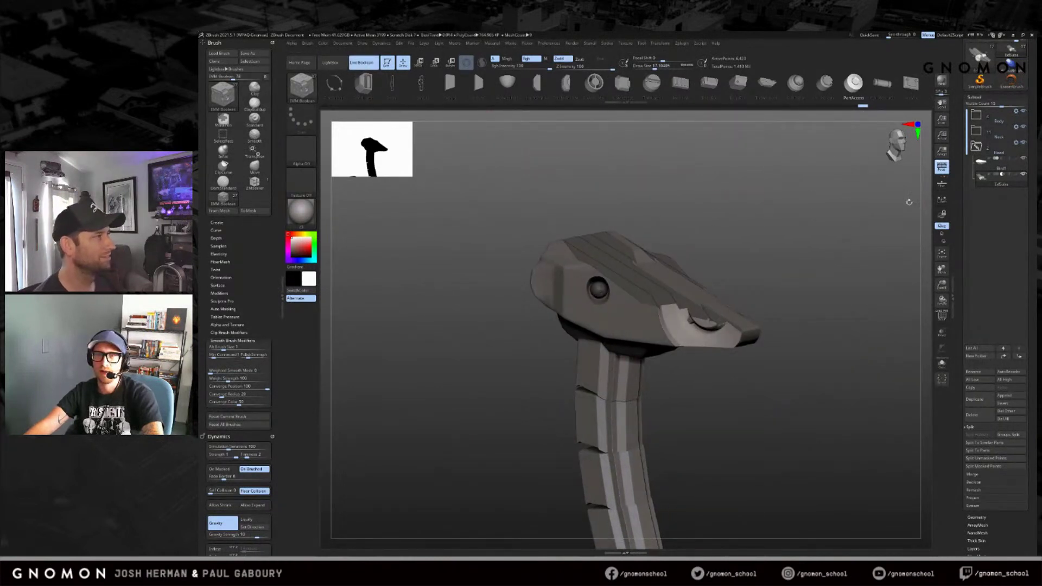
Step: Make the head shell the active subtool and briefly isolate it to inspect its shape
left_click(984, 165)
left_click(941, 364)
left_click(941, 364)
key("alt+s")
key("alt+s")
left_click_drag(871, 233, 825, 242)
key("alt+s")
key("alt+s")
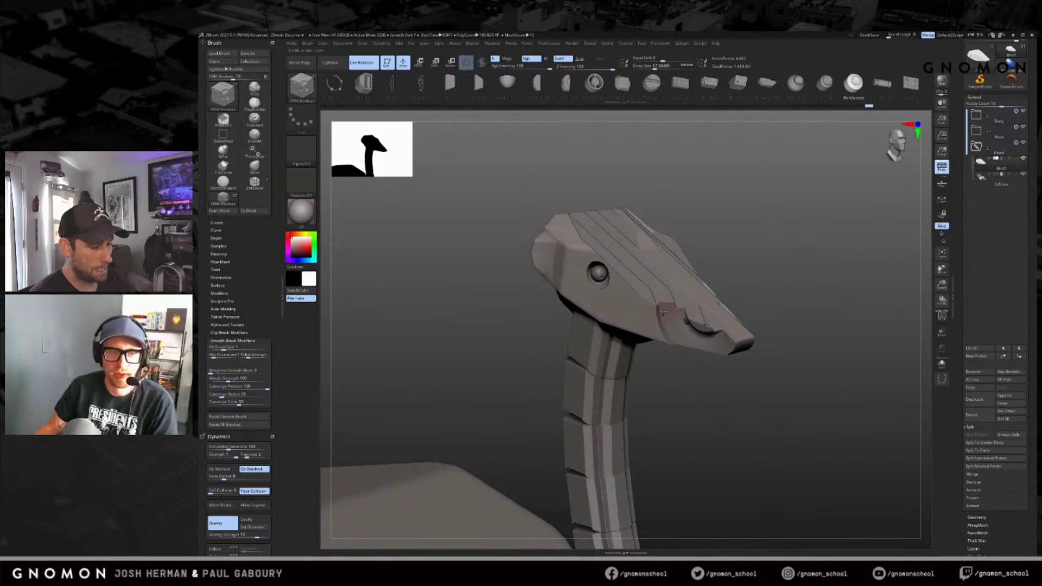
left_click_drag(719, 434, 669, 383)
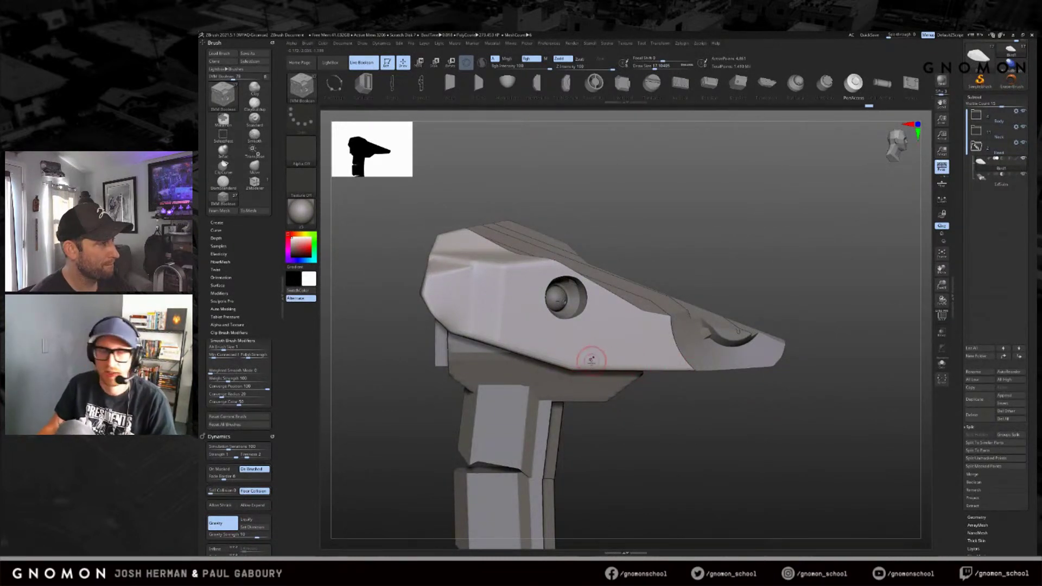
Step: Try to draw the EdgePort insert on the lower edge of the head shell
left_click_drag(725, 432, 667, 278)
left_click_drag(877, 84, 608, 84)
key("m")
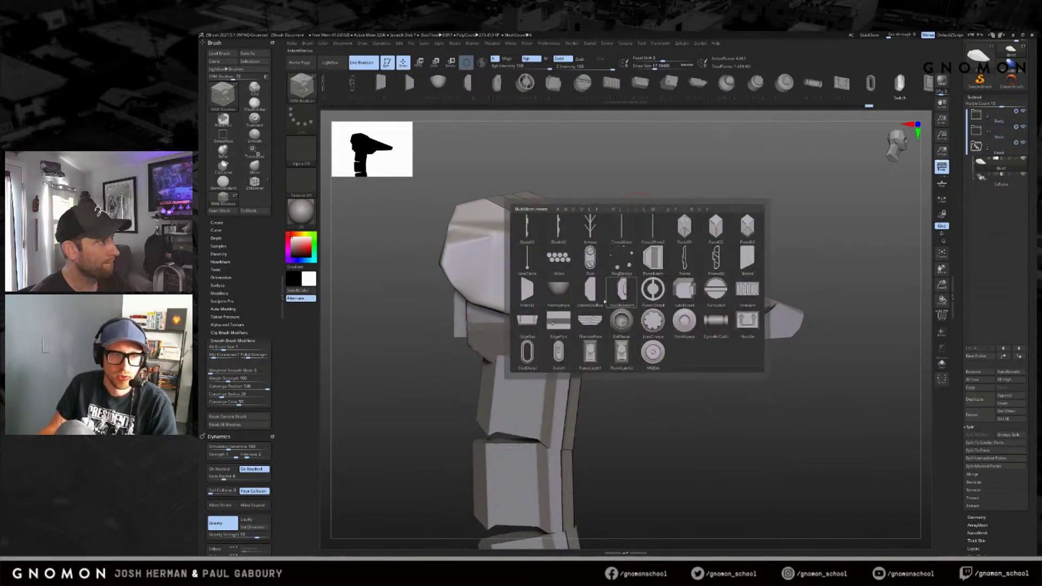
left_click(589, 325)
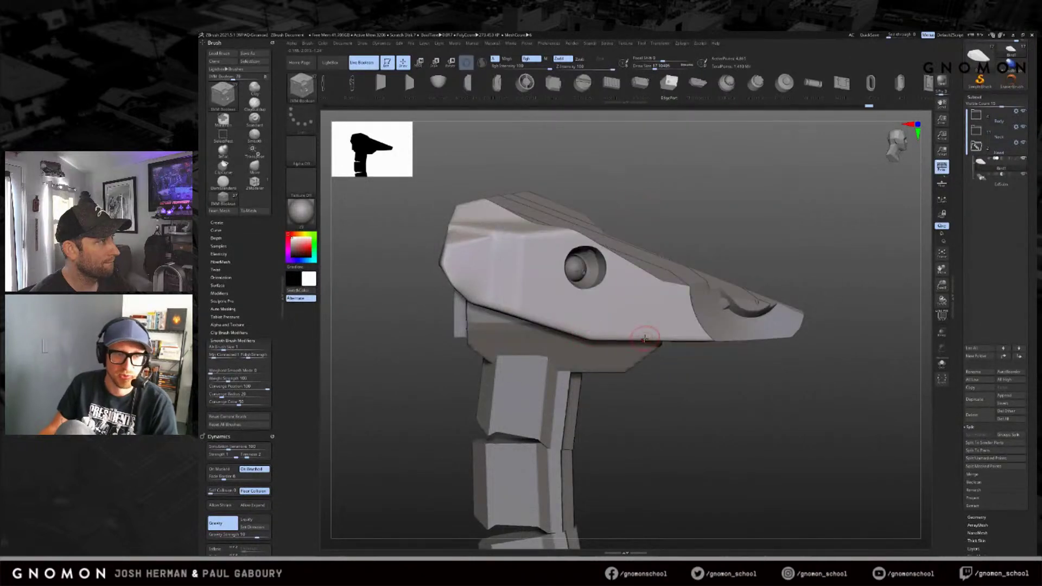
mouse_move(646, 340)
left_mouse_down()
mouse_move(656, 350)
mouse_move(643, 366)
left_mouse_up()
mouse_move(770, 384)
left_mouse_down()
mouse_move(685, 388)
mouse_move(732, 400)
mouse_move(714, 402)
mouse_move(632, 394)
left_mouse_up()
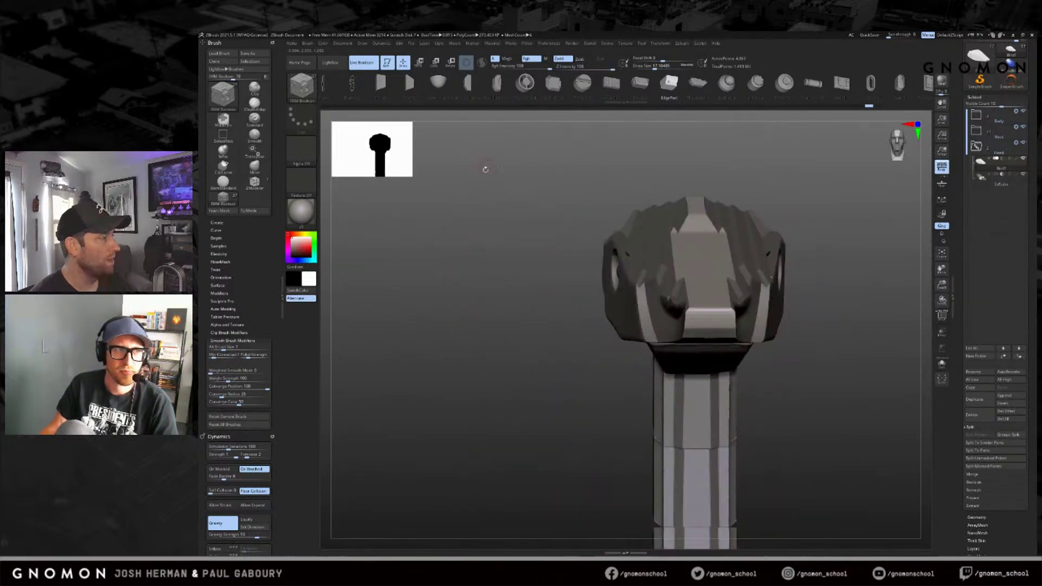
Step: Switch to gizmo mode, make the cutters' subtool active and briefly isolate it for inspection
left_click(418, 63)
left_click_drag(468, 288, 525, 299)
key("shift+alt+s")
left_click(980, 179)
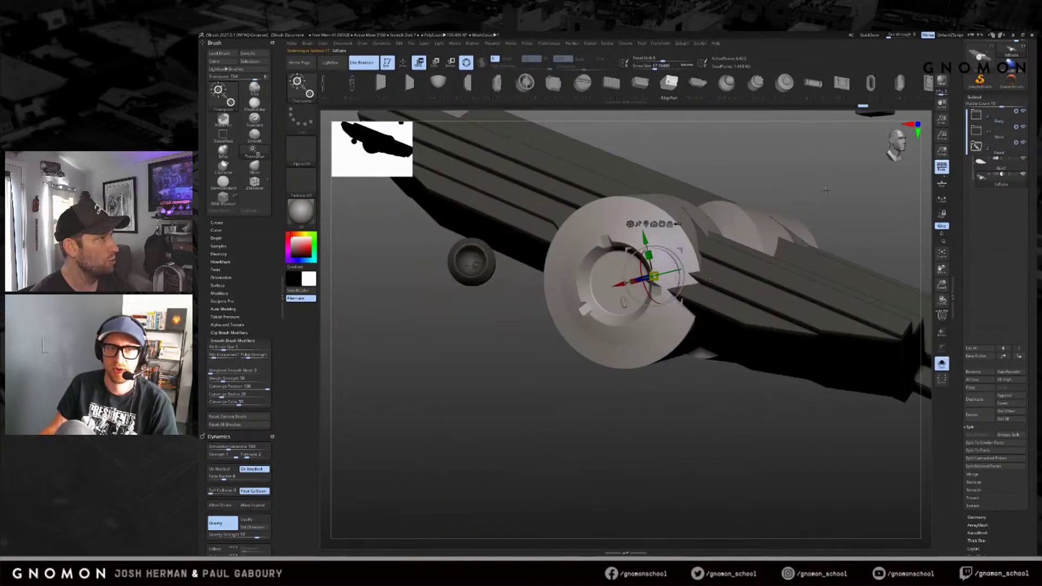
key("shift+alt+s")
left_click_drag(819, 190, 794, 169)
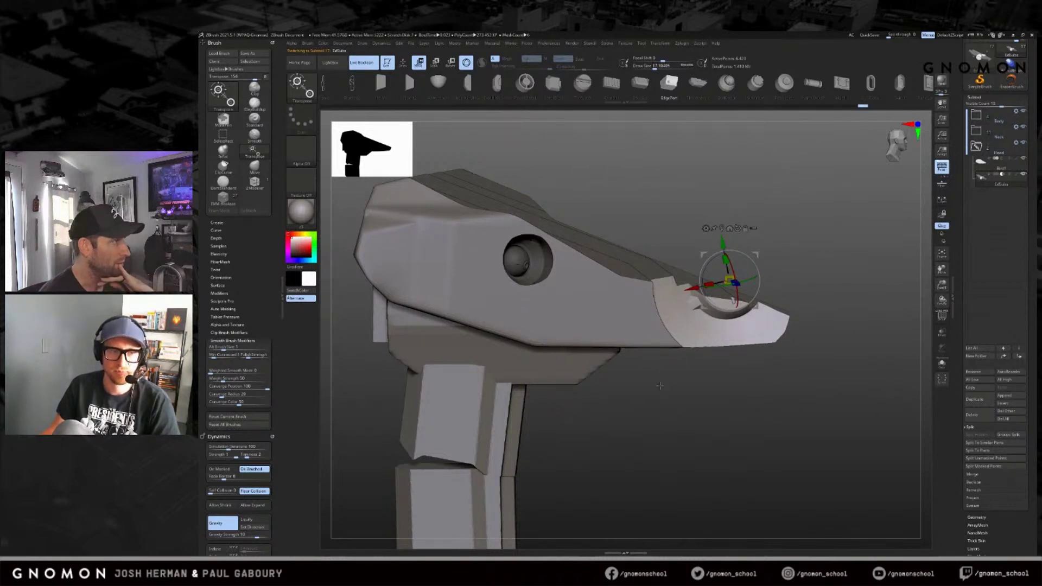
left_click_drag(660, 386, 741, 378, "alt")
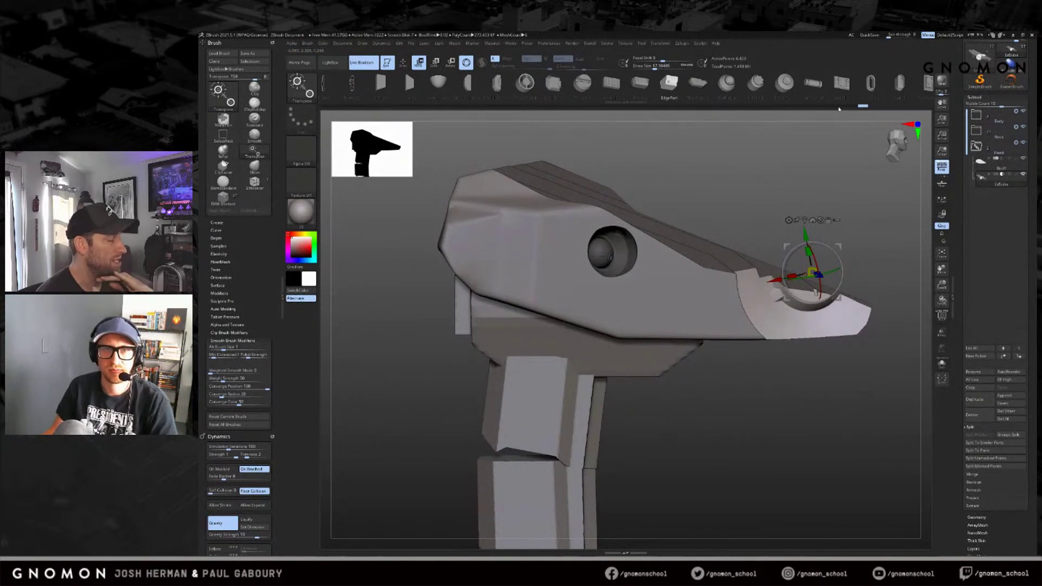
Step: Try other insert parts, including EdgePort, for the cutter on the snout and restore the round part
left_click(841, 84)
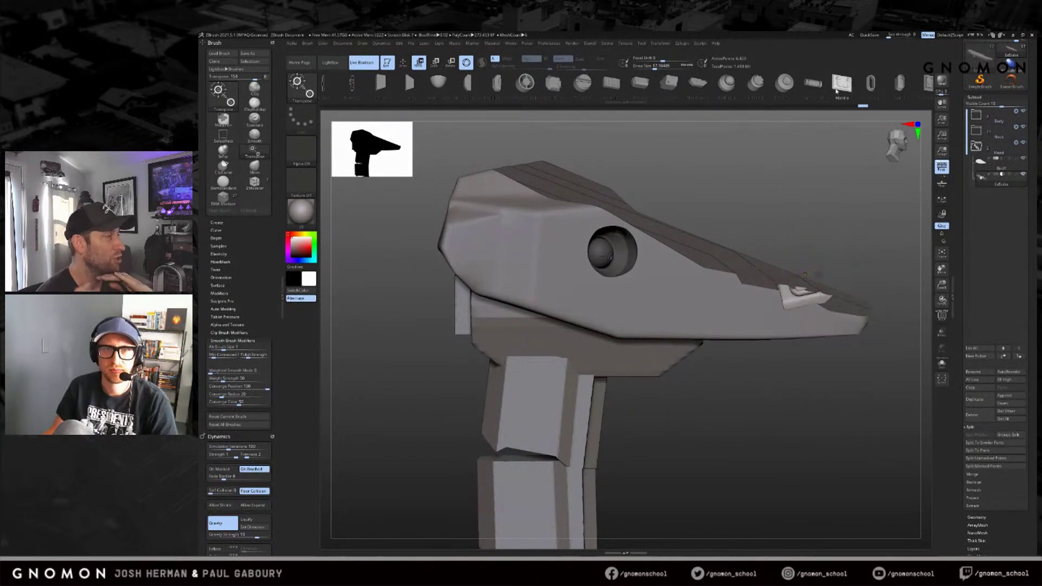
left_click(671, 85)
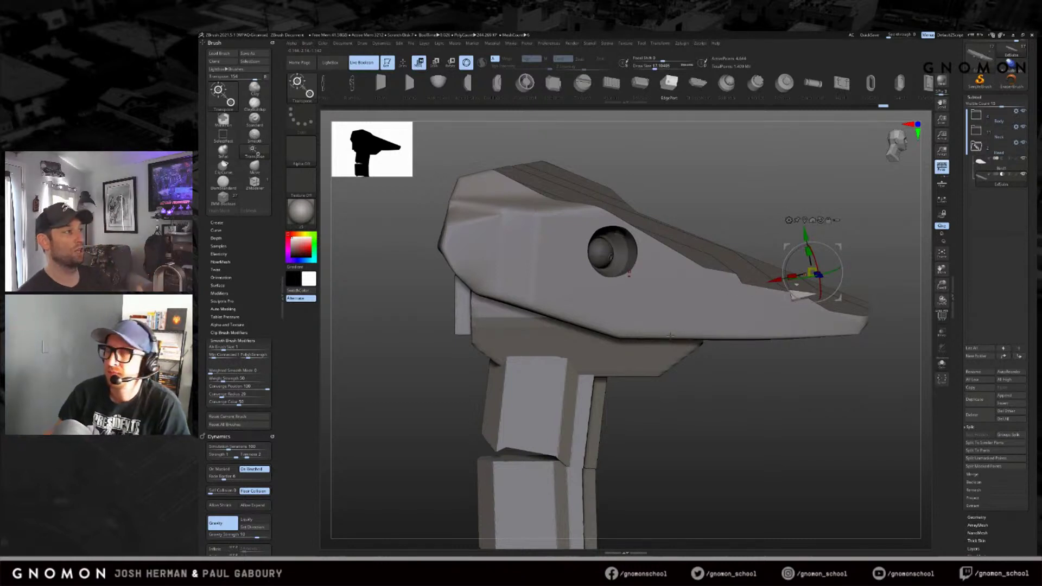
left_click_drag(671, 338, 786, 374)
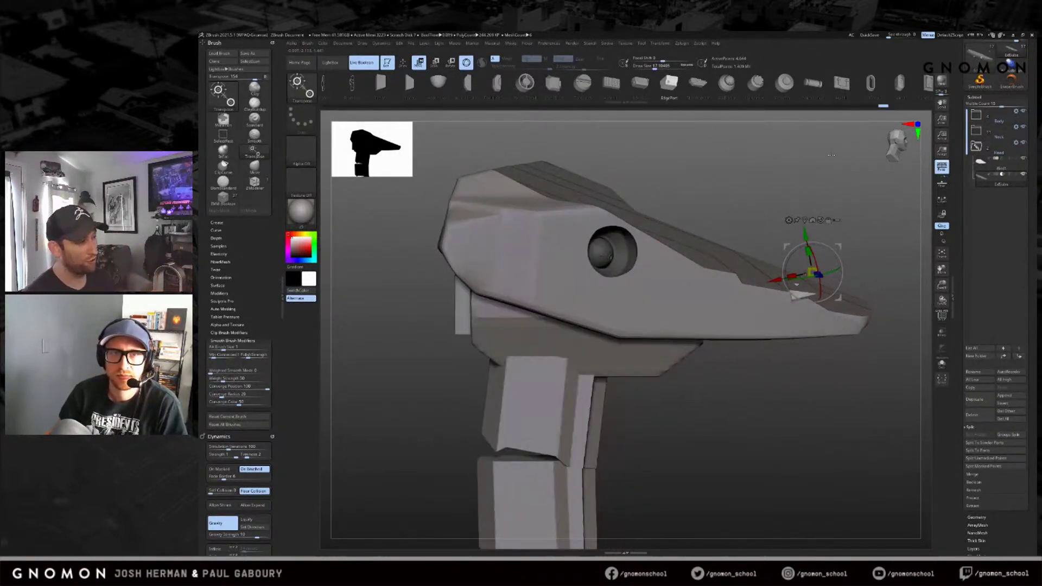
left_click(784, 82)
left_click_drag(847, 225, 772, 212, "alt")
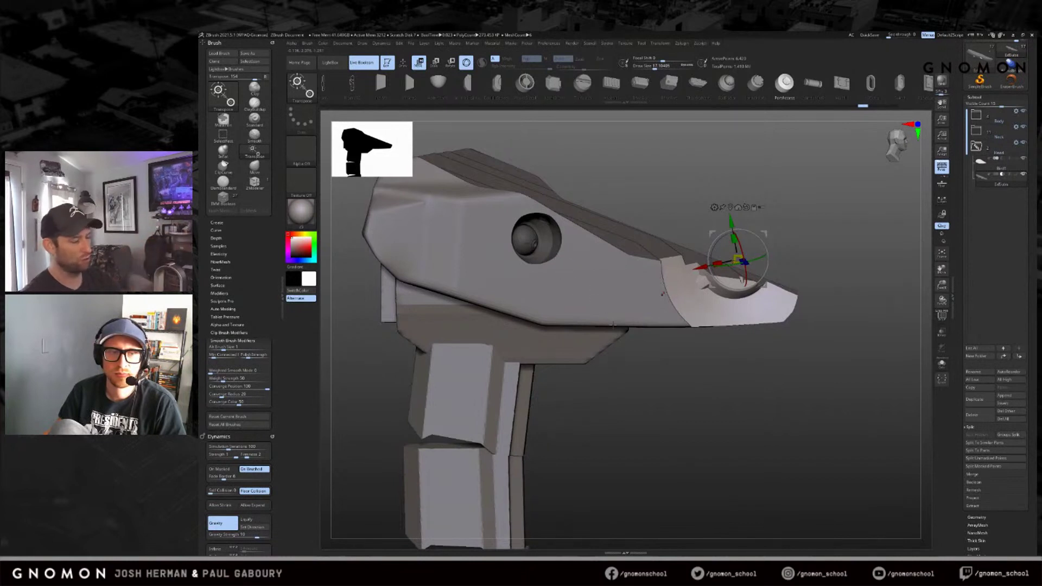
Step: Insert the Blade01 part along the lower edge of the head shell and adjust its size with the gizmo
key("q")
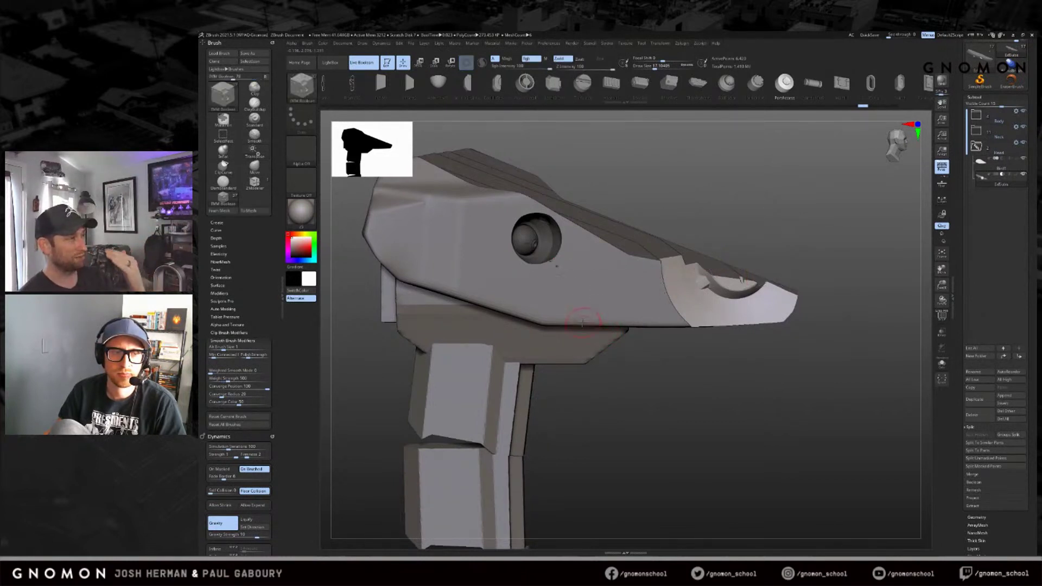
scroll(506, 68, "up", 3)
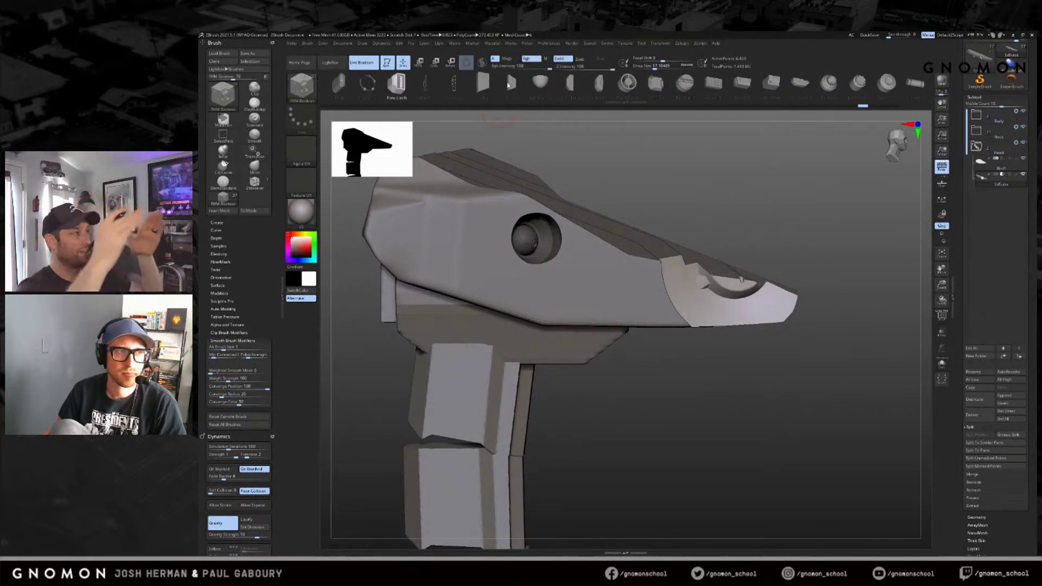
scroll(673, 76, "up", 3)
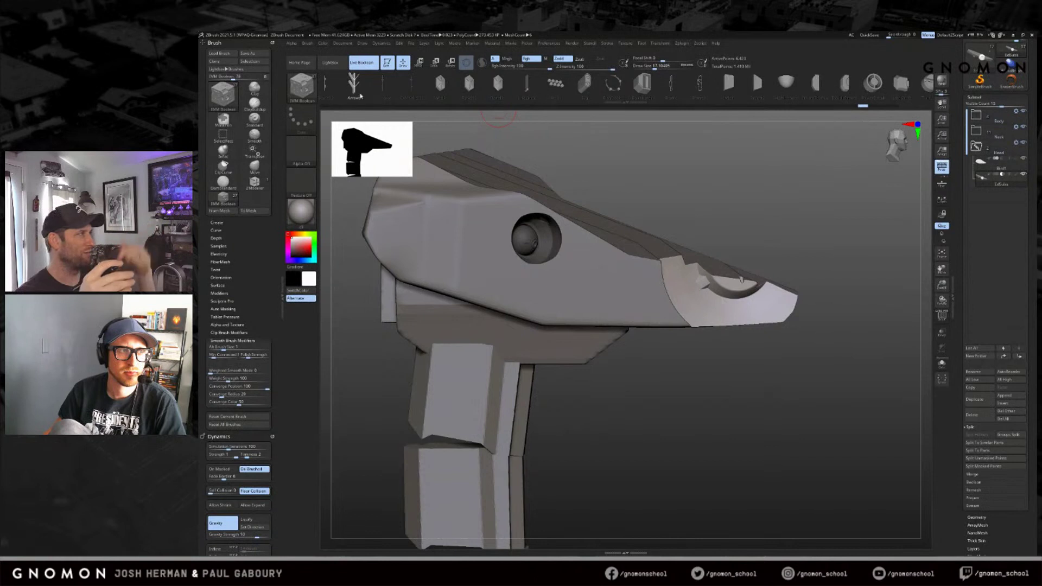
scroll(394, 95, "up", 3)
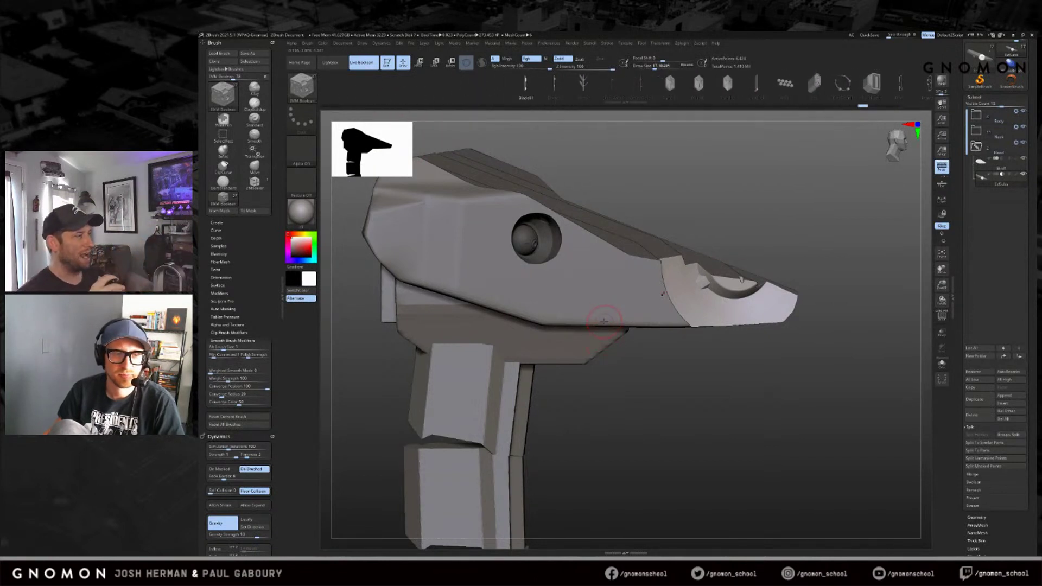
mouse_move(612, 337)
left_mouse_down()
mouse_move(566, 323)
mouse_move(478, 320)
mouse_move(720, 328)
left_mouse_up()
mouse_move(721, 384)
left_mouse_down()
mouse_move(558, 335)
mouse_move(748, 369)
left_mouse_up()
key("w")
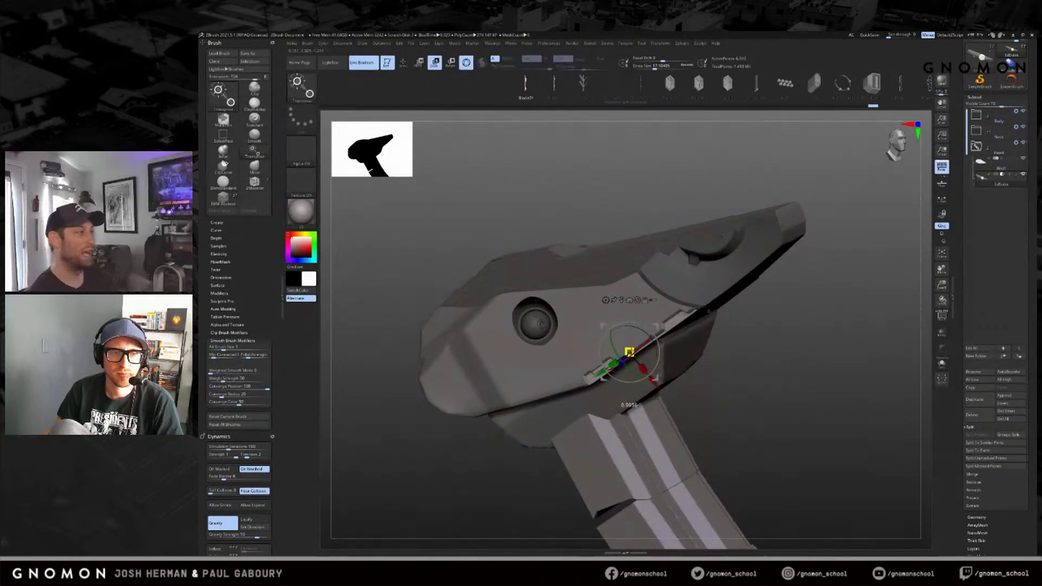
Step: Swap the lower-edge cutter through other insert parts, settle on RingDesign and inspect the cut from the side and below
left_click_drag(749, 380, 705, 358)
left_click(687, 90)
left_click(709, 91)
left_click(711, 90)
left_click(710, 91)
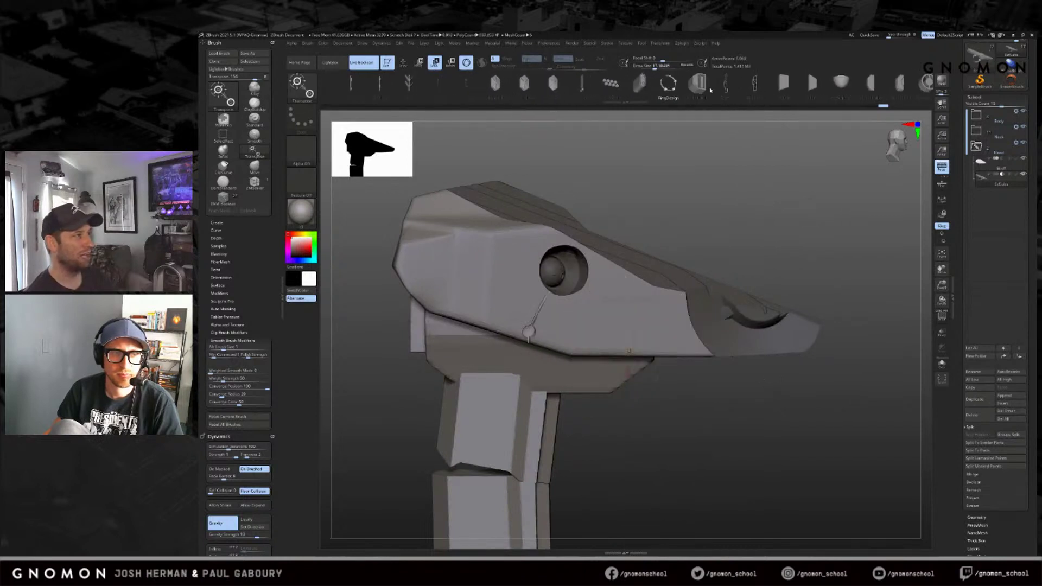
left_click(698, 87)
left_click_drag(697, 88, 720, 99)
left_click_drag(787, 165, 782, 186)
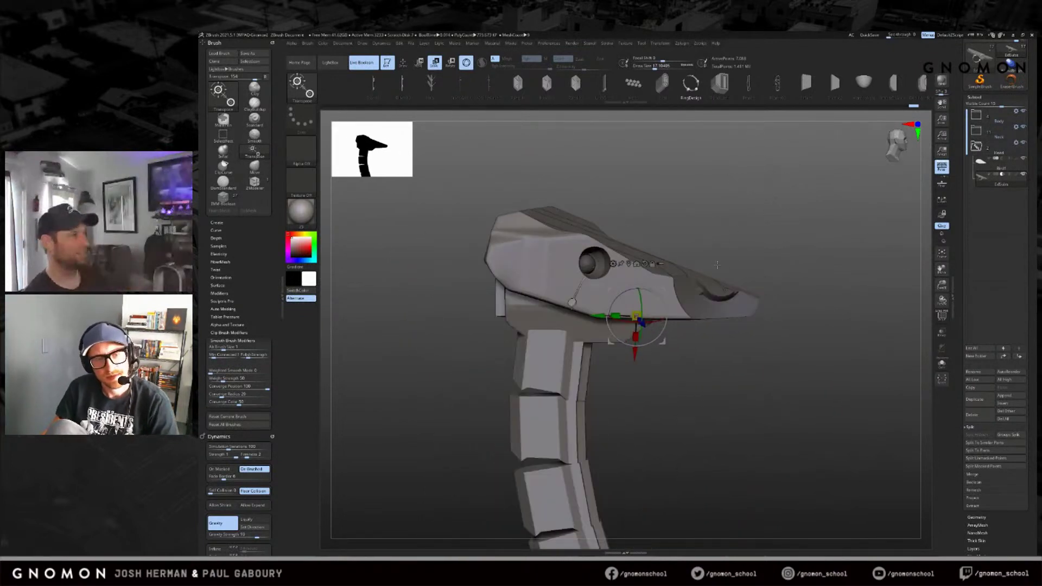
left_click_drag(691, 293, 625, 316)
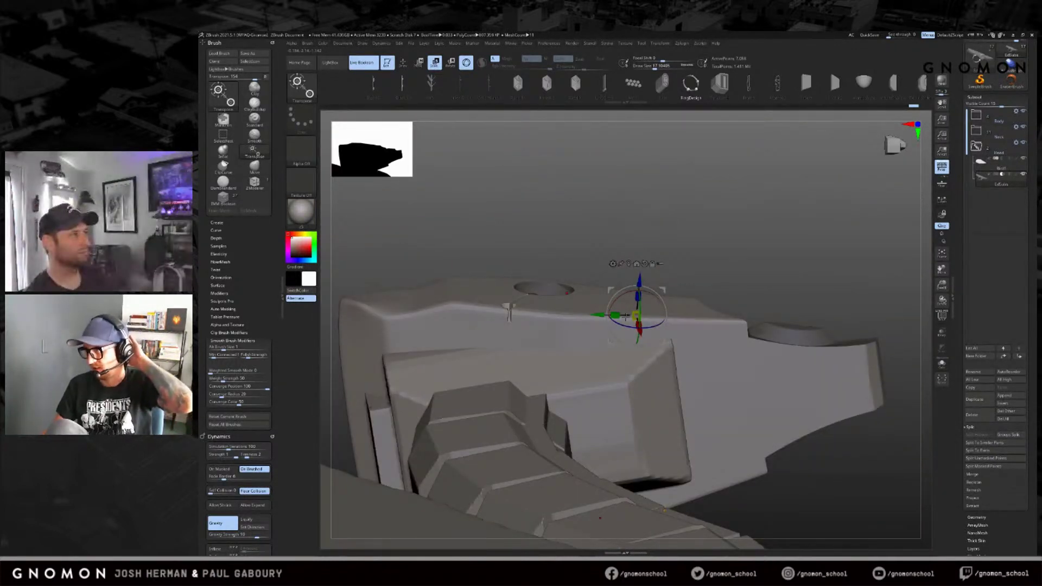
left_click_drag(829, 163, 837, 265)
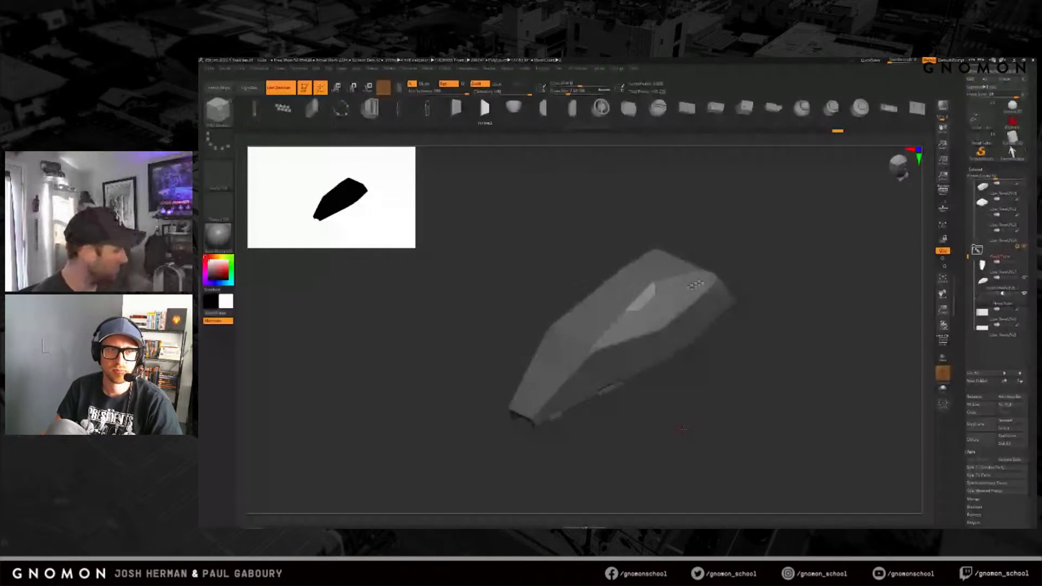
Step: Display the polygroup wireframe, make the faceted head piece active and choose the ZModeler brush
left_click_drag(682, 429, 647, 292)
key("shift+f")
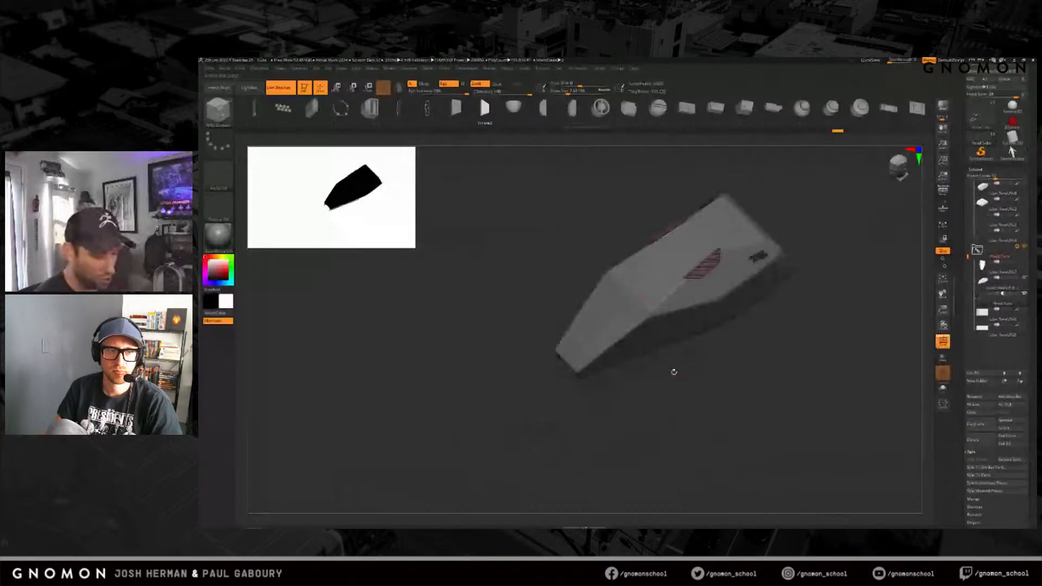
left_click_drag(664, 417, 665, 398)
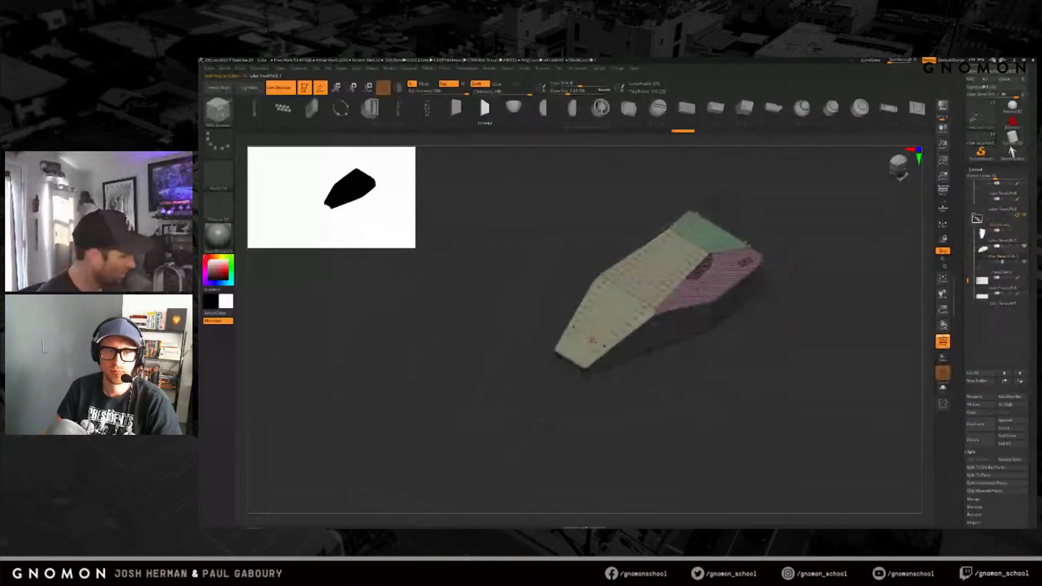
key("b")
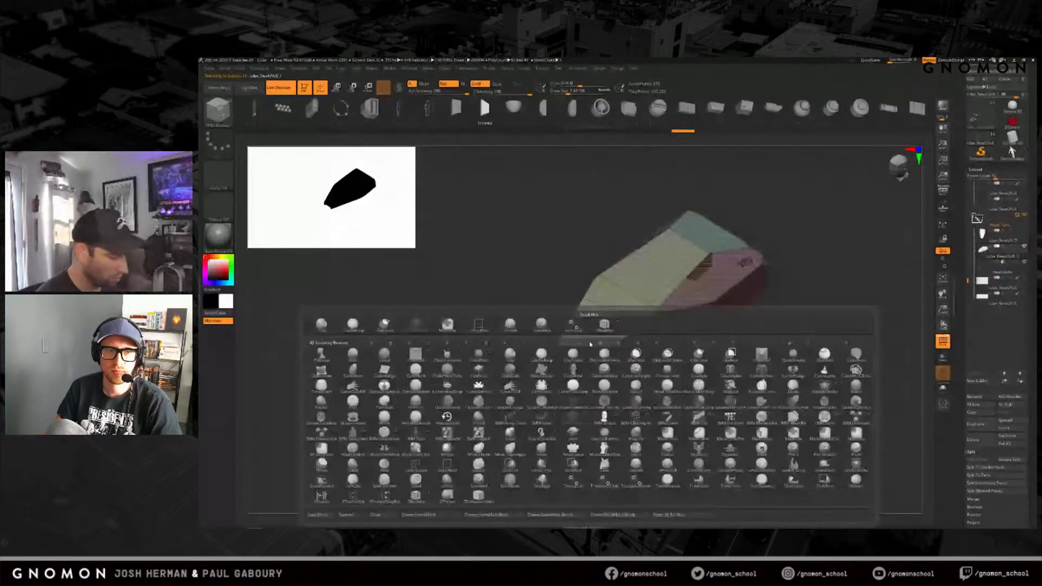
key("z")
key("m")
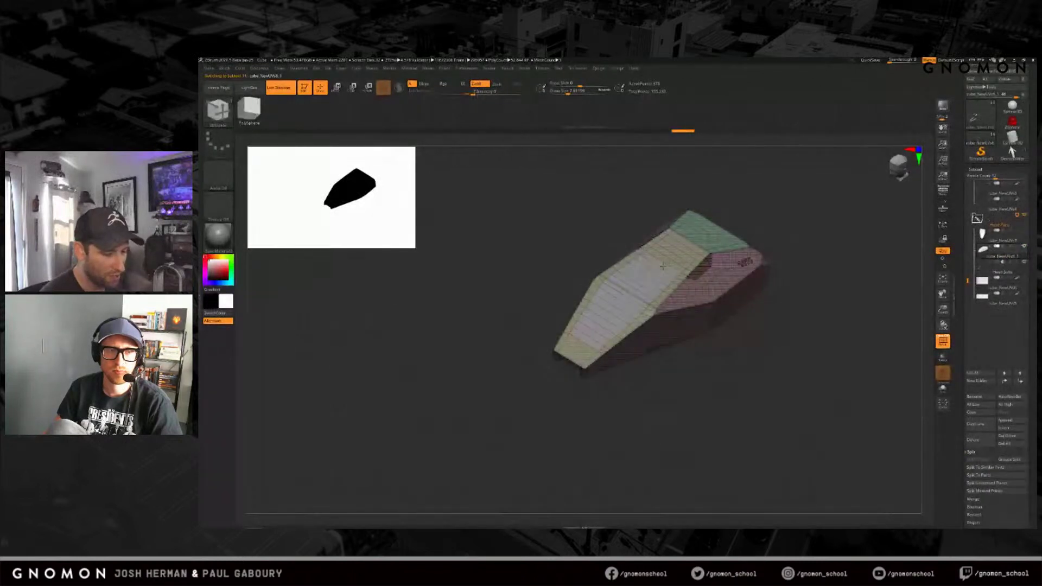
Step: Try insetting the head piece's top polygroup and pushing the inset area inward as a recessed panel
key("space")
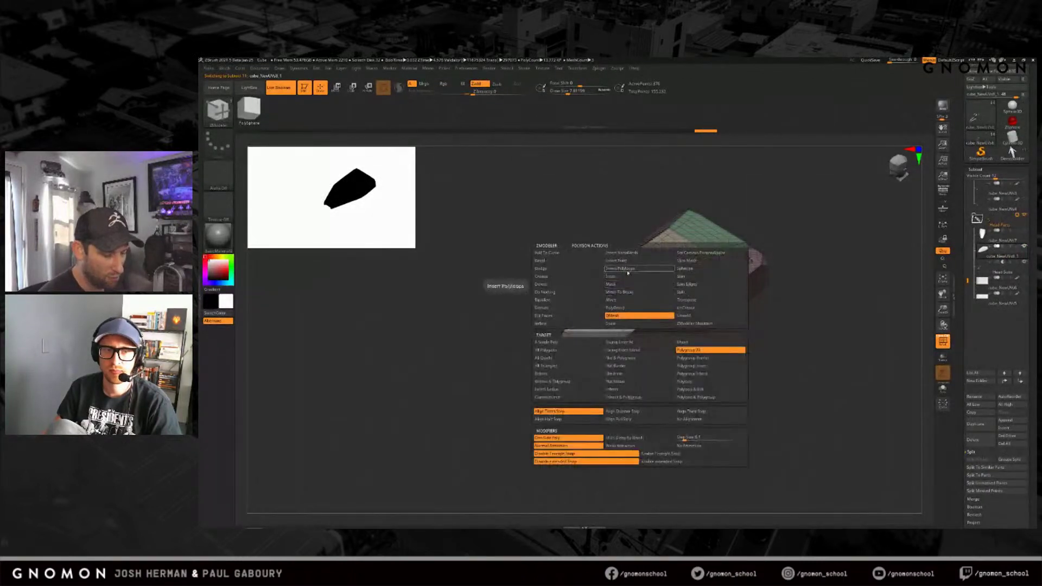
left_click(665, 304)
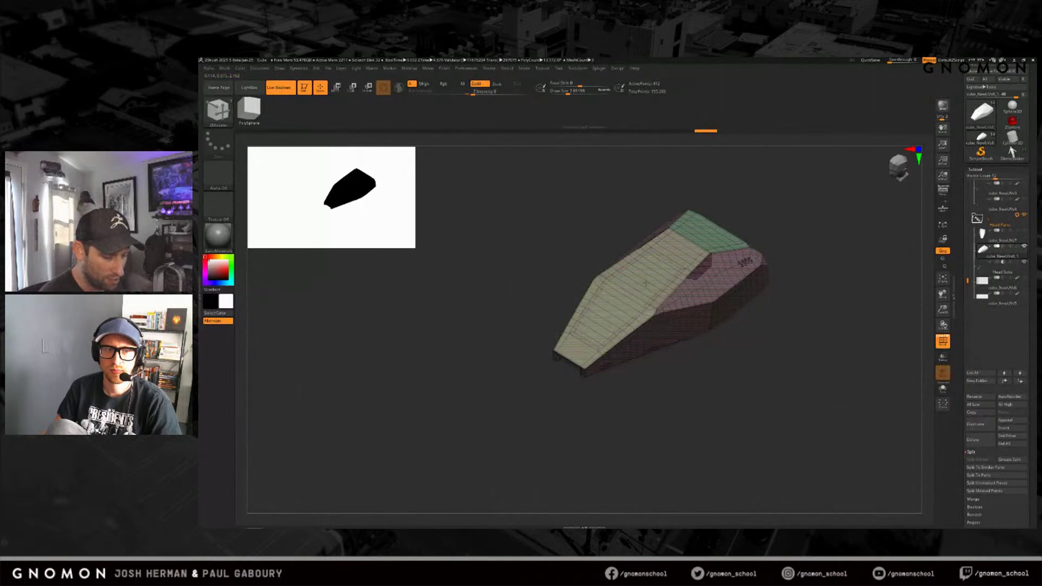
key("space")
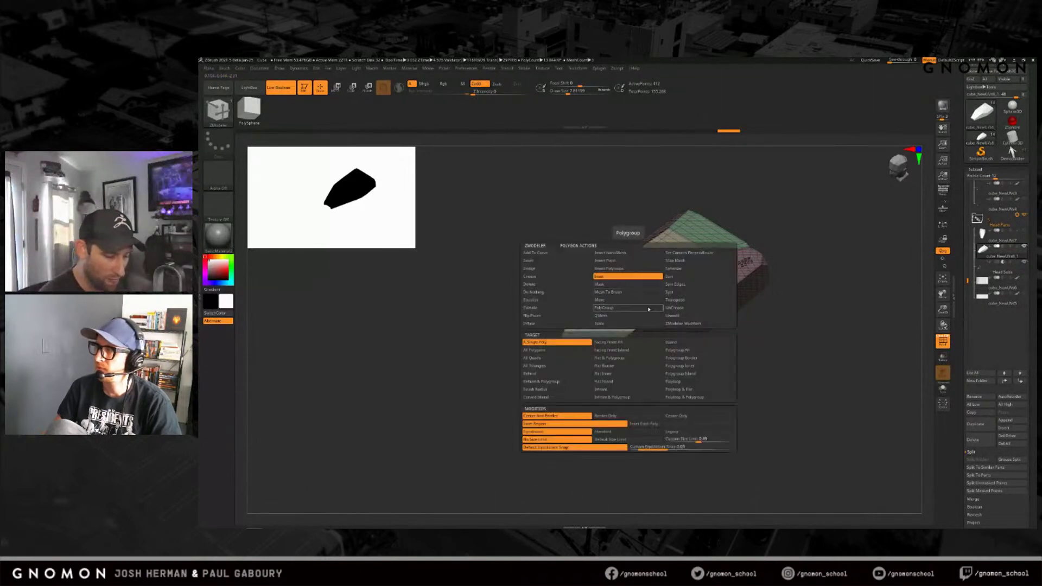
left_click(621, 309)
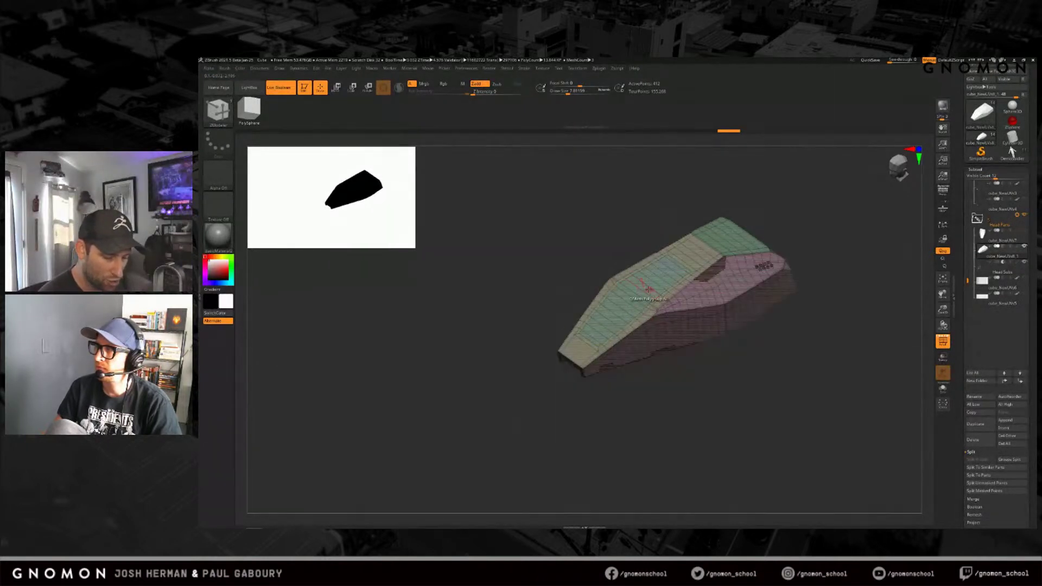
left_click(650, 281)
left_click_drag(677, 423, 628, 395)
key("shift+f")
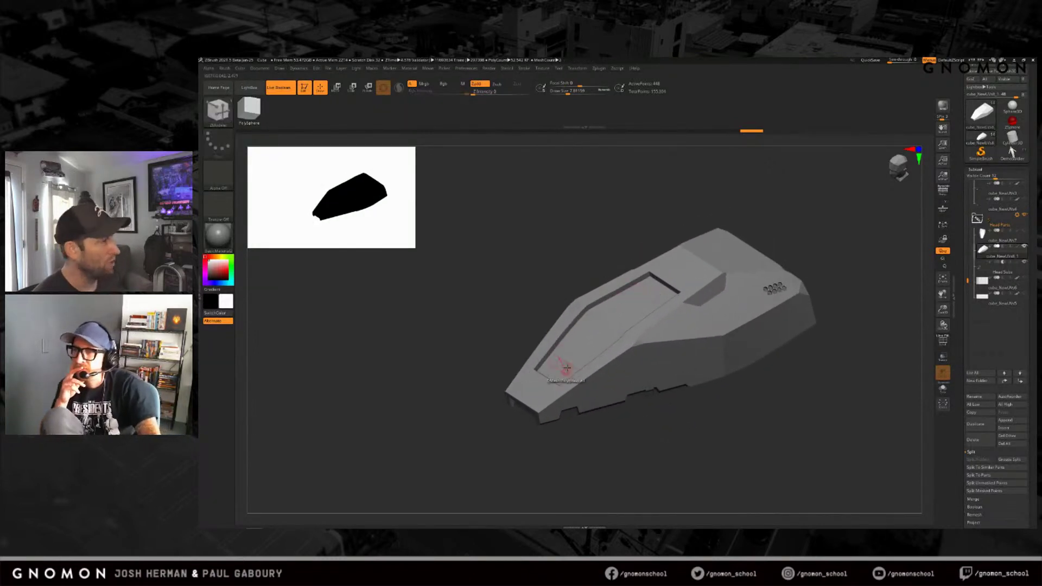
Step: Undo the recessed panel and its inset, and display the polygroup wireframe again
right_click_drag(635, 319, 621, 330)
key("ctrl+z")
key("ctrl+z")
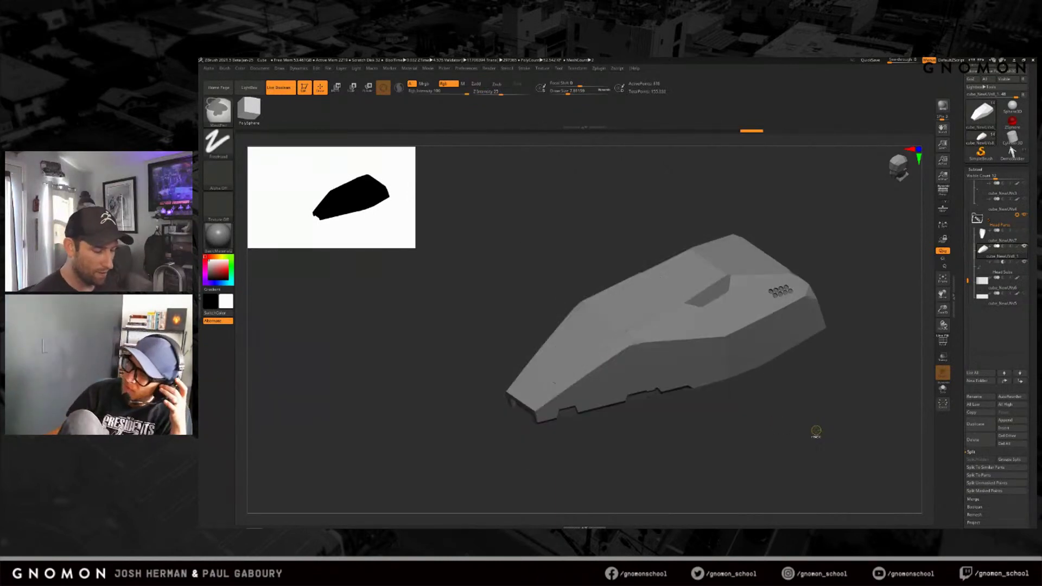
key("shift+f")
left_click_drag(774, 424, 765, 362)
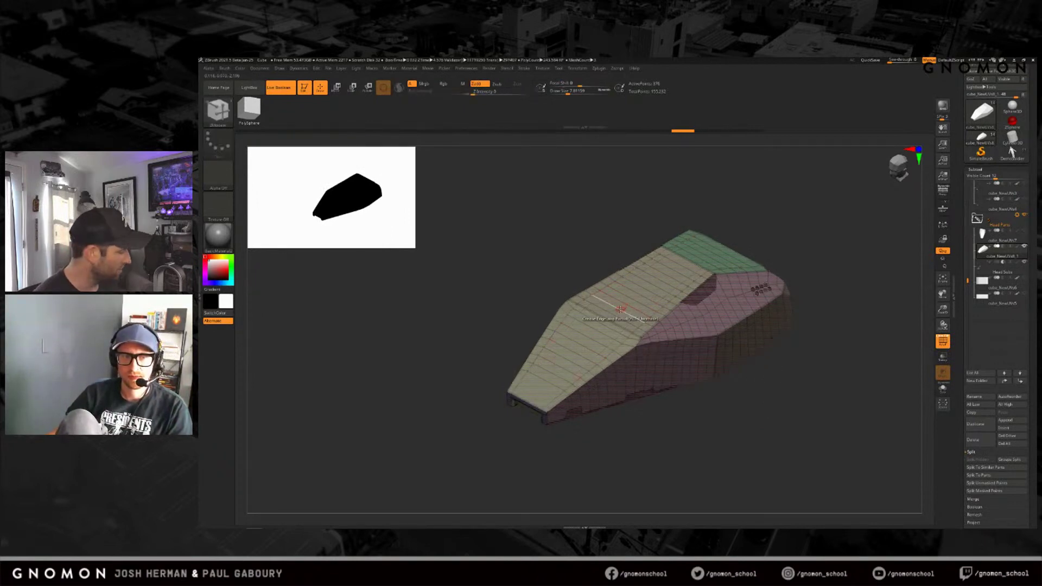
Step: Hide the polygroup wireframe and make the Head Subs cutter subtool active
key("shift+f")
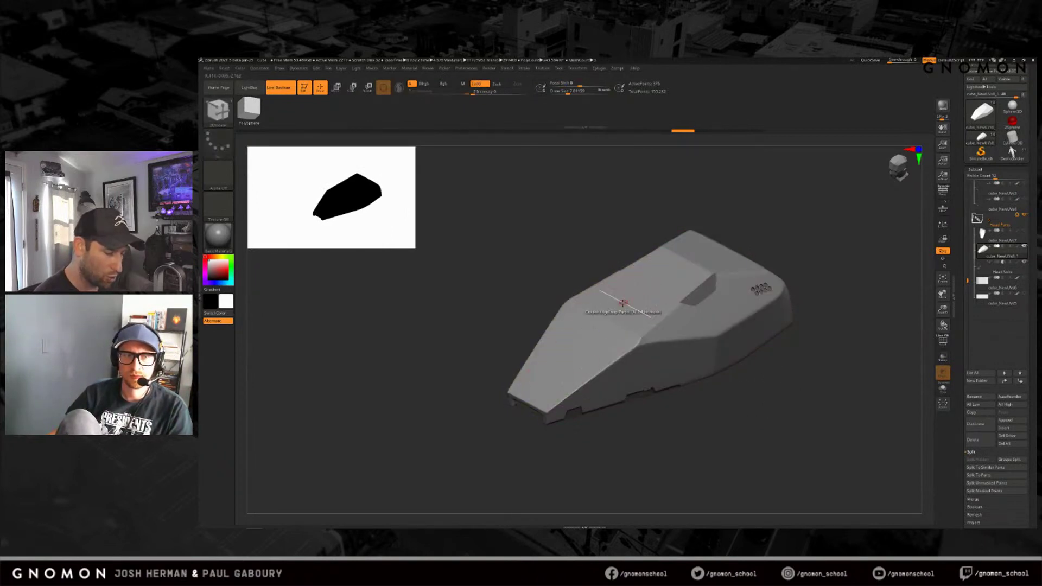
right_click_drag(639, 293, 633, 272)
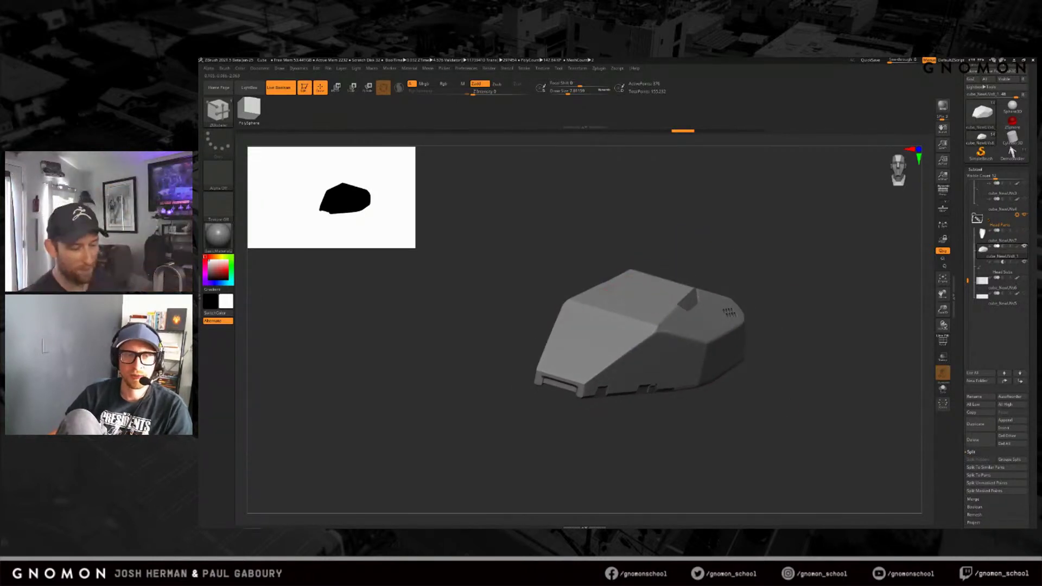
right_click_drag(694, 326, 789, 421)
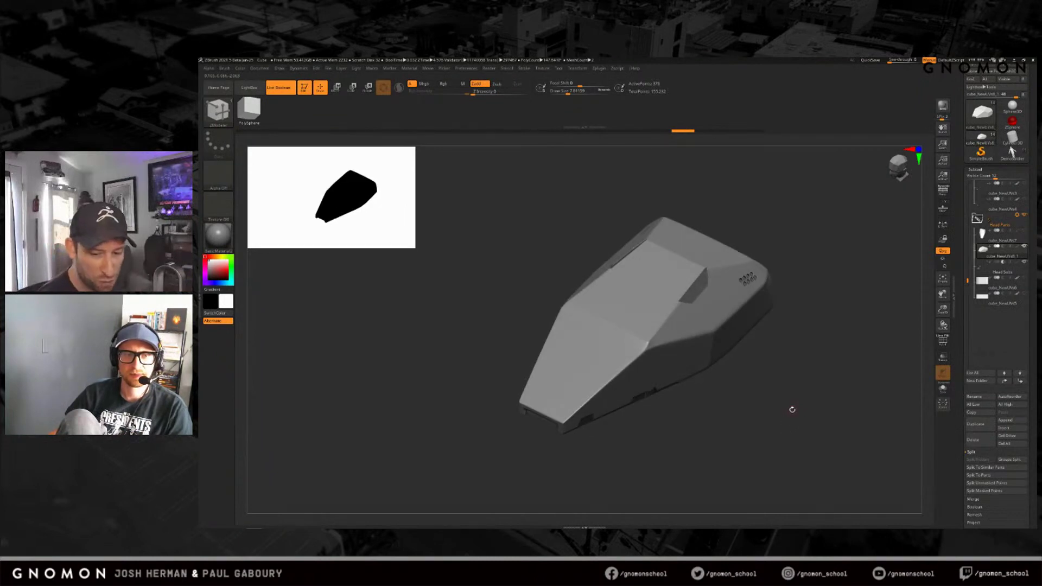
key("alt+Down")
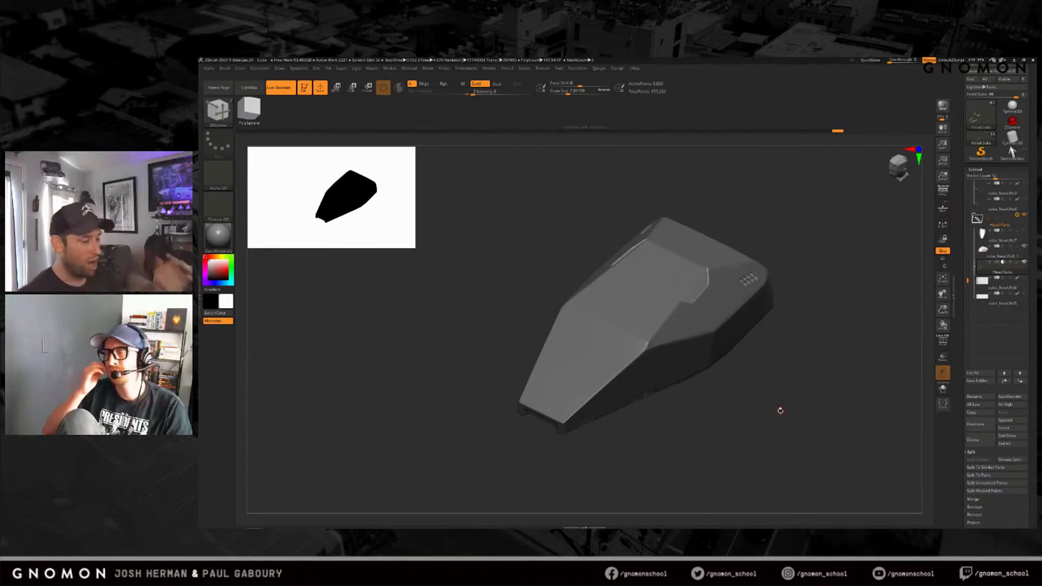
left_click_drag(730, 416, 736, 415)
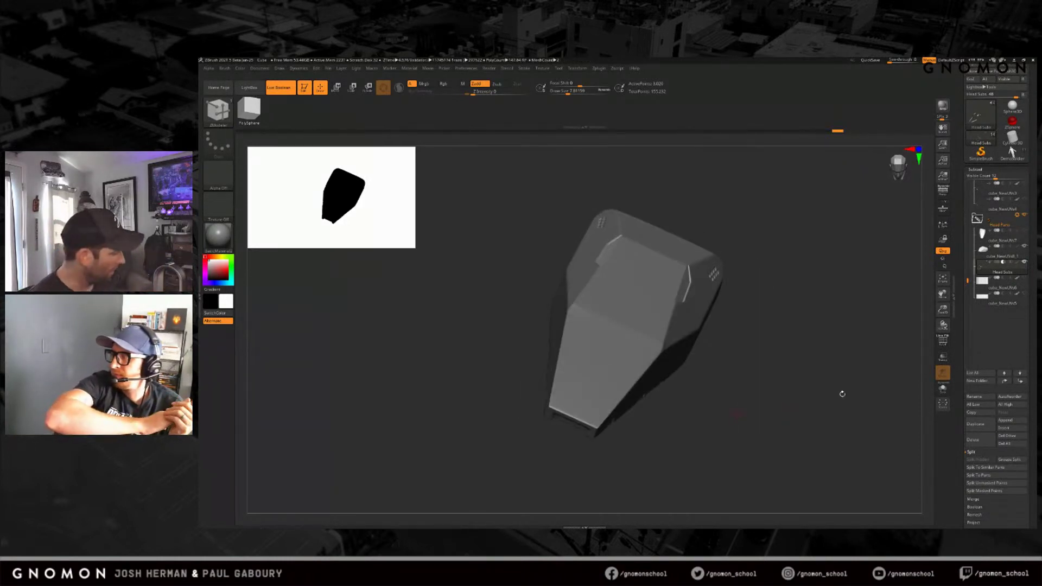
Step: Choose the IMM Boolean brush from the insert-mesh brushes
key("n")
key("b")
key("i")
left_click(732, 421)
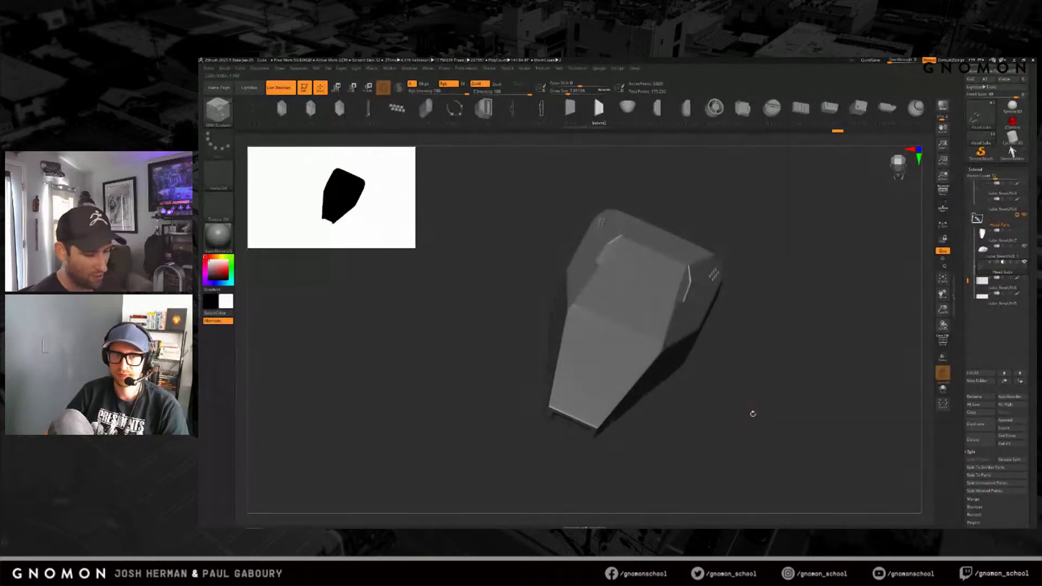
Step: Try inserting a trapezoid cutter on the head's upper surface and moving it along the top slope
left_click_drag(756, 429, 775, 403, "shift")
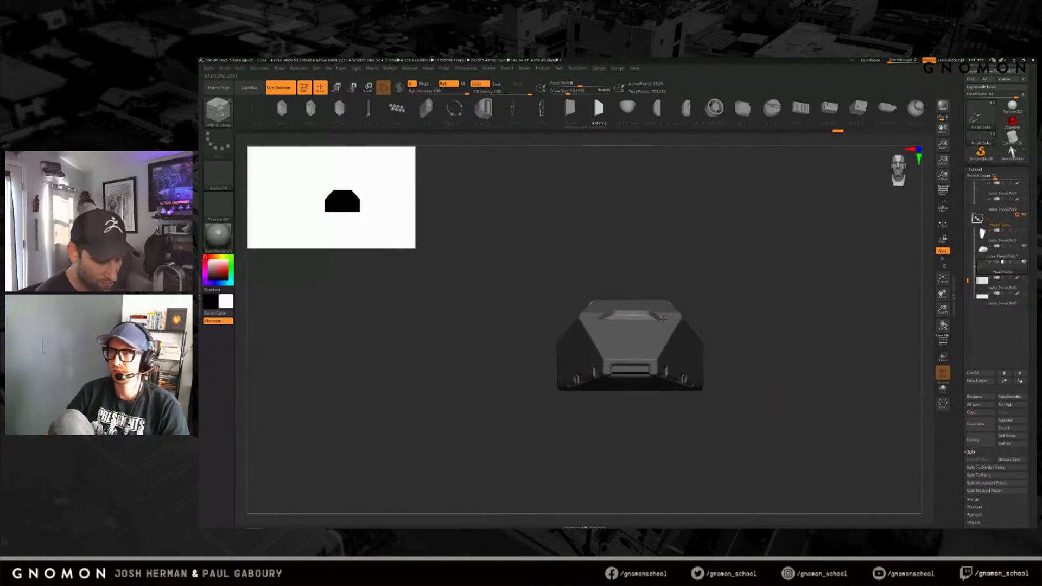
left_click_drag(667, 318, 667, 319)
mouse_move(759, 410)
left_mouse_down("ctrl")
mouse_move(769, 418)
mouse_move(701, 456)
mouse_move(726, 421)
mouse_move(727, 434)
left_mouse_up("ctrl")
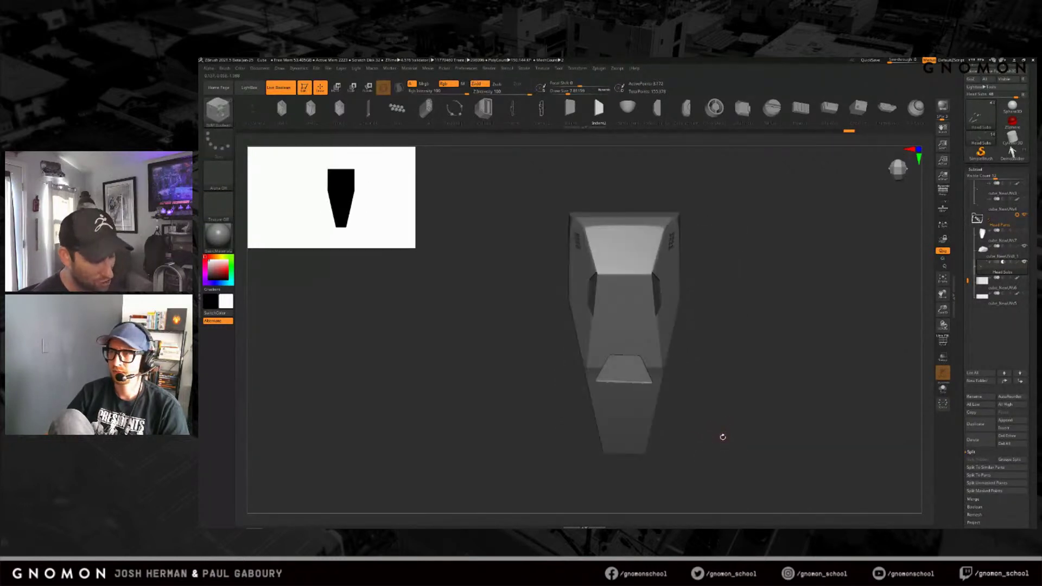
key("w")
right_click_drag(723, 437, 729, 451, "ctrl")
left_click_drag(628, 401, 649, 346)
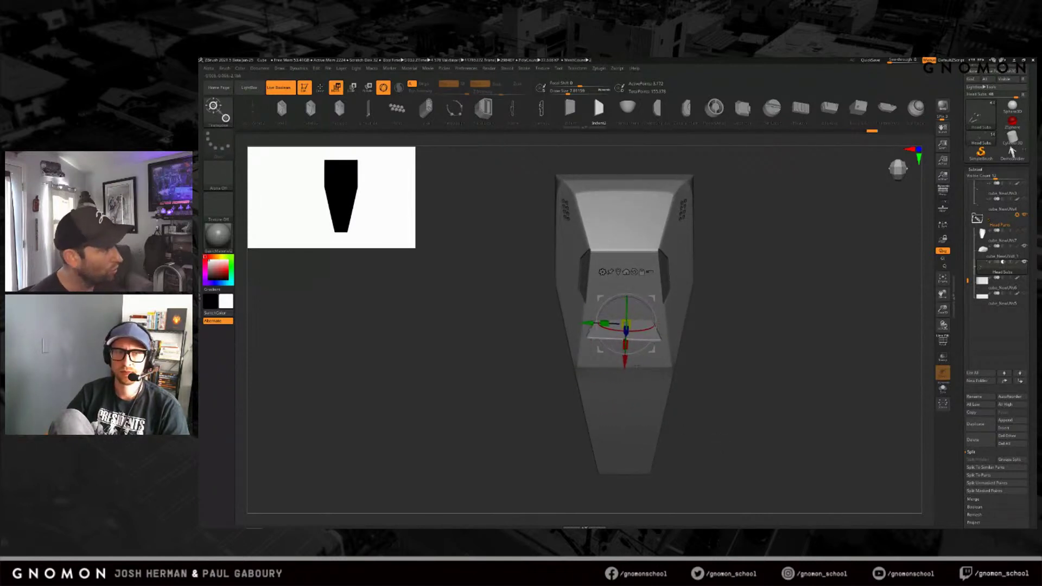
key("q")
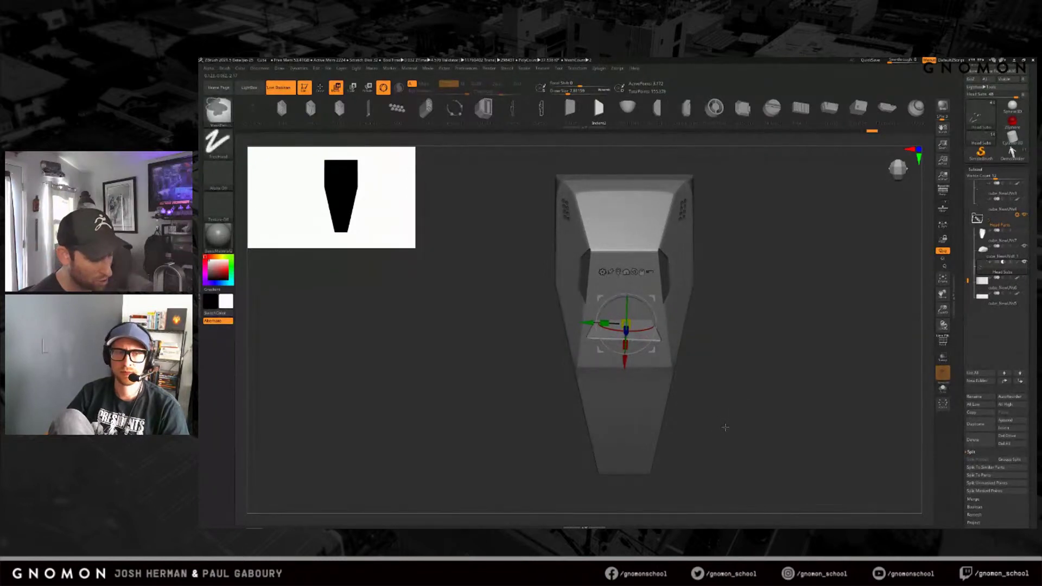
Step: Undo the trapezoid cutter's insertion and placement
key("ctrl+z")
key("ctrl+z")
key("ctrl+z")
left_click_drag(725, 427, 732, 392)
key("q")
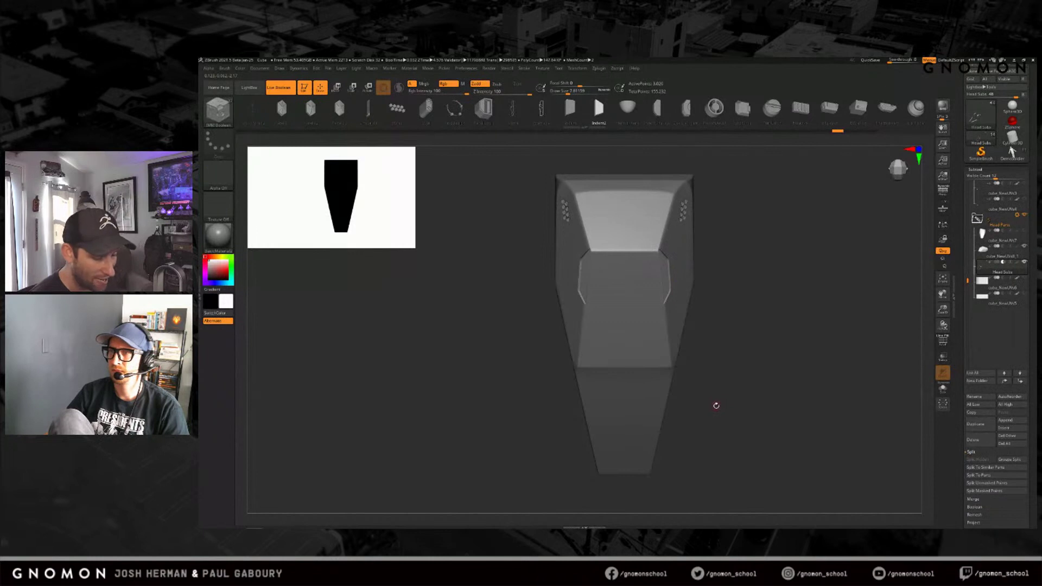
Step: Try inserting the trapezoid cutter again on the head's top face and scaling it to fit
key("w")
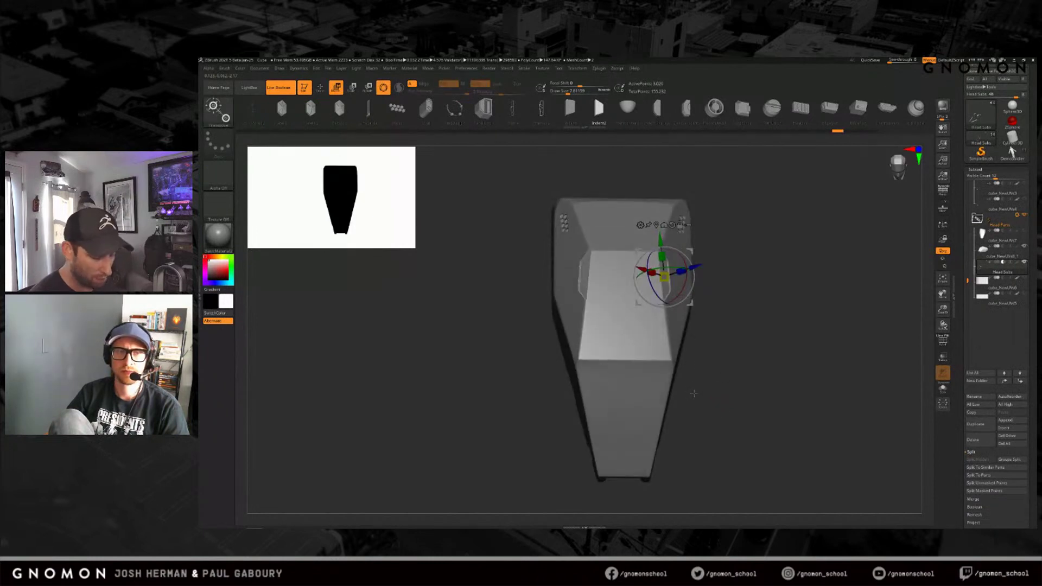
key("q")
mouse_move(624, 358)
left_mouse_down()
mouse_move(662, 357)
mouse_move(737, 391)
left_mouse_up()
key("w")
left_click_drag(659, 372, 645, 354)
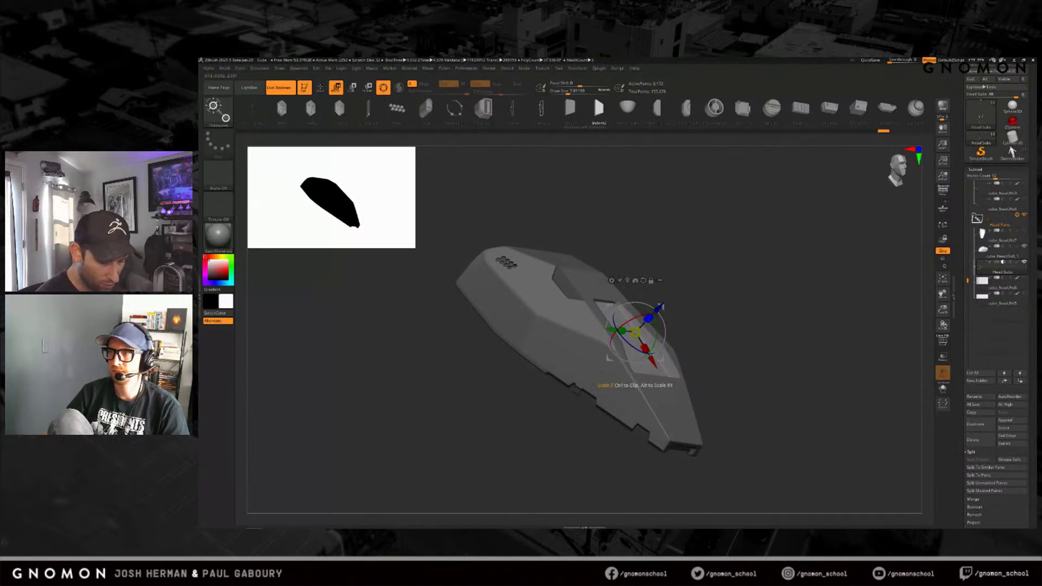
left_click_drag(646, 352, 646, 353)
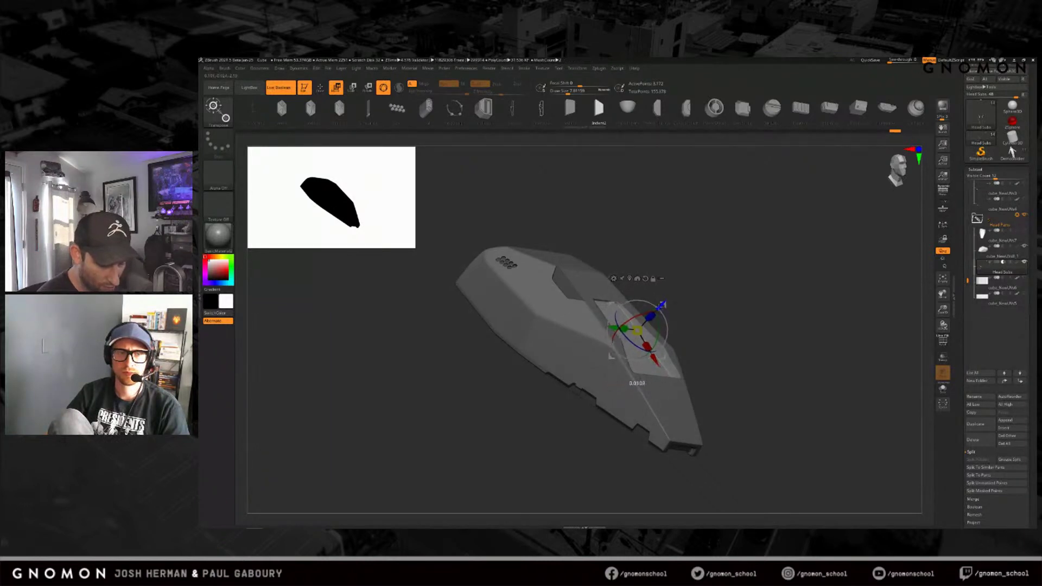
Step: Try tilting the cutter to follow the top slope and inspect the recess from the side and above
left_click_drag(753, 408, 704, 368)
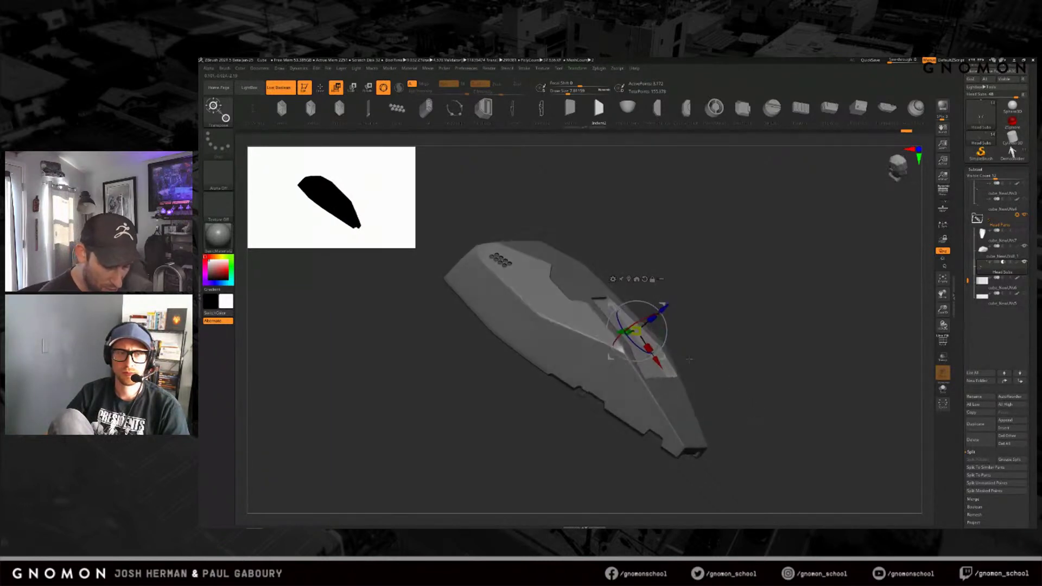
left_click_drag(638, 384, 636, 383)
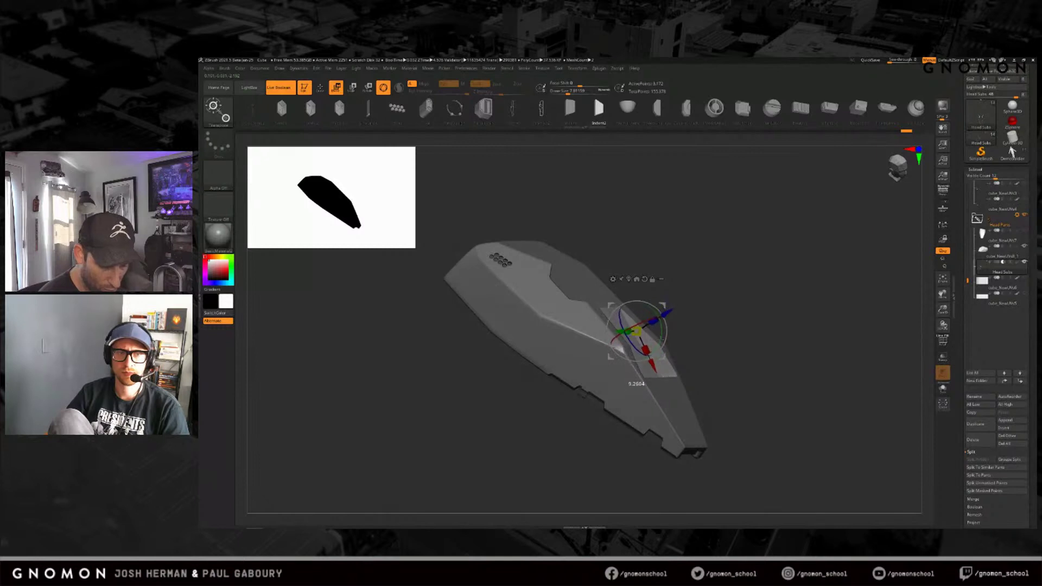
left_click_drag(651, 423, 732, 423)
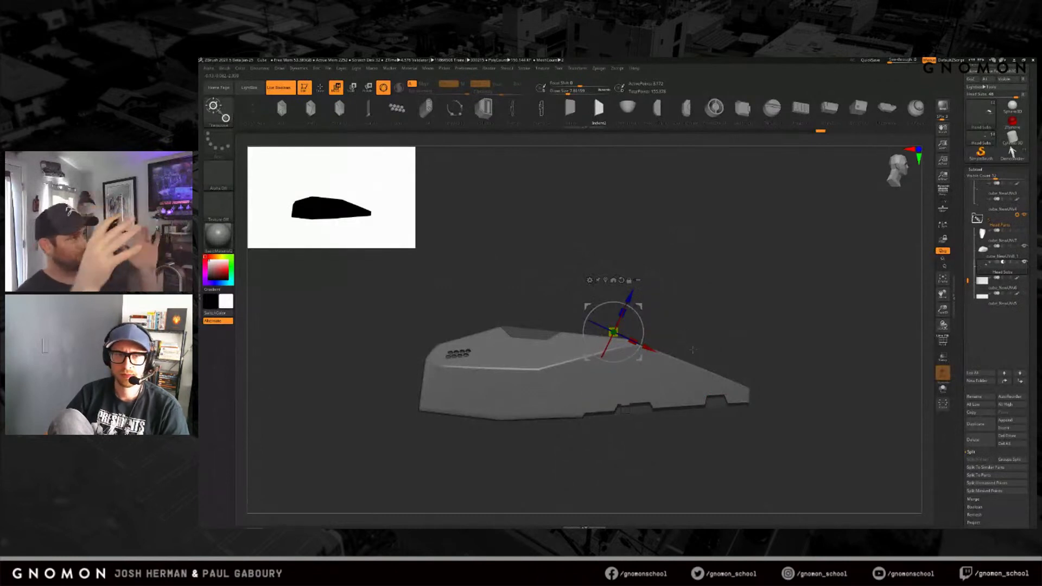
left_click_drag(792, 341, 633, 347)
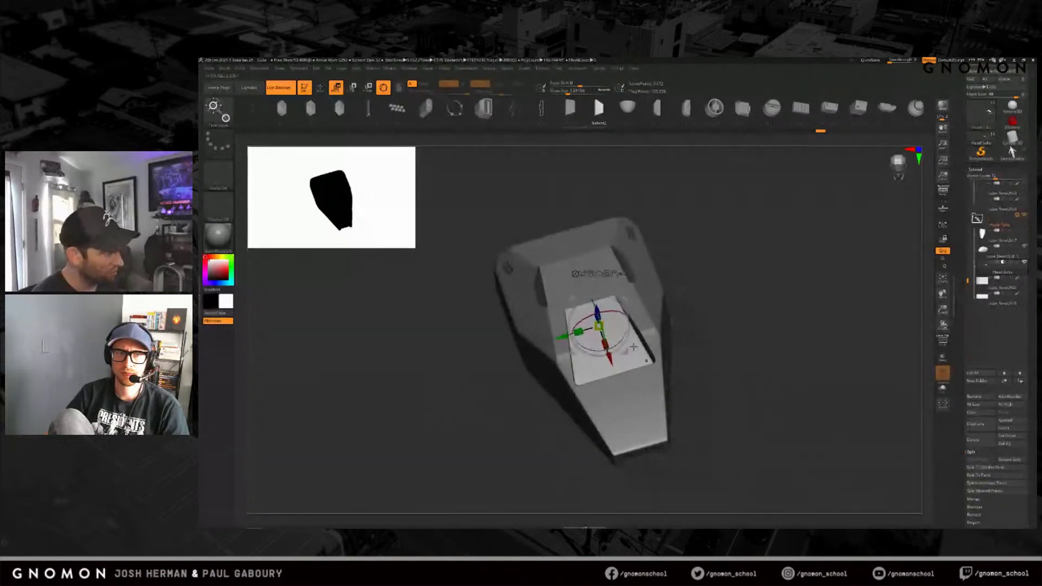
left_click_drag(678, 374, 743, 390)
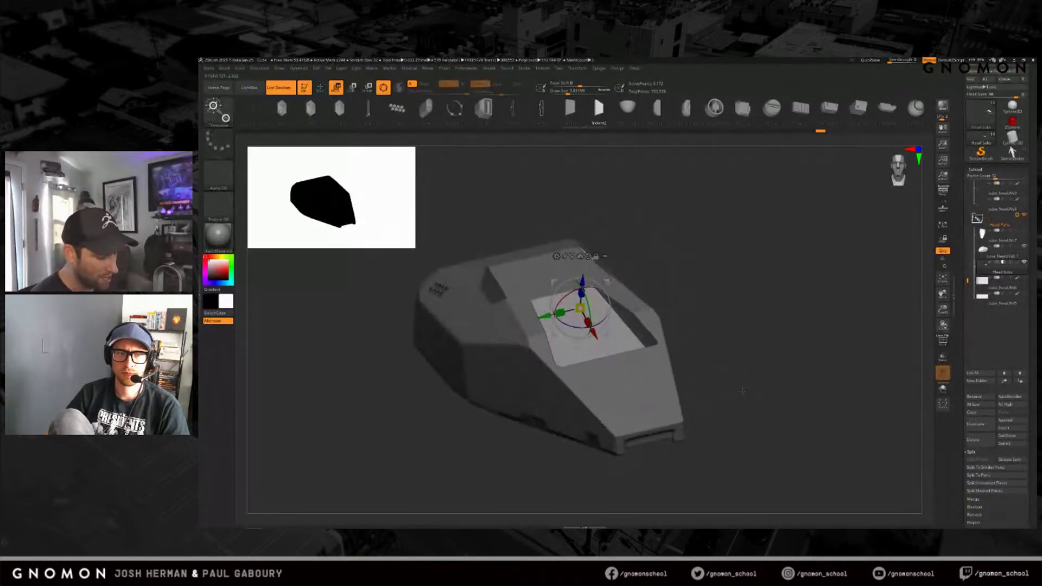
Step: Undo the latest cutter adjustments and remove the inserted cutter
key("ctrl")
key("ctrl+z")
key("ctrl+z")
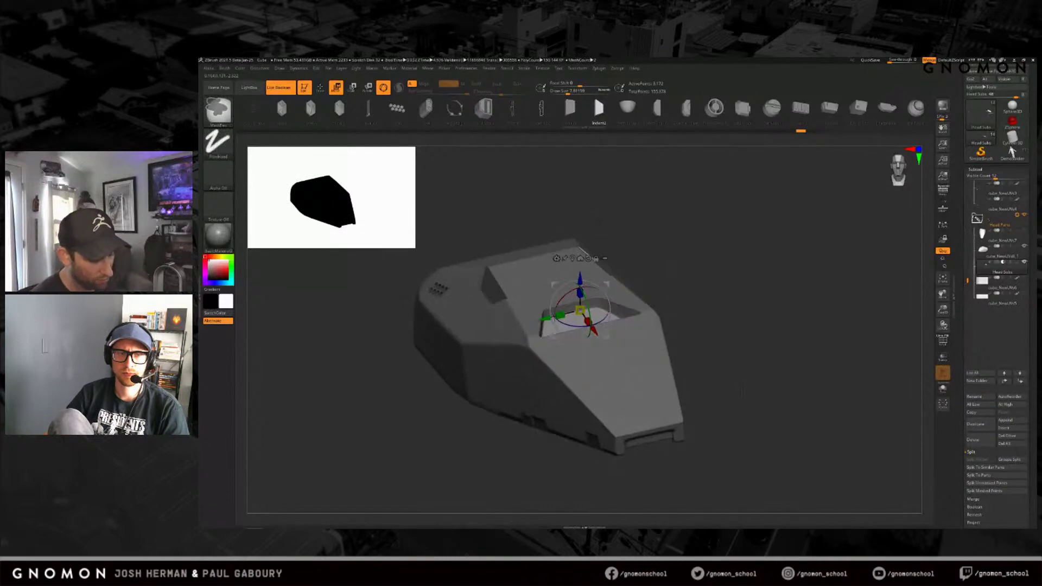
key("ctrl+z")
Step: Reset the transform gizmo's orientation in a front view and check its alignment from the side
left_click_drag(742, 391, 760, 418, "shift")
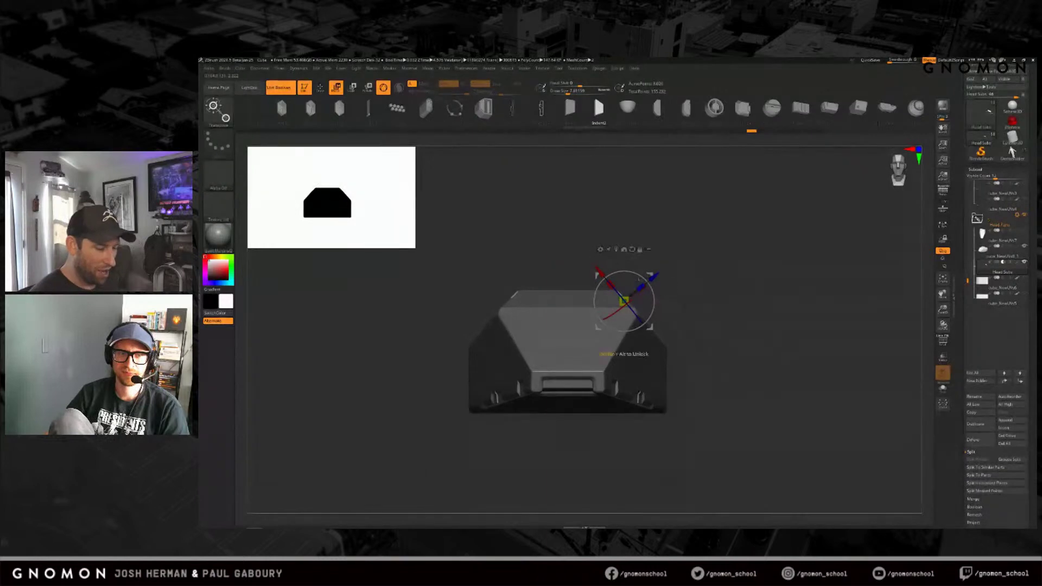
right_click_drag(682, 279, 698, 300, "ctrl")
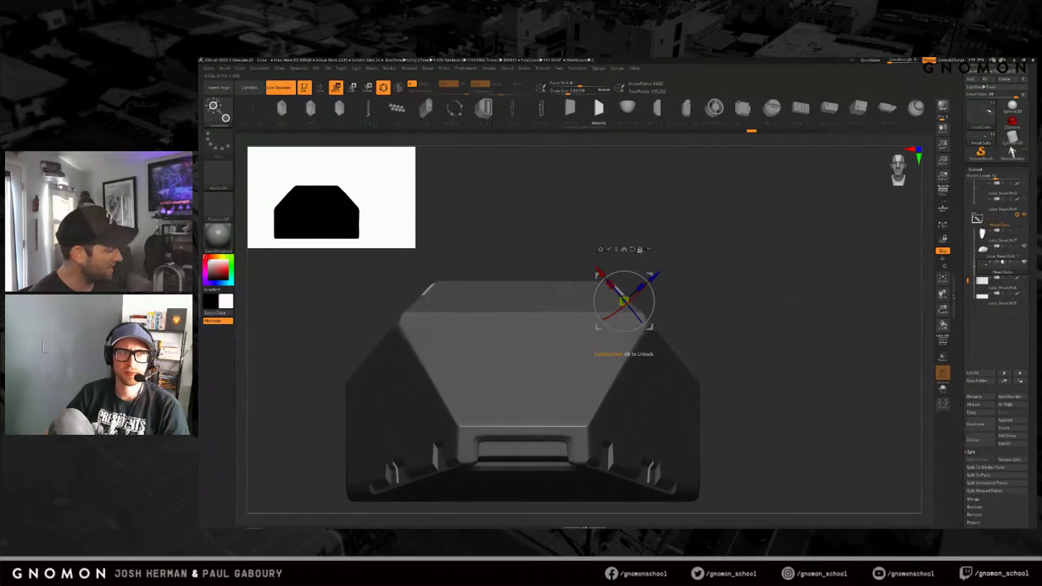
mouse_move(639, 250)
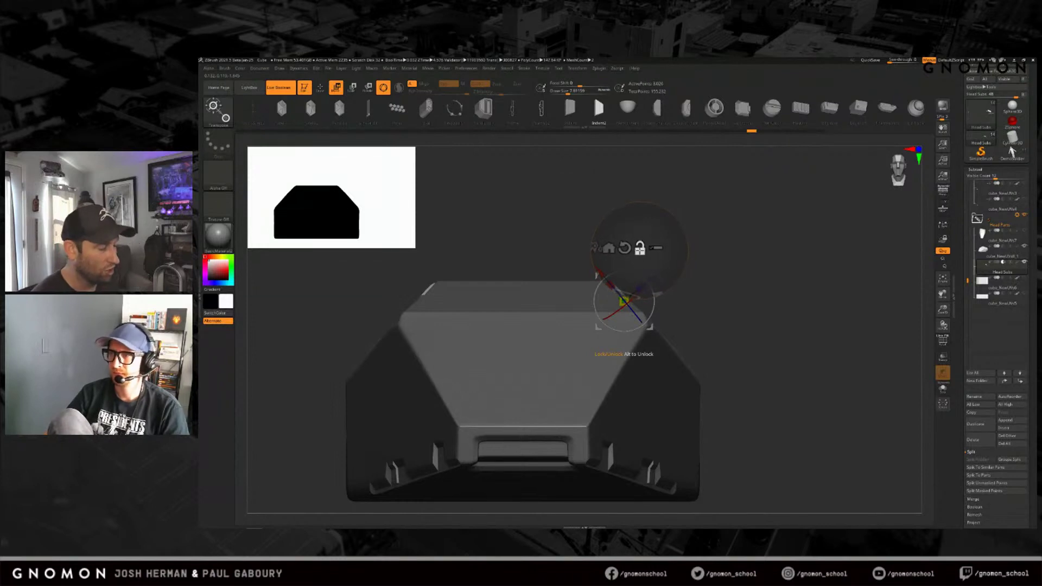
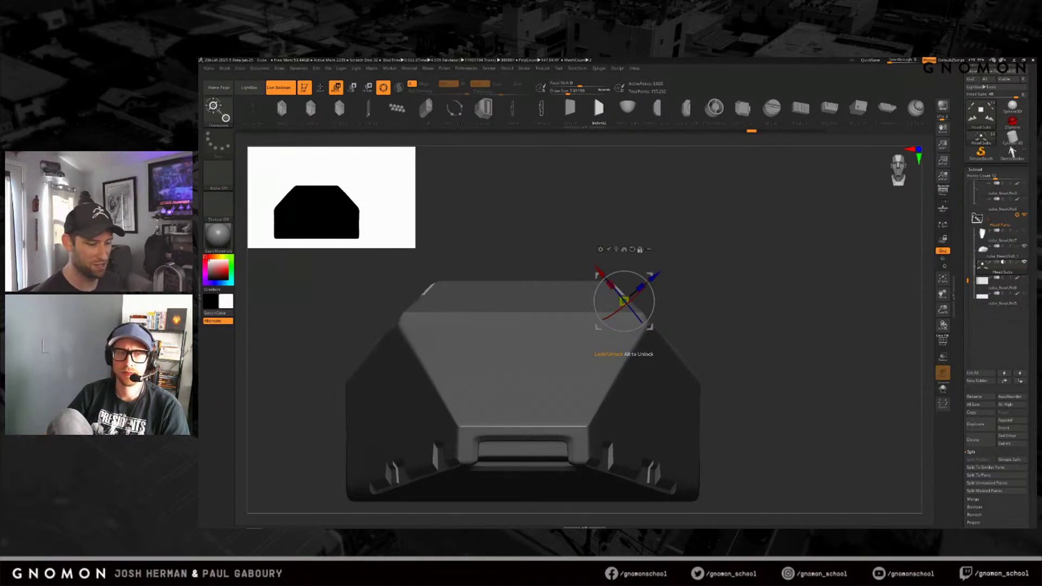
left_click_drag(681, 303, 689, 305)
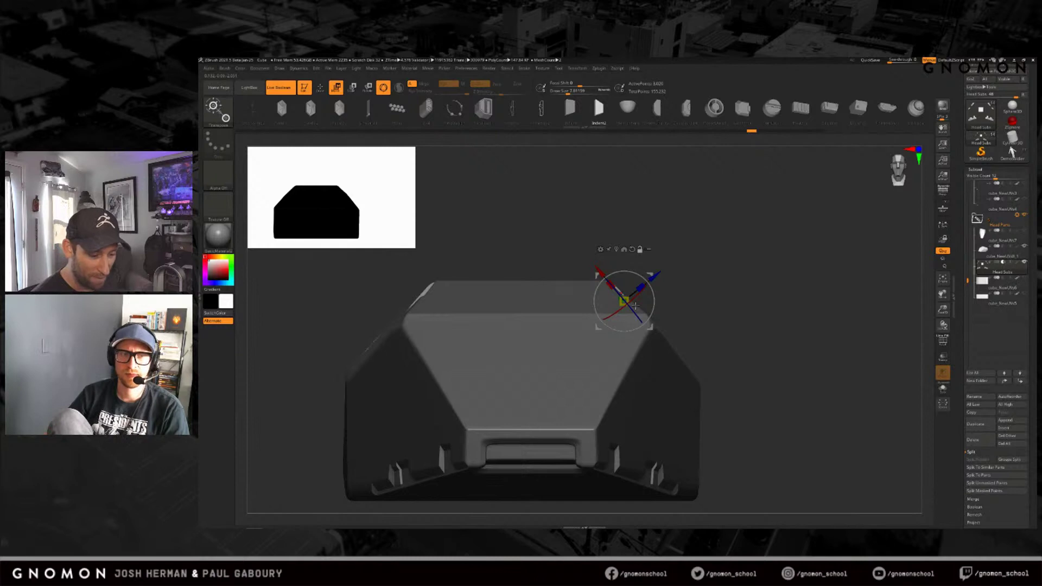
left_click(632, 249)
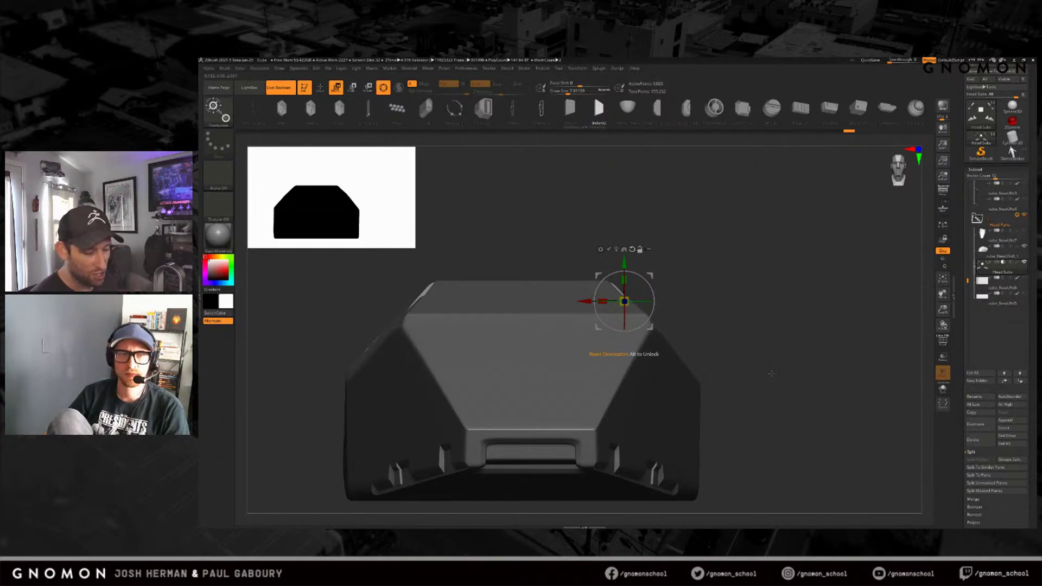
left_click_drag(796, 369, 759, 382)
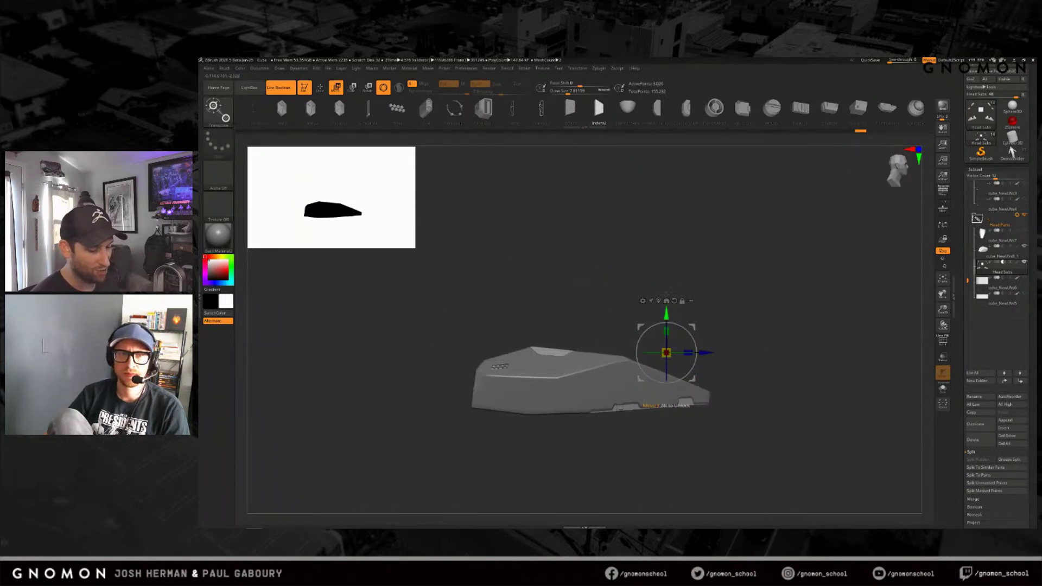
left_click_drag(792, 416, 751, 412)
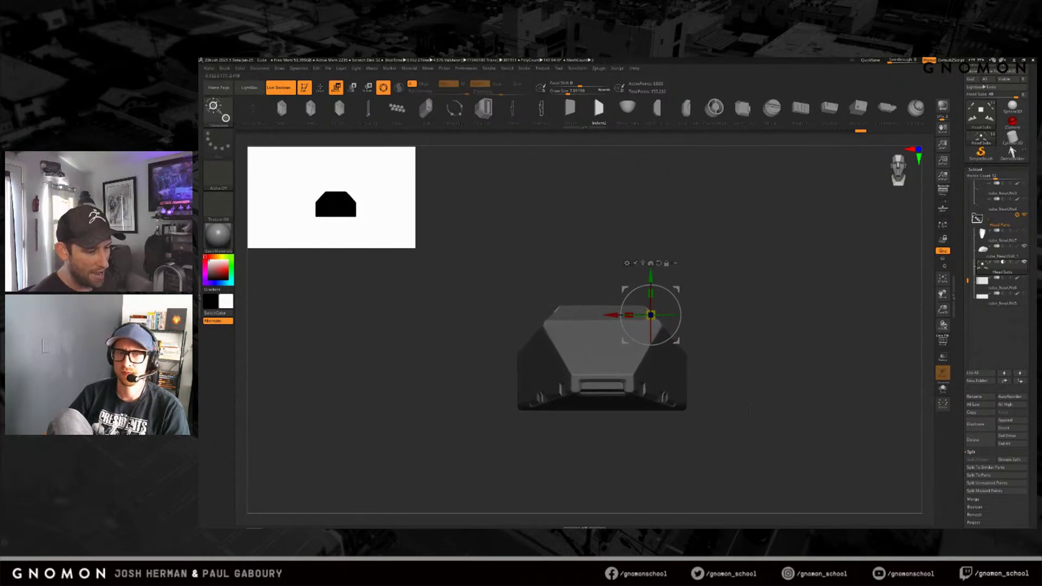
Step: Return to Draw mode and try inserting a bar-shaped part on the head's top front edge
key("q")
mouse_move(750, 412)
left_mouse_down()
mouse_move(593, 309)
mouse_move(618, 362)
left_mouse_up()
left_click_drag(697, 340, 735, 355)
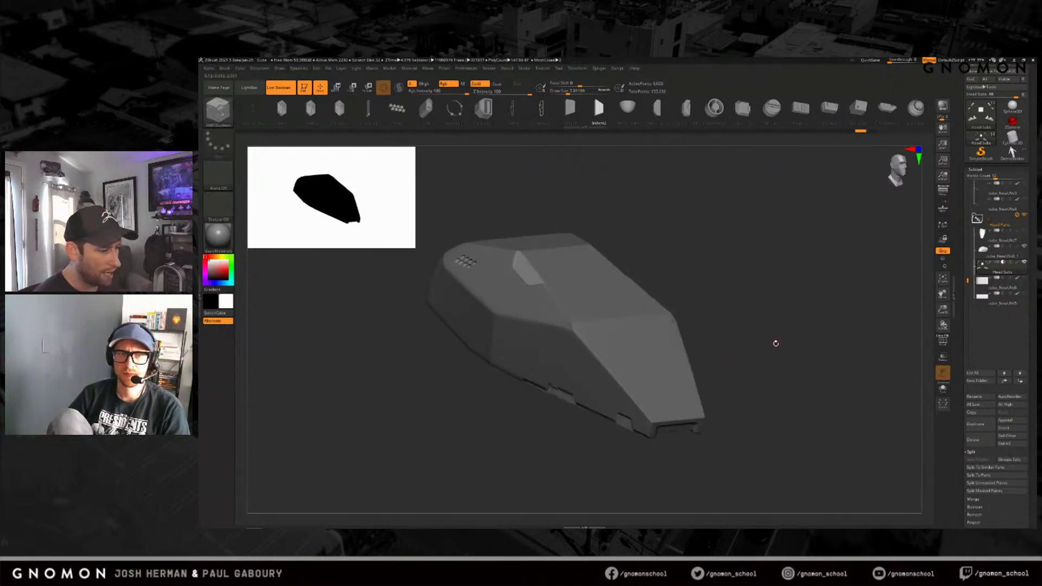
left_click(829, 108)
left_click_drag(634, 323, 636, 354)
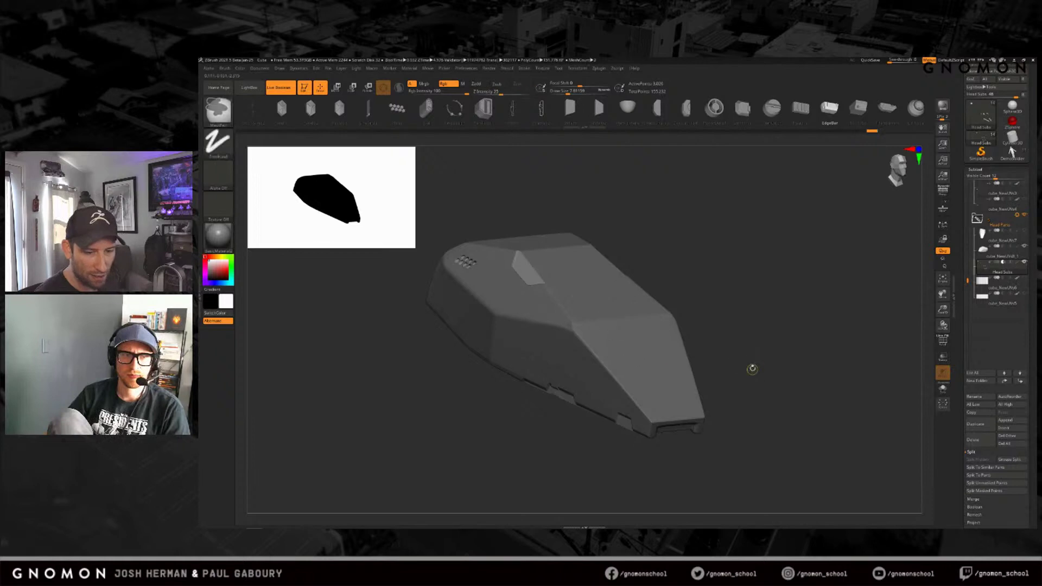
Step: Switch to the IMM Primitives brush with its cube part and stay in Draw mode
key("b")
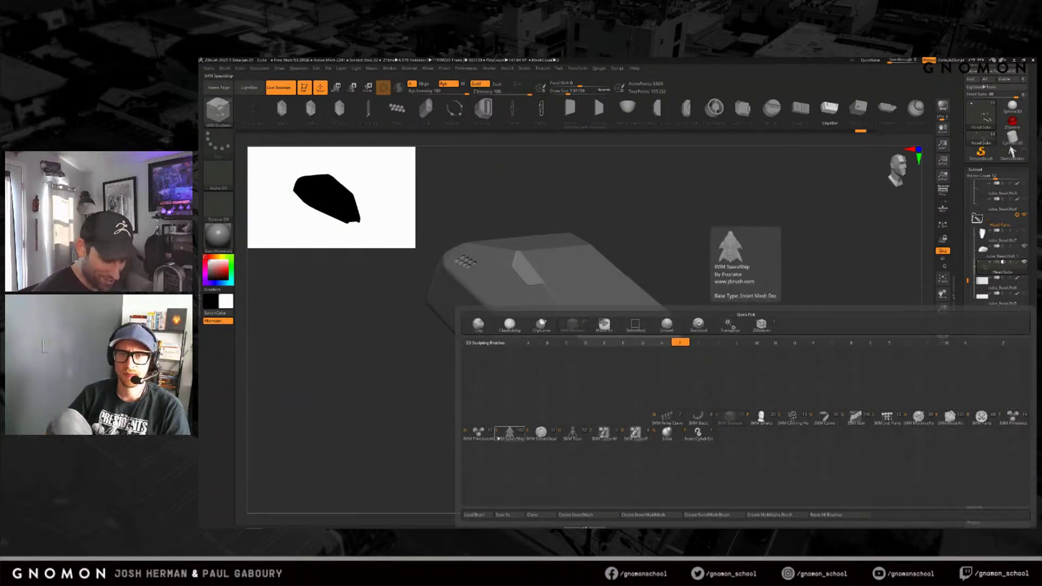
left_click(1013, 418)
mouse_move(775, 337)
left_mouse_down()
mouse_move(698, 299)
mouse_move(775, 389)
left_mouse_up()
key("w")
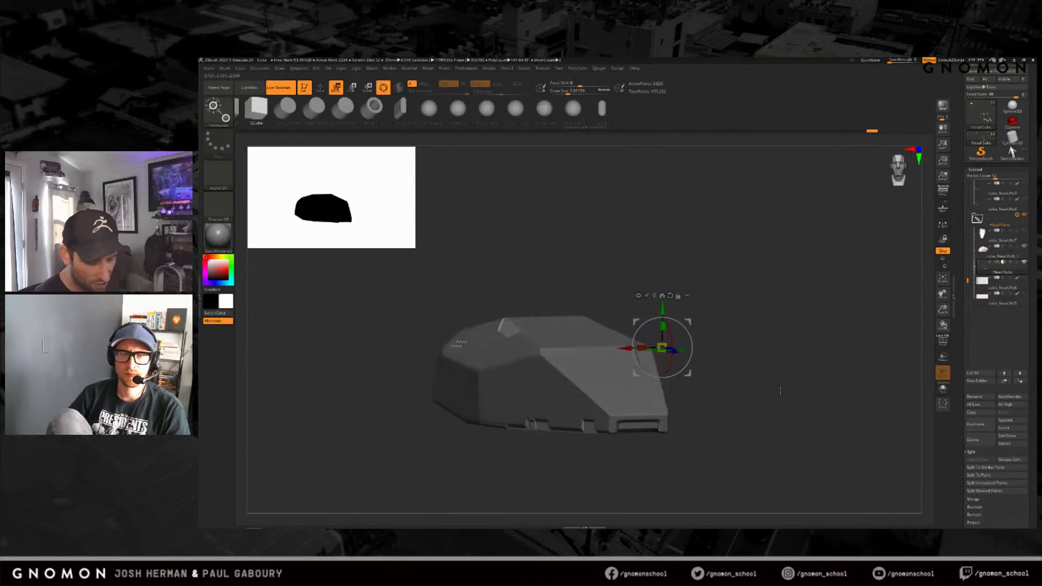
key("q")
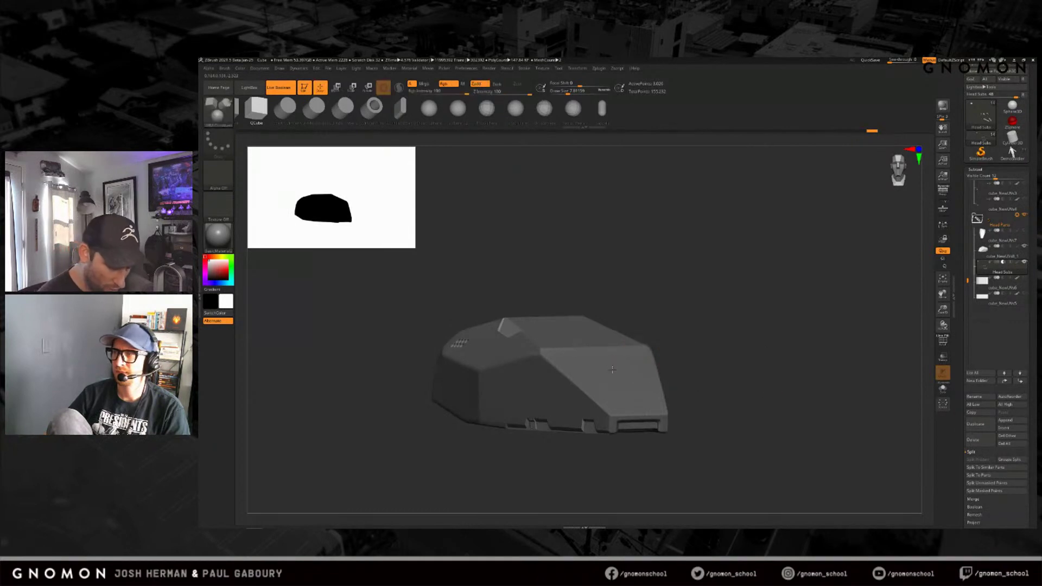
Step: Open the current insert brush's Depth settings to examine how deep inserted parts are embedded
mouse_move(714, 363)
left_mouse_down()
mouse_move(616, 349)
mouse_move(716, 365)
left_mouse_up()
left_click(224, 69)
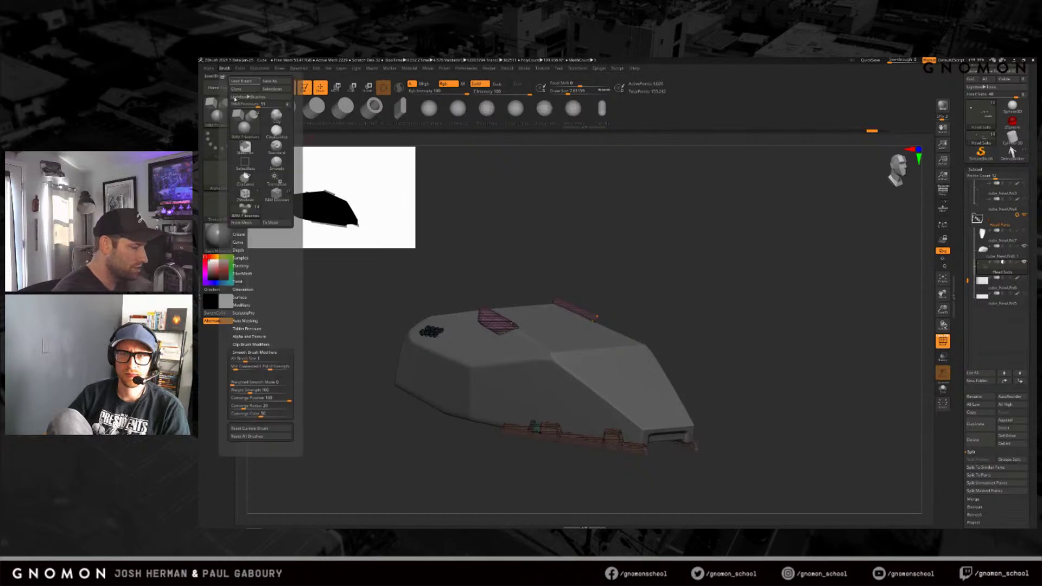
left_click(240, 250)
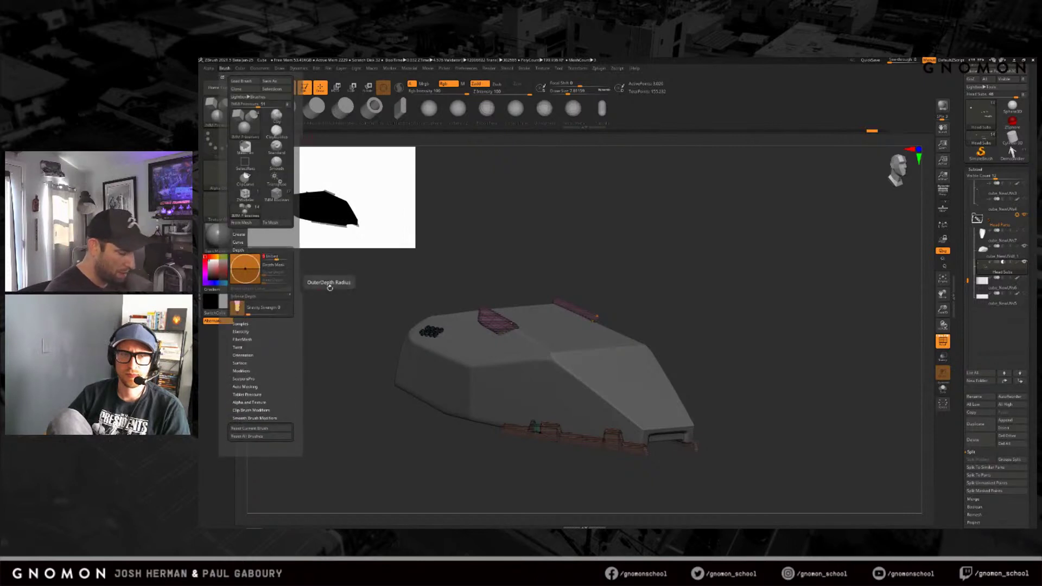
Step: Try inserting a cube part on the head's sloped front surface and check its depth from the side
left_click_drag(633, 375, 651, 383)
left_click_drag(764, 426, 758, 399)
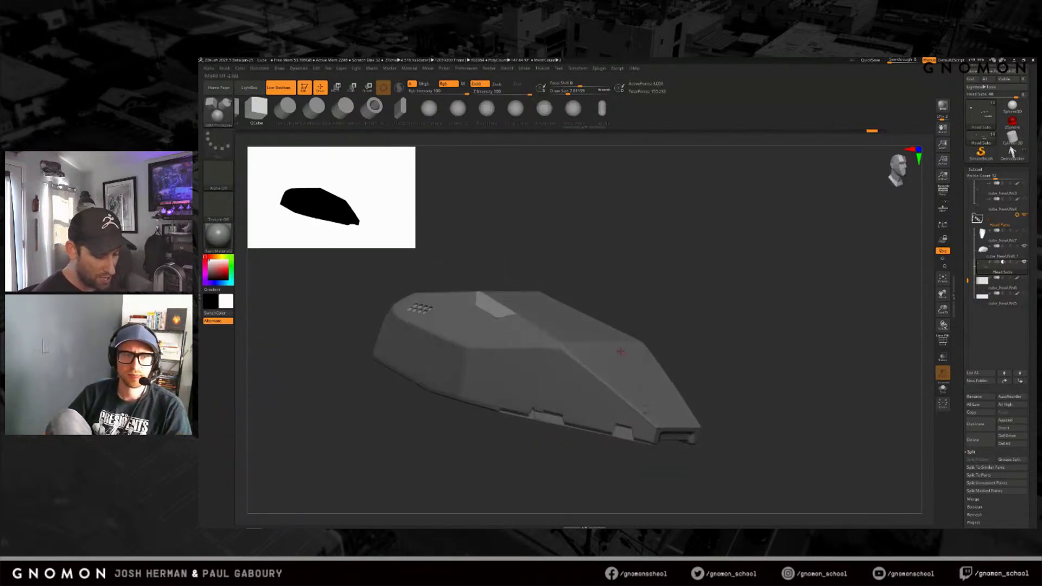
left_click_drag(612, 346, 617, 353)
left_click_drag(741, 406, 759, 400)
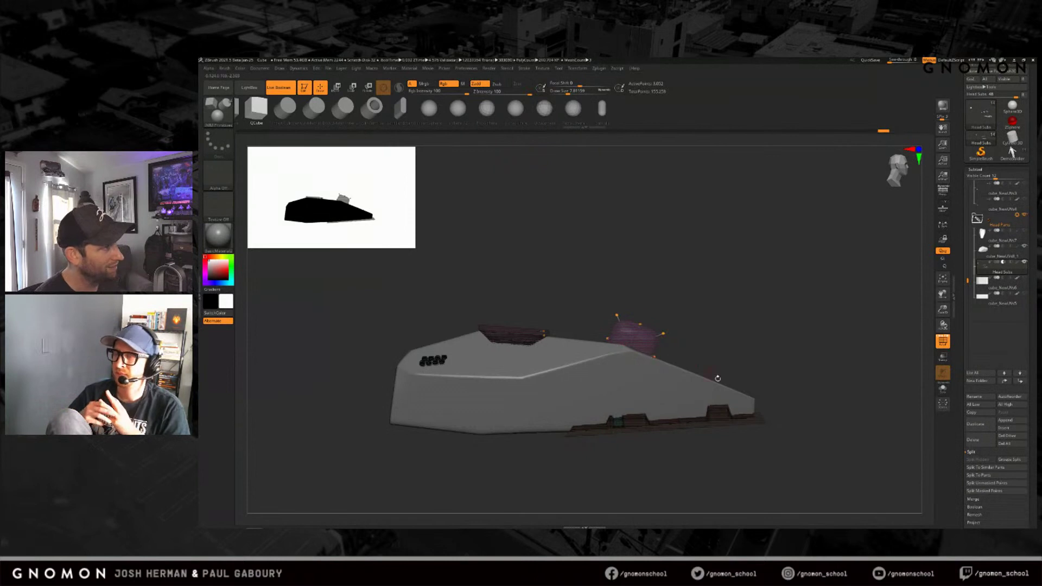
key("w")
left_click_drag(811, 409, 790, 415)
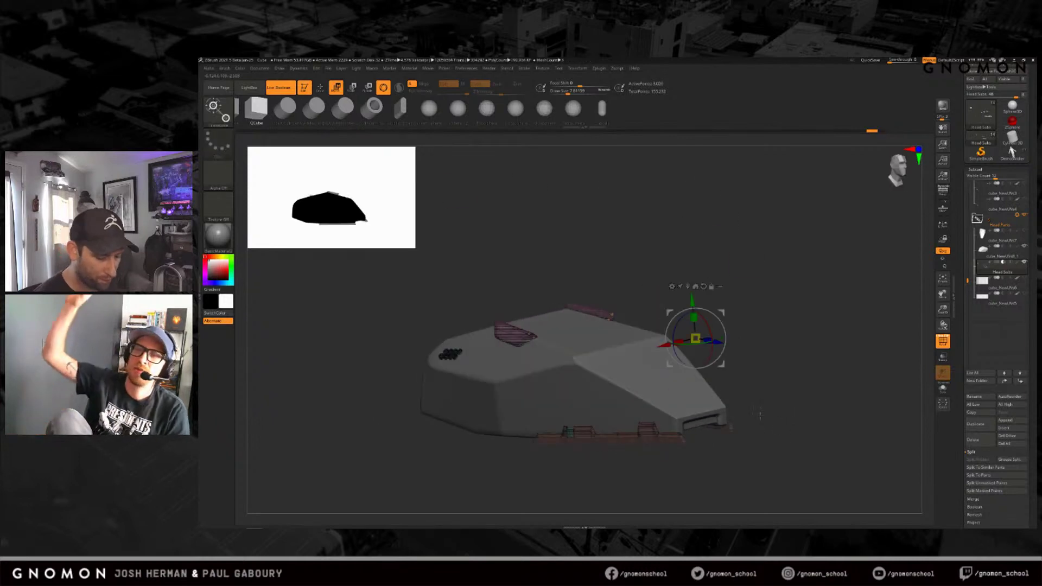
left_click_drag(767, 421, 766, 393, "alt")
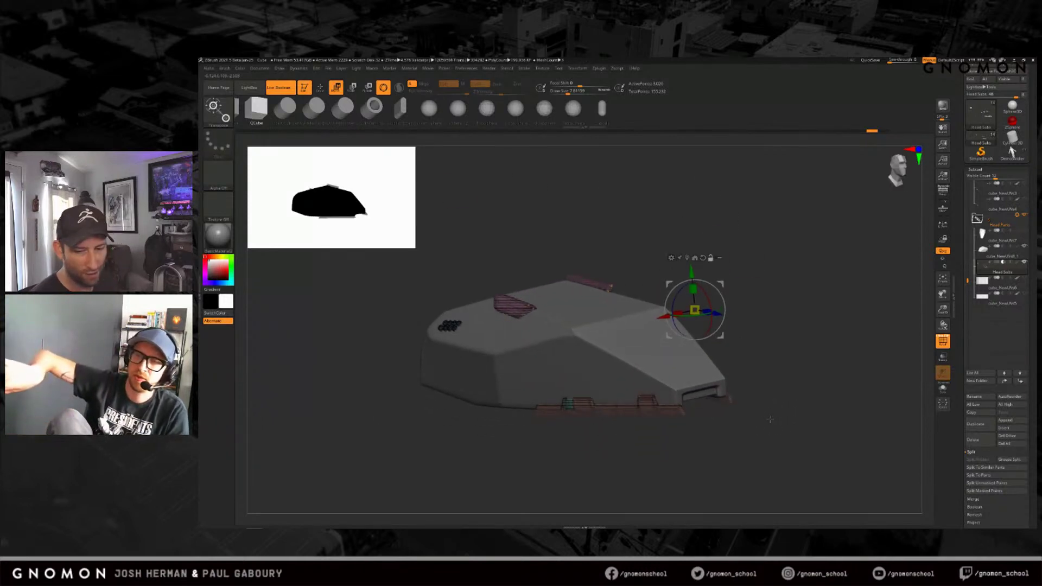
Step: Return to Draw mode, try a larger cube insert on the head's front slope, and undo it
mouse_move(983, 269)
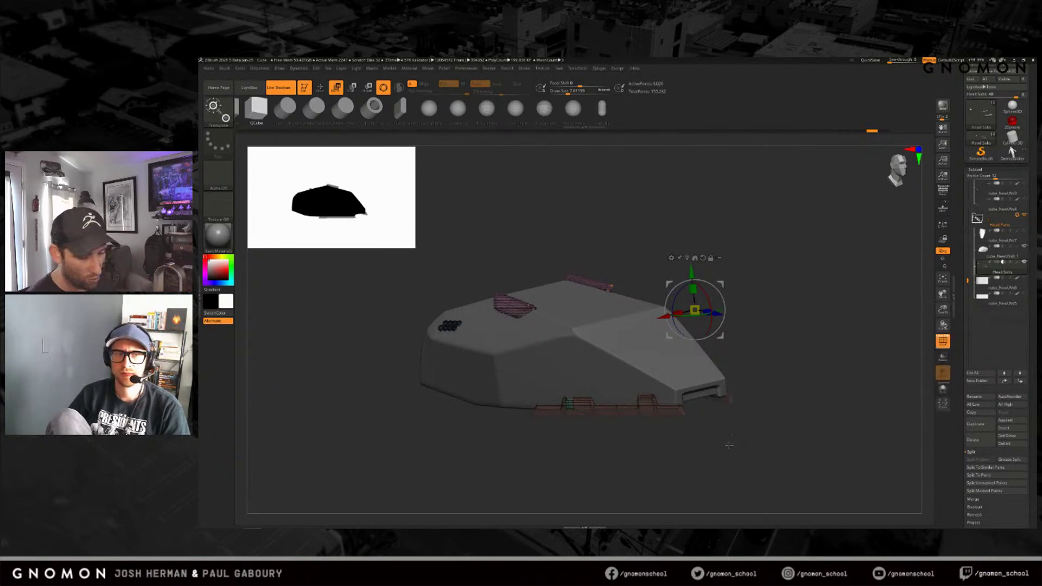
key("q")
left_click(633, 328, "ctrl+shift")
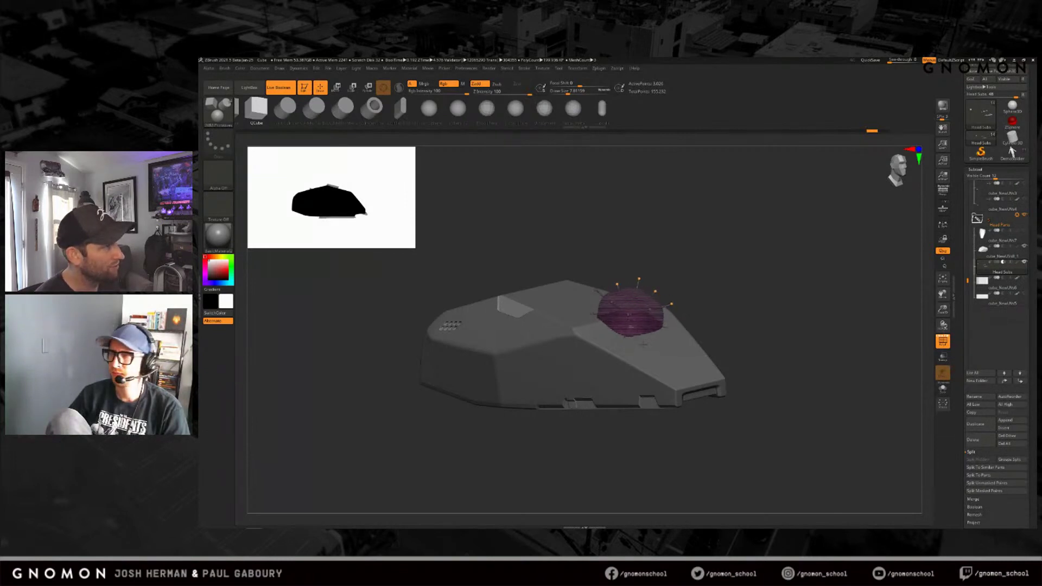
key("ctrl+z")
Step: Try a smaller cube insert near the upper edge of the front slope, inspect it, and undo it
left_click_drag(721, 309, 726, 325)
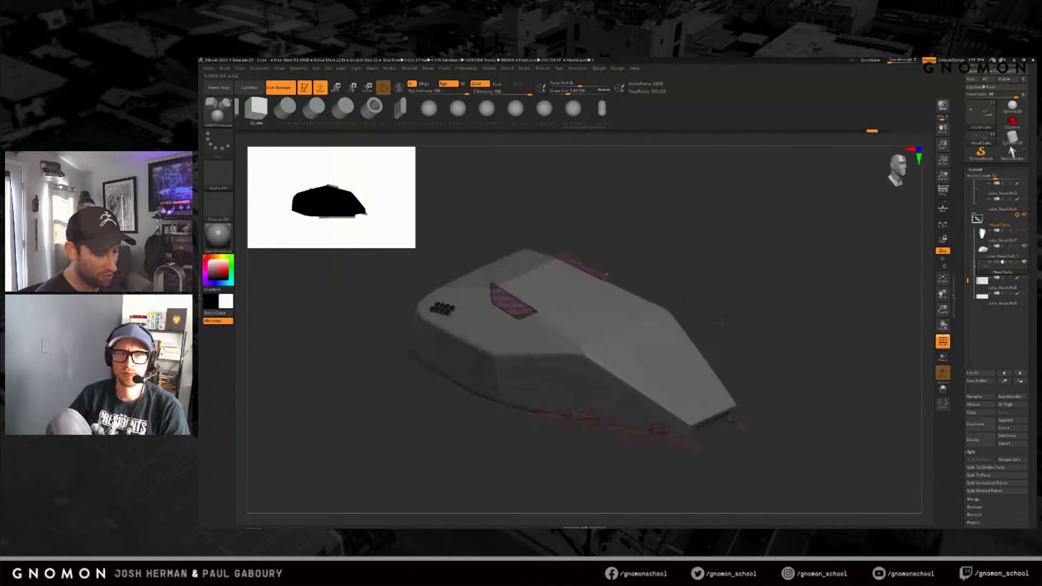
left_click_drag(623, 315, 629, 324)
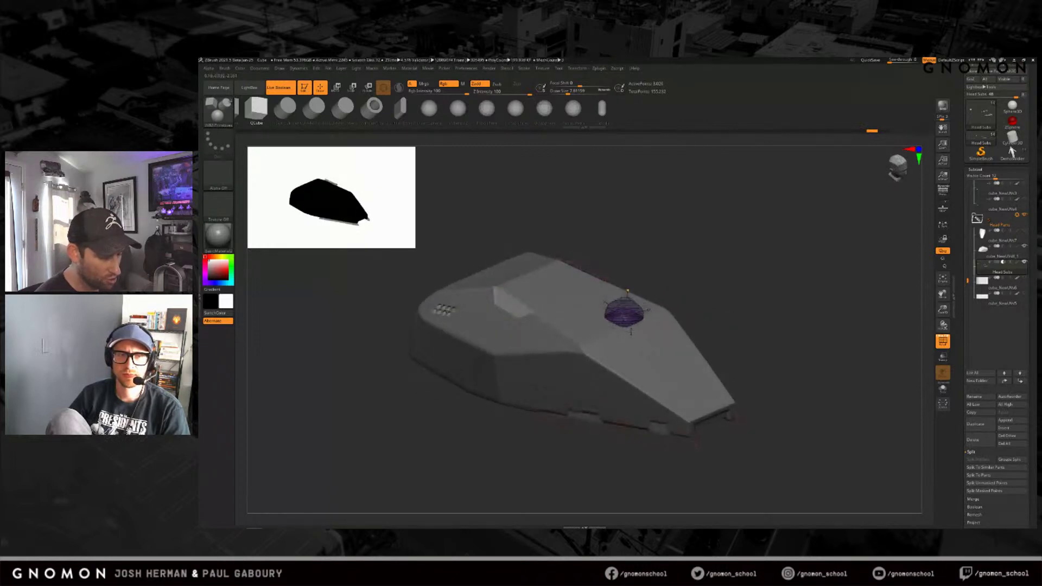
left_click_drag(632, 334, 640, 356)
mouse_move(759, 384)
left_mouse_down()
mouse_move(668, 384)
mouse_move(758, 381)
mouse_move(728, 409)
mouse_move(764, 384)
mouse_move(728, 379)
mouse_move(736, 398)
left_mouse_up()
key("shift+f")
key("ctrl+z")
Step: Switch to the IMM Boolean insert brush
key("b")
key("i")
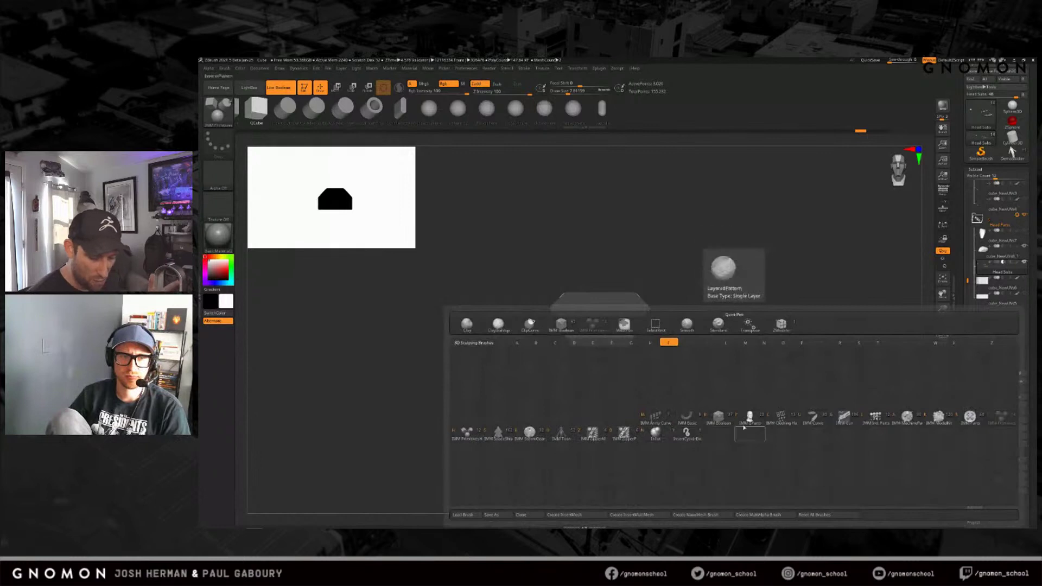
left_click(718, 419)
Step: Try a round cutter part on the side of the head and undo it
left_click_drag(739, 384, 601, 349)
key("Right")
key("Right")
key("Right")
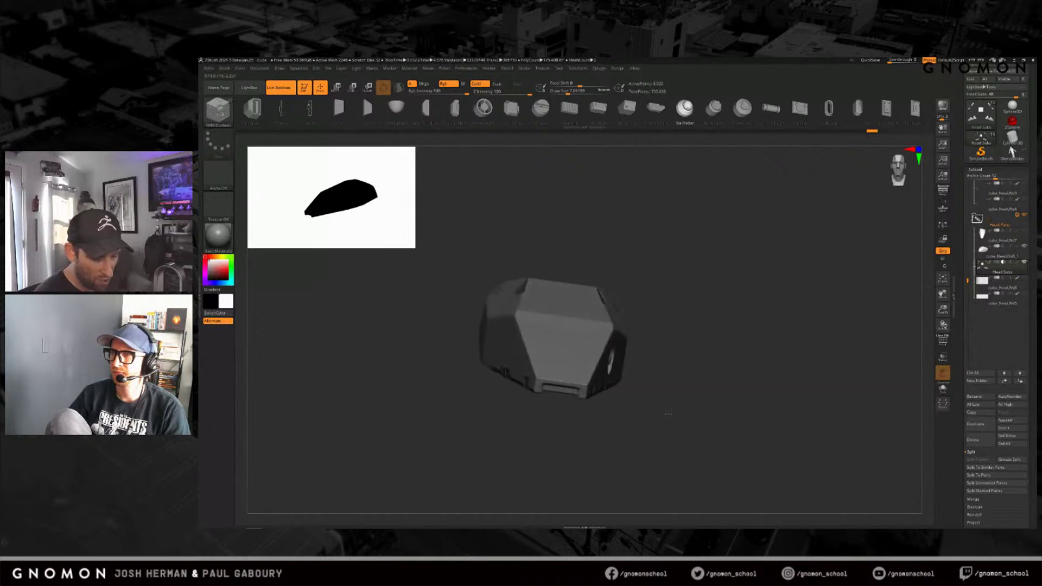
key("ctrl+z")
Step: Try inserting a ball-and-socket cutter into the head's side in a side view and inspect its depth
left_click_drag(648, 420, 642, 419)
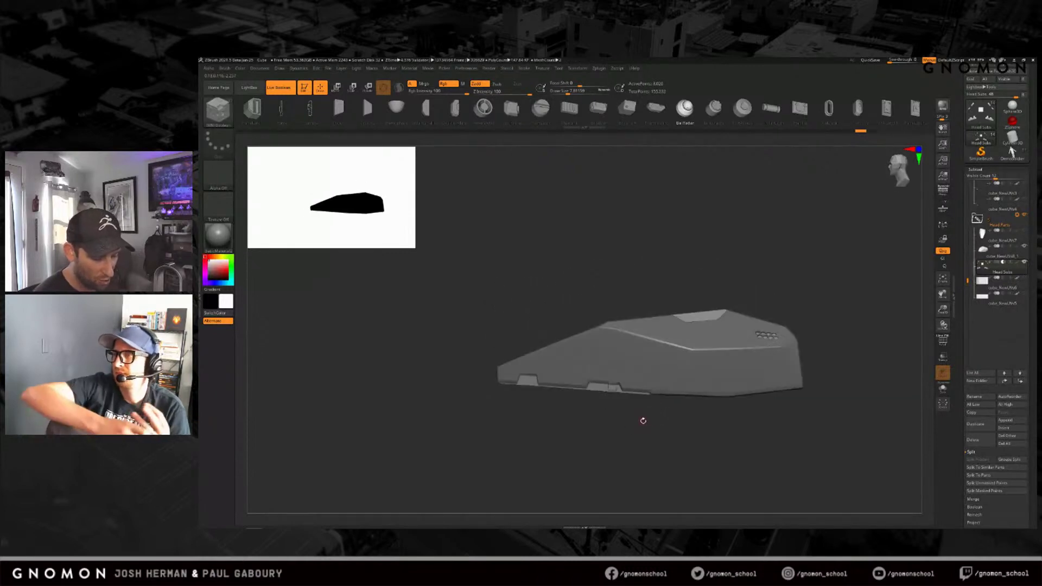
key("w")
key("q")
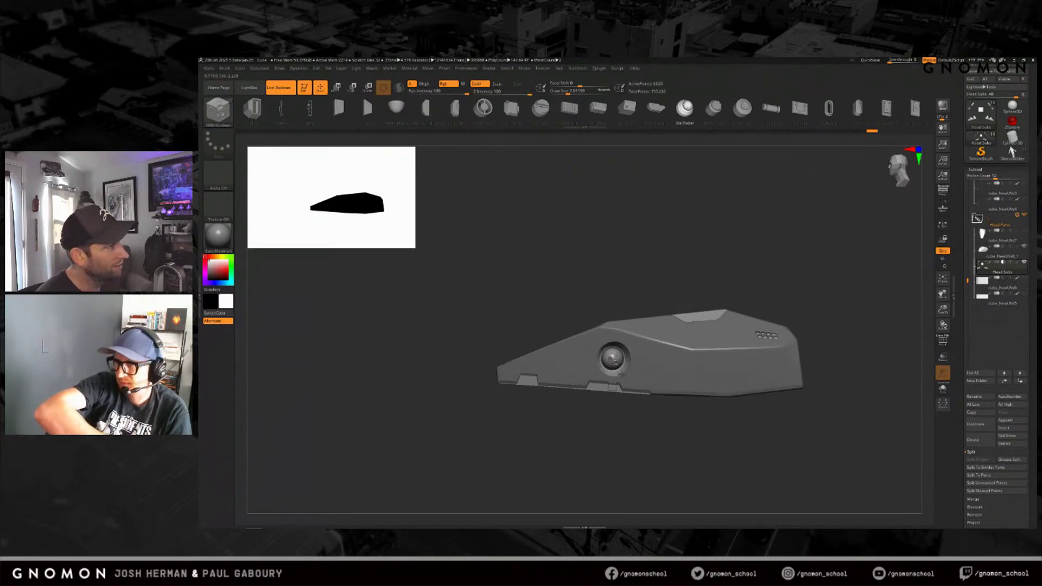
left_click_drag(722, 423, 698, 392)
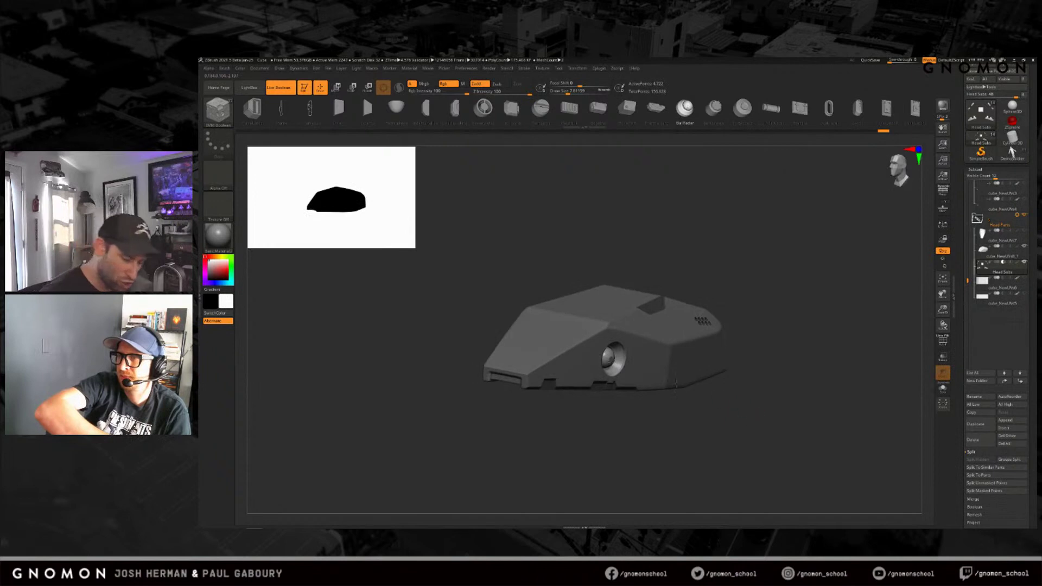
left_click(613, 364, "ctrl+shift")
left_click_drag(759, 426, 668, 428)
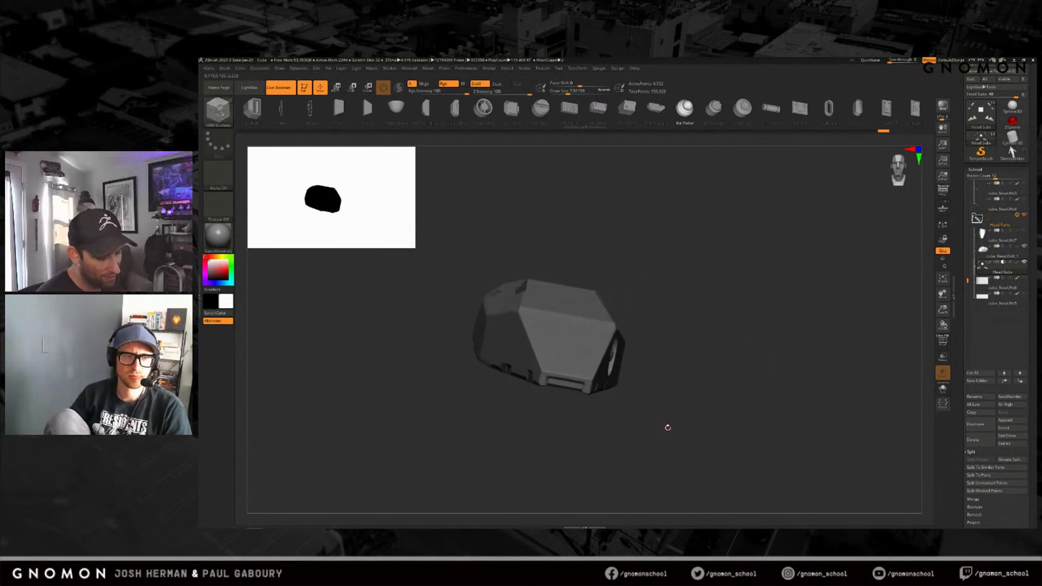
Step: Undo the ball-and-socket cutter and try a smaller round part at the same spot on the head's side
key("ctrl+z")
key("ctrl+z")
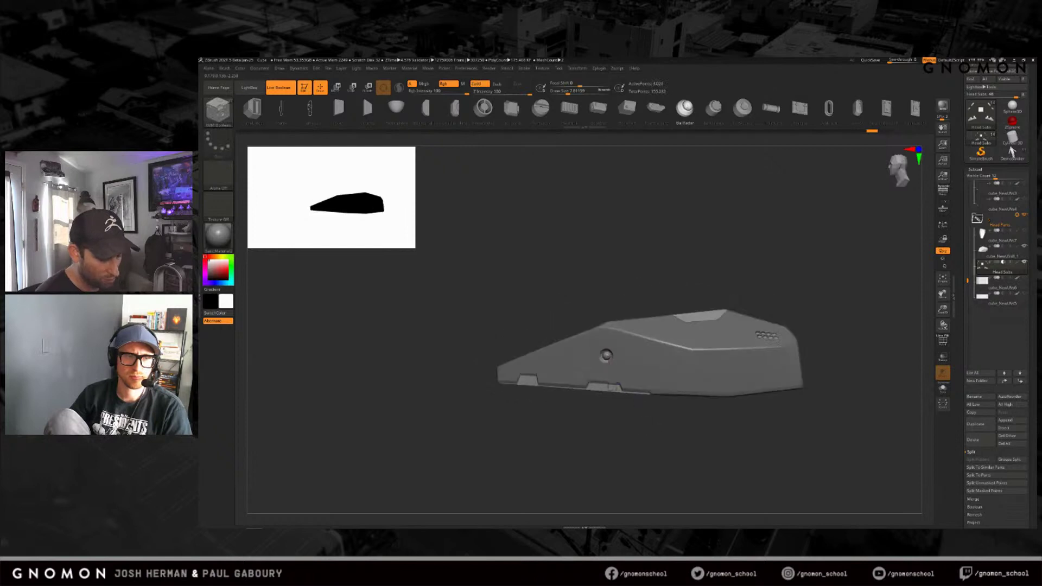
mouse_move(628, 418)
left_mouse_down()
mouse_move(644, 434)
mouse_move(638, 427)
left_mouse_up()
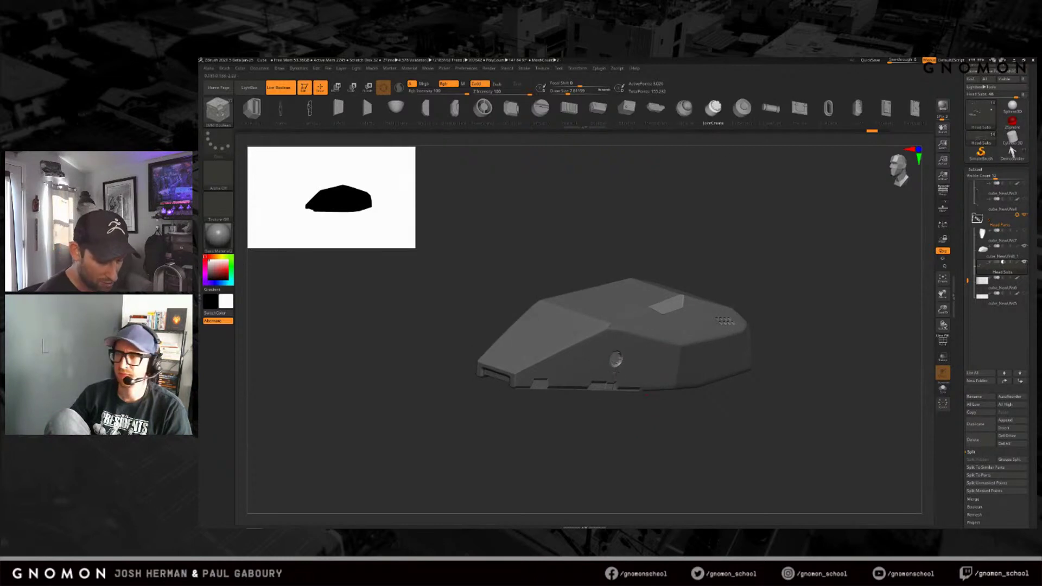
left_click_drag(628, 421, 651, 428)
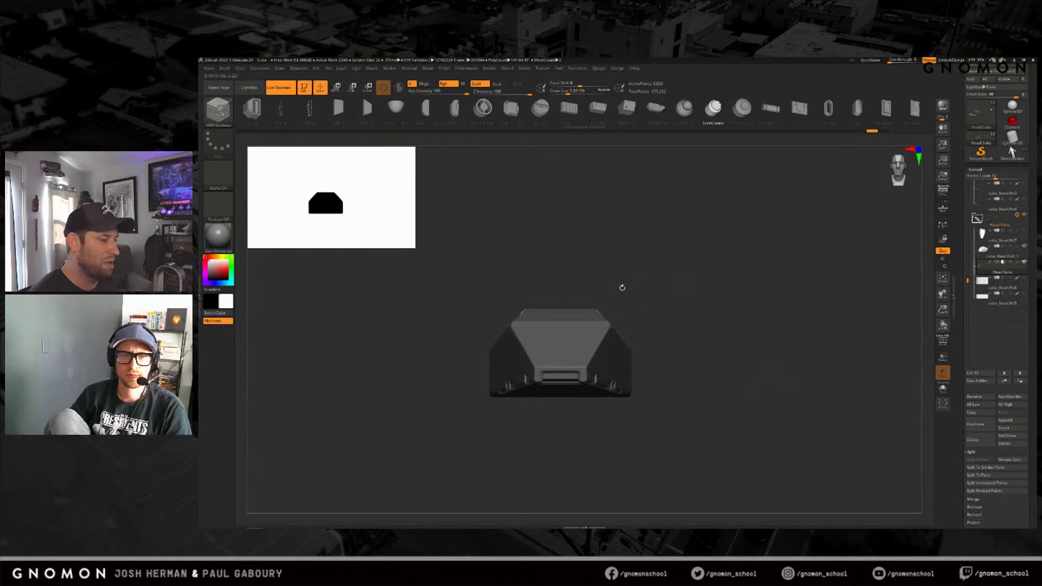
Step: Choose the tapered plate part and insert it as a cutter on the centre of the head's front slope
left_click(368, 109)
left_click_drag(554, 236, 577, 323)
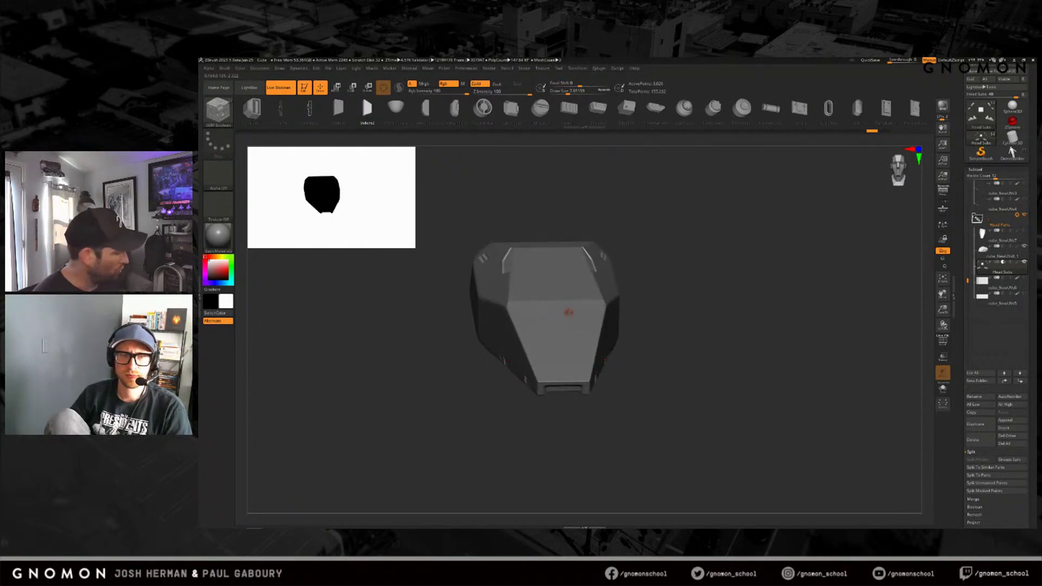
left_click_drag(568, 312, 578, 315)
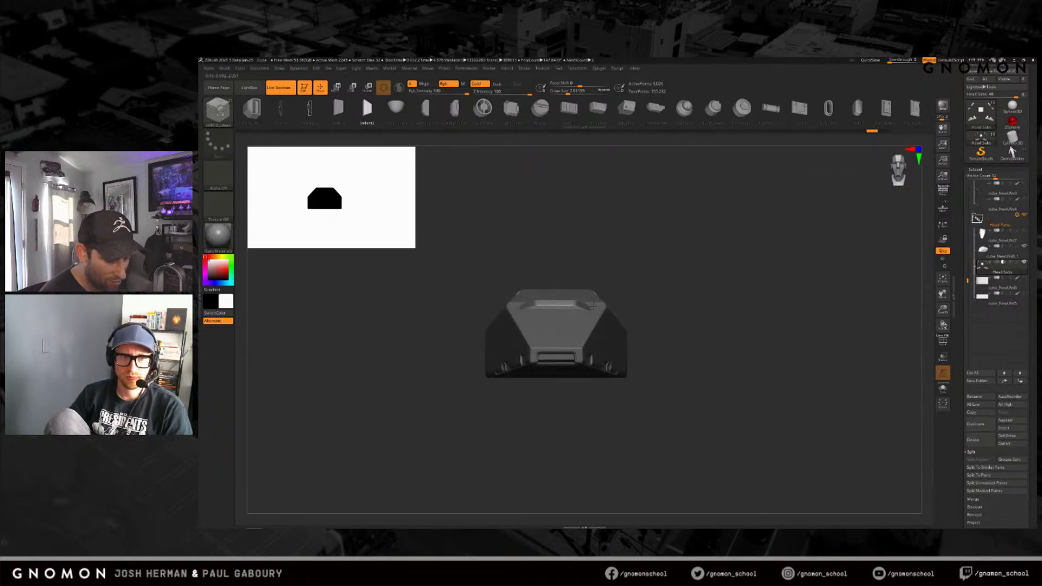
left_click_drag(651, 298, 651, 402)
Step: Stretch the tapered cutter lengthwise along the front slope with the transform gizmo and return to Draw mode
key("w")
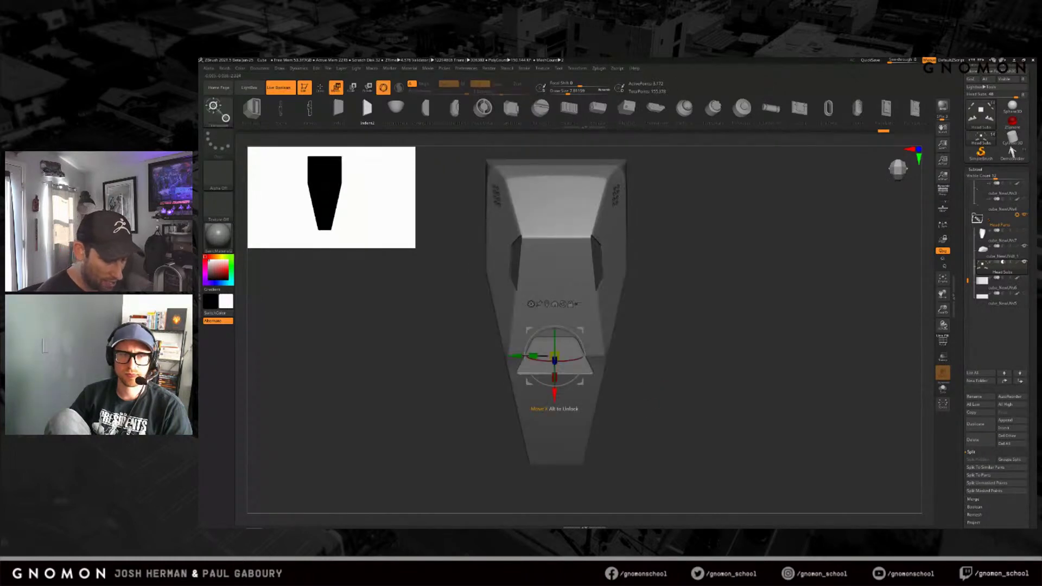
left_click_drag(554, 363, 554, 402)
right_click_drag(593, 292, 567, 251)
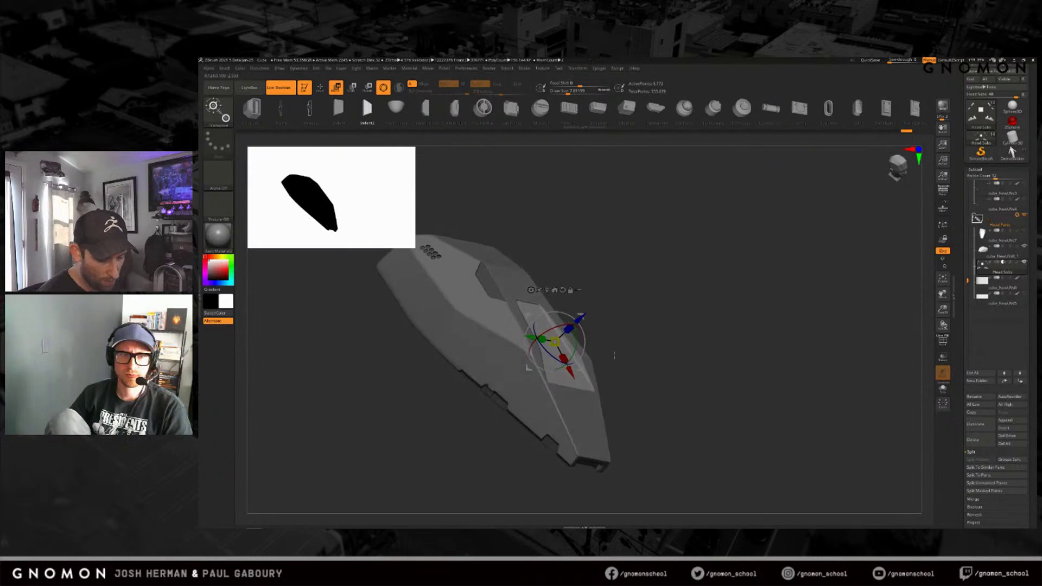
left_click_drag(580, 319, 580, 319)
mouse_move(623, 344)
right_mouse_down()
mouse_move(654, 379)
mouse_move(645, 428)
mouse_move(662, 442)
right_mouse_up()
key("q")
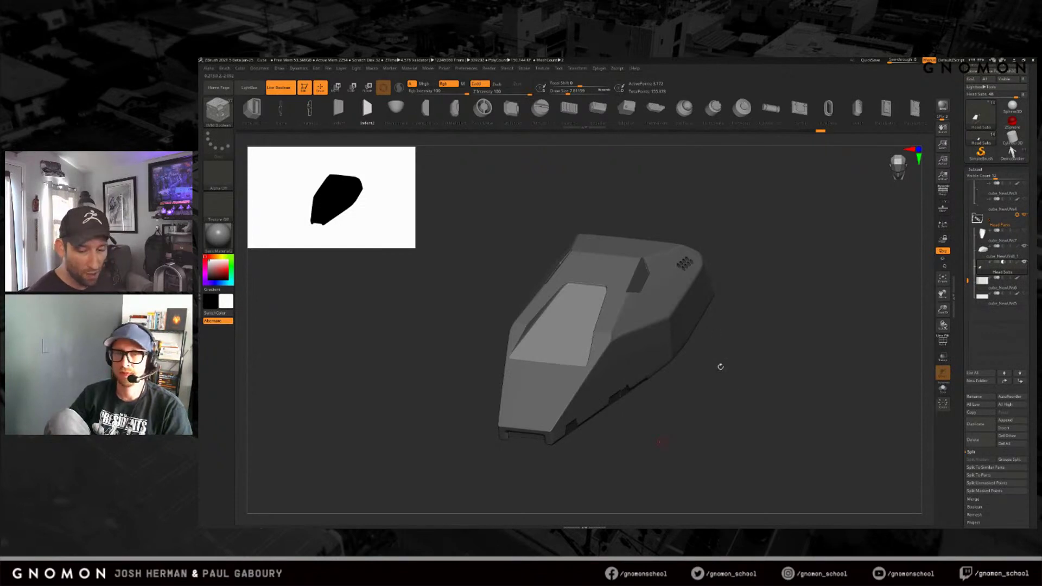
Step: Isolate the cutter subtool with its polygon wireframe shown and frame the tapered cutter's underside
left_click_drag(886, 399, 861, 396)
left_click(943, 389)
left_click_drag(782, 402, 728, 384)
key("shift+f")
right_click_drag(722, 394, 711, 451, "ctrl")
right_click_drag(591, 377, 822, 321, "alt")
right_click_drag(580, 374, 759, 324, "alt")
right_click_drag(518, 382, 562, 321, "alt")
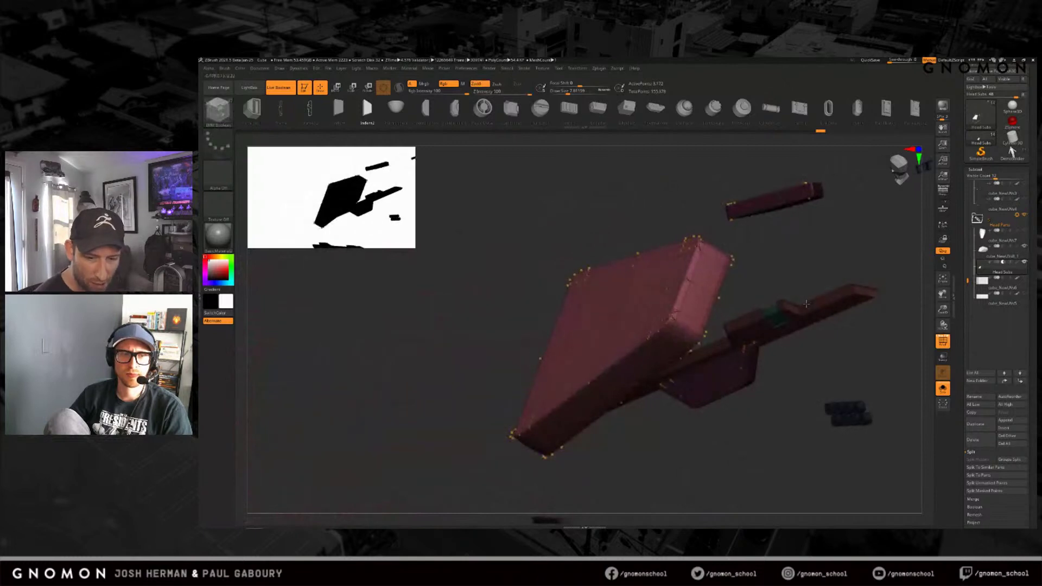
Step: Turn off dynamic subdivision on the isolated cutter subtool
left_click(944, 227)
right_click_drag(789, 289, 737, 307, "alt")
left_click(948, 220)
right_click_drag(776, 370, 749, 375, "alt")
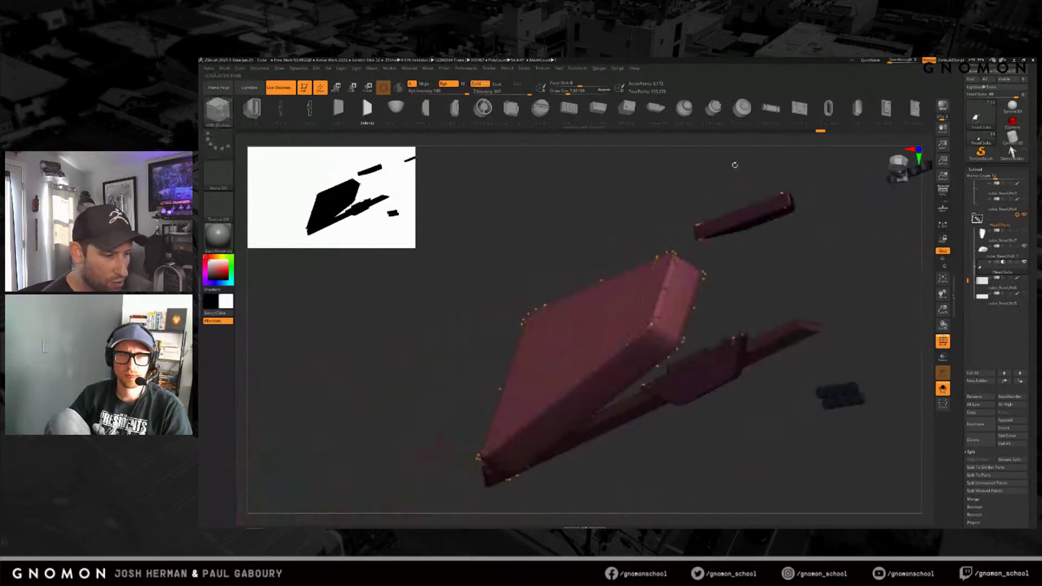
left_click(580, 69)
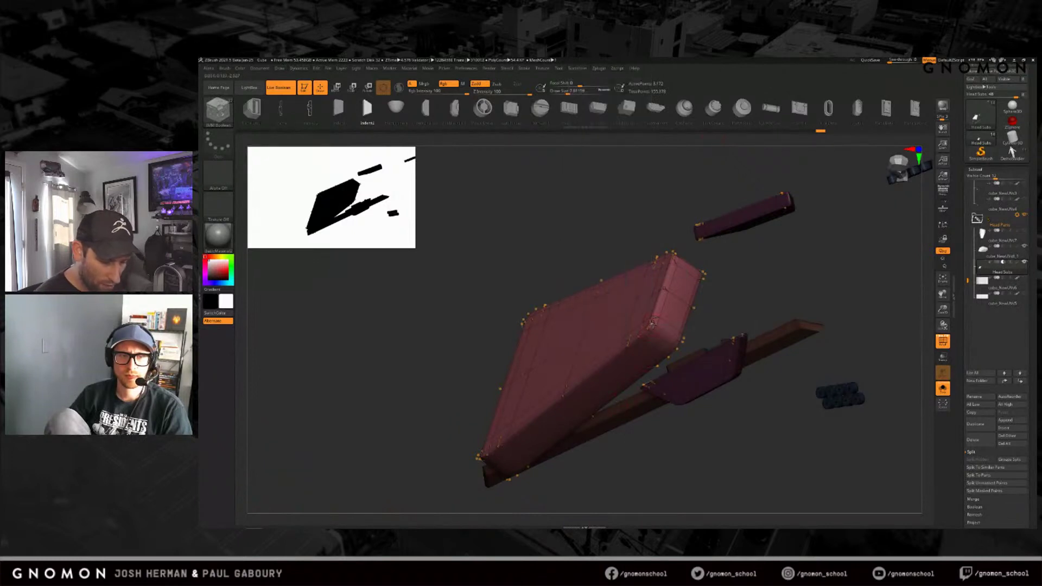
right_click_drag(653, 324, 639, 329, "alt")
key("shift+d")
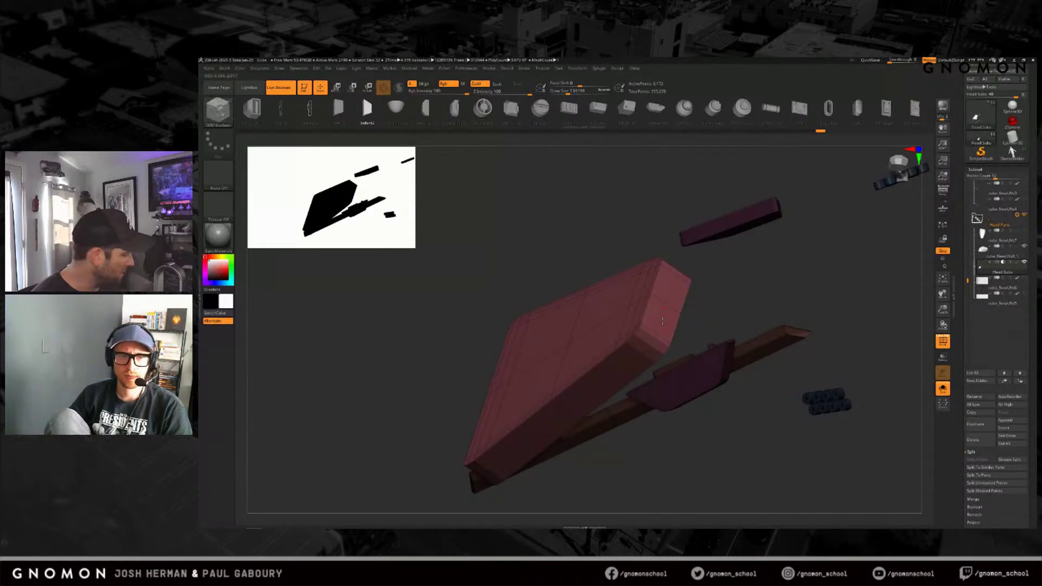
Step: Switch to the ZModeler brush and mark the polygons on the tapered cutter's end face
key("b")
key("z")
key("m")
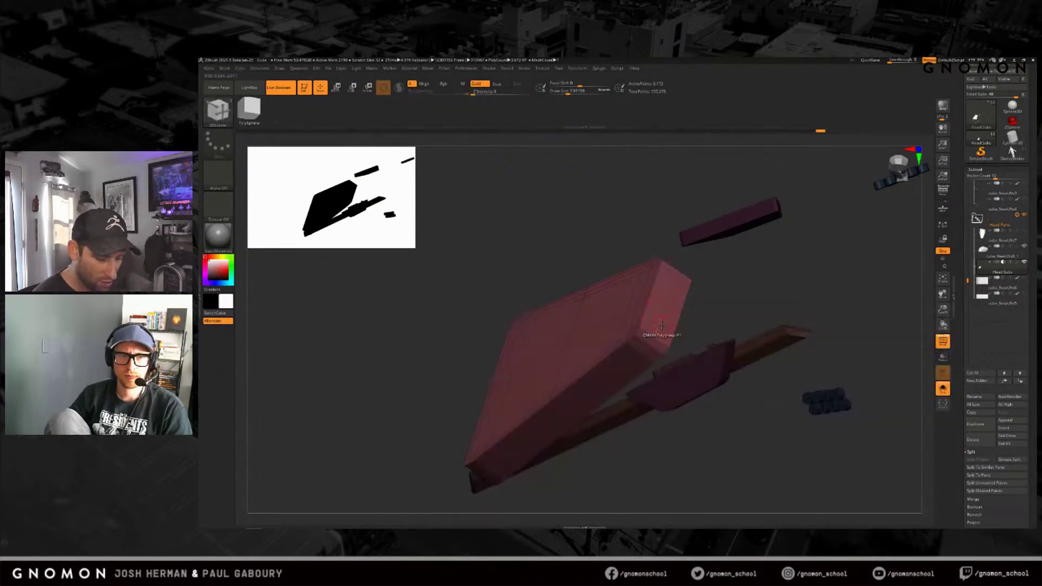
right_click_drag(672, 310, 662, 279)
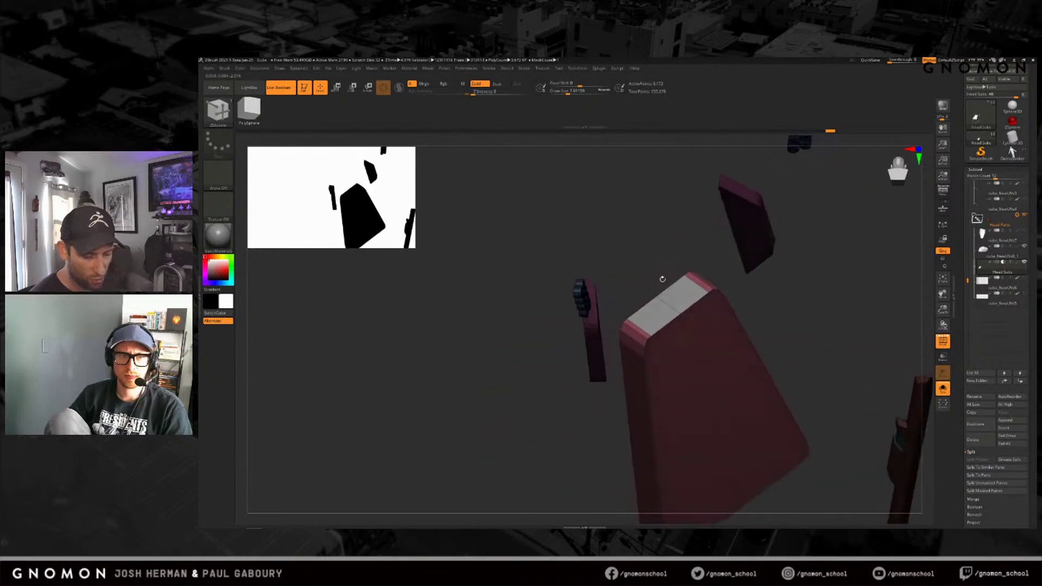
right_click_drag(694, 301, 672, 296)
Step: Extrude the marked end polygons of the tapered cutter into an extra block
key("space")
left_click(579, 341)
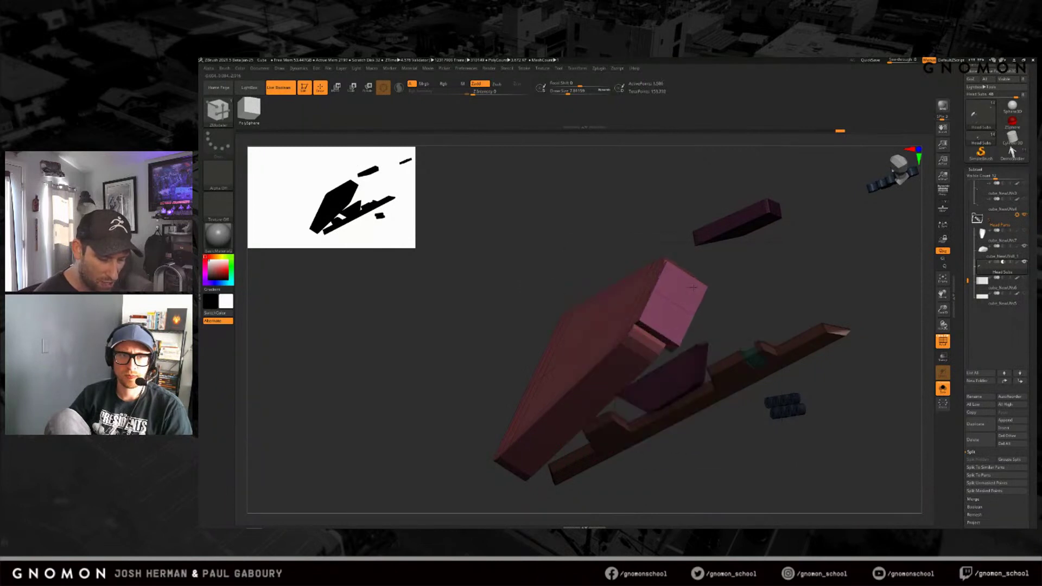
left_click(694, 286)
left_click(695, 286)
left_click(696, 286)
left_click(698, 286)
left_click(699, 286)
Step: Show the whole head again and inspect the extended cutter against its surface
left_click_drag(736, 438, 704, 386)
left_click(942, 387)
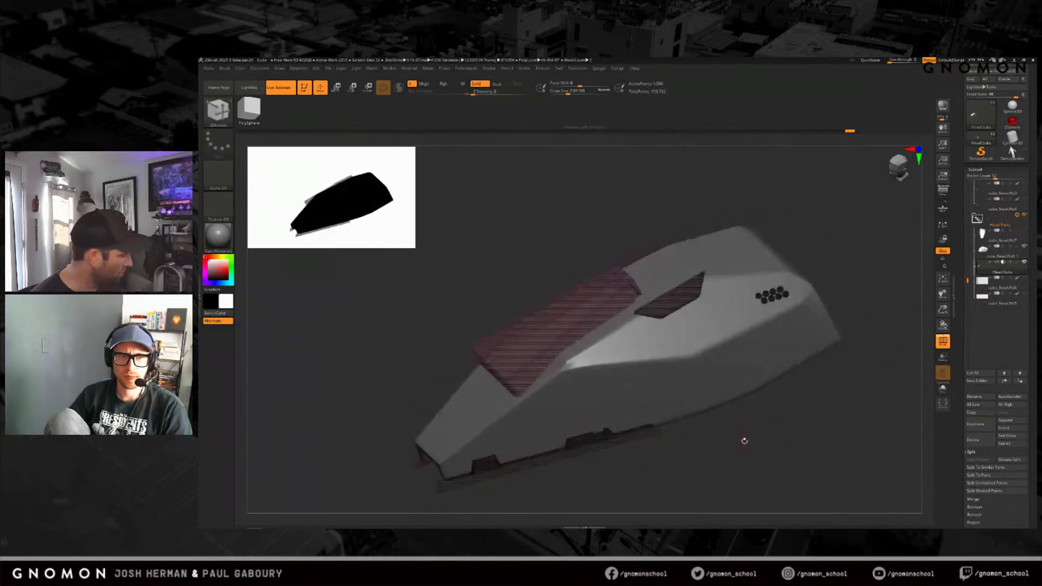
mouse_move(744, 435)
left_mouse_down()
mouse_move(756, 441)
mouse_move(750, 463)
mouse_move(739, 421)
mouse_move(802, 395)
mouse_move(669, 384)
mouse_move(646, 347)
left_mouse_up()
Step: Clear the dense edge loops from the tapered cutter's body with the ZModeler brush
key("b")
key("z")
key("m")
key("space")
left_click(619, 324)
left_click(615, 306)
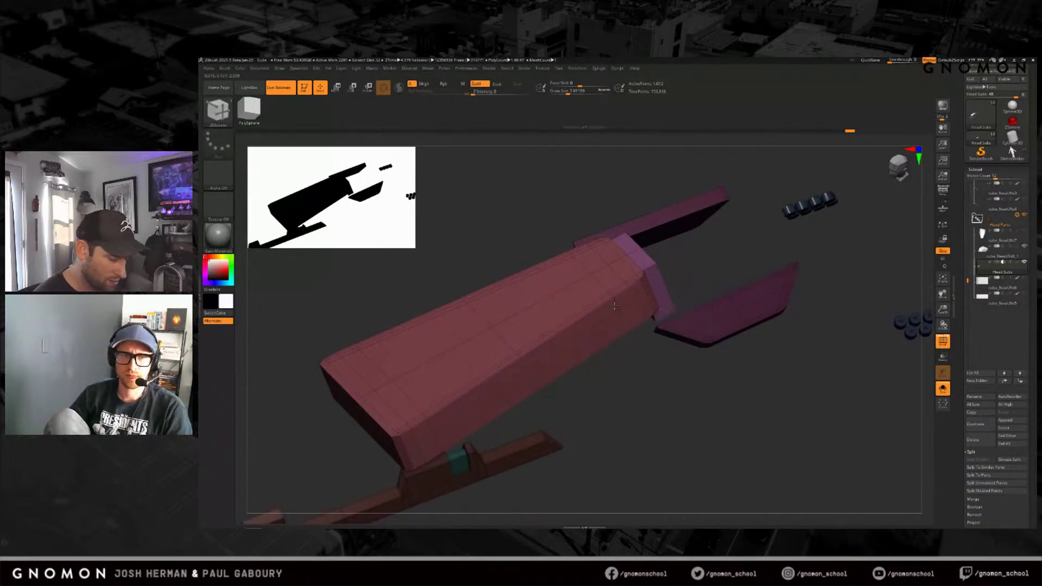
Step: Try to inset the flat top face of the tapered cutter with the ZModeler Inset action on Flat Island
mouse_move(643, 324)
left_mouse_down()
mouse_move(629, 331)
mouse_move(660, 288)
mouse_move(682, 277)
left_mouse_up()
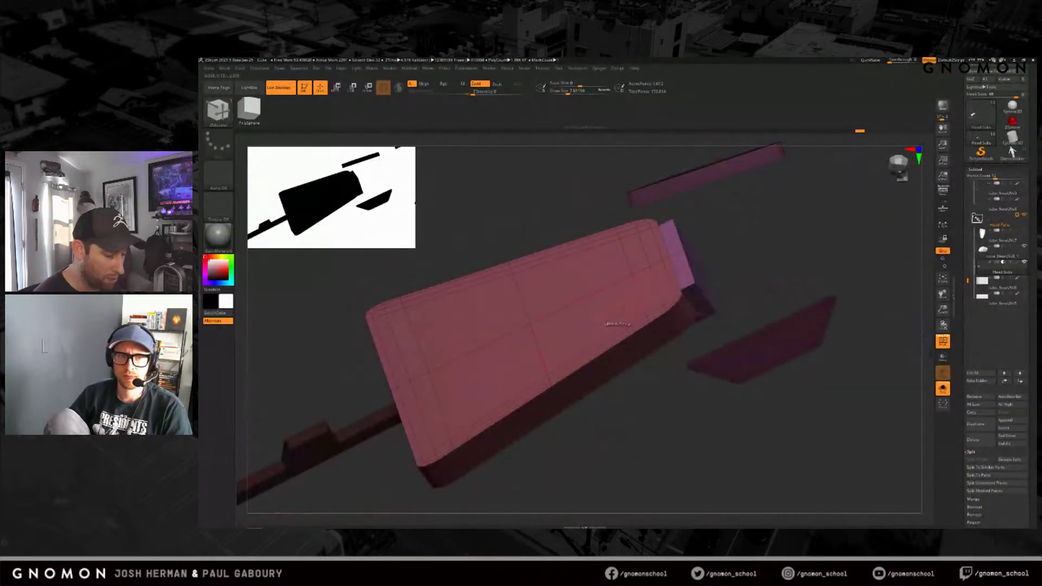
key("space")
left_click(592, 276)
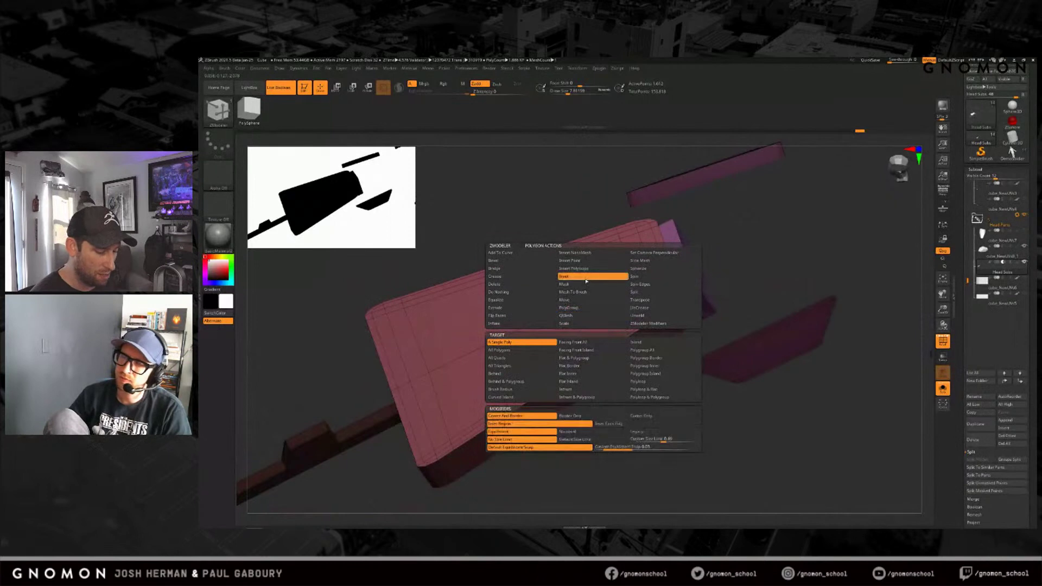
left_click(592, 382)
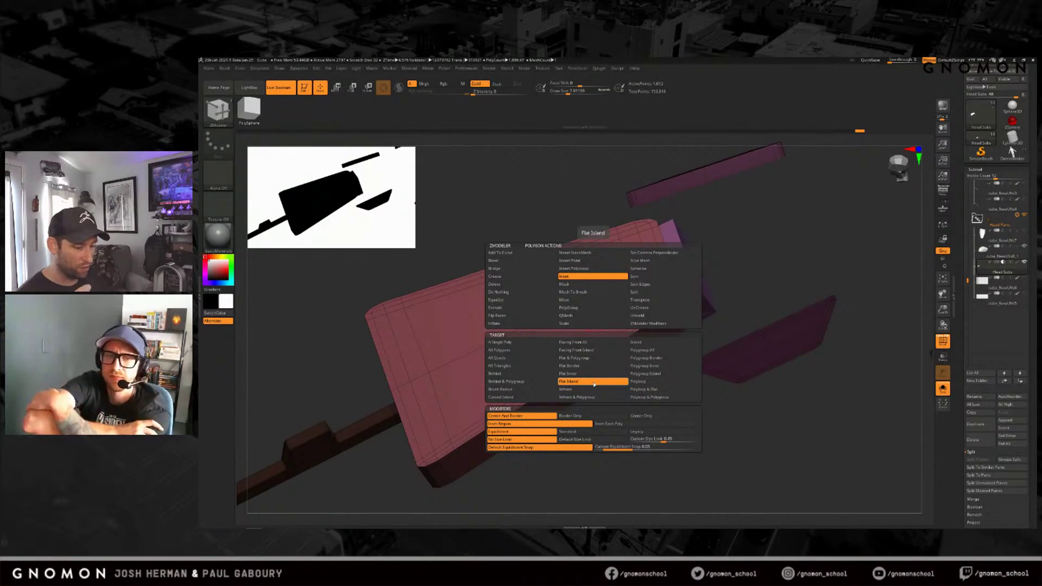
left_click_drag(655, 444, 540, 314)
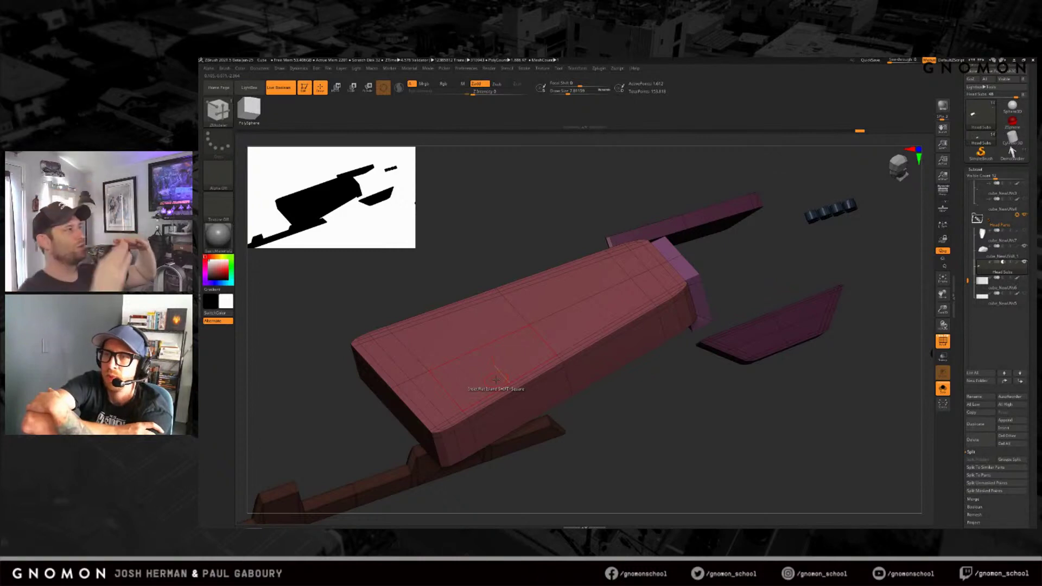
left_click_drag(648, 405, 652, 427)
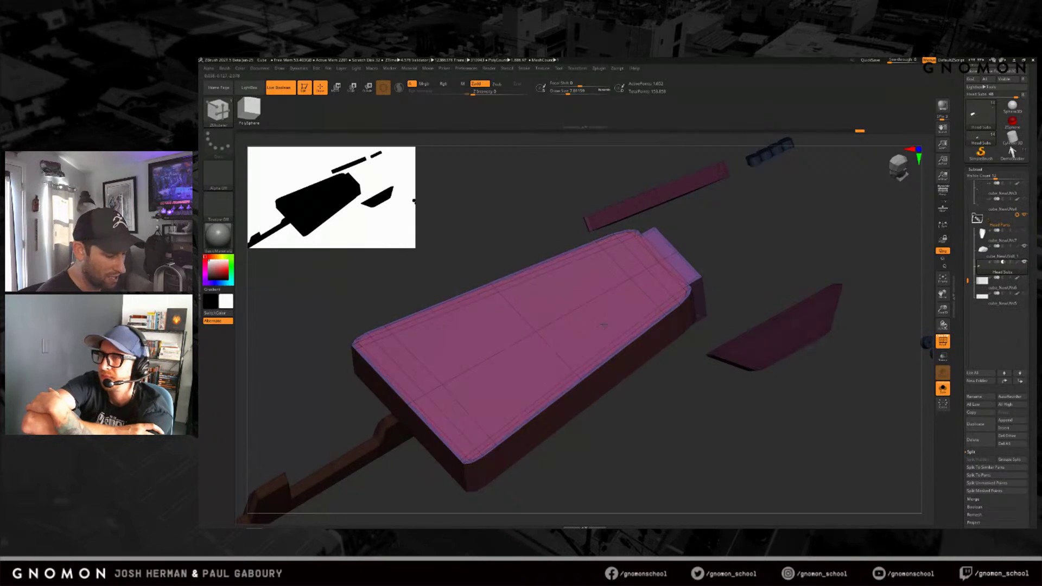
left_click(603, 325, "alt")
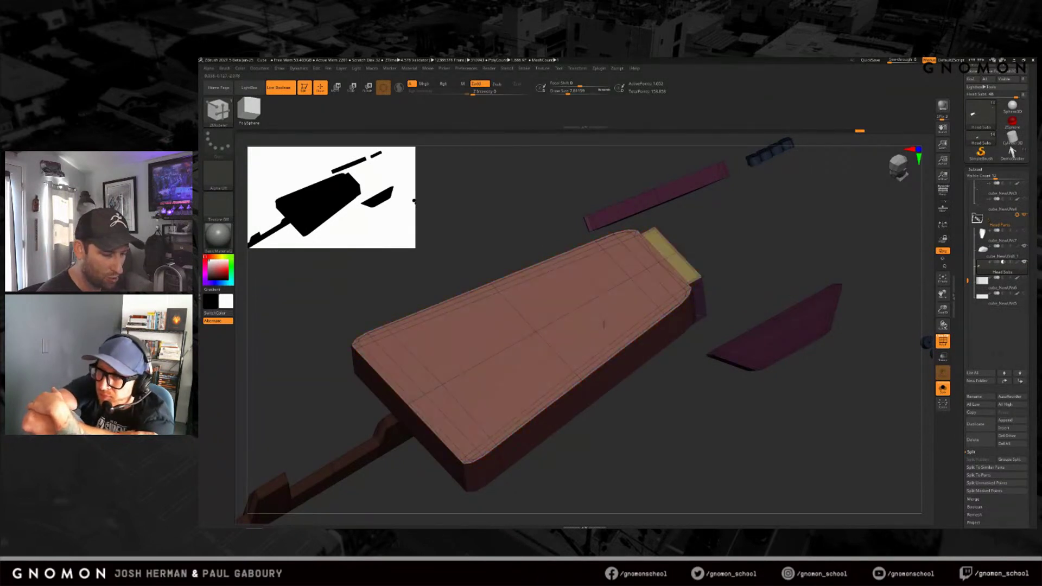
left_click_drag(599, 324, 598, 324)
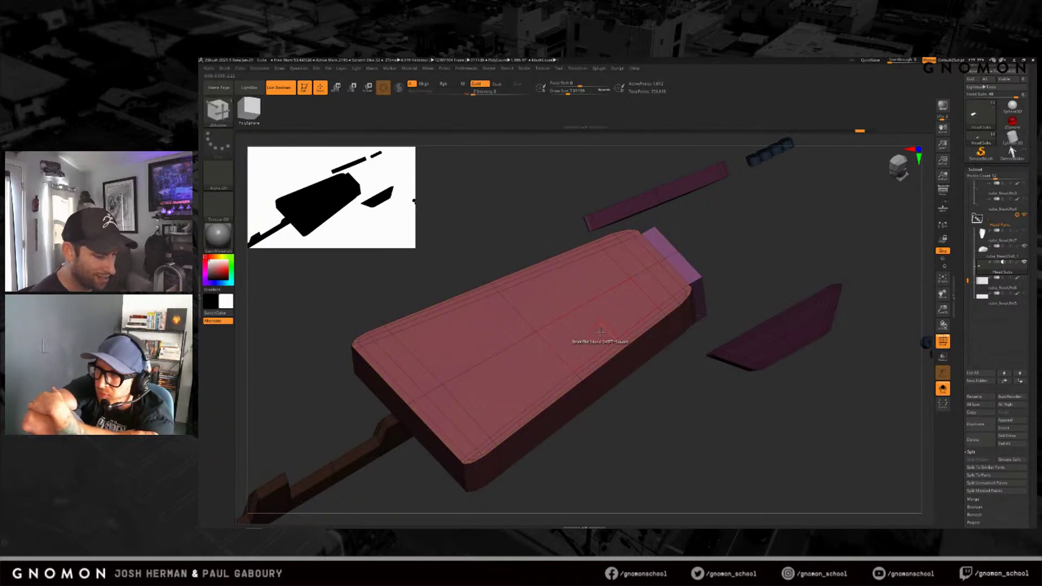
mouse_move(688, 410)
left_mouse_down()
mouse_move(688, 398)
mouse_move(679, 417)
left_mouse_up()
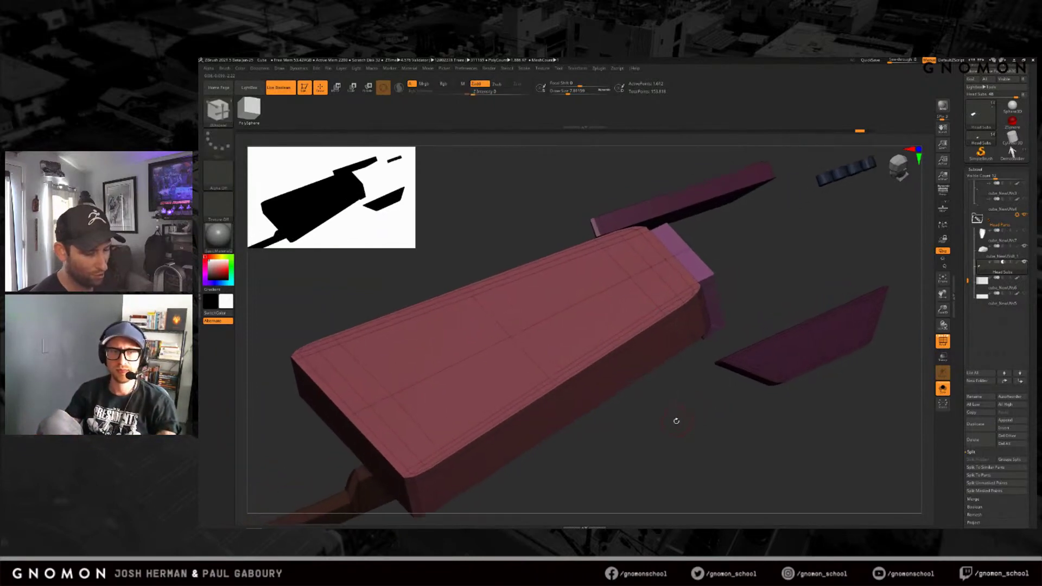
Step: Set the ZModeler polygon action to QMesh on Polygroup and extrude the tapered cutter's side walls outward into a surrounding band
key("space")
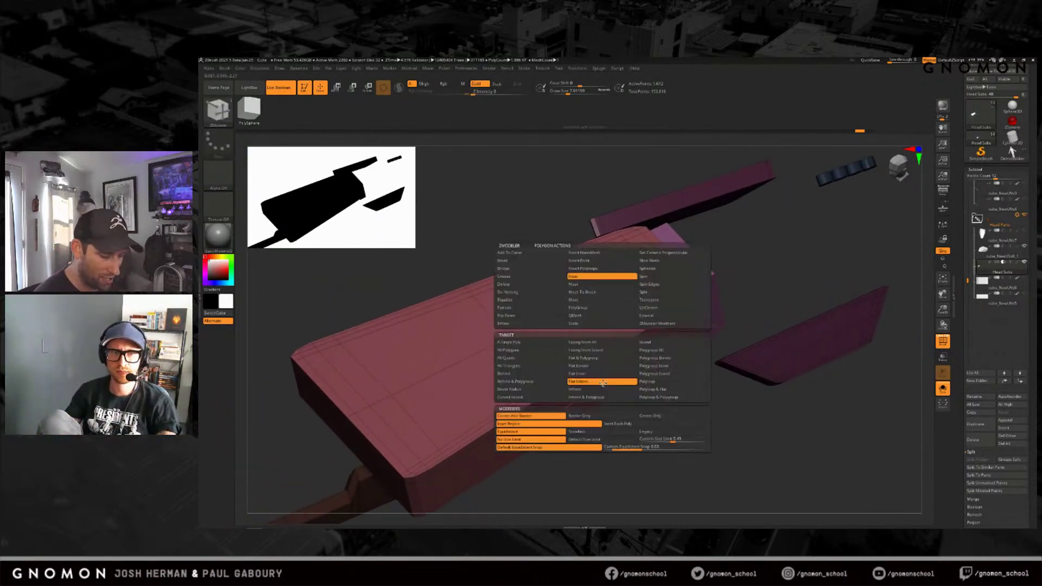
left_click(606, 315)
left_click(665, 382)
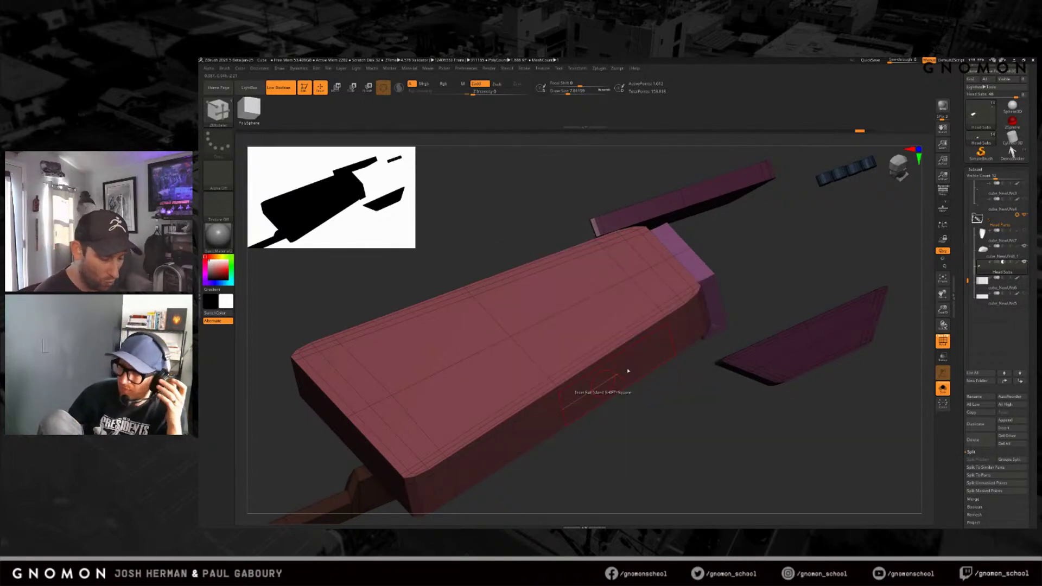
left_click(630, 371)
mouse_move(686, 441)
right_mouse_down("ctrl")
mouse_move(667, 445)
mouse_move(669, 427)
mouse_move(681, 426)
right_mouse_up("ctrl")
key("ctrl+z")
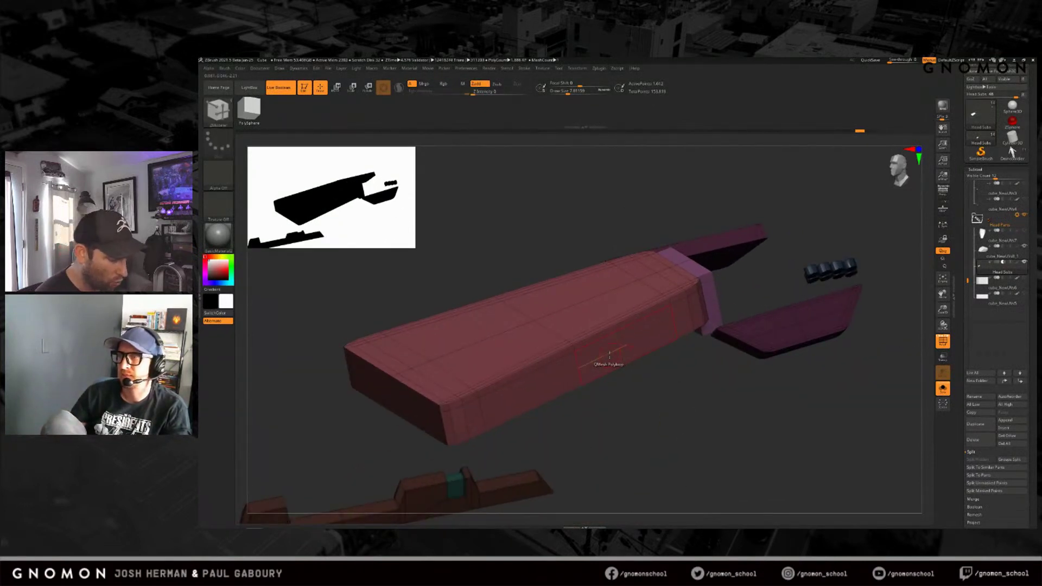
mouse_move(624, 335)
left_mouse_down()
mouse_move(633, 342)
mouse_move(619, 343)
left_mouse_up()
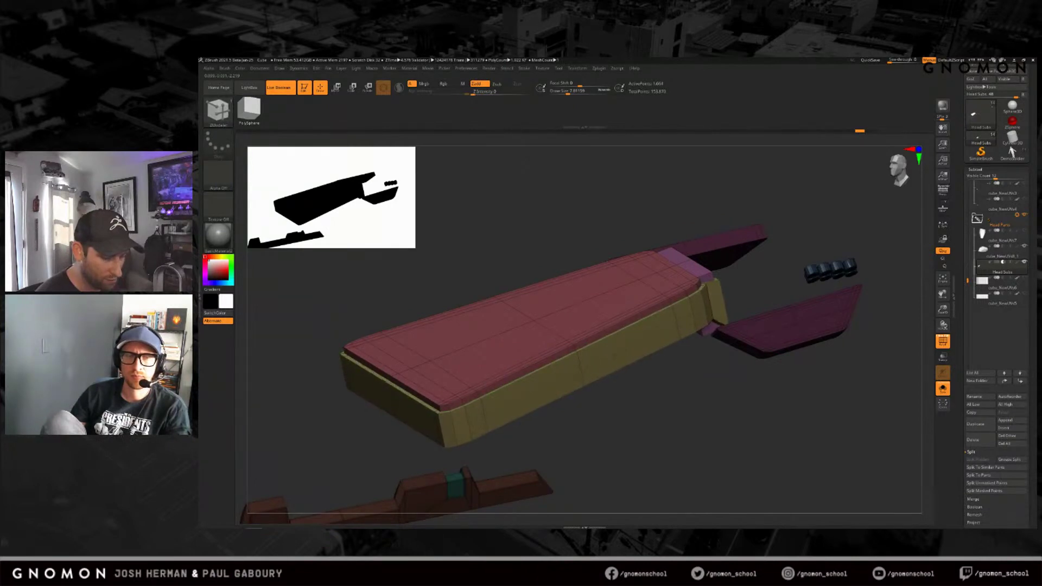
Step: Turn on dynamic subdivision for the cutters and inspect the smoothed recess on the whole head
left_click_drag(677, 425, 677, 424)
key("d")
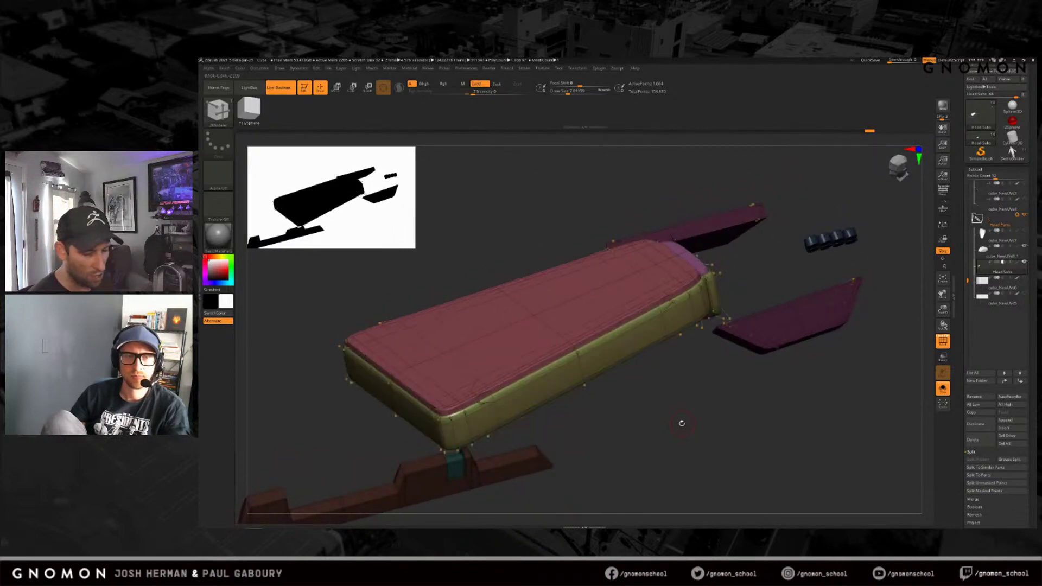
key("shift")
key("shift+f")
right_click_drag(711, 421, 705, 396, "ctrl")
left_click(941, 392)
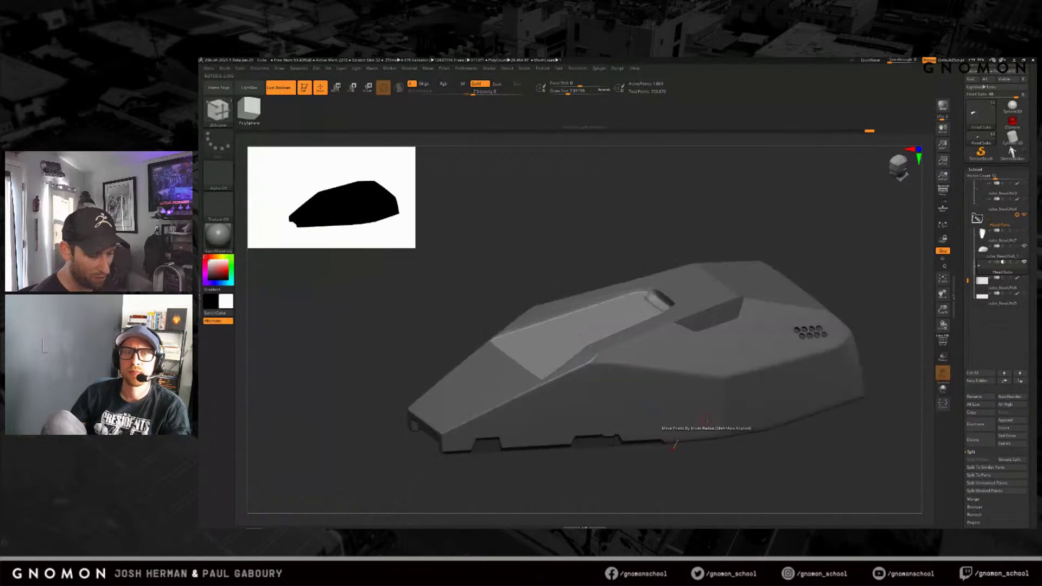
left_click_drag(715, 467, 713, 455)
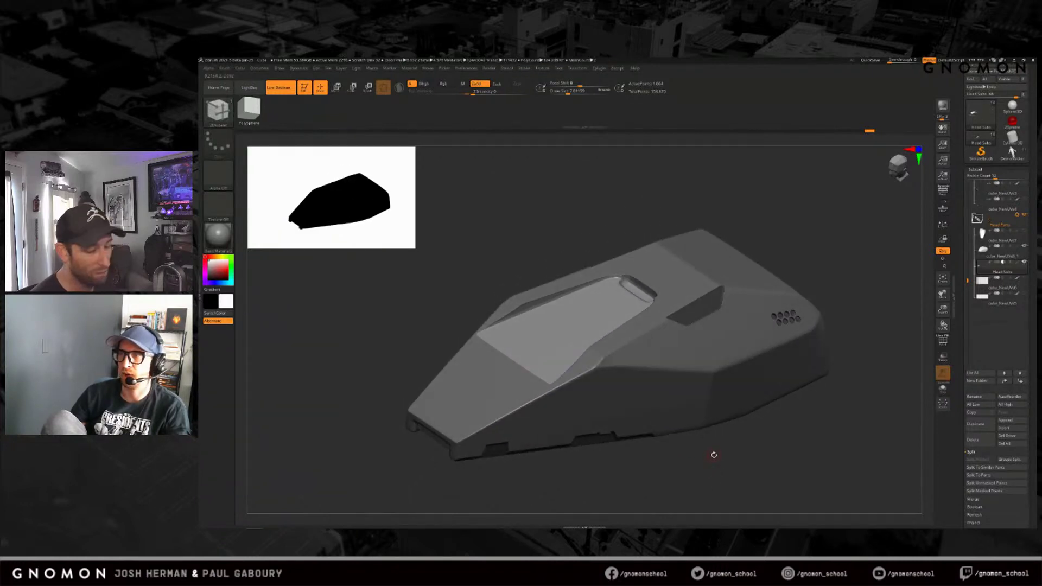
Step: Isolate the cutters with their polygroups displayed and crease all polygroup borders
left_click(941, 391)
right_click_drag(760, 428, 741, 421)
key("shift+f")
mouse_move(711, 342)
right_mouse_down()
mouse_move(677, 300)
mouse_move(637, 461)
right_mouse_up()
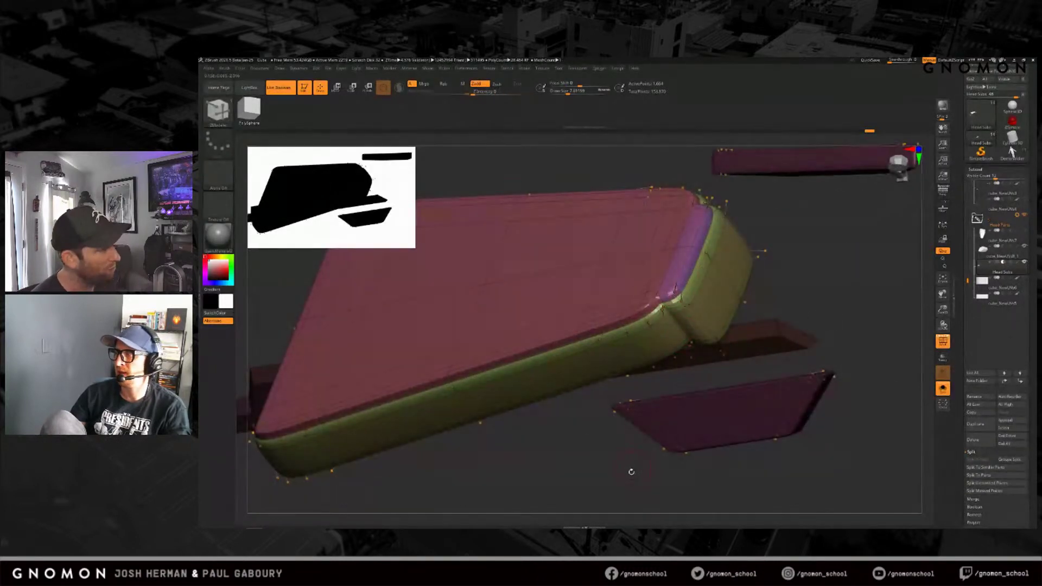
left_click_drag(1029, 432, 1030, 341)
left_click(985, 450)
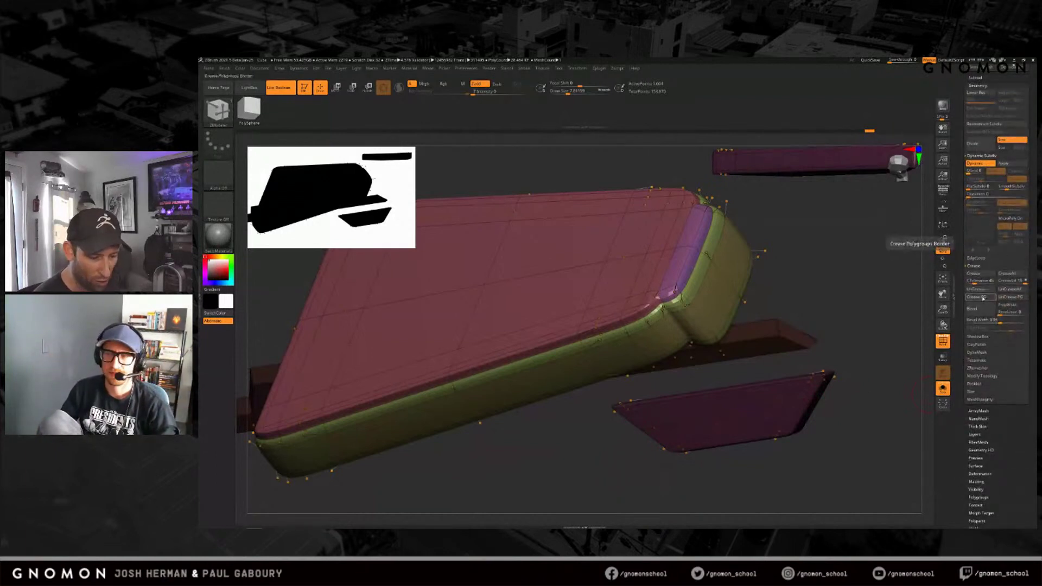
left_click(1011, 274)
left_click_drag(656, 458, 610, 452)
right_click_drag(610, 452, 626, 433)
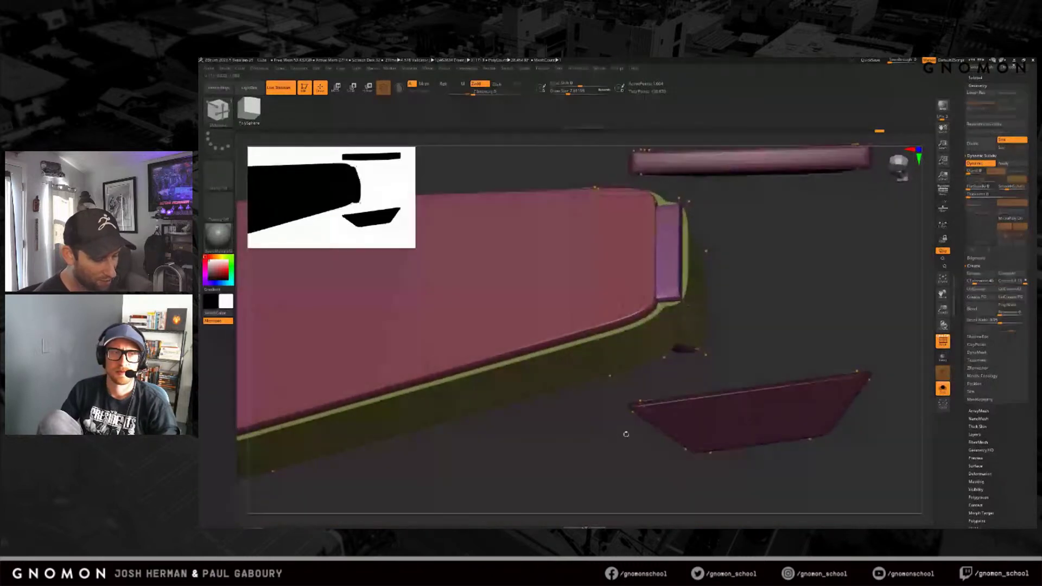
Step: Crease the edges where the end block meets the tapered cutter, then mirror and weld the cutter's topology
mouse_move(686, 323)
right_mouse_down("ctrl")
mouse_move(684, 334)
mouse_move(664, 333)
right_mouse_up("ctrl")
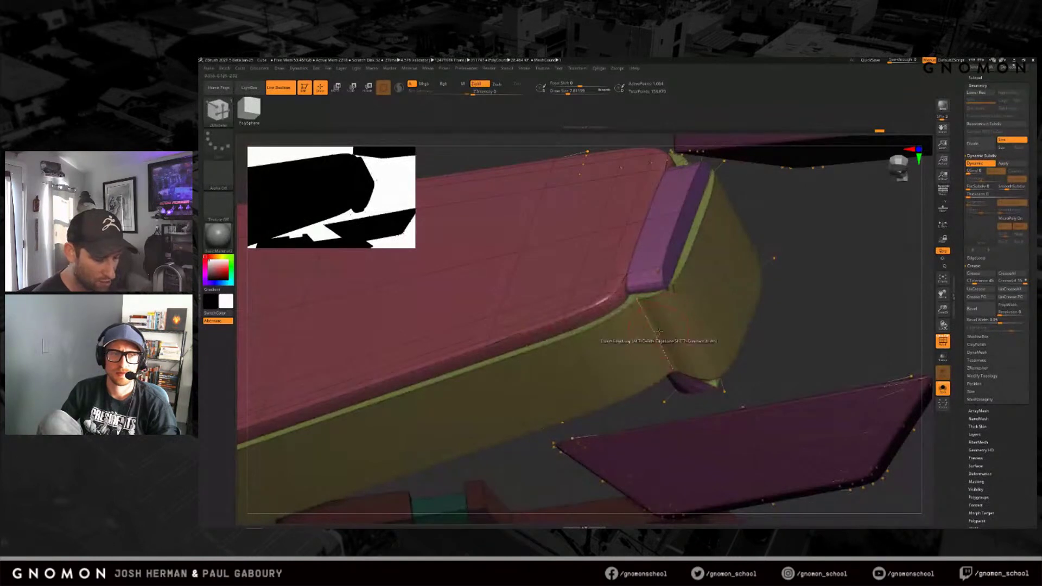
key("space")
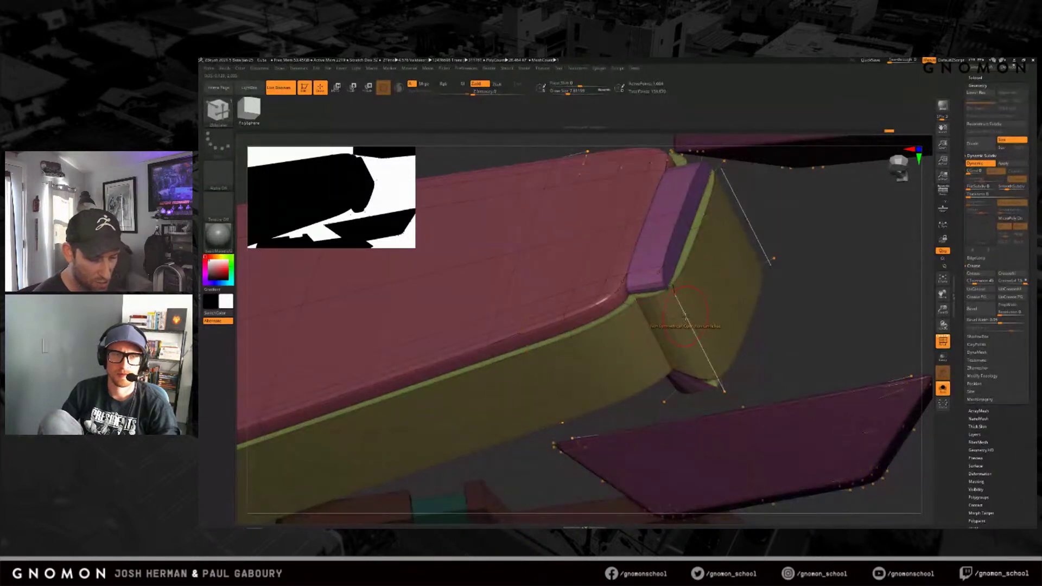
mouse_move(684, 318)
right_mouse_down()
mouse_move(705, 427)
mouse_move(688, 414)
mouse_move(686, 423)
right_mouse_up()
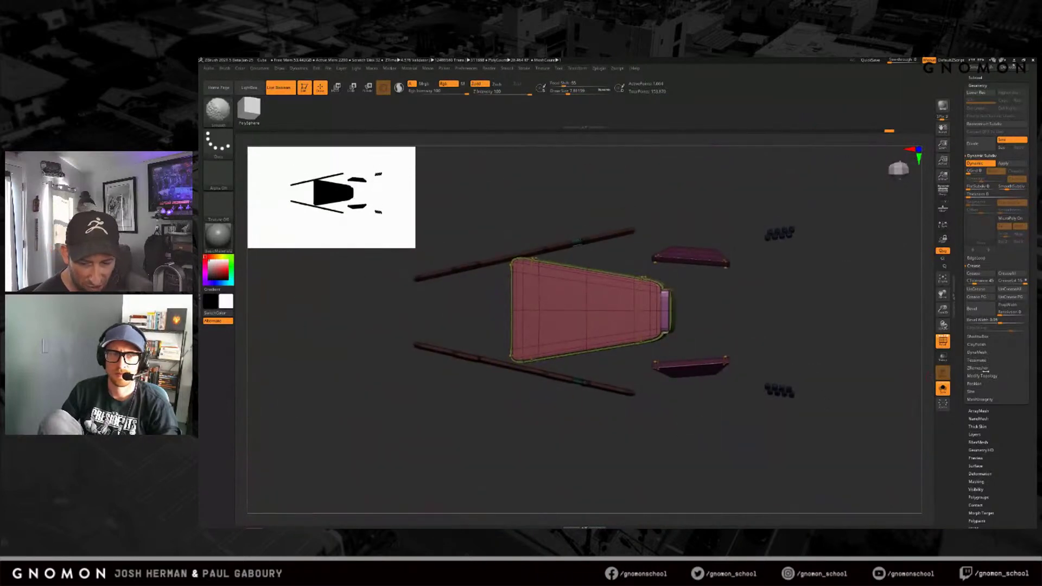
left_click(982, 376)
Step: Crease the remaining corner edges of the tapered cutter's end block with the ZModeler Crease Edge action
right_click_drag(646, 435, 680, 330)
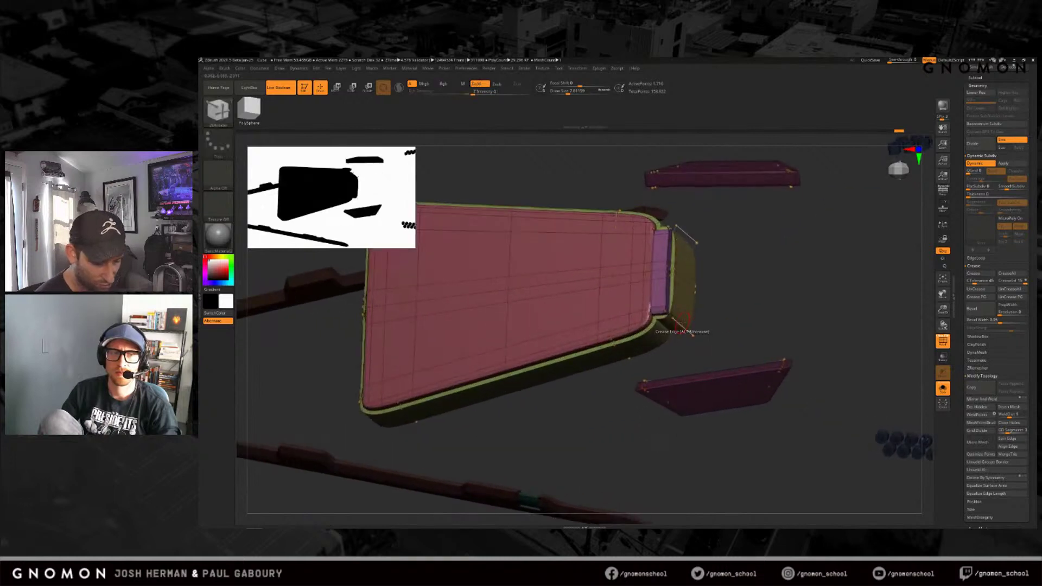
right_click_drag(700, 311, 673, 300)
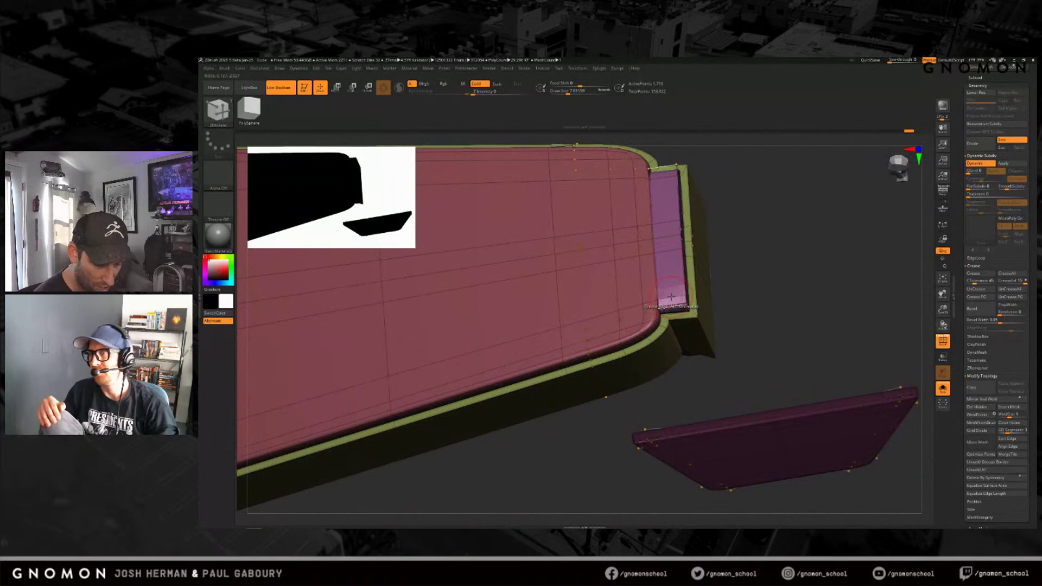
mouse_move(673, 300)
right_mouse_down()
mouse_move(687, 296)
mouse_move(686, 307)
right_mouse_up()
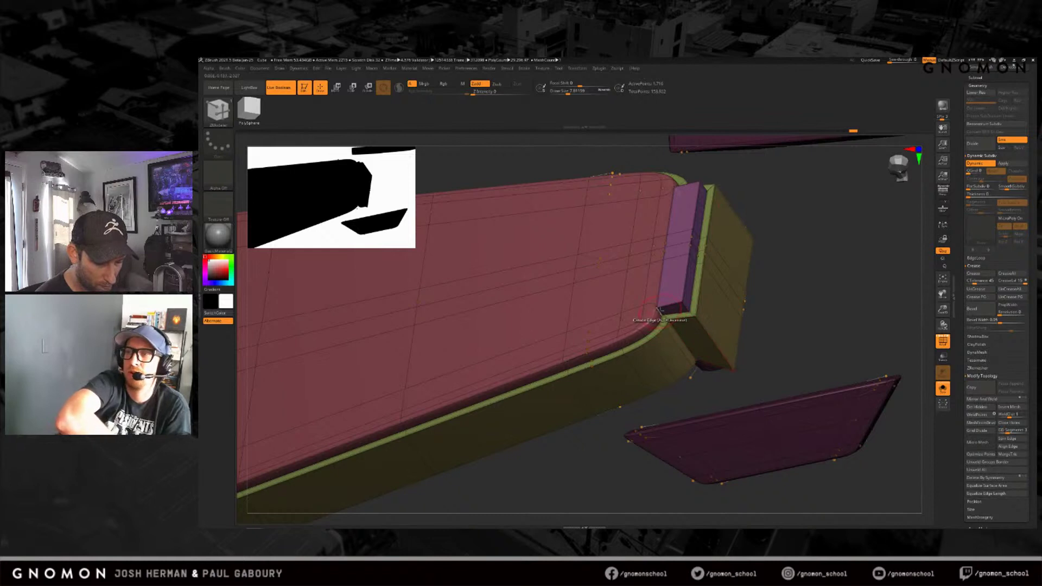
right_click_drag(650, 317, 675, 396, "ctrl")
Step: Hide the polygroup display and check the creased cutter's recess on the whole head
key("shift+f")
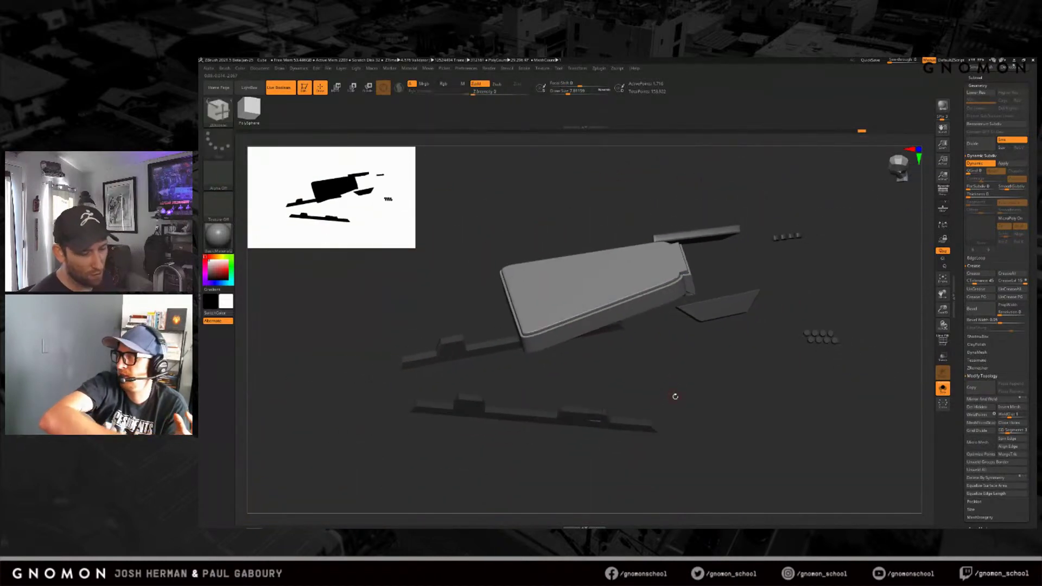
left_click(940, 392)
mouse_move(709, 427)
right_mouse_down("ctrl")
mouse_move(708, 455)
mouse_move(700, 444)
right_mouse_up("ctrl")
left_click(943, 390)
right_click_drag(830, 405, 770, 298)
Step: Turn off dynamic subdivision and rework the purple polygons on the end block's underside with QMesh
key("shift+f")
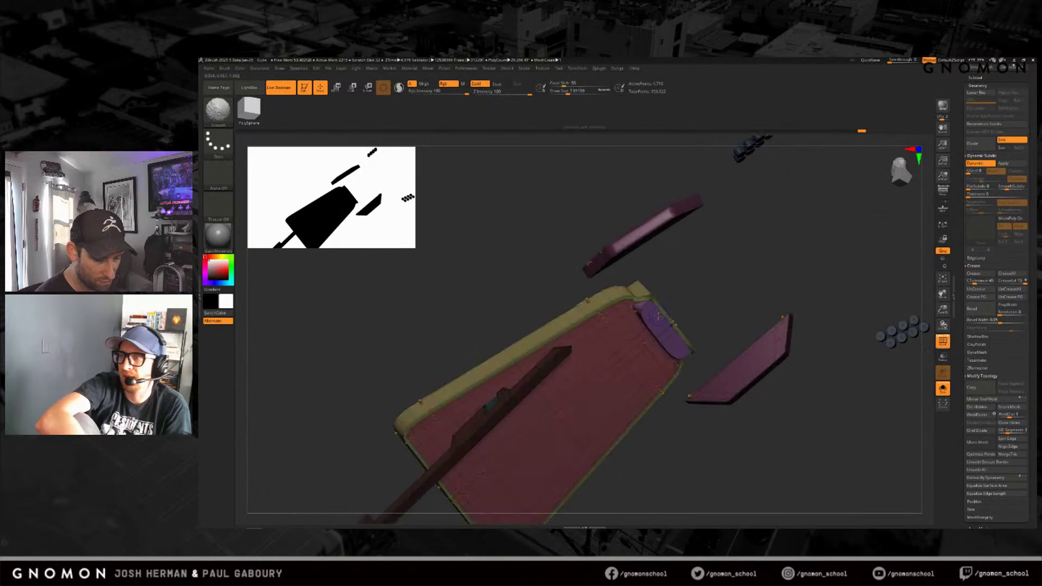
right_click_drag(644, 326, 655, 297, "ctrl")
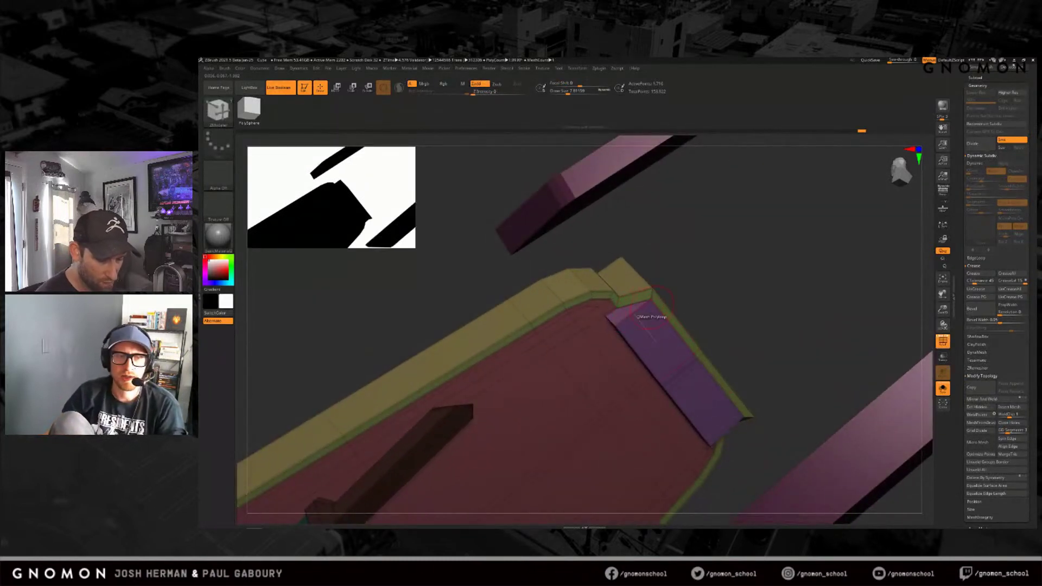
right_click_drag(608, 317, 672, 306)
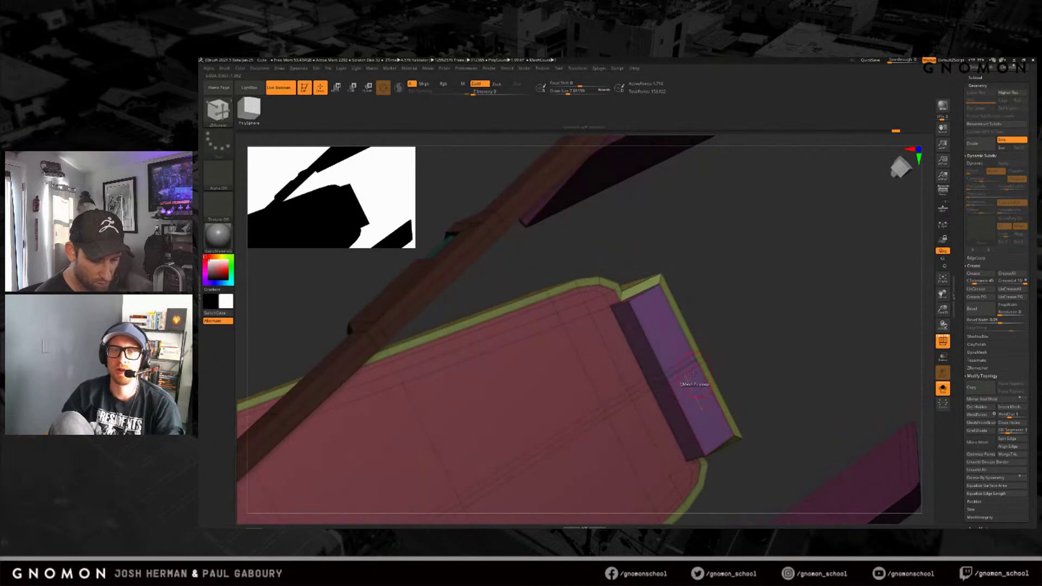
key("space")
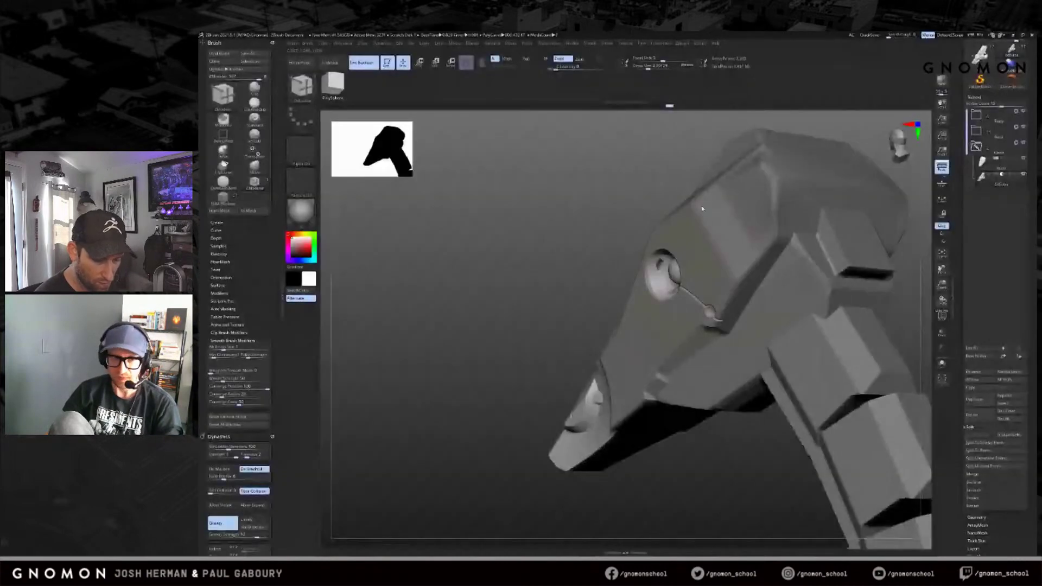
Step: Examine the mechanical creature's head from several angles, briefly displaying its polygroup wireframe
right_click_drag(622, 192, 568, 250)
left_click_drag(568, 251, 641, 219)
left_click_drag(738, 222, 799, 217, "alt")
left_click_drag(756, 242, 730, 251)
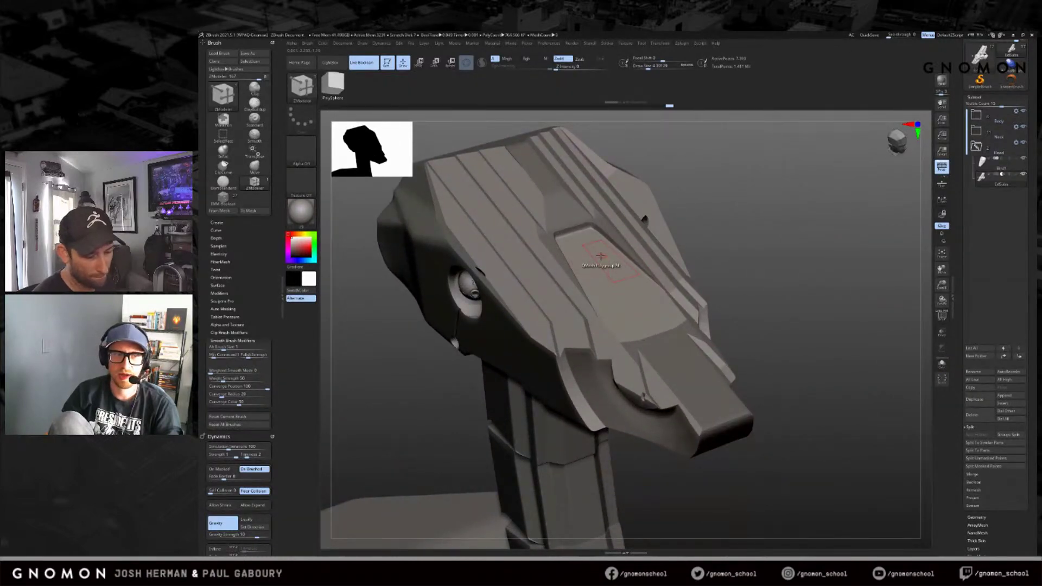
key("shift+f")
mouse_move(715, 235)
left_mouse_down()
mouse_move(751, 252)
mouse_move(669, 300)
mouse_move(735, 228)
mouse_move(729, 237)
left_mouse_up()
key("shift+f")
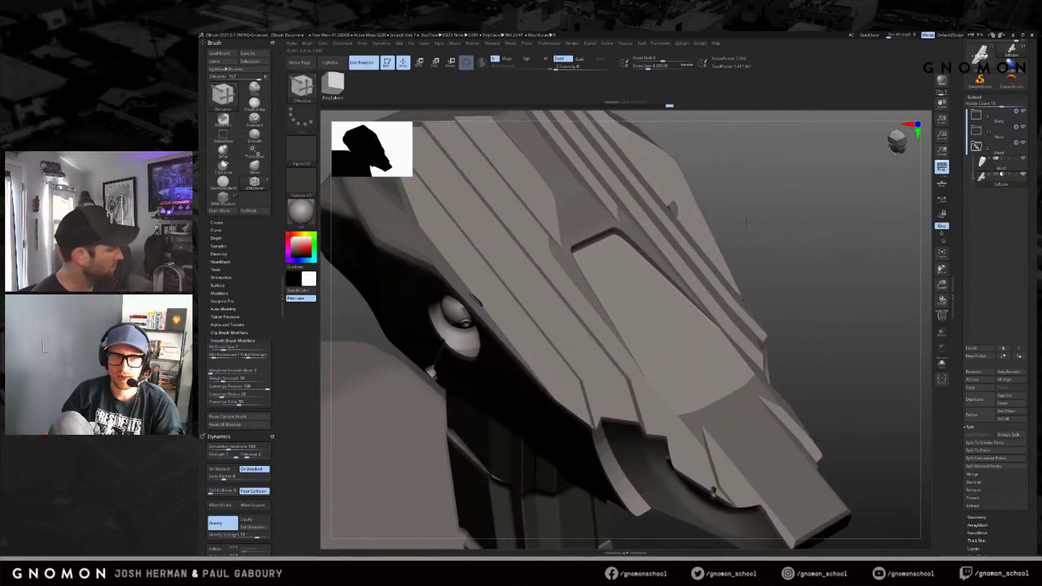
Step: Inspect the underlying parts in isolation, then view the recessed forehead panel with and without its polygroup wireframe
left_click(805, 240)
left_click_drag(805, 240, 830, 229)
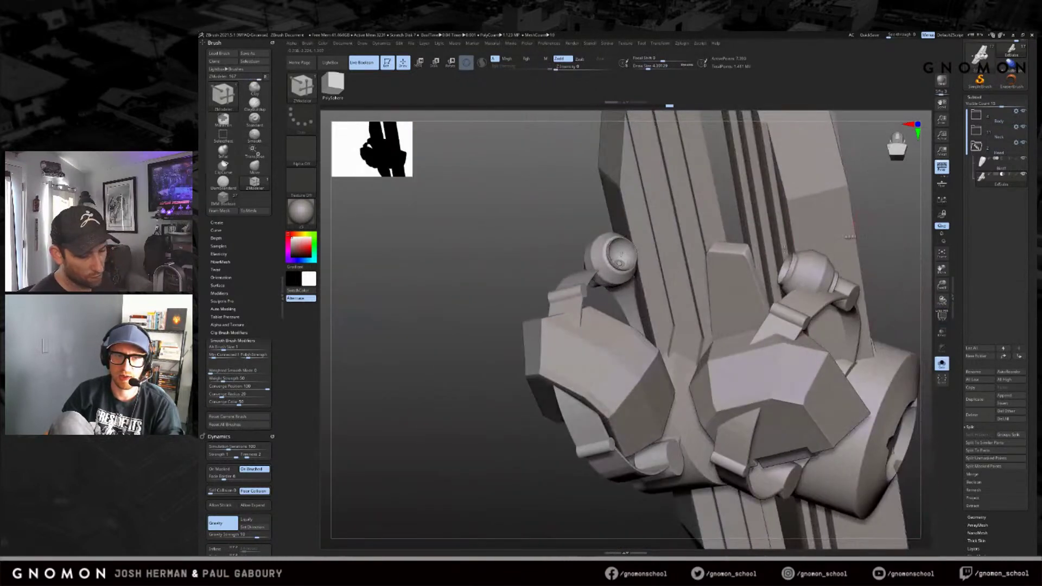
left_click_drag(631, 256, 704, 264)
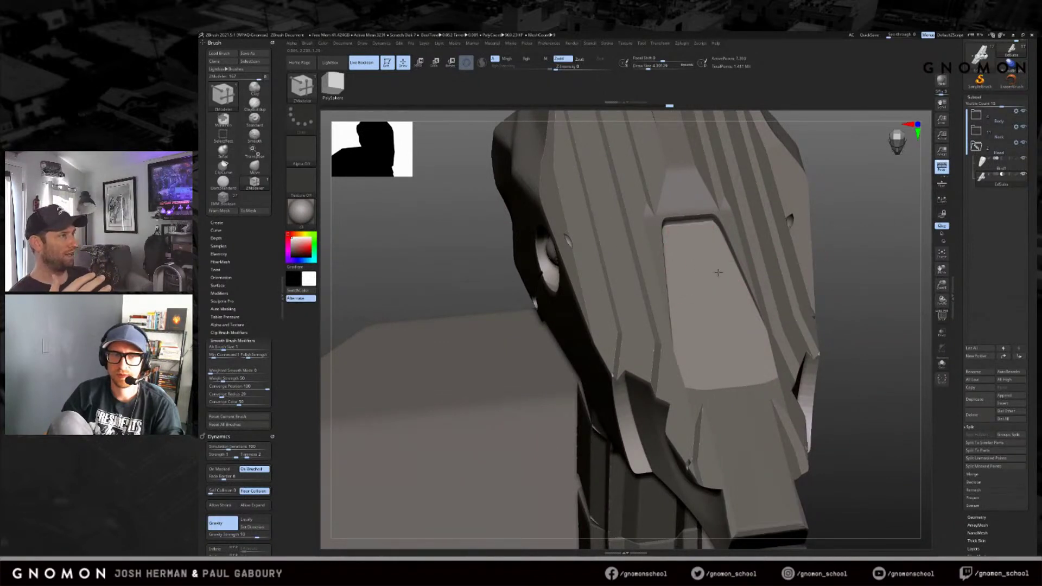
left_click_drag(730, 279, 722, 287)
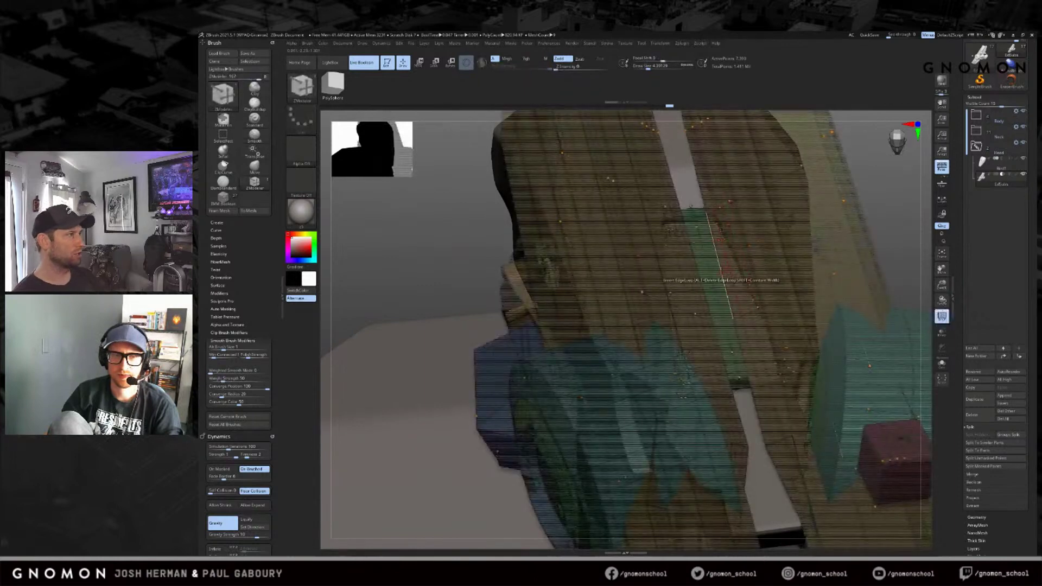
key("shift+f")
right_click_drag(774, 291, 845, 270)
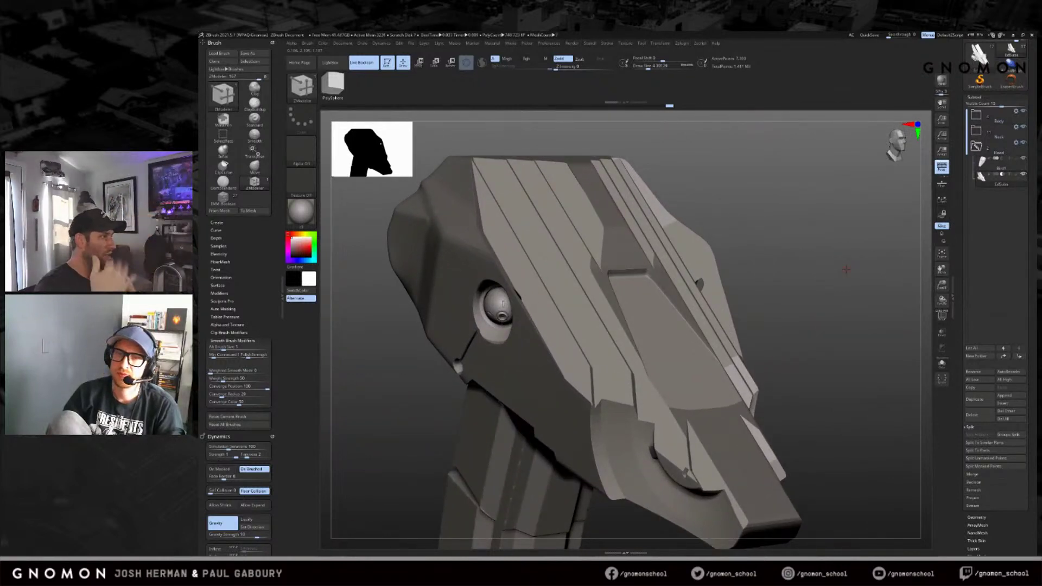
right_click_drag(796, 271, 788, 271)
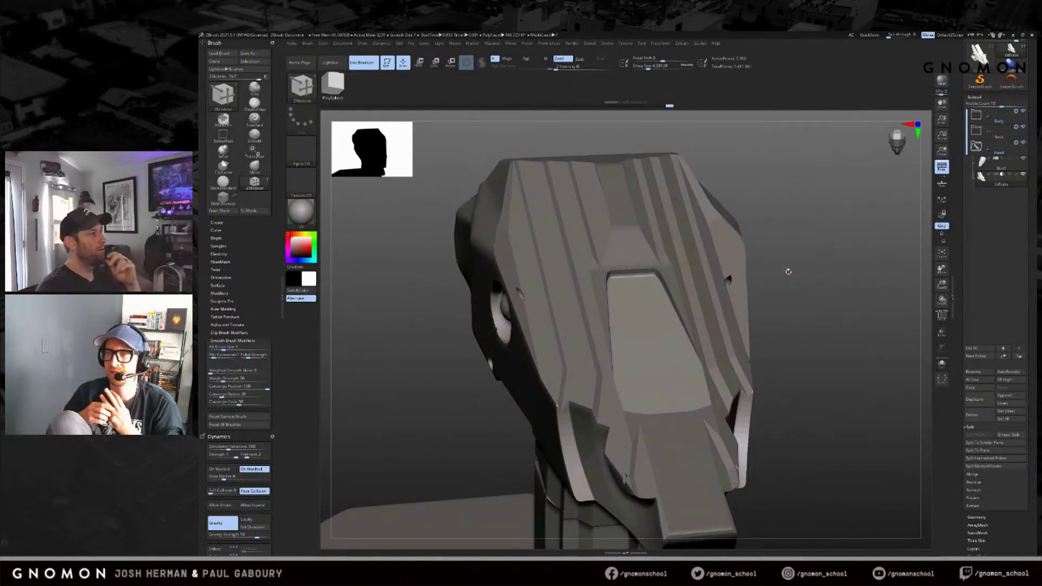
right_click_drag(787, 272, 793, 268)
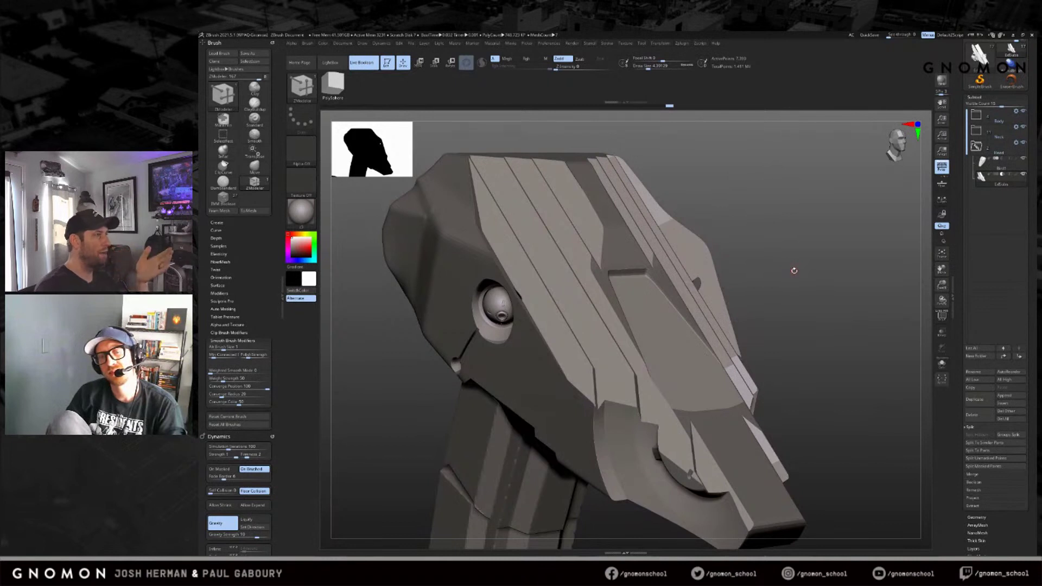
mouse_move(816, 291)
right_mouse_down("ctrl")
mouse_move(784, 256)
mouse_move(793, 257)
mouse_move(789, 285)
mouse_move(800, 263)
right_mouse_up("ctrl")
key("b")
key("i")
key("a")
left_click_drag(802, 261, 790, 260)
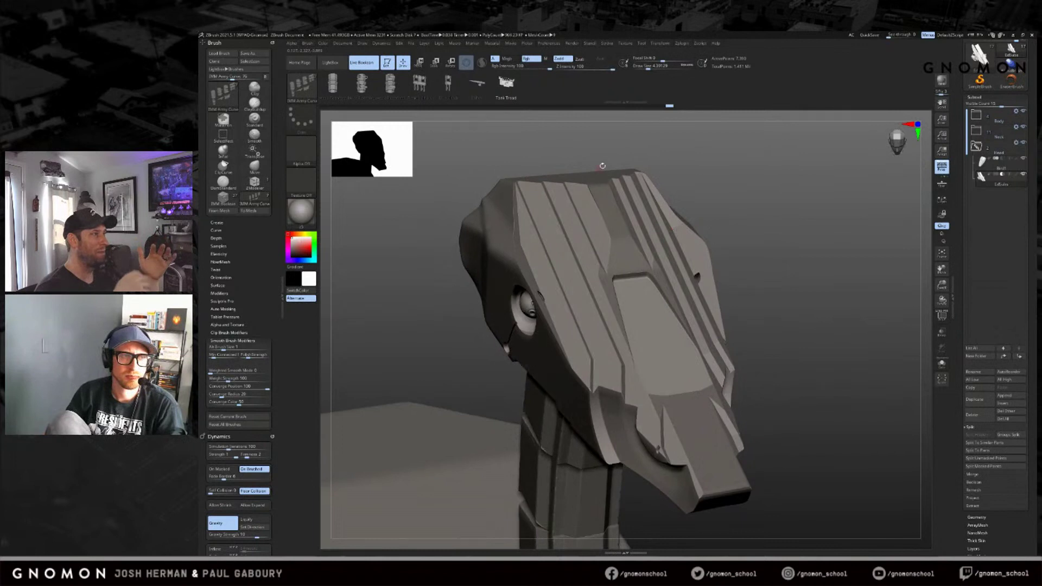
key("m")
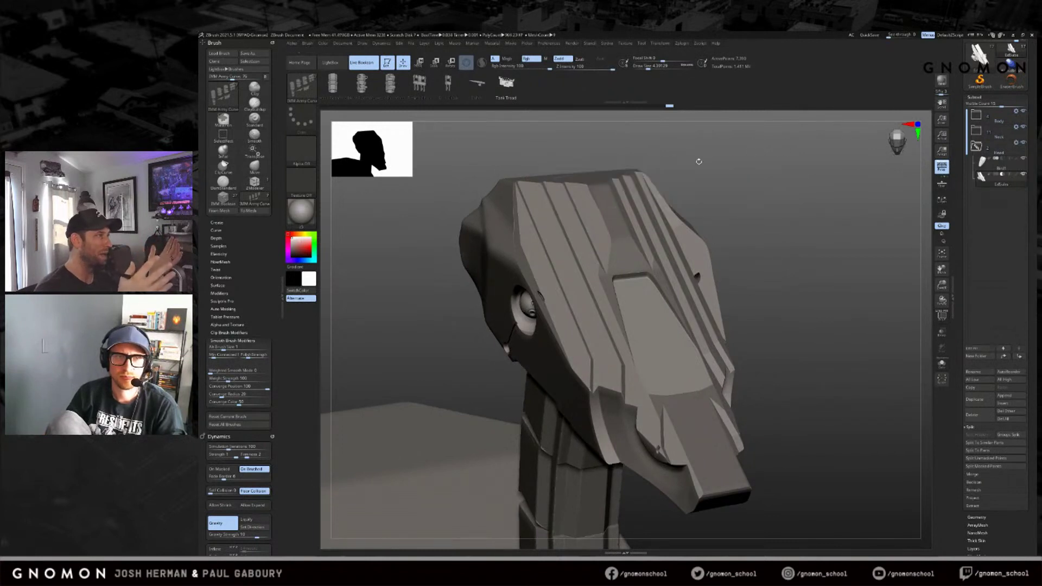
key("m")
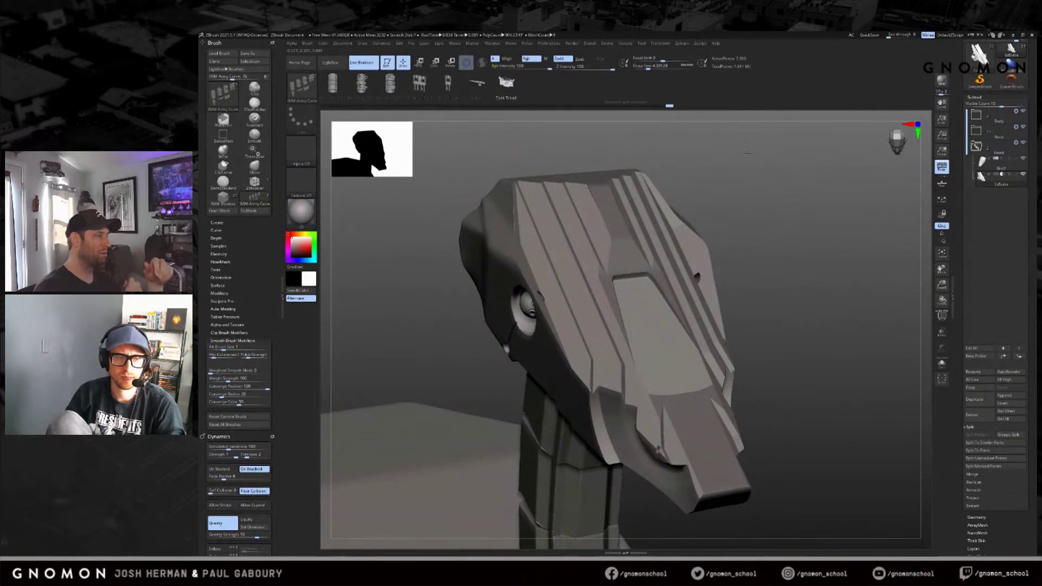
Step: Switch to the IMM Boolean brush and try placing an insert mesh on the recessed forehead panel
key("b")
left_click(749, 252)
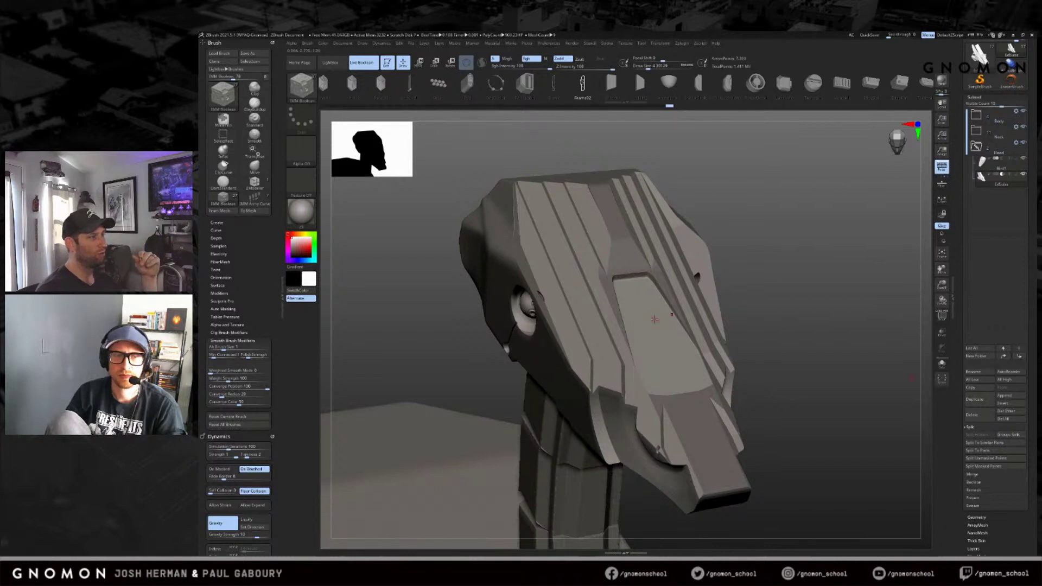
left_click_drag(664, 339, 663, 356)
key("ctrl+z")
key("b")
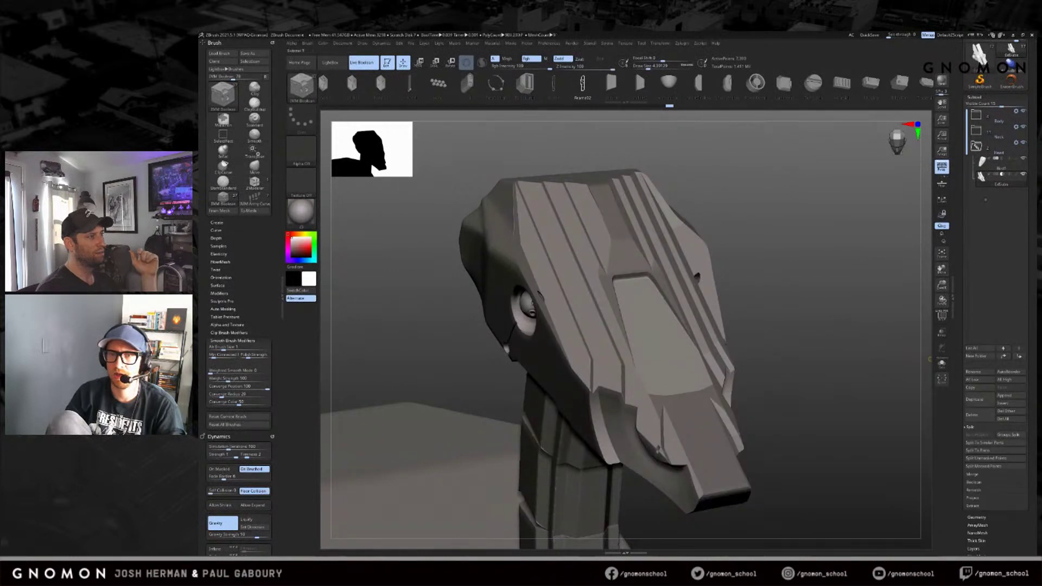
key("b")
key("Escape")
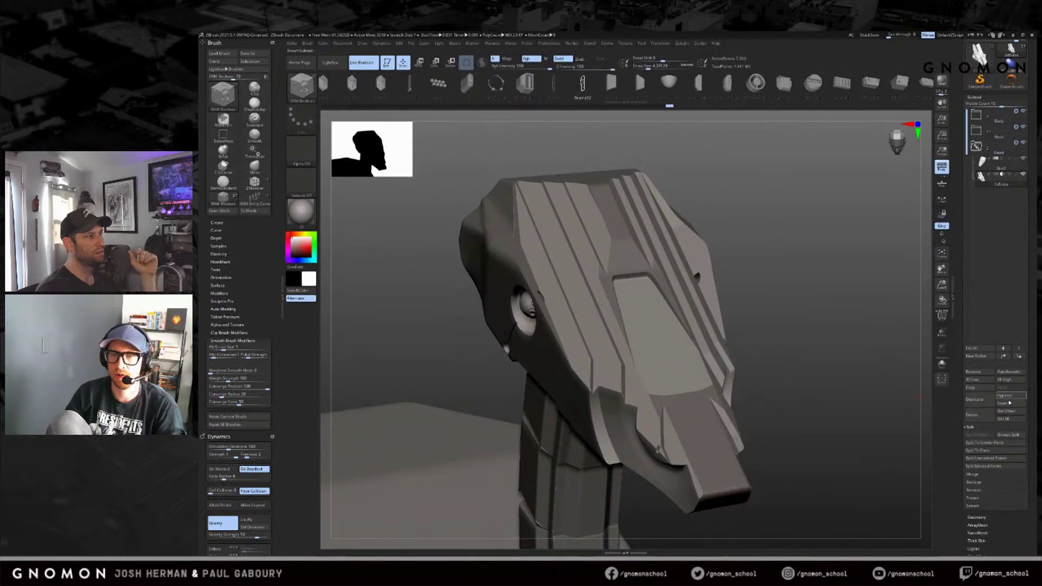
Step: Insert a cube as a new subtool and scale it down with the gizmo
left_click(1005, 403)
left_click(753, 443)
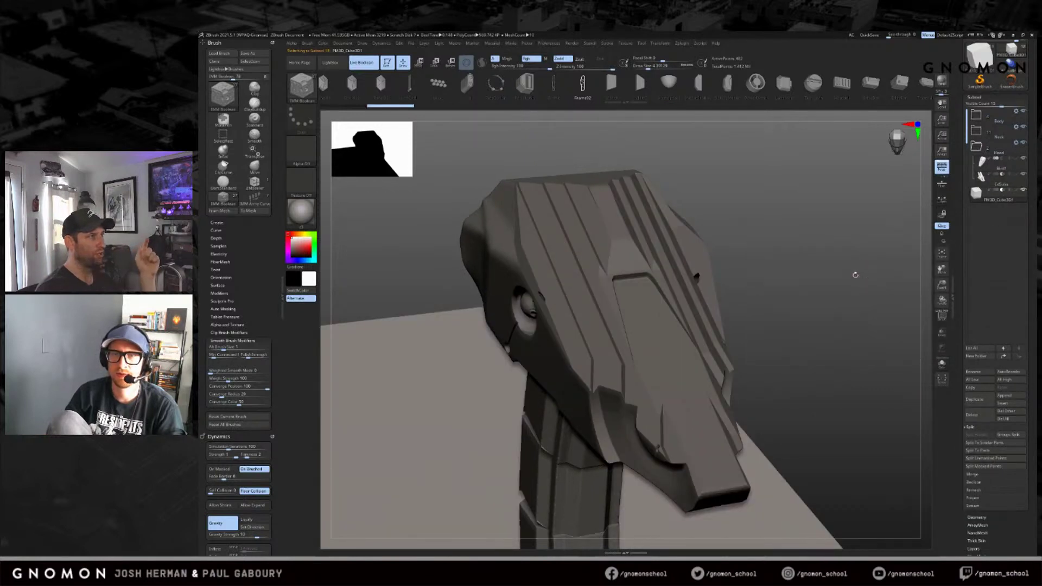
left_click_drag(859, 276, 817, 211, "alt")
key("e")
left_click_drag(600, 434, 603, 498)
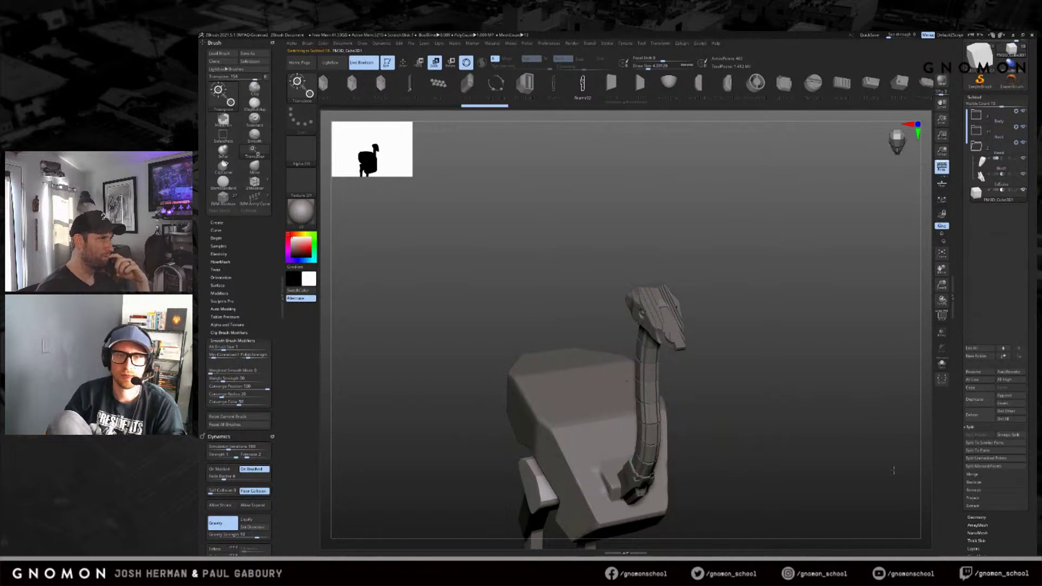
Step: Move the cube subtool into the head's folder and place it last, beneath the other parts
left_click_drag(979, 203, 982, 176)
key("f")
left_click_drag(836, 325, 867, 396, "alt")
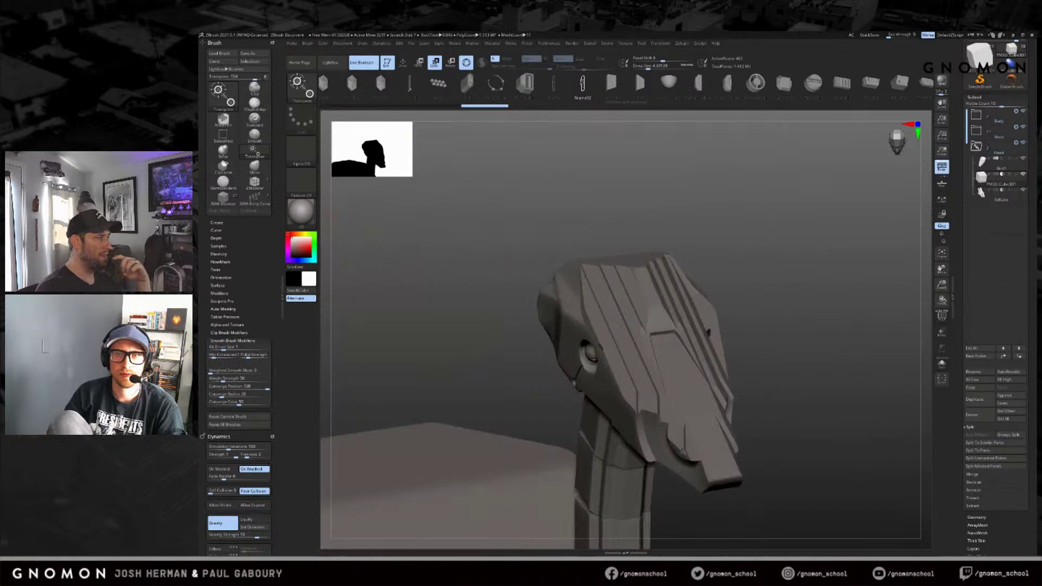
key("q")
right_click_drag(686, 384, 684, 376)
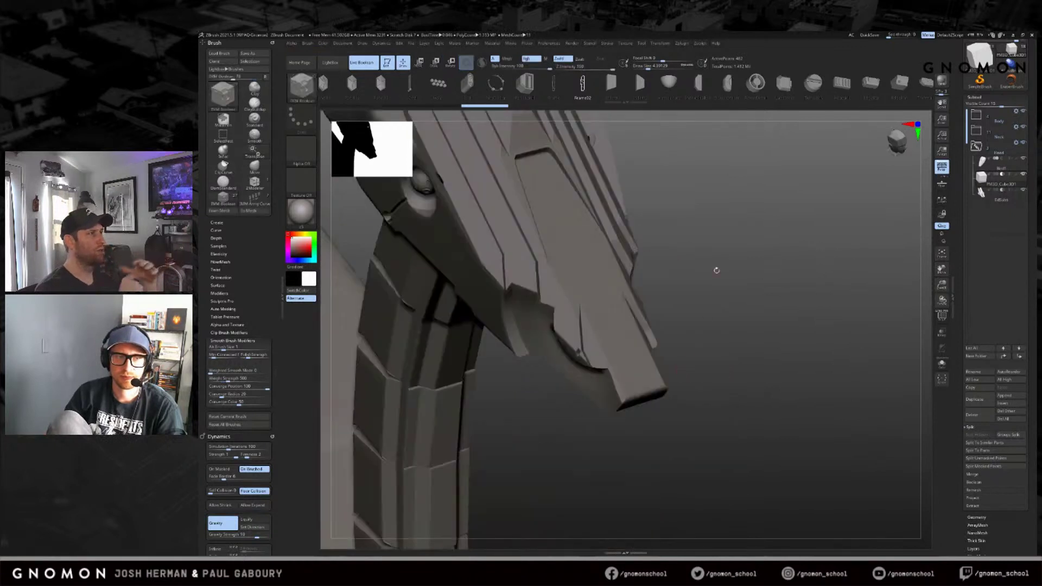
right_click_drag(761, 224, 923, 204)
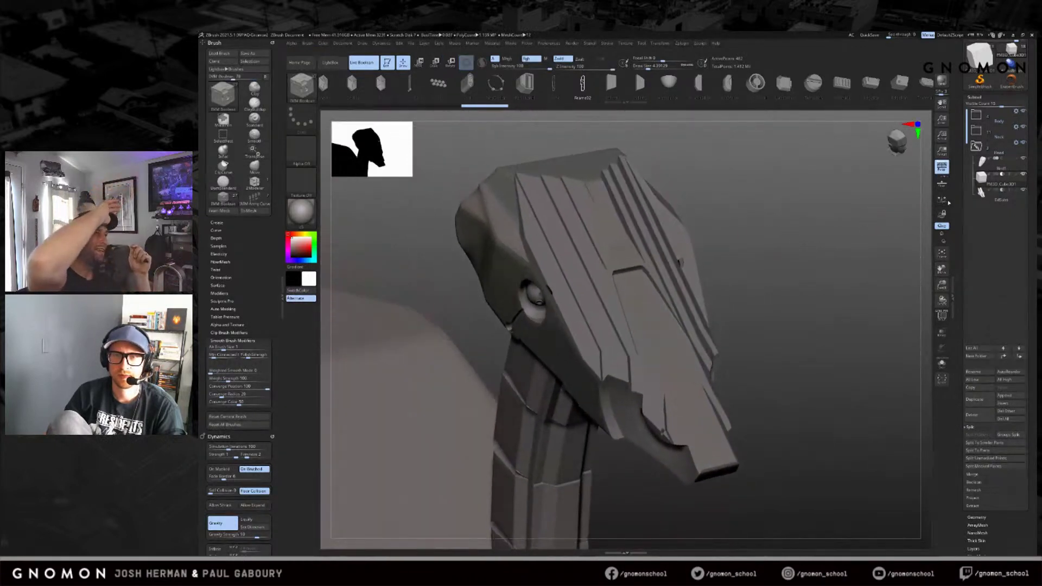
left_click_drag(984, 201, 983, 180)
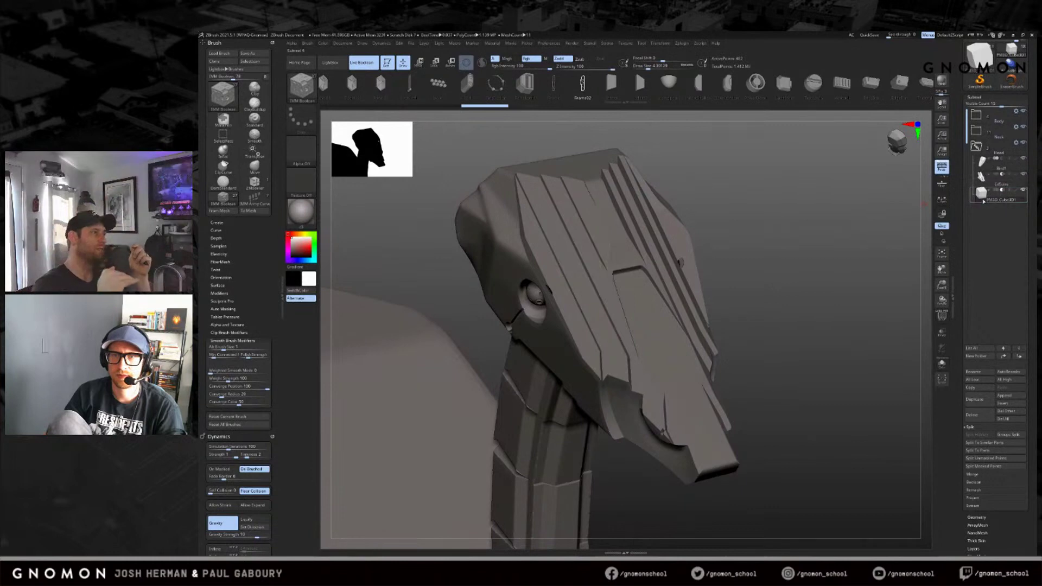
Step: Reselect the cube subtool and change its Boolean operation so the cube is shown as a solid
right_click_drag(647, 308, 618, 270, "ctrl")
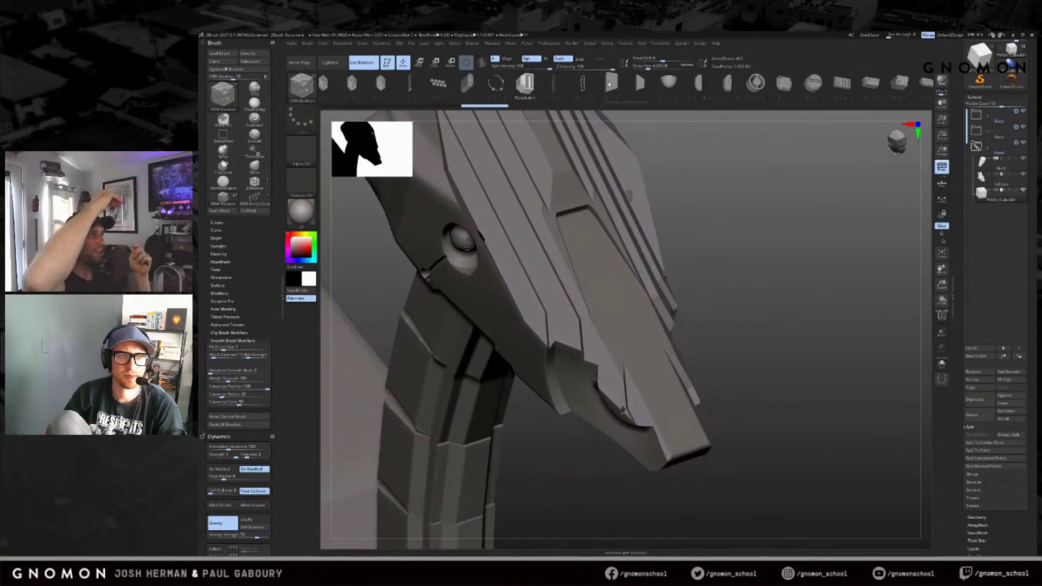
mouse_move(600, 269)
right_mouse_down()
mouse_move(594, 251)
mouse_move(678, 290)
right_mouse_up()
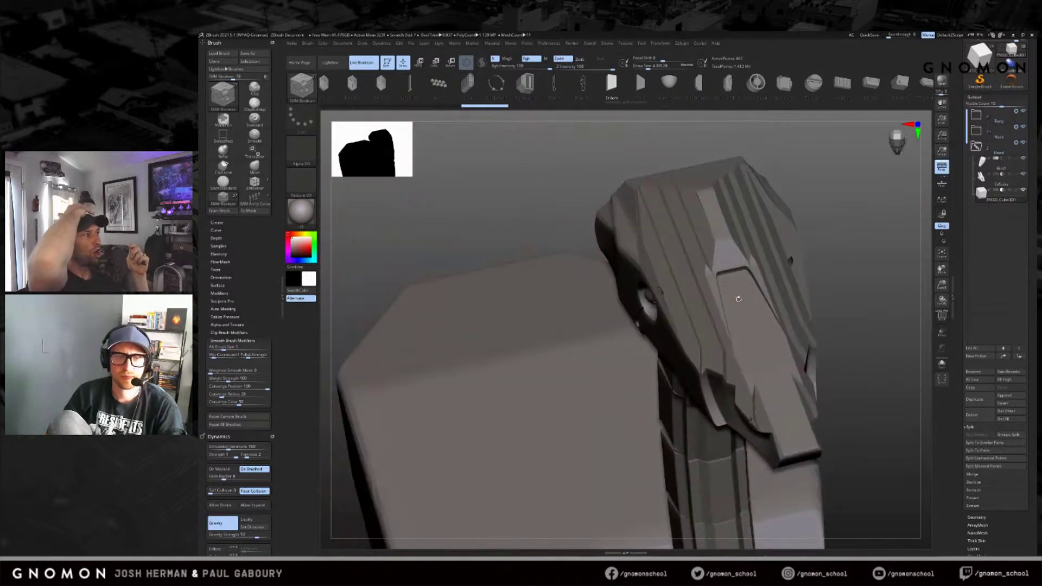
right_click_drag(869, 283, 582, 287)
left_click(571, 280, "alt")
right_click_drag(698, 264, 767, 270, "alt")
left_click(991, 196)
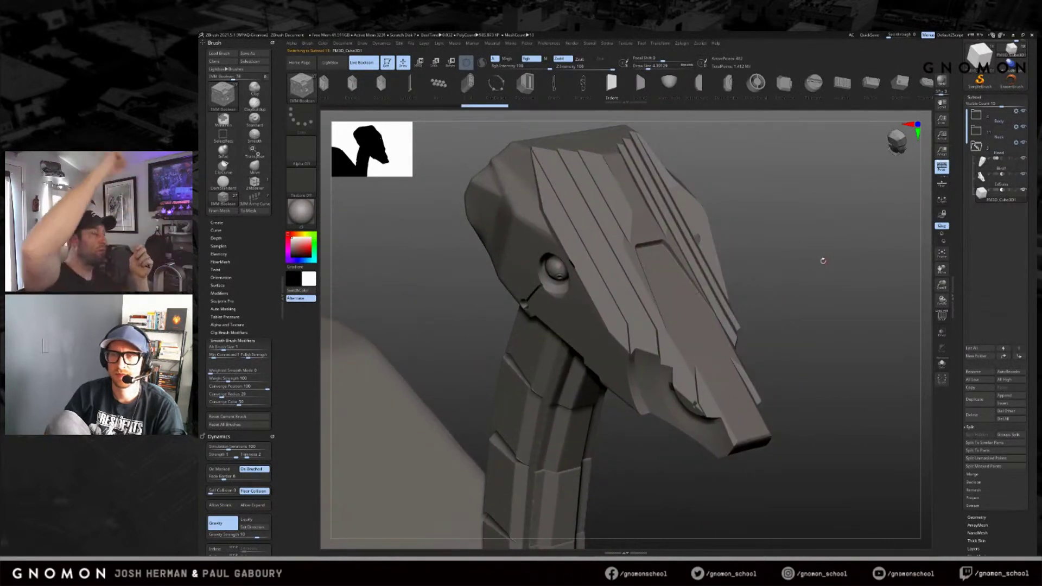
key("f")
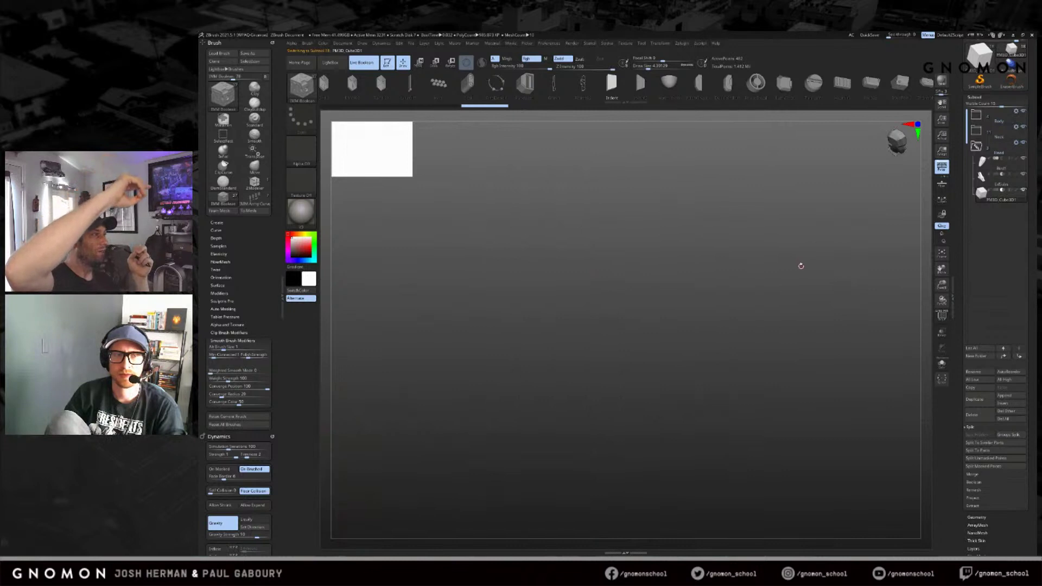
left_click(996, 191)
Step: Position the cube with the gizmo just beside the head, near the recessed forehead panel
left_click_drag(759, 348, 814, 315, "shift")
key("w")
left_click_drag(814, 380, 825, 364, "alt")
left_click_drag(767, 476, 529, 316)
left_click_drag(568, 277, 546, 281)
left_click_drag(705, 309, 847, 426)
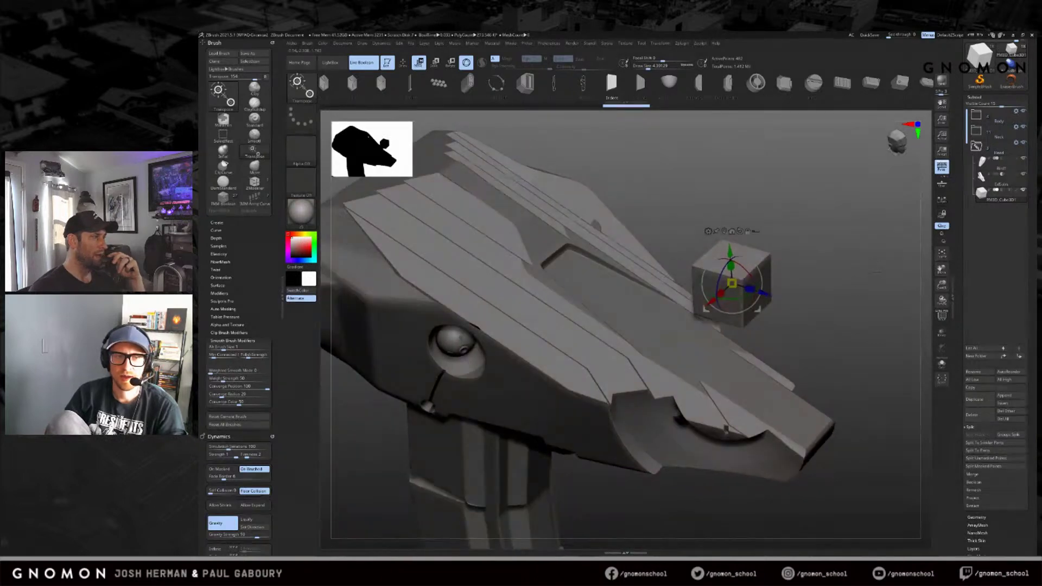
Step: Set the cube to subtract and replace its mesh with a tall insert from the IMM Boolean set
left_click_drag(890, 231, 901, 235)
left_click(1001, 190)
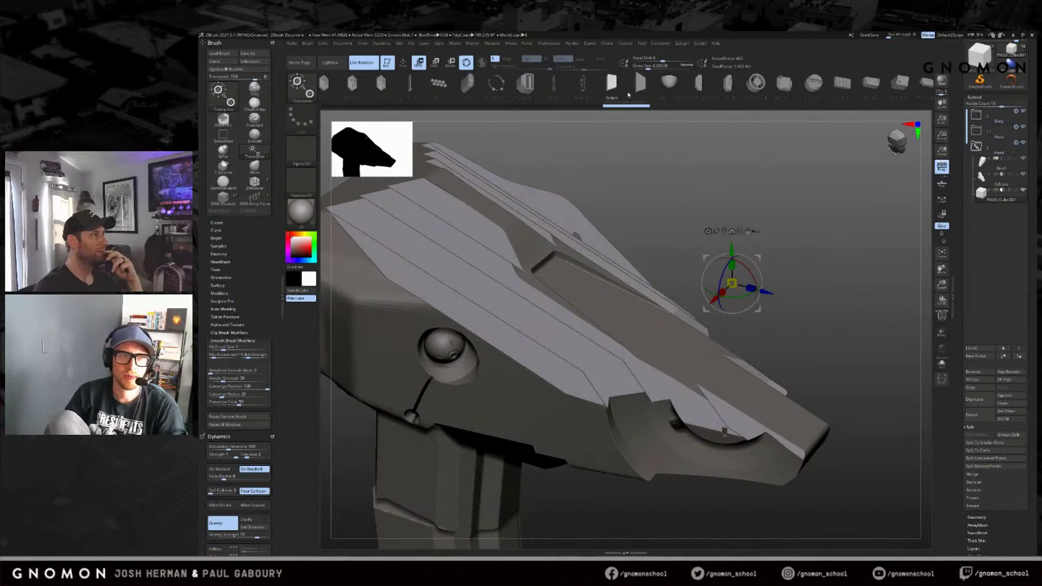
left_click(640, 83)
left_click(997, 192)
left_click_drag(847, 233, 746, 289)
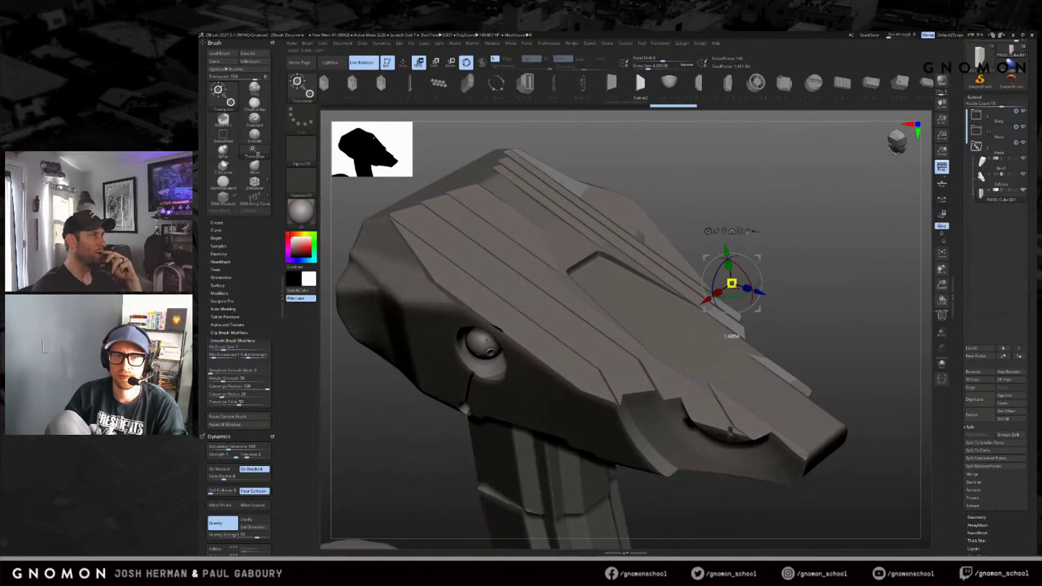
left_click_drag(777, 324, 882, 239)
Step: Resize the cutter, move it onto the recessed forehead panel and toggle its Boolean operation
key("e")
left_click_drag(629, 354, 485, 403)
key("w")
left_click_drag(645, 309, 592, 369)
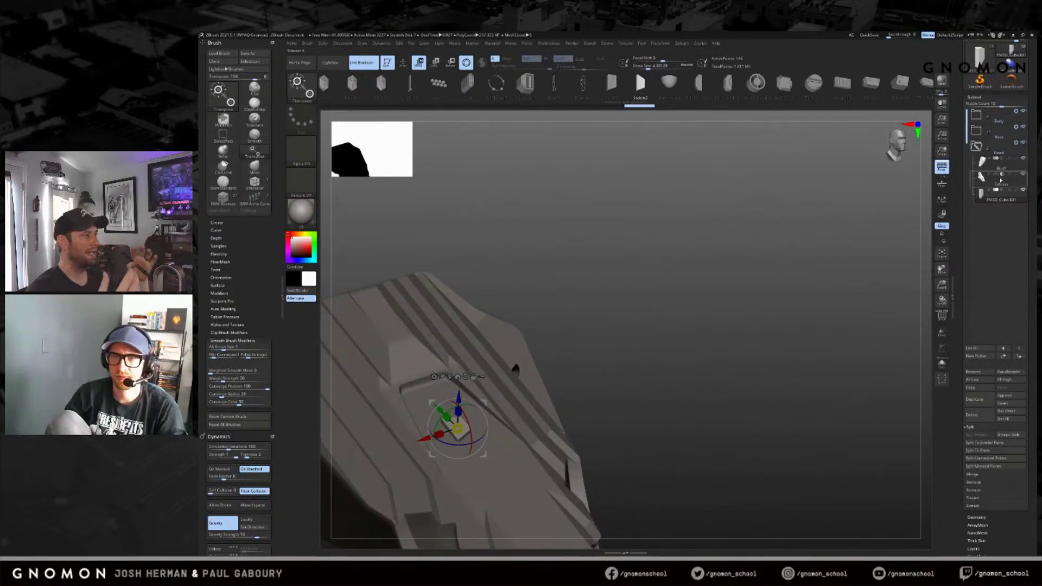
left_click(1002, 190)
Step: Swap the cutter on the forehead panel to the Power Detail insert, adjust it, and switch to another round insert
left_click_drag(668, 239, 868, 130, "alt")
left_click(756, 84)
mouse_move(711, 293)
left_mouse_down()
mouse_move(724, 252)
mouse_move(703, 296)
left_mouse_up()
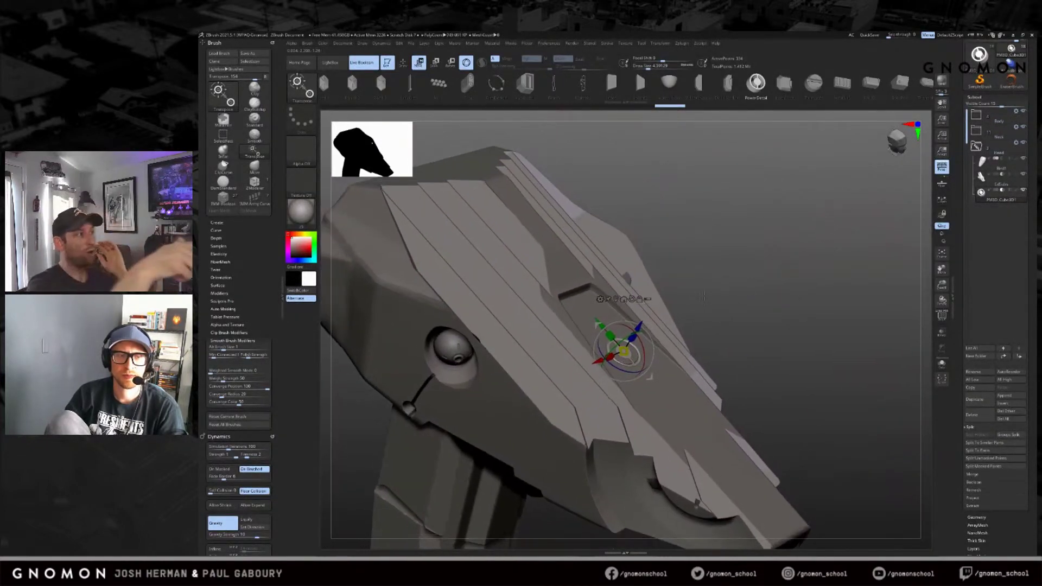
left_click_drag(638, 327, 637, 324)
left_click_drag(770, 233, 749, 188)
left_click_drag(725, 88, 441, 111)
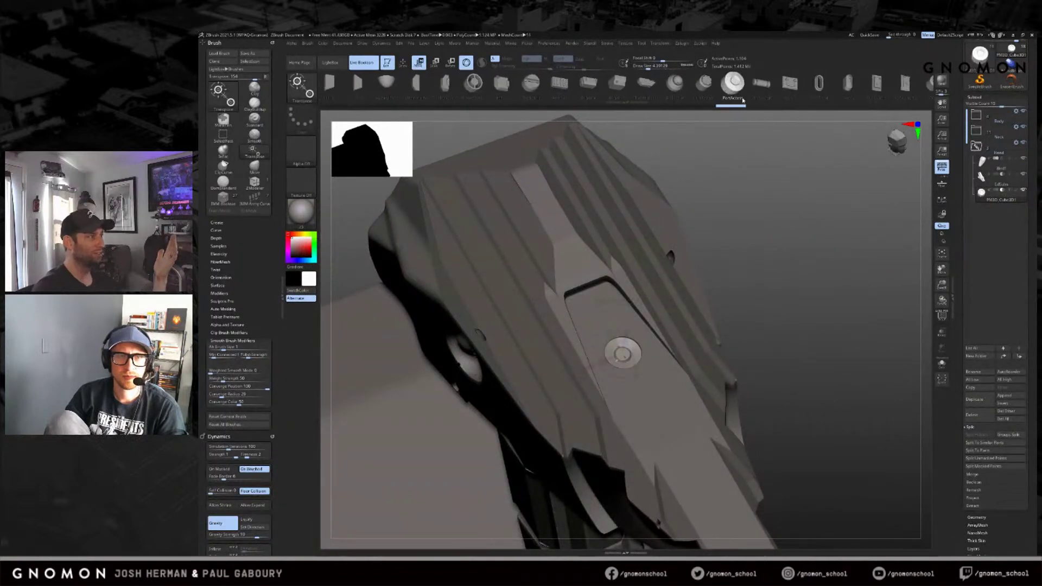
Step: Swap the round boolean cutter on the head's recessed panel for the narrow frame insert mesh
mouse_move(845, 89)
left_mouse_down()
mouse_move(635, 90)
mouse_move(660, 98)
mouse_move(756, 87)
left_mouse_up()
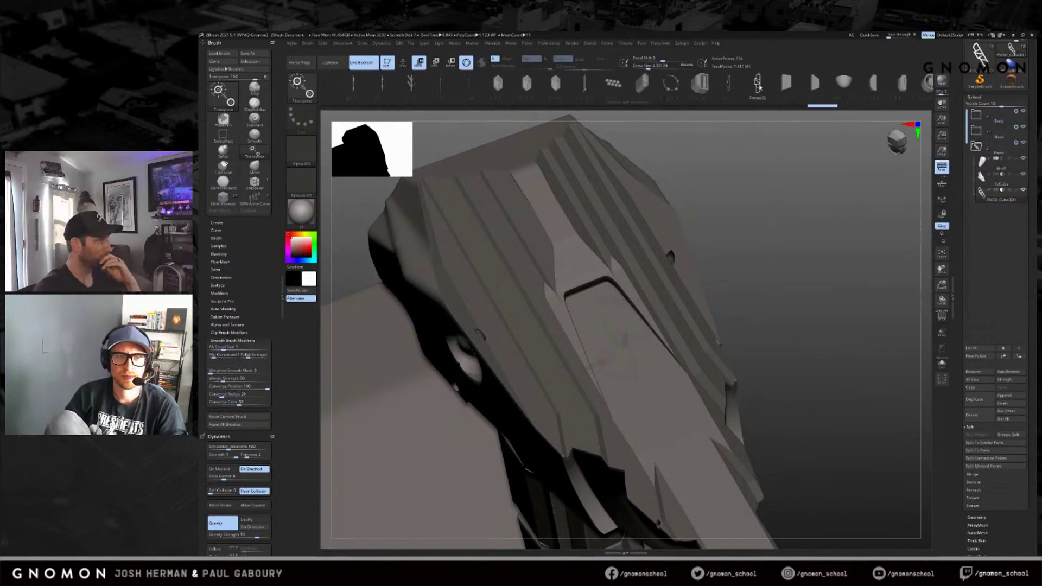
left_click_drag(616, 350, 632, 298)
left_click(631, 301, "ctrl+shift")
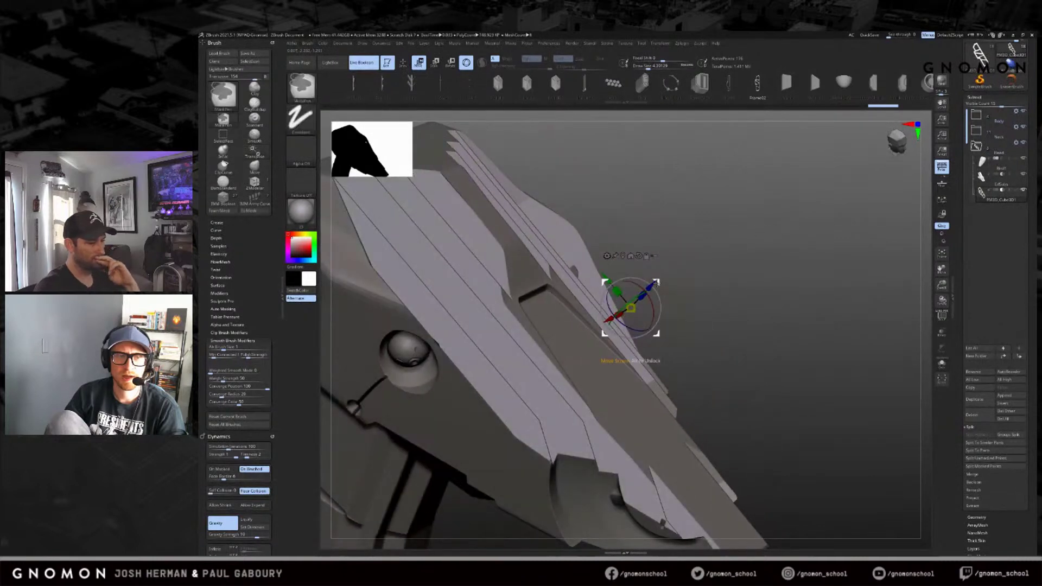
Step: Enlarge the frame cutter and align it over the recessed panel on the head
mouse_move(602, 339)
left_mouse_down()
mouse_move(624, 321)
mouse_move(609, 335)
left_mouse_up()
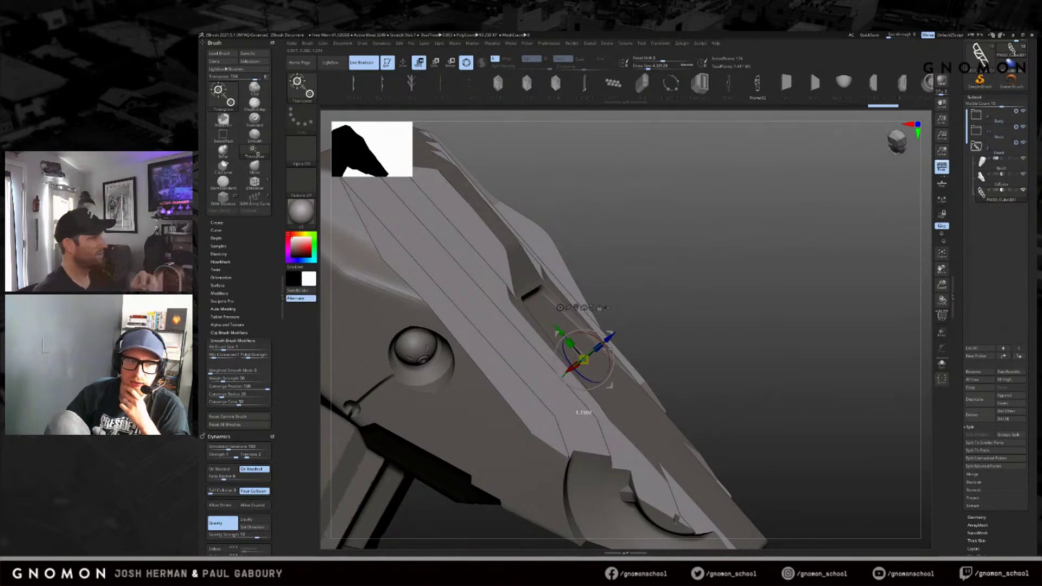
left_click_drag(606, 348, 605, 348)
mouse_move(609, 385)
left_mouse_down()
mouse_move(617, 394)
mouse_move(607, 387)
left_mouse_up()
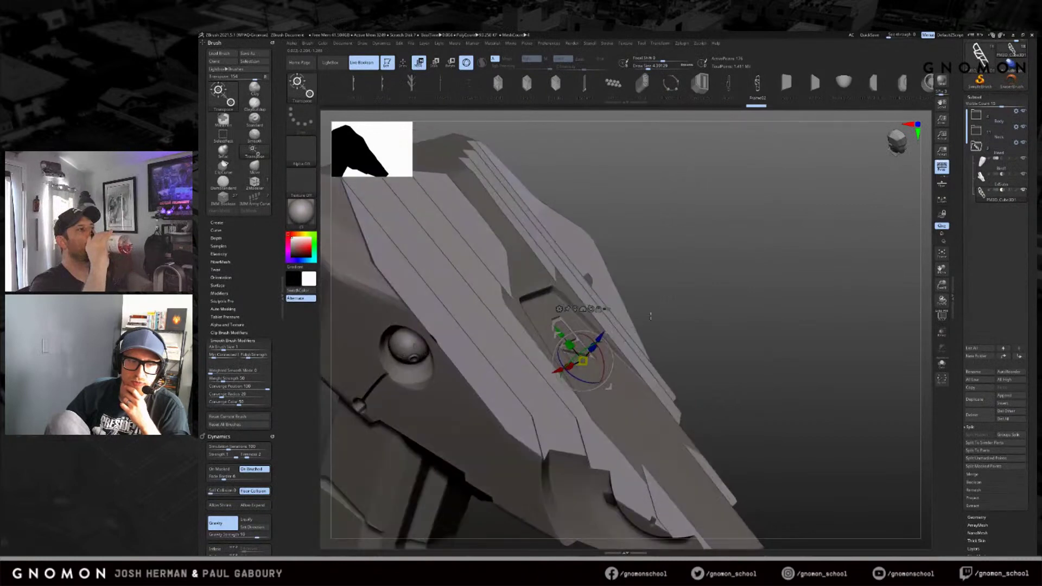
left_click_drag(603, 336, 605, 334)
right_click_drag(605, 333, 556, 343)
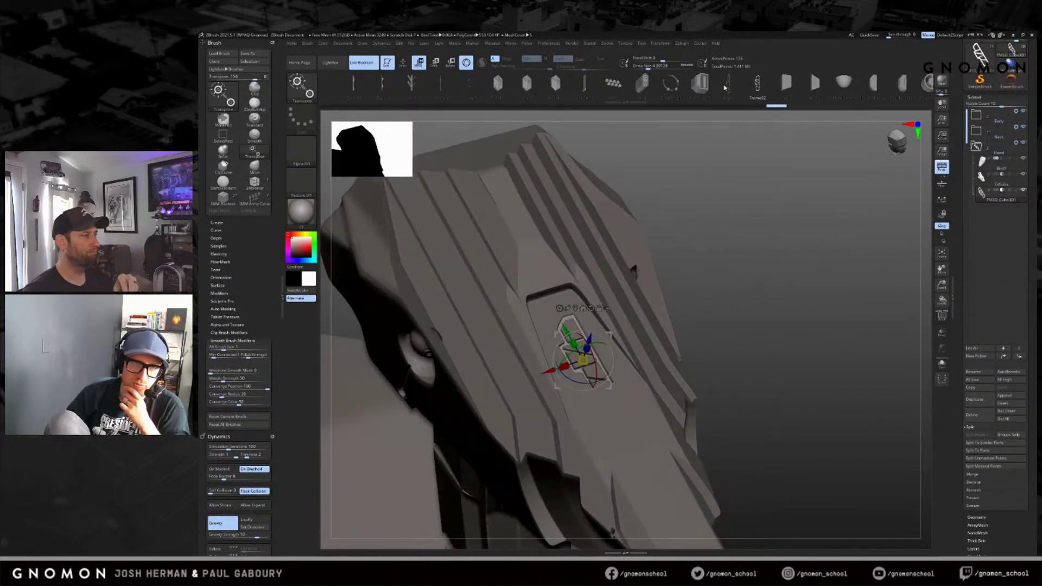
Step: Try the hole-grid and two-screw oval insert meshes as boolean cutters on the recessed panel
left_click(726, 85)
left_click(642, 83)
left_click(612, 83)
left_click(671, 83)
left_click(614, 84)
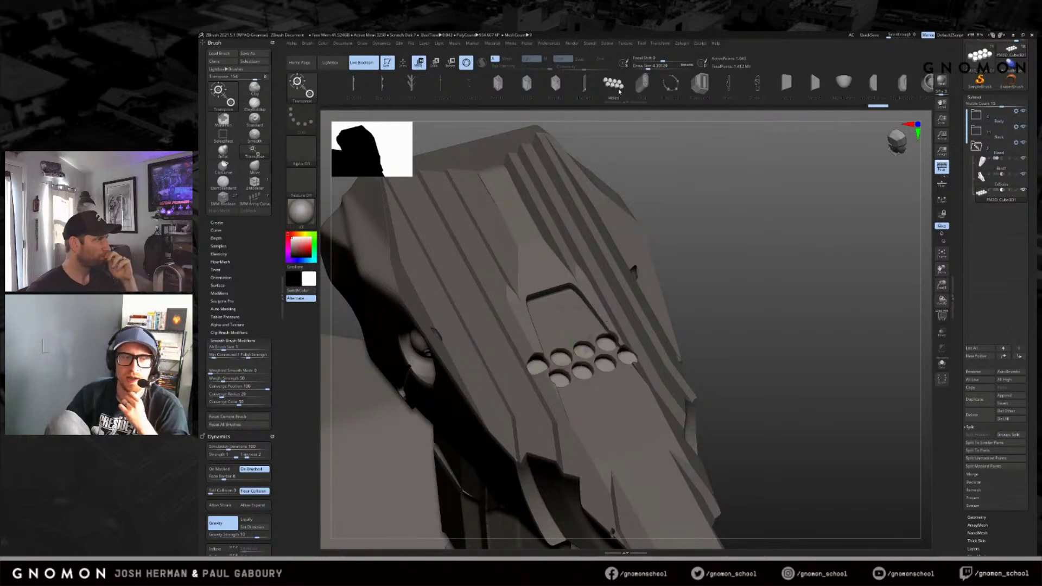
left_click(643, 84)
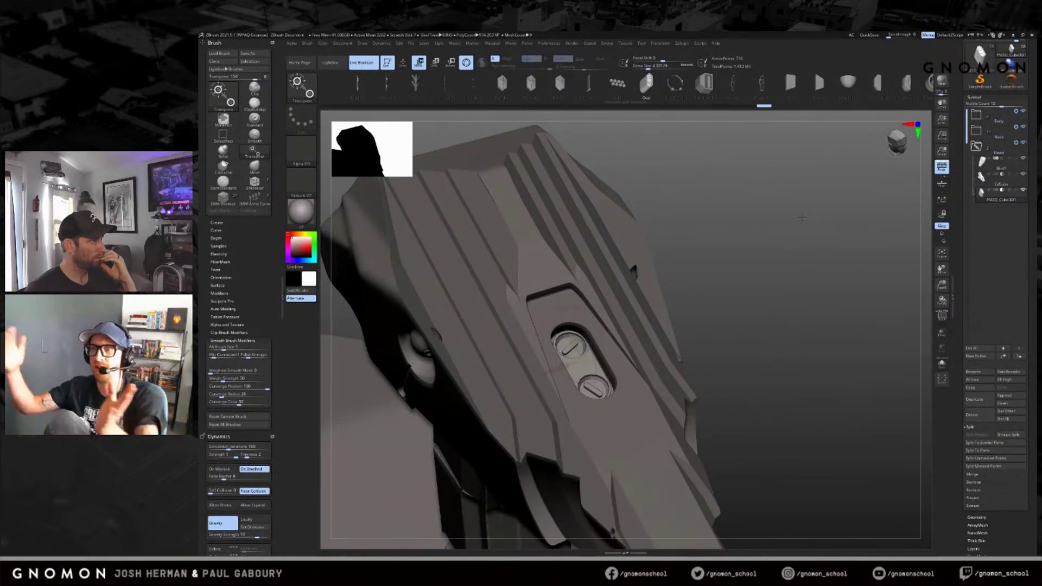
left_click_drag(771, 271, 563, 110)
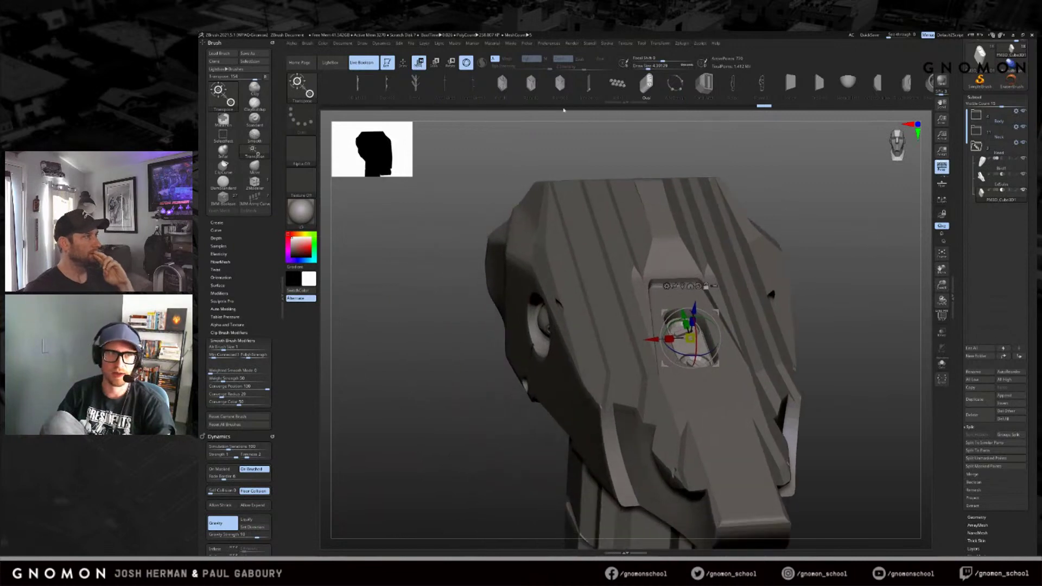
Step: Cycle the panel's cutter through alternative insert meshes and settle on the hole-grid mesh
left_click(560, 84)
left_click(530, 84)
mouse_move(624, 147)
left_mouse_down()
mouse_move(682, 159)
mouse_move(624, 147)
left_mouse_up()
left_click(502, 83)
left_click(470, 87)
left_click_drag(430, 113, 521, 133)
left_click(416, 87)
left_click(387, 85)
left_click(618, 83)
left_click_drag(477, 244, 418, 233)
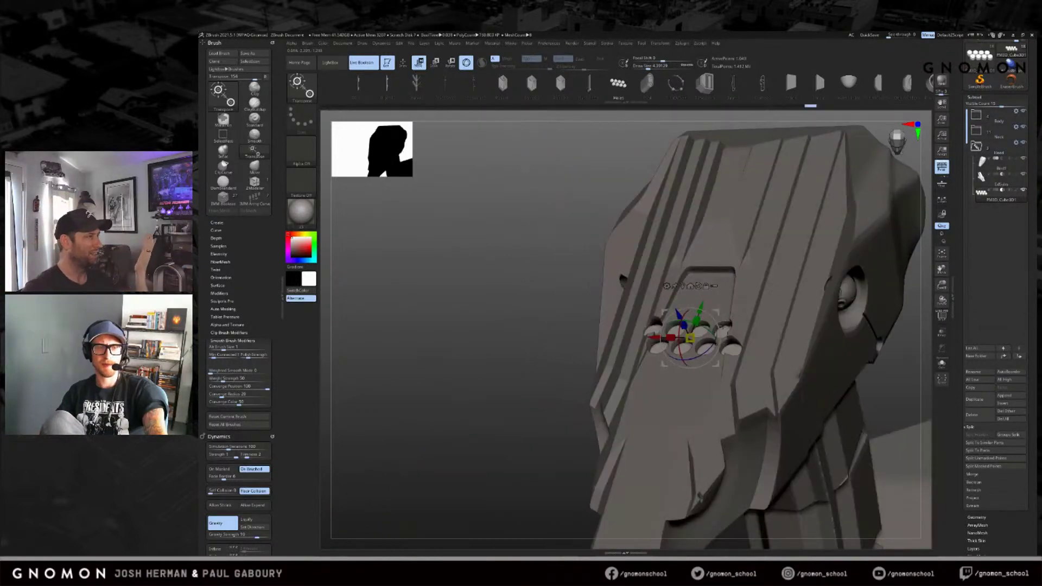
Step: Shrink the hole-grid cutter and move it from the middle of the recessed panel toward its side edge
left_click_drag(689, 337, 690, 338)
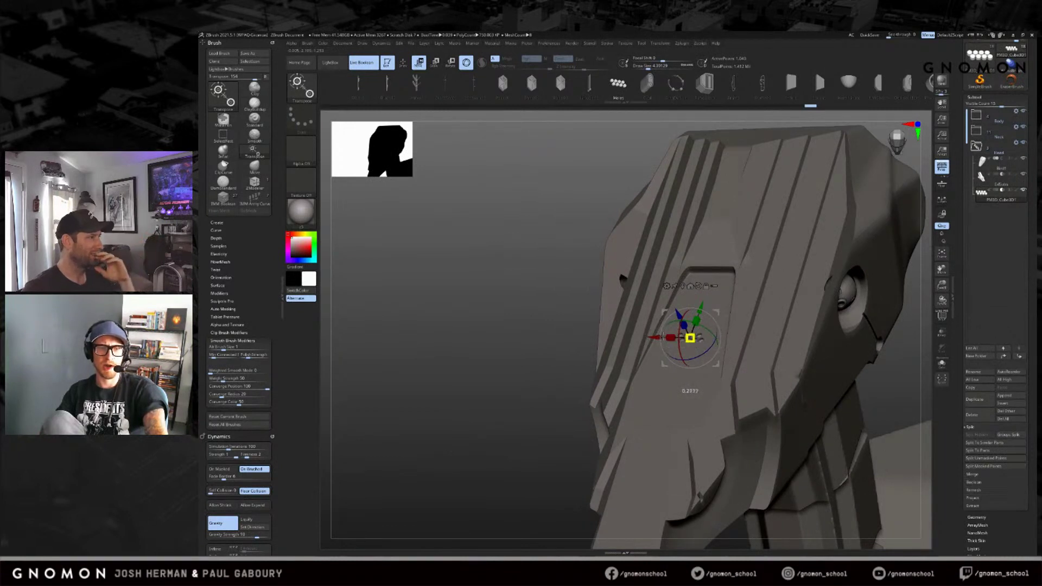
left_click_drag(597, 310, 558, 315)
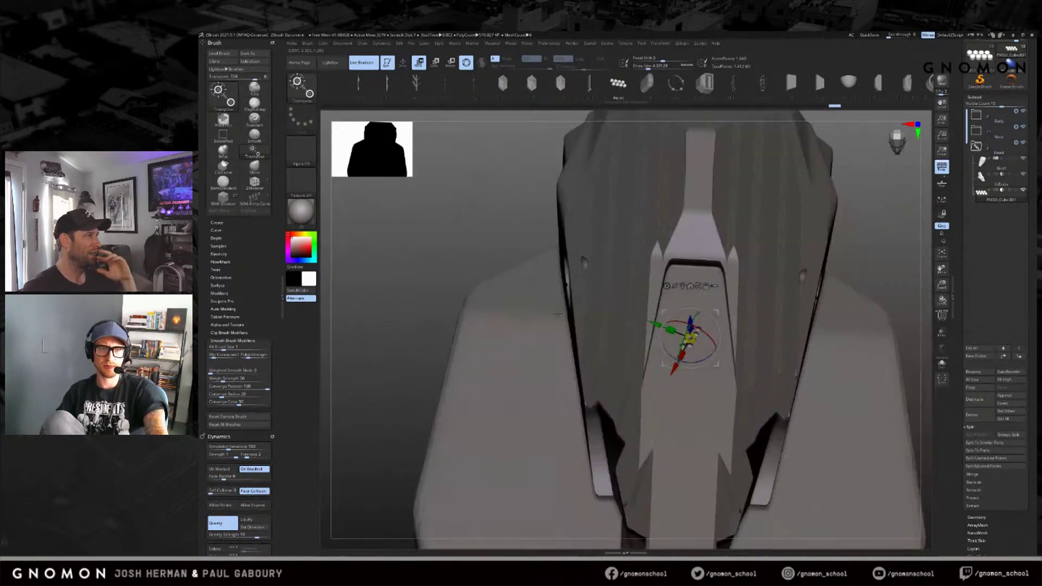
left_click_drag(655, 325, 630, 314)
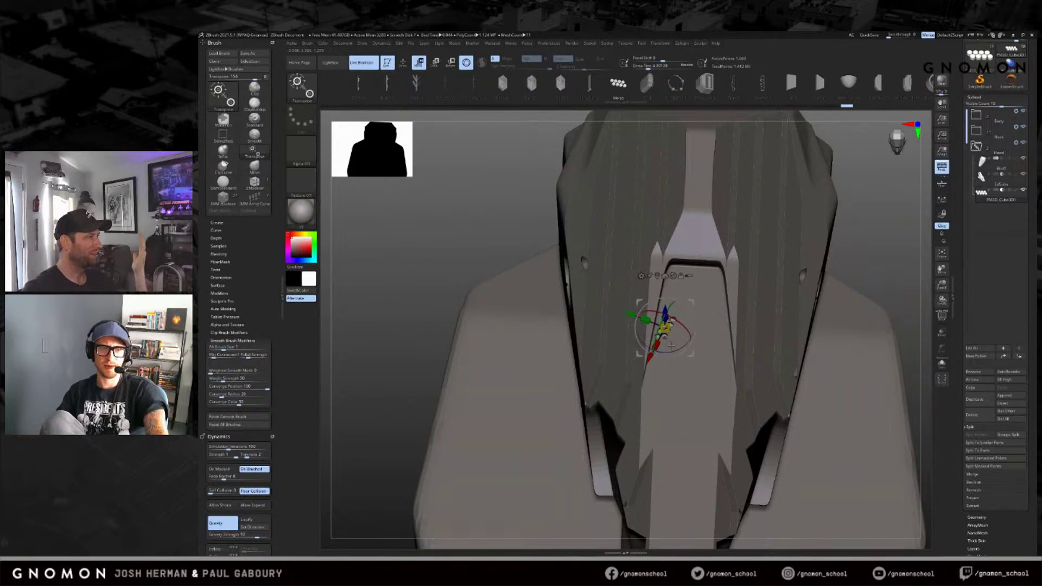
left_click_drag(632, 323, 627, 321)
mouse_move(840, 263)
left_mouse_down()
mouse_move(849, 263)
mouse_move(781, 275)
left_mouse_up()
left_click_drag(647, 359, 917, 239)
left_click(941, 364)
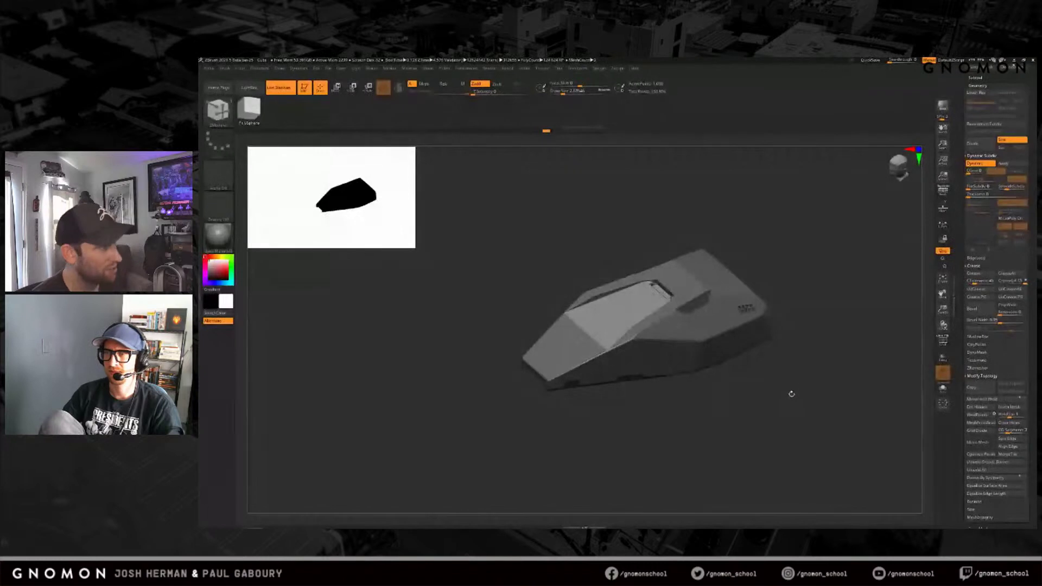
Step: Isolate the hole-grid cutter cylinders from the rest of the model and show their polyframe
right_click_drag(791, 393, 686, 390, "alt")
right_click_drag(648, 311, 657, 317, "ctrl")
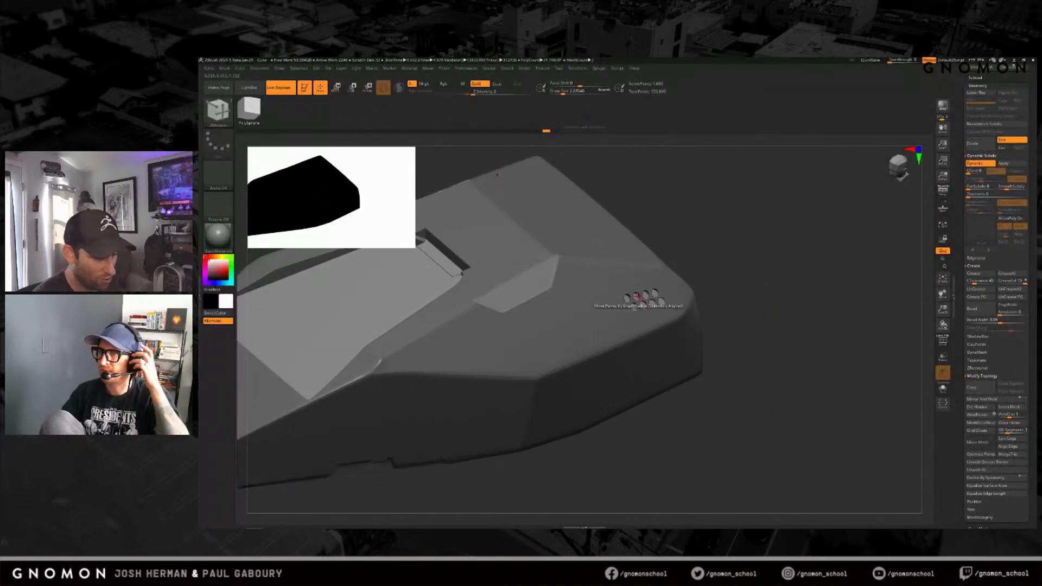
mouse_move(730, 344)
right_mouse_down("ctrl")
mouse_move(726, 303)
mouse_move(737, 396)
mouse_move(721, 354)
mouse_move(684, 378)
mouse_move(686, 394)
mouse_move(689, 380)
mouse_move(704, 379)
mouse_move(666, 303)
right_mouse_up("ctrl")
left_click(943, 388)
key("shift+f")
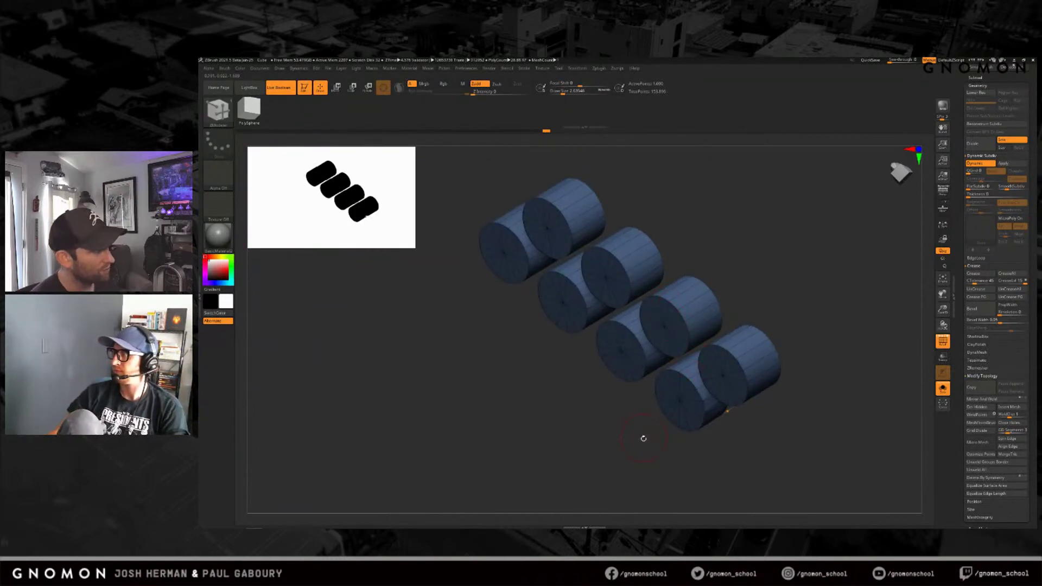
Step: Set the ZModeler edge action to Insert with Multiple EdgeLoops as target and Interactive Elevation as modifier
right_click_drag(644, 441, 744, 377)
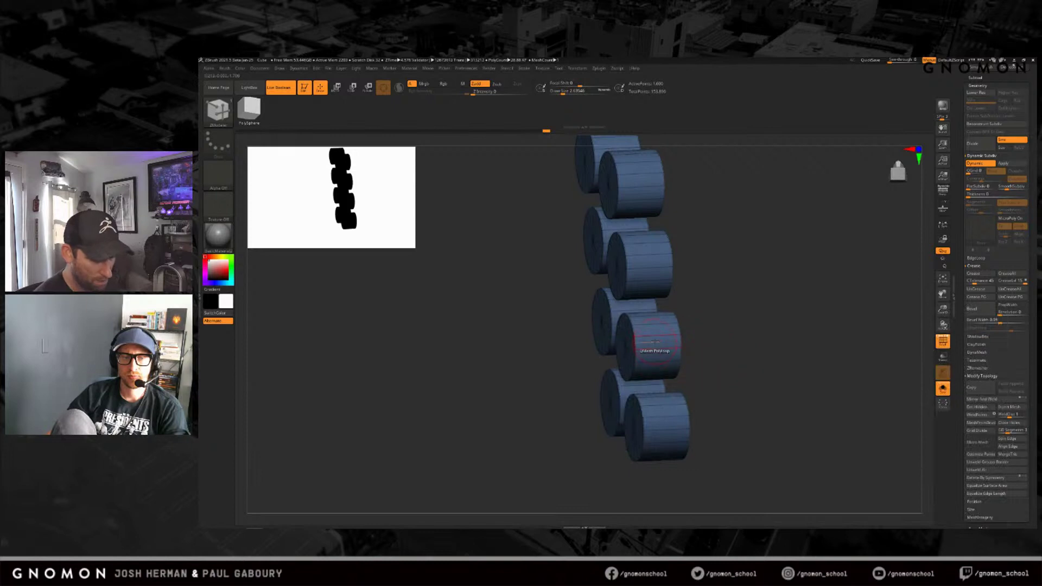
left_click_drag(720, 326, 657, 335)
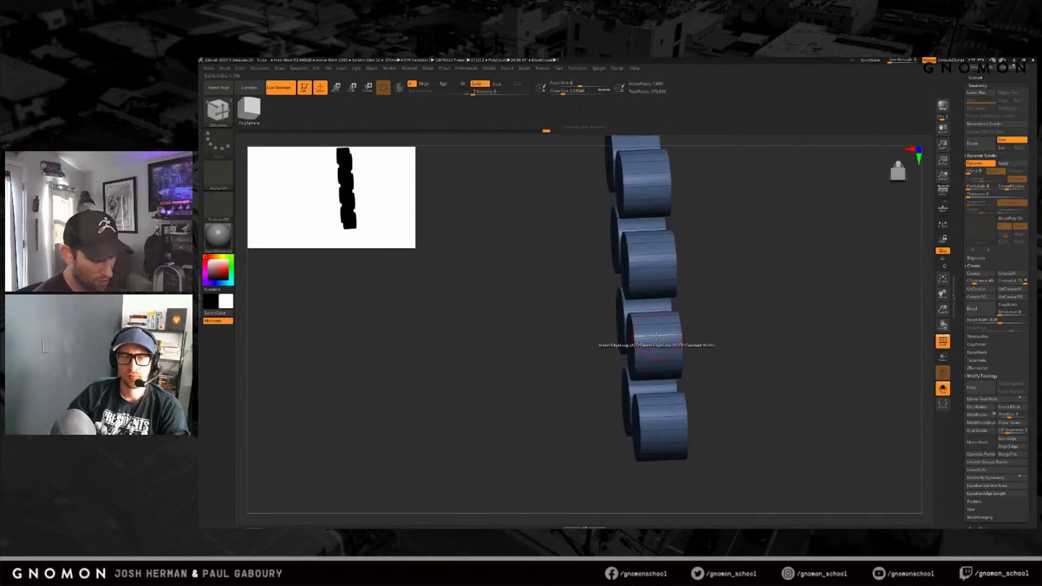
key("space")
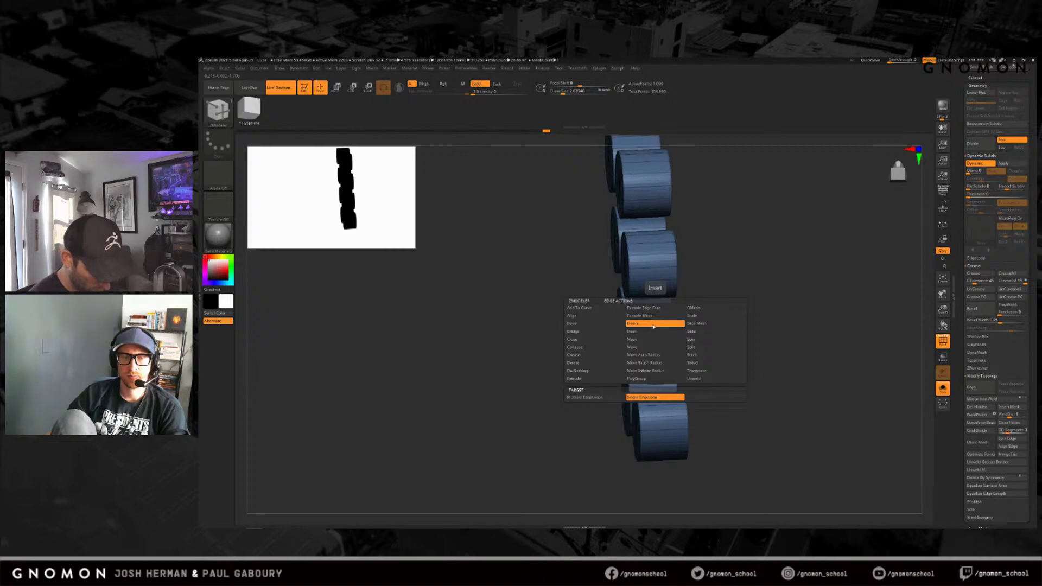
left_click(597, 397)
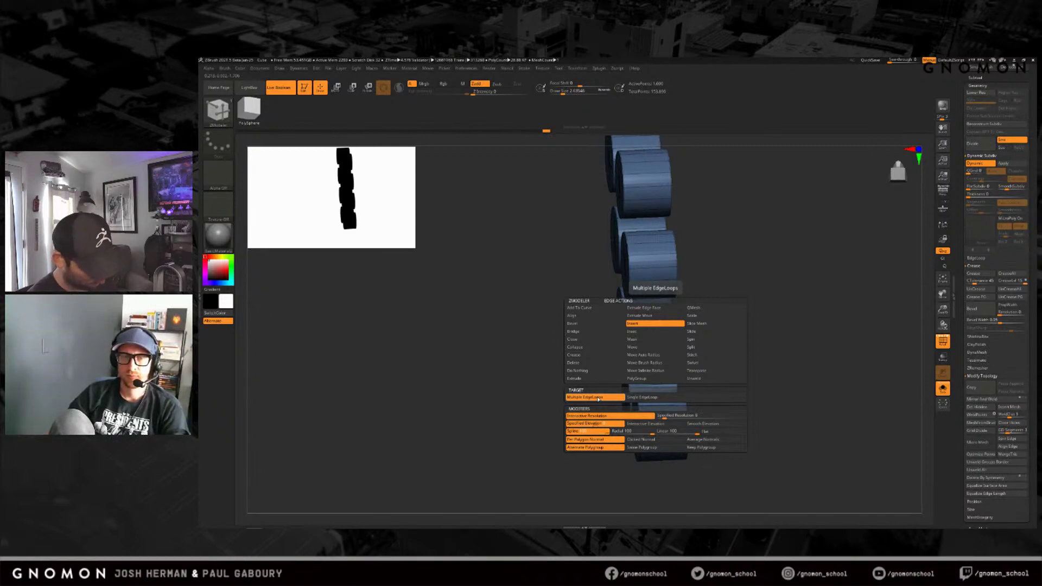
left_click(663, 424)
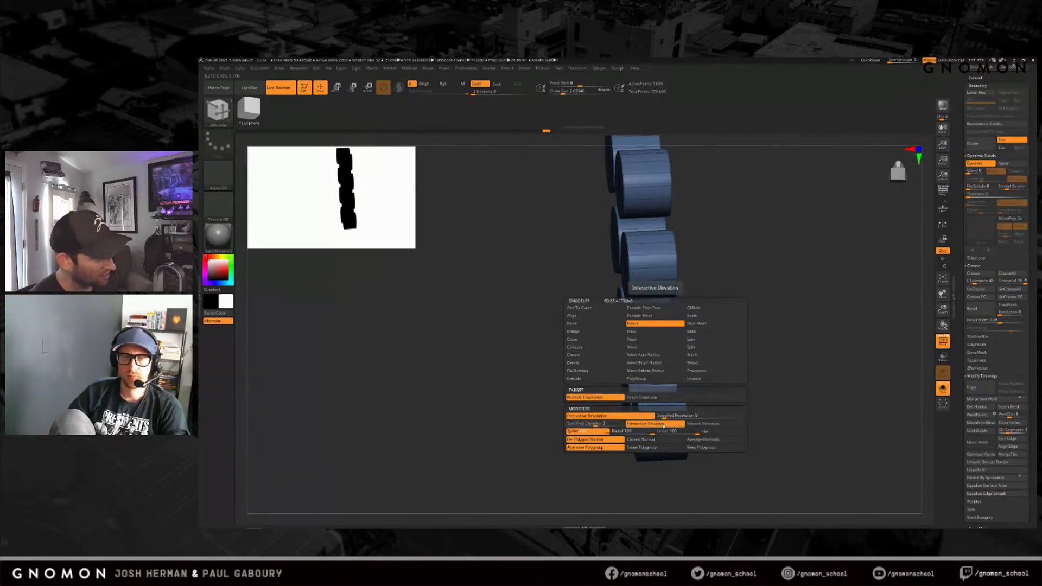
Step: Try inserting multiple edge loops with a strong outward bulge on the four front cutter cylinders
left_click_drag(756, 372, 715, 406)
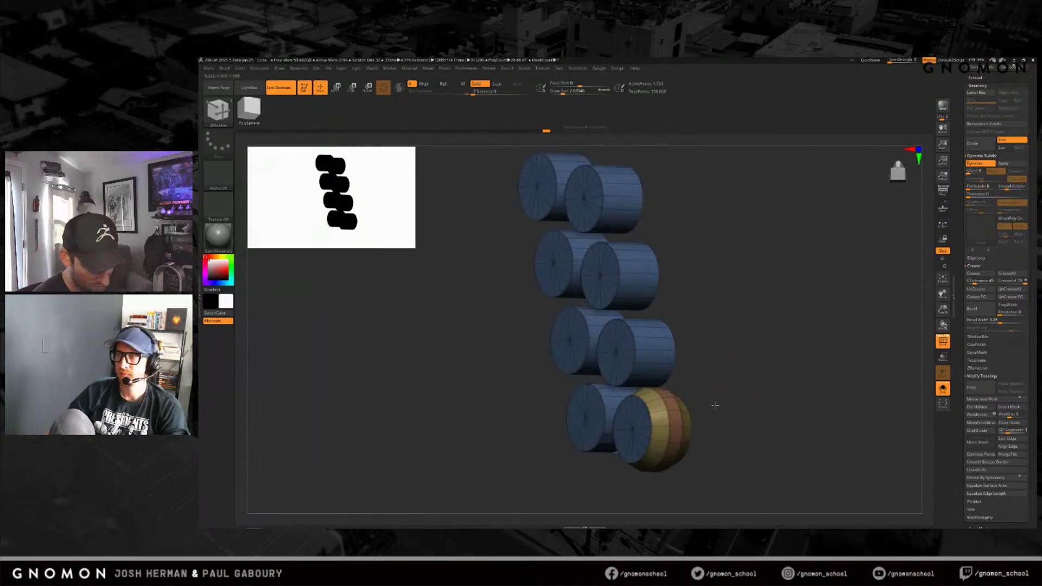
left_click(651, 352)
left_click(632, 285)
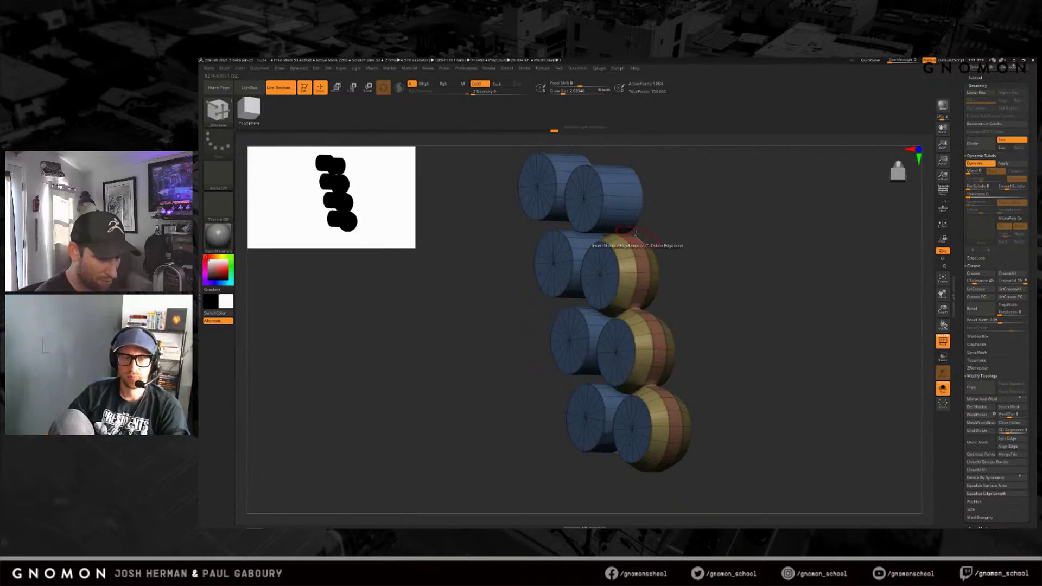
left_click(621, 195)
key("ctrl")
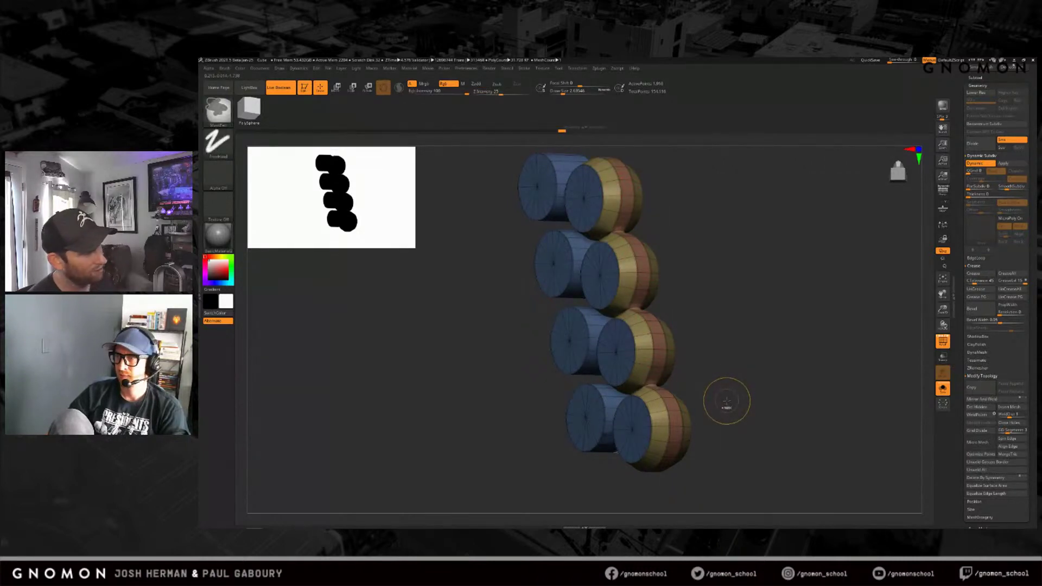
Step: Undo the strongly bulged edge loops on the four front cylinders
key("ctrl+z")
key("ctrl+z")
key("ctrl+z")
key("ctrl+z")
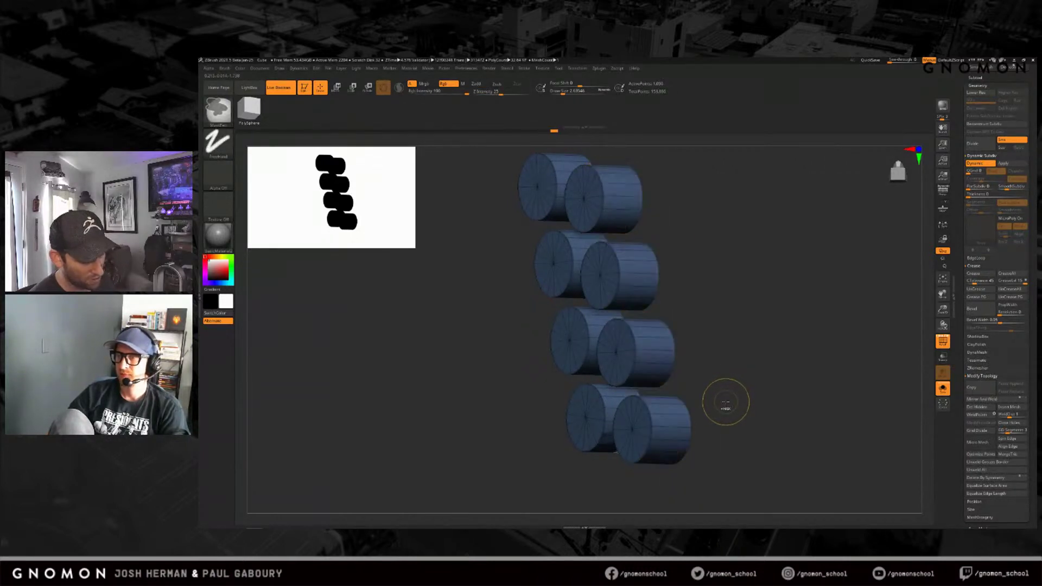
Step: Insert multiple edge loops with a slight barrel-shaped bulge on the front cylinders and the top rear cylinder
key("space")
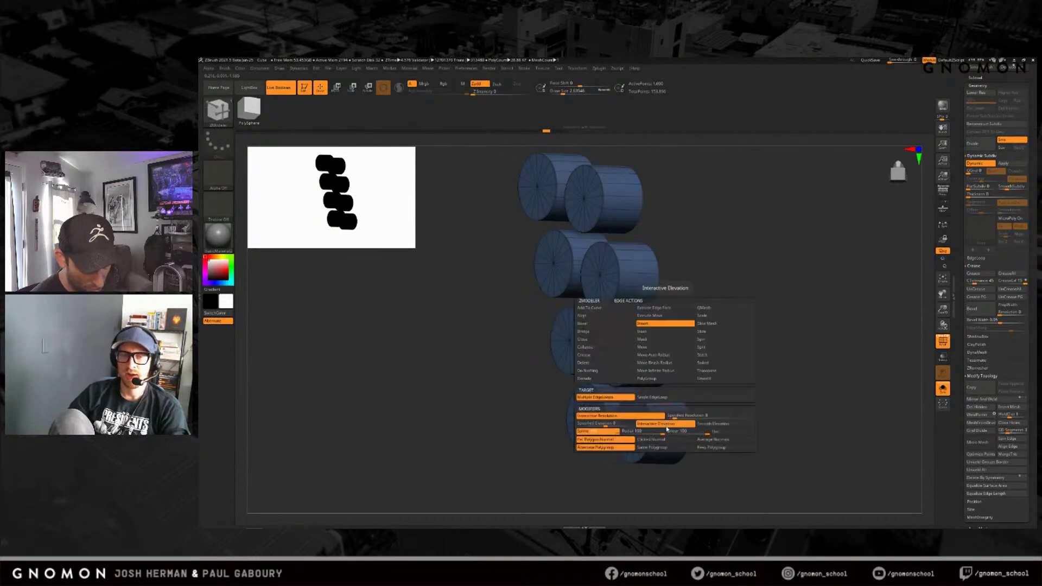
left_click_drag(712, 389, 743, 375)
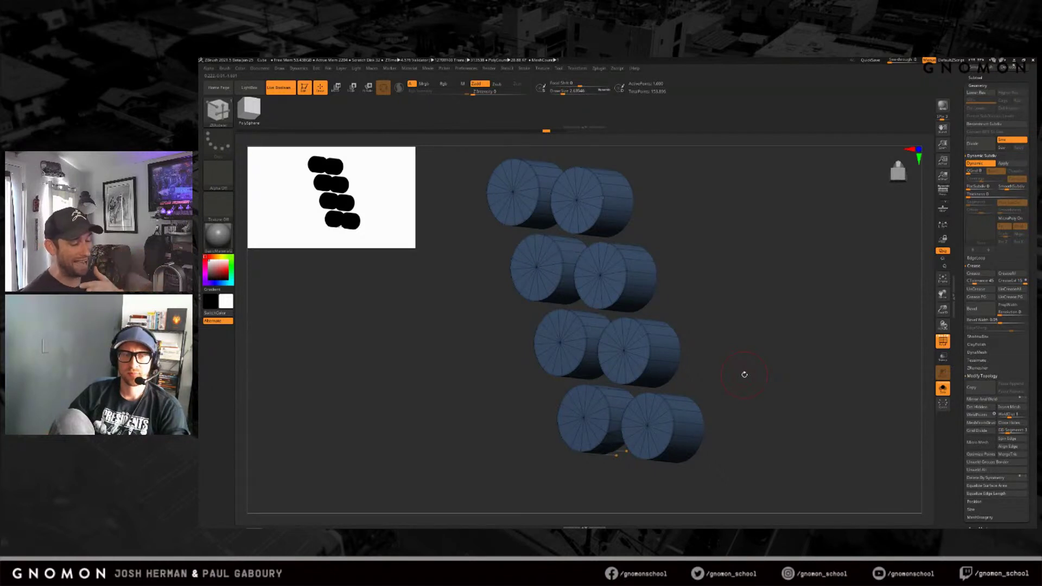
left_click_drag(782, 395, 772, 397)
left_click_drag(735, 429, 715, 419)
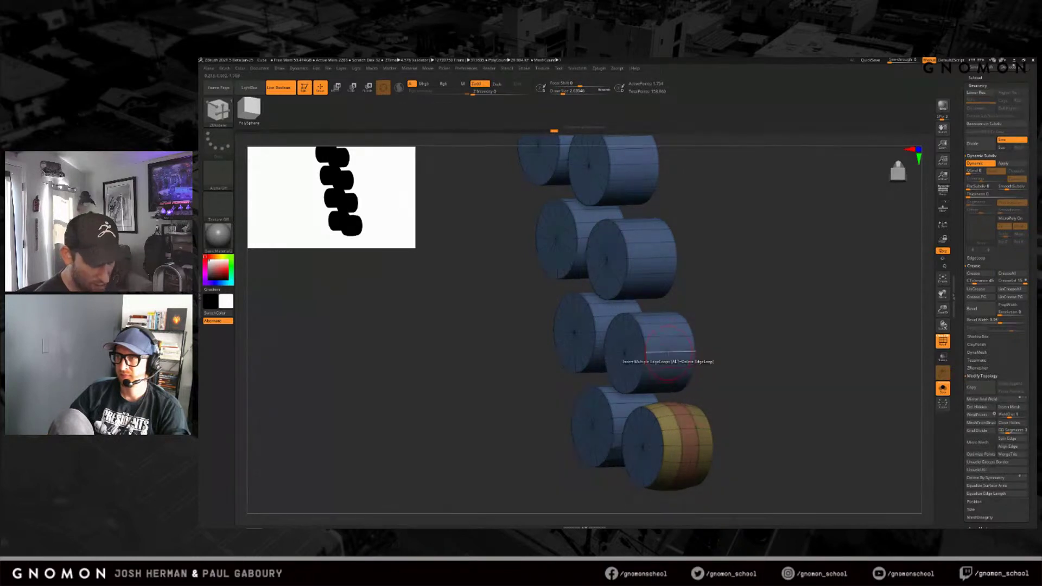
left_click_drag(667, 351, 673, 346)
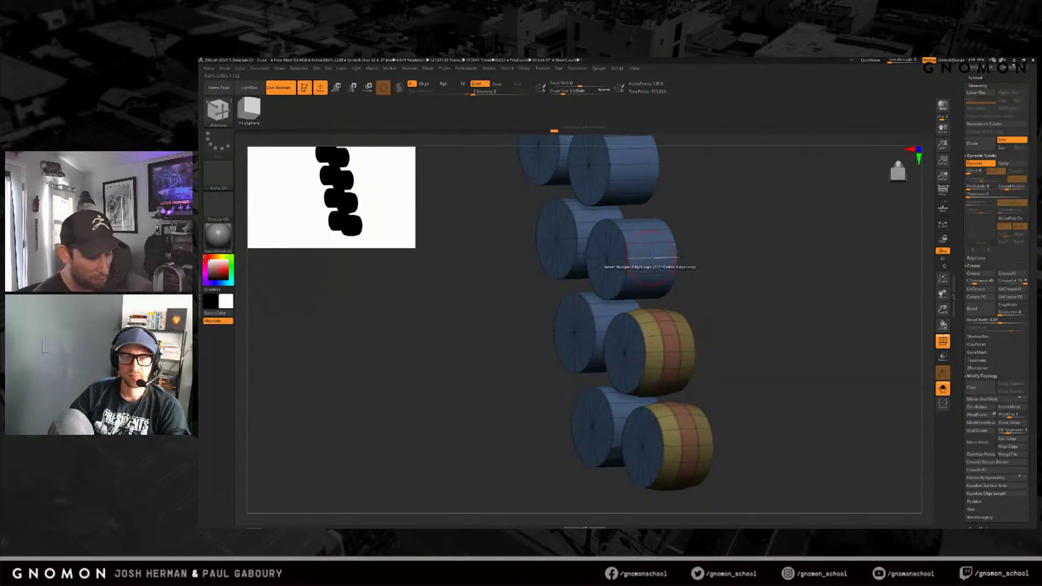
left_click_drag(650, 256, 699, 241)
left_click_drag(630, 178, 701, 270)
left_click_drag(608, 189, 617, 220)
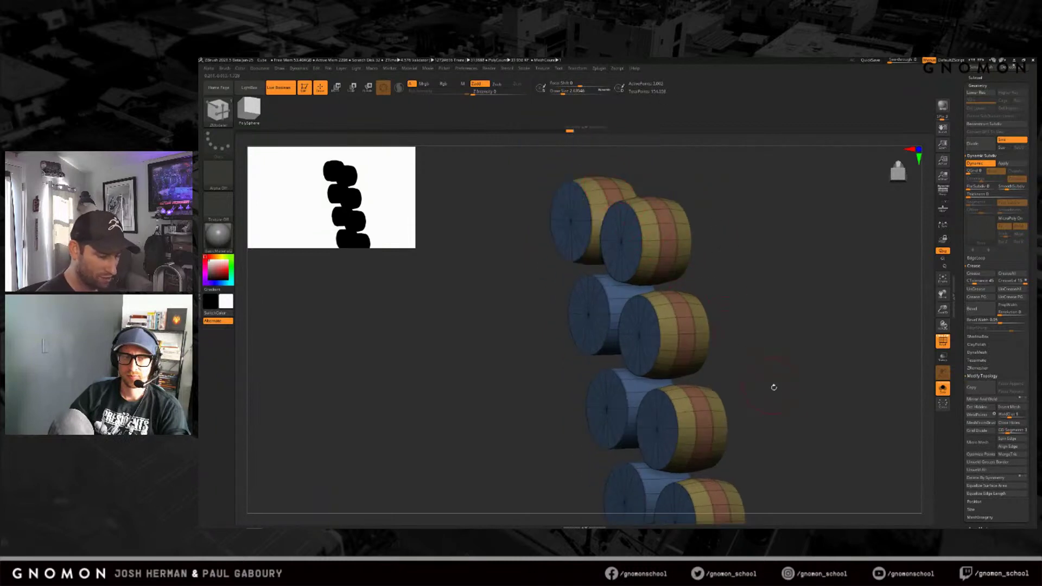
Step: Try repeating the bulged edge loops on the remaining rear cylinders
left_click_drag(774, 386, 829, 384)
left_click(543, 303)
left_click(544, 404)
left_click_drag(665, 437, 685, 352, "alt")
mouse_move(701, 426)
left_mouse_down()
mouse_move(702, 416)
mouse_move(686, 414)
mouse_move(631, 421)
mouse_move(744, 394)
mouse_move(770, 365)
mouse_move(793, 399)
left_mouse_up()
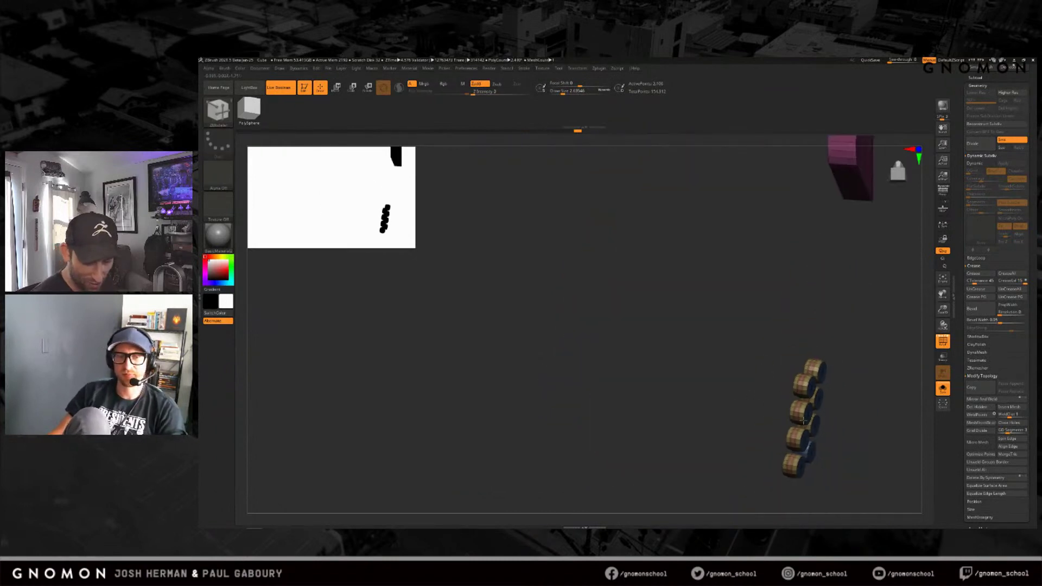
Step: Preview the bulged cylinders with dynamic subdivision and the polyframe hidden
mouse_move(804, 420)
right_mouse_down("alt")
mouse_move(675, 370)
mouse_move(699, 429)
mouse_move(698, 406)
mouse_move(686, 407)
mouse_move(702, 415)
mouse_move(699, 385)
right_mouse_up("alt")
key("d")
key("shift+f")
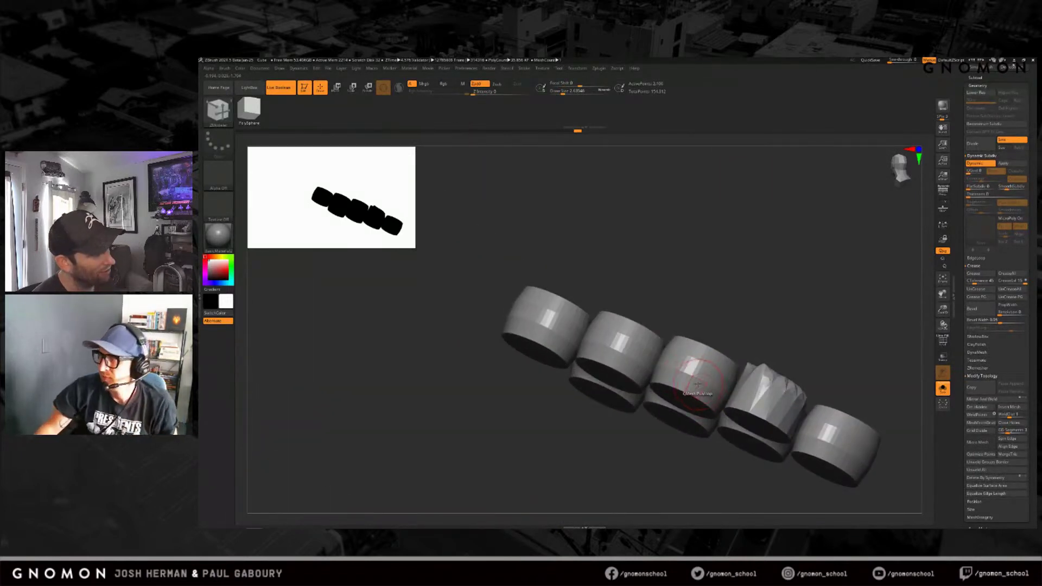
Step: Show the whole model and examine the interior walls of the holes cut by the bulged cylinders
right_click_drag(711, 482, 724, 436, "ctrl")
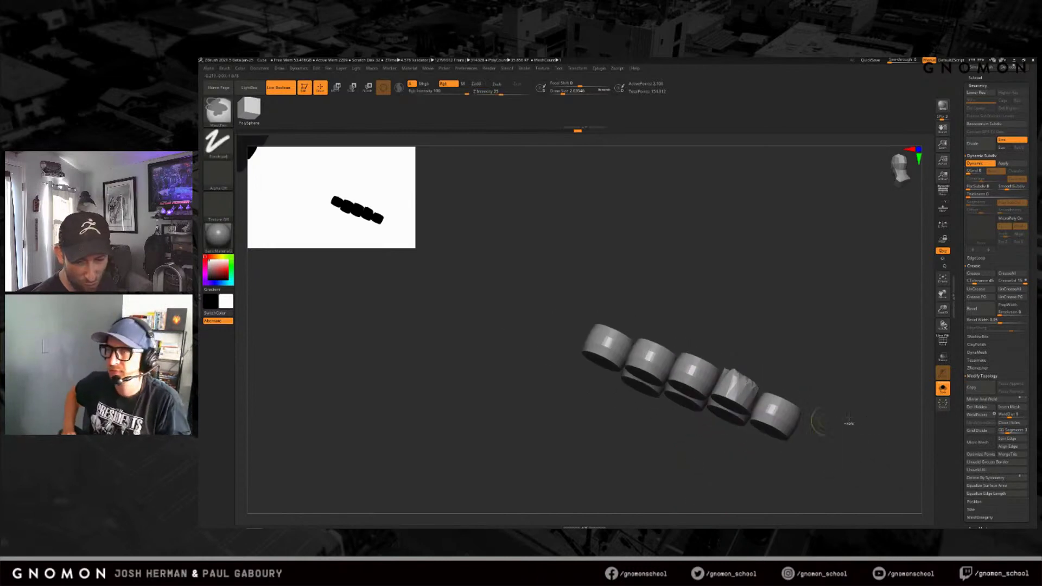
left_click(941, 391)
mouse_move(779, 464)
right_mouse_down("ctrl")
mouse_move(665, 436)
mouse_move(638, 444)
mouse_move(638, 382)
right_mouse_up("ctrl")
right_click_drag(624, 388, 645, 442, "ctrl")
right_click_drag(551, 384, 558, 430, "ctrl")
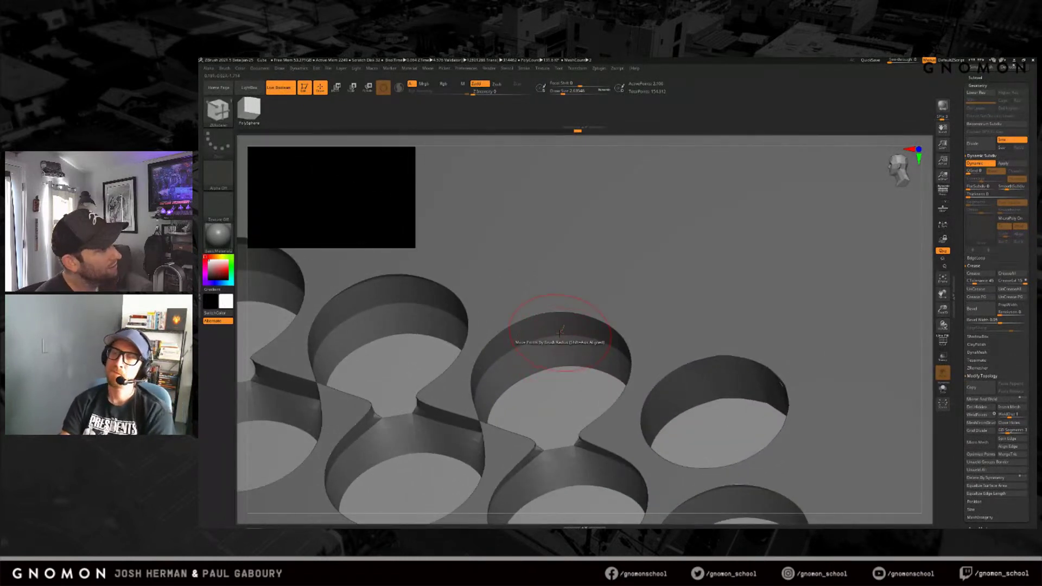
Step: Undo the bulged edge loops and show the plain cutter cylinders isolated with their polyframe
mouse_move(912, 374)
right_mouse_down("ctrl")
mouse_move(860, 414)
mouse_move(798, 435)
right_mouse_up("ctrl")
left_click(788, 454, "ctrl")
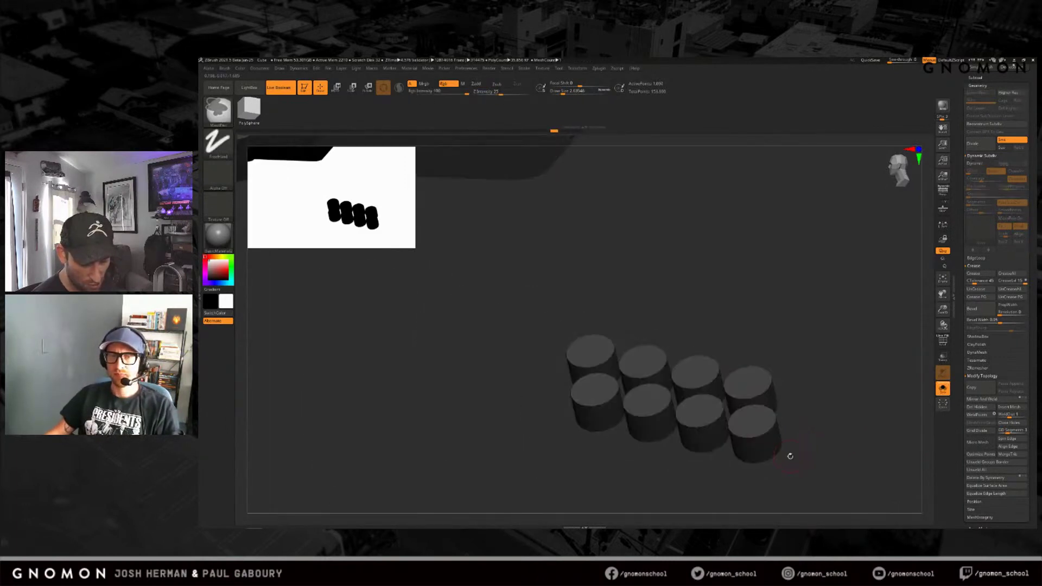
left_click_drag(784, 465, 709, 412)
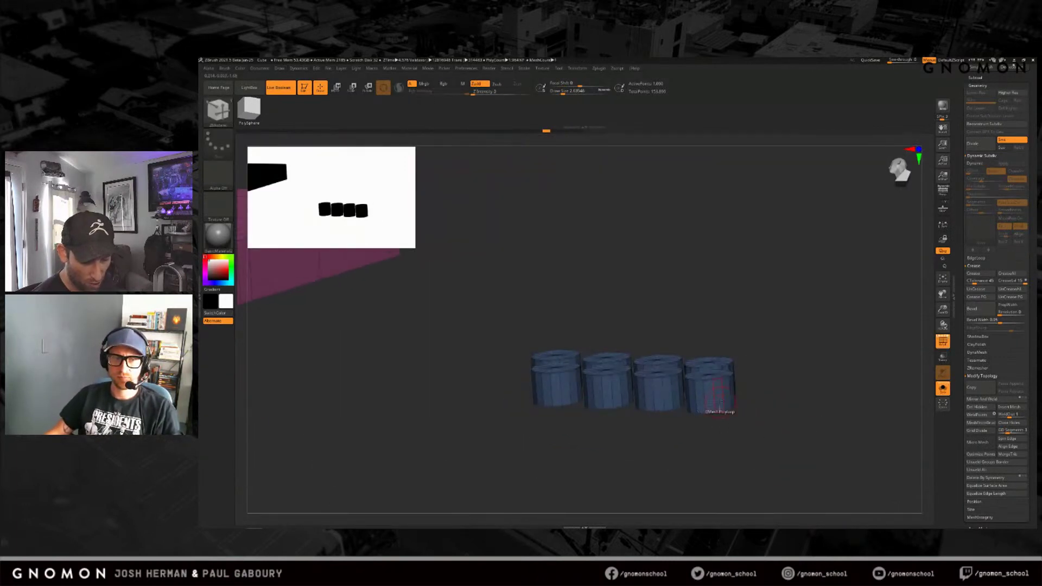
Step: Configure the ZModeler edge Insert action for Multiple EdgeLoops to use Specified Elevation and Specified Resolution
scroll(709, 414, "up", 3)
key("space")
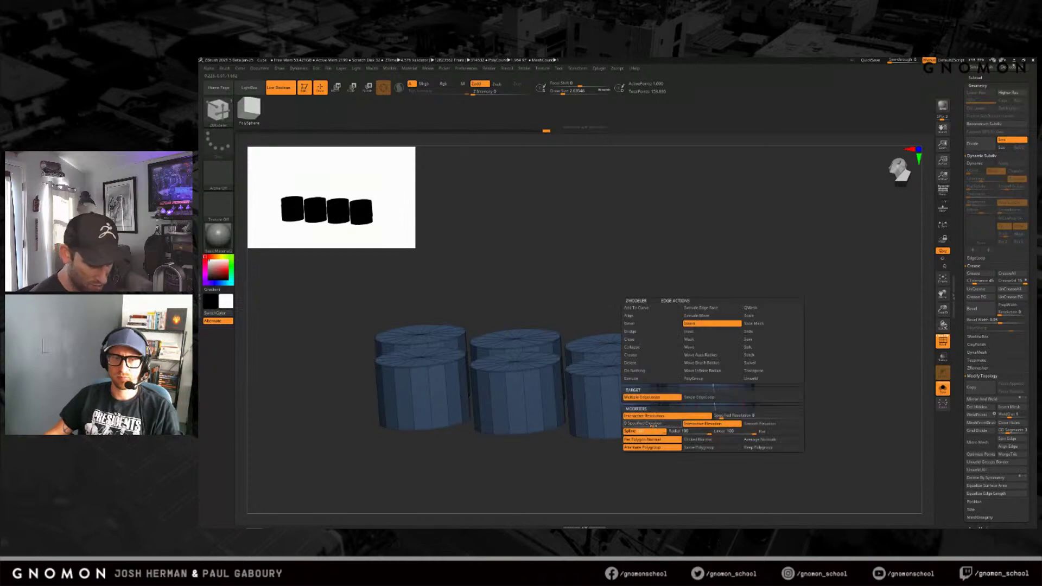
left_click(653, 424)
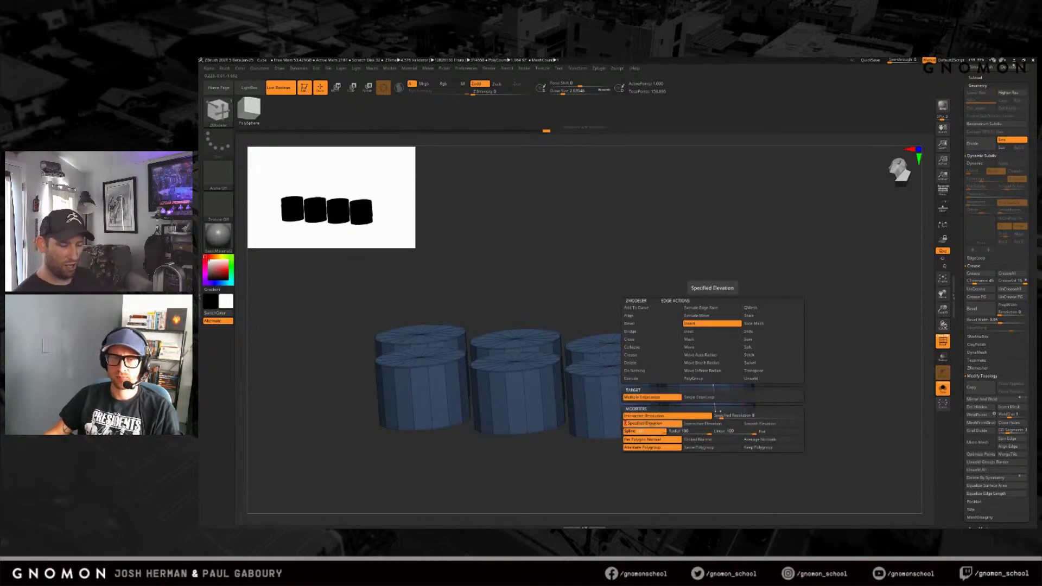
left_click(722, 415)
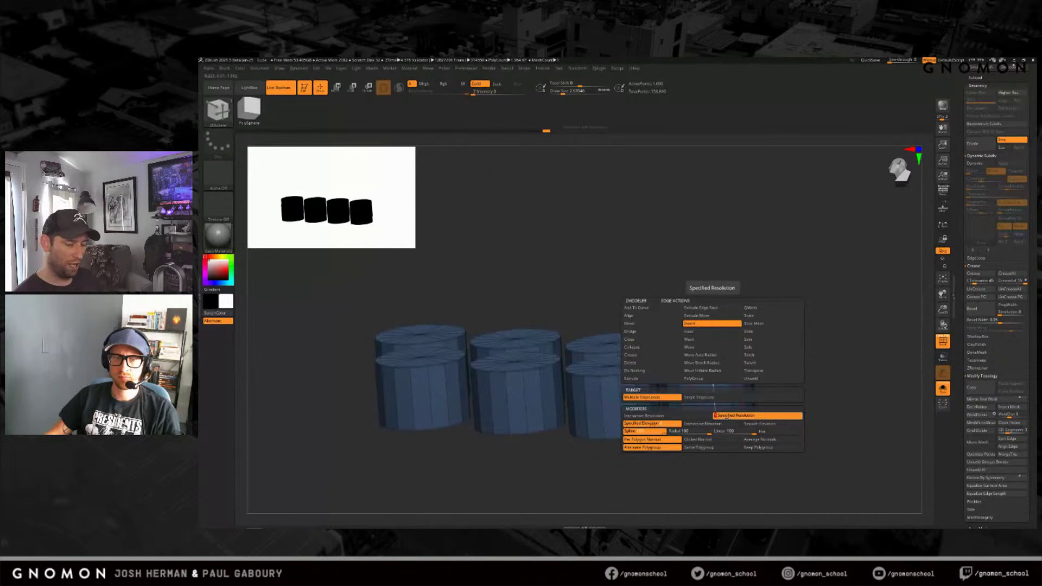
Step: Try inserting one mid-height edge loop on each front-row cylinder and on the first three rear cylinders
left_click(619, 408)
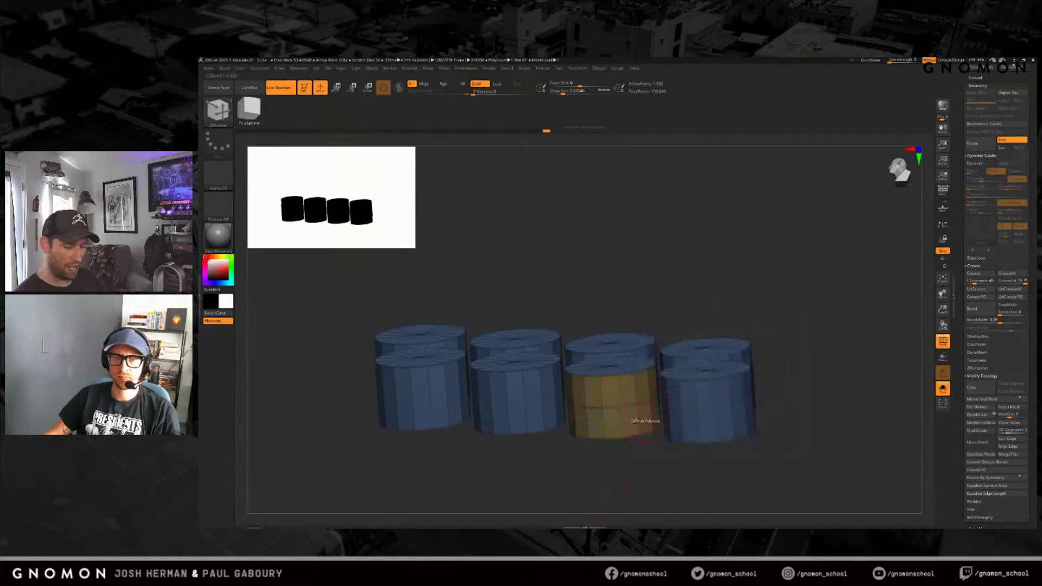
left_click(700, 424)
left_click(541, 407)
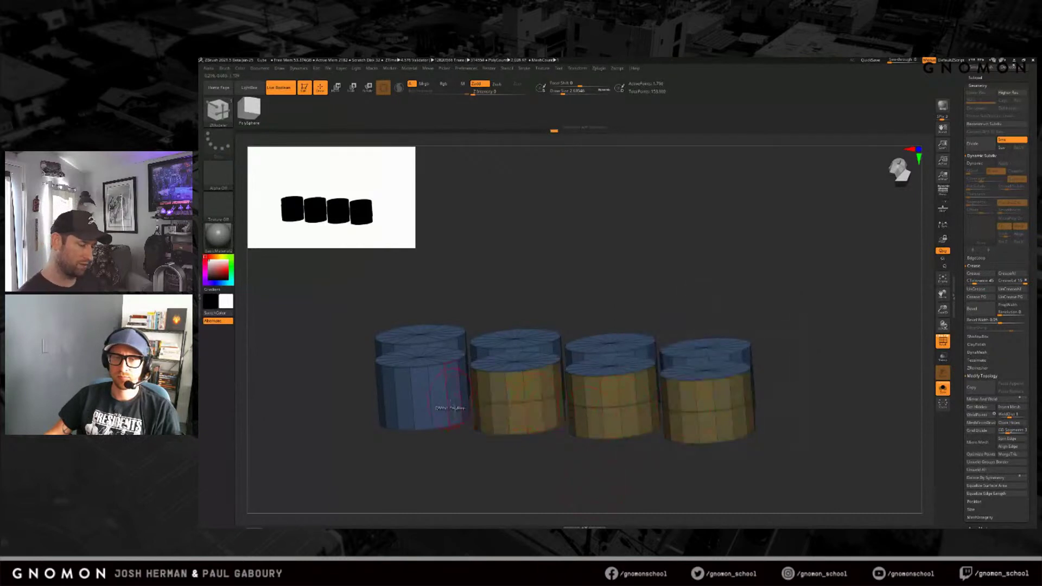
left_click(456, 408)
left_click_drag(779, 426, 610, 390)
left_click(613, 388)
left_click(425, 377)
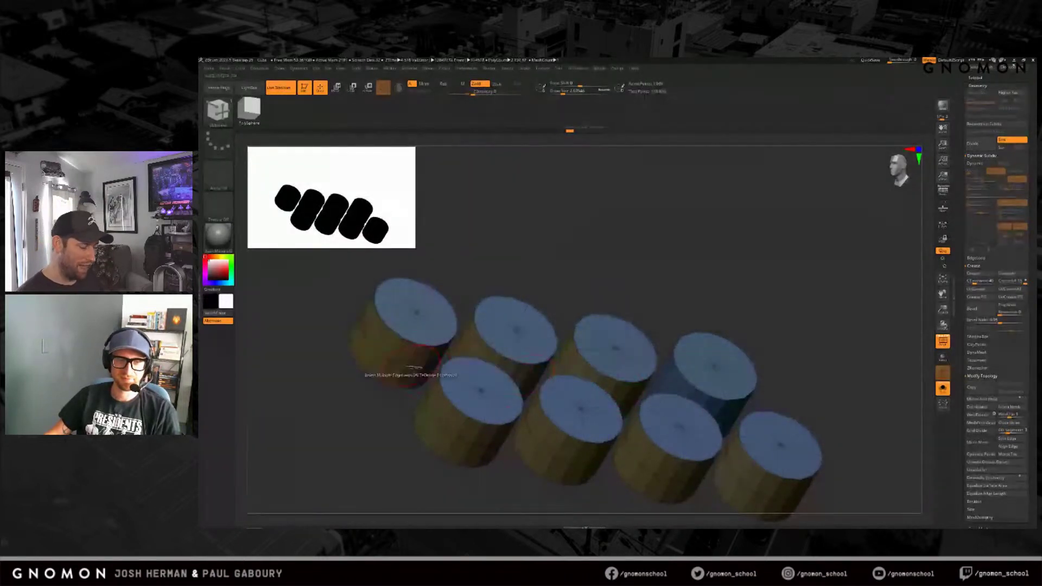
left_click_drag(375, 429, 476, 404)
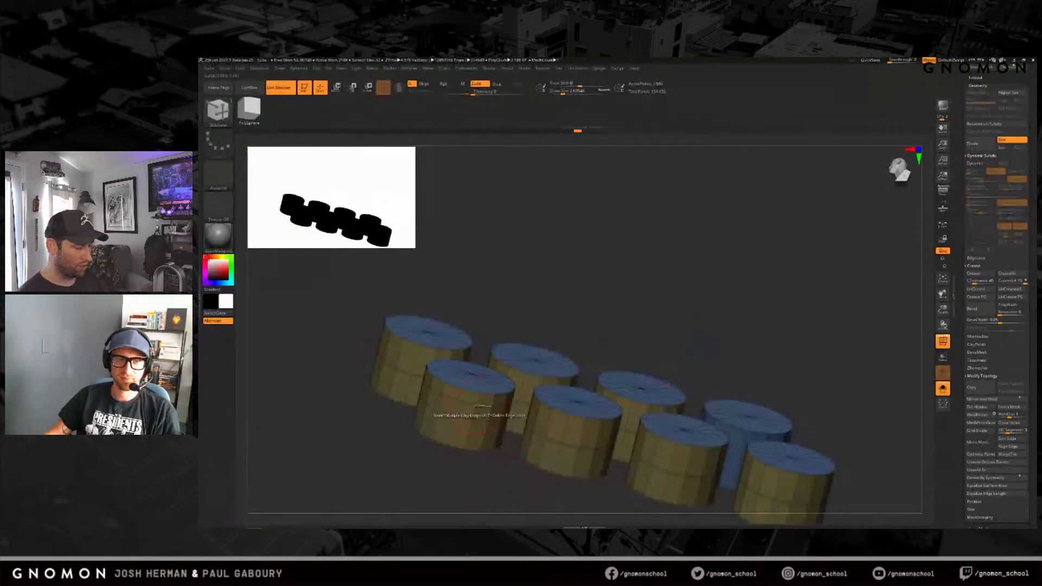
Step: Reduce the brush size and try adding and deleting extra edge loops around the middle loop of the front cylinders
key("shift")
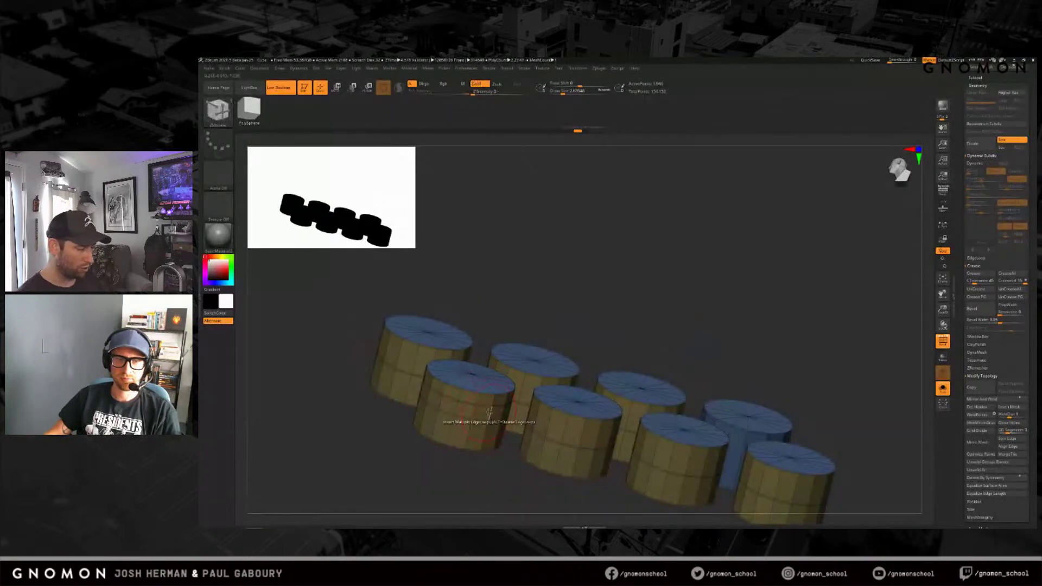
mouse_move(480, 404)
right_mouse_down("ctrl")
mouse_move(510, 429)
mouse_move(498, 403)
right_mouse_up("ctrl")
key("s")
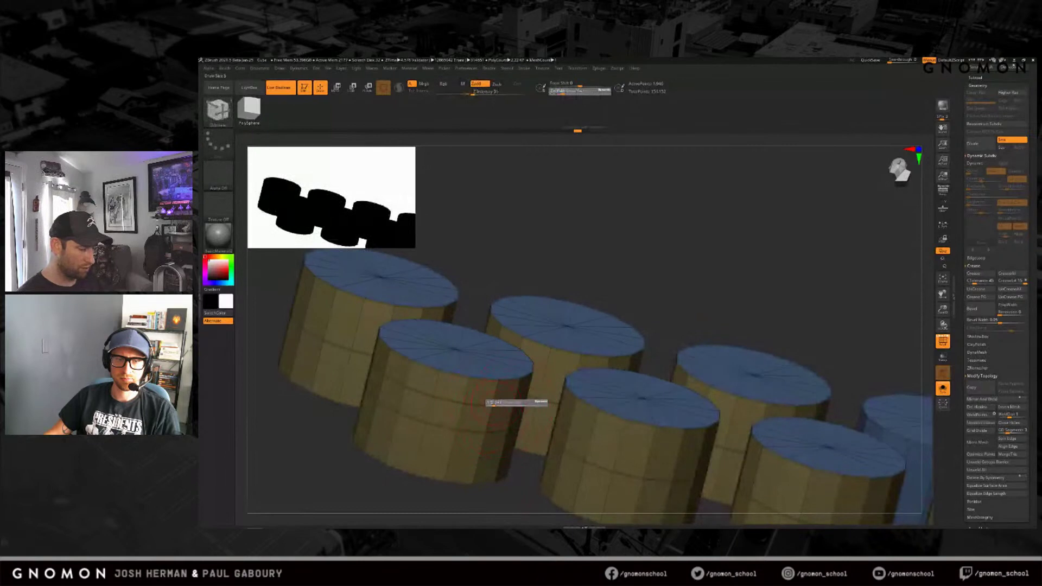
left_click_drag(498, 402, 494, 403)
key("shift")
right_click_drag(590, 476, 594, 431, "alt")
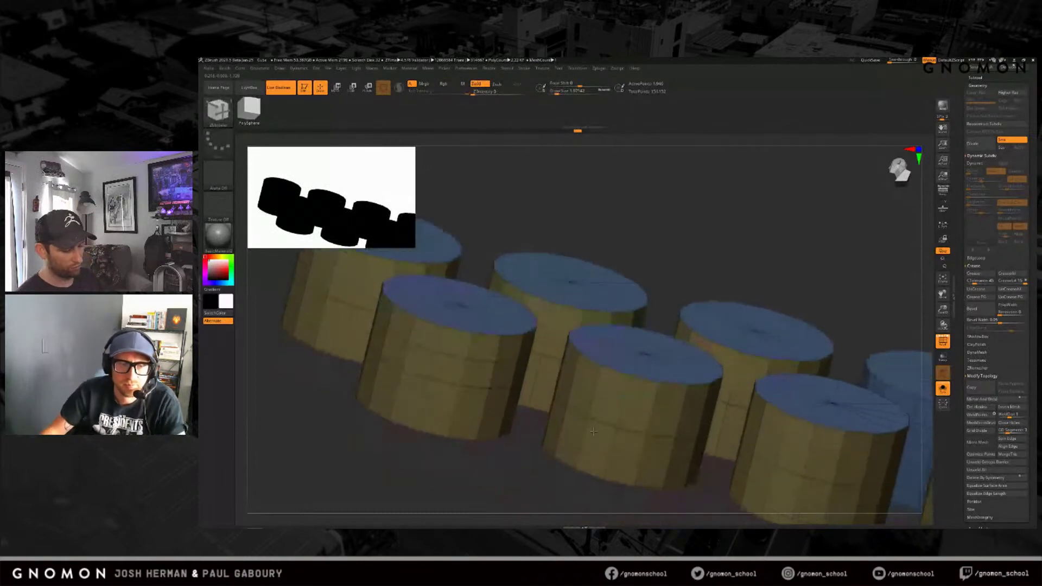
left_click(613, 454)
left_click(617, 411)
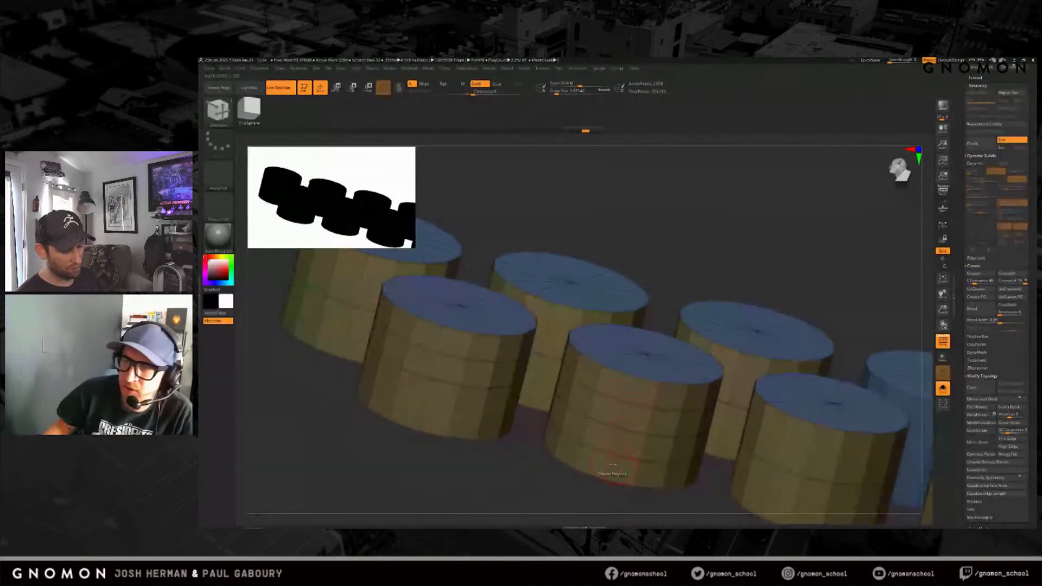
left_click(617, 434)
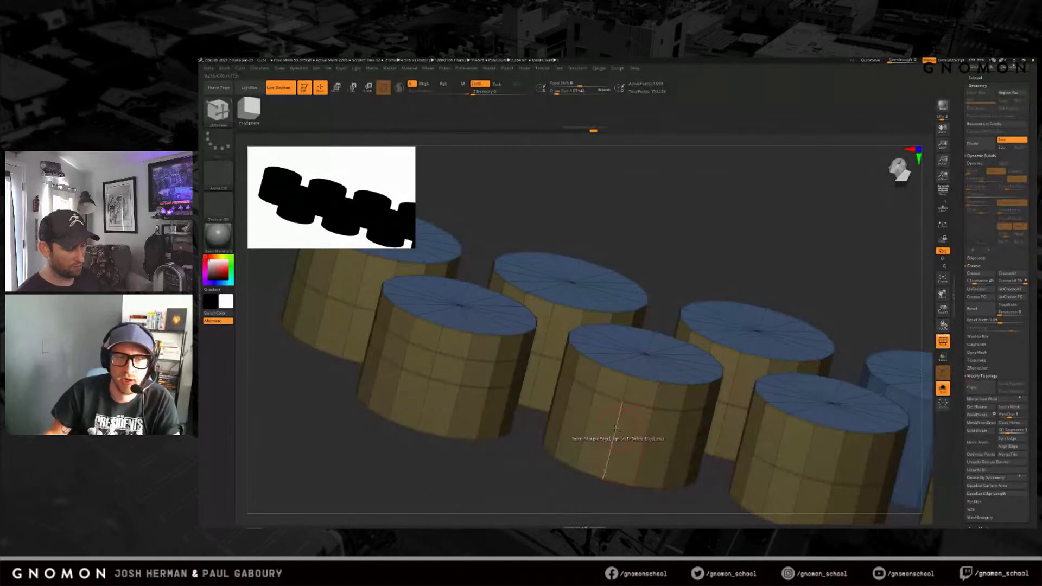
left_click(481, 386, "alt")
mouse_move(602, 442)
right_mouse_down("ctrl")
mouse_move(687, 459)
mouse_move(638, 456)
right_mouse_up("ctrl")
key("ctrl")
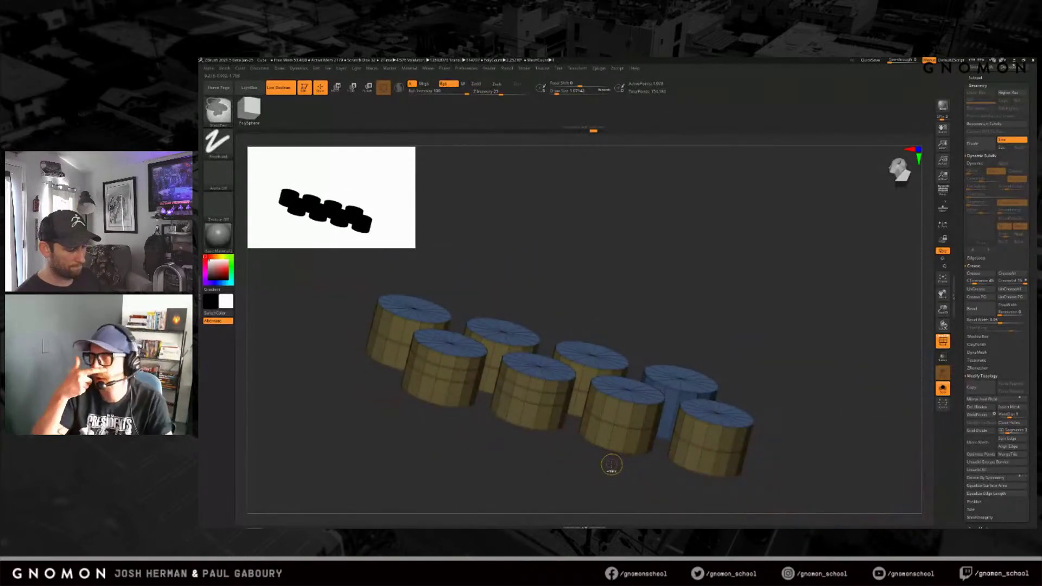
Step: Undo all the edge loops inserted on the cutter cylinders
right_click_drag(611, 465, 614, 445)
key("ctrl")
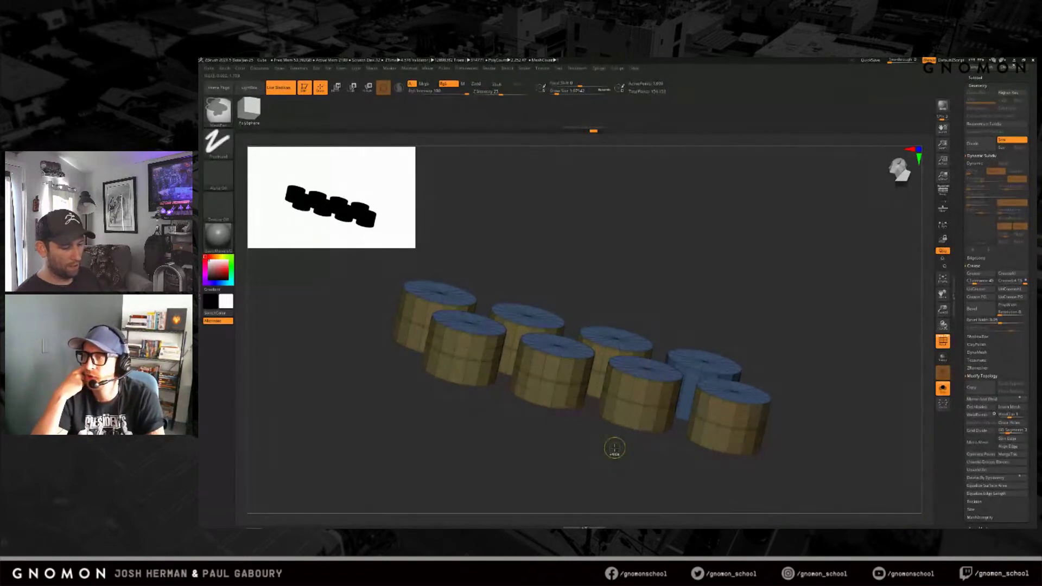
key("ctrl+z")
key("ctrl+z")
key("ctrl+z")
key("ctrl+z")
key("ctrl+z")
key("ctrl+z")
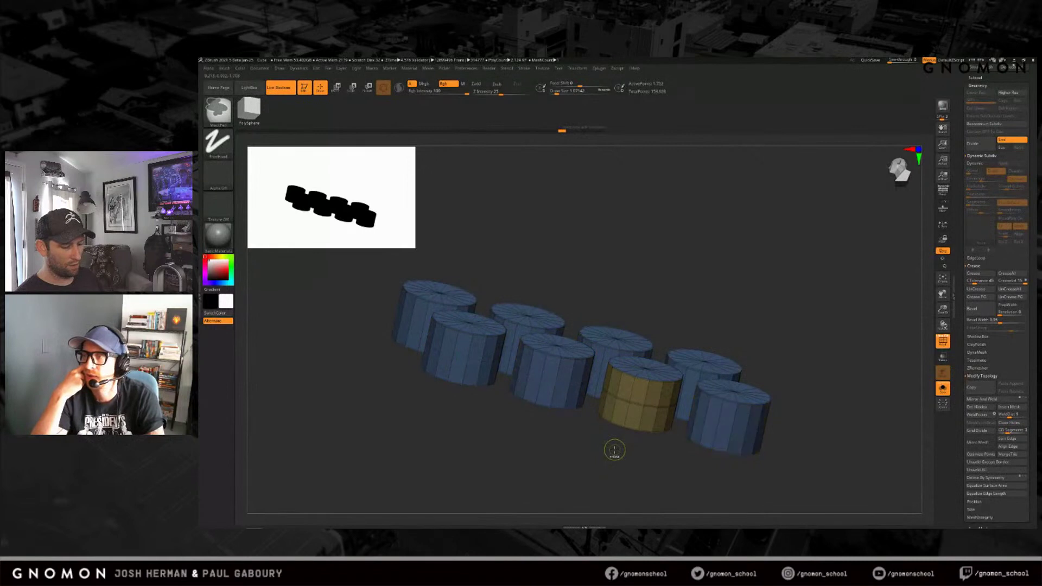
key("ctrl+z")
key("ctrl+z")
key("ctrl+z")
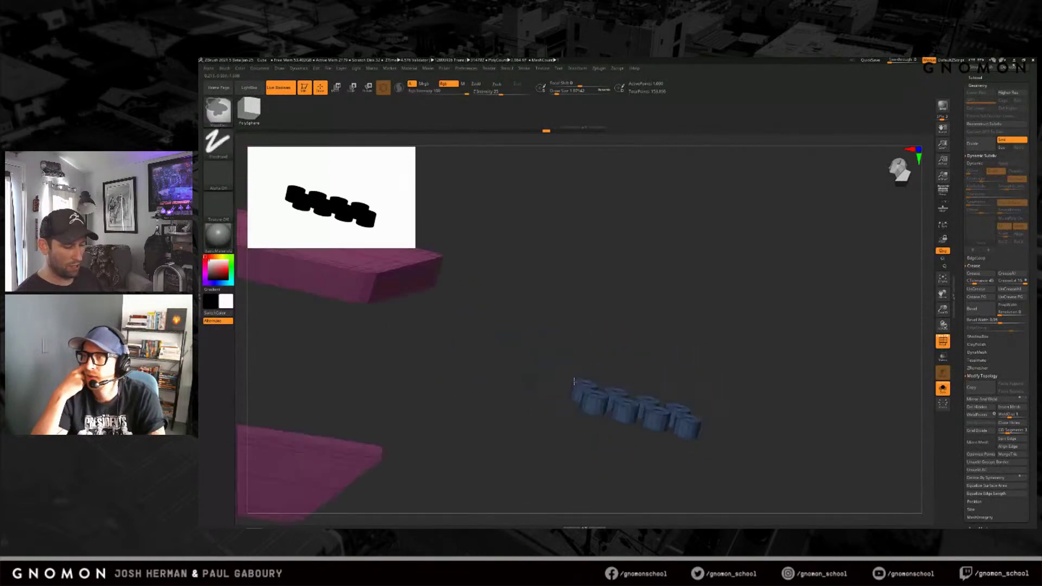
Step: Insert one mid-height edge loop with Alternate Polygroup on the third front-row cylinder
right_click_drag(610, 394, 535, 360, "ctrl")
right_click_drag(661, 434, 661, 466, "alt")
left_click(654, 386)
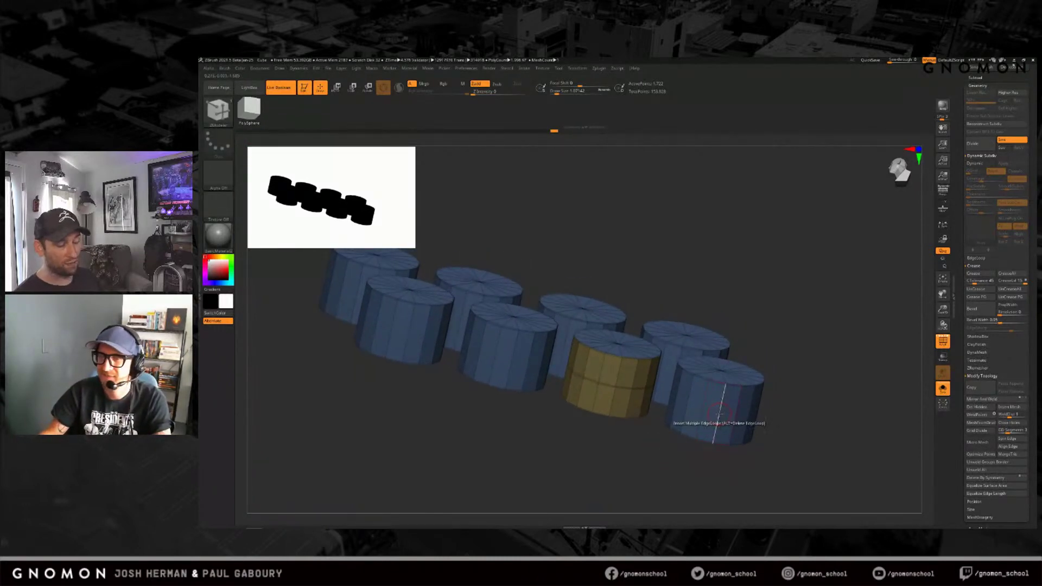
Step: Insert mid-height edge loops on the second front cylinder with Alternate Polygroup and on the fourth while keeping its existing polygroup
key("space")
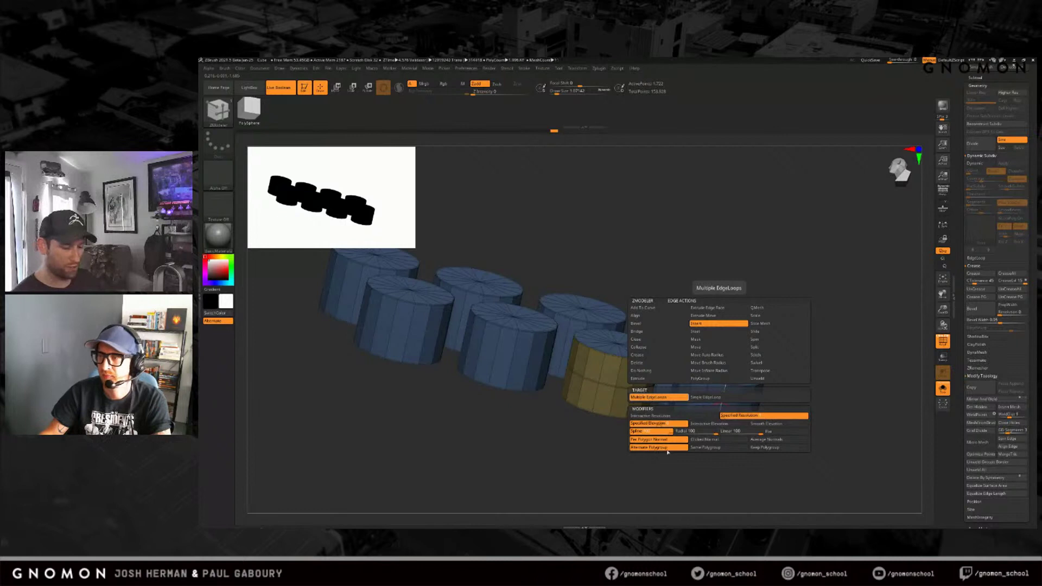
left_click(779, 447)
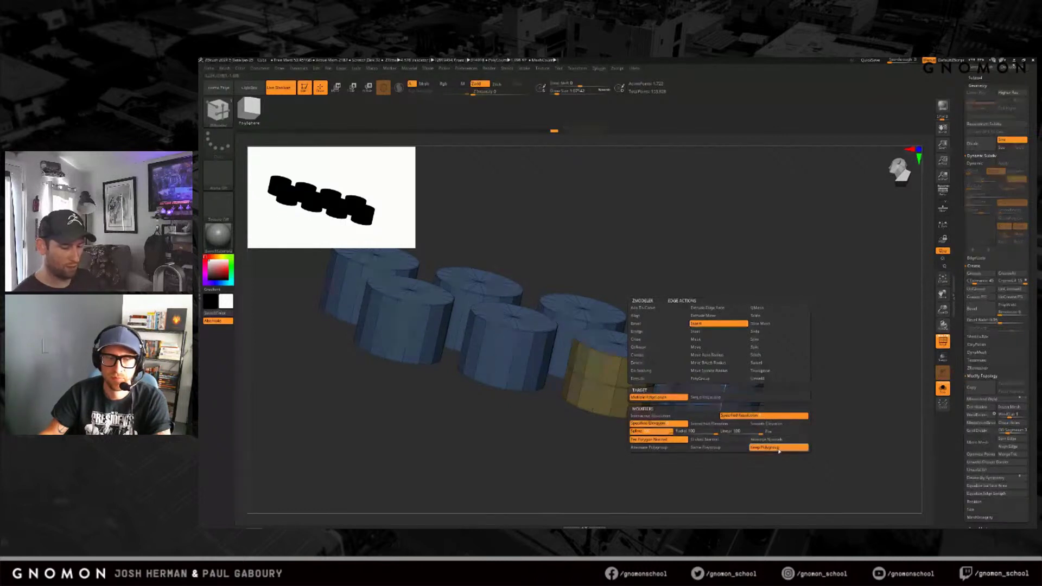
left_click(686, 449)
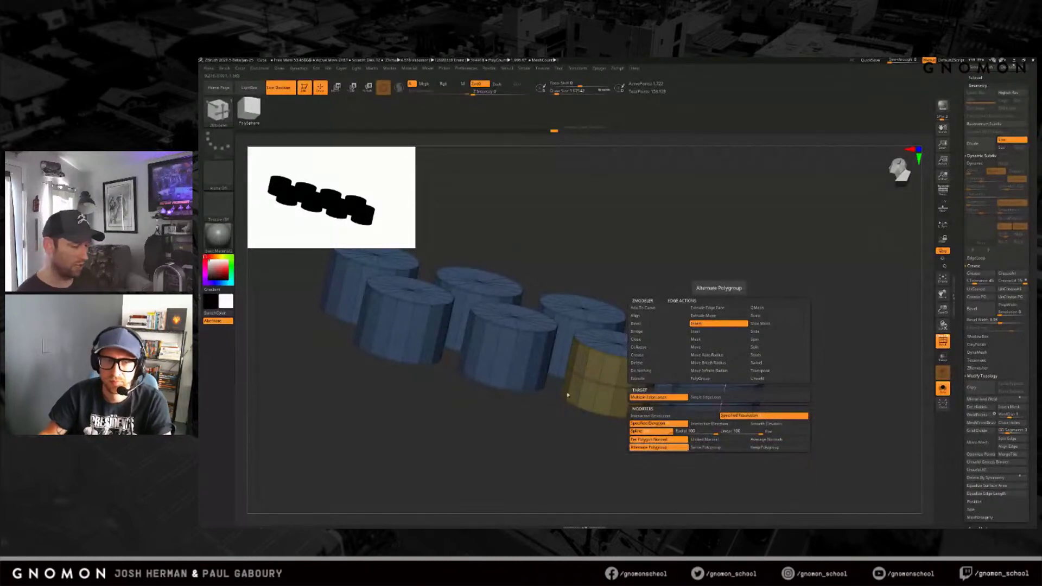
left_click(499, 371)
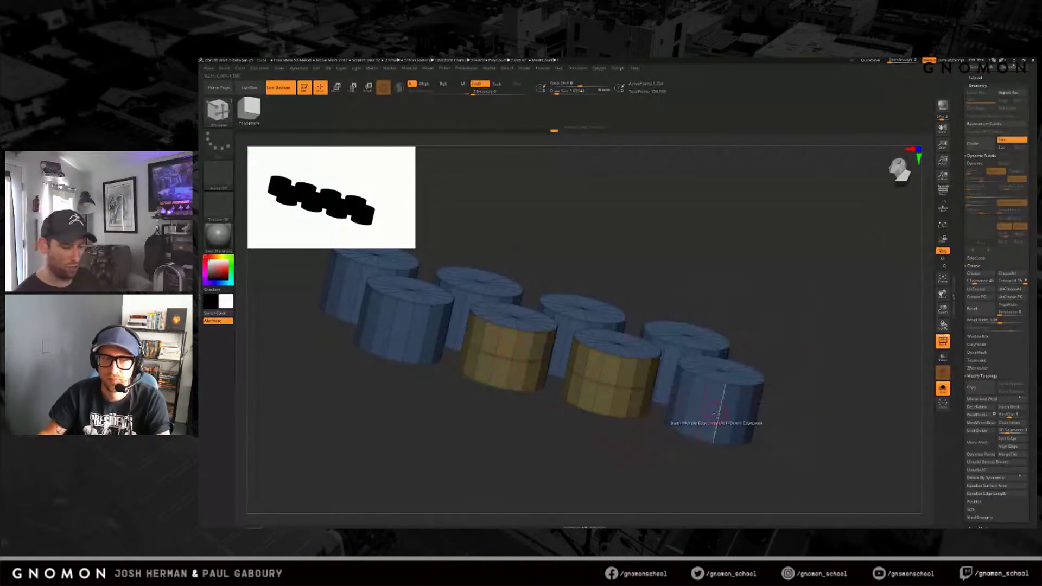
key("space")
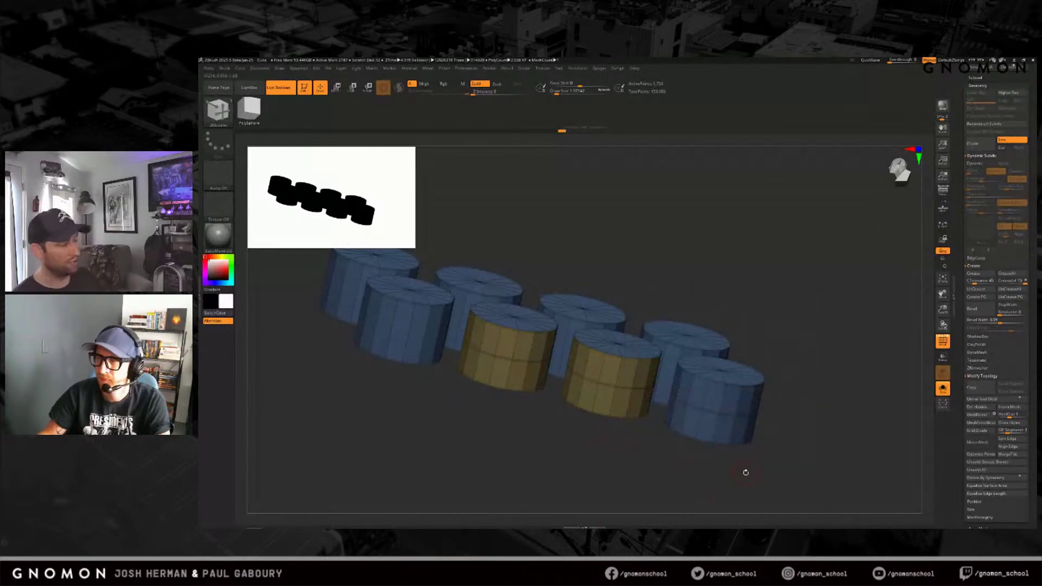
left_click(716, 397)
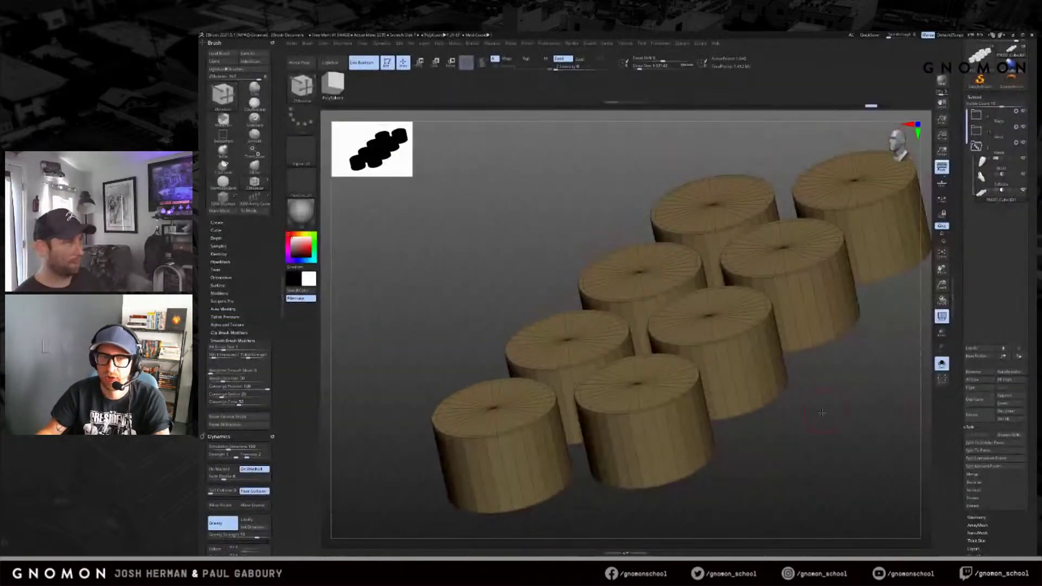
Step: Set the edge Insert action to Multiple EdgeLoops with Specified Resolution for the tan cylinder cutter
scroll(818, 393, "up", 3)
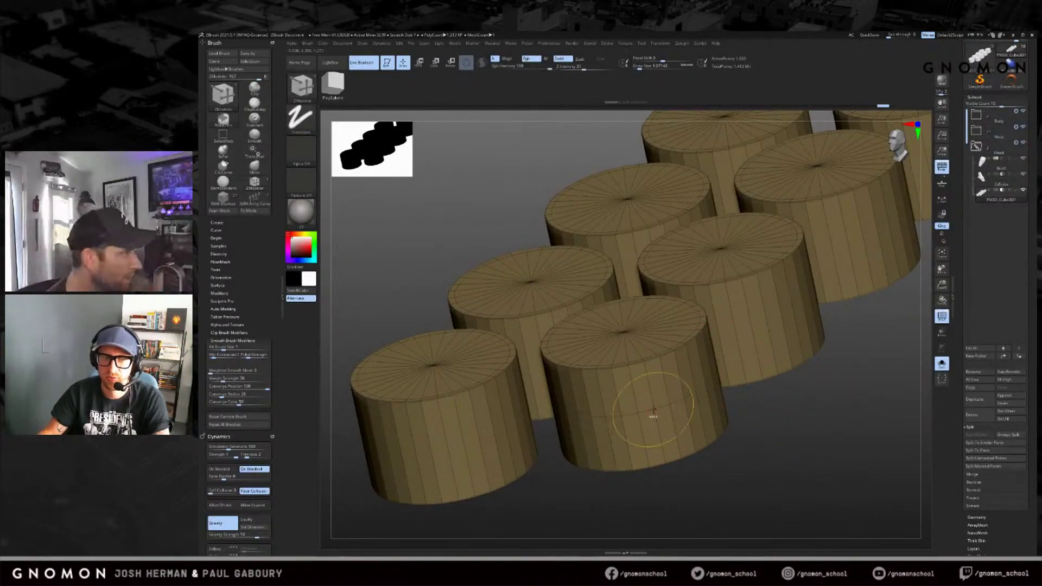
key("space")
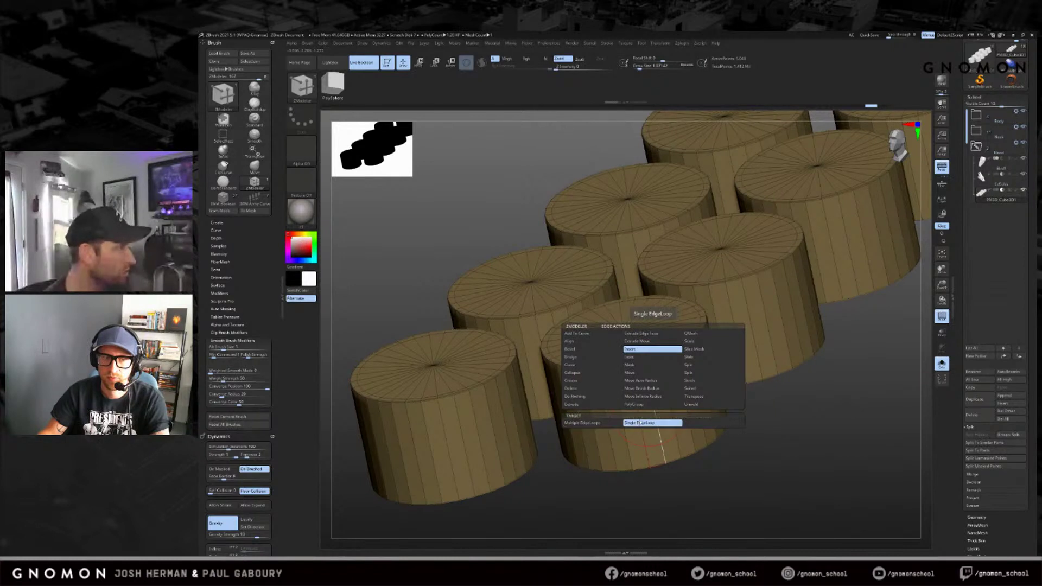
left_click(583, 422)
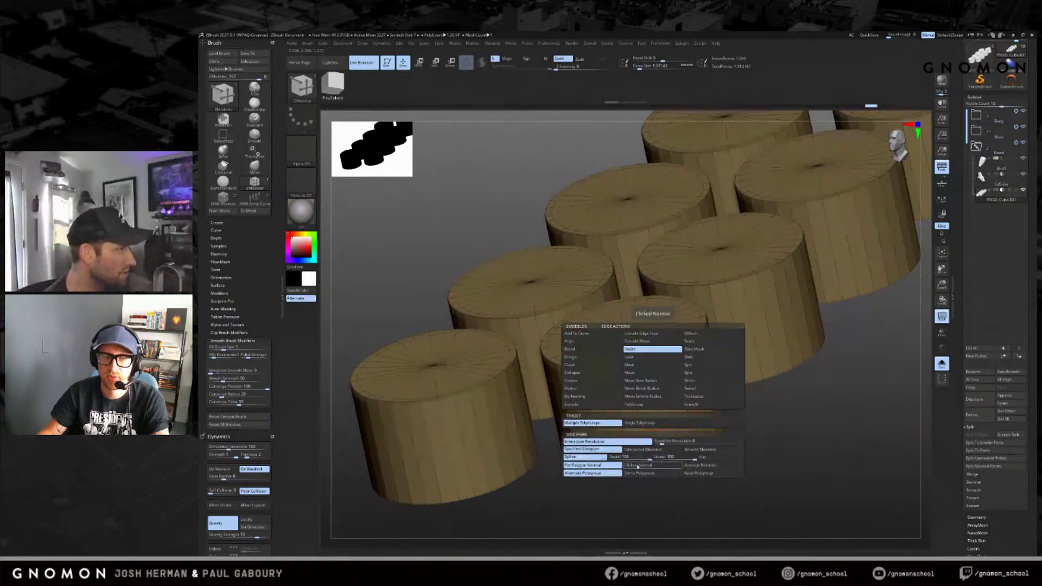
key("space")
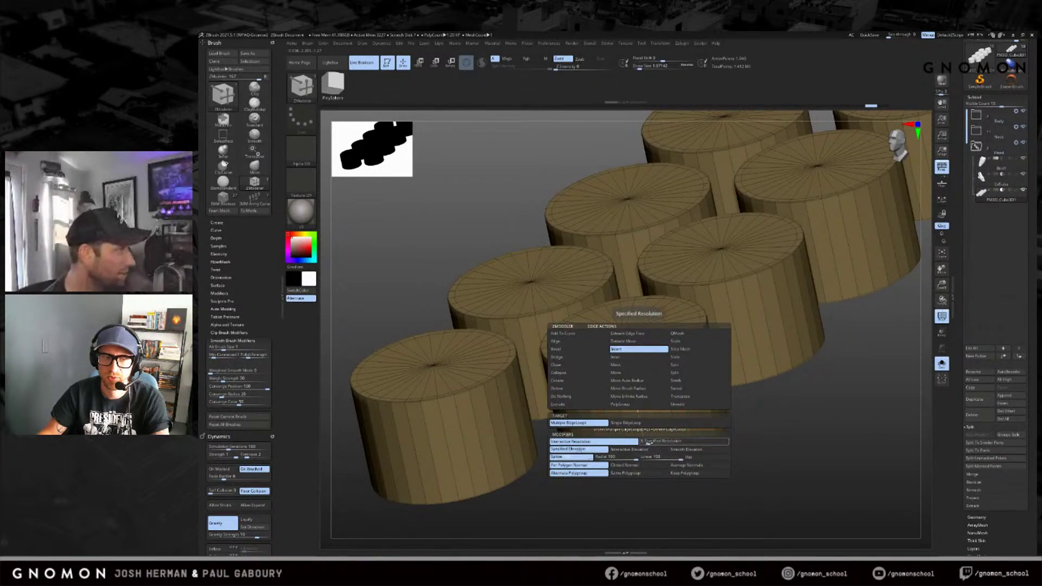
left_click(640, 442)
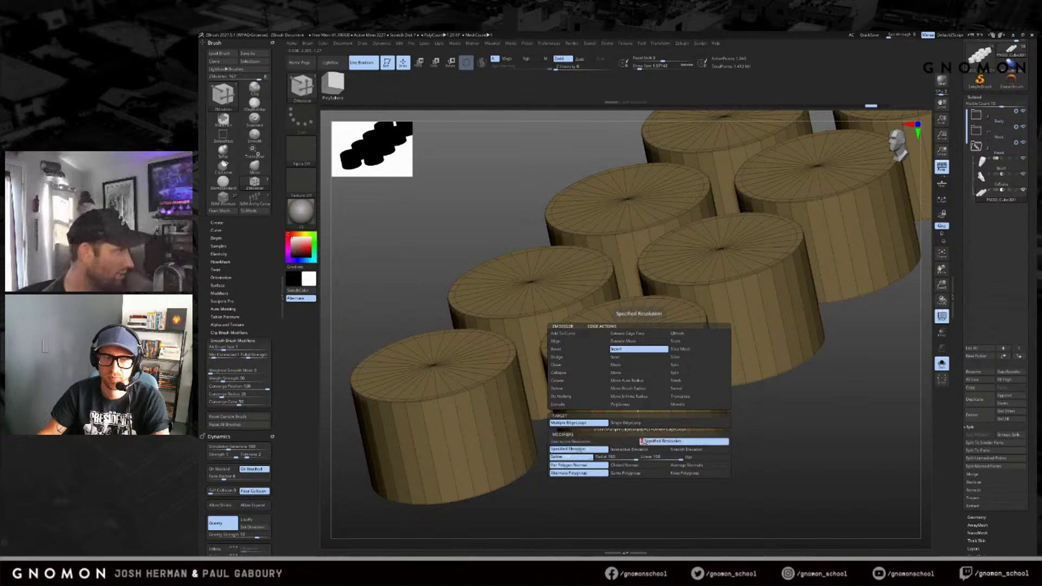
left_click_drag(642, 441, 749, 440)
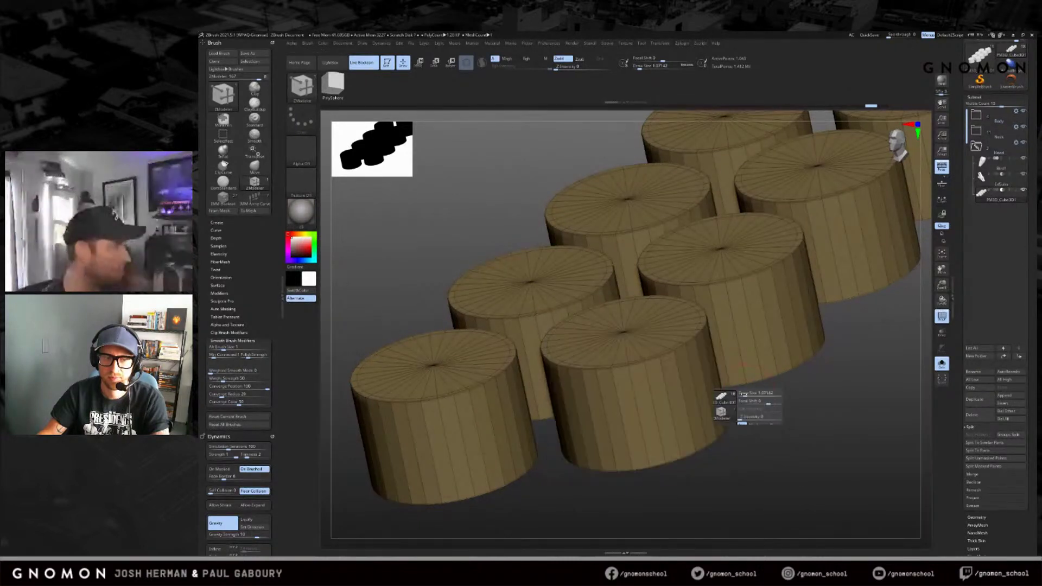
Step: Try one mid-height edge loop on the nearest middle cylinder of the tan cutter and undo it
left_click_drag(826, 400, 784, 395)
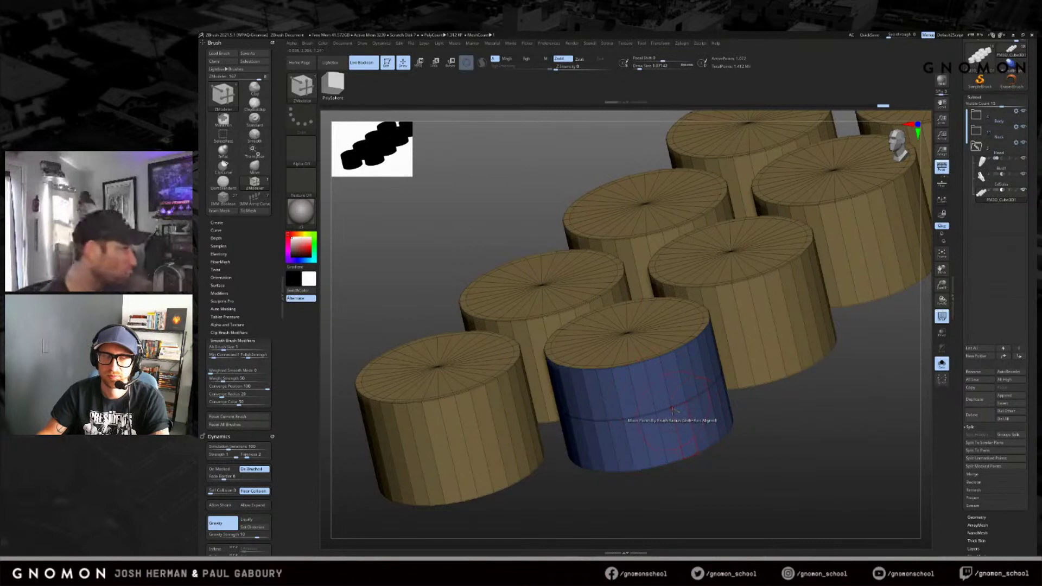
key("ctrl")
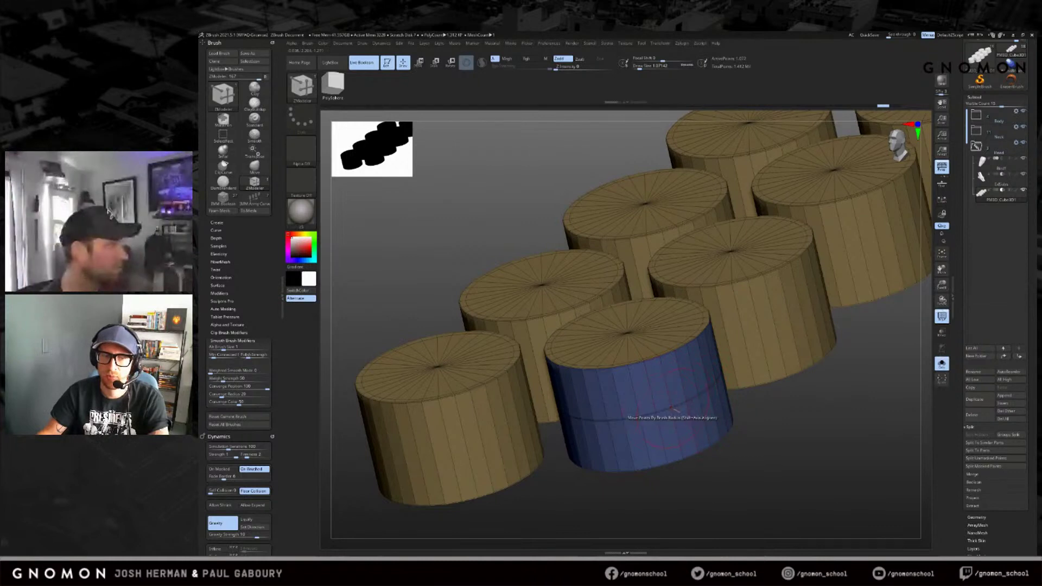
key("space")
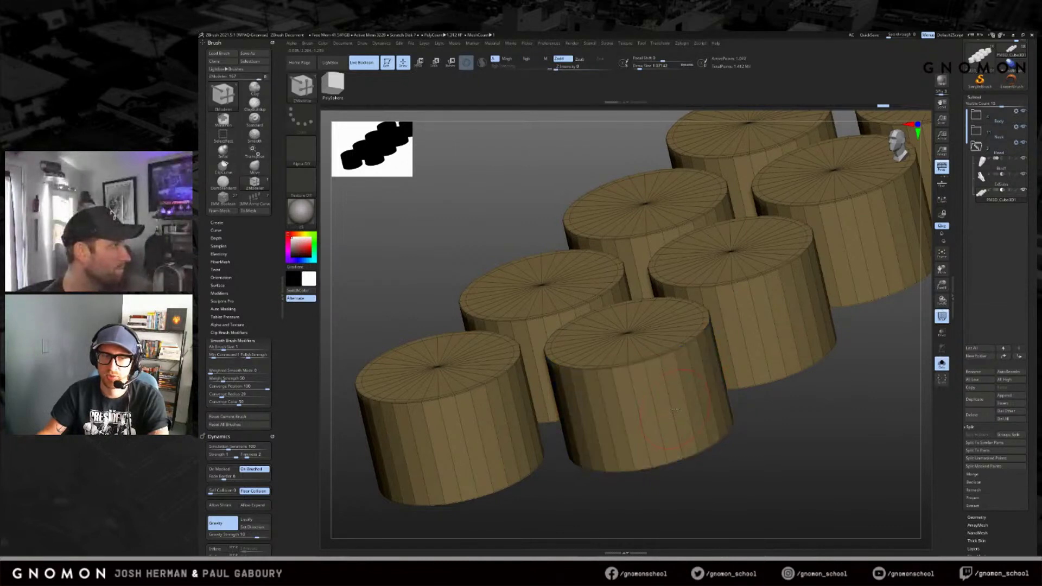
Step: Raise the Specified Resolution and insert two evenly spaced edge loops on that same cylinder, giving the middle band its own polygroup
key("space")
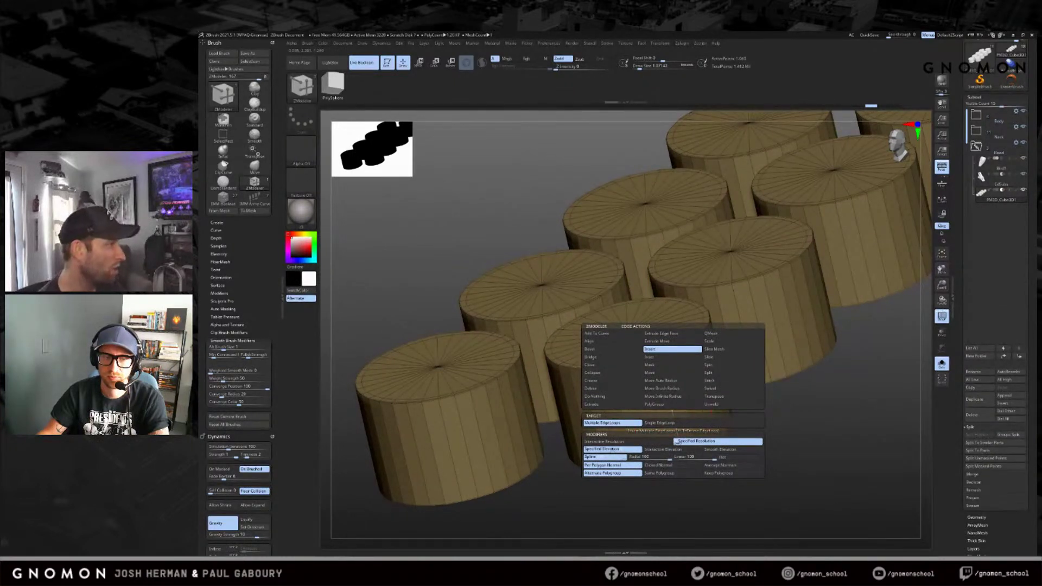
left_click(676, 441)
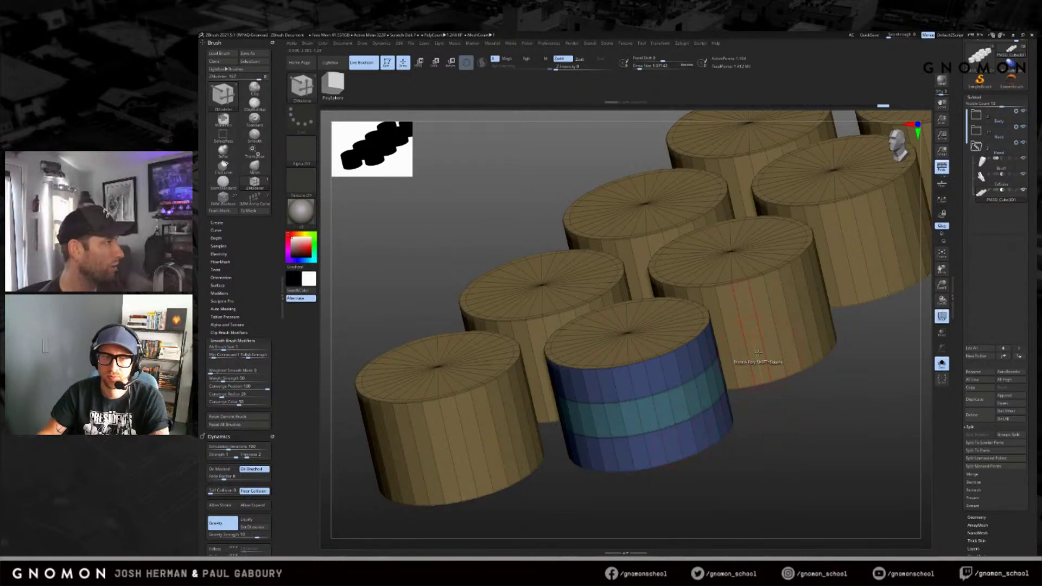
left_click_drag(765, 438, 709, 413)
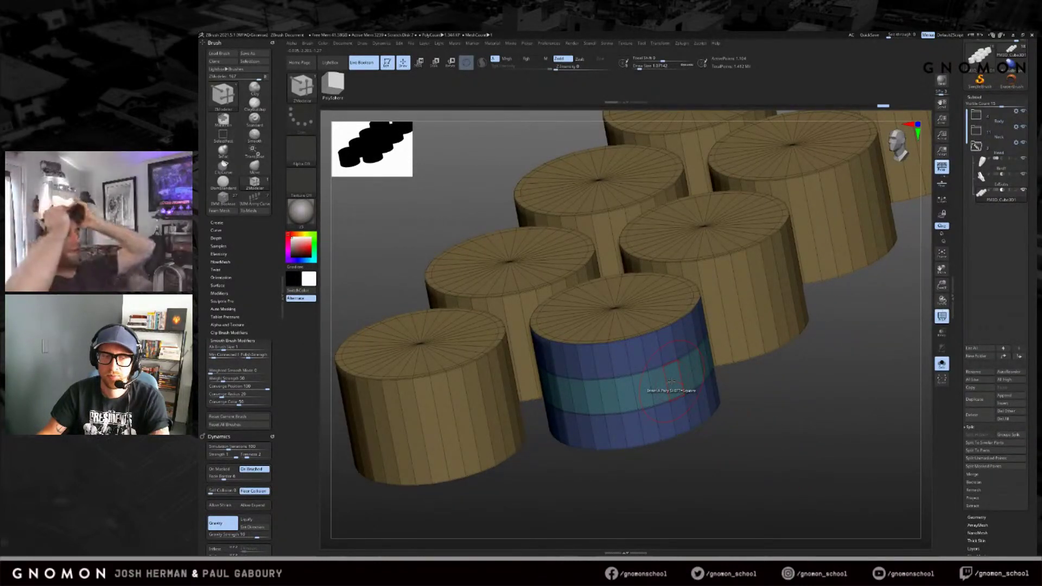
Step: Switch the edge Insert action to Interactive Resolution and insert two edge loops on the nearest middle cylinder of the tan cutter
key("space")
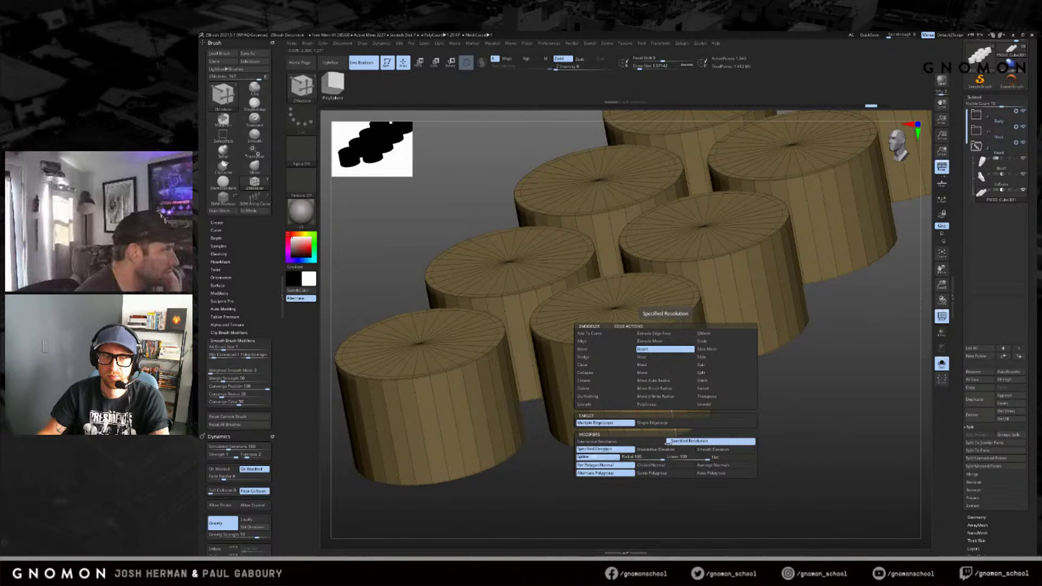
left_click(621, 443)
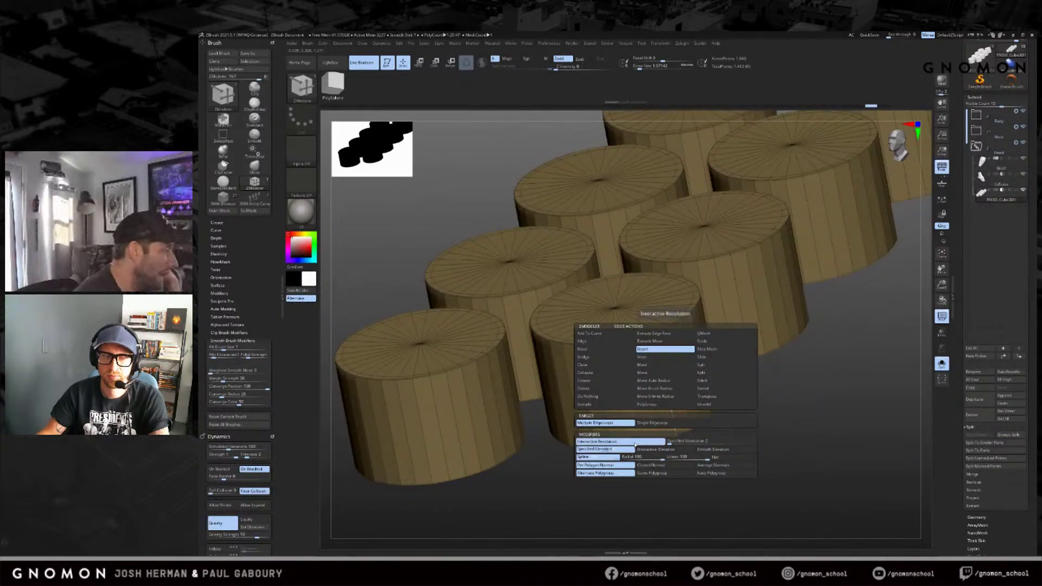
left_click_drag(629, 395, 650, 391)
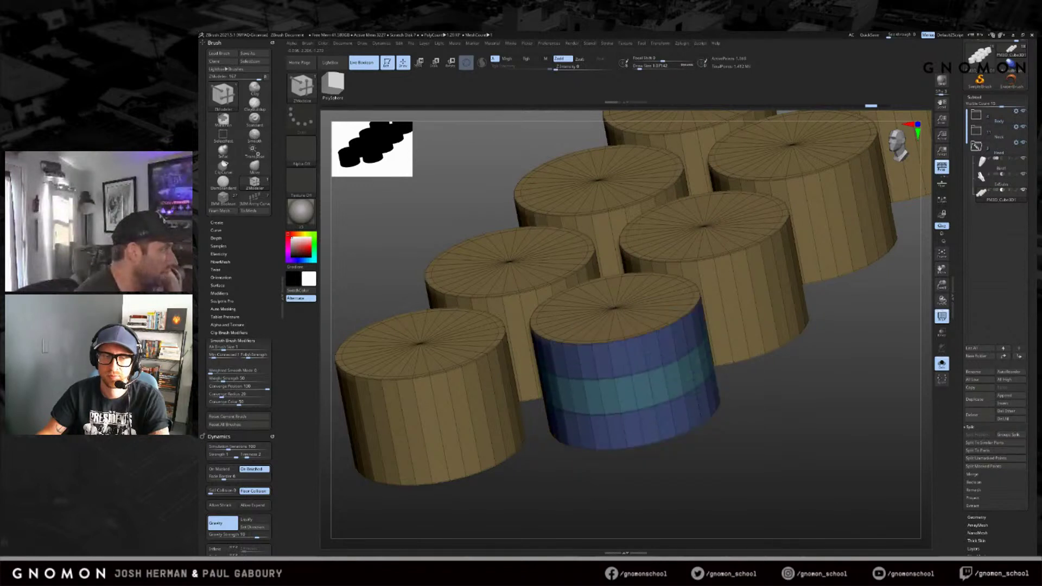
left_click_drag(651, 393, 655, 408)
key("ctrl+z")
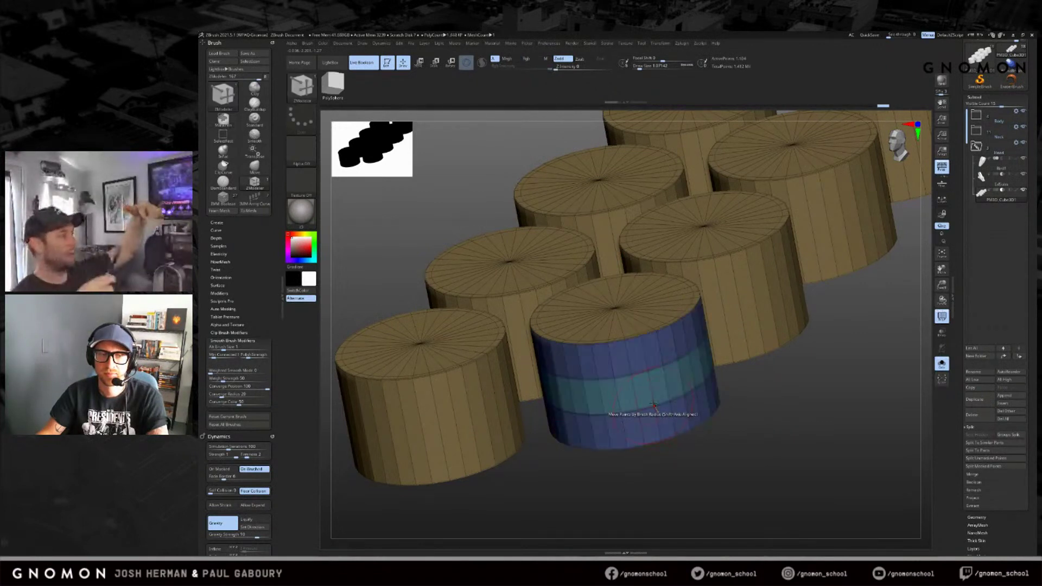
Step: Set the polygon action to QMesh with Polygroup All, try extruding the outer bands of the banded cylinder, and undo the extrusion
key("space")
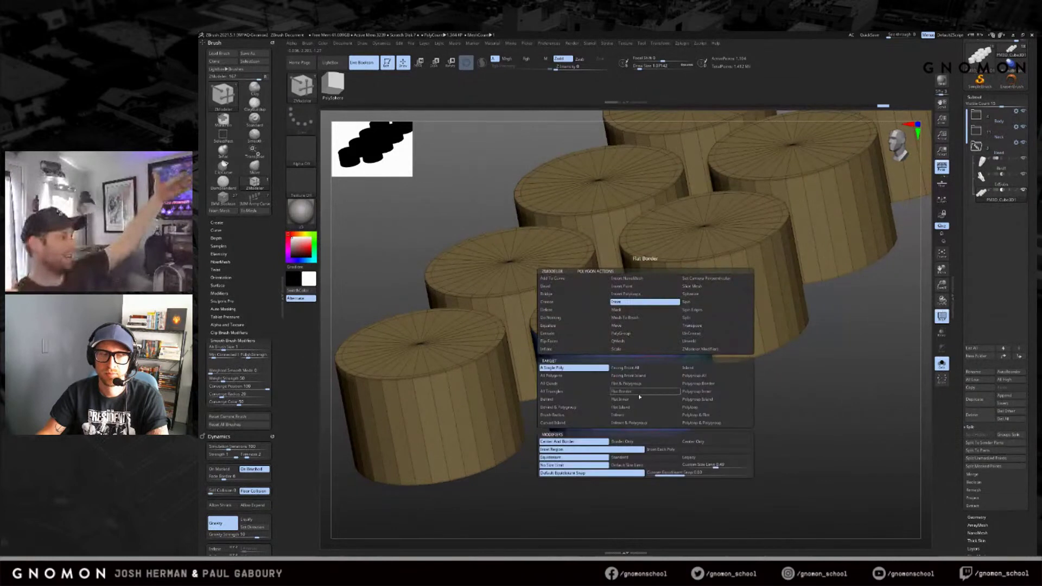
left_click(626, 342)
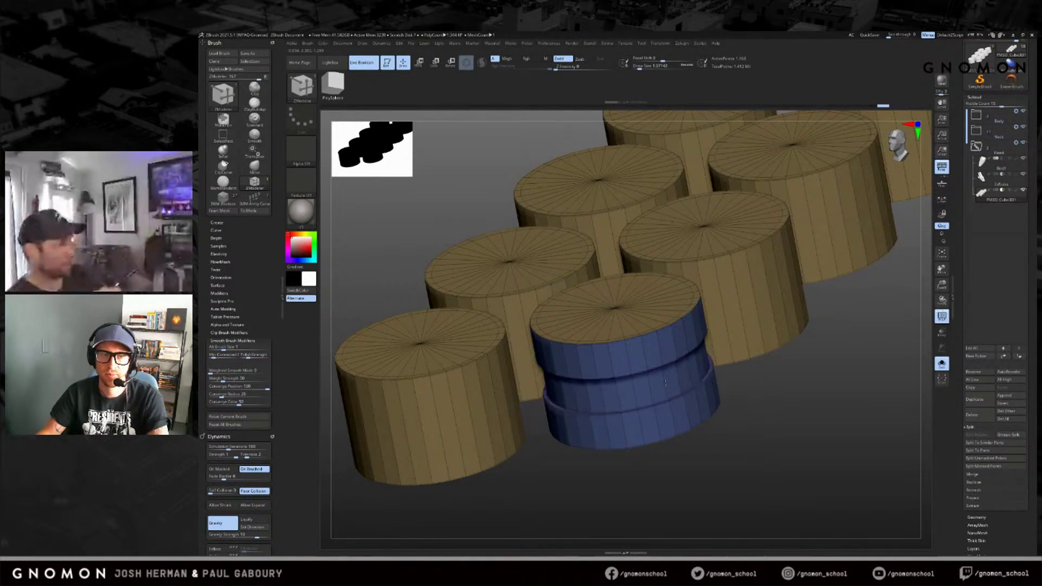
left_click_drag(678, 386, 813, 427)
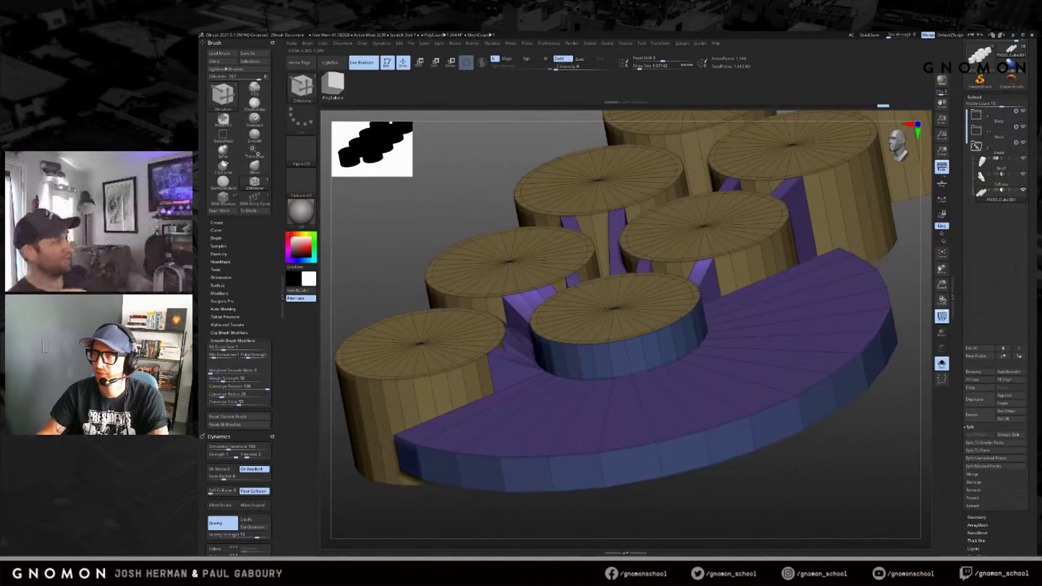
key("ctrl+z")
Step: Try reshaping the banded cylinder's outer polygroups with QMesh, and undo back to the plain tan cylinders
left_click_drag(683, 354, 655, 343)
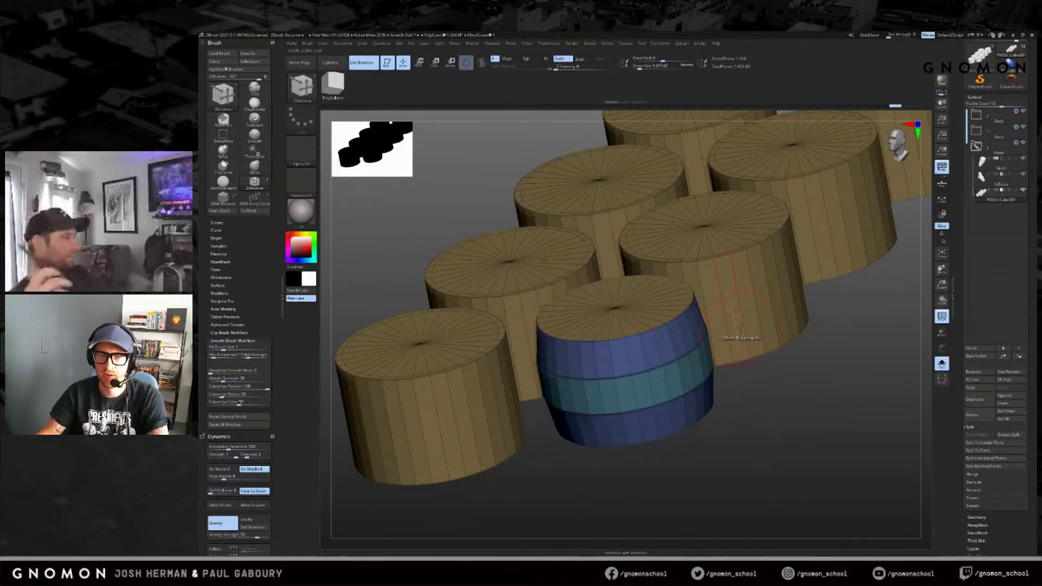
key("ctrl+z")
left_click_drag(767, 360, 751, 377)
key("ctrl+shift+z")
key("ctrl+z")
key("ctrl+z")
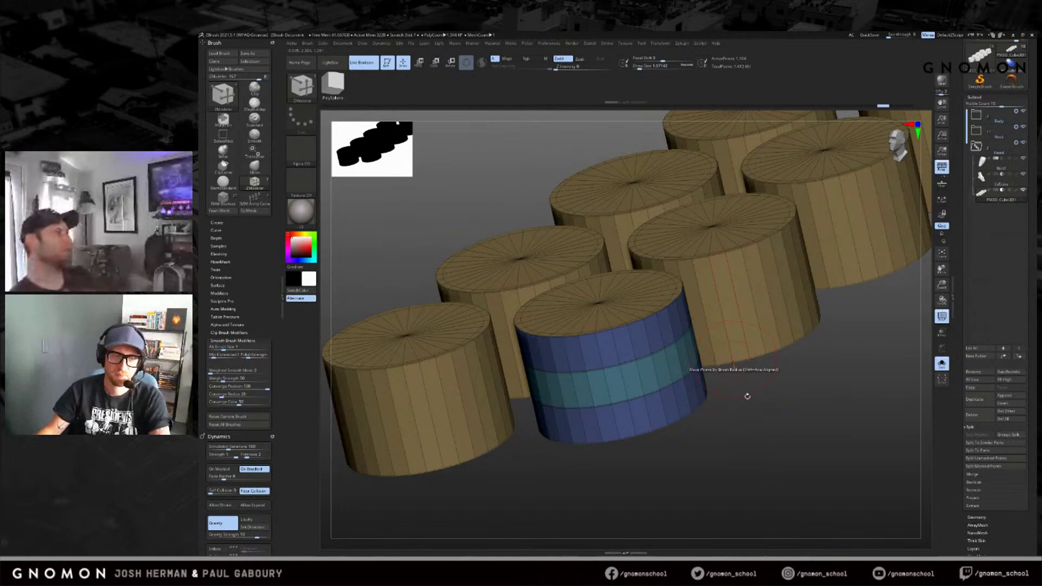
left_click_drag(751, 418, 756, 432)
left_click_drag(739, 386, 714, 437)
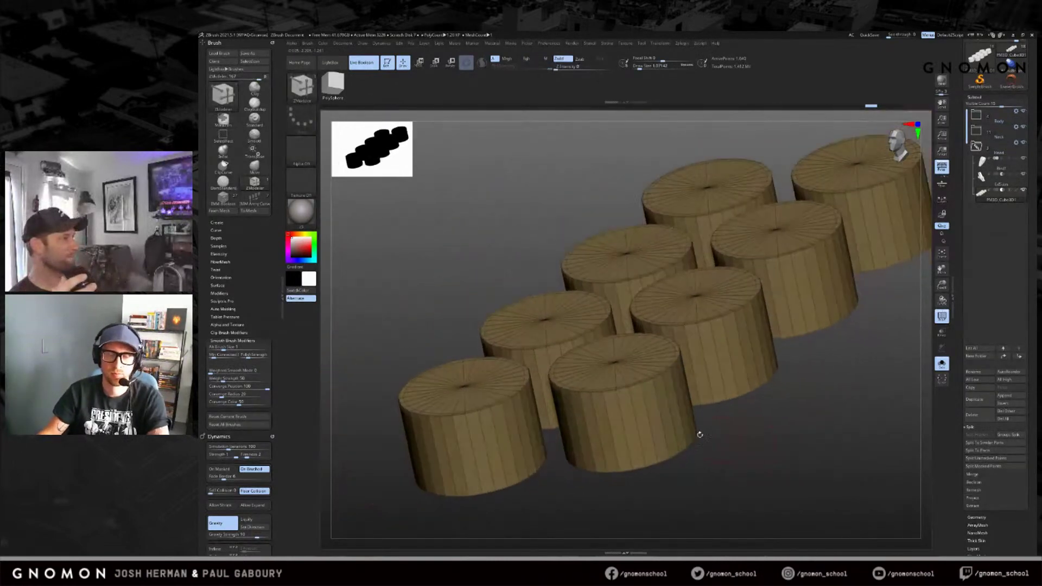
Step: Insert two evenly spaced edge loops with alternating polygroups on each of the four cylinders in the front row
key("space")
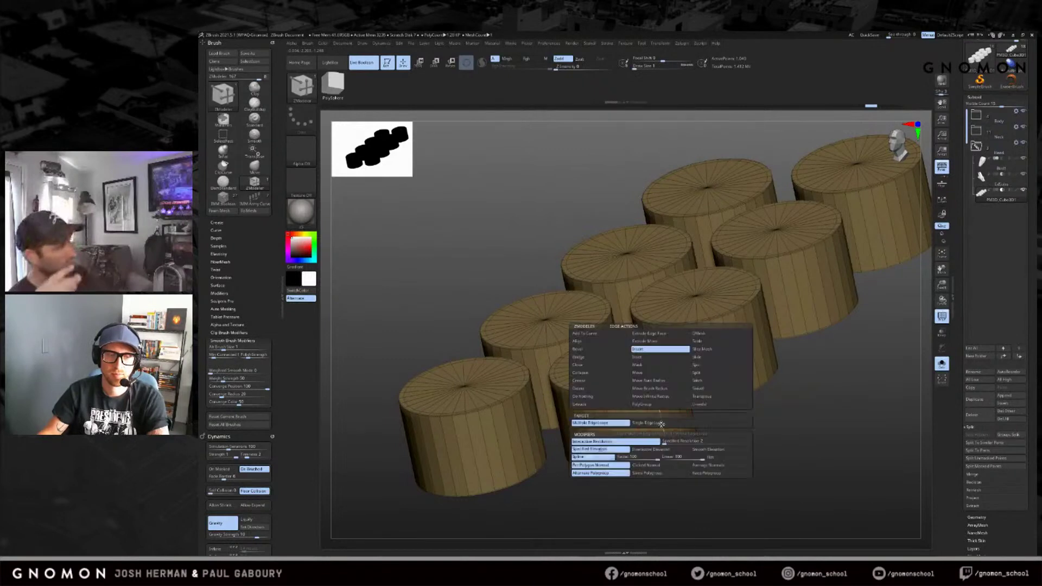
left_click(660, 349)
left_click(667, 415)
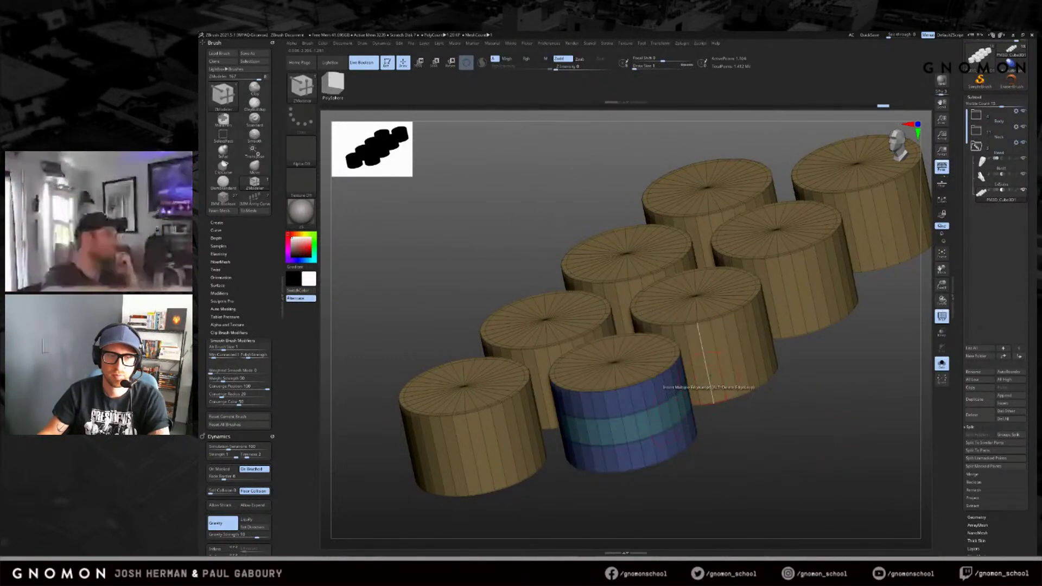
left_click(716, 371)
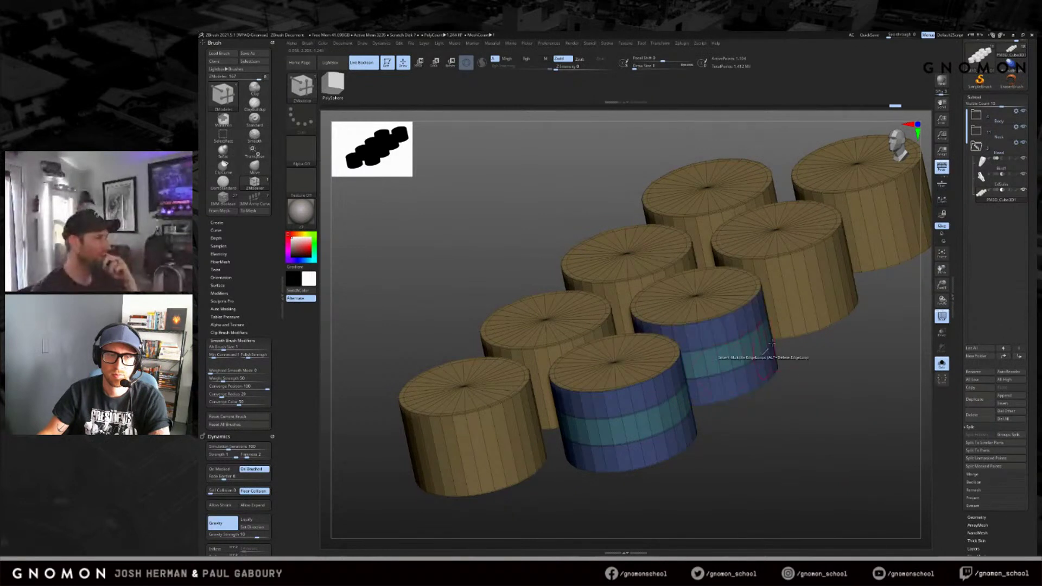
left_click(808, 309)
left_click_drag(891, 379, 813, 347)
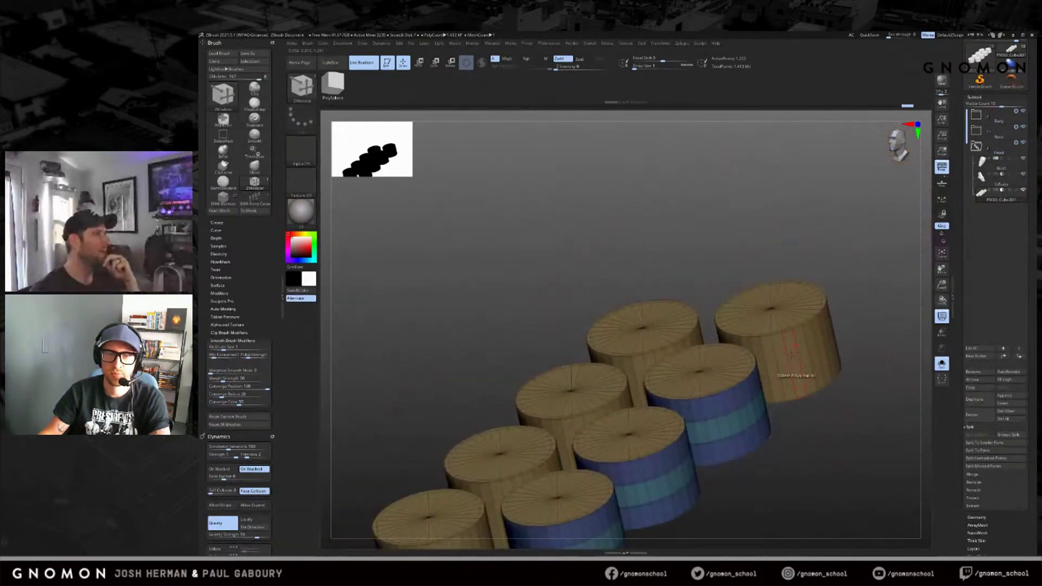
left_click(787, 353)
Step: Repeat the two evenly spaced, alternating-polygroup edge loops on the four cylinders in the back row
left_click_drag(823, 451, 677, 359)
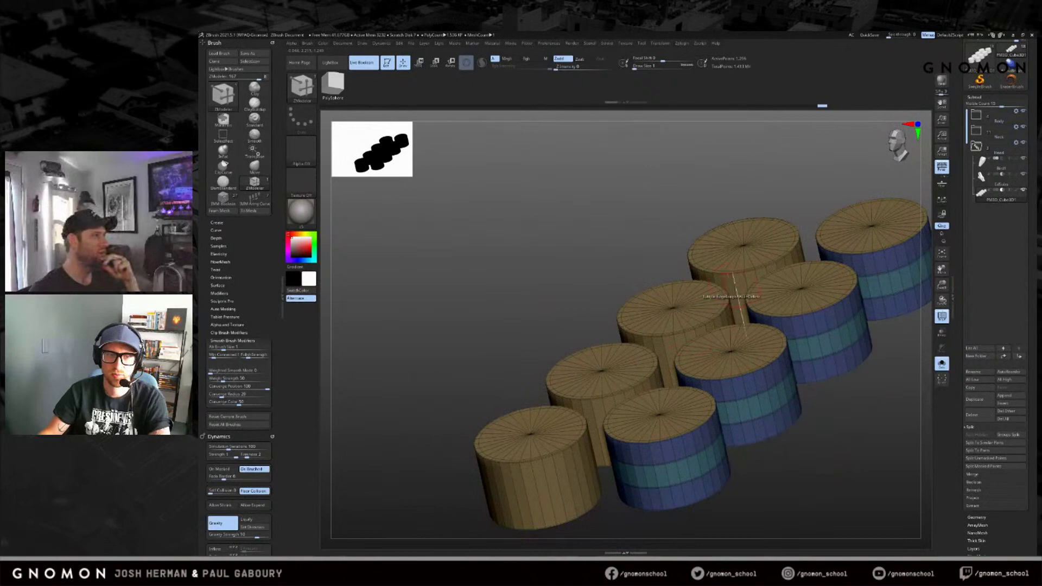
left_click(724, 295)
left_click(669, 341)
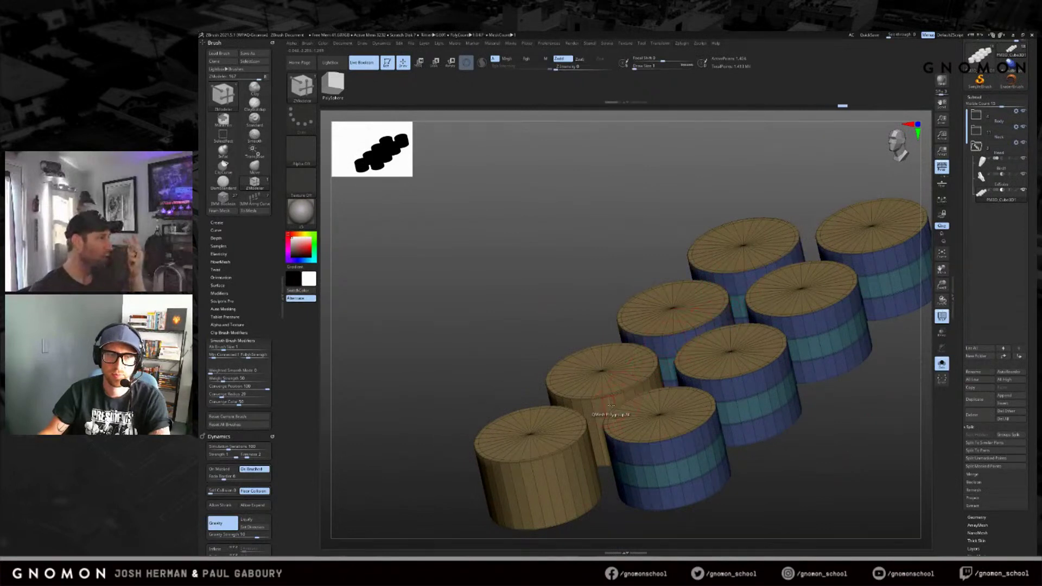
left_click(594, 404)
left_click(582, 467)
left_click_drag(640, 529, 721, 468)
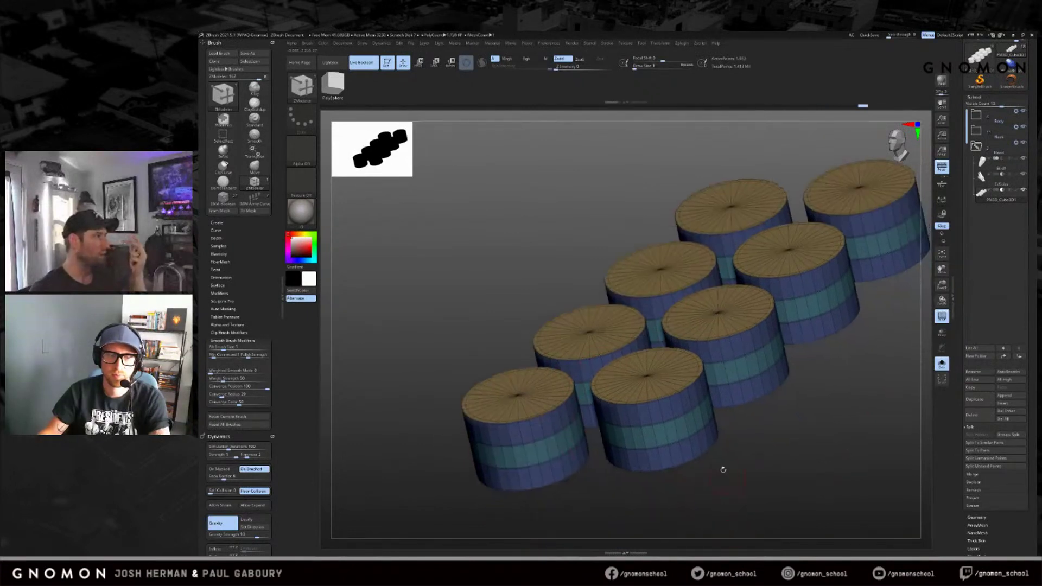
Step: Try extruding the upper and lower bands of all eight cylinders outward with QMesh to form flanges, and view them against the mech
left_click(685, 430)
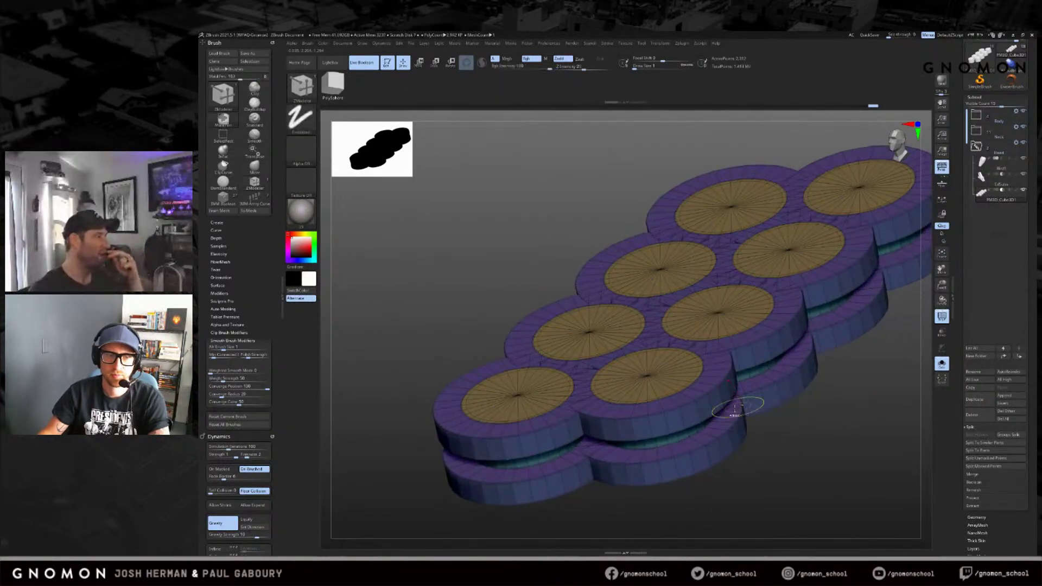
key("ctrl+z")
key("ctrl+shift+z")
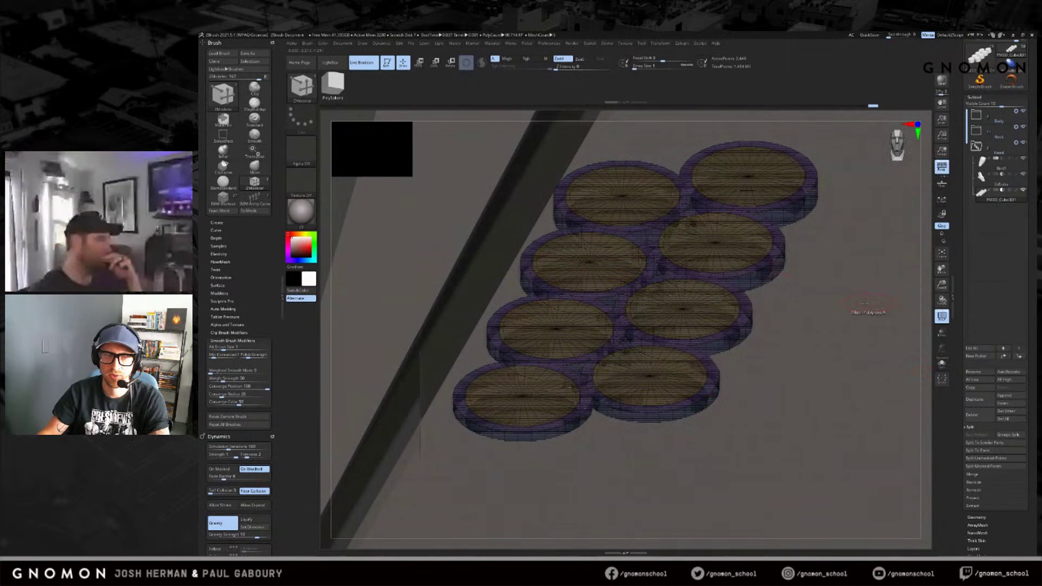
mouse_move(941, 285)
left_mouse_down()
mouse_move(887, 268)
mouse_move(872, 216)
mouse_move(835, 326)
left_mouse_up()
key("alt+s")
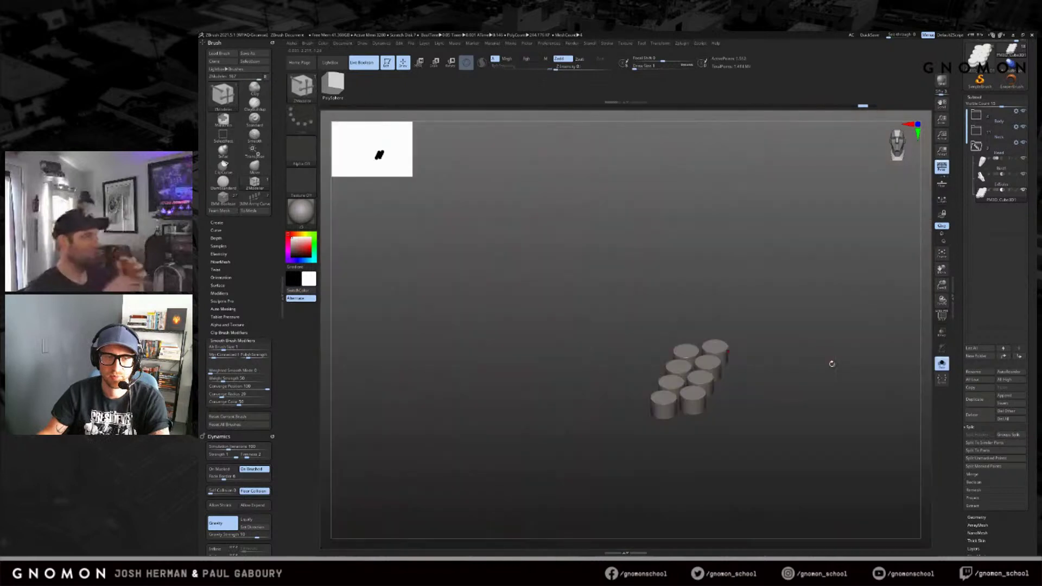
Step: Examine the cylinder cutter on its own, and show the complete mech head to view it from several angles
key("f")
left_click_drag(826, 421, 765, 422)
key("f")
key("shift+f")
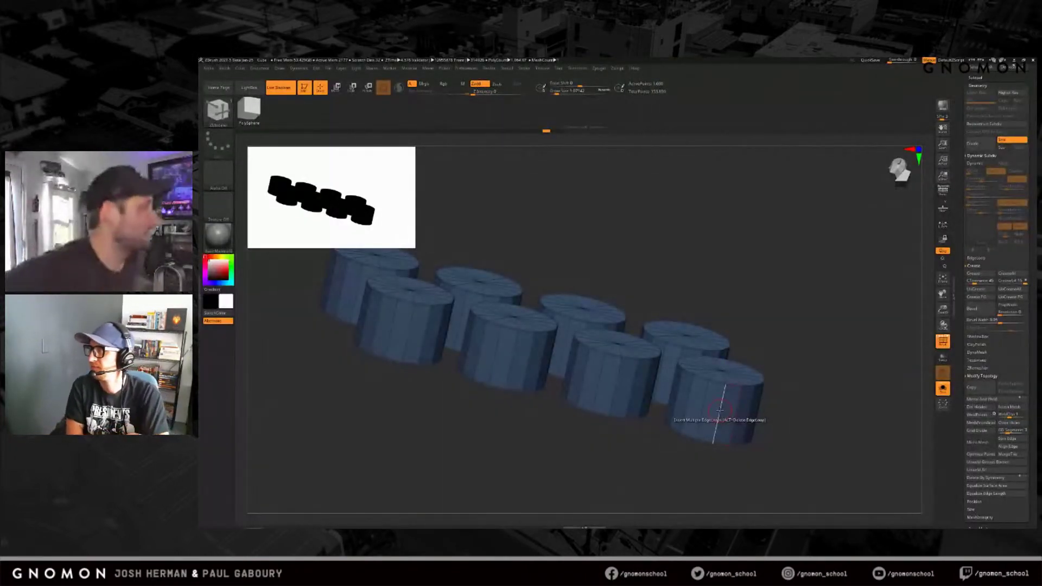
mouse_move(816, 361)
right_mouse_down("ctrl")
mouse_move(704, 314)
mouse_move(780, 323)
mouse_move(725, 391)
right_mouse_up("ctrl")
left_click(942, 389)
mouse_move(791, 421)
right_mouse_down()
mouse_move(751, 419)
mouse_move(776, 421)
mouse_move(781, 434)
mouse_move(749, 435)
mouse_move(722, 407)
mouse_move(727, 430)
mouse_move(712, 416)
mouse_move(740, 437)
mouse_move(730, 445)
right_mouse_up()
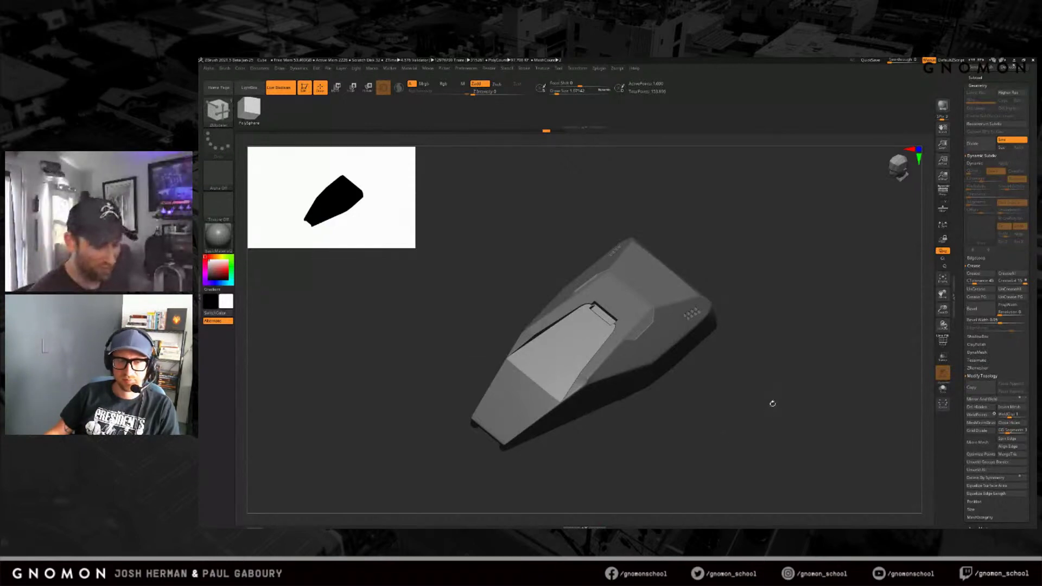
left_click_drag(773, 403, 762, 406)
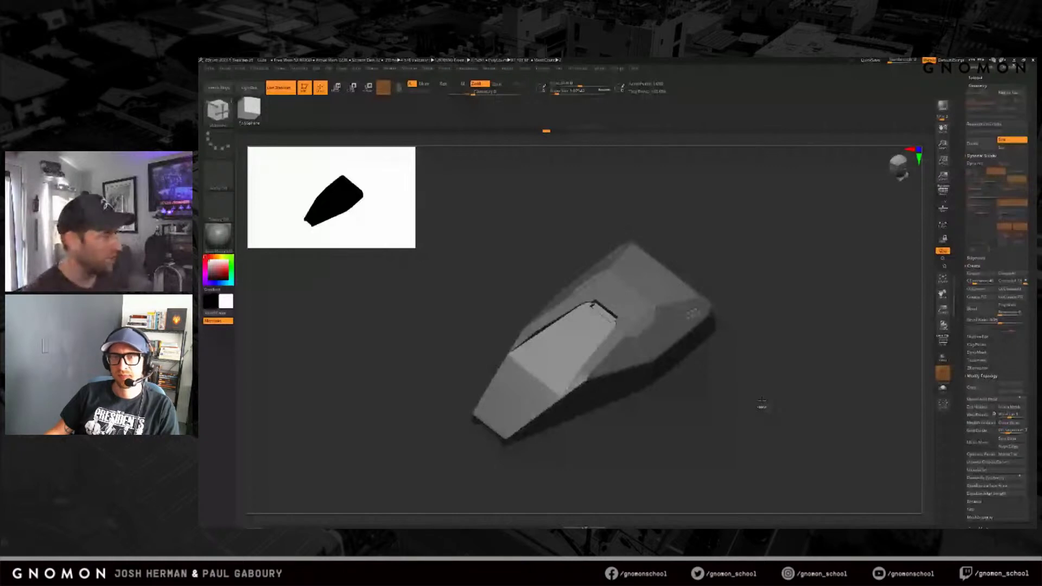
left_click_drag(762, 401, 721, 364)
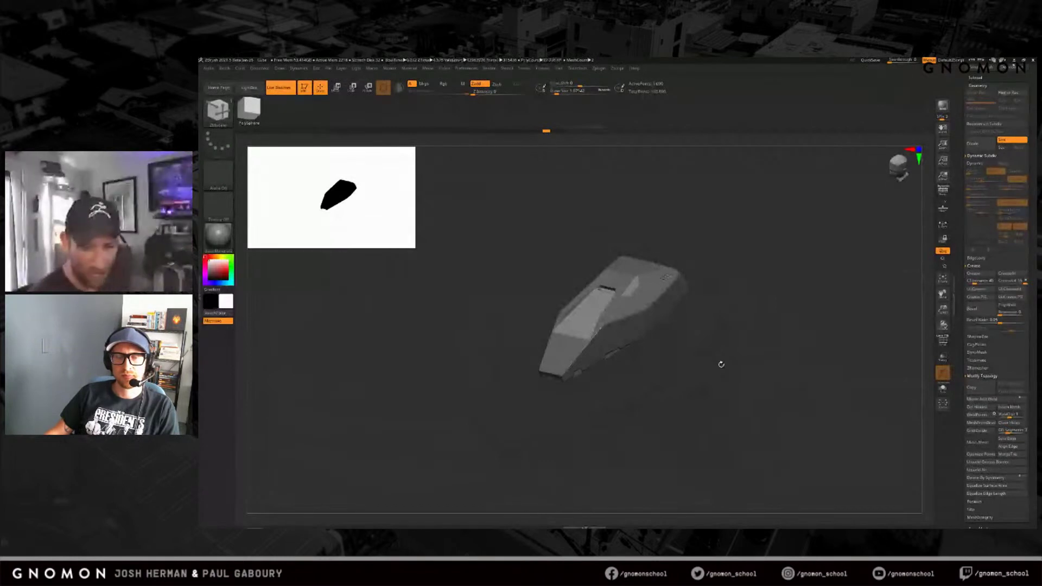
left_click_drag(721, 364, 748, 376)
Step: Select the main body piece in the head parts folder and hide the canopy and other parts to isolate the body shell
left_click_drag(959, 161, 958, 291)
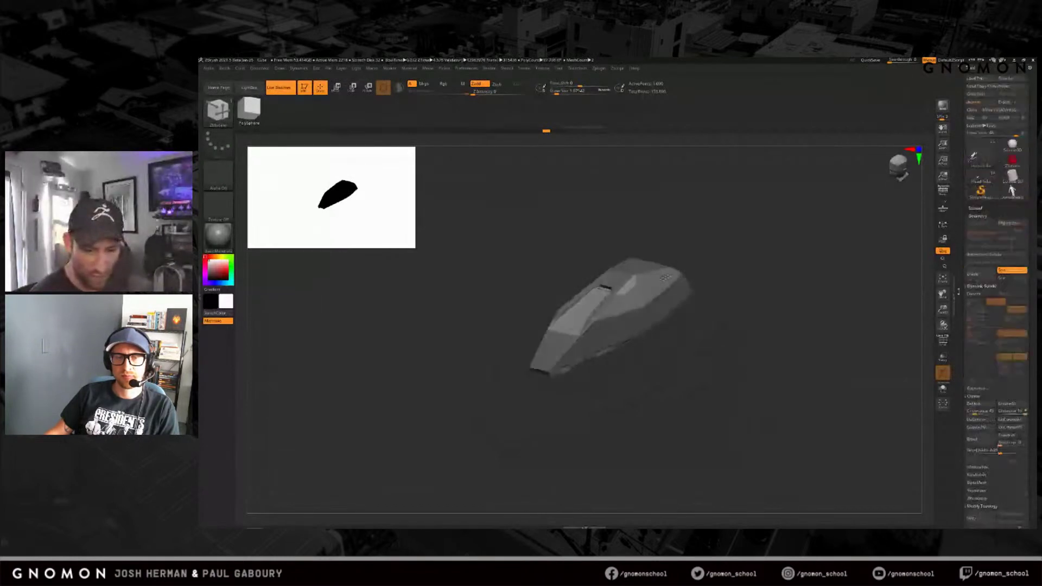
left_click(975, 208)
left_click(1003, 296)
left_click(1020, 284)
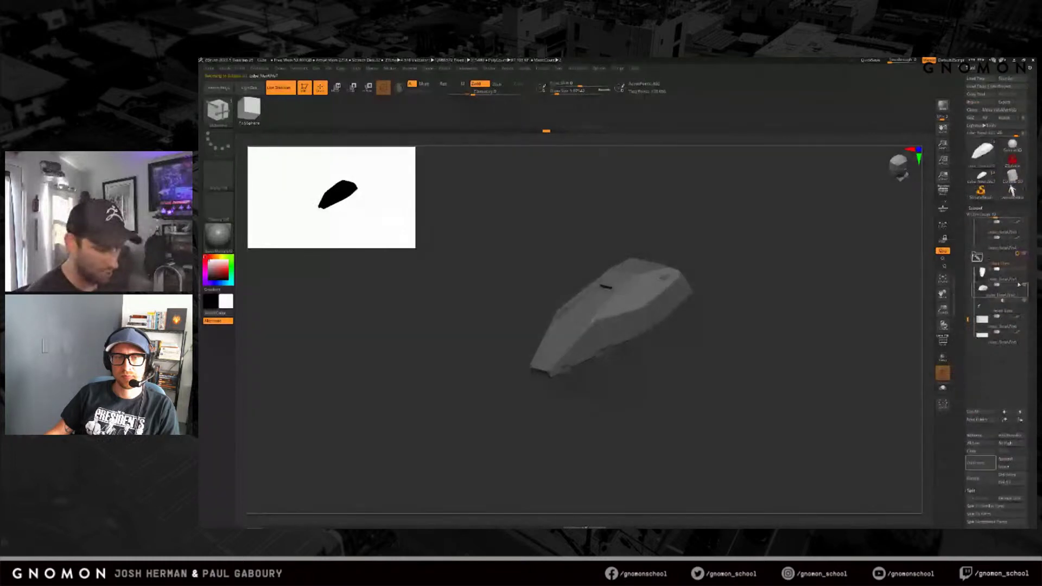
left_click_drag(797, 380, 759, 398)
right_click_drag(697, 372, 728, 384, "ctrl")
Step: Preview the isolated body shell with Dynamic Subdivision, turn the smoothing back off, and examine its topology with the polyframe
key("d")
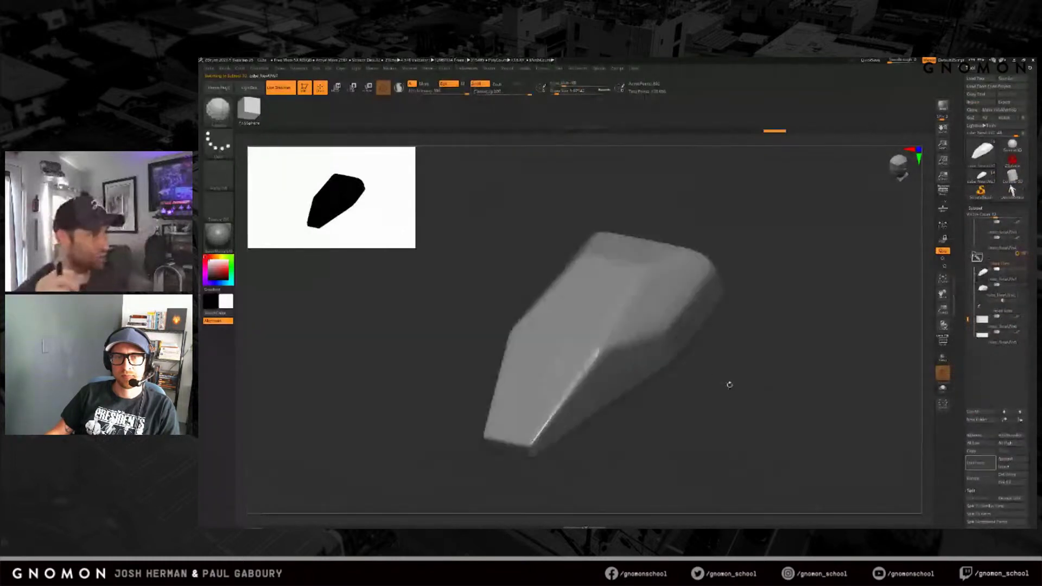
key("shift+f")
key("shift+f")
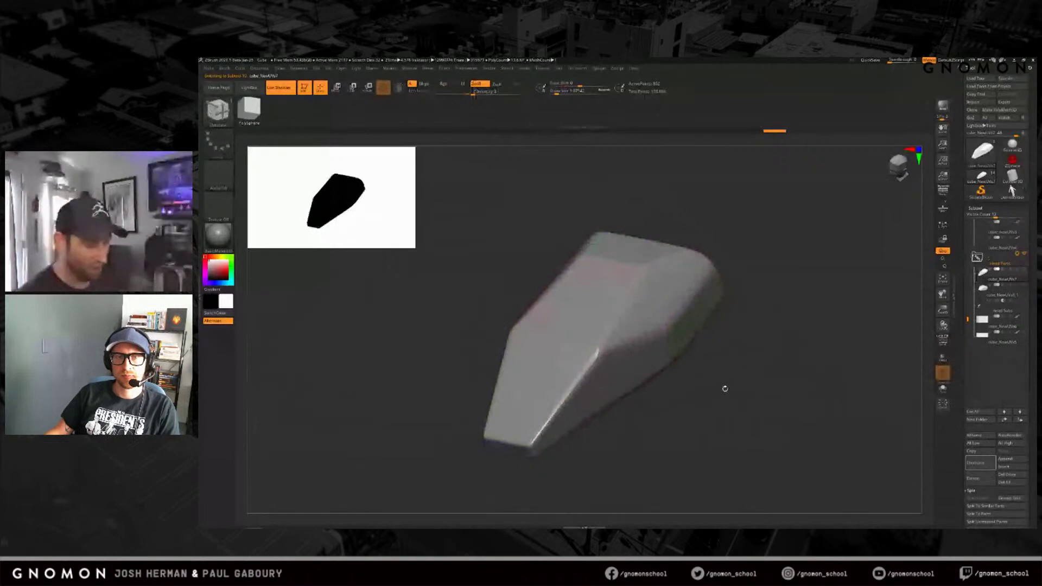
key("shift+d")
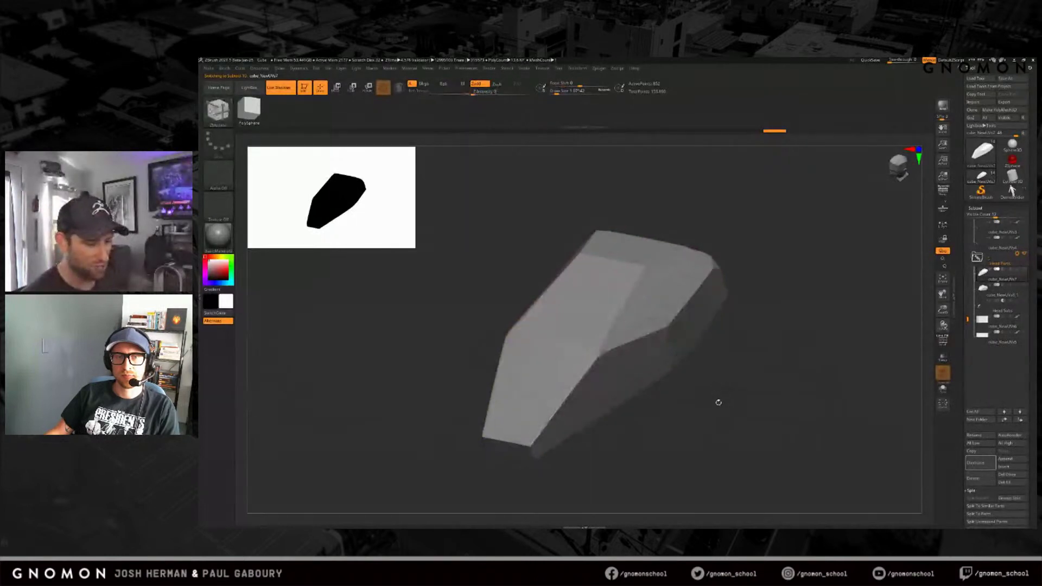
left_click_drag(718, 402, 565, 414)
key("shift+f")
left_click_drag(707, 438, 755, 394)
key("shift+f")
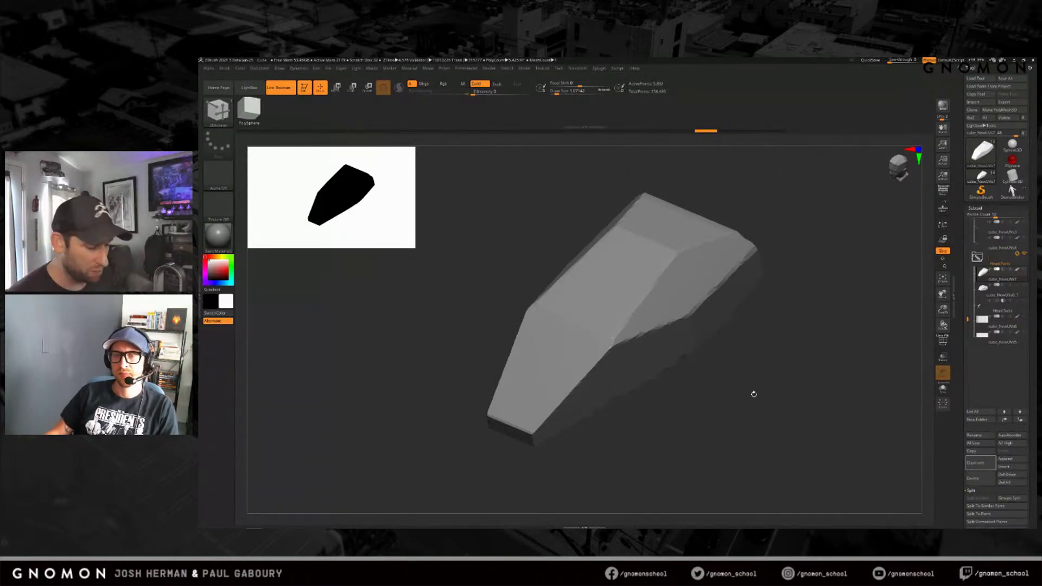
mouse_move(749, 406)
left_mouse_down()
mouse_move(739, 414)
mouse_move(749, 389)
left_mouse_up()
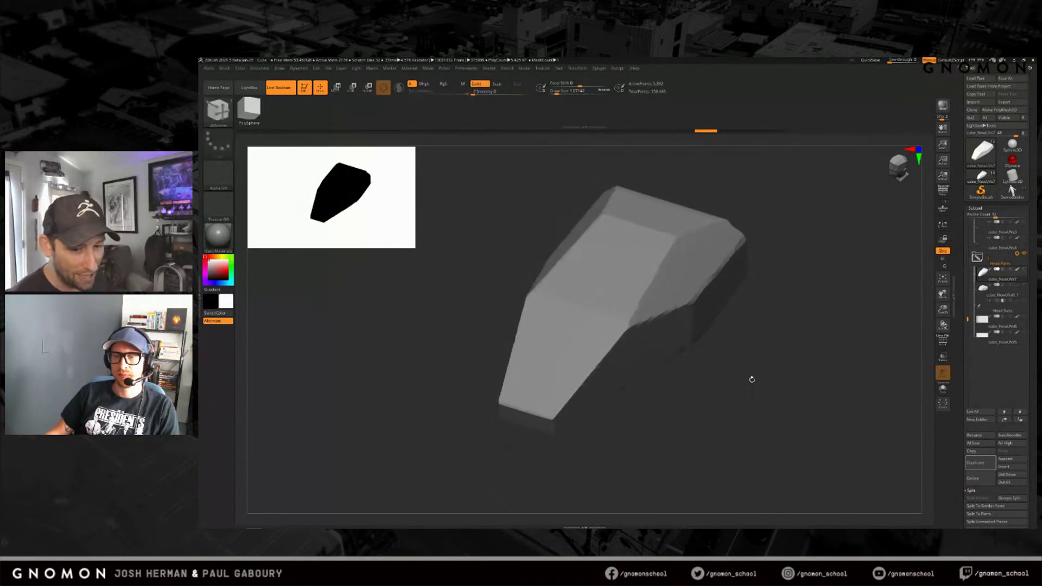
Step: Switch to the Plane3D primitive, frame it in view, and display its polyframe
left_click(982, 152)
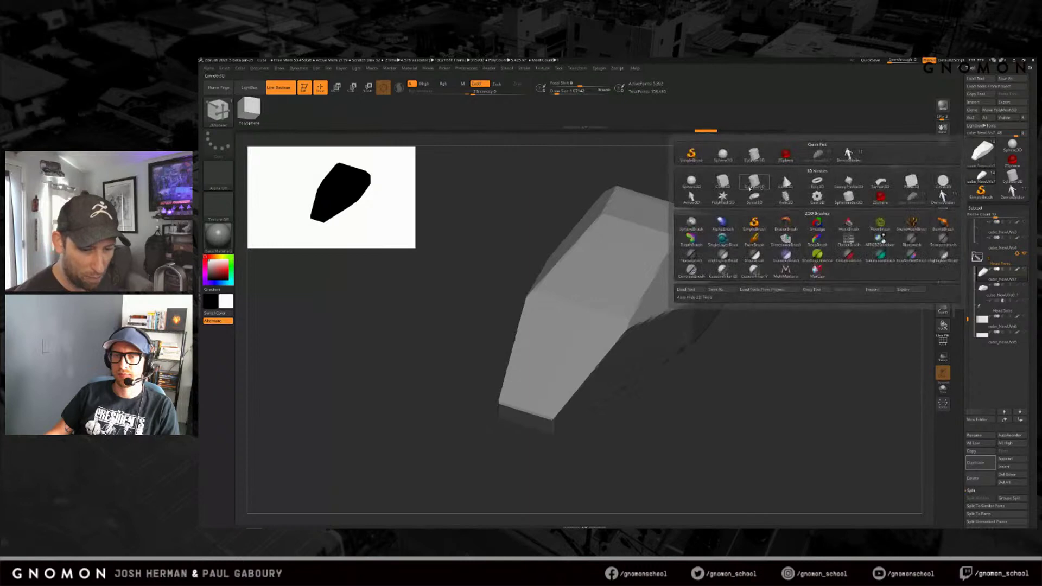
left_click(921, 190)
left_click_drag(780, 352, 783, 345)
key("f")
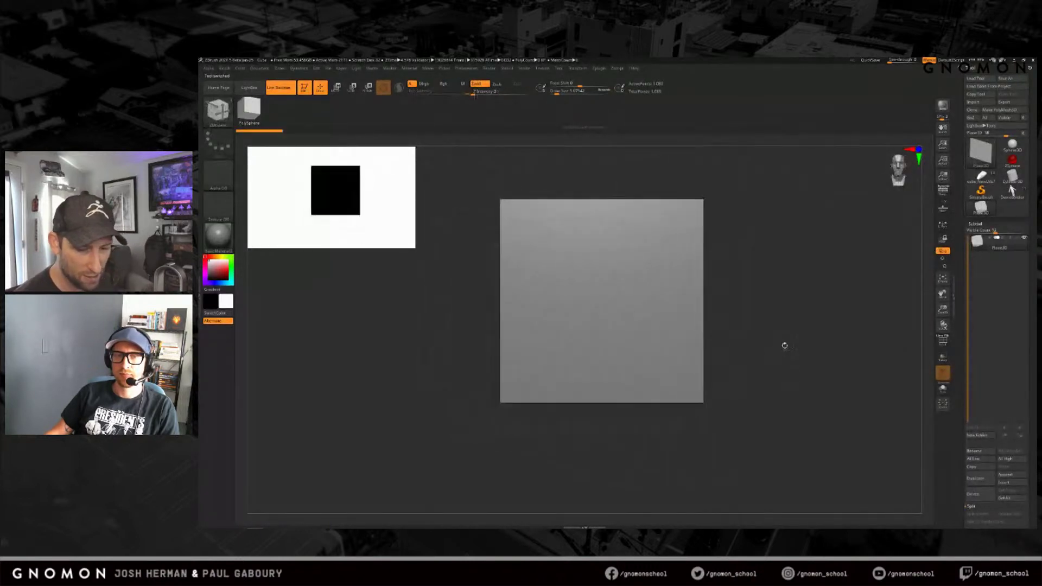
key("shift+f")
Step: Set the plane's horizontal and vertical subdivision counts to 8 and convert it to a PolyMesh3D
scroll(1025, 333, "down", 5)
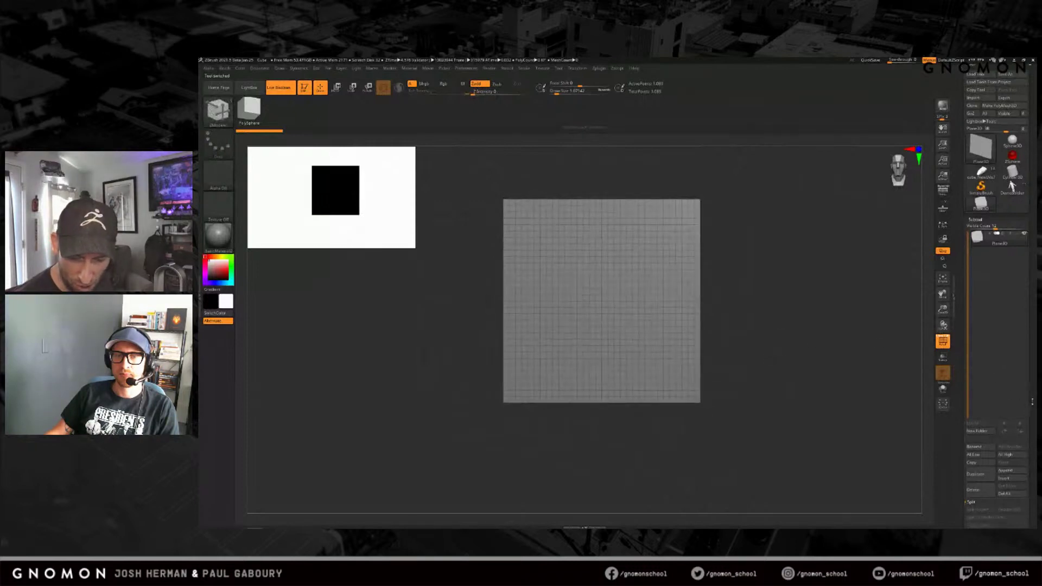
scroll(1025, 333, "down", 2)
left_click(976, 355)
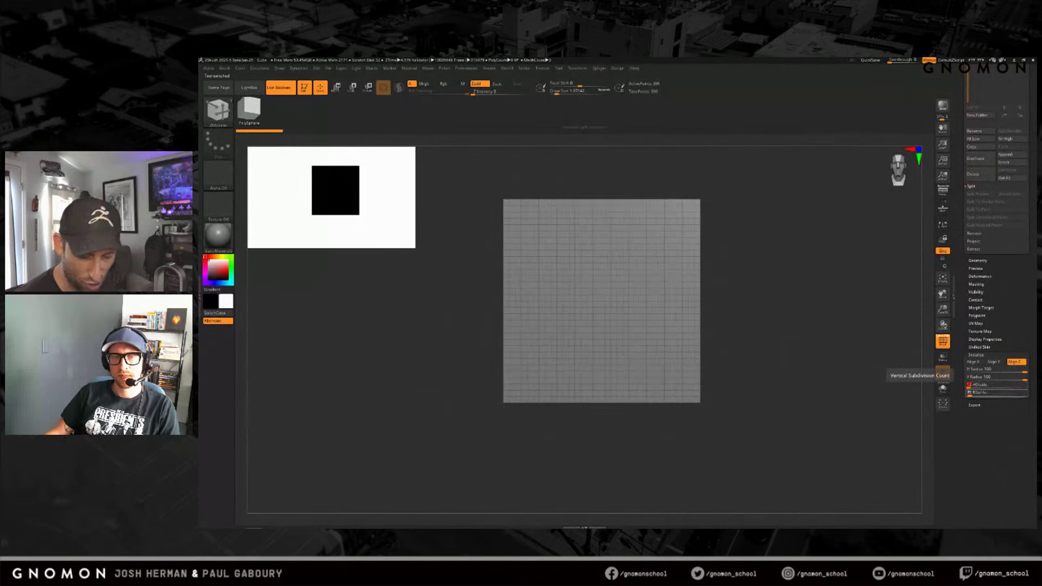
key("Return")
left_click(969, 391)
type("12")
key("Return")
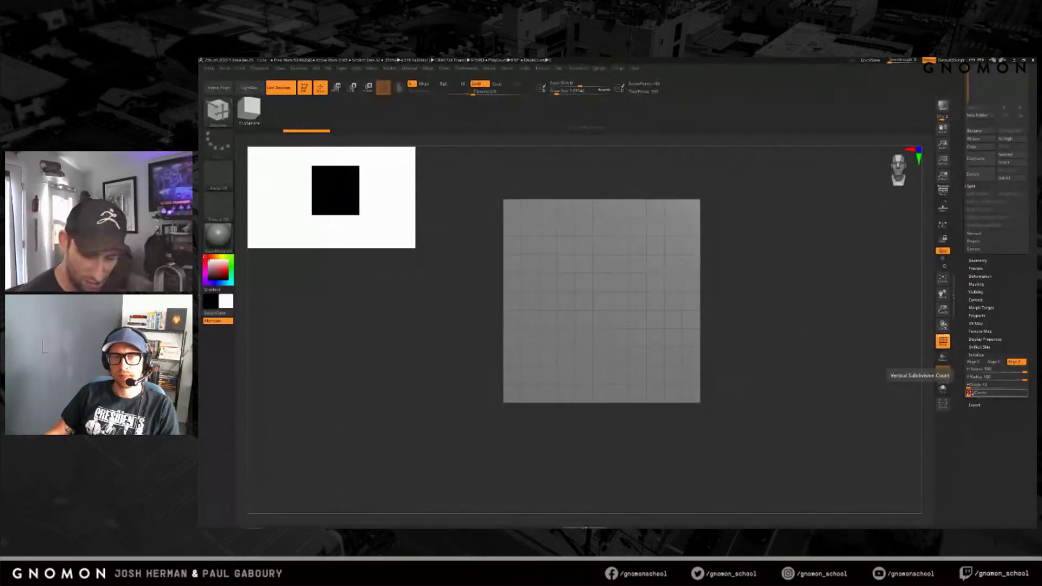
type("8")
key("Return")
left_click(969, 385)
type("8")
key("Return")
scroll(1026, 408, "up", 5)
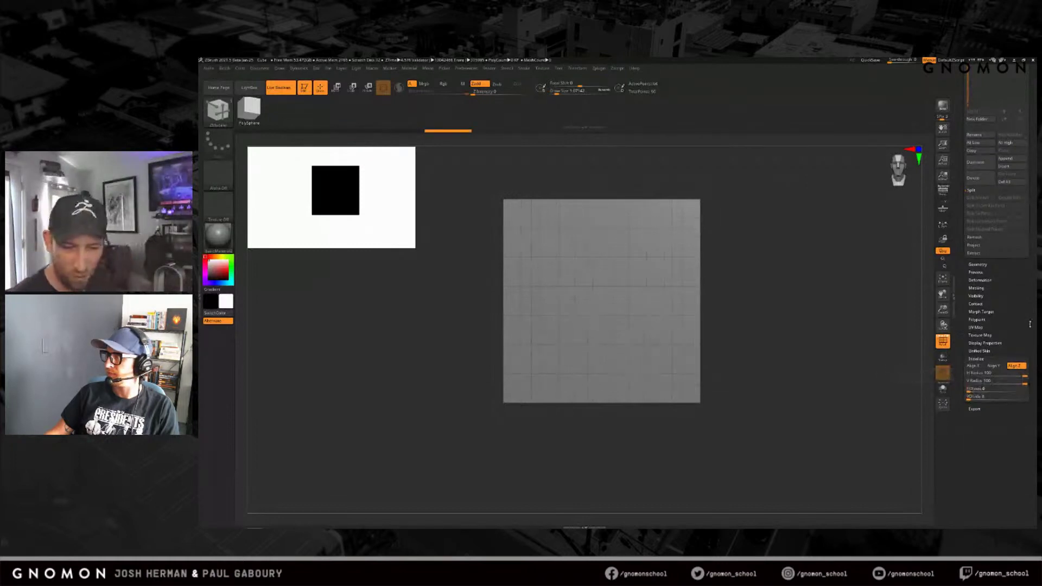
left_click(1001, 109)
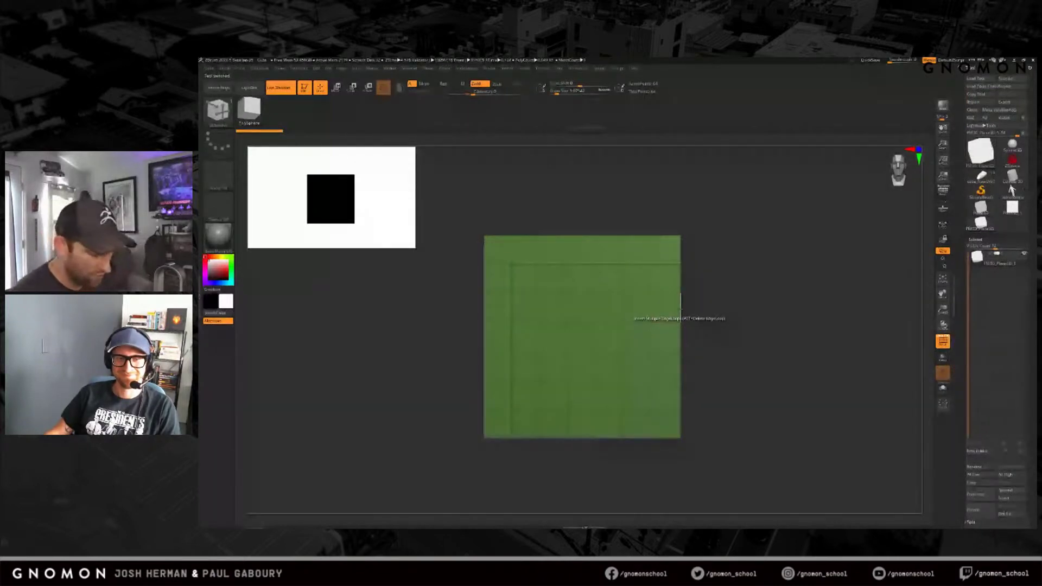
Step: Try extruding a single edge outward from the plane's right border with the ZModeler edge Extrude action, view it at an angle, and undo it
key("space")
left_click(621, 379)
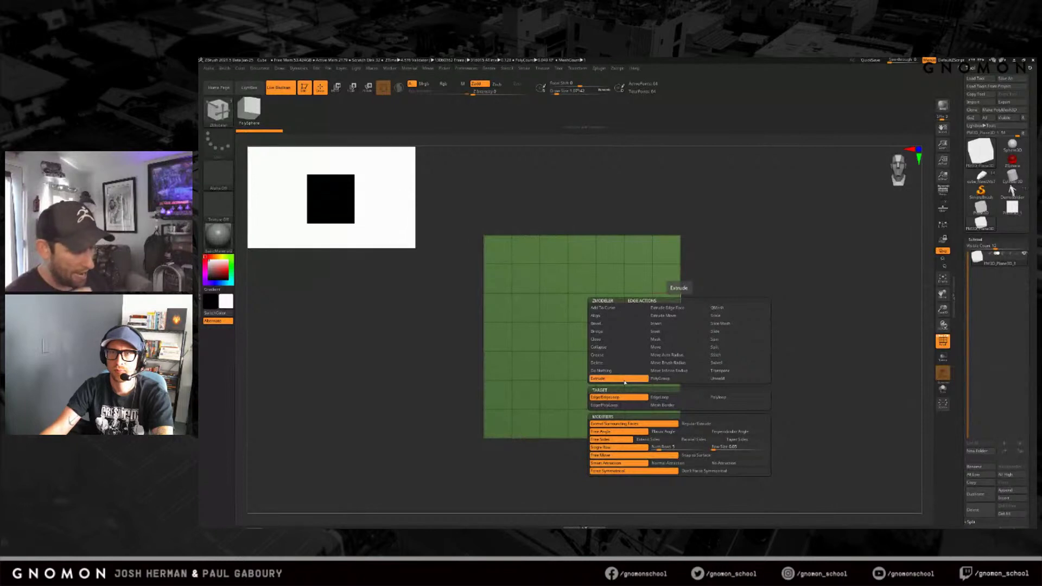
left_click_drag(683, 307, 799, 309)
left_click_drag(796, 303, 797, 286)
left_click_drag(831, 353, 786, 422)
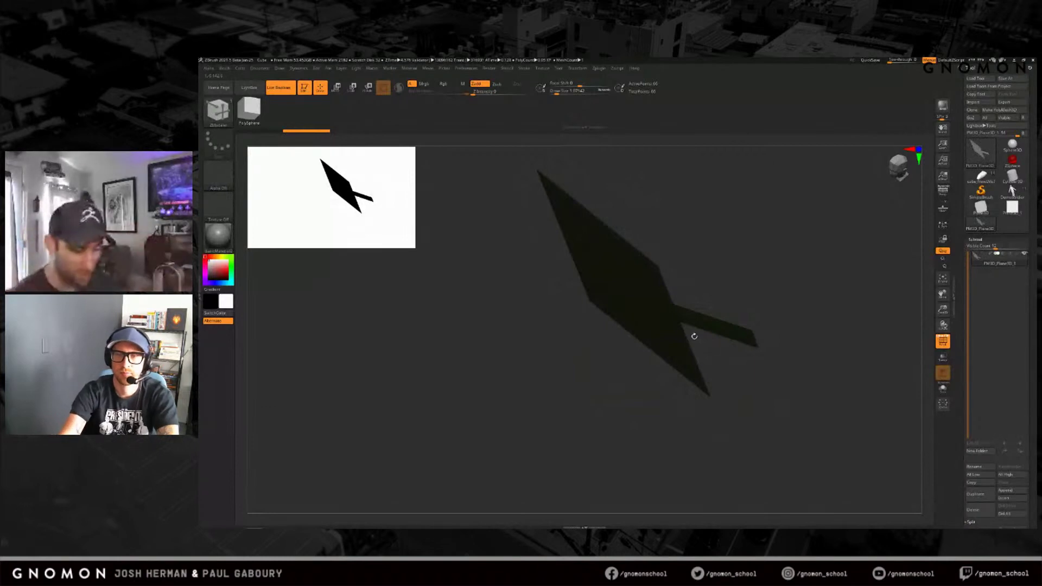
left_click_drag(694, 336, 789, 377)
key("ctrl+z")
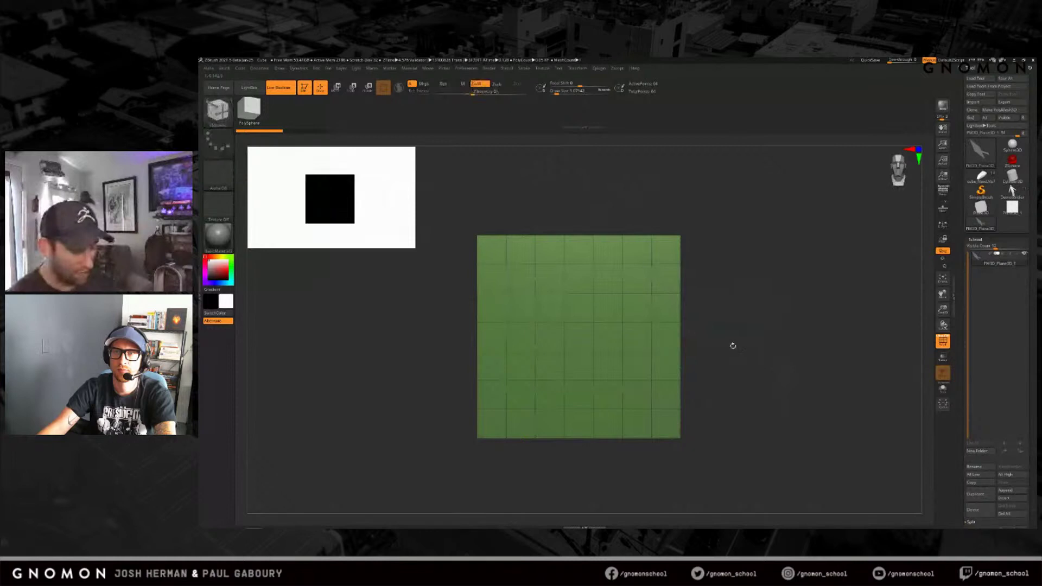
Step: Try a shorter outward extrusion of the same right-border edge, and undo it
key("space")
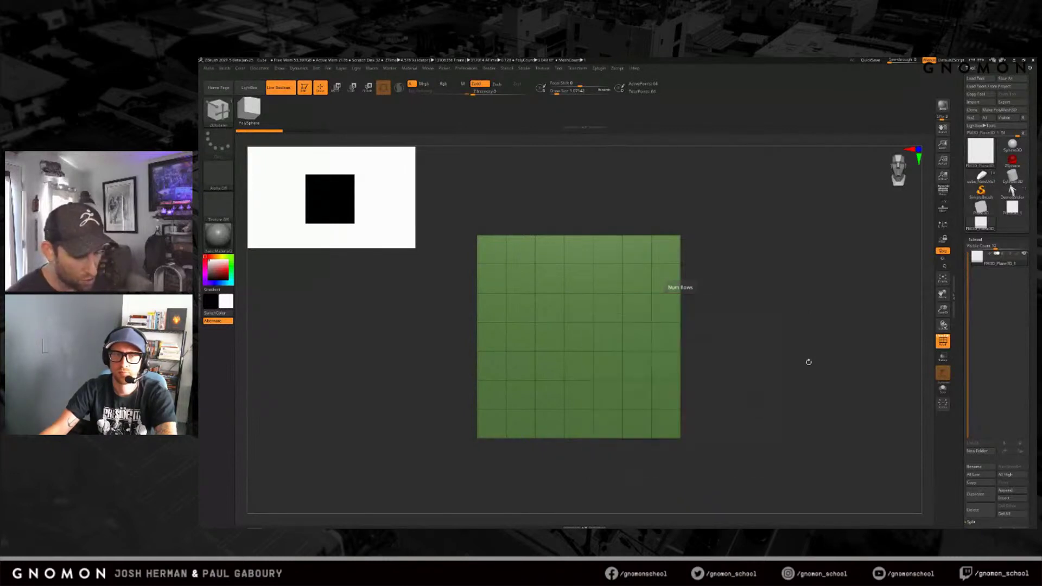
left_click_drag(682, 307, 728, 307)
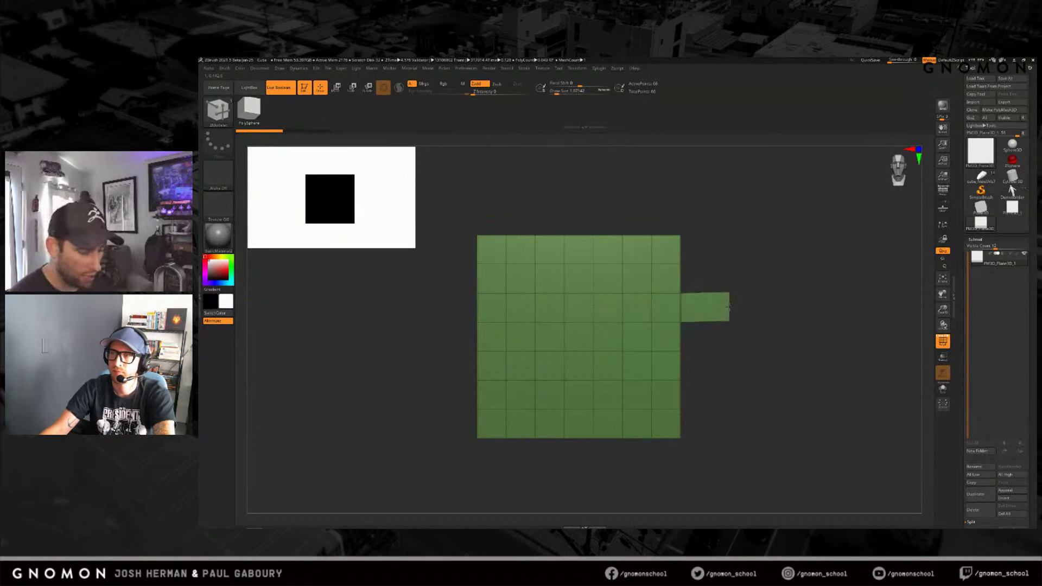
key("ctrl+z")
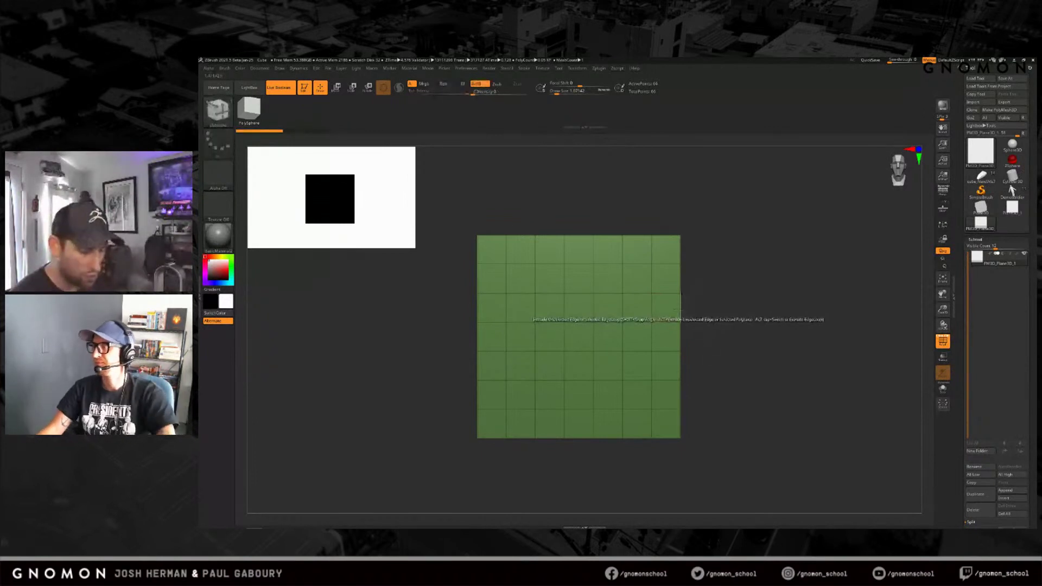
Step: Change the Extrude target, try extruding the plane's whole outer border outward, and undo the attempts
key("space")
left_click(680, 313)
left_click_drag(680, 312, 797, 304)
key("ctrl+z")
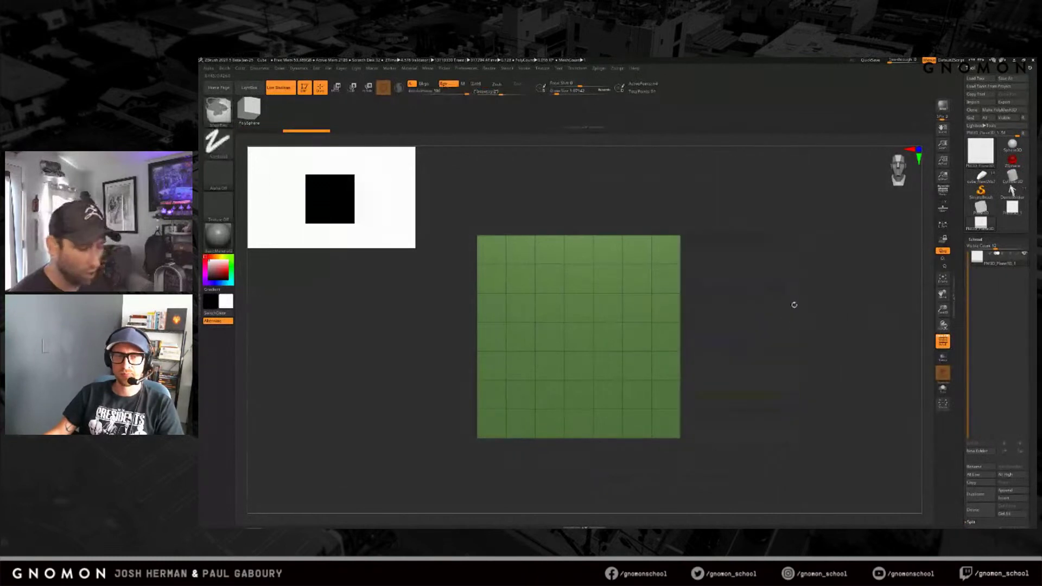
key("space")
left_click(721, 397)
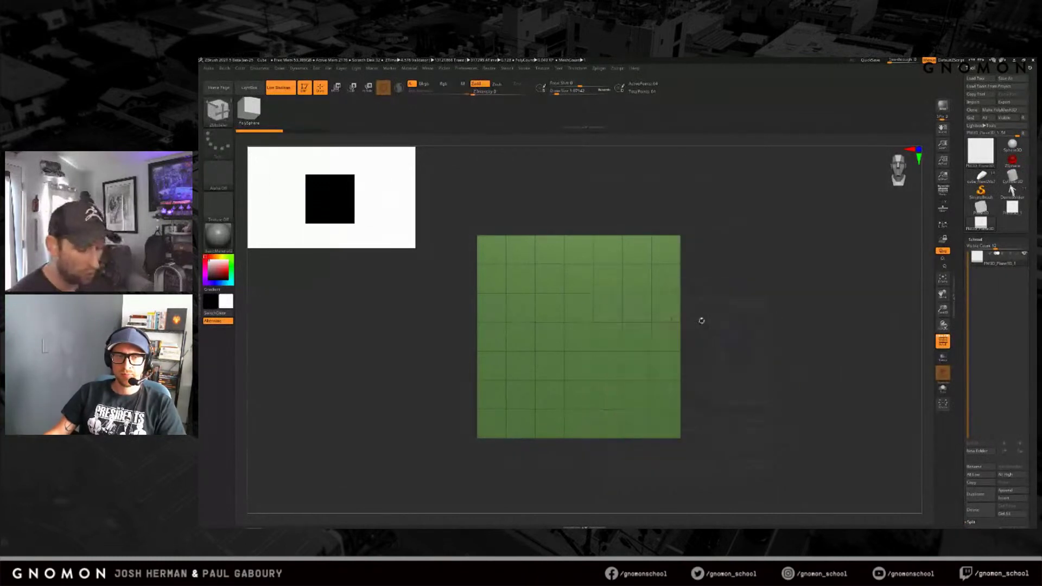
left_click_drag(680, 319, 681, 292)
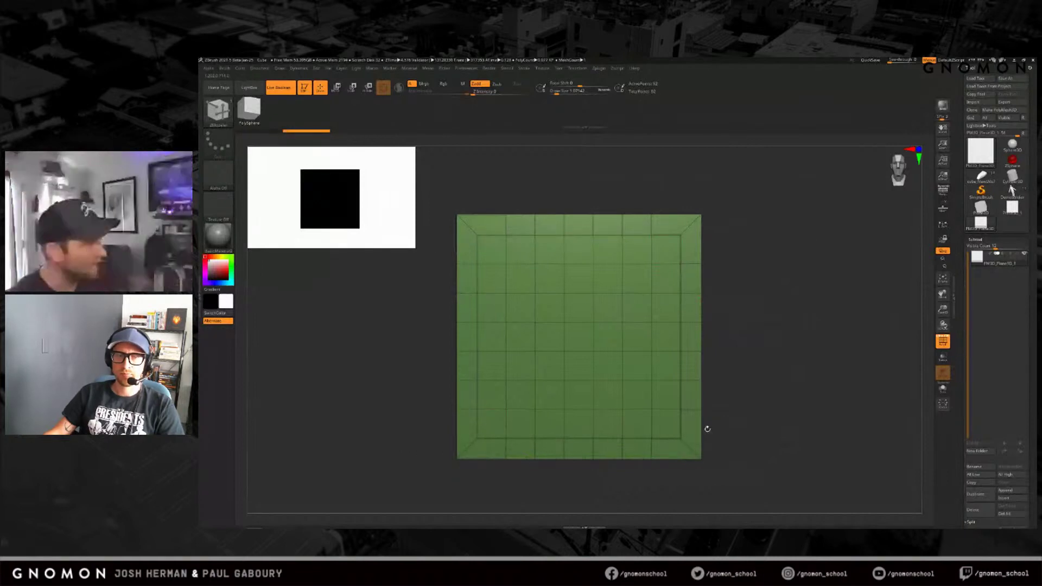
key("ctrl+z")
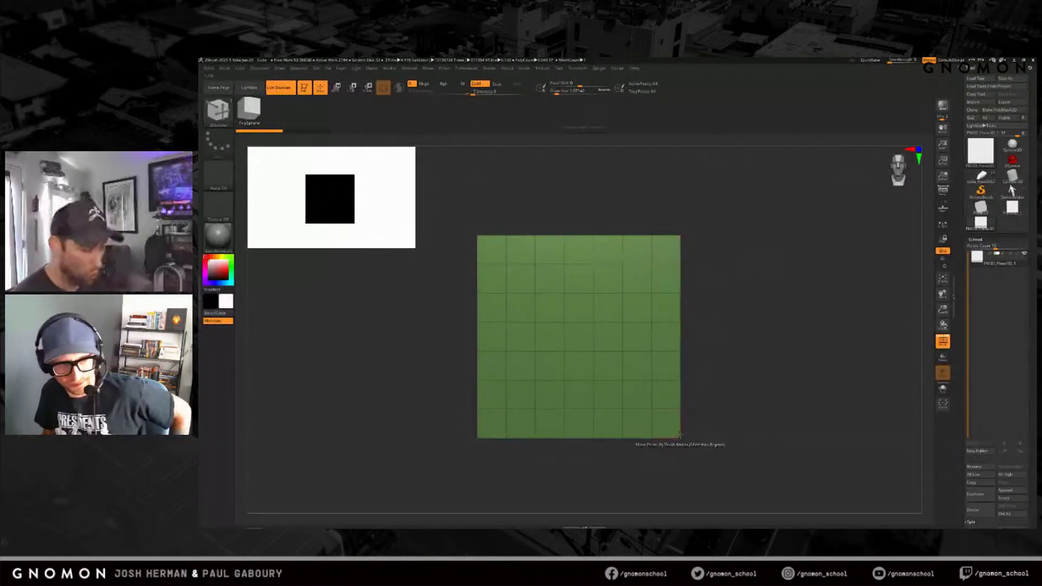
Step: Try extruding the plane's full right side, and its entire border with the PolyLoop target, undoing each extrusion
key("space")
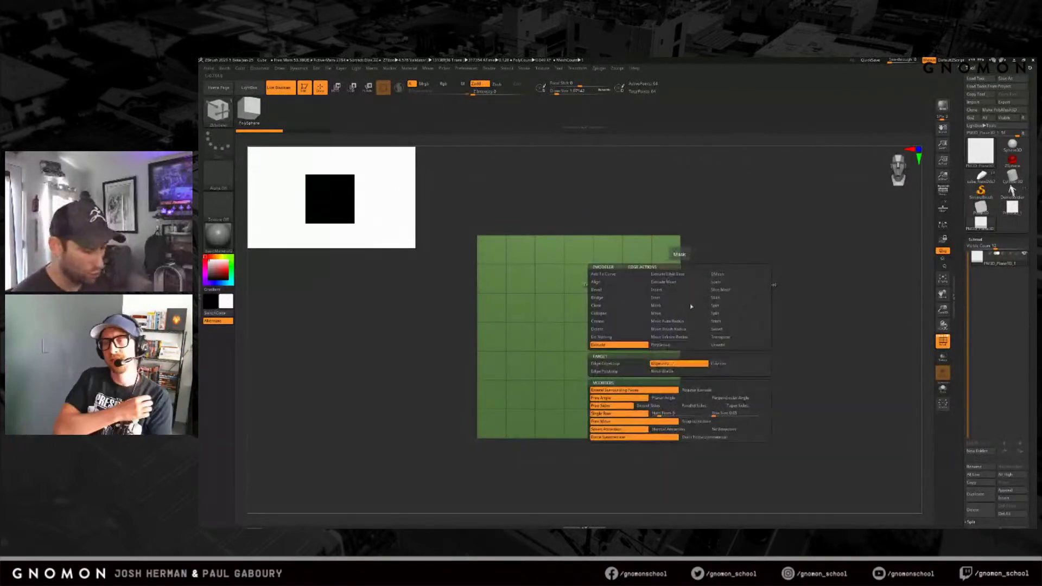
left_click_drag(682, 250, 742, 250)
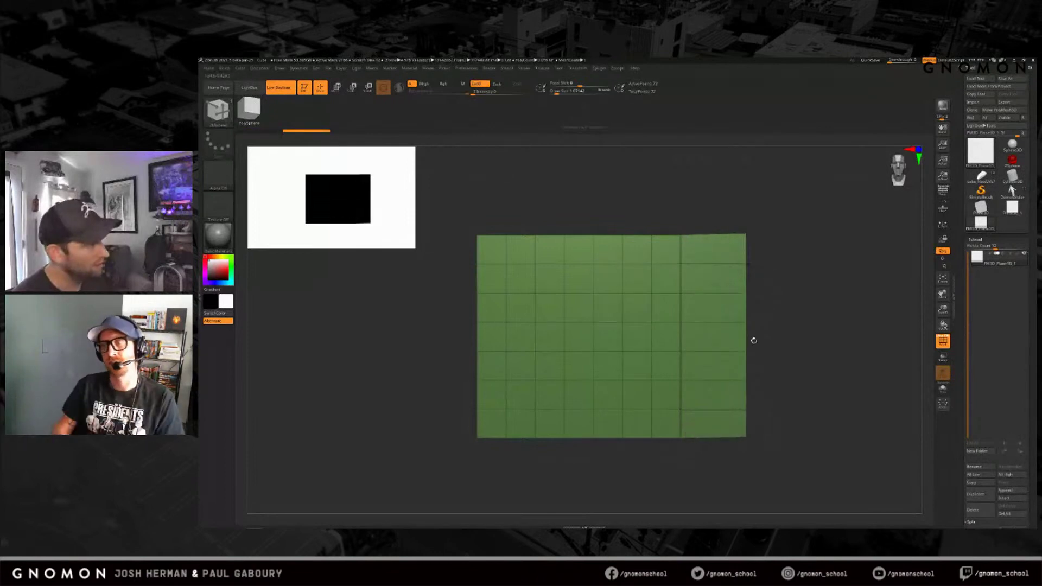
key("ctrl+z")
key("space")
left_click(723, 369)
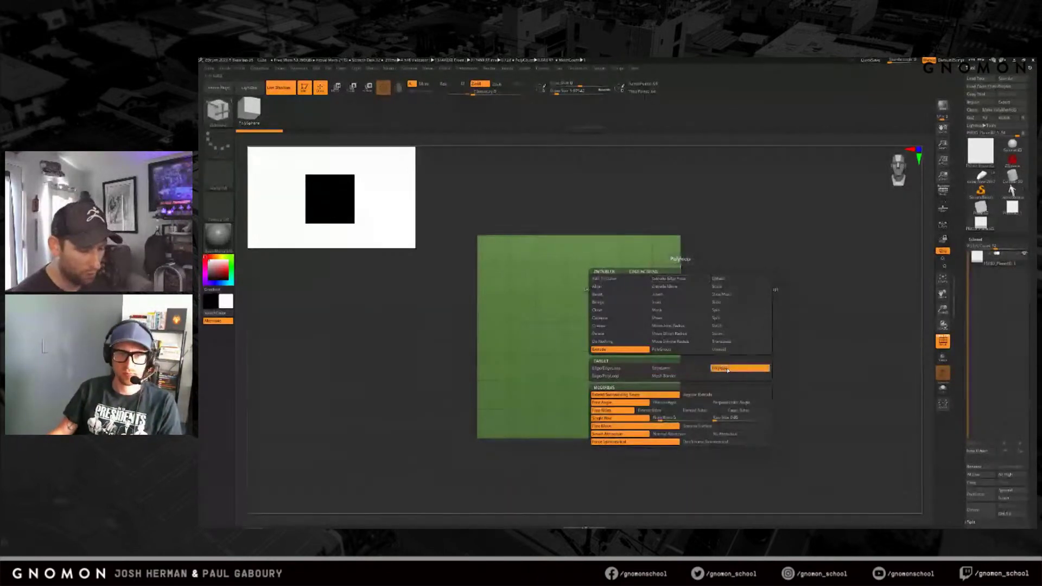
left_click_drag(682, 273, 721, 282)
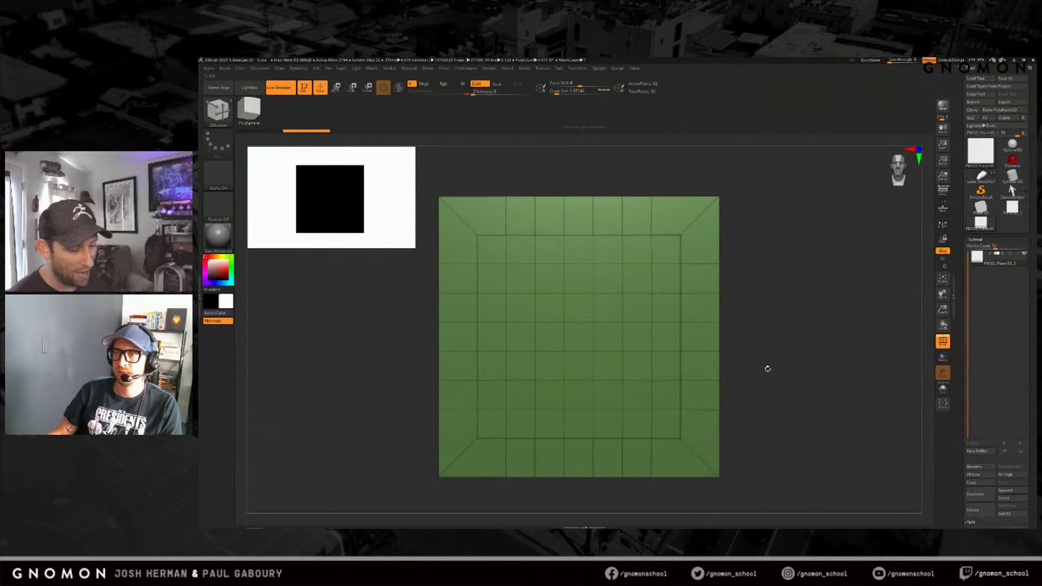
key("ctrl+z")
Step: Set the Extrude target to Edge/EdgeLoop, try extruding from the plane's right border, and undo back to the original grid
key("space")
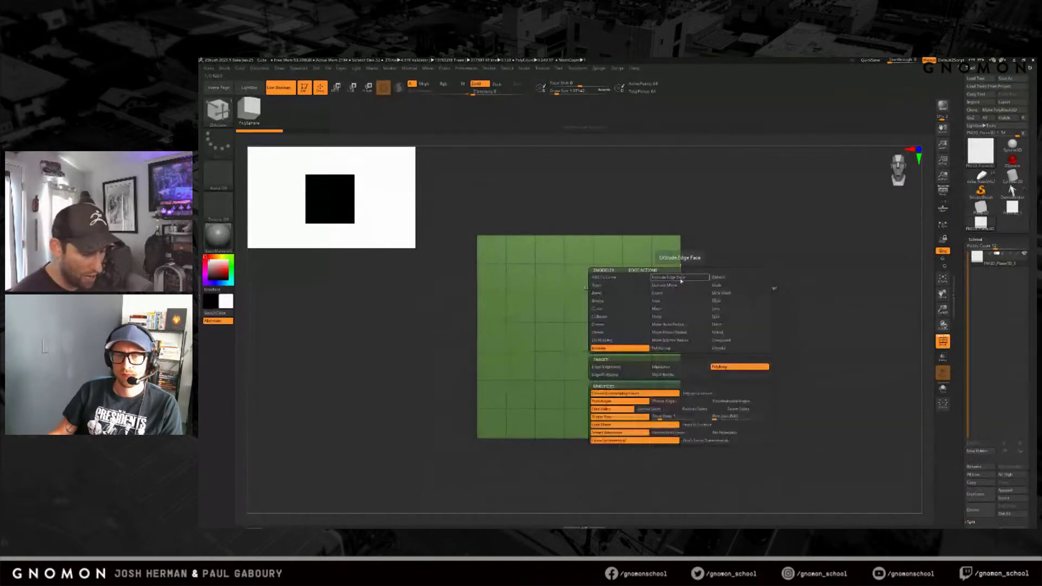
left_click(618, 367)
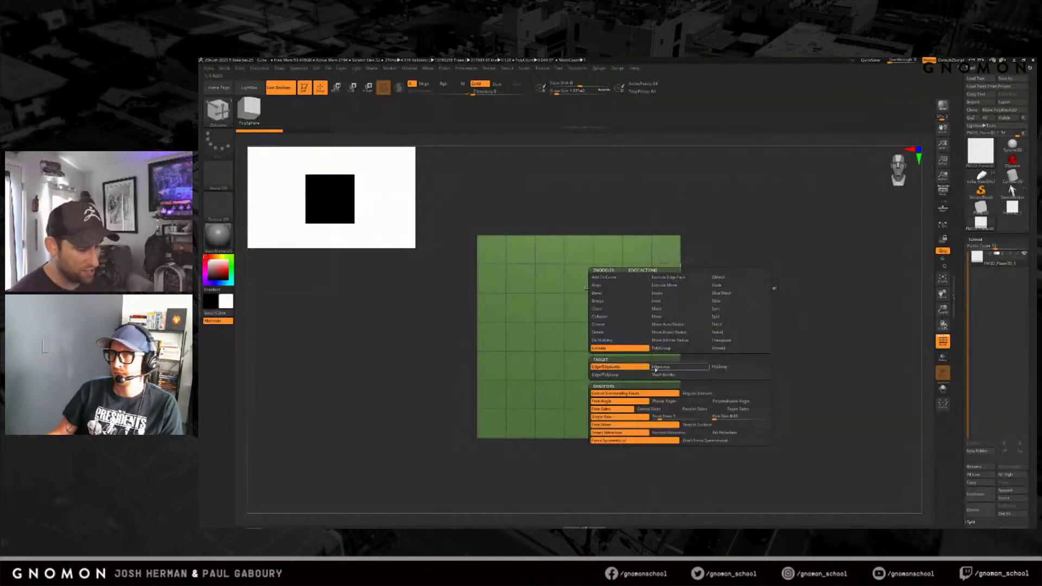
left_click(644, 376)
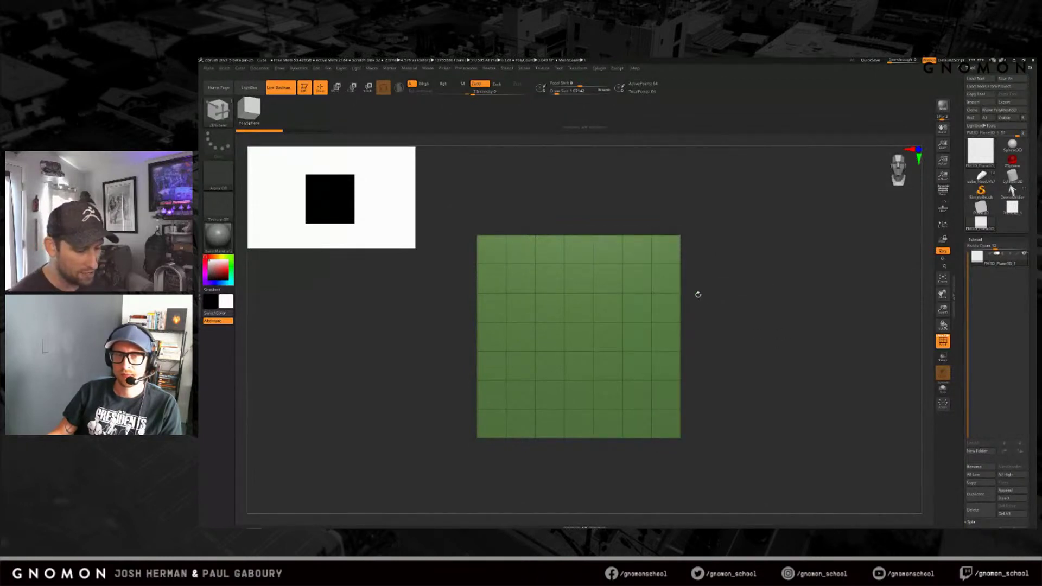
mouse_move(679, 279)
left_mouse_down()
mouse_move(774, 282)
mouse_move(703, 291)
mouse_move(731, 277)
mouse_move(751, 380)
left_mouse_up()
key("ctrl+z")
key("ctrl+z")
key("ctrl+z")
key("ctrl+z")
key("ctrl+z")
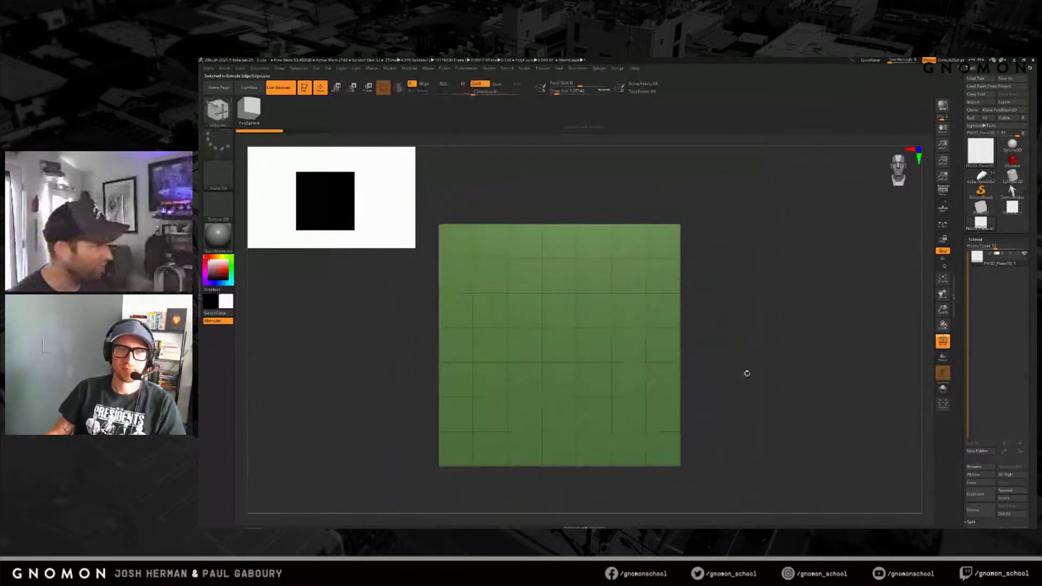
key("ctrl+z")
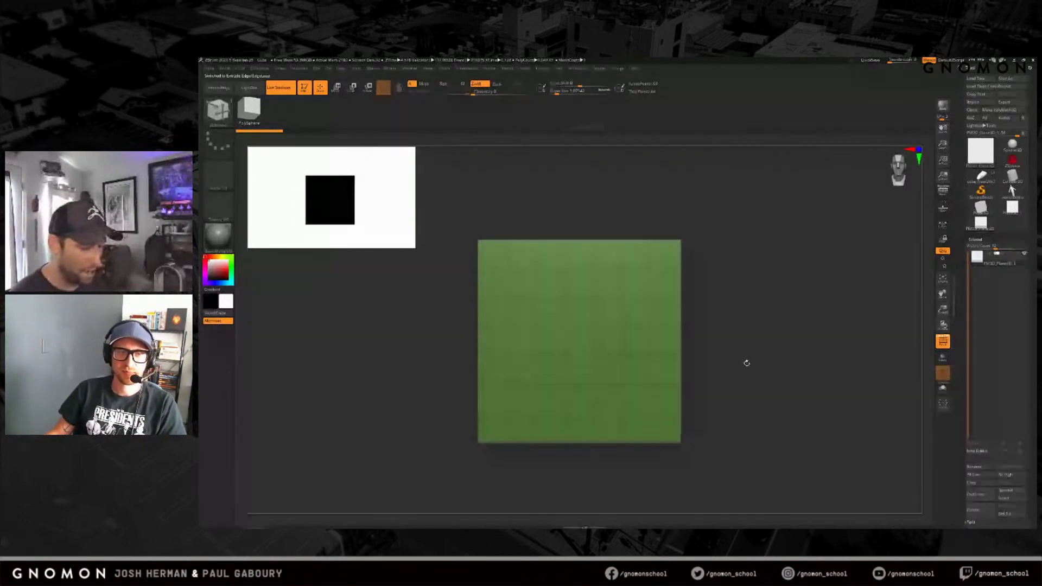
Step: Try extruding the plane's border while switching the Extrude target to EdgeLoop, and undo the extrusion
left_click_drag(681, 283, 714, 289)
key("alt")
key("alt")
key("ctrl+z")
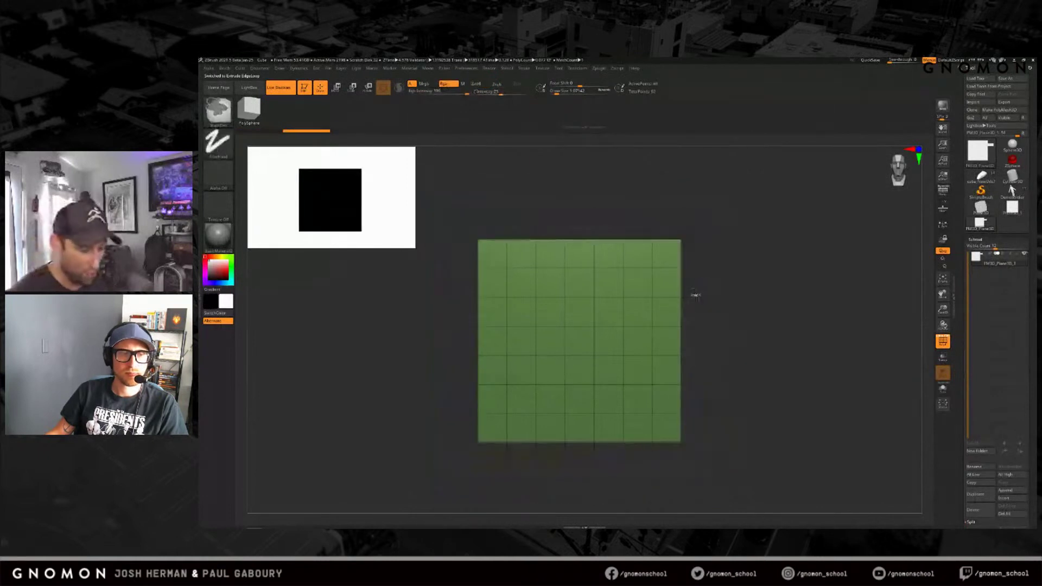
Step: Try extruding all edges along the plane's right side with the Edge/EdgeLoop target, and undo it
key("space")
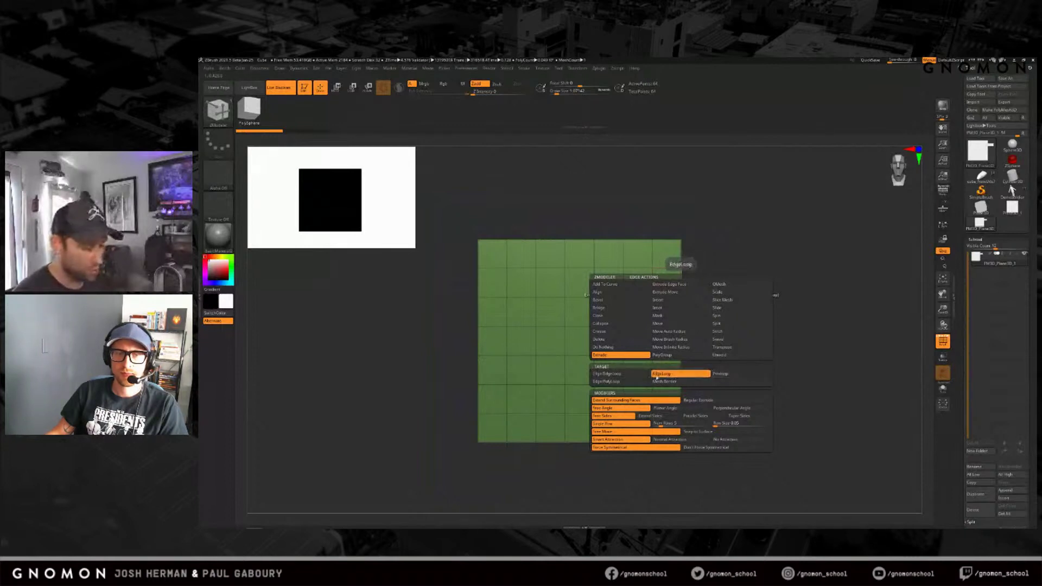
left_click(636, 374)
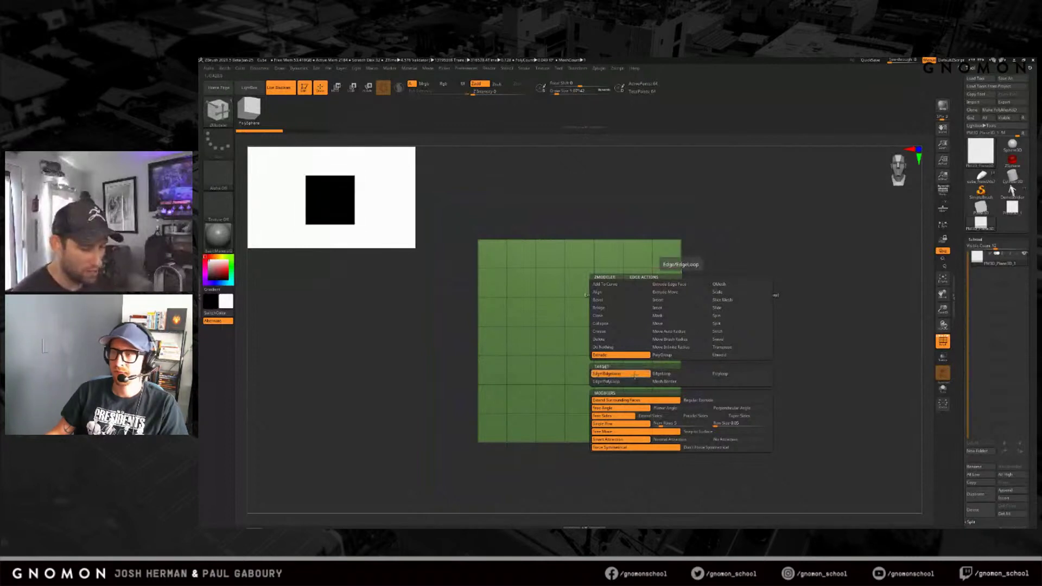
left_click_drag(681, 282, 715, 285)
key("space")
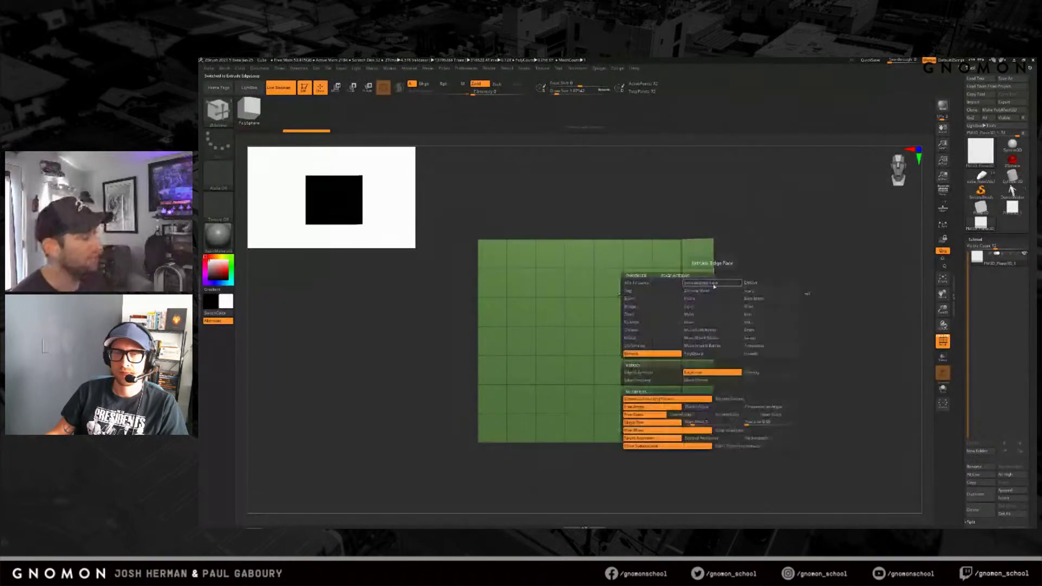
left_click(698, 374)
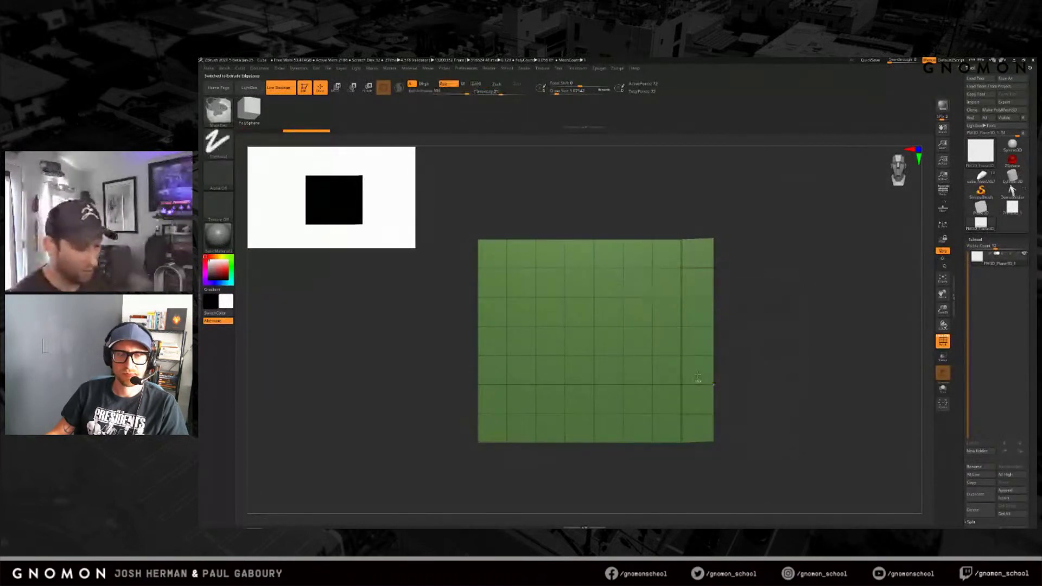
key("ctrl+z")
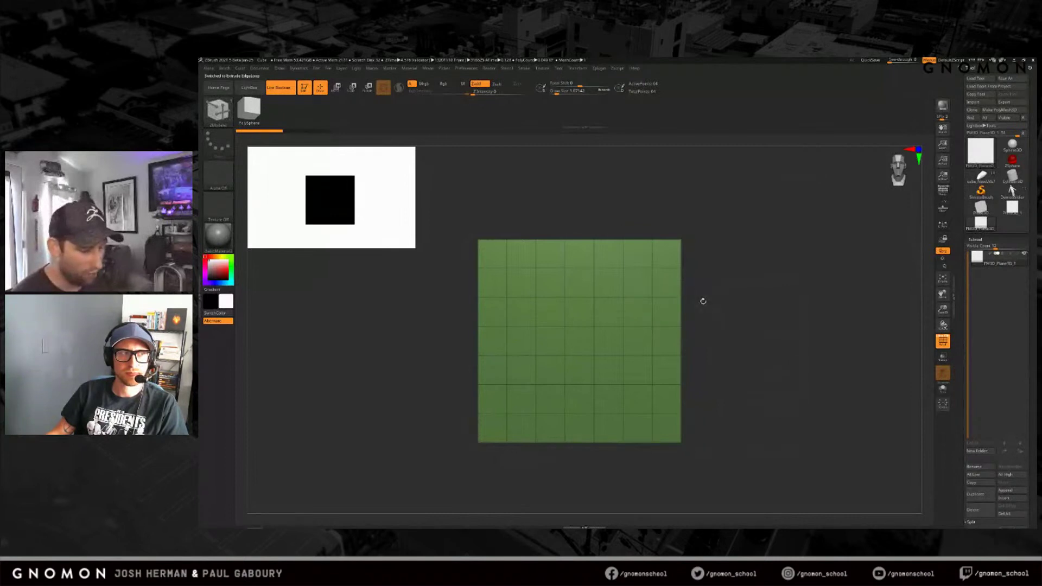
Step: Try extruding the plane's complete outer border outward with the EdgeLoop target, and undo it
left_click_drag(681, 292, 726, 282)
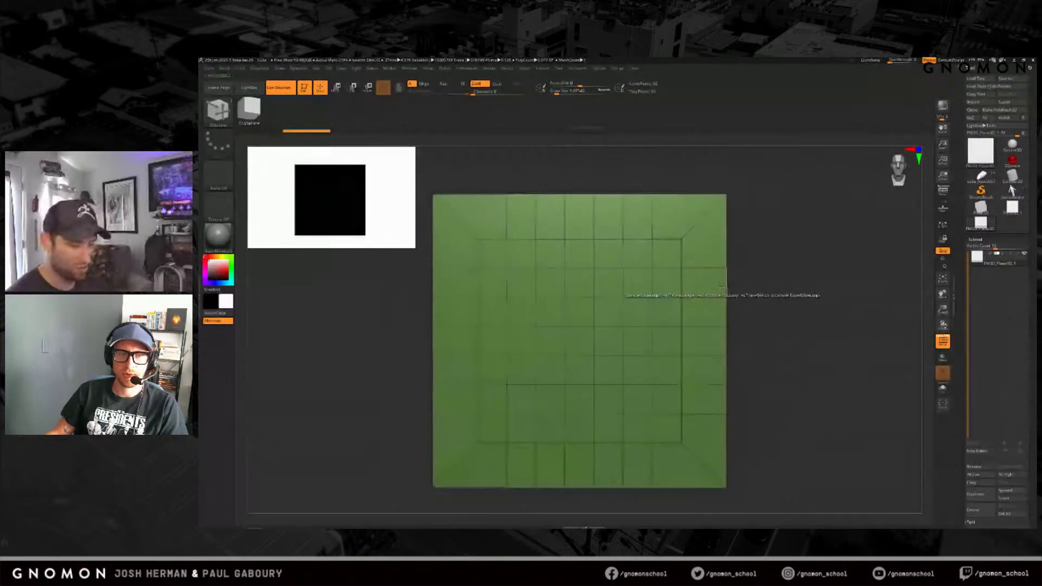
key("space")
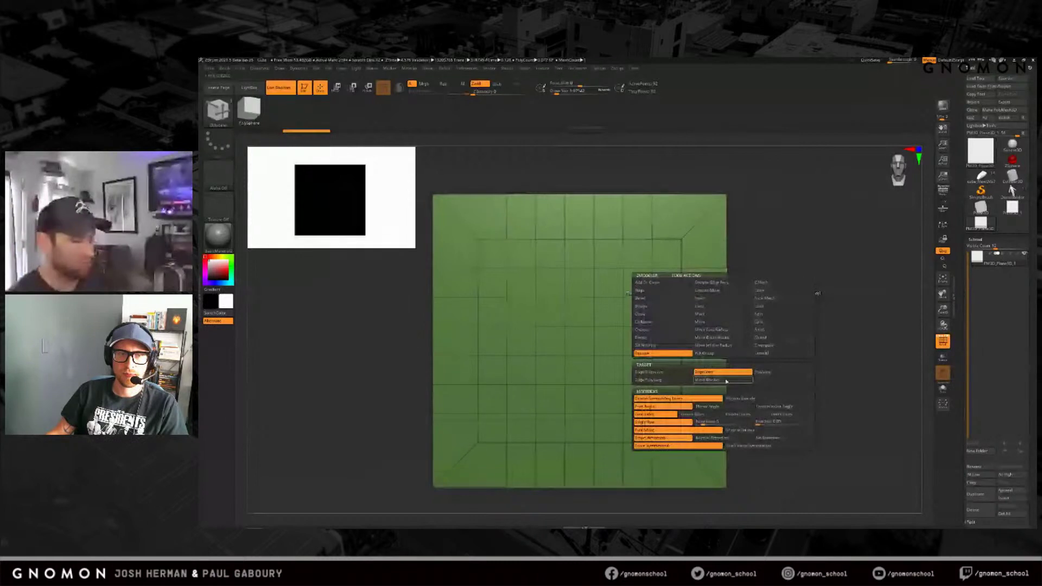
key("ctrl+z")
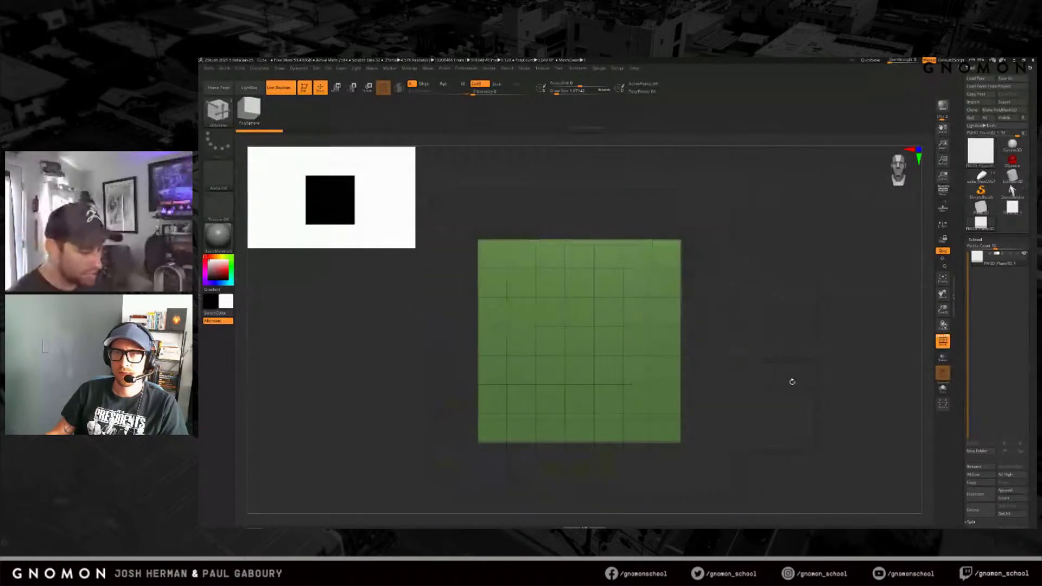
Step: Try extruding an edge on the plane's right side with the Extrude target set to Edge/EdgeLoop, and undo it
key("space")
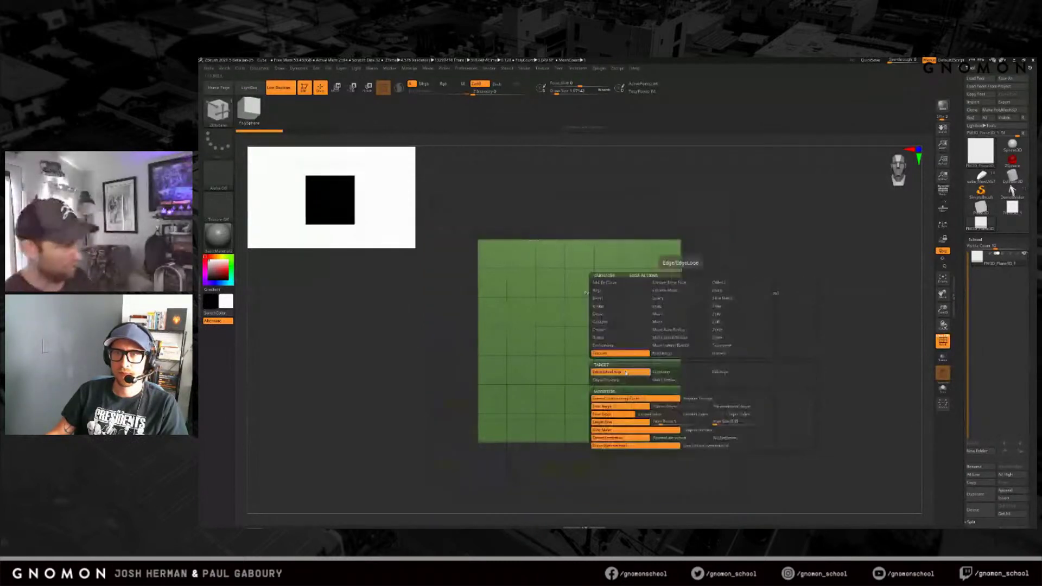
left_click(625, 372)
mouse_move(681, 283)
left_mouse_down()
mouse_move(747, 286)
mouse_move(763, 326)
mouse_move(784, 266)
mouse_move(768, 252)
mouse_move(765, 328)
mouse_move(777, 320)
mouse_move(676, 280)
left_mouse_up()
key("ctrl+z")
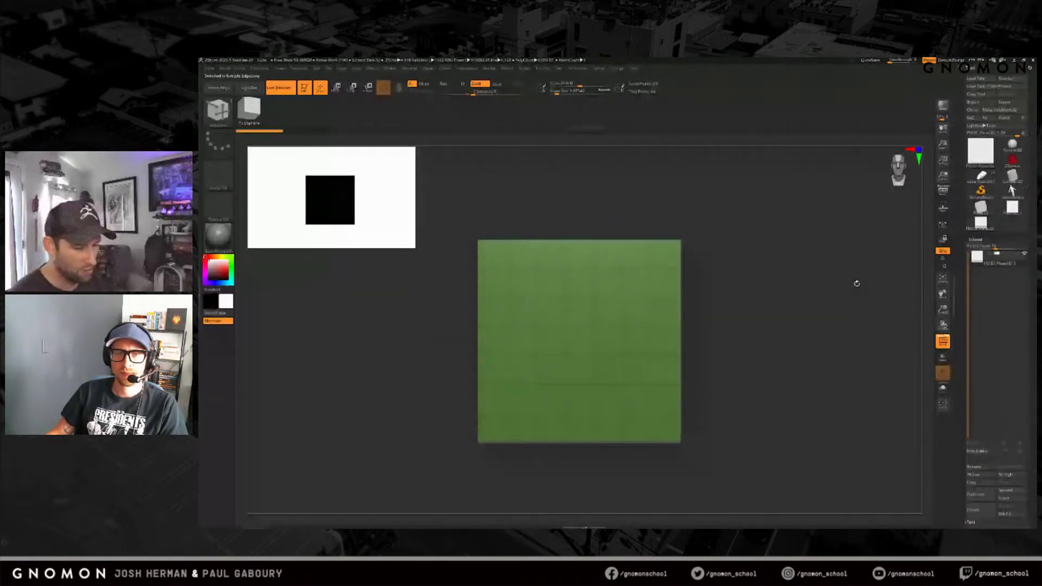
Step: Set the EdgeLoop Extrude modifier to Planar Angle and try extruding the plane's right border
left_click_drag(856, 283, 810, 285, "alt")
mouse_move(634, 285)
left_mouse_down()
mouse_move(823, 284)
mouse_move(633, 284)
left_mouse_up()
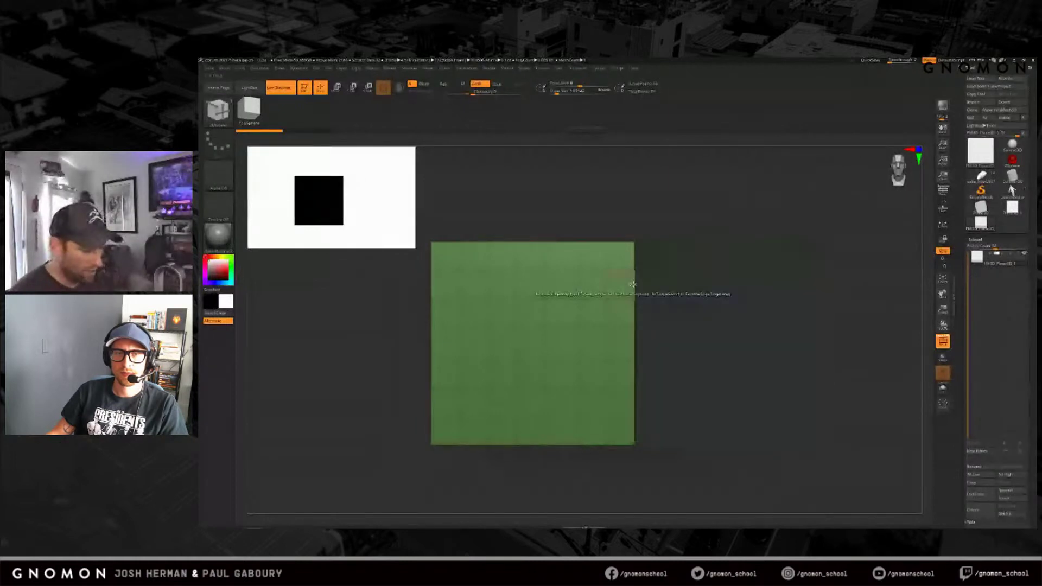
key("space")
left_click(624, 407)
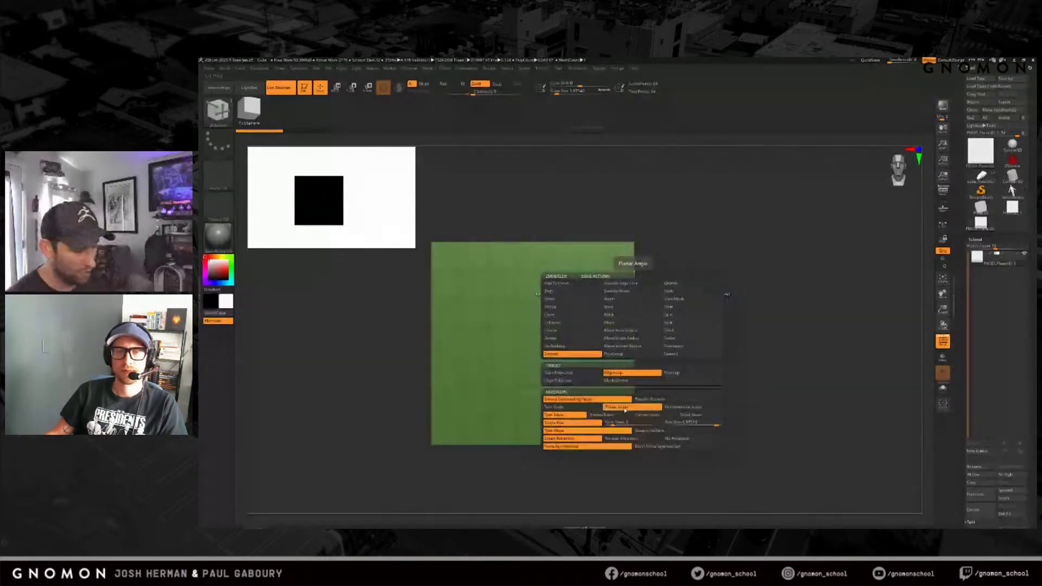
key("space")
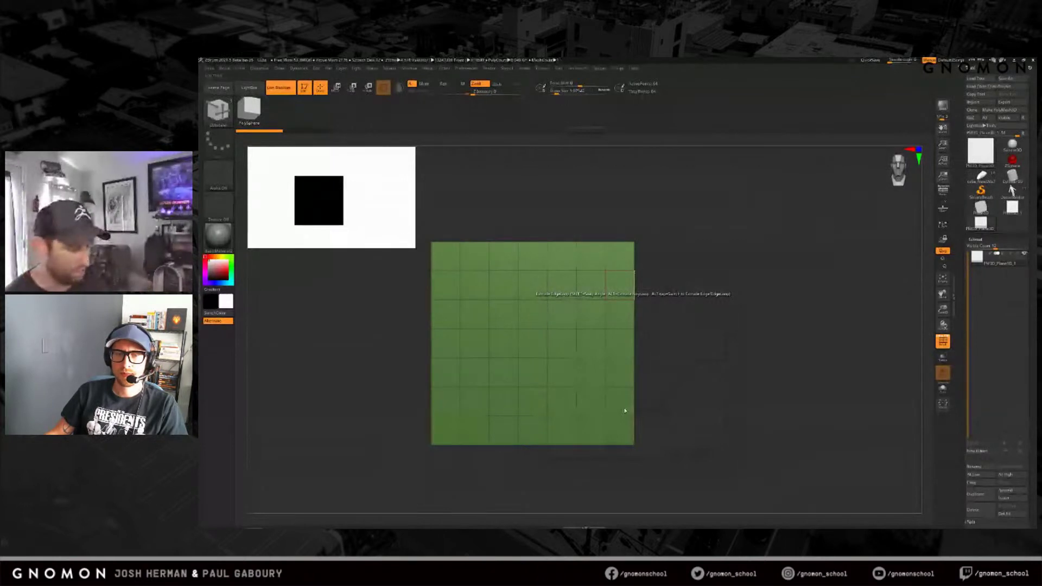
left_click_drag(673, 396, 856, 340)
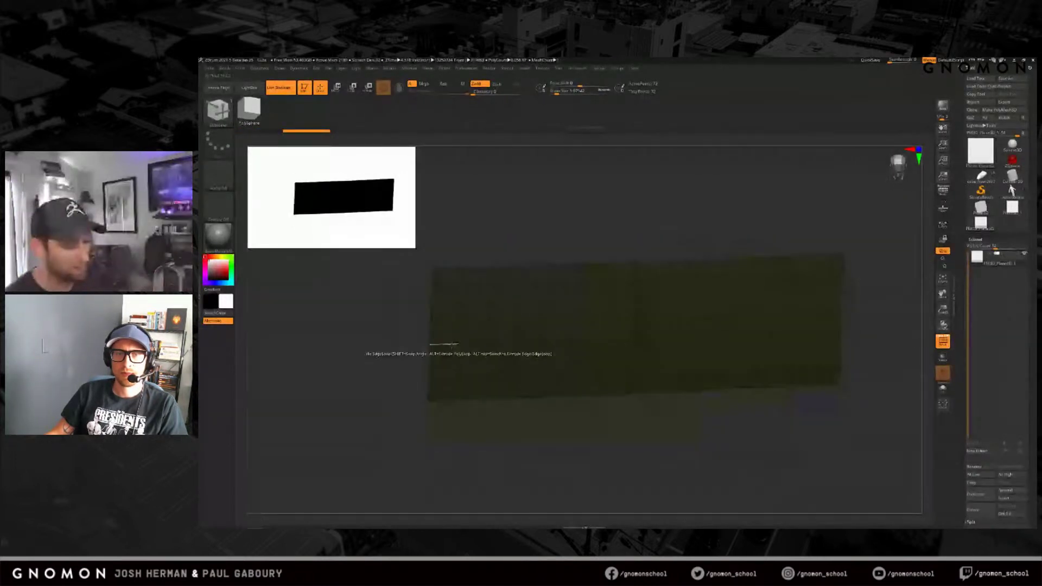
left_click_drag(444, 344, 637, 317)
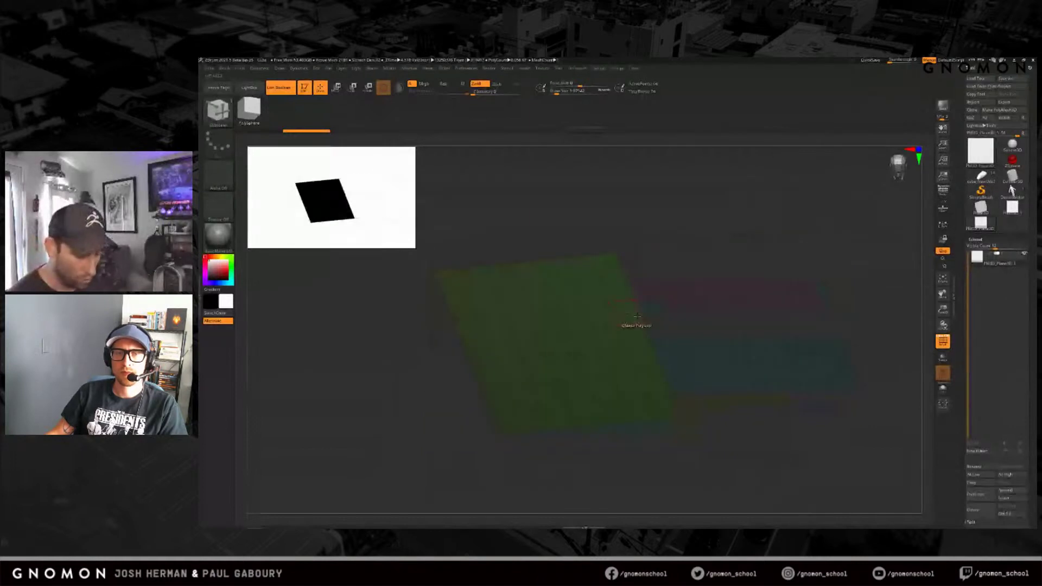
Step: Try extruding the tilted plane's right border with Perpendicular Angle, and reselect the ZModeler brush
key("space")
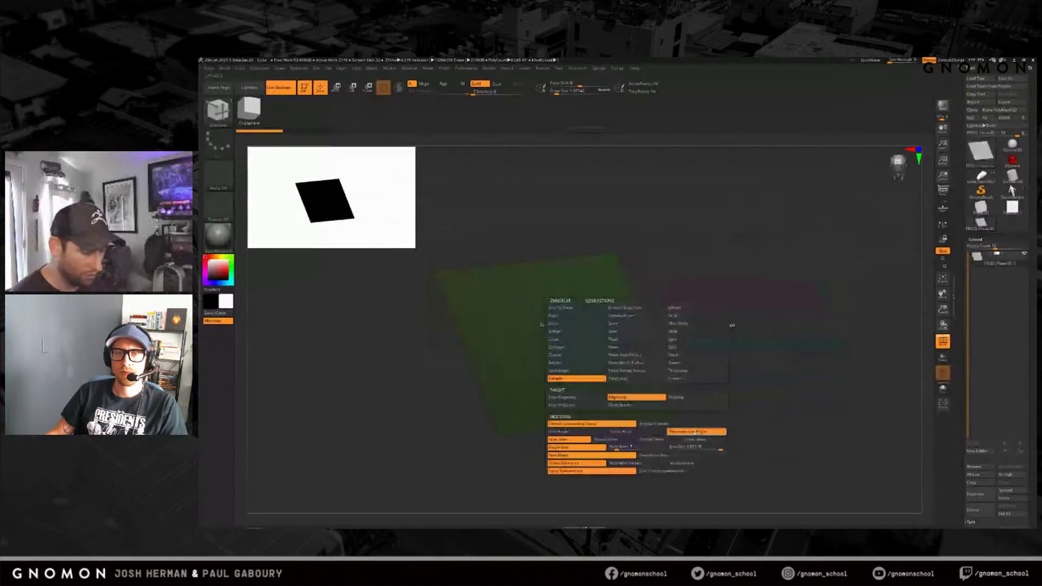
mouse_move(651, 335)
left_mouse_down()
mouse_move(732, 255)
mouse_move(786, 299)
mouse_move(758, 356)
mouse_move(782, 372)
mouse_move(765, 378)
mouse_move(796, 329)
mouse_move(800, 368)
mouse_move(646, 338)
left_mouse_up()
key("b")
key("s")
key("t")
key("b")
key("z")
key("m")
Step: Set the Extrude sides modifier to Free Sides, try extruding the right border at an angle, and undo it
key("space")
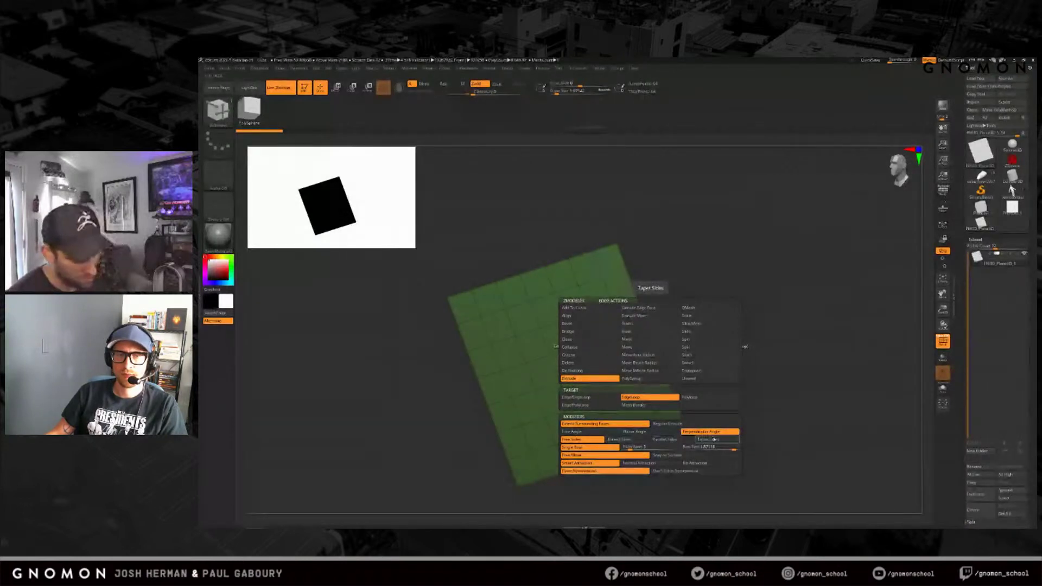
left_click(582, 442)
left_click_drag(650, 334, 769, 271)
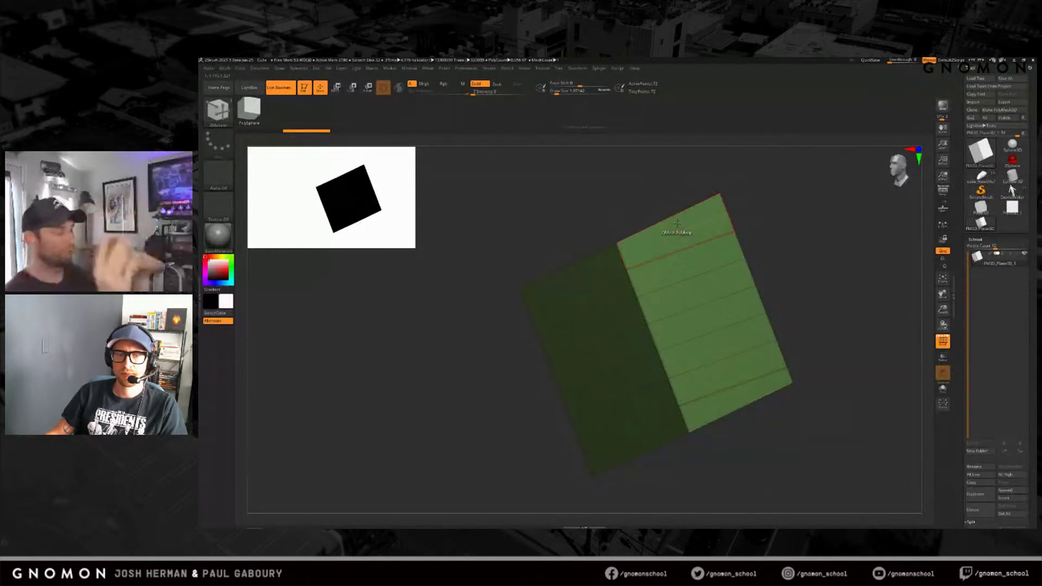
left_click_drag(791, 435, 704, 393)
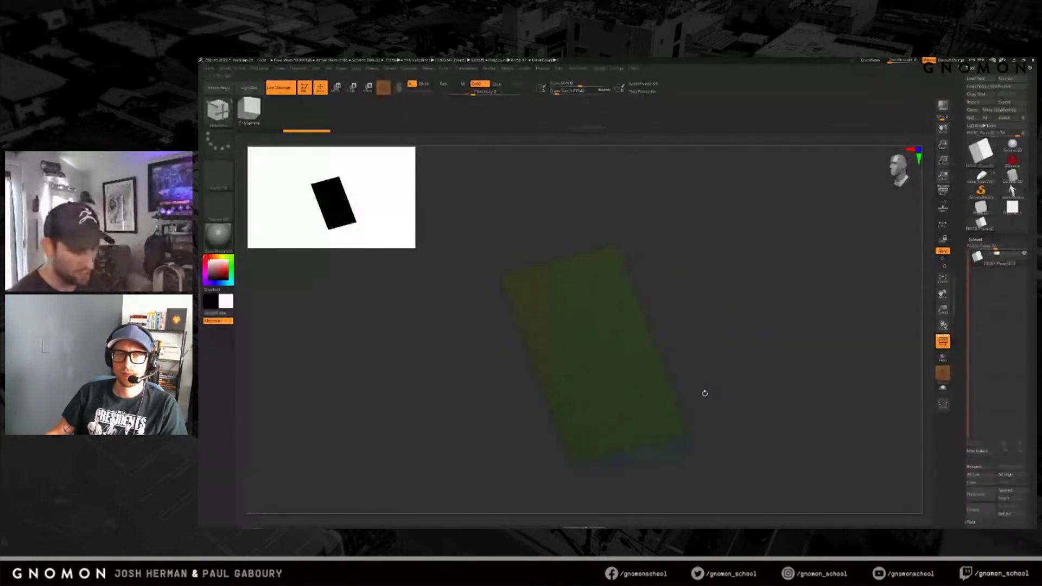
left_click_drag(801, 292, 762, 434)
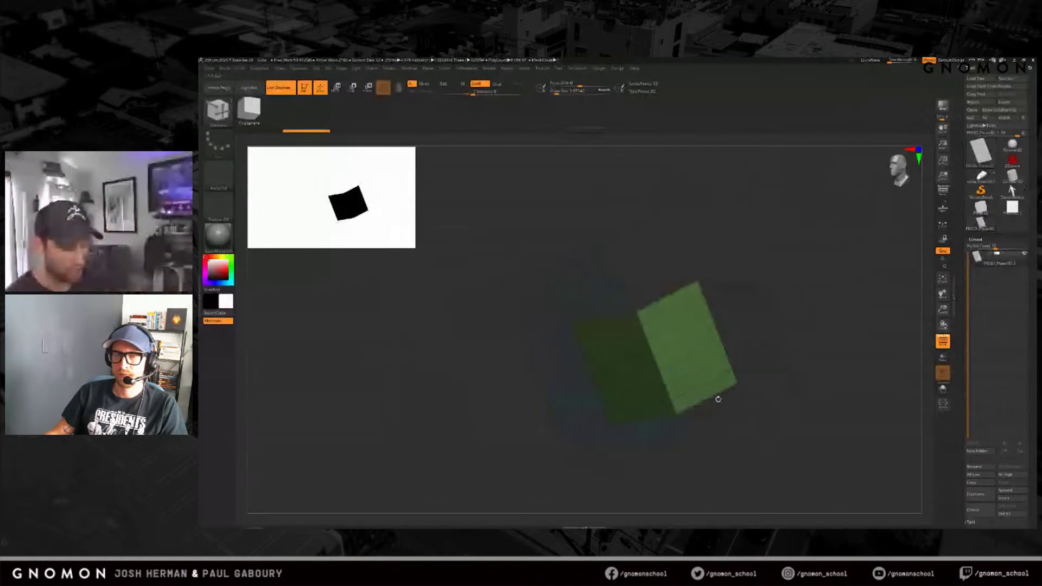
mouse_move(761, 434)
left_mouse_down()
mouse_move(778, 358)
mouse_move(775, 388)
mouse_move(770, 370)
left_mouse_up()
key("ctrl+z")
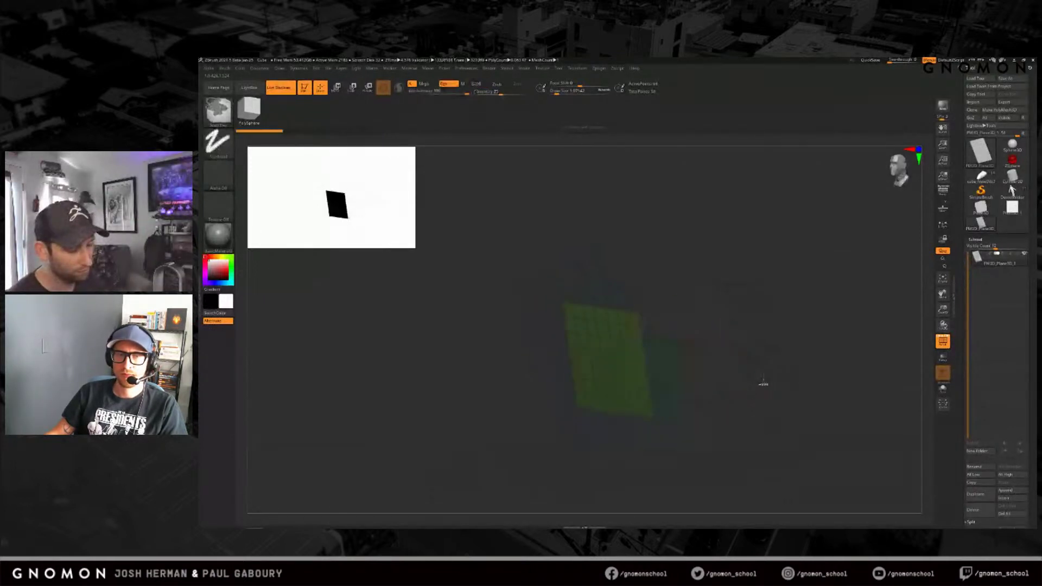
Step: Try extruding the plane's right border straight outward while toggling the angle constraint, and undo it
key("ctrl+shift")
mouse_move(753, 391)
left_mouse_down()
mouse_move(759, 378)
mouse_move(762, 401)
left_mouse_up()
mouse_move(673, 328)
left_mouse_down()
mouse_move(770, 329)
mouse_move(852, 344)
mouse_move(701, 423)
mouse_move(803, 365)
mouse_move(841, 375)
mouse_move(800, 386)
mouse_move(811, 389)
mouse_move(852, 377)
mouse_move(809, 386)
mouse_move(797, 365)
mouse_move(791, 385)
mouse_move(738, 396)
left_mouse_up()
key("shift")
key("shift")
key("shift")
key("shift")
left_click_drag(674, 352, 797, 353)
left_click_drag(797, 298, 758, 313)
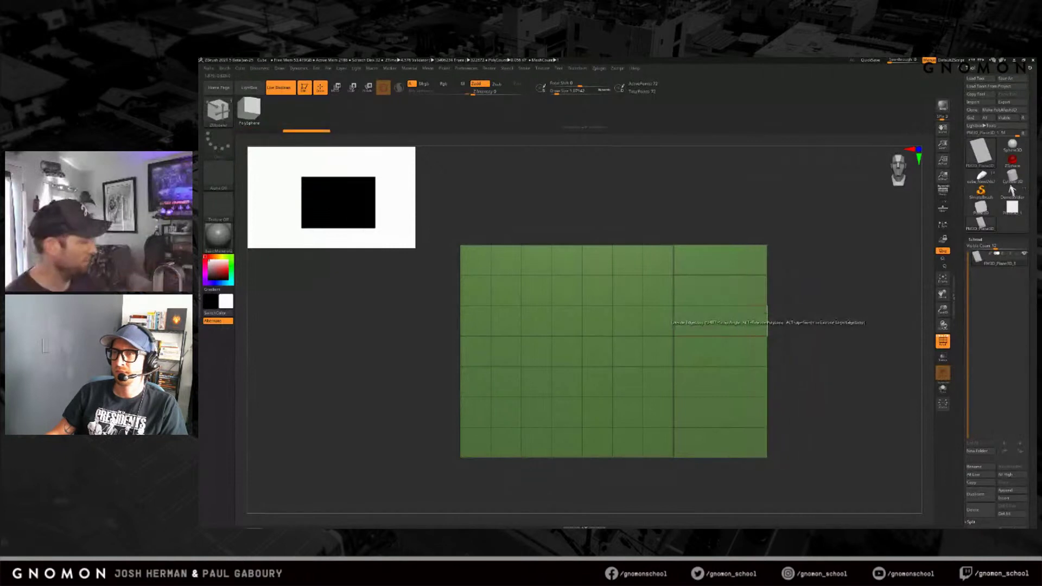
key("ctrl+z")
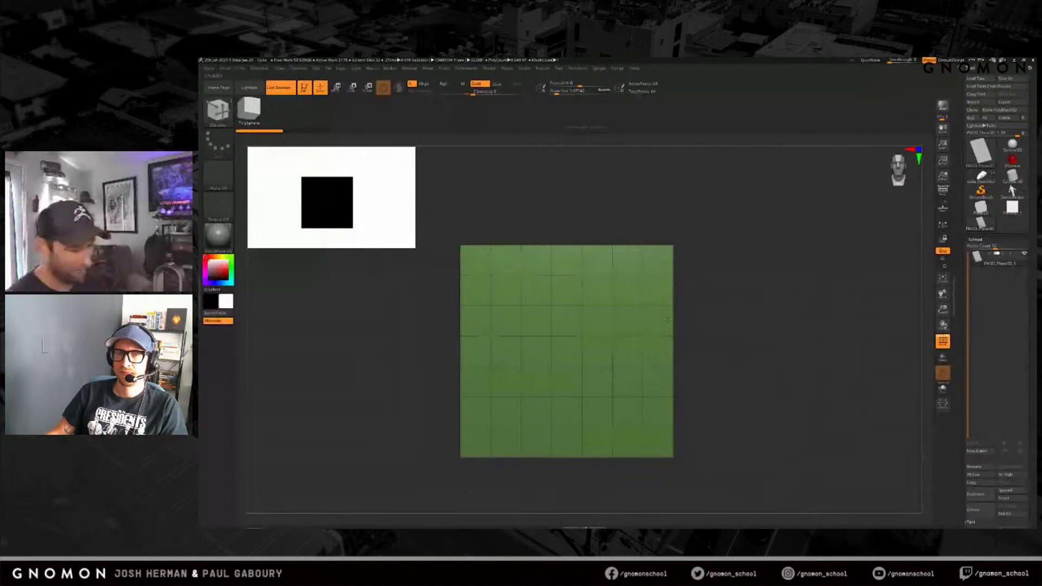
Step: Try extruding the right border while switching between Perpendicular Angle and Planar Angle, and undo the extrusion
left_click_drag(673, 321, 779, 323)
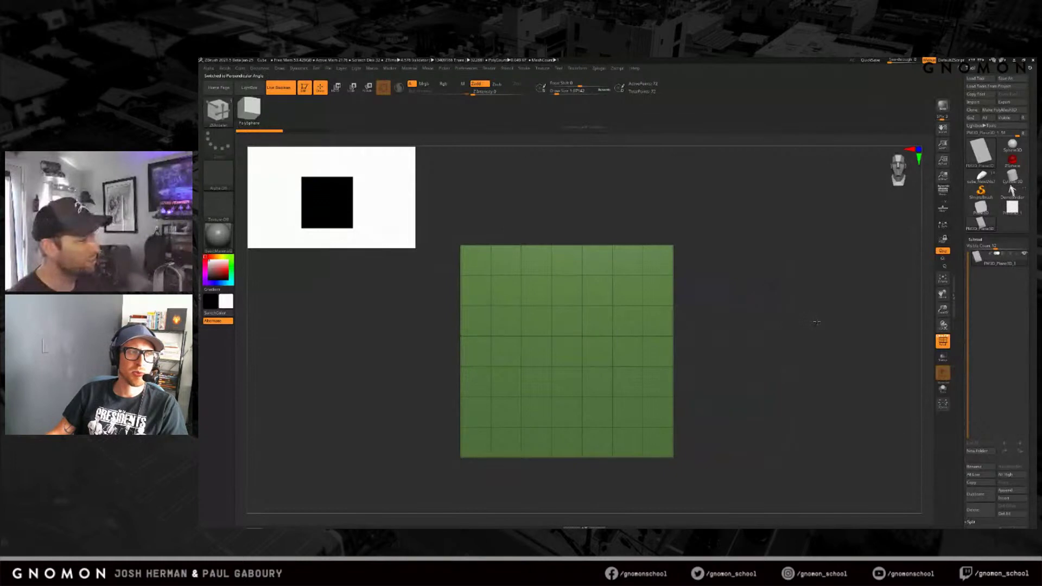
key("shift")
left_click_drag(805, 324, 784, 324)
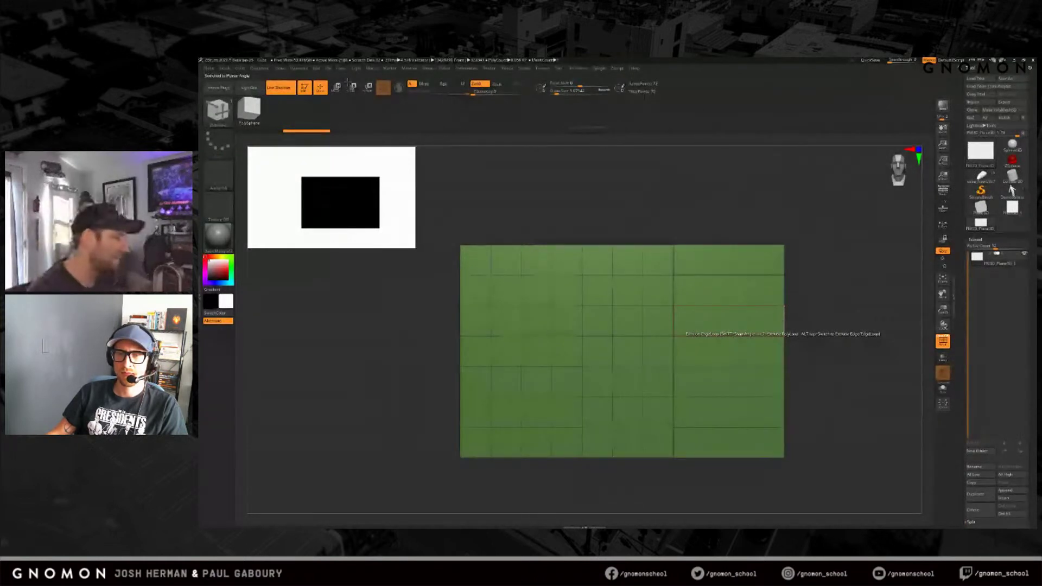
left_click_drag(821, 407, 794, 383)
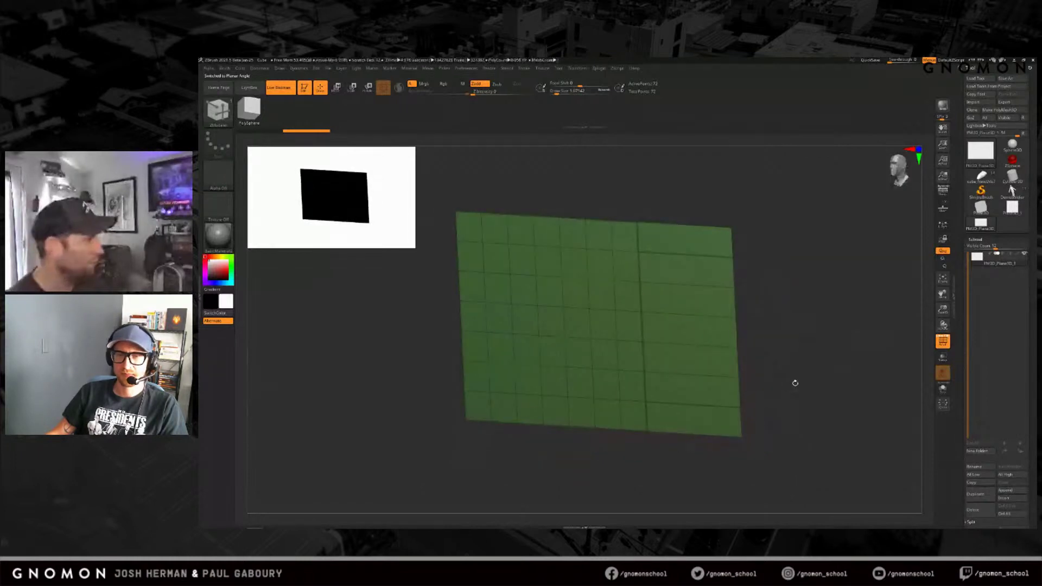
key("ctrl")
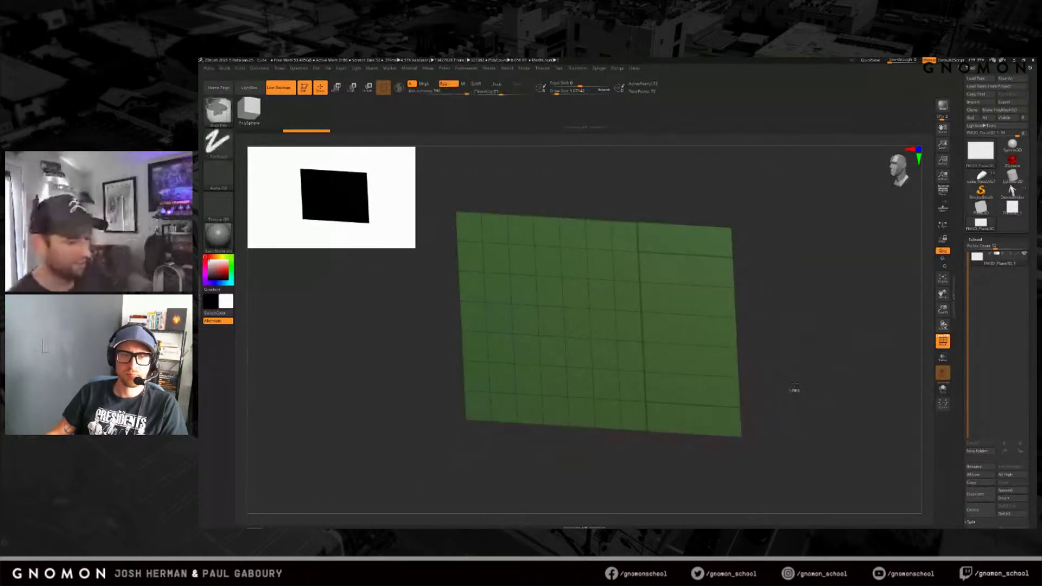
left_click(722, 389, "ctrl+alt+shift")
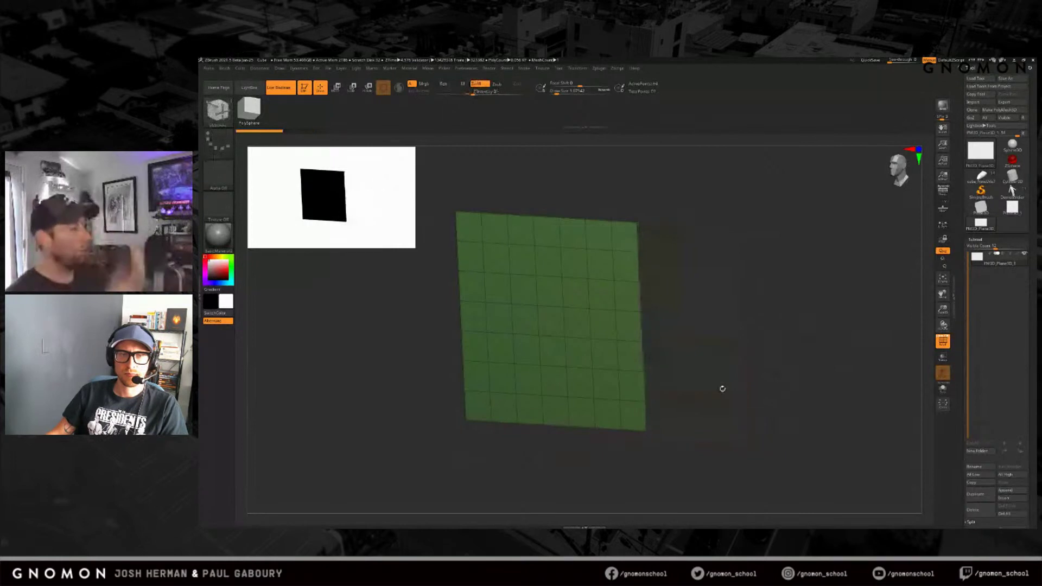
Step: Switch the Extrude modifier from Single Row to multiple rows, try extruding the right border, and undo it
left_click_drag(722, 388, 732, 383, "shift")
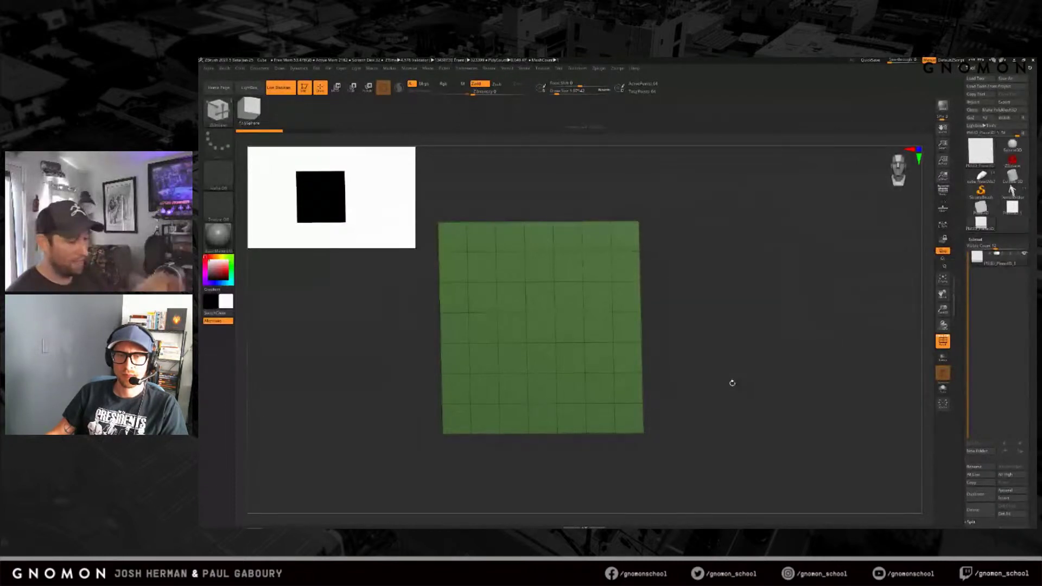
left_click_drag(731, 382, 681, 306)
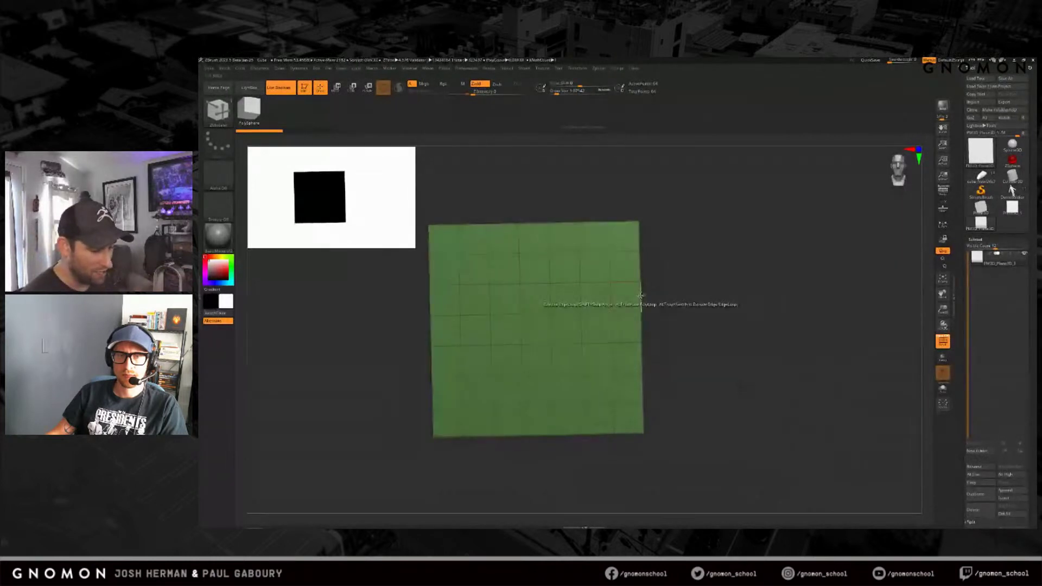
key("space")
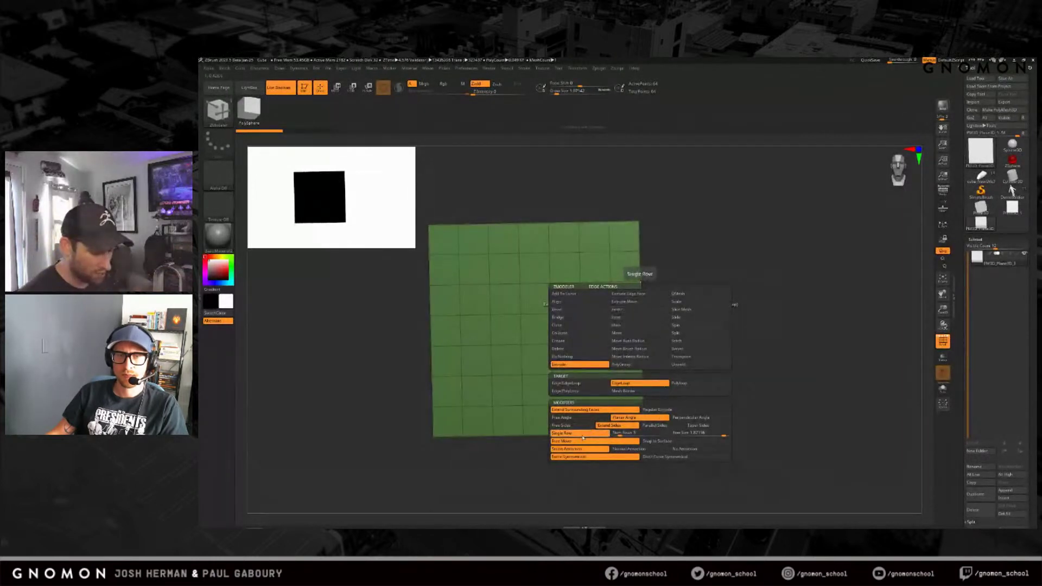
left_click(624, 432)
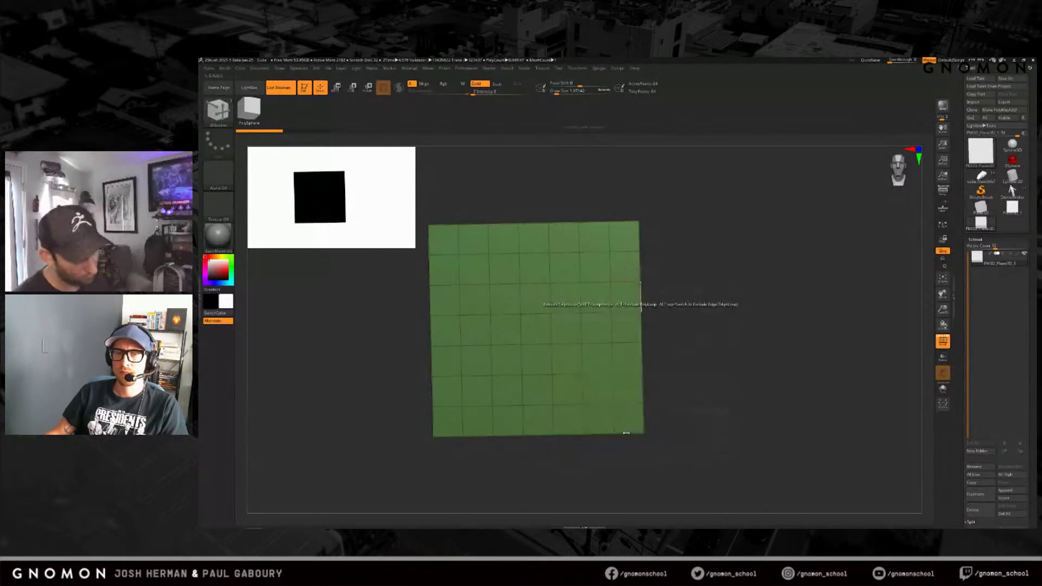
left_click_drag(730, 340, 736, 342)
left_click_drag(646, 298, 788, 295)
key("ctrl+z")
Step: Try extruding two neighbouring single edges on the plane's right side into five-row strips with the Edge/EdgeLoop target
left_click_drag(642, 296, 839, 287)
key("shift")
key("shift")
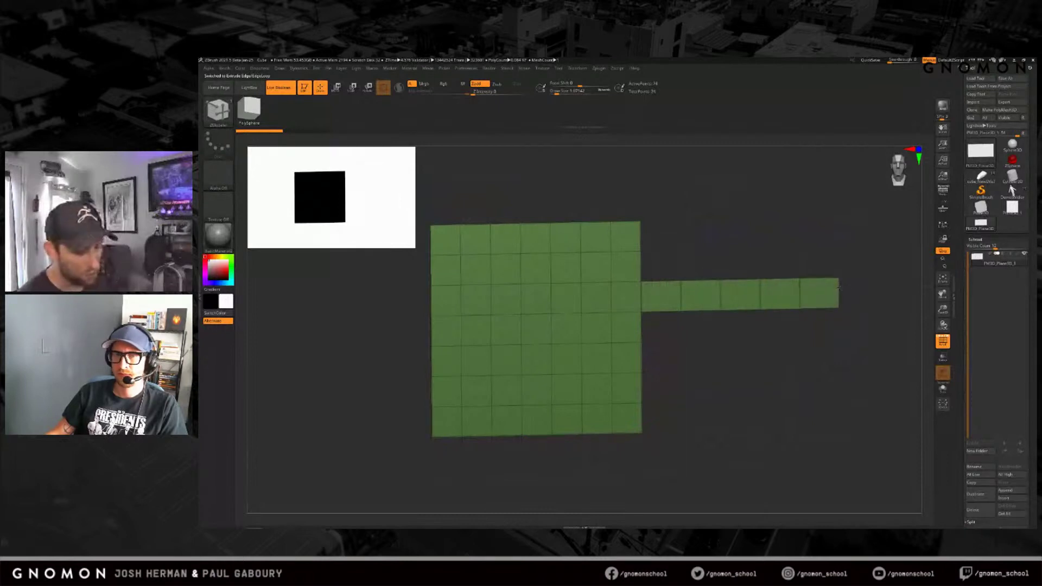
left_click_drag(841, 287, 842, 289)
left_click_drag(642, 327, 840, 323)
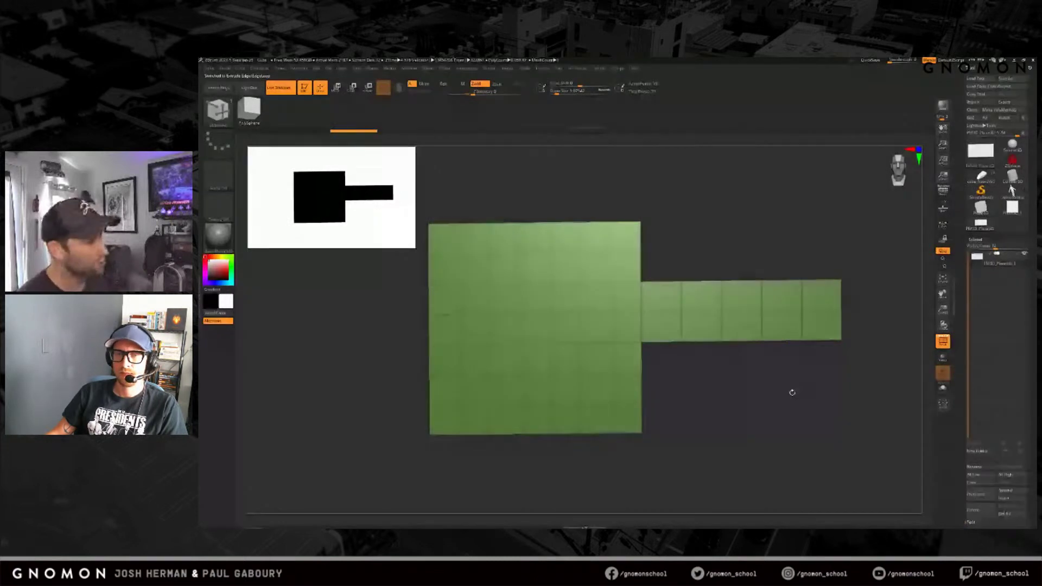
key("ctrl+z")
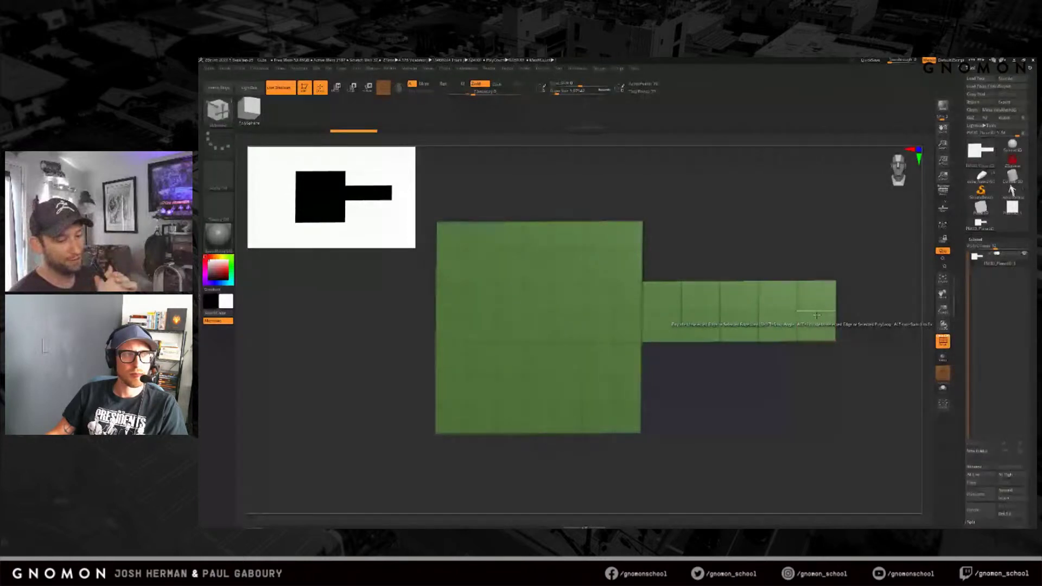
Step: Undo the multi-row strip extrusions to return to the original square plane
left_click_drag(817, 315, 744, 383)
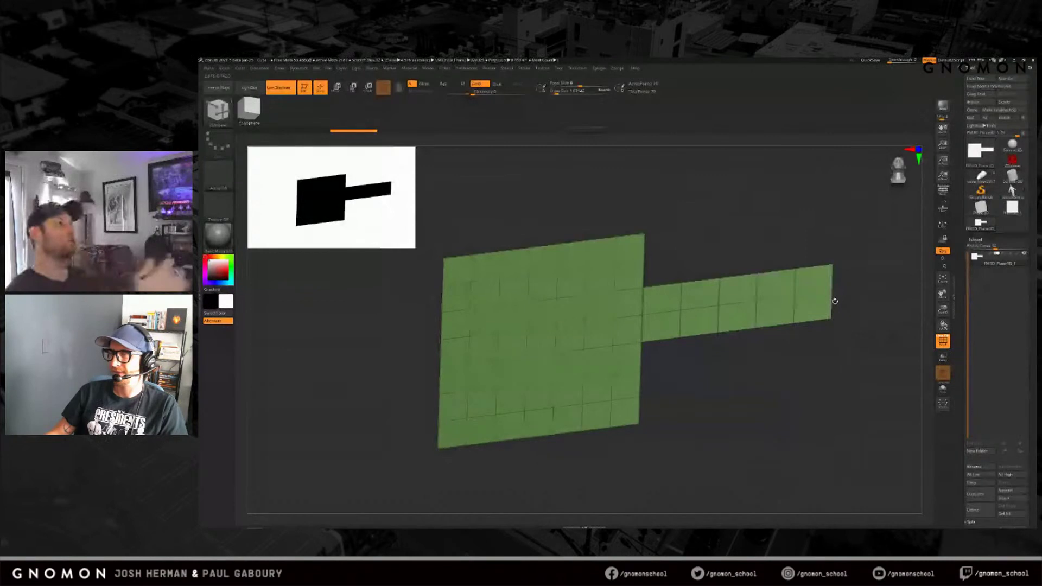
mouse_move(834, 301)
left_mouse_down()
mouse_move(742, 424)
mouse_move(745, 381)
left_mouse_up()
key("ctrl+z")
key("ctrl+z")
key("ctrl+z")
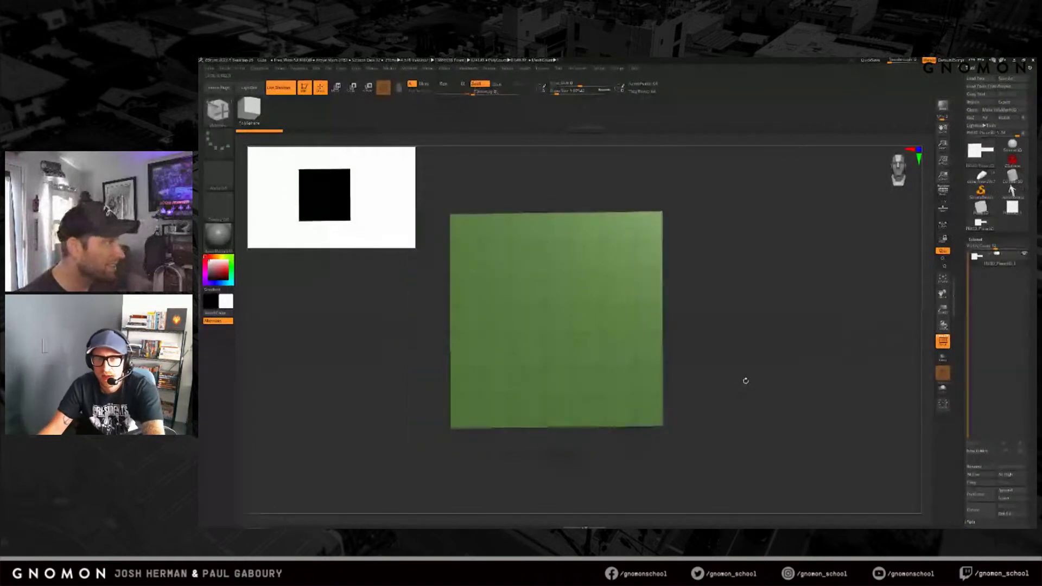
key("space")
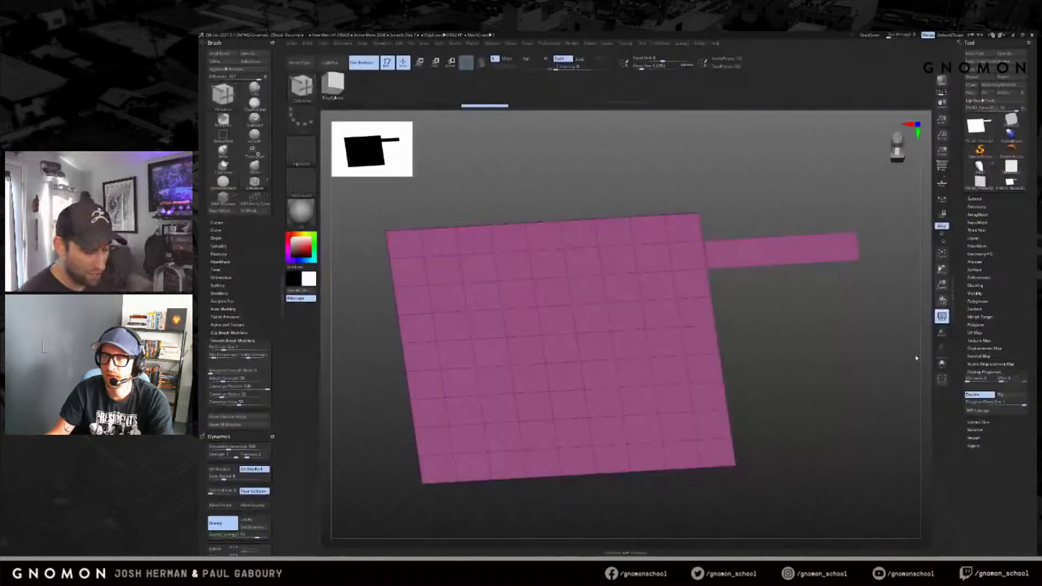
Step: Try extruding the unwelded edge beside the single strip on the pink plane, and undo it
left_click_drag(774, 353, 742, 358, "alt")
left_click_drag(706, 278, 822, 256)
key("ctrl+z")
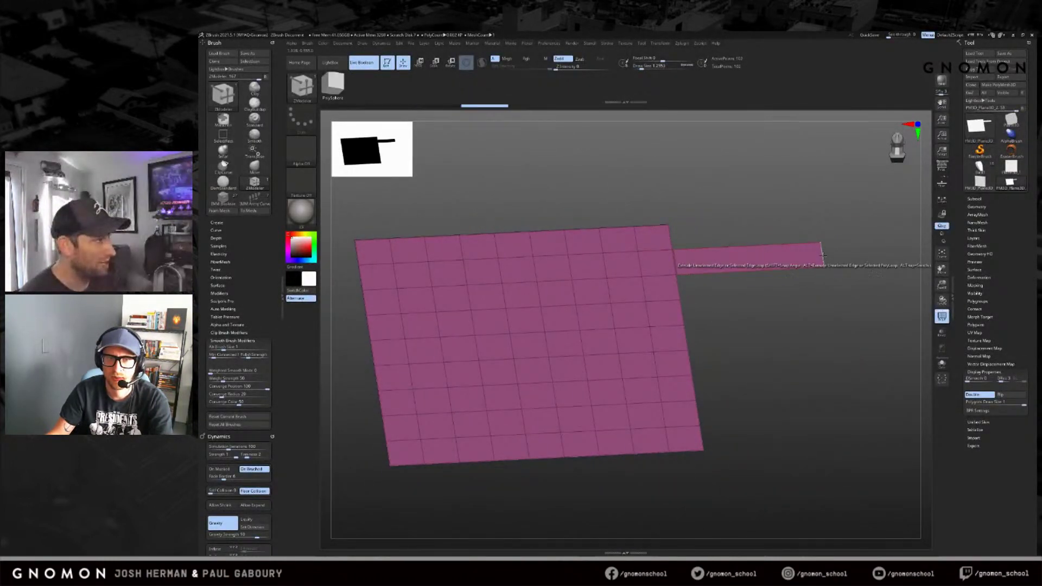
Step: Try extending the strip outward from its end edge, and undo the strip back to the plain pink grid
key("space")
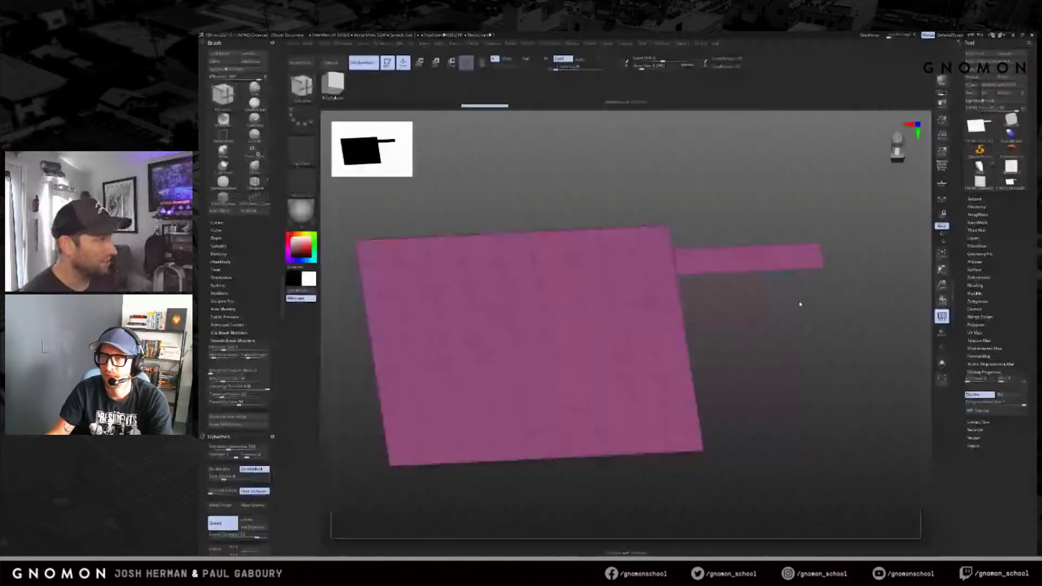
left_click(821, 257)
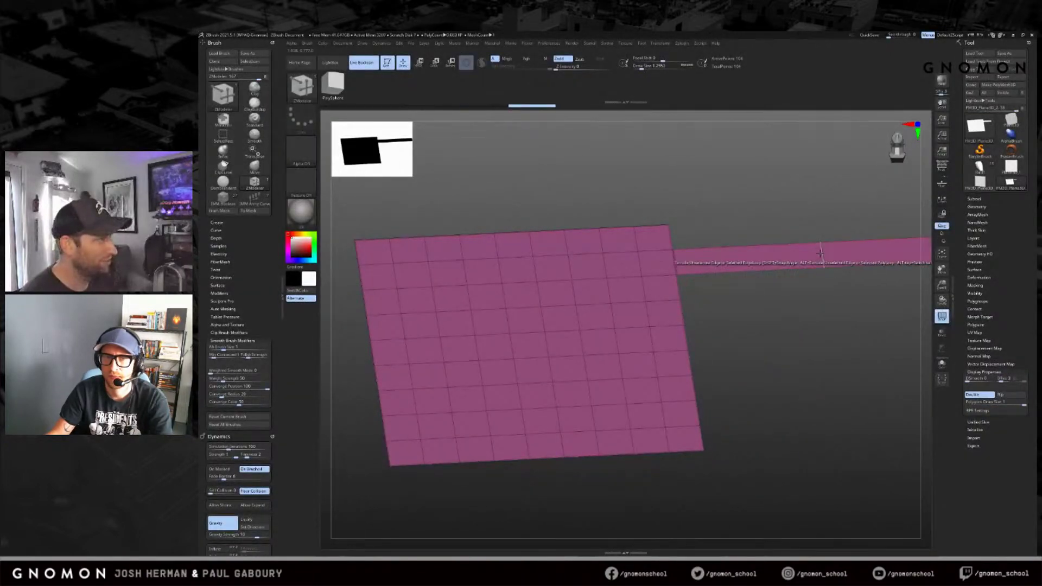
left_click_drag(860, 296, 761, 303, "alt")
key("ctrl+z")
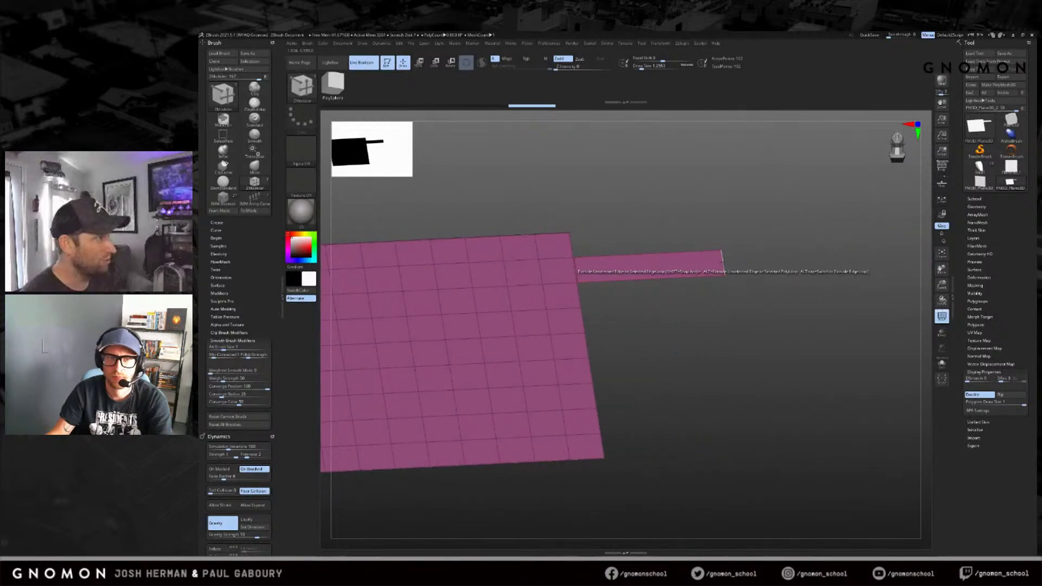
key("ctrl")
key("ctrl+z")
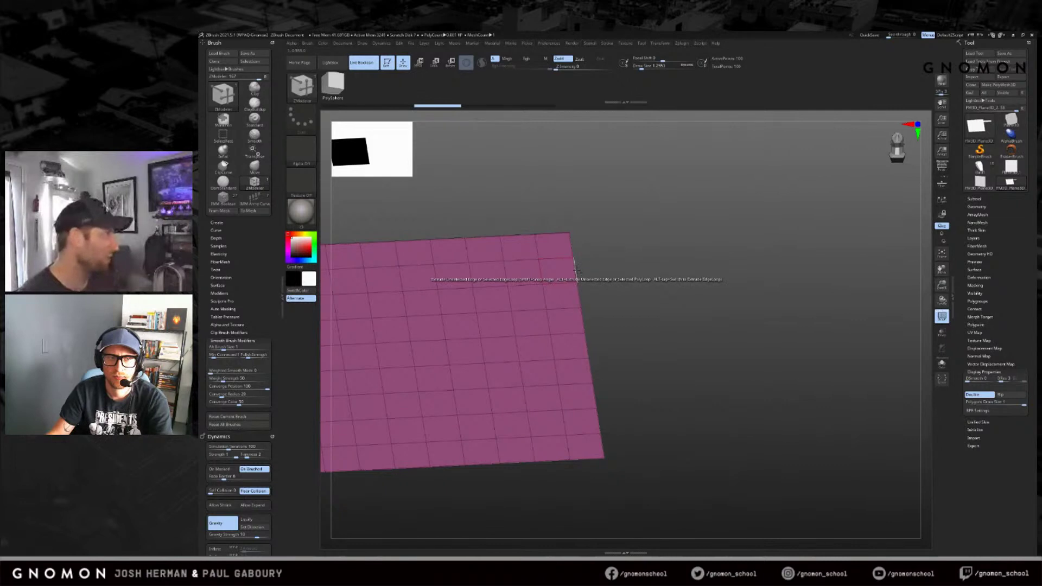
Step: Switch the Extrude row modifier to Num Rows and try extruding one edge on the plane's right side into a five-row strip
key("space")
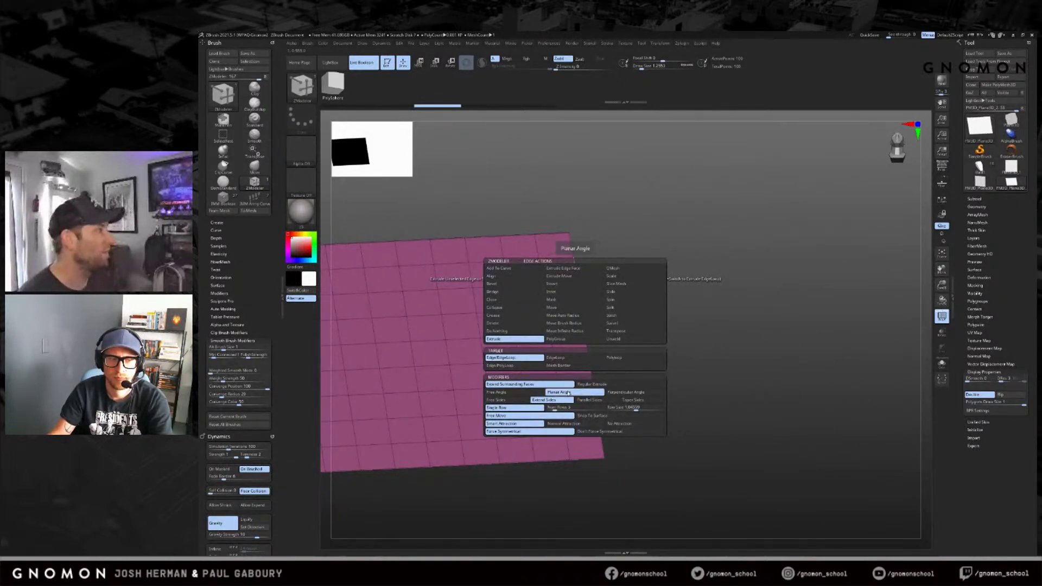
left_click(564, 408)
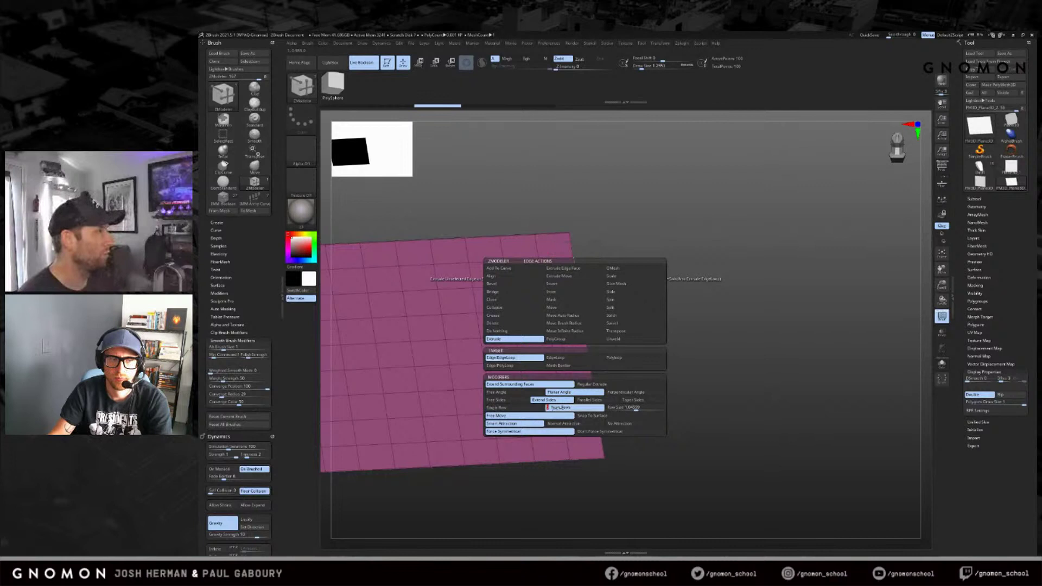
left_click(530, 412)
left_click_drag(576, 269, 722, 291)
key("alt")
key("alt")
key("ctrl+z")
left_click_drag(627, 270, 781, 260)
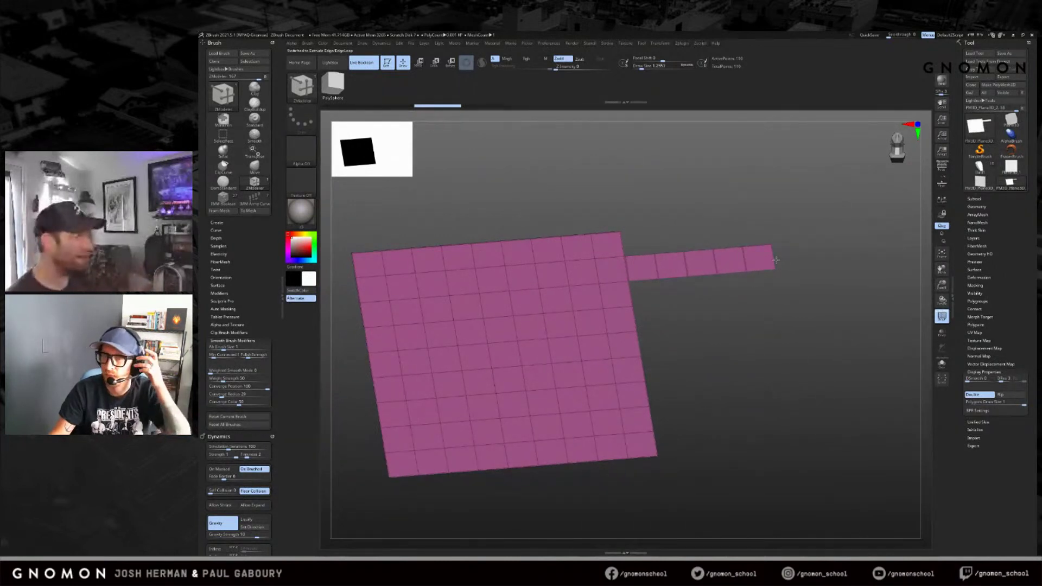
Step: Try extending the strip by extruding its end edges downward, outward, upward and back towards the plane with the same multi-row setting
left_click_drag(781, 273, 720, 359)
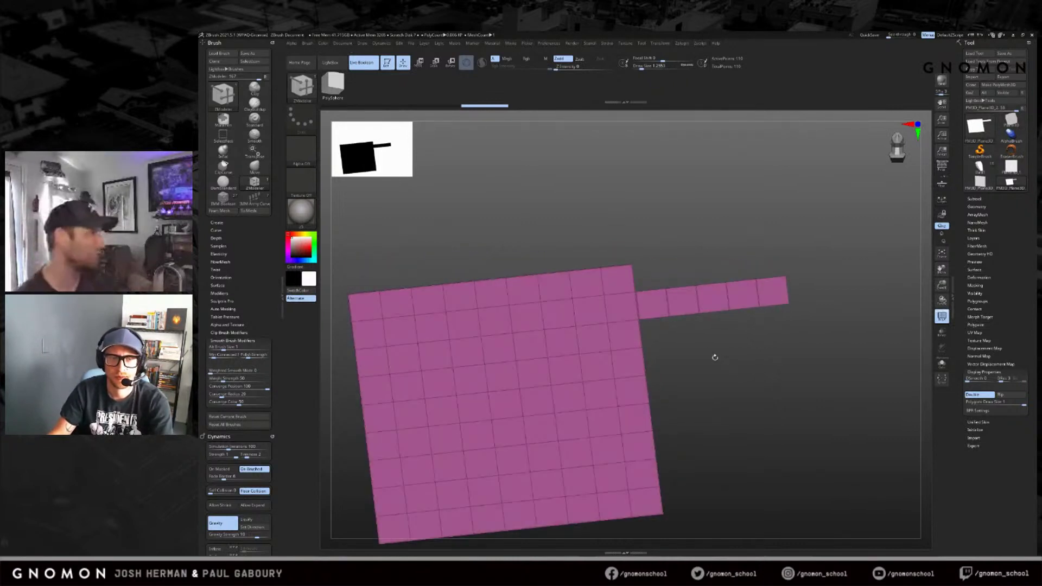
left_click_drag(777, 300, 632, 441)
left_click_drag(679, 379, 942, 407)
key("ctrl+z")
left_click_drag(892, 390, 791, 248, "alt")
left_click_drag(825, 385, 816, 247)
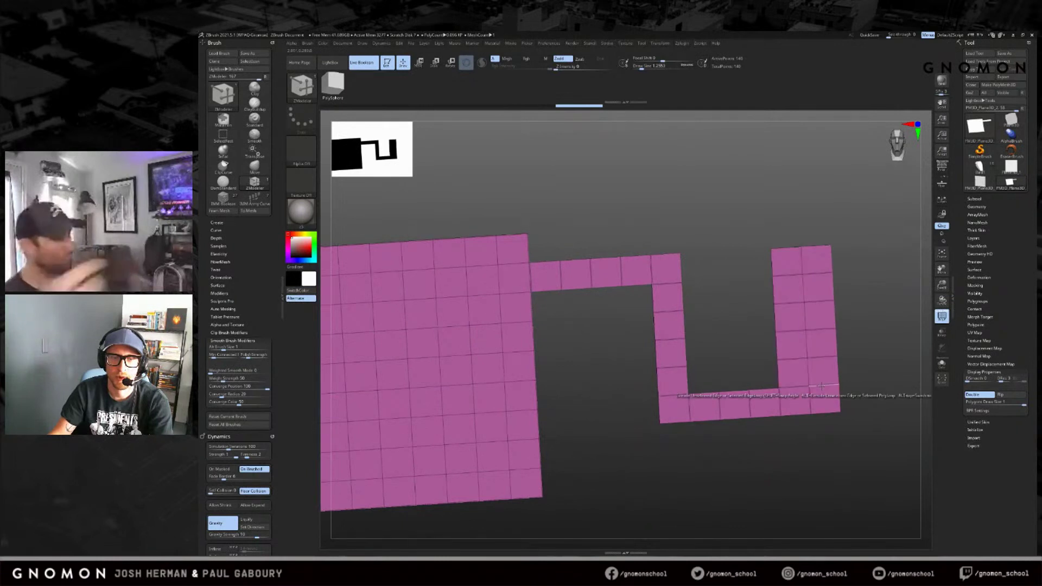
left_click_drag(775, 316, 633, 325)
left_click_drag(747, 288, 763, 256)
Step: Undo the chained strip extrusions on the pink plane
key("ctrl+z")
key("ctrl+z")
key("ctrl+z")
key("ctrl+z")
key("ctrl+z")
key("ctrl+z")
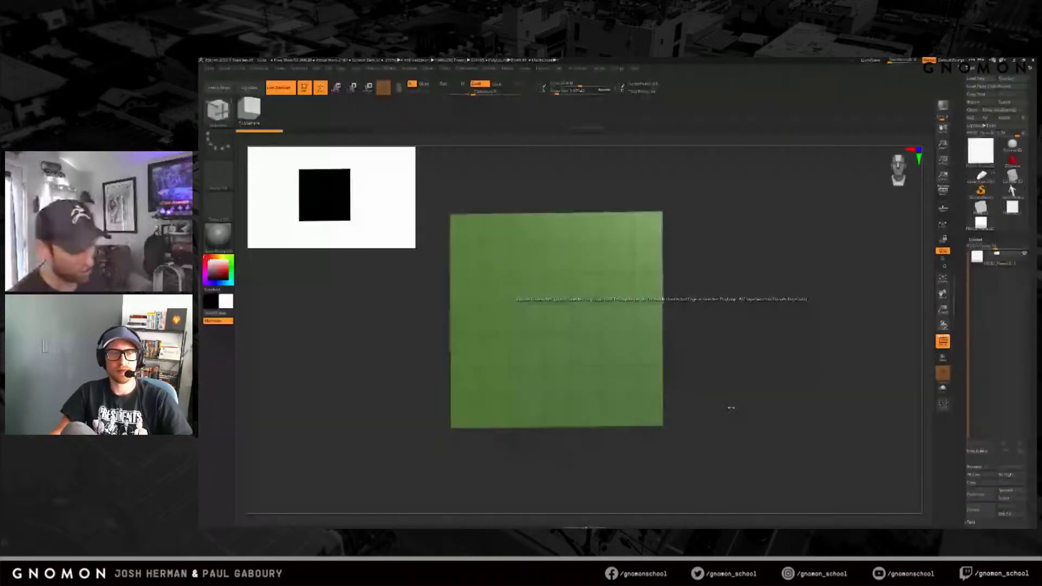
Step: Try extruding a right-side edge of the green plane with Num Rows, once into two rows and once into a denser strip, undoing both
left_click_drag(649, 287, 846, 274)
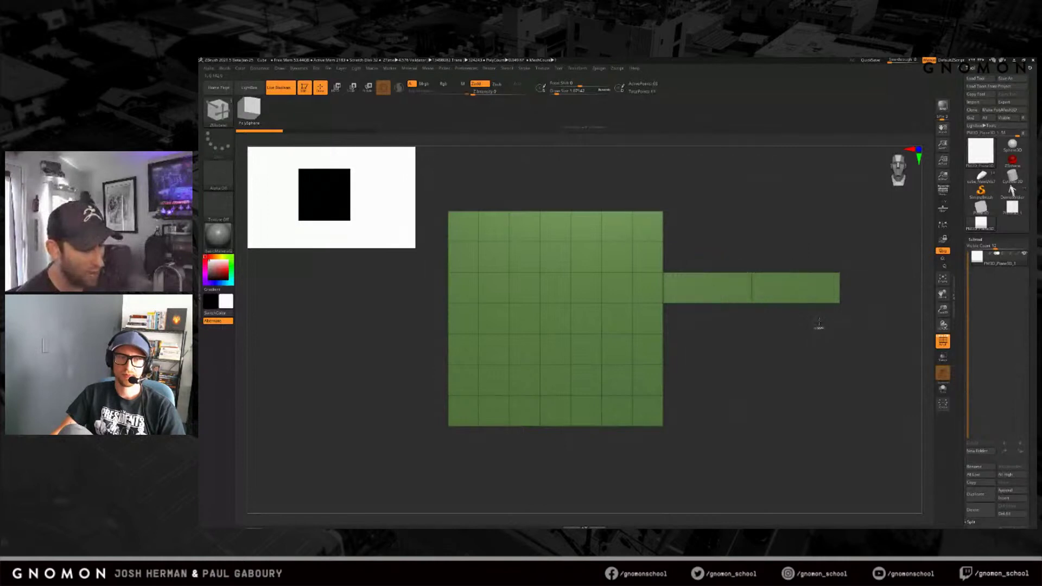
key("ctrl+z")
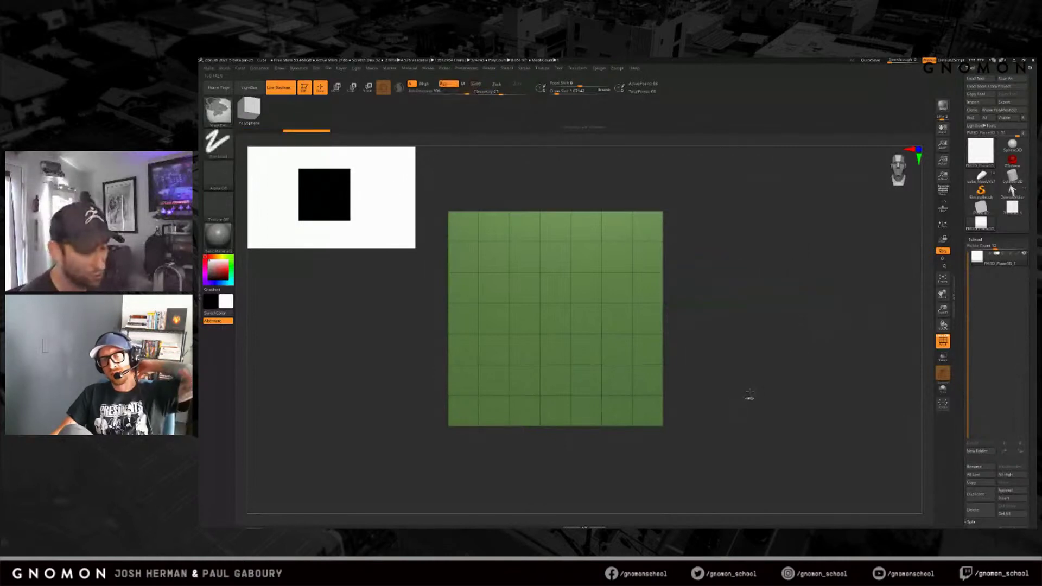
left_click_drag(748, 389, 707, 414, "alt")
key("space")
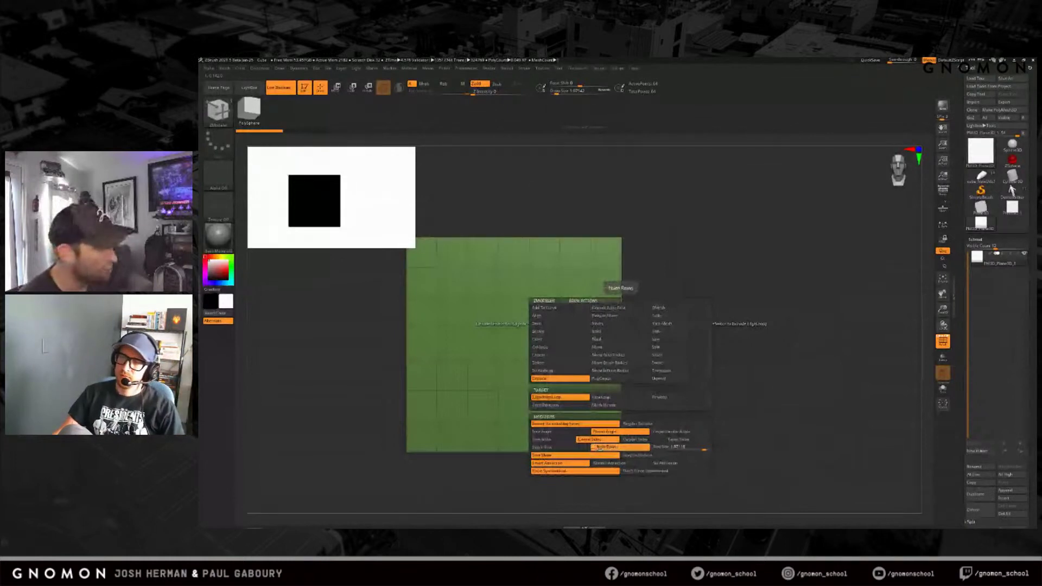
left_click(582, 449)
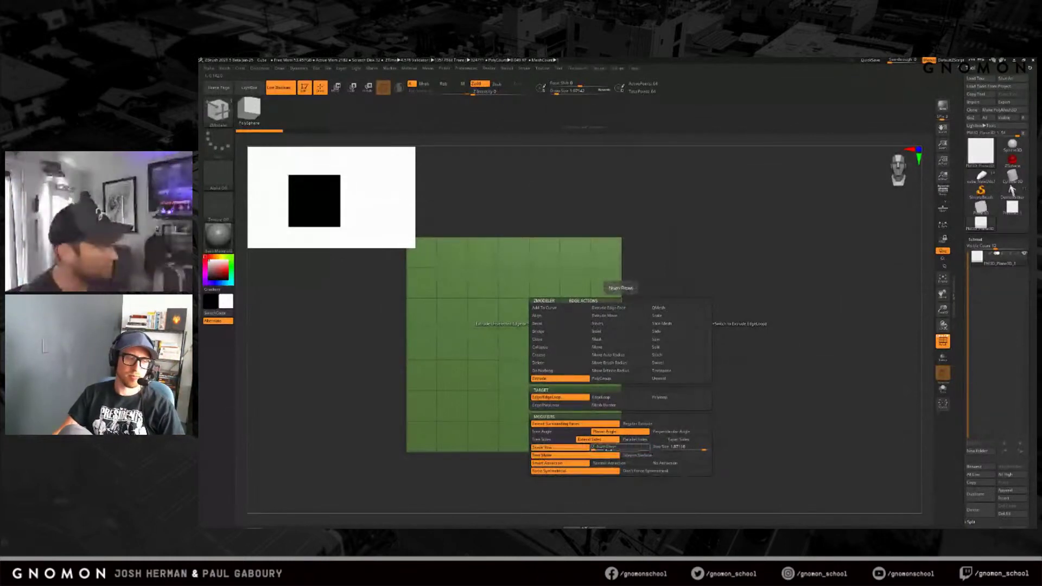
left_click(594, 448)
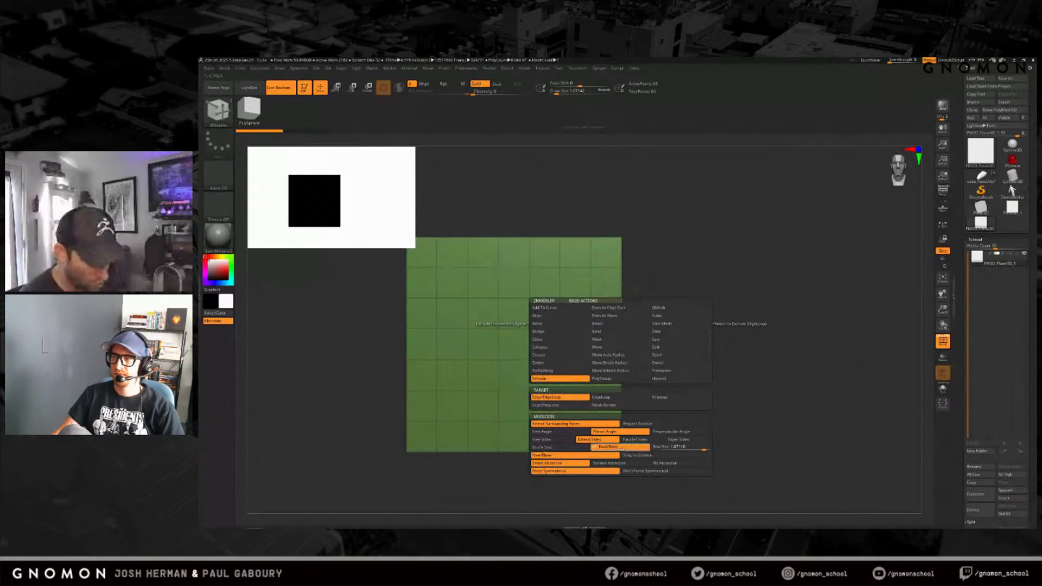
left_click_drag(624, 283, 871, 282)
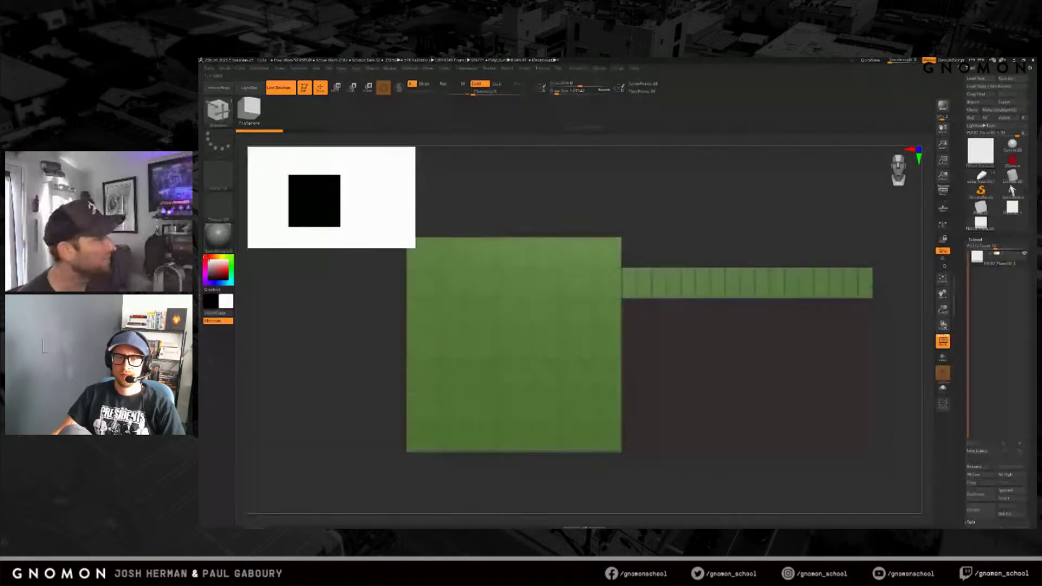
key("ctrl+z")
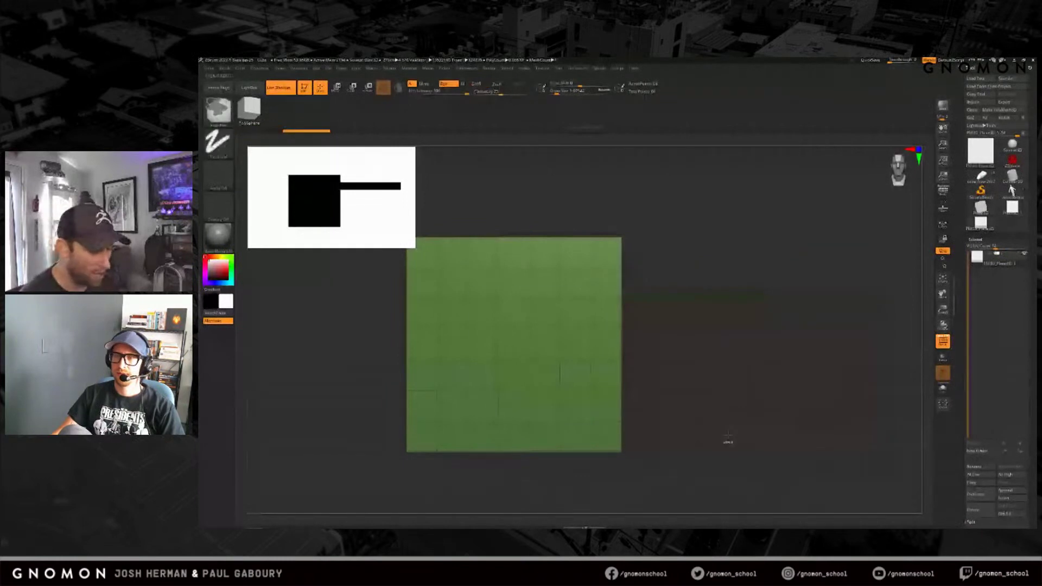
Step: Try extruding the same edge into a strip with progressively narrower rows, undo it, and reopen the edge Extrude options
left_click_drag(608, 283, 821, 290)
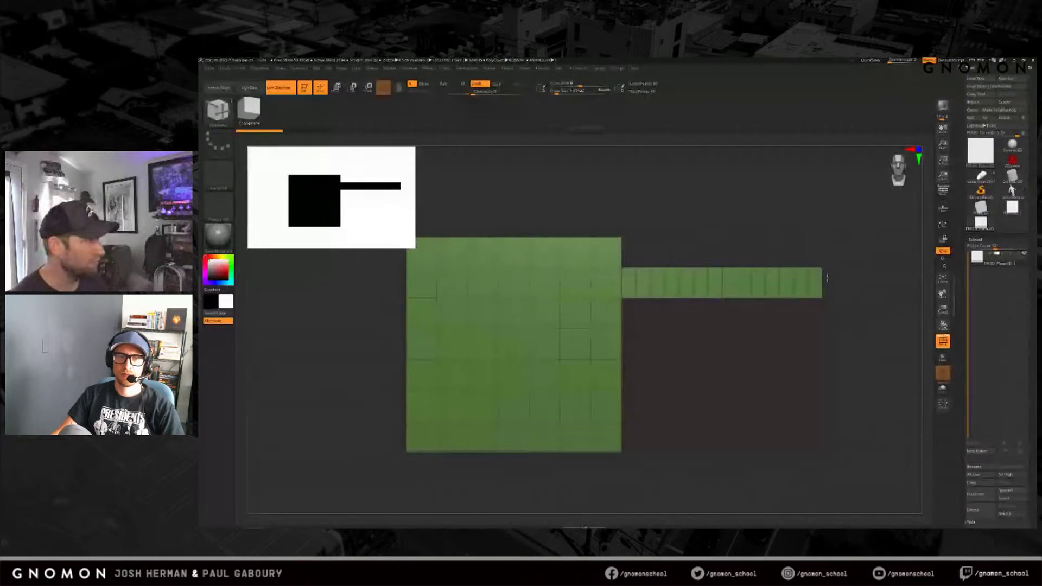
left_click_drag(820, 277, 819, 278)
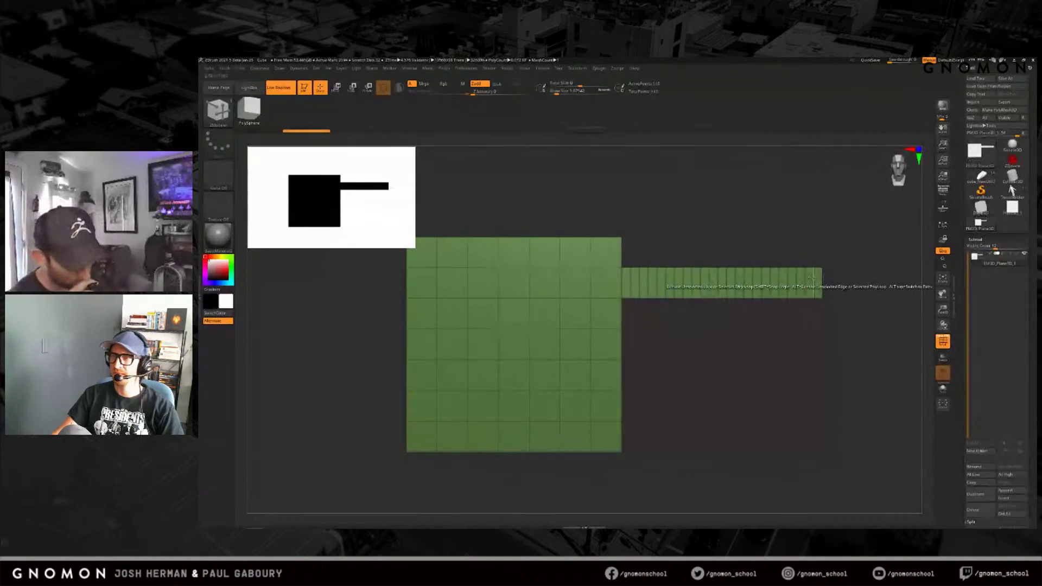
key("shift")
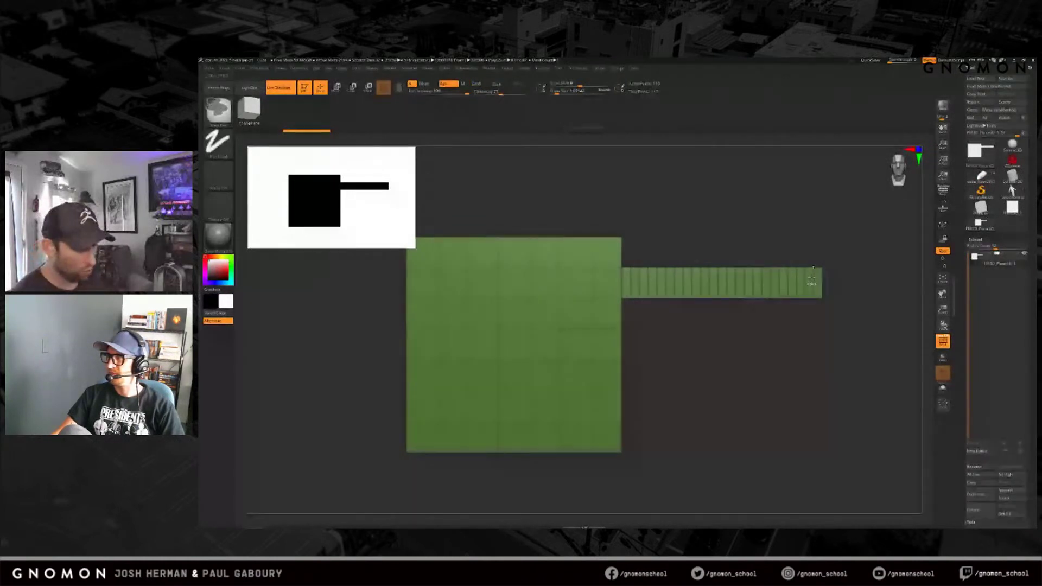
key("ctrl+z")
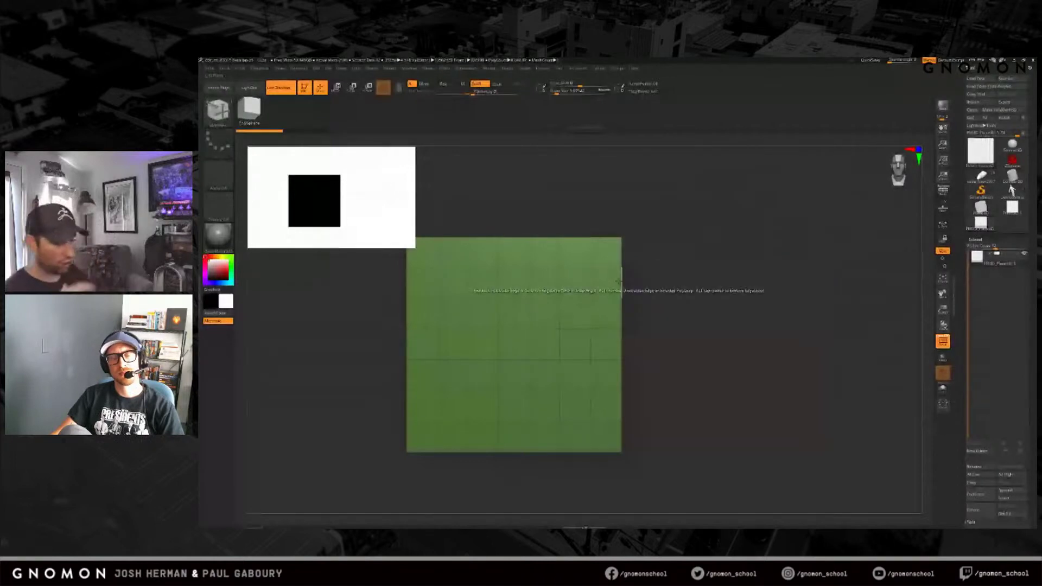
key("space")
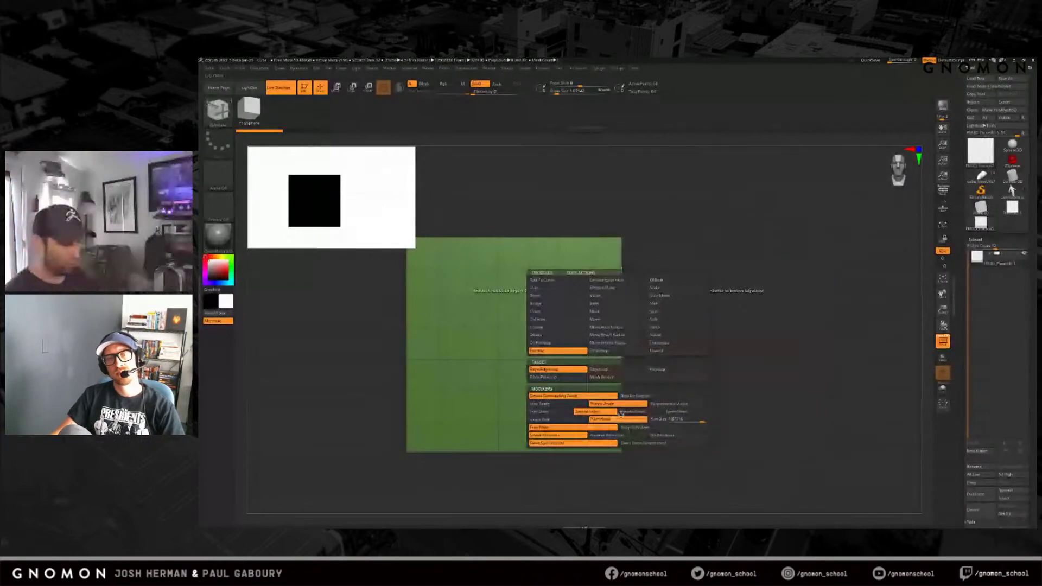
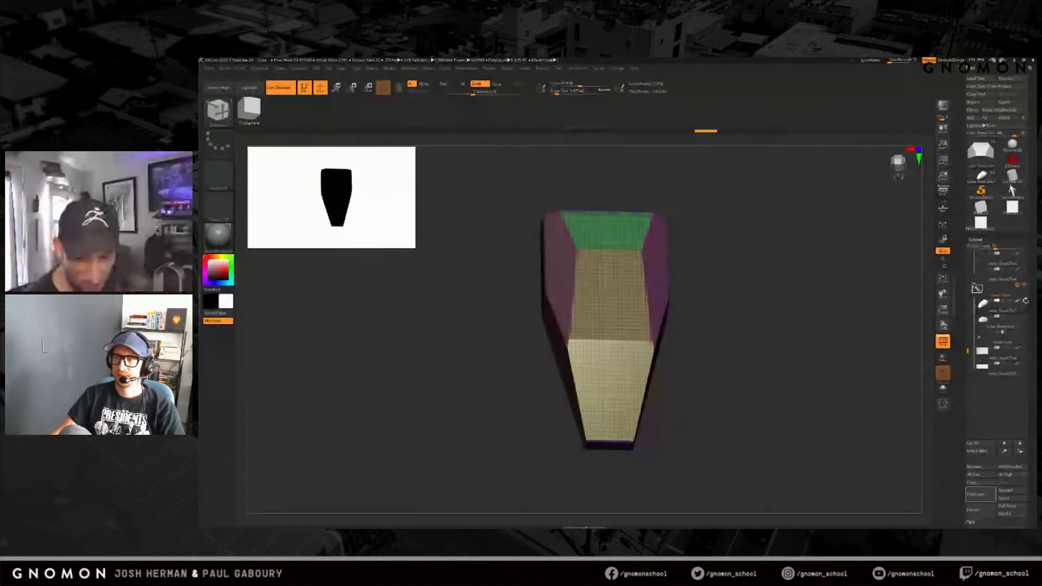
Step: Switch to the IMM Primitives brush and choose its Single Poly mesh for the tapered mech part
mouse_move(729, 439)
left_mouse_down()
mouse_move(709, 407)
mouse_move(719, 388)
left_mouse_up()
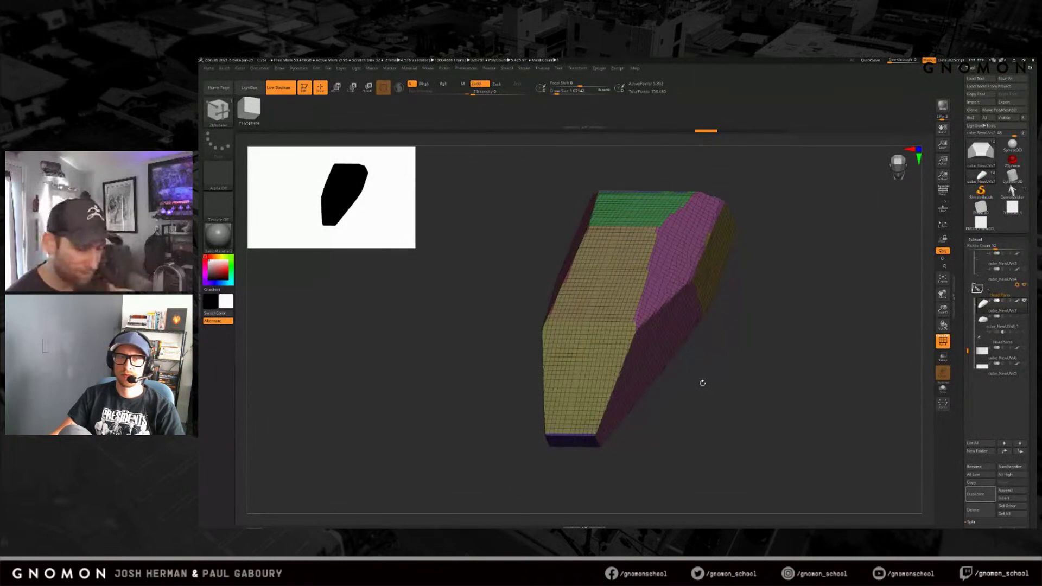
mouse_move(710, 386)
left_mouse_down()
mouse_move(735, 396)
mouse_move(698, 374)
left_mouse_up()
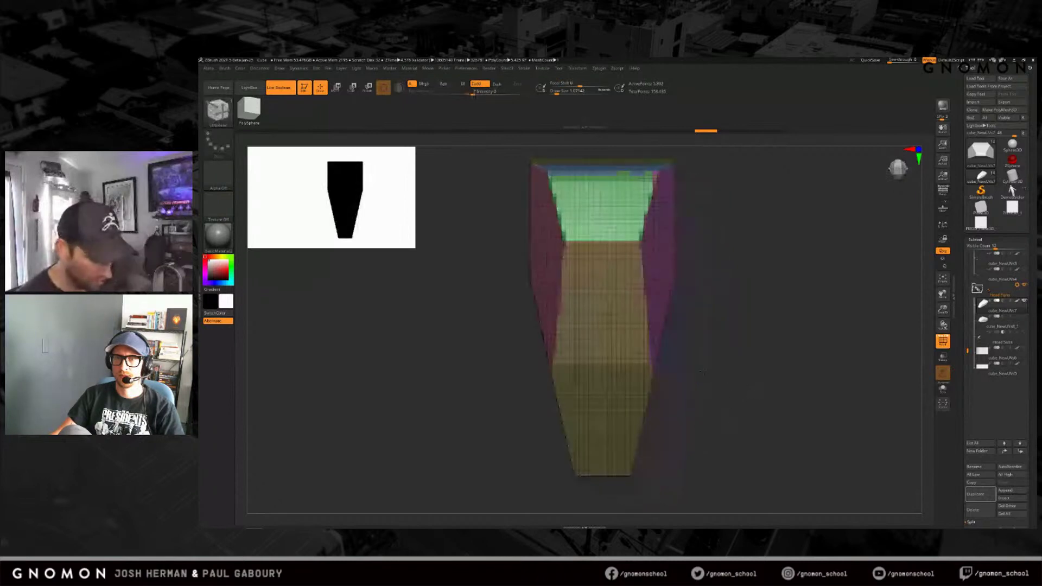
key("b")
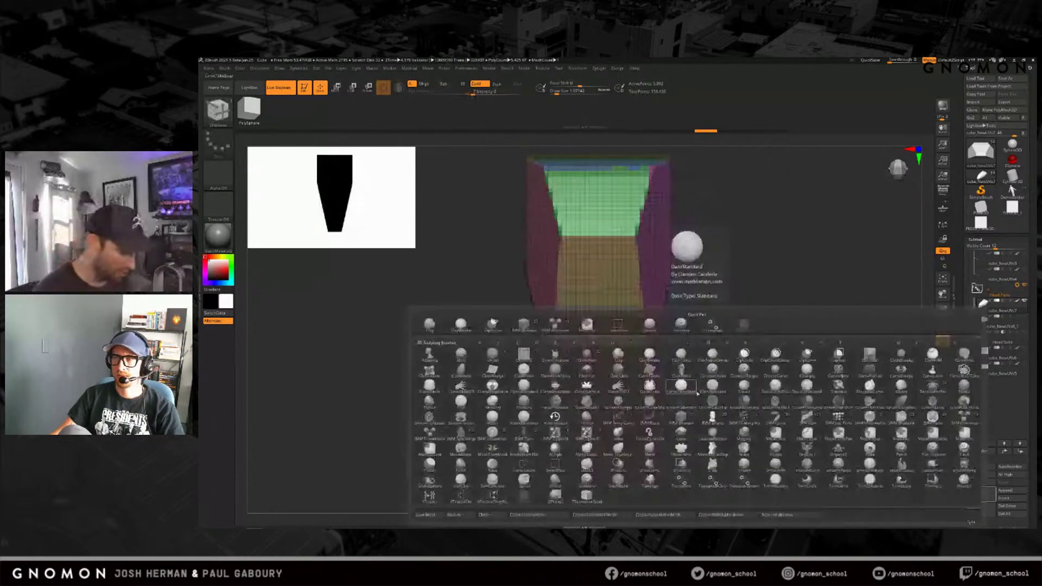
key("i")
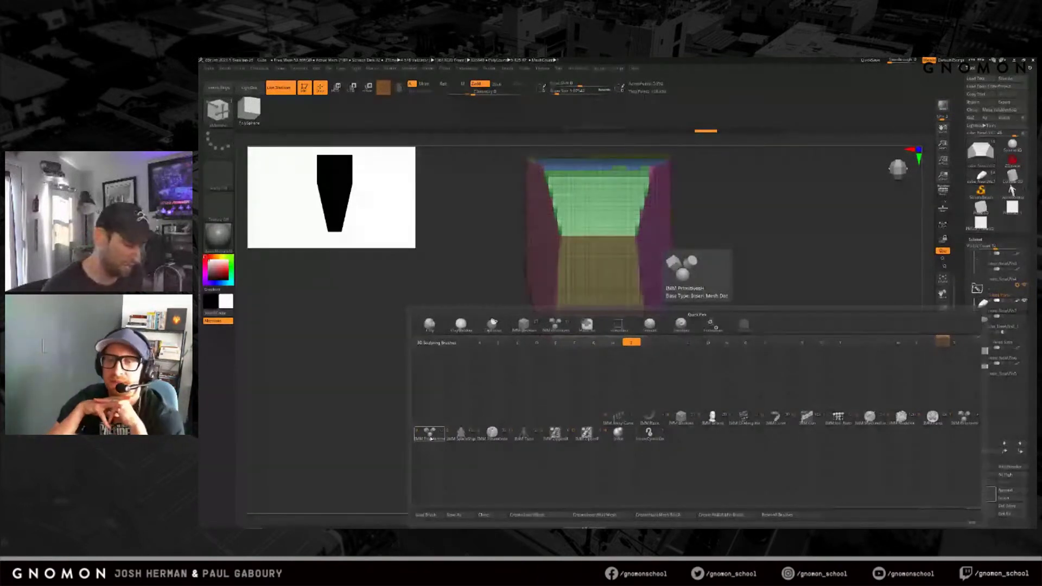
left_click(430, 433)
left_click(567, 110)
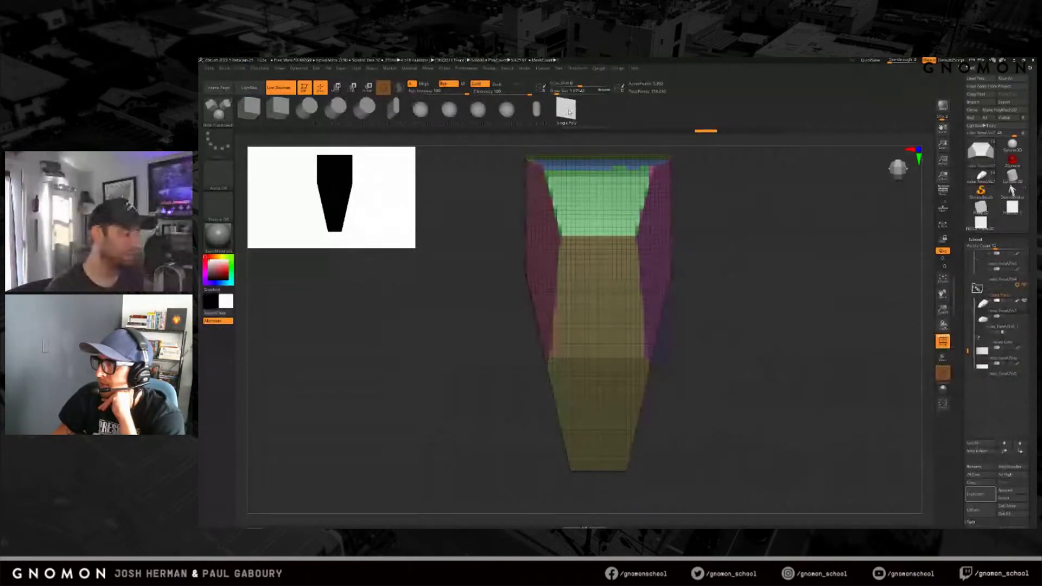
Step: Insert the single polygon into the middle front face of the tapered part
left_click_drag(705, 358, 711, 379)
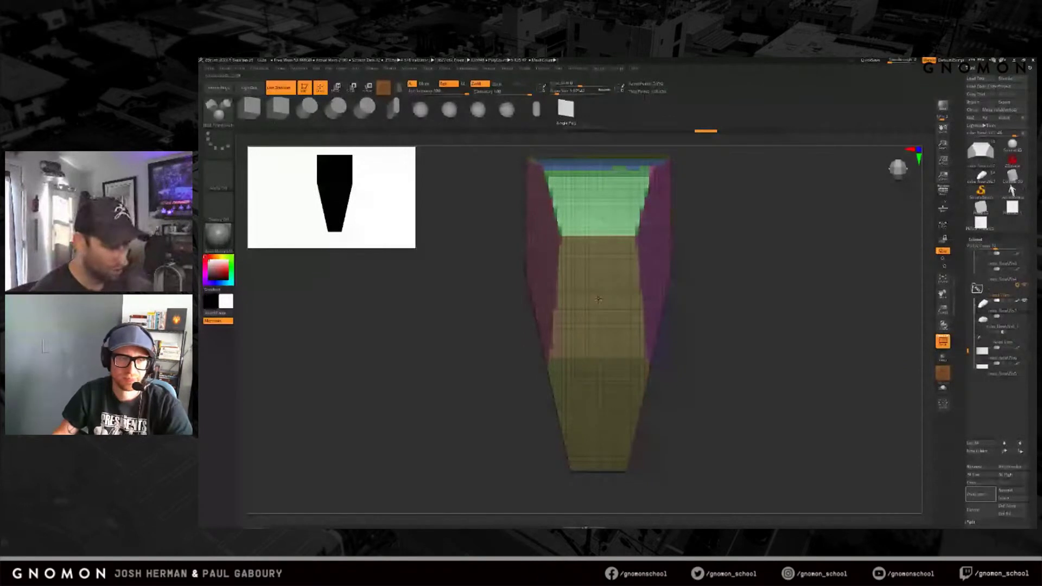
right_click_drag(598, 299, 620, 301, "ctrl")
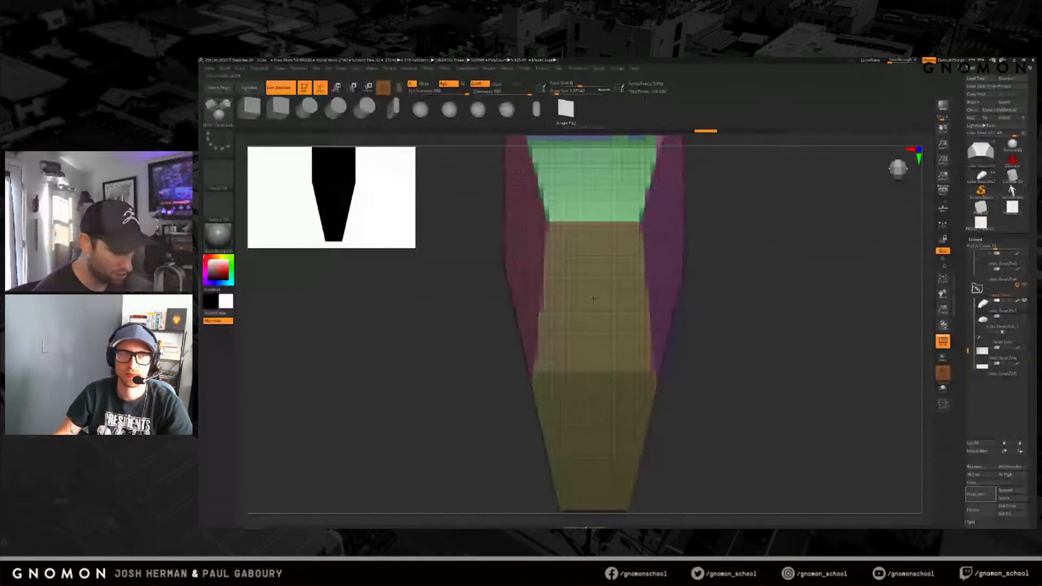
left_click_drag(594, 350, 593, 357)
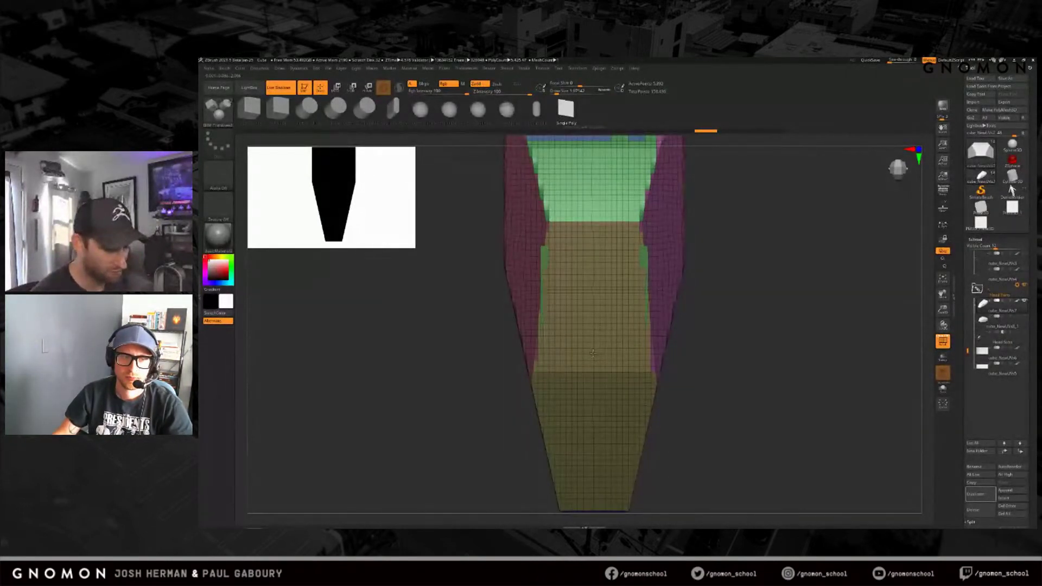
Step: Split the inserted polygon from the masked tapered part into its own subtool
left_click_drag(707, 386, 730, 384)
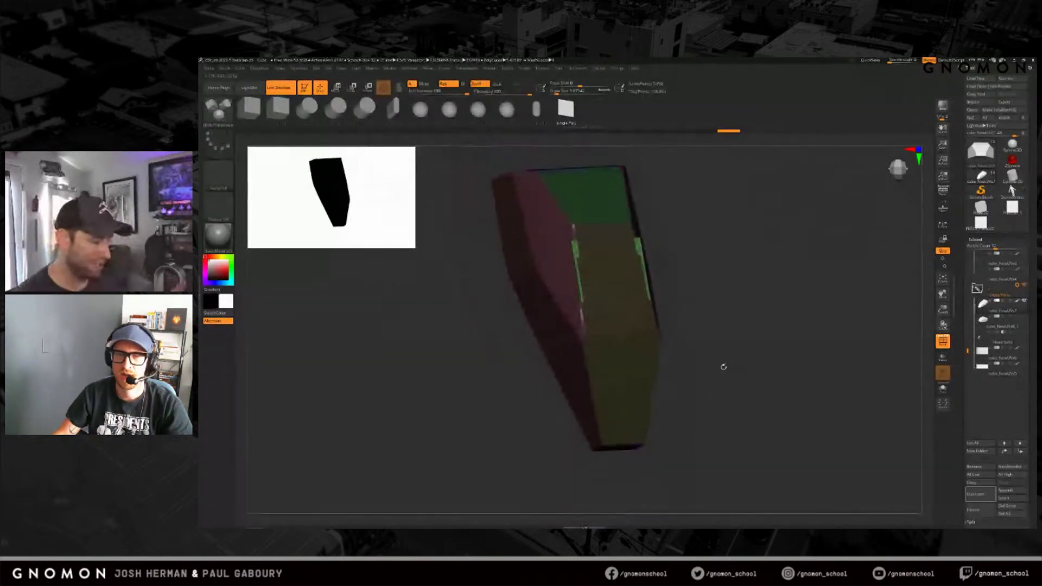
left_click_drag(714, 343, 744, 340)
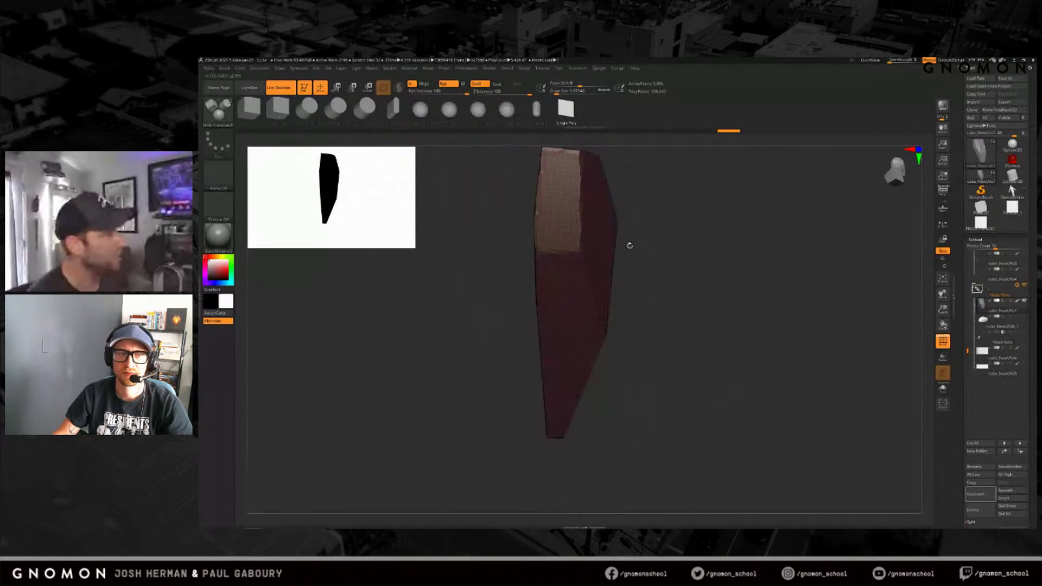
mouse_move(721, 381)
left_mouse_down()
mouse_move(688, 372)
mouse_move(700, 400)
mouse_move(719, 367)
left_mouse_up()
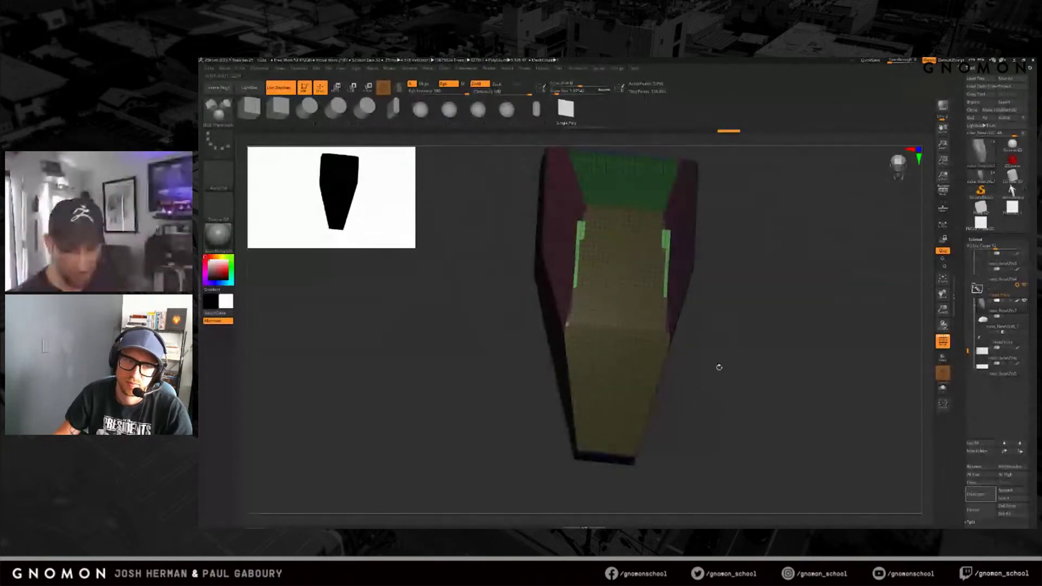
scroll(1033, 451, "down", 1)
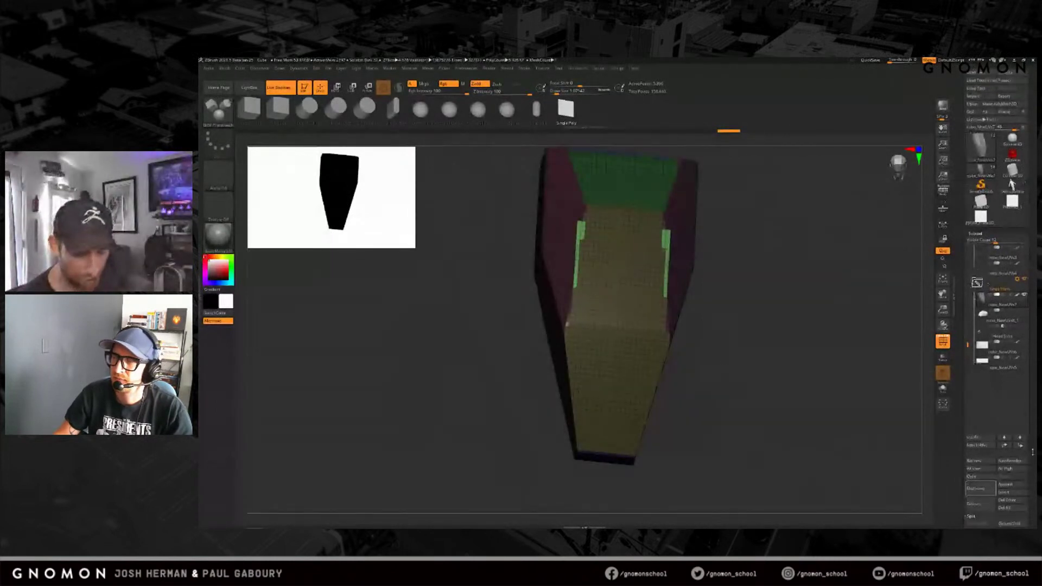
scroll(1033, 450, "down", 3)
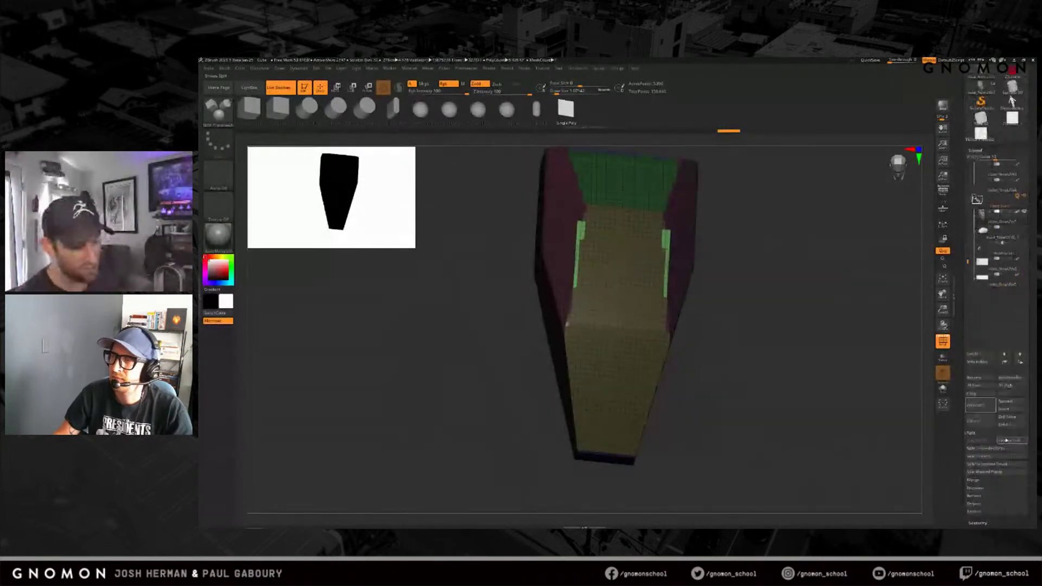
left_click(1002, 471)
Step: Make the split-off polygon the active subtool
key("Down")
key("shift+f")
left_click_drag(863, 323, 767, 391)
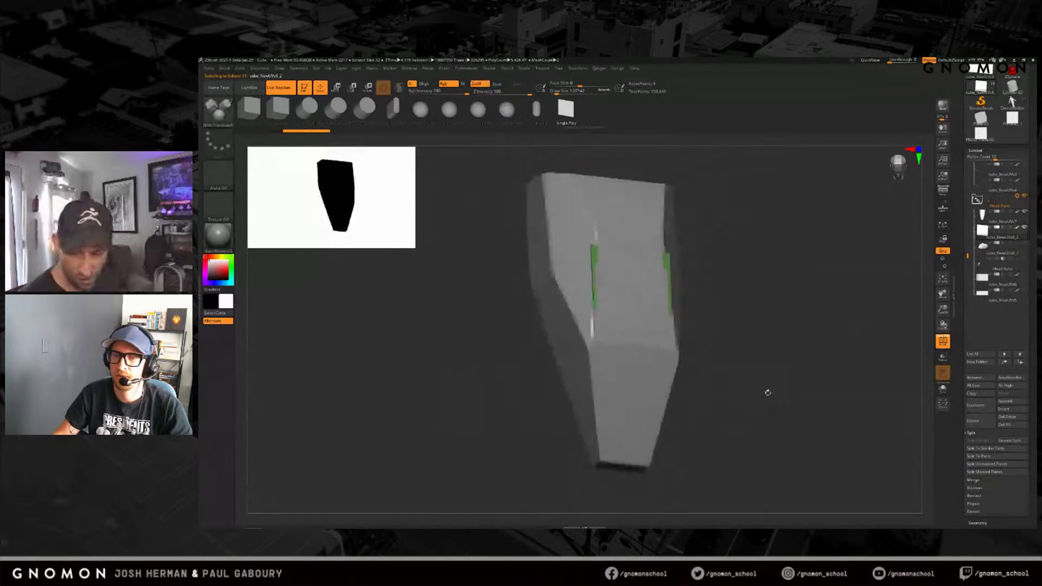
scroll(1032, 391, "down", 1)
scroll(1033, 392, "down", 5)
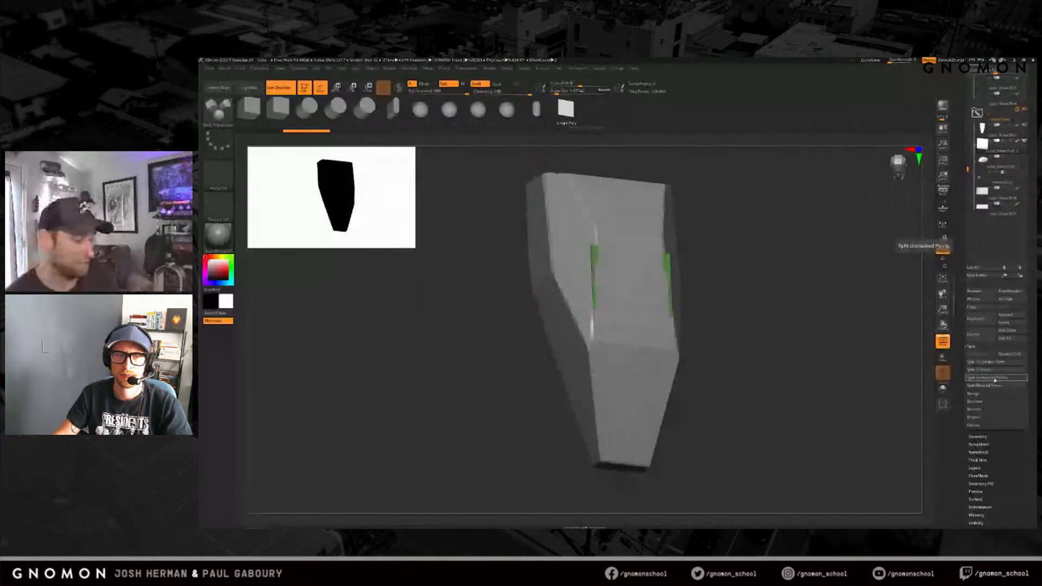
Step: Move the single polygon outward so it sits in front of the tapered part's middle face
left_click_drag(745, 407, 777, 393)
key("w")
left_click_drag(661, 280, 665, 279)
key("q")
left_click_drag(790, 387, 750, 392)
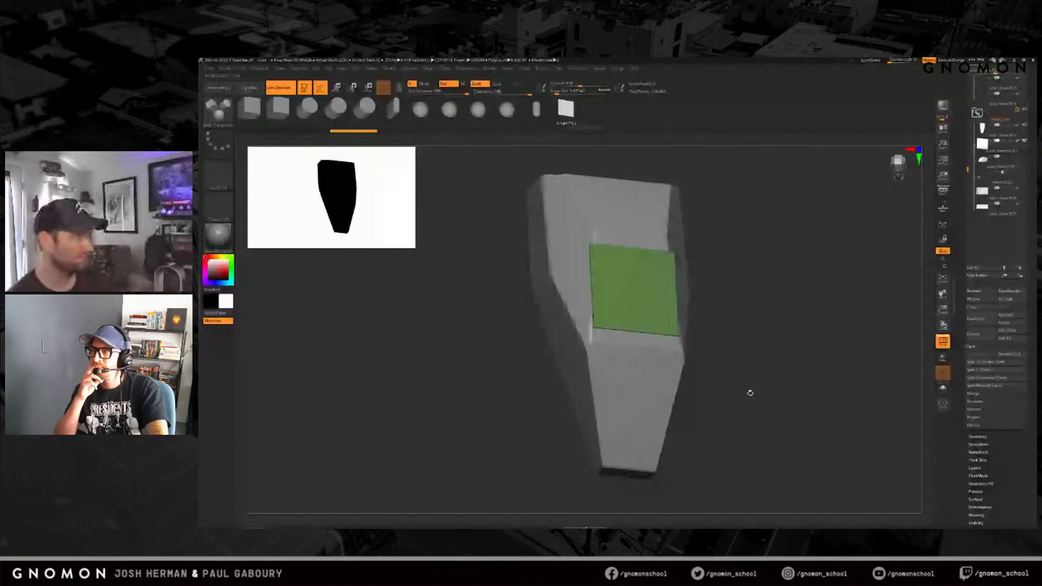
Step: Switch to the ZModeler brush with the single polygon framed in front of the tapered part
left_click_drag(750, 393, 739, 384)
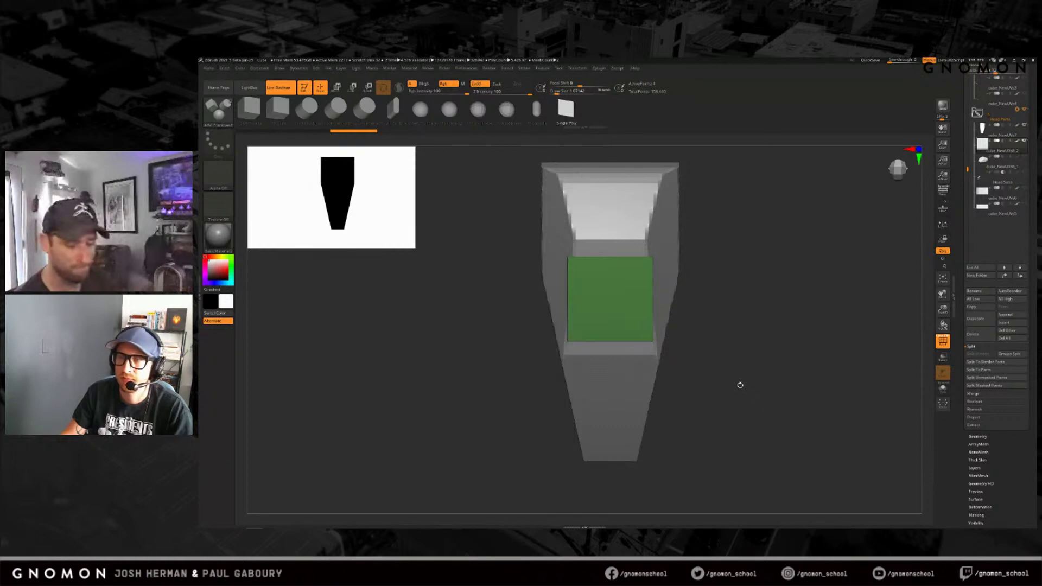
left_click_drag(740, 384, 745, 343)
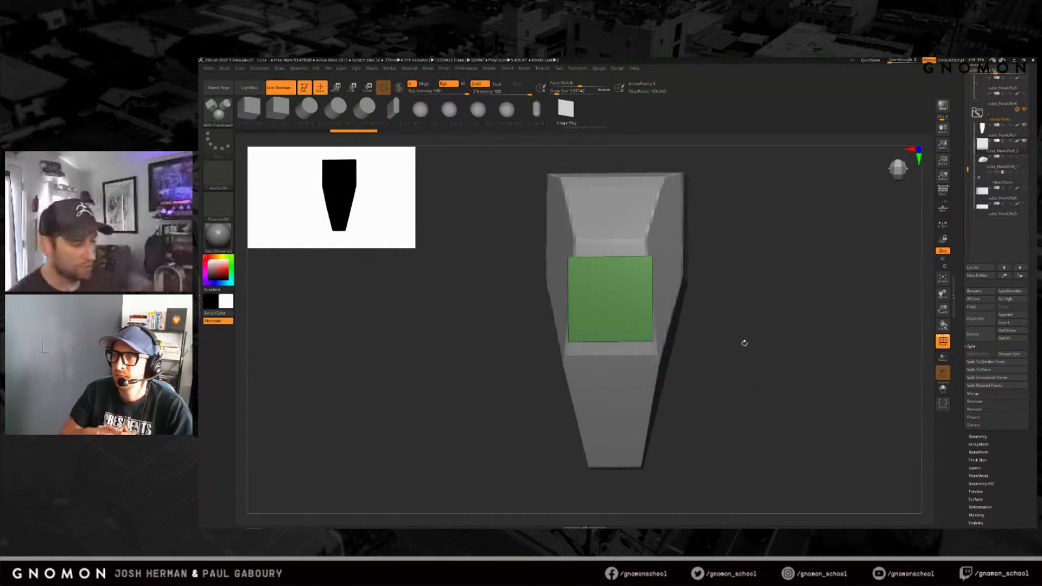
right_click_drag(744, 343, 747, 349, "ctrl")
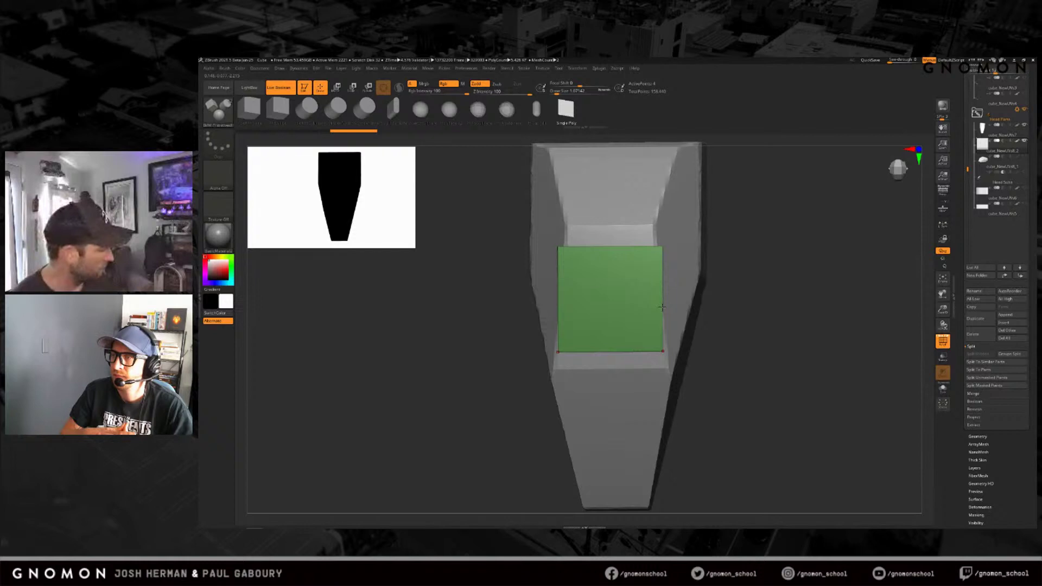
key("b")
key("z")
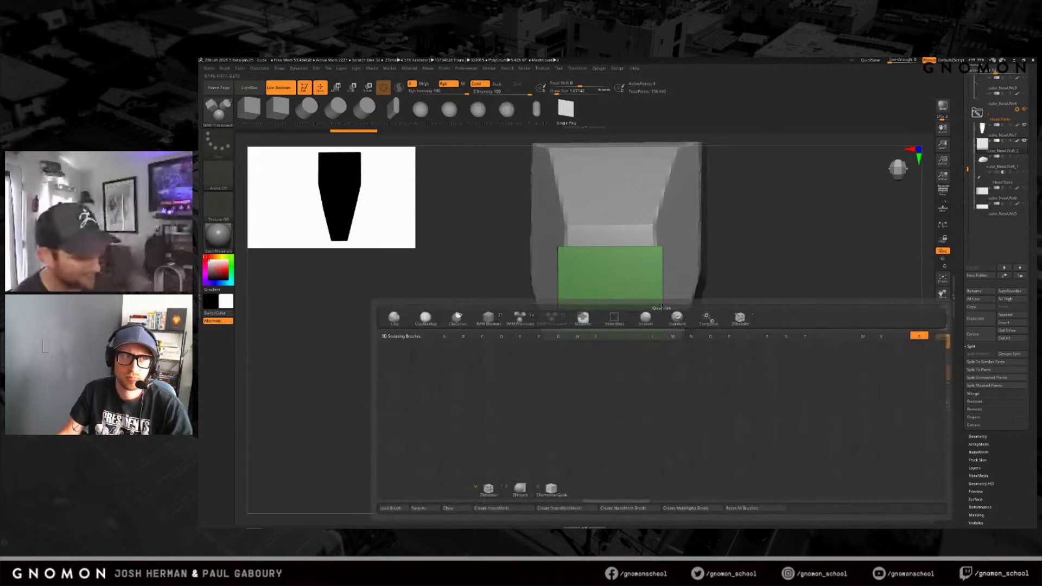
key("m")
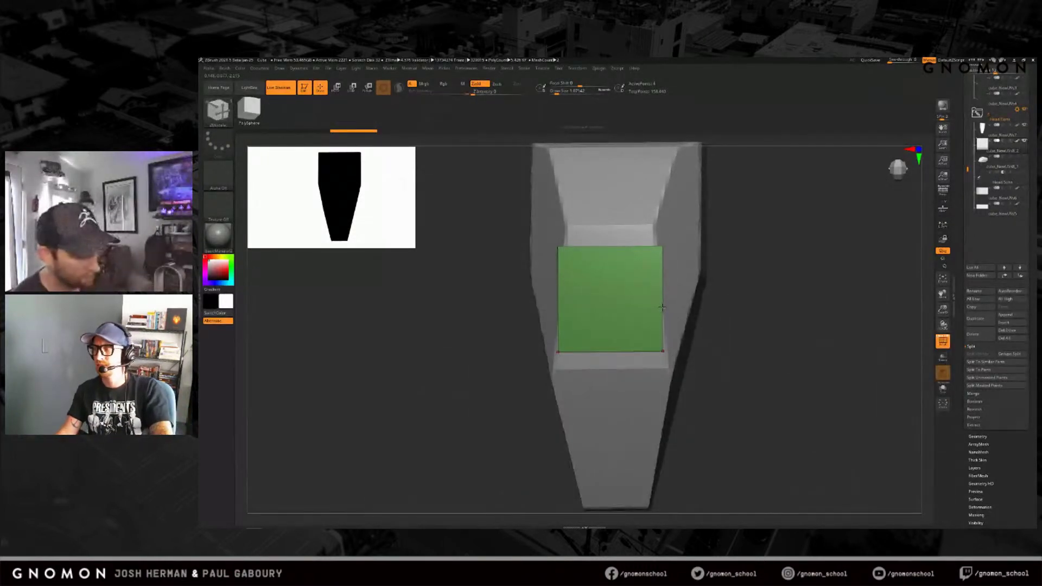
Step: Set the ZModeler edge action to Extrude with the Single Row and Snap to Surface modifiers
mouse_move(757, 378)
right_mouse_down()
mouse_move(748, 374)
mouse_move(765, 364)
mouse_move(767, 377)
right_mouse_up()
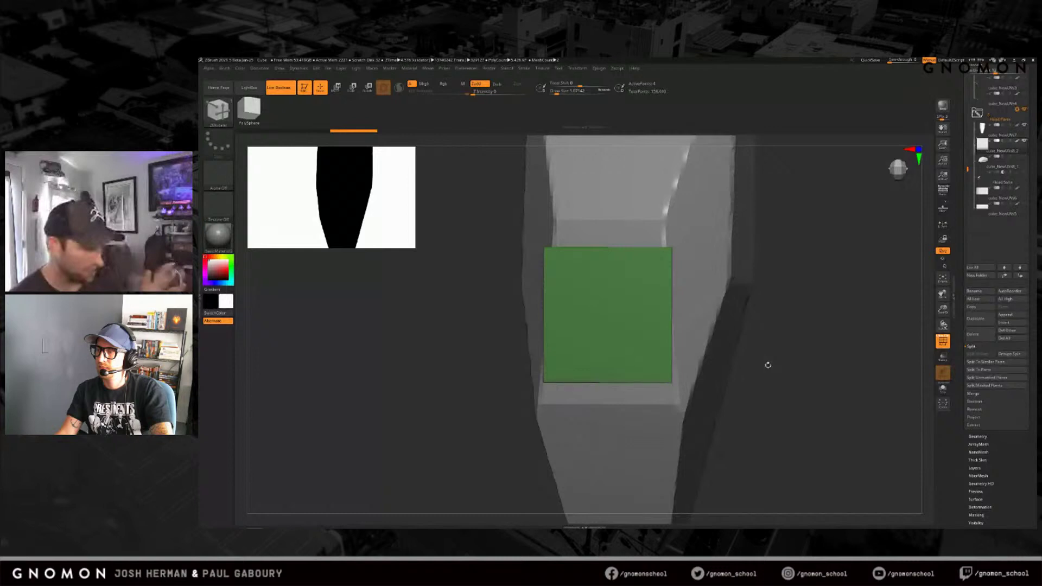
left_click_drag(805, 351, 778, 352)
key("space")
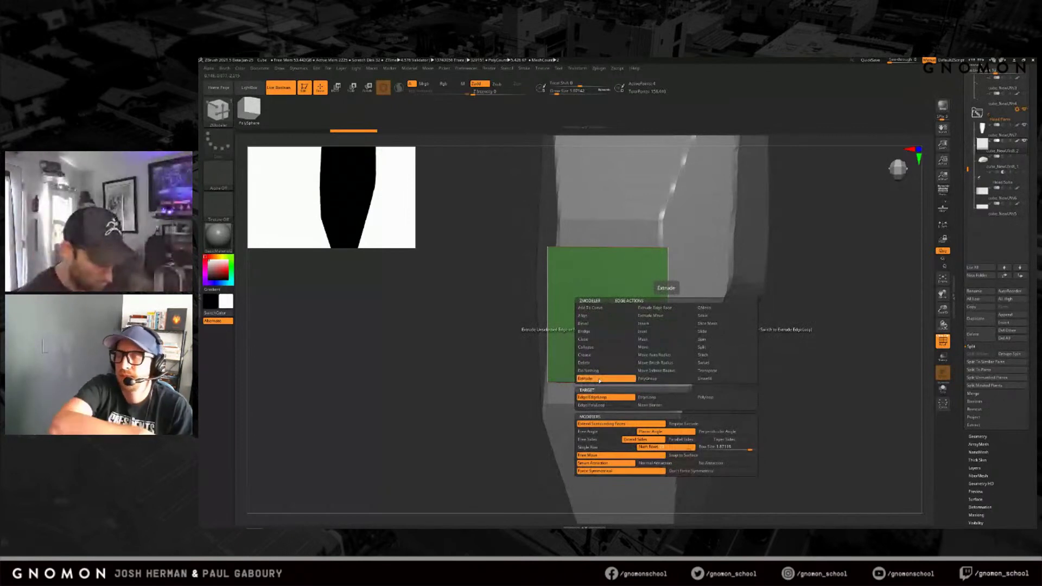
left_click(694, 455)
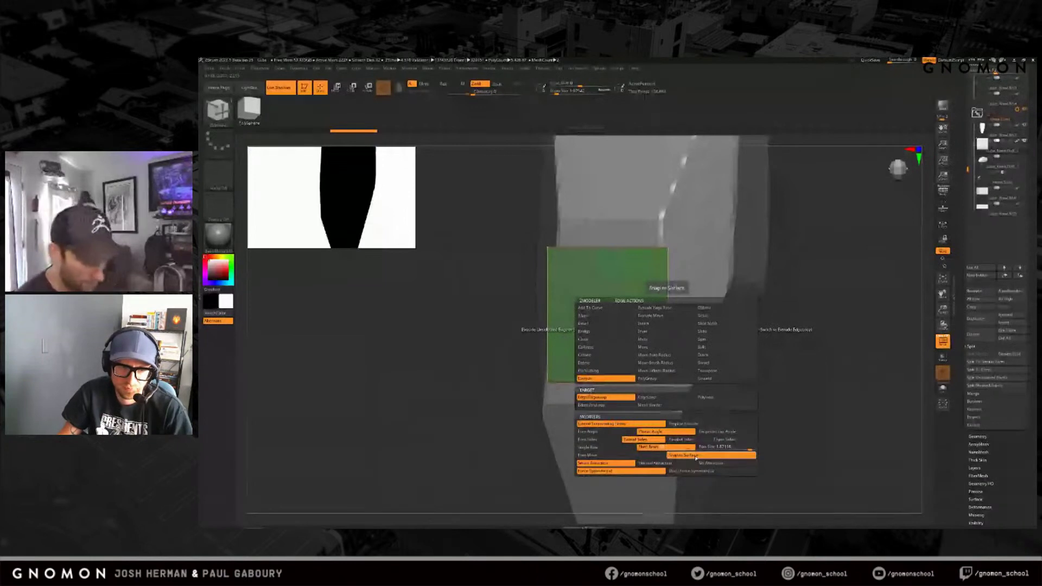
left_click(604, 448)
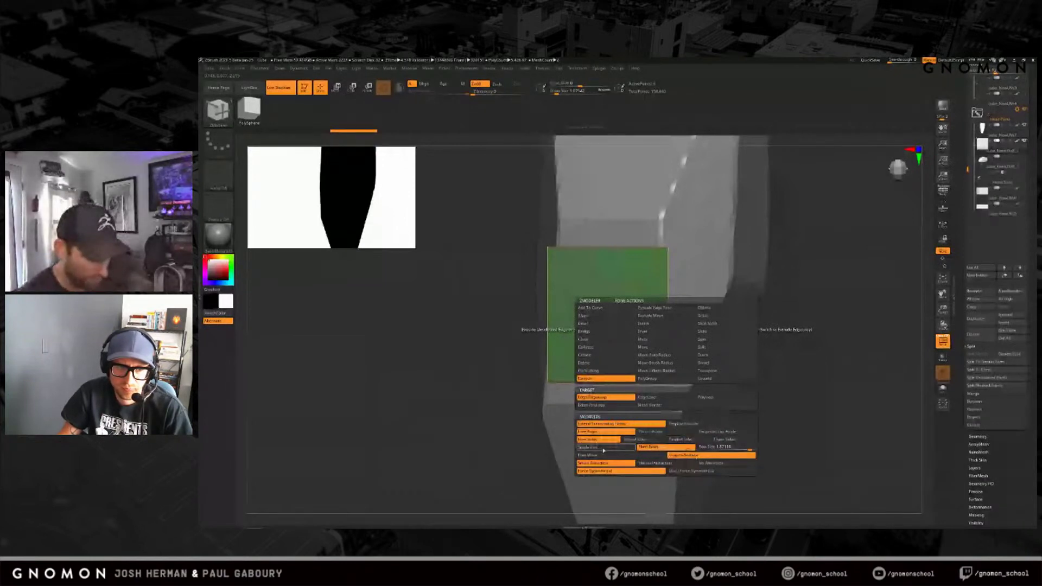
left_click(610, 455)
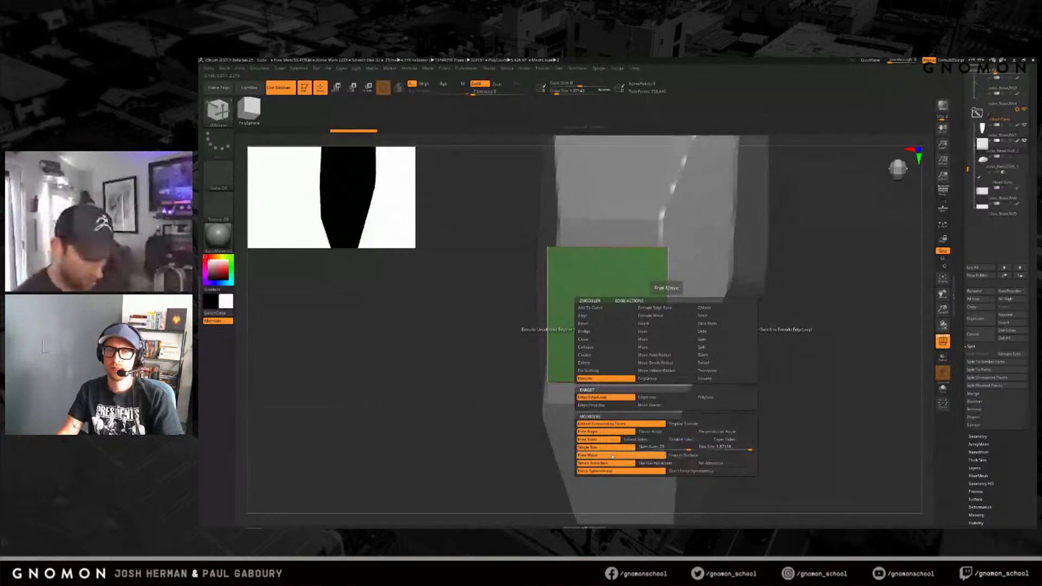
left_click(696, 455)
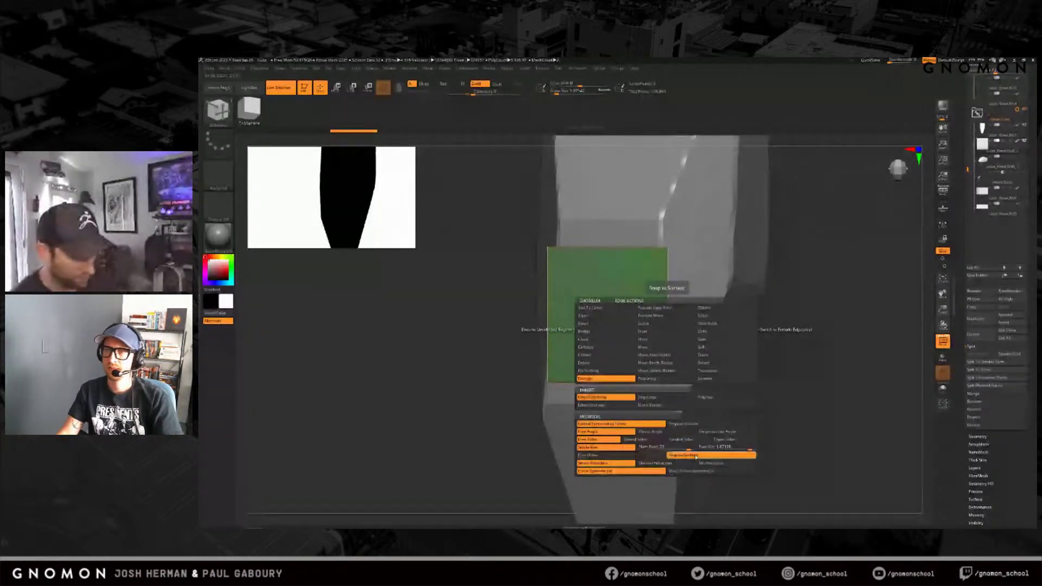
left_click(652, 441)
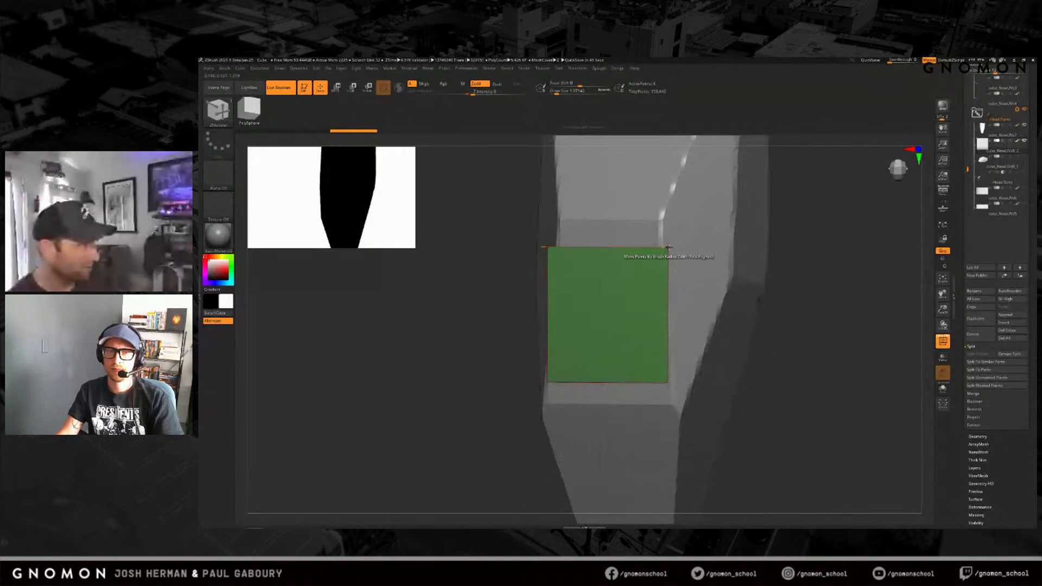
Step: Set the ZModeler point action to Move with Snap to Surface and the polygon action to Do Nothing
key("space")
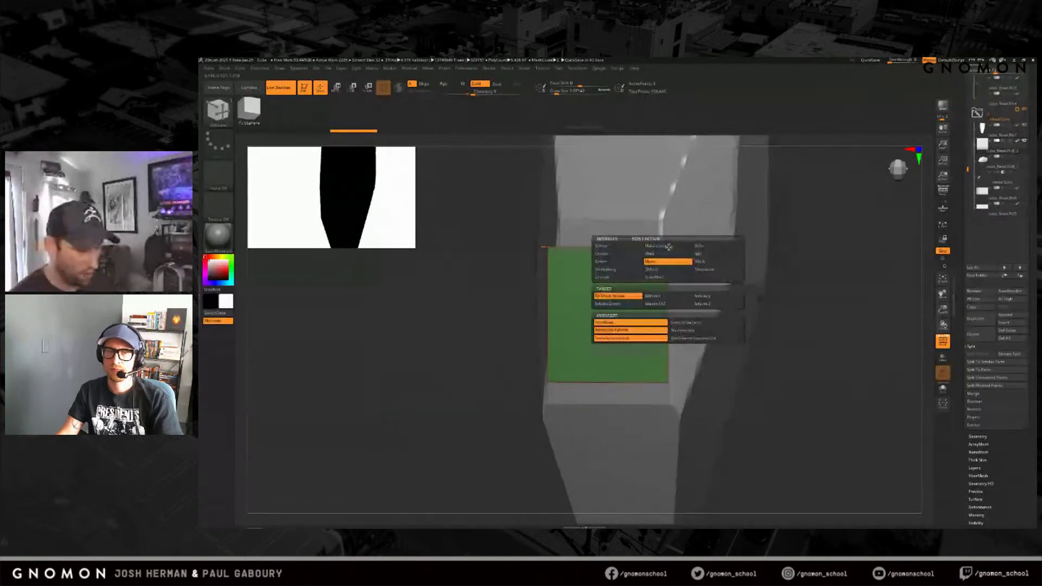
left_click(706, 323)
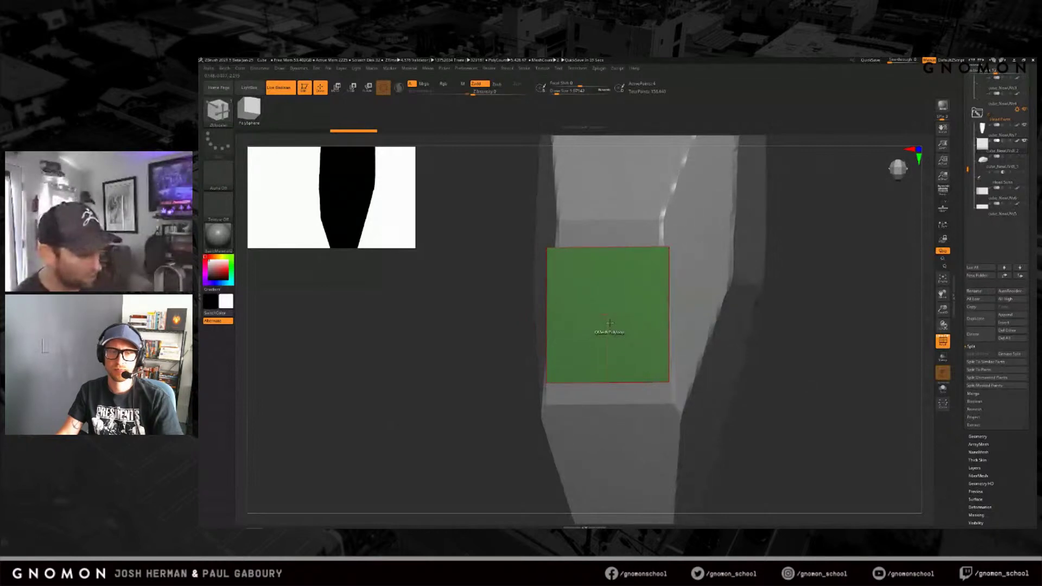
key("space")
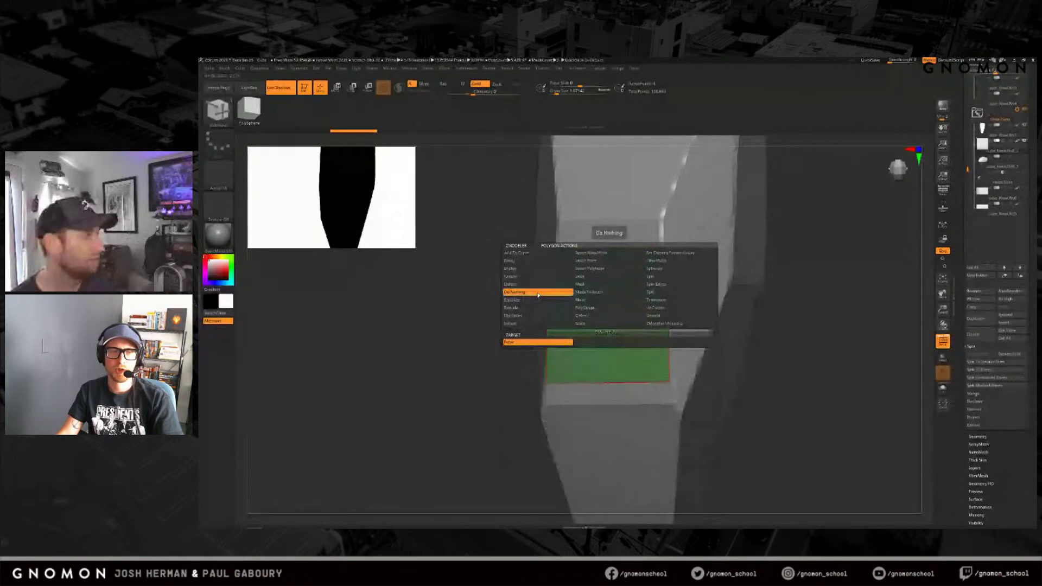
left_click(538, 294)
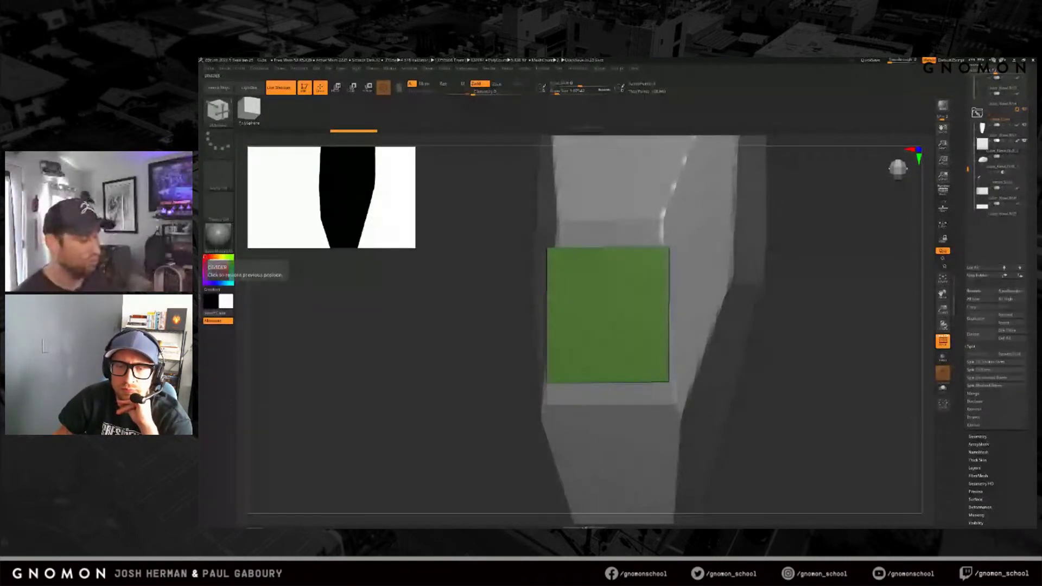
Step: Snap the single polygon's corner points to the corners of the tapered part's middle front face
right_click_drag(579, 275, 599, 304)
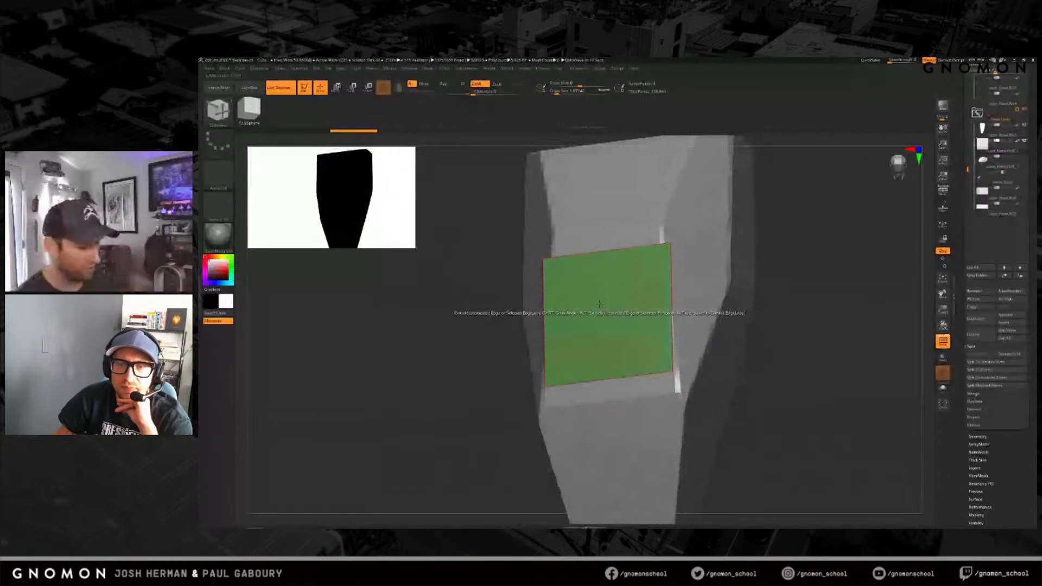
right_click_drag(600, 304, 668, 243)
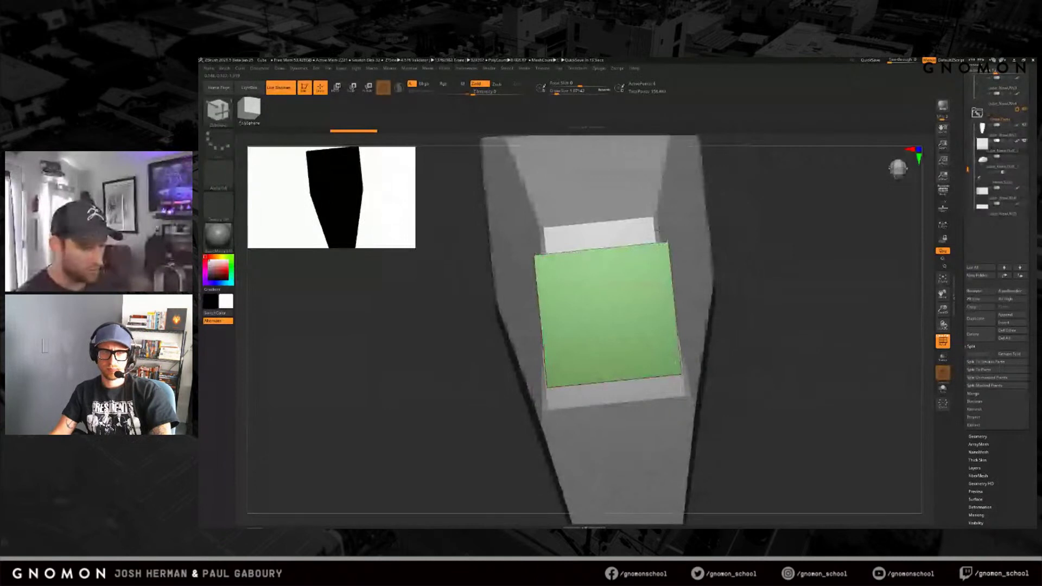
right_click_drag(658, 230, 668, 247, "shift")
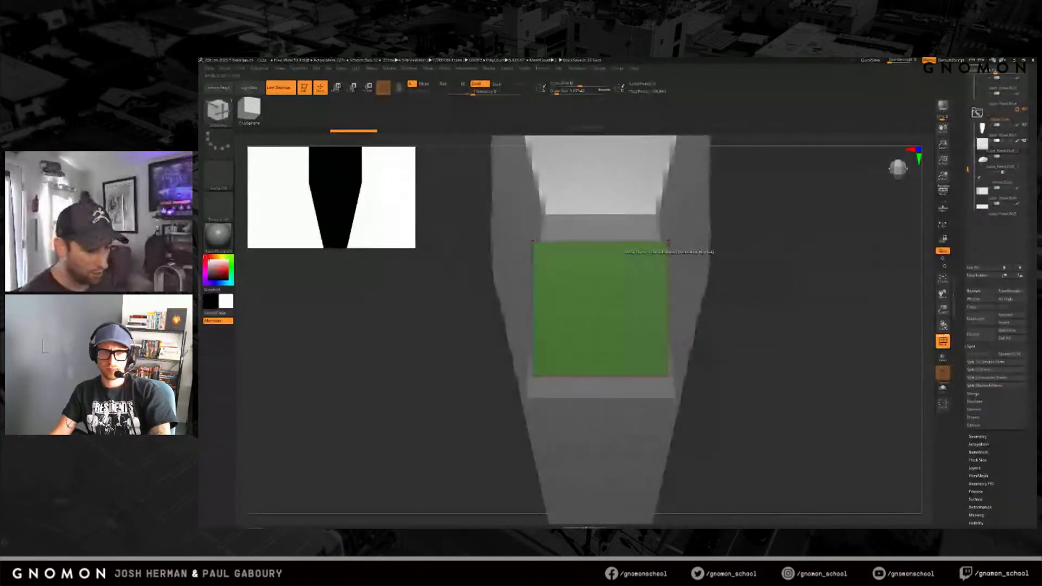
mouse_move(669, 241)
left_mouse_down()
mouse_move(663, 231)
mouse_move(672, 256)
left_mouse_up()
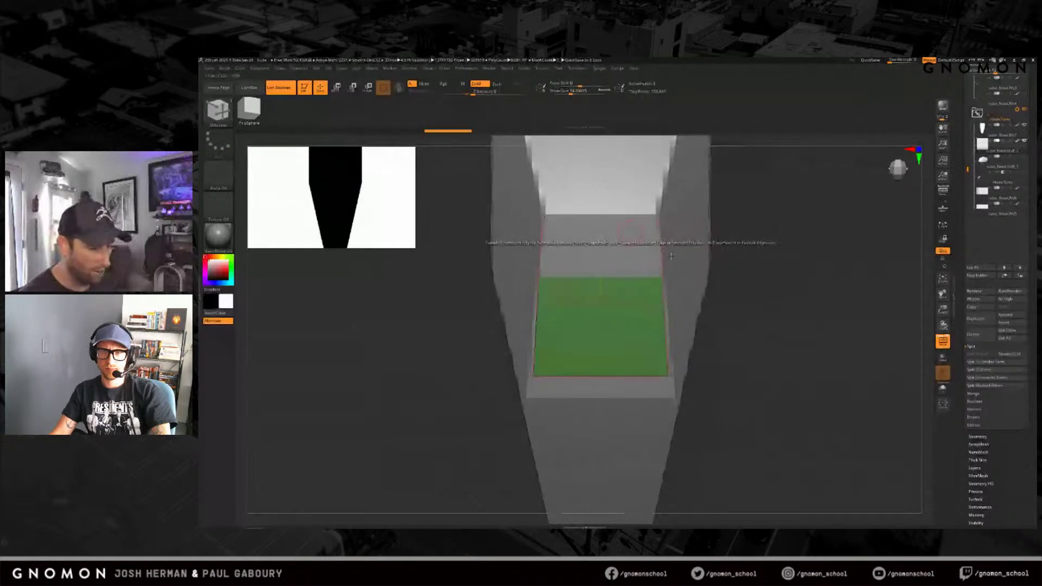
right_click_drag(671, 257, 736, 322)
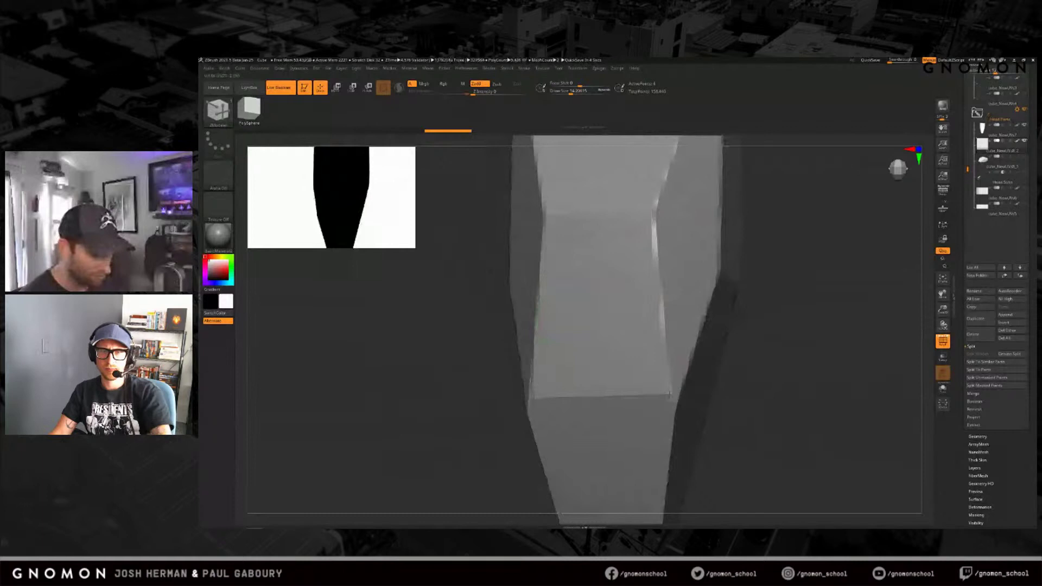
right_click_drag(670, 394, 838, 408)
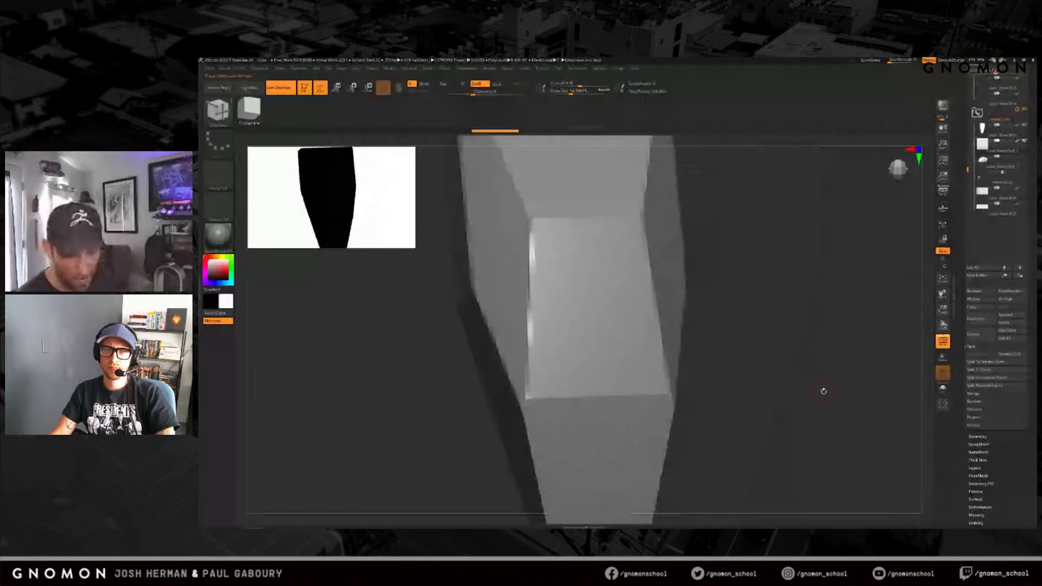
Step: With transparency on, extrude the polygon's lower edge down over the tapered part's lower front face
left_click(943, 357)
right_click_drag(785, 405, 669, 386)
left_click_drag(621, 346, 614, 473)
left_click_drag(697, 475, 699, 448)
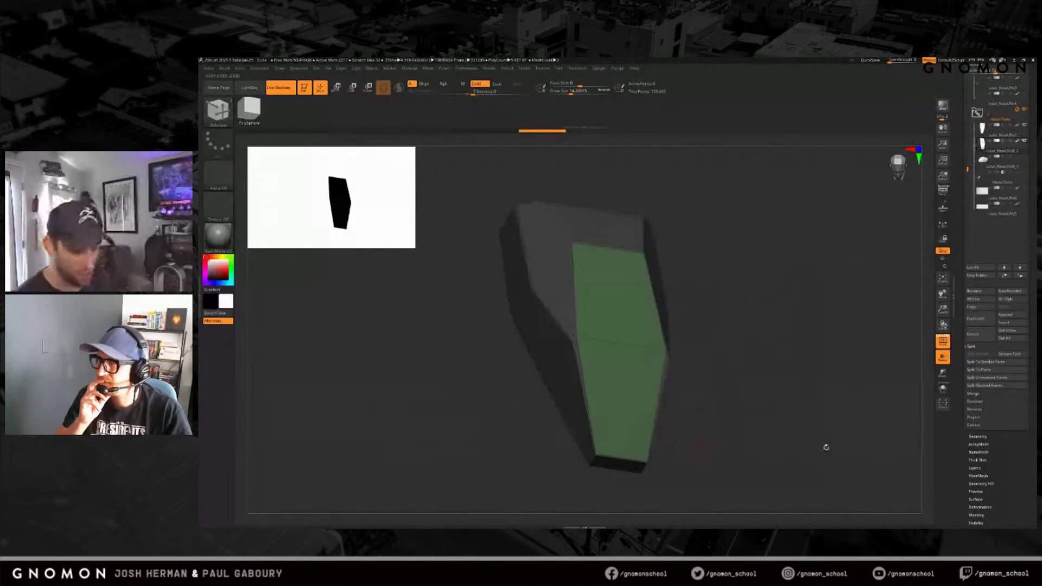
left_click_drag(812, 440, 768, 397)
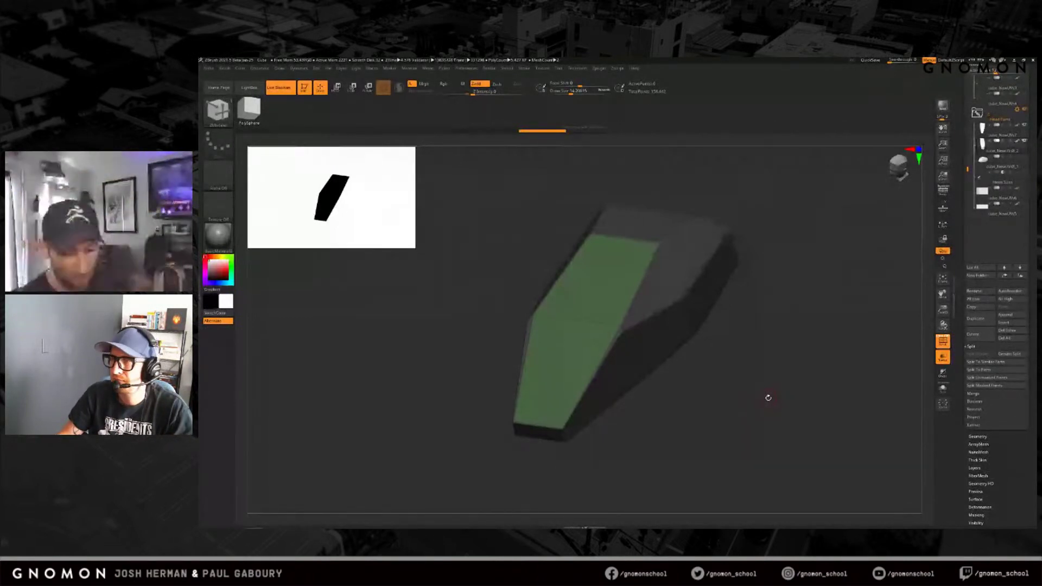
key("shift+f")
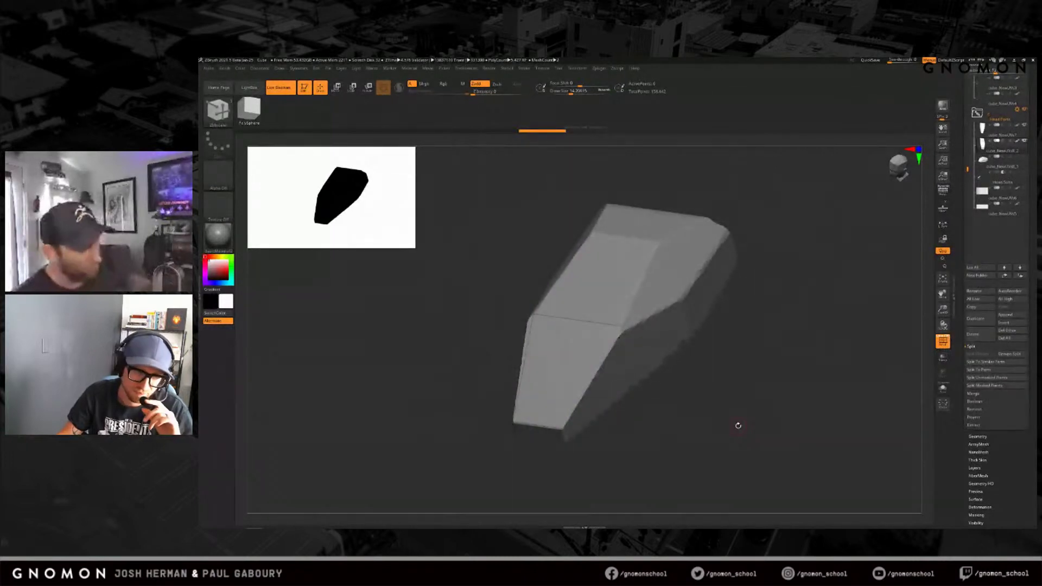
Step: Isolate the two-face panel, enable Dynamic Subdivision on it and remove its smooth subdivision levels
left_click(977, 436)
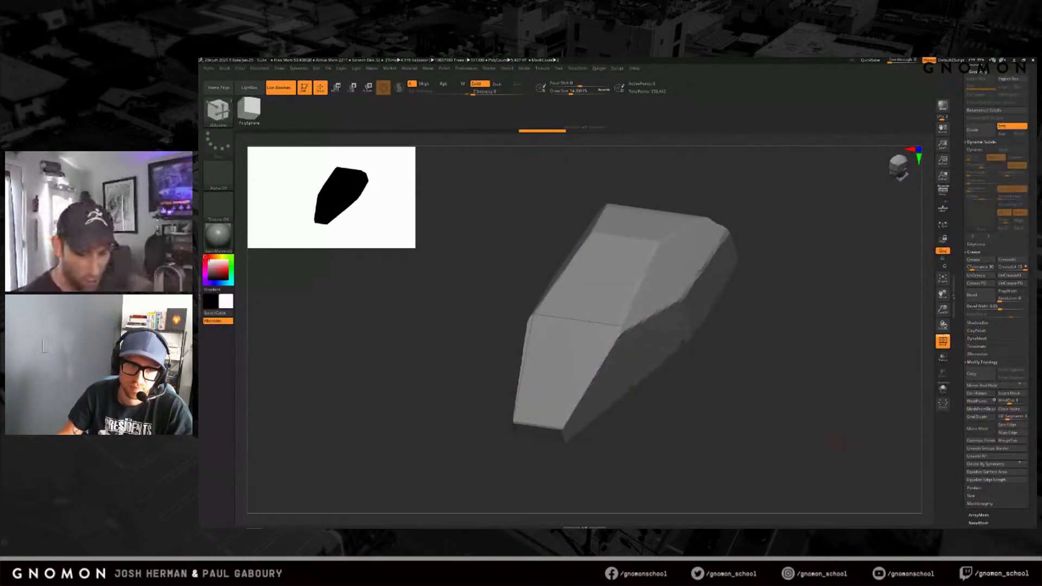
scroll(962, 302, "up", 2)
left_click(975, 296)
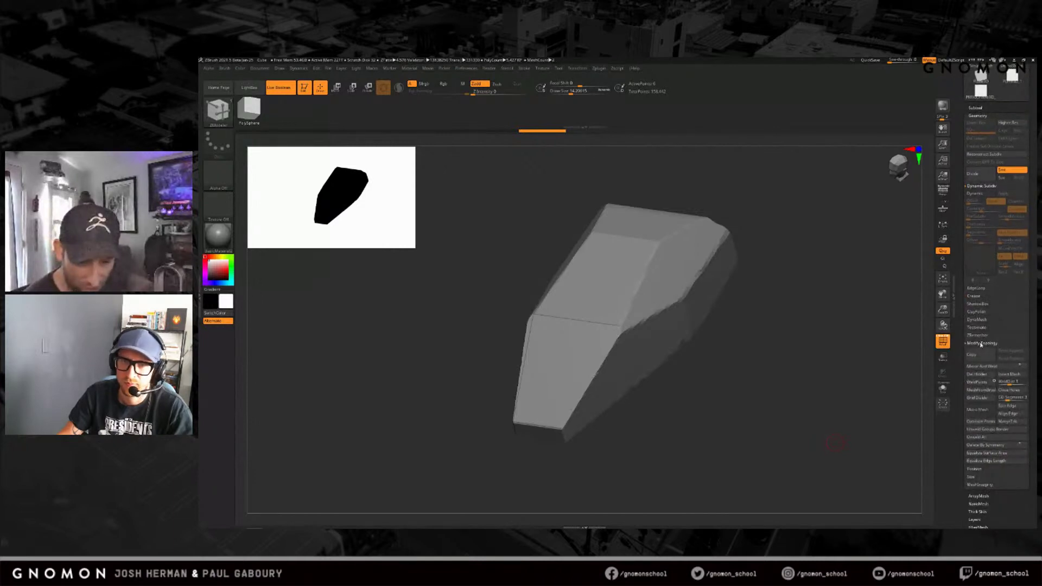
left_click(981, 343)
scroll(961, 347, "up", 4)
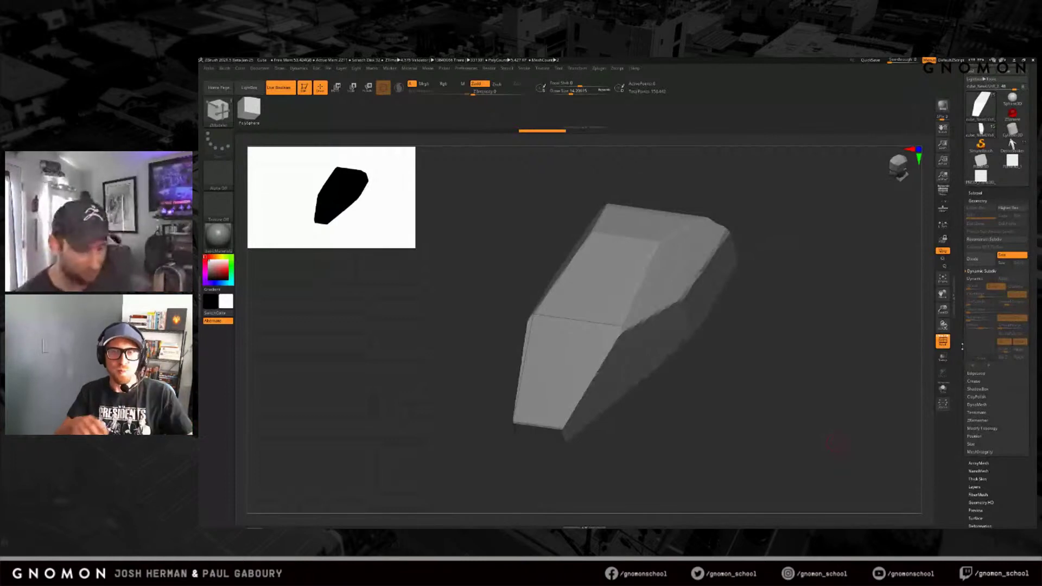
left_click(980, 278)
left_click(943, 388)
mouse_move(733, 422)
left_mouse_down()
mouse_move(746, 431)
mouse_move(727, 428)
mouse_move(733, 419)
left_mouse_up()
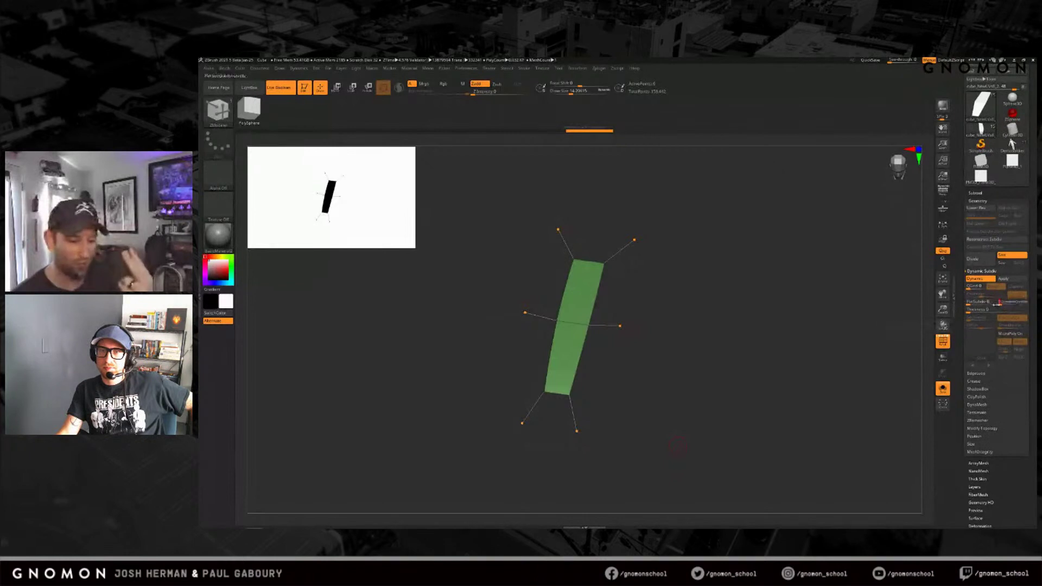
left_click(999, 303)
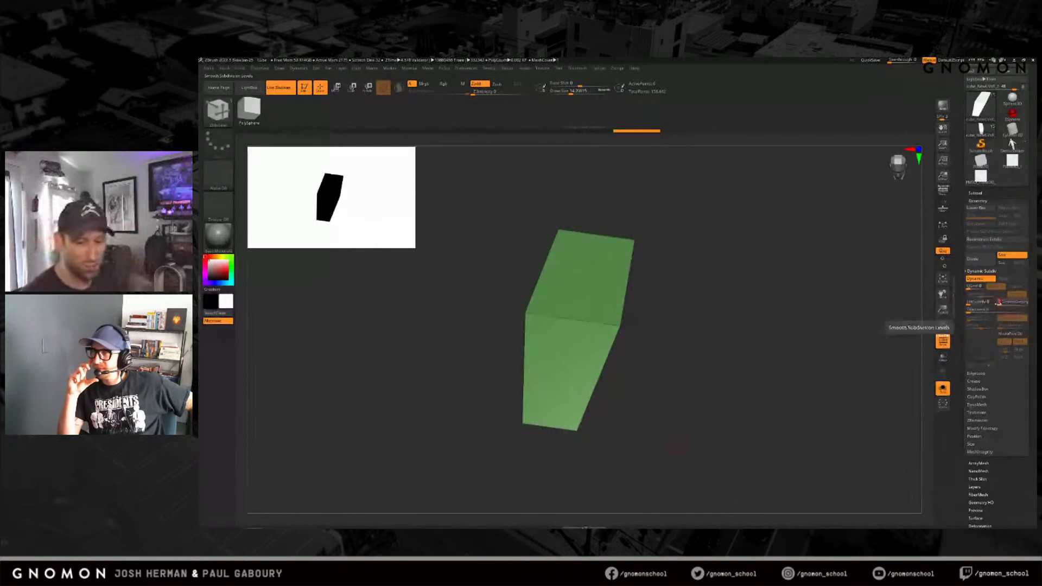
Step: Give the panel Dynamic Subdivision thickness and show it together with the tapered part again
left_click(984, 310)
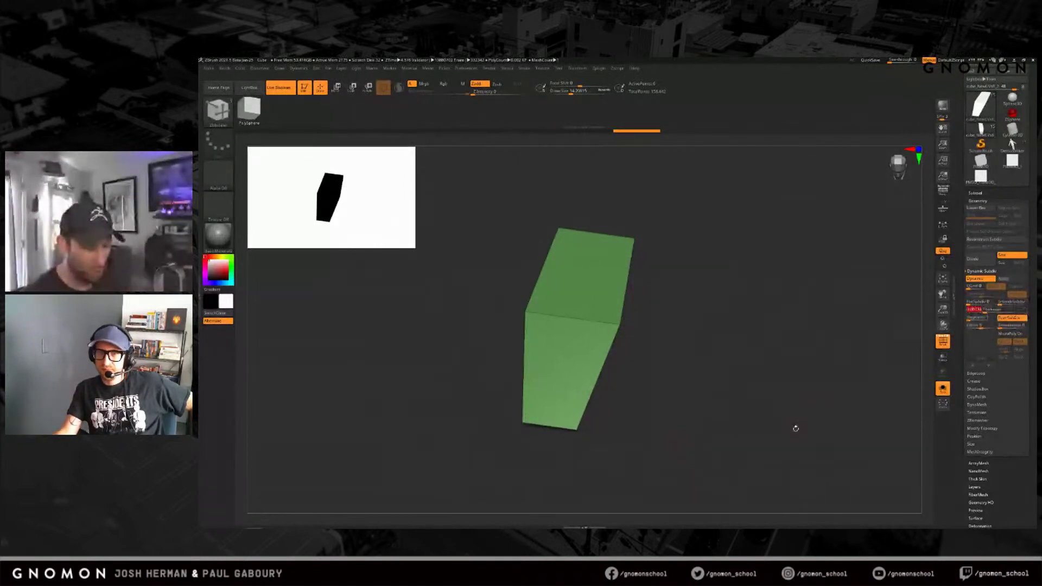
left_click_drag(795, 428, 781, 412)
left_click(990, 310)
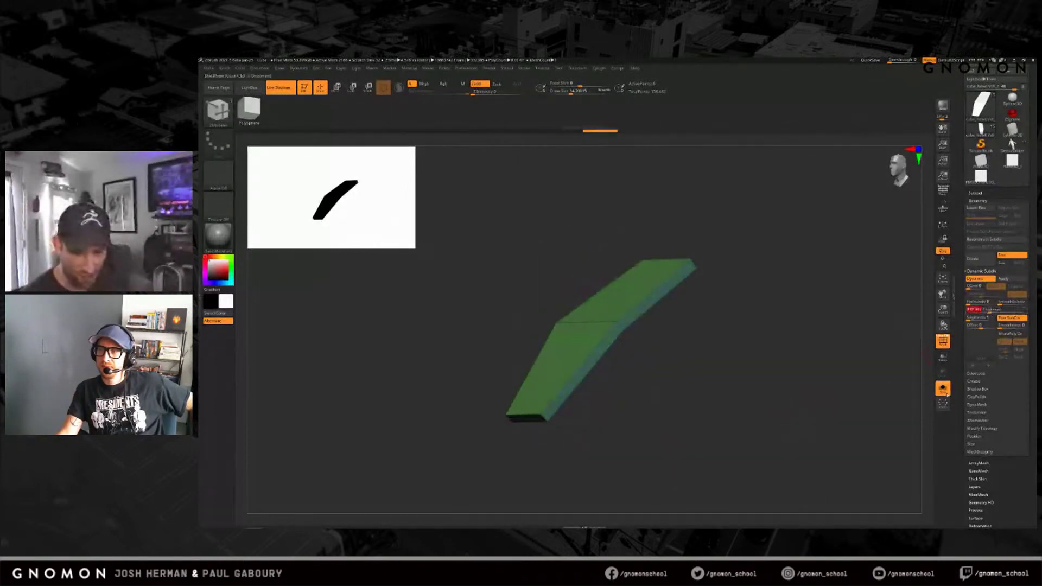
left_click(942, 389)
left_click_drag(834, 416, 827, 390)
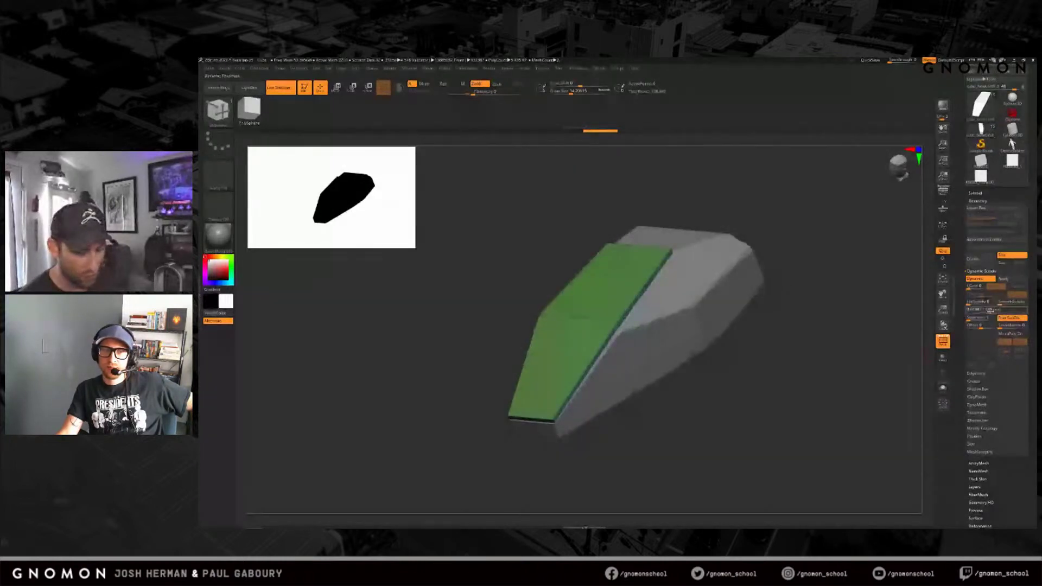
left_click_drag(802, 400, 785, 421)
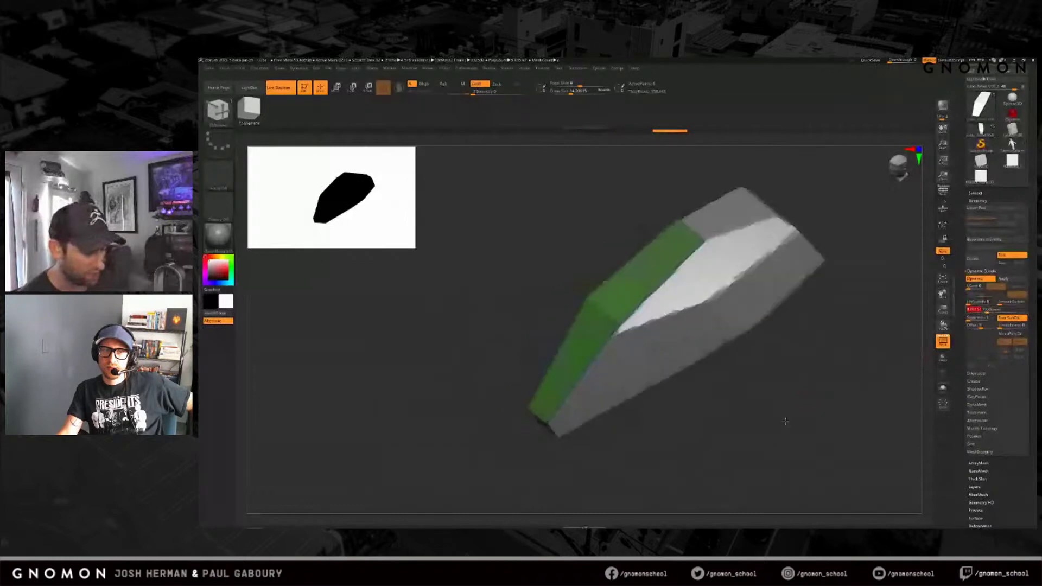
left_click_drag(786, 421, 797, 414)
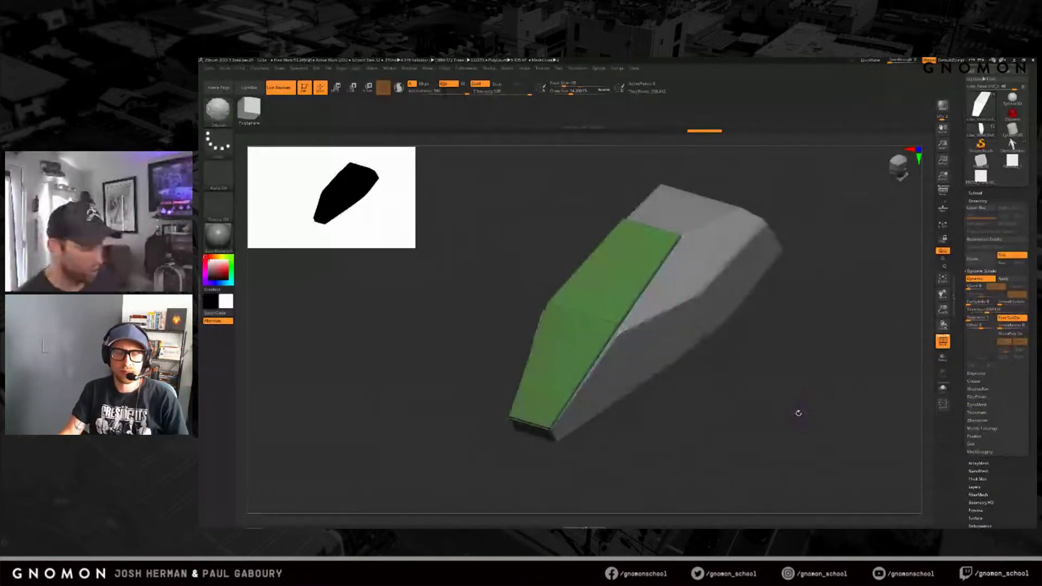
Step: Compare the panel with its Dynamic Subdivision preview off and on, and inspect its thickness alone and against the tapered part
key("shift+d")
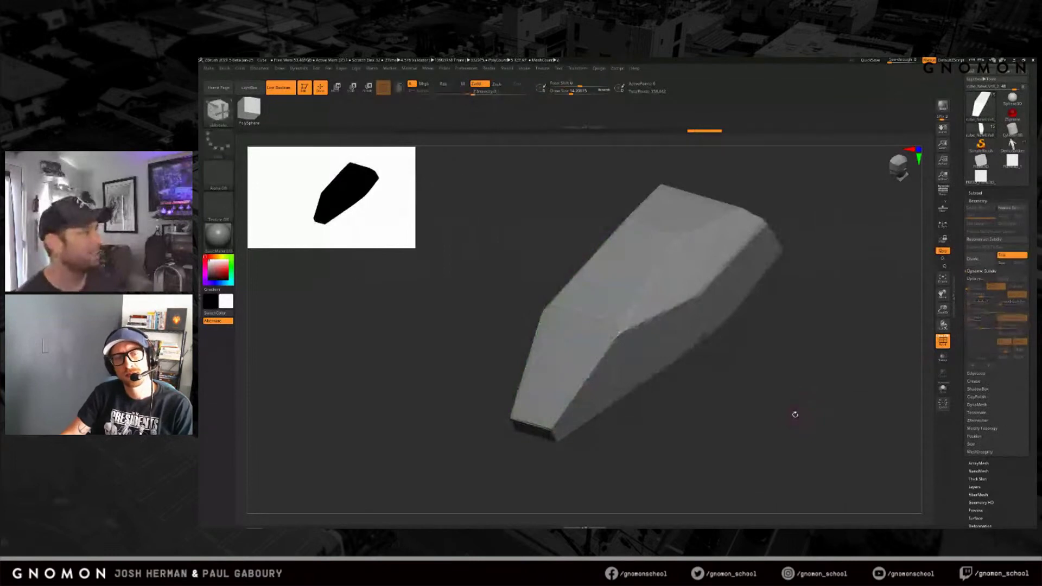
key("d")
key("shift+d")
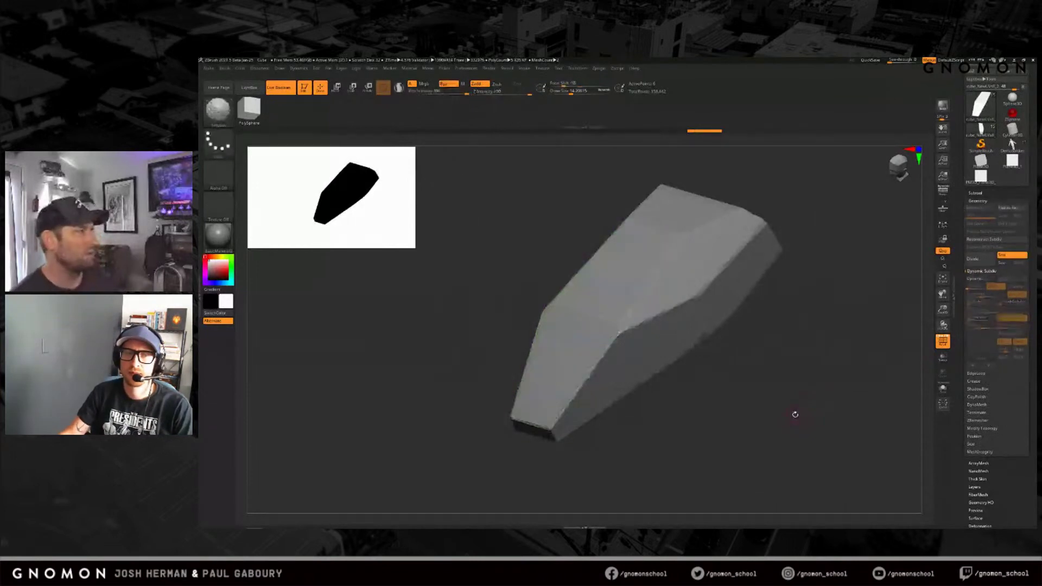
key("d")
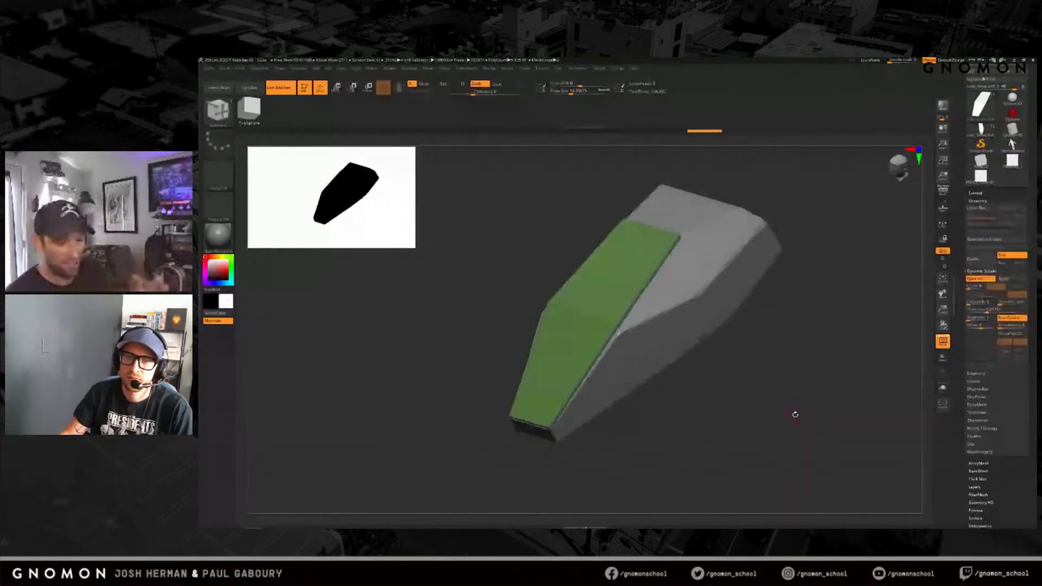
left_click(943, 391)
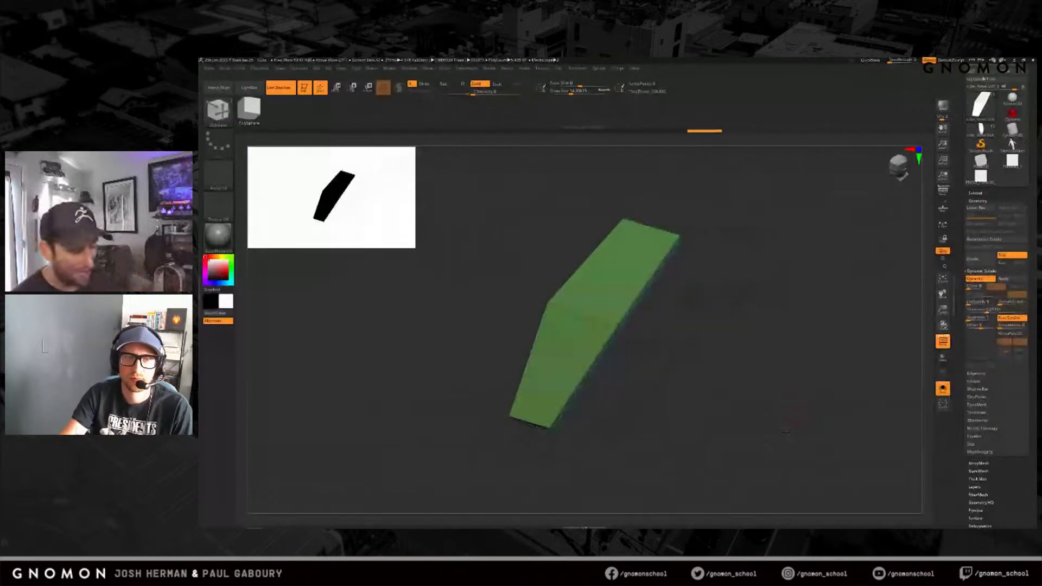
mouse_move(787, 432)
left_mouse_down()
mouse_move(768, 403)
mouse_move(784, 421)
left_mouse_up()
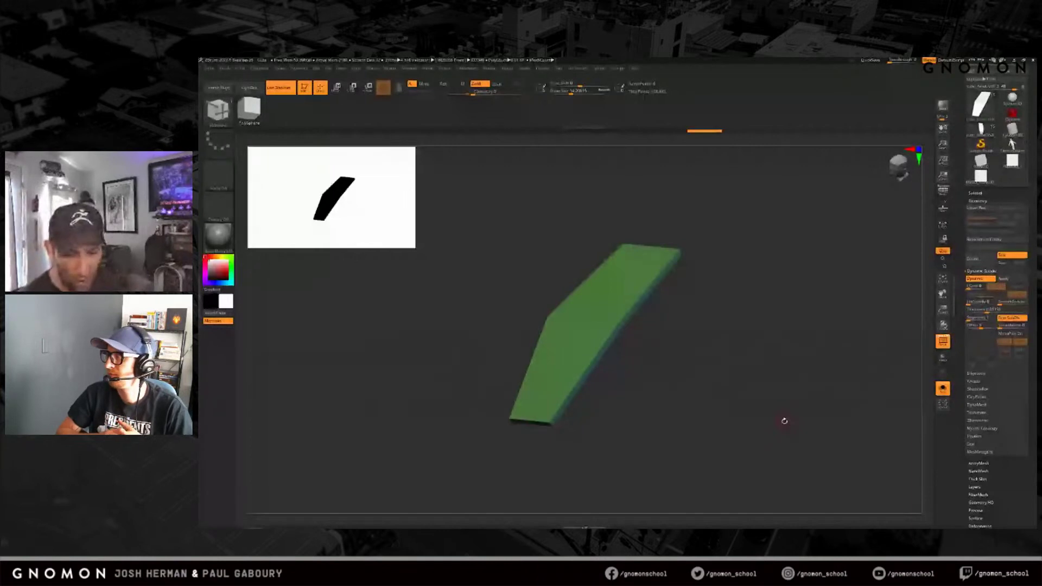
left_click(901, 401, "ctrl+shift")
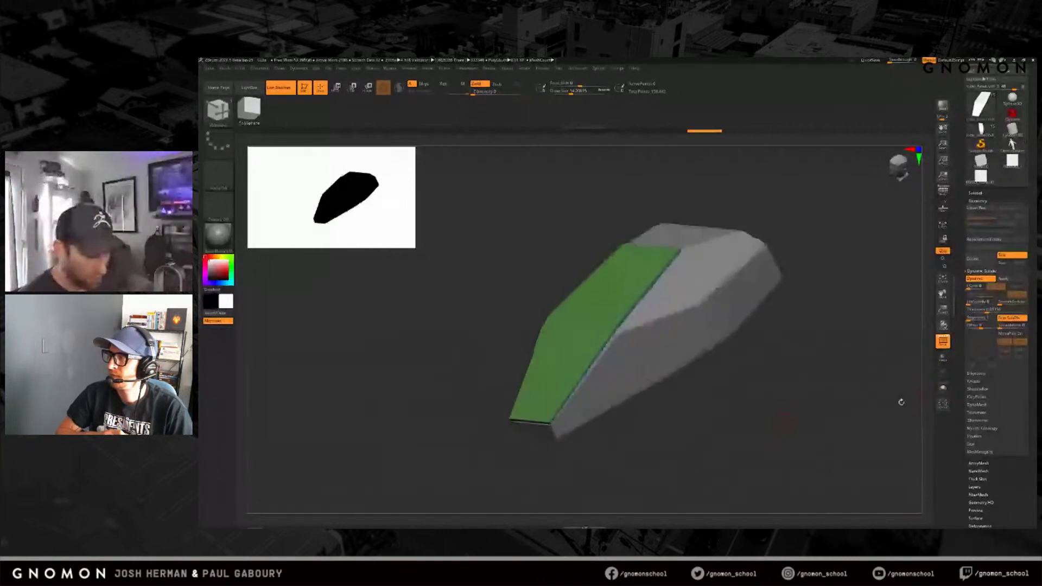
Step: Extrude the panel's lower side edge around onto the tapered part's side face and pull its corner points along the surface
left_click_drag(901, 402, 593, 371)
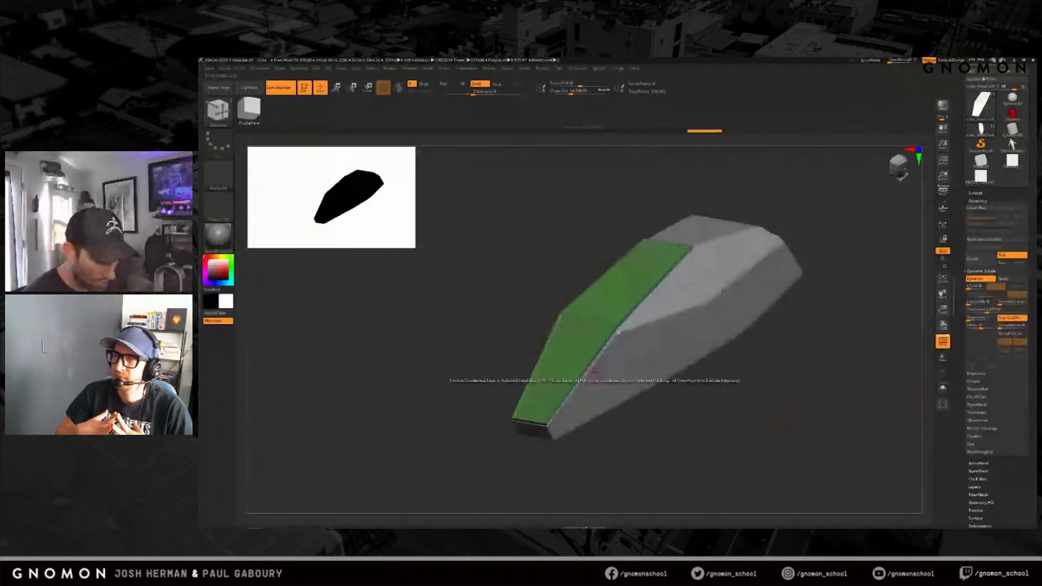
left_click(586, 376)
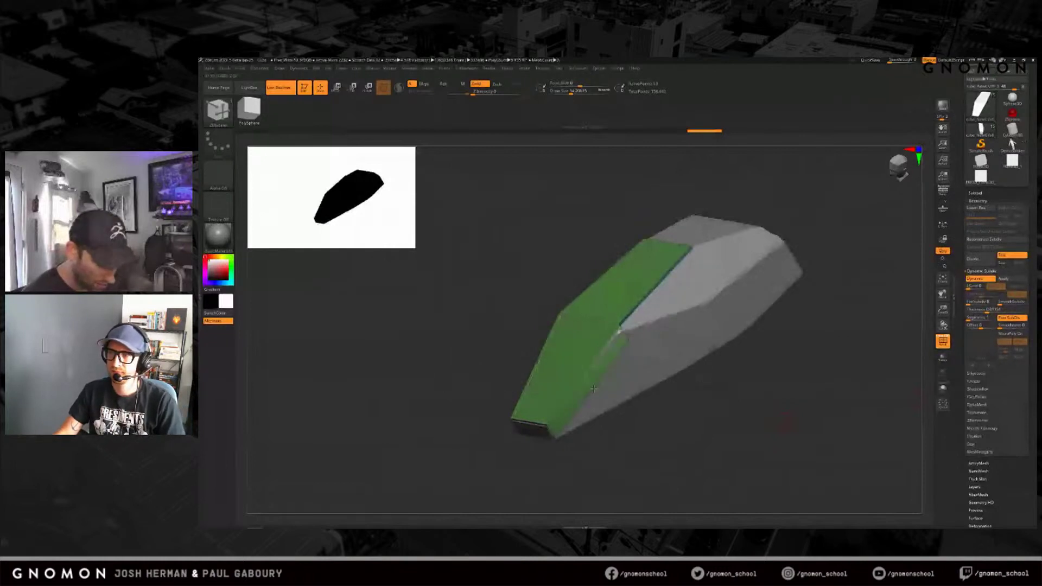
left_click_drag(593, 389, 580, 418)
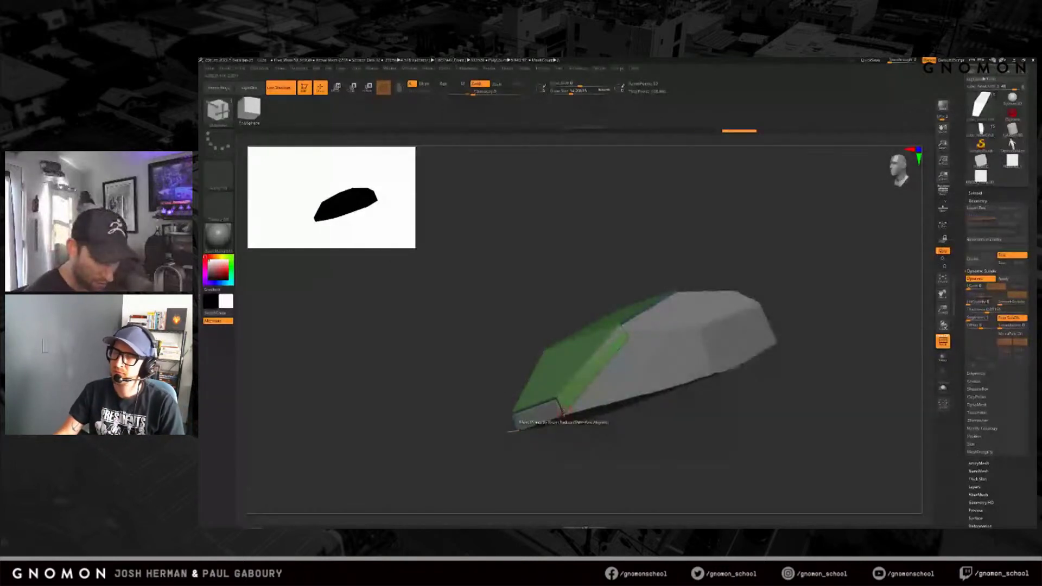
left_click_drag(562, 412, 676, 407)
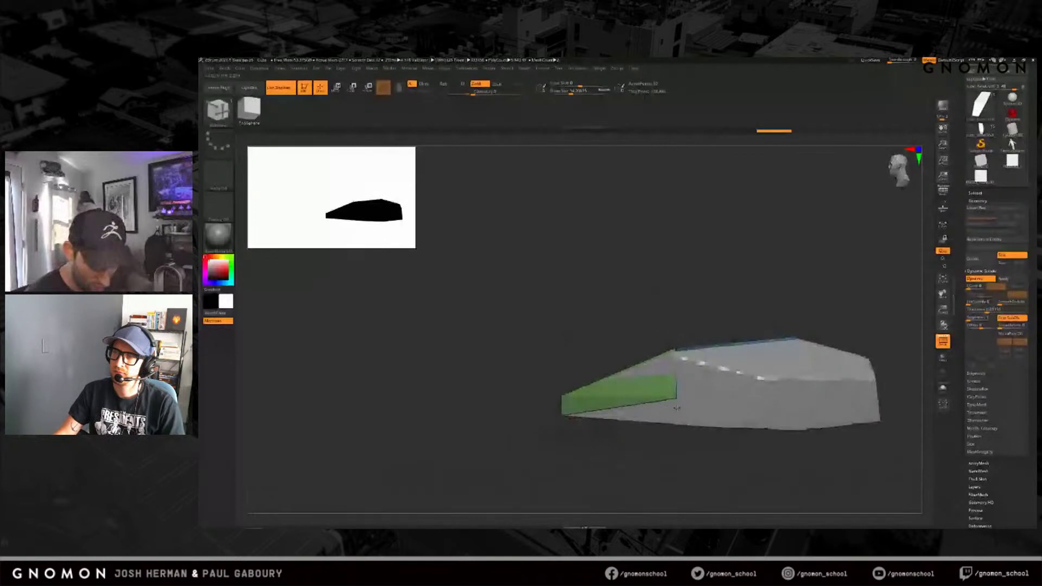
left_click_drag(729, 459, 700, 451)
mouse_move(678, 321)
left_mouse_down()
mouse_move(665, 323)
mouse_move(690, 333)
mouse_move(676, 341)
left_mouse_up()
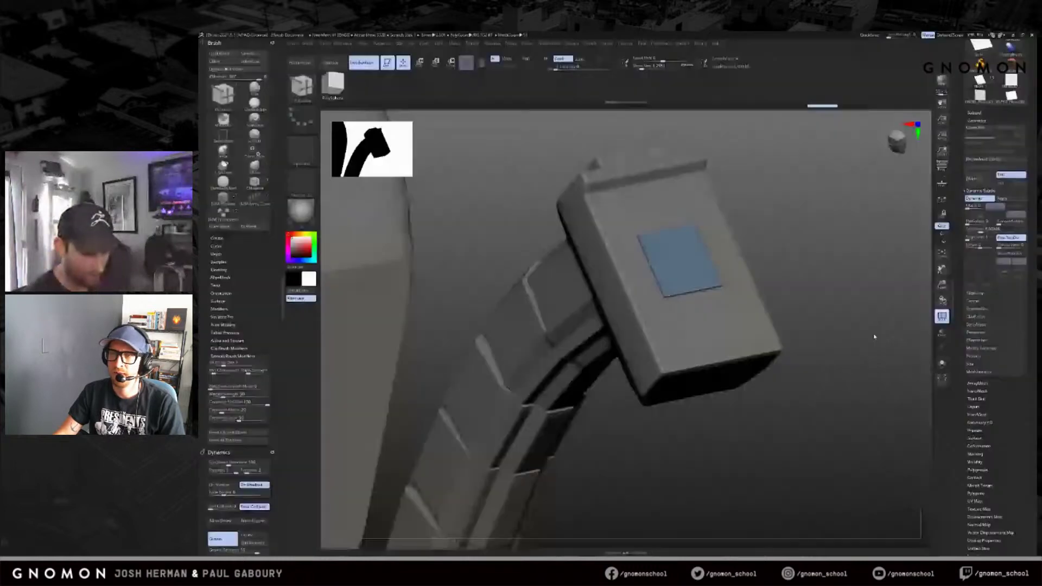
Step: Set the ZModeler edge Extrude to Single Row with Snap To Surface and extrude the polygon's lower edge down the block's face
left_click_drag(793, 277, 803, 296)
left_click_drag(685, 287, 706, 304)
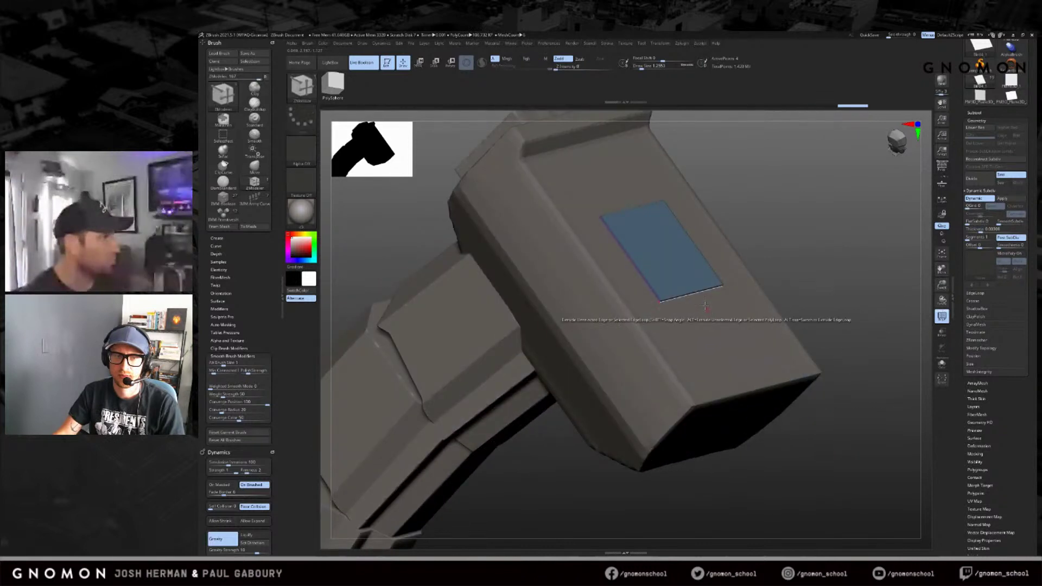
key("space")
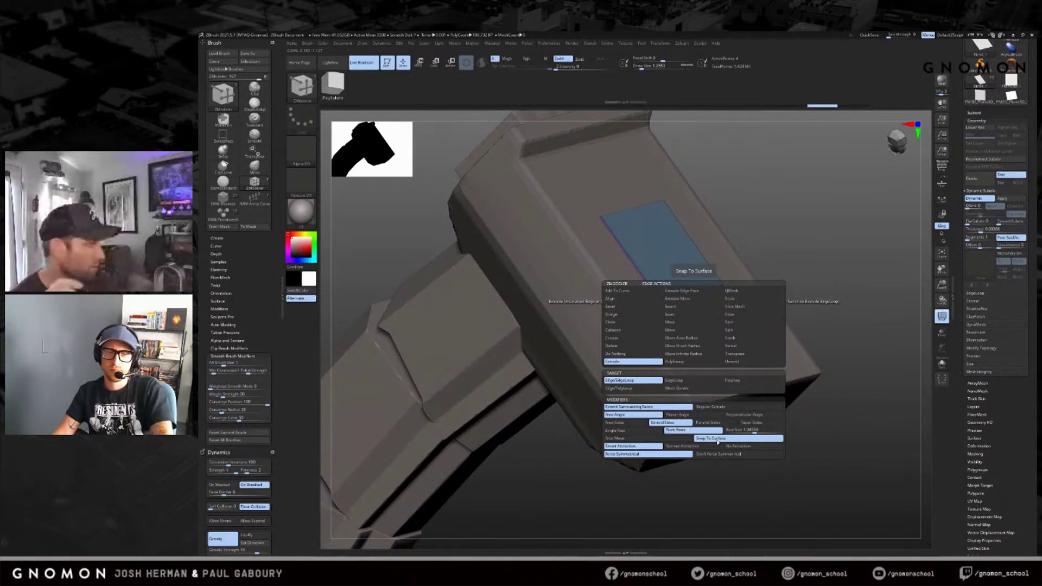
left_click(646, 431)
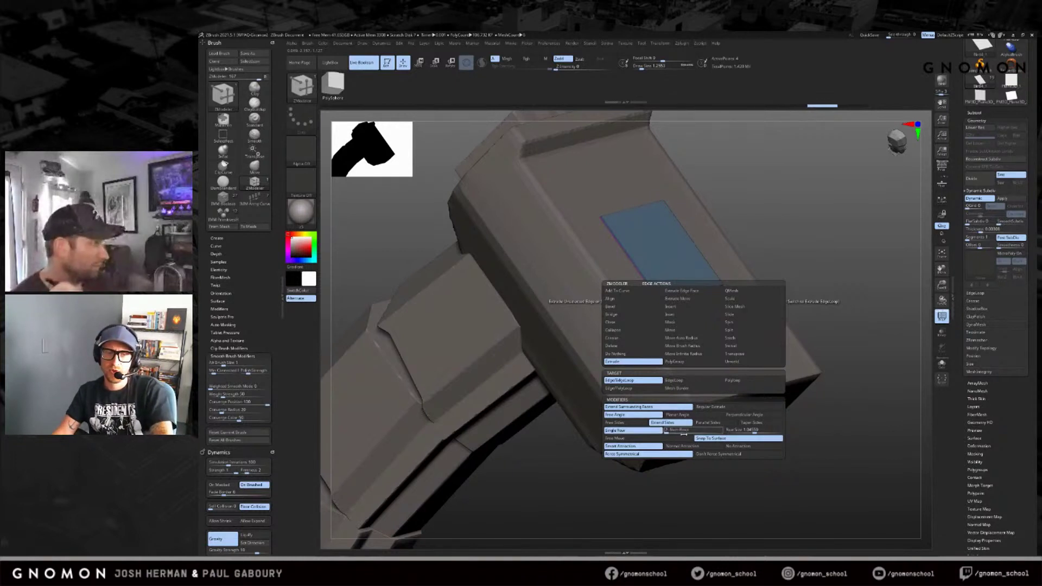
left_click(640, 424)
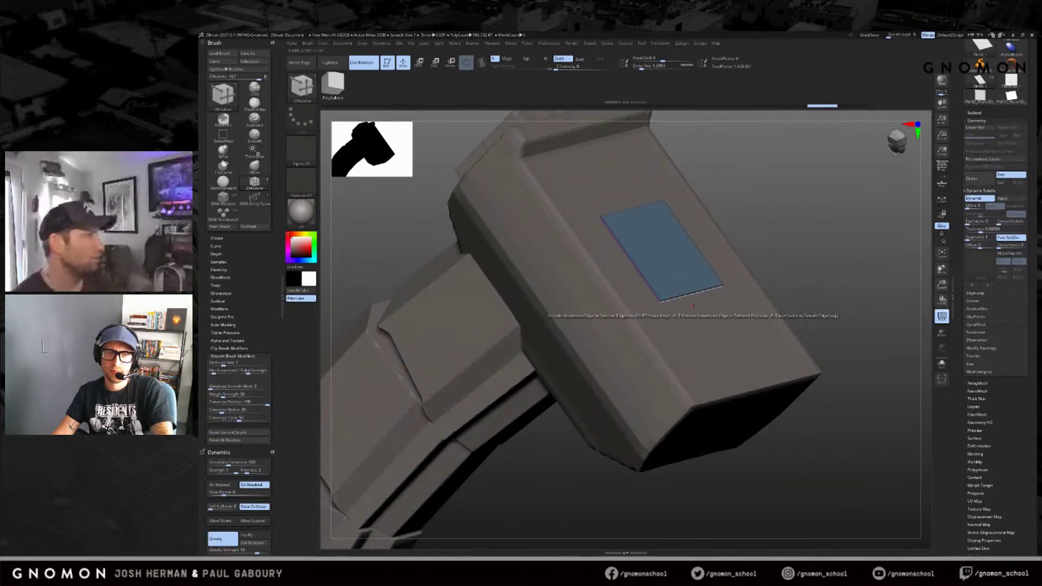
left_click_drag(673, 317, 768, 381)
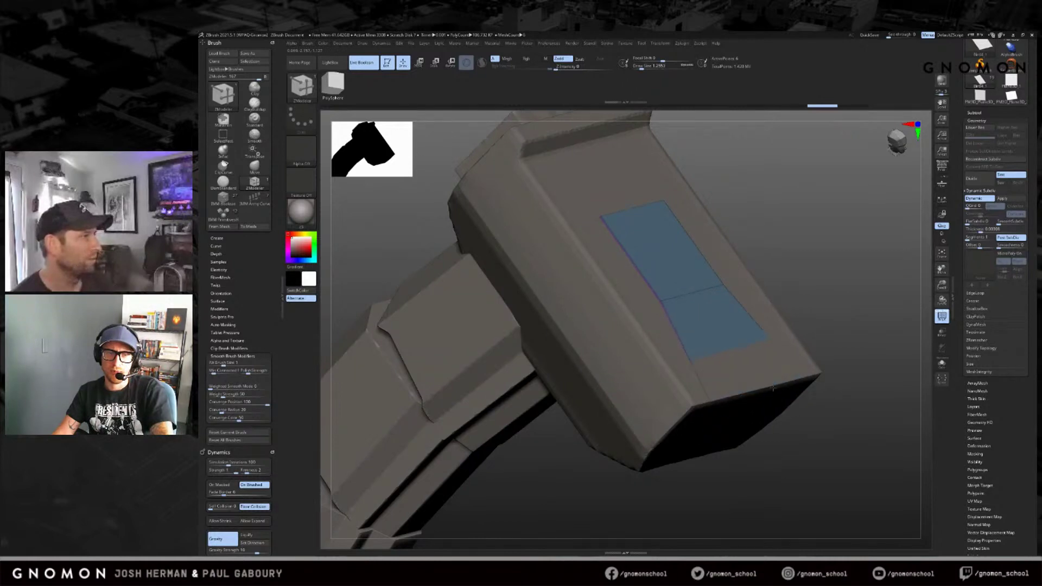
Step: Try extruding the panel's side edges outward to the block's edges, row by row, on both sides
left_click_drag(868, 391, 826, 354)
left_click_drag(860, 299, 745, 370)
key("ctrl+z")
left_click_drag(846, 347, 760, 317)
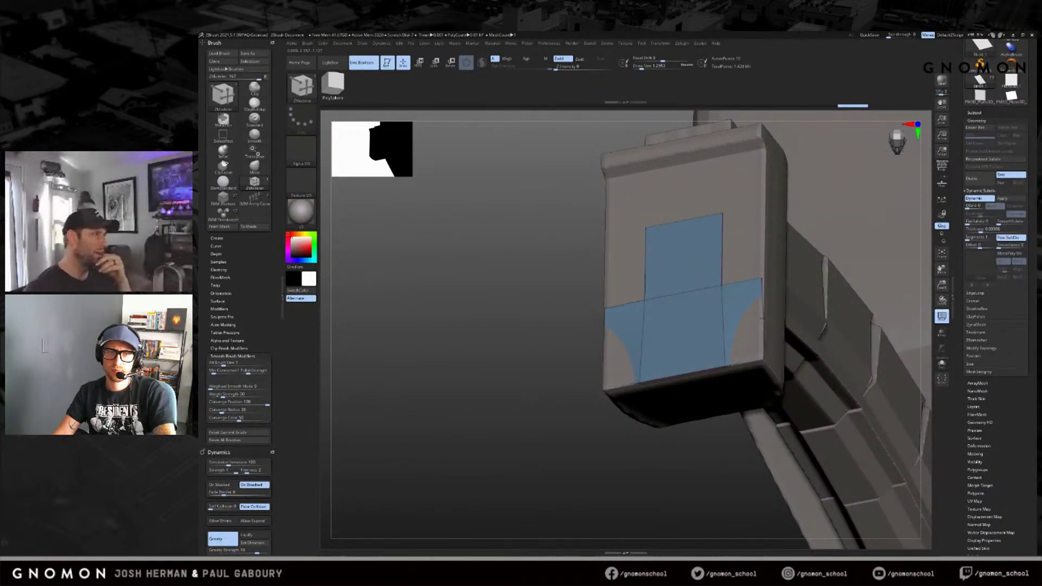
left_click_drag(561, 281, 596, 280)
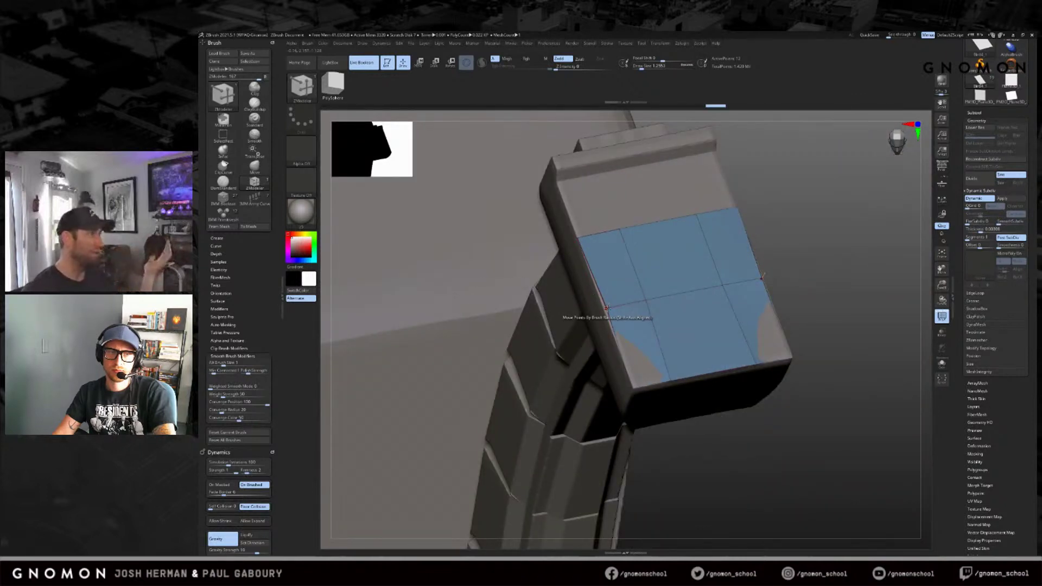
left_click_drag(805, 320, 814, 276)
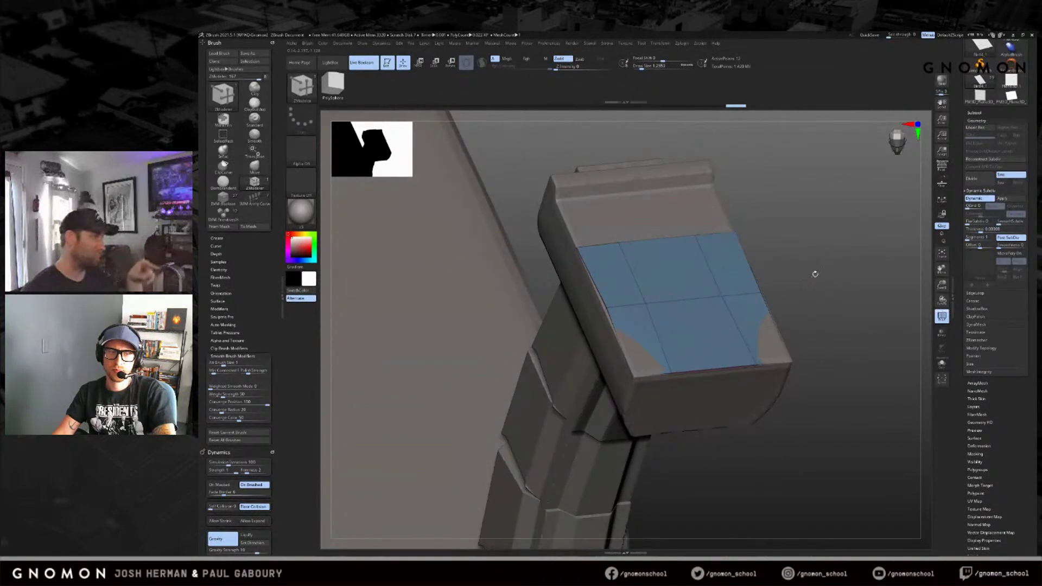
left_click_drag(809, 364, 832, 279)
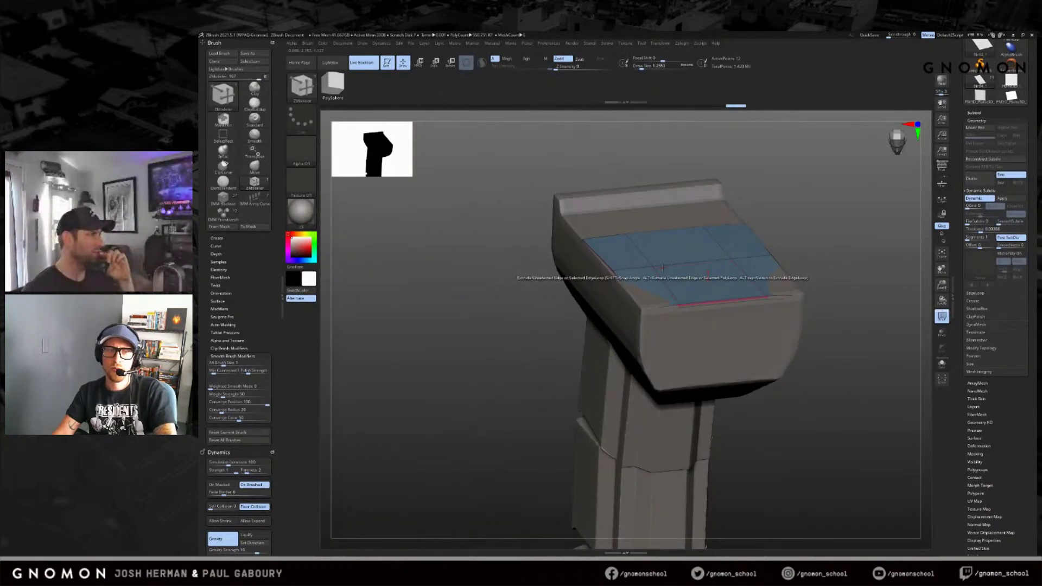
Step: Undo the panel's side and lower extrusions back to the single starting polygon
left_click(761, 237)
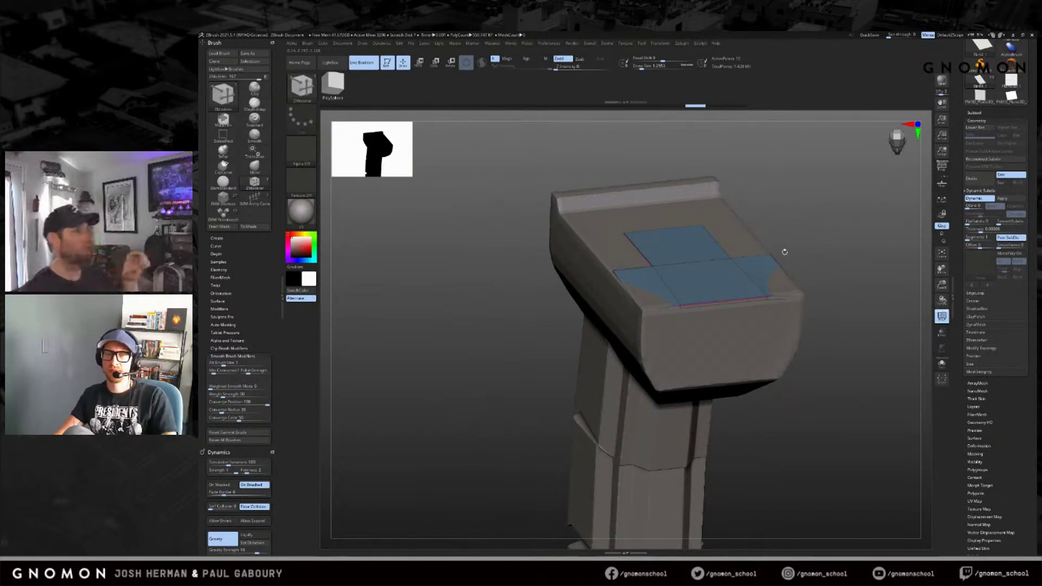
left_click_drag(787, 250, 611, 271)
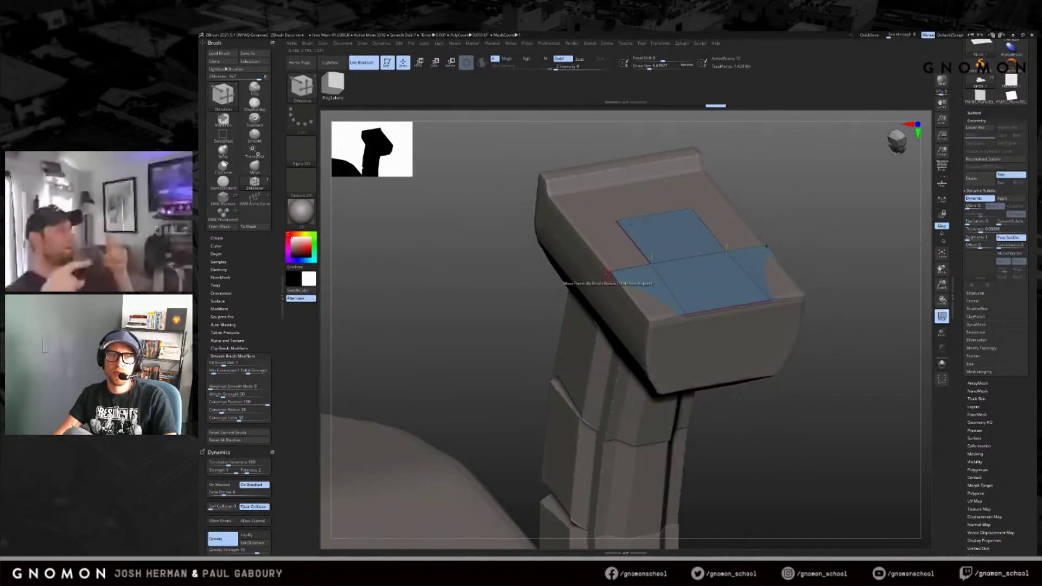
left_click_drag(639, 299, 652, 324)
right_click_drag(846, 264, 818, 272, "ctrl")
key("ctrl+z")
key("ctrl+z")
key("ctrl+z")
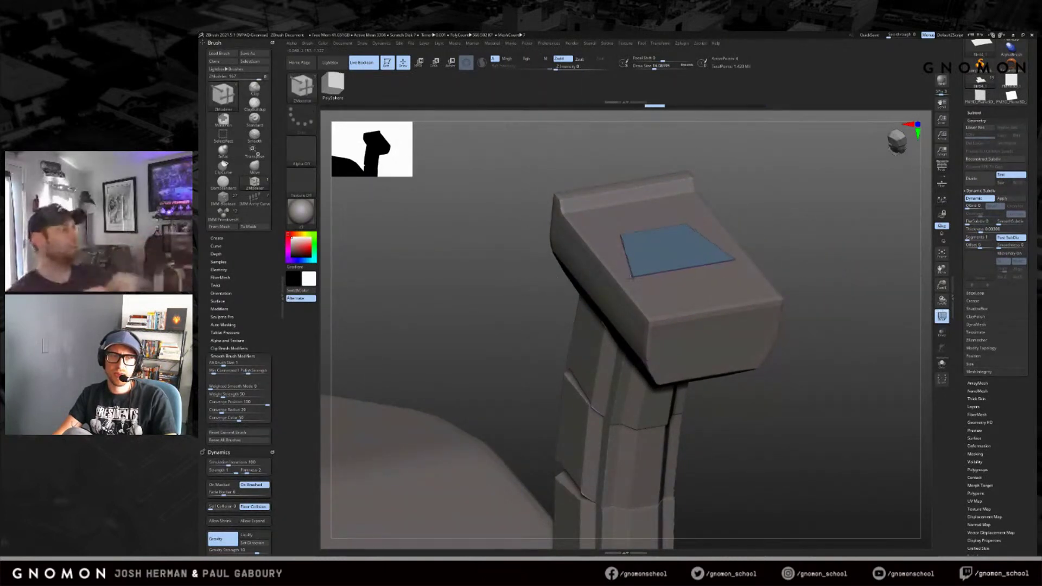
Step: Snap the polygon's corners to the block's side edges and extrude its lower edge down the face and over the block's end
left_click_drag(616, 284, 619, 282)
left_click_drag(621, 236, 583, 243)
left_click_drag(688, 270, 715, 308)
key("ctrl+z")
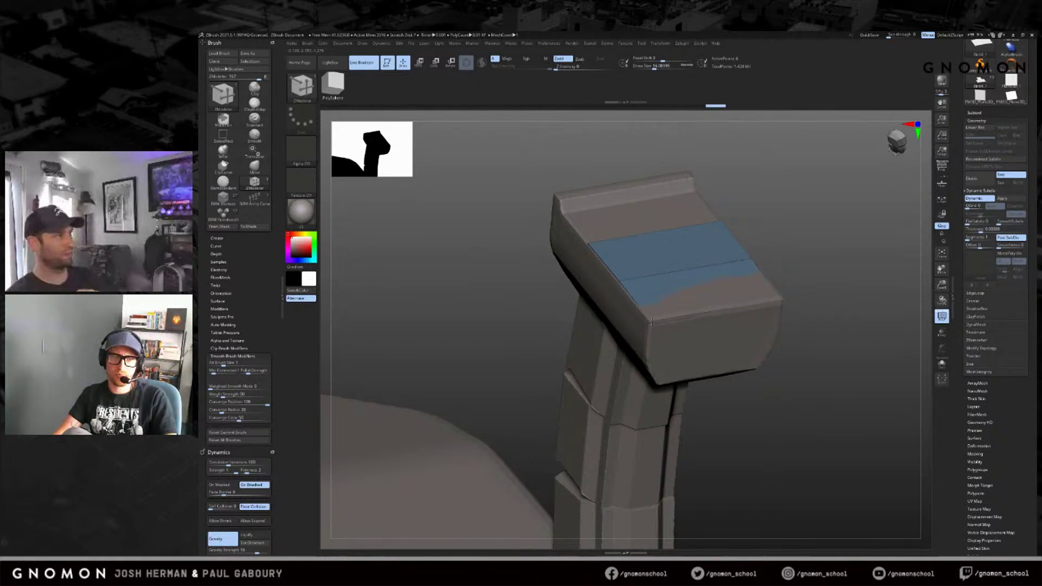
left_click_drag(823, 277, 746, 301, "shift")
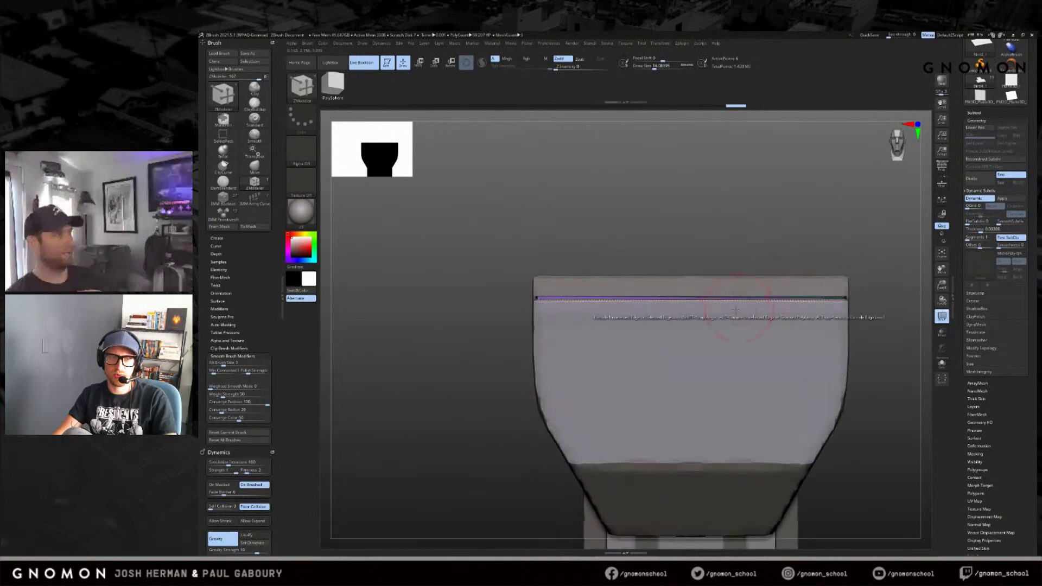
right_click_drag(739, 307, 823, 276)
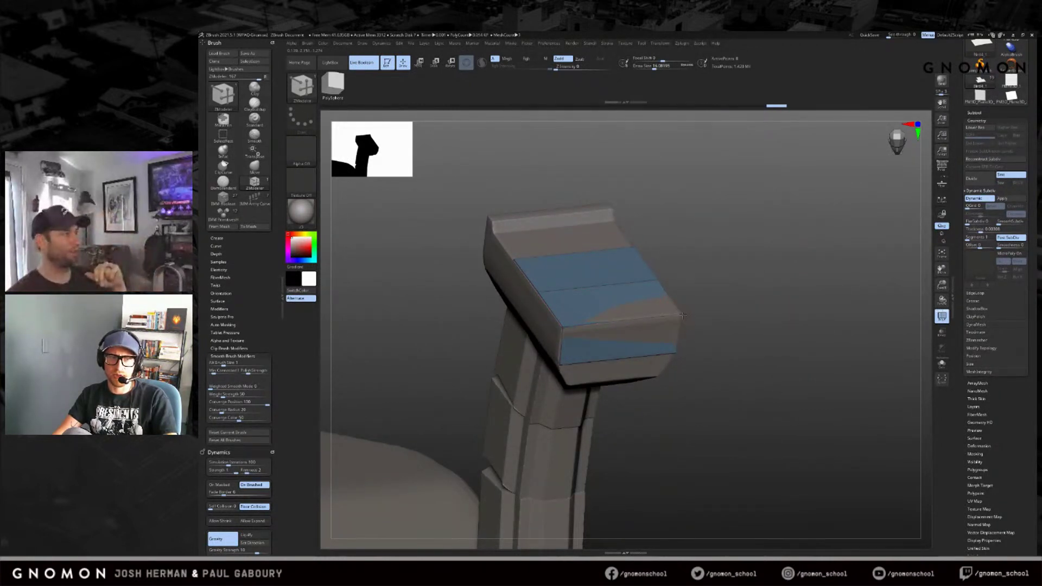
mouse_move(683, 315)
right_mouse_down()
mouse_move(651, 306)
mouse_move(678, 314)
right_mouse_up()
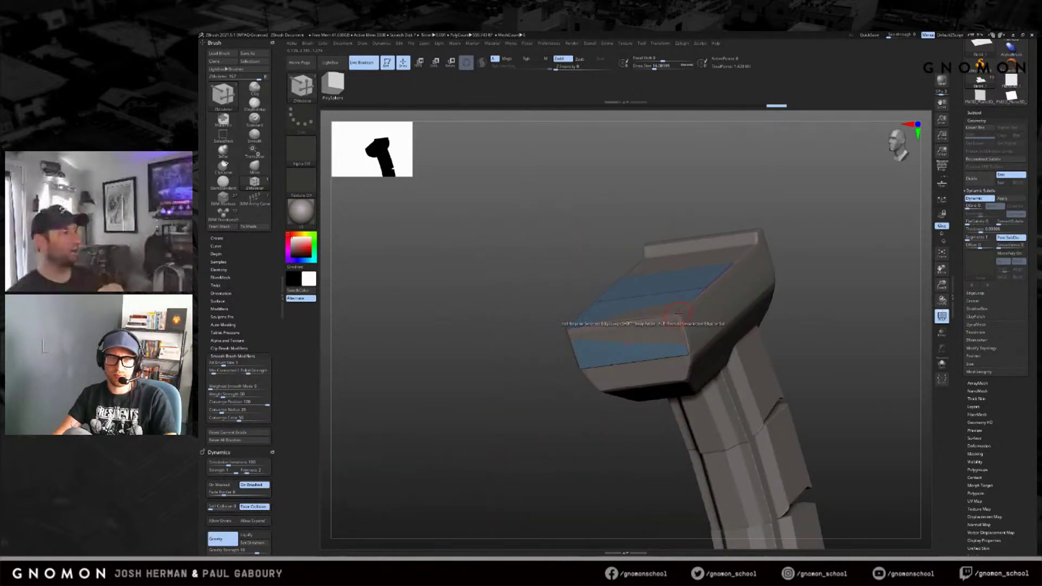
right_click_drag(790, 362, 607, 376)
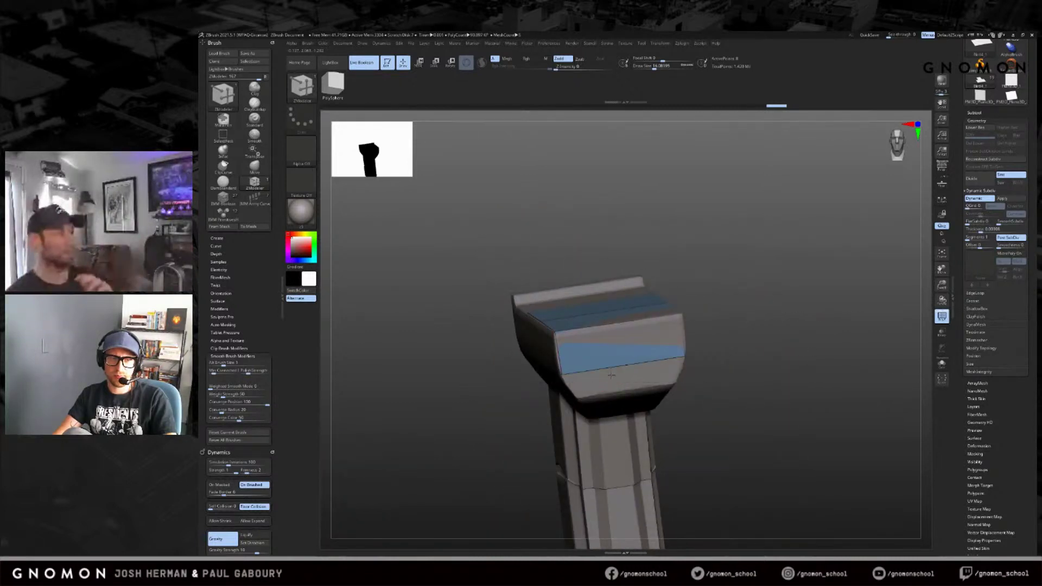
Step: Try a heavy Dynamic Subdivision thickness on the panel, view it in isolation and undo the thickness
left_click_drag(981, 230, 988, 230)
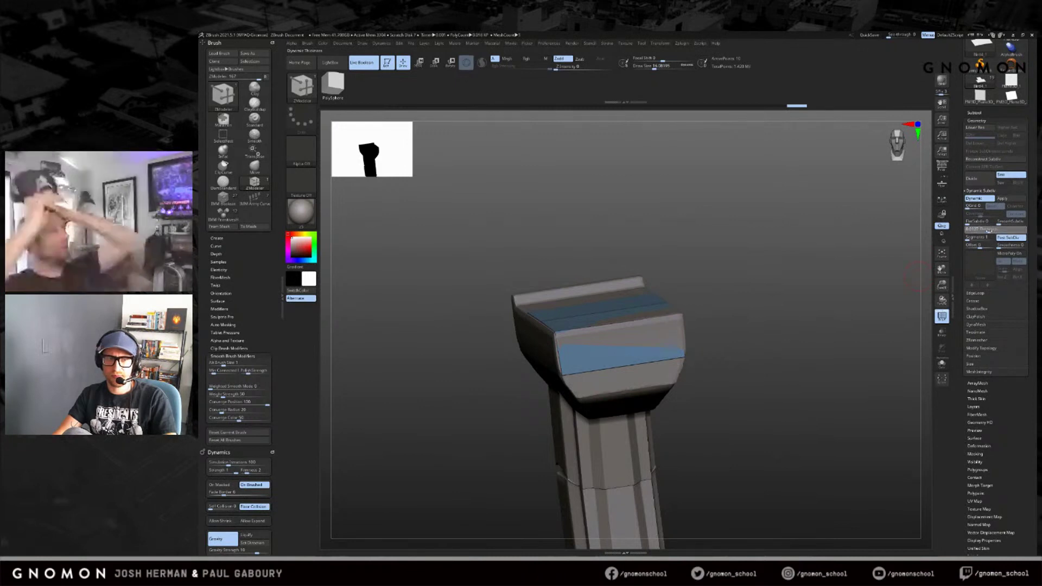
right_click_drag(917, 239, 892, 272)
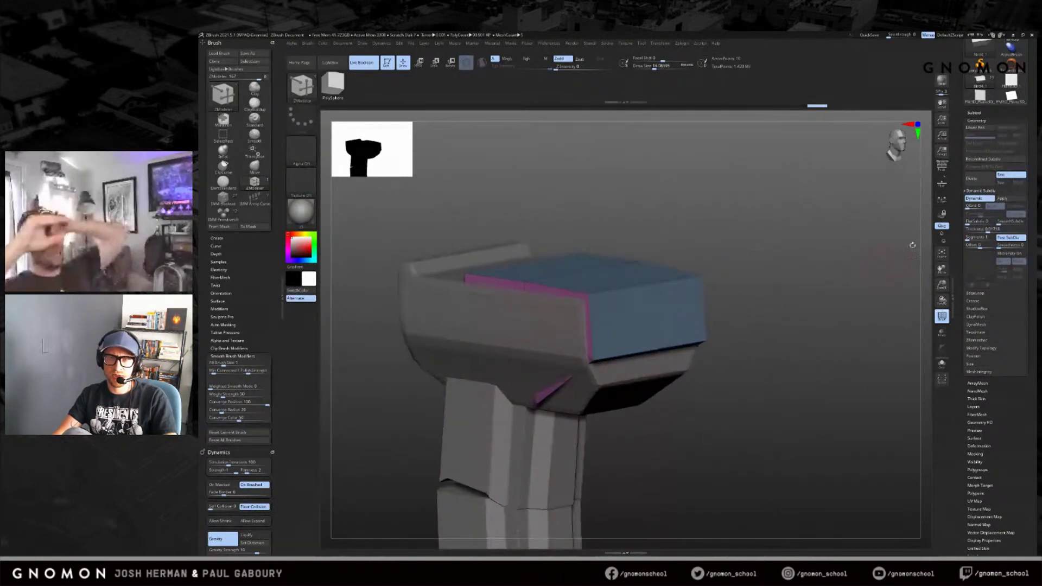
left_click(831, 279)
left_click_drag(803, 271, 833, 285)
key("ctrl+z")
key("ctrl+z")
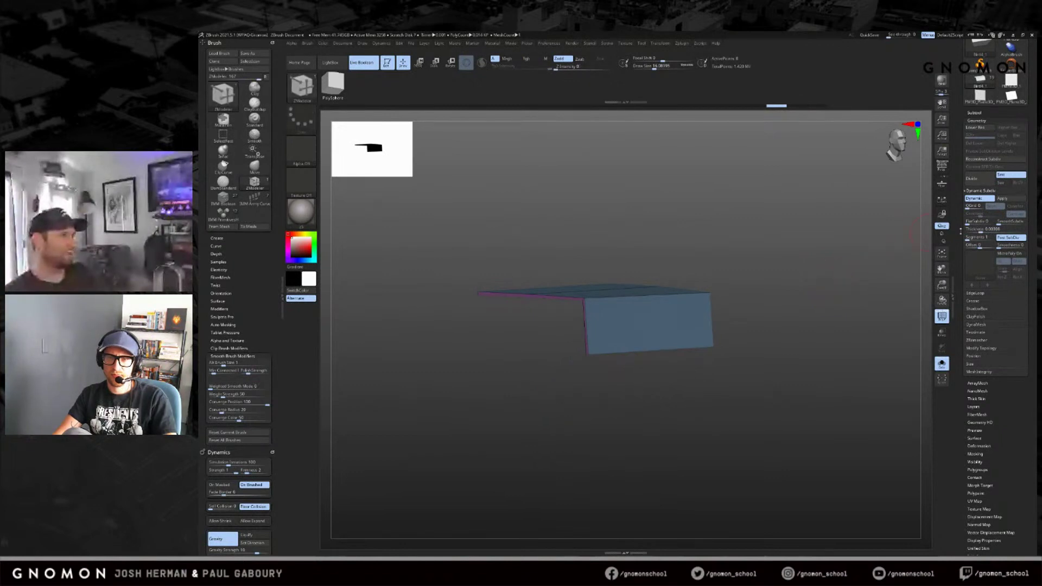
Step: Give the panel a thin Dynamic Subdivision thickness and show it together with the block again
left_click_drag(980, 231, 983, 231)
left_click(781, 263)
left_click_drag(781, 263, 767, 278)
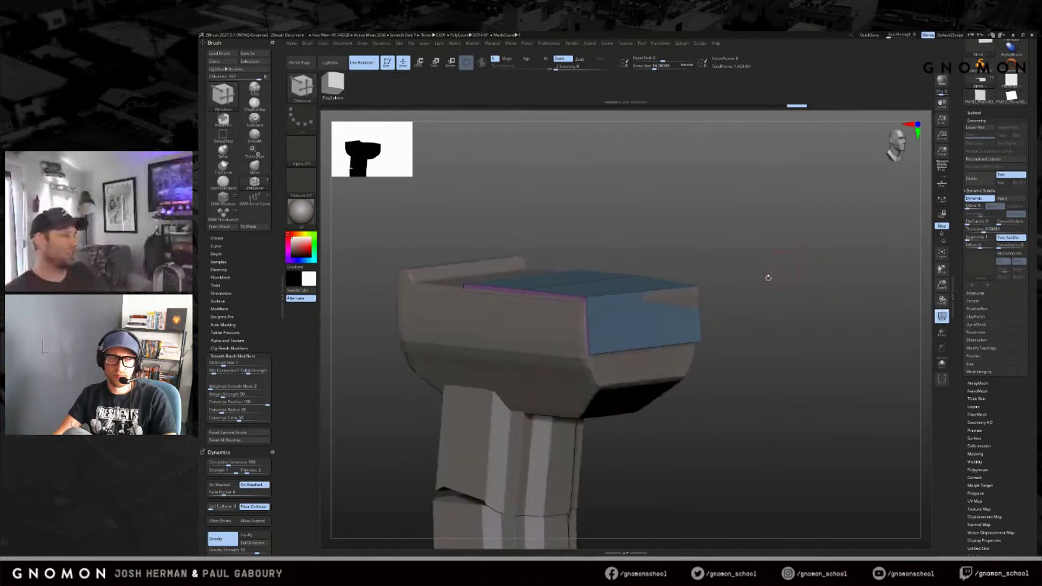
Step: Extrude the panel's edge down over the block's side face and undo the excess extrusion
left_click_drag(638, 349, 634, 385)
mouse_move(711, 372)
left_mouse_down()
mouse_move(597, 385)
mouse_move(700, 388)
left_mouse_up()
left_click_drag(562, 353, 497, 393)
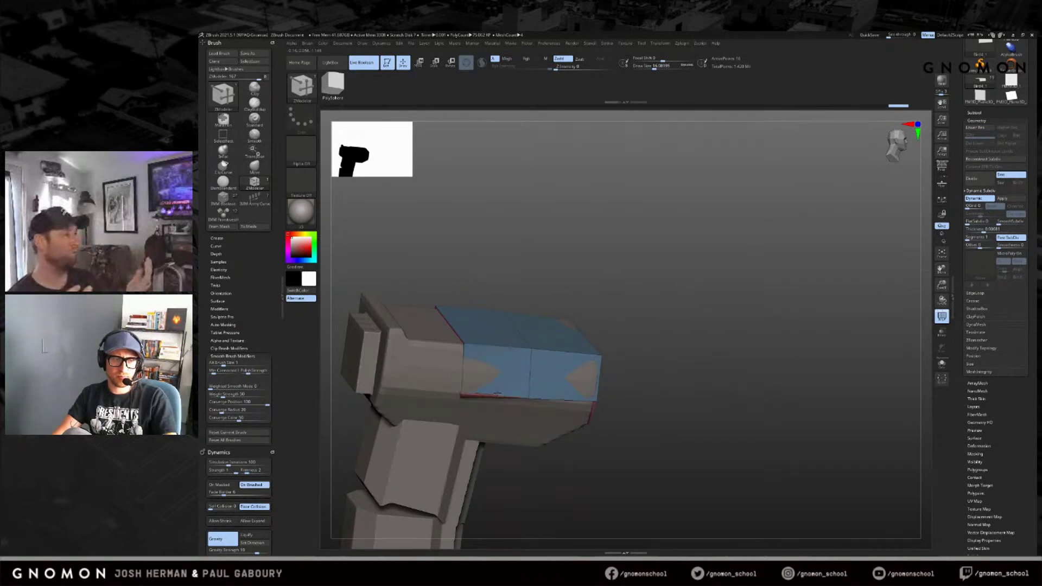
key("ctrl+z")
mouse_move(632, 378)
left_mouse_down()
mouse_move(665, 386)
mouse_move(791, 314)
mouse_move(743, 320)
left_mouse_up()
left_click(658, 384, "ctrl+shift")
key("ctrl+z")
Step: Extrude the panel's back edges across the side and top faces to the block's rim and up over the rim
left_click(660, 371)
left_click_drag(559, 353, 509, 350)
left_click_drag(579, 311, 540, 324)
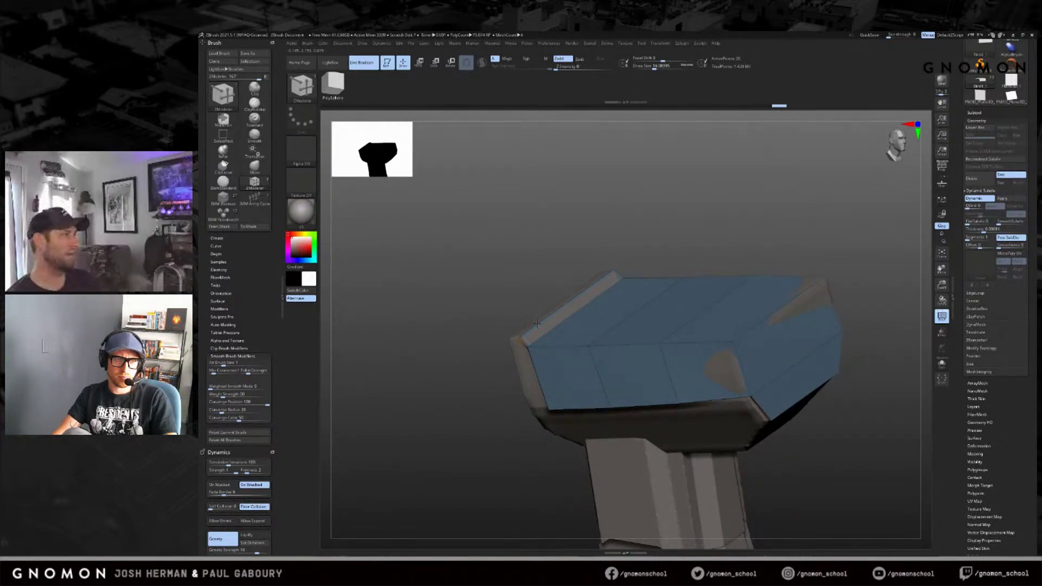
right_click_drag(519, 319, 548, 317)
left_click_drag(534, 316, 522, 313)
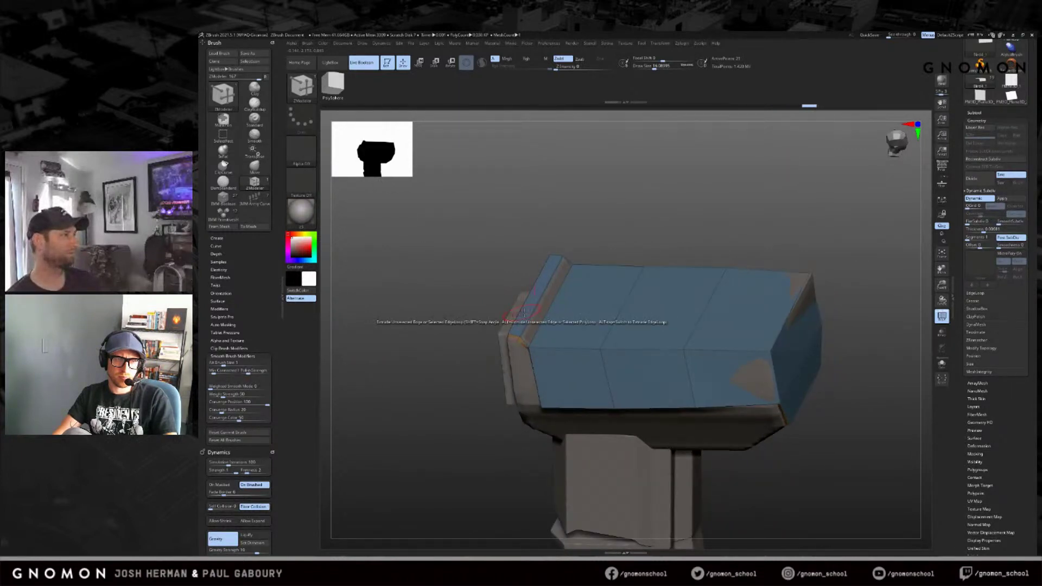
Step: Extrude the panel's side edge across to the block's rim, undo the stray corner extrusion and isolate the panel
right_click_drag(537, 320, 578, 321)
left_click_drag(492, 317, 491, 316)
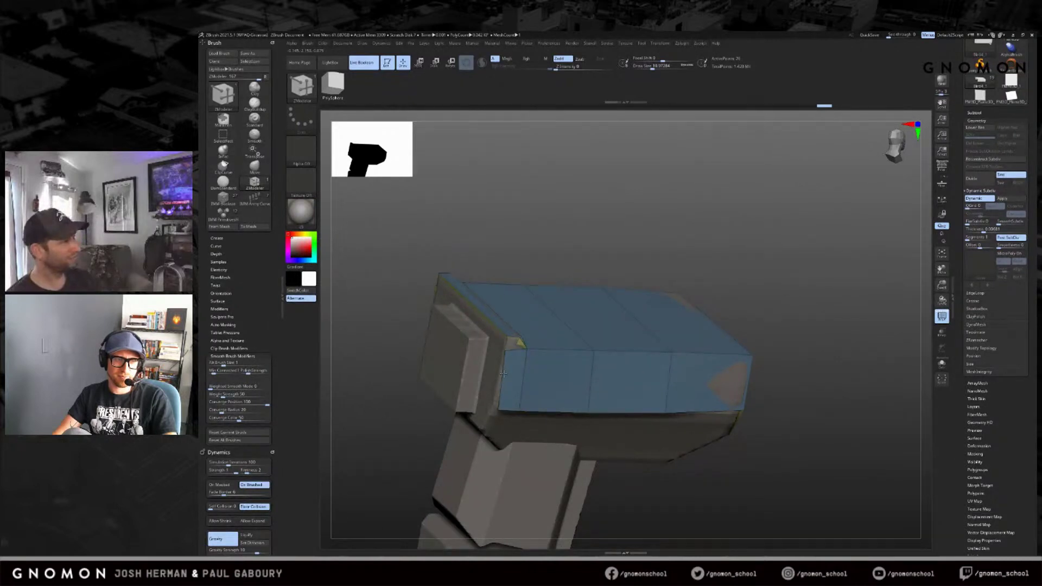
right_click_drag(504, 372, 455, 387, "ctrl")
key("ctrl+z")
right_click_drag(350, 322, 395, 315)
right_click_drag(523, 386, 613, 320, "alt")
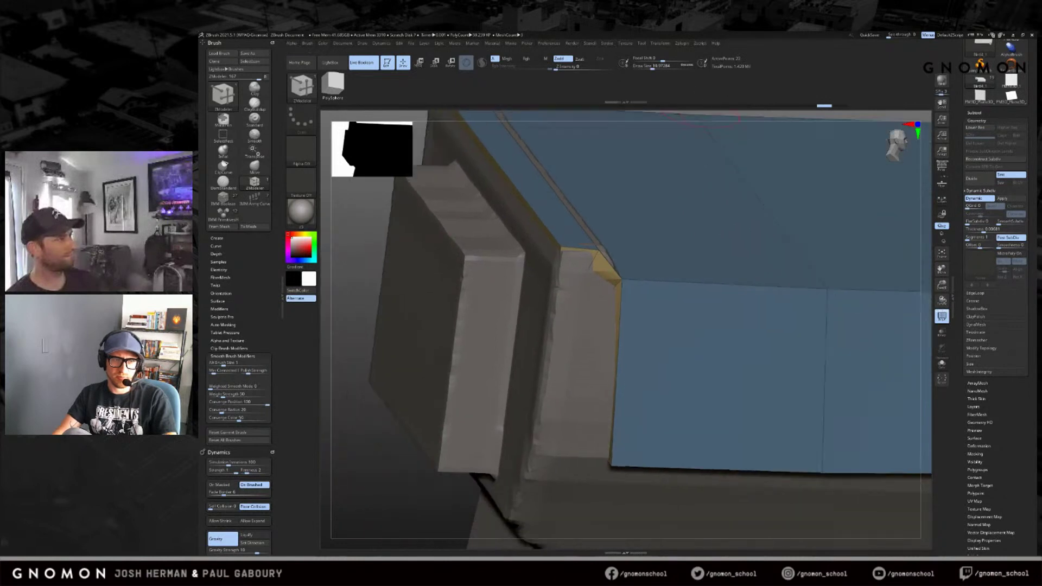
left_click_drag(614, 329, 516, 455)
left_click_drag(582, 285, 559, 258)
key("ctrl+z")
left_click(942, 364)
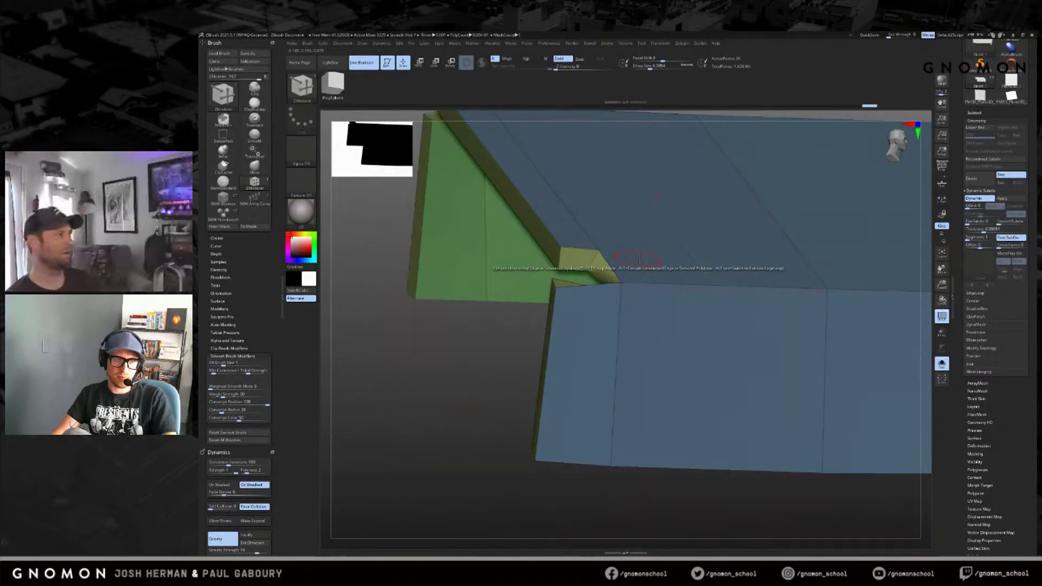
Step: Extrude the open corner edge outward and weld the new face to the end of the raised rim strip
left_click_drag(520, 326, 472, 320)
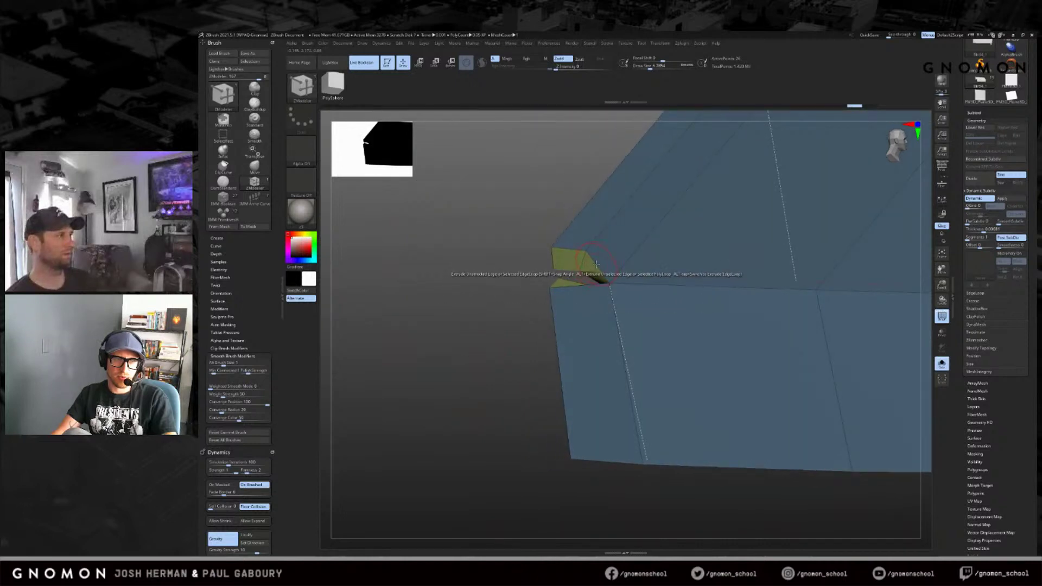
left_click_drag(596, 260, 527, 250)
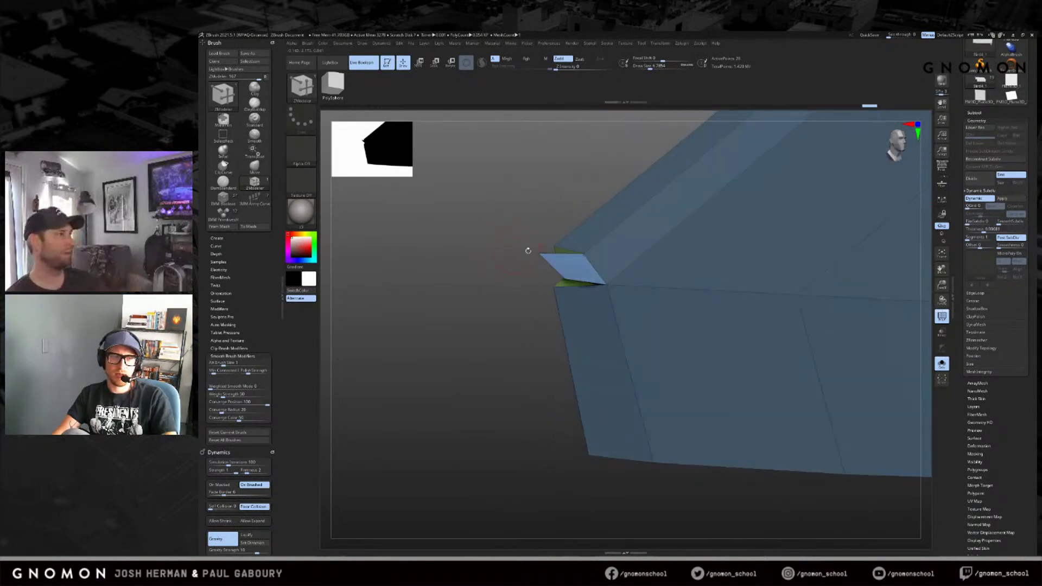
left_click(556, 247)
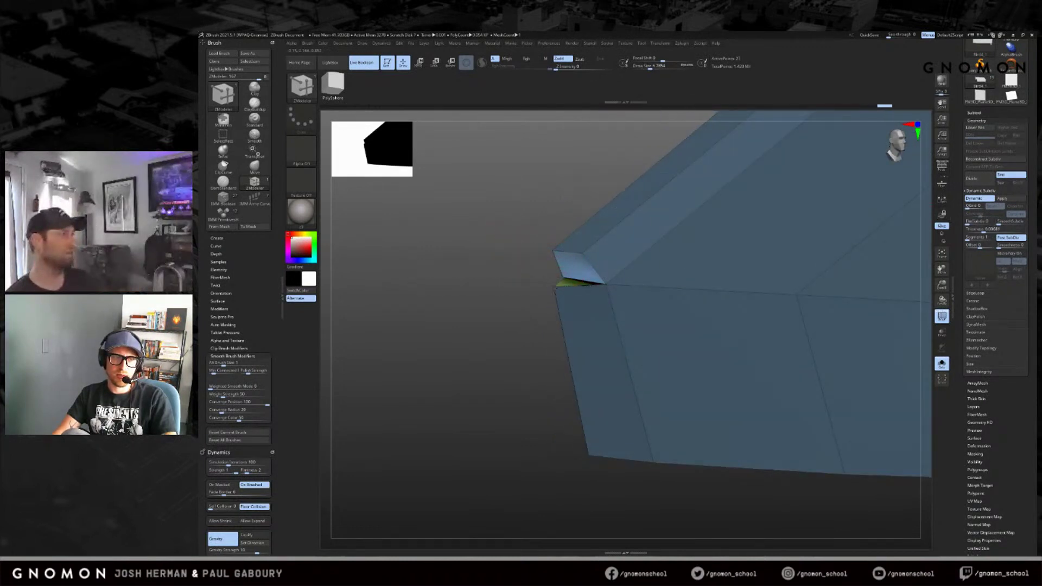
mouse_move(538, 291)
left_mouse_down()
mouse_move(563, 285)
mouse_move(550, 283)
left_mouse_up()
key("ctrl+z")
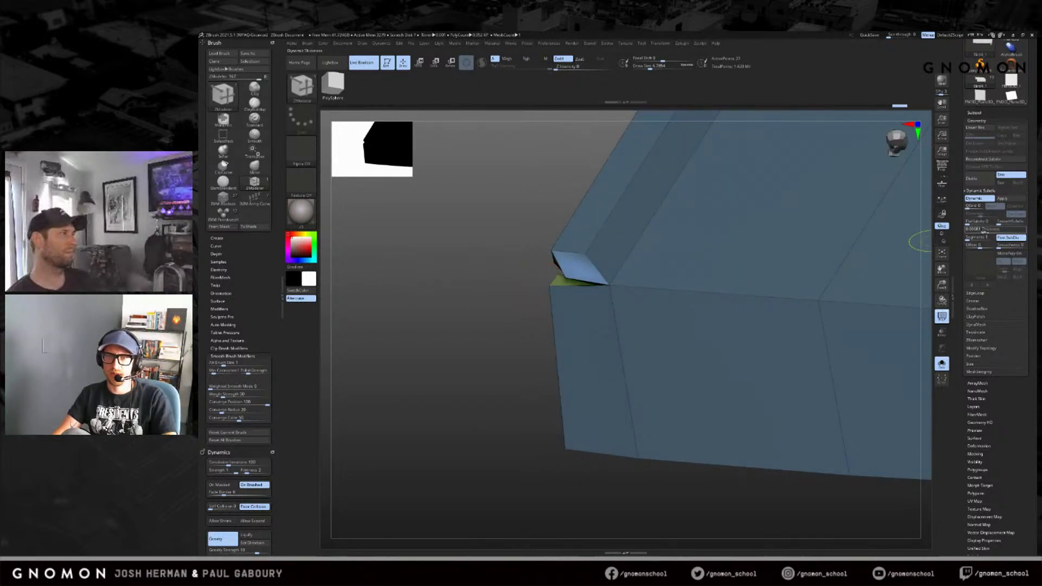
Step: Remove the panel's Dynamic Subdivision thickness and adjust the corner points to close the gap between the rim strip and side face
left_click_drag(983, 232, 967, 232)
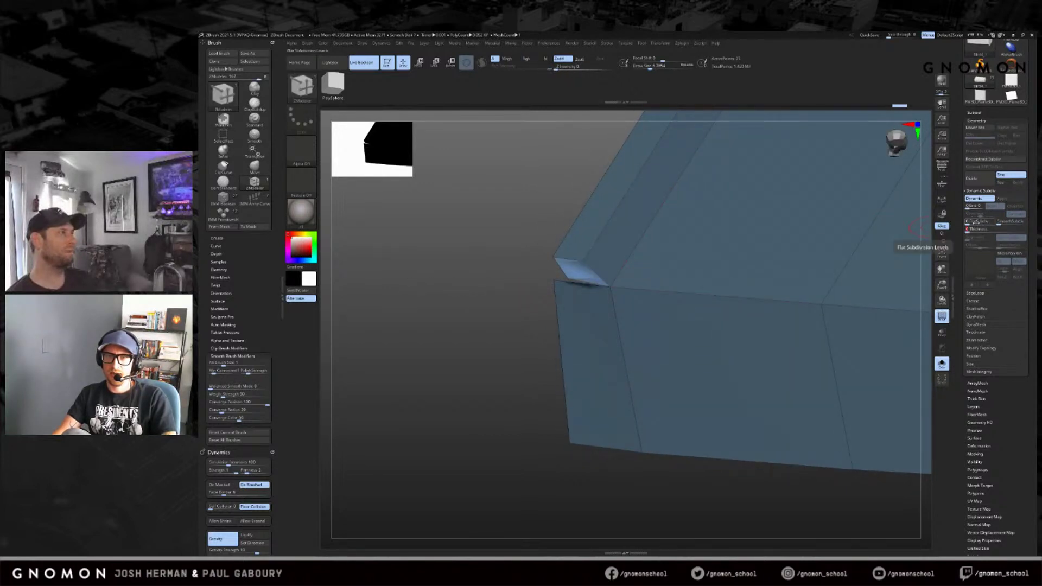
mouse_move(529, 296)
left_mouse_down()
mouse_move(483, 296)
mouse_move(514, 294)
left_mouse_up()
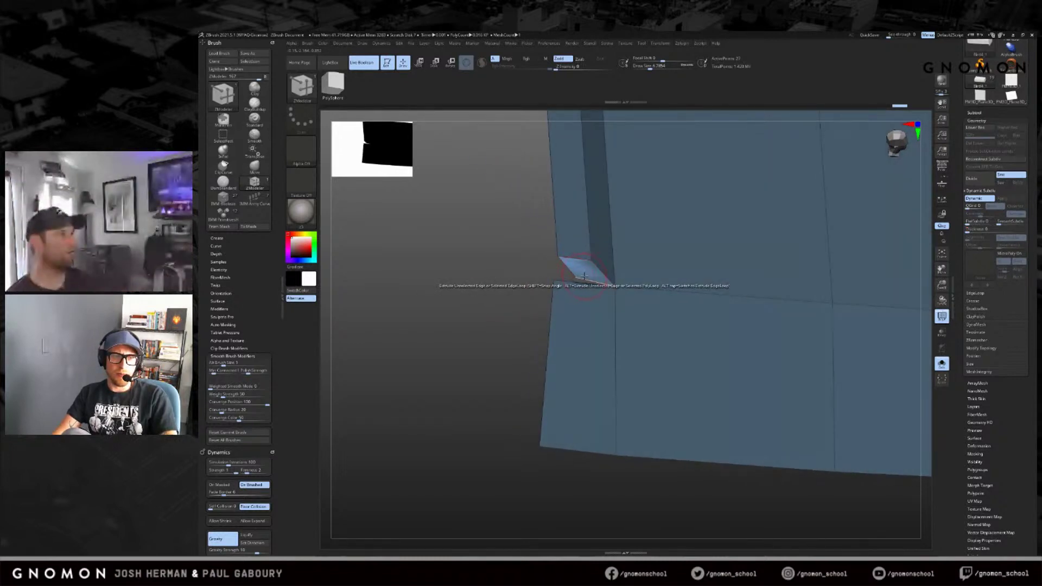
left_click_drag(537, 298, 508, 303)
left_click_drag(644, 455, 592, 402)
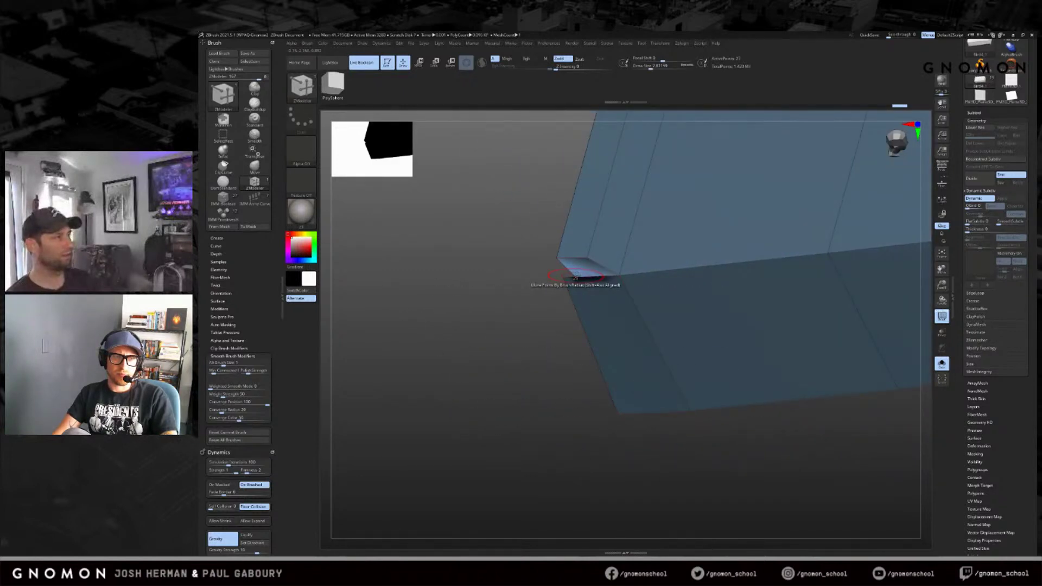
left_click_drag(581, 317, 599, 326)
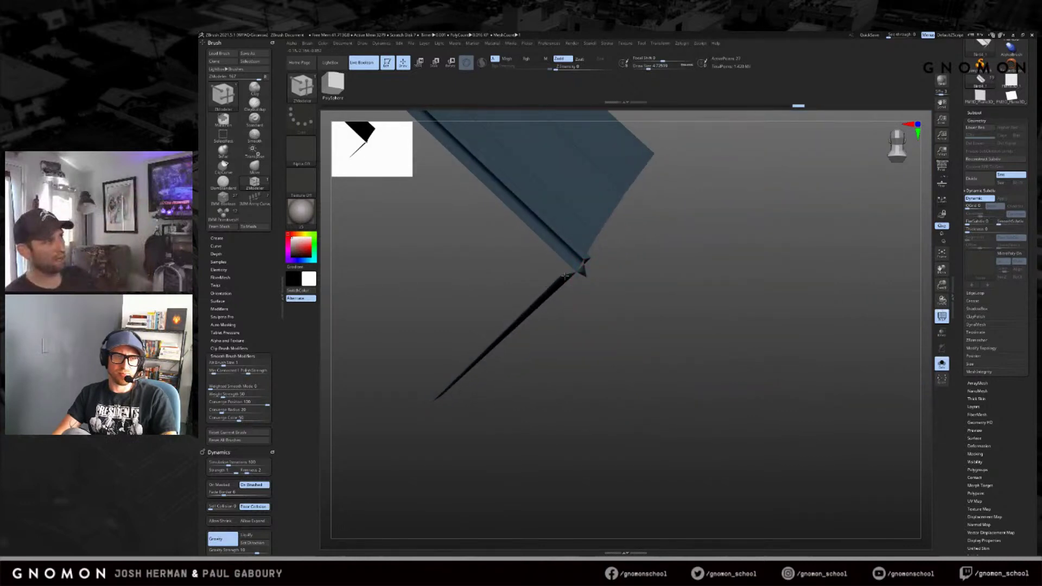
mouse_move(559, 290)
left_mouse_down()
mouse_move(617, 364)
mouse_move(546, 349)
mouse_move(526, 359)
mouse_move(562, 291)
left_mouse_up()
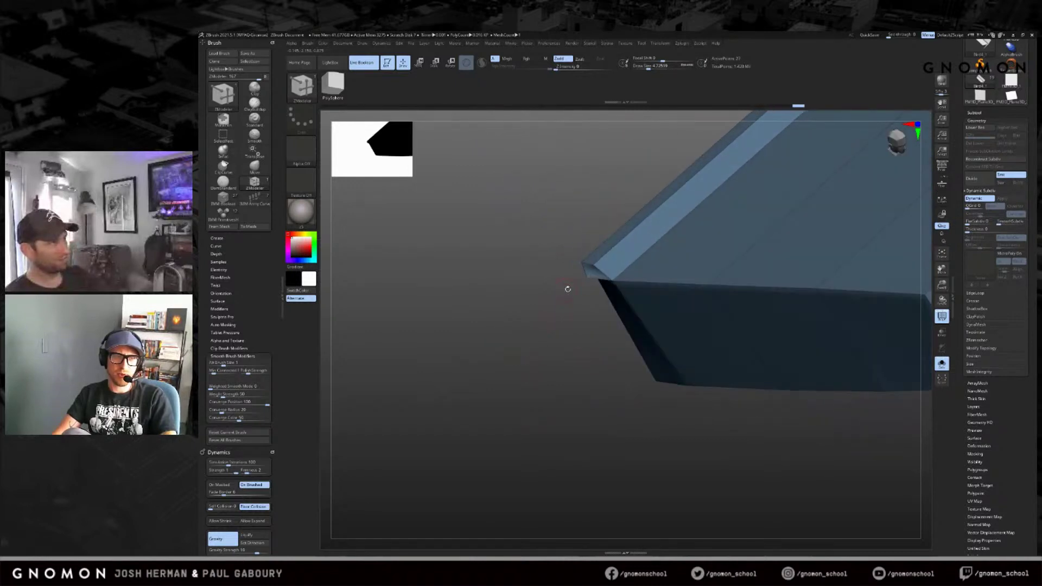
key("bracketright")
key("bracketright")
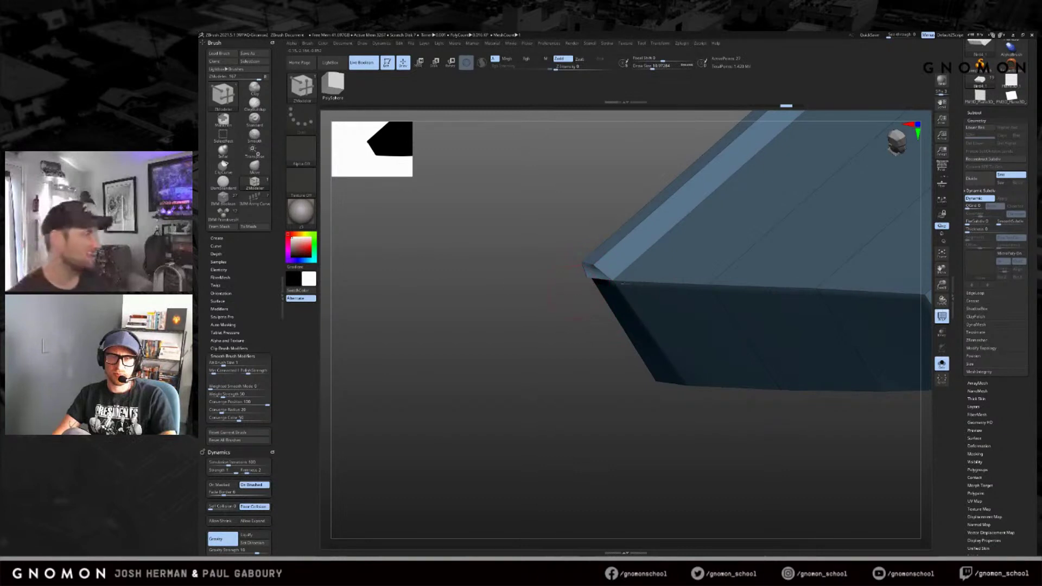
Step: Give the panel a thin Dynamic Subdivision thickness again and undo the extra extrusions hanging from its far end
left_click_drag(976, 229, 980, 229)
left_click_drag(808, 445, 728, 472)
left_click_drag(749, 355, 644, 328)
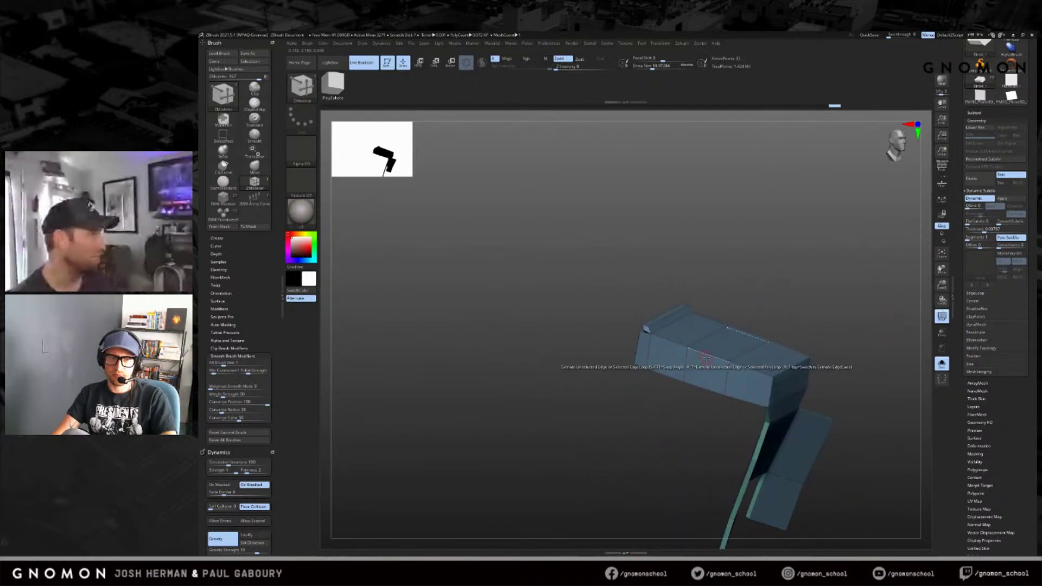
left_click_drag(826, 309, 882, 281)
key("ctrl+z")
key("ctrl+z")
key("ctrl+z")
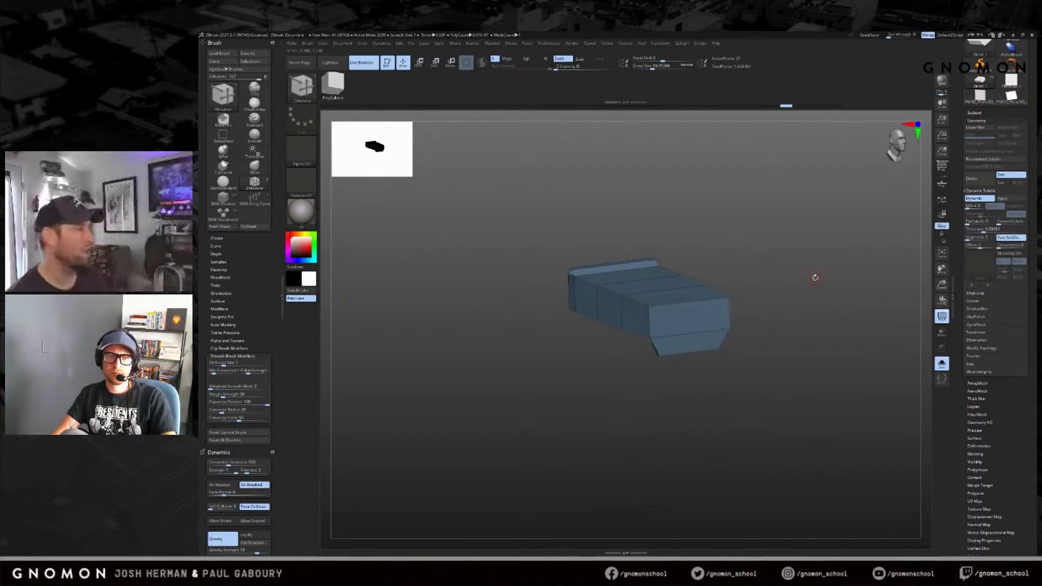
key("ctrl+z")
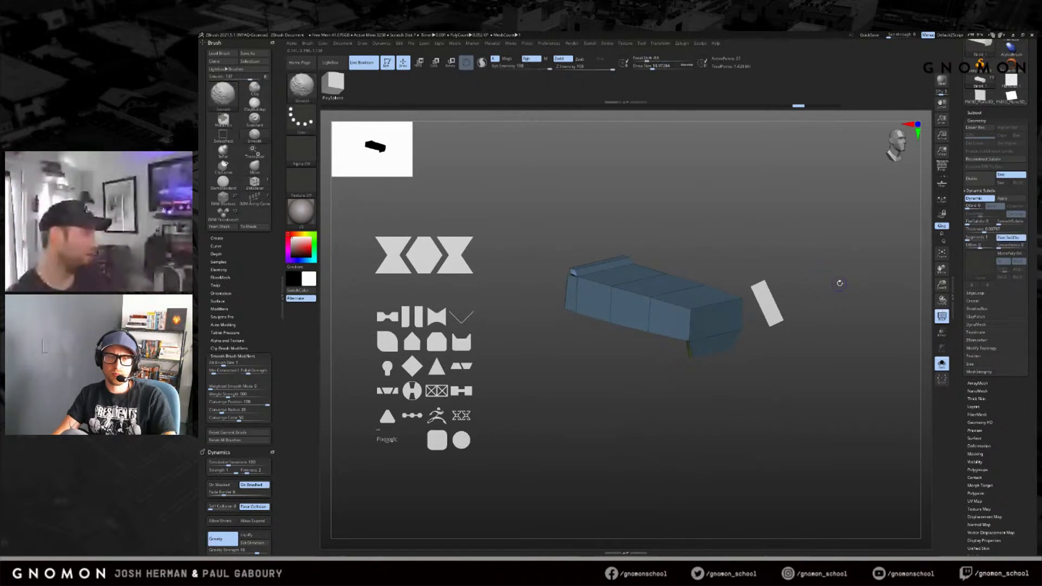
left_click_drag(840, 286, 865, 340)
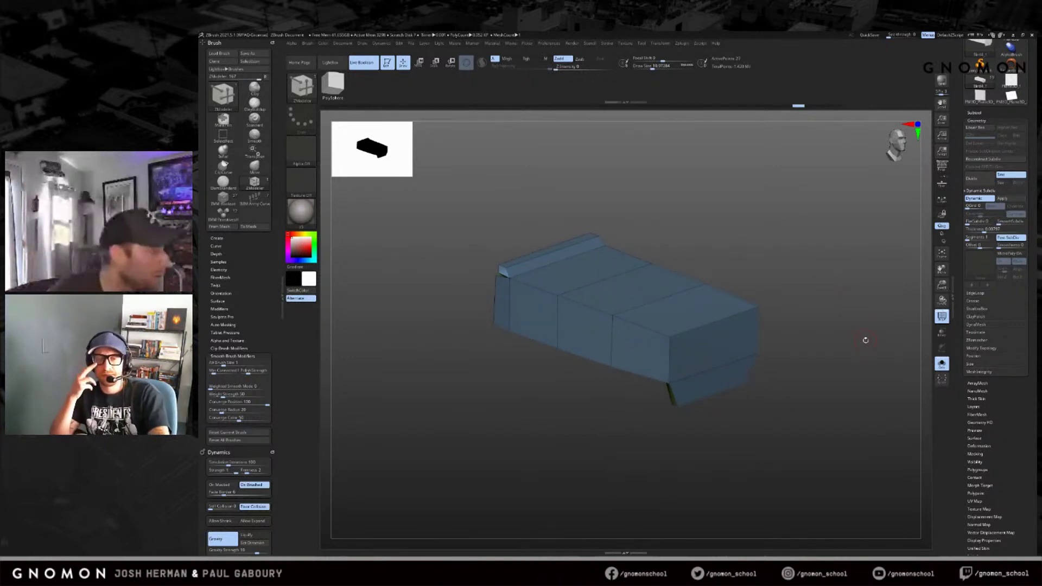
left_click_drag(865, 340, 847, 269)
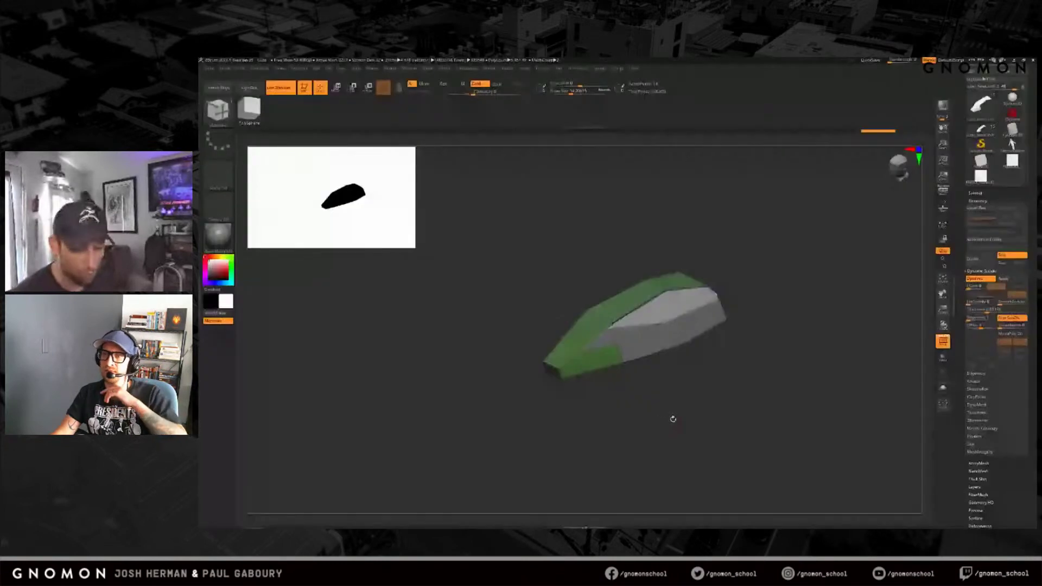
Step: Select the green panel's subtool on the second model and delete it
left_click(975, 192)
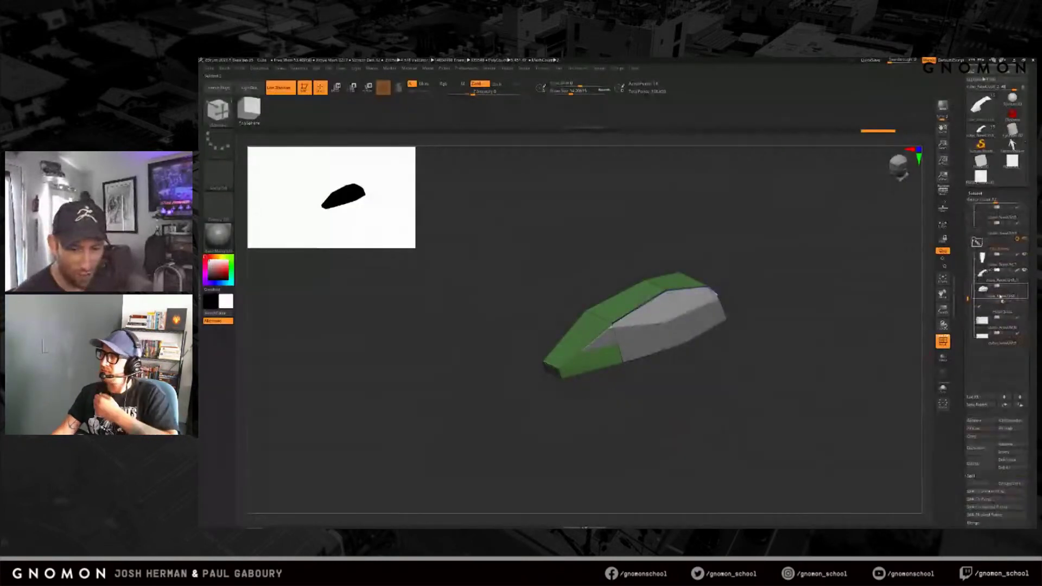
left_click(1000, 296)
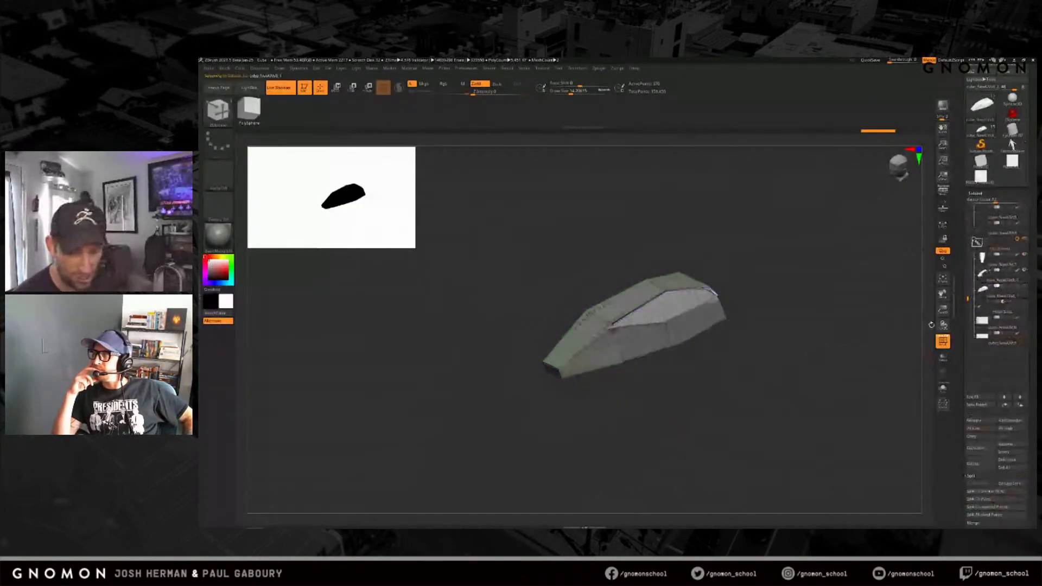
key("space")
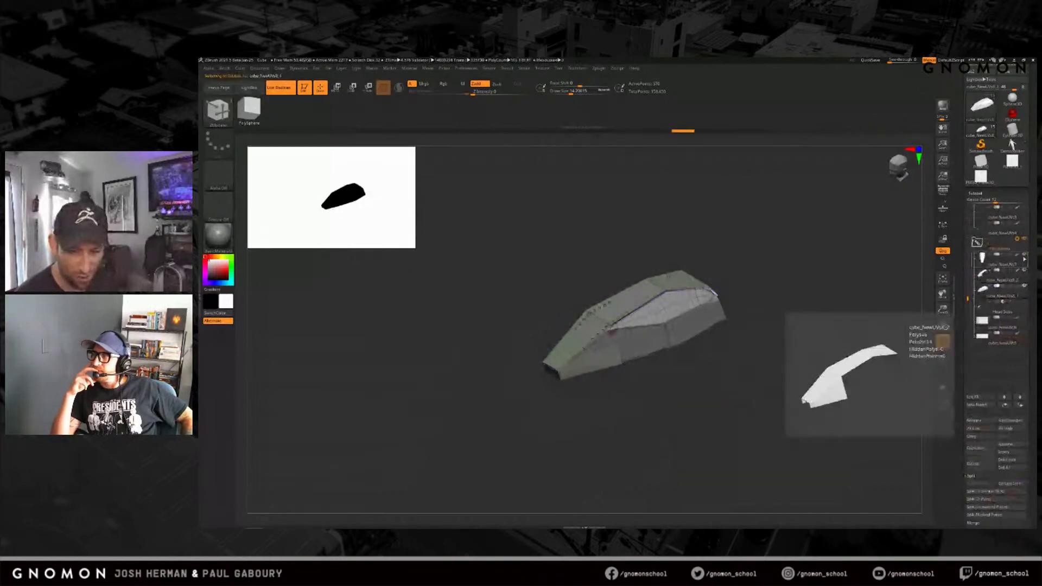
mouse_move(1024, 272)
left_click(983, 280)
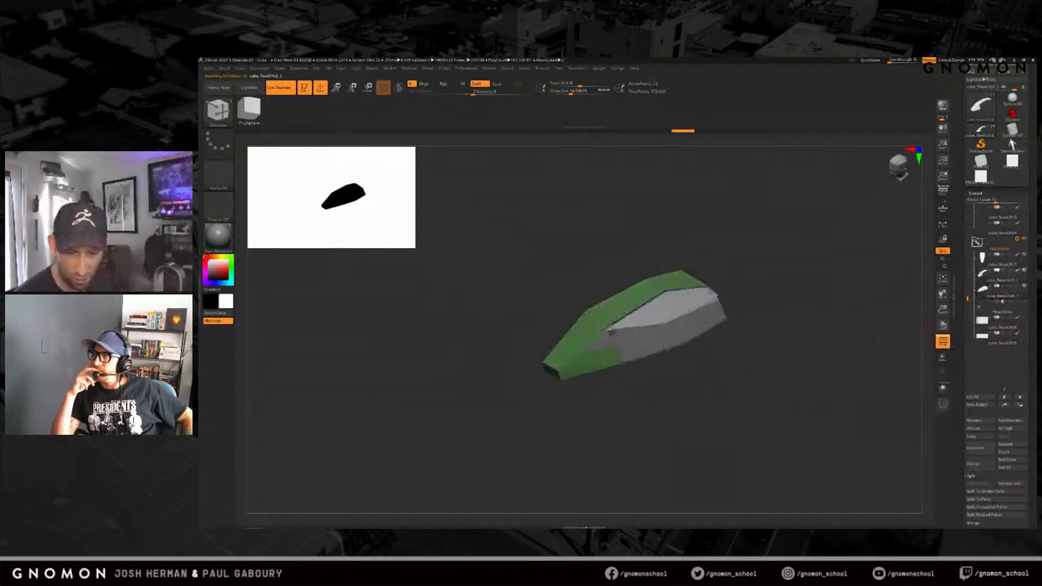
left_click(979, 465)
left_click(979, 466)
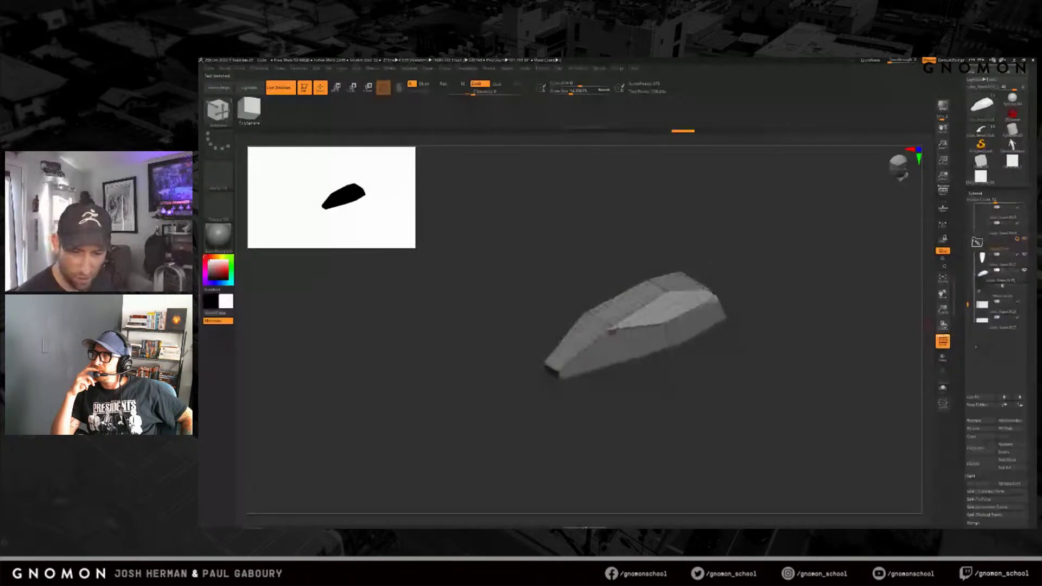
Step: Duplicate the remaining head block subtool and replace the copy with a cube primitive from the Gizmo's primitive types
left_click(612, 331, "alt")
right_click_drag(748, 428, 774, 442, "shift")
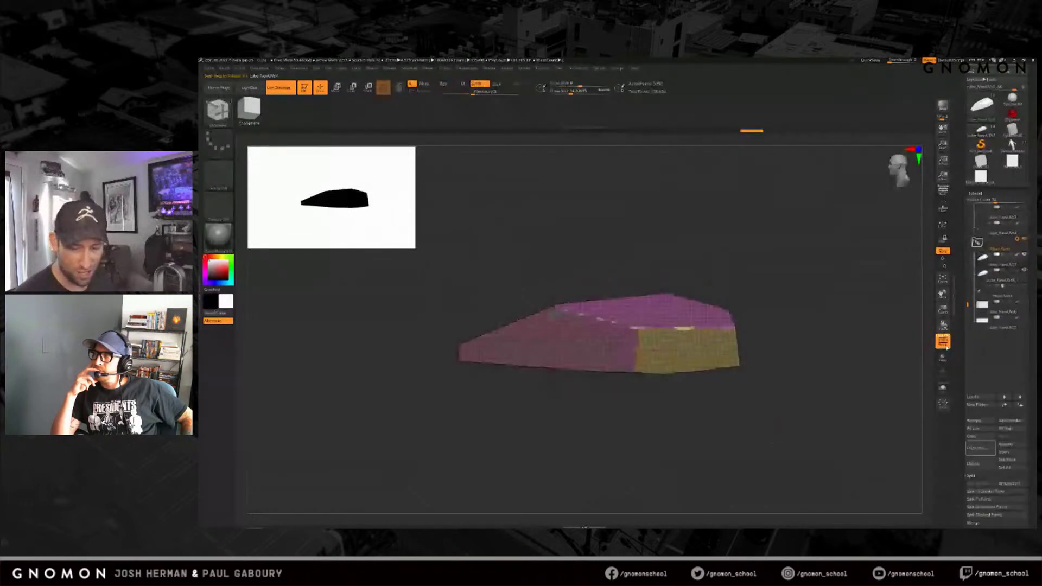
key("w")
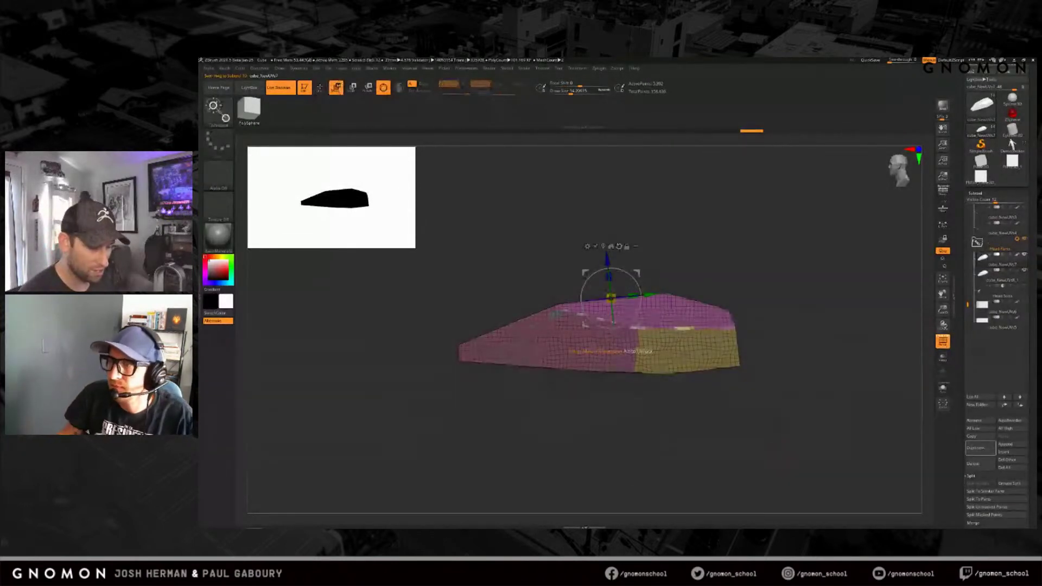
left_click(602, 246)
left_click(607, 280)
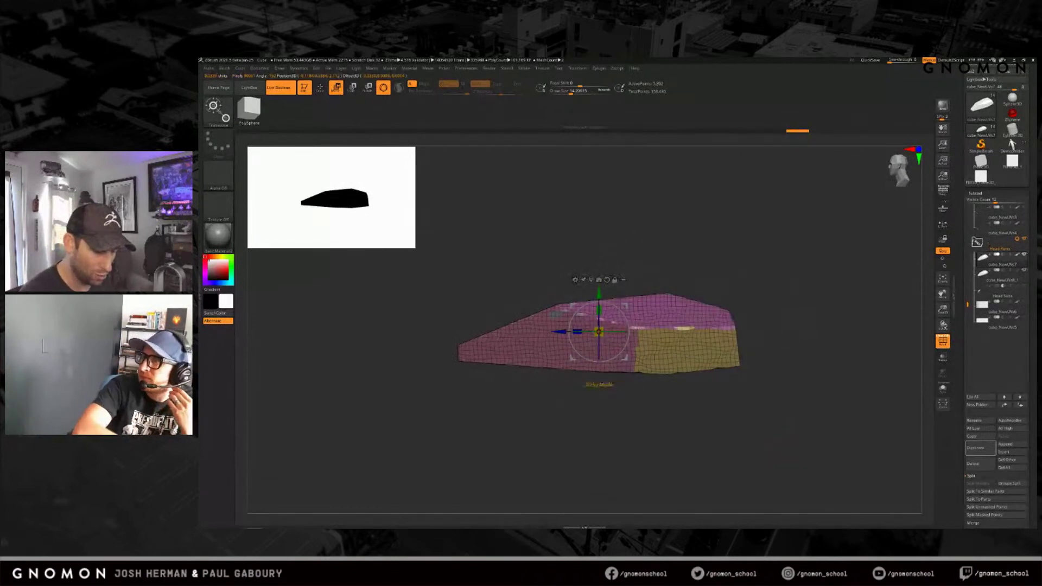
left_click(575, 279)
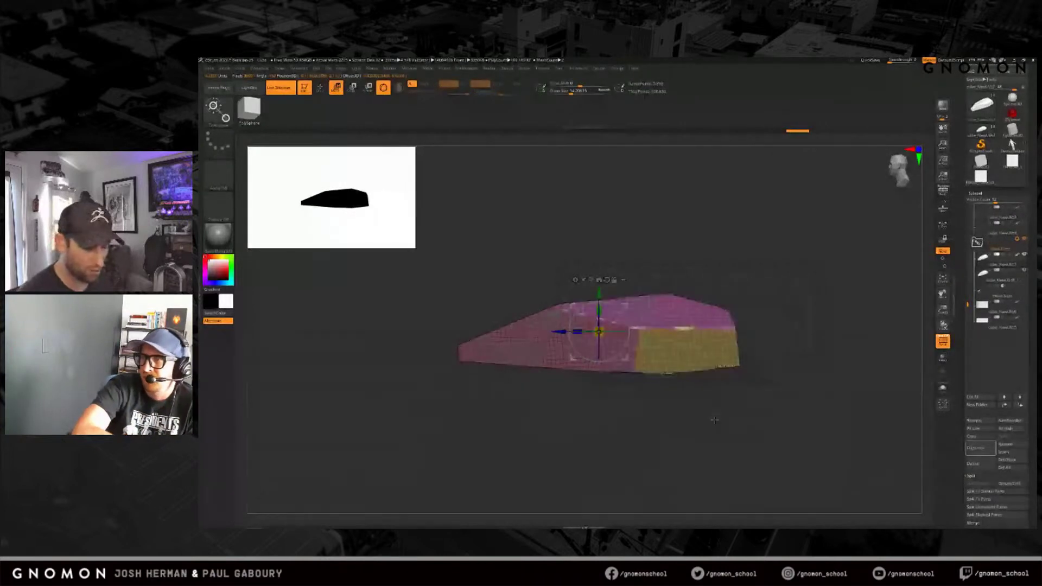
left_click(576, 280)
left_click(639, 282)
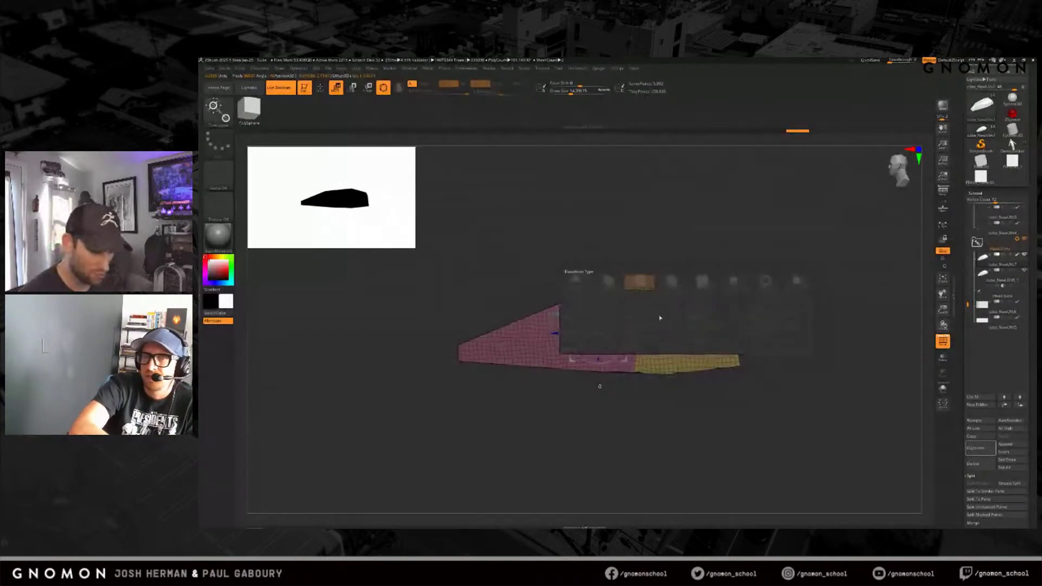
left_click_drag(708, 412, 746, 426)
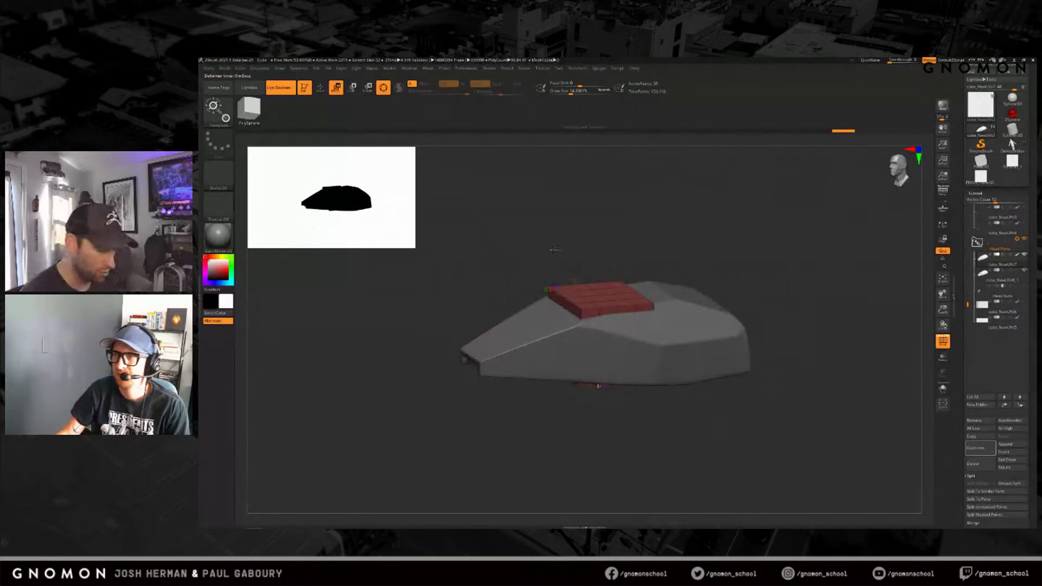
Step: Make the head block transparent in side view and position the cube over its middle section
left_click_drag(533, 286, 699, 423)
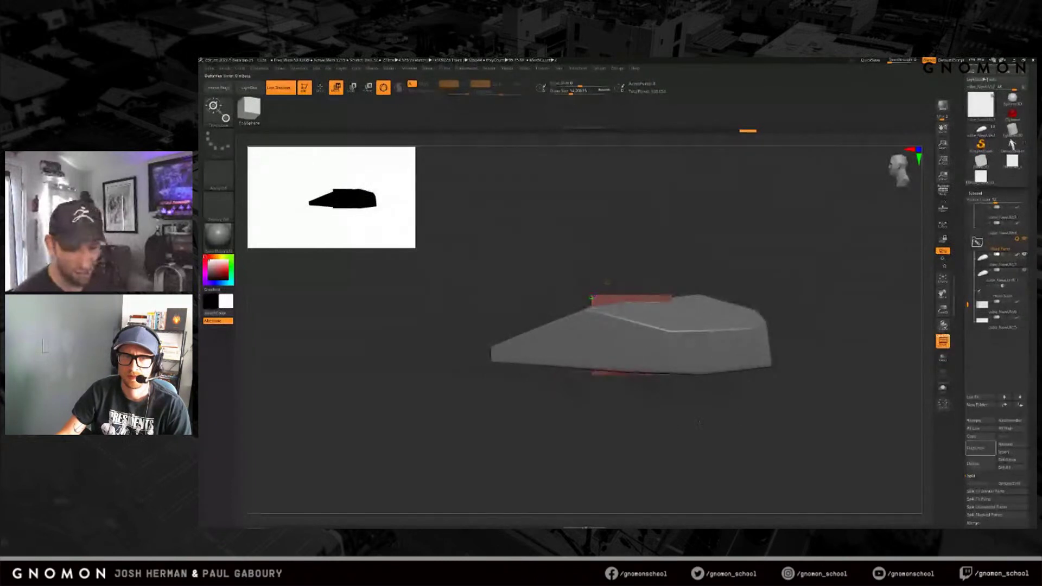
left_click(943, 357)
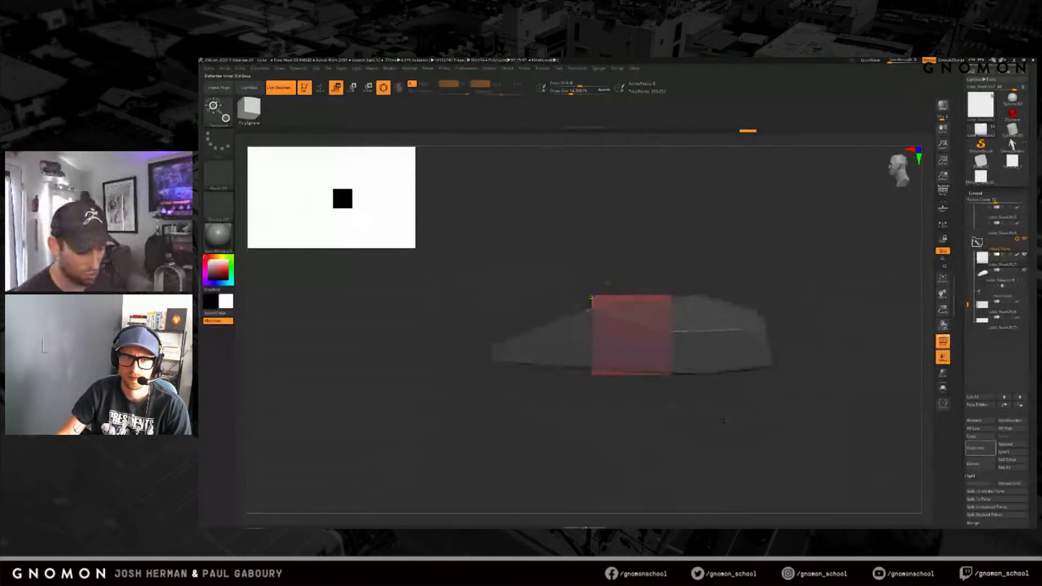
left_click_drag(598, 422, 599, 458, "alt")
key("w")
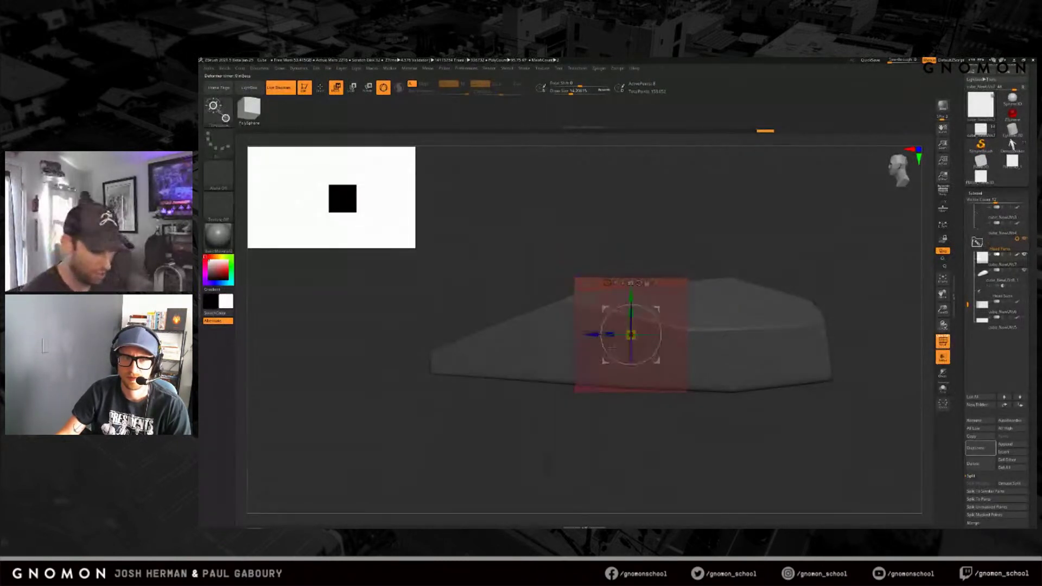
left_click_drag(594, 335, 591, 334)
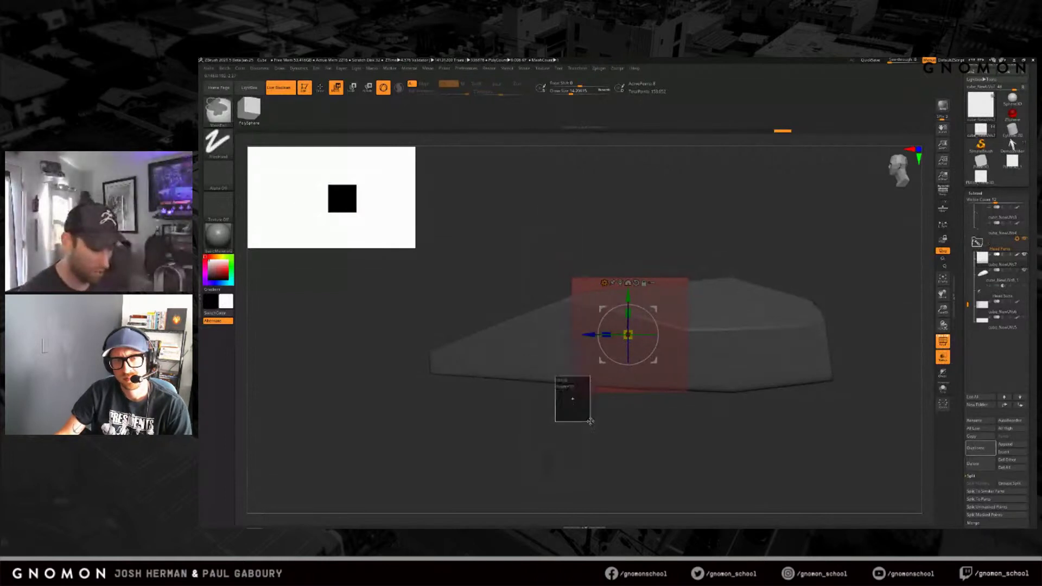
left_click_drag(628, 296, 628, 313)
Step: Mask parts of the cube and stretch the unmasked points to follow the block's sloping top profile, then open LightBox
left_click_drag(698, 435, 682, 275, "ctrl")
mouse_move(589, 352)
left_mouse_down()
mouse_move(635, 354)
mouse_move(626, 355)
left_mouse_up()
mouse_move(670, 437)
left_mouse_down("alt")
mouse_move(622, 431)
mouse_move(682, 460)
left_mouse_up("alt")
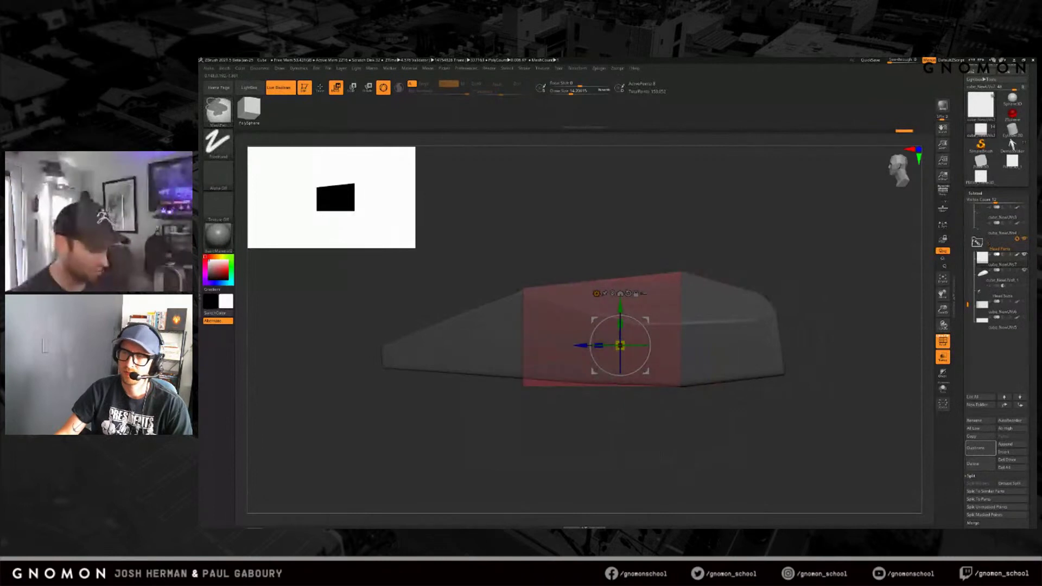
left_click(663, 455, "ctrl")
key("comma")
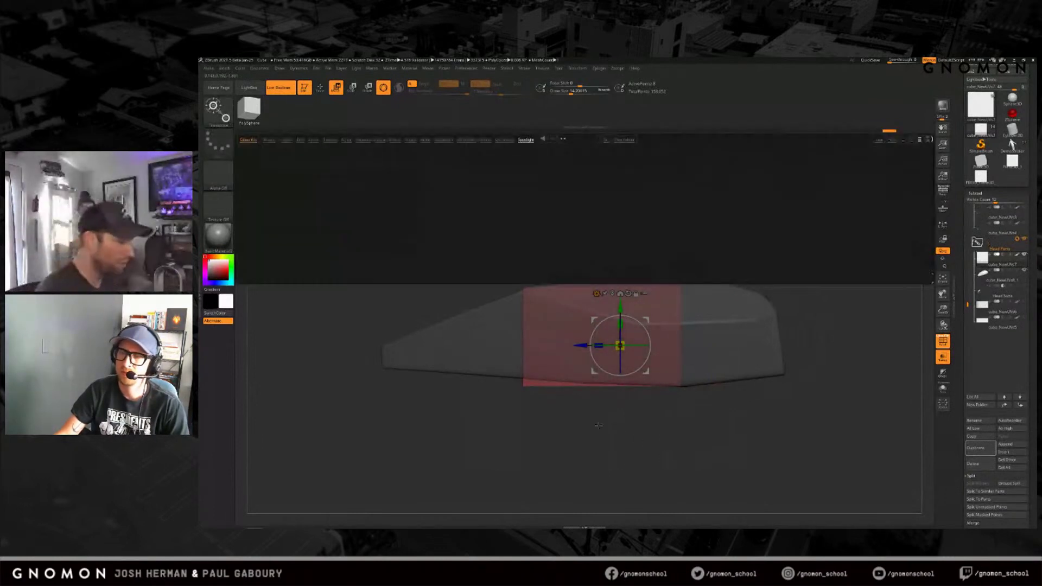
Step: Load a sphere from LightBox and try out rectangular masks on its surface
left_click(300, 140)
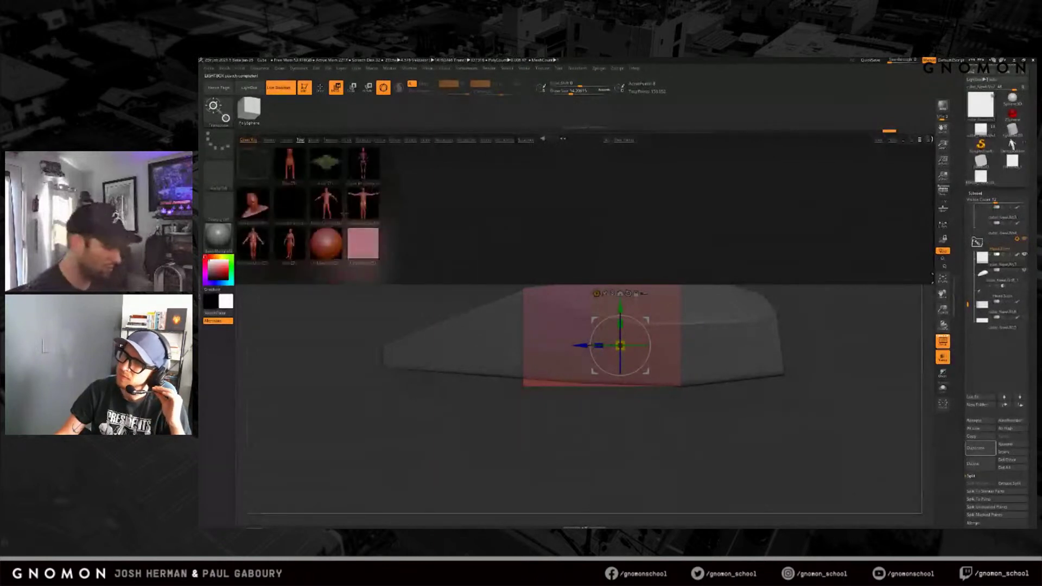
double_click(326, 243)
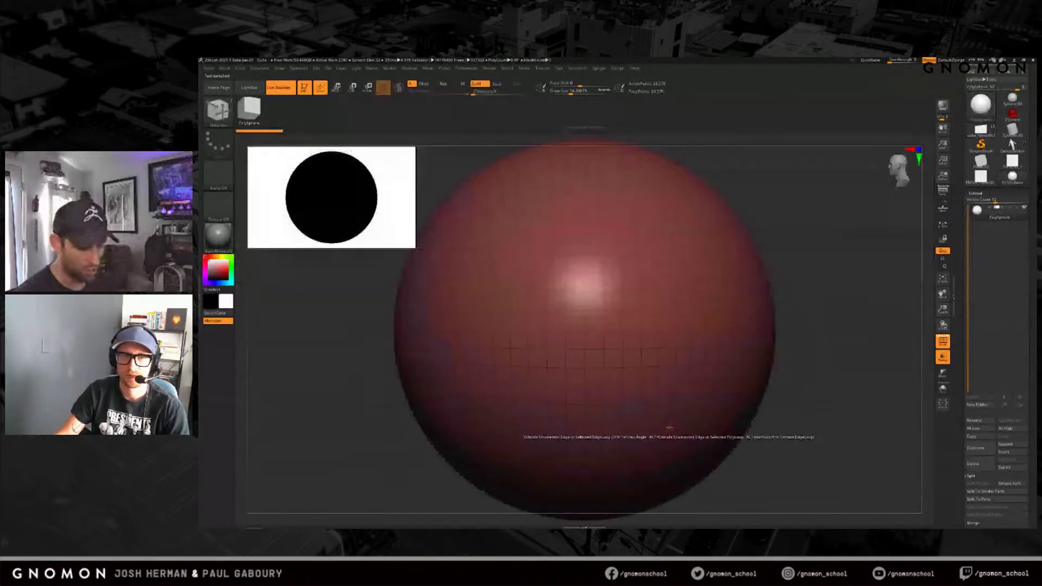
left_click_drag(732, 382, 579, 279, "ctrl")
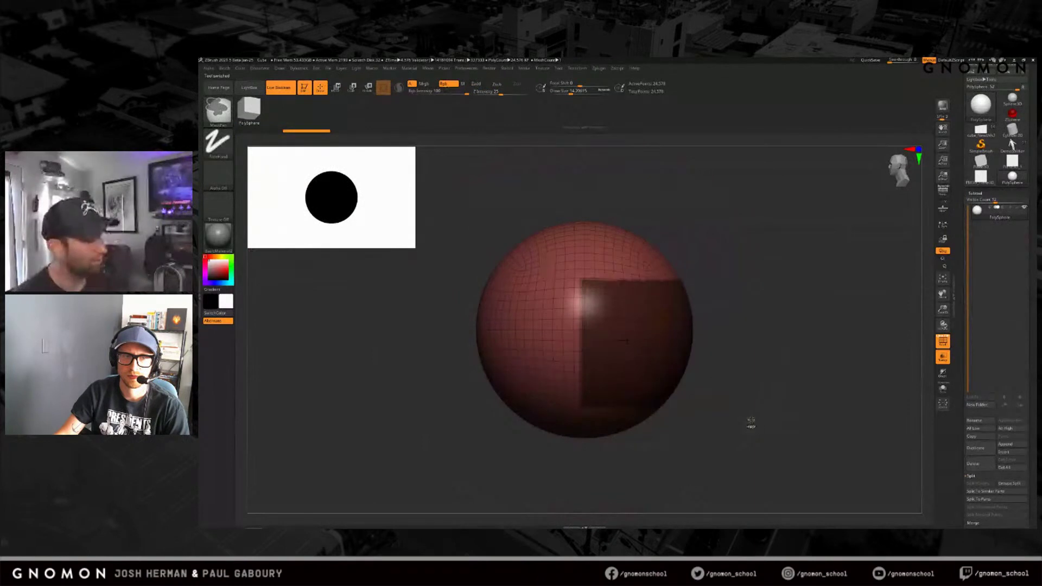
key("shift+f")
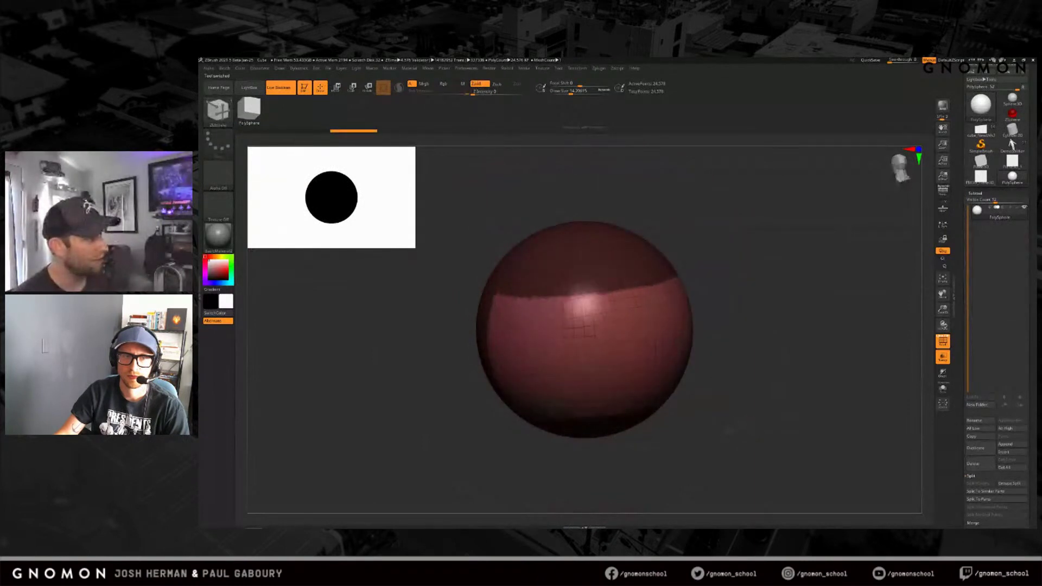
key("b")
key("c")
key("b")
Step: Mask a rectangular patch on the sphere's side with the rest inverted, then regroup it and hide the polyframe
left_click_drag(741, 411, 760, 393, "alt")
key("ctrl+shift+a")
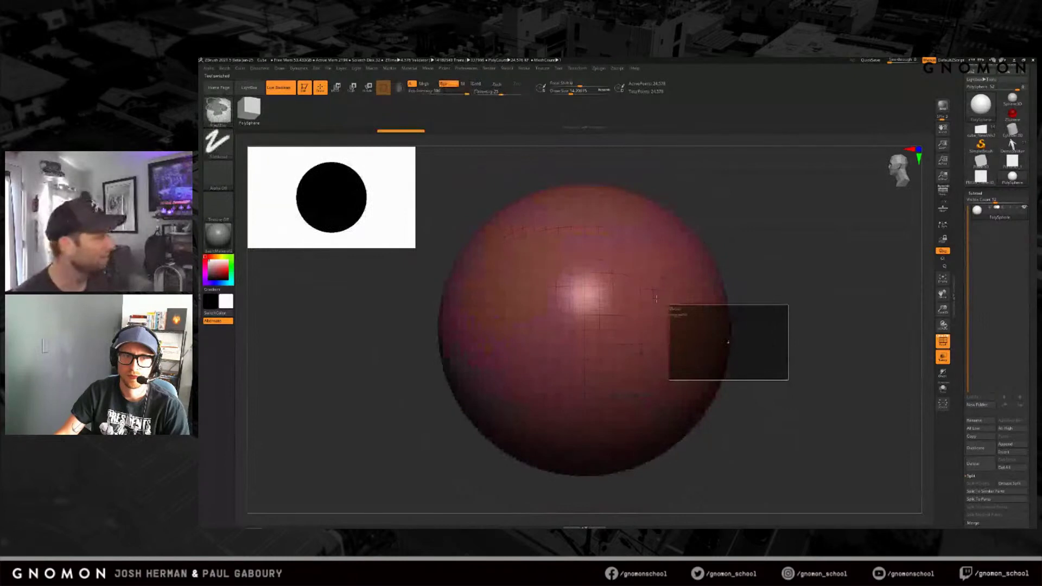
left_click_drag(657, 297, 601, 277, "ctrl")
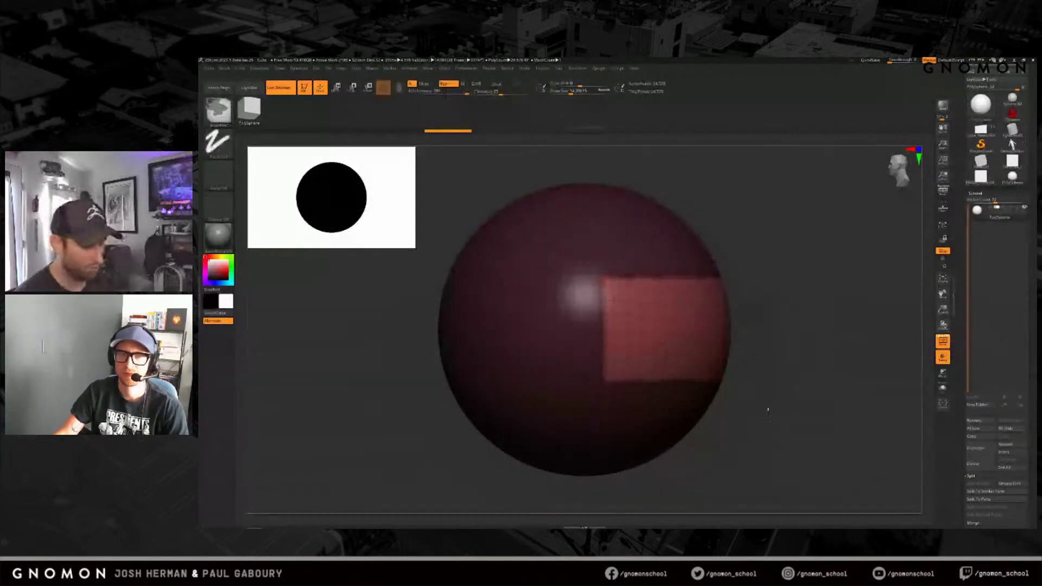
key("ctrl+w")
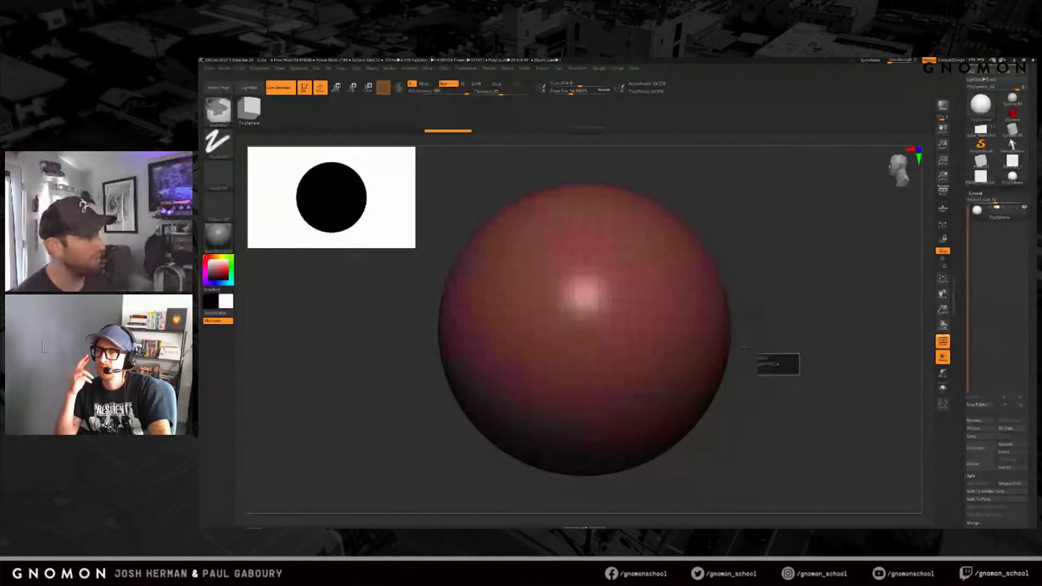
key("shift+f")
left_click_drag(816, 392, 611, 282, "ctrl")
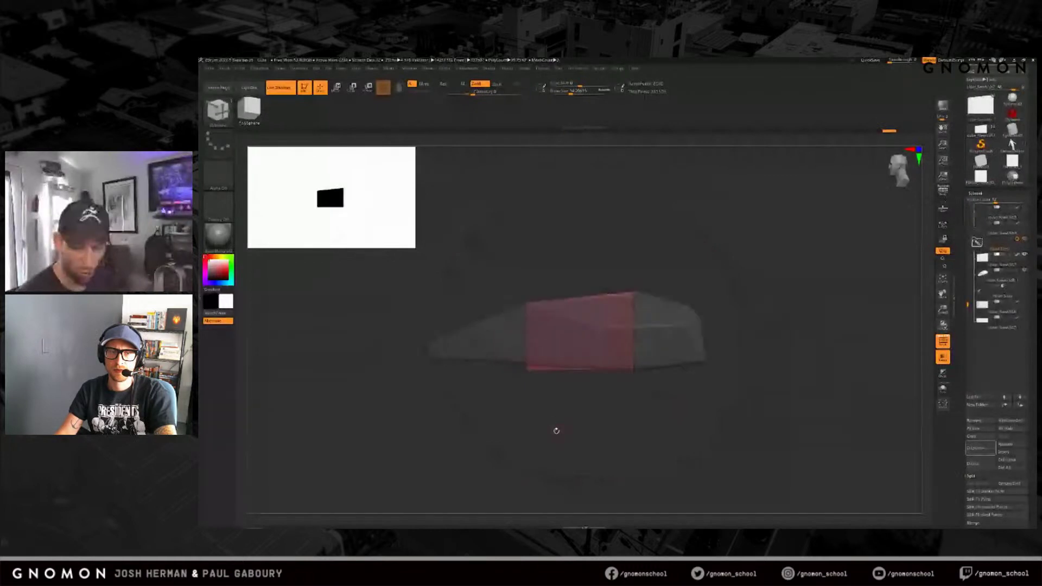
Step: Expand the Geometry settings of the cube on the head block down to the DynaMesh options
left_click_drag(1033, 456, 1033, 227)
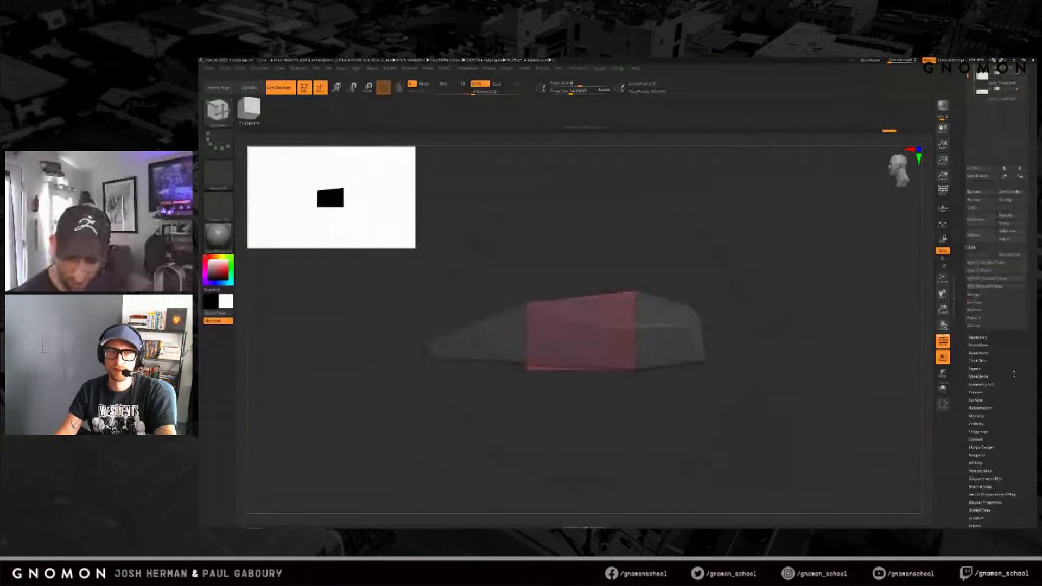
left_click(979, 337)
left_click(980, 408)
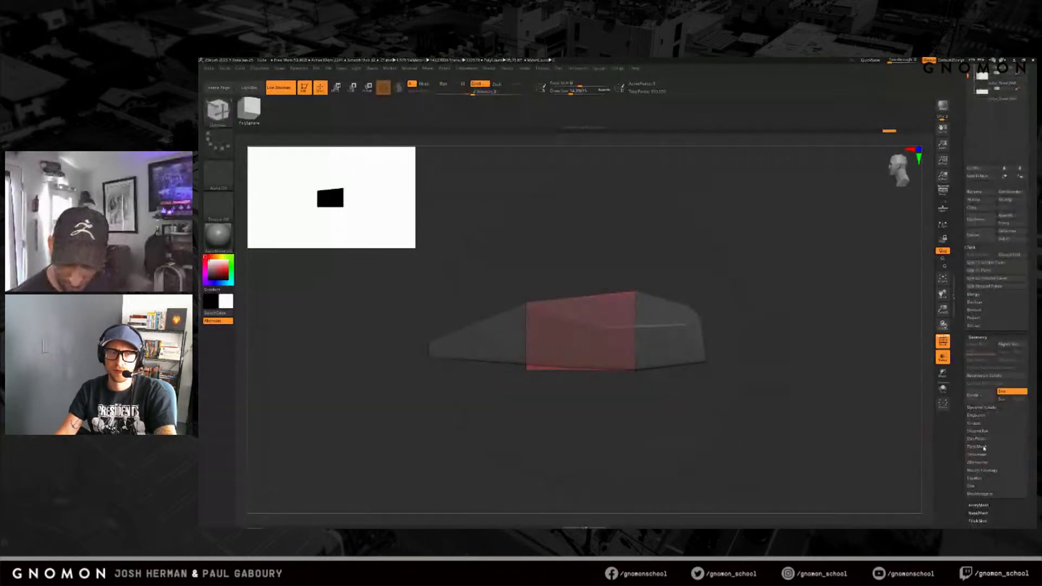
left_click(976, 446)
Step: Set the ZModeler polygon action to QMesh on a single polygon and extend the cube's ends along the head block
left_click_drag(767, 500, 674, 456)
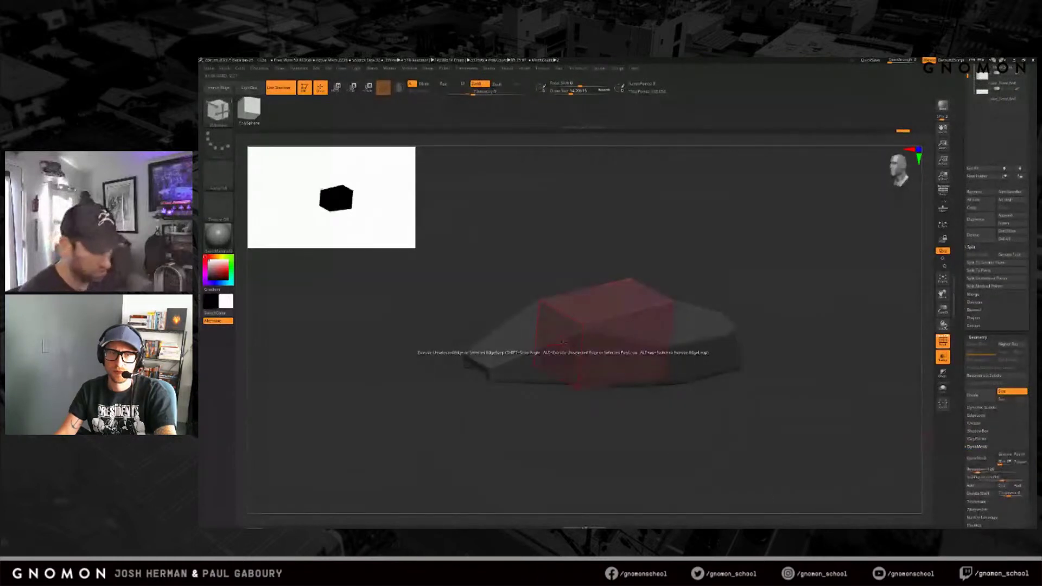
key("space")
left_click(535, 315)
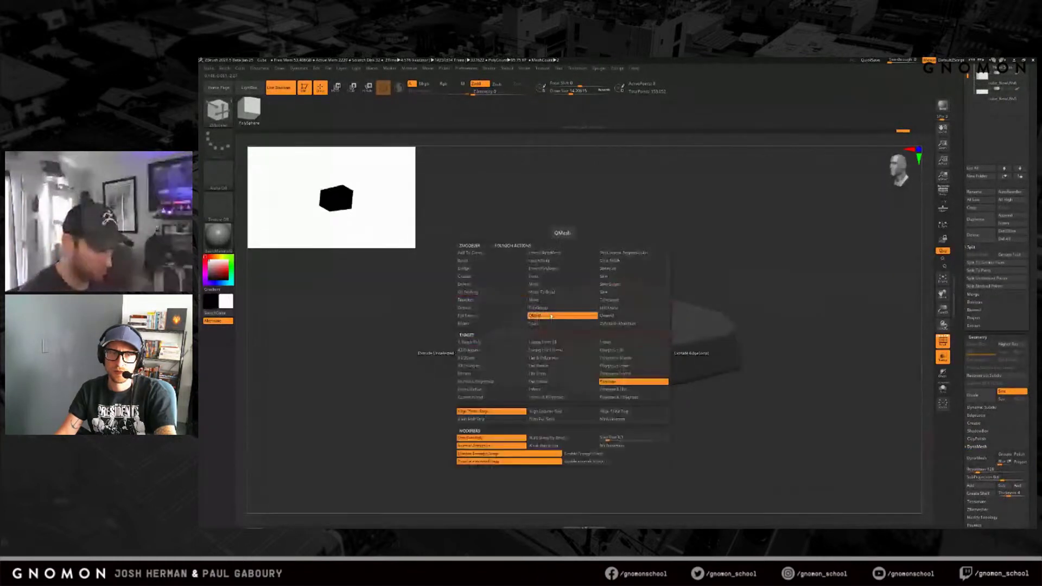
left_click(489, 343)
left_click_drag(572, 415, 504, 353)
Step: Turn on Ghost transparency, then mask the cube and move the front points to taper that end to the block's nose
left_click(942, 373)
left_click_drag(803, 347, 746, 447)
left_click_drag(612, 435, 646, 423, "alt")
left_click_drag(470, 255, 573, 408, "ctrl")
left_click(574, 408, "ctrl")
key("w")
left_click_drag(672, 309, 672, 348)
left_click_drag(517, 428, 563, 454, "ctrl")
left_click_drag(486, 472, 523, 359, "ctrl+alt")
left_click_drag(673, 347, 673, 330)
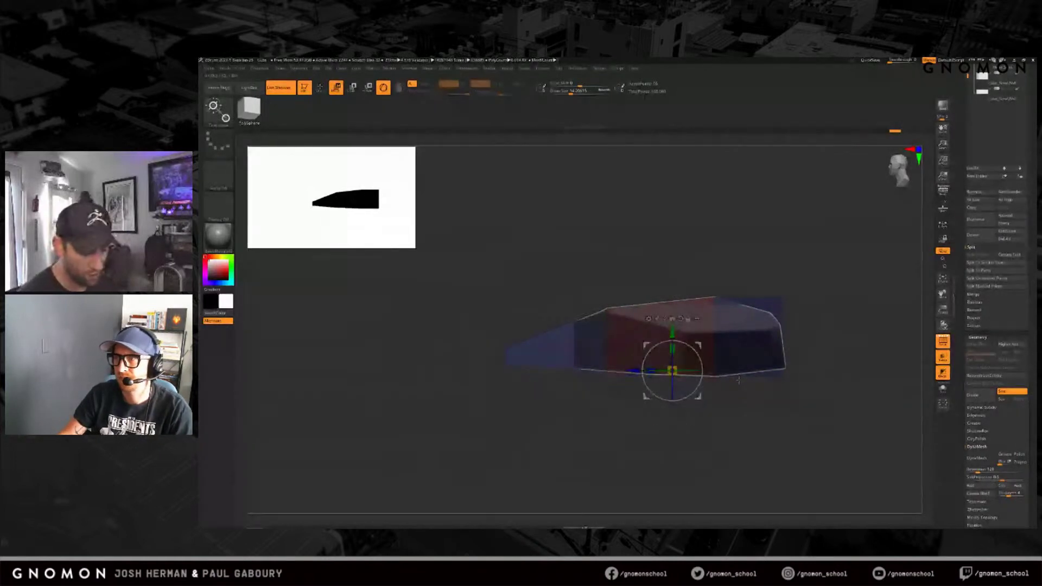
Step: Remask the extended cube and fit its rear end to the block's sloping back in side view
mouse_move(771, 400)
left_mouse_down("ctrl")
mouse_move(791, 413)
mouse_move(743, 424)
left_mouse_up("ctrl")
left_click(639, 330, "ctrl")
mouse_move(654, 408)
left_mouse_down("alt")
mouse_move(663, 403)
mouse_move(655, 428)
left_mouse_up("alt")
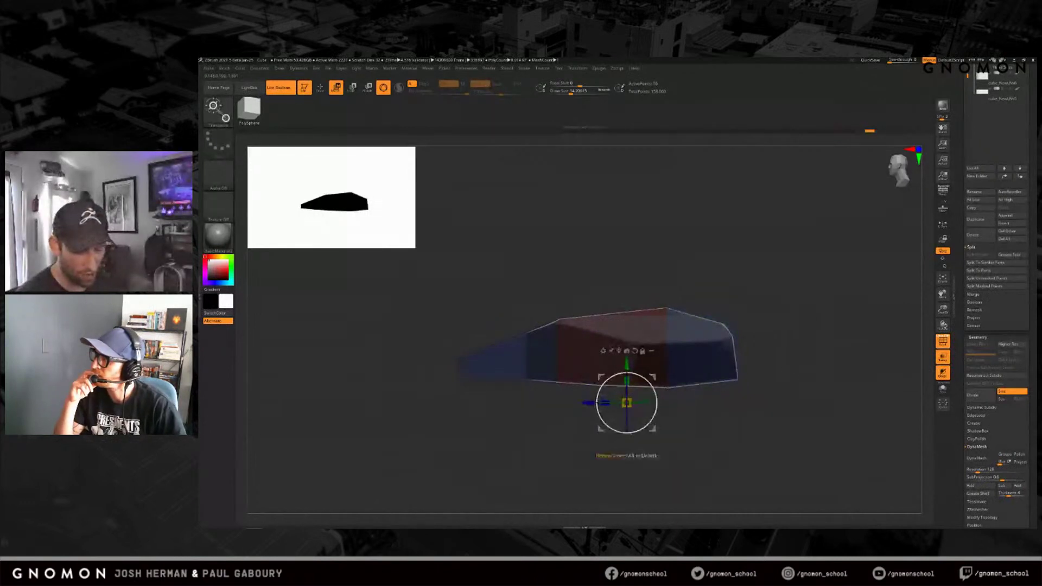
left_click_drag(765, 362, 718, 379, "alt")
left_click(719, 379, "ctrl")
Step: Insert an edge loop across the cube's rear section with ZModeler and fit its upper points to the block's profile
key("q")
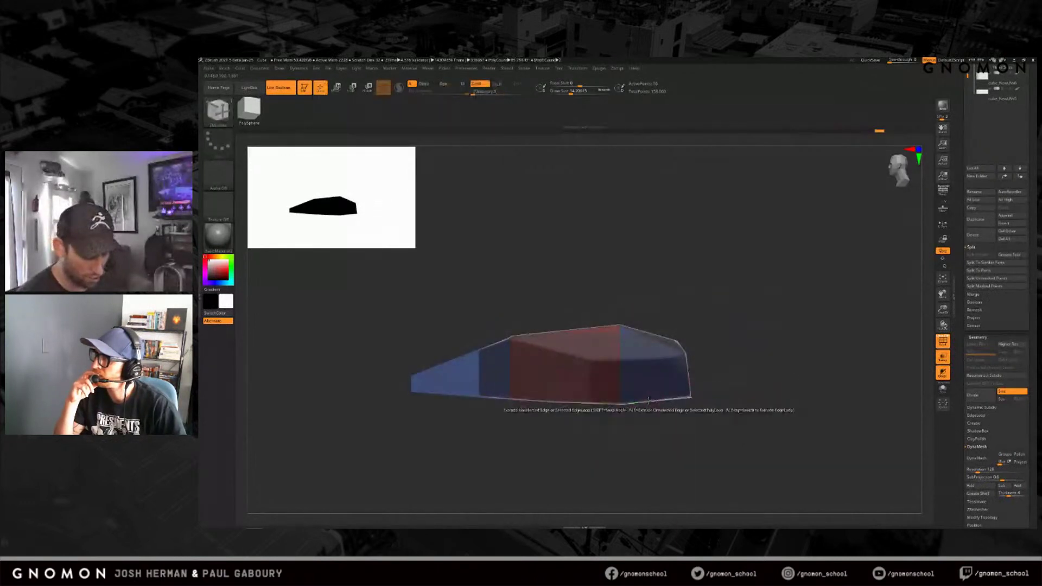
key("space")
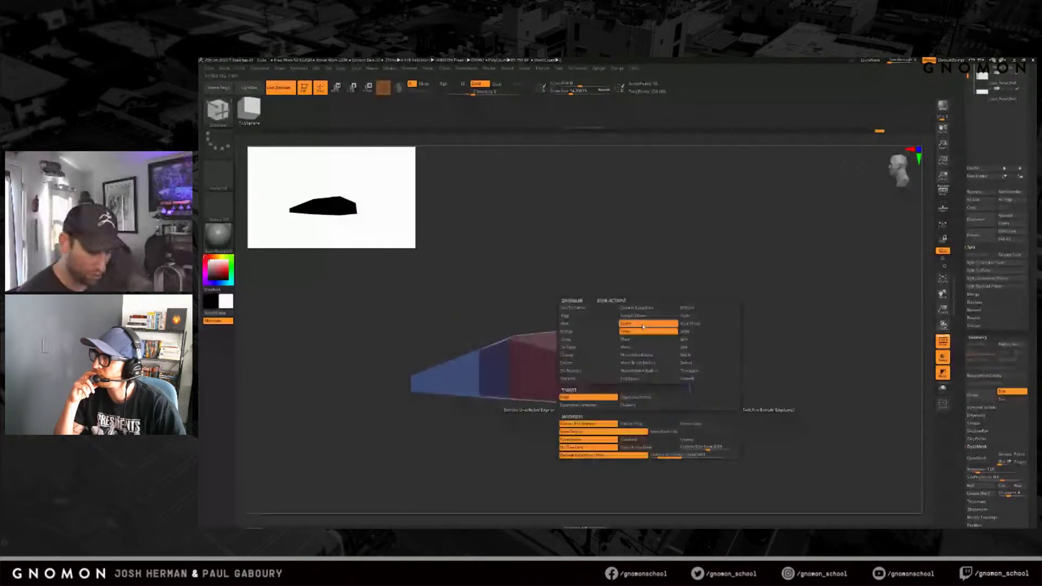
left_click(643, 327)
left_click(645, 398)
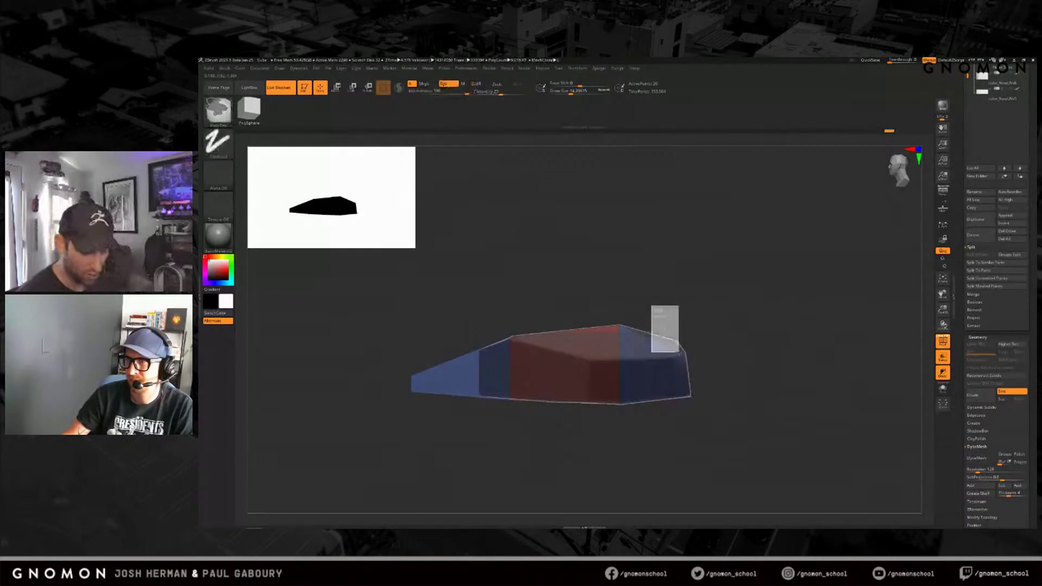
key("w")
left_click_drag(579, 420, 589, 415, "alt")
Step: Scale the cube's sections sideways in a vertical view so its front end narrows to match the block's outline
left_click_drag(767, 420, 724, 459)
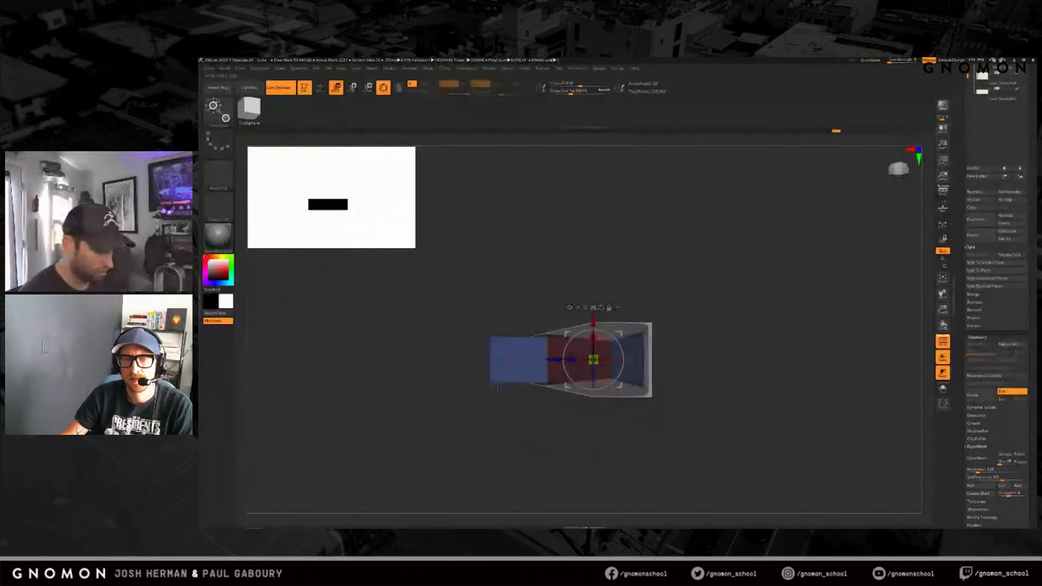
mouse_move(593, 359)
left_mouse_down()
mouse_move(596, 344)
mouse_move(594, 397)
left_mouse_up()
mouse_move(593, 479)
left_mouse_down("ctrl+shift")
mouse_move(677, 350)
mouse_move(695, 277)
left_mouse_up("ctrl+shift")
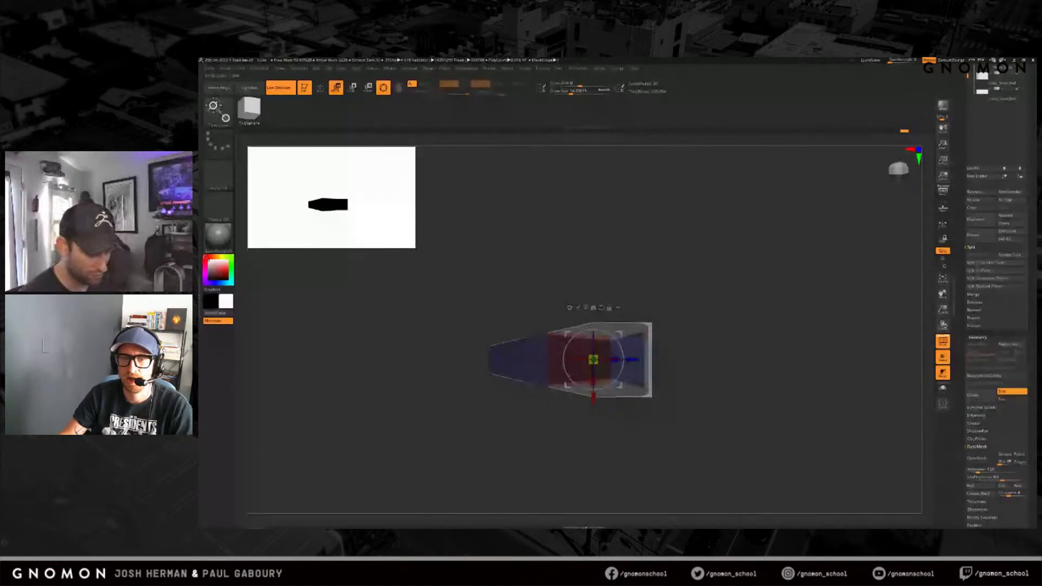
mouse_move(673, 434)
left_mouse_down()
mouse_move(678, 478)
mouse_move(679, 424)
mouse_move(699, 441)
mouse_move(715, 412)
mouse_move(709, 445)
left_mouse_up()
key("q")
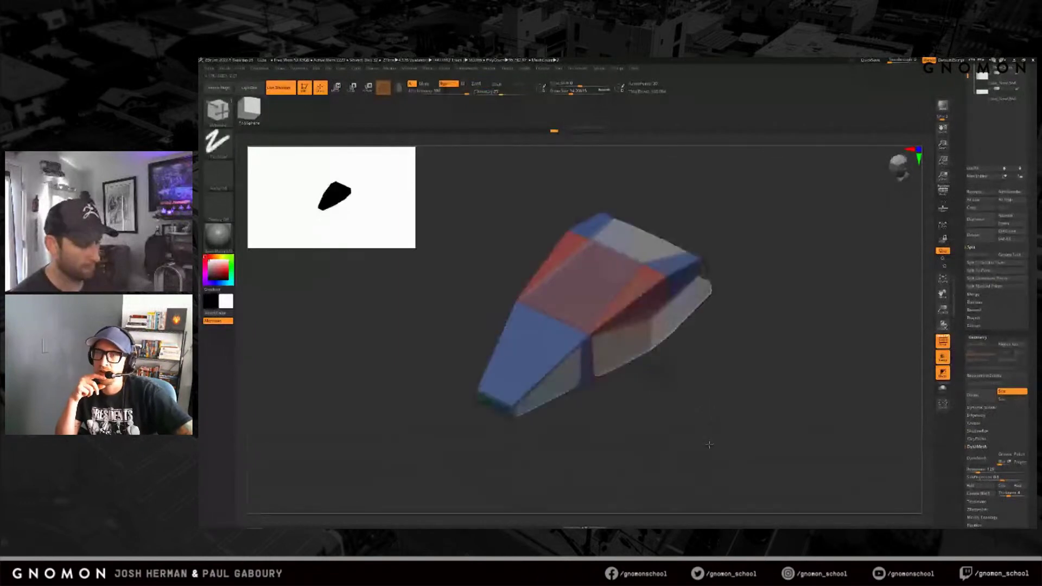
Step: Combine the fitted cube into a single polygroup, then turn off transparency to check its overlap with the head block
key("ctrl+w")
right_click_drag(709, 436, 702, 432, "ctrl")
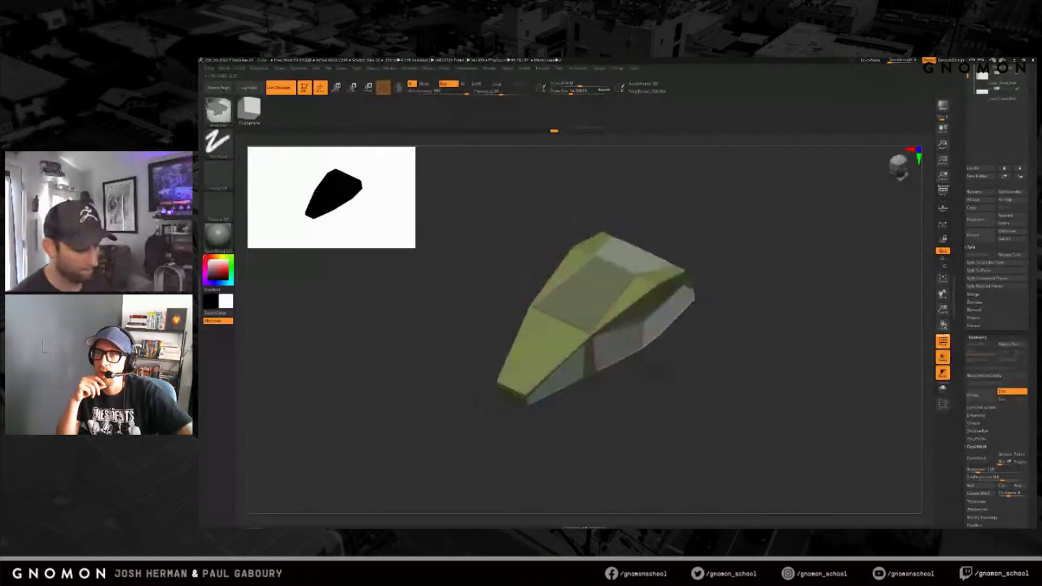
mouse_move(700, 431)
left_mouse_down()
mouse_move(706, 421)
mouse_move(703, 452)
left_mouse_up()
left_click(943, 357)
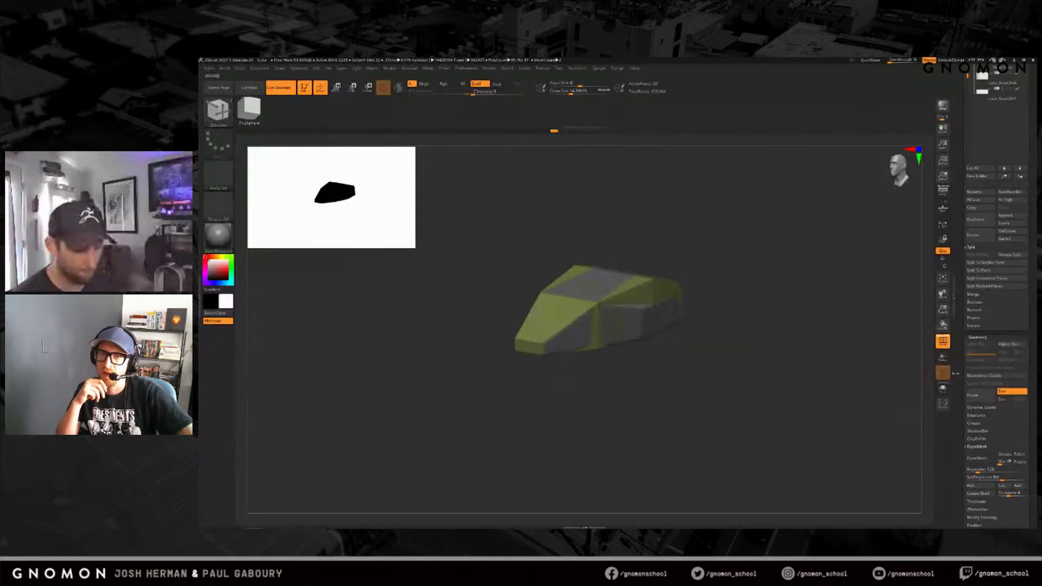
left_click_drag(782, 418, 740, 433)
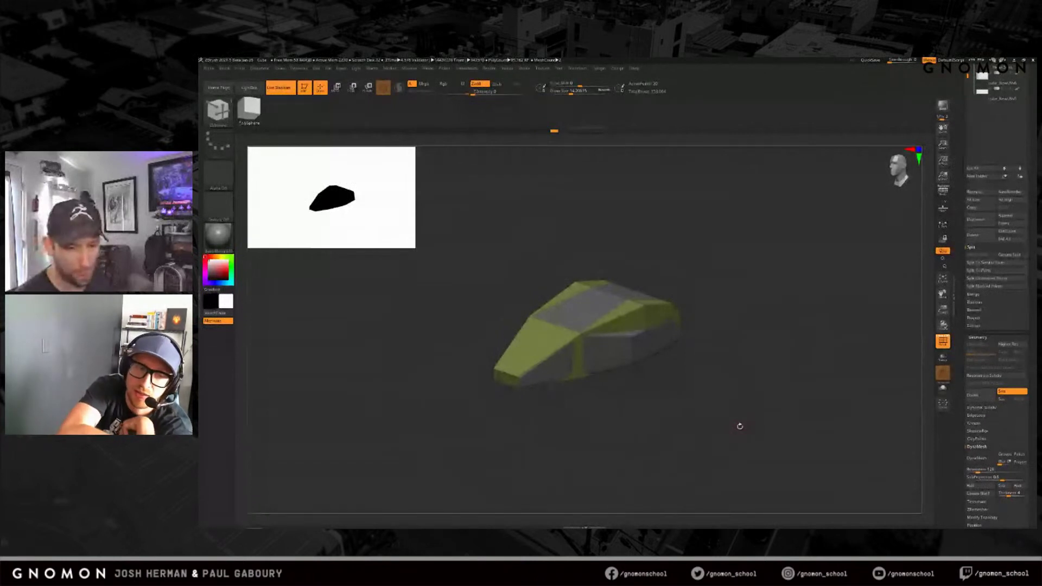
scroll(961, 291, "up", 1)
Step: Select the original head block subtool and hide the polyframe display
left_click_drag(961, 289, 961, 496)
left_click(985, 263)
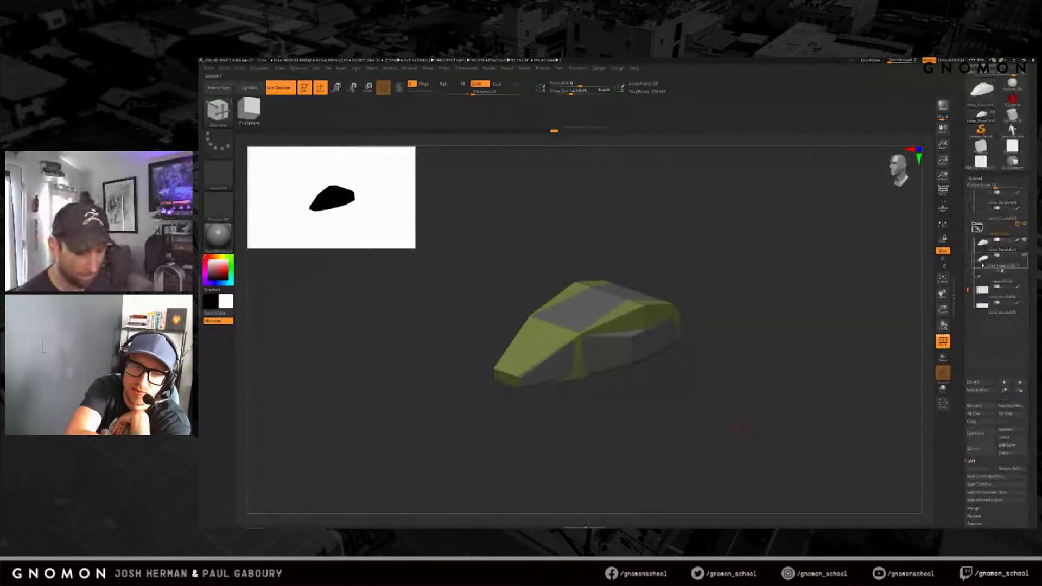
mouse_move(776, 399)
left_mouse_down()
mouse_move(749, 389)
mouse_move(743, 398)
mouse_move(807, 365)
left_mouse_up()
key("shift+f")
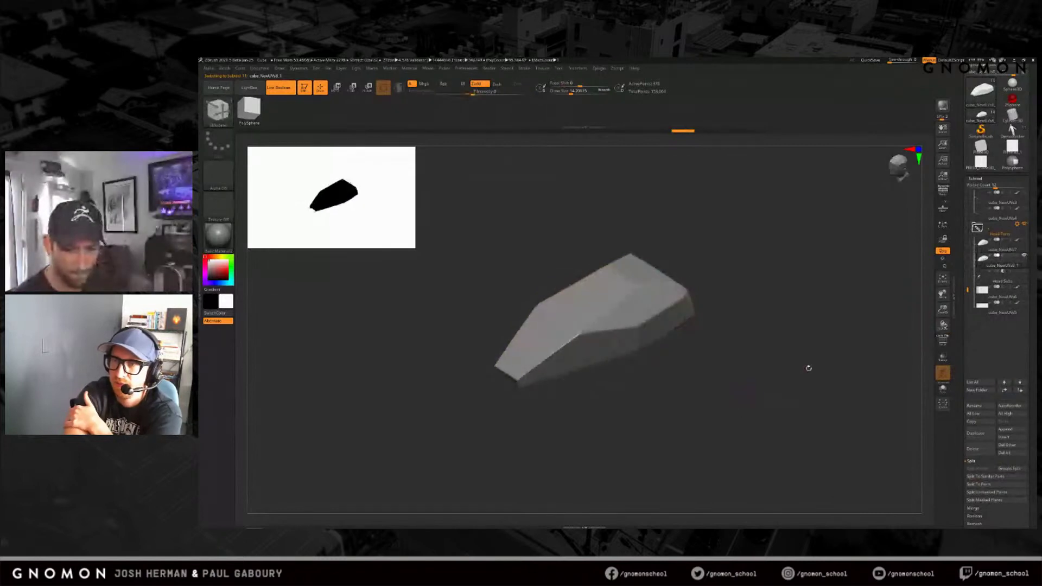
Step: Examine the armoured character's head, chest and shoulder plates from several angles
left_click_drag(758, 413, 754, 400)
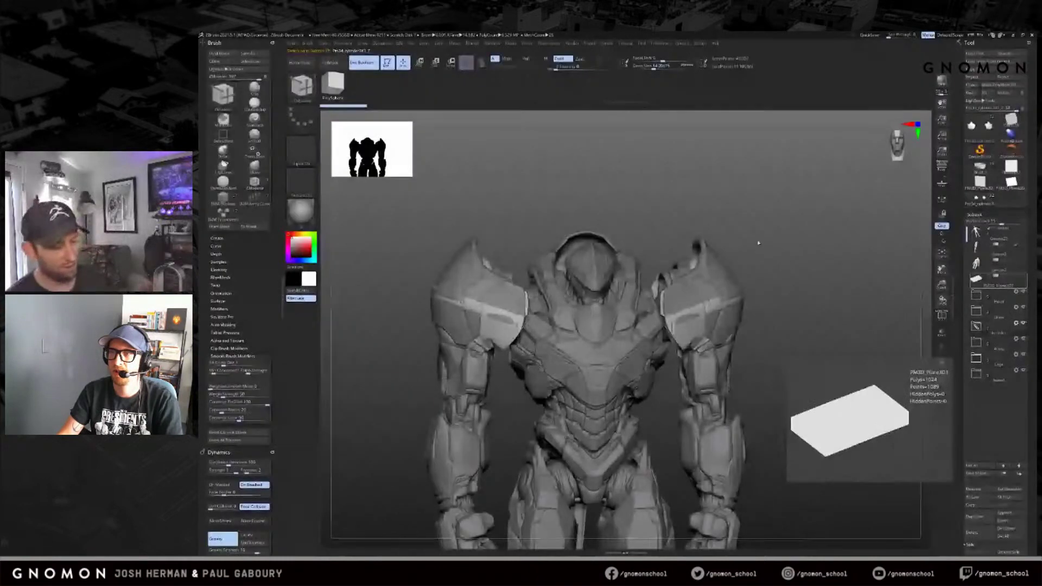
left_click_drag(872, 293, 917, 239, "alt")
left_click_drag(868, 304, 887, 311)
left_click_drag(411, 174, 354, 137)
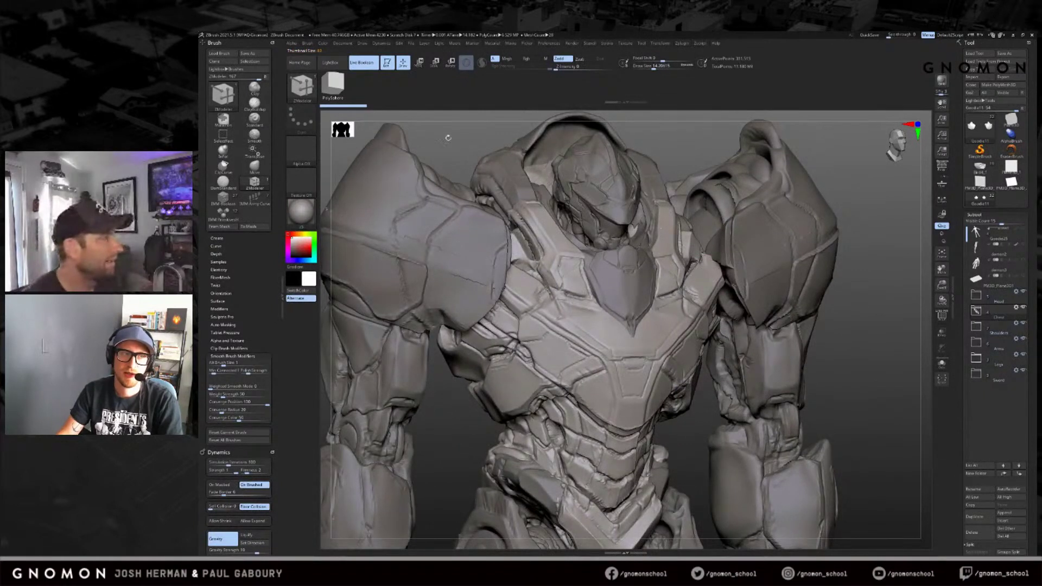
left_click_drag(457, 141, 484, 144, "alt")
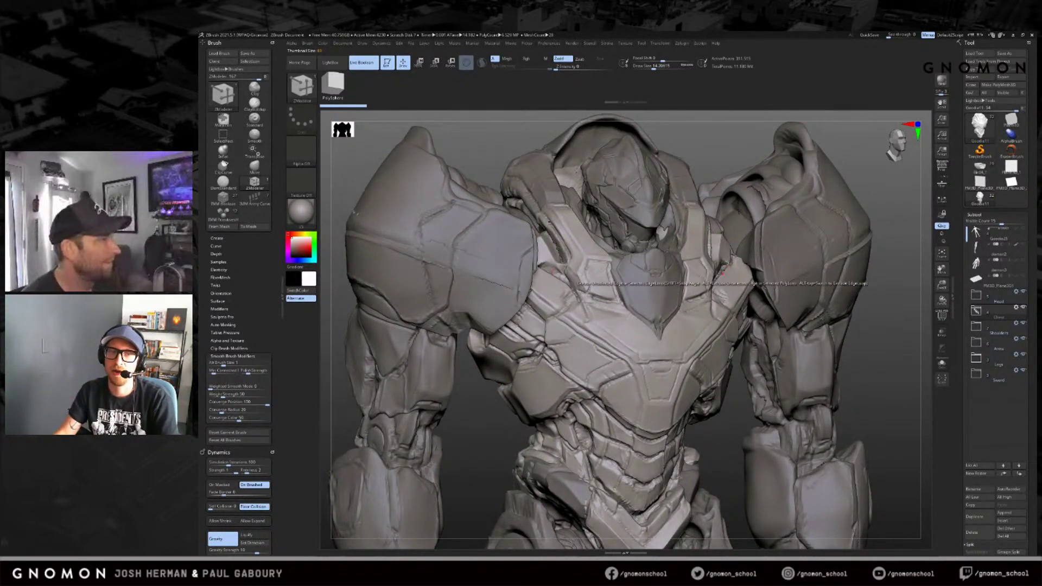
left_click_drag(879, 376, 705, 412)
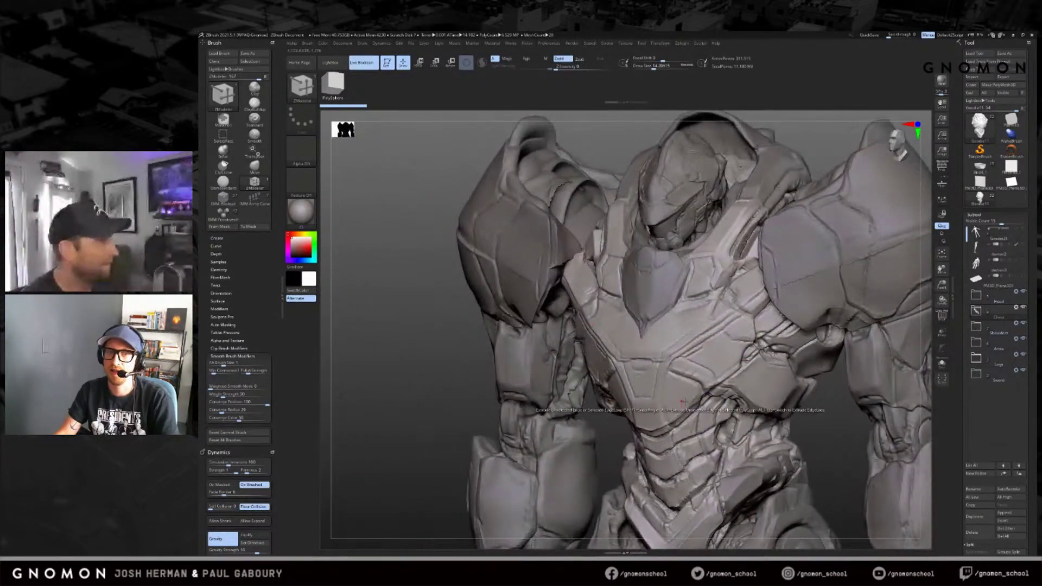
left_click_drag(603, 432, 607, 430)
left_click_drag(817, 432, 814, 389)
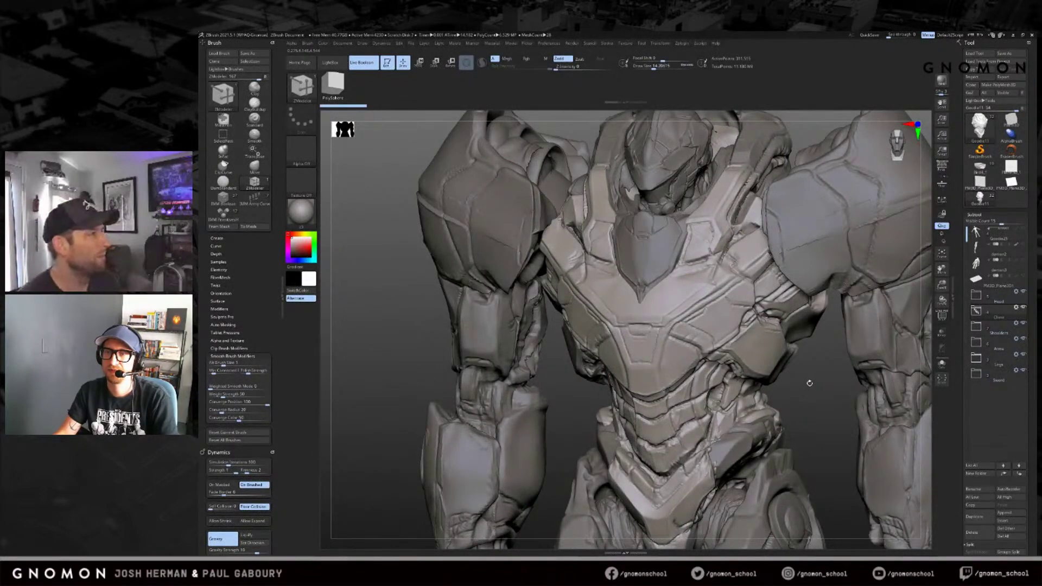
left_click_drag(808, 382, 787, 387)
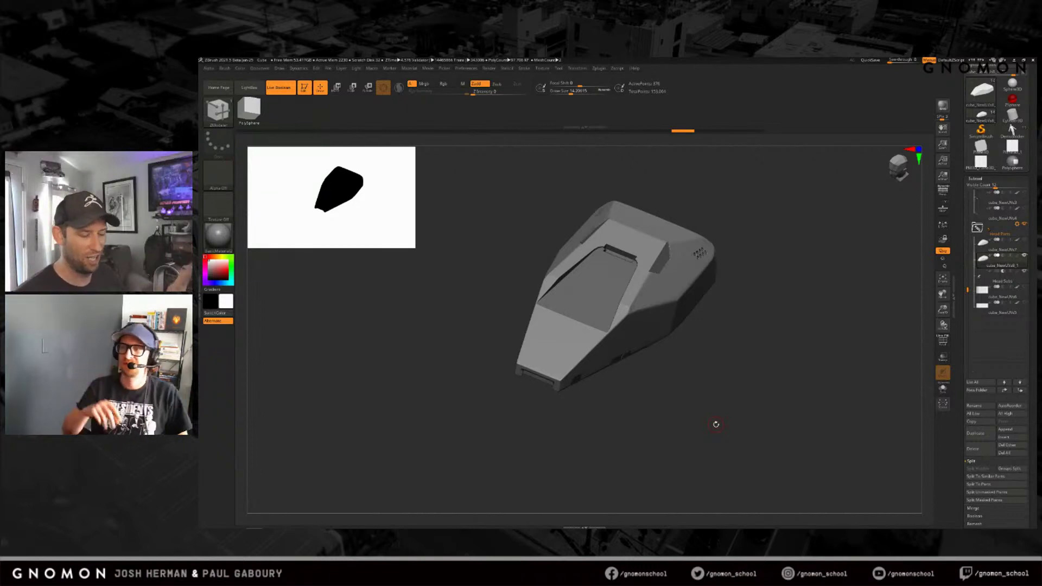
Step: Insert a Cube3D primitive as a new subtool alongside the hard-surface head piece
mouse_move(747, 389)
left_mouse_down()
mouse_move(744, 369)
mouse_move(742, 416)
mouse_move(762, 339)
mouse_move(763, 402)
mouse_move(747, 406)
left_mouse_up()
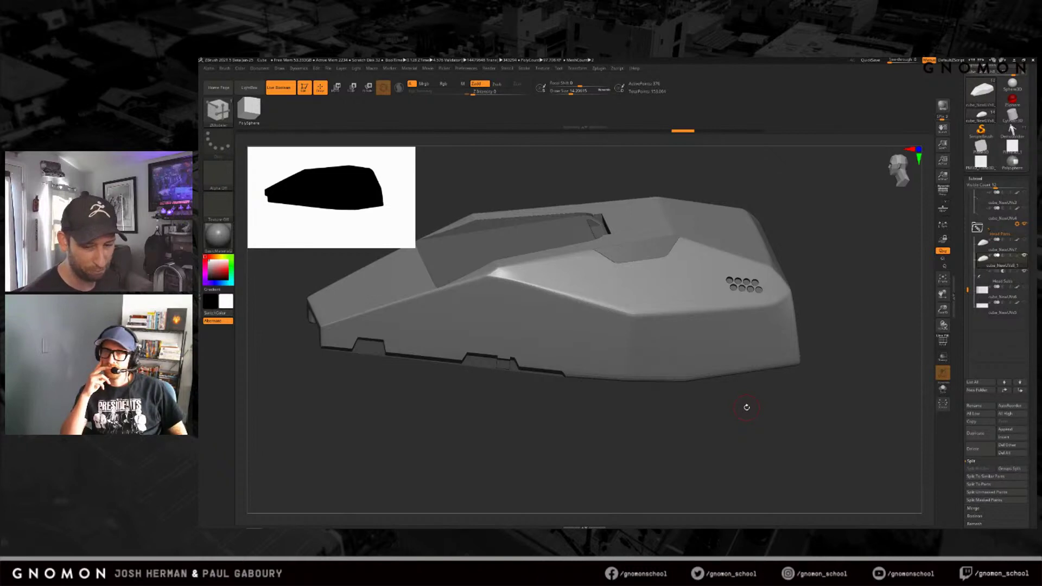
left_click_drag(808, 416, 812, 408)
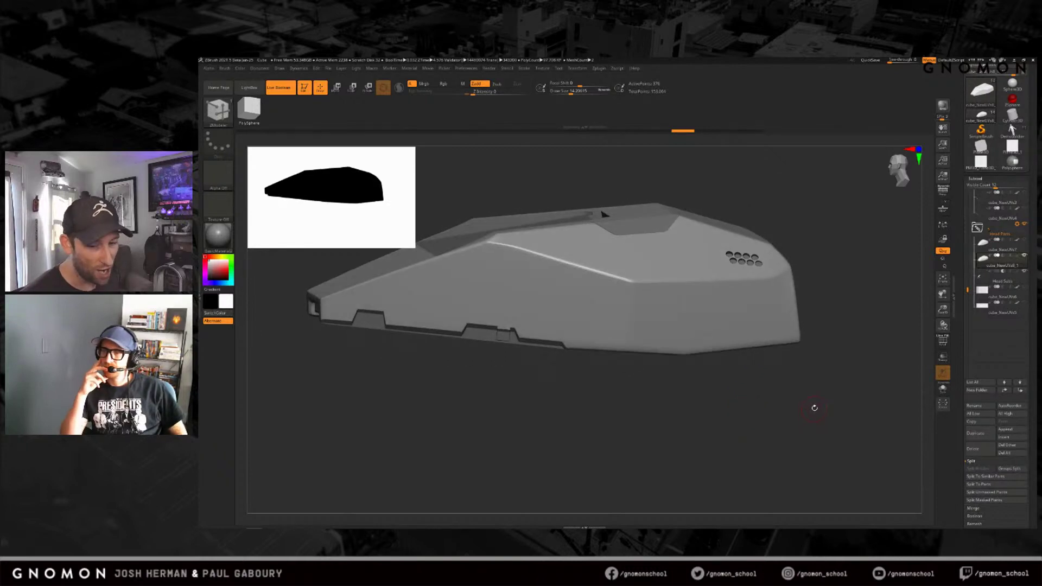
right_click_drag(811, 411, 780, 395, "ctrl")
mouse_move(778, 395)
left_mouse_down()
mouse_move(772, 400)
mouse_move(791, 402)
mouse_move(774, 423)
mouse_move(774, 400)
mouse_move(664, 293)
left_mouse_up()
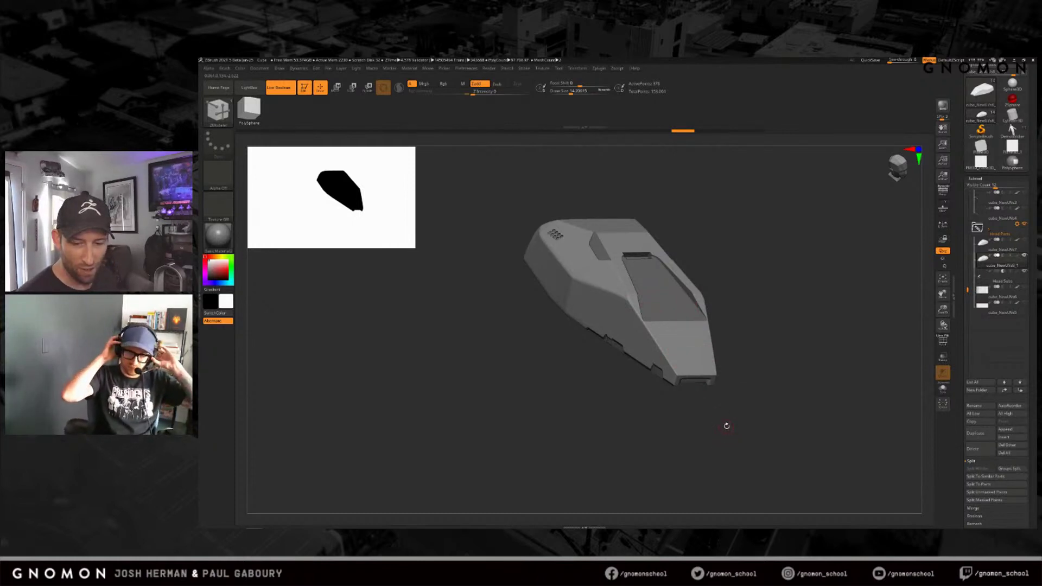
left_click(1004, 437)
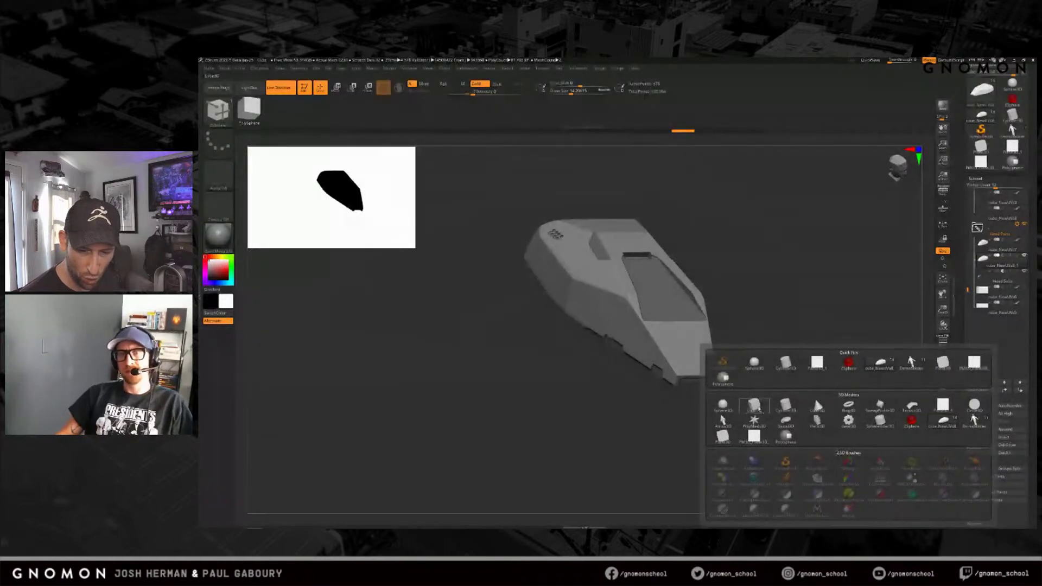
left_click(787, 407)
Step: Turn on the polyframe display and replace the inserted cube with a low-poly cube through the gizmo's transform types
mouse_move(709, 387)
right_mouse_down()
mouse_move(846, 327)
mouse_move(849, 367)
right_mouse_up()
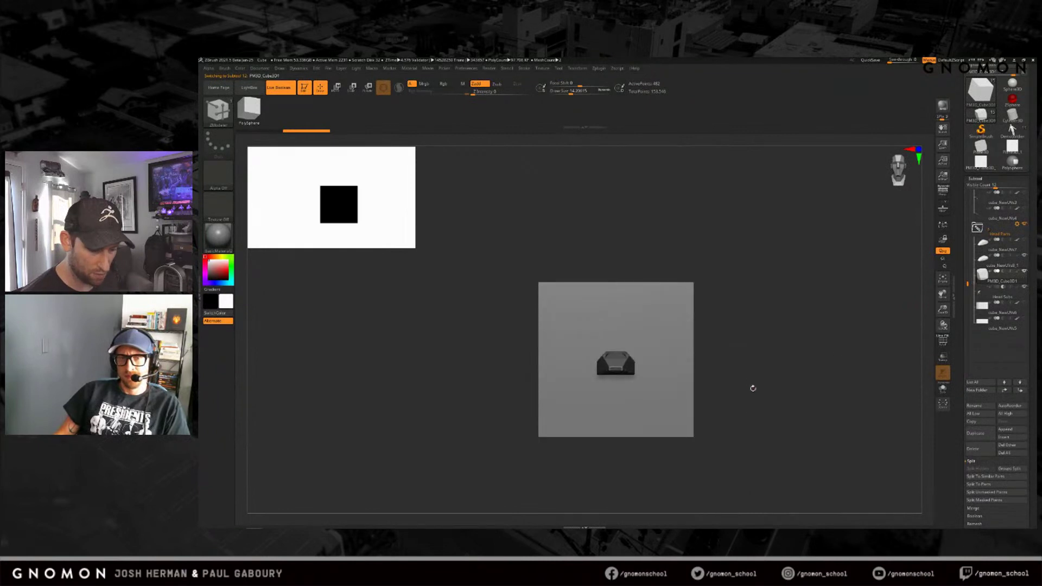
right_click_drag(751, 388, 758, 388)
key("shift")
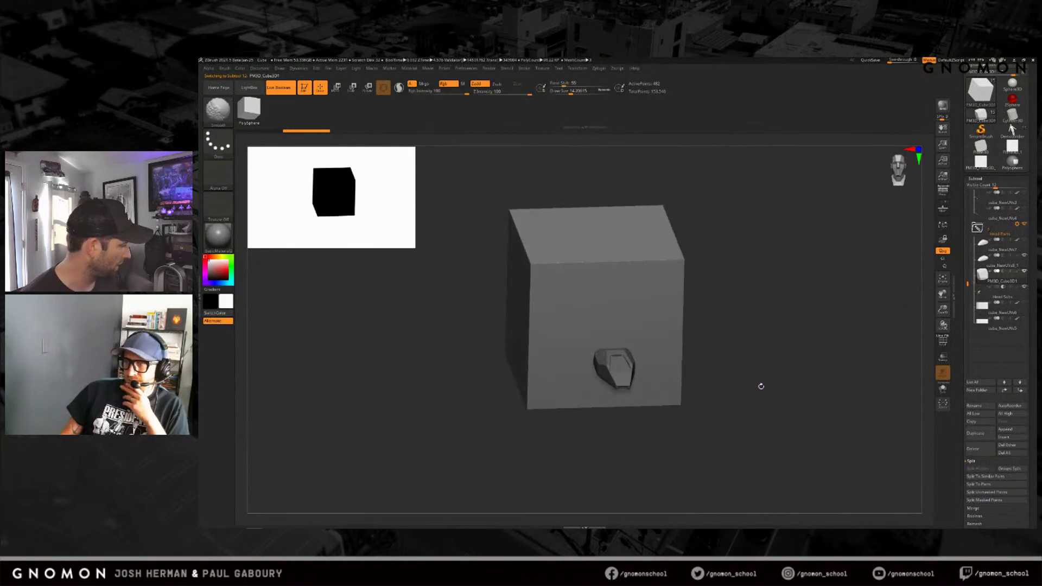
key("shift+f")
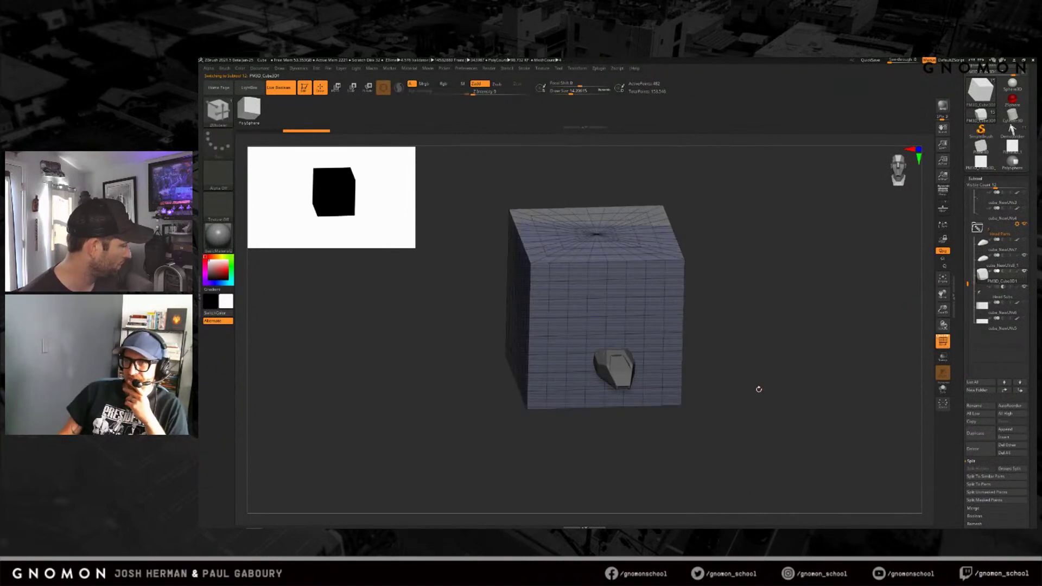
key("w")
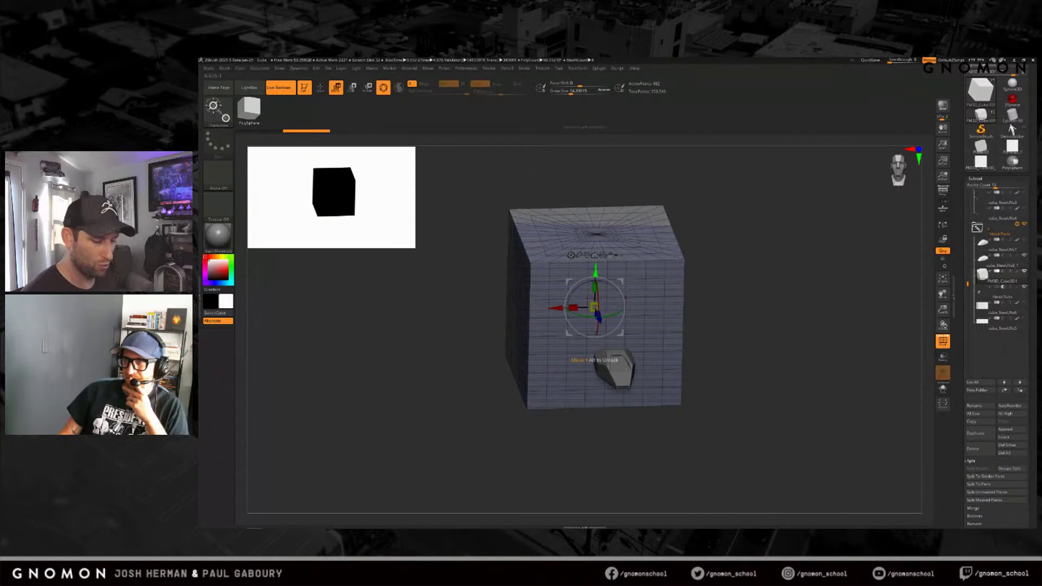
left_click(571, 254)
left_click(629, 258)
left_click_drag(678, 380, 711, 431)
right_click_drag(711, 431, 705, 391, "ctrl")
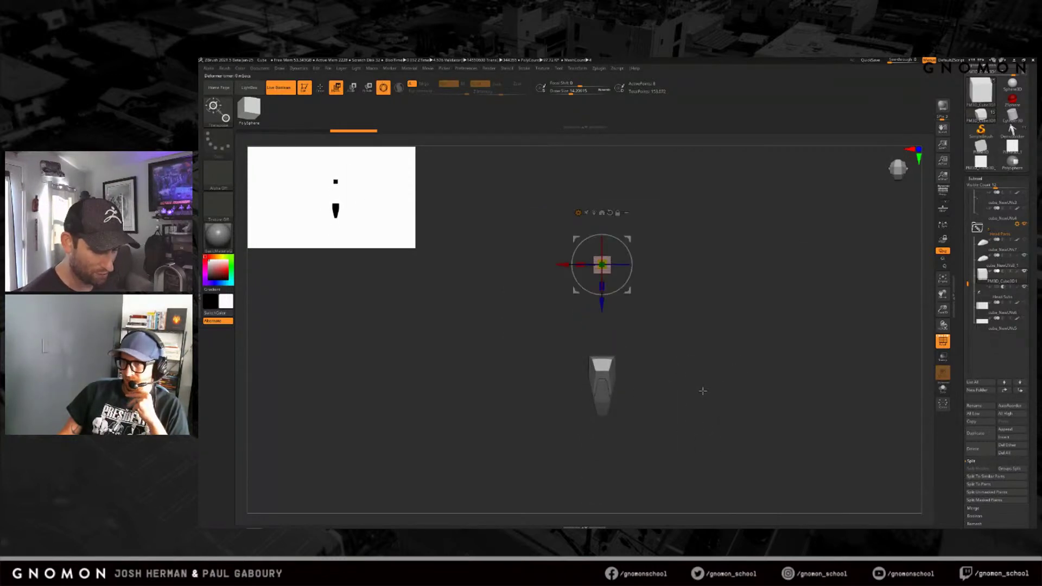
Step: Move the low-poly cube onto the head piece, at the rear edge of its recessed top panel
left_click_drag(602, 303, 697, 411)
left_click_drag(621, 354, 673, 390)
left_click_drag(602, 385, 613, 346)
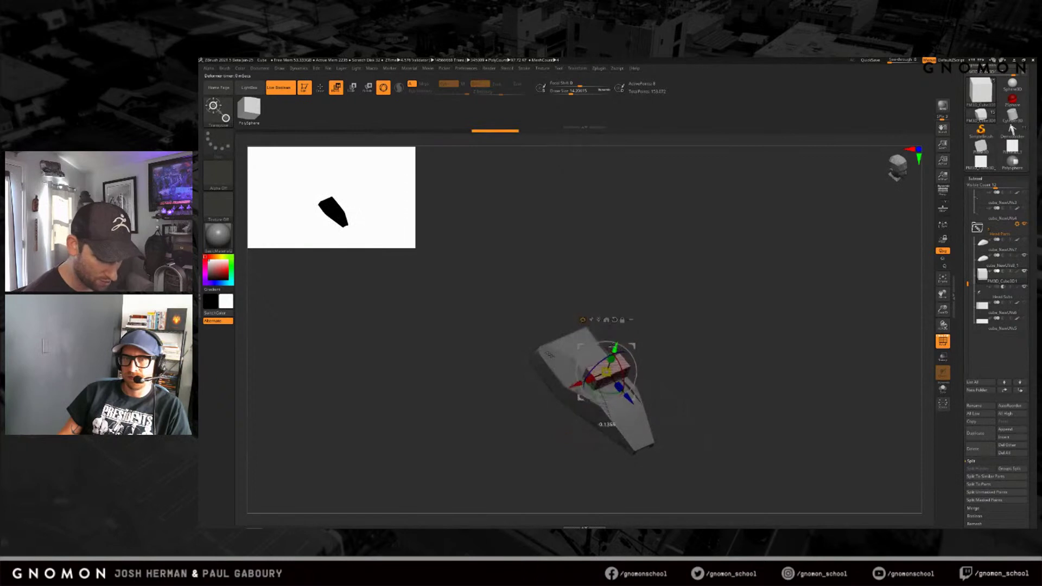
right_click_drag(689, 358, 700, 402, "ctrl")
left_click_drag(700, 401, 711, 369)
left_click_drag(612, 360, 604, 397)
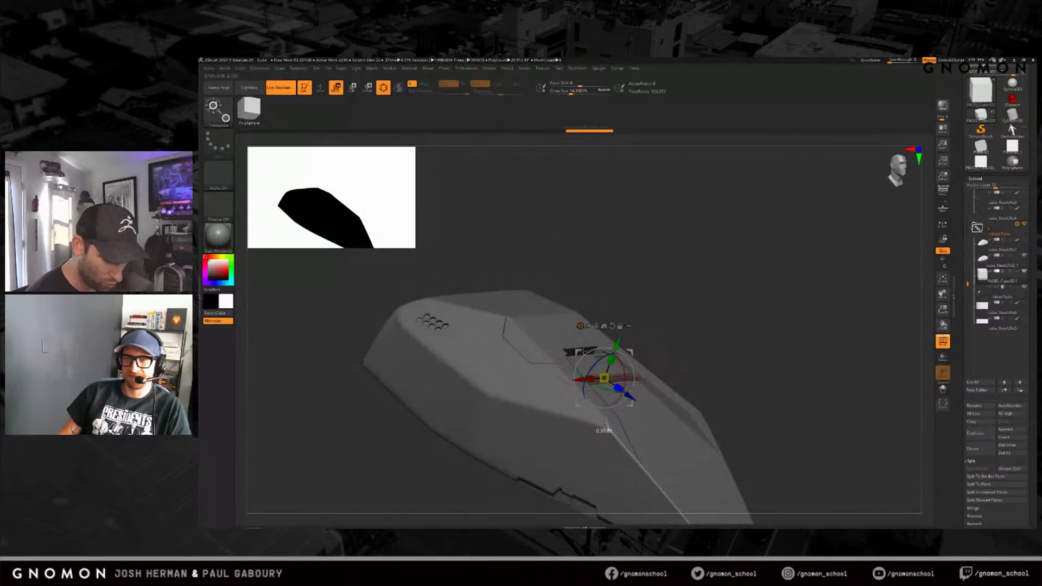
Step: Scale and nudge the cube into a thin, wide bar spanning the rear end of the recessed panel
left_click_drag(617, 343, 619, 338)
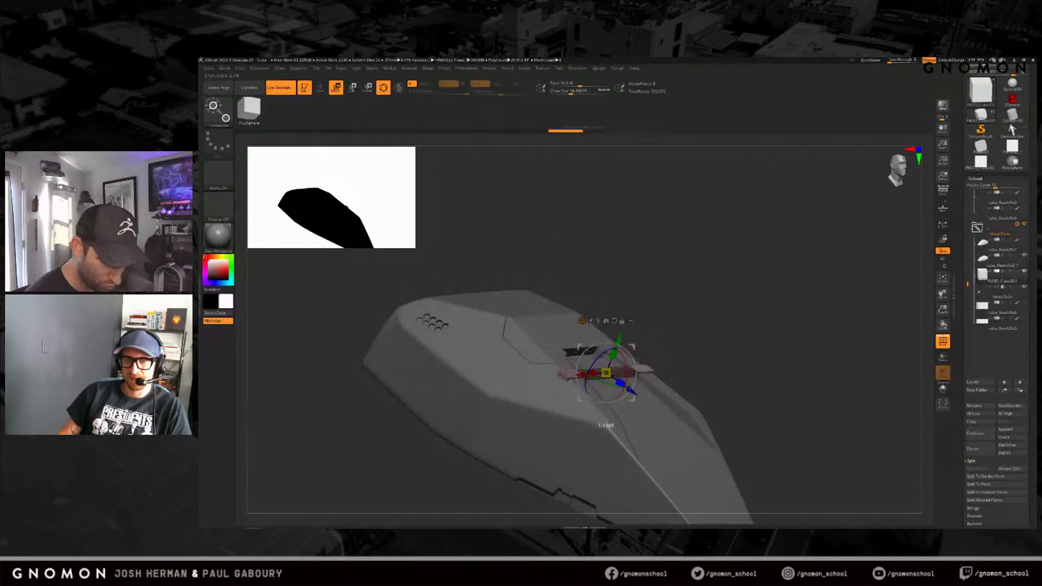
left_click_drag(708, 353, 714, 379)
left_click_drag(635, 398, 621, 387)
left_click_drag(722, 347, 652, 362)
left_click_drag(571, 367, 570, 367)
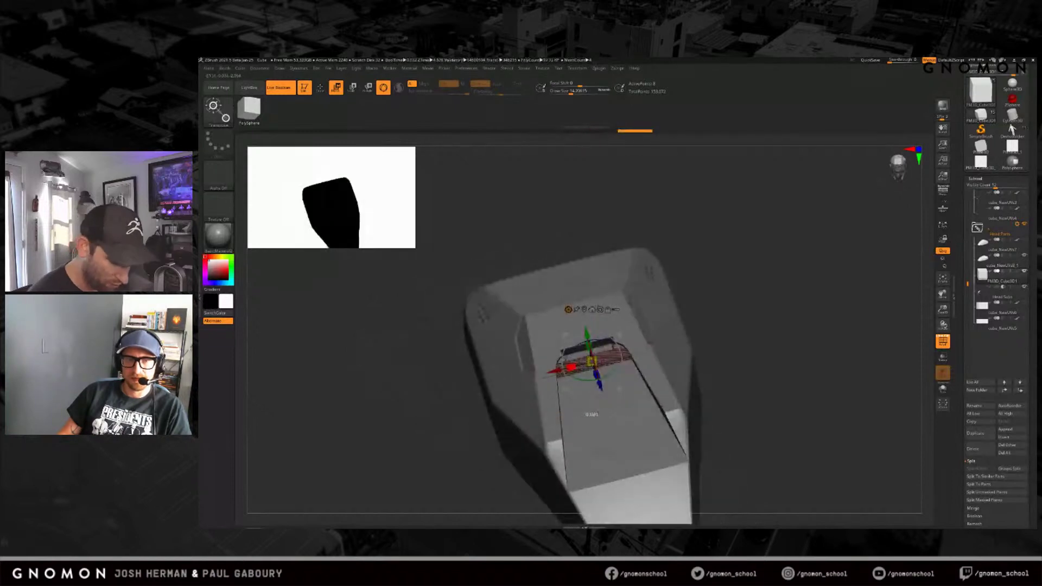
left_click_drag(727, 355, 782, 347)
left_click_drag(659, 388, 658, 388)
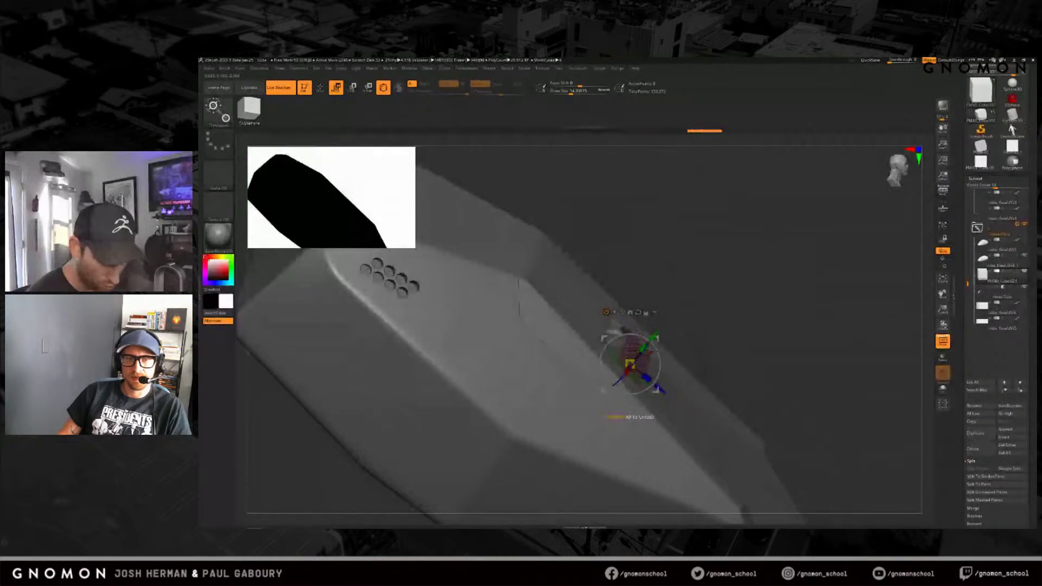
right_click_drag(770, 374, 773, 347, "ctrl")
mouse_move(792, 353)
left_mouse_down()
mouse_move(749, 361)
mouse_move(738, 336)
left_mouse_up()
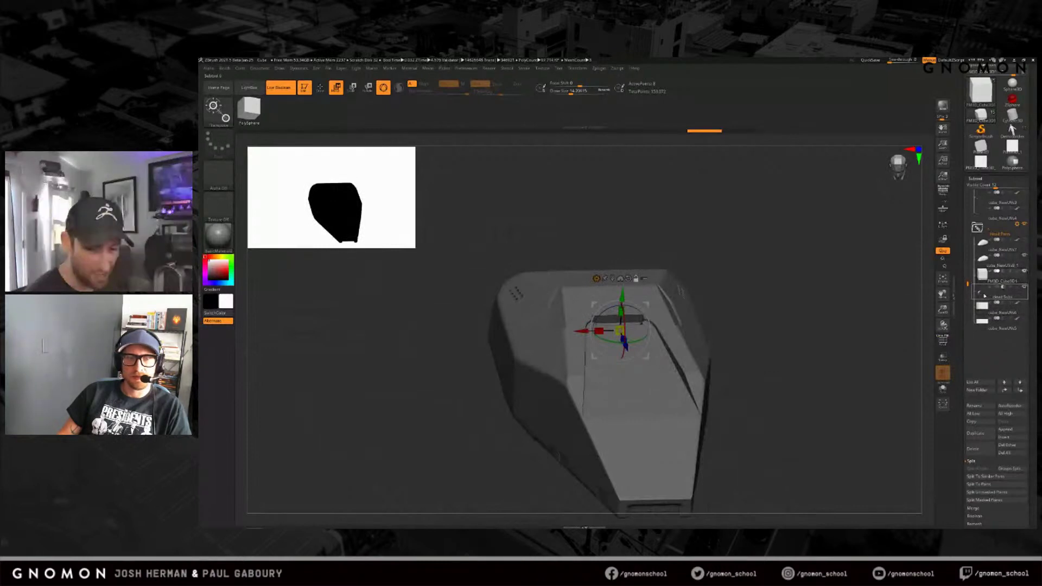
Step: Isolate the bar subtool with Solo, return to Draw mode and open the geometry crease settings
mouse_move(986, 298)
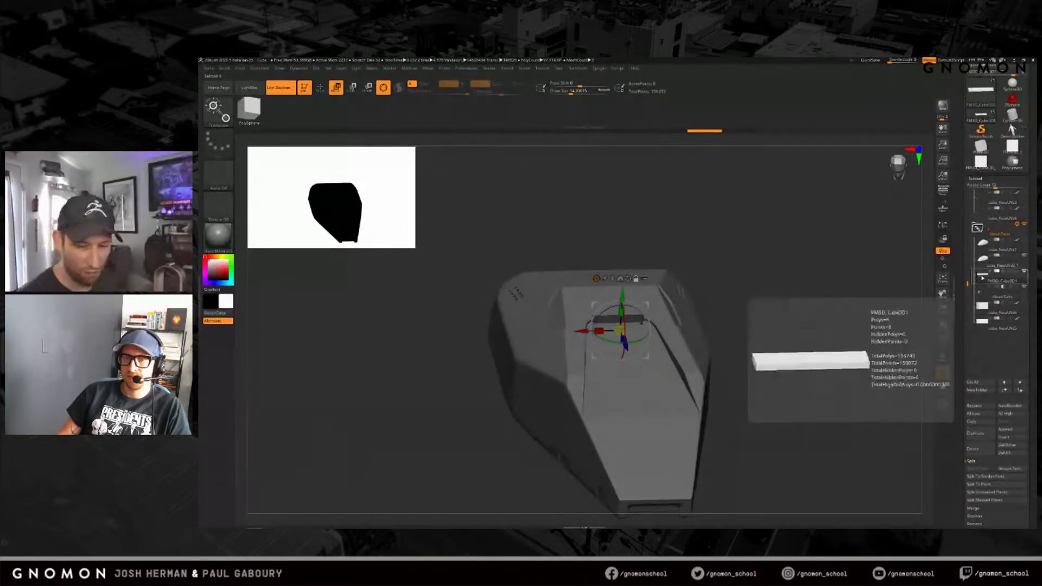
left_click(986, 297)
mouse_move(785, 396)
left_mouse_down()
mouse_move(778, 404)
mouse_move(792, 410)
mouse_move(744, 423)
mouse_move(832, 398)
left_mouse_up()
left_click(943, 388)
key("q")
left_click(975, 178)
left_click(976, 186)
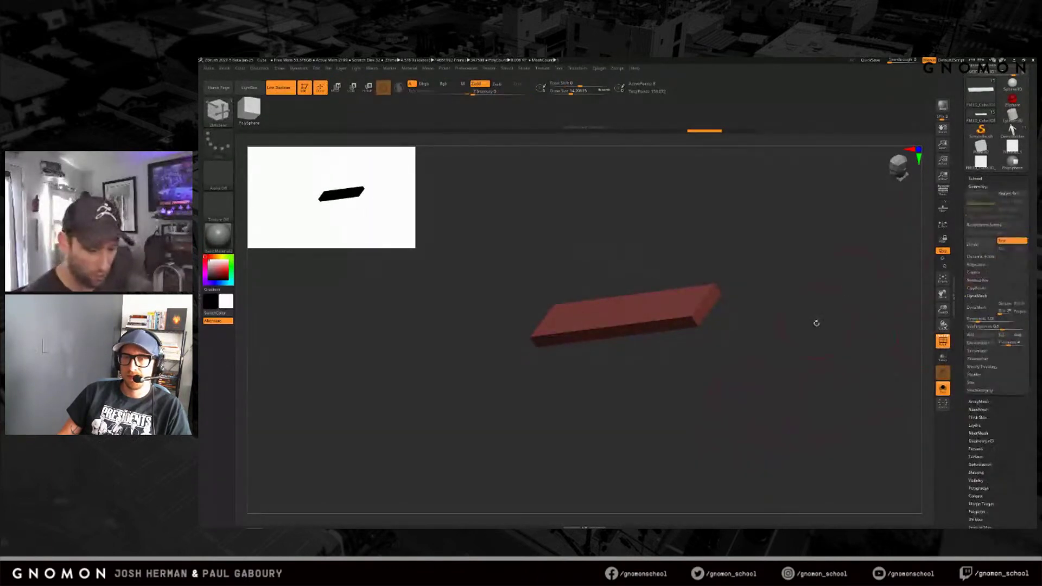
left_click(974, 272)
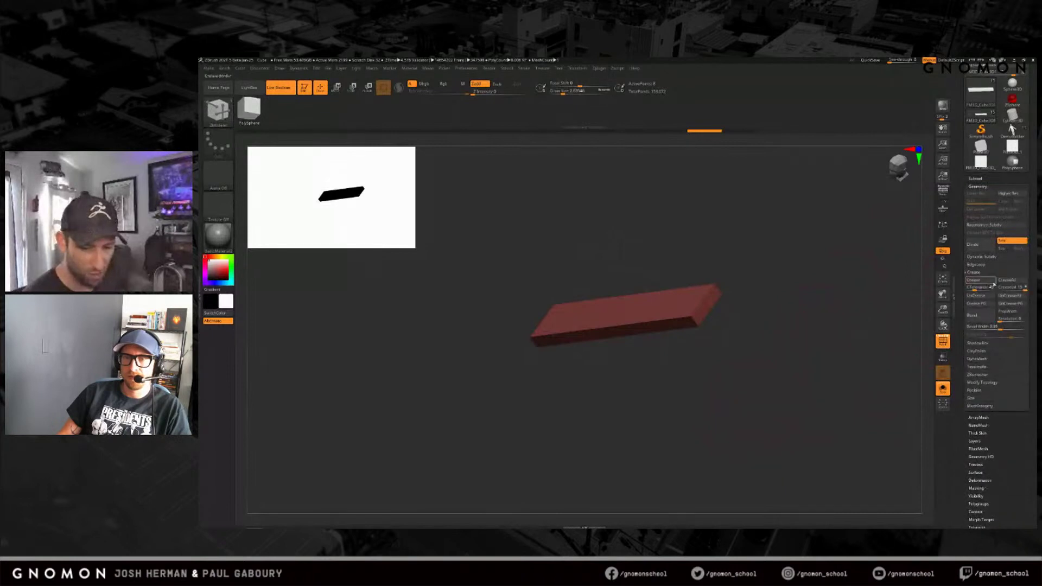
Step: Insert edge loops around the bar's sides using the ZModeler Insert edge action with the Multiple EdgeLoops target
left_click_drag(830, 332, 714, 372)
key("space")
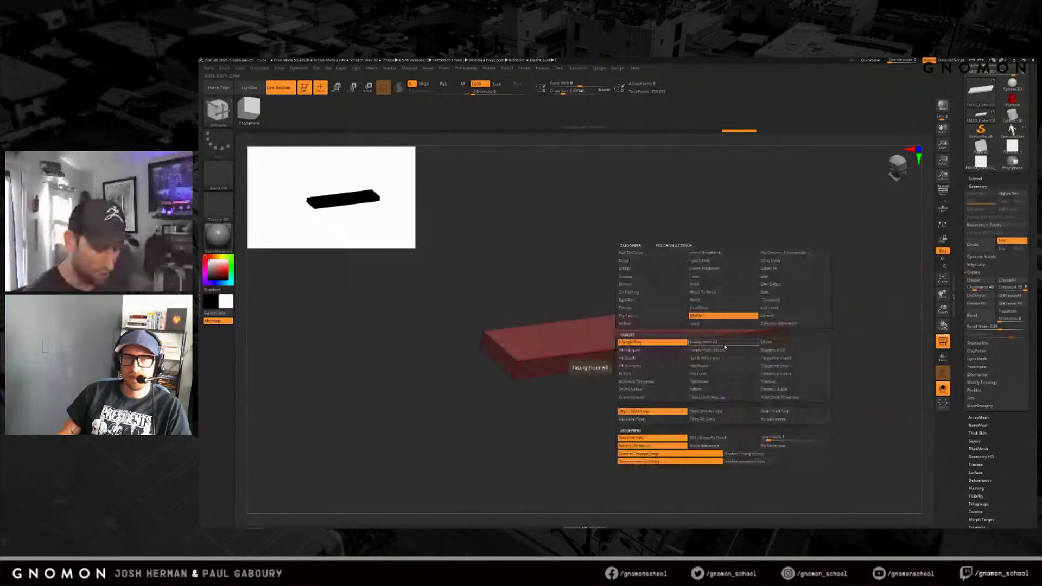
left_click(723, 276)
left_click(723, 269)
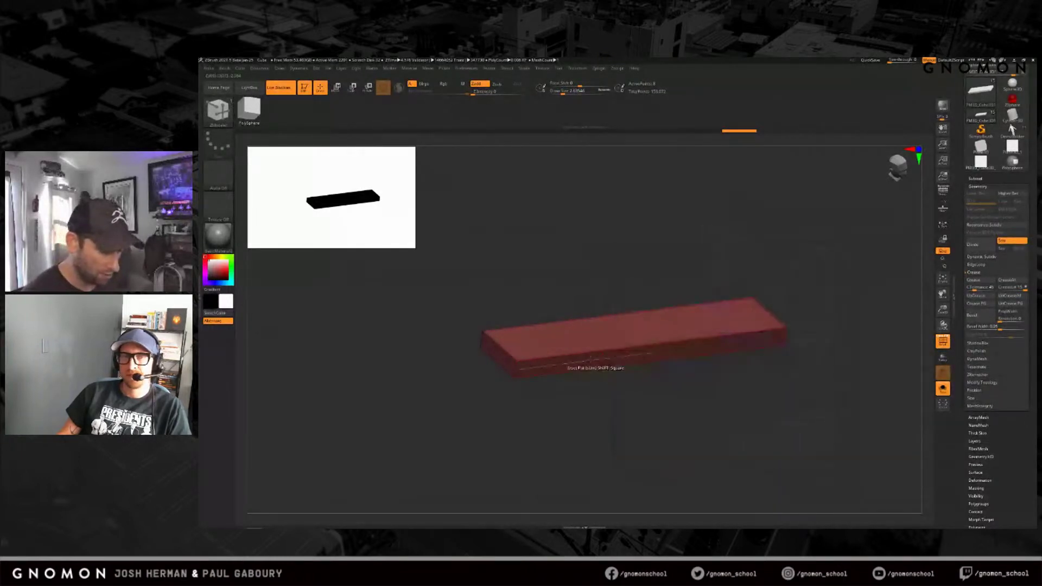
key("space")
left_click(464, 400)
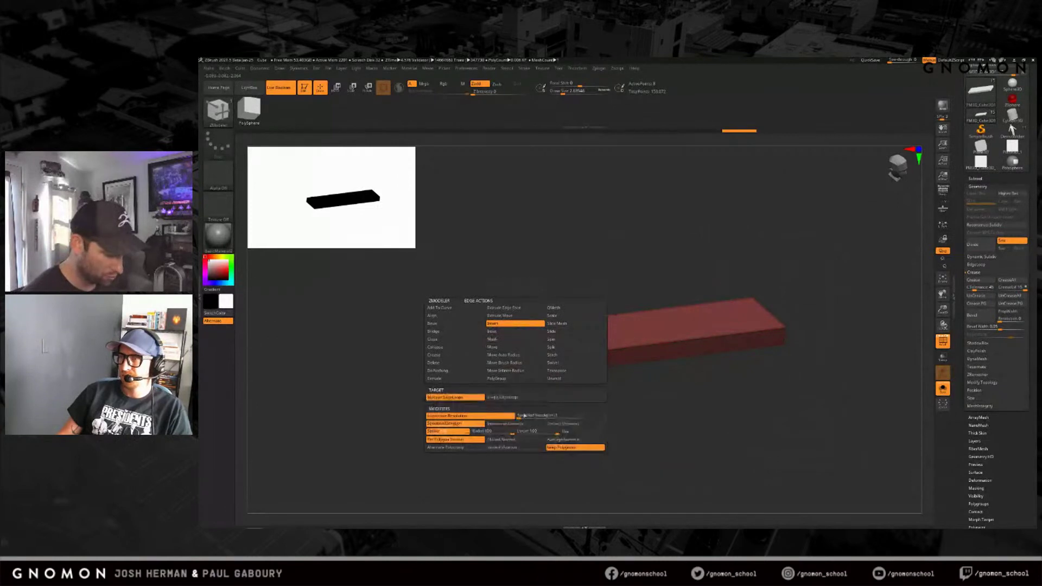
left_click(456, 448)
left_click(782, 340)
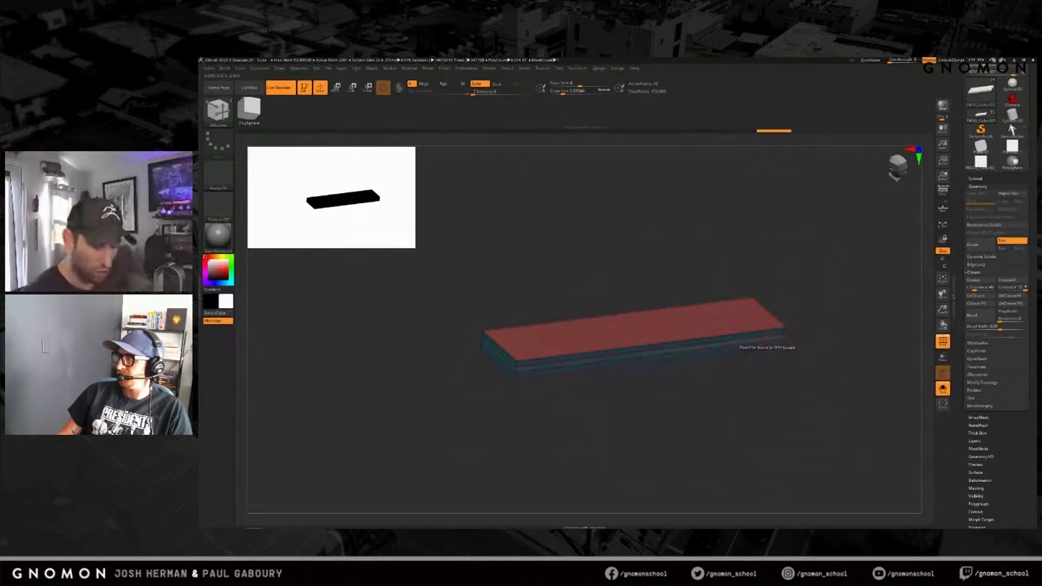
Step: Extrude the bar's side band outward with the ZModeler QMesh polygon action
key("space")
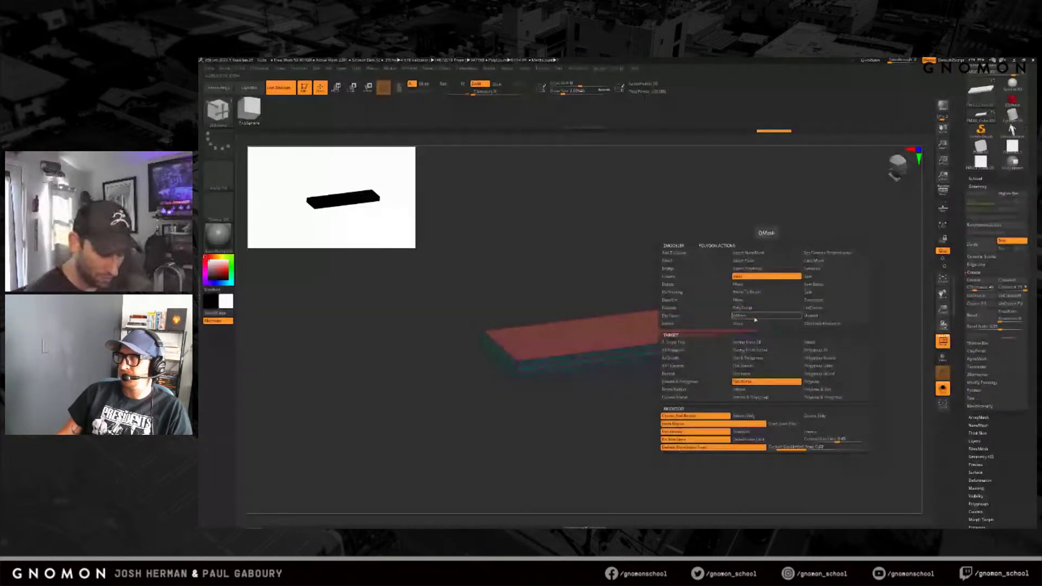
left_click(755, 319)
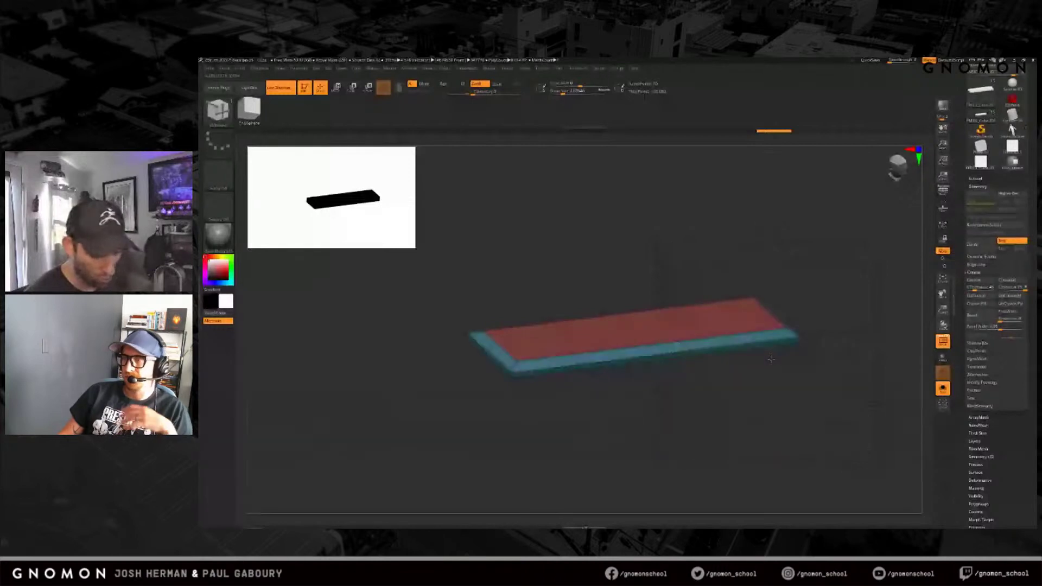
left_click_drag(765, 357, 711, 412)
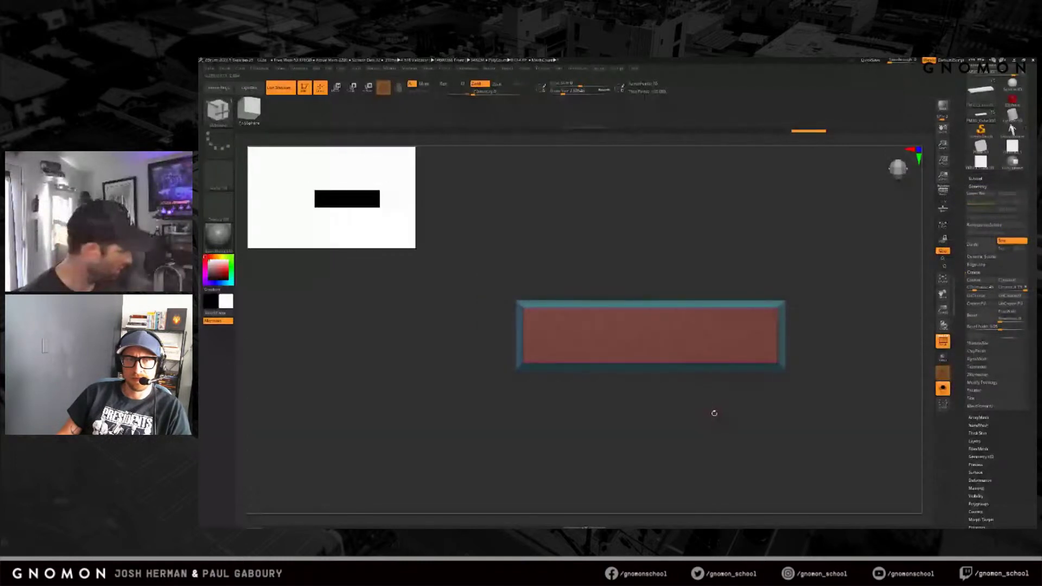
Step: Turn on Dynamic Subdiv for the bar and set its crease level to 2
left_click(981, 256)
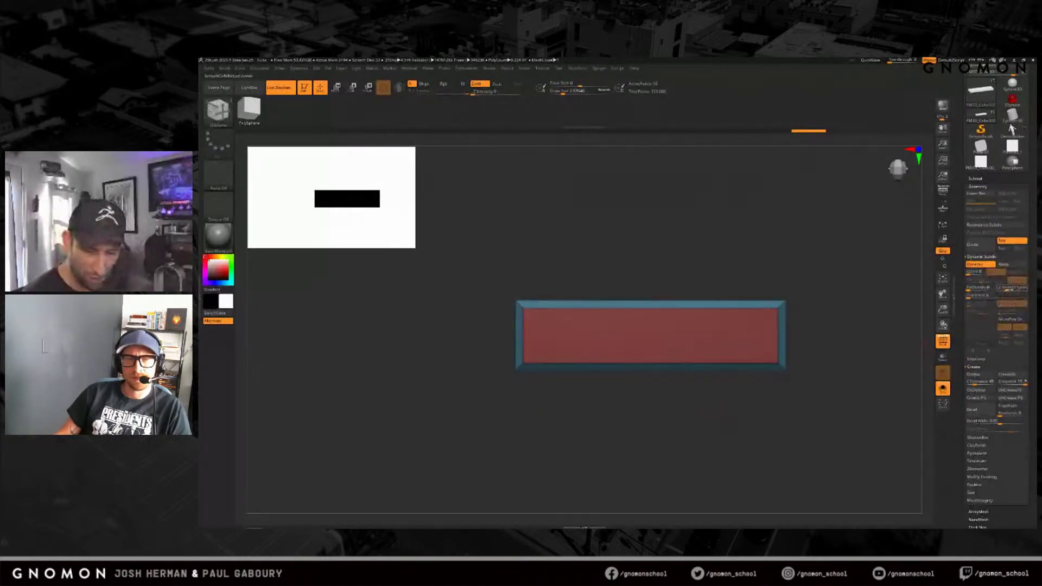
key("Return")
left_click(1009, 382)
type("2")
key("Return")
Step: Mirror and weld the bar's geometry
left_click_drag(803, 429, 791, 398)
left_click(981, 476)
left_click(981, 499)
Step: Duplicate the bar within the subtool by offsetting a copy sideways along its length with the gizmo
left_click_drag(782, 396, 760, 434)
key("w")
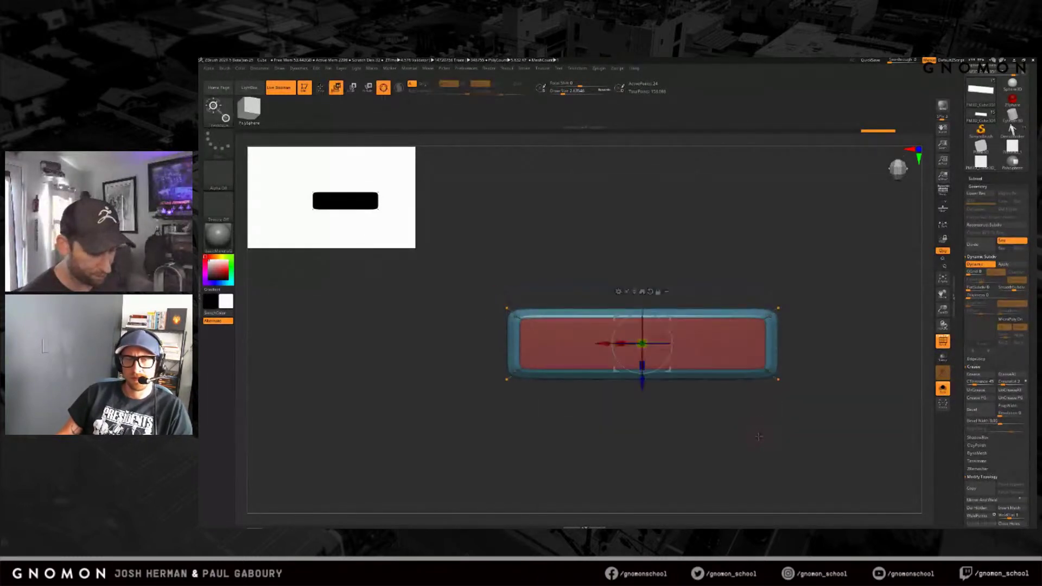
left_click_drag(603, 343, 517, 343)
Step: Replace the unmasked copy of the bar with a cube primitive and crease its edges
left_click(536, 293)
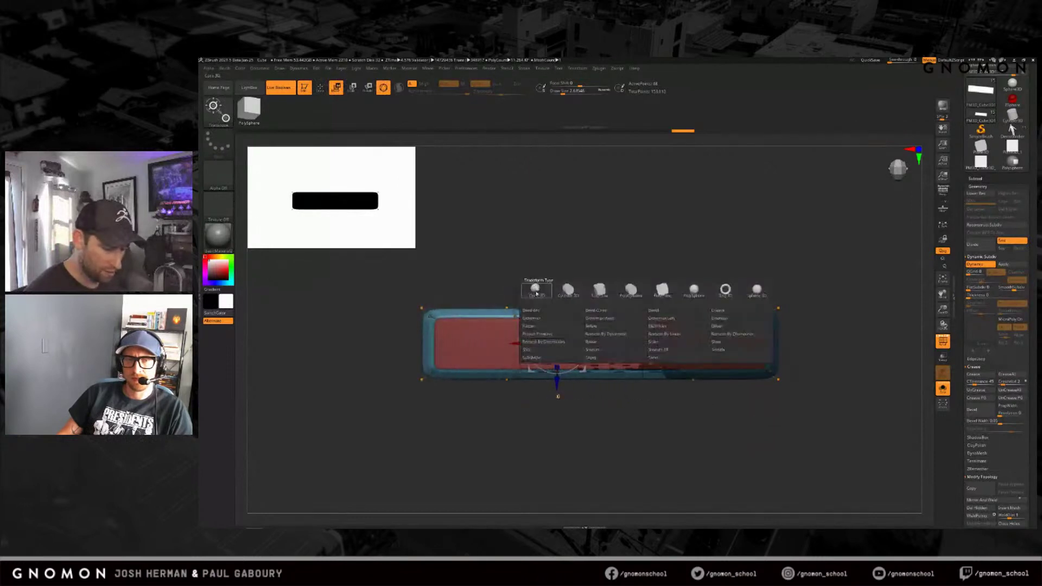
left_click(599, 290)
left_click(983, 375)
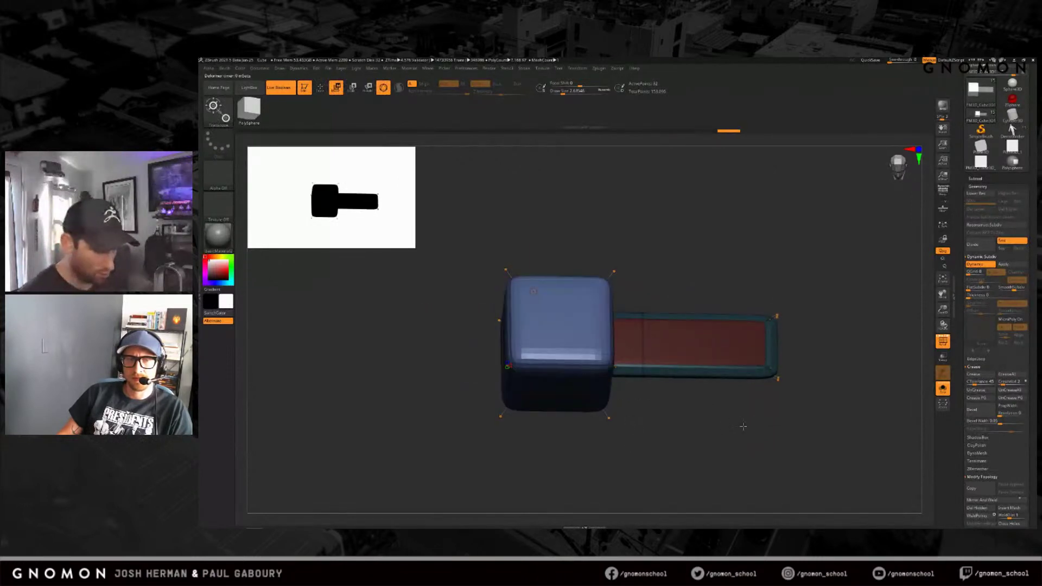
Step: Resize the cube into a small block with the gizmo and seat it on the bar's face near one end
left_click_drag(744, 425, 787, 415)
left_click_drag(565, 328, 581, 348)
left_click_drag(614, 389, 652, 274)
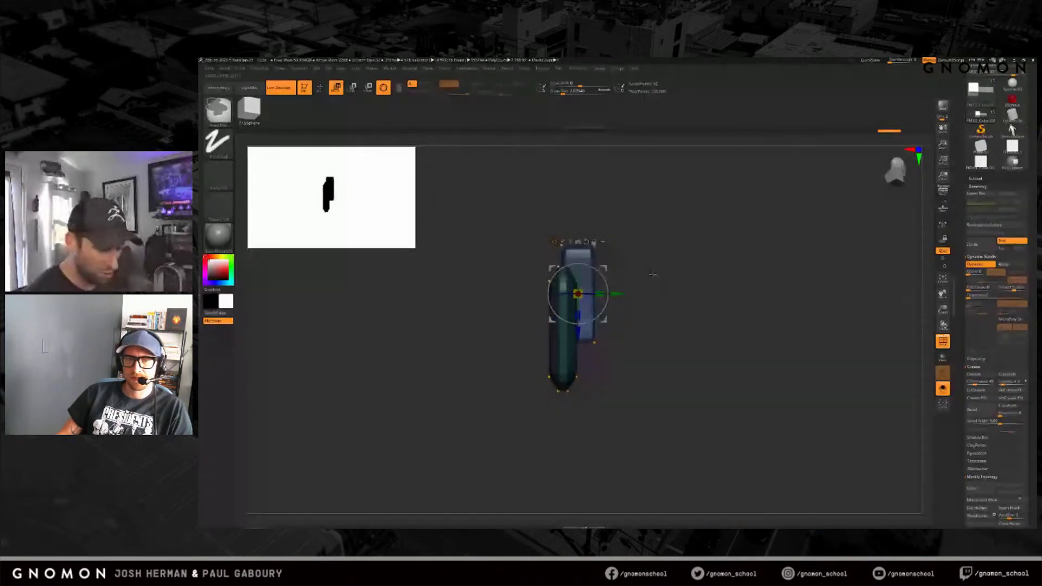
left_click(652, 274, "ctrl+shift")
mouse_move(673, 450)
left_mouse_down()
mouse_move(728, 375)
mouse_move(733, 347)
left_mouse_up()
Step: Divide the block with edge loops using ZModeler and taper its inner end by masking and gizmo scaling to form a clip
key("q")
key("b")
key("z")
key("m")
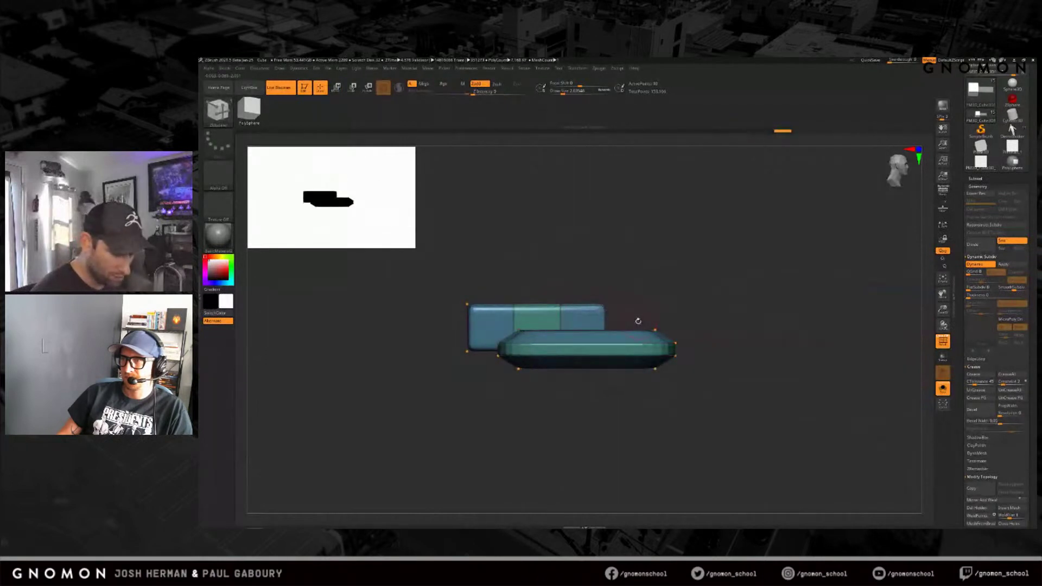
left_click_drag(638, 319, 541, 305, "ctrl")
key("w")
left_click_drag(614, 258, 640, 271, "ctrl")
left_click_drag(732, 312, 702, 350)
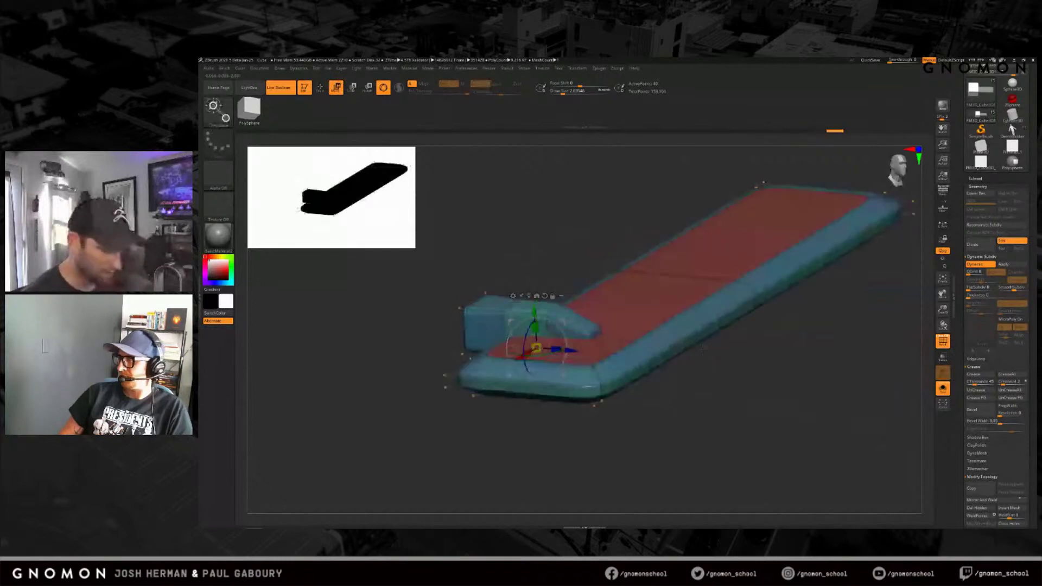
Step: Mirror and weld the part so the tapered clip repeats at the bar's other end
key("shift+f")
key("q")
mouse_move(731, 418)
left_mouse_down("alt")
mouse_move(653, 392)
mouse_move(698, 388)
left_mouse_up("alt")
left_click_drag(1025, 499, 1022, 389)
left_click(983, 390)
left_click_drag(771, 404, 700, 395)
key("shift+f")
key("f")
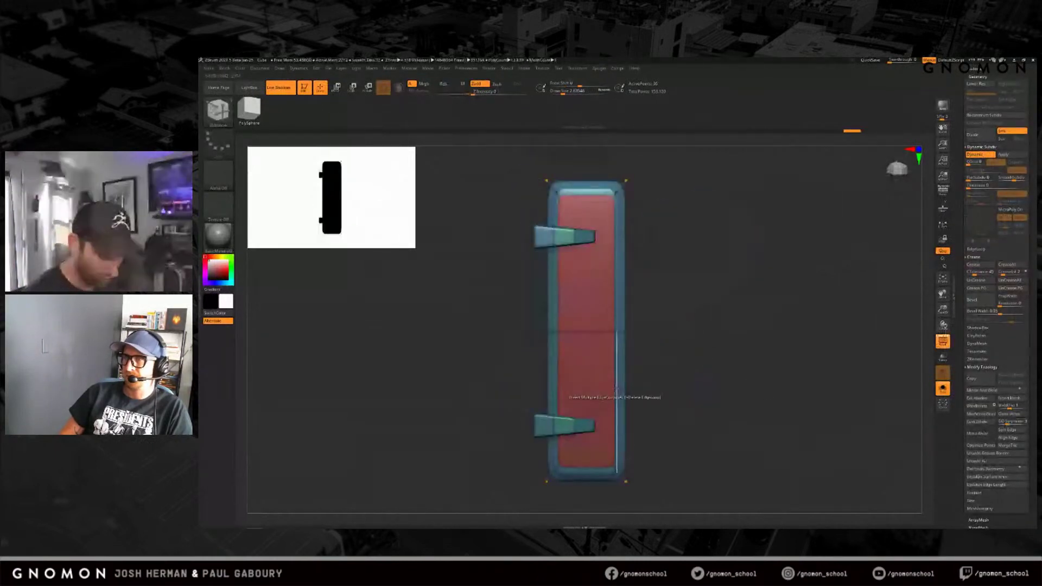
Step: Set the ZModeler edge action to Insert with the Single EdgeLoop target and insert a loop across the bar
key("space")
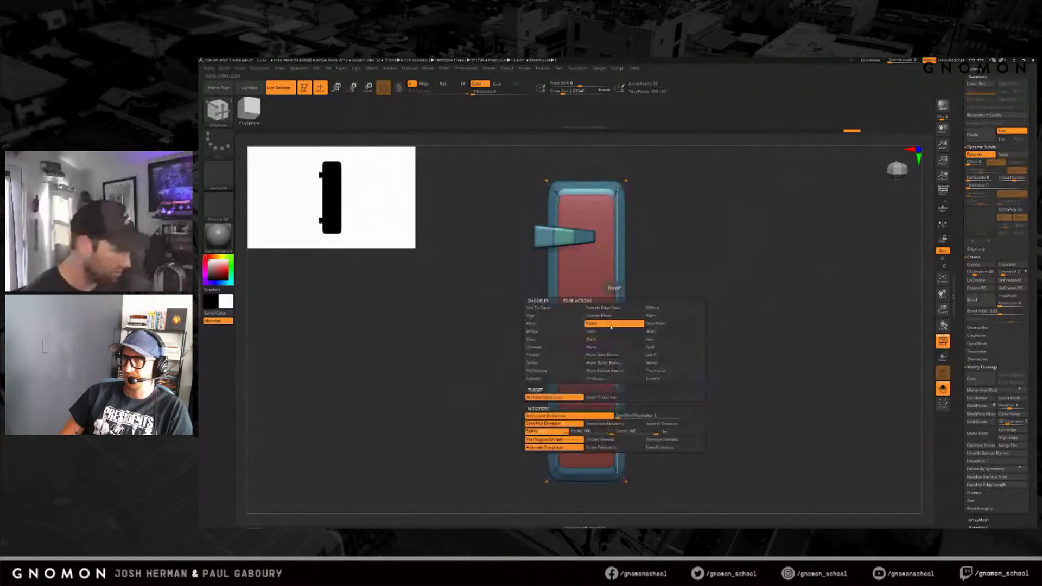
left_click(611, 326)
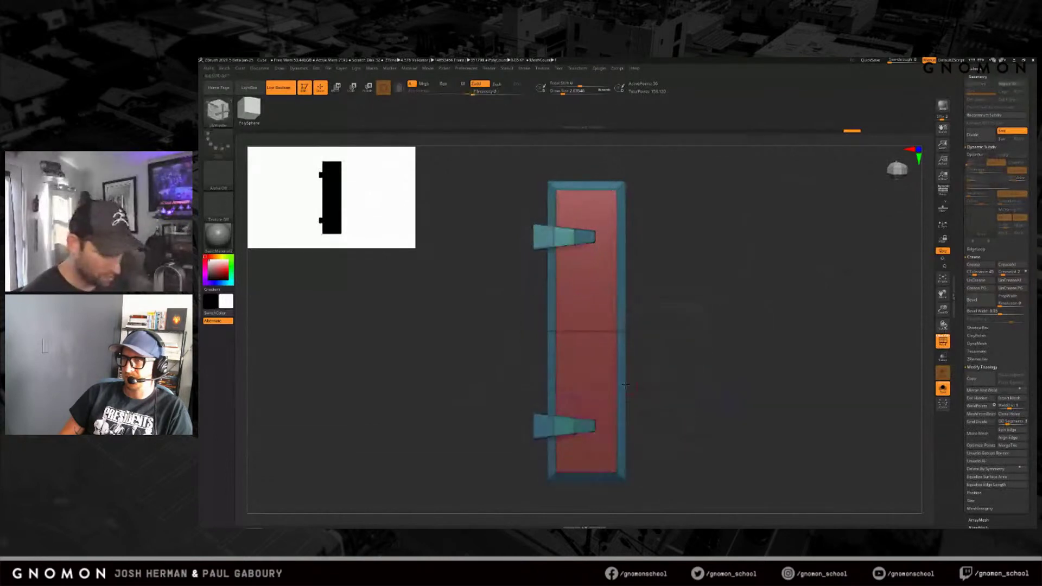
key("space")
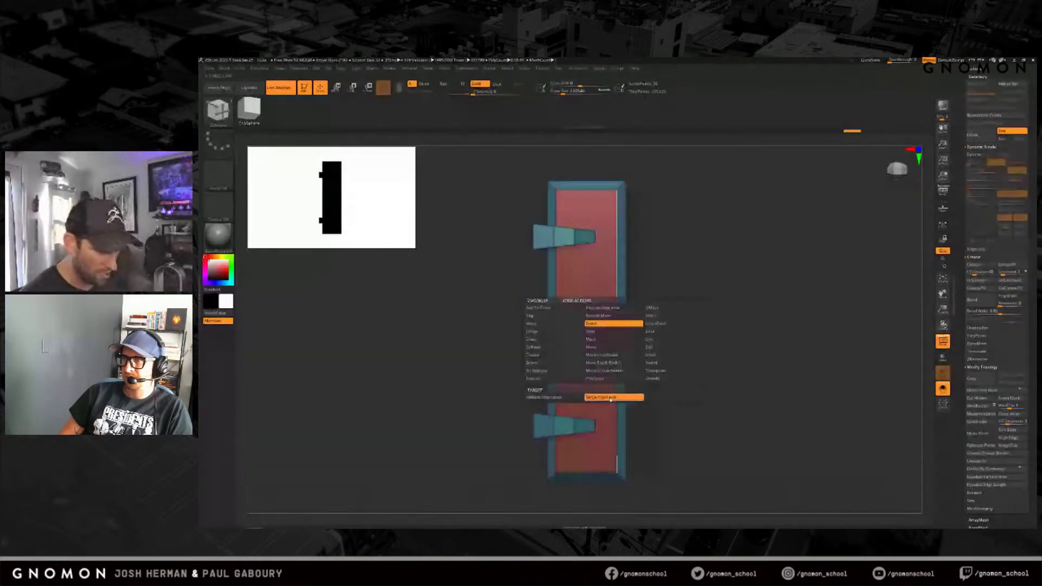
left_click(611, 398)
left_click(616, 350)
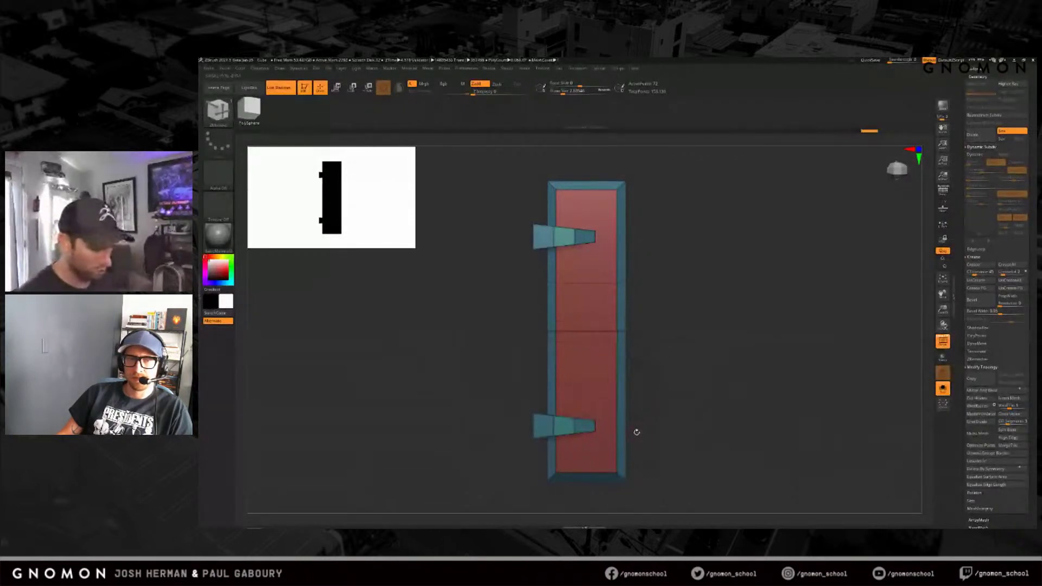
Step: Compare the bar with and without dynamic subdivision smoothing
key("d")
key("shift+d")
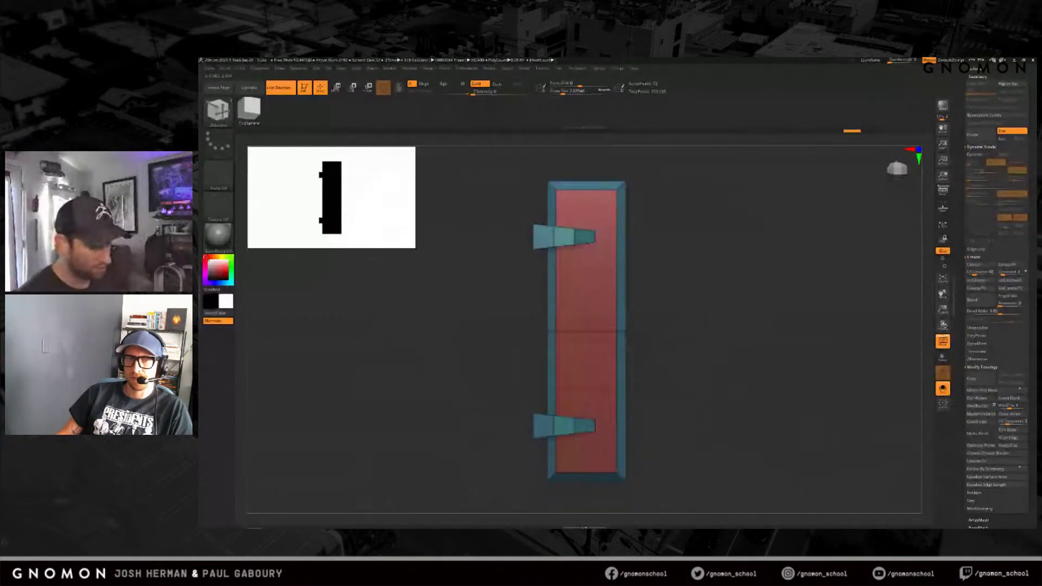
key("d")
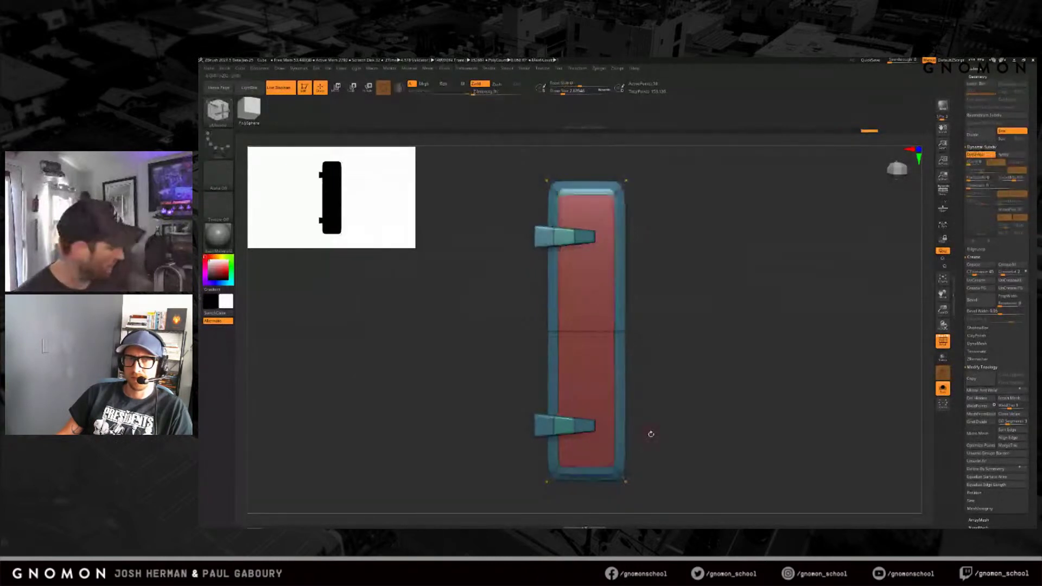
key("shift+d")
key("b")
key("z")
key("m")
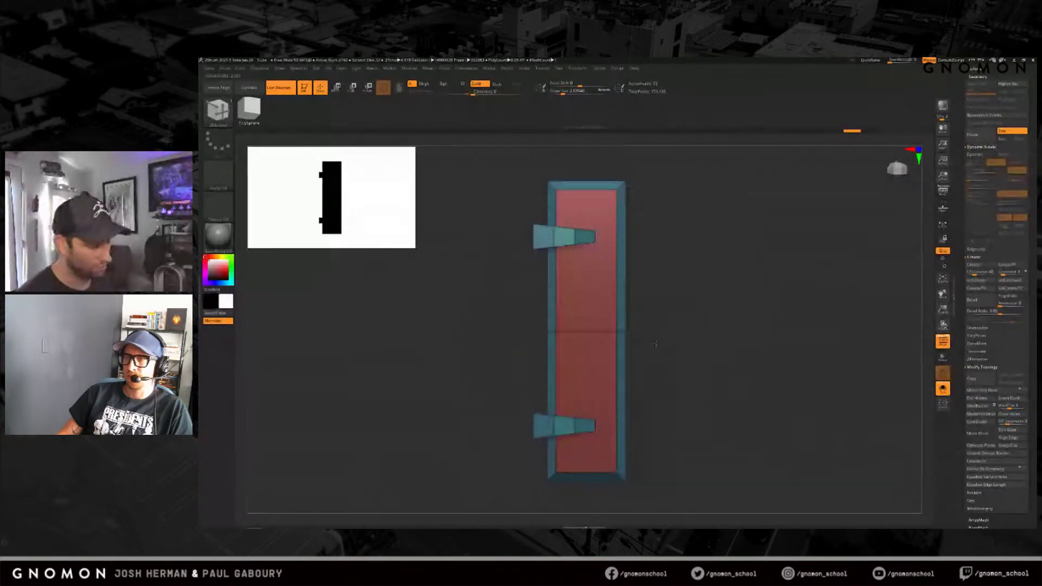
Step: Try edge loop placements across the bar and delete its centre loop
left_click_drag(655, 343, 652, 343)
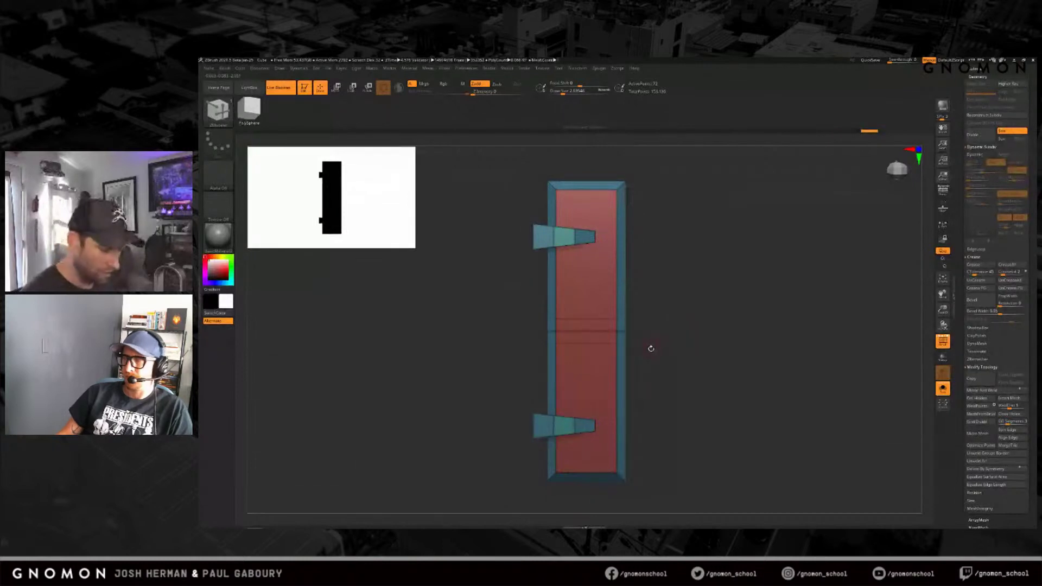
left_click(617, 350, "alt")
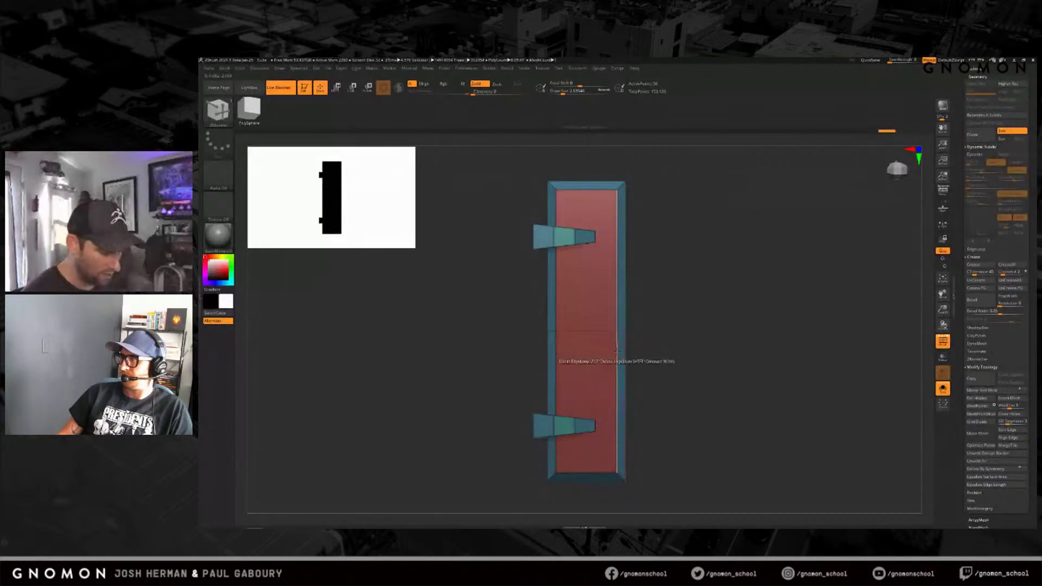
left_click(617, 331)
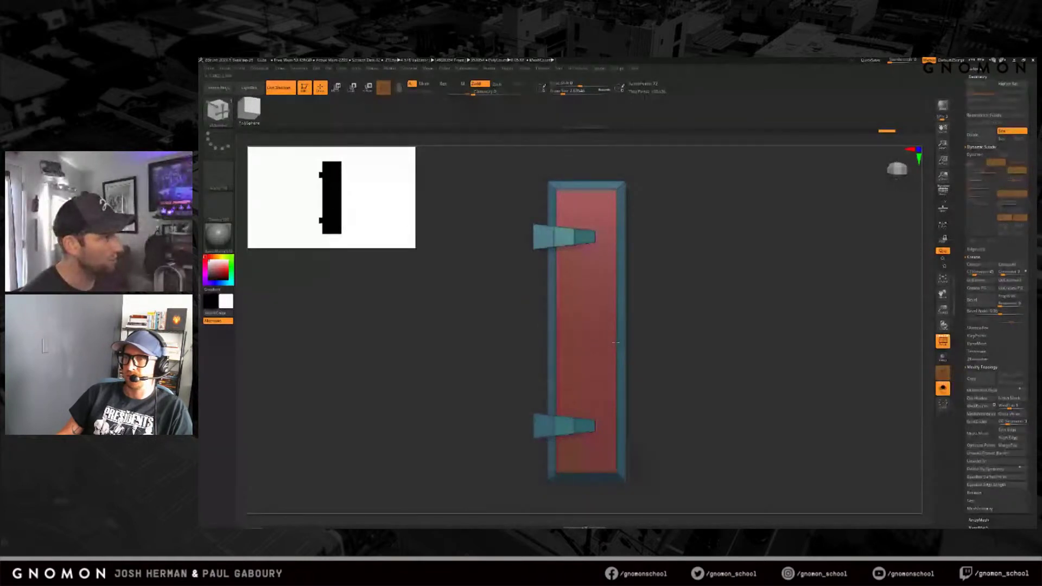
left_click(616, 343, "alt")
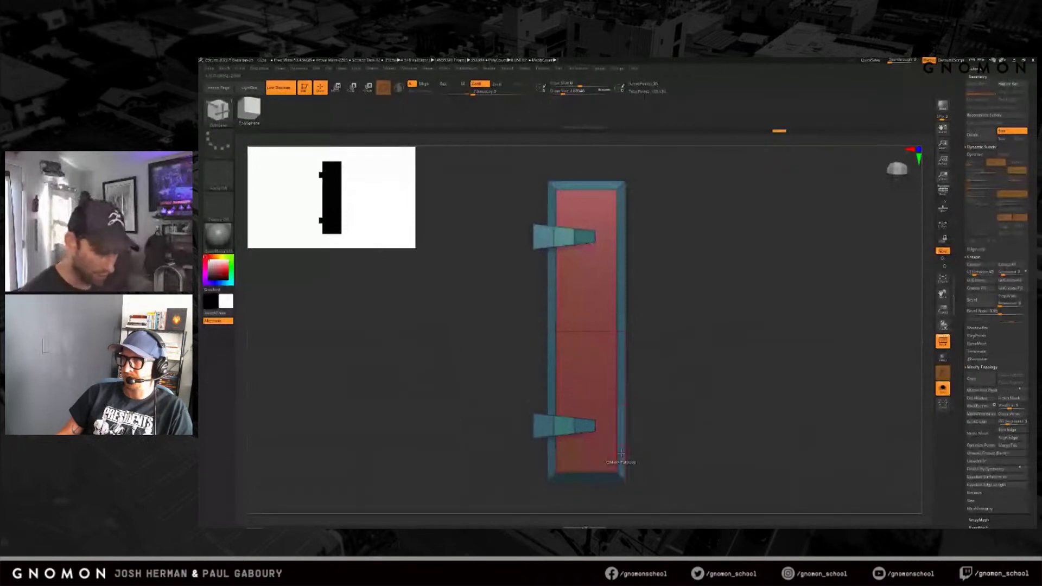
left_click(620, 453)
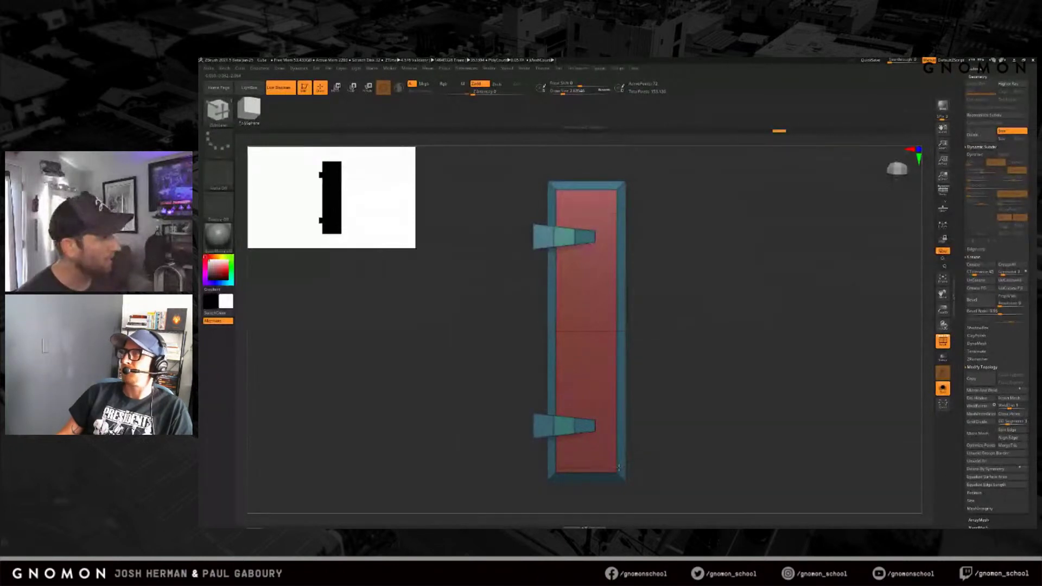
left_click(618, 352)
left_click(617, 357, "alt")
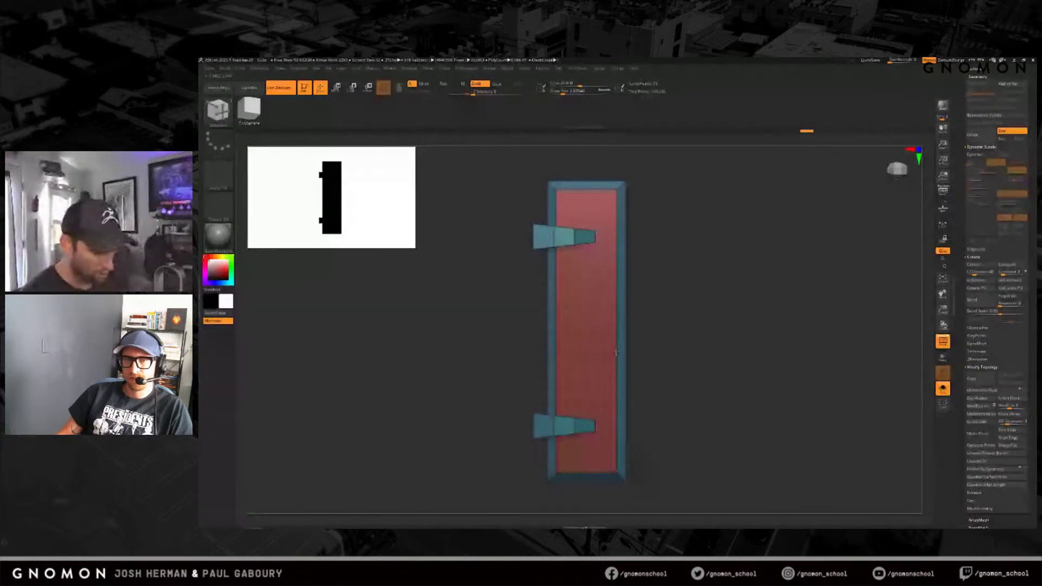
Step: Push the middle polygon of the bar's long side inward to form a recess, targeting A Single Poly, and smooth it with dynamic subdivision
mouse_move(616, 352)
right_mouse_down()
mouse_move(637, 386)
mouse_move(663, 396)
mouse_move(629, 377)
right_mouse_up()
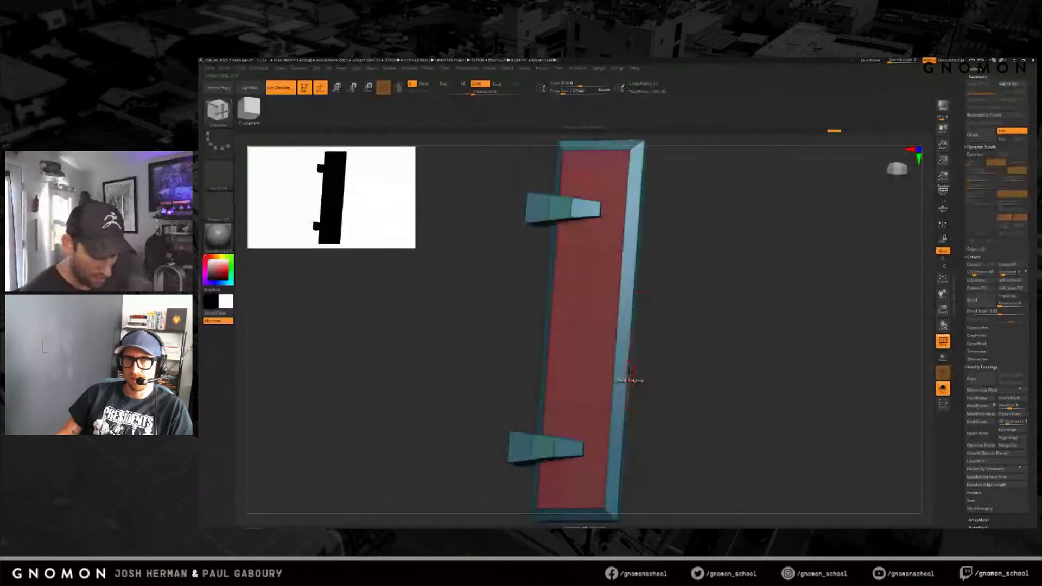
key("space")
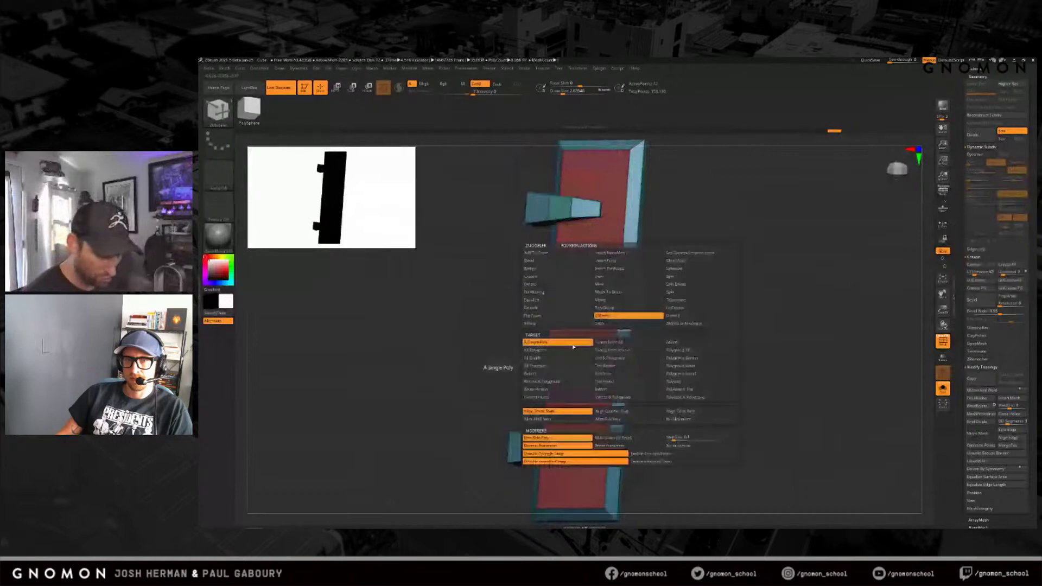
right_click_drag(629, 406, 657, 372, "ctrl")
left_click_drag(657, 373, 886, 394)
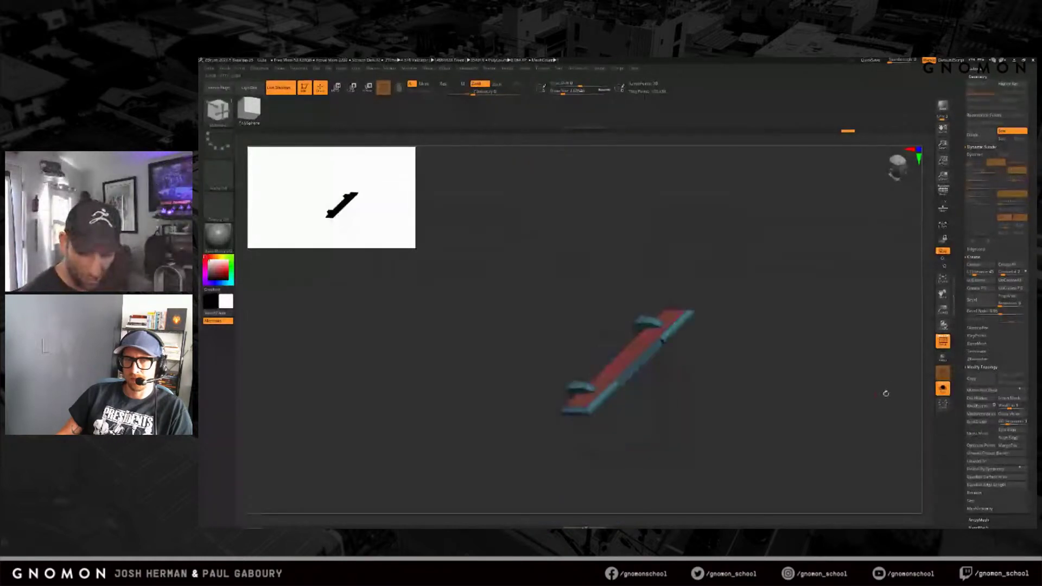
key("d")
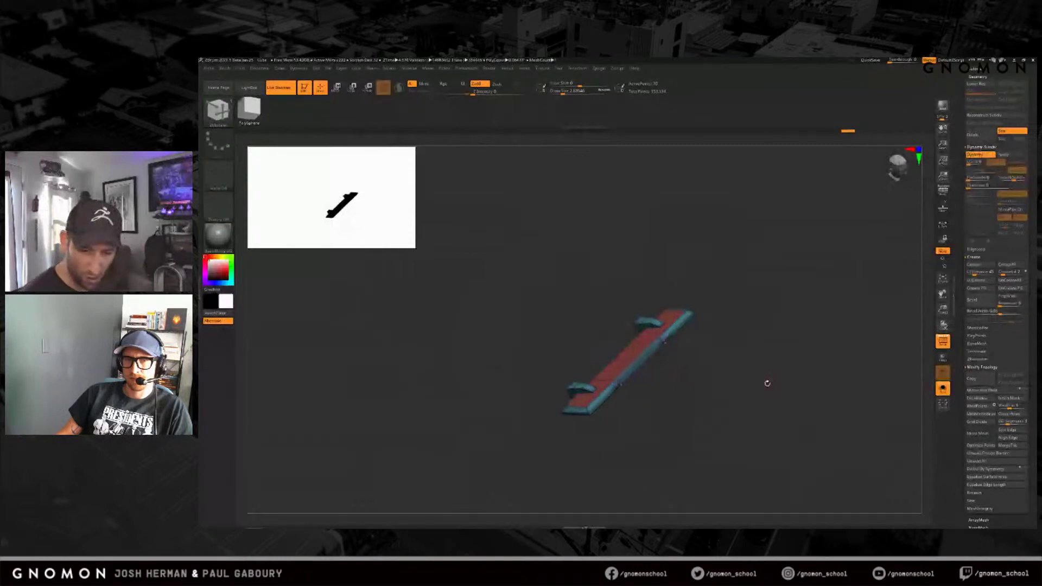
Step: Mask the bar, shift the unmasked clip toward the bar's end with the gizmo, and clear the mask
mouse_move(767, 383)
left_mouse_down()
mouse_move(705, 395)
mouse_move(618, 360)
left_mouse_up()
key("f")
left_click(649, 375, "ctrl")
key("w")
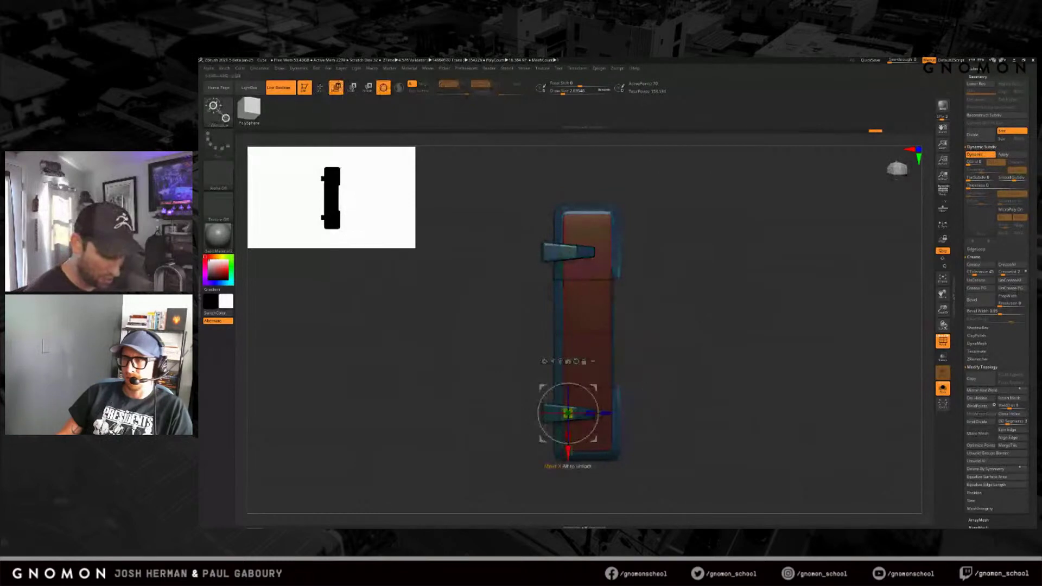
left_click_drag(567, 413, 568, 431)
mouse_move(713, 432)
left_mouse_down("ctrl")
mouse_move(719, 439)
mouse_move(656, 448)
mouse_move(700, 375)
left_mouse_up("ctrl")
key("q")
key("shift+f")
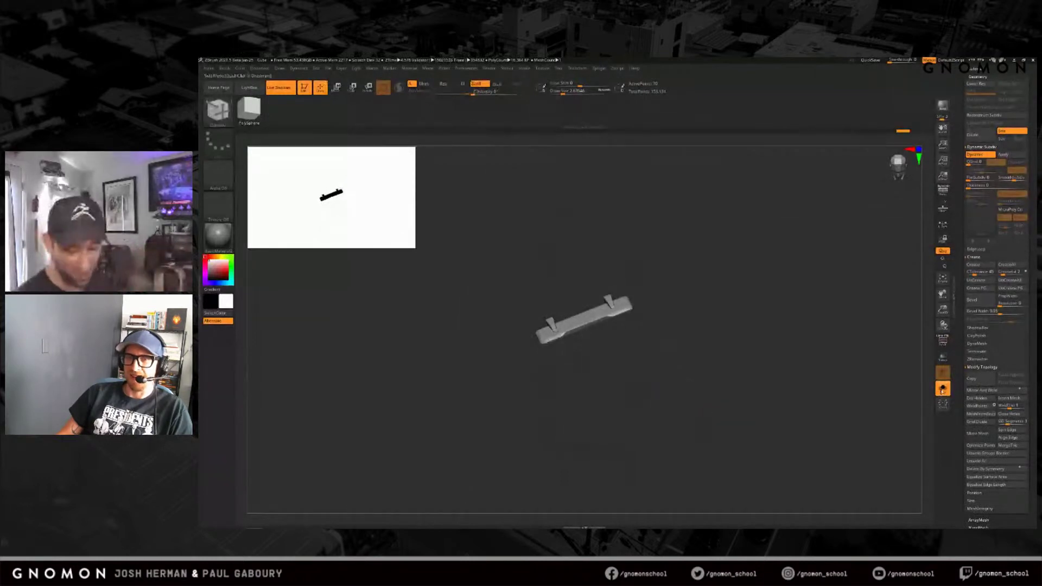
Step: Show the full head piece again and inspect how the bar sits in its recess
left_click(753, 403, "ctrl+shift")
key("f")
left_click_drag(751, 399, 771, 373)
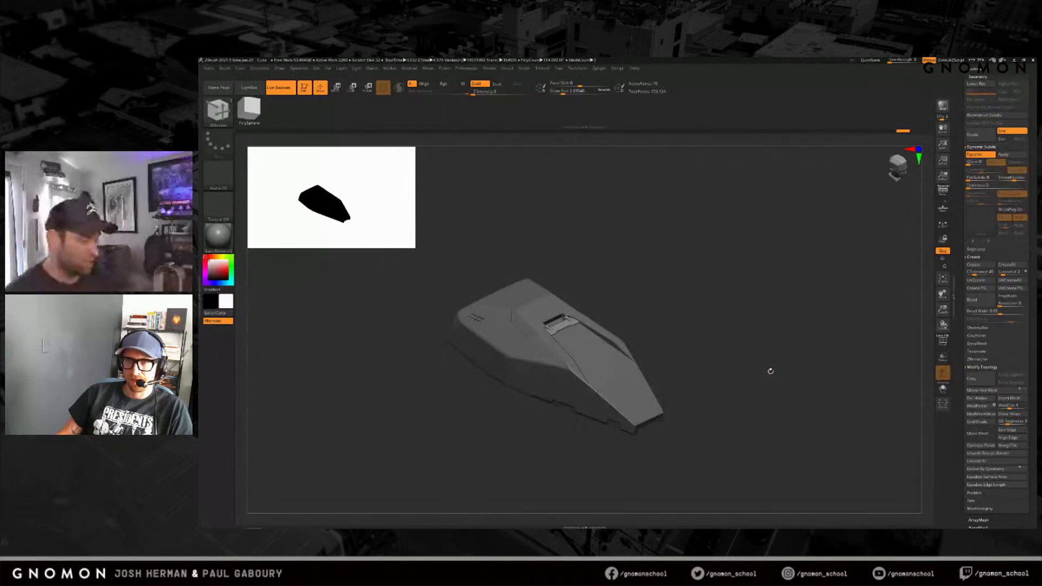
left_click_drag(735, 335, 737, 358)
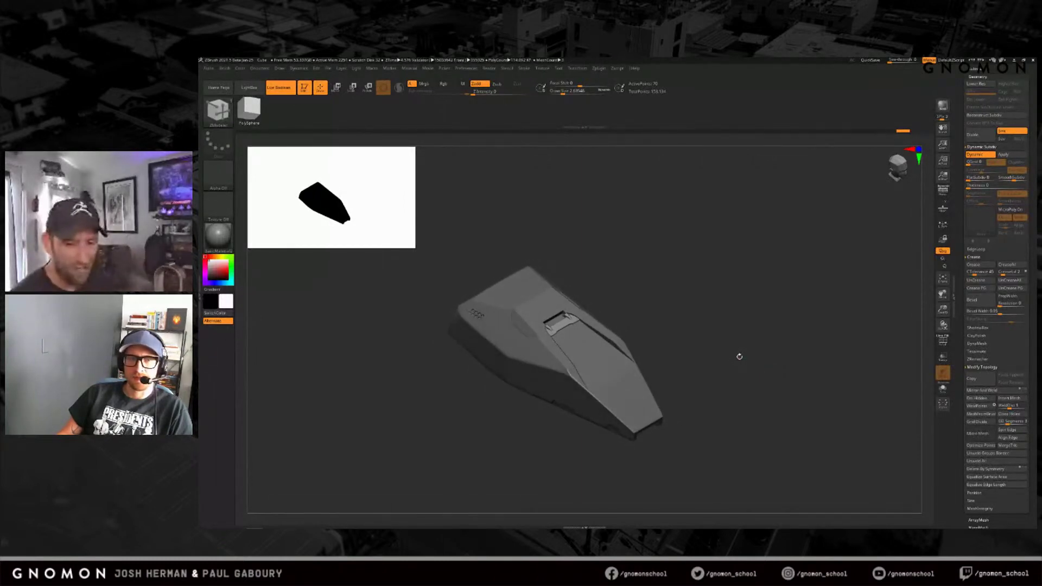
Step: Turn on ArrayMesh for the bar and raise its repeat count
left_click_drag(961, 125, 963, 190)
left_click(977, 134)
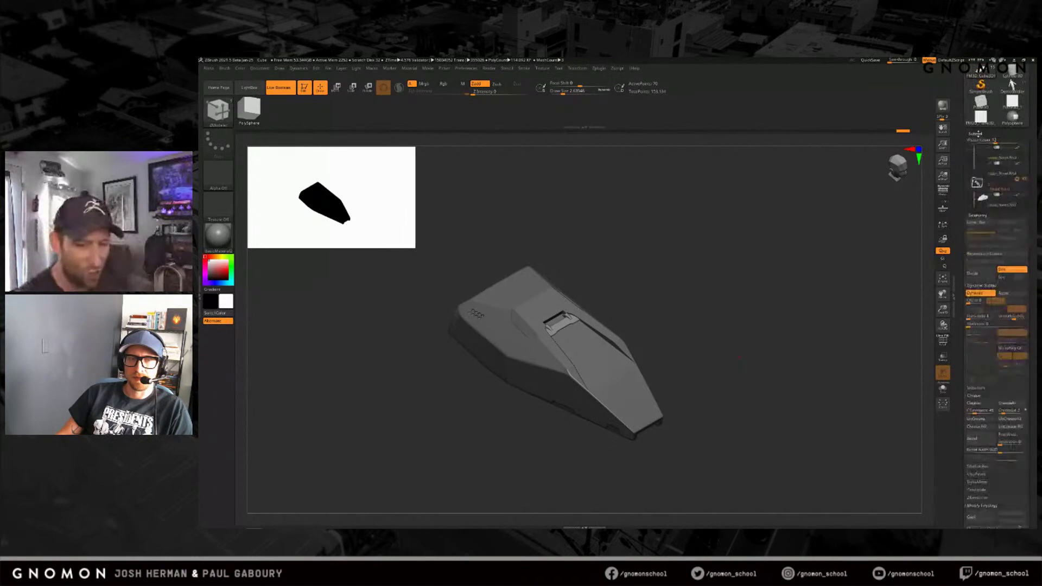
left_click(975, 133)
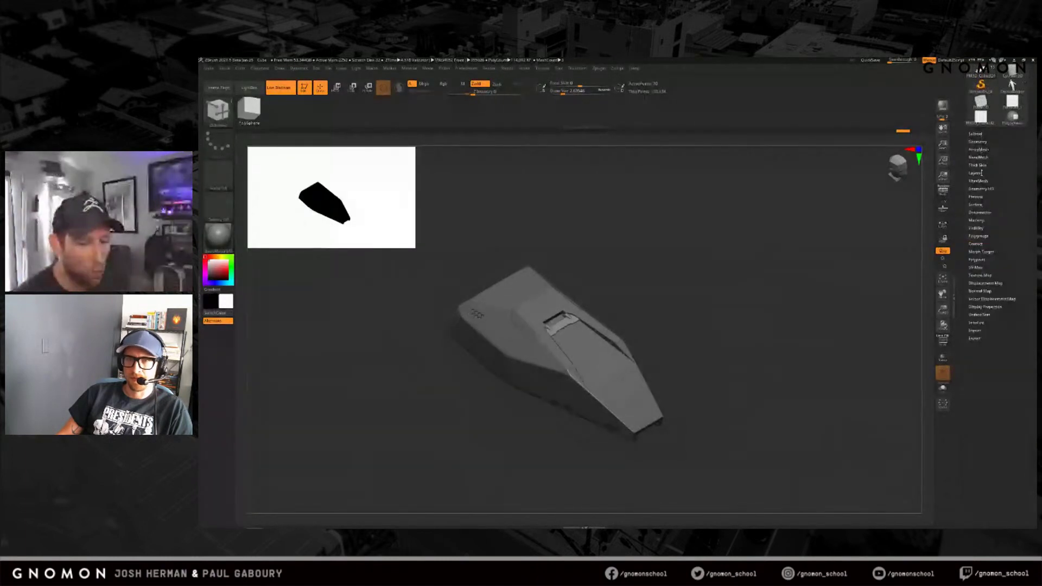
left_click(979, 149)
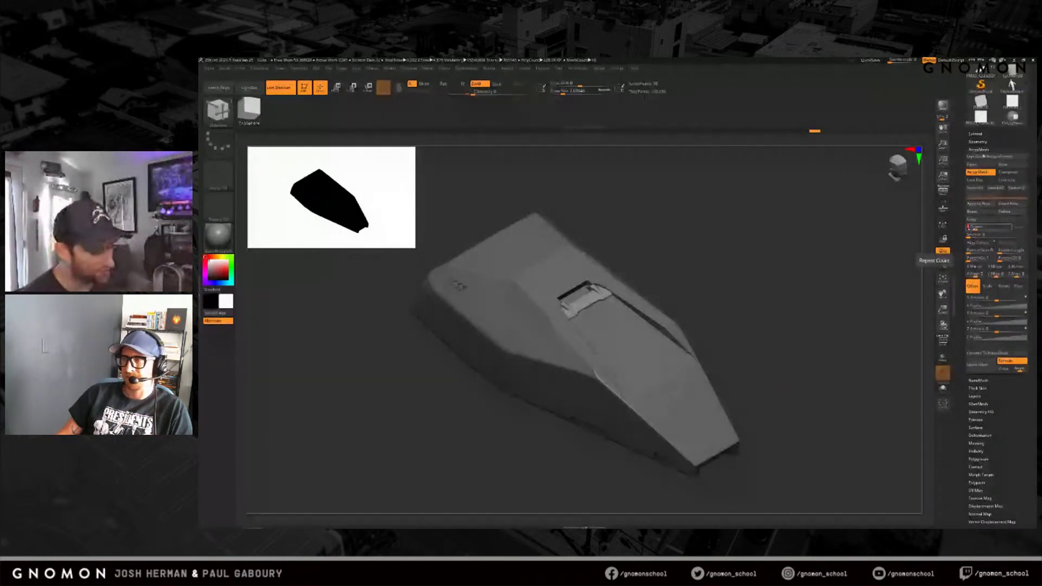
key("Return")
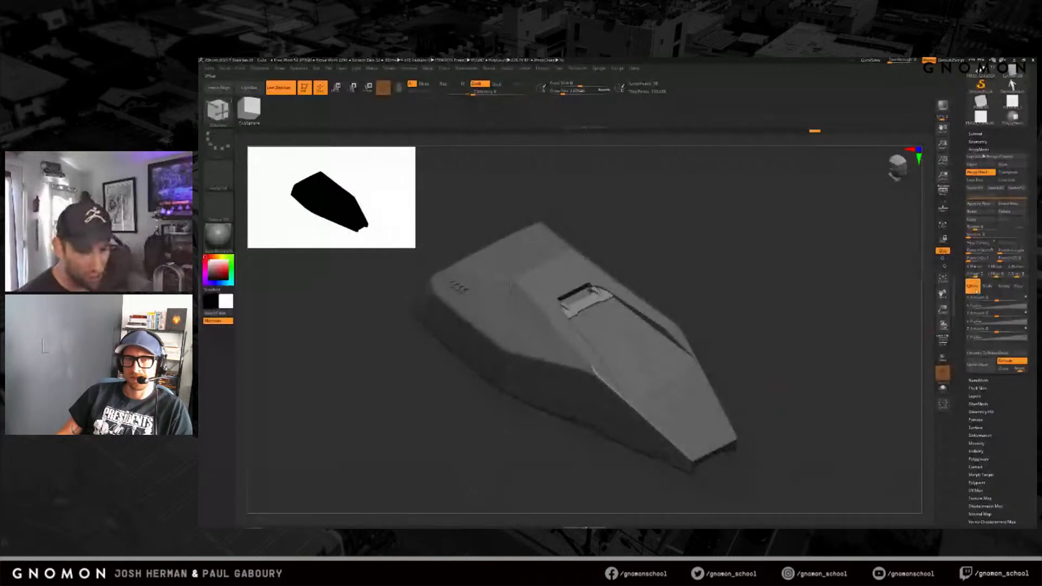
Step: Adjust the array's Z offset amount to space the bar copies along the head's recess
mouse_move(809, 412)
left_mouse_down()
mouse_move(803, 388)
mouse_move(797, 429)
left_mouse_up()
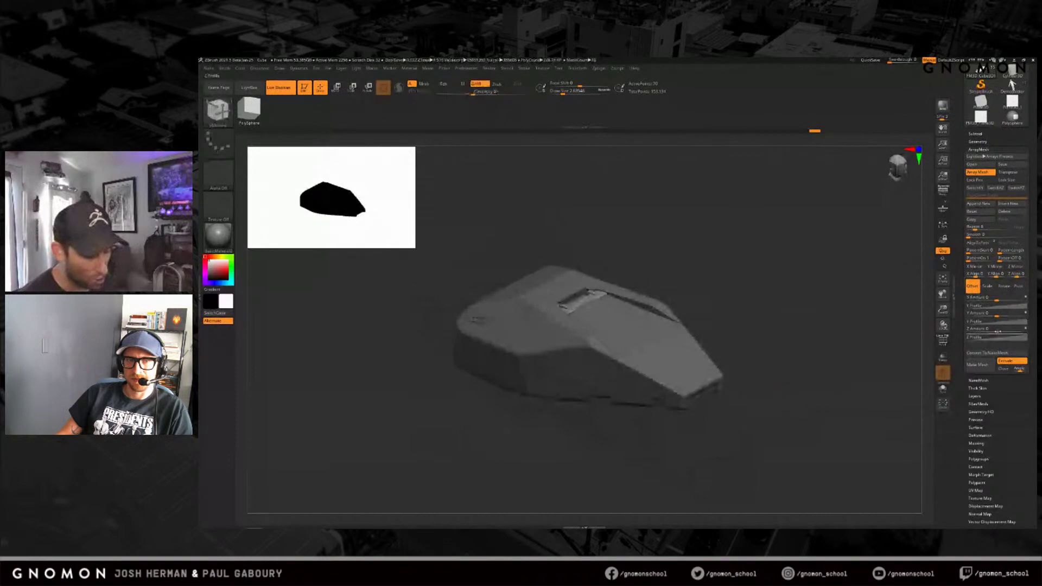
mouse_move(997, 329)
left_mouse_down()
mouse_move(1014, 329)
mouse_move(980, 330)
left_mouse_up()
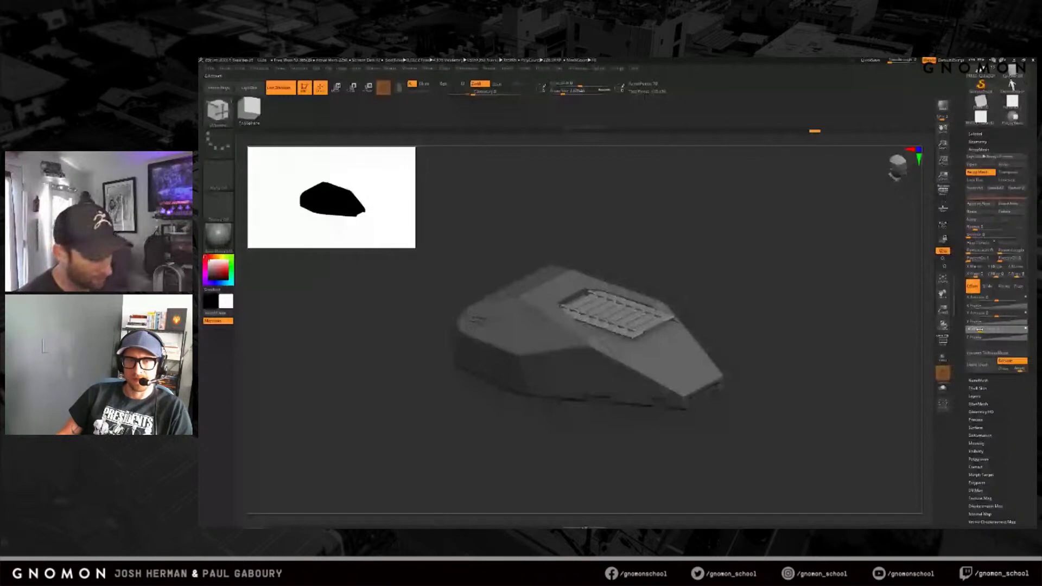
left_click_drag(922, 325, 929, 364)
mouse_move(787, 380)
left_mouse_down()
mouse_move(790, 400)
mouse_move(802, 384)
left_mouse_up()
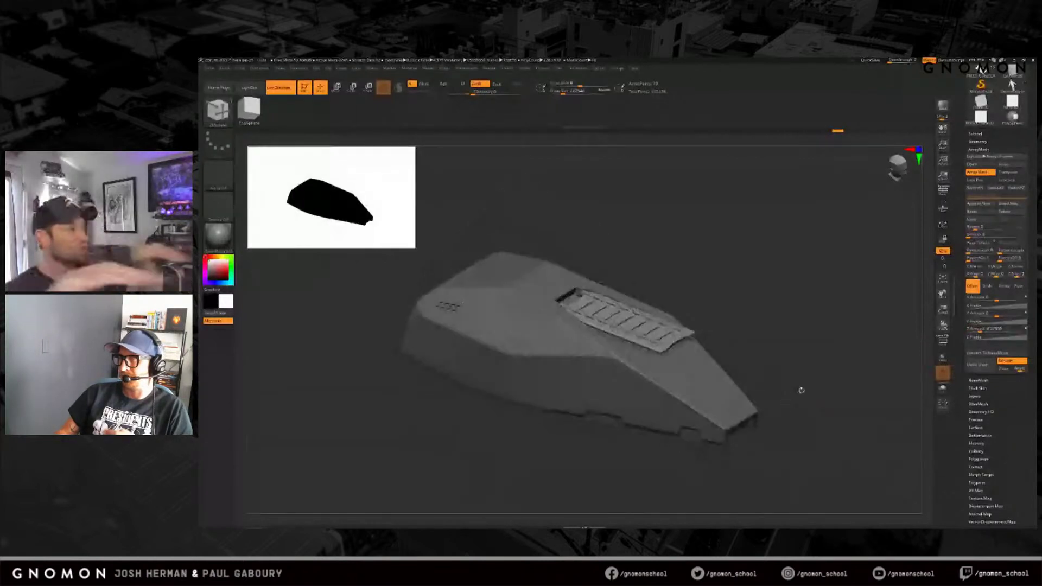
Step: Adjust the array's Y offset amount so the copies follow the sloped surface, and enable ArrayMesh Transpose
left_click_drag(1002, 313, 1010, 316)
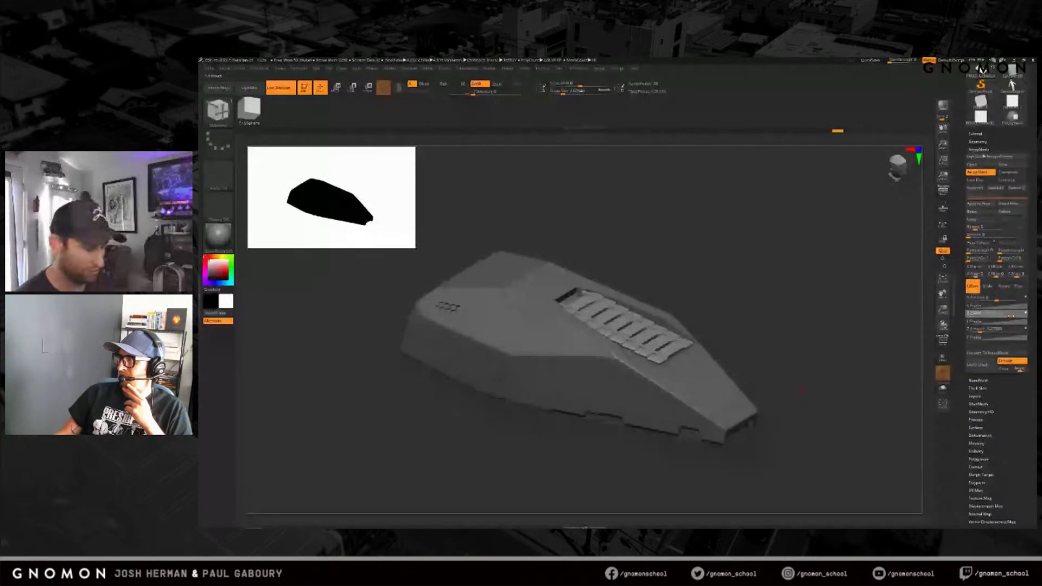
mouse_move(801, 391)
left_mouse_down()
mouse_move(808, 439)
mouse_move(801, 402)
mouse_move(814, 406)
left_mouse_up()
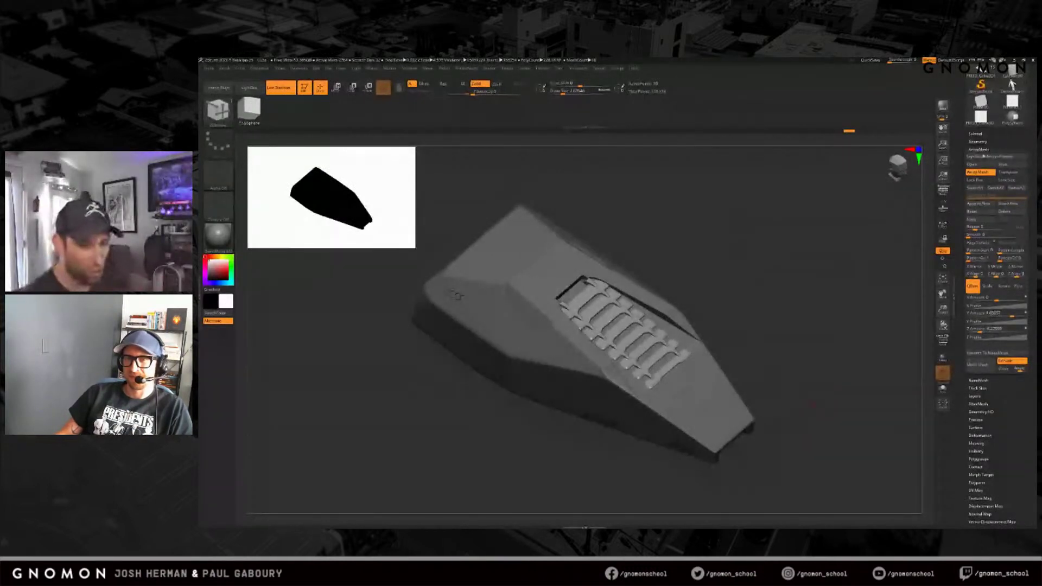
left_click(1013, 172)
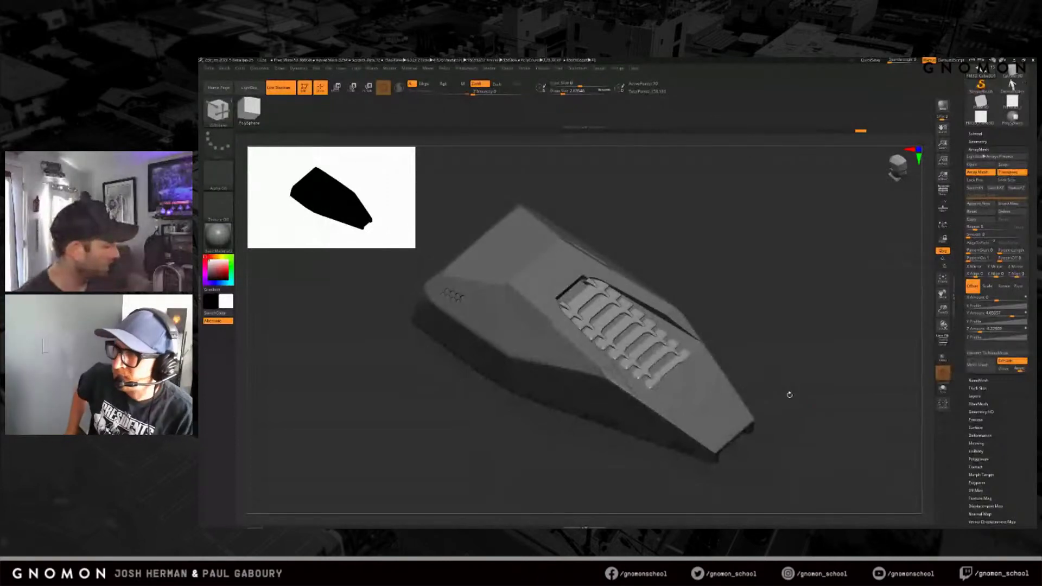
Step: Adjust the bar array's spacing and slope with the Transpose line so the copies follow the head's recess
key("w")
left_click_drag(786, 402, 623, 319)
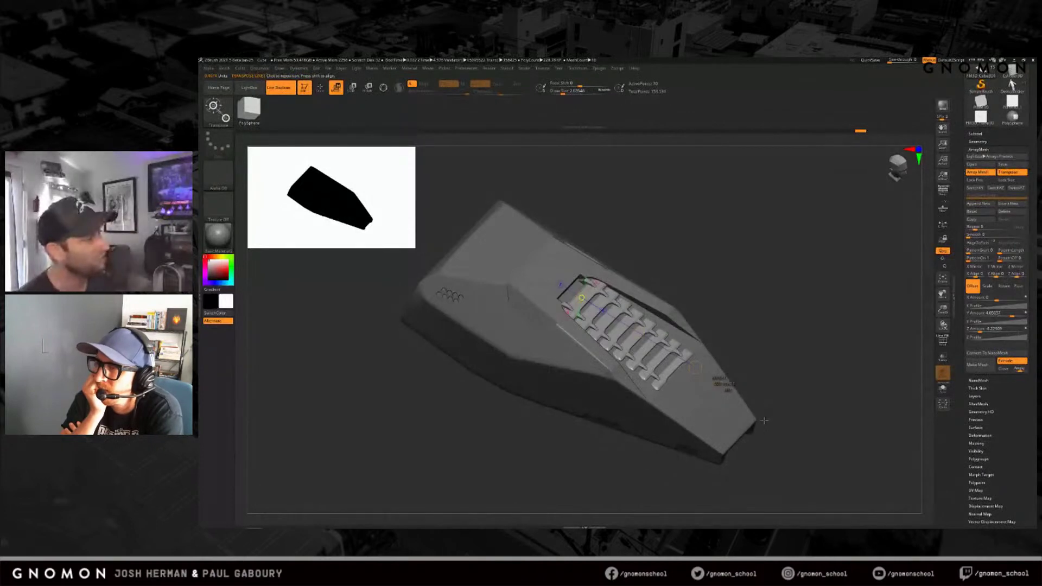
left_click_drag(721, 383, 741, 367)
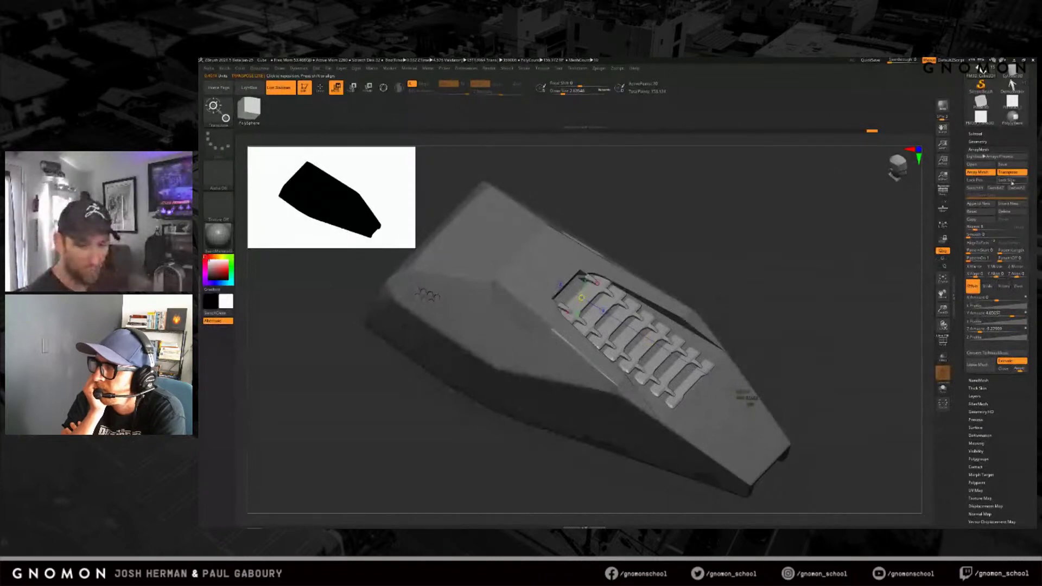
left_click_drag(810, 389, 795, 331)
left_click_drag(593, 285, 592, 287)
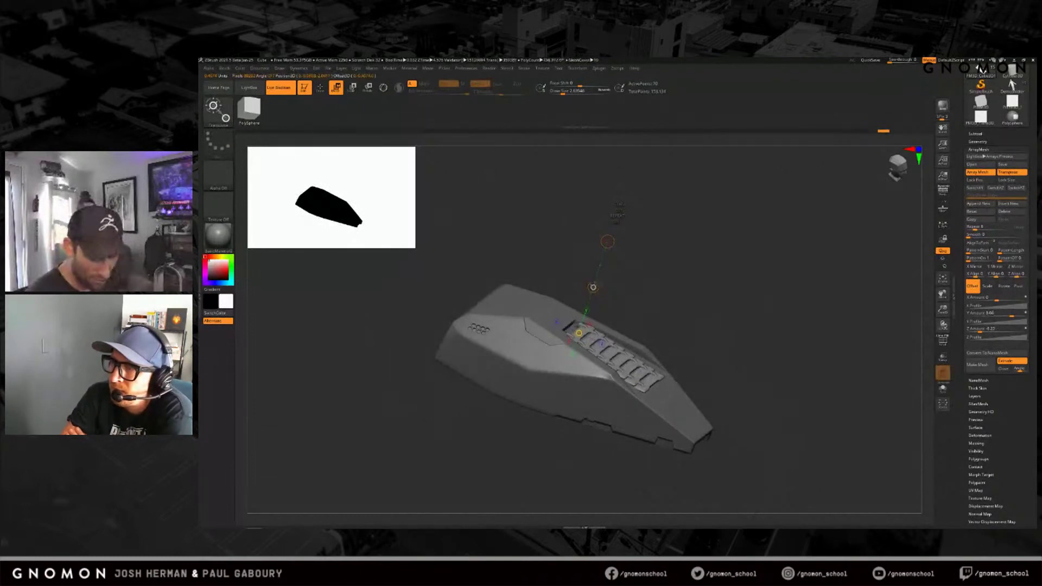
left_click_drag(782, 325, 761, 389)
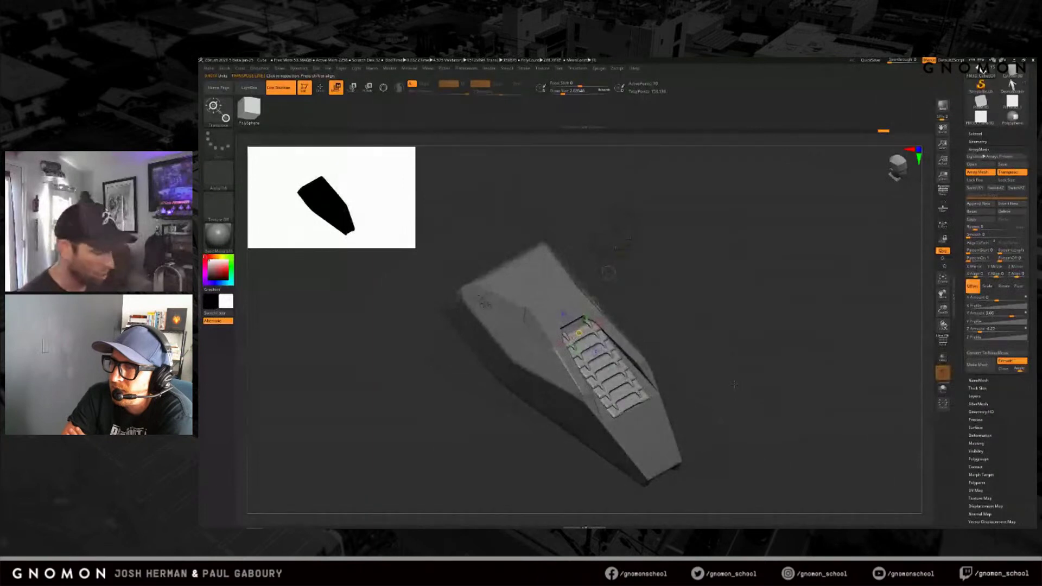
Step: Move the source bar with the gizmo along the recess and vertically to seat the arrayed copies against the surface
key("y")
left_click_drag(589, 367, 585, 362)
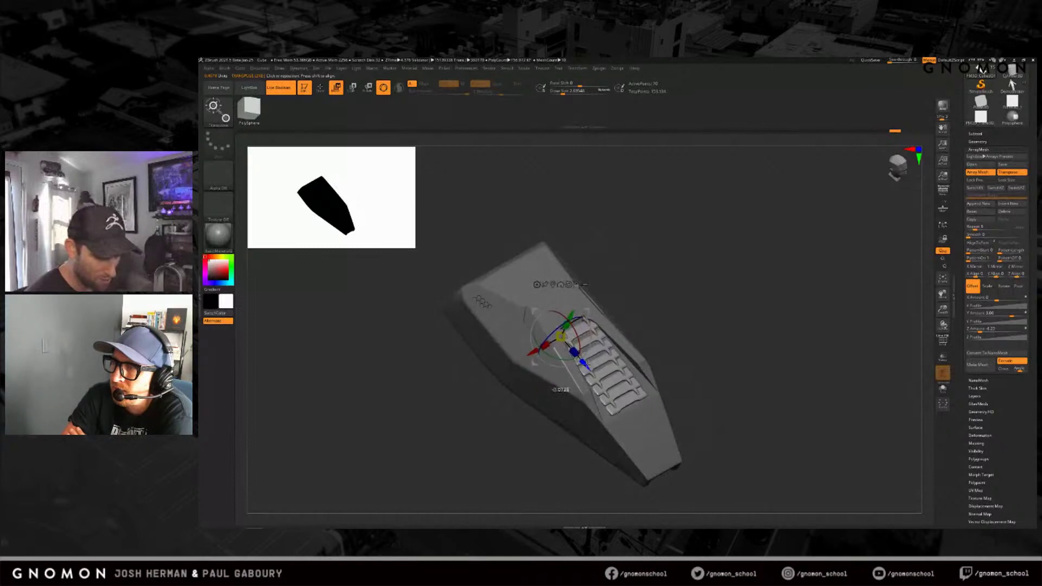
left_click_drag(706, 391, 748, 383)
key("y")
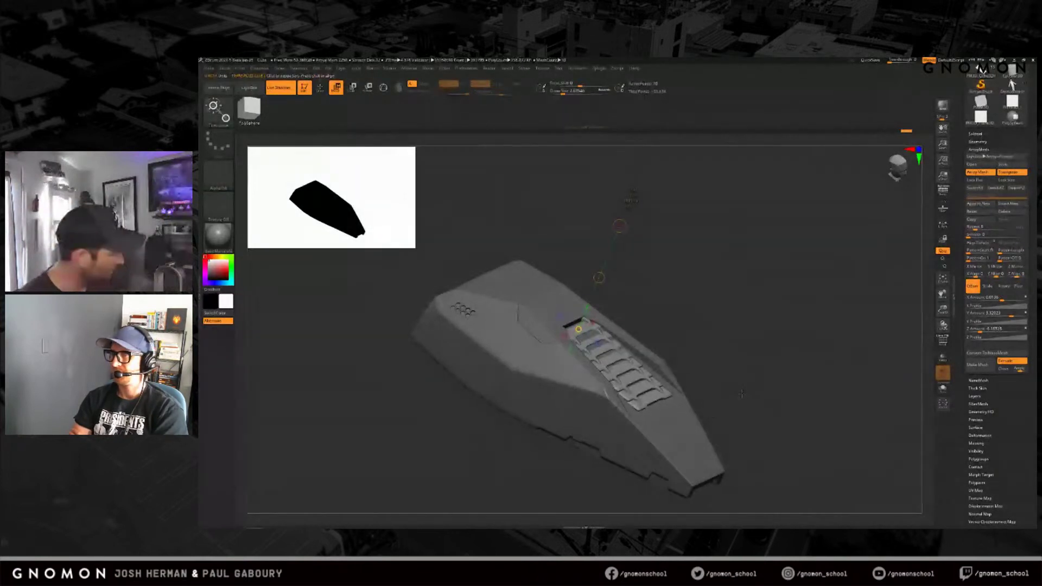
key("y")
right_click_drag(740, 395, 743, 392)
right_click_drag(744, 391, 744, 396, "ctrl")
mouse_move(581, 317)
left_mouse_down()
mouse_move(579, 338)
mouse_move(586, 324)
left_mouse_up()
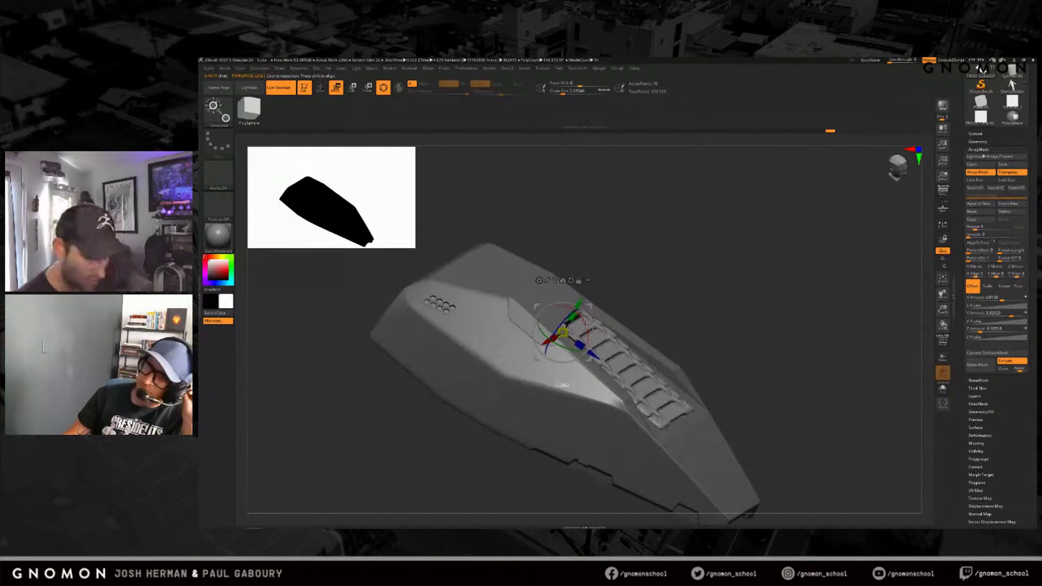
Step: Switch the array to Scale and enlarge the bar copies progressively toward the front to match the widening recess
key("q")
mouse_move(683, 461)
left_mouse_down()
mouse_move(744, 396)
mouse_move(690, 398)
left_mouse_up()
mouse_move(708, 435)
left_mouse_down()
mouse_move(735, 435)
mouse_move(714, 432)
left_mouse_up()
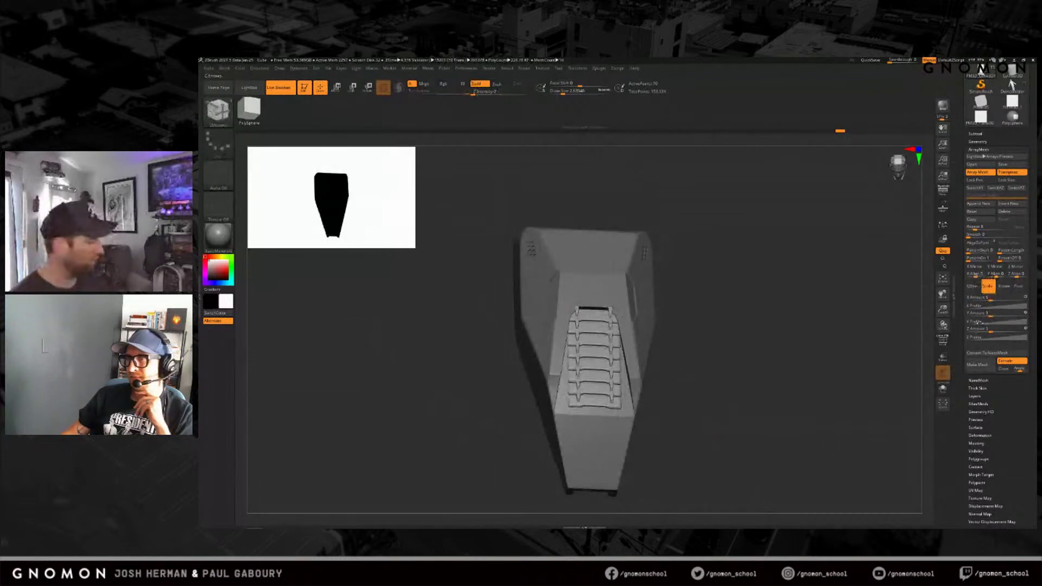
key("w")
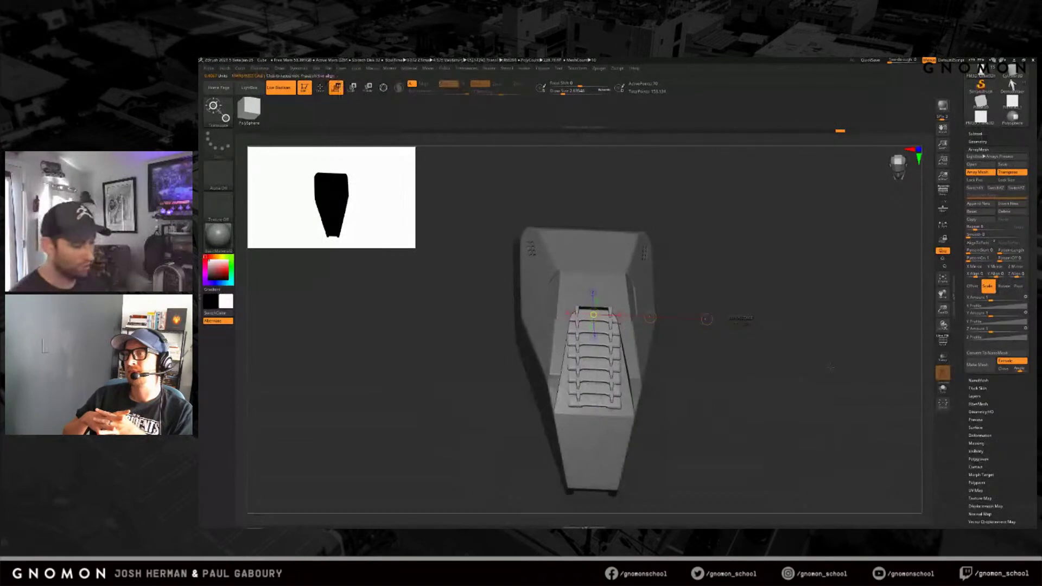
key("e")
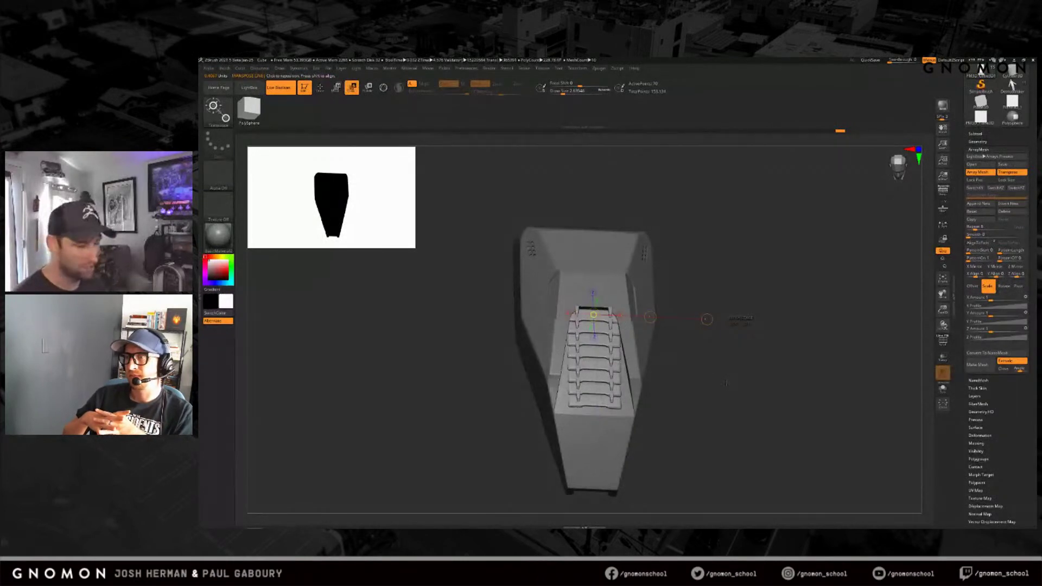
left_click_drag(707, 319, 707, 320)
mouse_move(715, 375)
left_mouse_down()
mouse_move(715, 439)
mouse_move(726, 447)
mouse_move(722, 426)
left_mouse_up()
key("q")
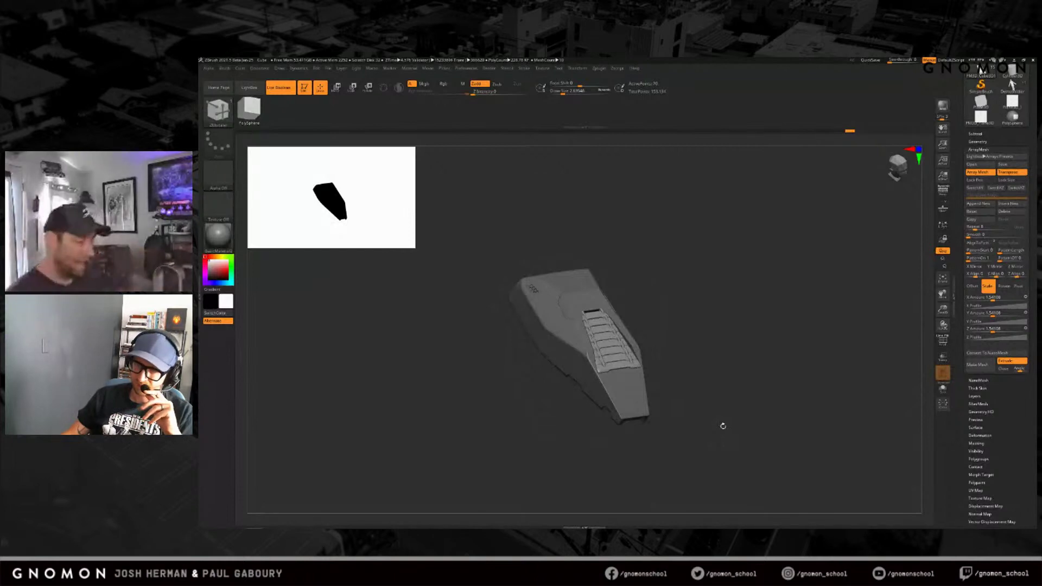
Step: Show the polyframe and use ZModeler to cut a rectangular notch into the middle of the source bar's front edge
left_click_drag(755, 374, 747, 374)
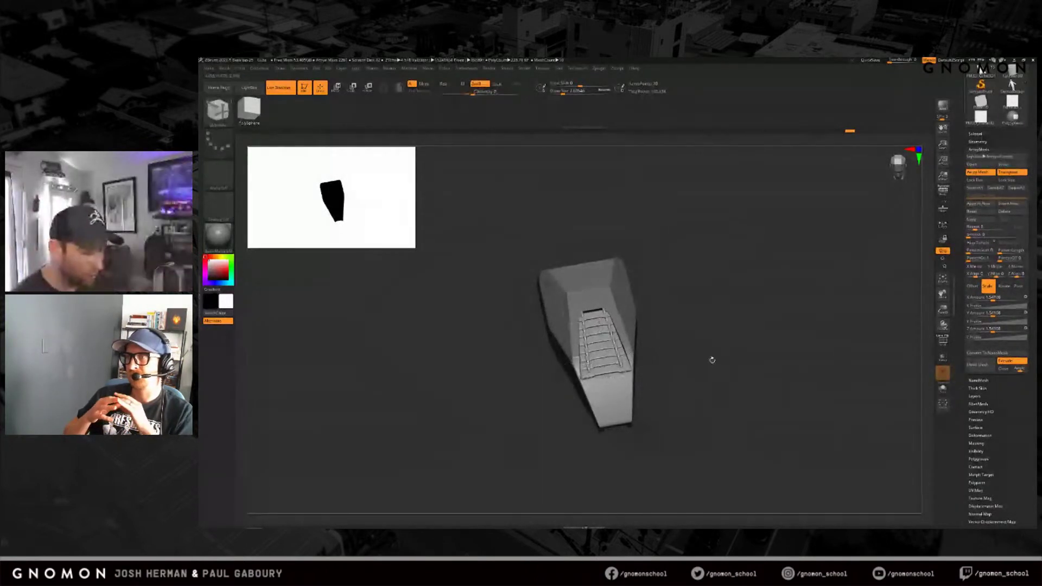
left_click_drag(714, 360, 719, 396, "alt")
key("shift+f")
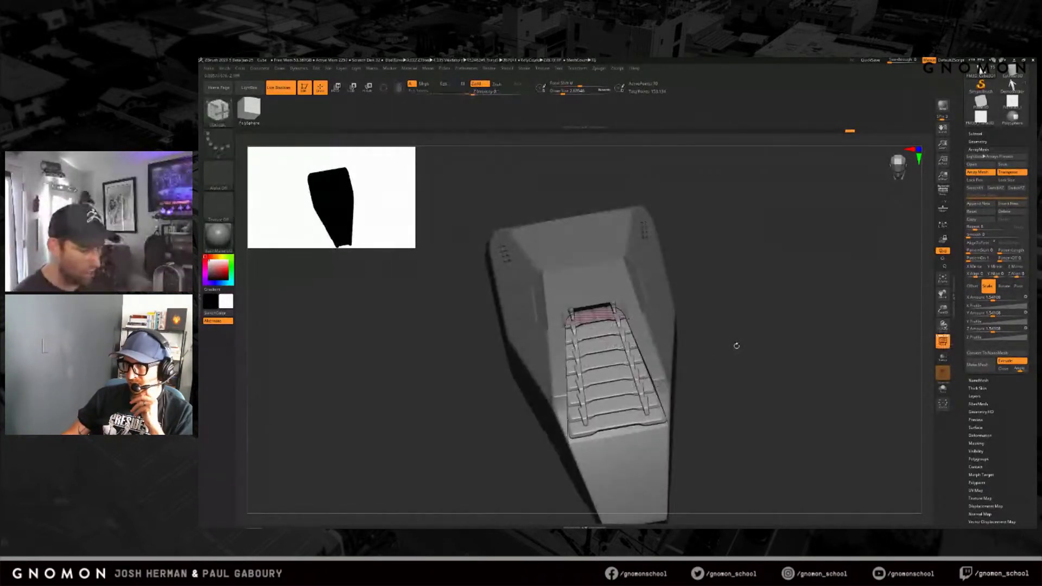
right_click_drag(736, 346, 750, 402)
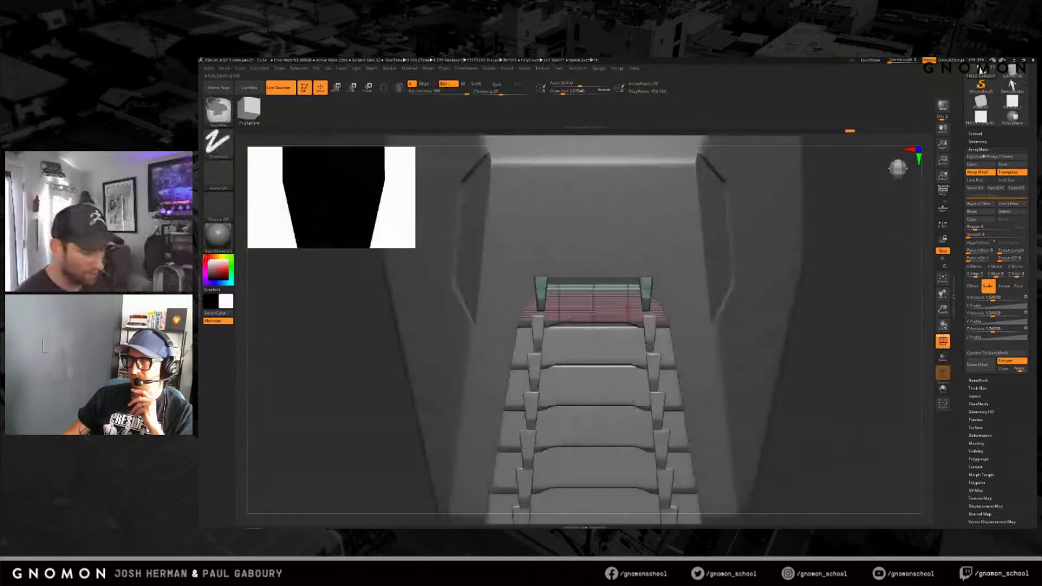
right_click_drag(629, 308, 627, 275)
left_click_drag(612, 320, 612, 307)
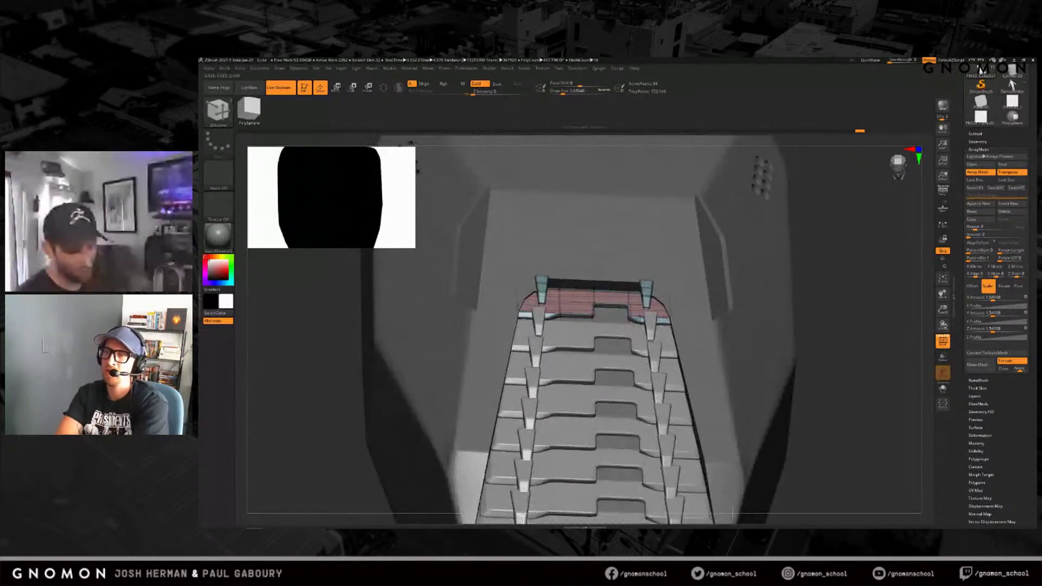
right_click_drag(706, 347, 738, 374, "ctrl")
right_click_drag(738, 374, 768, 393)
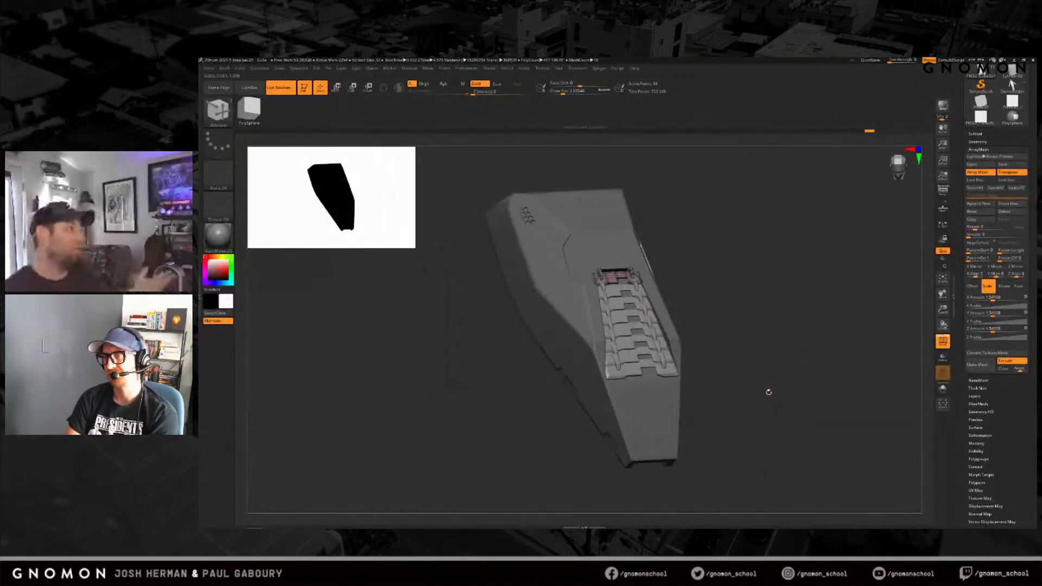
Step: Step back and forward through the bar's recent edits, hide the polyframe, and inspect the array around the head
left_click_drag(773, 419, 746, 376)
key("ctrl+shift+z")
key("ctrl+shift+z")
key("ctrl+z")
key("ctrl+shift+z")
mouse_move(748, 374)
left_mouse_down()
mouse_move(637, 275)
mouse_move(635, 244)
left_mouse_up()
left_click(760, 346, "ctrl+shift")
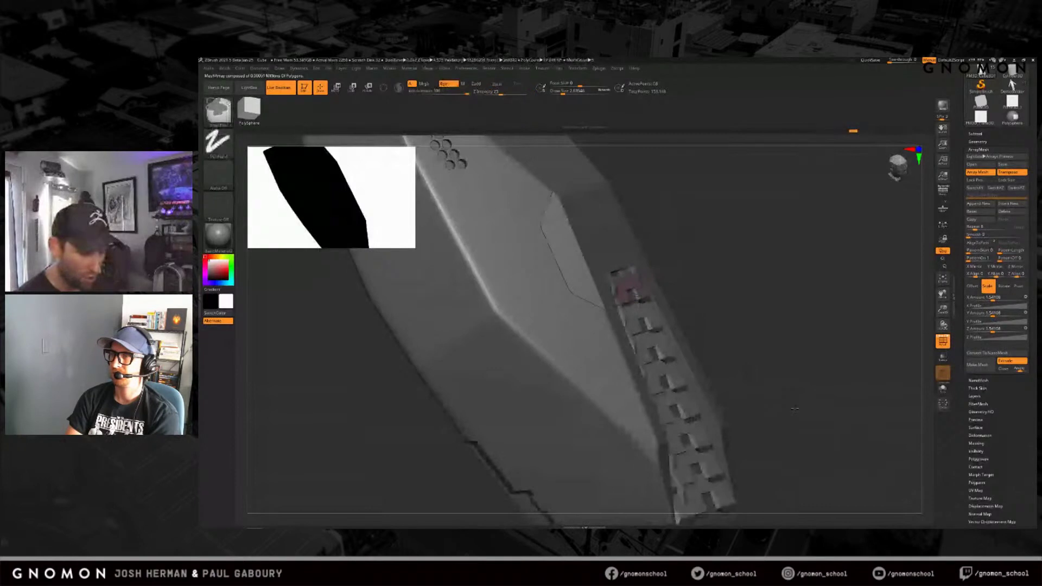
key("f")
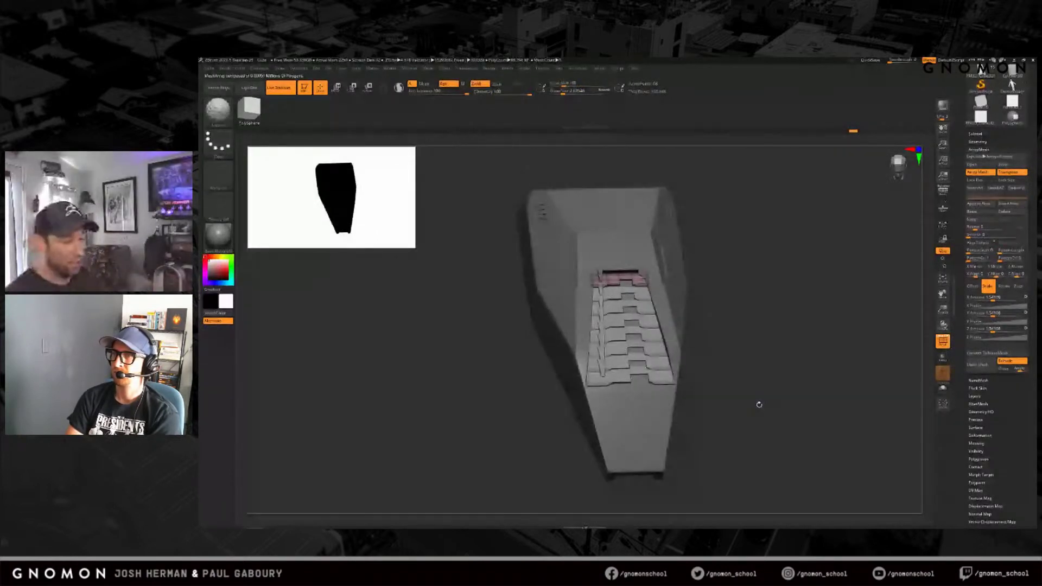
key("shift+f")
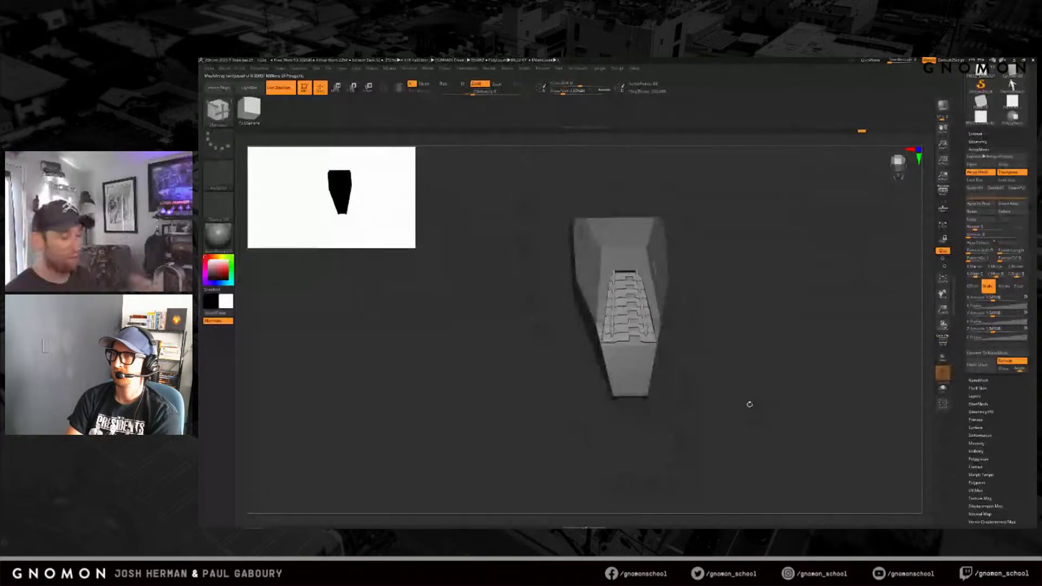
left_click_drag(749, 404, 766, 376)
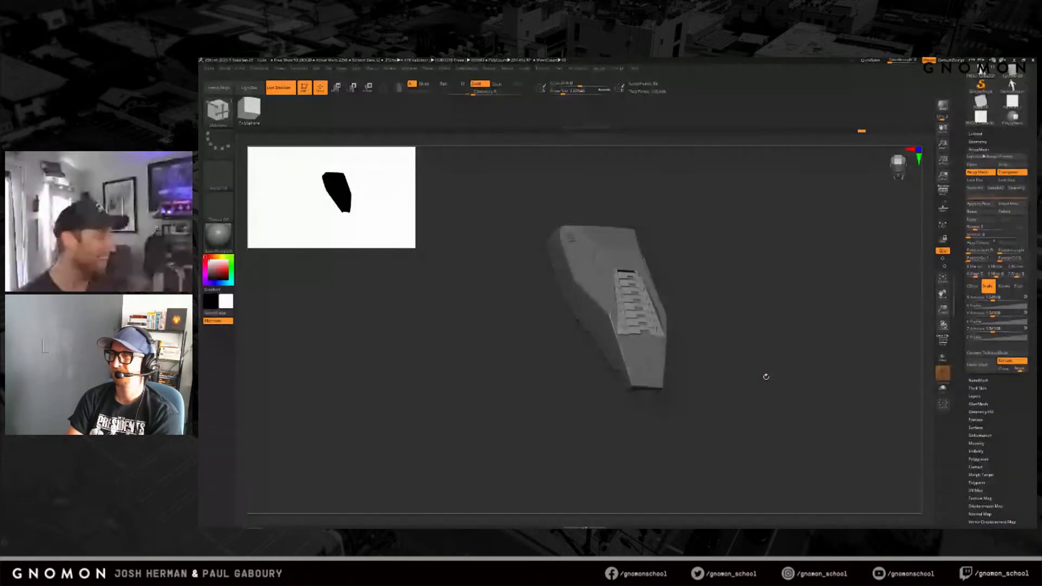
mouse_move(751, 419)
left_mouse_down()
mouse_move(682, 289)
mouse_move(735, 418)
left_mouse_up()
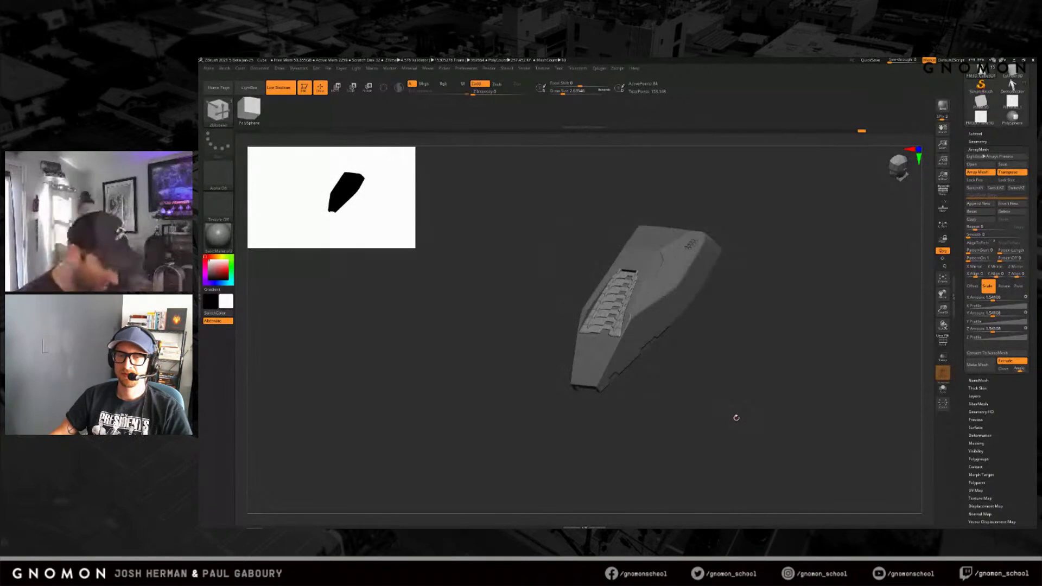
left_click_drag(736, 418, 777, 374)
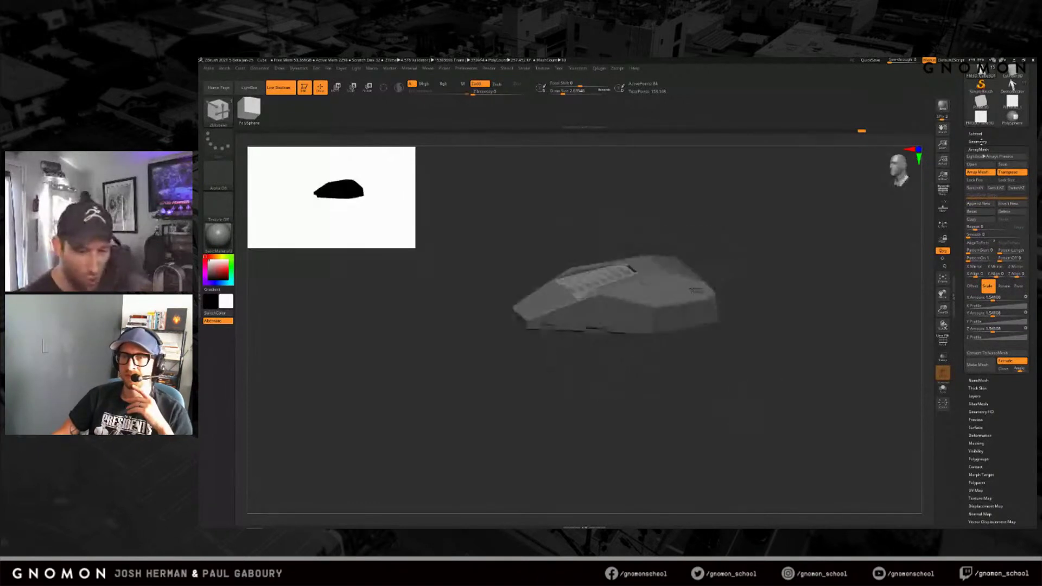
Step: Add a cube as a new subtool, then shrink it and place it on the head's side near the vent holes
left_click(977, 142)
left_click(975, 134)
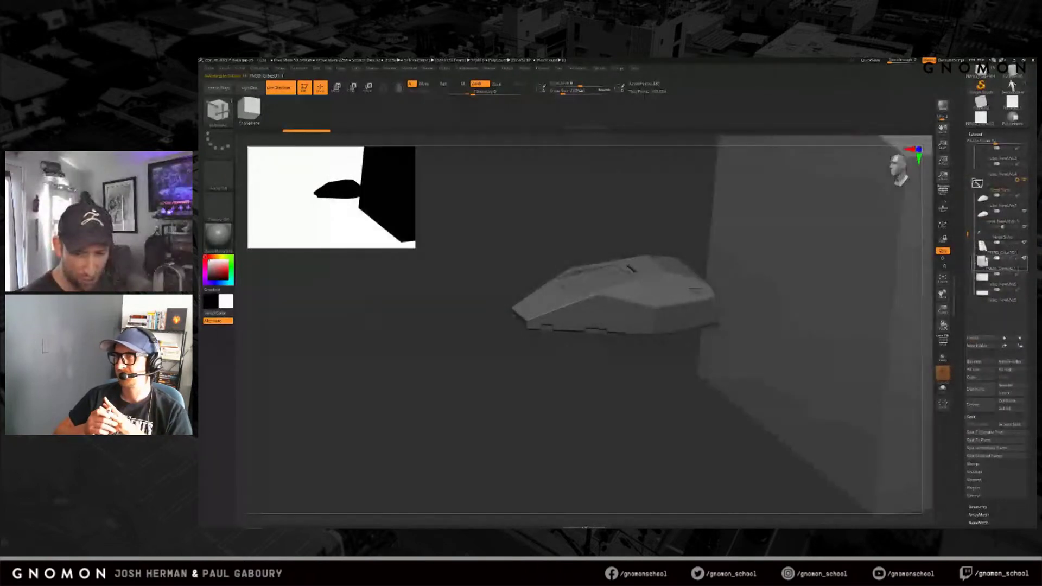
mouse_move(765, 447)
left_mouse_down()
mouse_move(682, 437)
mouse_move(649, 308)
left_mouse_up()
key("w")
left_click(649, 307, "ctrl+shift")
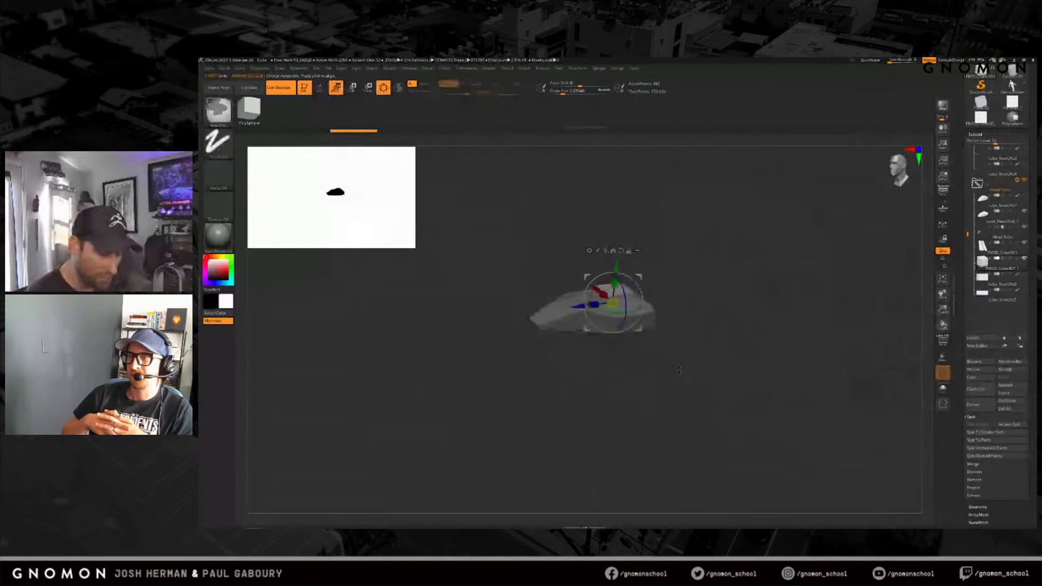
mouse_move(679, 369)
left_mouse_down("alt")
mouse_move(701, 397)
mouse_move(628, 307)
mouse_move(746, 390)
left_mouse_up("alt")
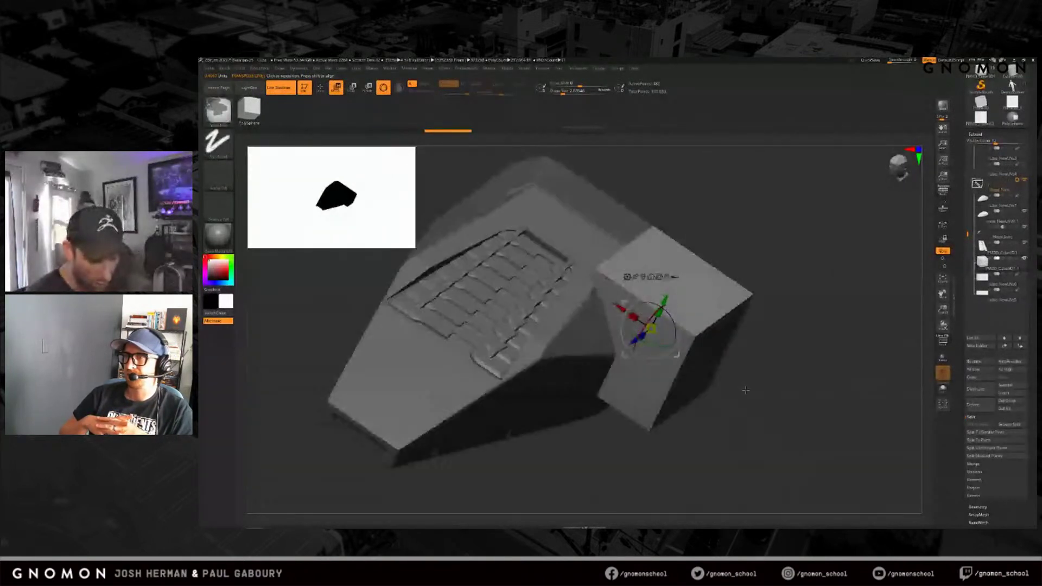
mouse_move(651, 328)
left_mouse_down()
mouse_move(650, 380)
mouse_move(651, 326)
left_mouse_up()
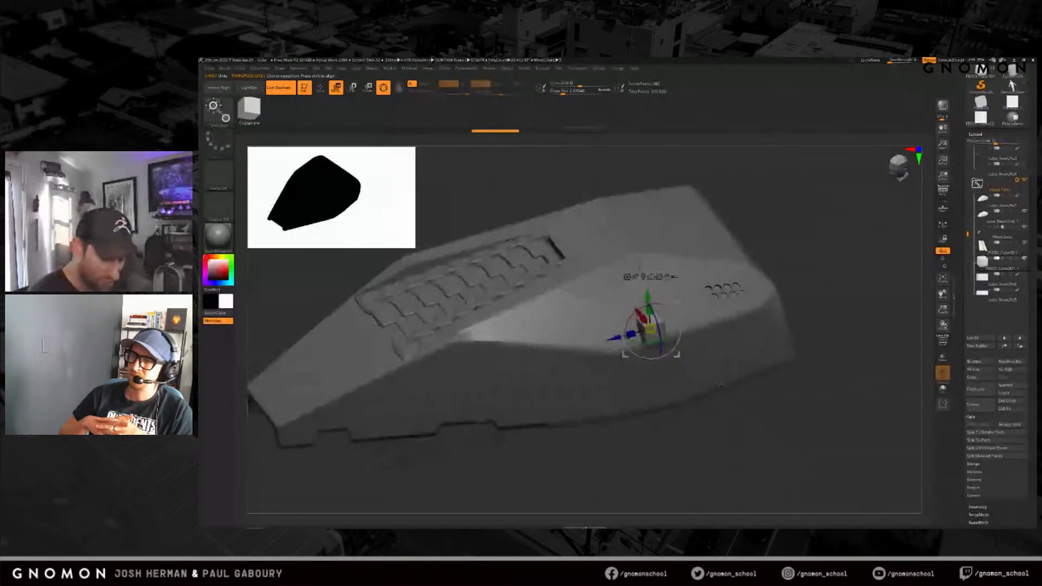
left_click_drag(719, 386, 748, 455)
Step: Turn on ArrayMesh for the small side block and enable its Transpose option
left_click(975, 134)
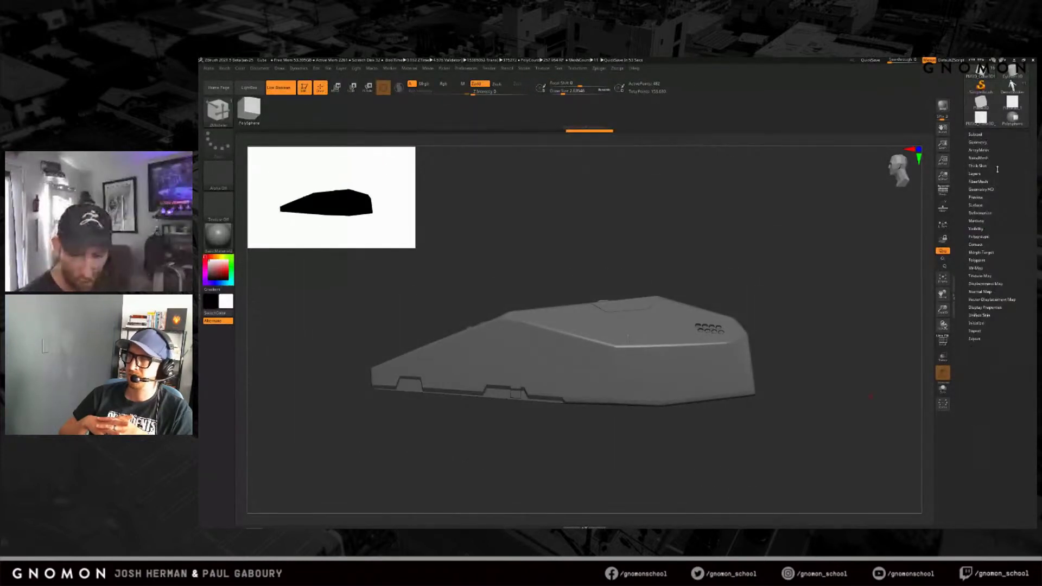
left_click(979, 149)
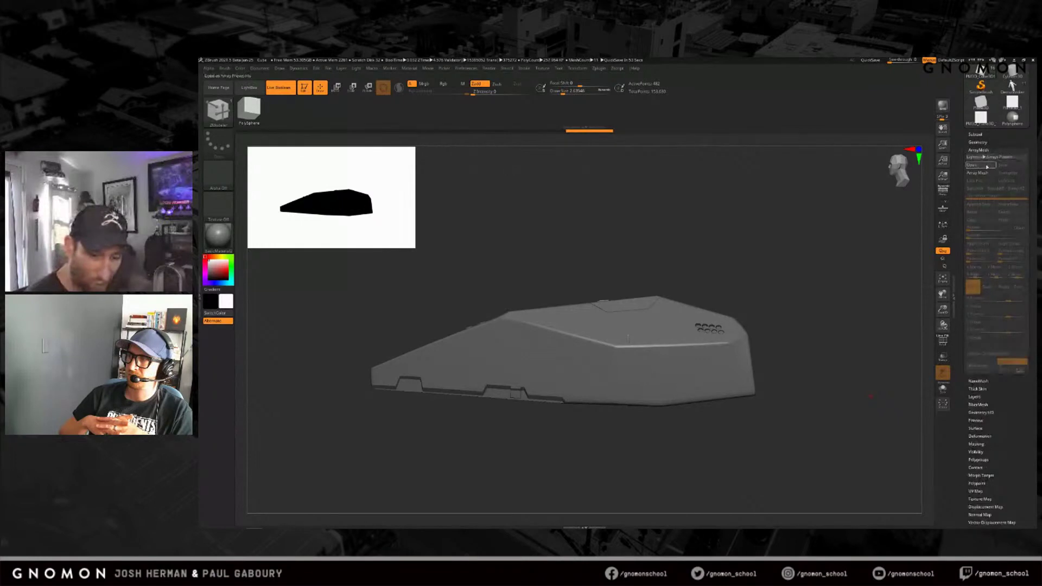
left_click(981, 173)
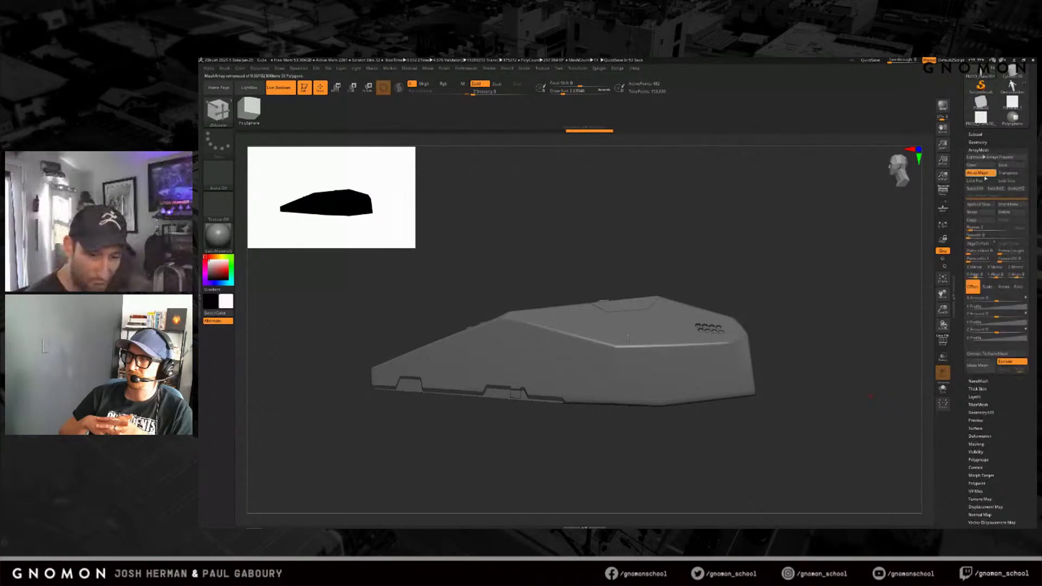
left_click(1012, 173)
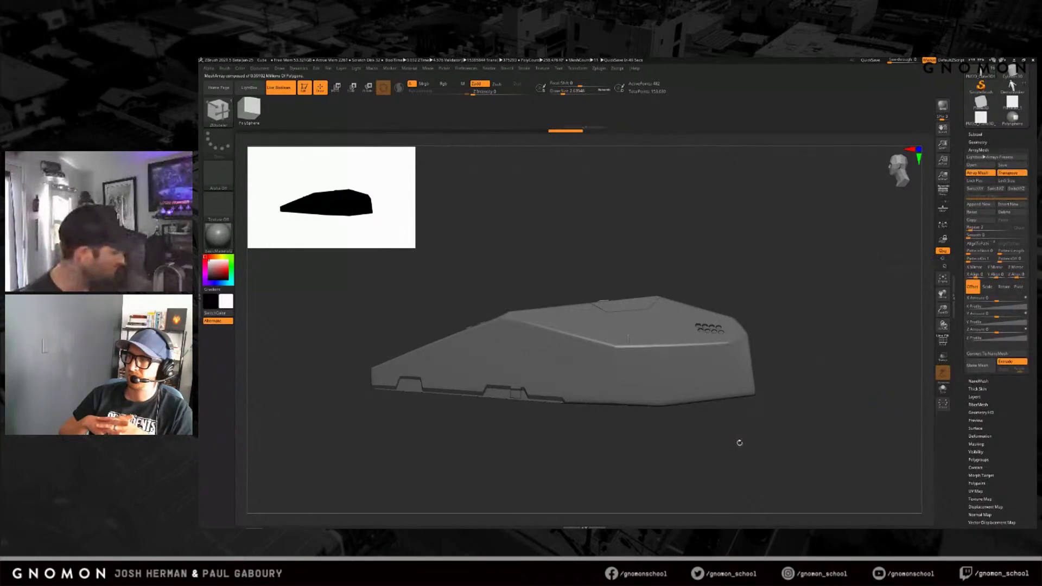
Step: Spread the block copies along the head's side edge with the Transpose line, using 14 repeats
key("w")
left_click_drag(735, 430, 671, 456, "alt")
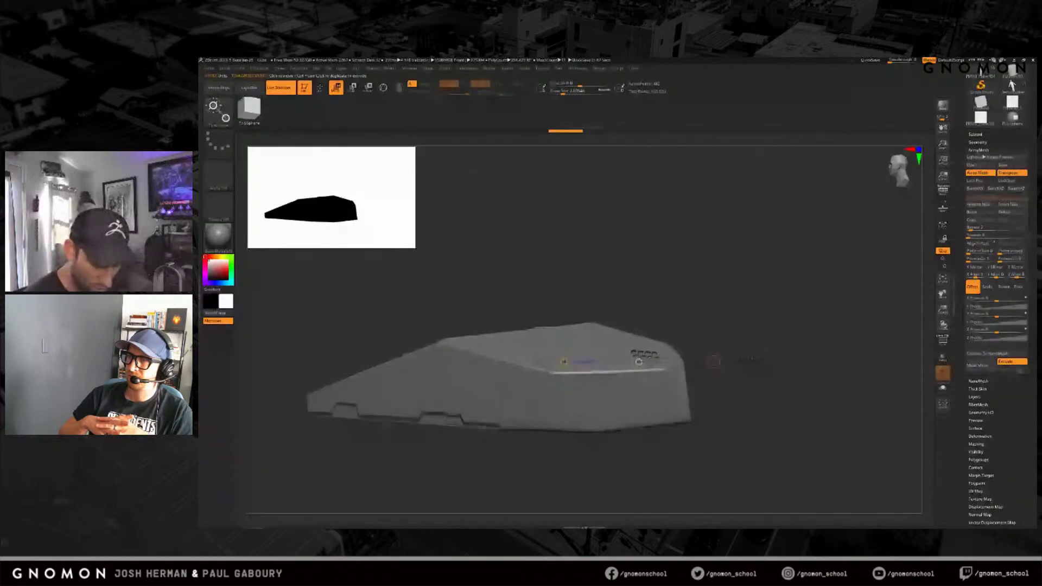
left_click_drag(744, 360, 649, 447)
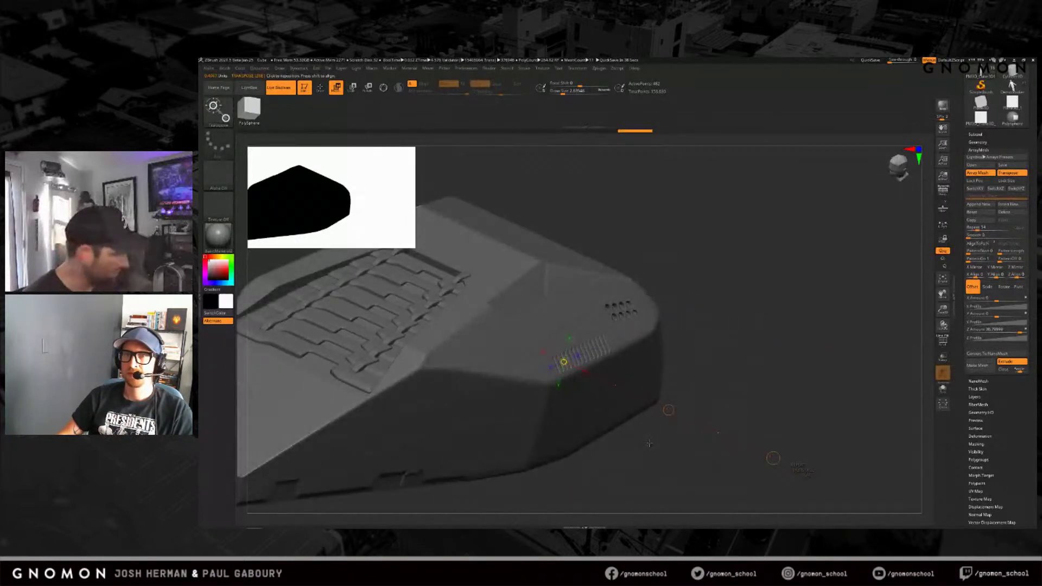
Step: Reshape and position the source block with the gizmo so its copies form thin slats along the side edge
key("y")
left_click_drag(572, 330, 570, 333)
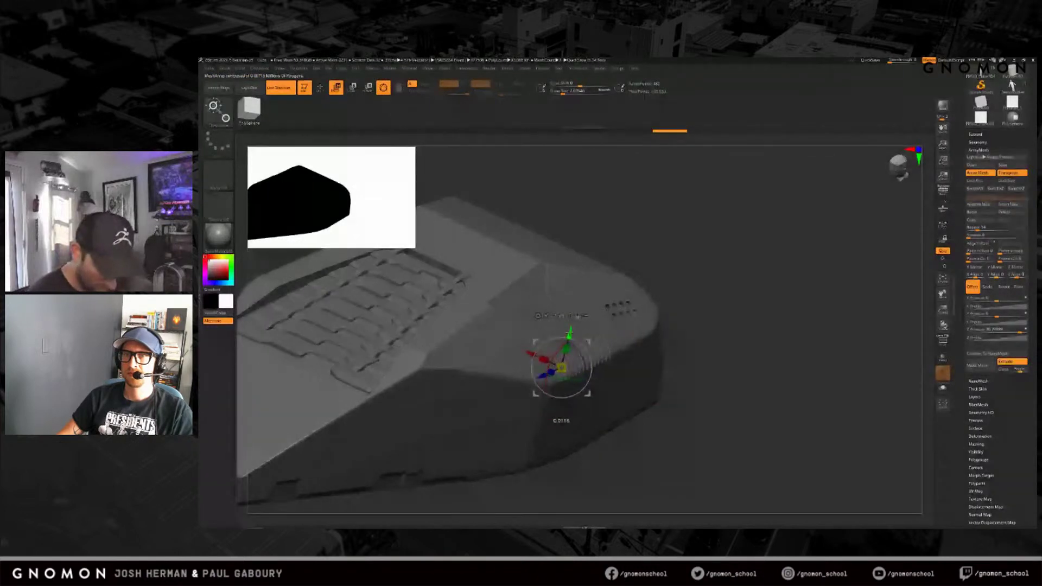
mouse_move(697, 465)
left_mouse_down()
mouse_move(771, 431)
mouse_move(739, 421)
mouse_move(745, 451)
mouse_move(710, 425)
mouse_move(709, 465)
mouse_move(742, 433)
mouse_move(740, 419)
mouse_move(755, 462)
mouse_move(760, 445)
left_mouse_up()
key("q")
key("w")
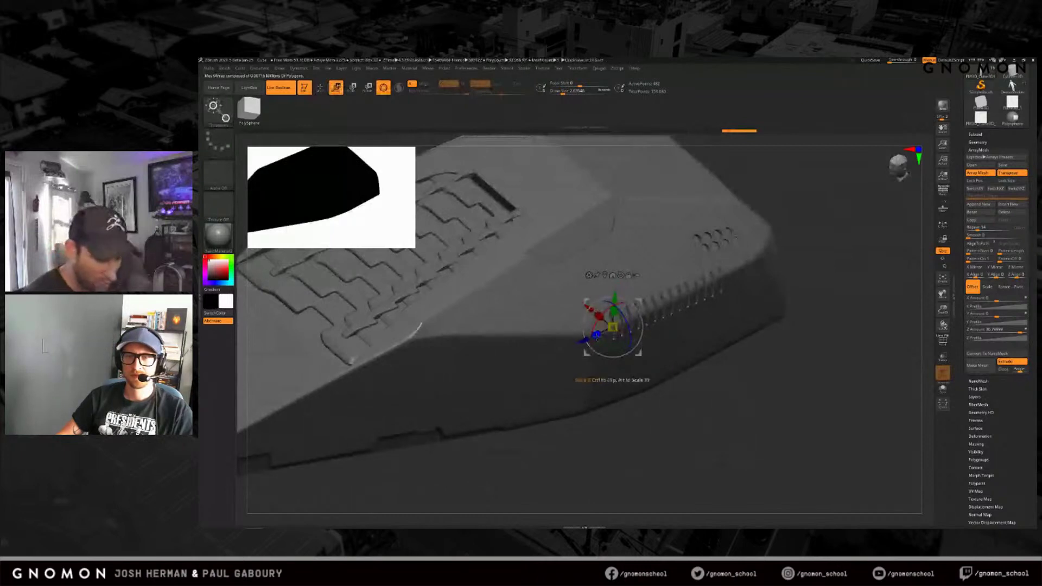
left_click_drag(612, 327, 617, 327)
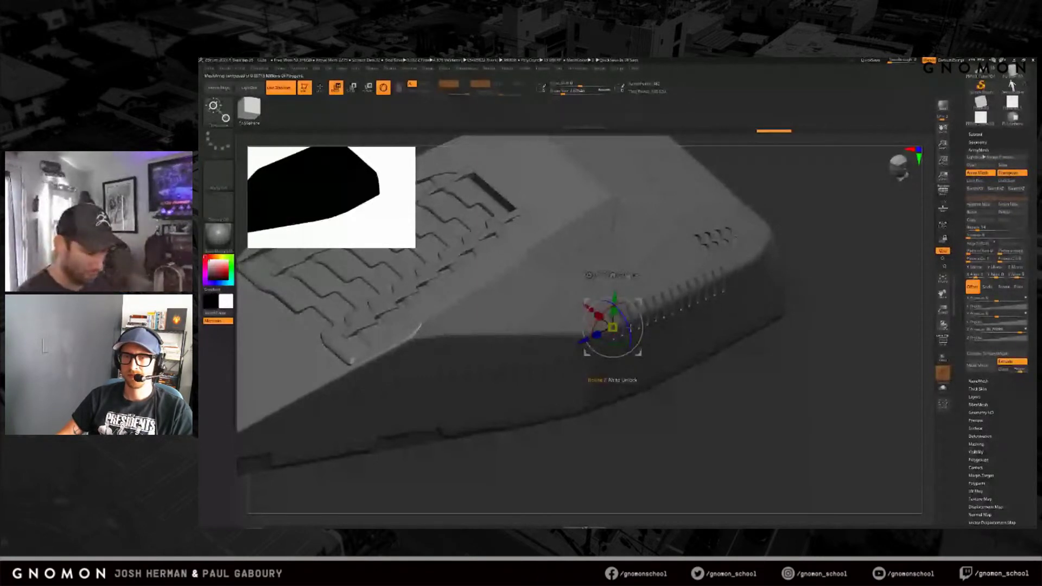
Step: Adjust the source slat's position with the gizmo so the arrayed slats sit against the head's side edge
left_click_drag(630, 327, 704, 351)
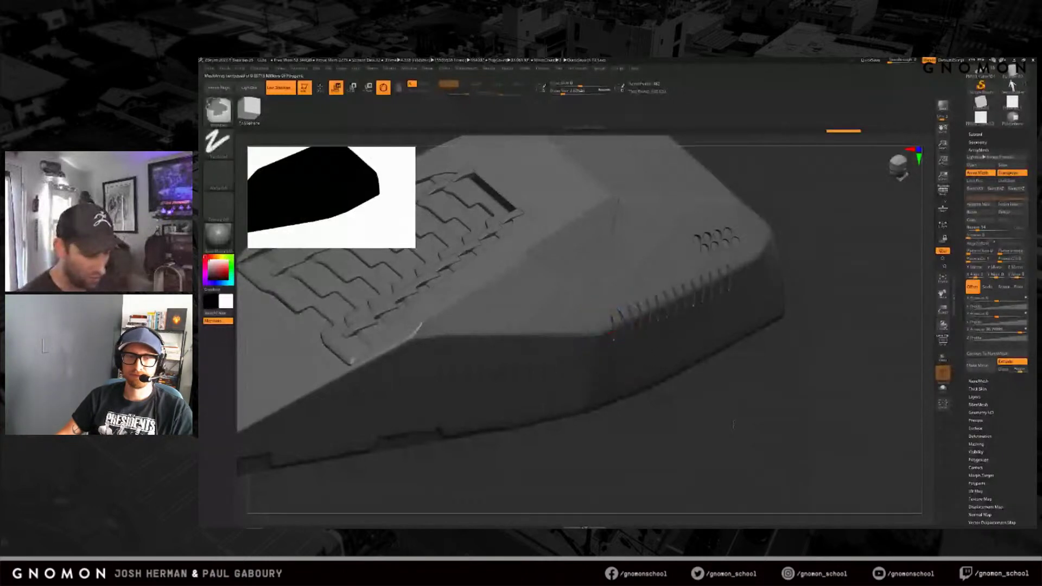
right_click_drag(704, 351, 705, 293, "ctrl")
left_click_drag(705, 415, 725, 371)
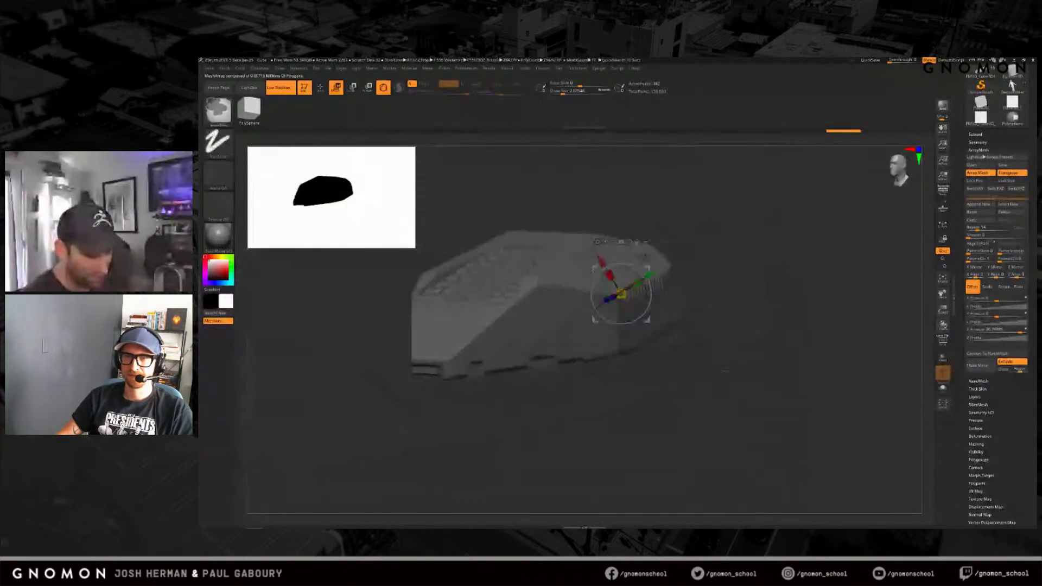
right_click_drag(725, 370, 727, 407, "ctrl")
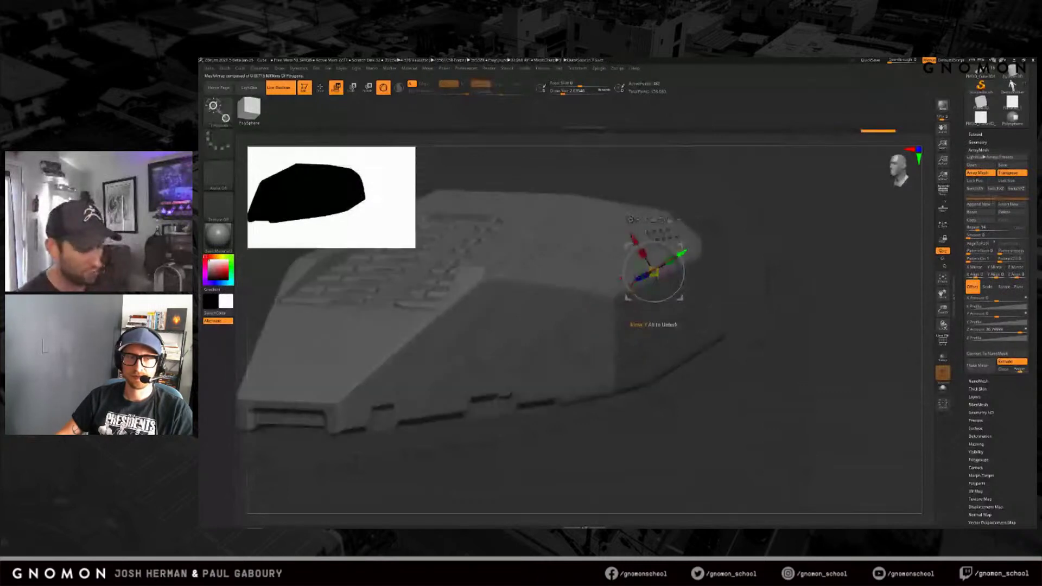
left_click_drag(682, 253, 674, 257)
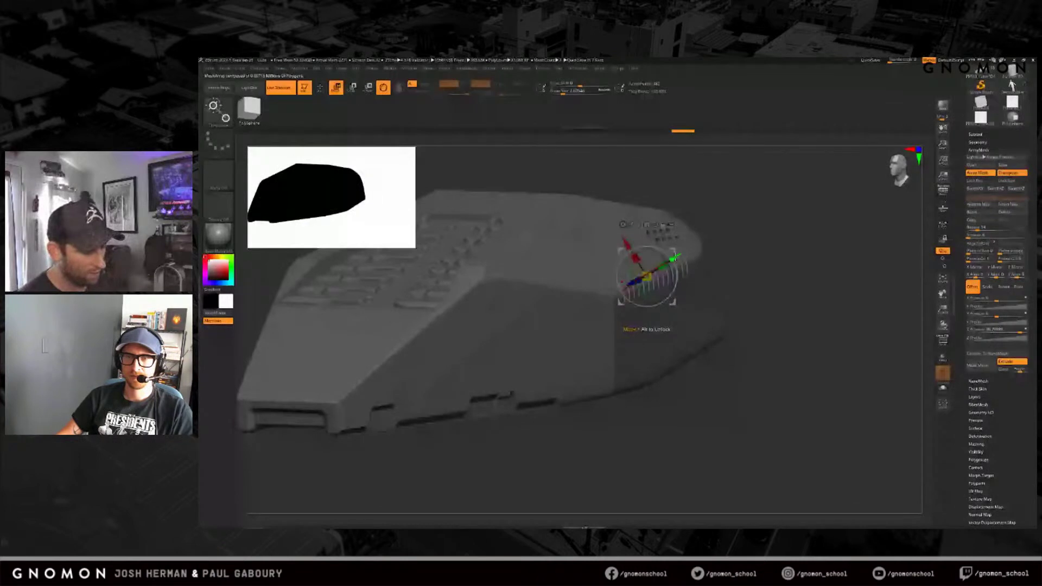
key("q")
right_click_drag(724, 396, 719, 369, "ctrl")
mouse_move(719, 369)
left_mouse_down()
mouse_move(702, 429)
mouse_move(719, 438)
left_mouse_up()
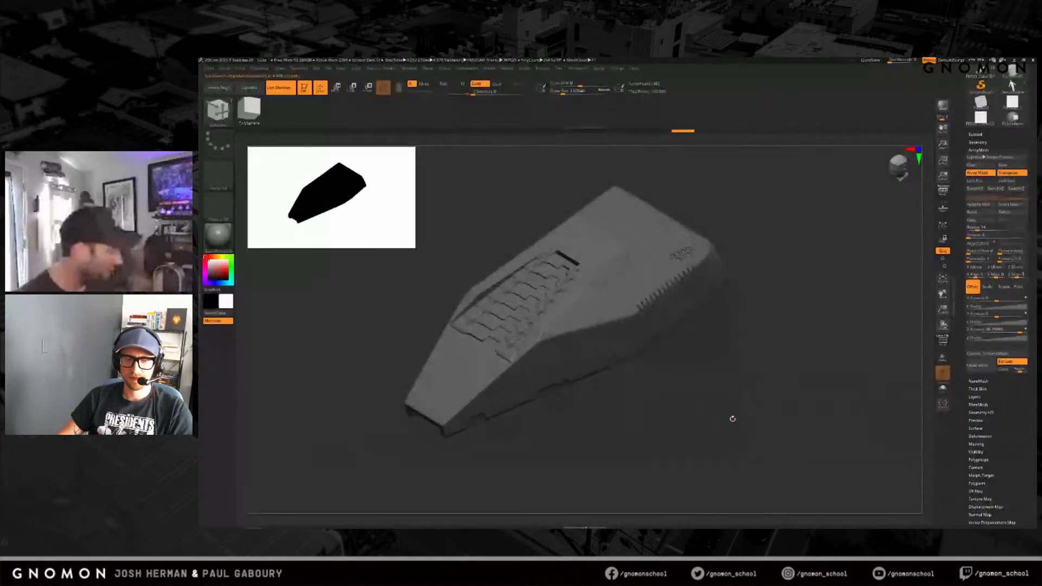
left_click_drag(732, 419, 704, 221)
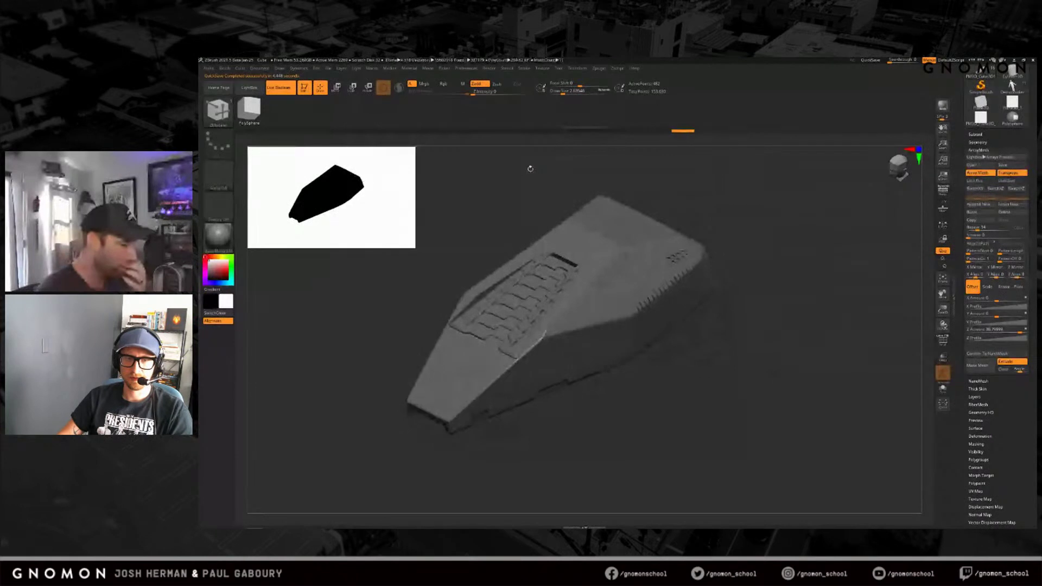
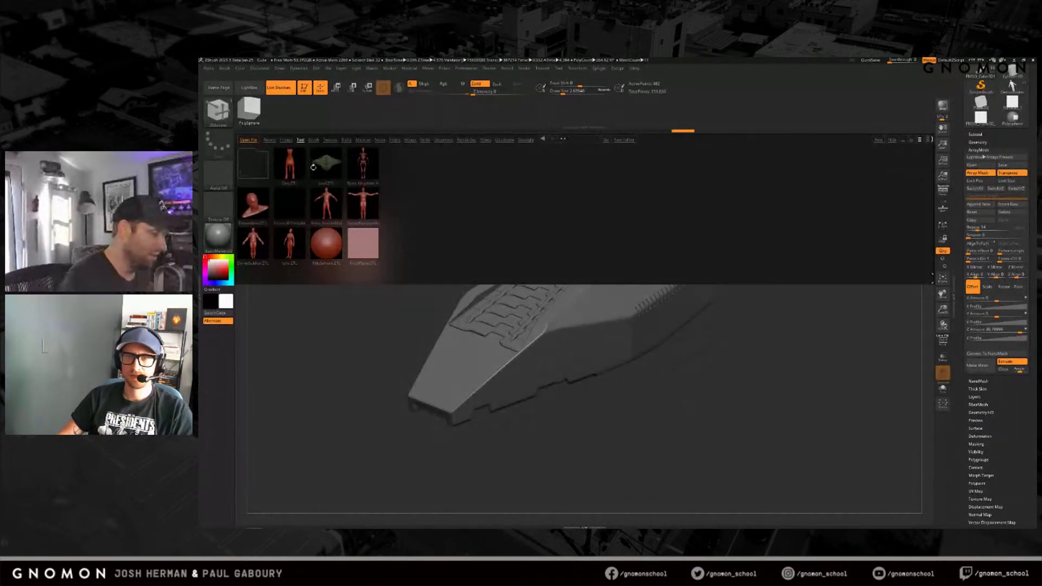
Step: Browse the sample project library, then close ZBrush without saving the current project
left_click(285, 140)
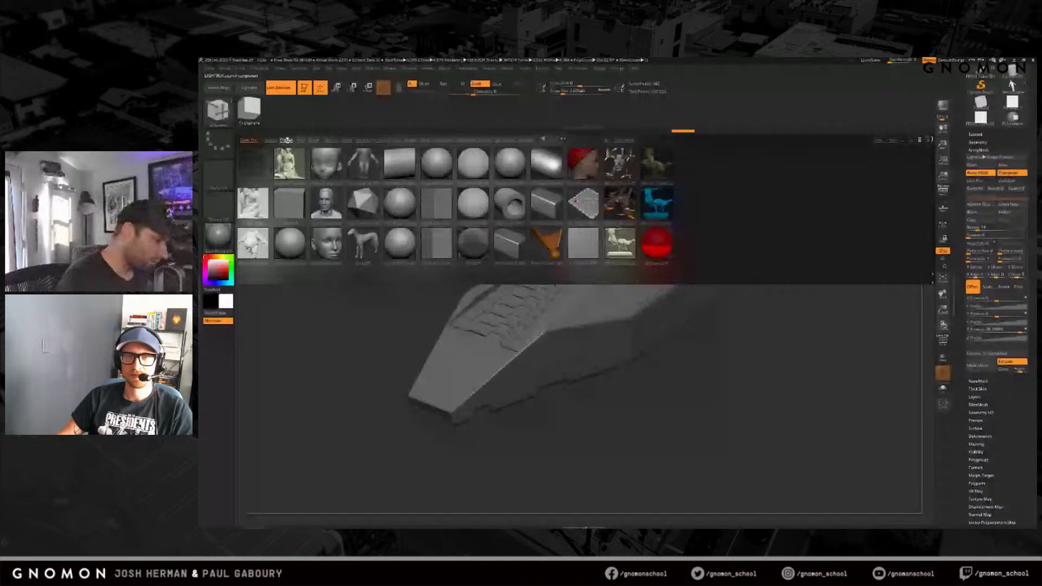
left_click(286, 140)
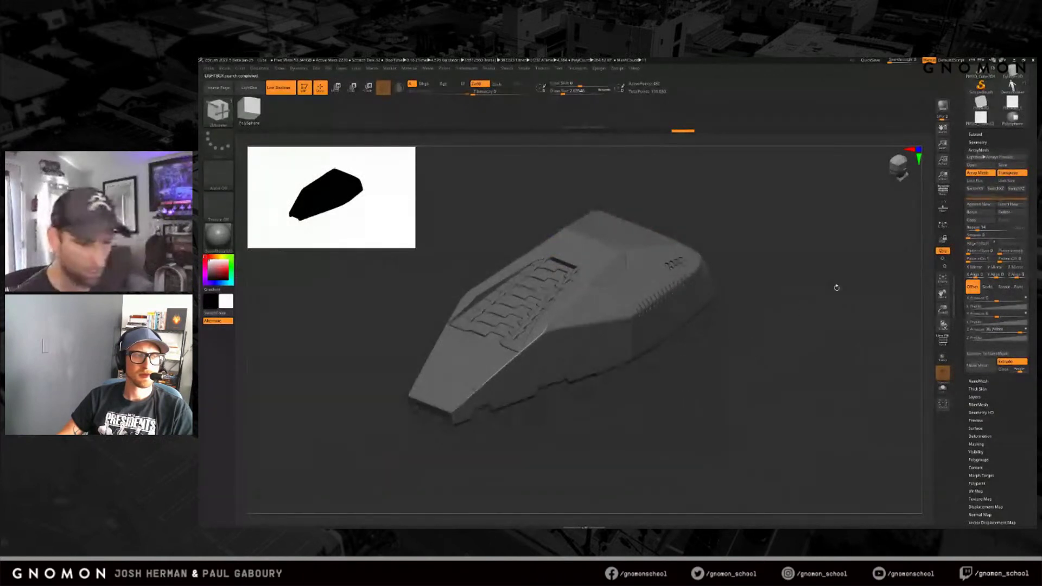
left_click(1033, 60)
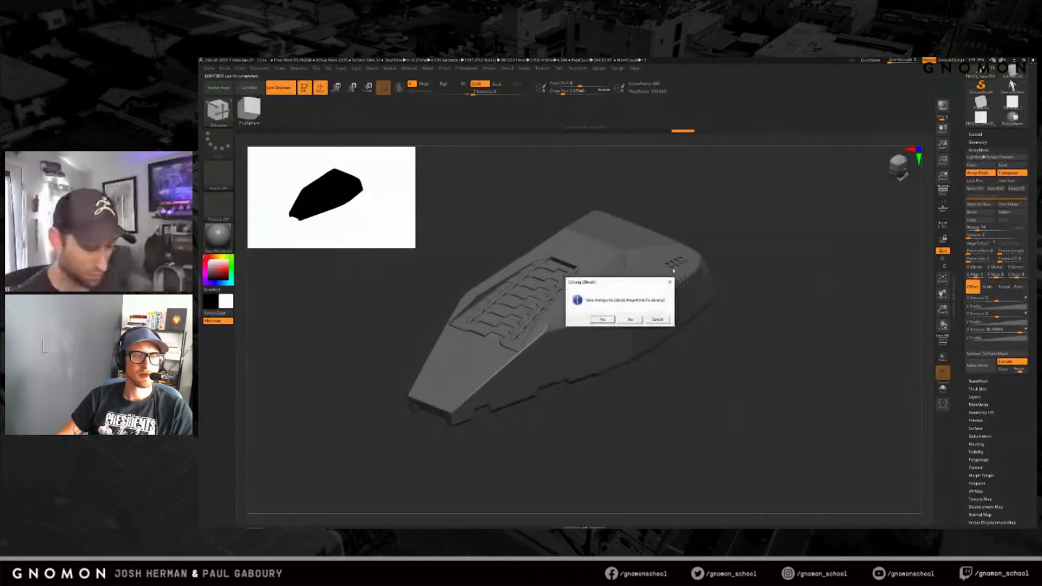
left_click(631, 319)
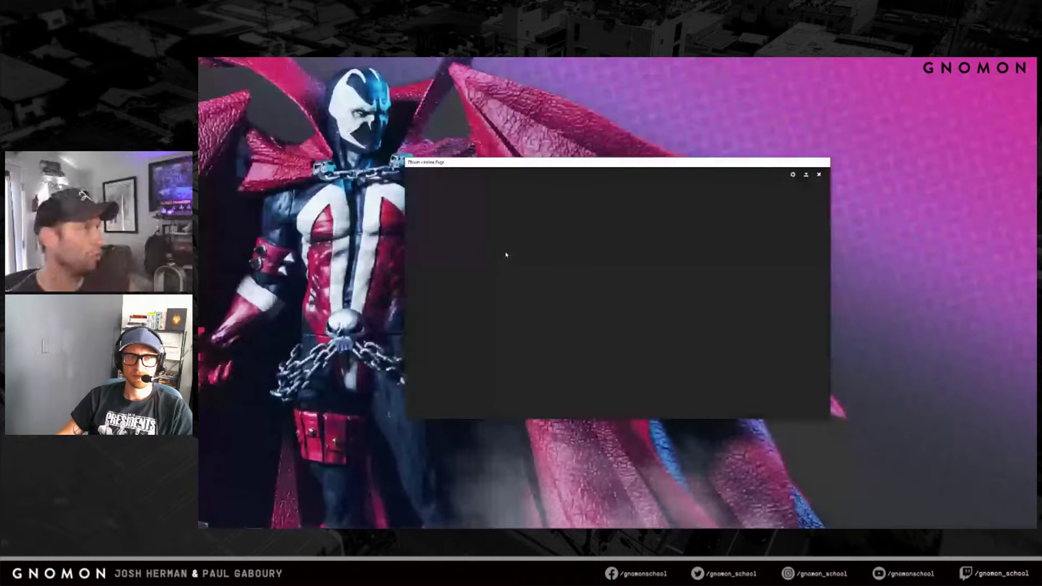
Step: Restart ZBrush and open the two-legged mech from the sample project library
left_click(582, 147)
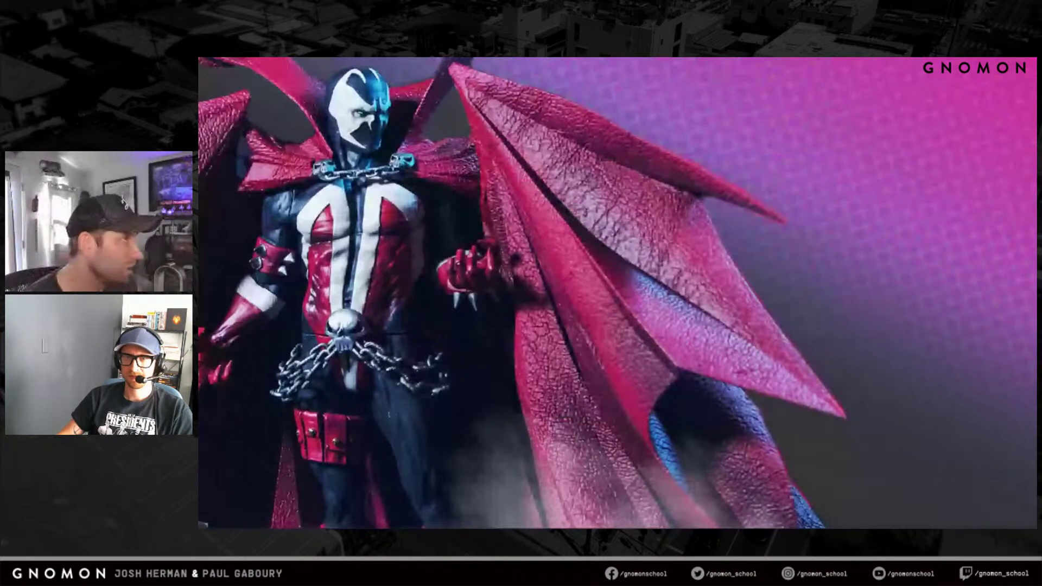
left_click_drag(199, 173, 403, 166)
left_click(578, 169)
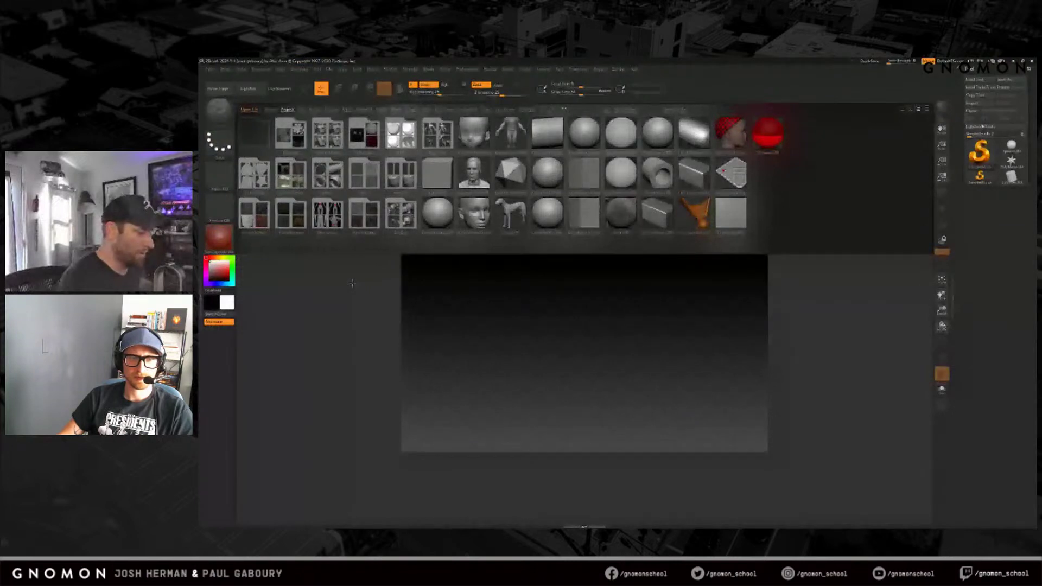
double_click(296, 174)
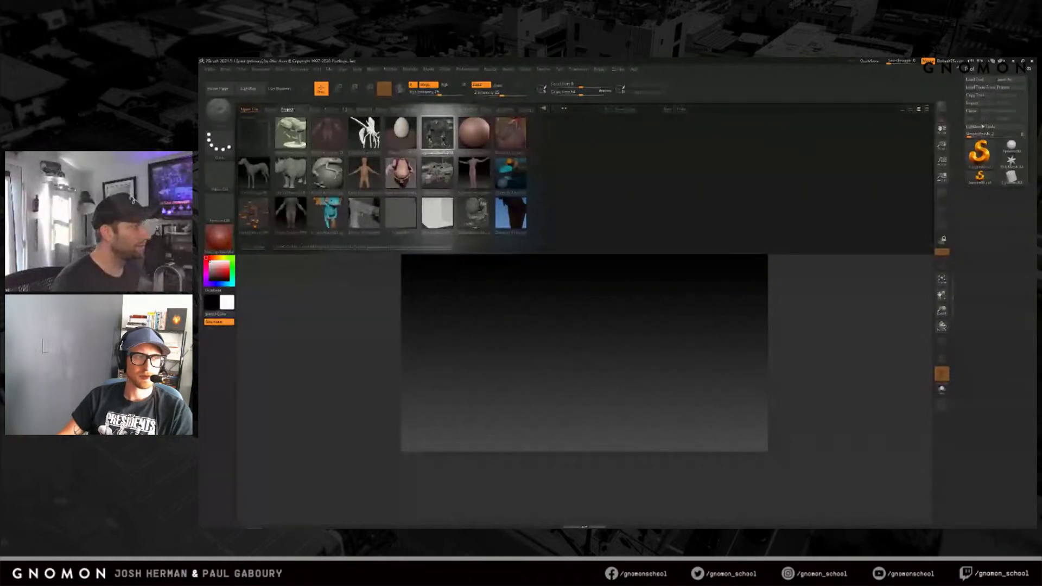
double_click(439, 135)
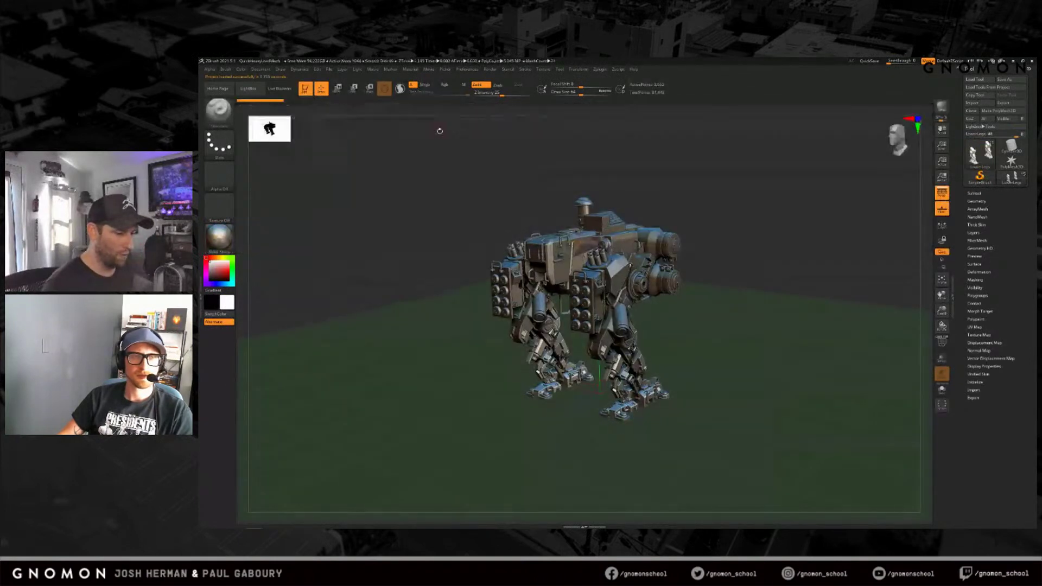
Step: Hide the floor grid and show the polygroup wireframe on the mech's lower leg
left_click_drag(739, 357, 532, 311)
left_click_drag(710, 386, 923, 213)
left_click(941, 209)
left_click_drag(710, 366, 521, 347, "alt")
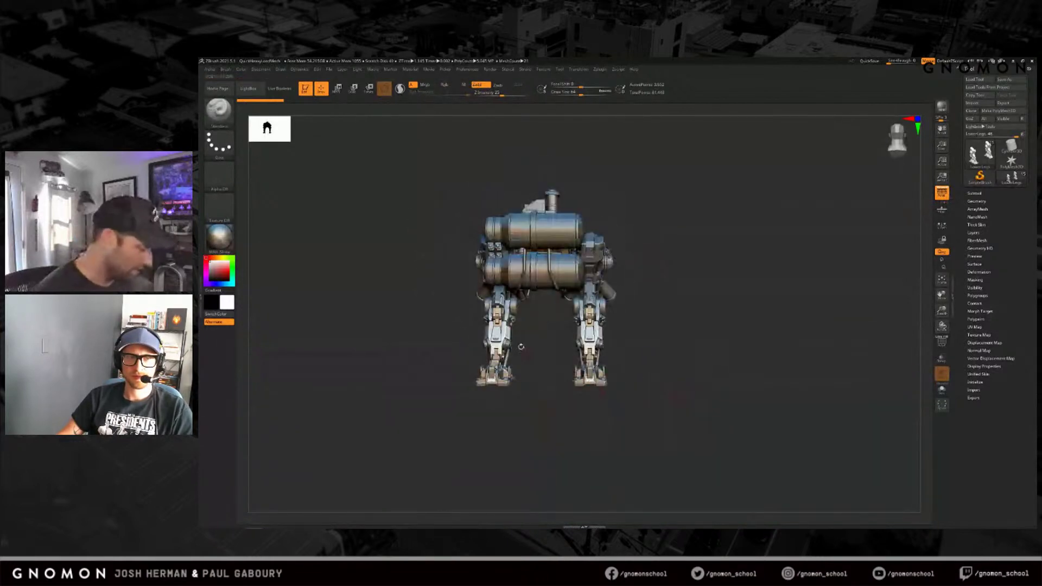
key("shift+f")
mouse_move(550, 432)
right_mouse_down("alt")
mouse_move(595, 403)
mouse_move(603, 428)
right_mouse_up("alt")
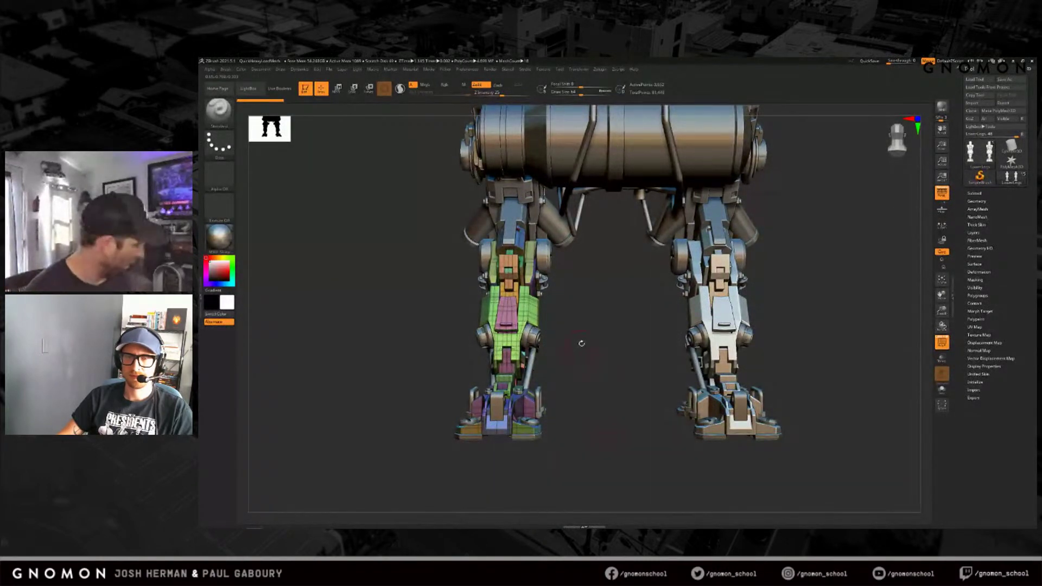
Step: Try extruding the side panels of the polygrouped leg with the ZModeler brush
key("b")
key("z")
key("m")
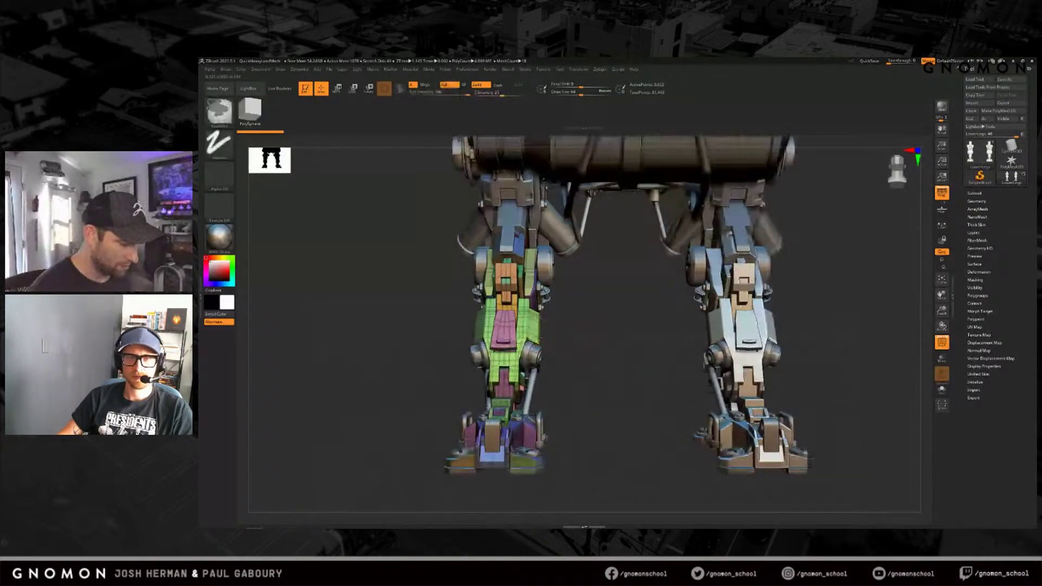
key("f")
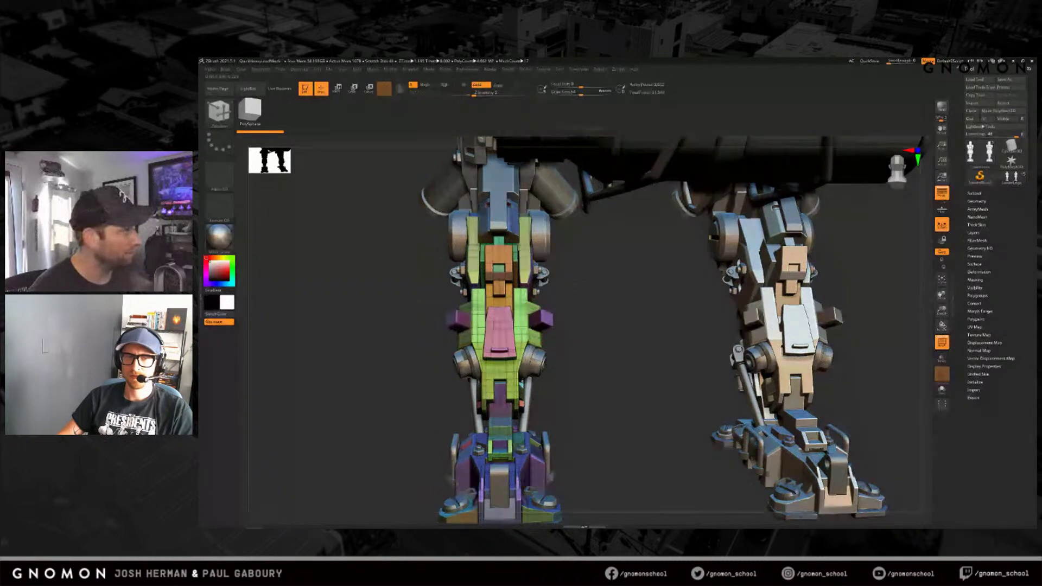
left_click_drag(547, 318, 567, 309)
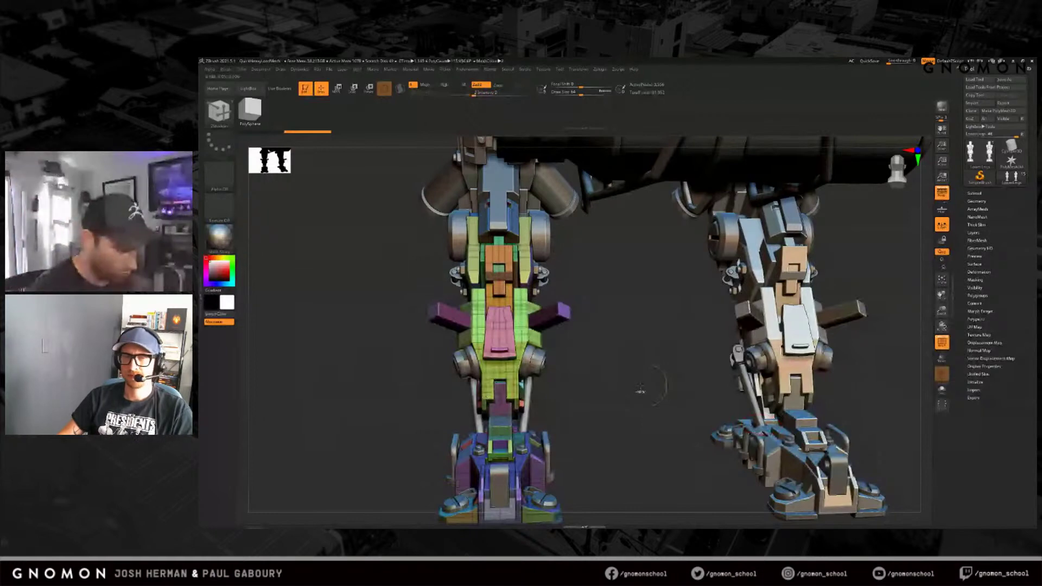
mouse_move(641, 390)
left_mouse_down()
mouse_move(575, 375)
mouse_move(669, 372)
left_mouse_up()
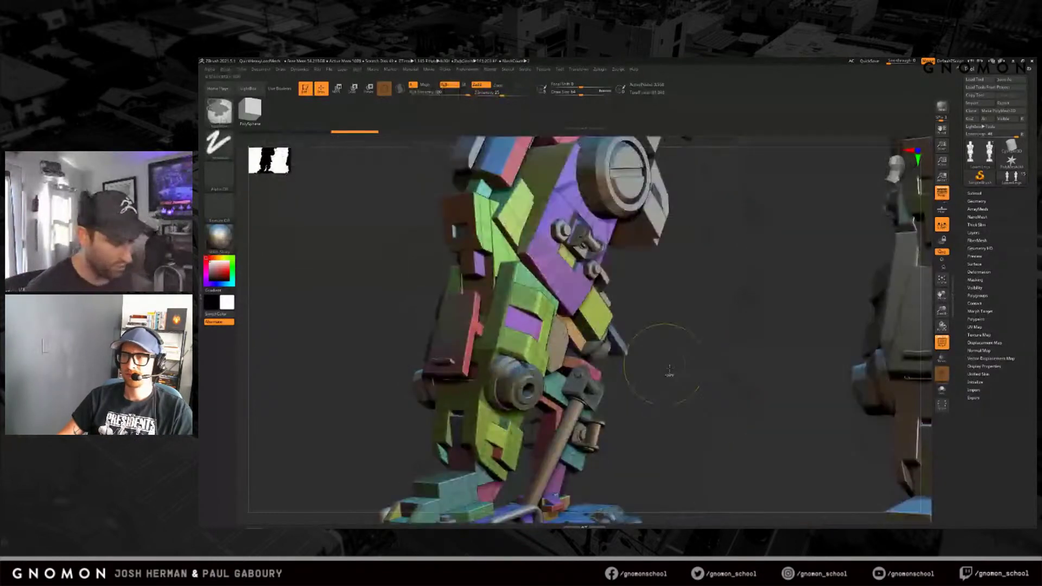
key("f")
left_click_drag(783, 403, 760, 407)
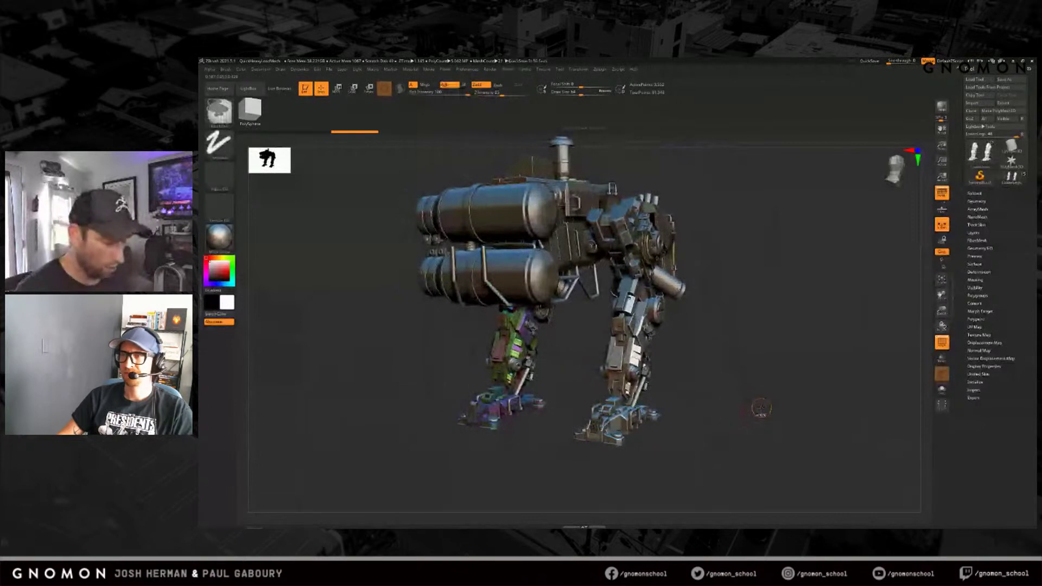
left_click_drag(760, 408, 749, 395, "shift")
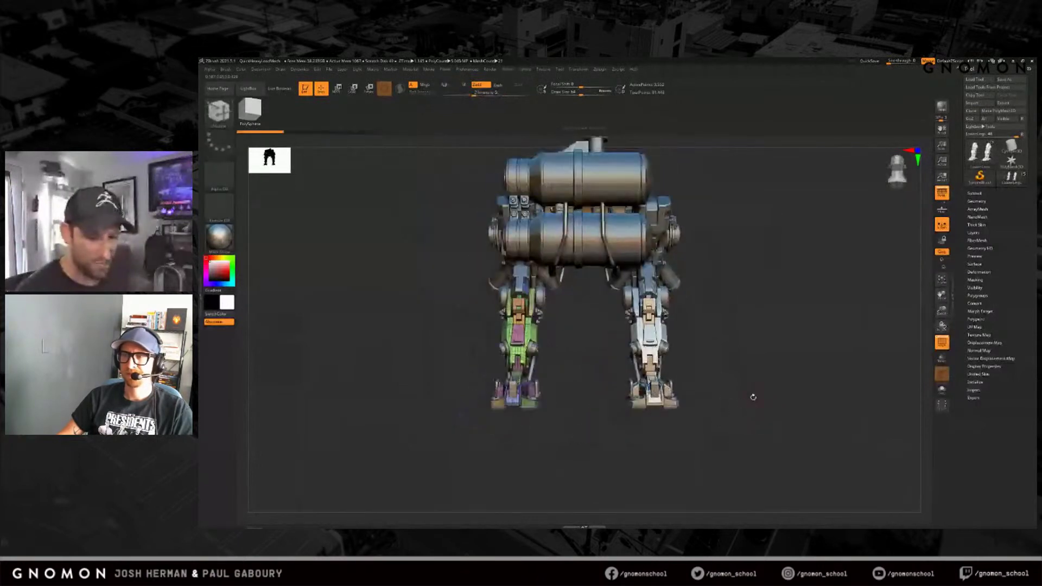
Step: Delete the lower leg's existing ArrayMesh and turn on a fresh ArrayMesh for it
left_click(977, 209)
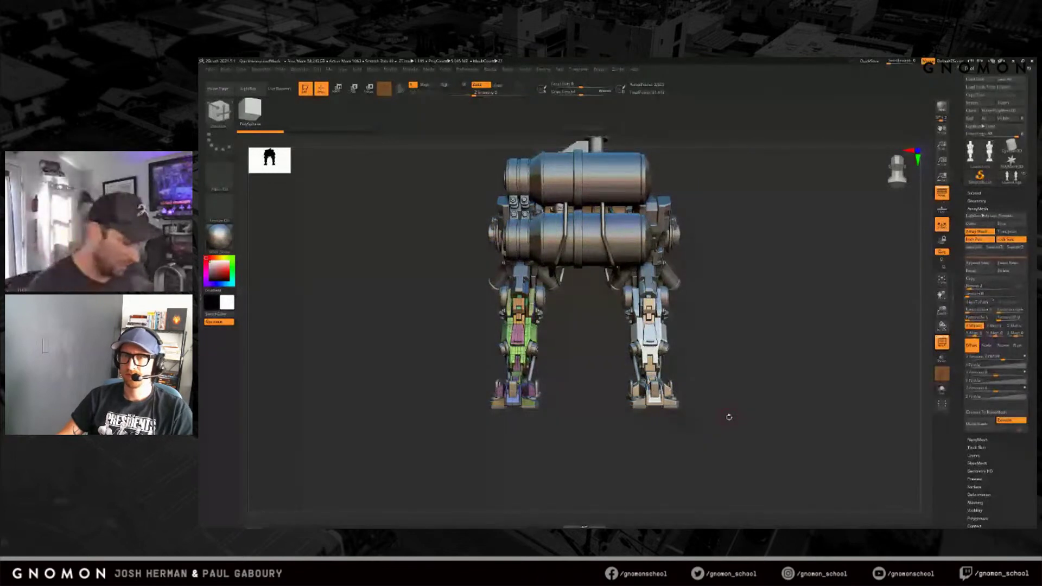
left_click_drag(729, 417, 548, 364)
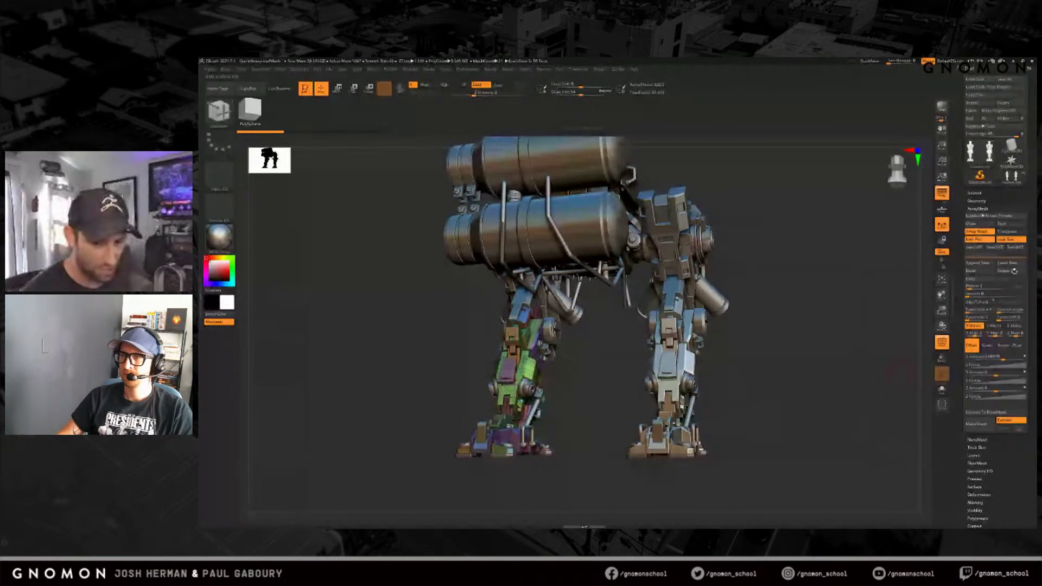
left_click(1010, 270)
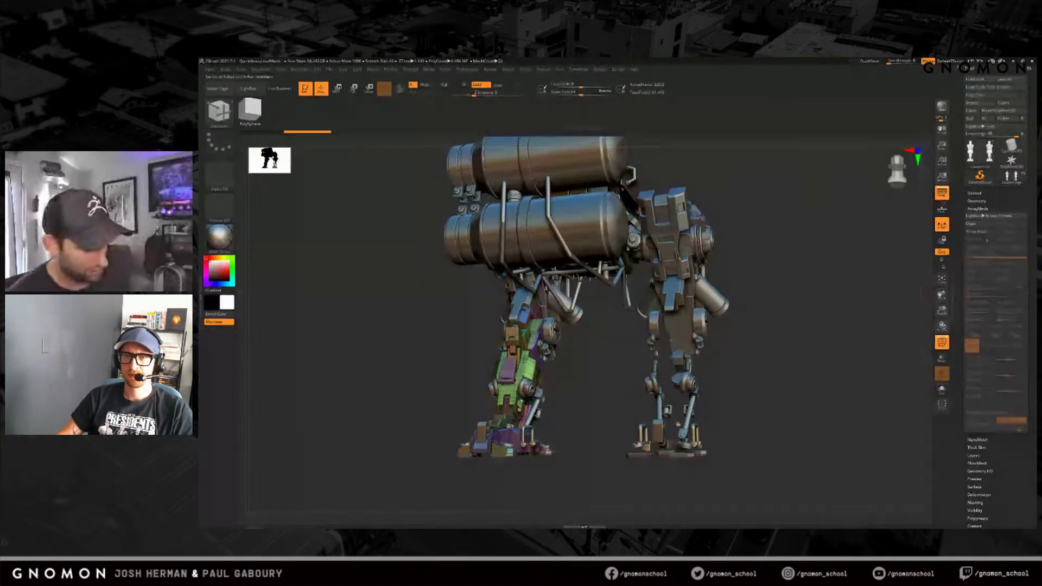
left_click(980, 232)
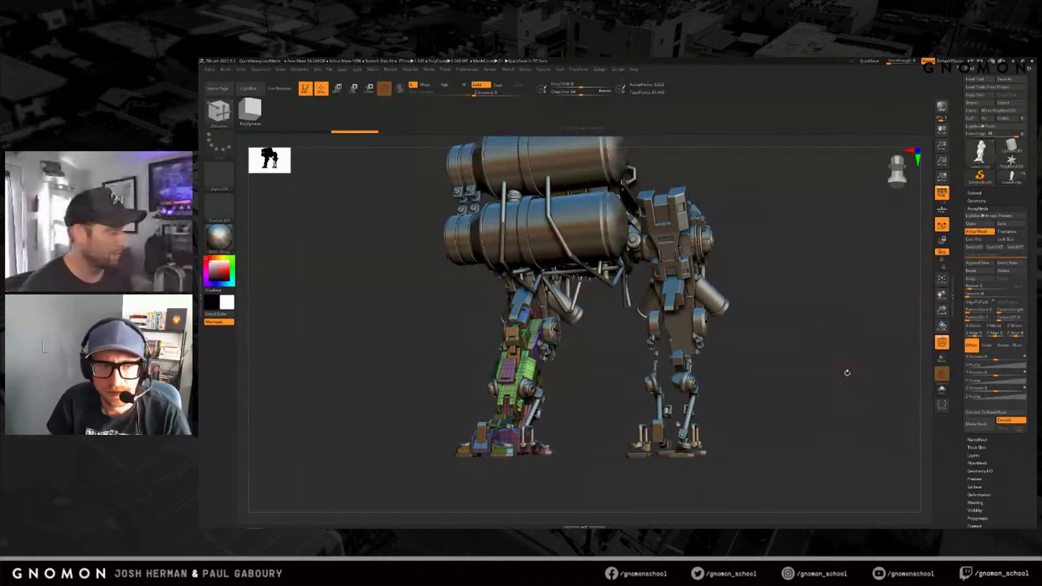
left_click_drag(847, 373, 770, 390)
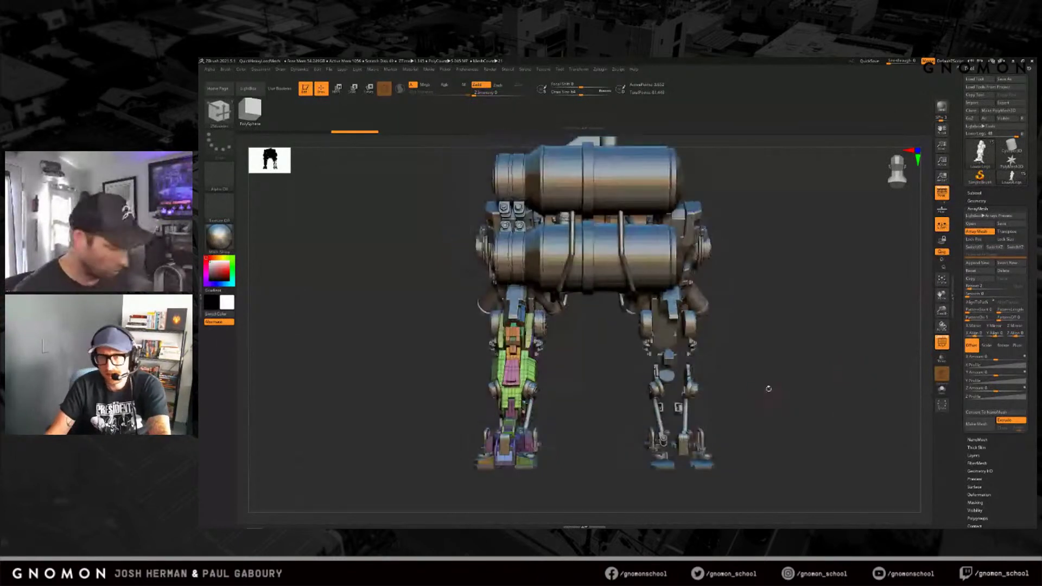
Step: Enable Transpose for the leg's ArrayMesh and lay a horizontal Transpose line from the leg towards the opposite one
key("w")
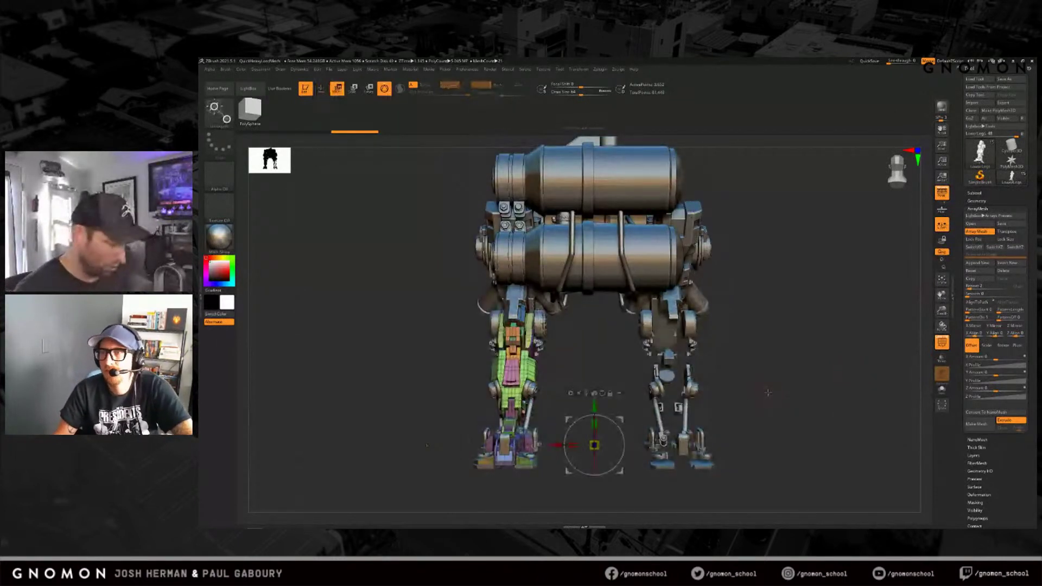
key("y")
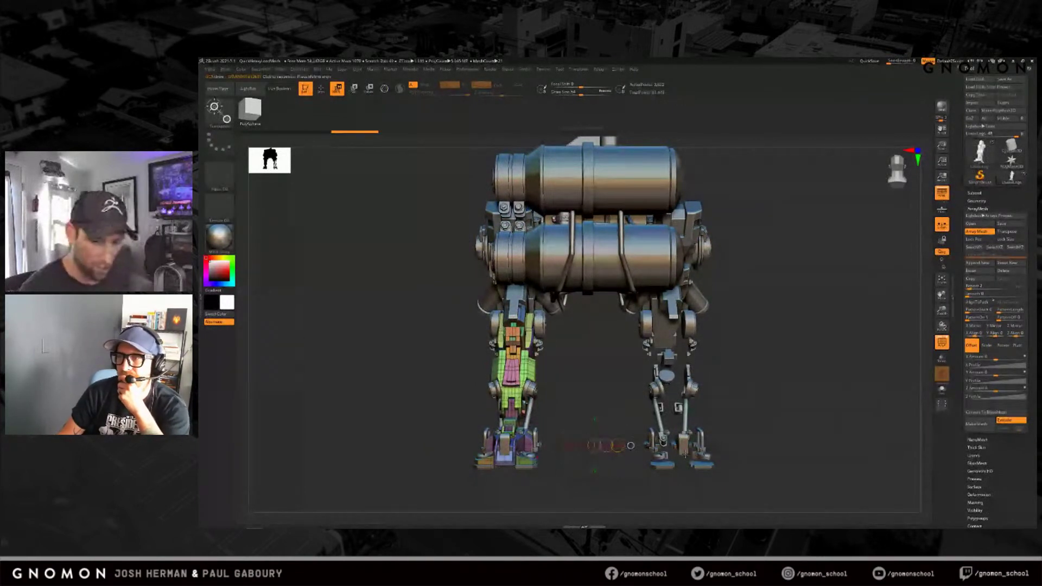
left_click(1009, 232)
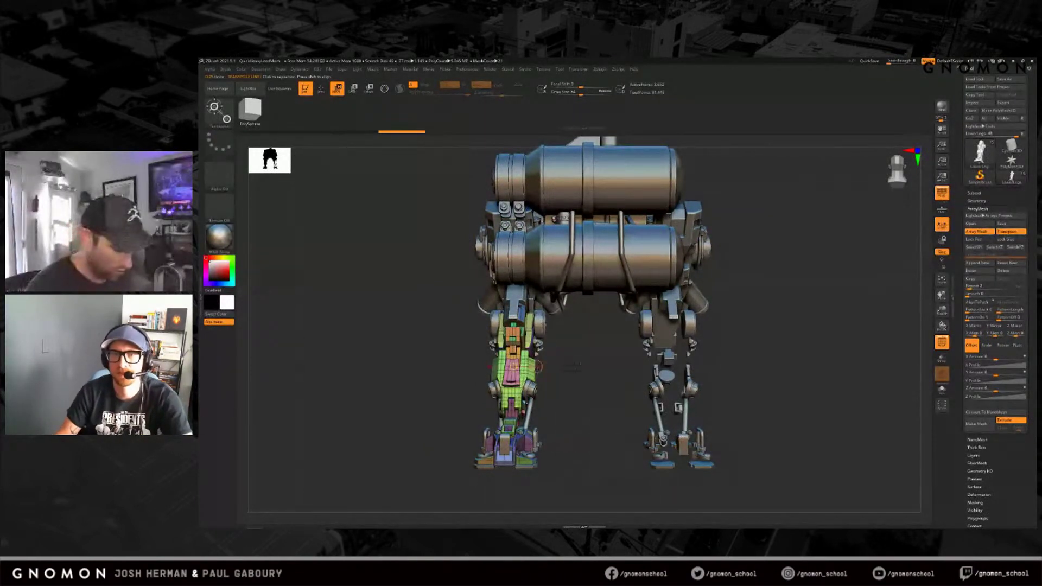
left_click_drag(679, 357, 585, 360)
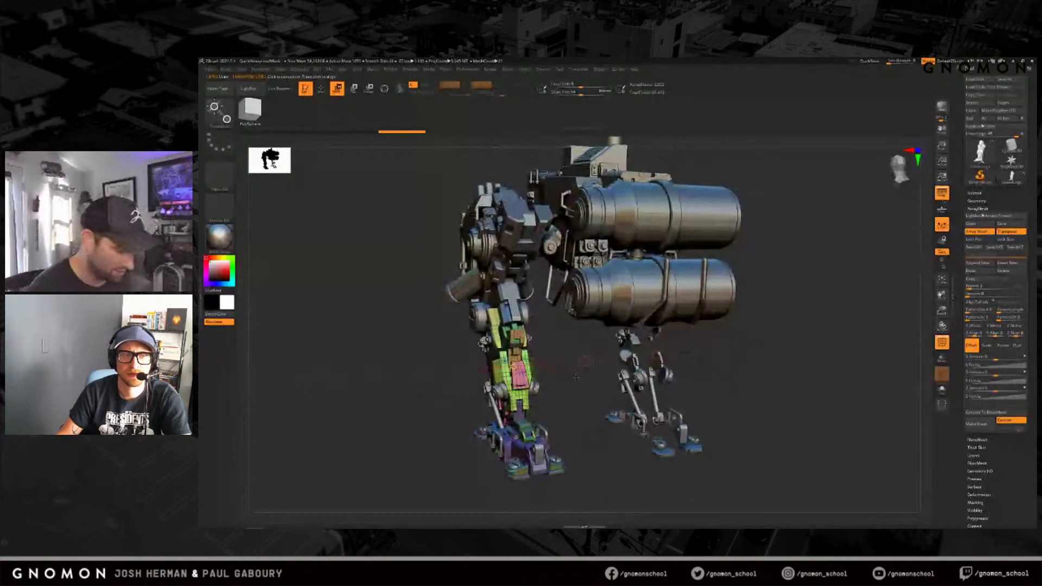
left_click_drag(426, 373, 629, 369)
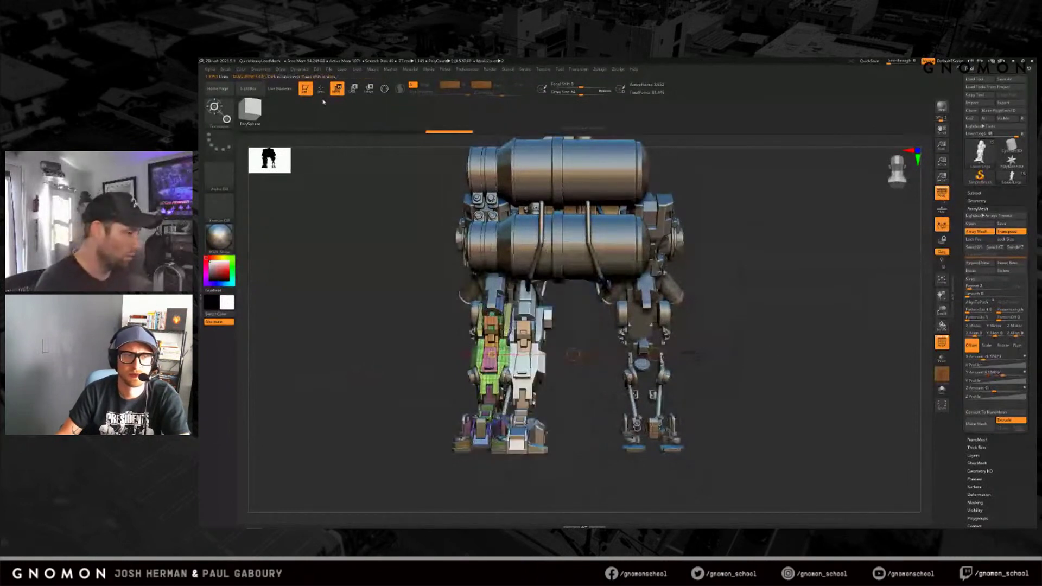
Step: Try offsetting the arrayed leg copy along the Transpose line to the opposite leg's position, then undo the offset
left_click_drag(574, 354, 834, 406)
left_click_drag(573, 354, 644, 378)
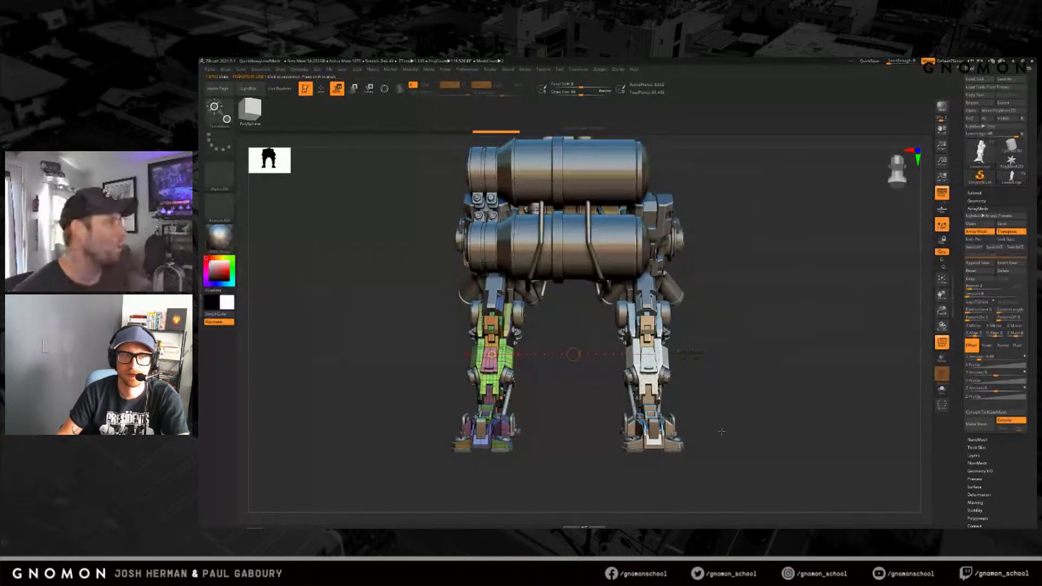
key("ctrl+z")
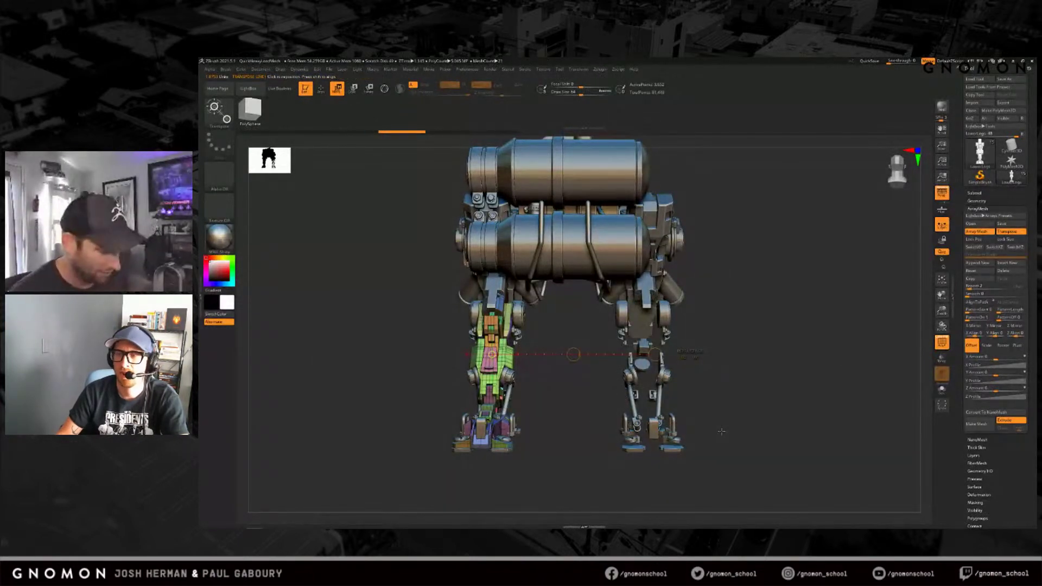
Step: Turn on Lock Position and Lock Size for the lower leg's ArrayMesh
left_click_drag(722, 432, 558, 382)
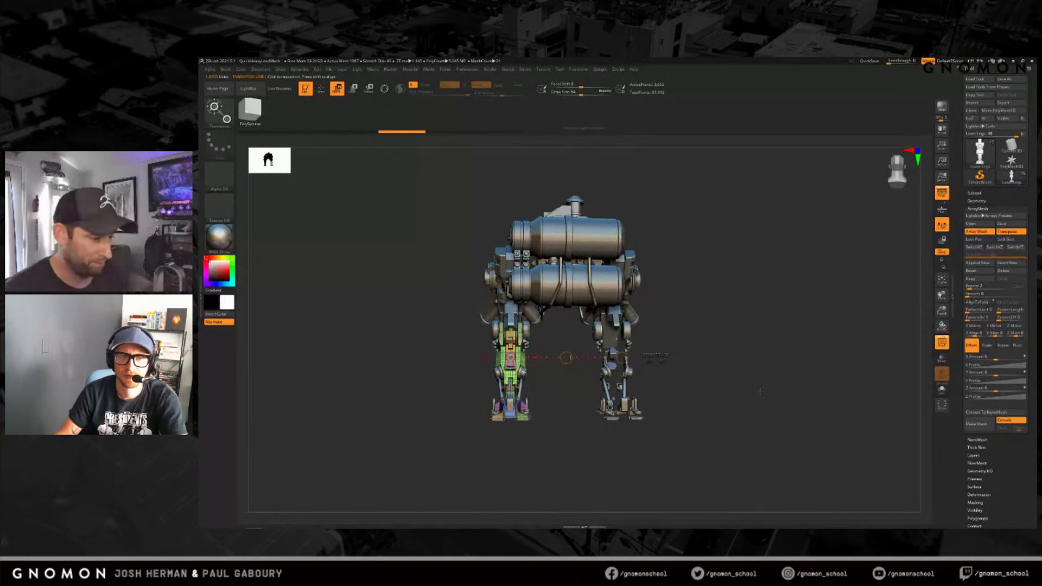
left_click_drag(758, 409, 755, 410)
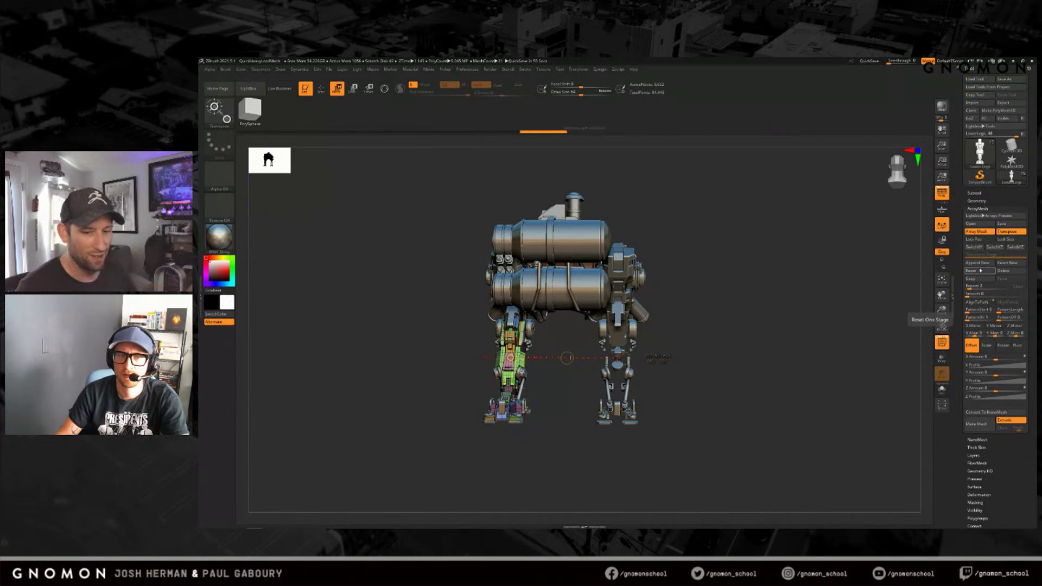
left_click(974, 239)
left_click(1010, 239)
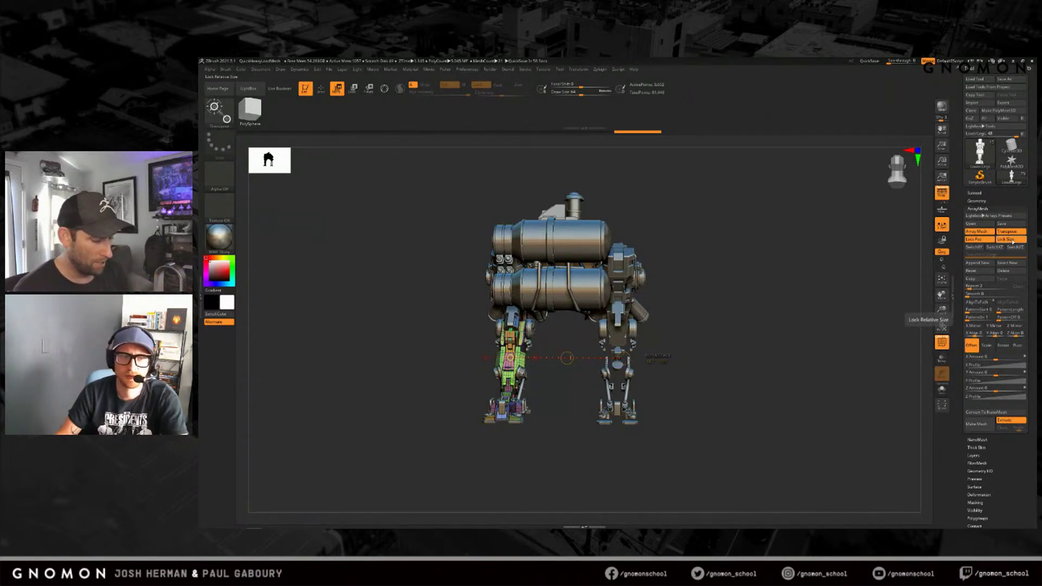
Step: Centre the array's Transpose line between the feet, switch the ArrayMesh to Pivot mode and enable X Mirror for the opposite leg copy
mouse_move(720, 399)
left_mouse_down()
mouse_move(706, 399)
mouse_move(727, 400)
mouse_move(719, 402)
left_mouse_up()
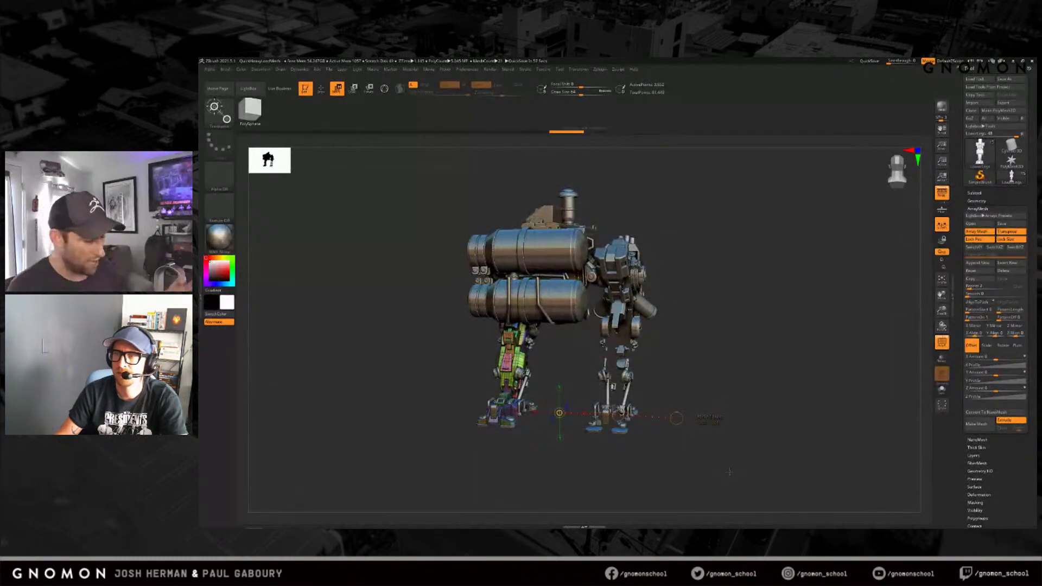
left_click_drag(736, 452, 740, 458, "shift")
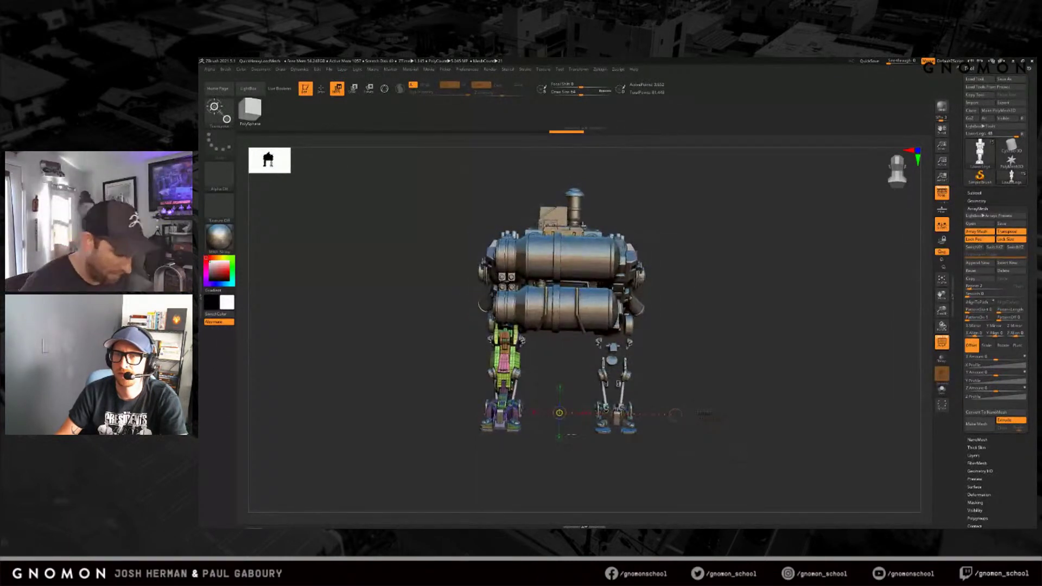
left_click_drag(665, 462, 620, 477)
left_click_drag(620, 477, 643, 418, "alt")
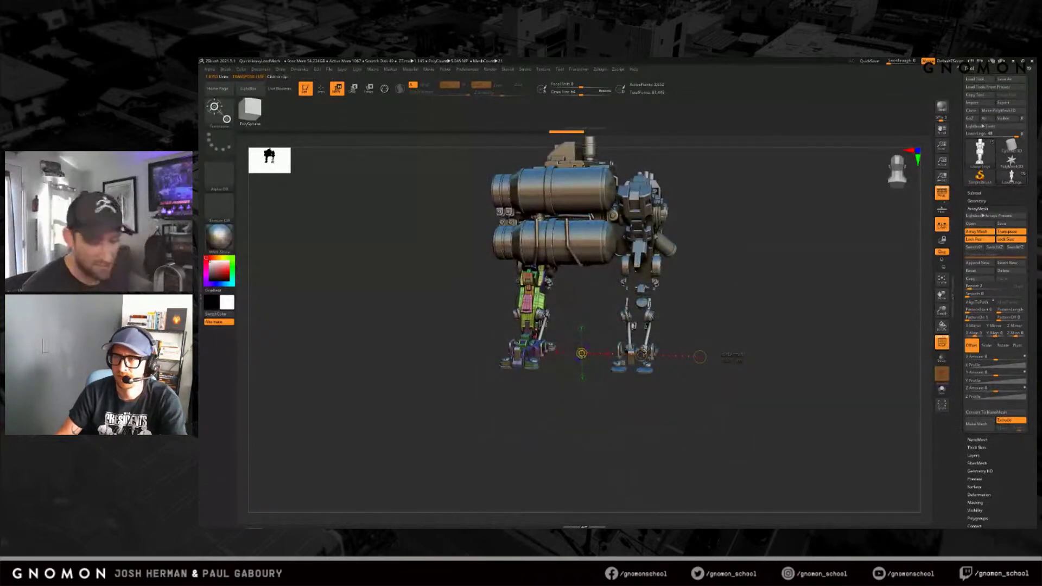
left_click(1018, 345)
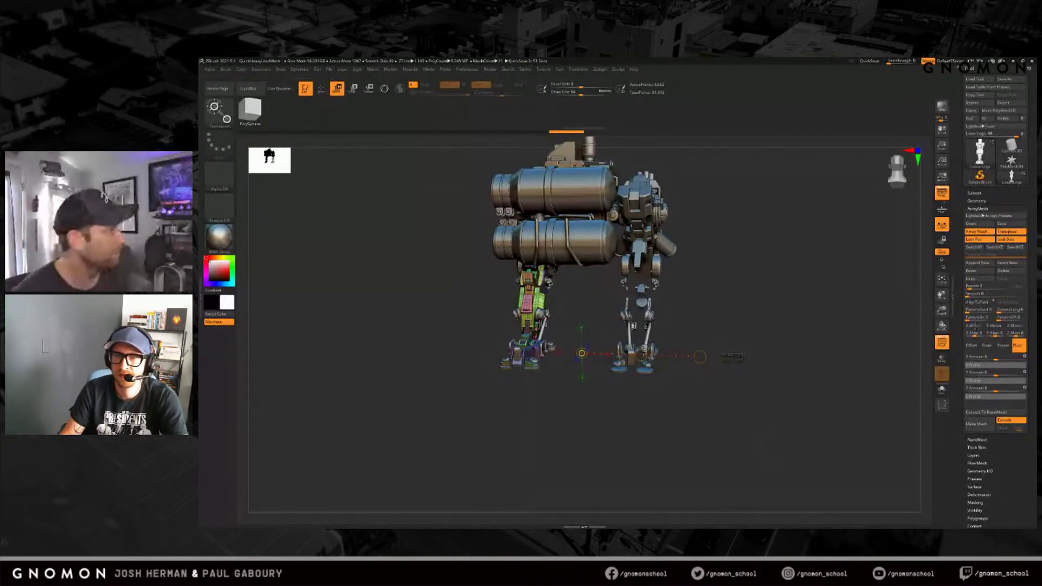
left_click(974, 326)
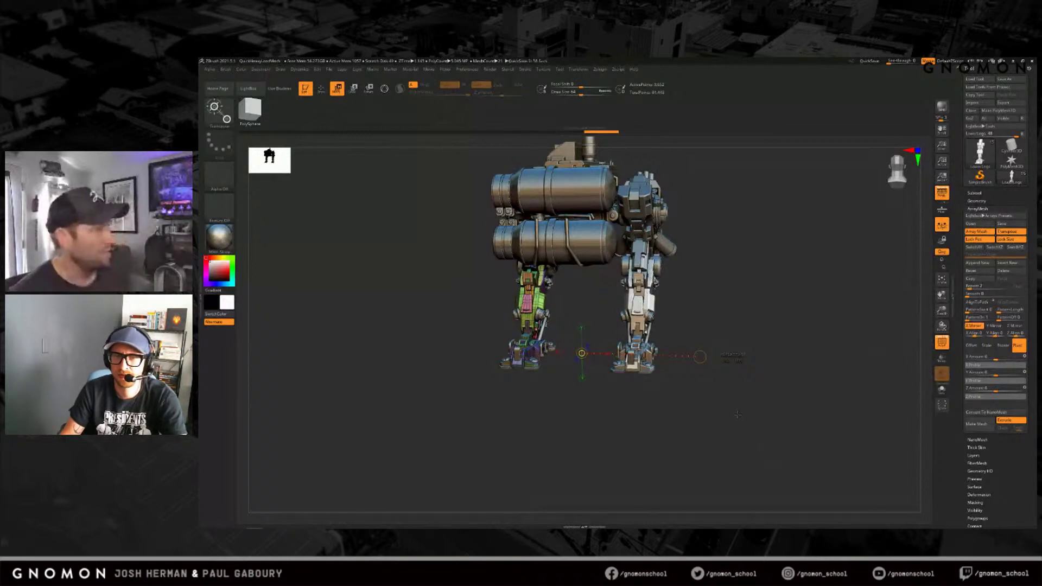
Step: Trim the inner side of the original leg with vertical curve cuts and inspect the mirrored array copy
key("q")
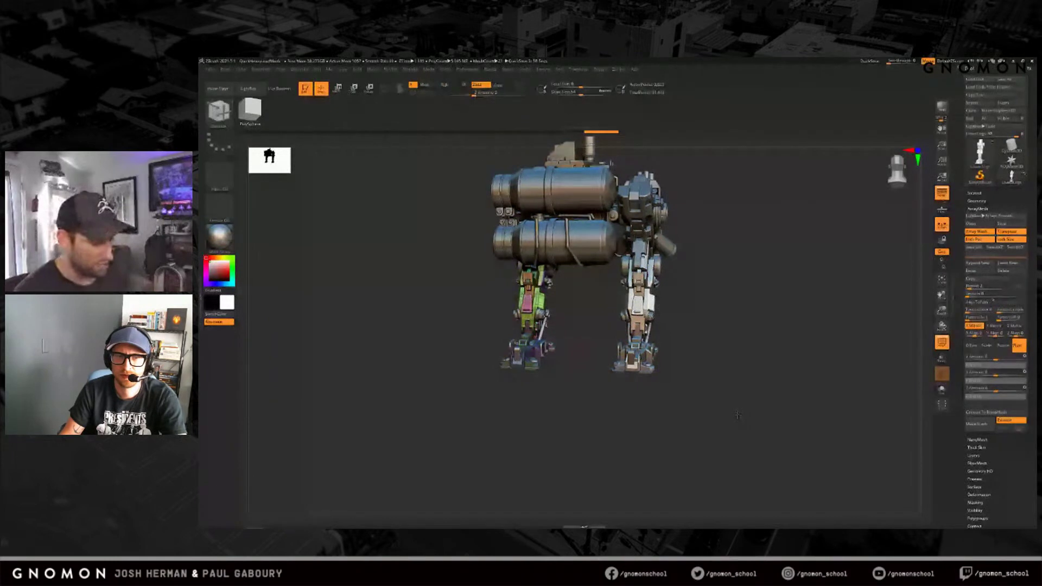
mouse_move(737, 416)
left_mouse_down("shift")
mouse_move(706, 431)
mouse_move(700, 467)
left_mouse_up("shift")
key("p")
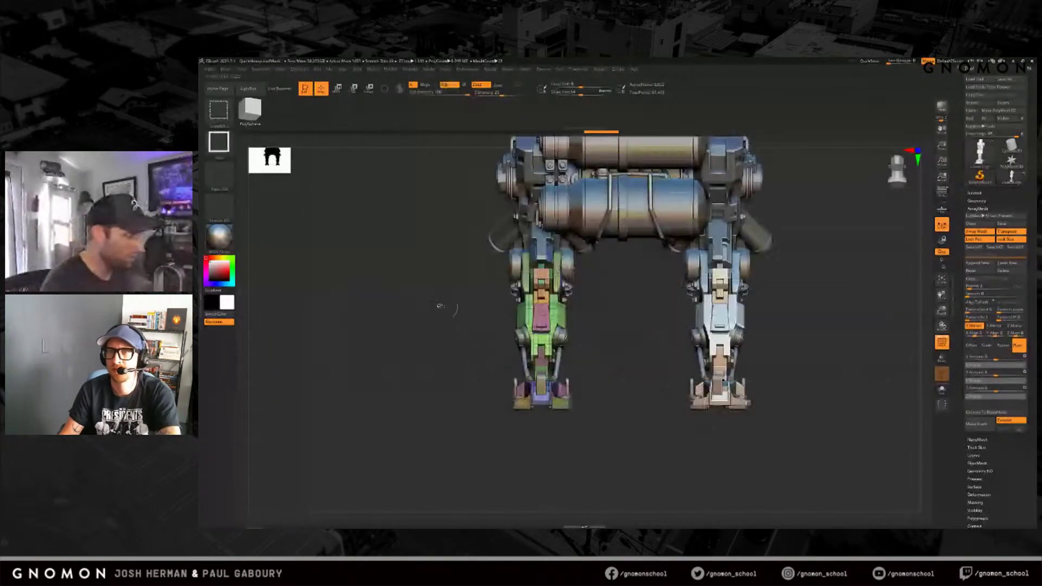
key("b")
key("z")
key("m")
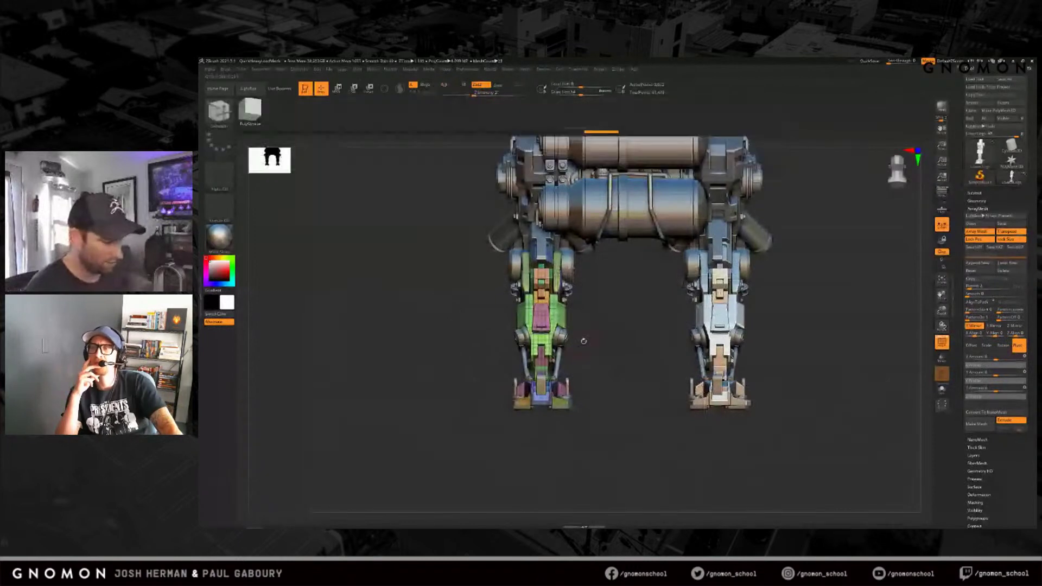
key("ctrl+shift")
left_click_drag(567, 232, 566, 468, "ctrl+shift")
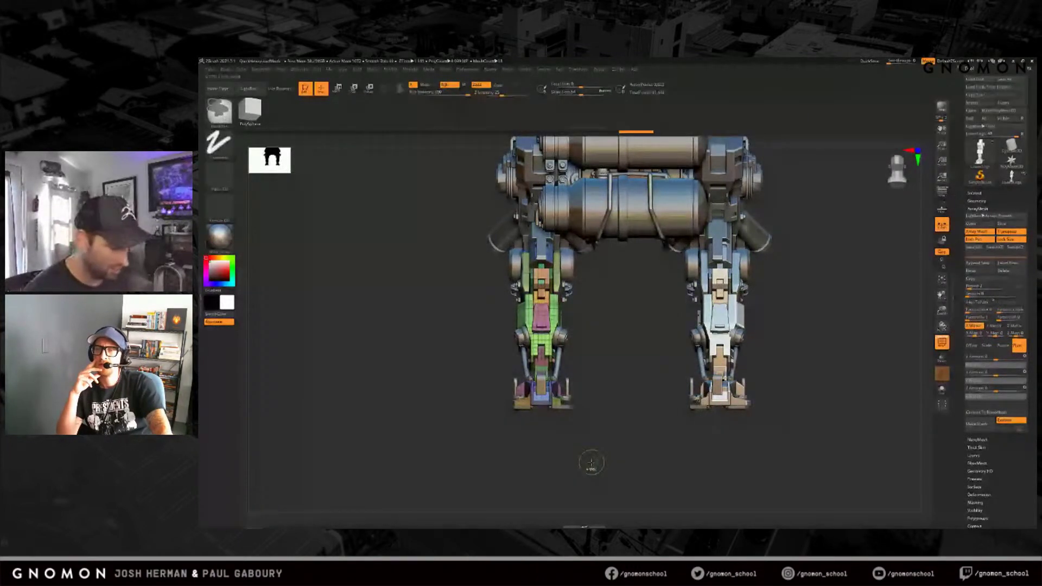
left_click_drag(566, 231, 564, 464, "ctrl+shift")
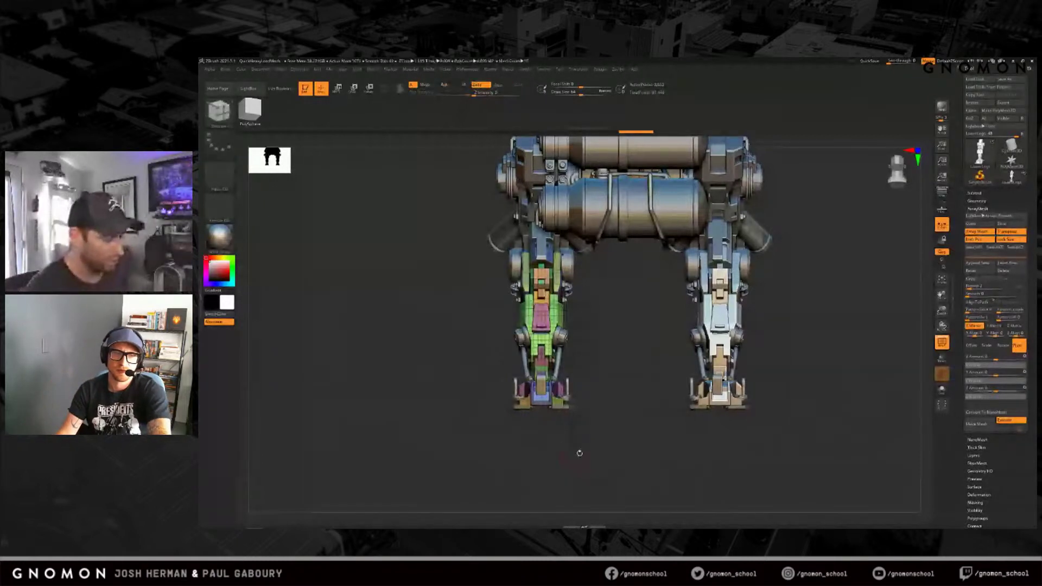
left_click_drag(568, 215, 565, 488, "ctrl+shift")
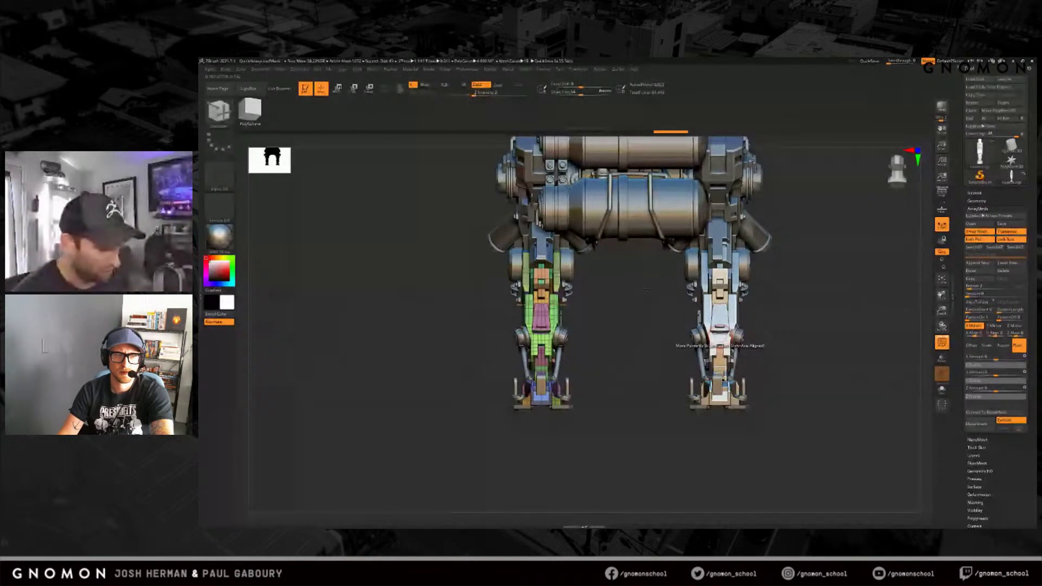
left_click_drag(623, 428, 617, 431)
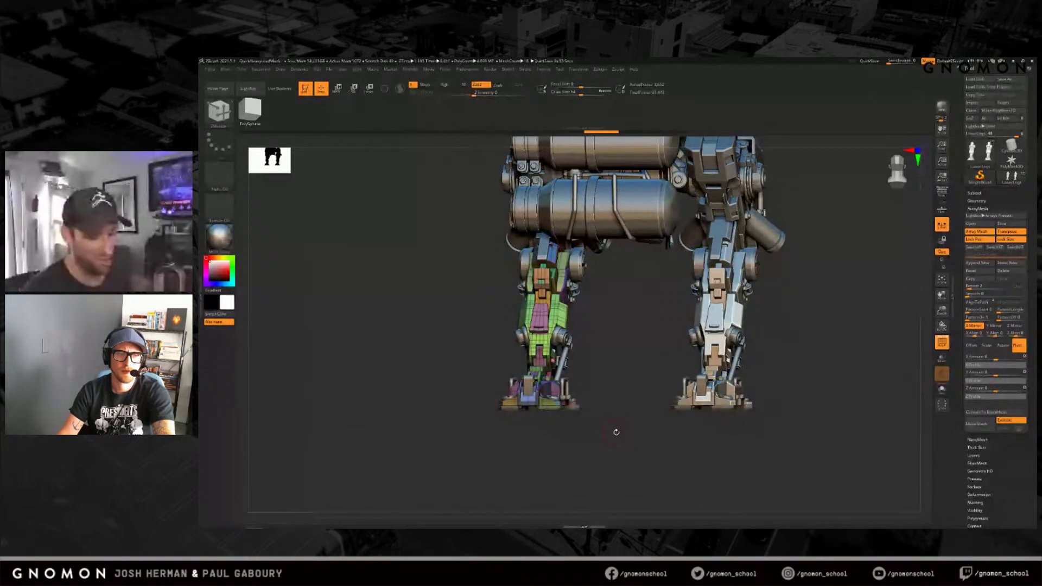
left_click_drag(798, 375, 740, 392, "alt")
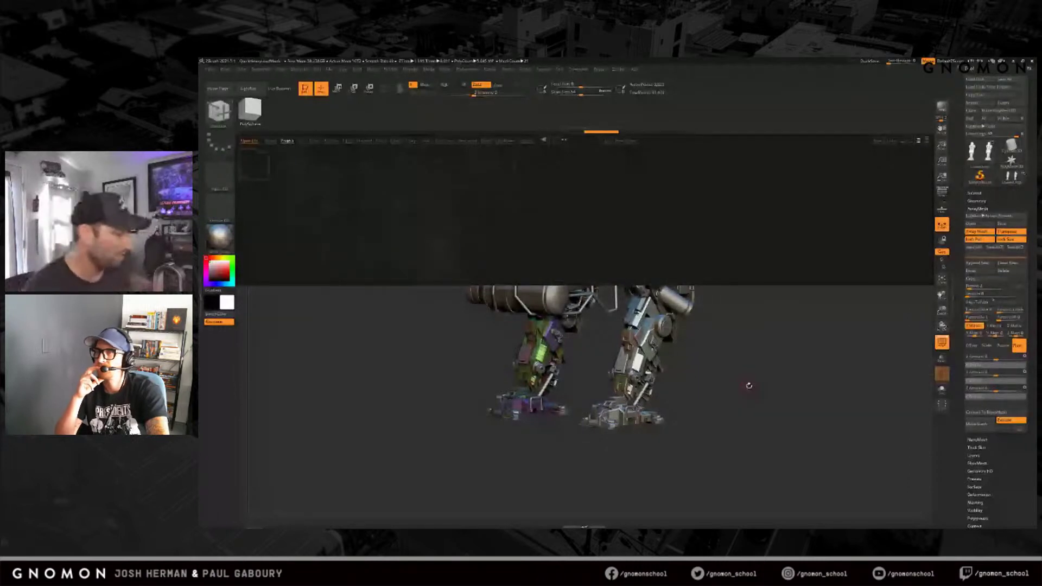
Step: Load the PolySphere tool from LightBox, frame it, open its Geometry settings and display its polyframe
left_click(305, 140)
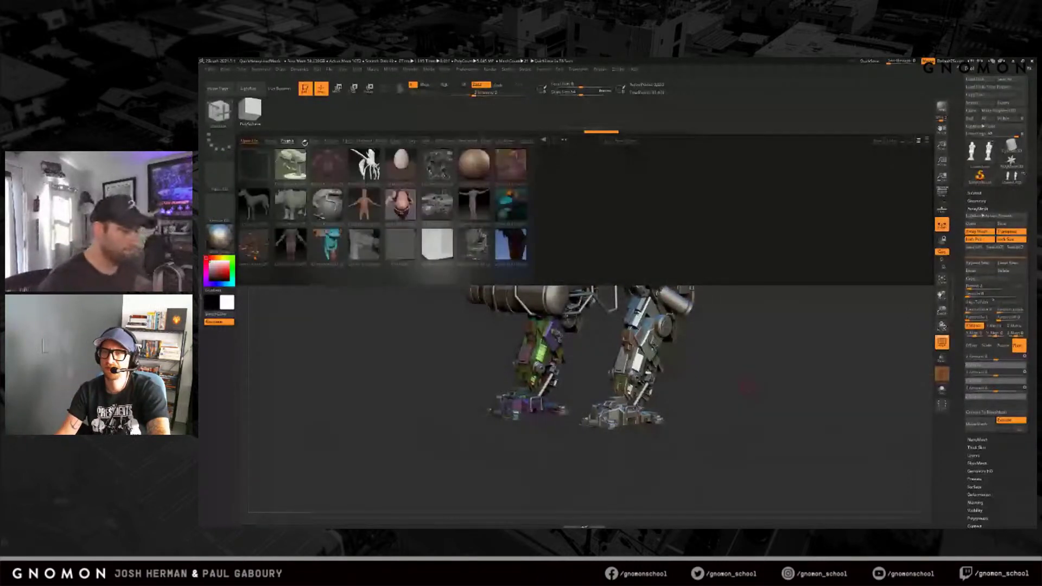
double_click(407, 211)
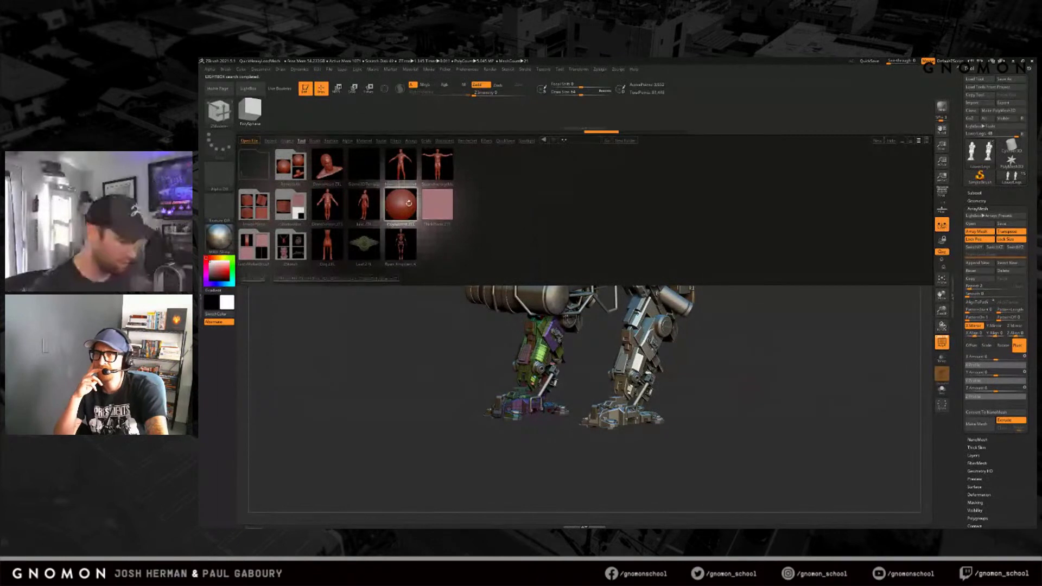
key("comma")
key("f")
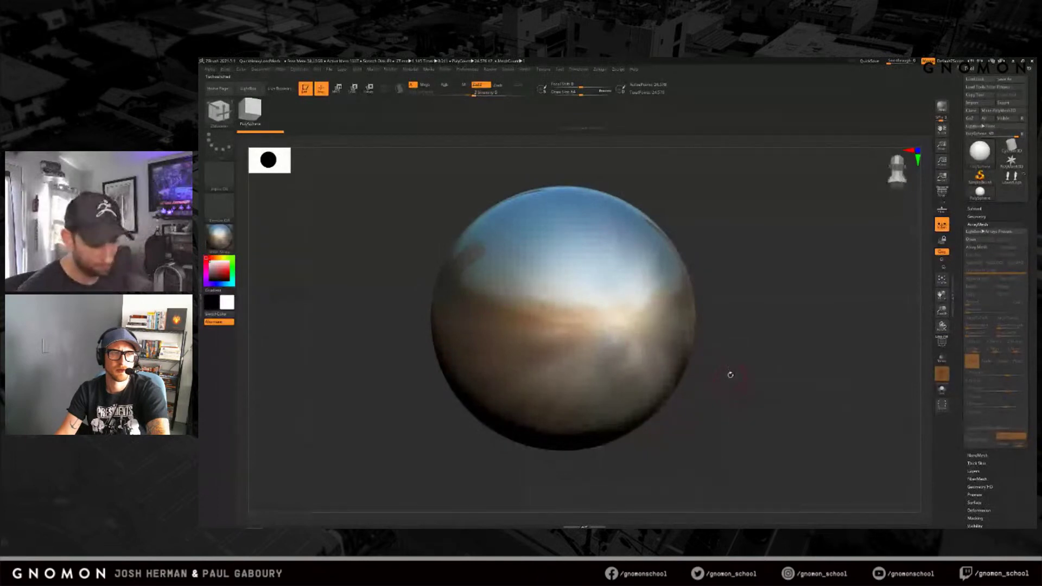
left_click(977, 216)
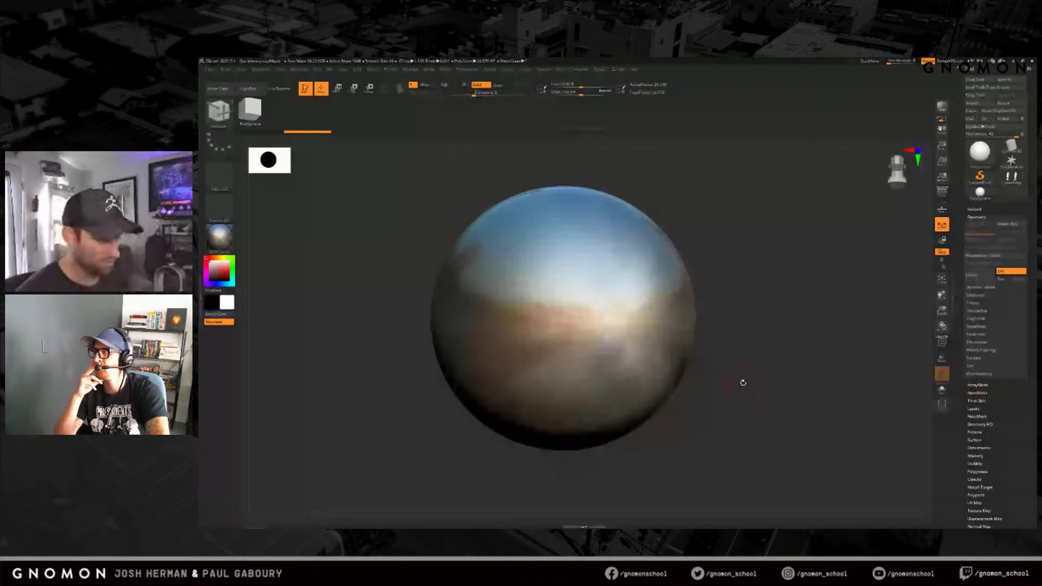
left_click_drag(739, 365, 791, 323)
key("shift+f")
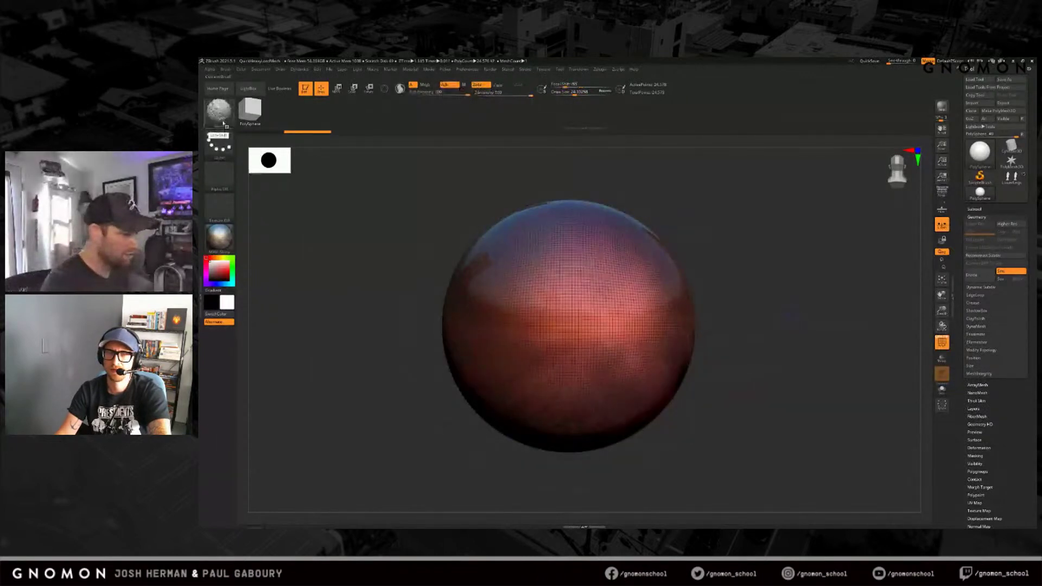
Step: Choose the SliceCurve brush, slice the sphere along a wavy line and isolate its upper polygroup before showing the whole sphere again
key("b")
key("c")
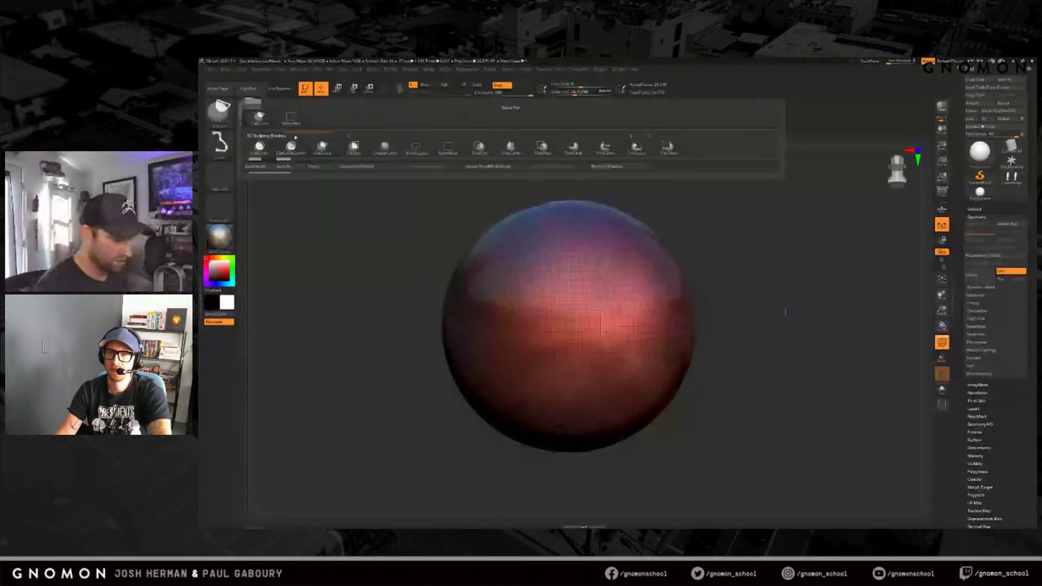
left_click(510, 147, "ctrl+shift")
left_click_drag(383, 444, 749, 196, "ctrl+shift")
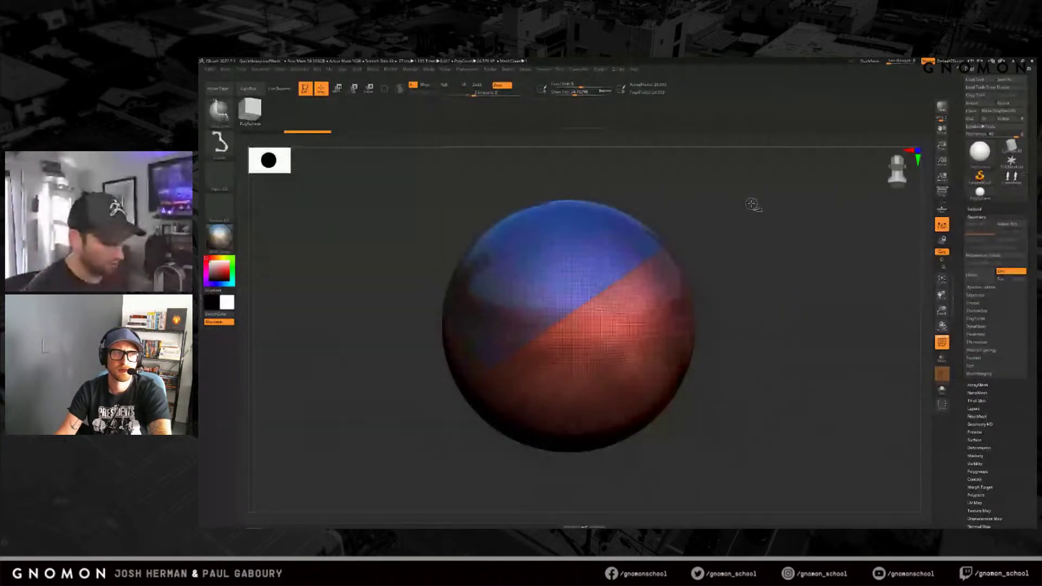
key("ctrl+z")
mouse_move(549, 453)
left_mouse_down("ctrl+shift")
mouse_move(710, 277)
mouse_move(717, 362)
left_mouse_up("ctrl+shift")
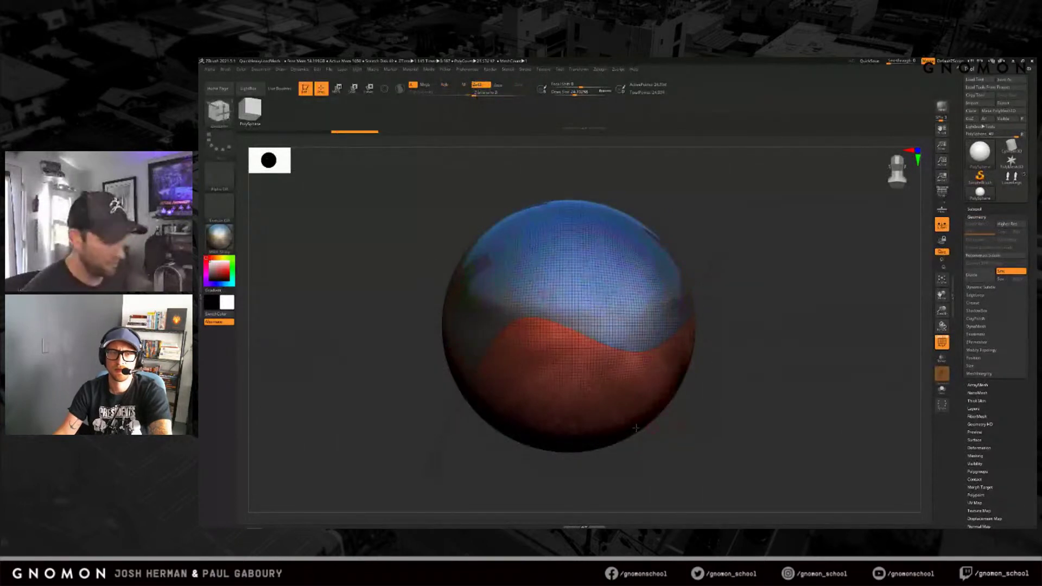
left_click(640, 306, "ctrl+shift")
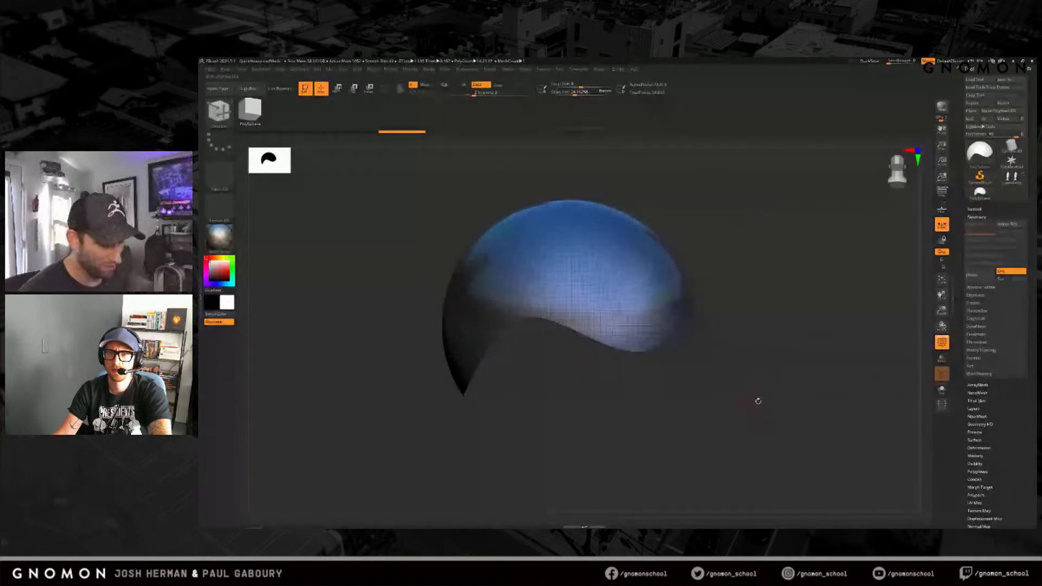
left_click(758, 400, "ctrl+shift")
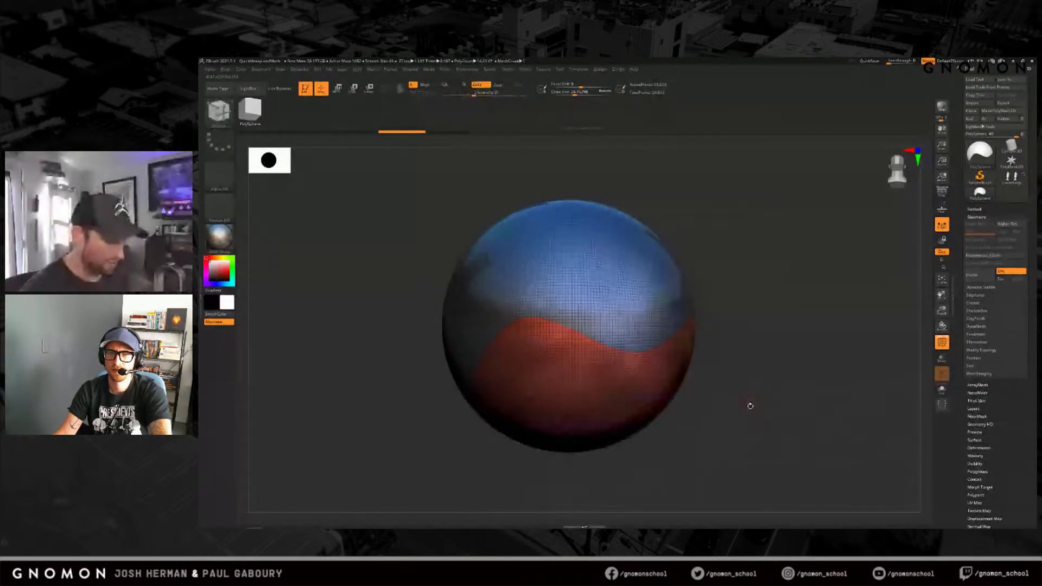
Step: Slice steeply across the sphere's upper polygroup, isolate the resulting pieces and undo the slices
left_click_drag(490, 181, 601, 416, "ctrl+shift")
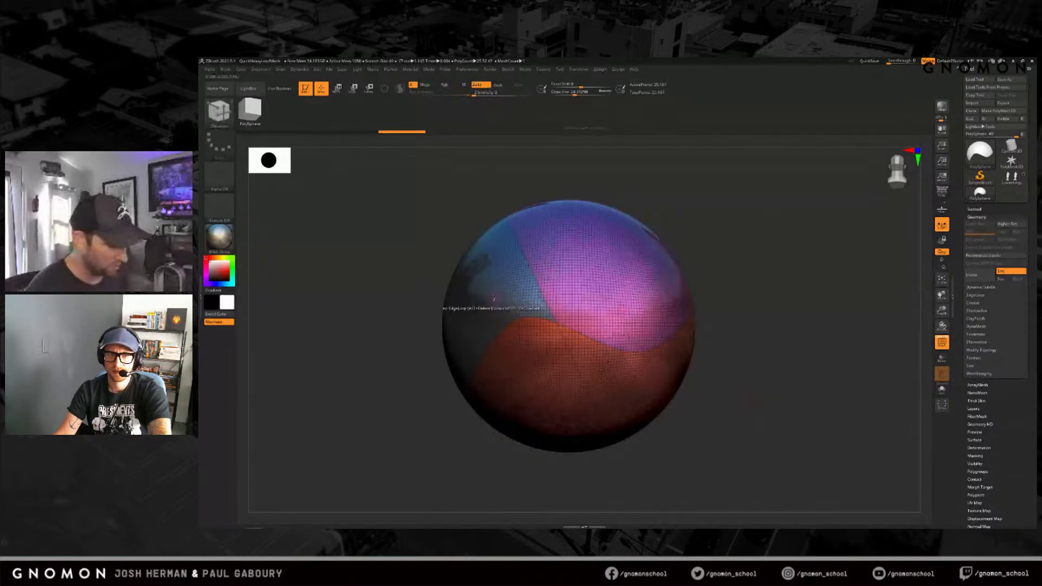
left_click(618, 276, "ctrl+shift")
left_click(730, 230, "ctrl+shift")
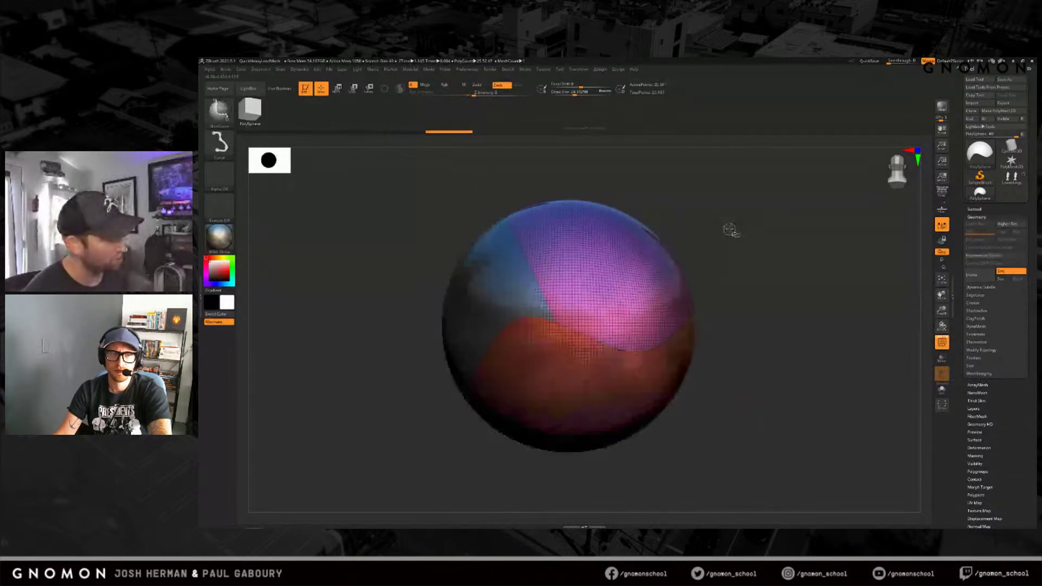
left_click(645, 385, "ctrl+shift")
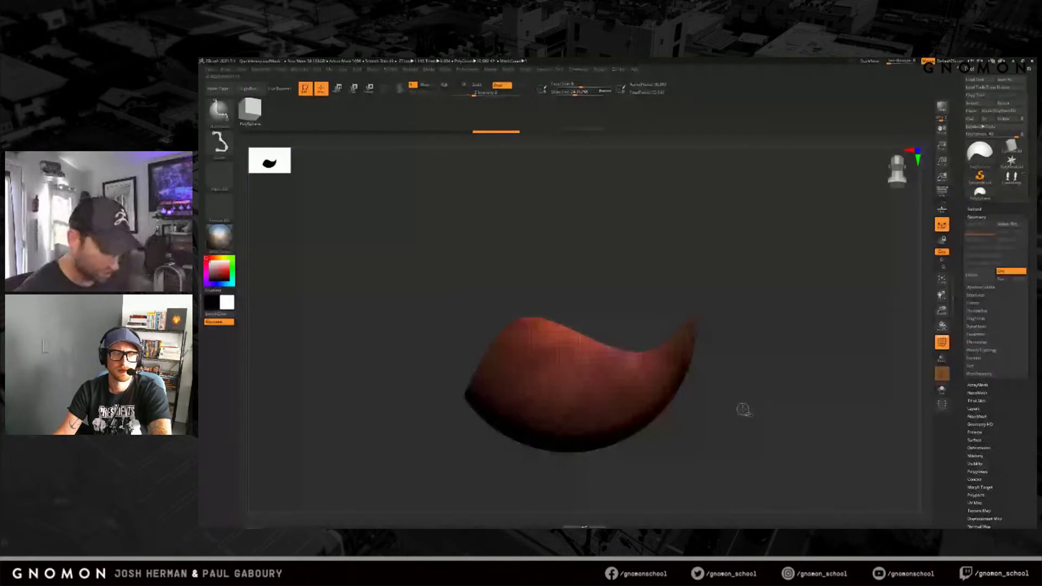
left_click(743, 409, "ctrl+shift")
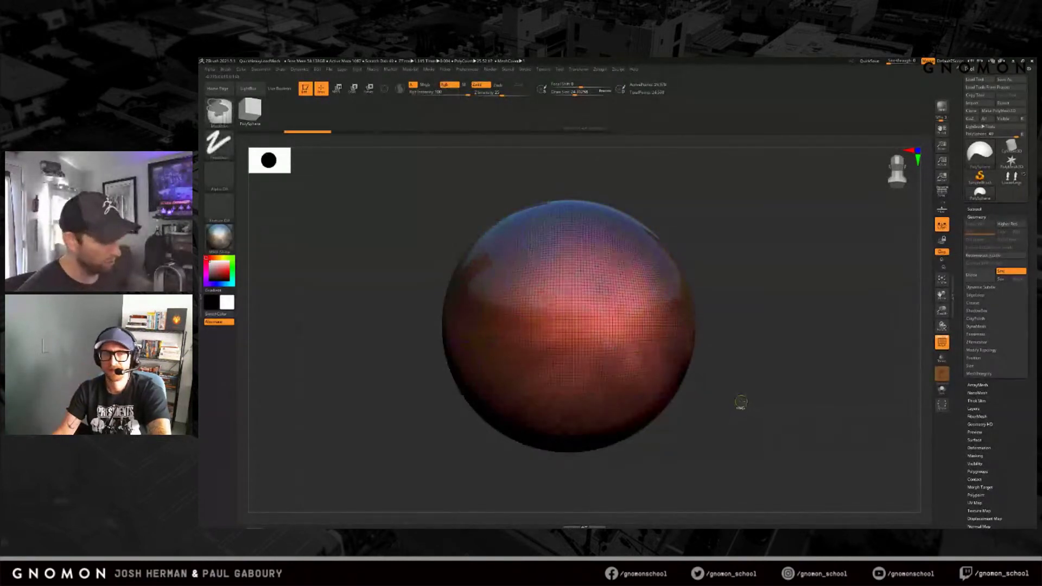
Step: Slice the whole sphere again across its middle with a shallow wavy curve to split it into two polygroups
key("ctrl+shift")
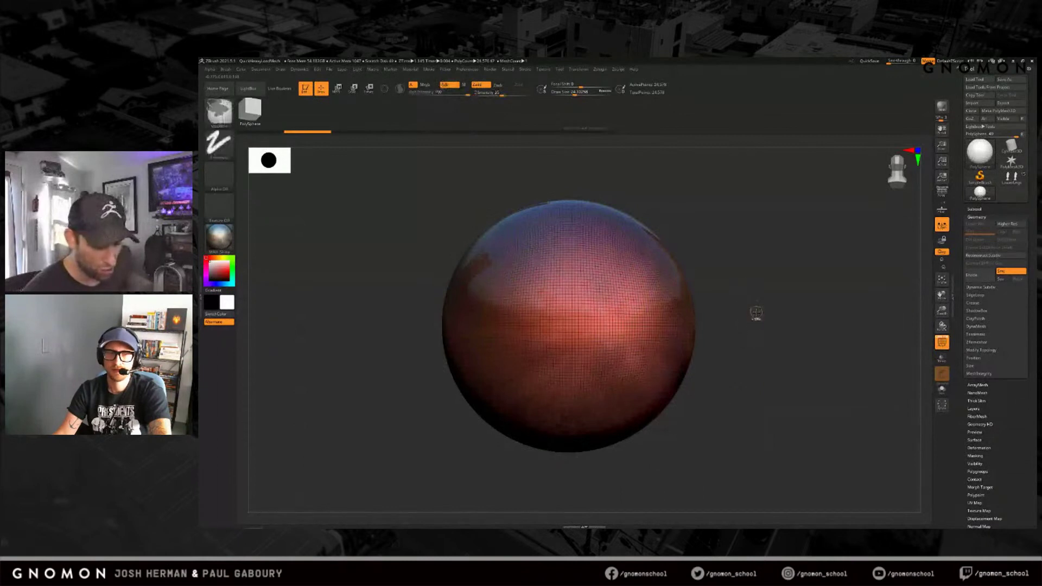
mouse_move(401, 427)
left_mouse_down("ctrl+shift")
mouse_move(496, 321)
mouse_move(630, 334)
mouse_move(784, 244)
mouse_move(798, 281)
left_mouse_up("ctrl+shift")
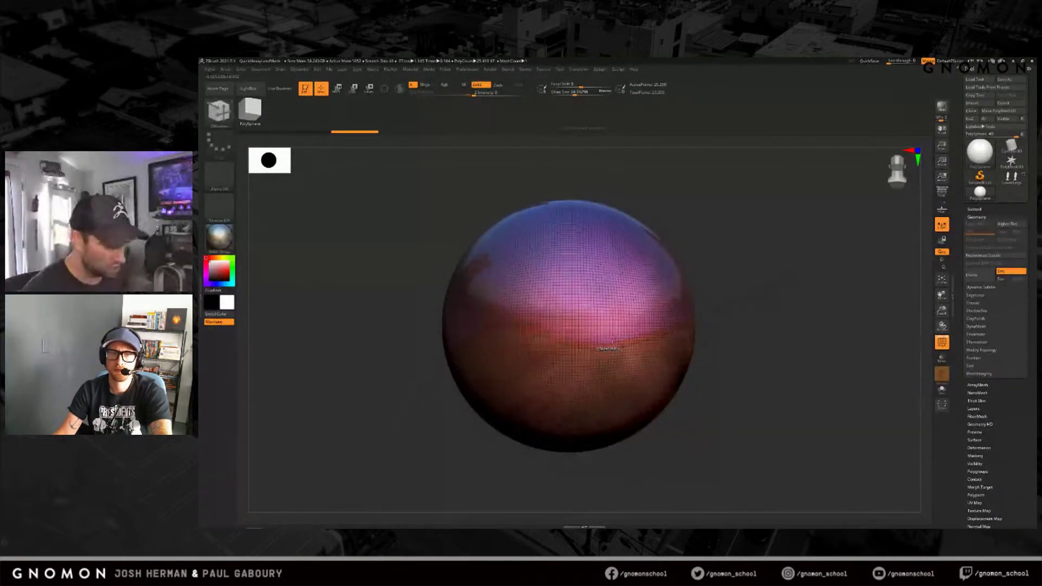
mouse_move(614, 342)
right_mouse_down("ctrl")
mouse_move(616, 355)
mouse_move(595, 349)
right_mouse_up("ctrl")
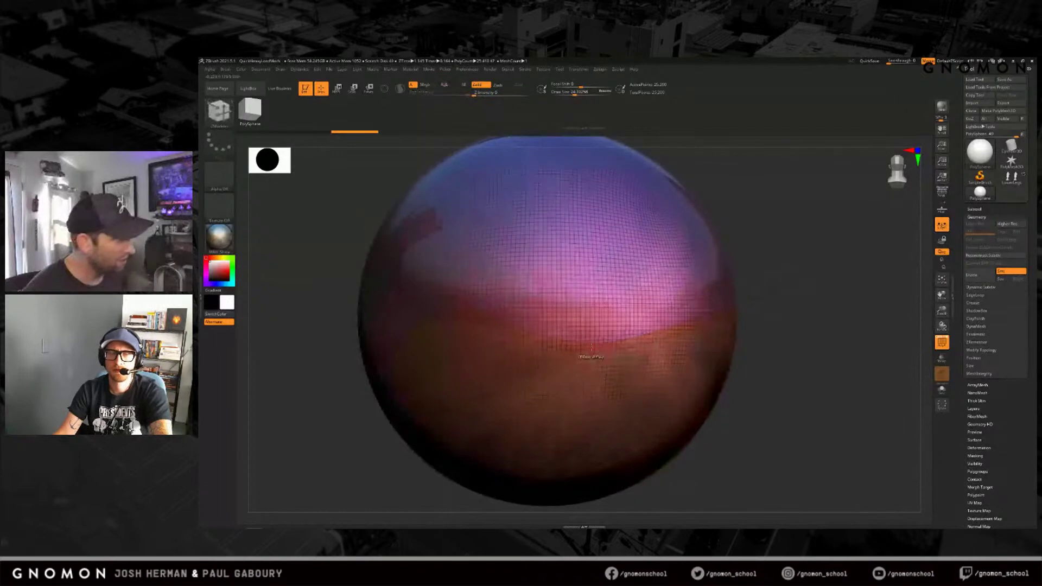
Step: Change the sphere's material to a light, neutral white one from the standard materials
left_click(220, 237)
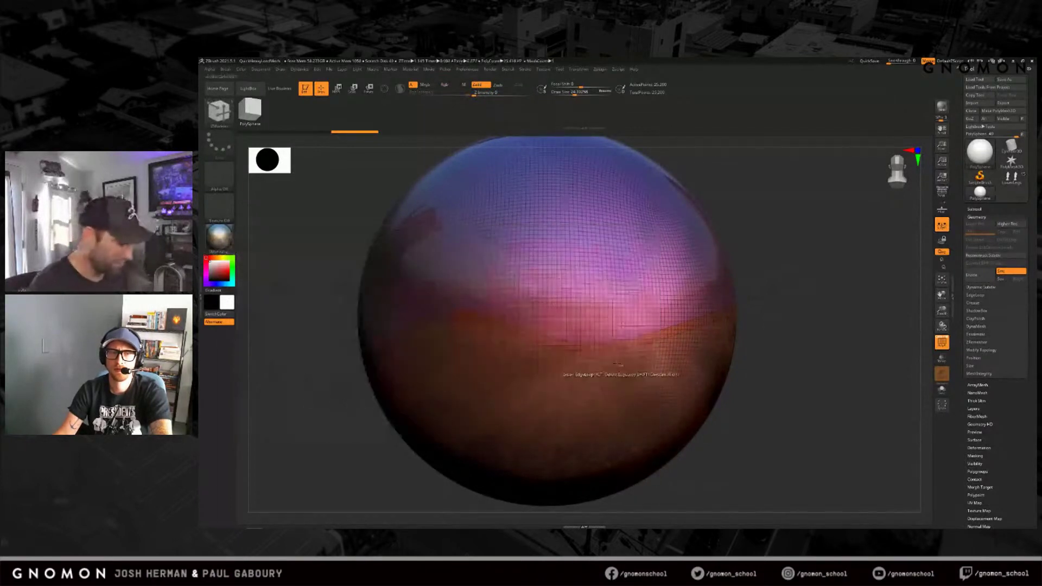
left_click(230, 242)
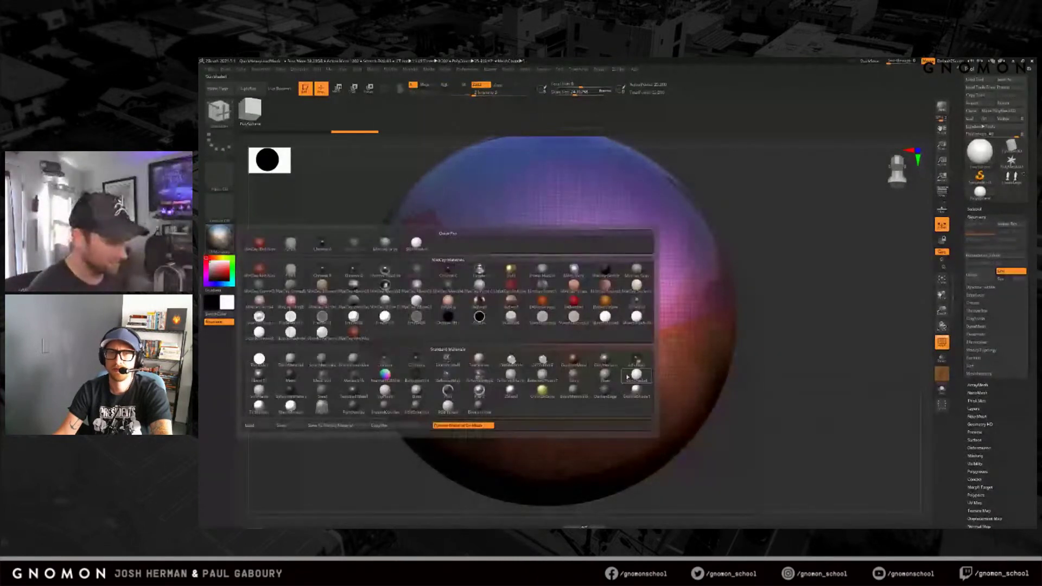
left_click(646, 339)
Step: Slice the sphere's upper polygroup with a steep straight line and its lower polygroup with a diagonal one
key("f")
key("b")
key("c")
key("t")
left_click_drag(594, 354, 651, 194)
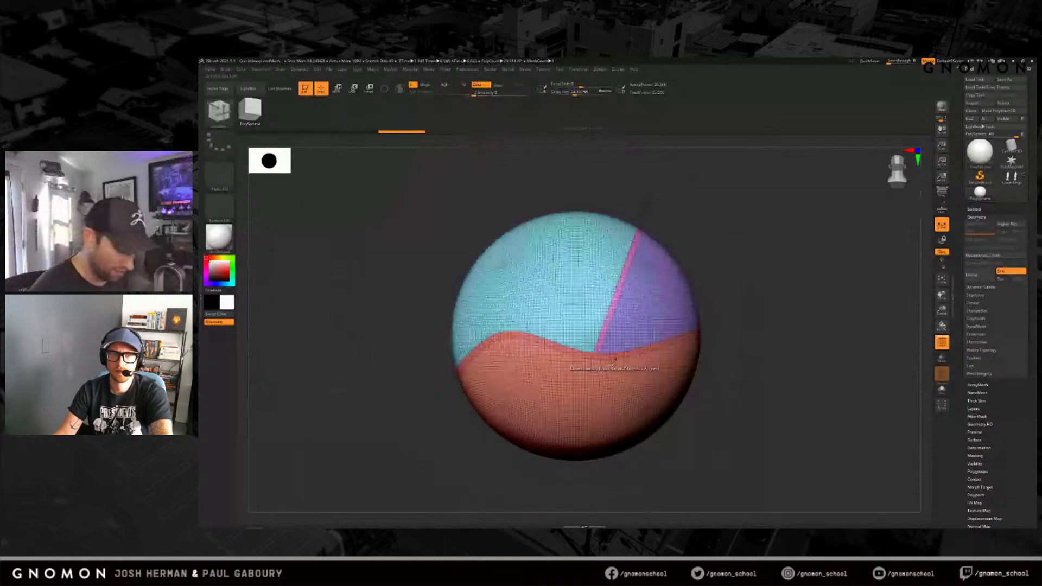
left_click_drag(553, 345, 487, 464, "ctrl+shift")
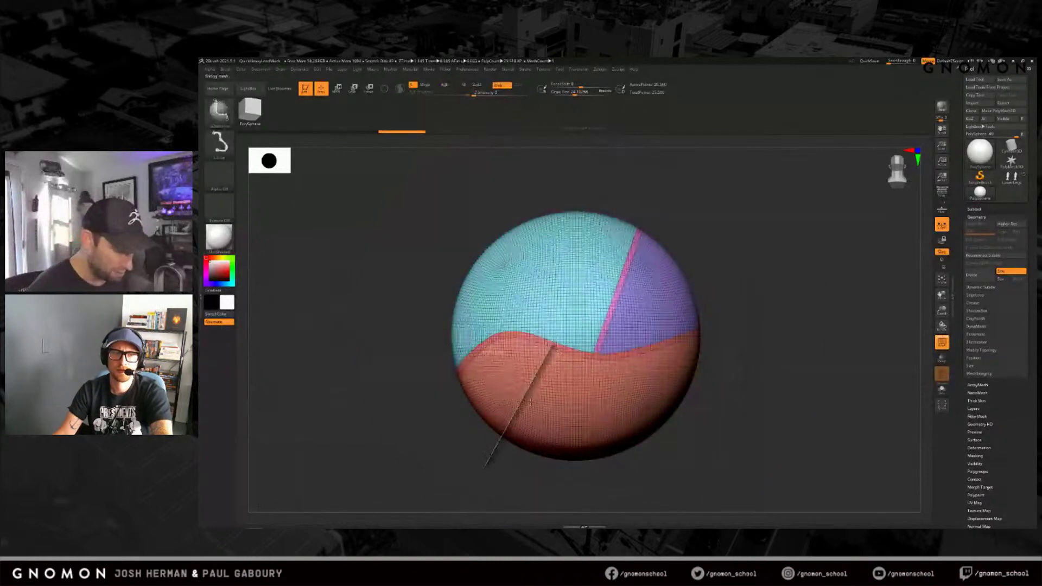
Step: Hide the sphere's four large polygroups to isolate the thin slice strips, and turn off the polyframe
scroll(588, 325, "up", 5)
scroll(541, 325, "up", 3)
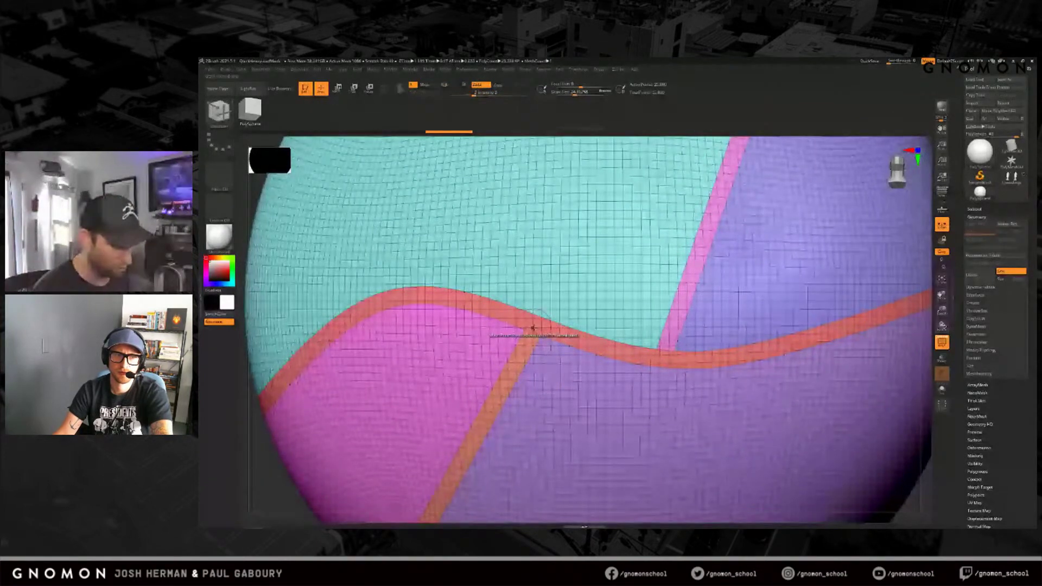
left_click(533, 328, "ctrl+shift")
right_click_drag(537, 330, 716, 408, "ctrl")
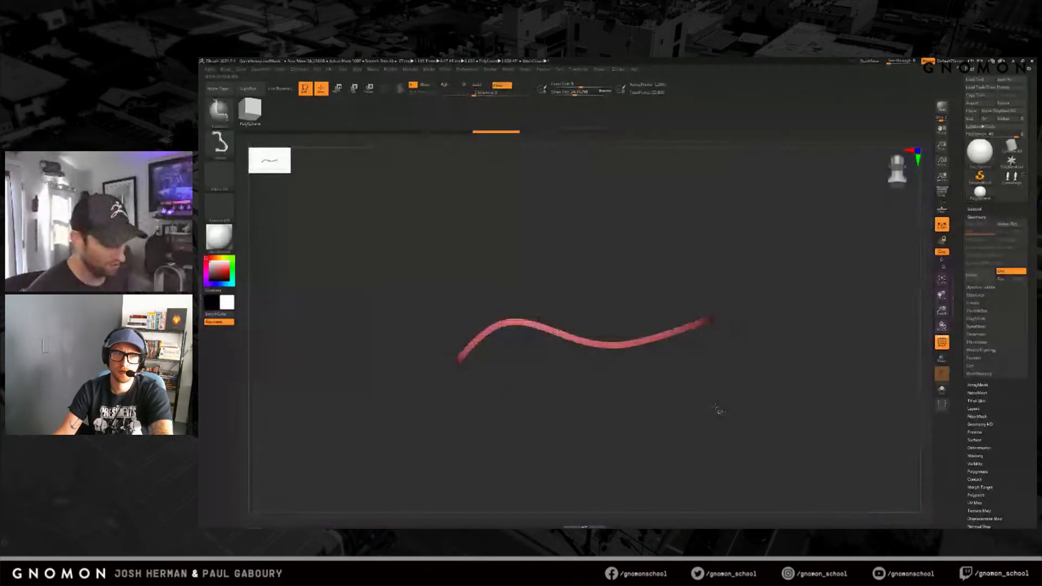
left_click(713, 406, "ctrl+shift")
left_click(662, 337, "ctrl+alt+shift")
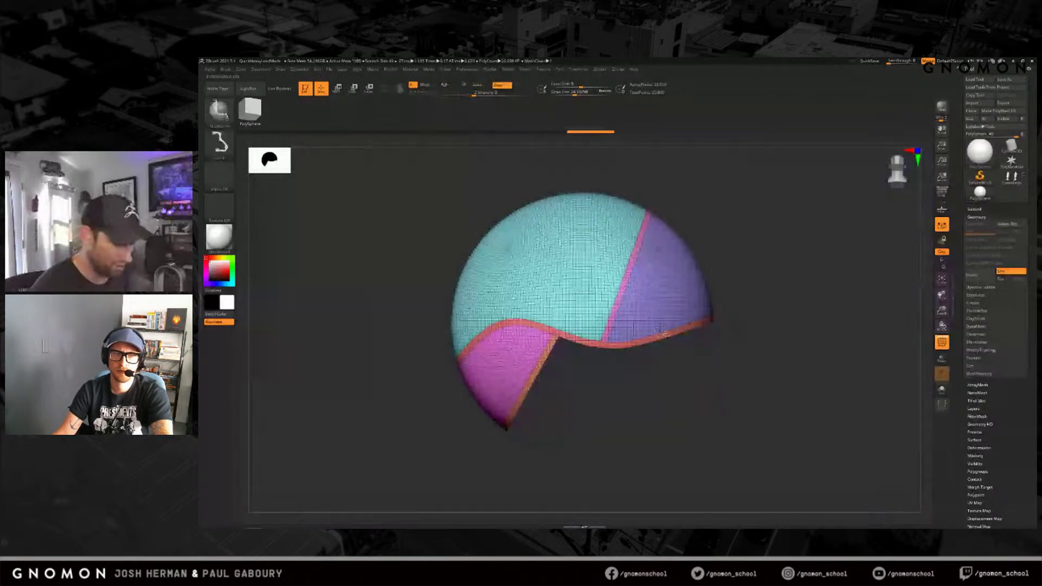
left_click(661, 336, "ctrl+shift")
left_click_drag(640, 412, 717, 404)
key("shift+f")
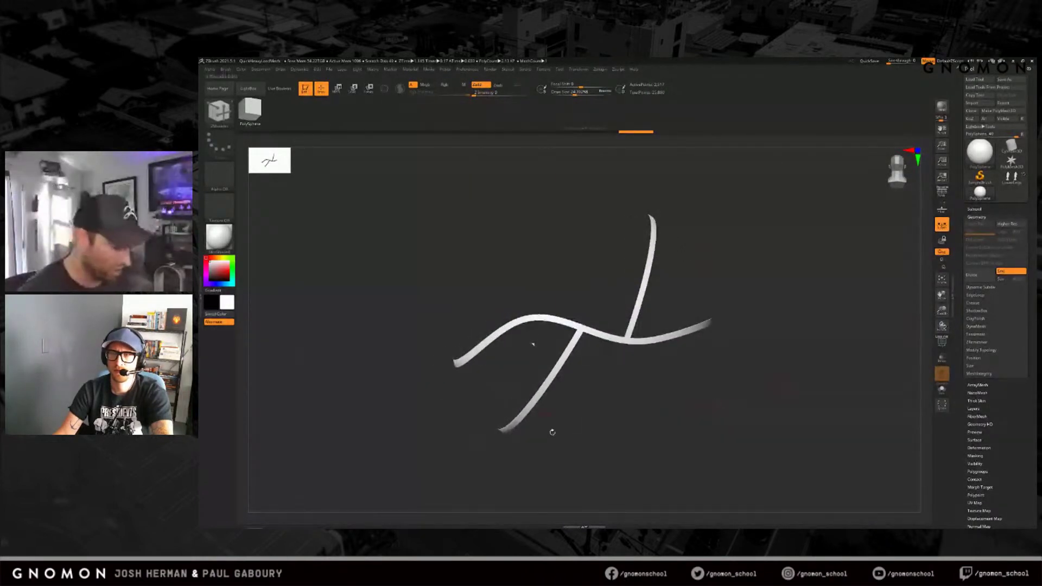
Step: Apply a crisp Edge Loop with inward displacement to the isolated strips, and show the whole sphere again
left_click_drag(698, 421, 843, 373)
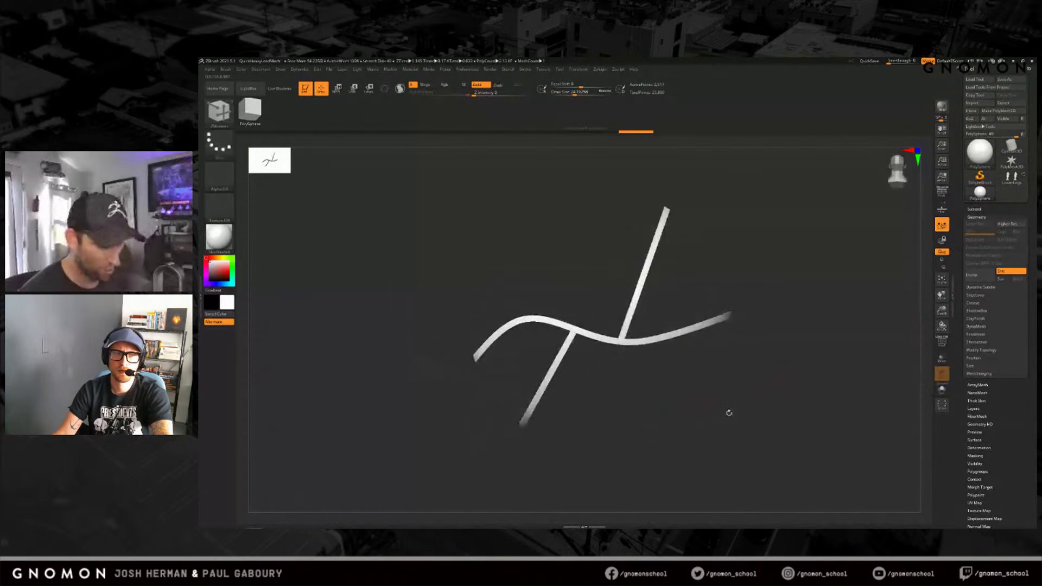
left_click(985, 287)
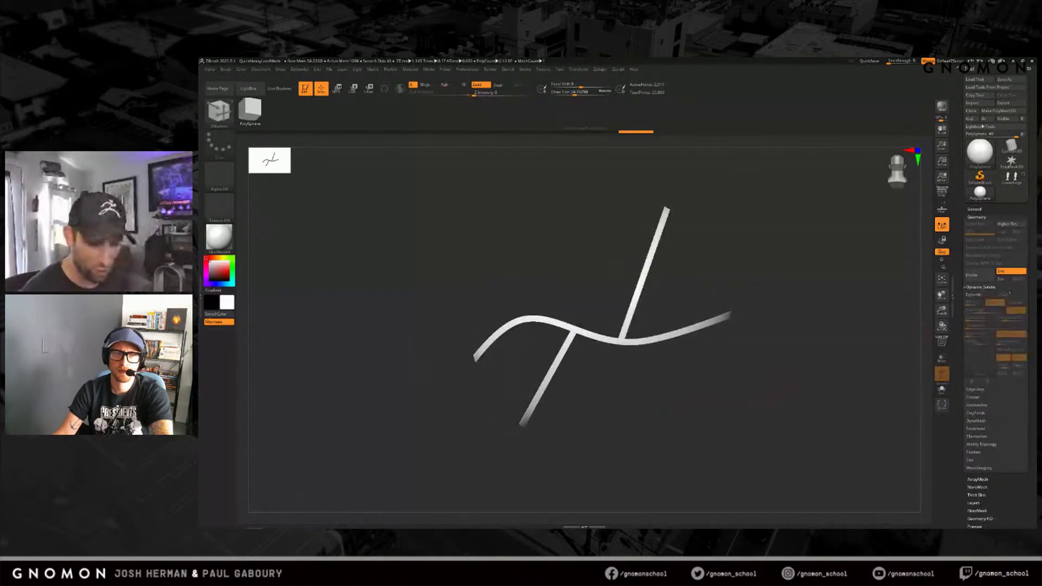
left_click(982, 287)
left_click(982, 295)
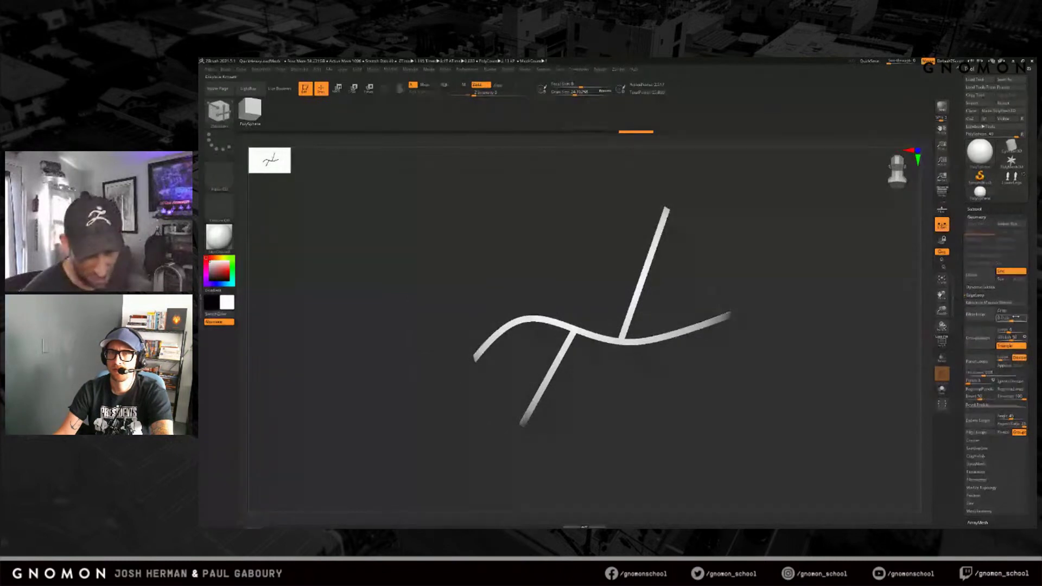
left_click(1013, 312)
left_click_drag(1010, 318, 1006, 318)
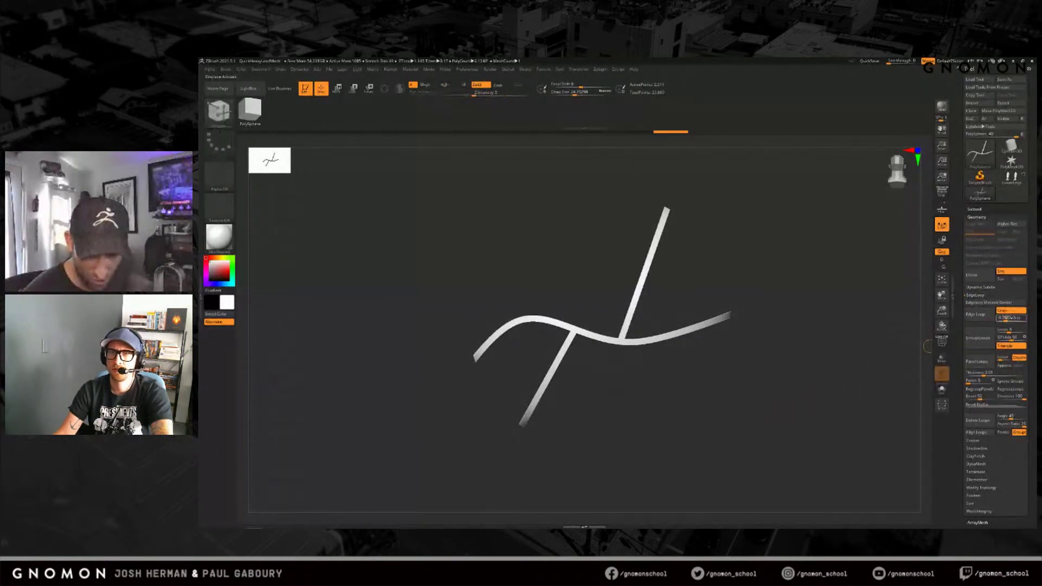
left_click(975, 316)
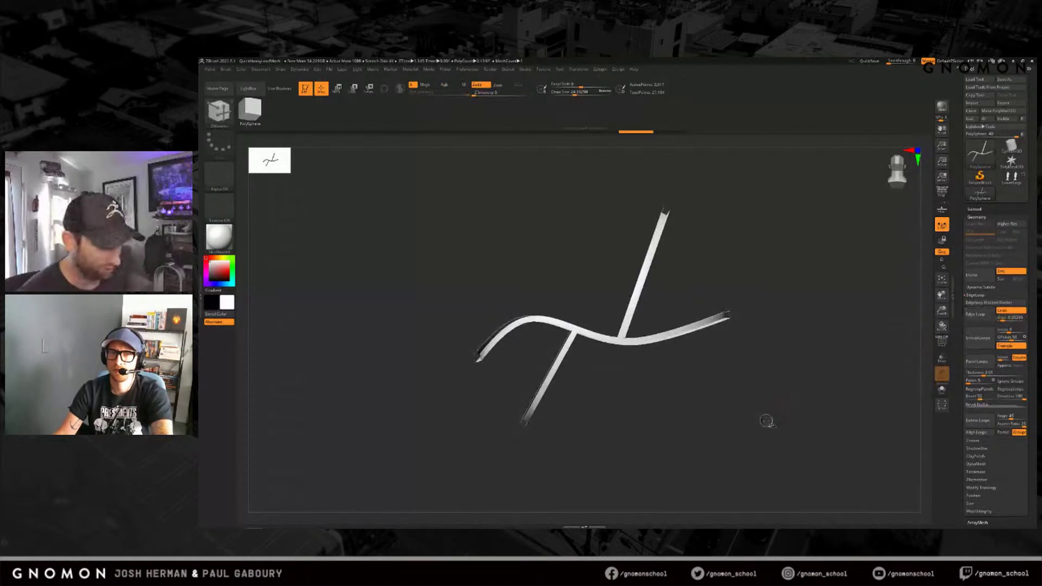
left_click(768, 419, "ctrl+shift")
mouse_move(734, 420)
right_mouse_down()
mouse_move(743, 438)
mouse_move(749, 412)
mouse_move(754, 421)
right_mouse_up()
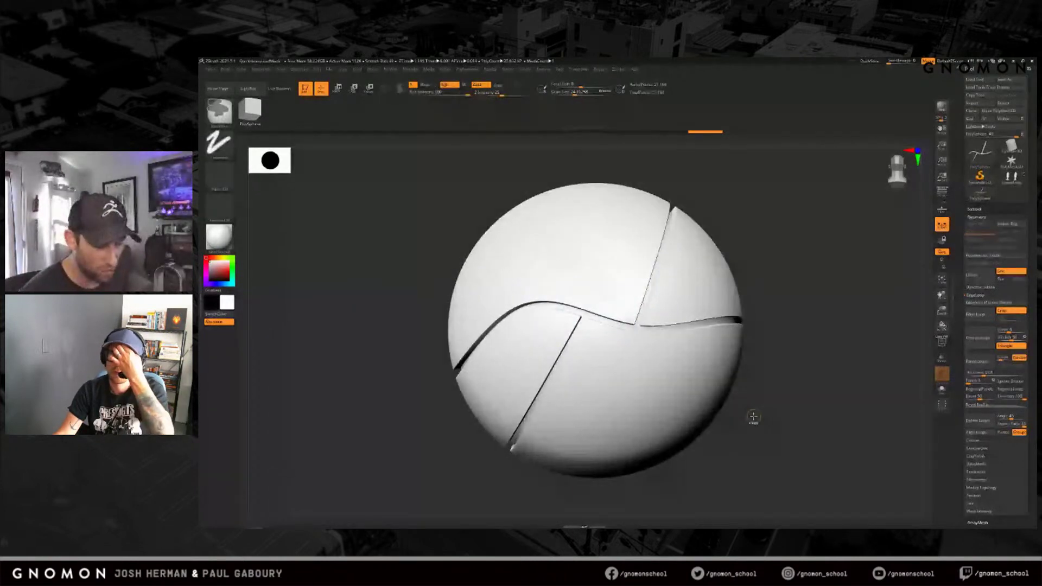
Step: Undo the edge loop, reapply it to the strips with Crisp enabled and adjusted displacement, and unhide the sphere
key("ctrl+z")
right_click_drag(803, 402, 718, 267)
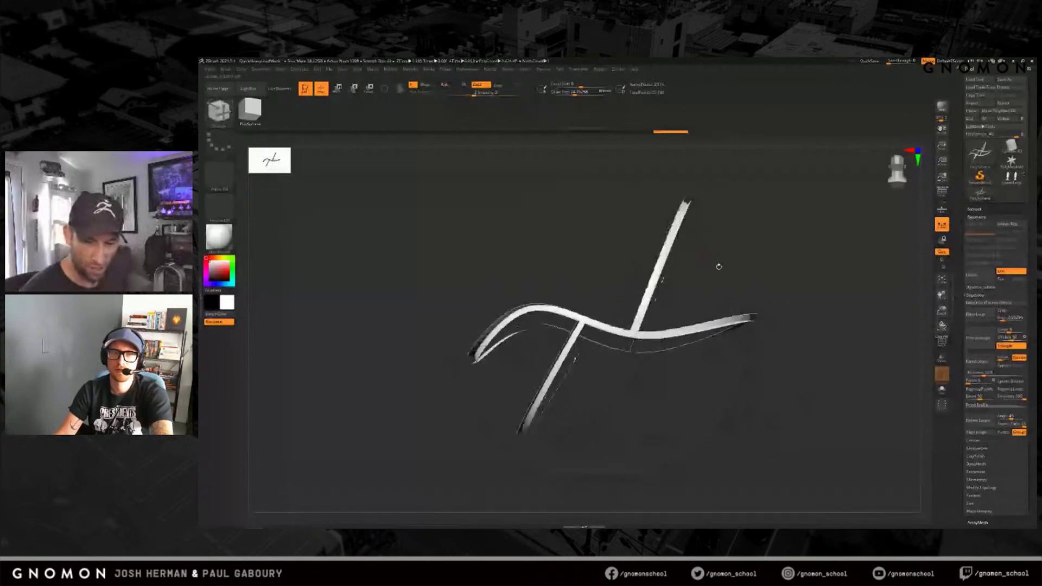
key("ctrl+z")
left_click(1011, 310)
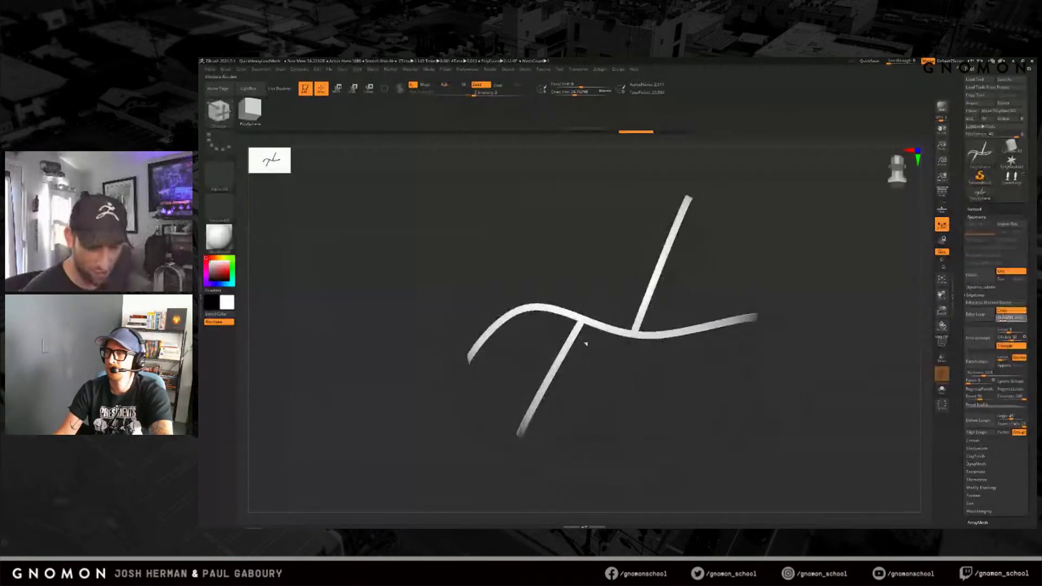
left_click(975, 314)
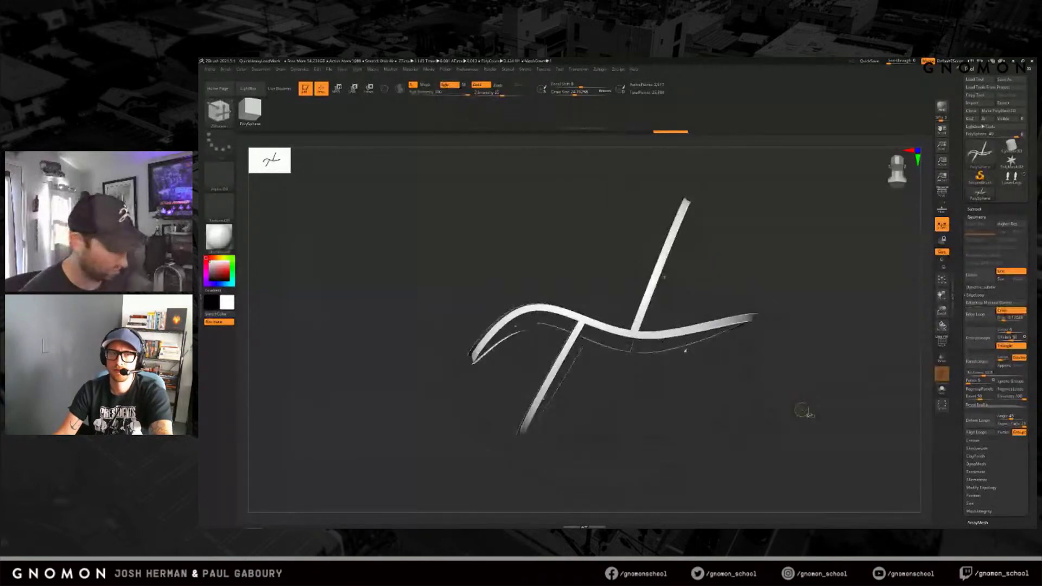
left_click(754, 395, "ctrl+shift")
left_click_drag(754, 394, 717, 433)
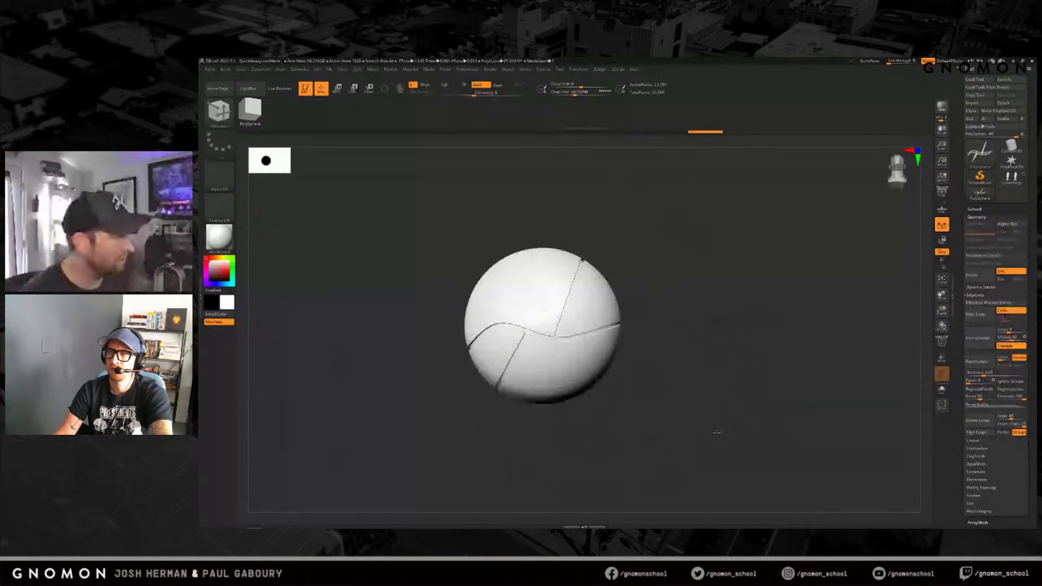
Step: Display the polyframe on the panelled sphere and examine the polygroups along its grooves
key("b")
key("s")
key("t")
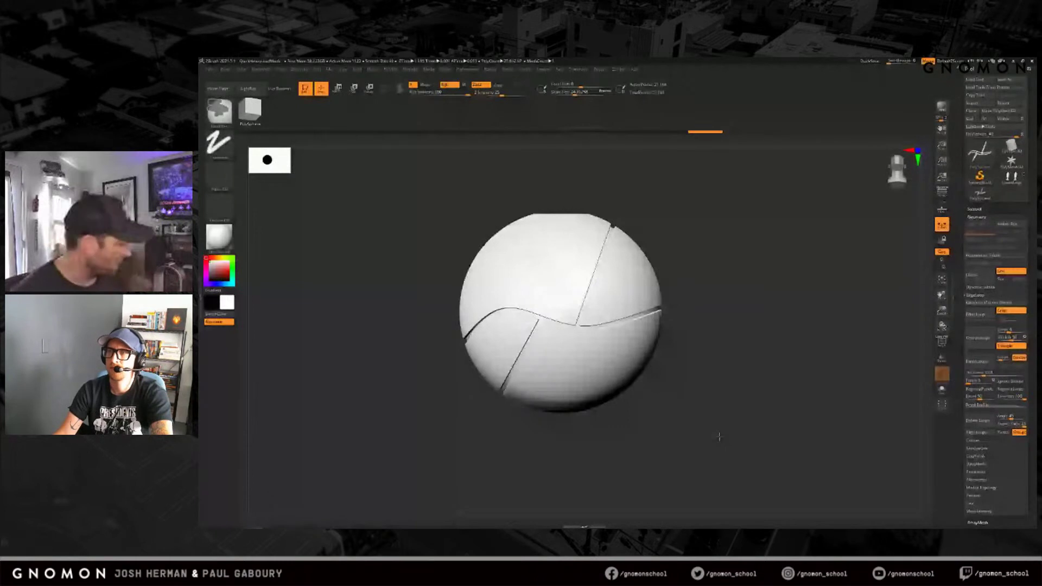
left_click_drag(719, 437, 706, 396)
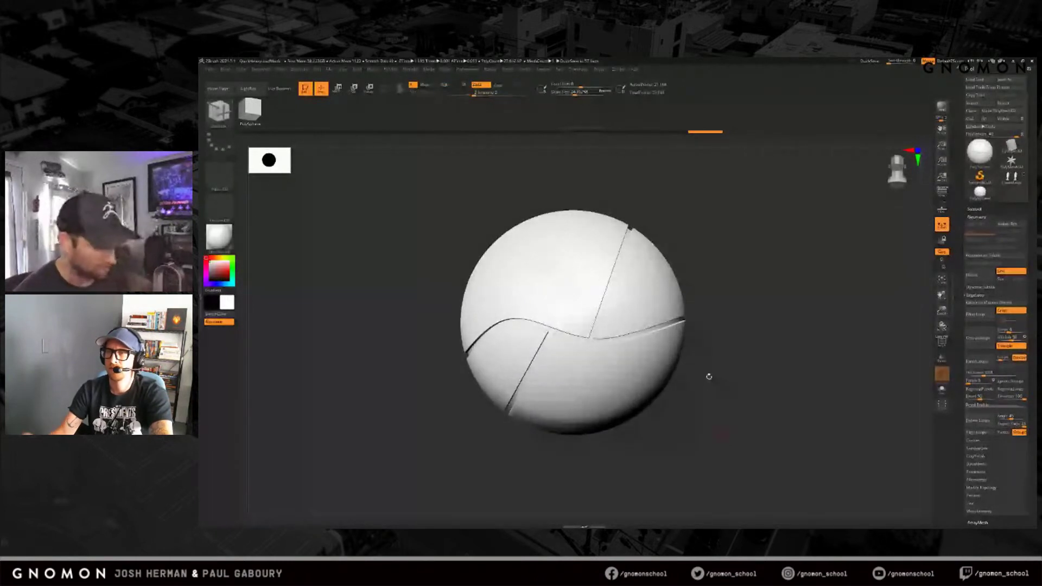
key("shift+f")
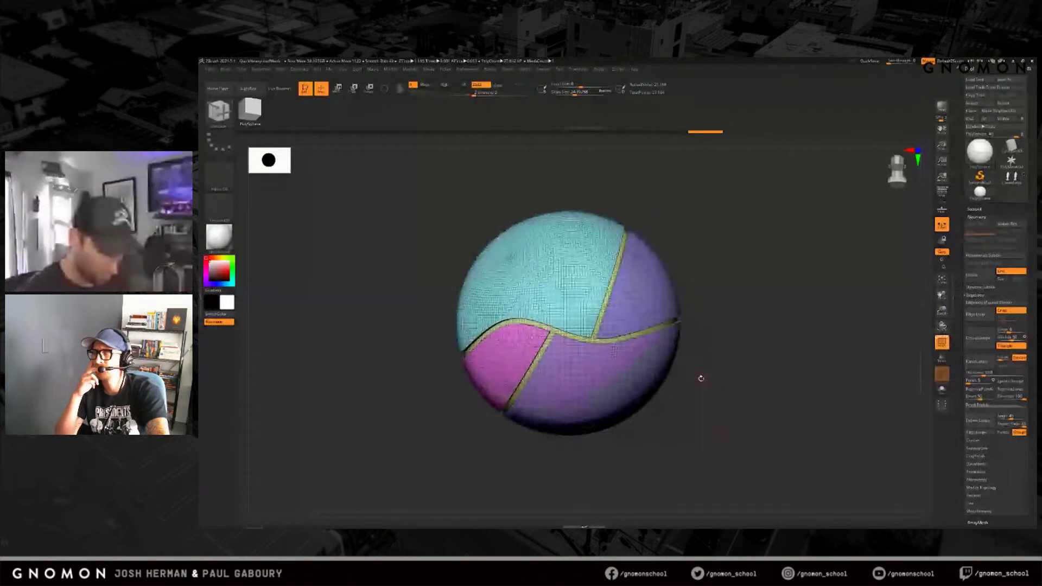
left_click_drag(727, 398, 749, 394)
Step: Undo the edge loop, the visibility changes and all the slices back to the plain, single-polygroup sphere
key("ctrl+z")
key("ctrl+z")
key("ctrl+z")
key("ctrl+z")
key("ctrl+z")
key("ctrl+z")
key("ctrl+z")
key("ctrl+z")
key("ctrl+z")
key("ctrl+z")
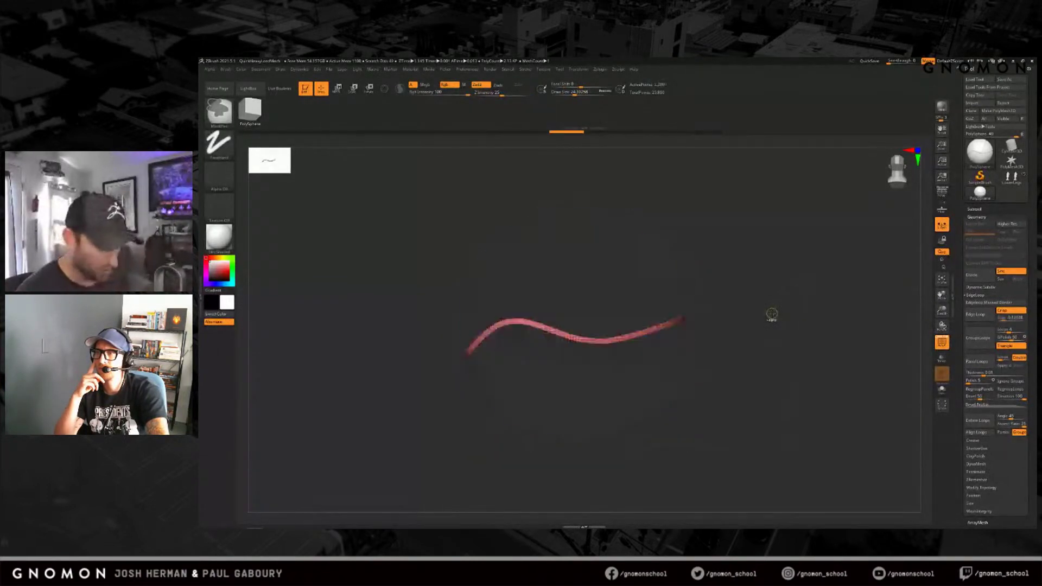
key("ctrl+z")
key("ctrl+z")
key("ctrl+z")
key("ctrl+z")
key("ctrl+z")
key("ctrl+z")
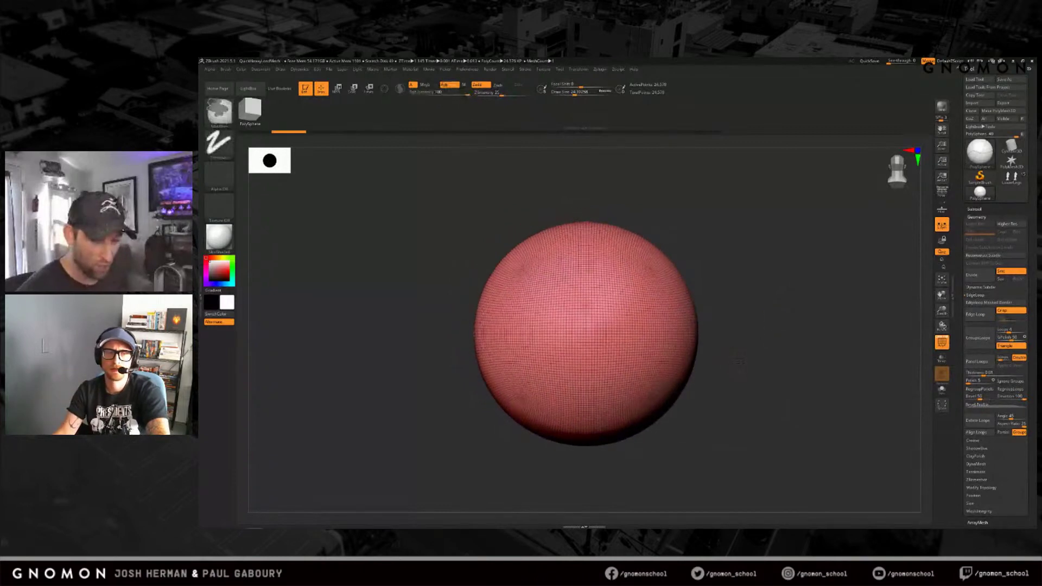
Step: Subdivide the unsliced sphere to a high resolution for sculpting fine detail
key("ctrl+z")
key("ctrl+z")
key("ctrl+shift+z")
key("ctrl+shift+z")
key("ctrl+shift+z")
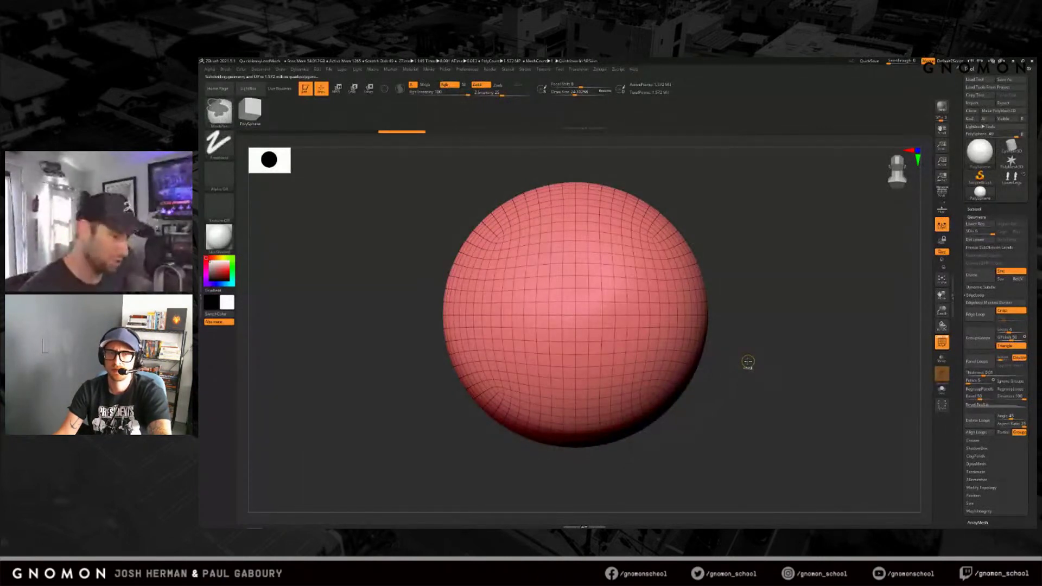
Step: Turn off the polyframe on the subdivided sphere
key("b")
key("z")
key("m")
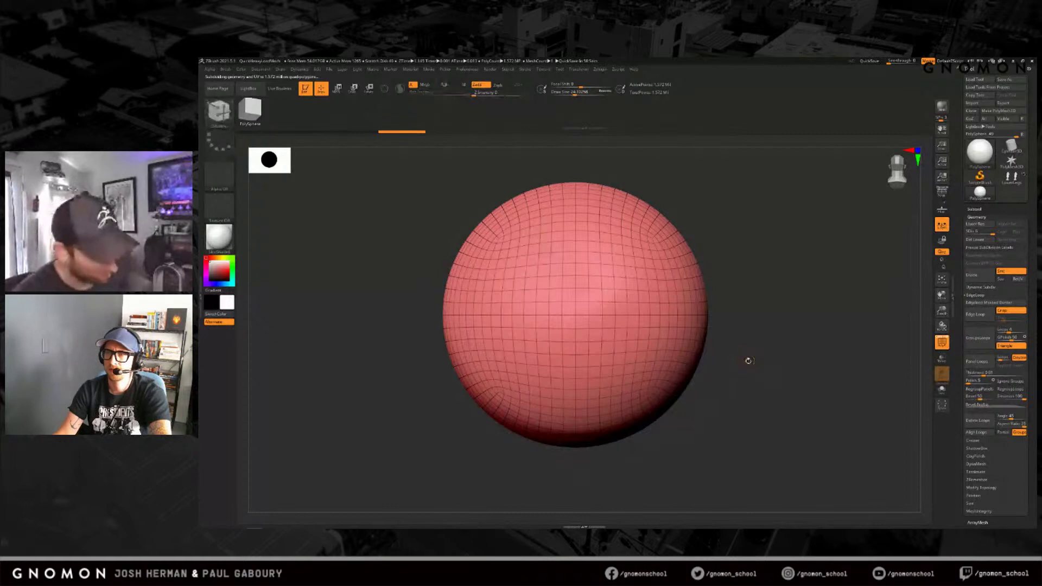
left_click_drag(771, 381, 725, 393)
key("shift+f")
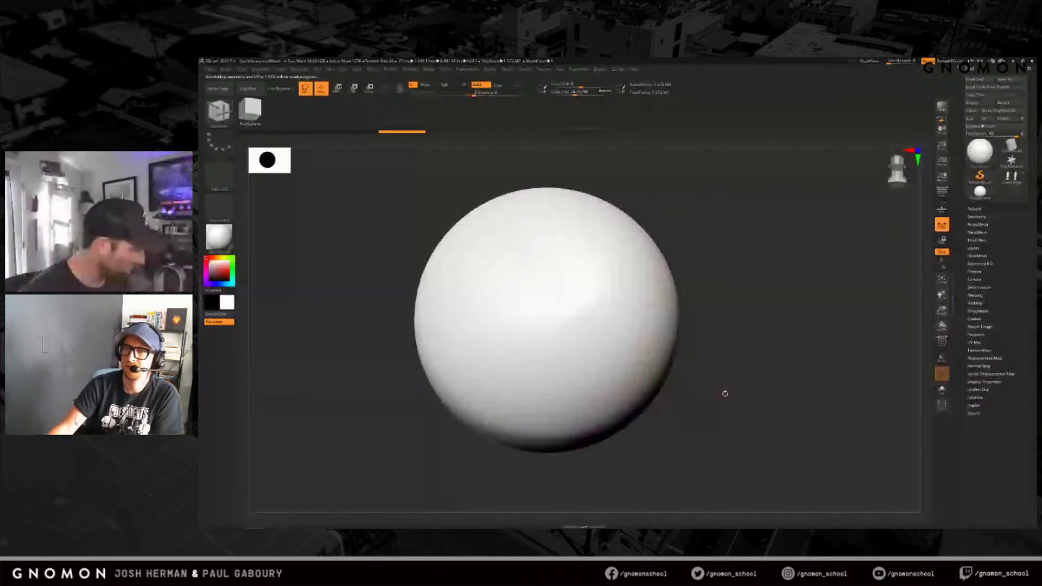
Step: Choose the multi-tip sculpting brush, try a diagonal stroke across the sphere and undo it
key("b")
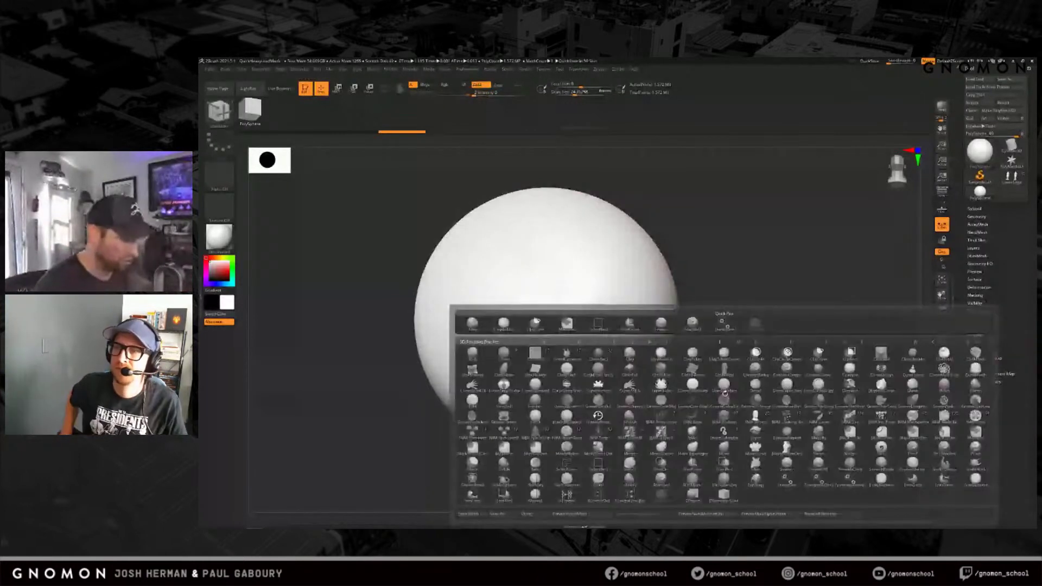
left_click(505, 355)
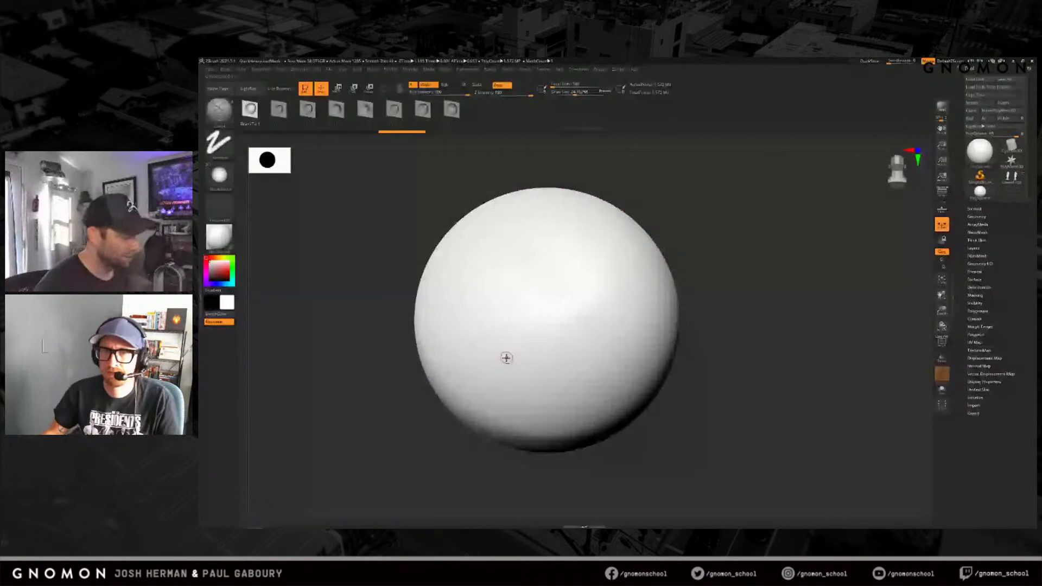
mouse_move(499, 388)
left_mouse_down()
mouse_move(629, 296)
mouse_move(640, 312)
left_mouse_up()
mouse_move(709, 389)
left_mouse_down()
mouse_move(712, 400)
mouse_move(716, 385)
left_mouse_up()
key("ctrl+z")
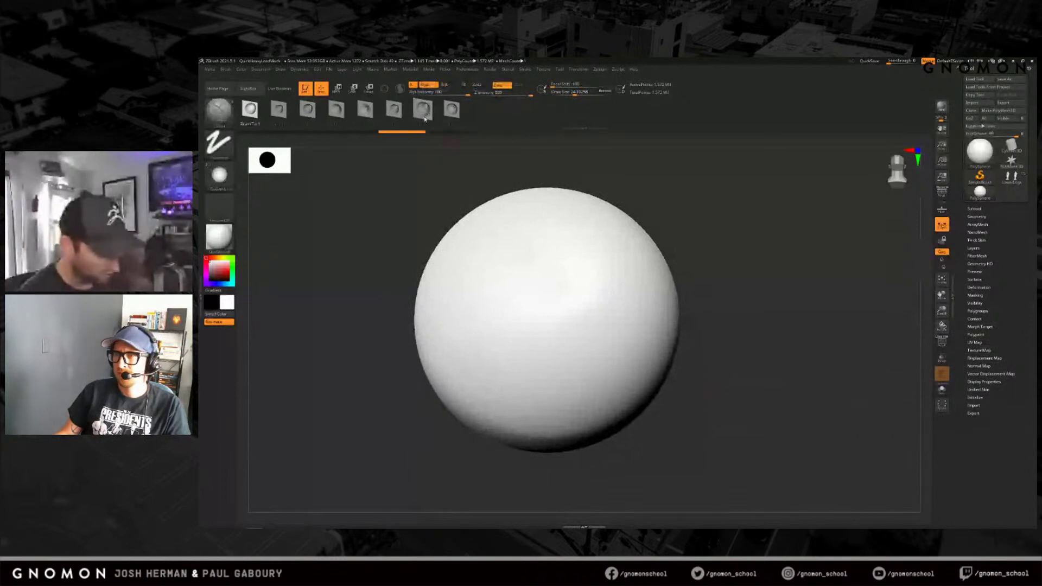
Step: Switch to the seventh brush tip and carve a curved diagonal groove across the sphere's front, redrawing the first attempt
left_click(423, 111)
left_click_drag(464, 264, 660, 375)
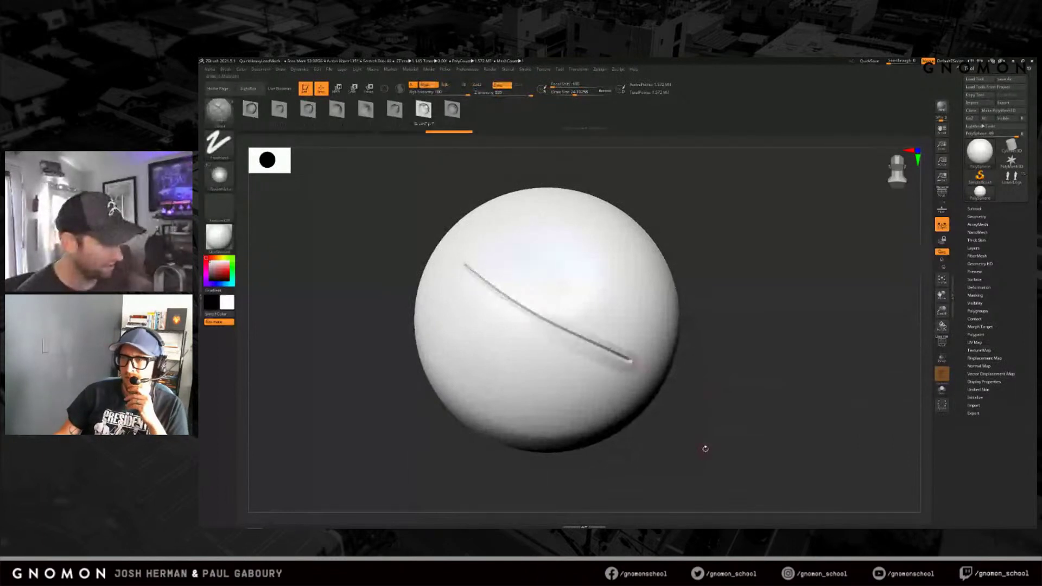
key("shift")
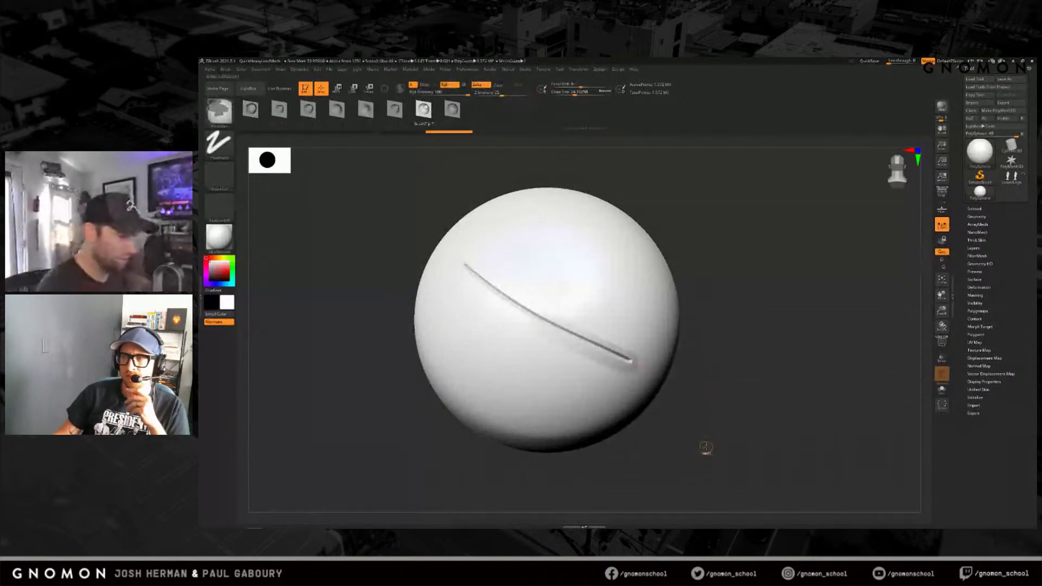
key("ctrl+z")
key("ctrl+shift+z")
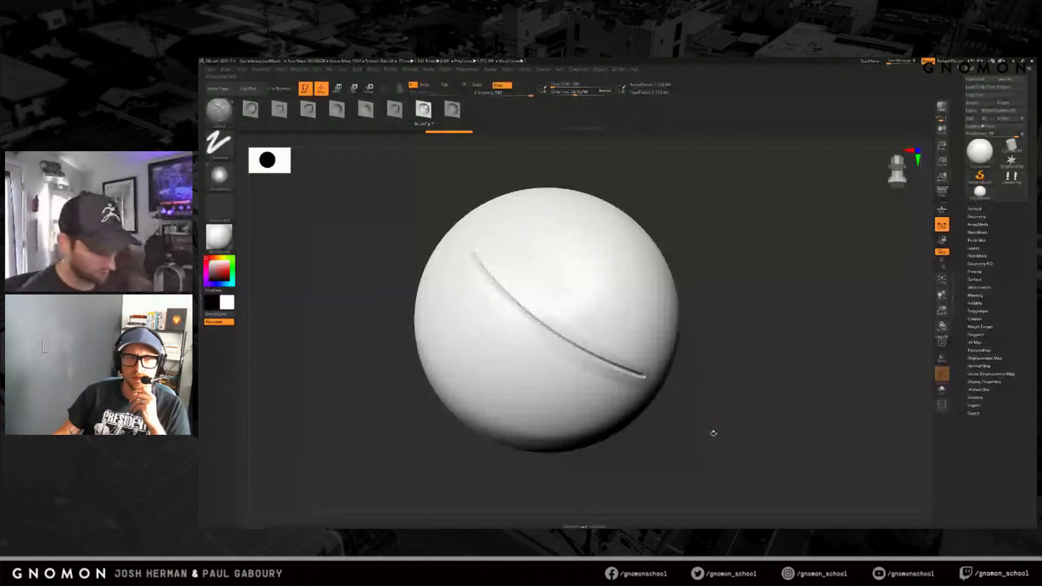
Step: Replay the last brush stroke along the groove and briefly check the Subtool list
key("1")
key("ctrl+z")
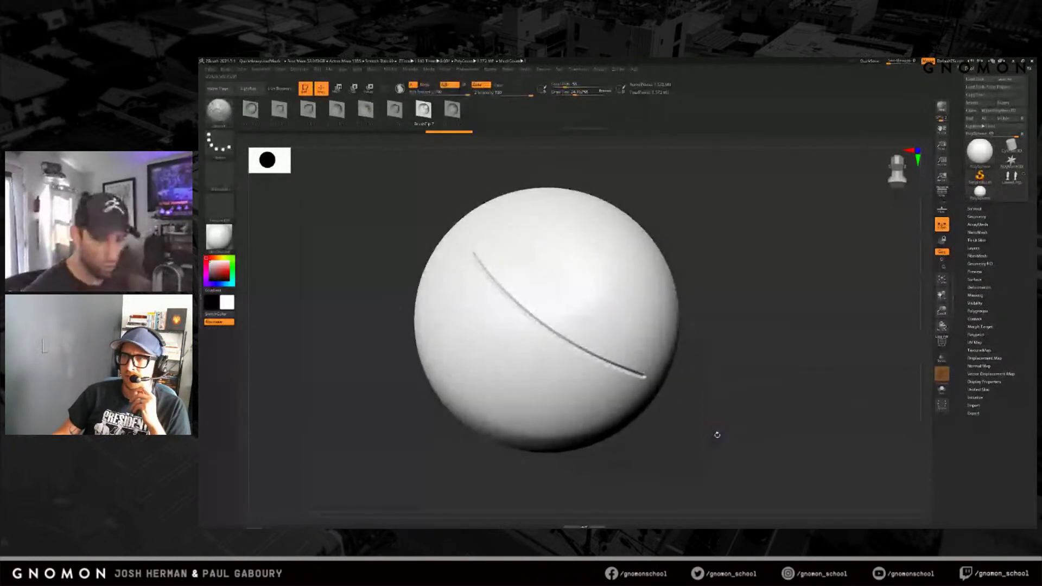
left_click(974, 209)
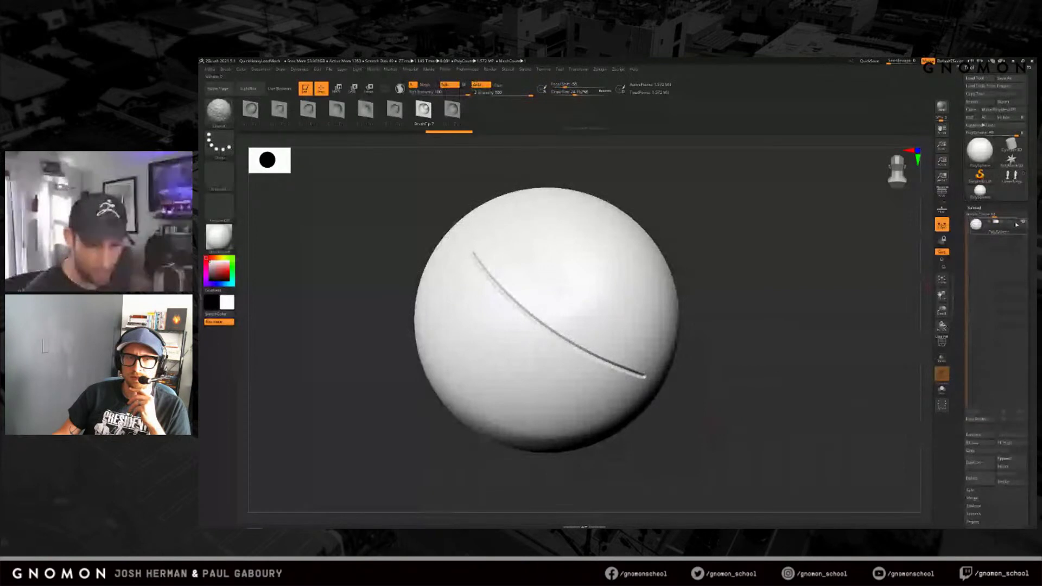
left_click(973, 209)
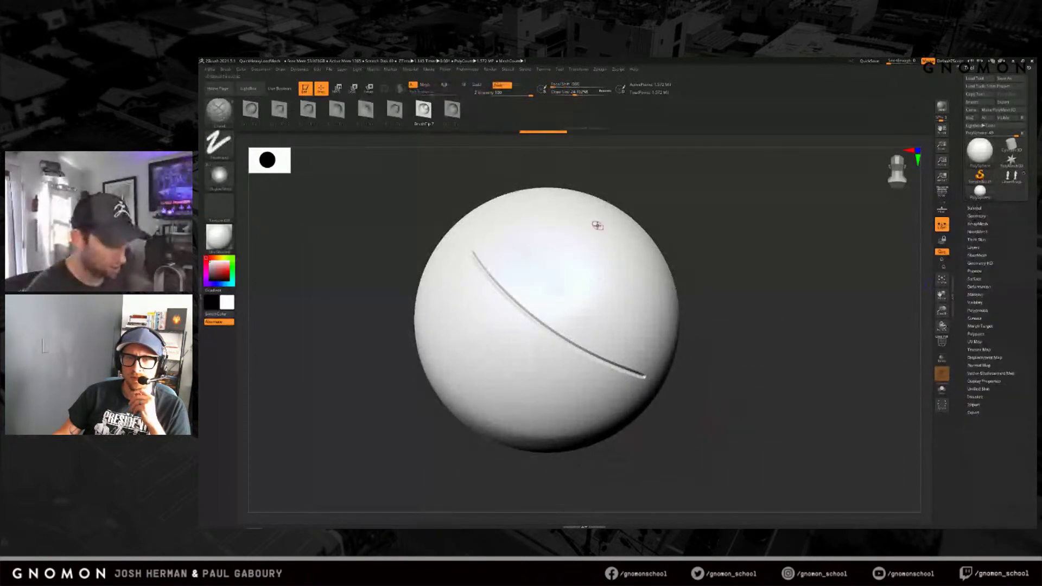
Step: Carve two short straight grooves and a longer opposing diagonal that crosses the lower short one and the existing curved groove
left_click_drag(597, 225, 585, 297)
left_click_drag(478, 318, 542, 401)
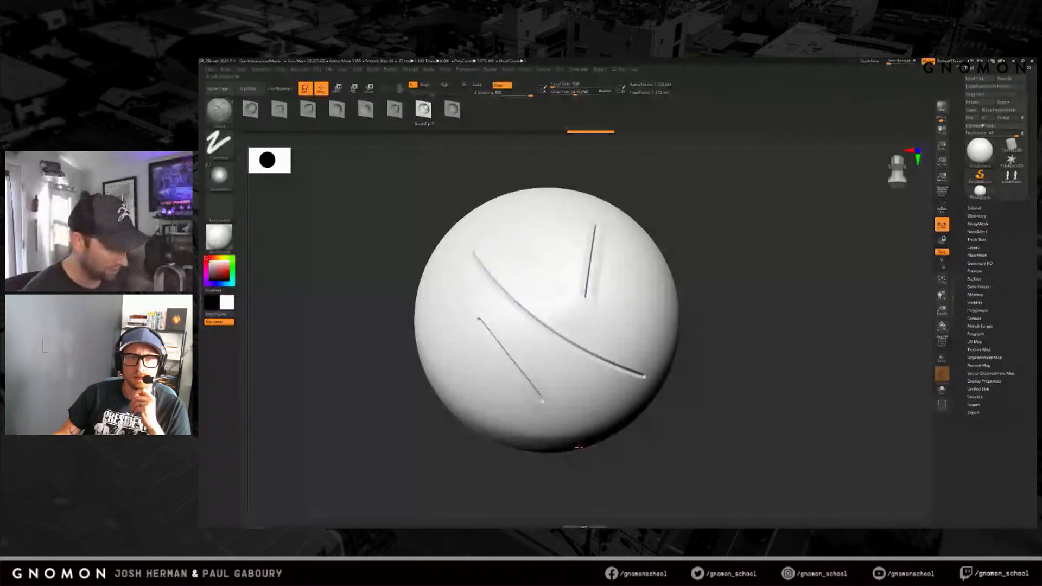
left_click_drag(579, 445, 574, 470)
left_click_drag(450, 401, 638, 282)
Step: Try smoothing the two intersections where the grooves cross, and undo all the grooves to restore the plain sphere
mouse_move(638, 282)
right_mouse_down()
mouse_move(607, 326)
mouse_move(615, 335)
right_mouse_up()
left_click_drag(449, 380, 451, 384, "shift")
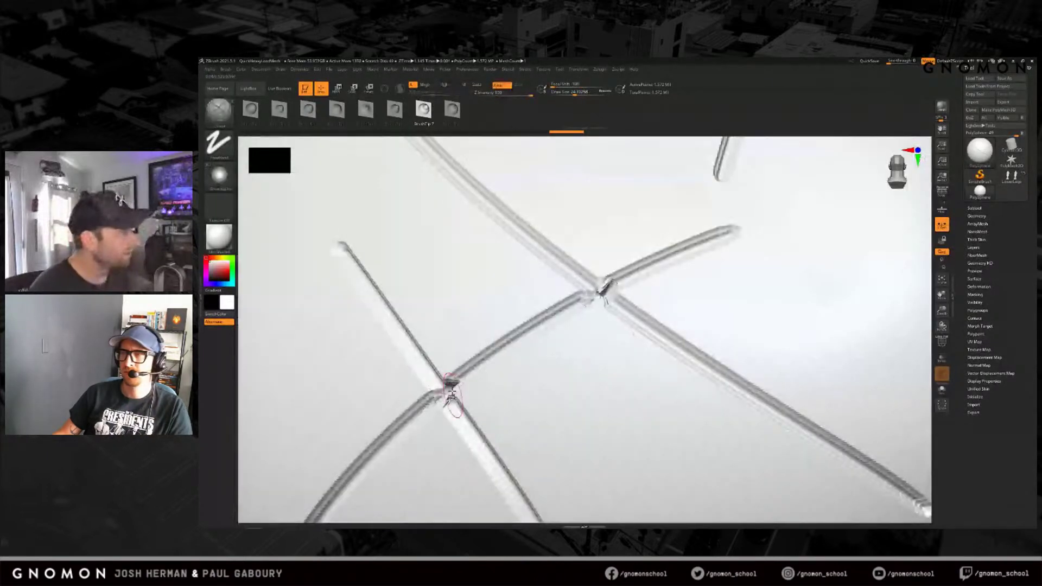
left_click_drag(585, 295, 589, 298, "shift")
mouse_move(493, 390)
right_mouse_down()
mouse_move(685, 419)
mouse_move(774, 371)
right_mouse_up()
key("f")
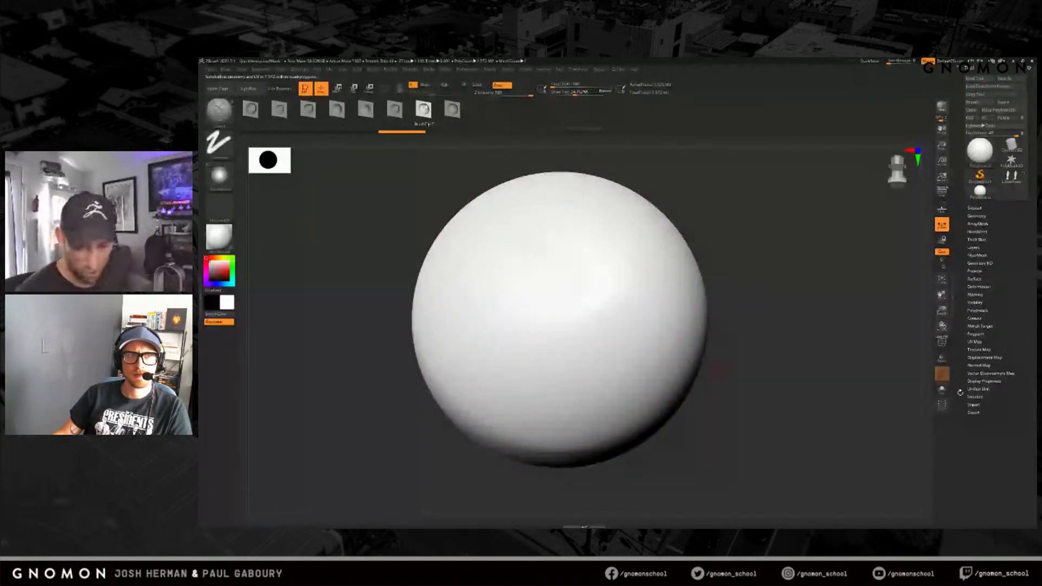
Step: Store a morph target of the plain sphere, then try two crossing diagonal grooves and undo them
left_click(985, 335)
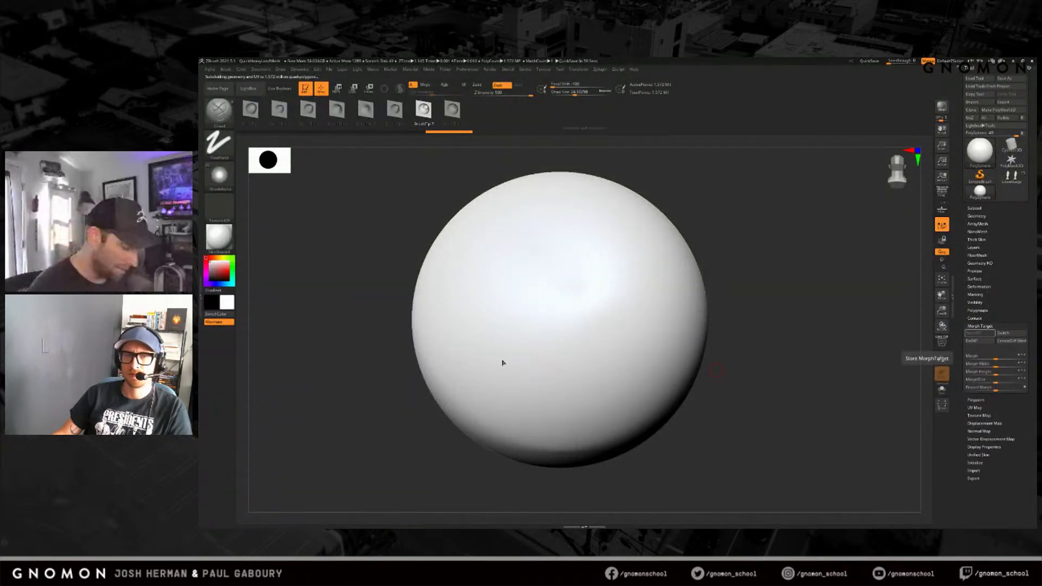
mouse_move(486, 389)
left_mouse_down()
mouse_move(590, 239)
mouse_move(618, 231)
left_mouse_up()
left_click_drag(493, 259, 630, 383)
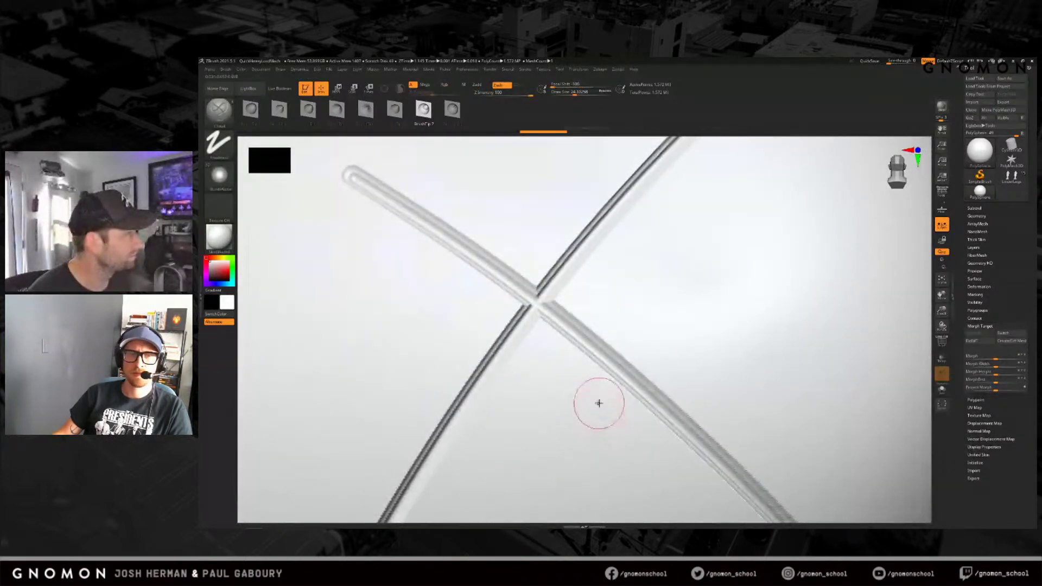
right_click_drag(601, 424, 589, 407, "ctrl")
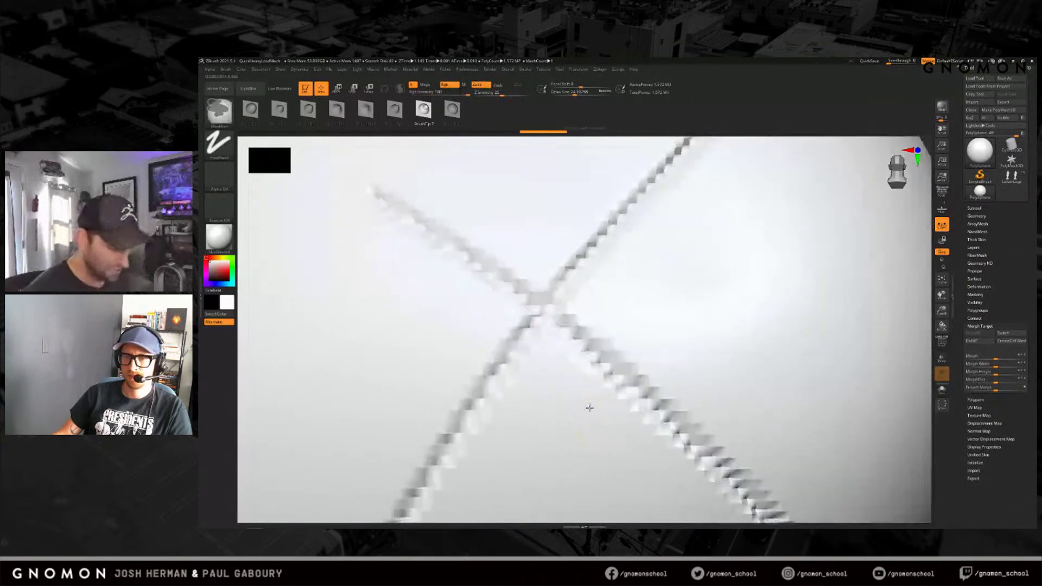
key("ctrl+z")
key("ctrl+z")
key("ctrl+z")
key("ctrl+z")
key("ctrl+z")
Step: Reselect the multi-tip groove brush and show its Lazy Mouse stroke settings
key("b")
key("c")
key("l")
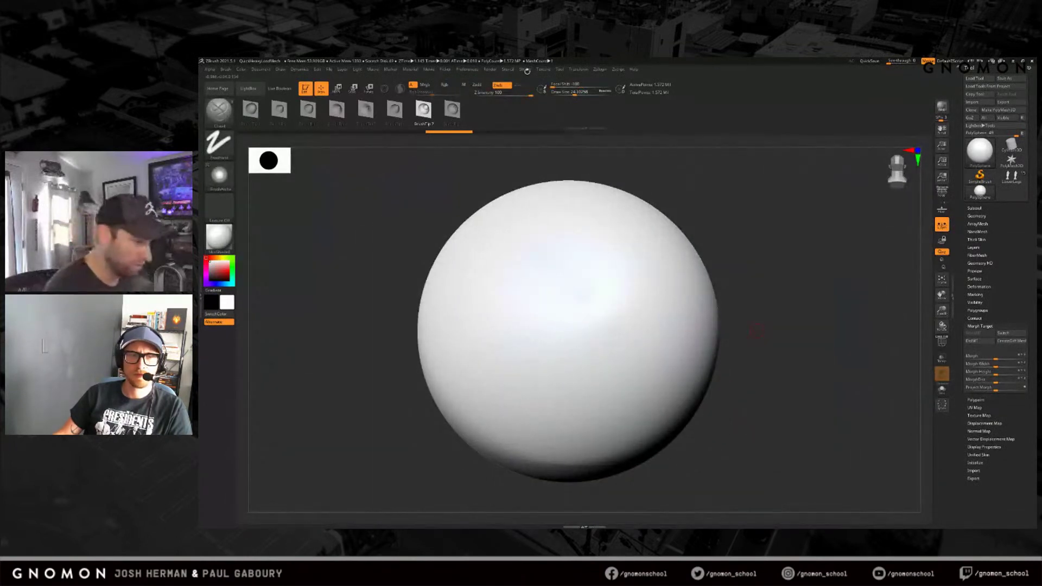
left_click(526, 70)
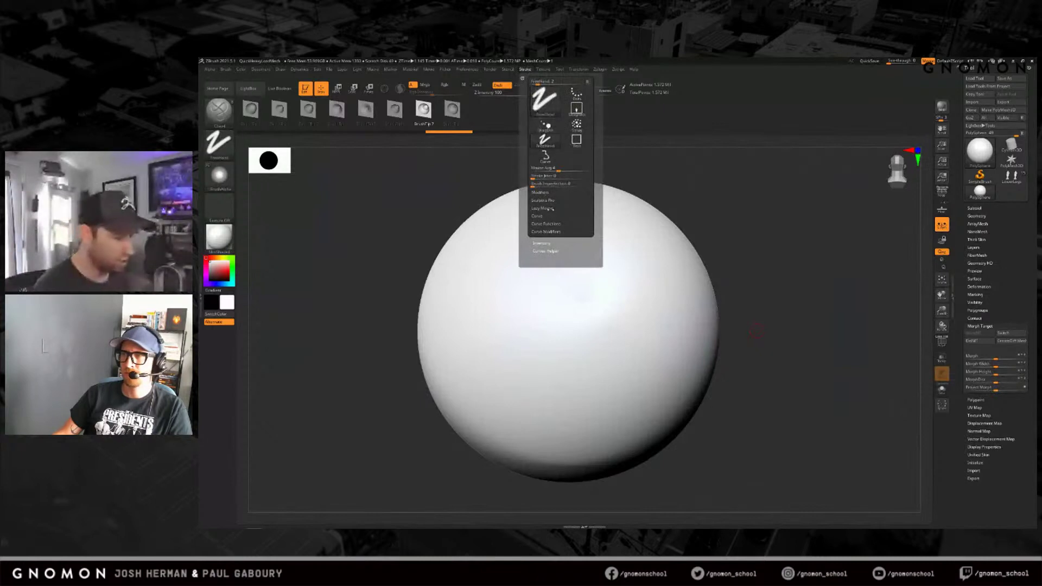
left_click(550, 209)
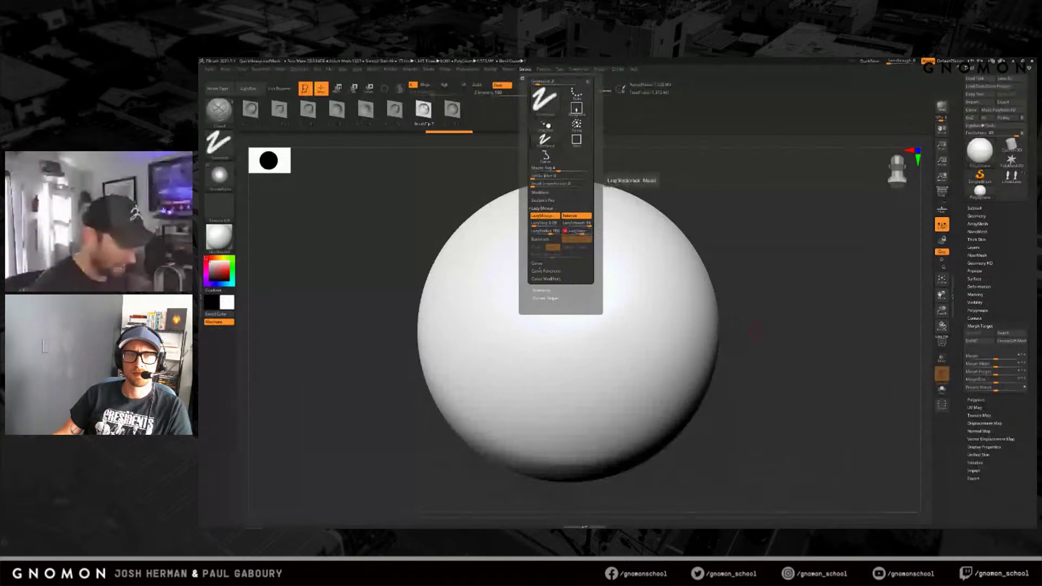
Step: Try an angular groove made of straight segments and a freehand wavy groove, undoing each one
mouse_move(476, 390)
left_mouse_down()
mouse_move(553, 279)
mouse_move(597, 271)
mouse_move(669, 293)
mouse_move(665, 384)
mouse_move(603, 439)
left_mouse_up()
mouse_move(808, 461)
left_mouse_down()
mouse_move(756, 453)
mouse_move(773, 449)
left_mouse_up()
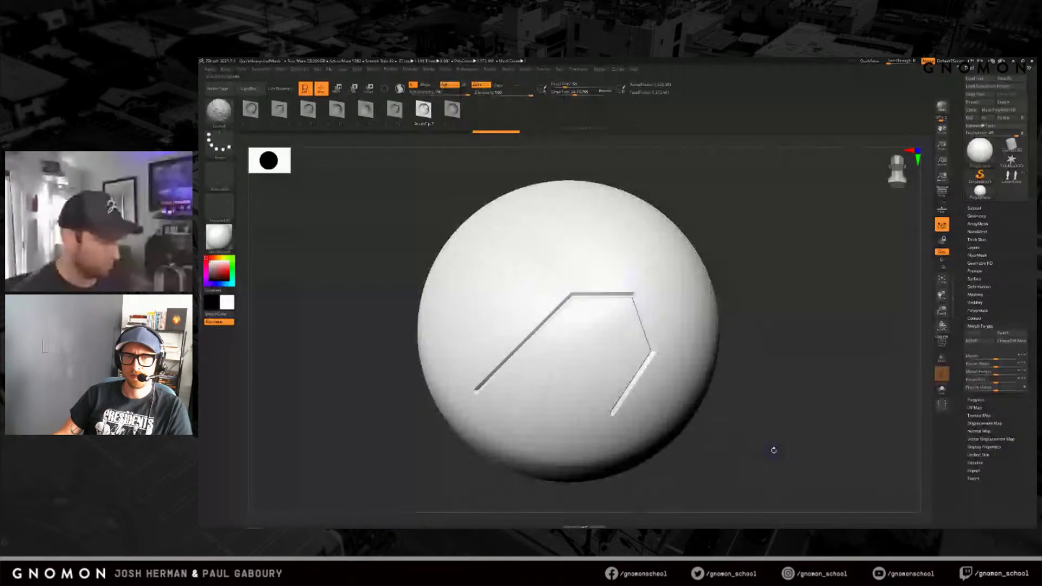
key("ctrl")
key("ctrl+z")
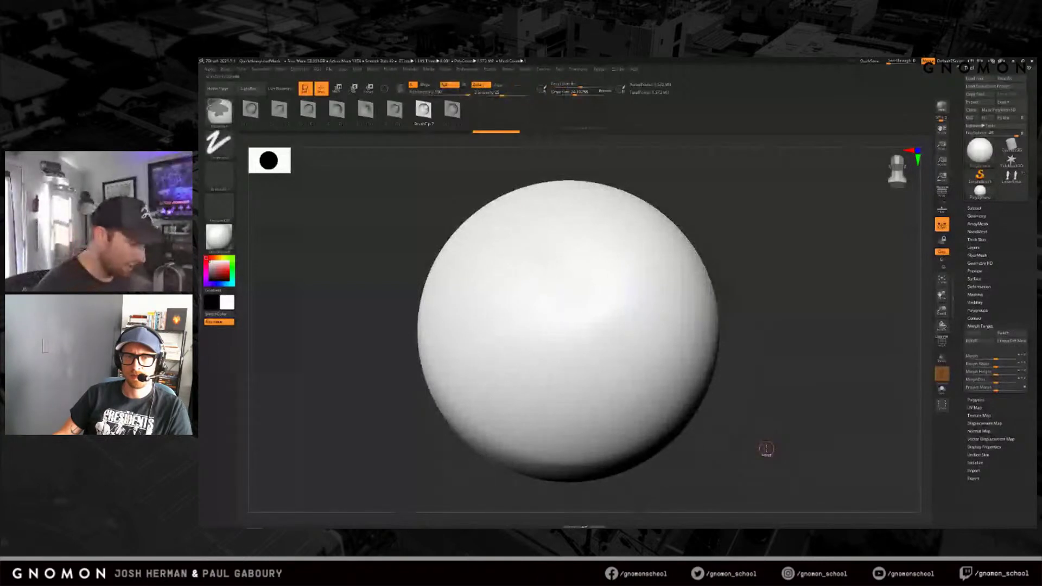
mouse_move(468, 371)
left_mouse_down()
mouse_move(548, 252)
mouse_move(619, 271)
mouse_move(696, 312)
mouse_move(703, 291)
left_mouse_up()
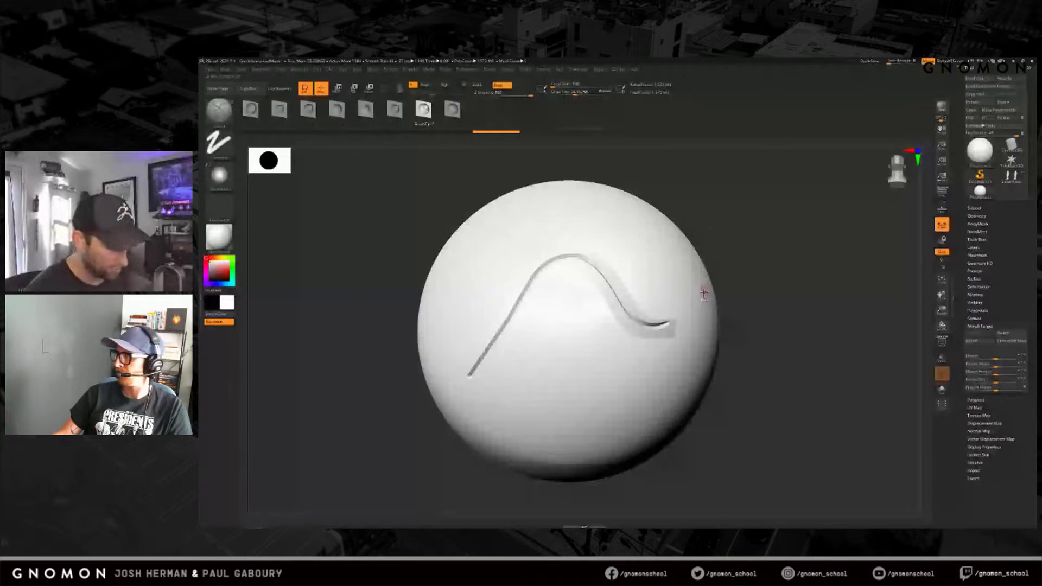
key("ctrl+z")
Step: Try an angular straight-segment groove, extend it downward from its end on the turned sphere, and undo these trial strokes
left_click_drag(477, 380, 629, 407, "shift")
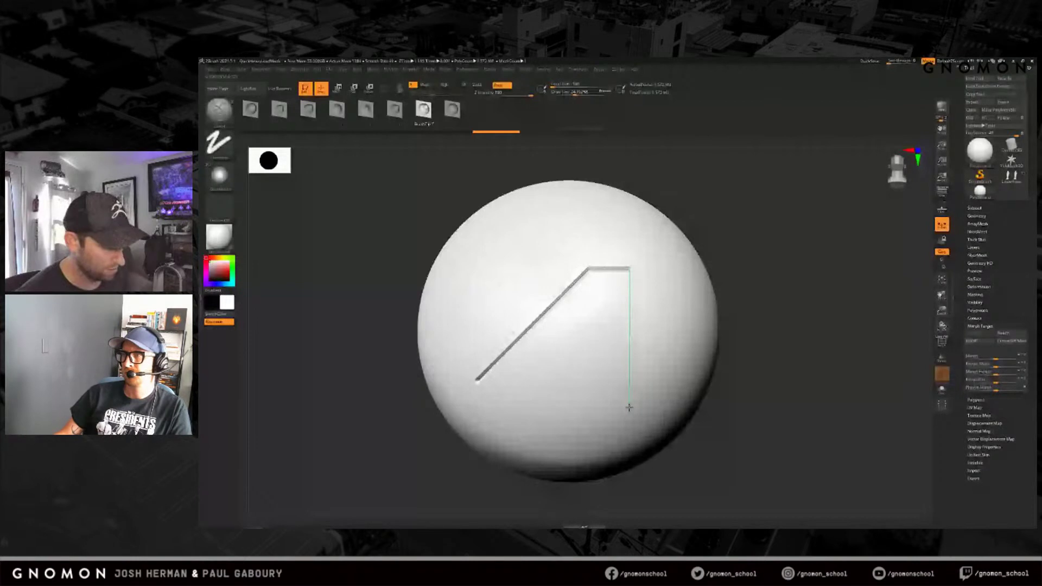
mouse_move(786, 426)
left_mouse_down()
mouse_move(772, 415)
mouse_move(767, 433)
left_mouse_up()
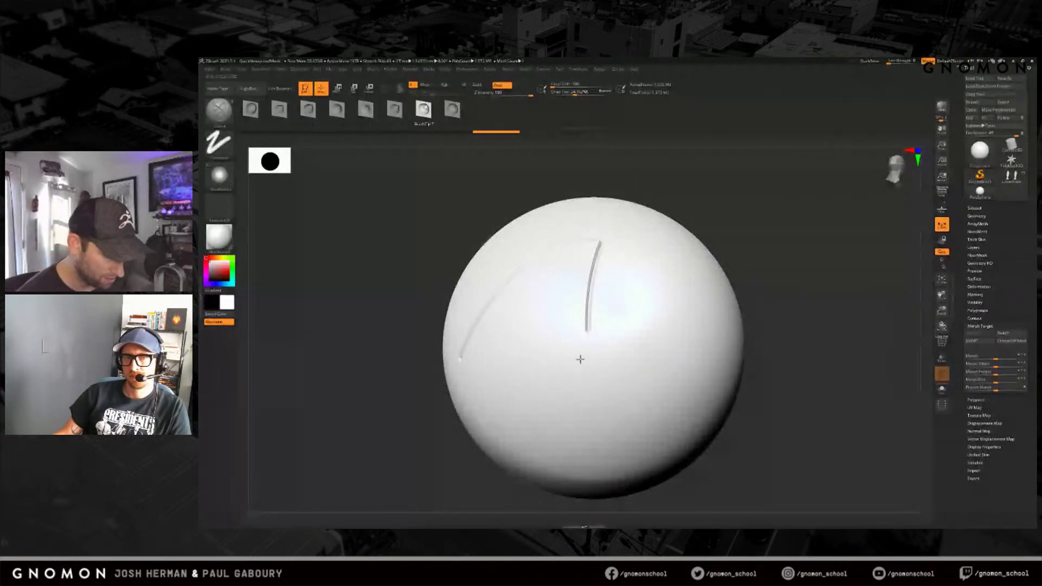
left_click_drag(587, 329, 597, 437)
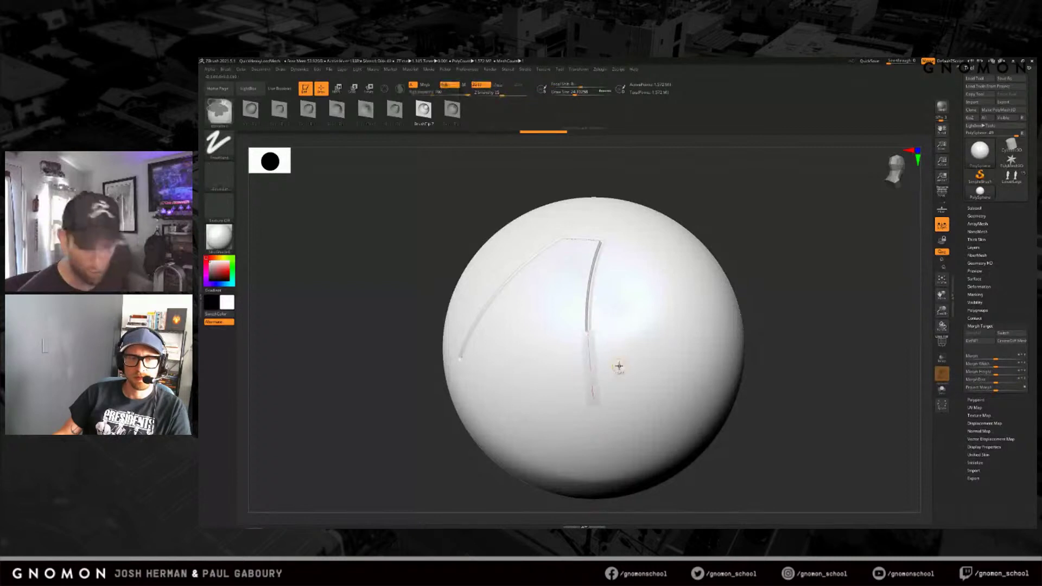
key("ctrl+z")
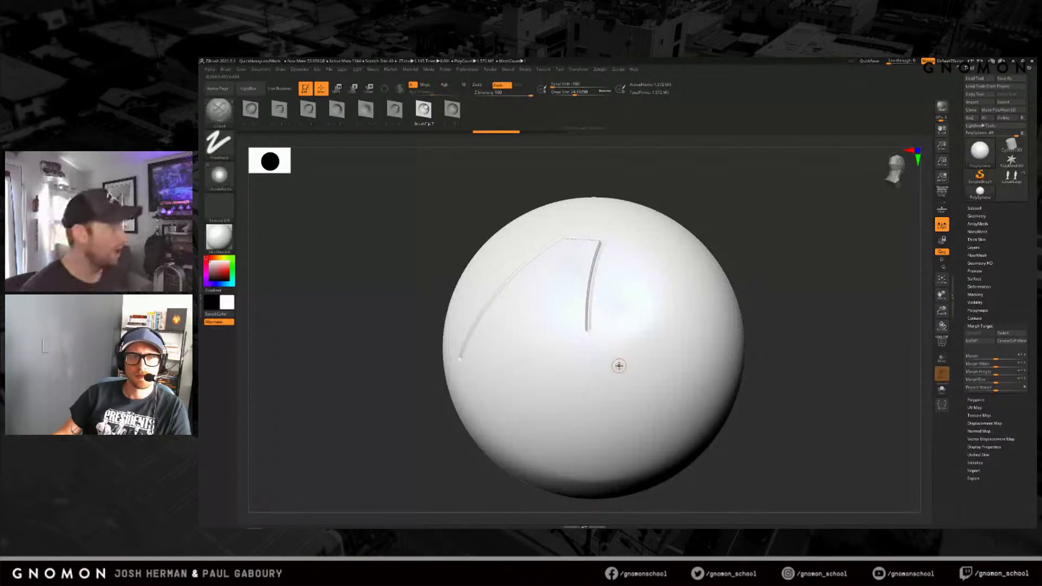
left_click_drag(786, 377, 785, 379)
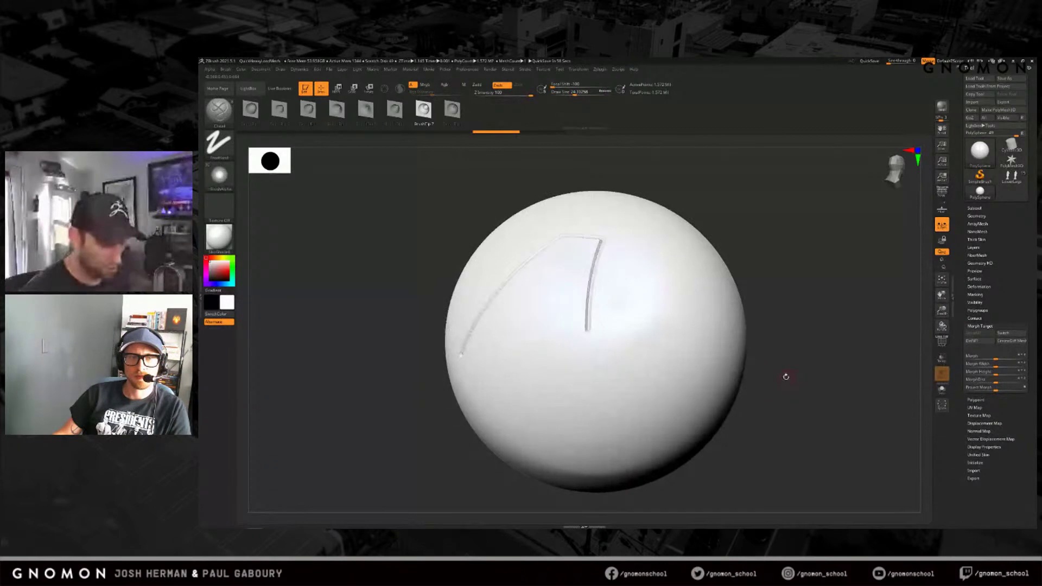
key("ctrl+z")
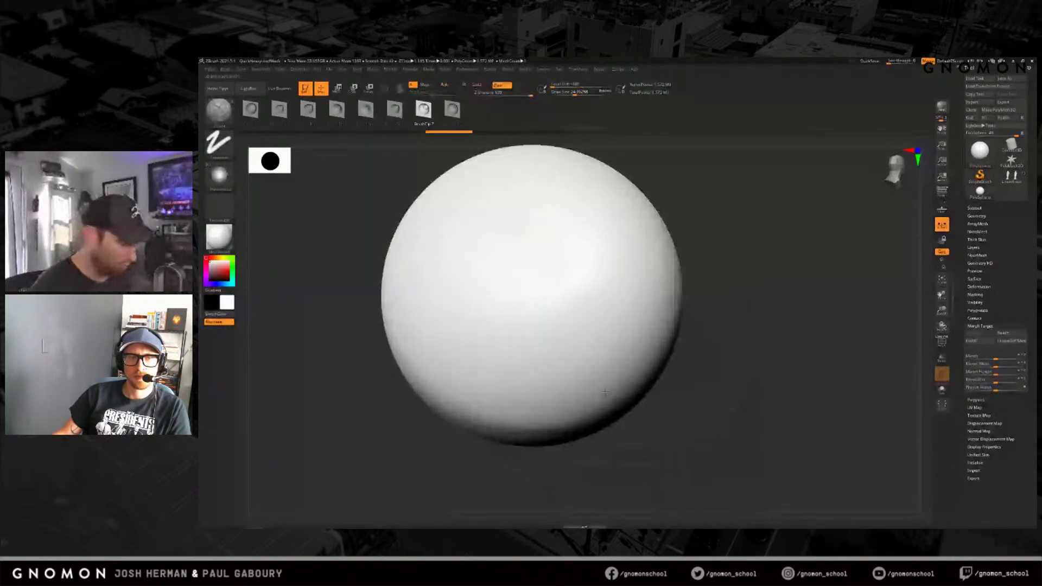
mouse_move(470, 364)
left_mouse_down()
mouse_move(562, 252)
mouse_move(604, 296)
mouse_move(608, 311)
mouse_move(566, 372)
mouse_move(516, 401)
mouse_move(476, 403)
left_mouse_up()
mouse_move(623, 462)
left_mouse_down()
mouse_move(594, 424)
mouse_move(663, 507)
left_mouse_up()
key("ctrl+z")
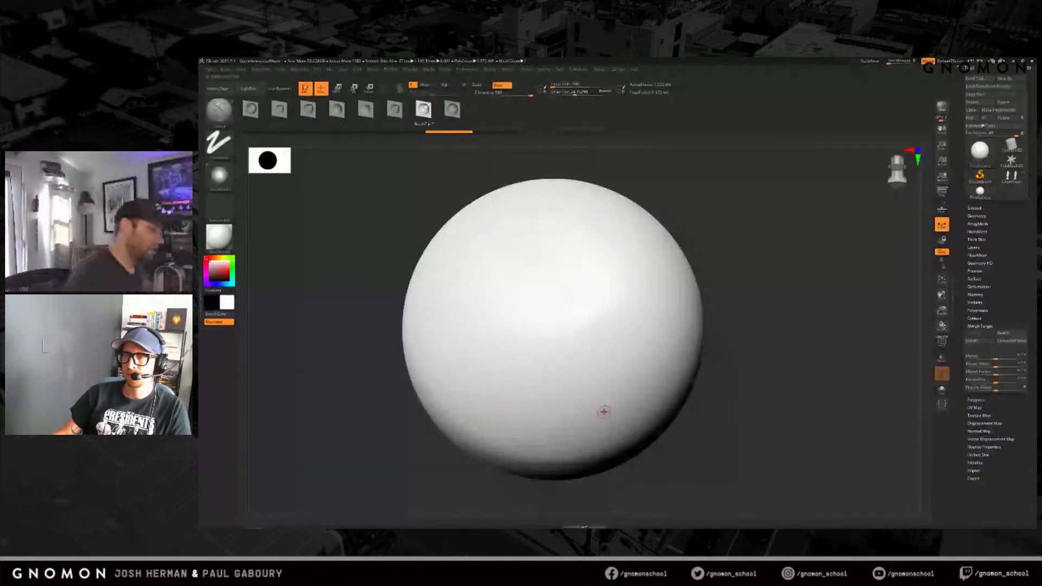
Step: Review the brush's Tablet Pressure curve that controls brush size by pen pressure
left_click(224, 69)
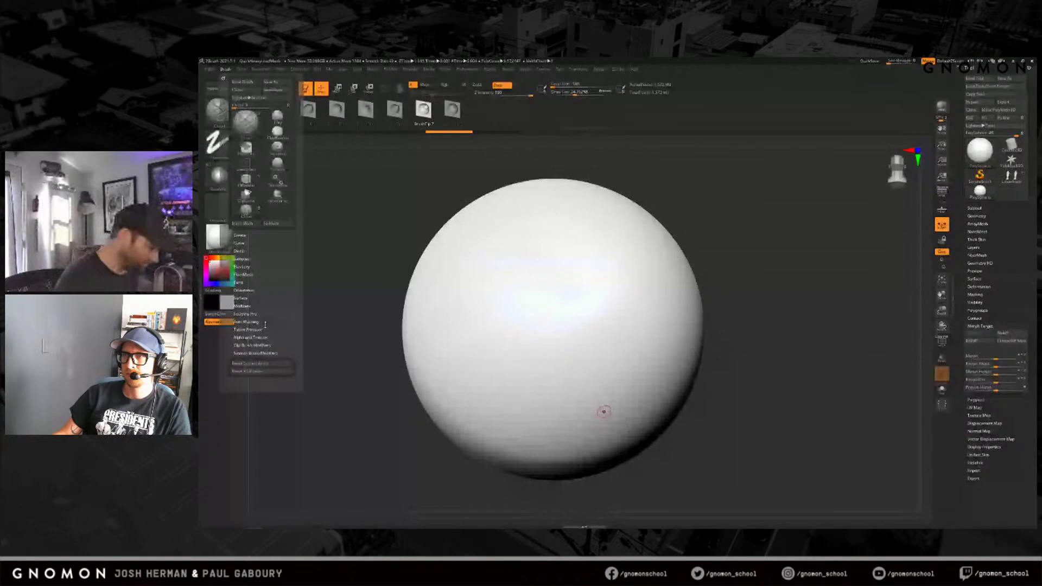
left_click(263, 328)
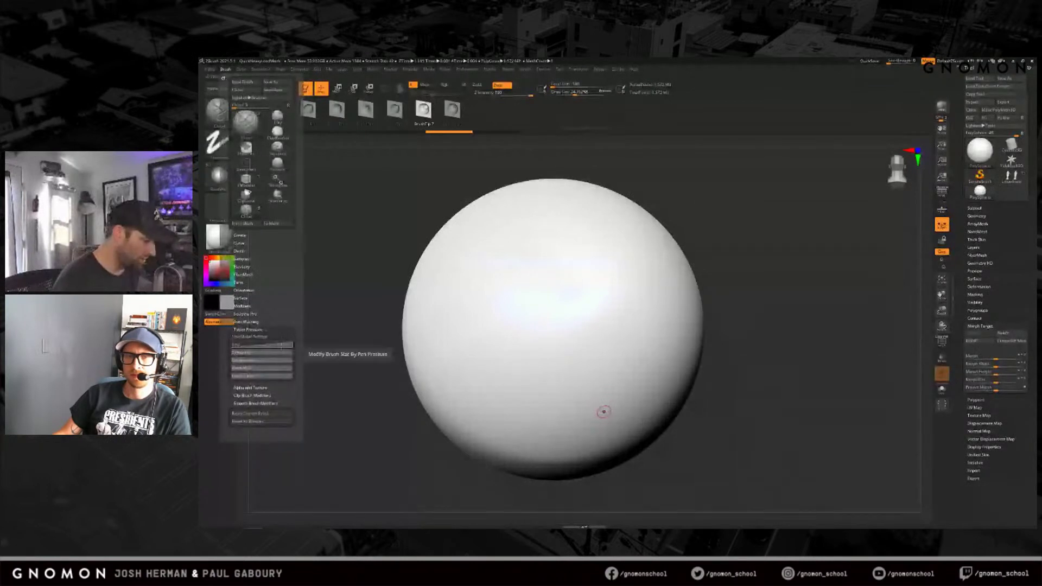
left_click(280, 345)
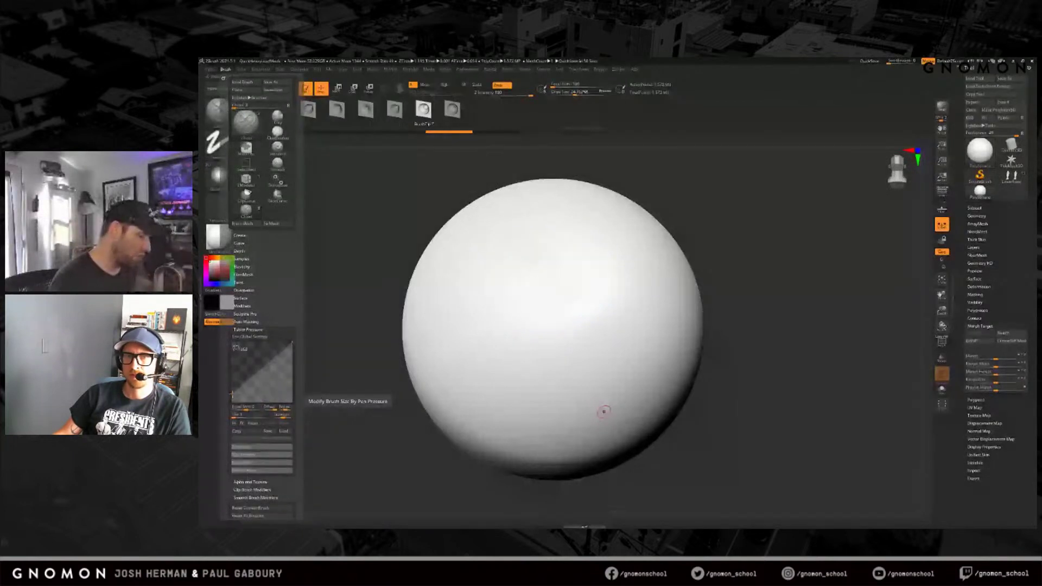
left_click(233, 337)
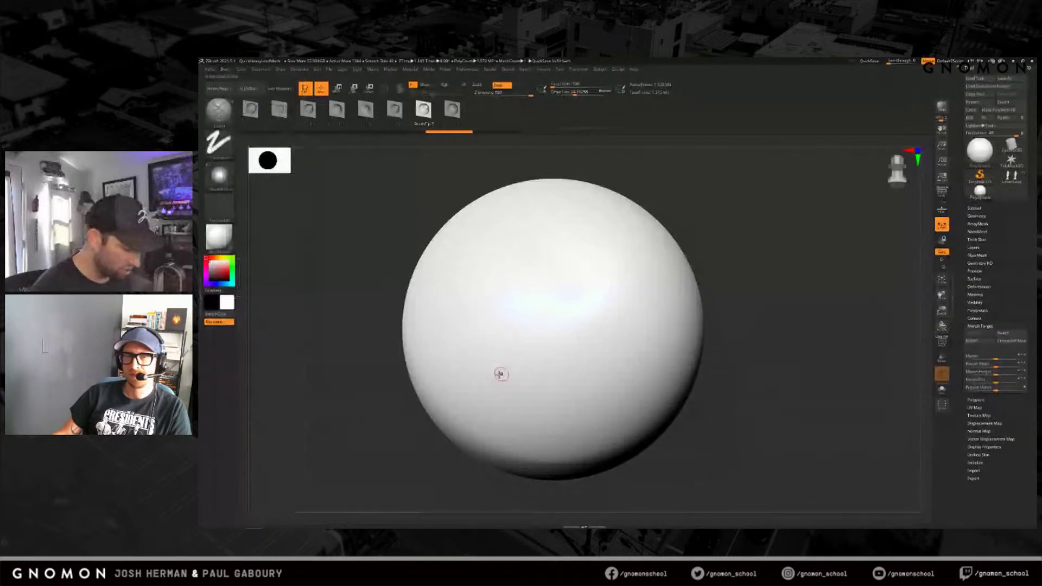
Step: Carve one continuous groove around the sphere, mixing straight angled segments with smooth curves and ending in a zigzag
mouse_move(449, 395)
left_mouse_down()
mouse_move(516, 303)
mouse_move(598, 333)
mouse_move(650, 376)
mouse_move(685, 305)
mouse_move(577, 238)
mouse_move(574, 207)
left_mouse_up()
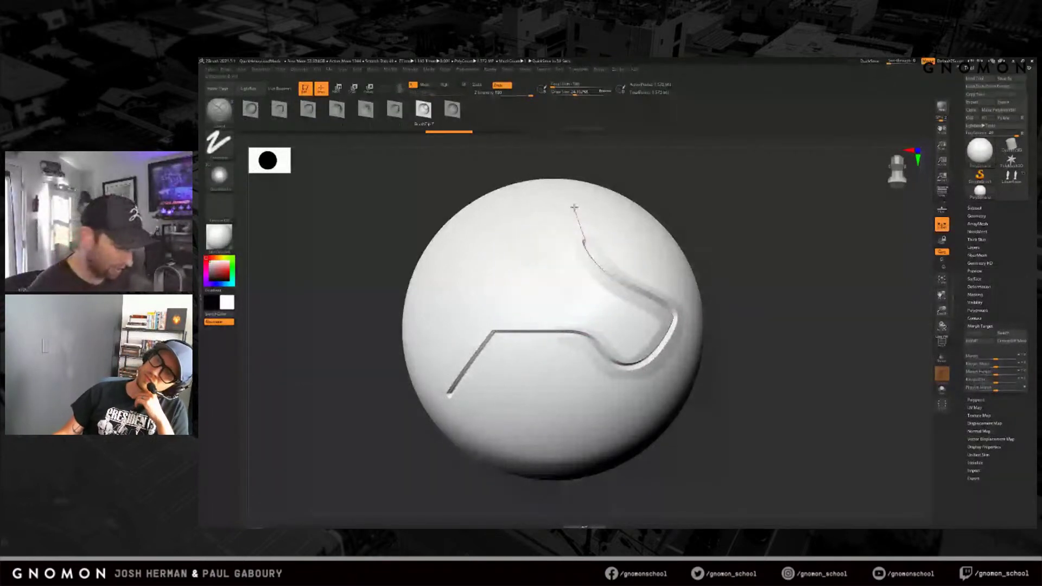
right_click_drag(574, 208, 543, 340)
left_click_drag(543, 341, 528, 256)
mouse_move(669, 338)
left_mouse_down()
mouse_move(738, 411)
mouse_move(728, 421)
mouse_move(671, 387)
left_mouse_up()
mouse_move(500, 328)
left_mouse_down()
mouse_move(642, 223)
mouse_move(488, 306)
left_mouse_up()
left_click_drag(730, 343, 671, 368)
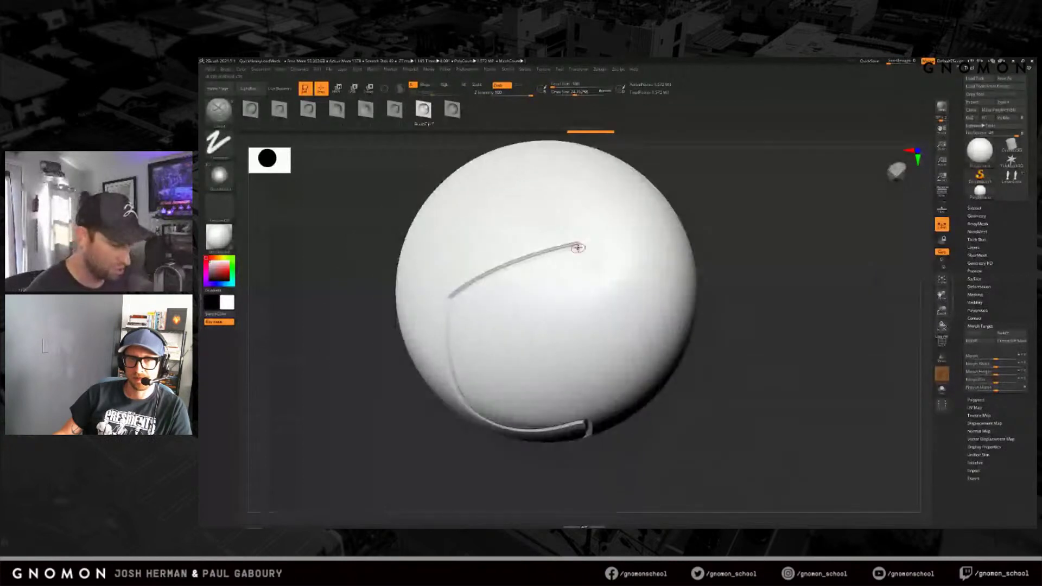
mouse_move(577, 247)
left_mouse_down()
mouse_move(611, 331)
mouse_move(739, 395)
left_mouse_up()
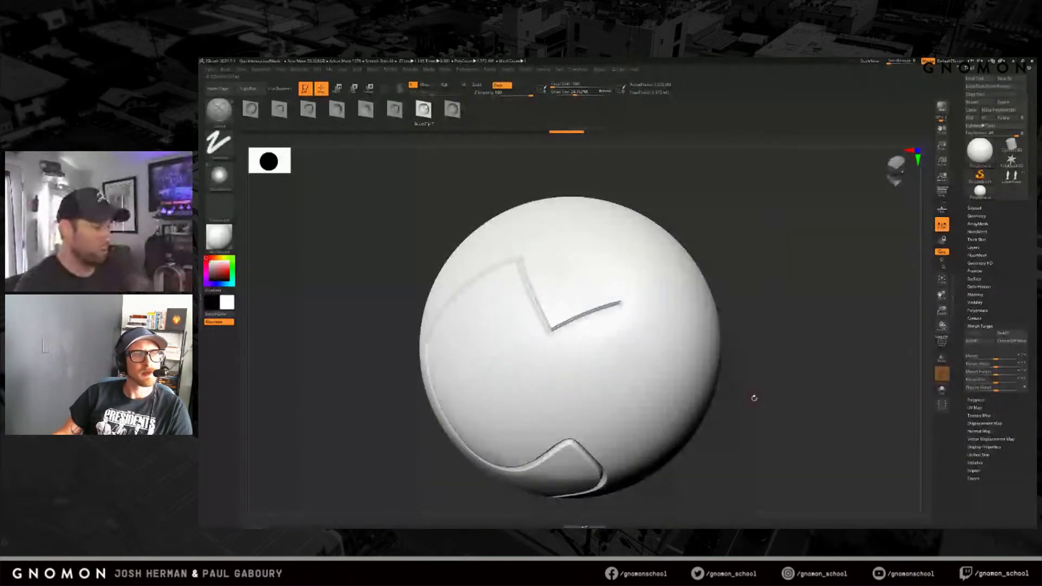
left_click_drag(751, 395, 575, 273)
left_click(525, 69)
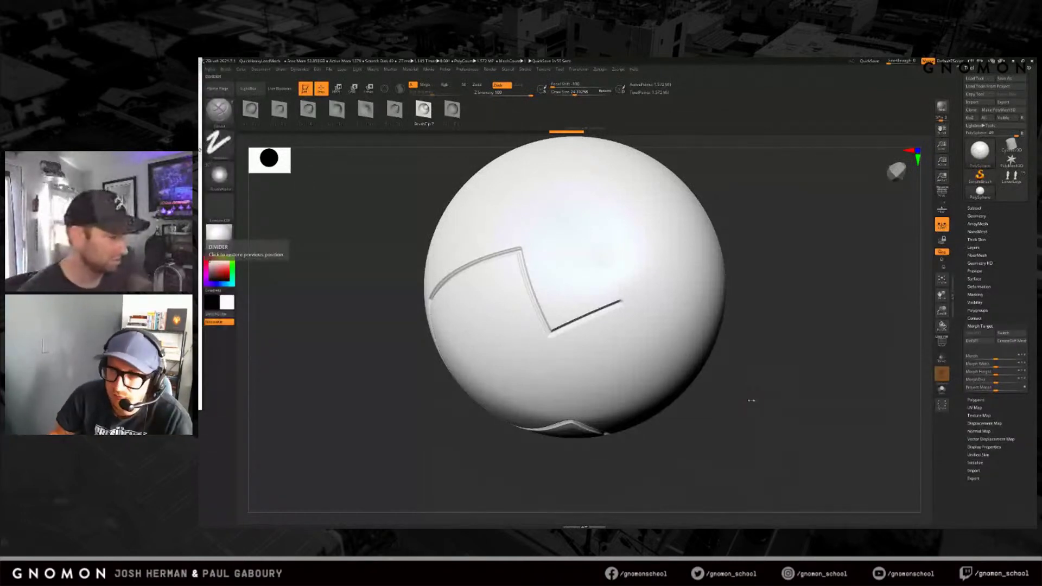
mouse_move(721, 413)
right_mouse_down("alt")
mouse_move(755, 409)
mouse_move(722, 402)
mouse_move(751, 406)
mouse_move(742, 398)
right_mouse_up("alt")
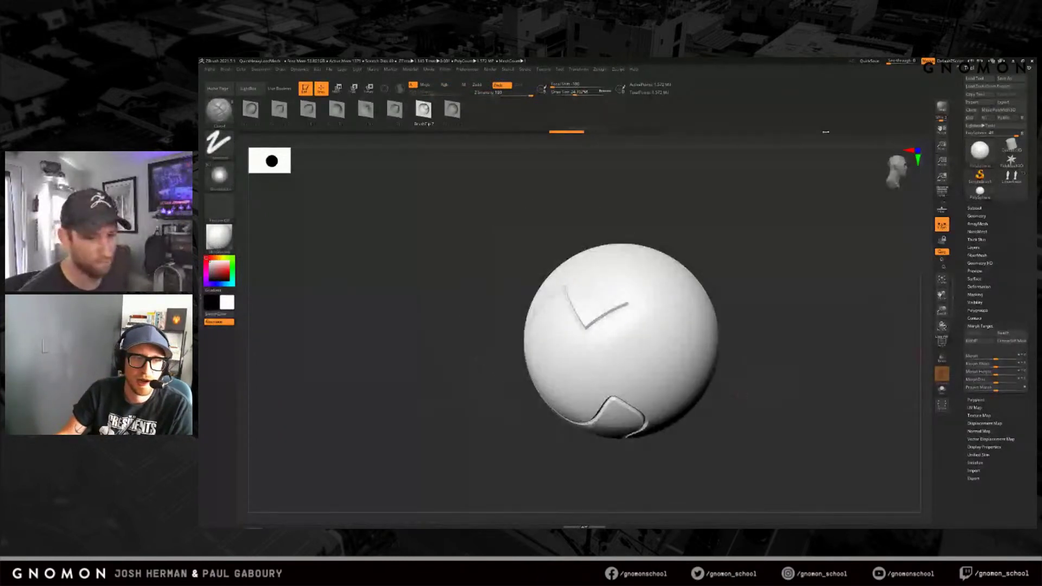
mouse_move(848, 247)
right_mouse_down()
mouse_move(820, 257)
mouse_move(837, 263)
right_mouse_up()
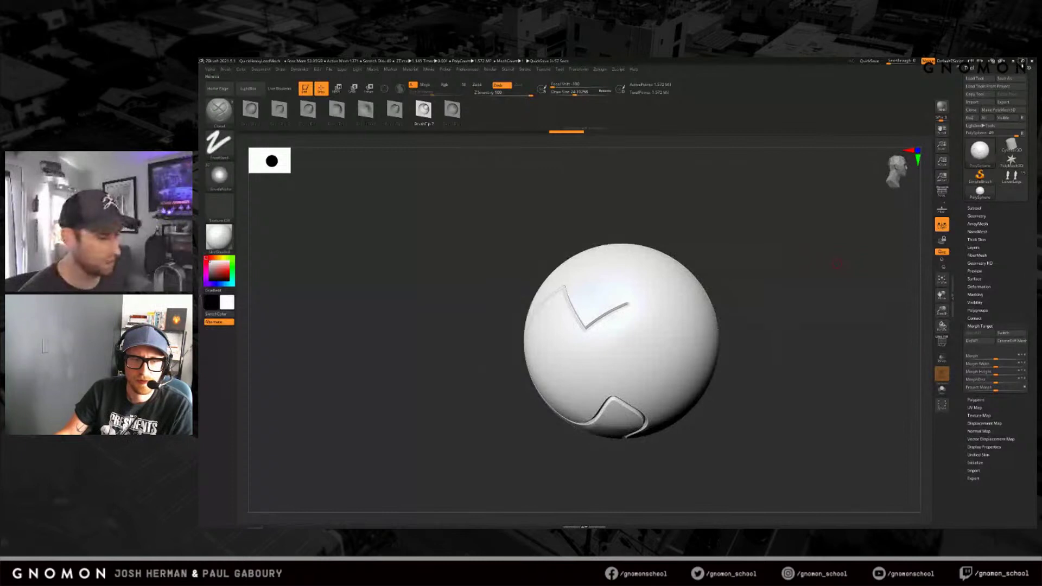
left_click(1022, 61)
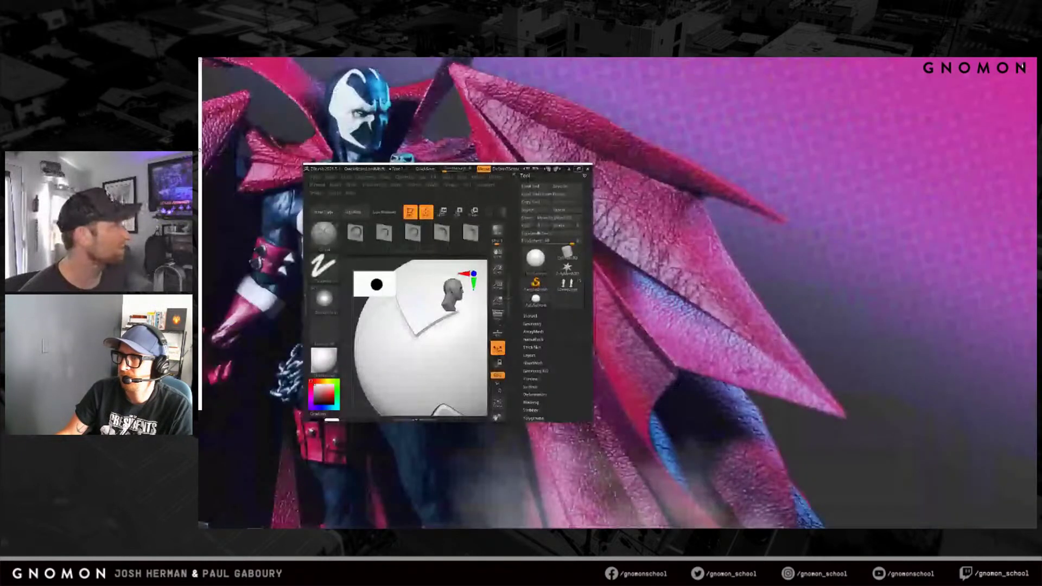
left_click(579, 169)
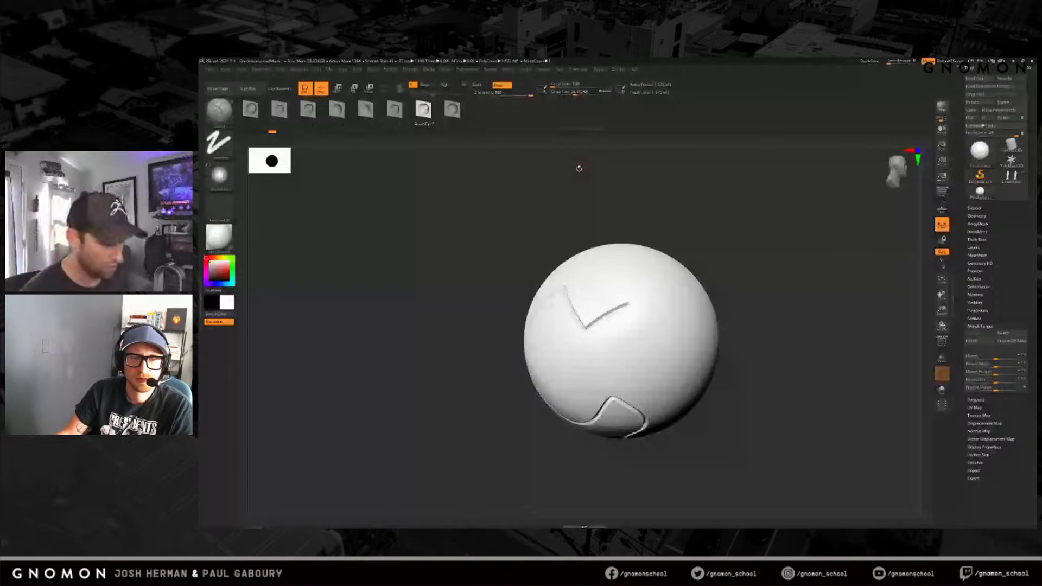
Step: Turn the sphere to an ungrooved area and switch to the Inflat brush
left_click_drag(578, 168, 748, 377)
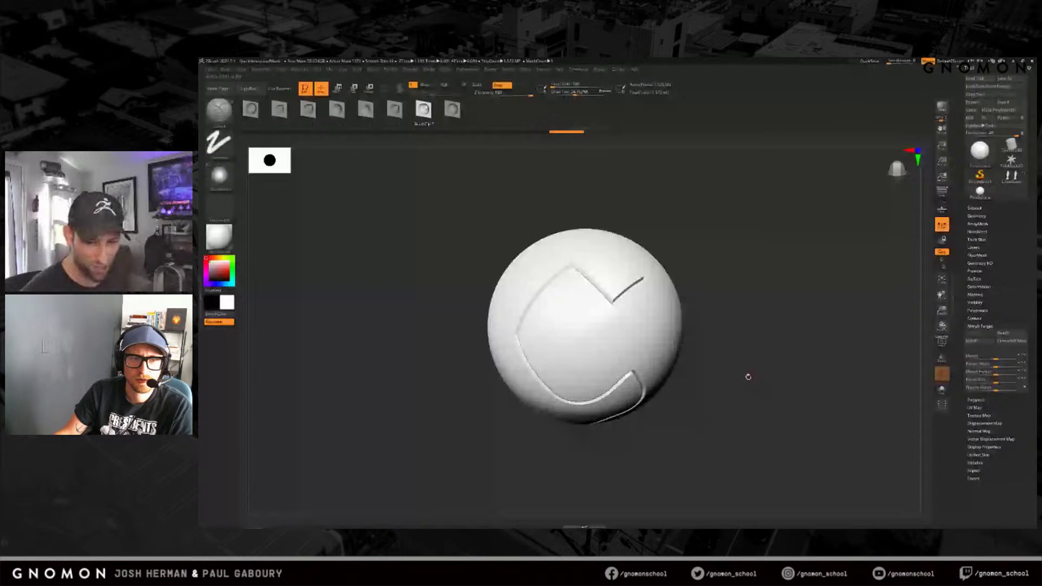
left_click_drag(748, 376, 760, 417)
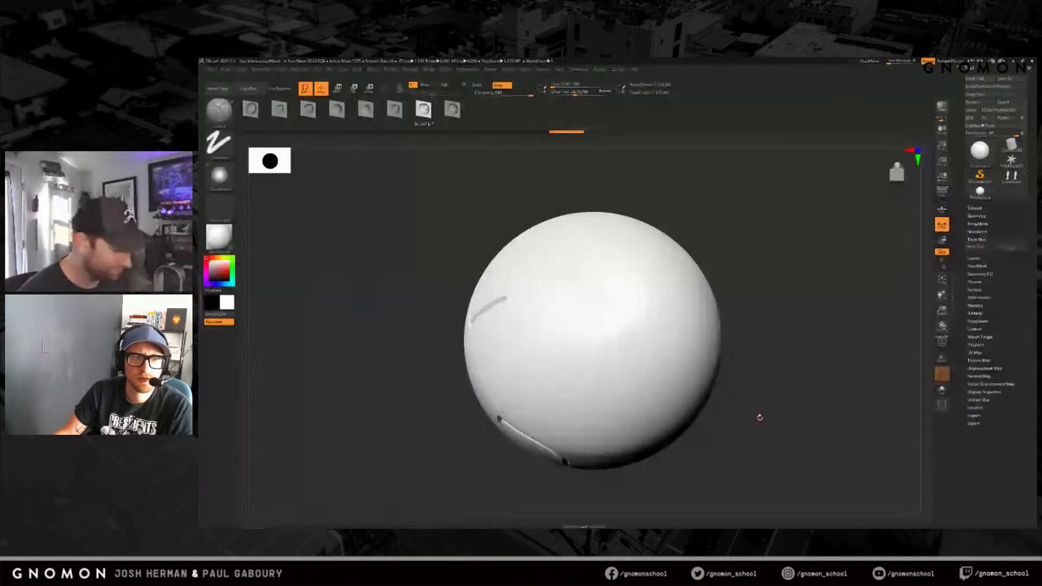
key("b")
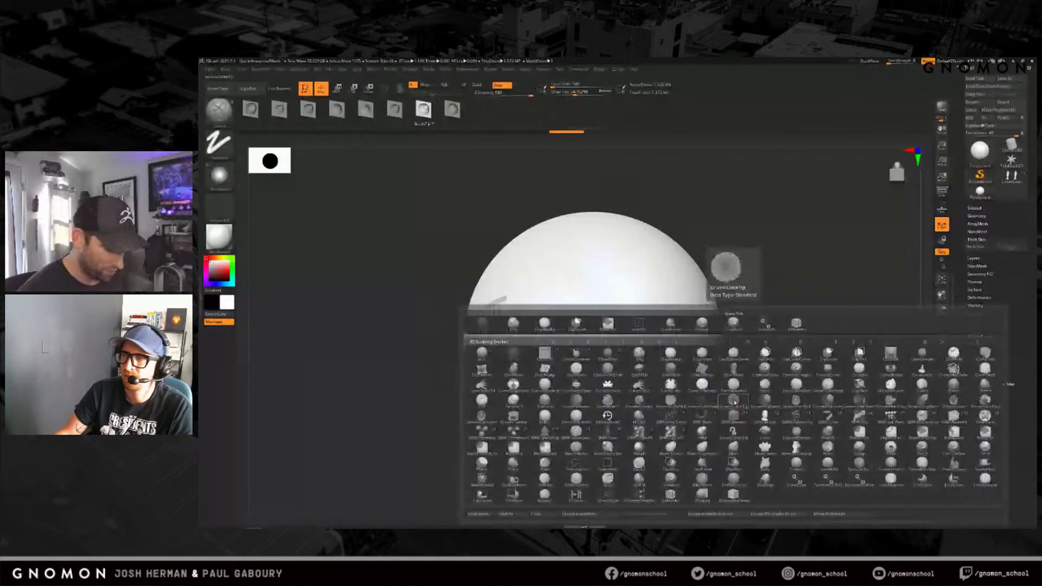
key("i")
key("n")
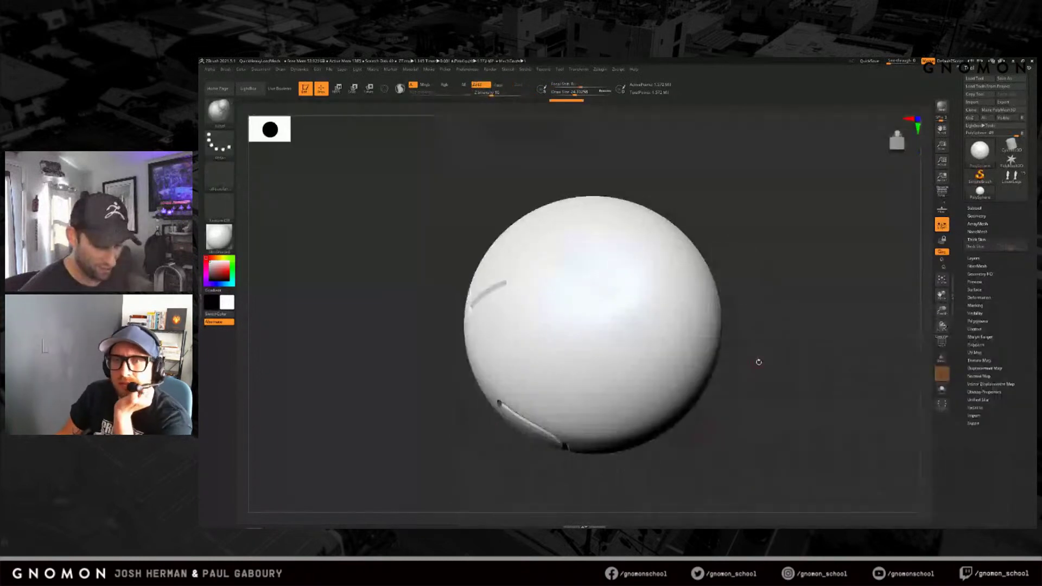
Step: Enable Thick Skin for the sphere and apply a darker grey basic material
left_click_drag(756, 363, 751, 365)
key("s")
left_click(979, 246)
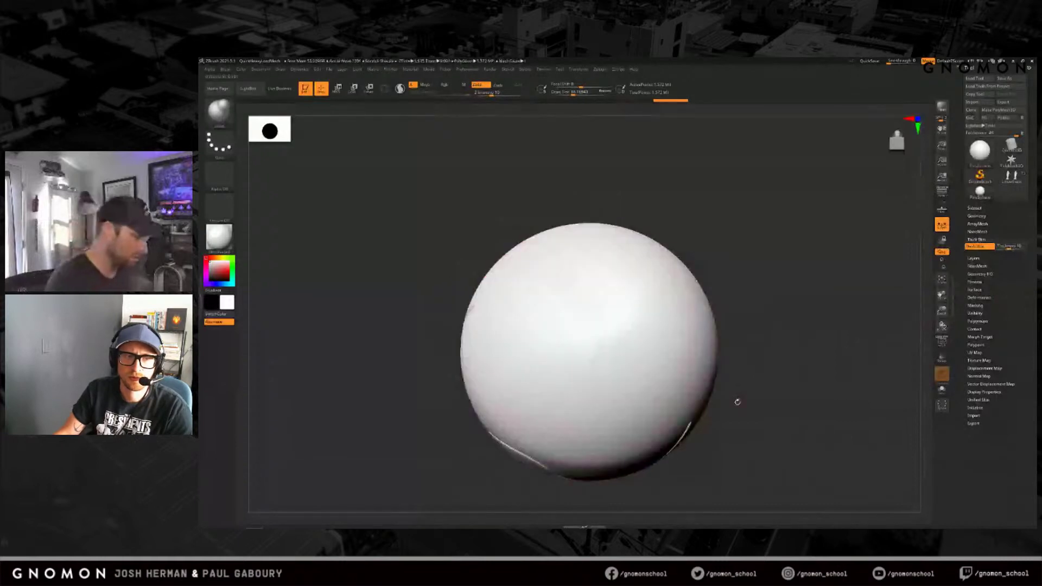
left_click(218, 238)
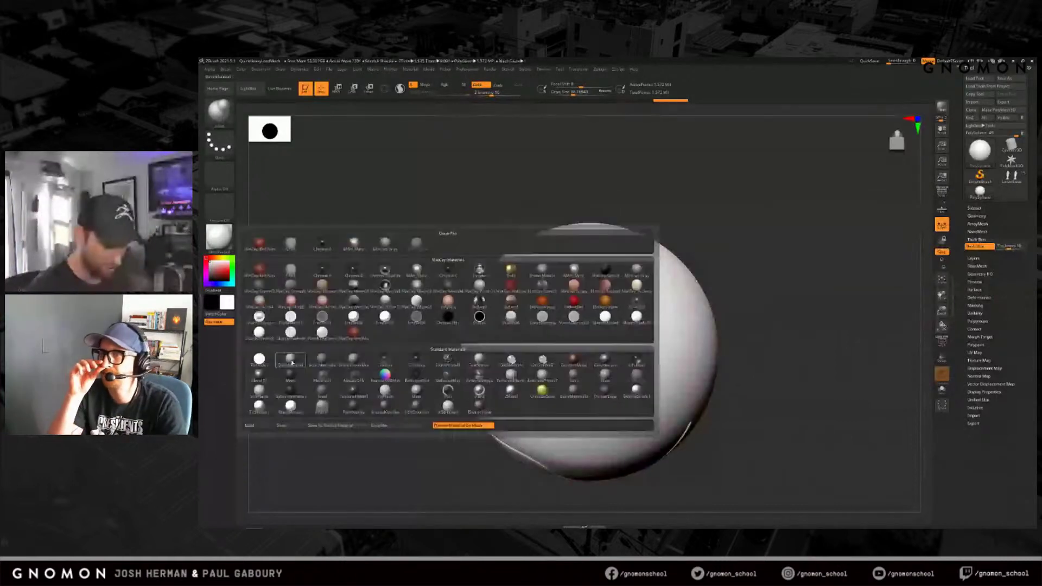
left_click(292, 360)
Step: Switch to the ClayBuildup brush and build up raised clay patches on the ungrooved side of the sphere
left_click_drag(551, 356, 575, 315)
key("b")
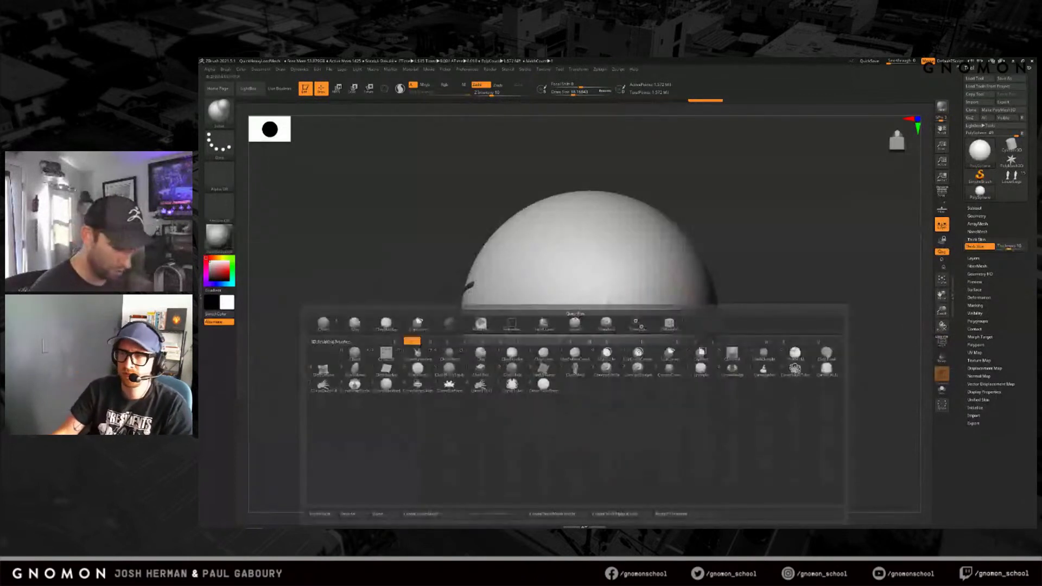
key("c")
key("b")
left_click_drag(576, 317, 640, 340)
right_click_drag(640, 340, 656, 377, "ctrl")
mouse_move(656, 377)
left_mouse_down()
mouse_move(657, 335)
mouse_move(627, 334)
left_mouse_up()
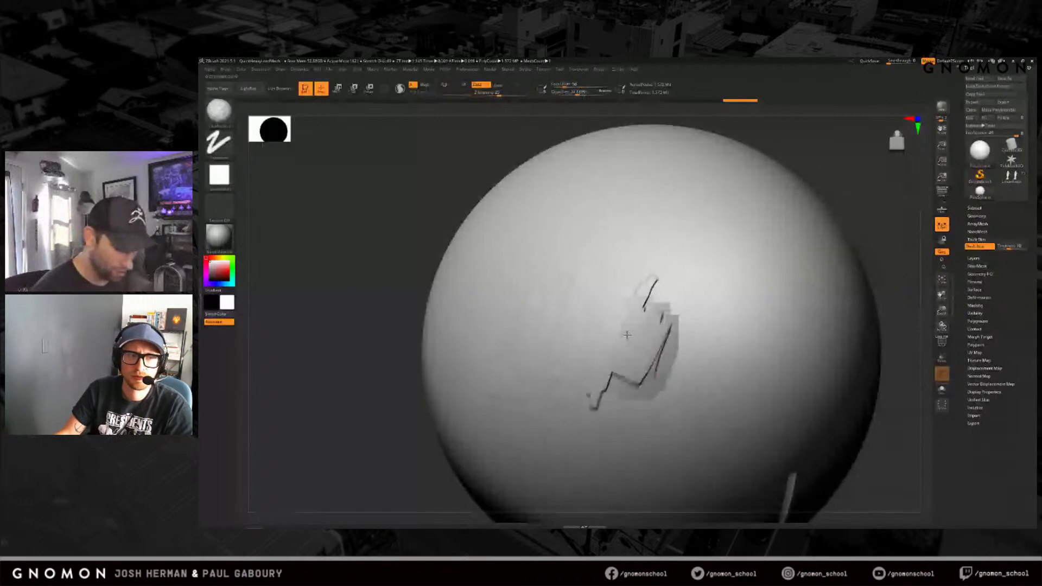
mouse_move(597, 404)
left_mouse_down()
mouse_move(648, 388)
mouse_move(666, 290)
mouse_move(597, 407)
left_mouse_up()
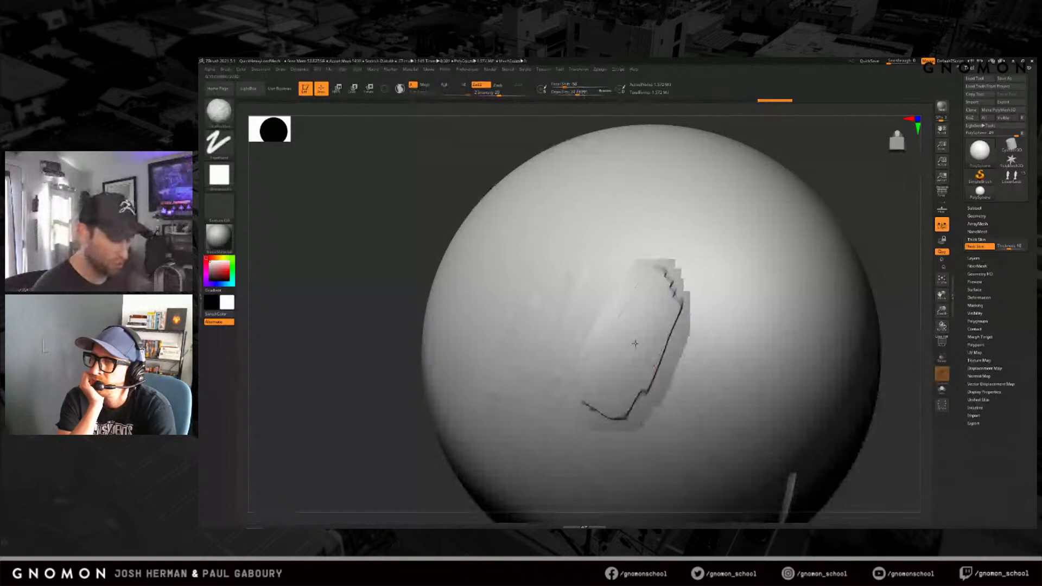
right_click_drag(634, 343, 605, 246)
mouse_move(606, 205)
left_mouse_down()
mouse_move(553, 281)
mouse_move(618, 194)
left_mouse_up()
right_click_drag(619, 194, 521, 217)
Step: Set the brush to Zsub and carve wide recessed areas beside the raised patch
left_click(502, 85)
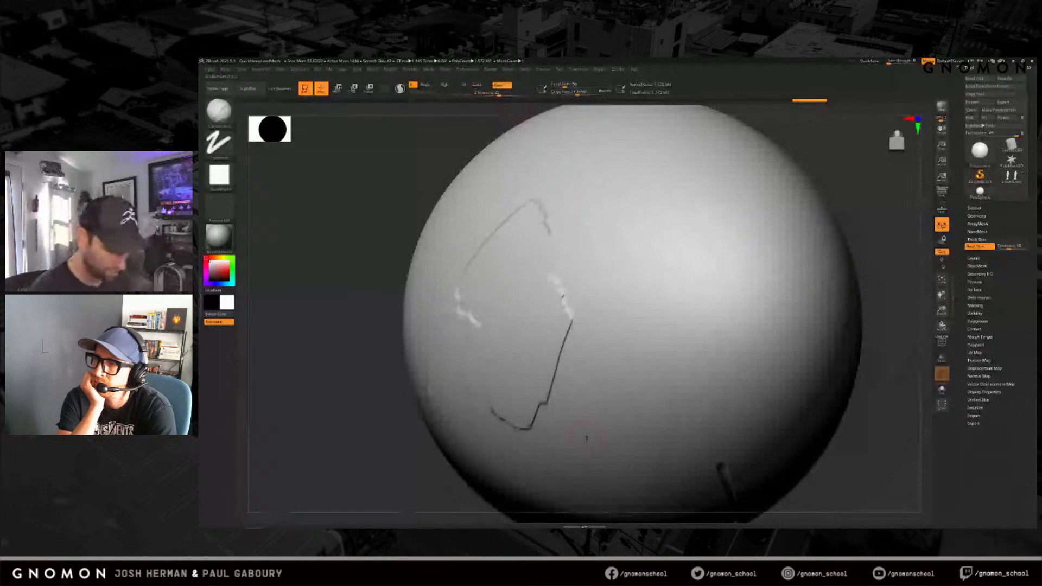
mouse_move(576, 454)
left_mouse_down()
mouse_move(698, 249)
mouse_move(802, 327)
left_mouse_up()
mouse_move(760, 388)
right_mouse_down("alt")
mouse_move(681, 366)
mouse_move(742, 320)
right_mouse_up("alt")
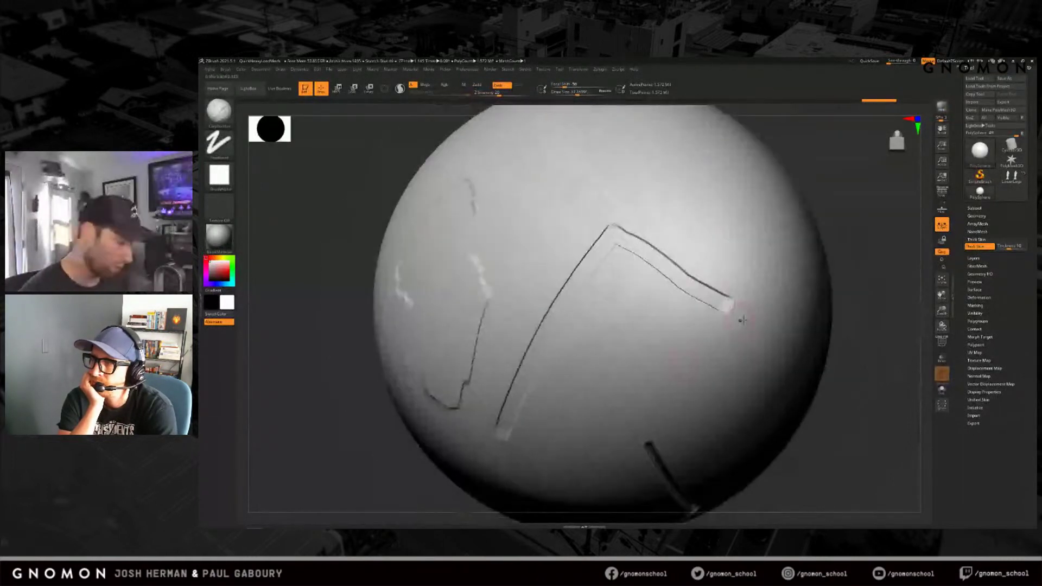
left_click_drag(727, 303, 671, 404)
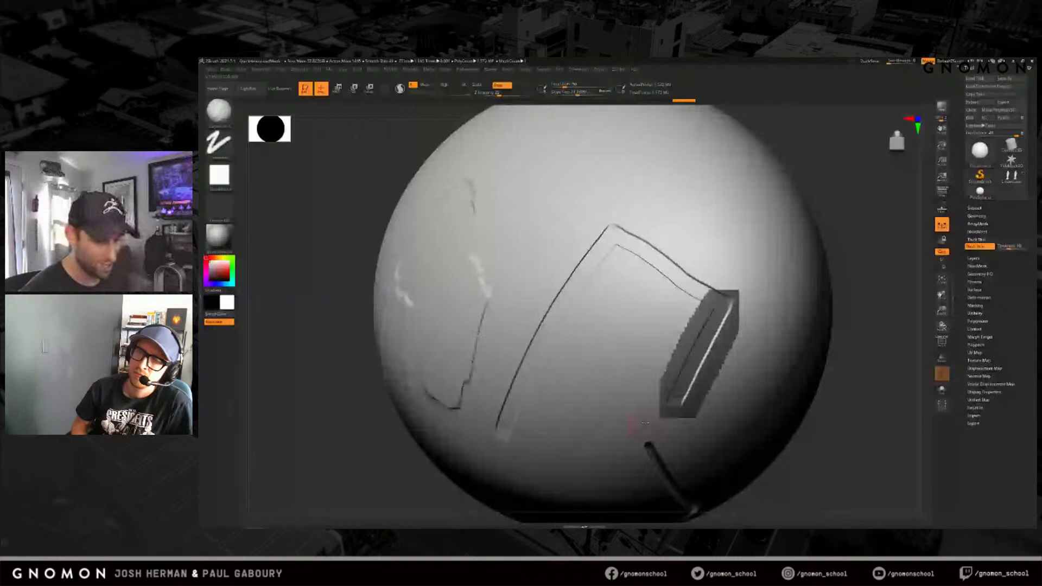
Step: Lower the Thick Skin thickness to nearly zero and brush over the carved area to flatten it to the original surface
right_click_drag(644, 423, 800, 347)
left_click(998, 248)
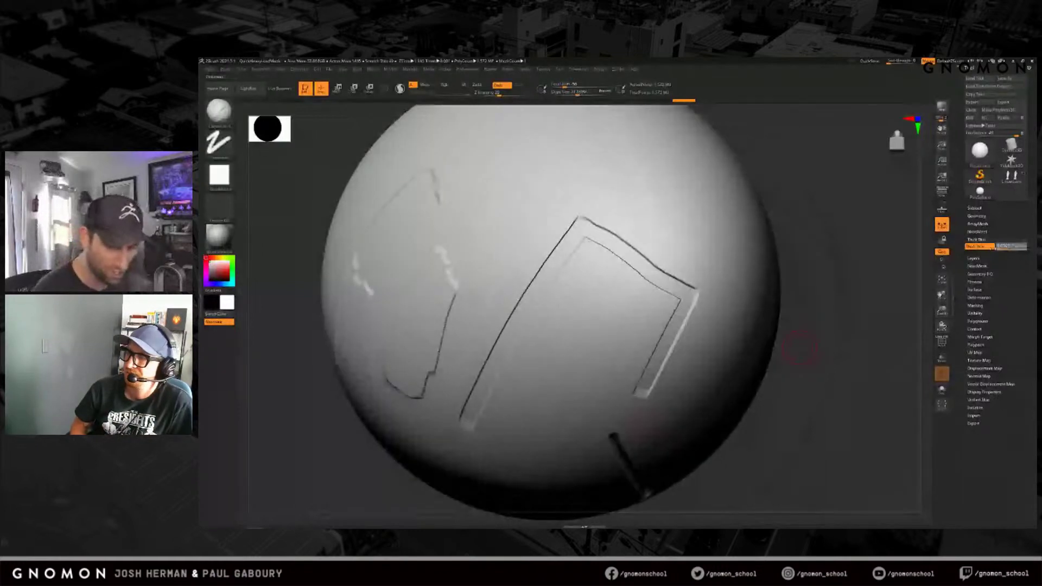
left_click_drag(993, 248, 991, 248)
key("s")
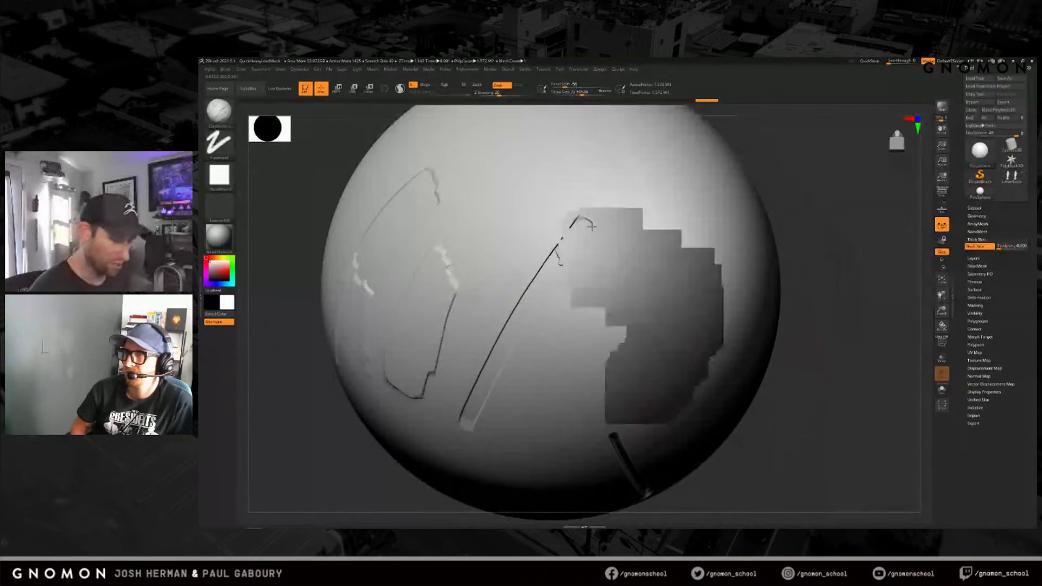
left_click_drag(592, 227, 473, 424)
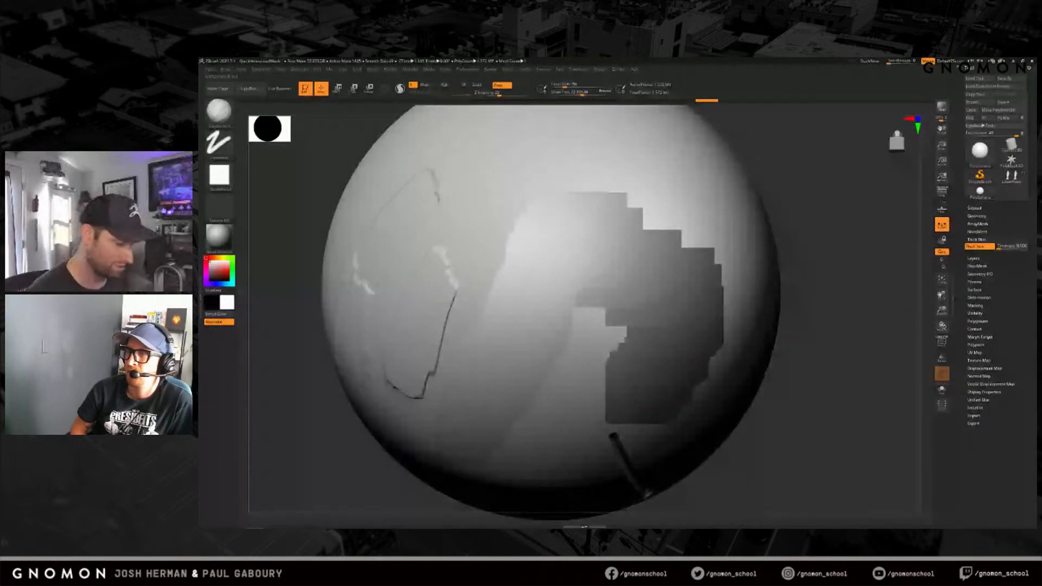
Step: Brush over the remaining raised patch until the sphere's surface is smooth there
left_click_drag(779, 418, 846, 413)
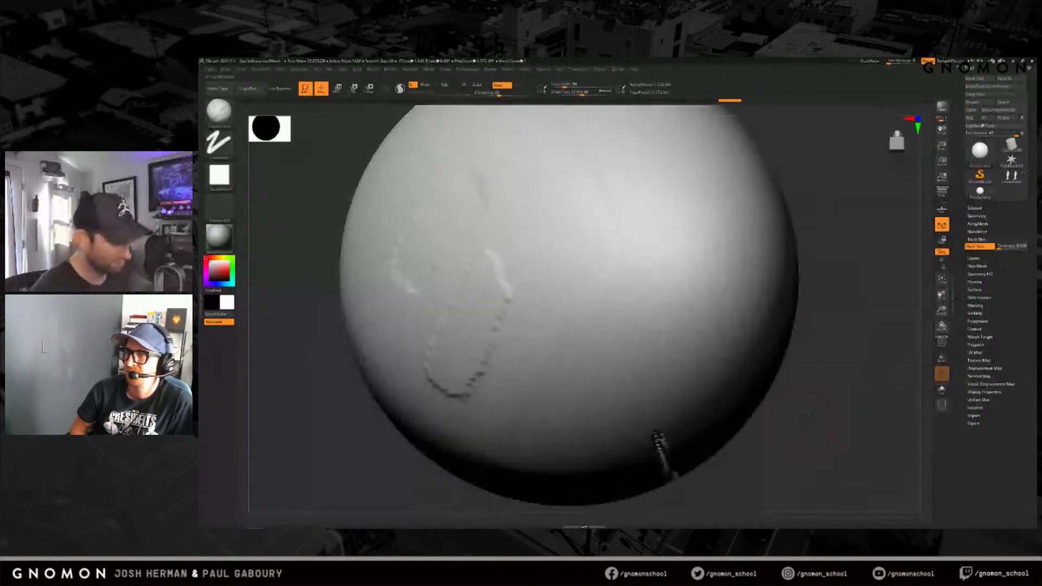
key("ctrl+z")
left_click_drag(438, 350, 489, 336)
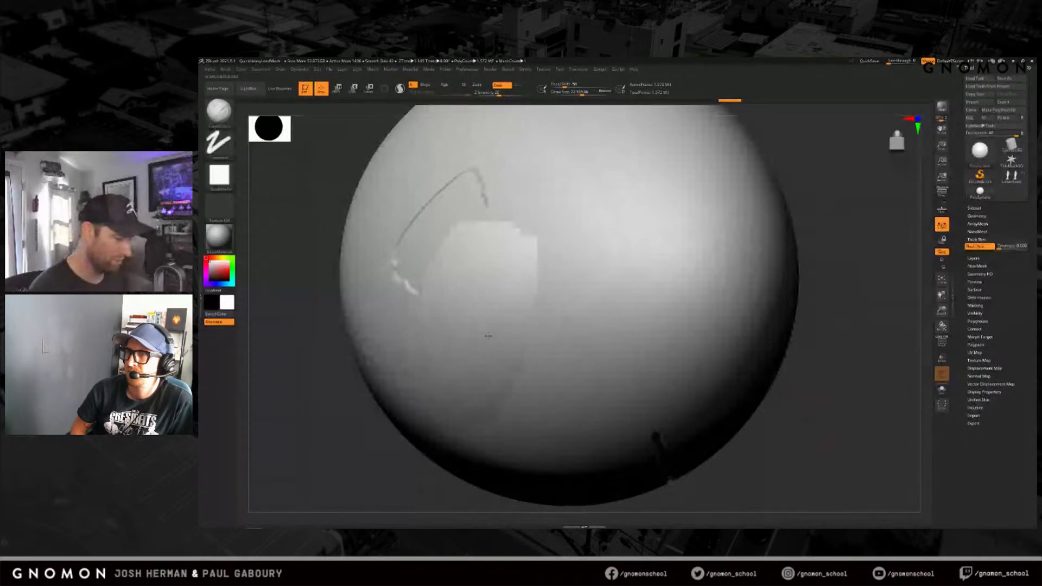
key("ctrl+z")
left_click_drag(413, 372, 602, 401)
left_click_drag(823, 425, 814, 432)
mouse_move(814, 433)
right_mouse_down("ctrl")
mouse_move(745, 419)
mouse_move(799, 399)
right_mouse_up("ctrl")
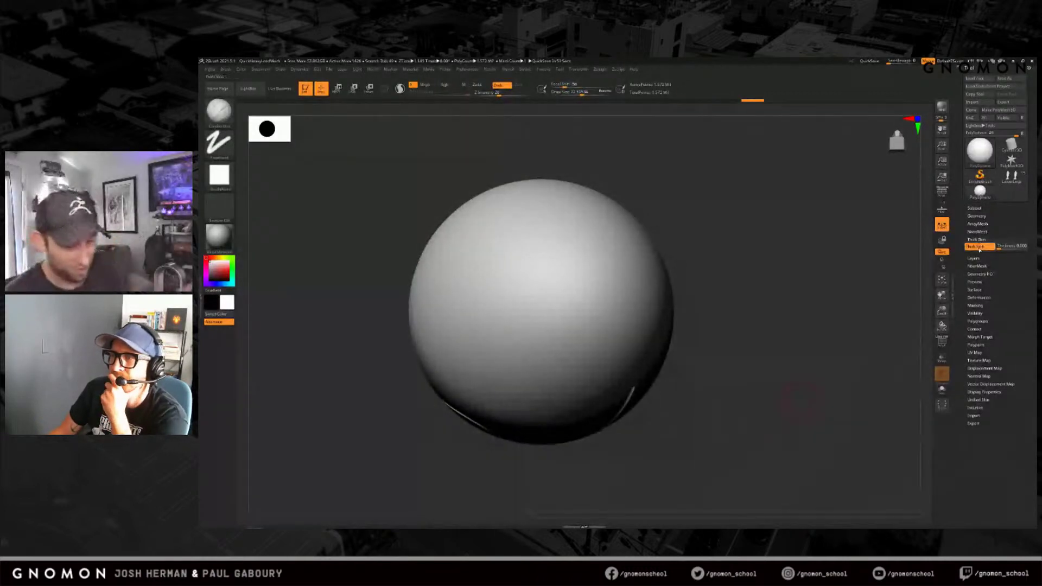
Step: Turn off Thick Skin and rotate the sphere to view its existing grooves
left_click(979, 249)
mouse_move(777, 344)
right_mouse_down("alt")
mouse_move(777, 334)
mouse_move(765, 509)
right_mouse_up("alt")
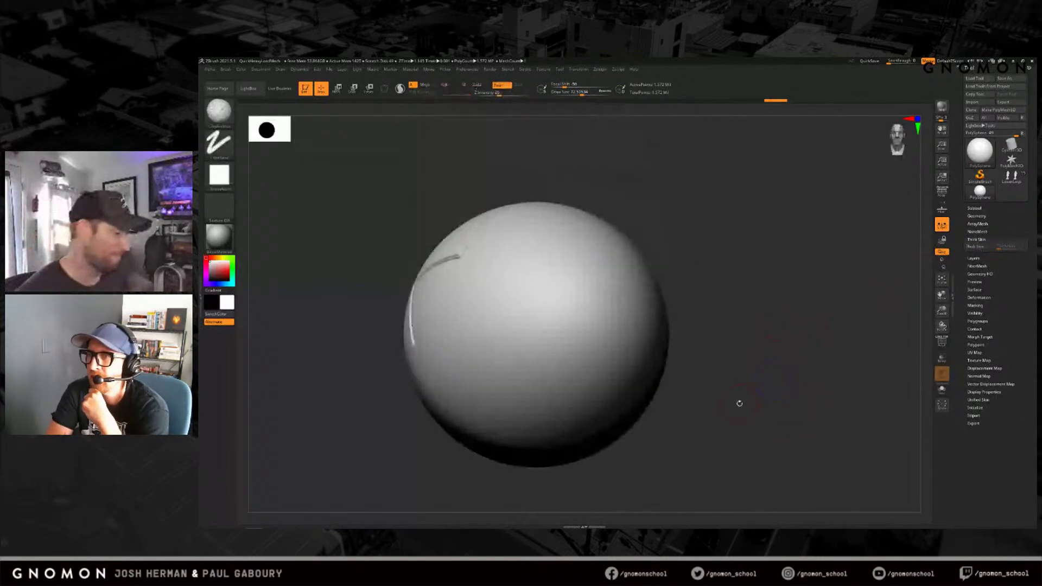
right_click_drag(739, 404, 758, 368)
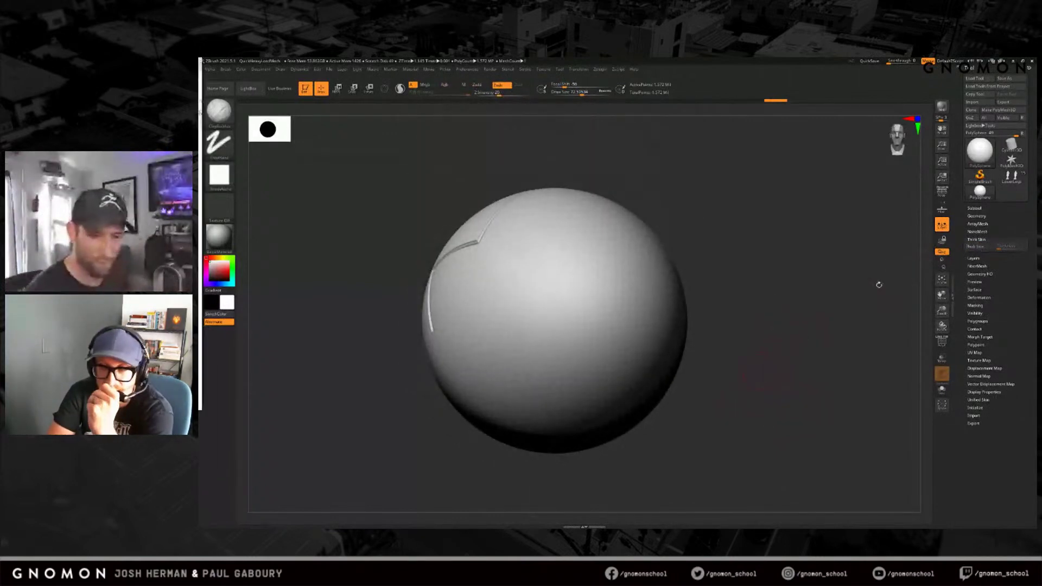
Step: Load the Cube3D tool and replace its mesh with a low-poly cube from the gizmo's primitive types
left_click(967, 159)
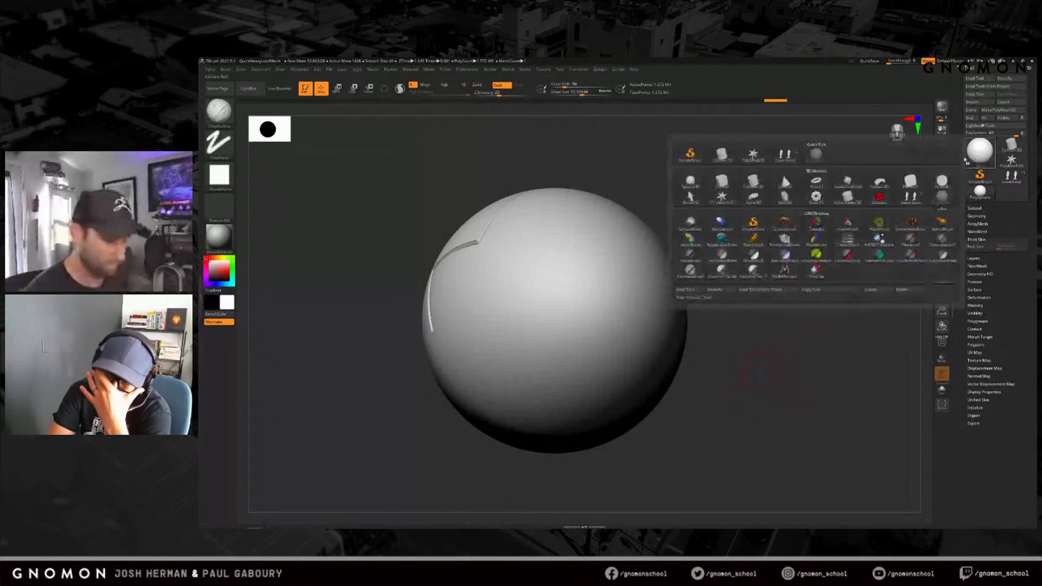
left_click(720, 181)
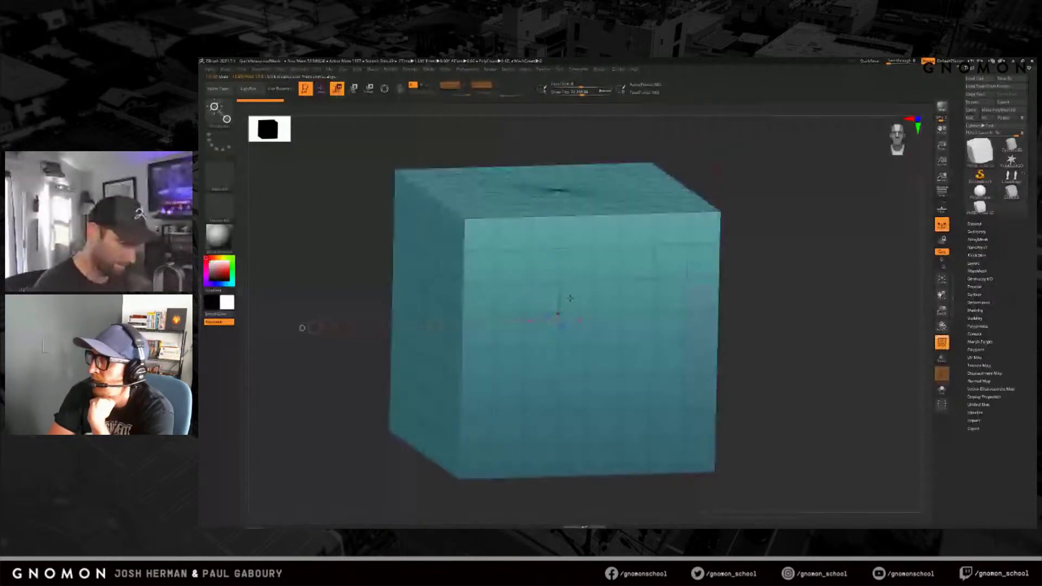
left_click(569, 298)
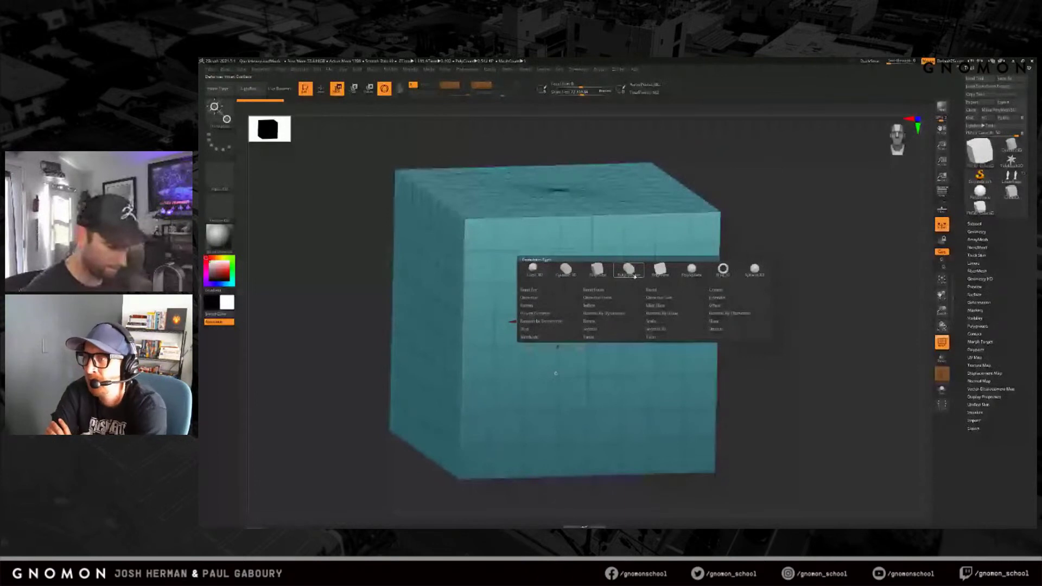
left_click(629, 269)
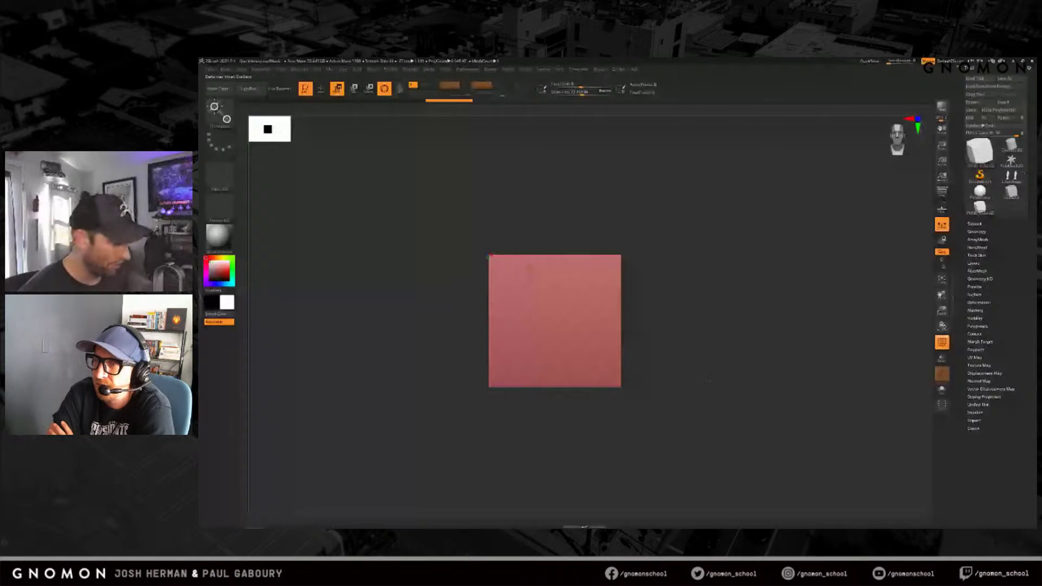
left_click_drag(707, 379, 718, 384, "alt")
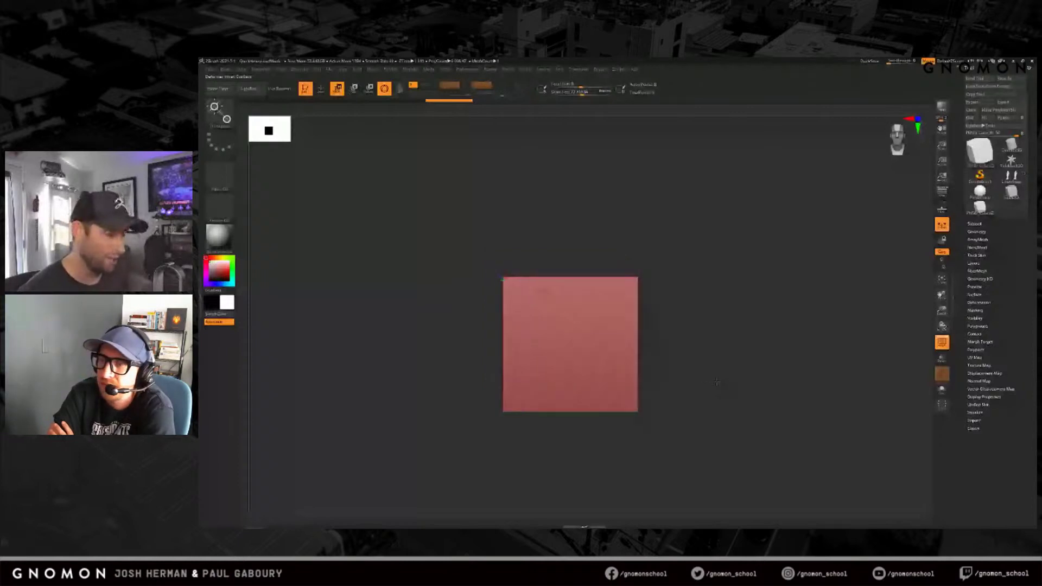
key("t")
left_click_drag(717, 382, 698, 406)
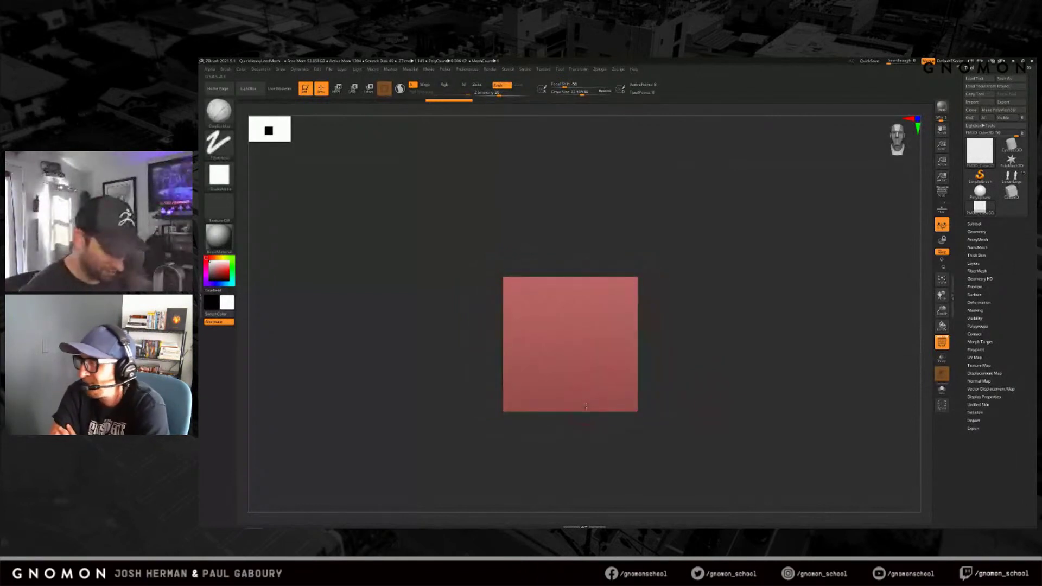
Step: Switch to the ZModeler brush, choose an edge action and insert edge loops that form a band around the cube
key("b")
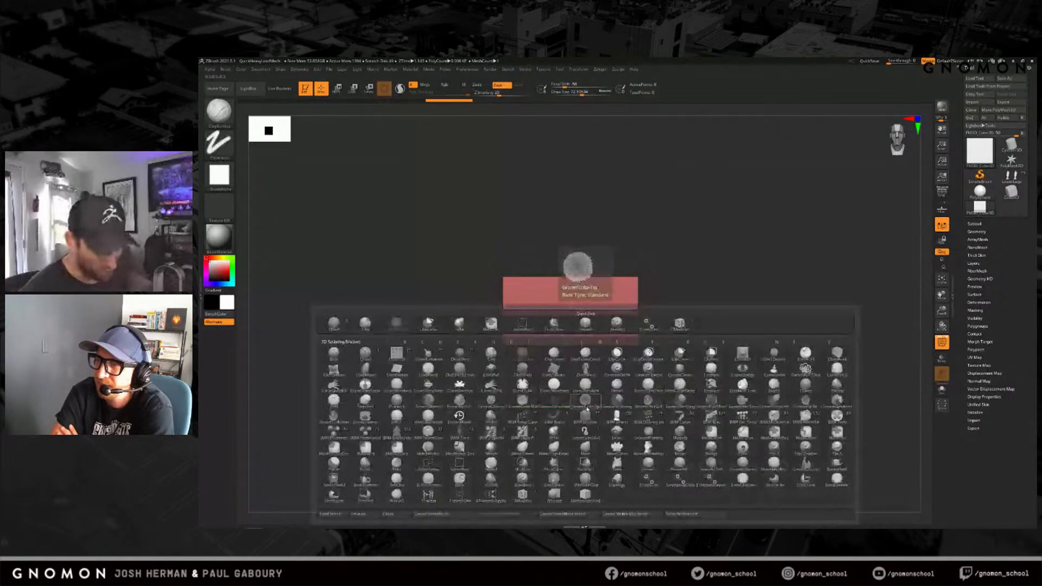
left_click(586, 406)
left_click_drag(587, 421, 640, 340)
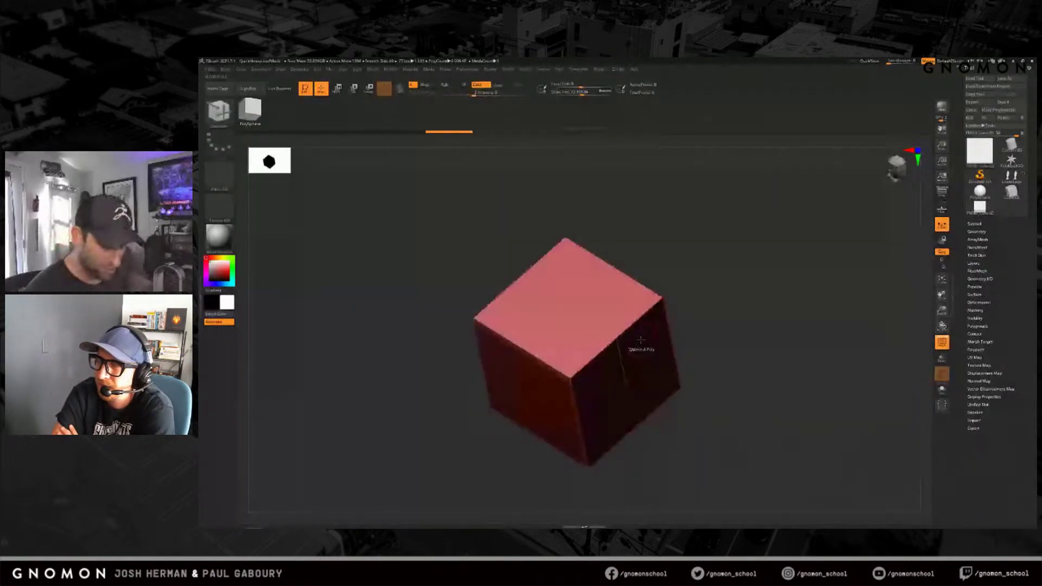
key("space")
left_click(576, 397)
left_click_drag(620, 338, 624, 361)
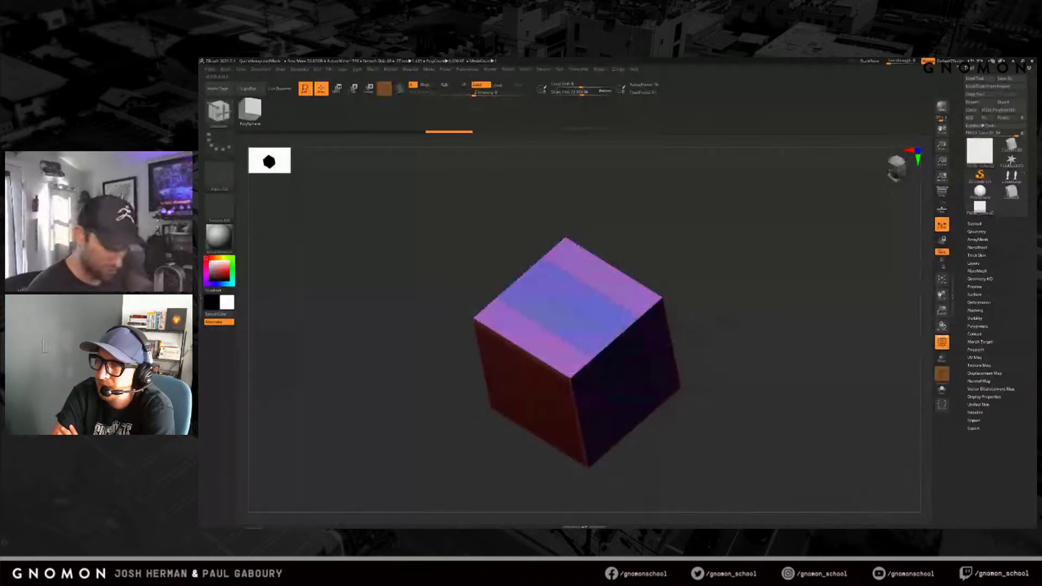
Step: Try different positions for the cube's inserted edge loops, then remove them
left_click(623, 337)
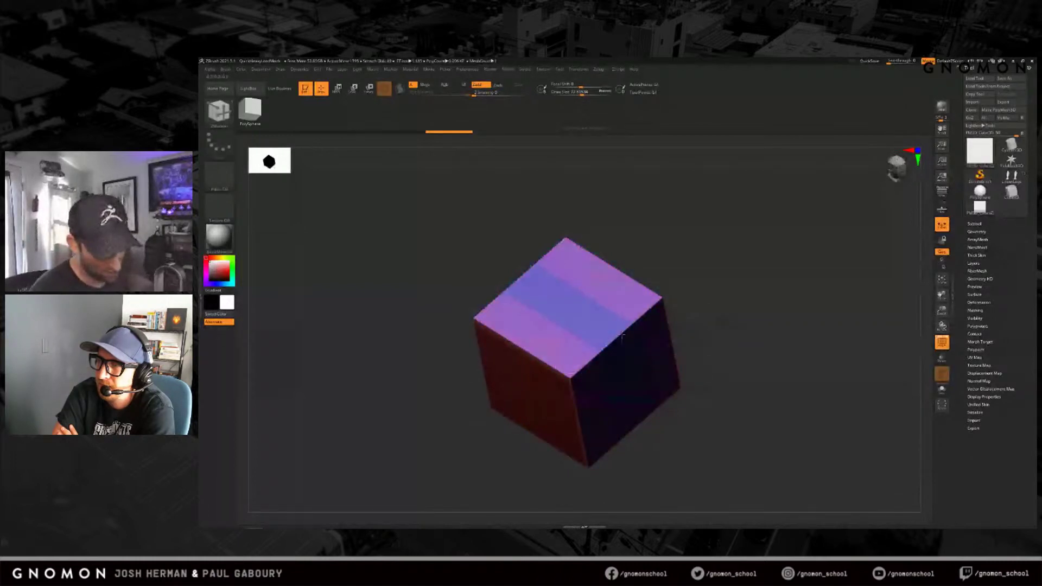
left_click_drag(623, 337, 608, 332)
left_click(607, 333, "alt")
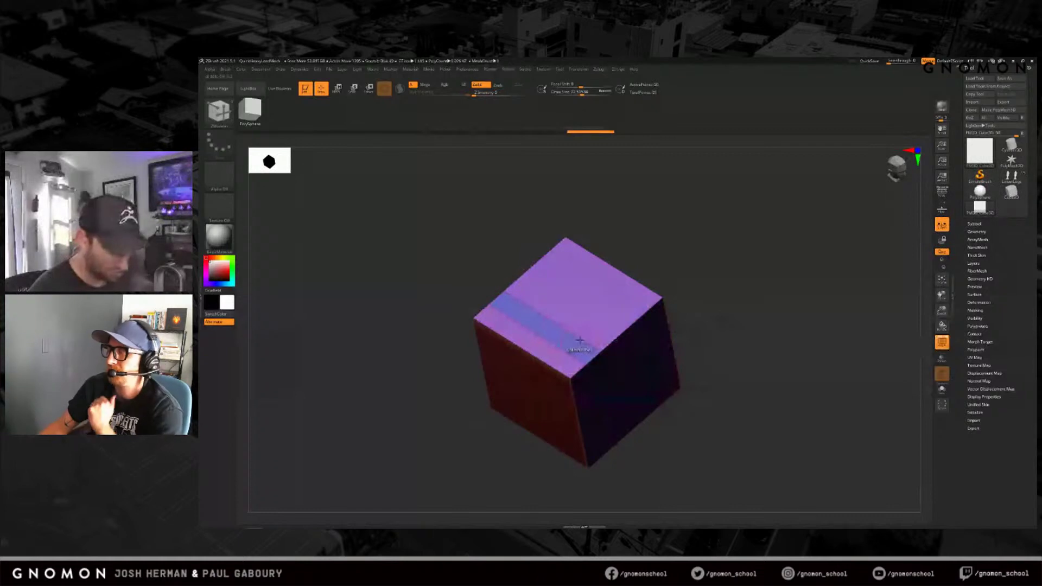
left_click(579, 340, "alt")
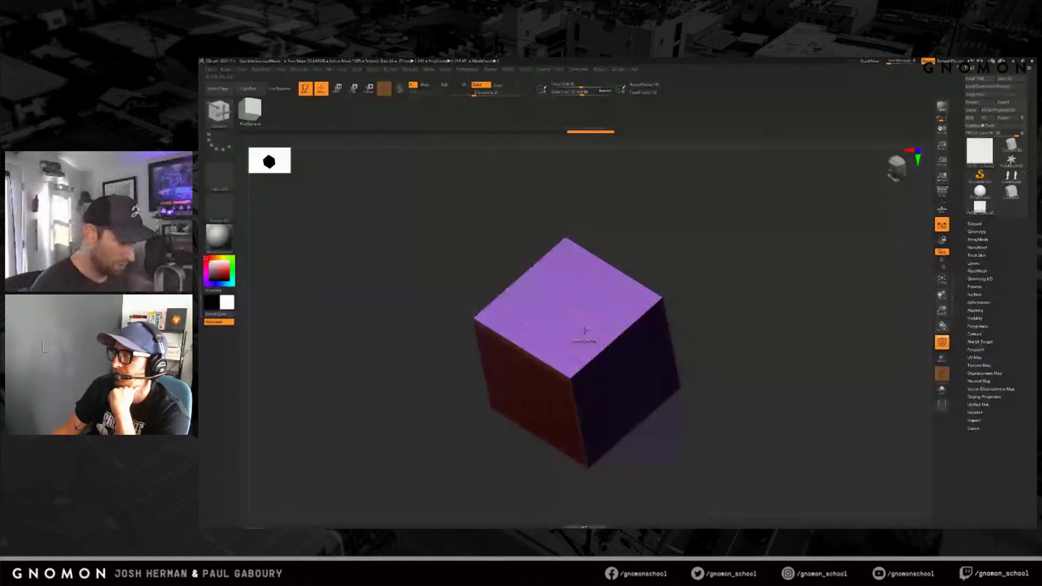
Step: Extrude the middle section of the cube's side outward and delete an edge loop at the step to form a slope
left_click_drag(705, 336, 771, 325)
left_click_drag(450, 271, 425, 274)
left_click_drag(743, 312, 596, 317)
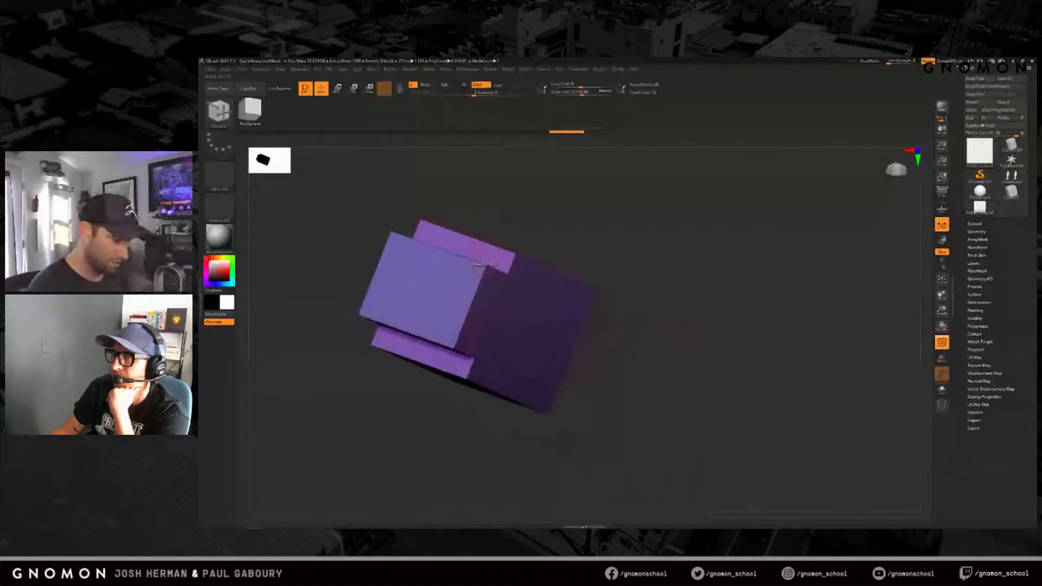
left_click(480, 265, "alt")
left_click_drag(640, 325, 678, 391)
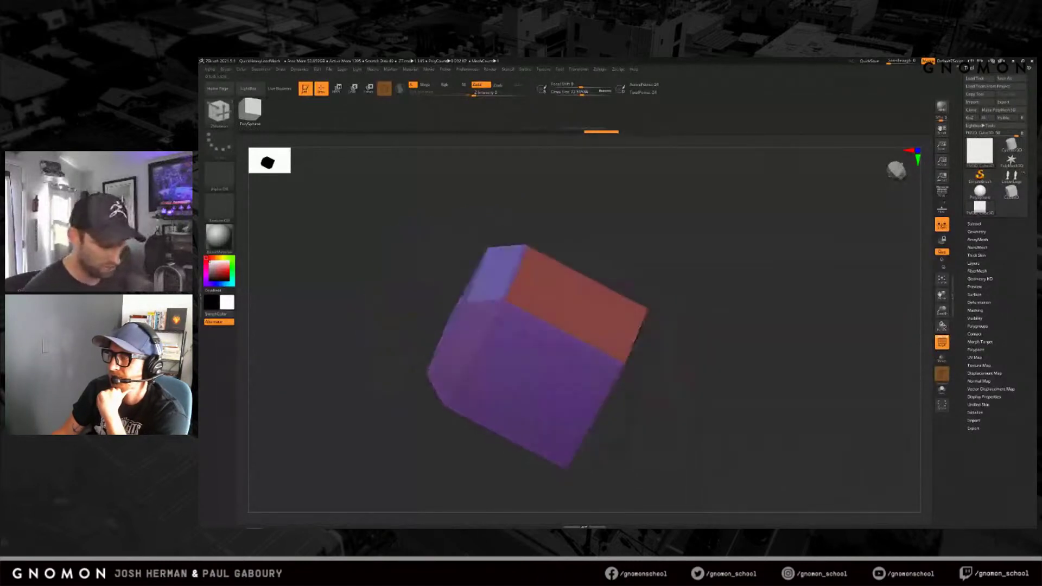
Step: Try inserting several edge loops across the block's side with a changed edge action, and undo them
left_click(607, 353)
key("shift")
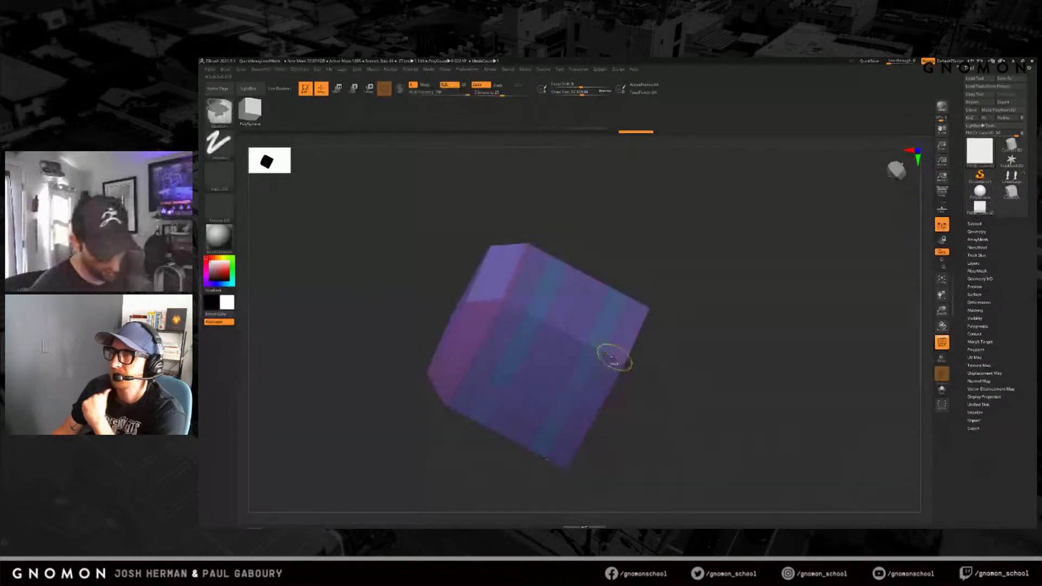
key("space")
left_click(605, 397)
key("ctrl+z")
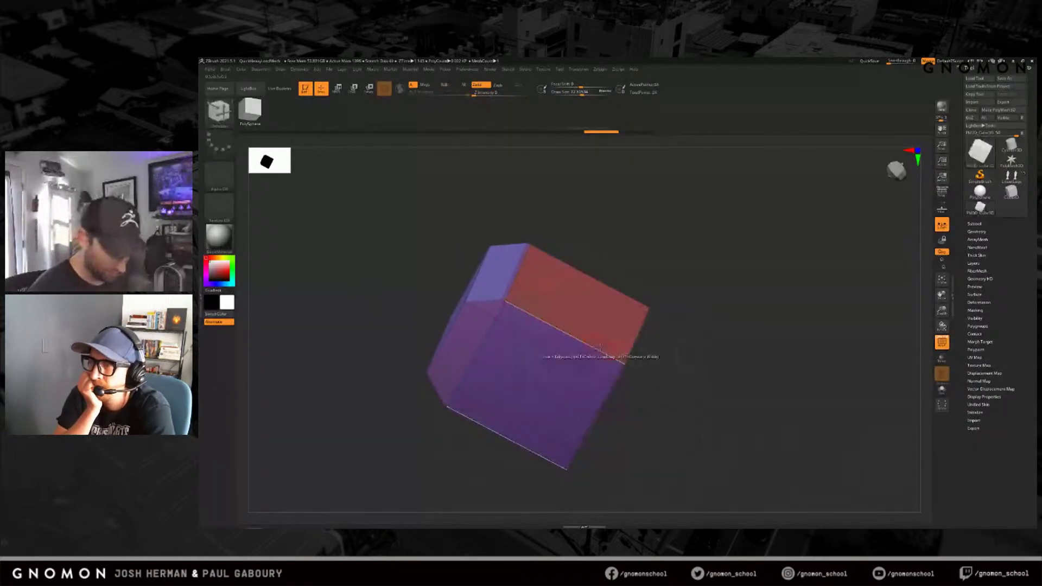
Step: Insert an edge loop near the block's end and extrude the adjoining band of faces outward into a raised step
left_click(607, 354)
left_click_drag(651, 390, 620, 356)
key("ctrl")
right_click_drag(534, 307, 523, 297, "ctrl")
left_click_drag(596, 327, 561, 294)
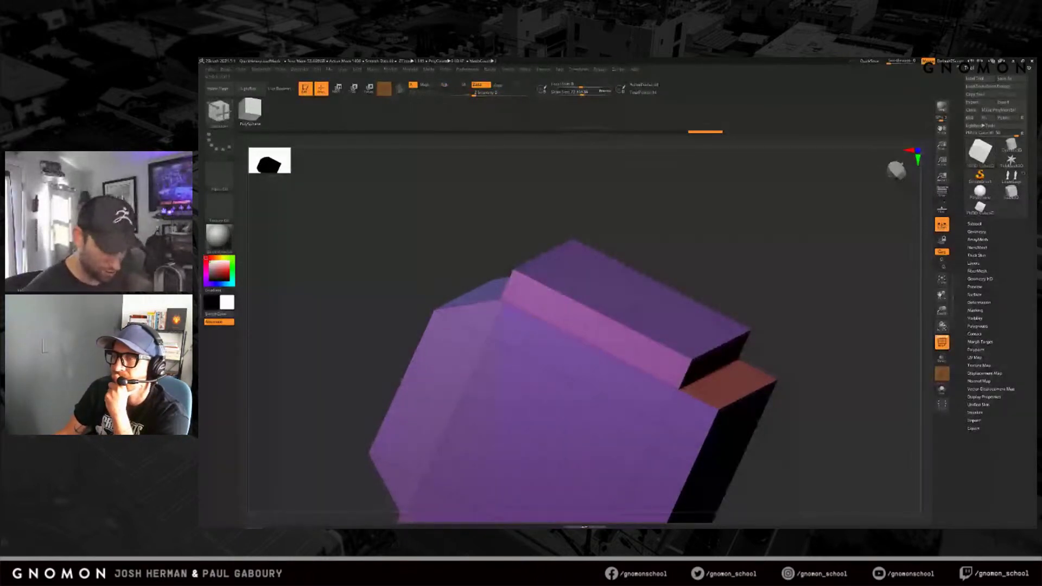
Step: Shift the end section of the block with the transform gizmo and combine the whole mesh into a single polygroup
key("w")
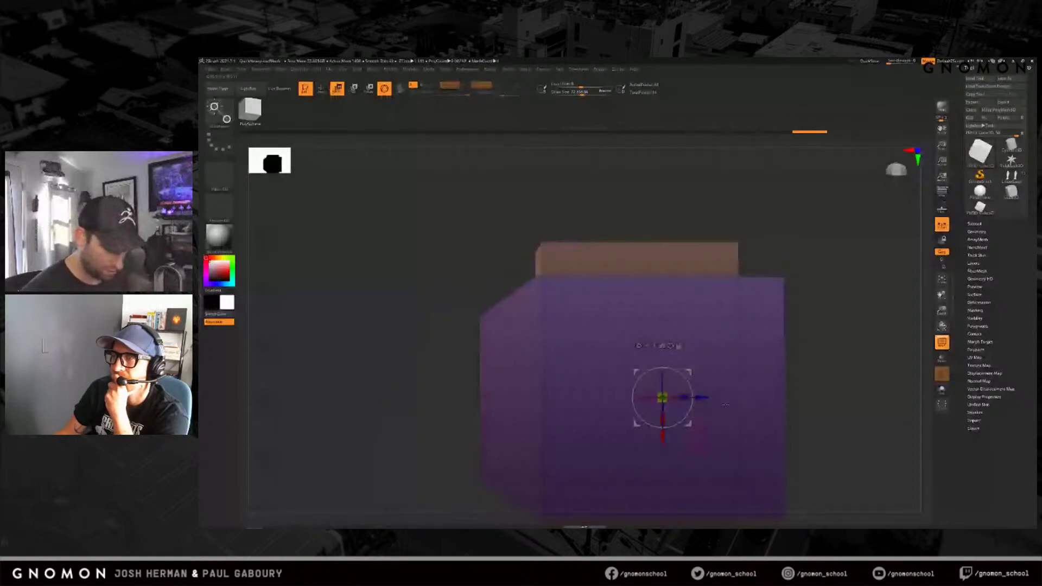
right_click_drag(725, 404, 699, 377, "alt")
left_click(789, 402, "ctrl")
key("f")
left_click_drag(657, 330, 688, 330)
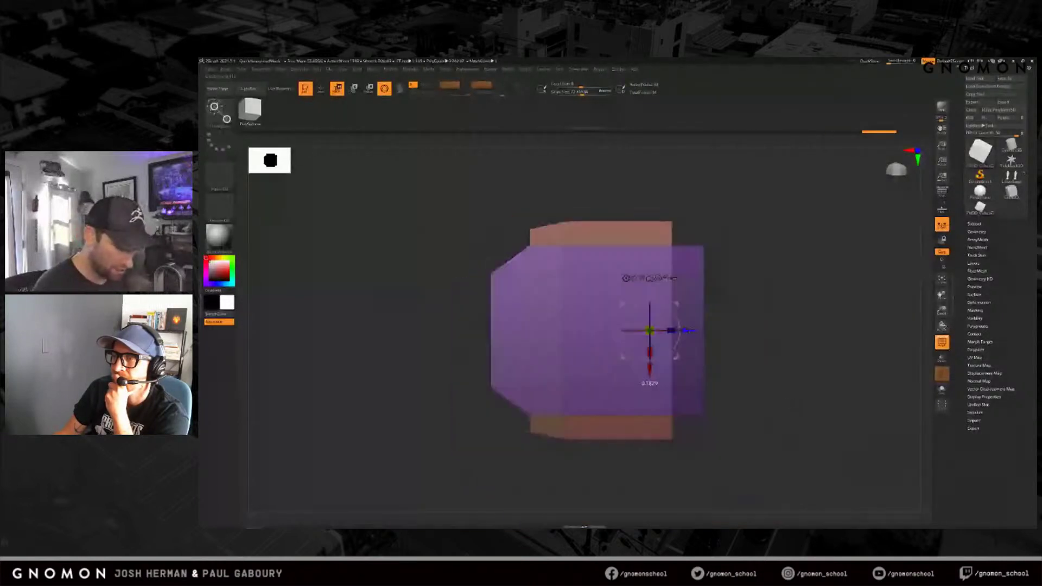
key("q")
mouse_move(782, 400)
left_mouse_down()
mouse_move(744, 400)
mouse_move(728, 423)
mouse_move(724, 406)
left_mouse_up()
key("ctrl+w")
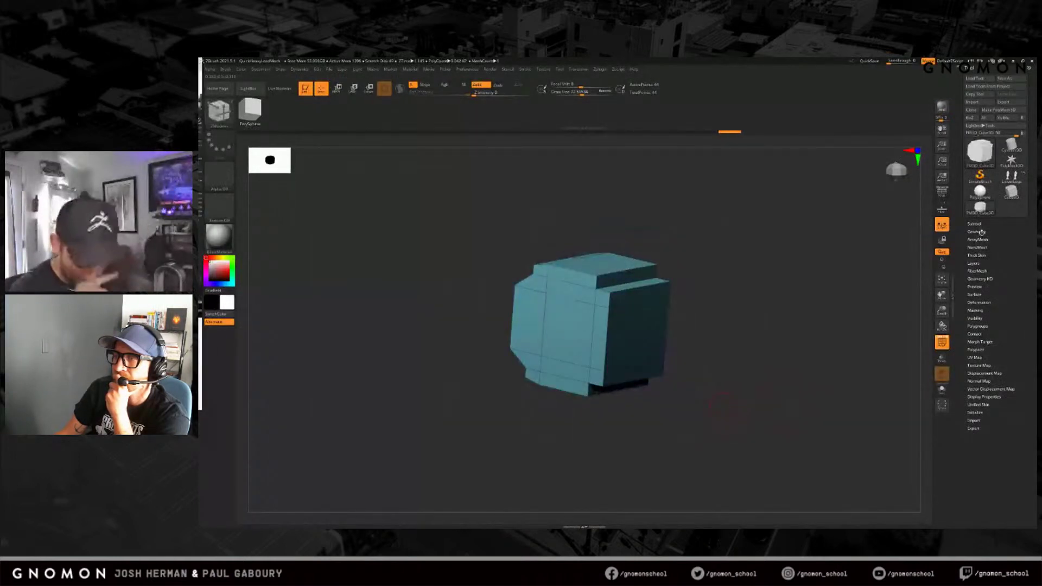
Step: Preview the block smoothed with Dynamic Subdiv, always accepting its automatic activation, and return to the unsmoothed mesh
left_click(977, 232)
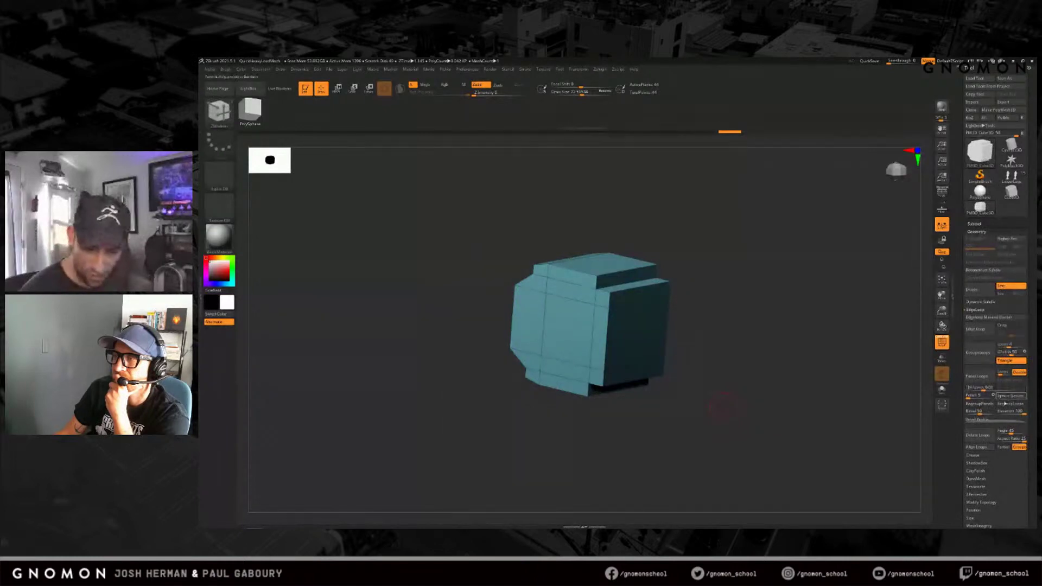
mouse_move(749, 393)
left_mouse_down()
mouse_move(732, 386)
mouse_move(735, 372)
mouse_move(726, 418)
mouse_move(758, 363)
mouse_move(713, 392)
mouse_move(733, 388)
left_mouse_up()
key("d")
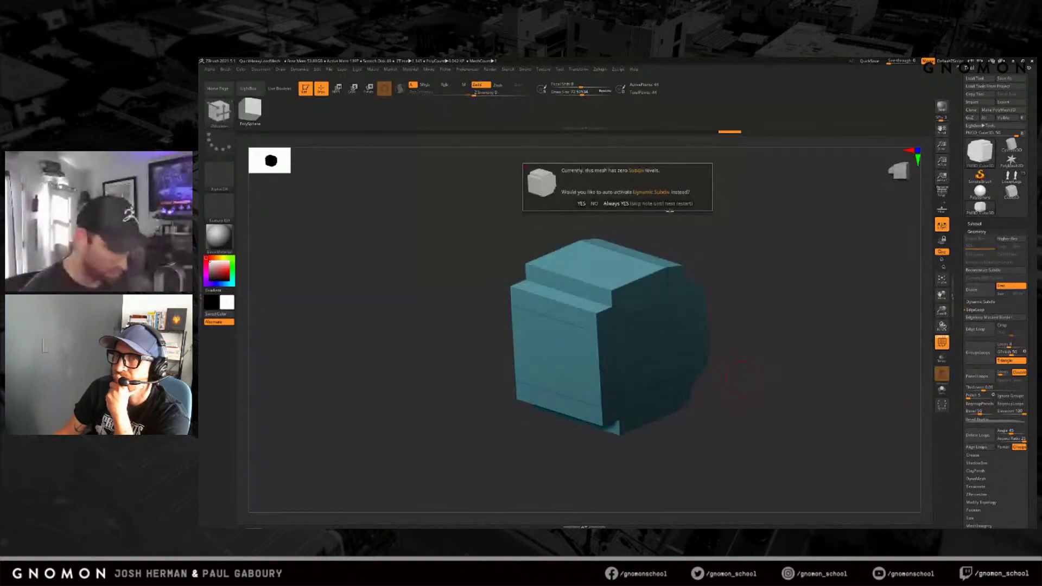
left_click(677, 204)
left_click_drag(737, 418, 709, 418)
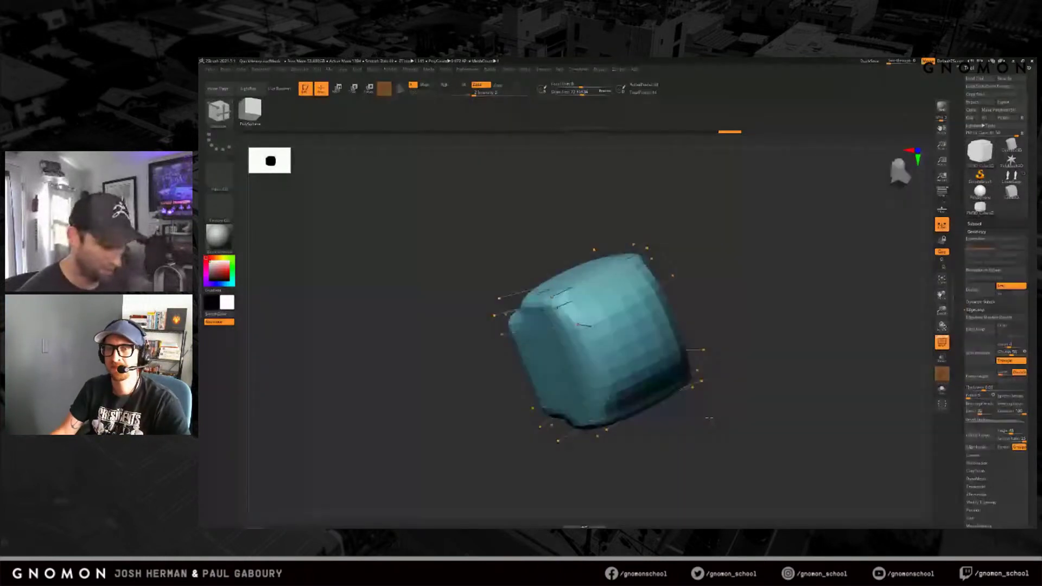
key("shift+d")
left_click_drag(709, 418, 682, 339)
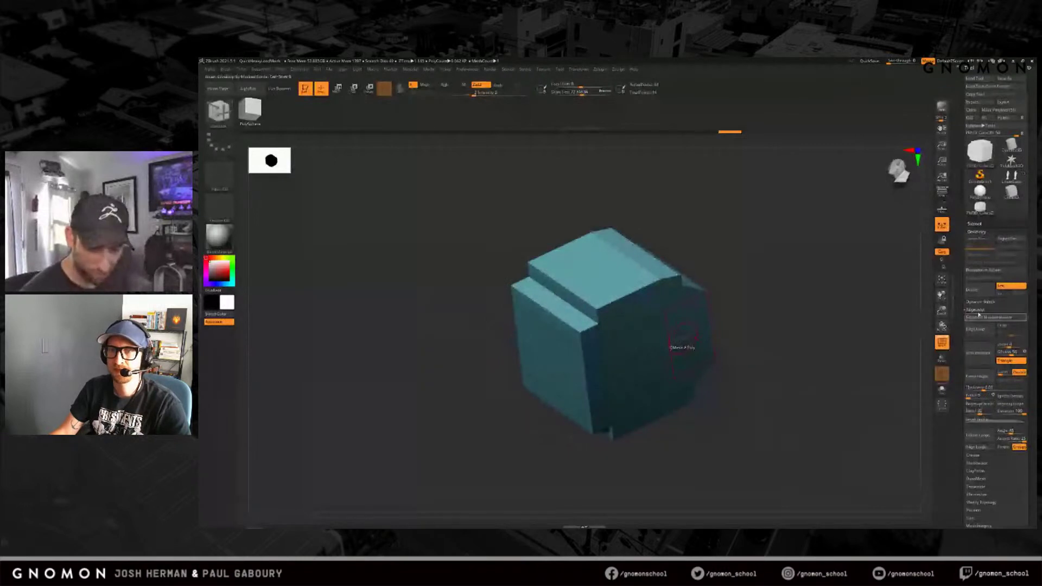
Step: Crease the block's edges, turn on Dynamic Subdiv, and set the ZModeler edge action to Crease
left_click(976, 312)
left_click(976, 318)
left_click(979, 327)
mouse_move(746, 429)
left_mouse_down()
mouse_move(787, 399)
mouse_move(747, 421)
mouse_move(760, 420)
left_mouse_up()
key("d")
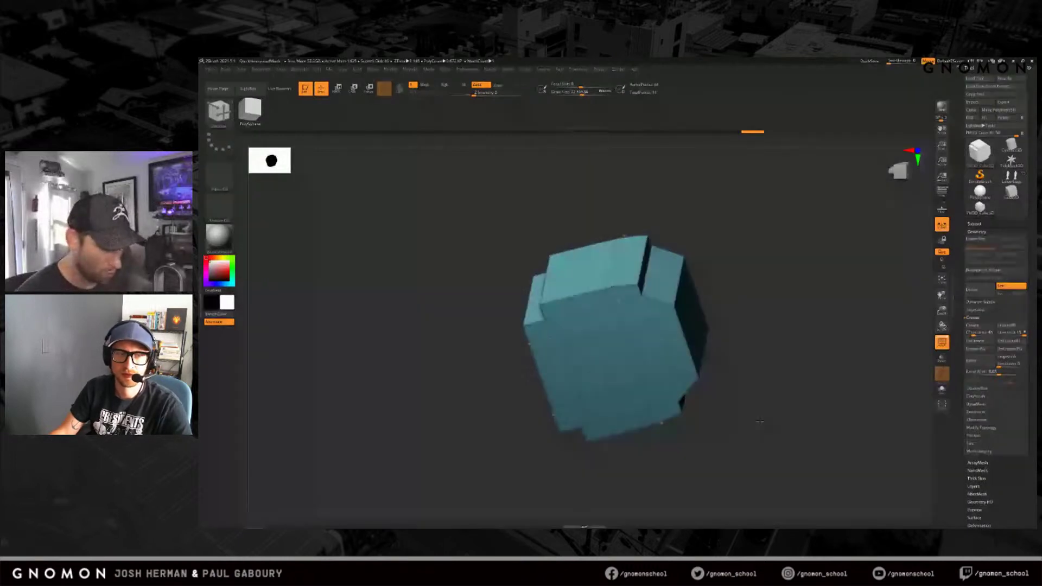
key("space")
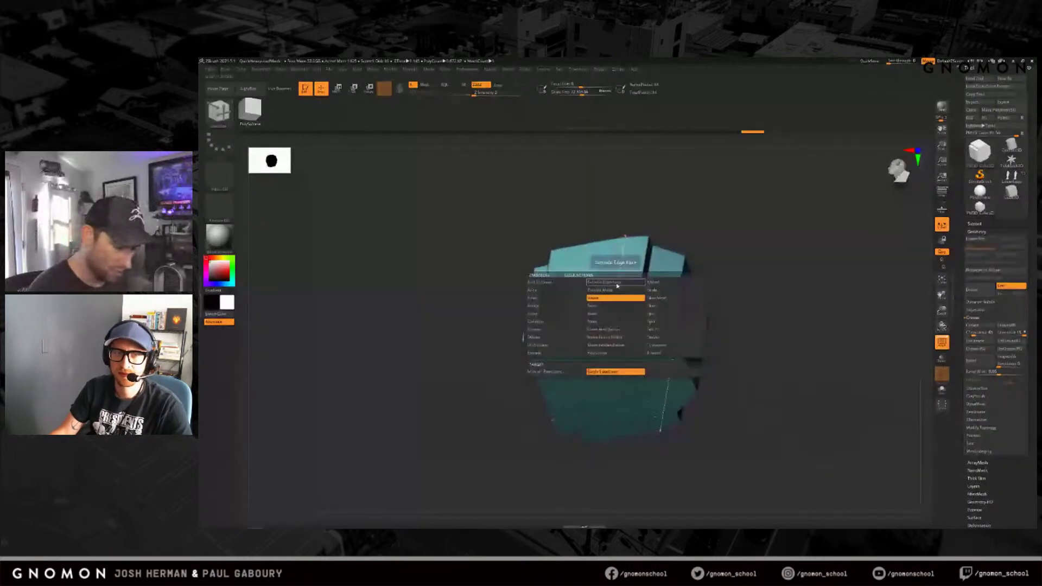
left_click(565, 330)
mouse_move(733, 325)
left_mouse_down()
mouse_move(755, 384)
mouse_move(698, 395)
mouse_move(748, 418)
mouse_move(700, 421)
mouse_move(862, 376)
left_mouse_up()
Step: Adjust Dynamic Subdiv's smooth subdivision and set the crease level to 2 to round the creased edges slightly
key("shift+f")
left_click_drag(1011, 332, 1001, 333)
left_click(983, 302, "shift")
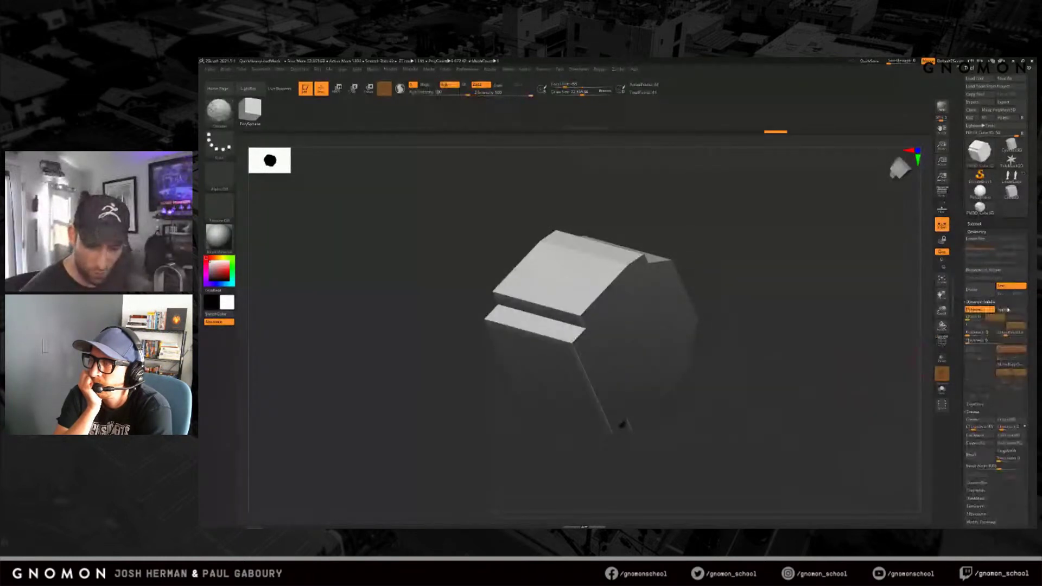
left_click(1013, 333)
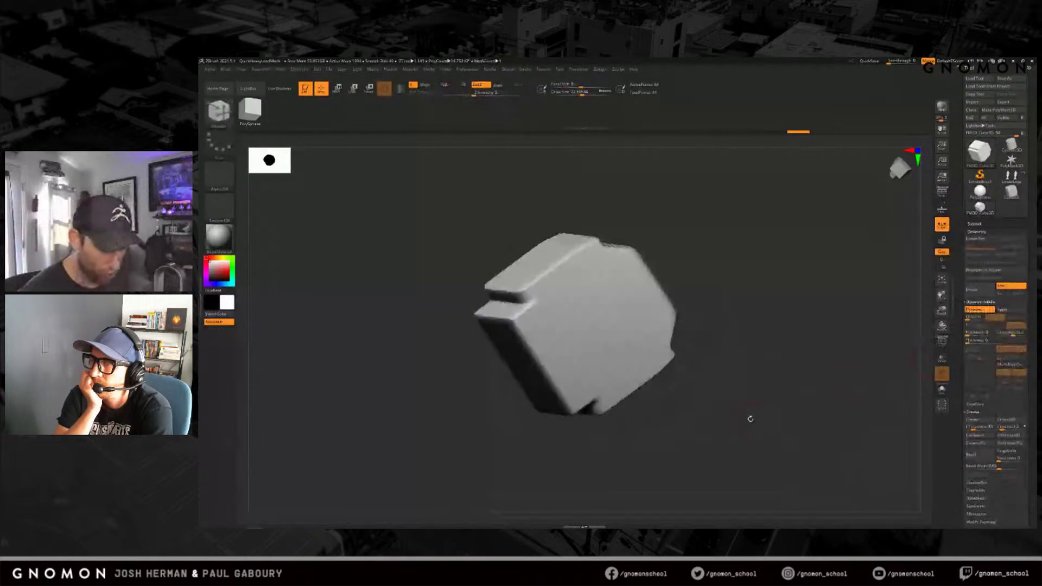
mouse_move(749, 418)
left_mouse_down()
mouse_move(732, 454)
mouse_move(738, 414)
left_mouse_up()
key("shift+f")
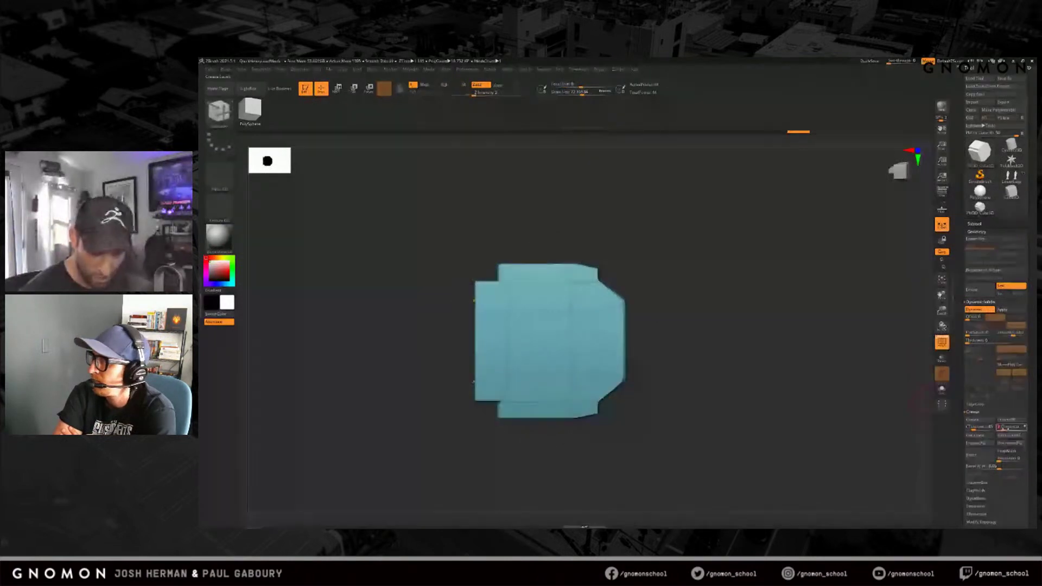
key("Return")
key("shift+f")
mouse_move(719, 434)
left_mouse_down("alt")
mouse_move(716, 408)
mouse_move(730, 428)
left_mouse_up("alt")
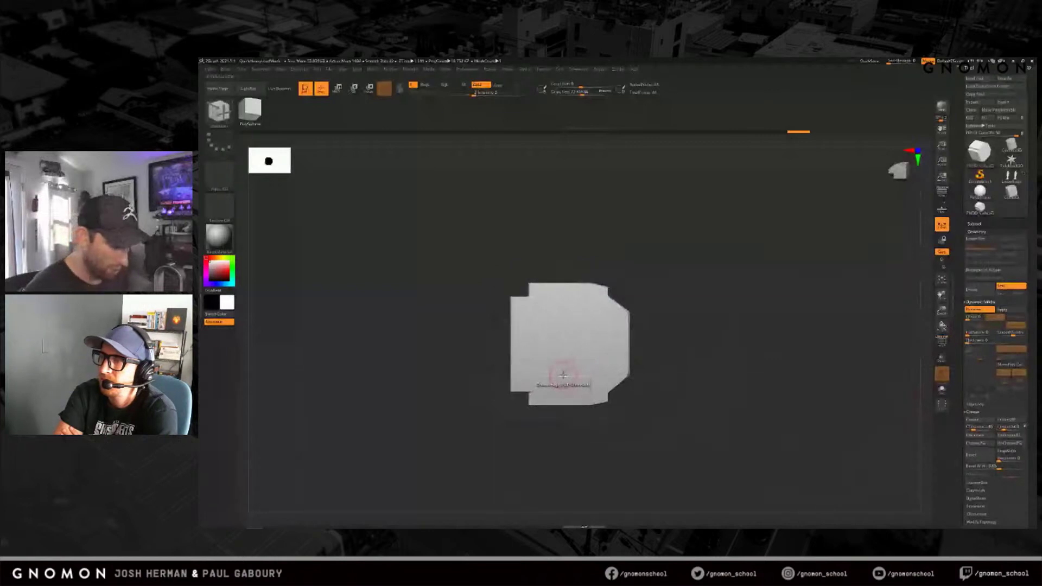
Step: Turn off Dynamic Subdiv and insert multiple edge loops that divide the block into three equal bands across its length
key("space")
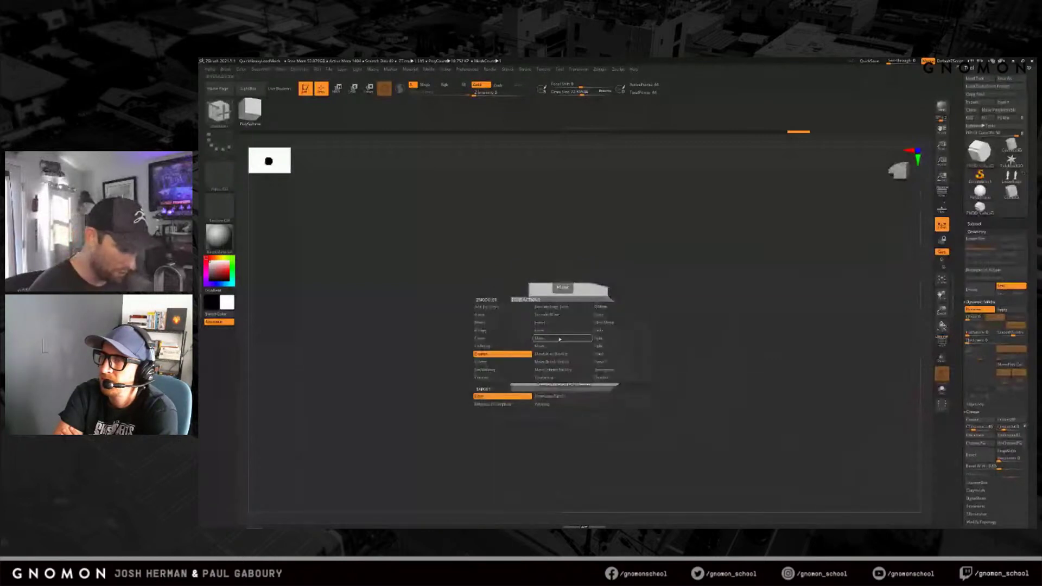
left_click(560, 338)
mouse_move(546, 376)
left_mouse_down()
mouse_move(656, 398)
mouse_move(699, 391)
mouse_move(688, 392)
mouse_move(720, 419)
mouse_move(674, 387)
left_mouse_up()
key("shift+f")
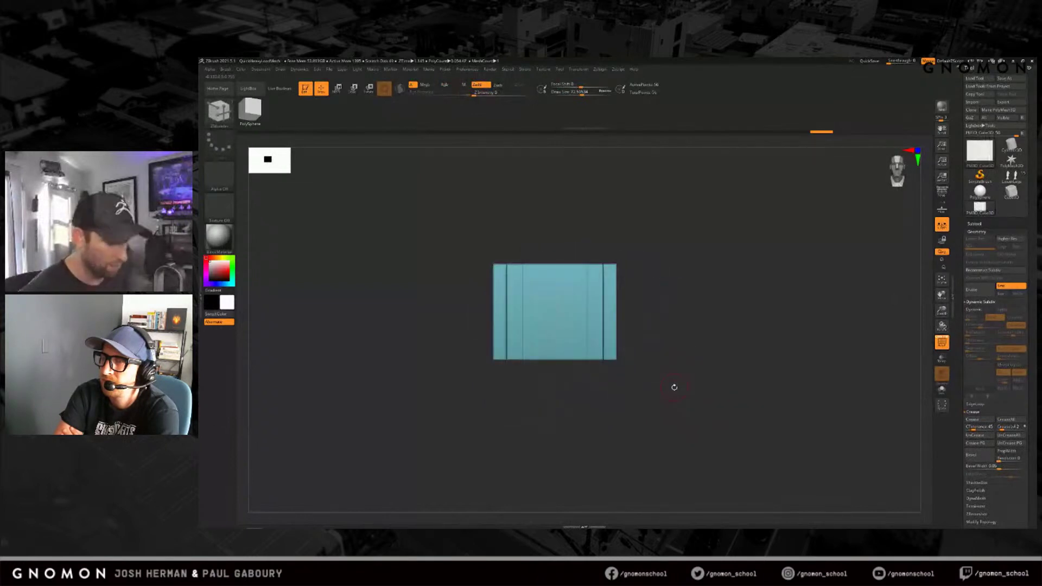
left_click_drag(718, 361, 706, 310)
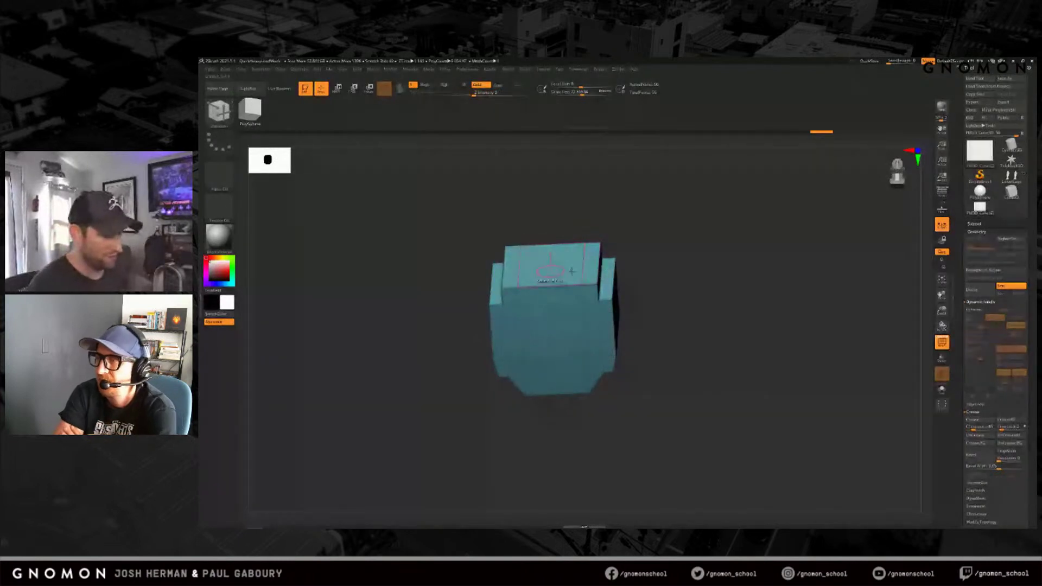
key("ctrl+d")
left_click_drag(685, 309, 651, 325, "shift")
key("space")
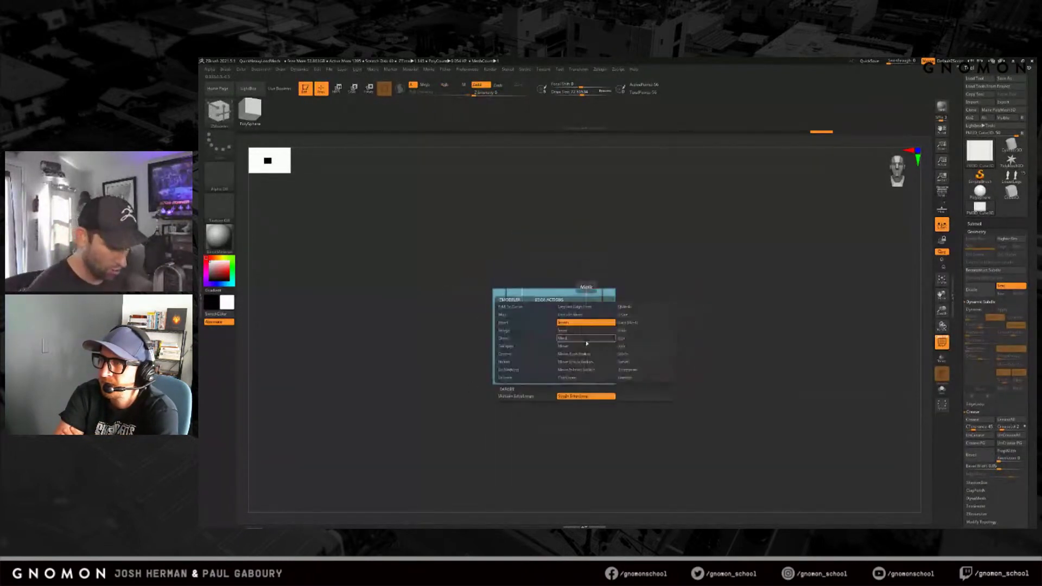
left_click(544, 397)
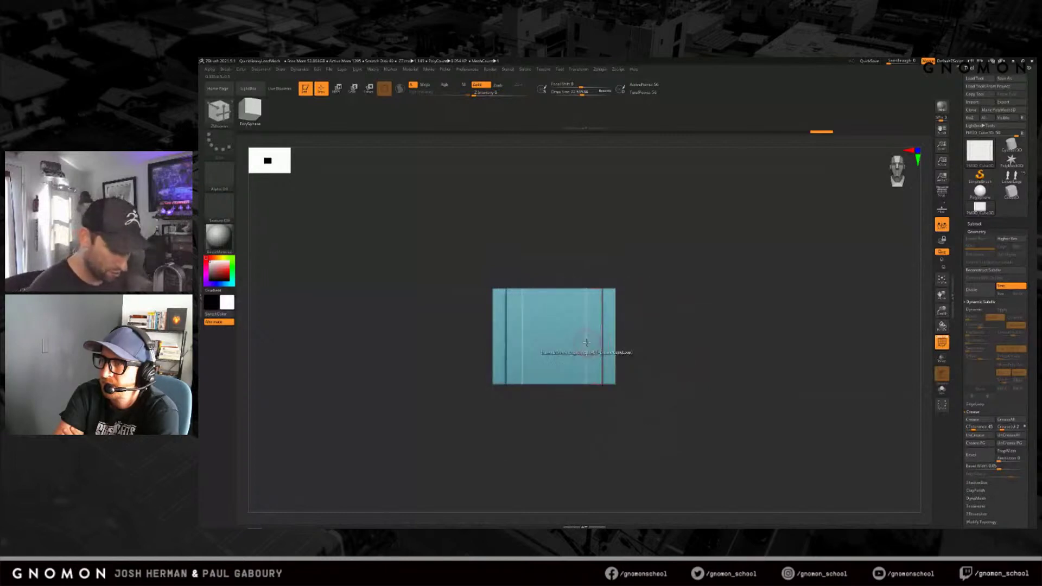
left_click(587, 339)
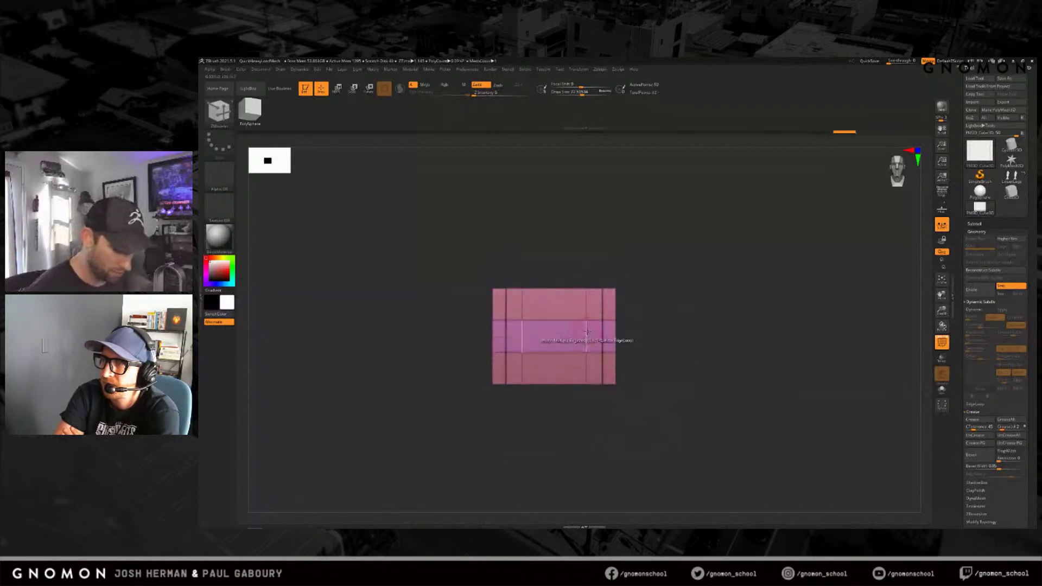
Step: Assign a separate polygroup to each of the block's three bands
left_click_drag(677, 421, 700, 374)
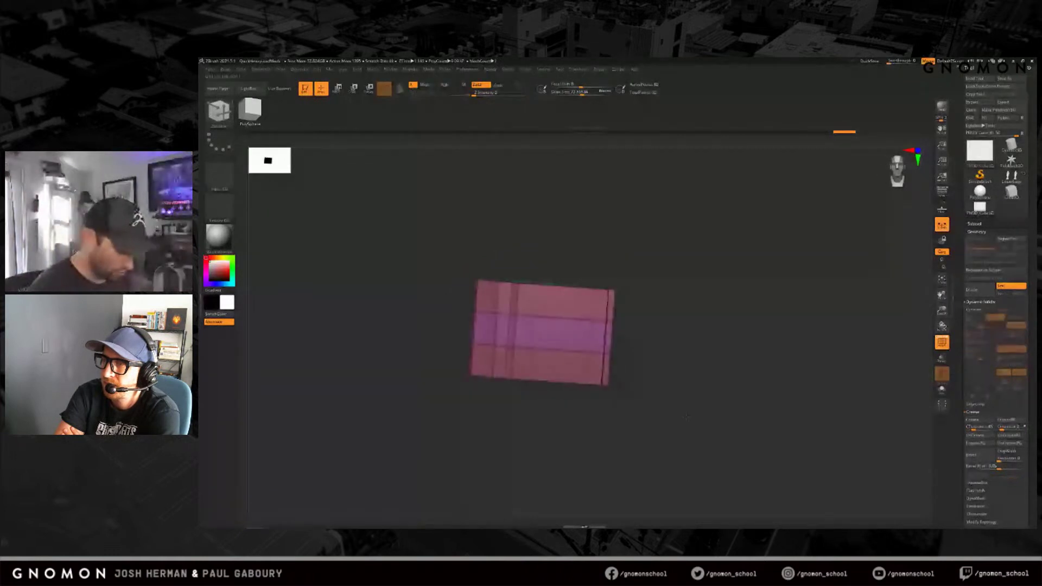
key("space")
left_click(505, 357)
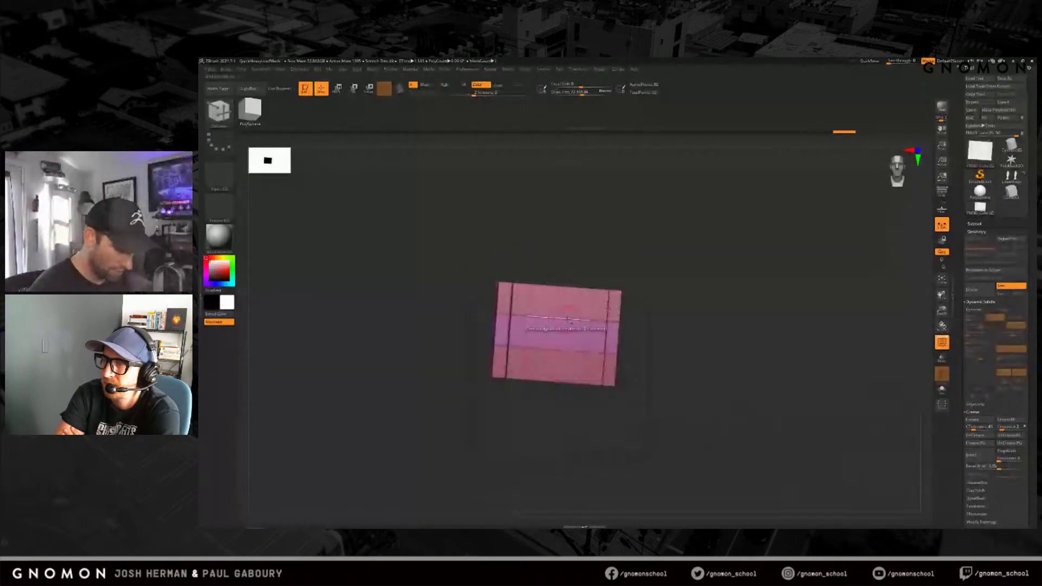
mouse_move(679, 369)
left_mouse_down()
mouse_move(687, 389)
mouse_move(686, 337)
mouse_move(706, 371)
mouse_move(665, 425)
mouse_move(703, 385)
mouse_move(691, 427)
mouse_move(693, 385)
left_mouse_up()
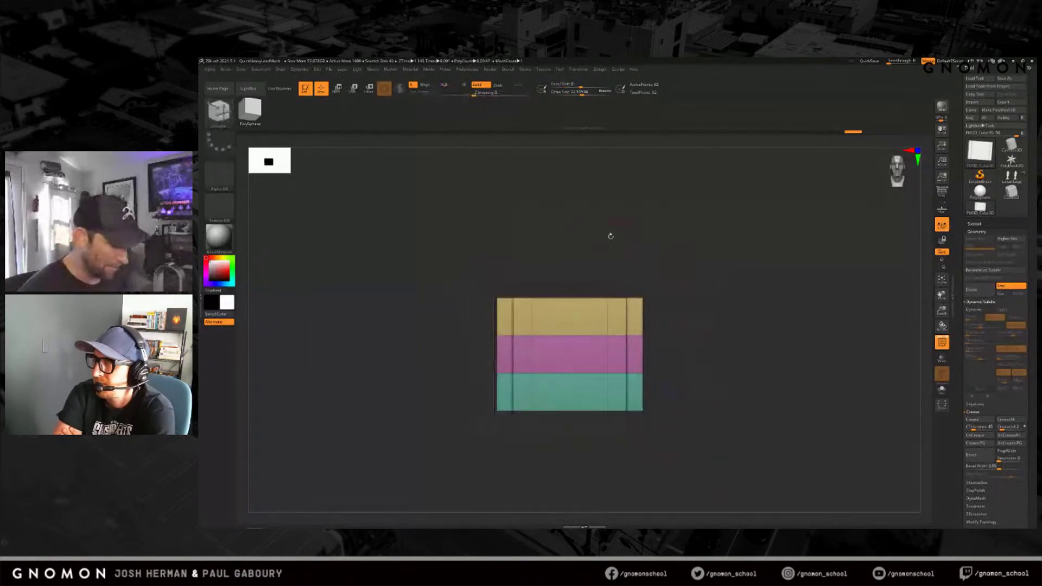
Step: Create a new InsertMesh brush from the three-band block
key("b")
left_click(453, 445)
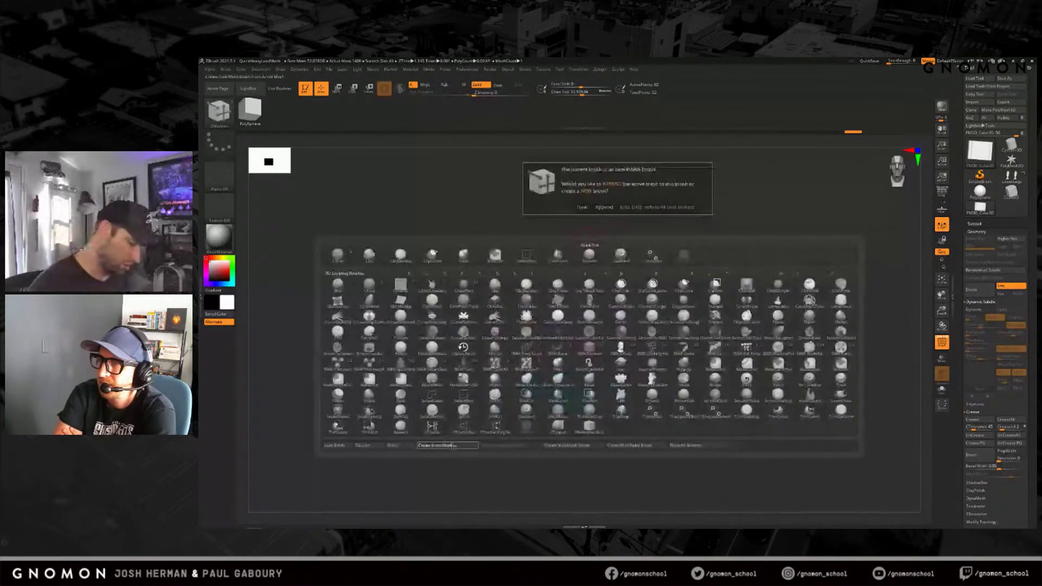
left_click(582, 208)
mouse_move(675, 453)
left_mouse_down()
mouse_move(642, 430)
mouse_move(671, 437)
left_mouse_up()
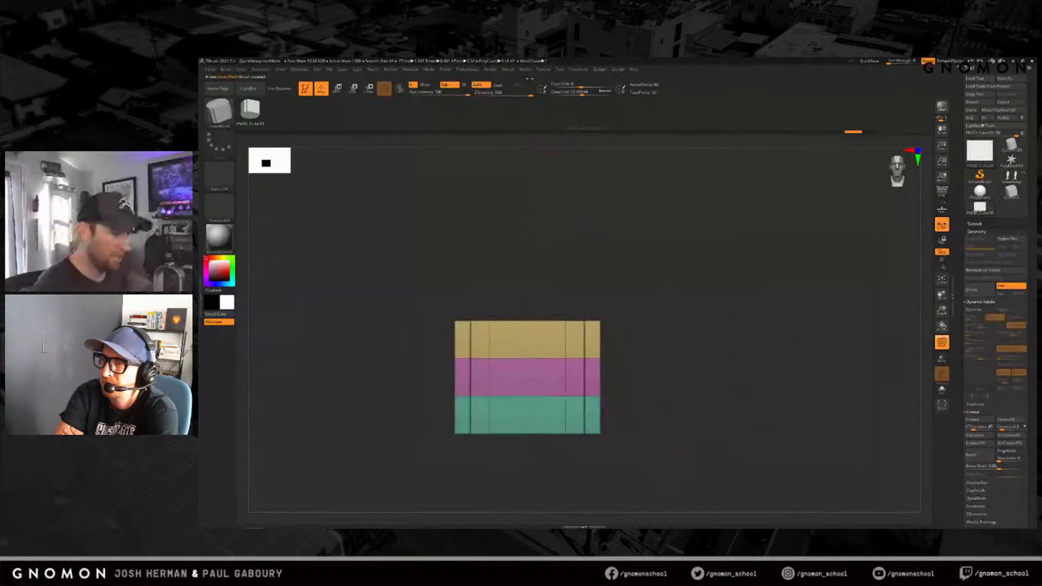
Step: Turn on Curve Mode for the new brush and draw an arched strip of block segments above the block
left_click(525, 69)
left_click(544, 209)
left_click(540, 217)
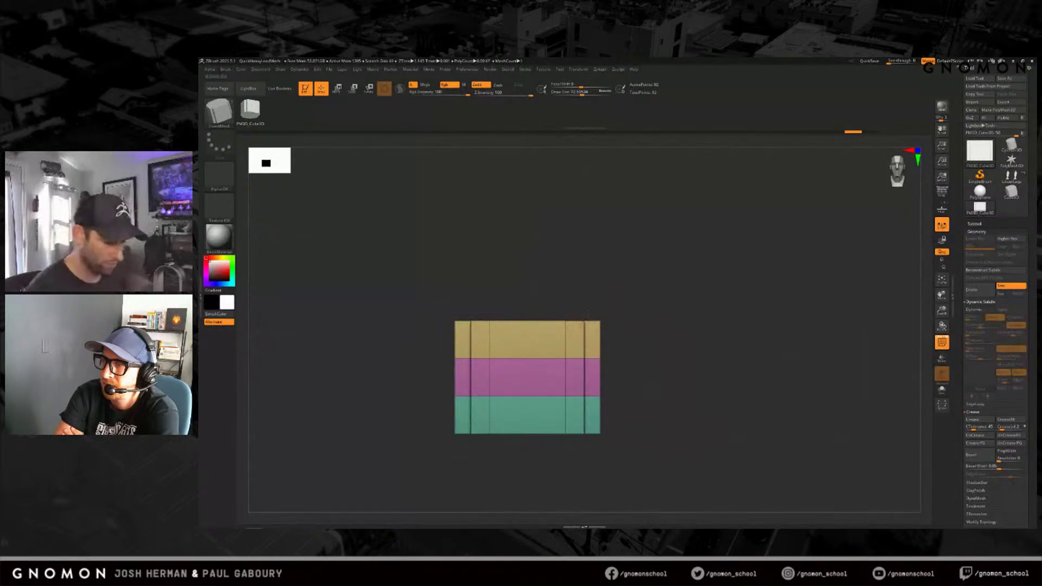
mouse_move(859, 194)
left_mouse_down()
mouse_move(860, 337)
mouse_move(656, 260)
mouse_move(389, 245)
mouse_move(361, 469)
mouse_move(798, 309)
mouse_move(729, 216)
mouse_move(465, 227)
mouse_move(380, 255)
left_mouse_up()
mouse_move(709, 373)
left_mouse_down()
mouse_move(714, 392)
mouse_move(719, 377)
left_mouse_up()
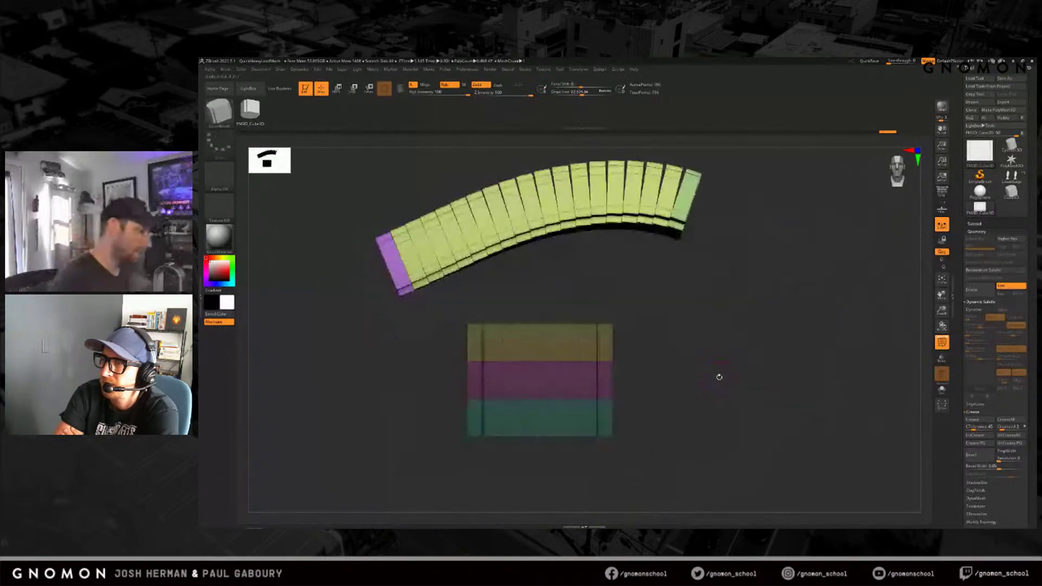
Step: Change the brush's modifiers so the curve segments join, and bend the strip into a C-shaped arc beside the block
left_click(225, 70)
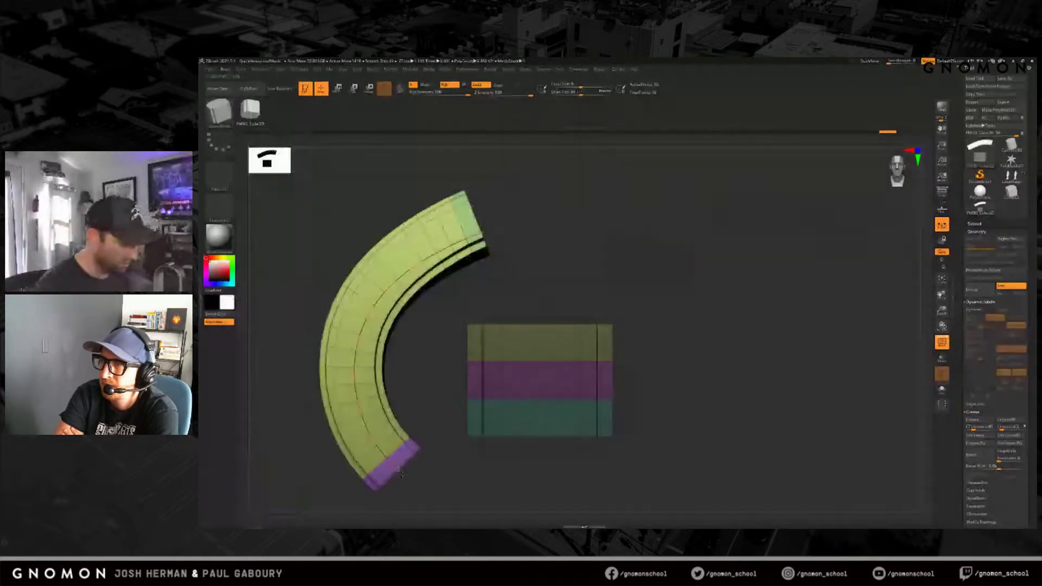
left_click_drag(400, 473, 454, 486)
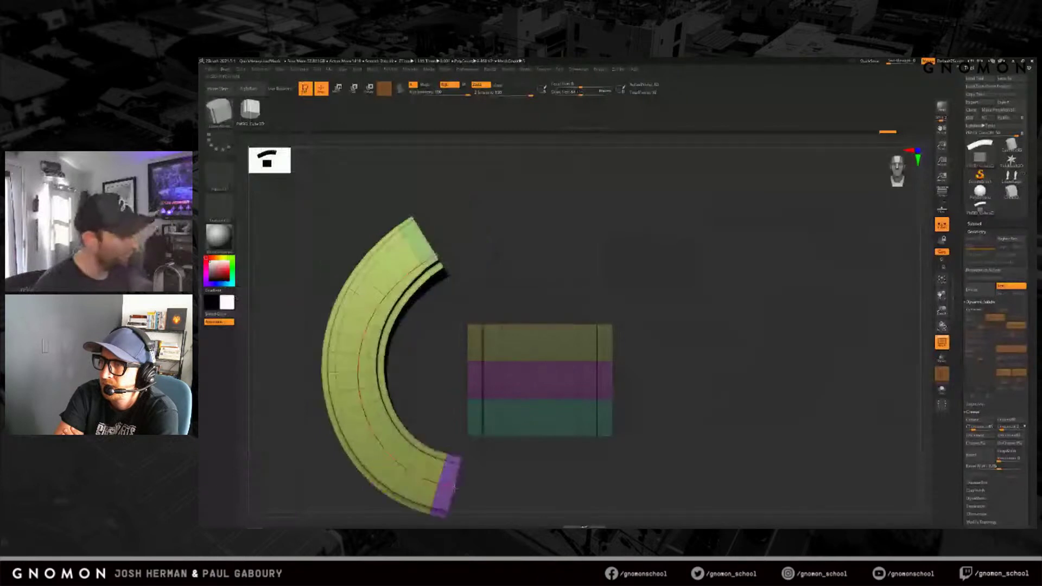
left_click_drag(653, 454, 772, 402)
Step: Switch to the PolySphere tool and append a cube mesh to its subtools
left_click(980, 193)
left_click(974, 224)
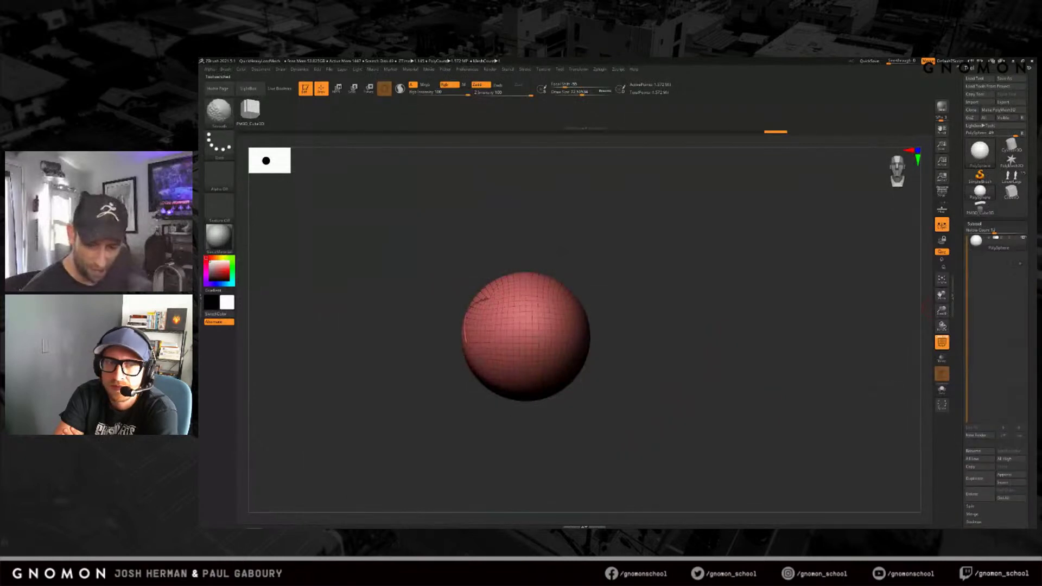
left_click_drag(1026, 468, 1026, 406)
left_click(1009, 413)
left_click(753, 404)
Step: Adjust the appended cube subtool inside the sphere with the gizmo and turn on Live Boolean
left_click(999, 197)
key("w")
left_click_drag(527, 338, 491, 348)
key("q")
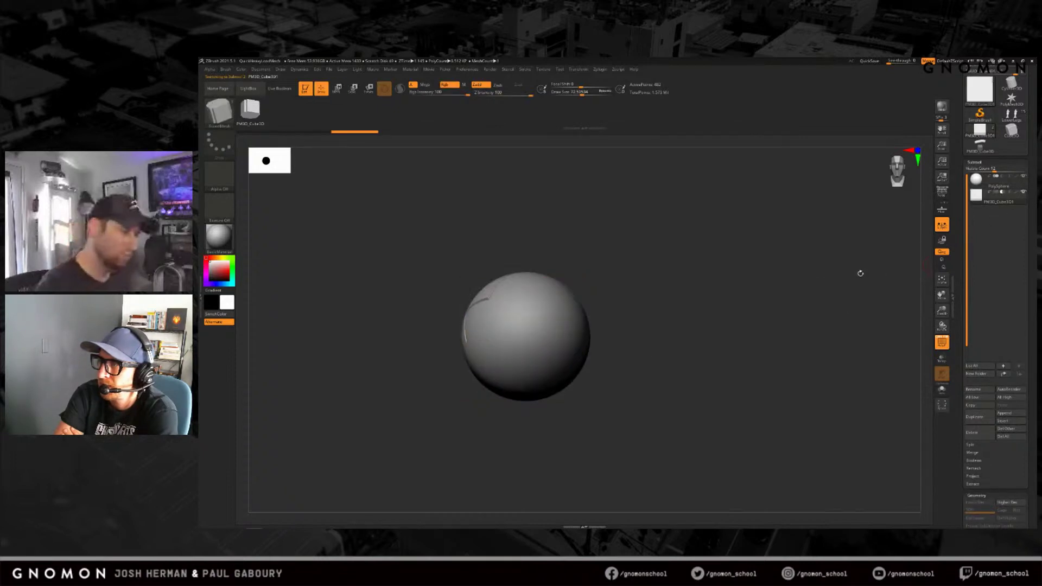
left_click(279, 89)
mouse_move(658, 396)
left_mouse_down()
mouse_move(653, 405)
mouse_move(681, 396)
left_mouse_up()
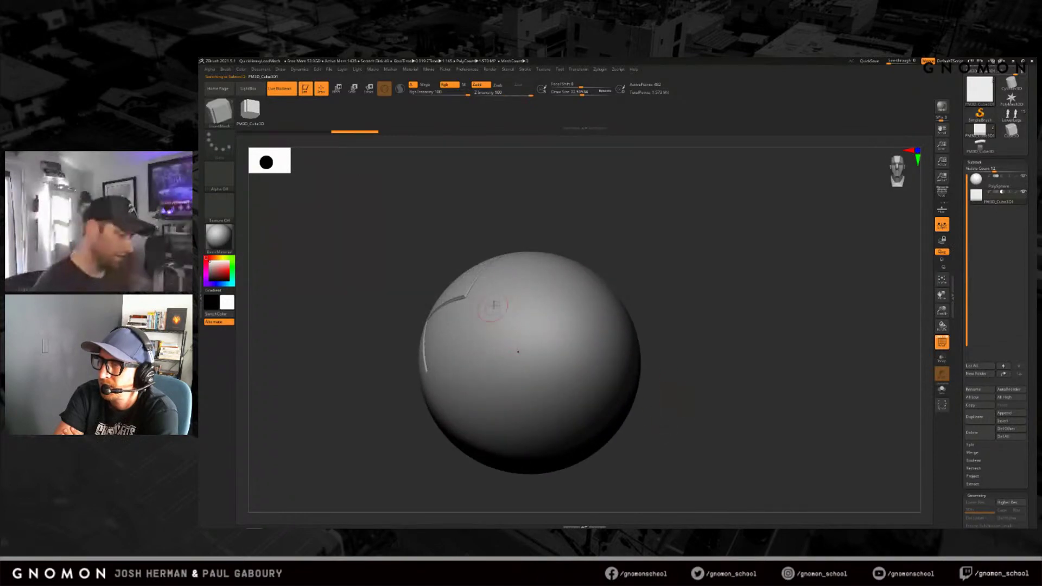
Step: Try drawing curve strips across the sphere at different brush sizes, undoing each attempt
left_click_drag(536, 286, 524, 373)
mouse_move(674, 430)
left_mouse_down()
mouse_move(731, 389)
mouse_move(708, 380)
mouse_move(743, 396)
left_mouse_up()
key("ctrl+z")
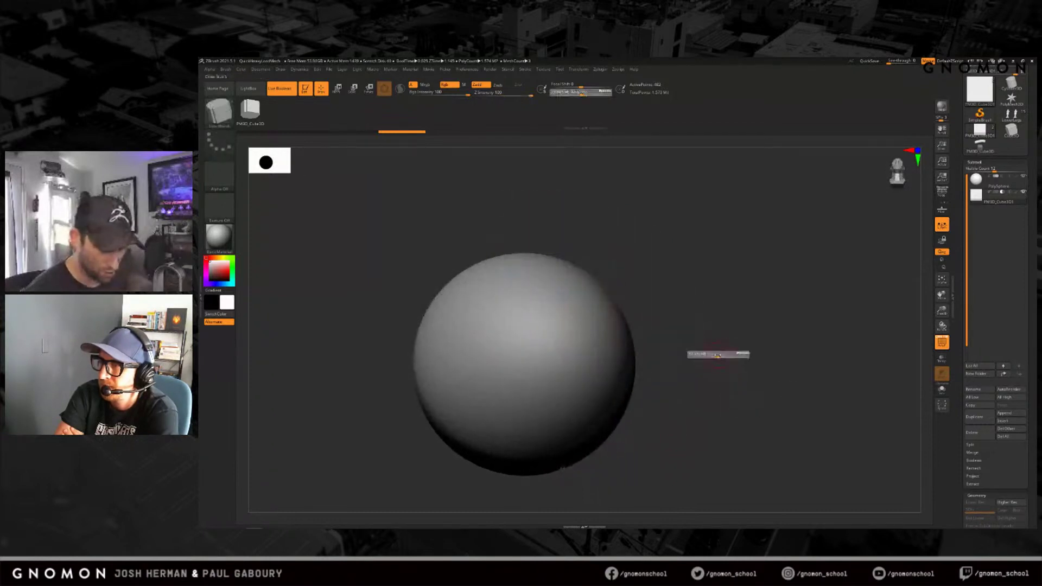
key("ctrl+shift+z")
left_click_drag(670, 396, 688, 365)
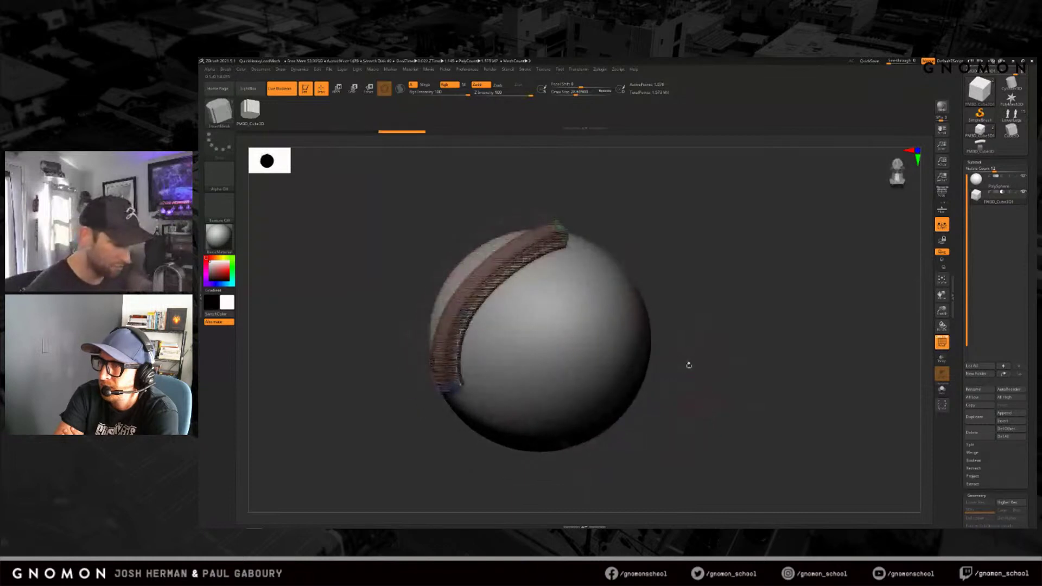
key("ctrl+z")
Step: Place a narrower curve strip diagonally across the sphere and check how it follows the surface
key("ctrl+shift+z")
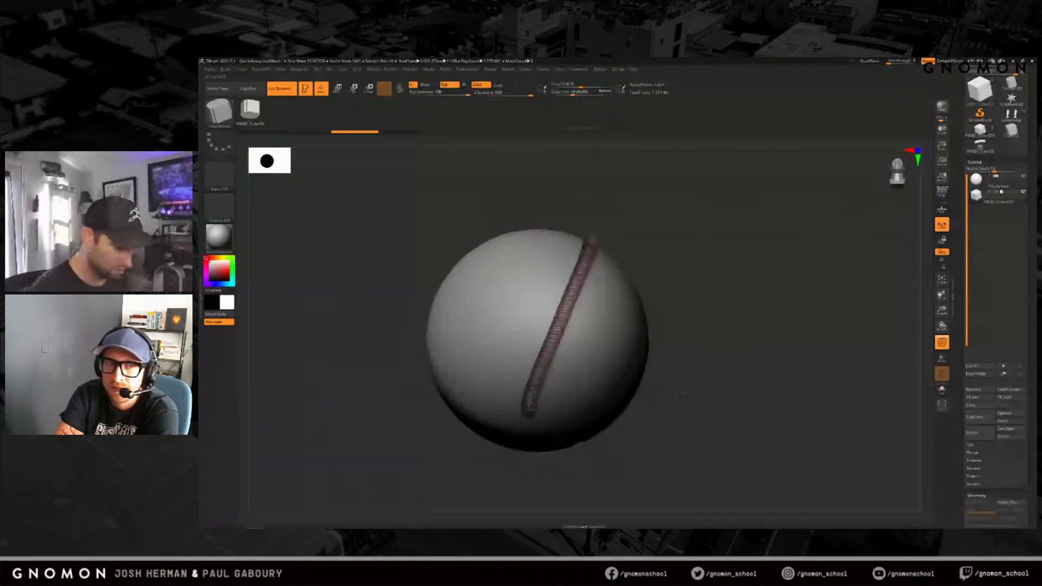
left_click_drag(695, 379, 620, 208)
key("shift")
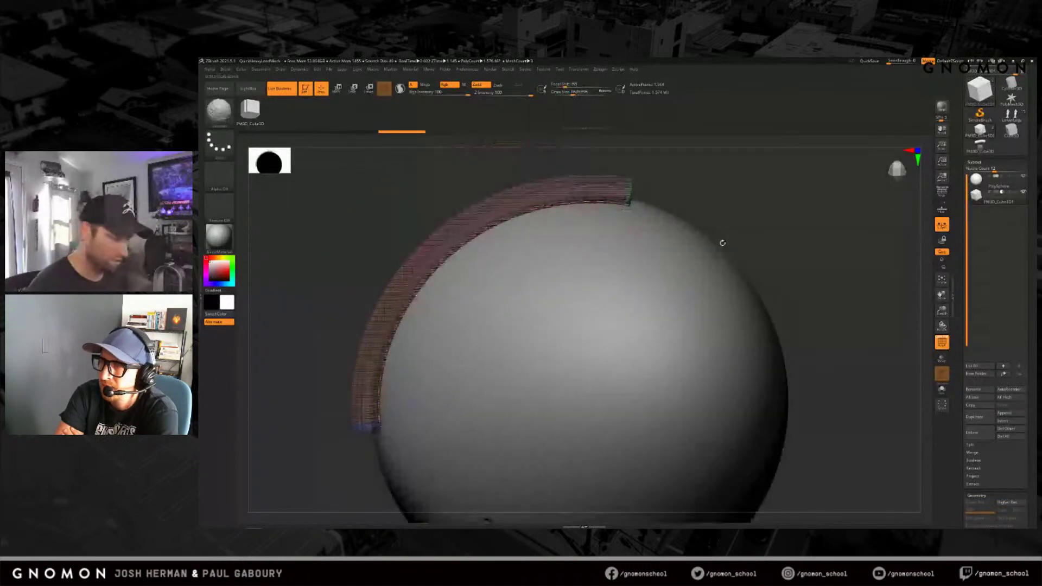
Step: Adjust the insert brush's imbed depth so that drawn strips sit halfway into the surface
left_click(226, 70)
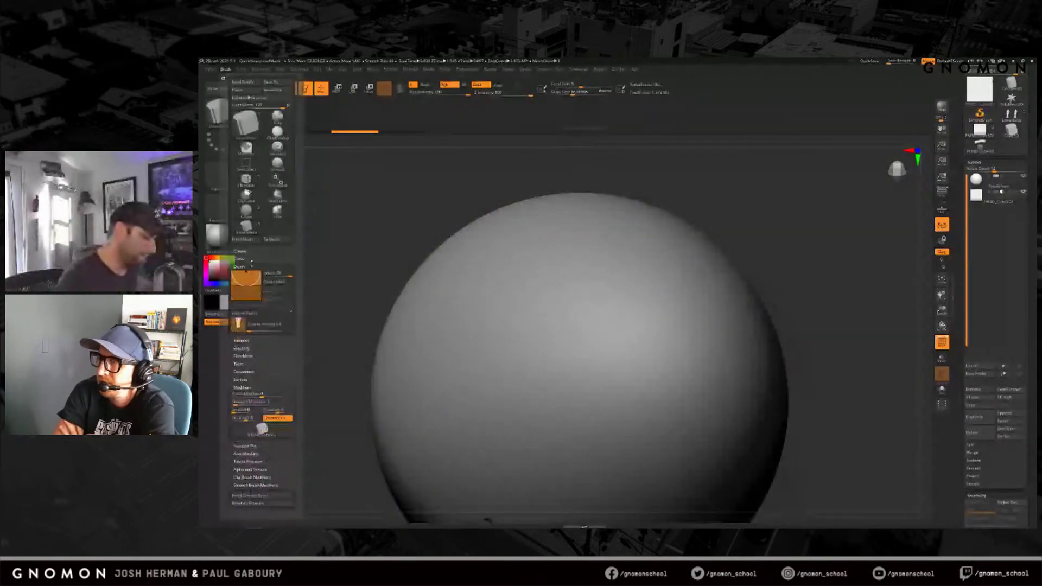
left_click(242, 388)
left_click_drag(285, 275, 279, 276)
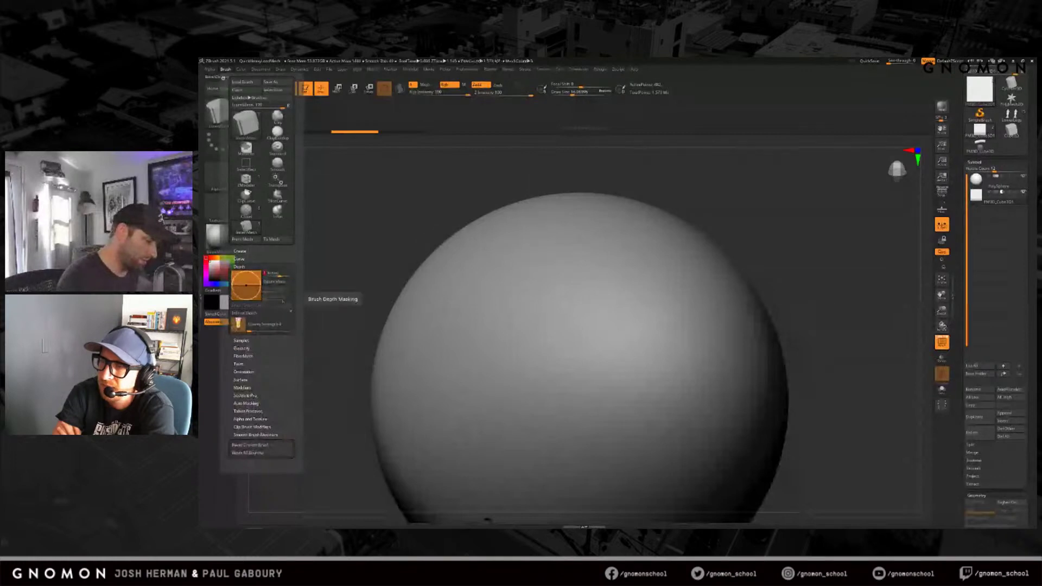
key("shift")
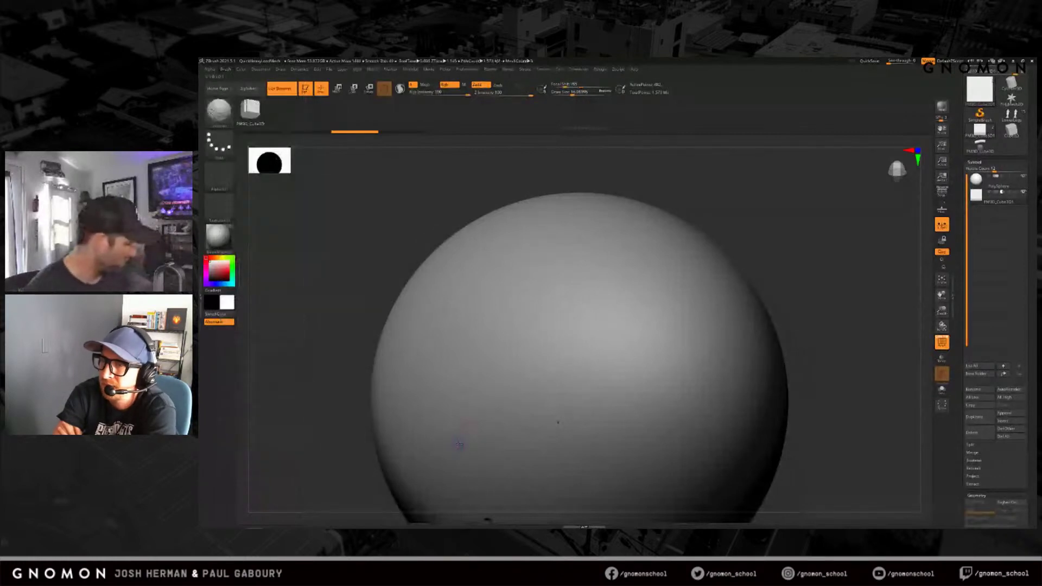
Step: Try drawing a curve strip diagonally across the sphere as a Live Boolean groove, and undo it
left_click_drag(448, 460, 449, 459)
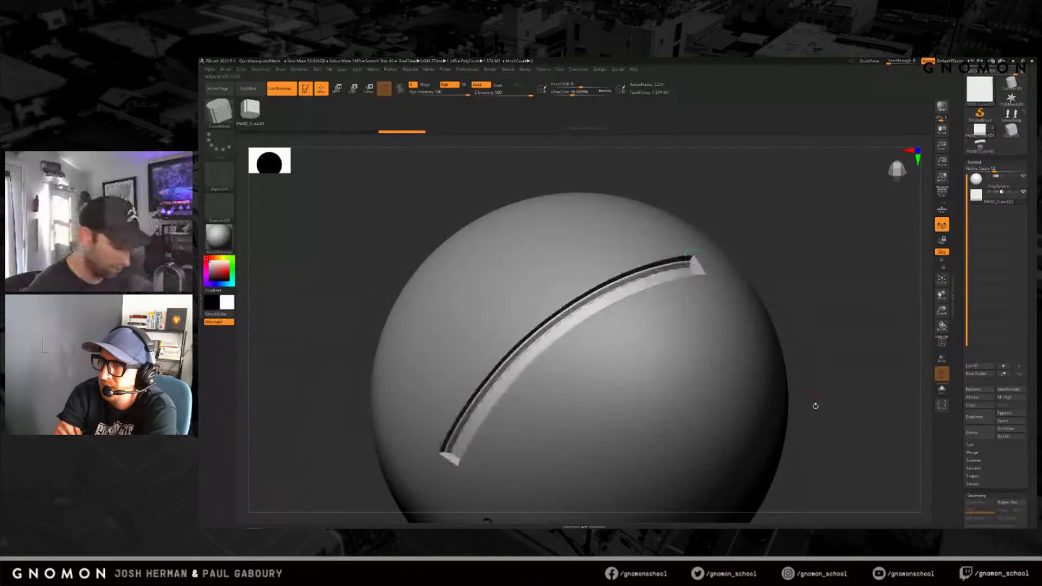
left_click_drag(814, 402, 821, 382)
right_click_drag(821, 382, 734, 414, "ctrl")
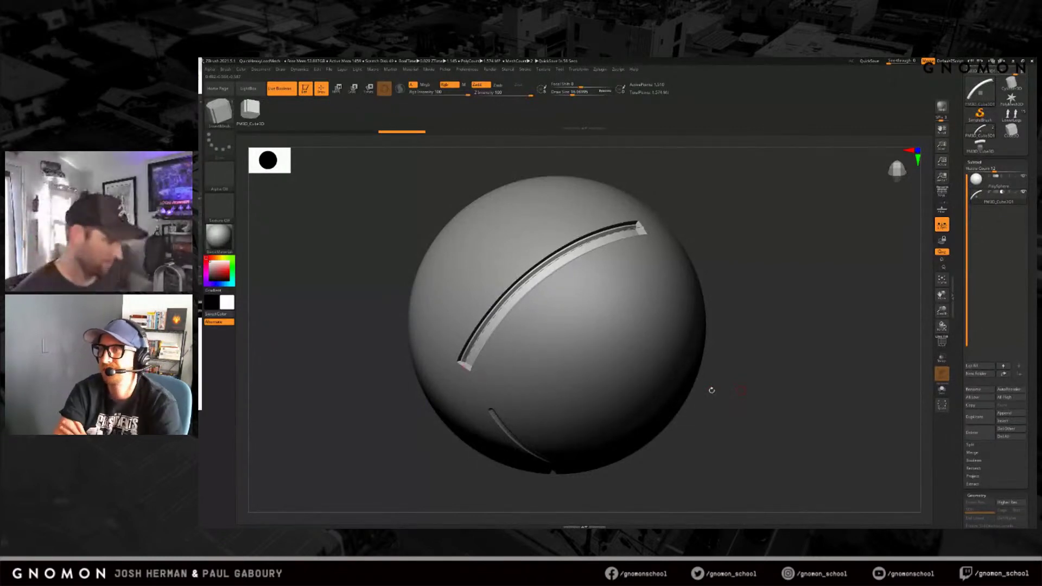
left_click_drag(657, 283, 677, 293)
key("ctrl+z")
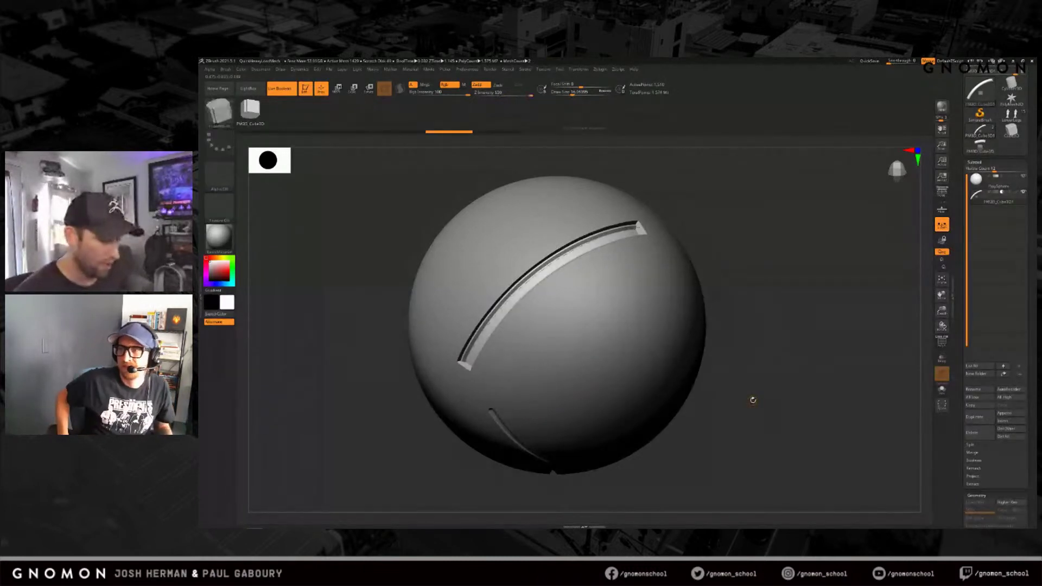
key("g")
left_click(625, 283)
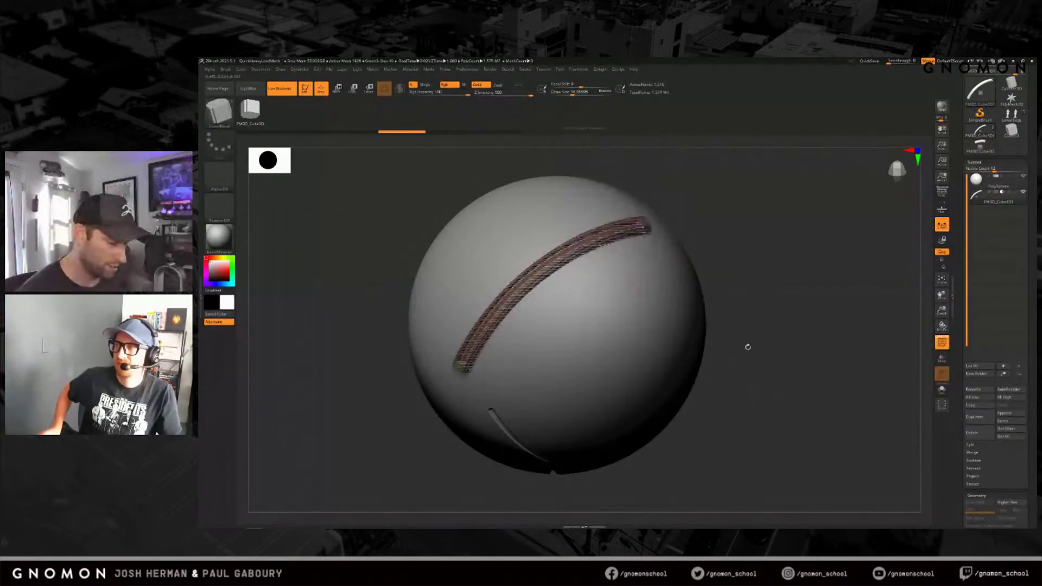
key("ctrl+z")
right_click_drag(763, 408, 750, 395, "ctrl")
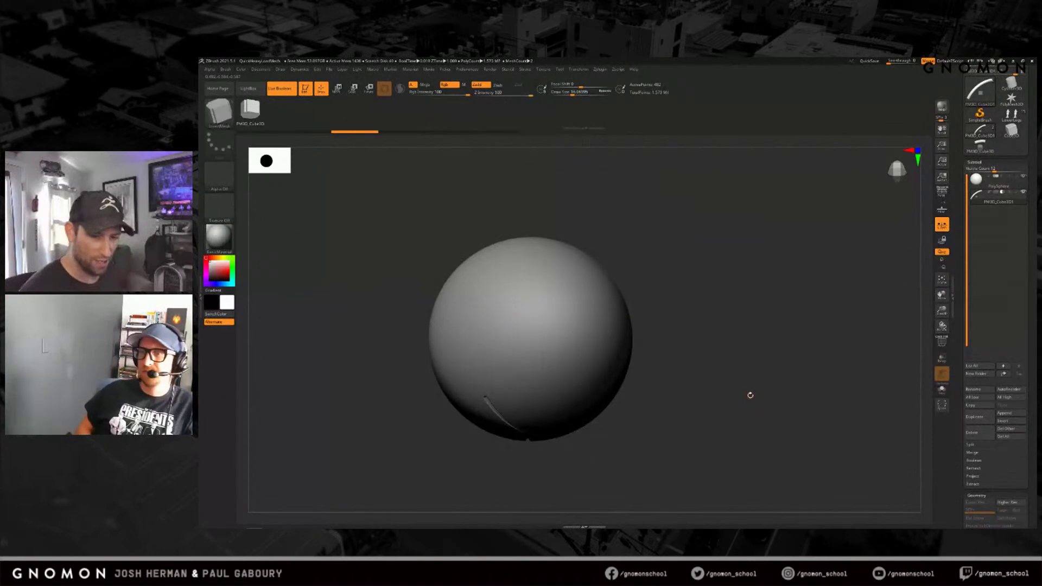
Step: Duplicate the PolySphere subtool and reduce the copy to a lower subdivision level, deleting its other levels
left_click(1000, 182)
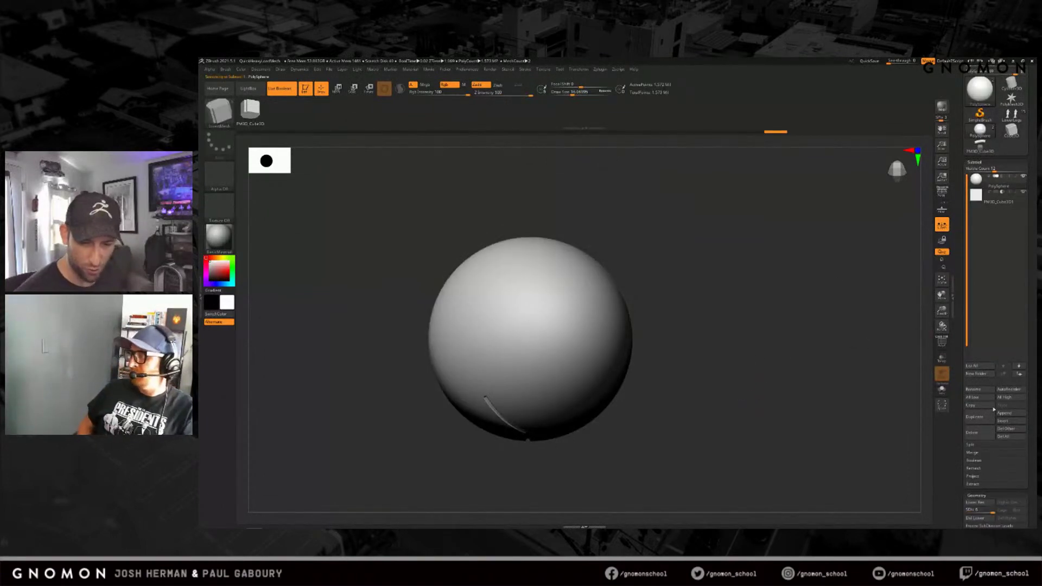
left_click(974, 416)
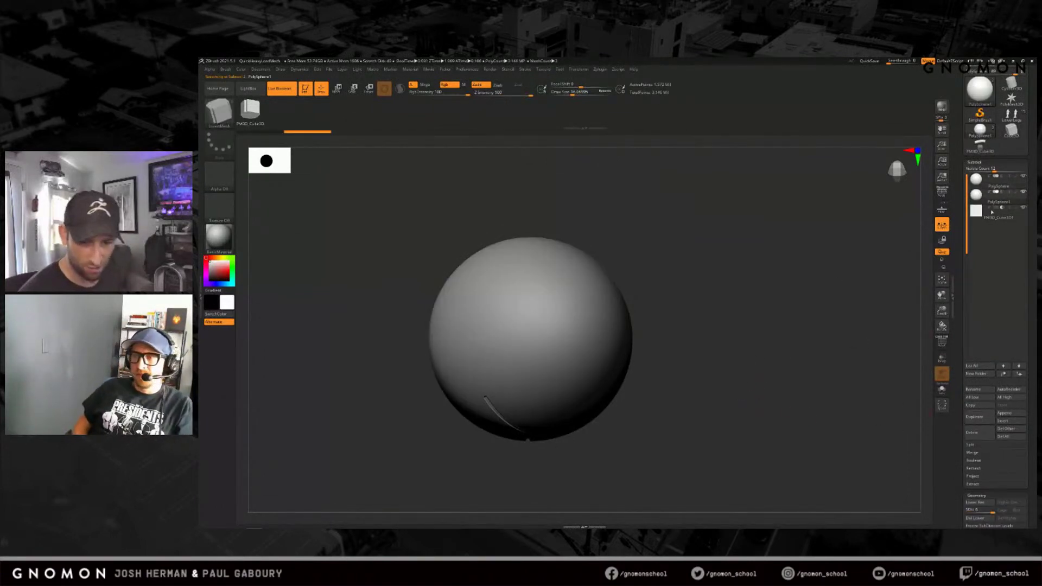
left_click(975, 162)
left_click(983, 195)
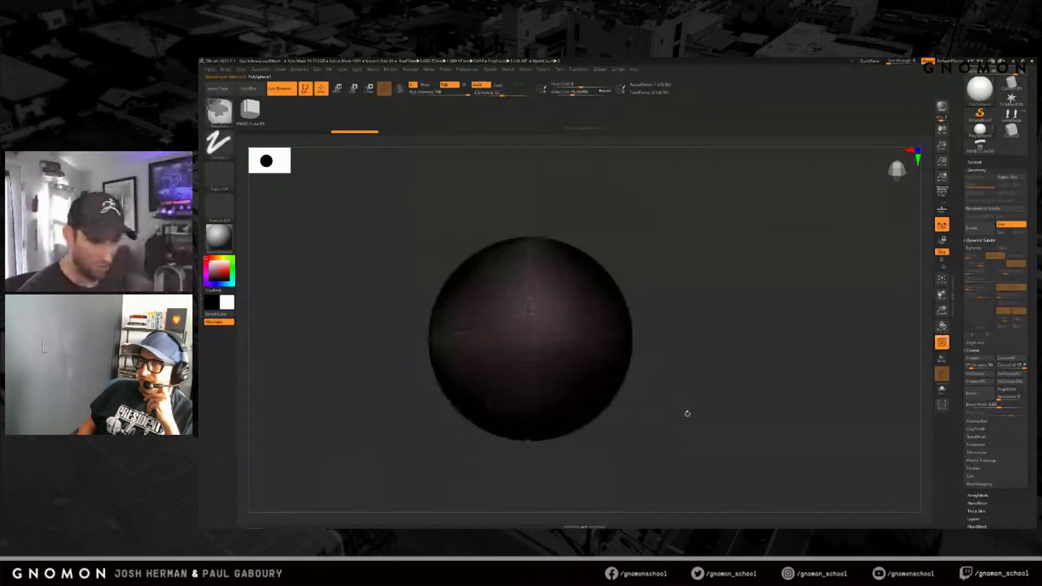
left_click(982, 185)
left_click(1008, 193)
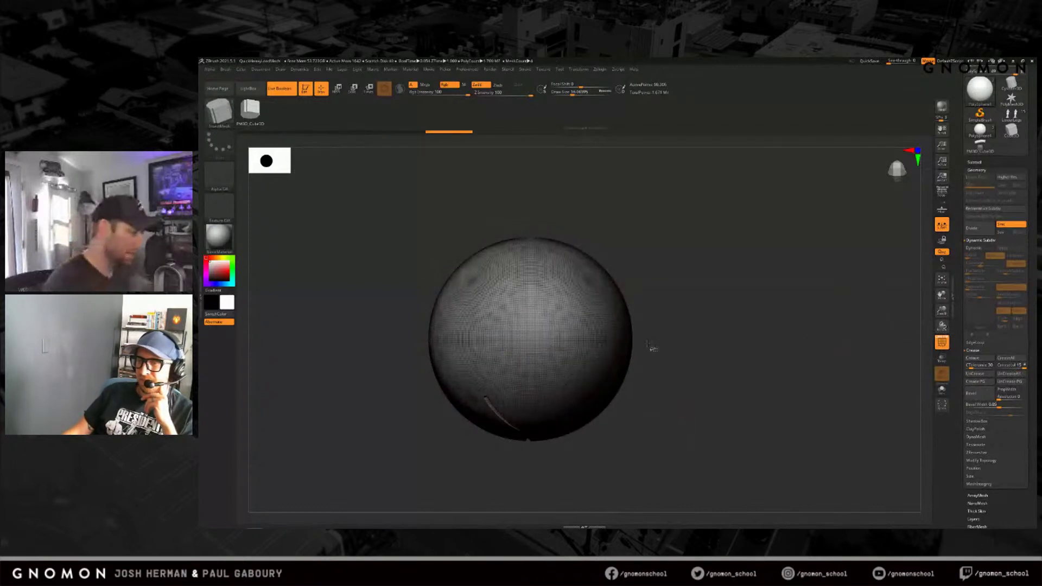
Step: Slice the duplicated sphere into polygroups with two descending diagonal cuts and one rising diagonal cut crossing them
key("ctrl+shift")
mouse_move(382, 260)
left_mouse_down("ctrl+shift")
mouse_move(581, 383)
mouse_move(714, 488)
left_mouse_up("ctrl+shift")
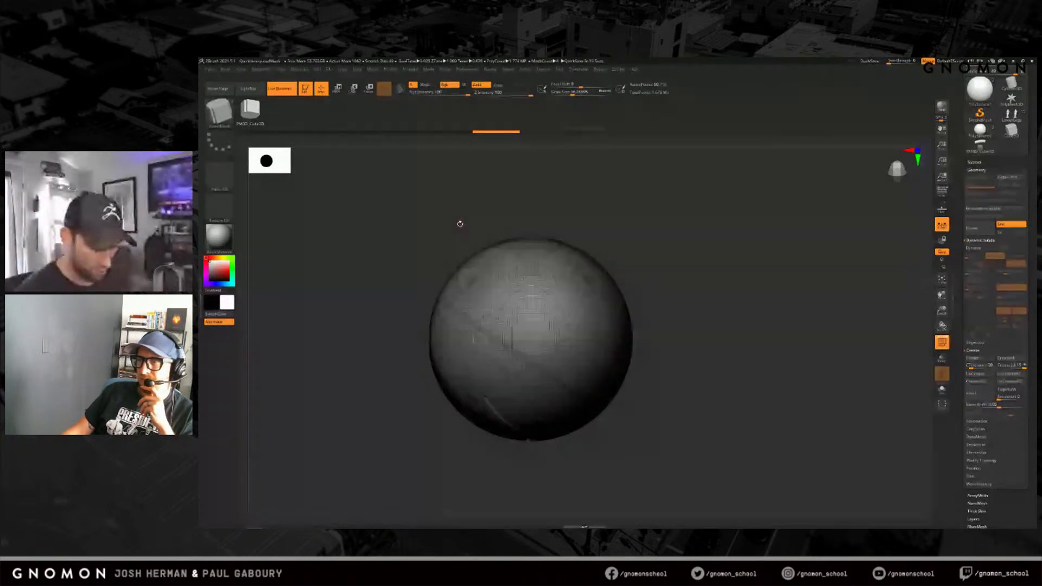
key("ctrl+z")
left_click_drag(383, 251, 678, 456, "ctrl+shift")
key("shift+f")
left_click_drag(475, 232, 638, 392, "ctrl+shift")
left_click_drag(732, 274, 295, 446, "ctrl+shift")
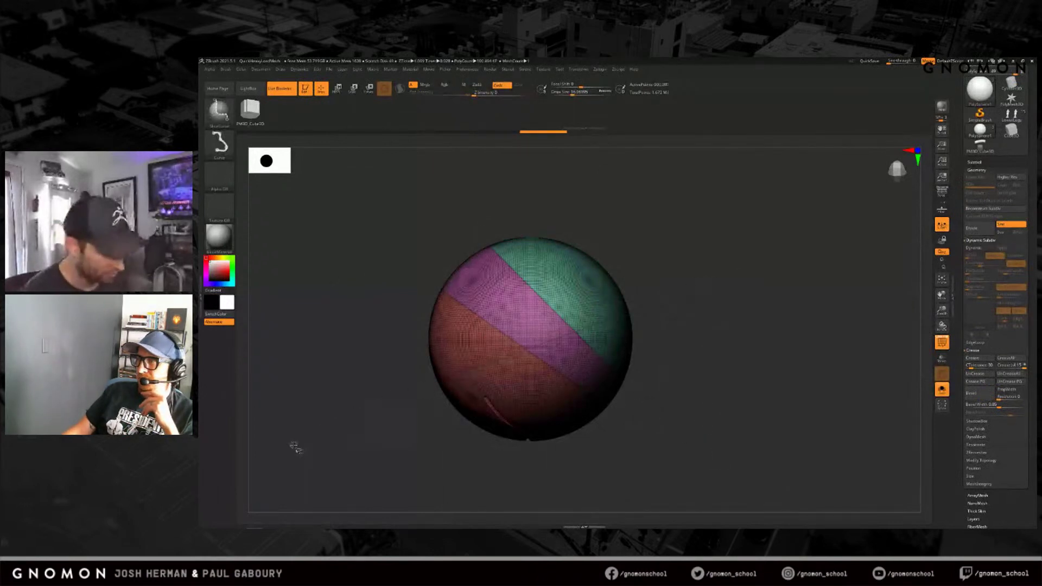
left_click_drag(681, 406, 680, 408)
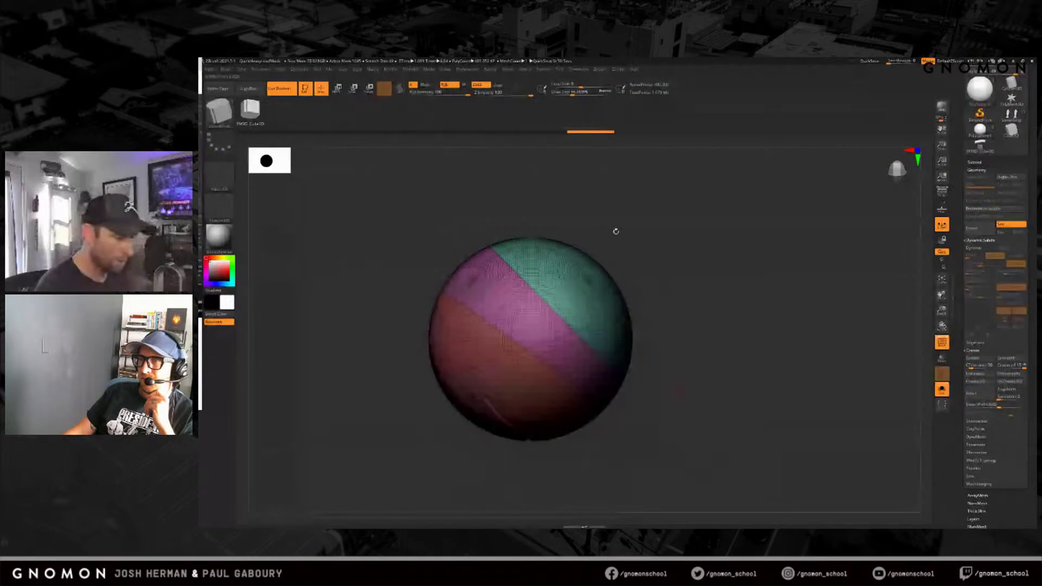
Step: Frame only the duplicate's polygroup borders with curves and insert the strip mesh along them
left_click(525, 69)
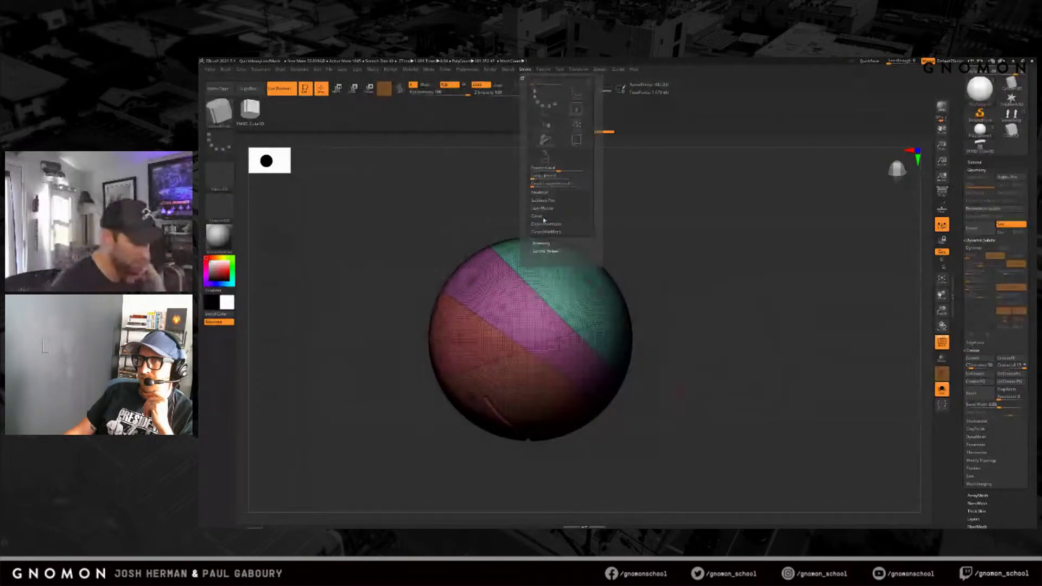
left_click(545, 223)
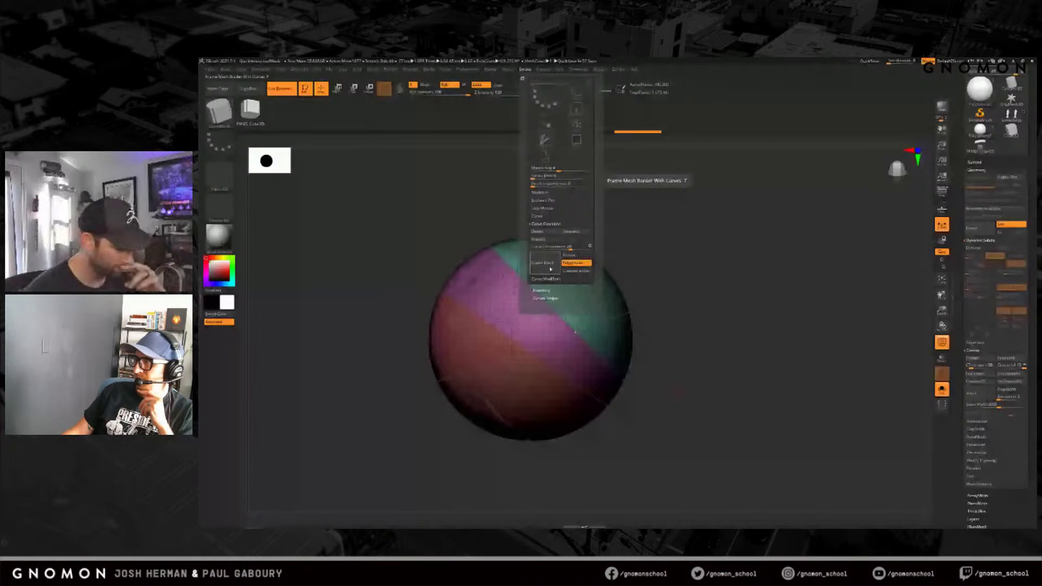
left_click(550, 269)
mouse_move(694, 347)
left_mouse_down()
mouse_move(715, 396)
mouse_move(725, 388)
left_mouse_up()
key("b")
key("s")
key("t")
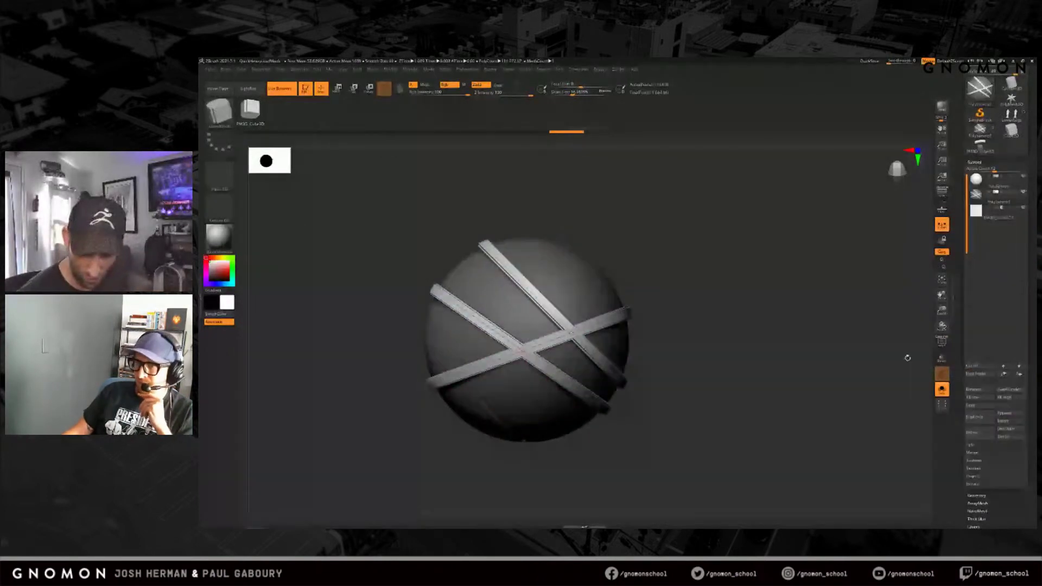
Step: Split the masked points of the duplicate to separate the strips into their own subtool, and clear the leftover curves
left_click(970, 444)
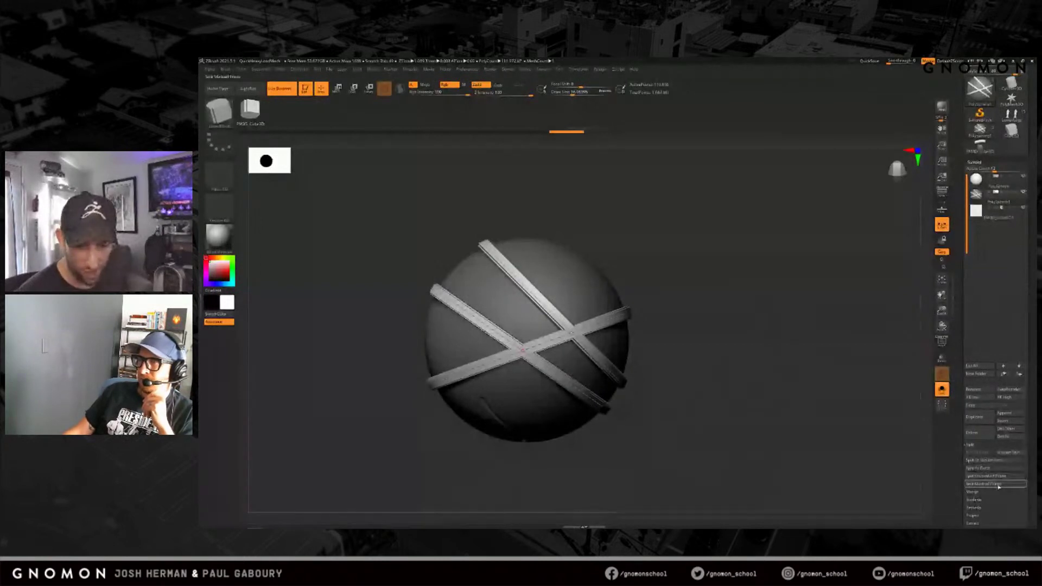
left_click(998, 487)
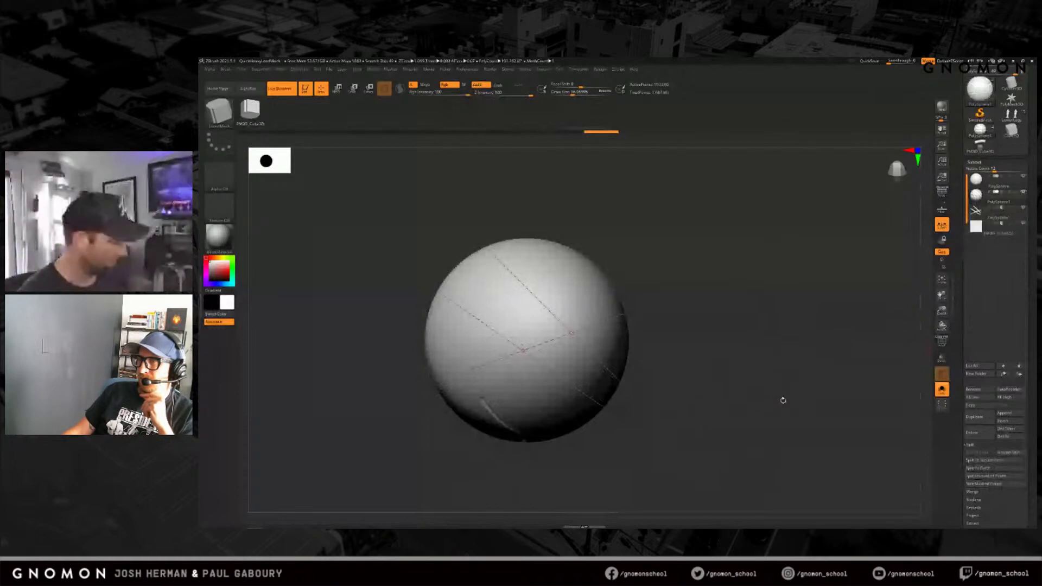
left_click_drag(782, 397, 790, 414)
left_click(678, 388)
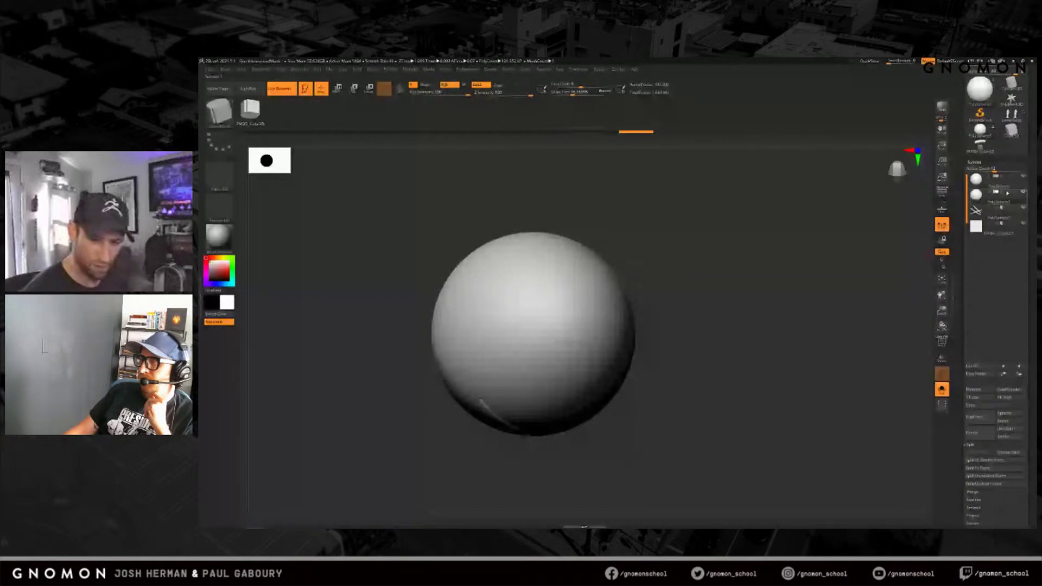
mouse_move(751, 420)
left_mouse_down()
mouse_move(740, 418)
mouse_move(753, 418)
mouse_move(755, 404)
mouse_move(735, 423)
mouse_move(727, 416)
mouse_move(740, 400)
mouse_move(747, 432)
left_mouse_up()
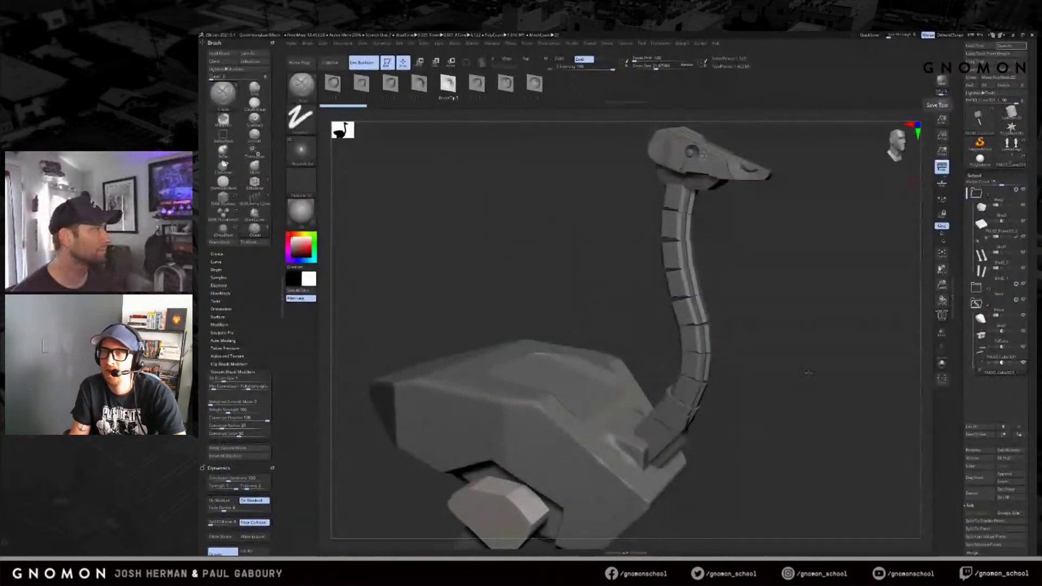
Step: Examine the hard-surface ostrich model's head, neck, body and legs from side and three-quarter views
left_click_drag(808, 326, 863, 364, "alt")
left_click_drag(942, 285, 942, 248)
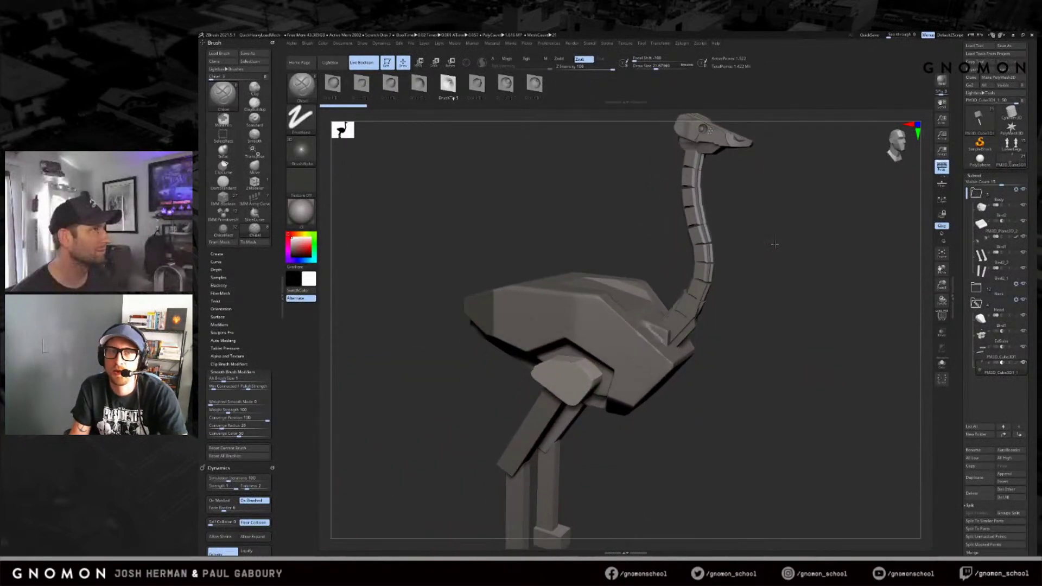
left_click_drag(774, 245, 772, 254)
left_click_drag(942, 269, 942, 285)
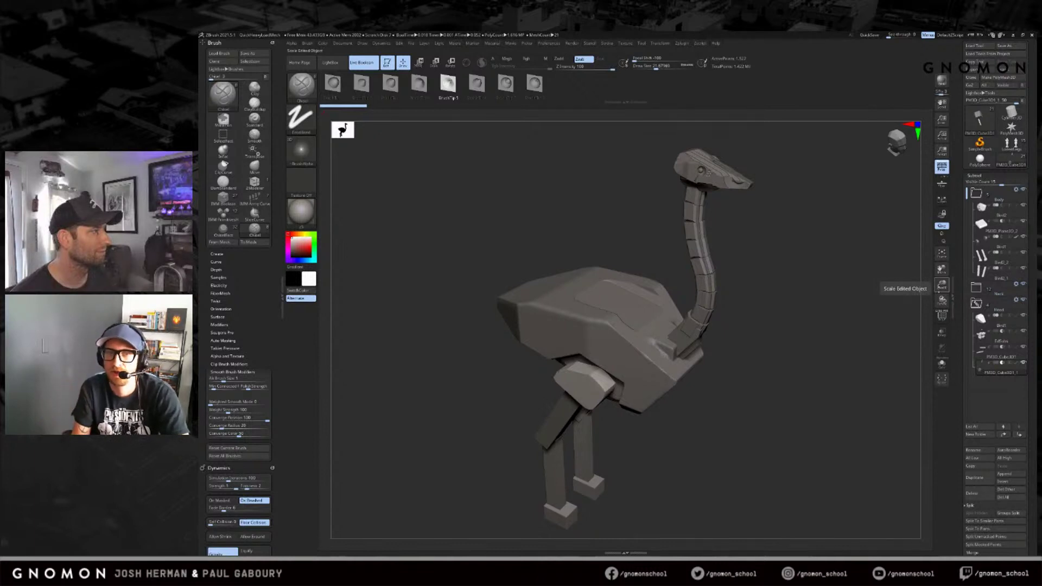
left_click_drag(795, 271, 798, 262)
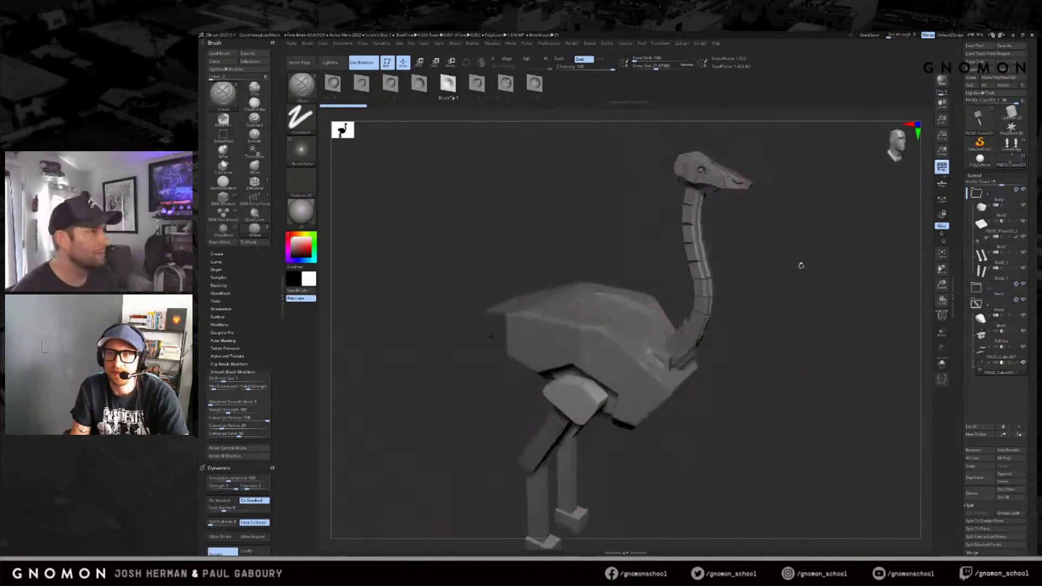